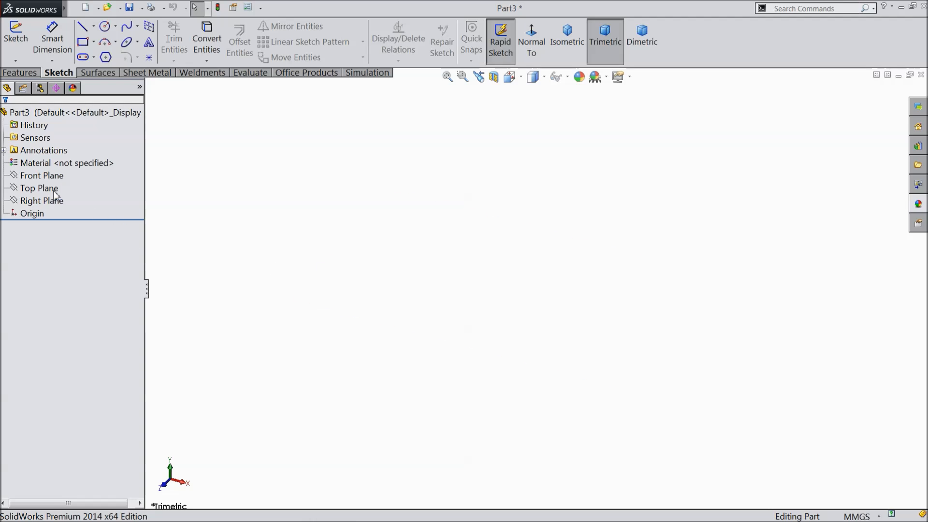
Sketch a circle of about 93 mm radius centred on the origin on the Front Plane
{"action": "left_click", "coordinate": [46, 176]}
{"action": "left_click", "coordinate": [57, 163]}
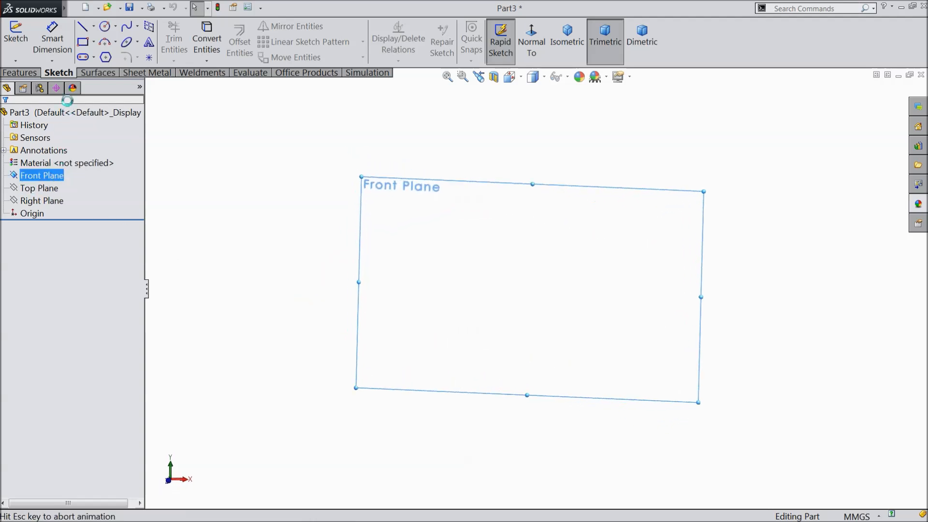
{"action": "left_click", "coordinate": [106, 27]}
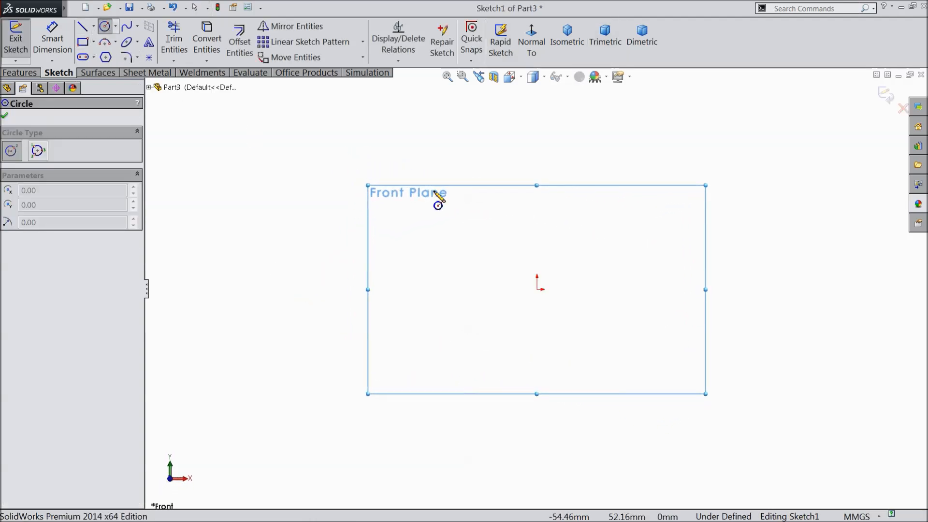
{"action": "left_click", "coordinate": [540, 295]}
{"action": "left_click", "coordinate": [364, 251]}
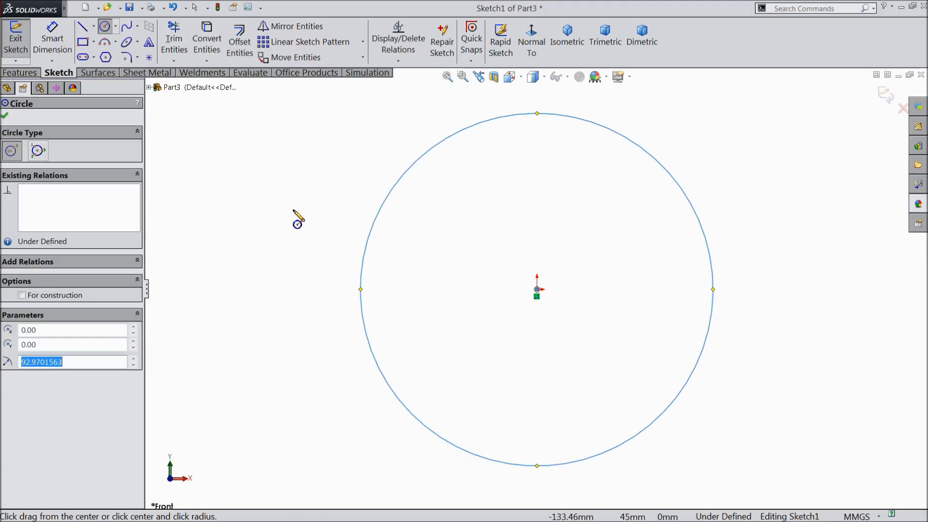
Dimension the circle's diameter and set it to 8 mm
{"action": "left_click", "coordinate": [53, 43]}
{"action": "left_click", "coordinate": [379, 227]}
{"action": "left_click", "coordinate": [305, 238]}
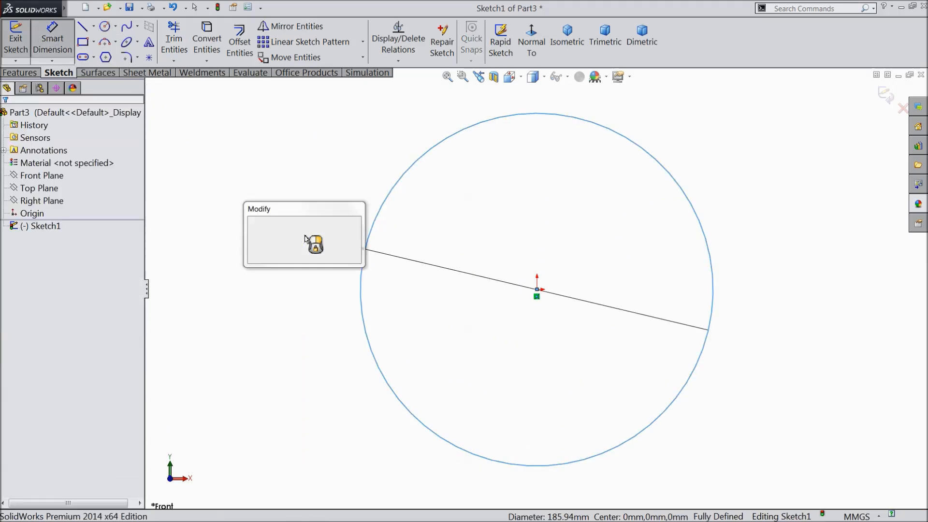
{"action": "type", "text": "8"}
{"action": "left_click", "coordinate": [251, 216]}
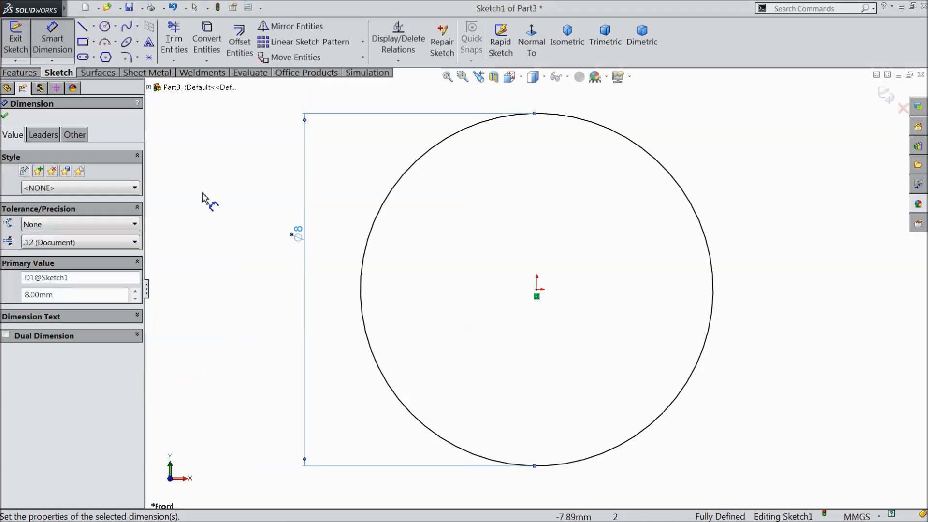
Extrude the circle as a boss with a blind depth of 40 mm
{"action": "left_click", "coordinate": [20, 73]}
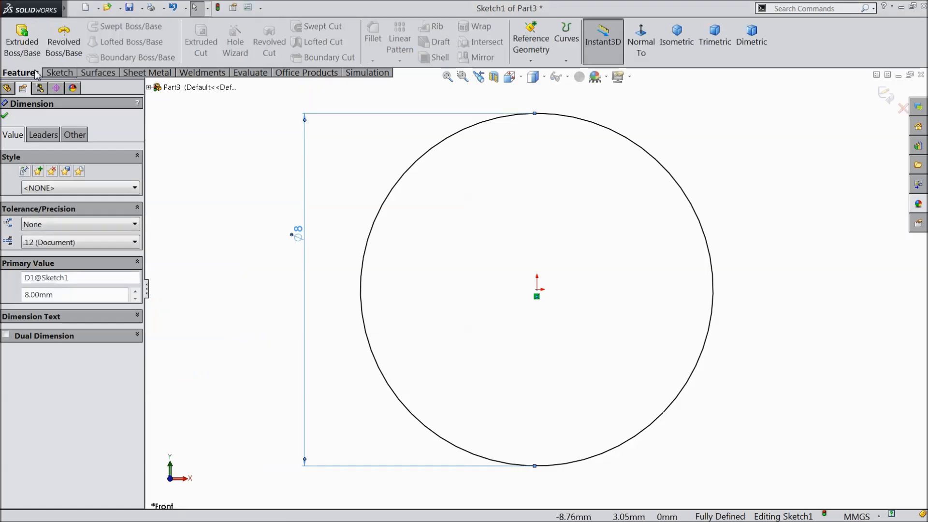
{"action": "left_click", "coordinate": [22, 41]}
{"action": "type", "text": "40"}
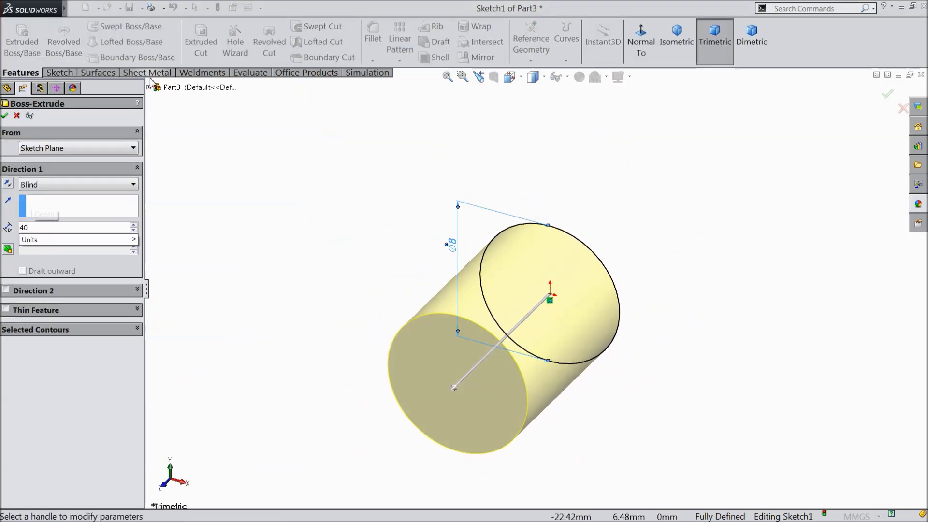
{"action": "key", "text": "Return"}
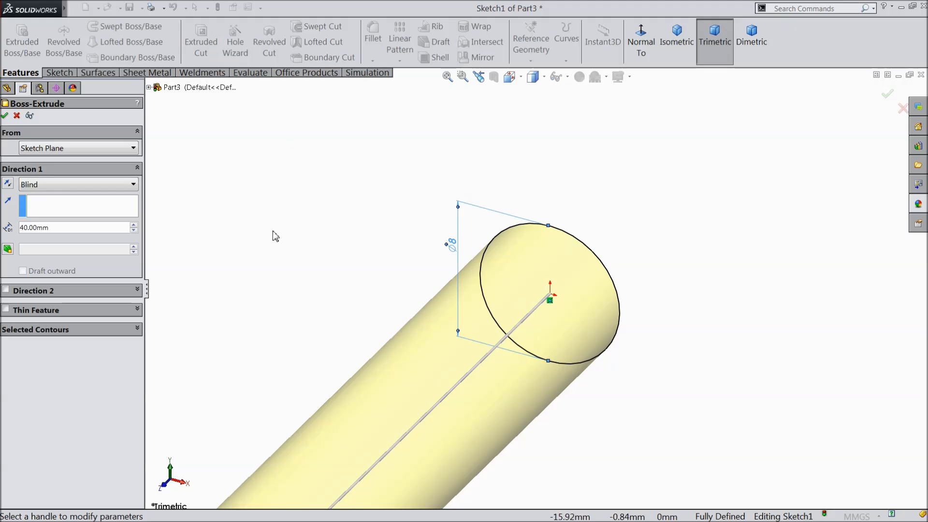
{"action": "scroll", "coordinate": [273, 246], "scroll_direction": "up", "scroll_amount": 7}
{"action": "scroll", "coordinate": [533, 340], "scroll_direction": "down", "scroll_amount": 4}
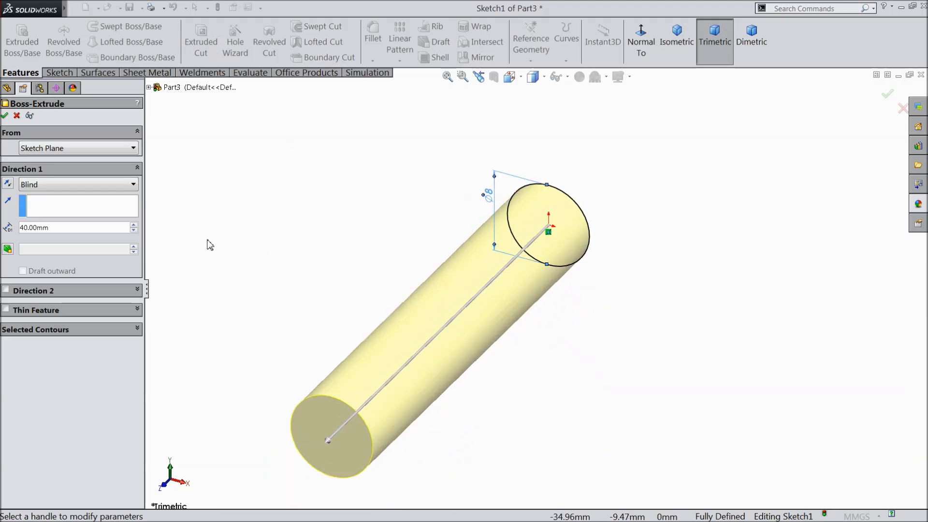
{"action": "left_click", "coordinate": [6, 115]}
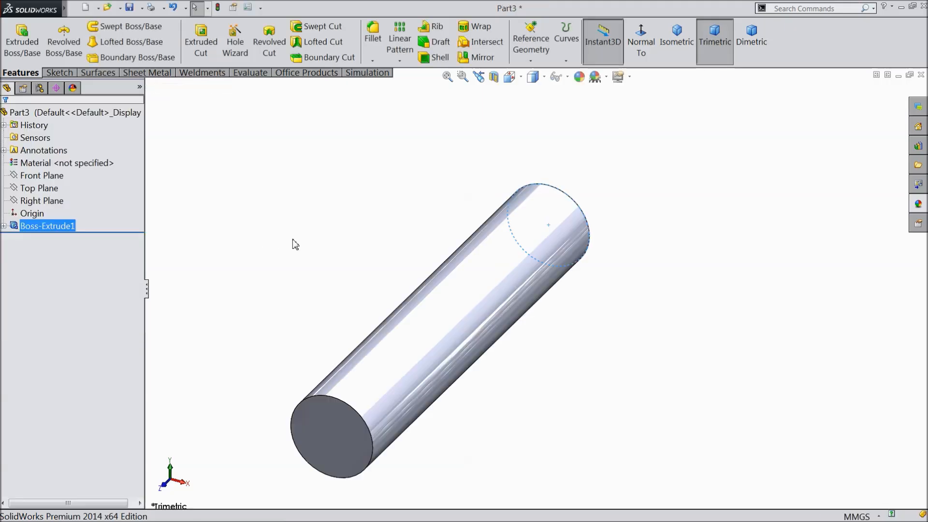
Start a sketch on the Top Plane and draw a vertical centerline from the origin to the cylinder's opposite end
{"action": "middle_click_drag", "start_coordinate": [296, 251], "coordinate": [271, 242]}
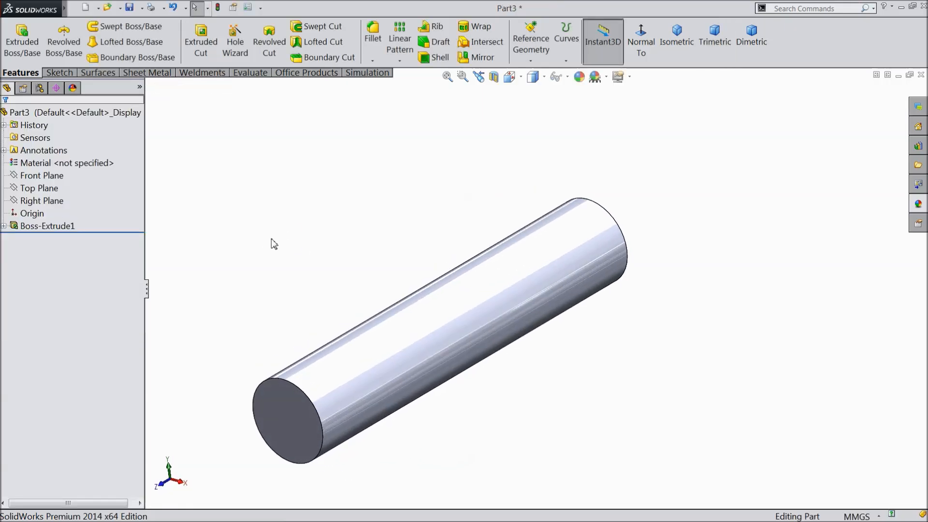
{"action": "left_click", "coordinate": [51, 188]}
{"action": "left_click", "coordinate": [53, 179]}
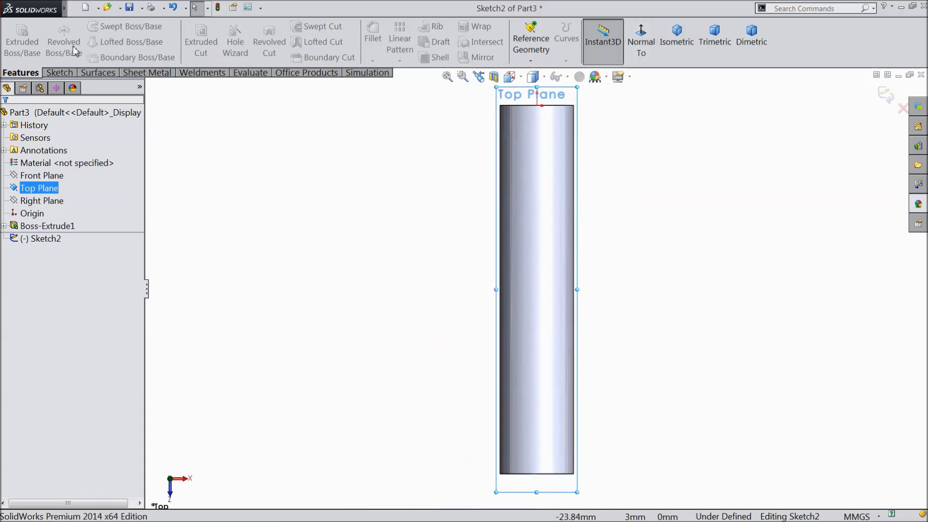
{"action": "left_click", "coordinate": [56, 74]}
{"action": "left_click", "coordinate": [94, 27]}
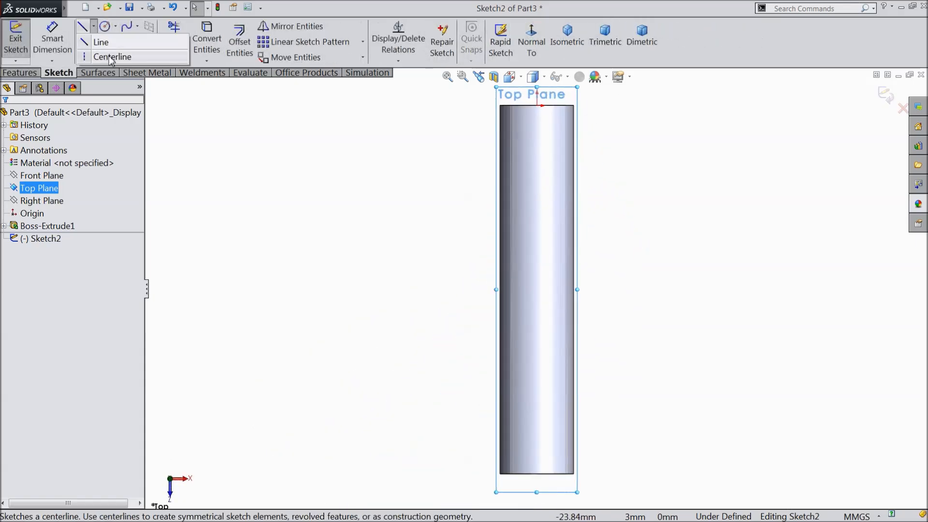
{"action": "left_click", "coordinate": [104, 53]}
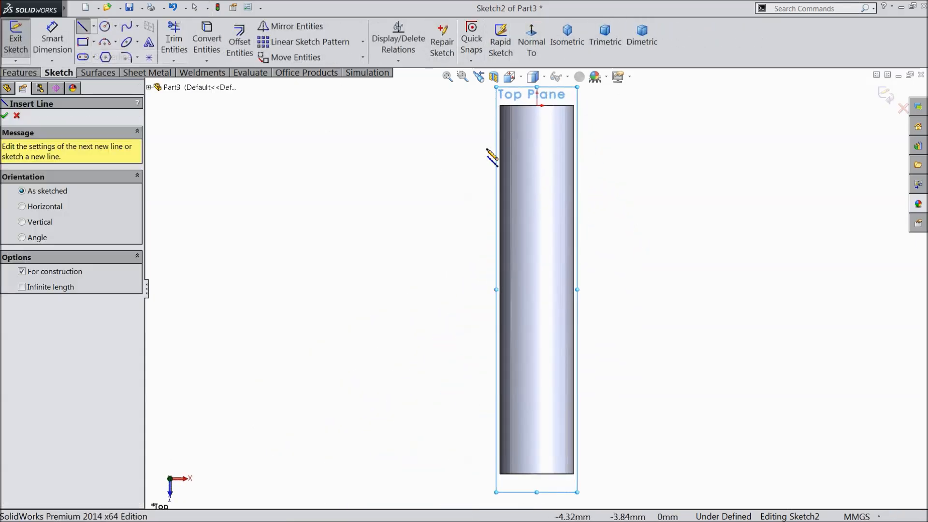
{"action": "left_click", "coordinate": [537, 105]}
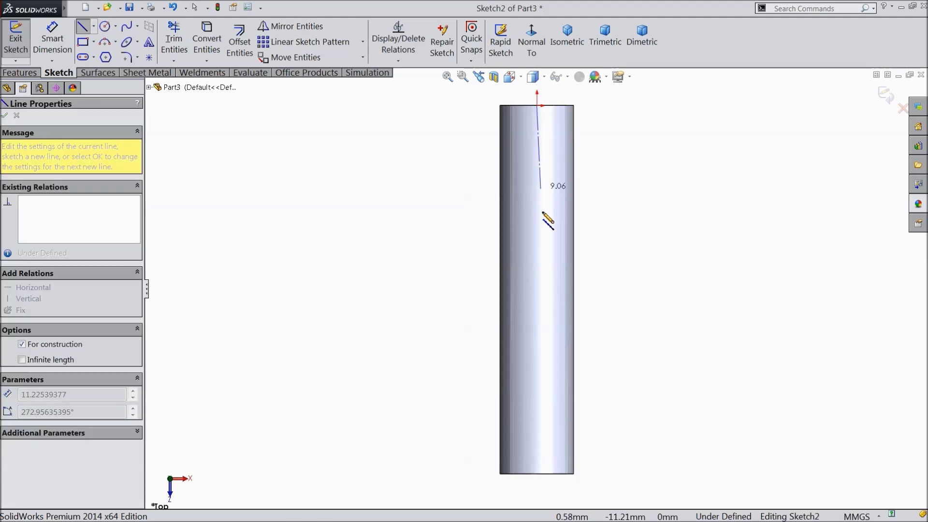
{"action": "left_click", "coordinate": [537, 473]}
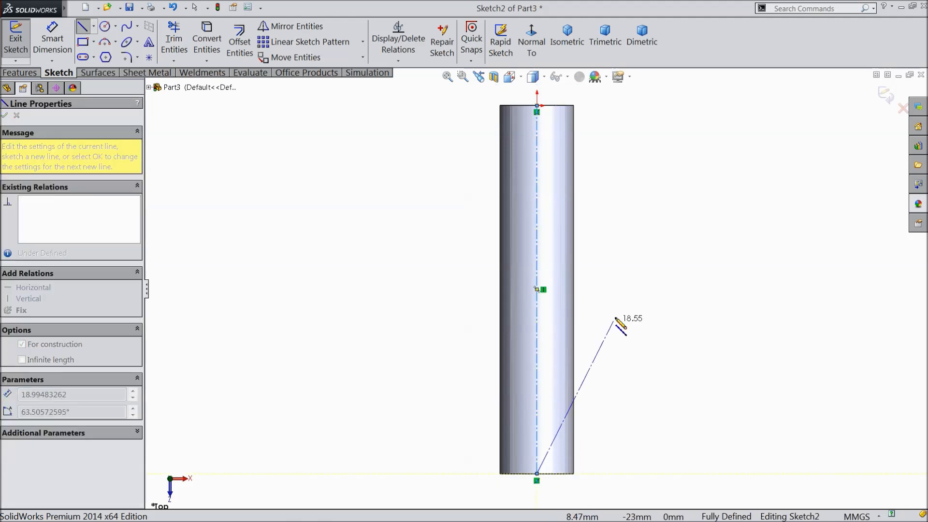
{"action": "right_click", "coordinate": [613, 320]}
{"action": "left_click", "coordinate": [641, 93]}
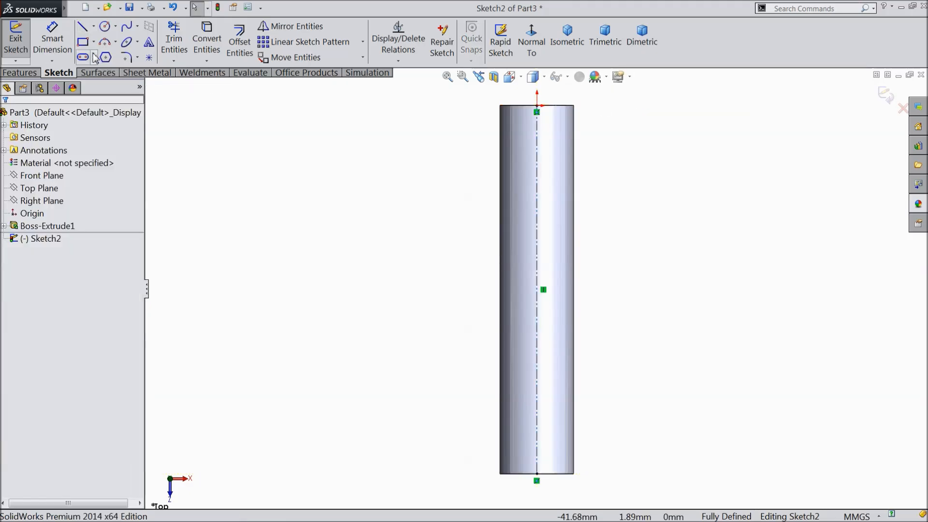
Sketch a vertical straight slot on the centerline near the origin end, about 6.57 mm between centres and 3.38 mm wide
{"action": "left_click", "coordinate": [94, 58]}
{"action": "left_click", "coordinate": [104, 77]}
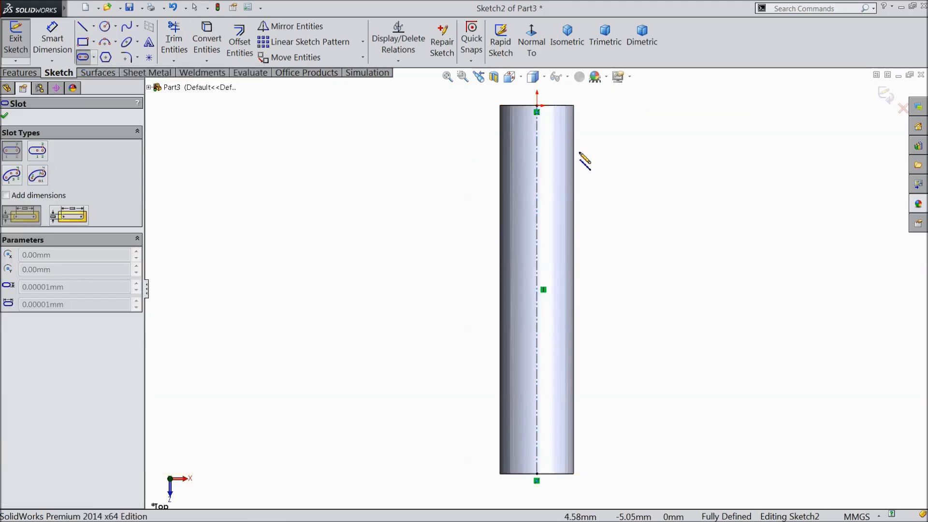
{"action": "scroll", "coordinate": [583, 163], "scroll_direction": "down", "scroll_amount": 3}
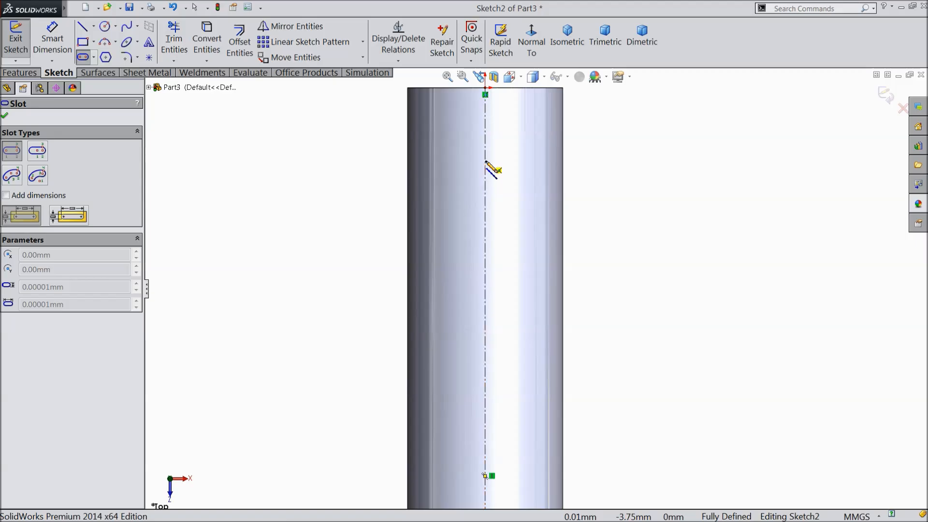
{"action": "left_click", "coordinate": [486, 287]}
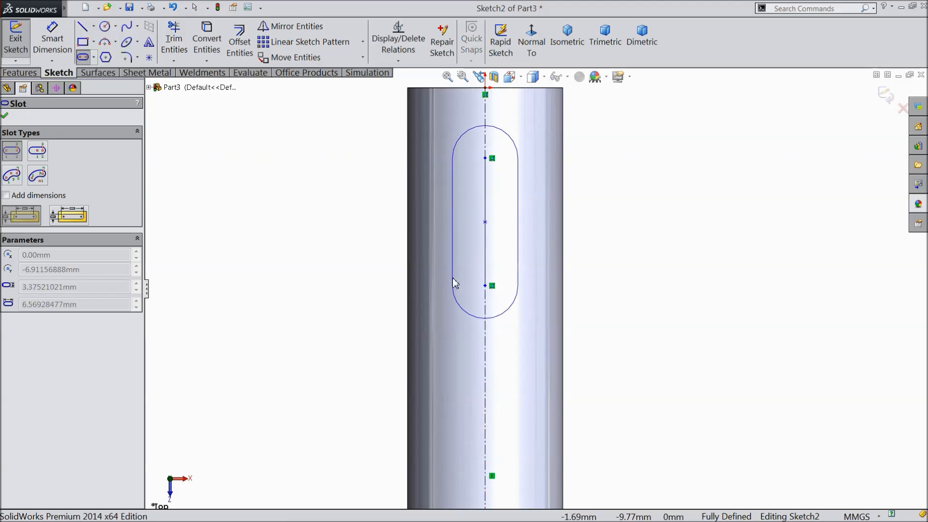
{"action": "left_click", "coordinate": [453, 280]}
Dimension the distance between the slot's two arc centres as 4 mm
{"action": "left_click", "coordinate": [50, 47]}
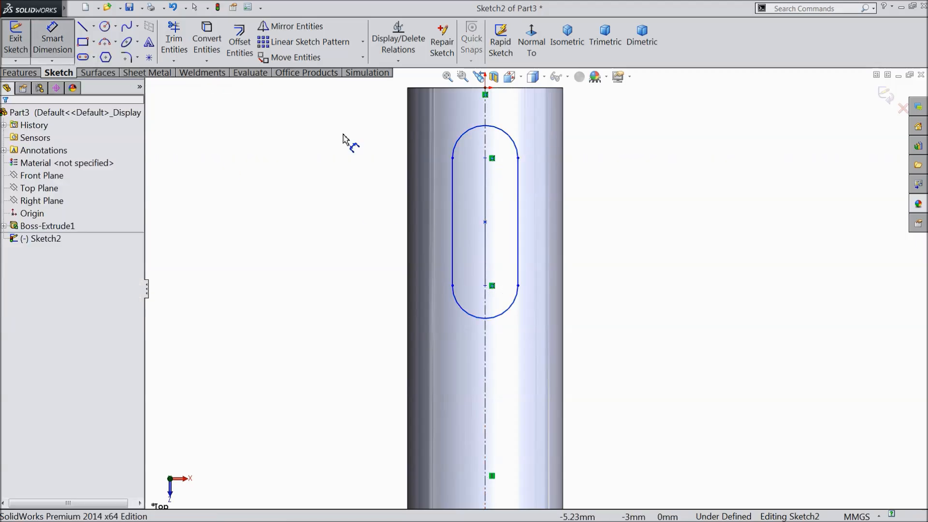
{"action": "left_click", "coordinate": [484, 159]}
{"action": "left_click", "coordinate": [490, 287]}
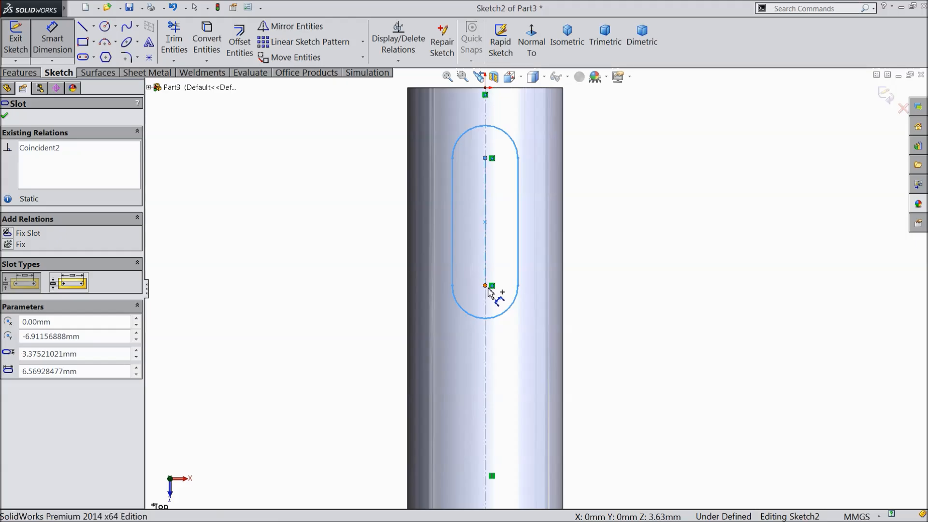
{"action": "left_click", "coordinate": [641, 244]}
{"action": "type", "text": "4"}
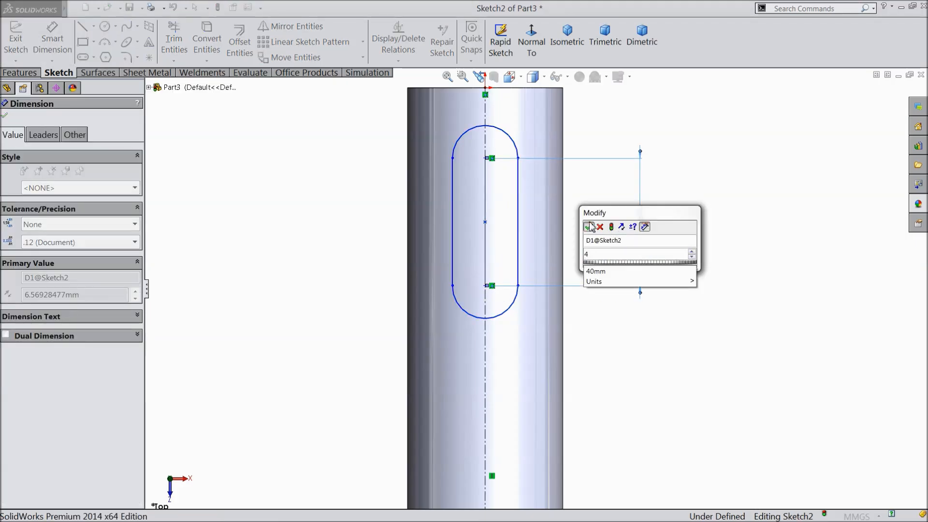
{"action": "left_click", "coordinate": [588, 227]}
Dimension the slot's lower end arc with a radius of 1.5 mm
{"action": "left_click", "coordinate": [504, 317]}
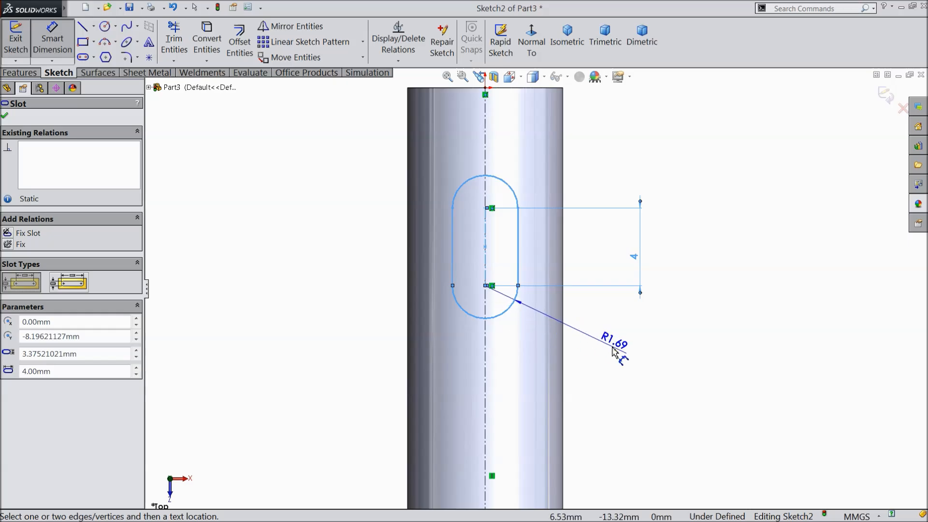
{"action": "left_click", "coordinate": [615, 349]}
{"action": "type", "text": "1"}
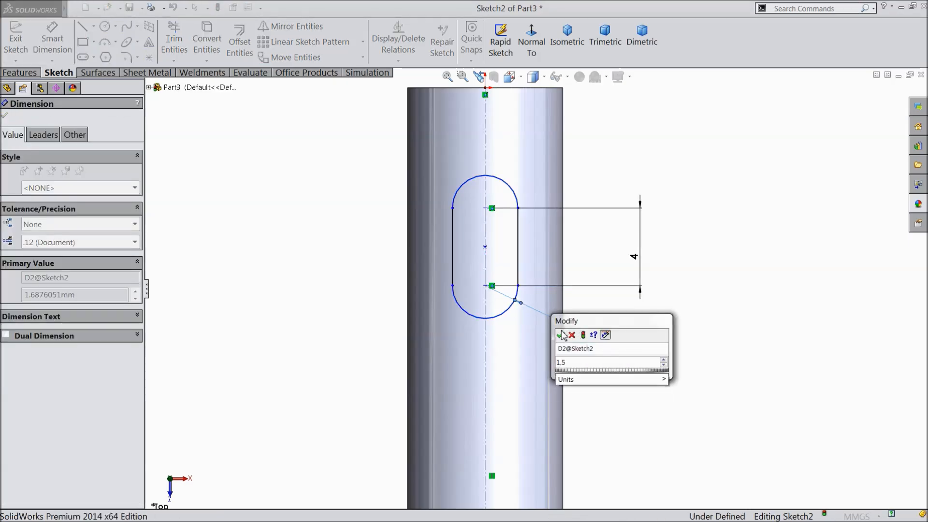
{"action": "type", "text": ".5"}
{"action": "left_click", "coordinate": [562, 335]}
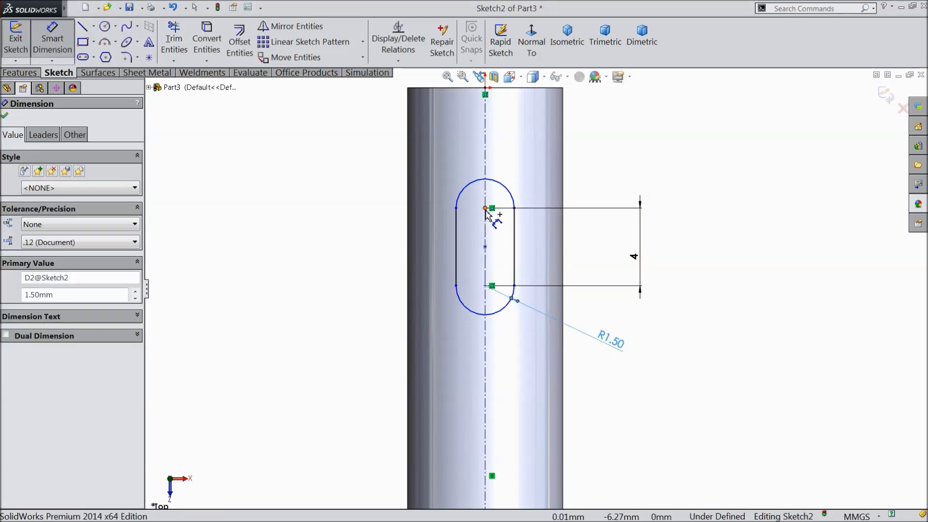
Dimension the slot's upper arc centre 5 mm from the cylinder's end edge at the origin
{"action": "left_click", "coordinate": [485, 209]}
{"action": "left_click", "coordinate": [509, 93]}
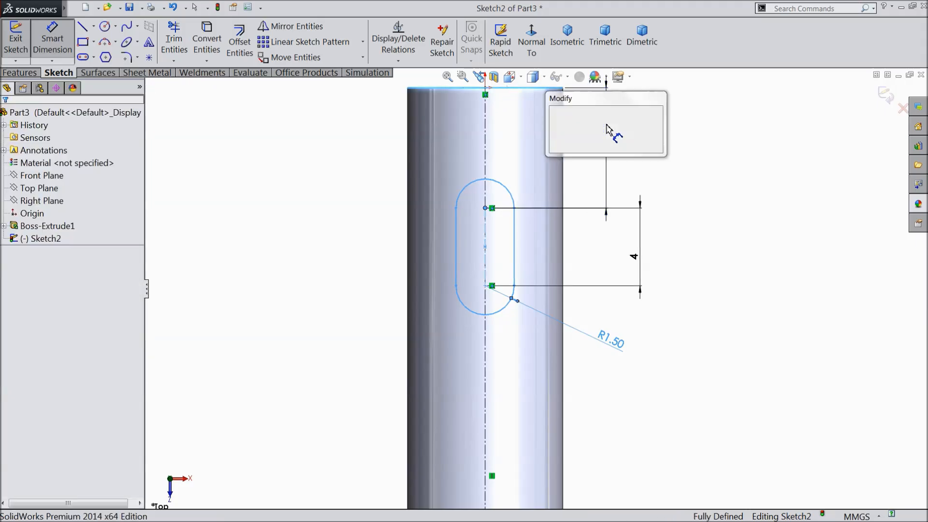
{"action": "left_click", "coordinate": [608, 128]}
{"action": "type", "text": "5"}
{"action": "key", "text": "Return"}
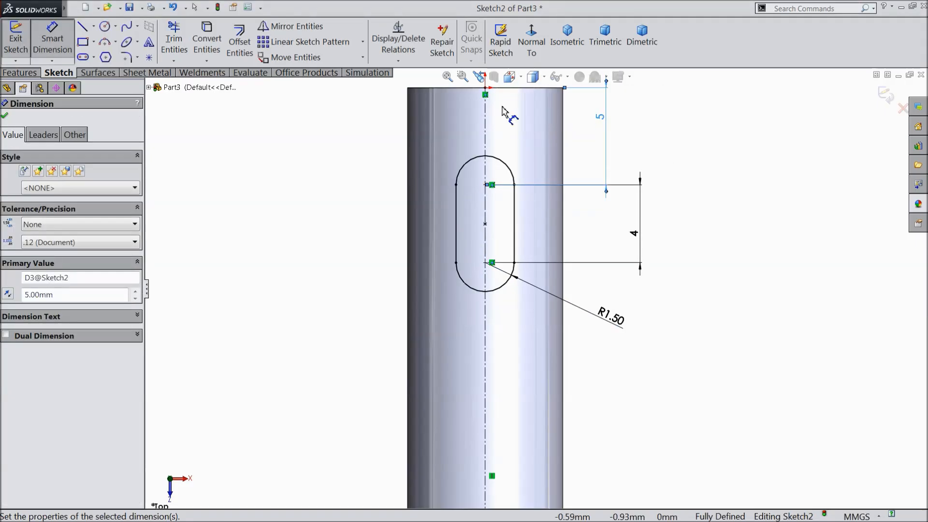
{"action": "left_click", "coordinate": [6, 117]}
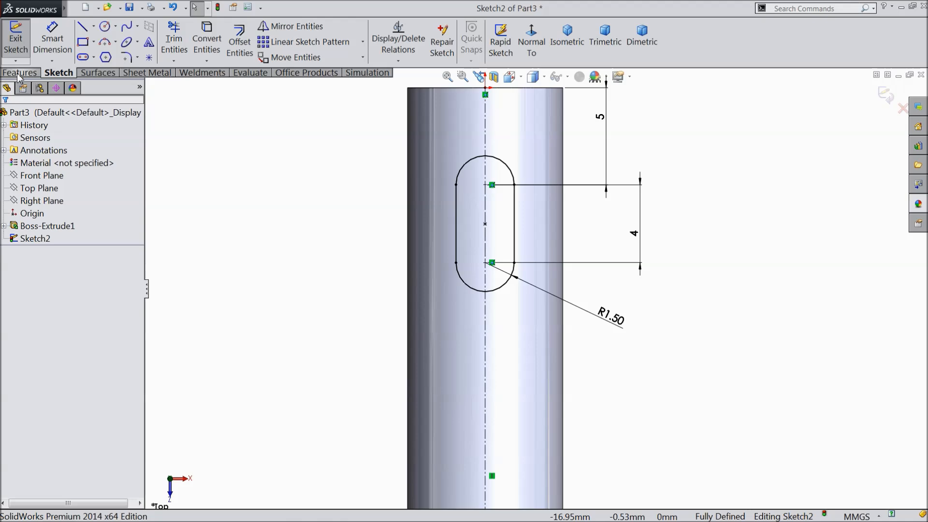
Extrude-cut the slot sketch through all, starting from a 2.5 mm offset of the sketch plane
{"action": "left_click", "coordinate": [19, 73]}
{"action": "left_click", "coordinate": [201, 42]}
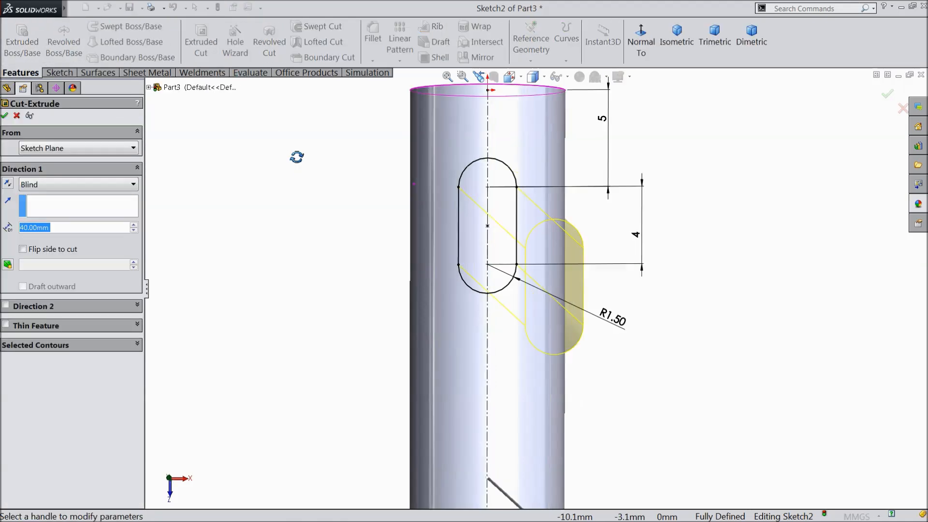
{"action": "left_click", "coordinate": [36, 148]}
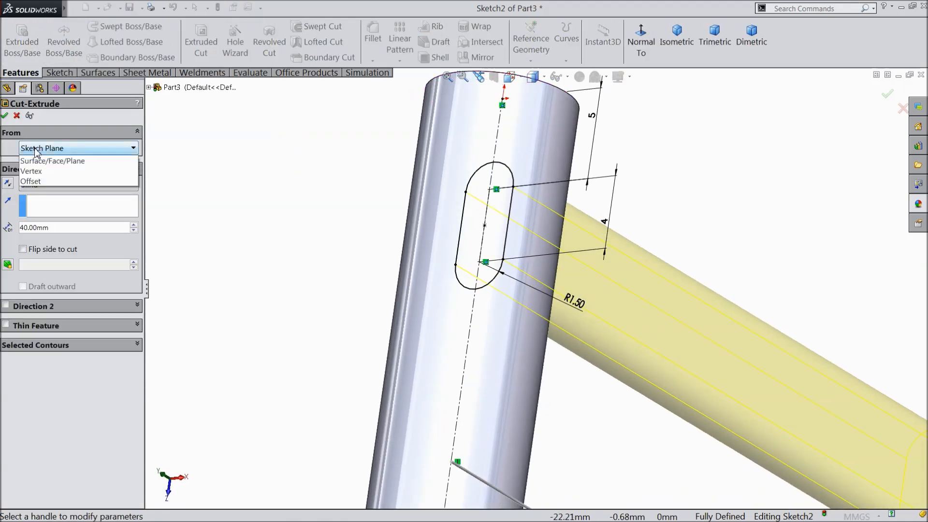
{"action": "left_click", "coordinate": [50, 179]}
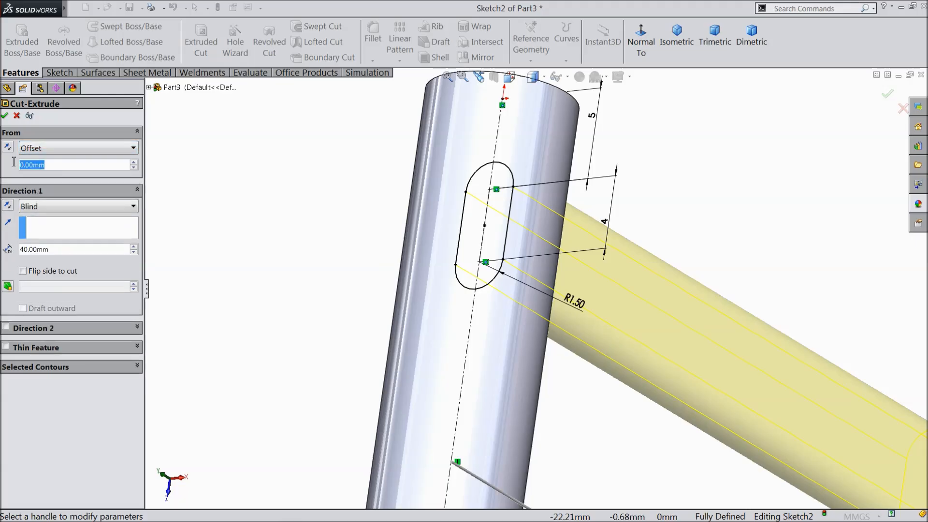
{"action": "type", "text": "2.5"}
{"action": "key", "text": "Return"}
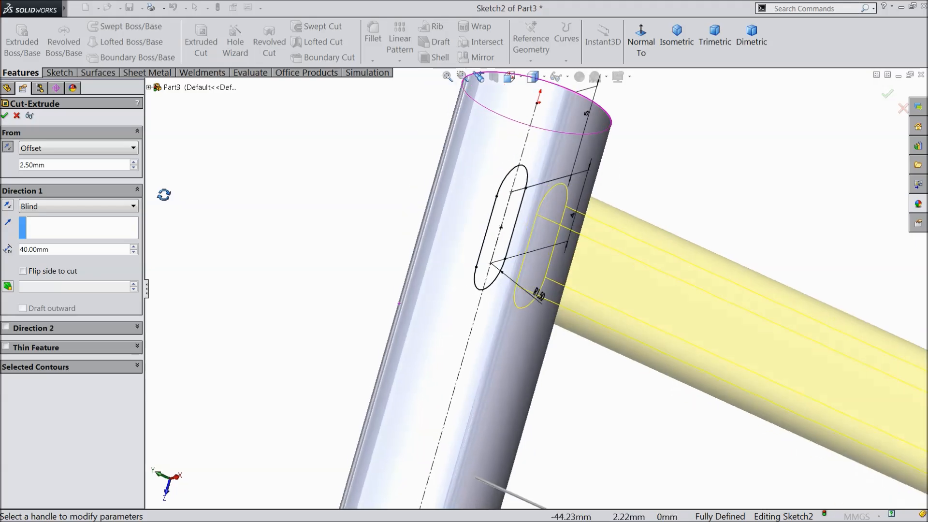
{"action": "left_click", "coordinate": [43, 211]}
{"action": "left_click", "coordinate": [38, 227]}
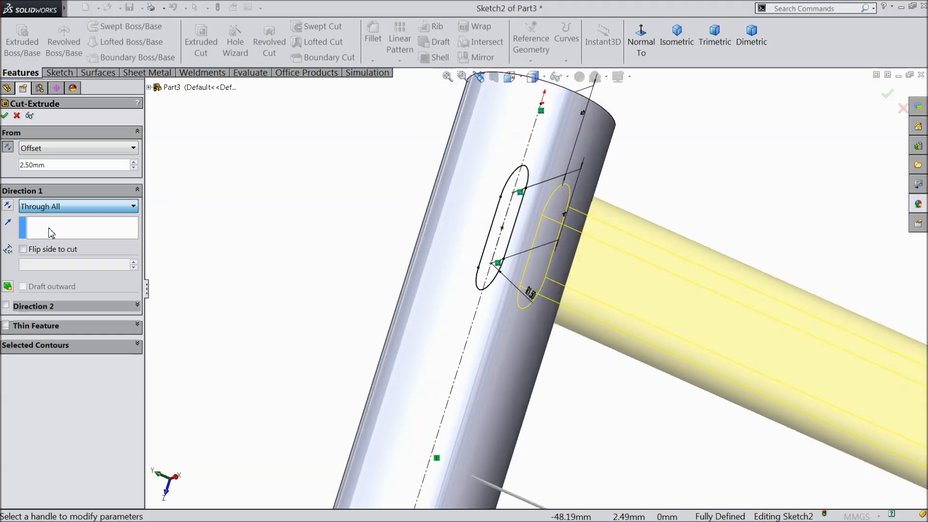
{"action": "mouse_move", "coordinate": [207, 251]}
{"action": "middle_mouse_down"}
{"action": "mouse_move", "coordinate": [173, 230]}
{"action": "mouse_move", "coordinate": [209, 259]}
{"action": "middle_mouse_up"}
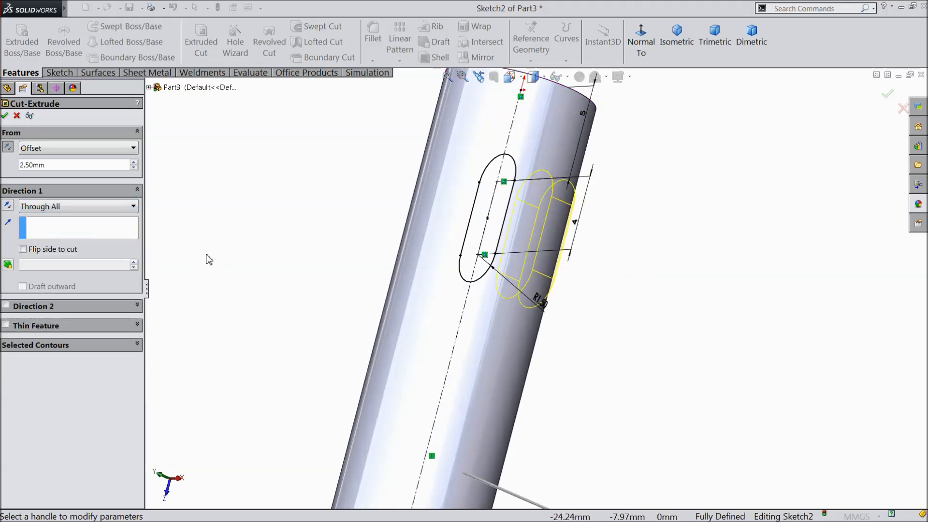
{"action": "left_click", "coordinate": [5, 116]}
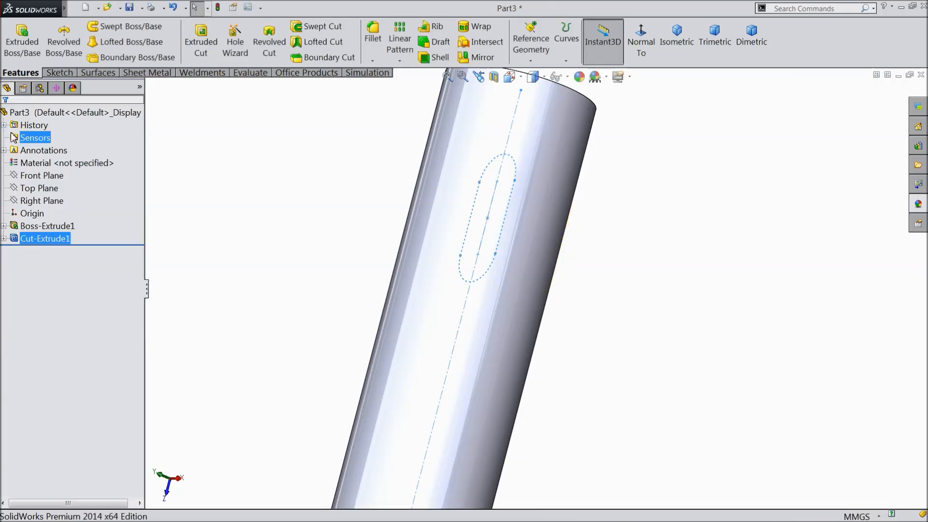
Start a sketch on the shaft's flat end face farthest from the keyway and view it straight on
{"action": "left_click", "coordinate": [308, 249]}
{"action": "mouse_move", "coordinate": [308, 249]}
{"action": "middle_mouse_down"}
{"action": "mouse_move", "coordinate": [259, 220]}
{"action": "mouse_move", "coordinate": [214, 129]}
{"action": "mouse_move", "coordinate": [226, 172]}
{"action": "mouse_move", "coordinate": [209, 138]}
{"action": "mouse_move", "coordinate": [247, 186]}
{"action": "mouse_move", "coordinate": [313, 217]}
{"action": "mouse_move", "coordinate": [348, 147]}
{"action": "mouse_move", "coordinate": [338, 139]}
{"action": "middle_mouse_up"}
{"action": "left_click", "coordinate": [345, 178]}
{"action": "scroll", "coordinate": [346, 181], "scroll_direction": "up", "scroll_amount": 3}
{"action": "middle_click_drag", "start_coordinate": [346, 181], "coordinate": [422, 406]}
{"action": "scroll", "coordinate": [423, 406], "scroll_direction": "down", "scroll_amount": 3}
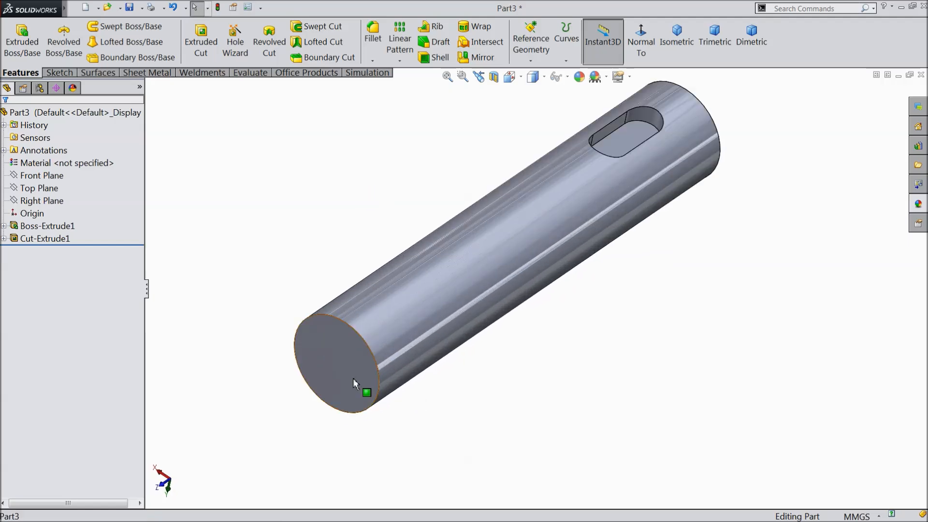
{"action": "left_click", "coordinate": [377, 364]}
{"action": "left_click", "coordinate": [391, 347]}
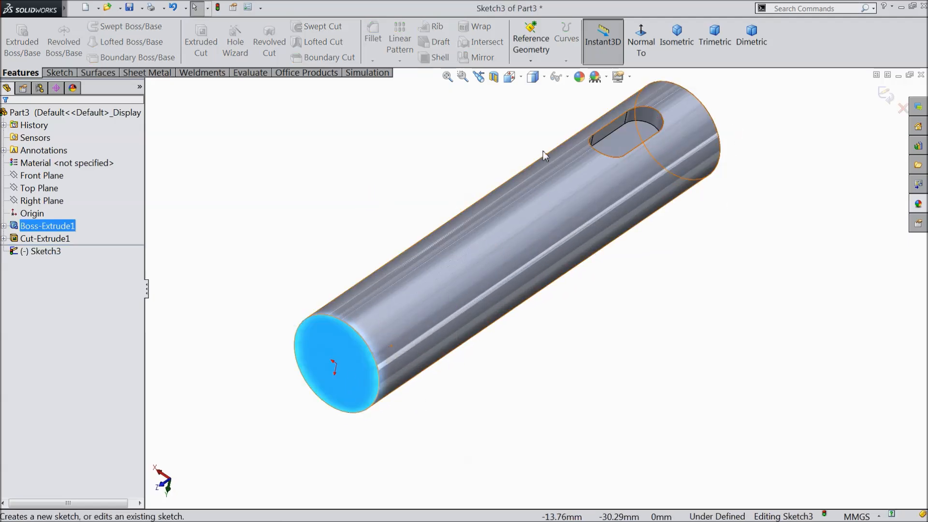
{"action": "left_click", "coordinate": [639, 43]}
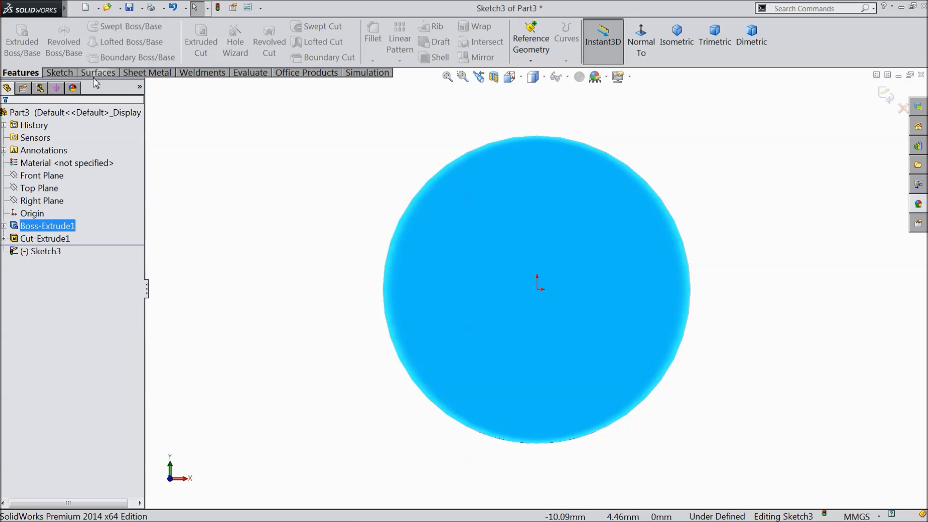
Draw a vertical centerline from the origin up to just beyond the end face's circular edge
{"action": "left_click", "coordinate": [59, 73]}
{"action": "left_click", "coordinate": [93, 26]}
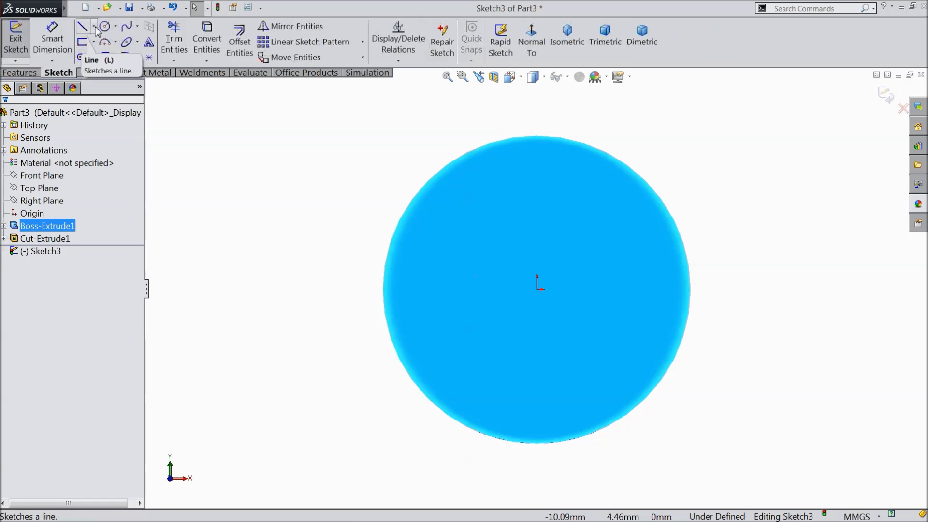
{"action": "left_click", "coordinate": [108, 56]}
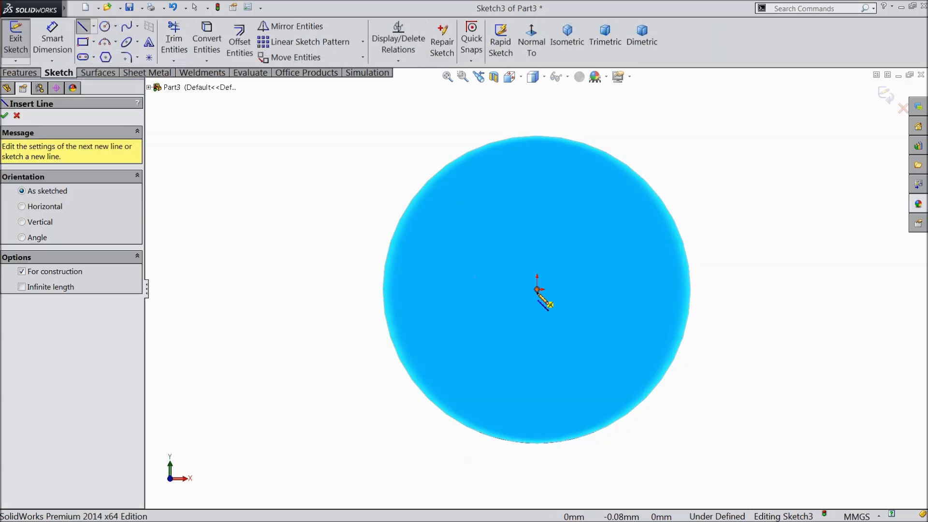
{"action": "left_click", "coordinate": [537, 290]}
{"action": "left_click", "coordinate": [537, 106]}
{"action": "right_click", "coordinate": [554, 110]}
{"action": "left_click", "coordinate": [577, 104]}
Sketch a corner rectangle about 1.06 by 1.95 mm across the circle's upper edge and make its vertical sides symmetric about the centerline
{"action": "left_click", "coordinate": [83, 42]}
{"action": "scroll", "coordinate": [548, 157], "scroll_direction": "down", "scroll_amount": 4}
{"action": "left_click", "coordinate": [479, 163]}
{"action": "left_click", "coordinate": [565, 321]}
{"action": "right_click", "coordinate": [353, 117]}
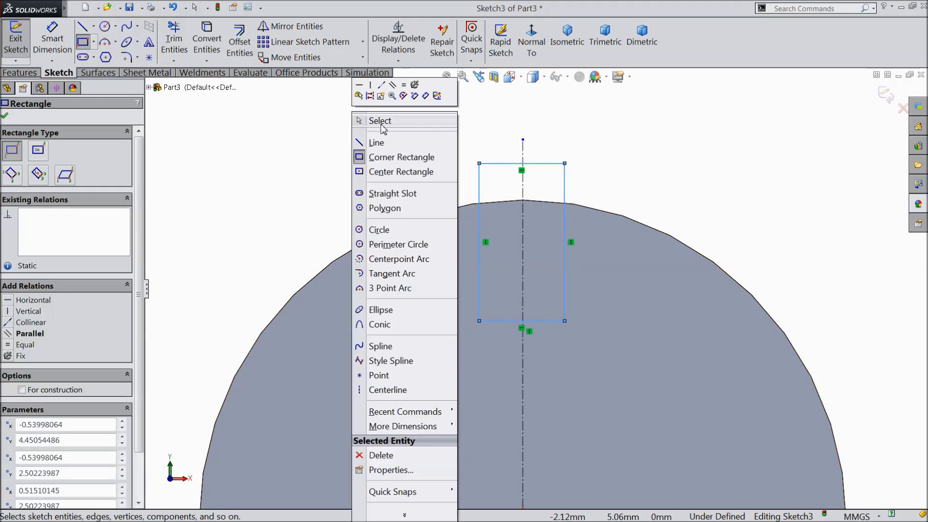
{"action": "left_click", "coordinate": [382, 123]}
{"action": "left_click_drag", "start_coordinate": [583, 166], "coordinate": [434, 188]}
{"action": "left_click", "coordinate": [516, 155]}
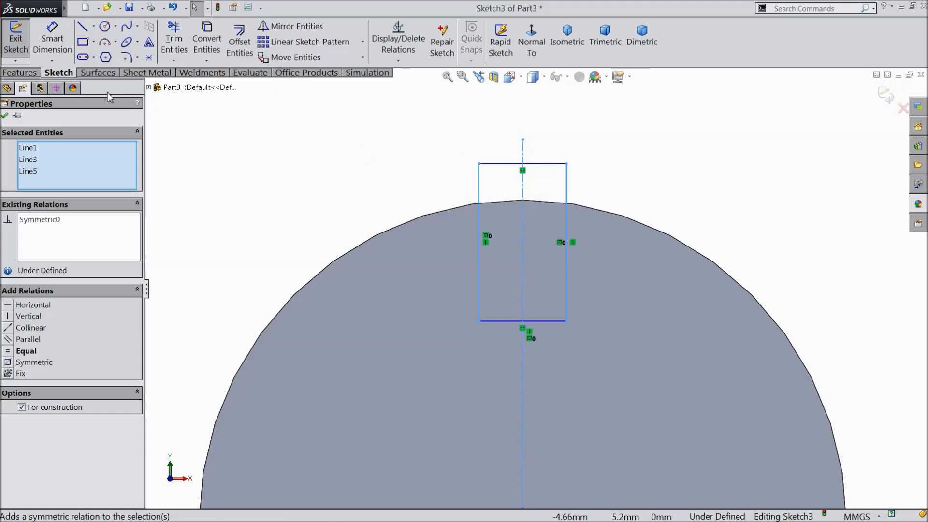
Dimension the rectangle's top edge with a width of 0.6 mm
{"action": "left_click", "coordinate": [52, 40]}
{"action": "left_click", "coordinate": [519, 165]}
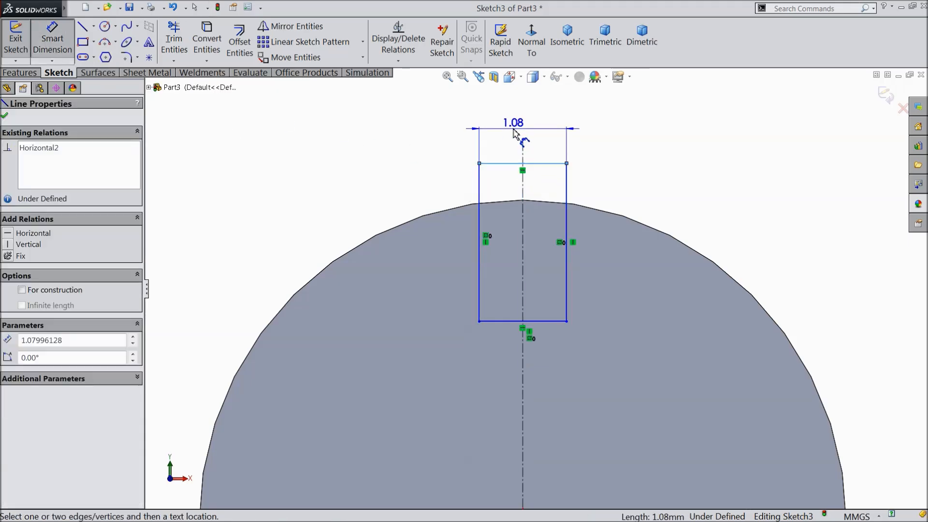
{"action": "left_click", "coordinate": [513, 125]}
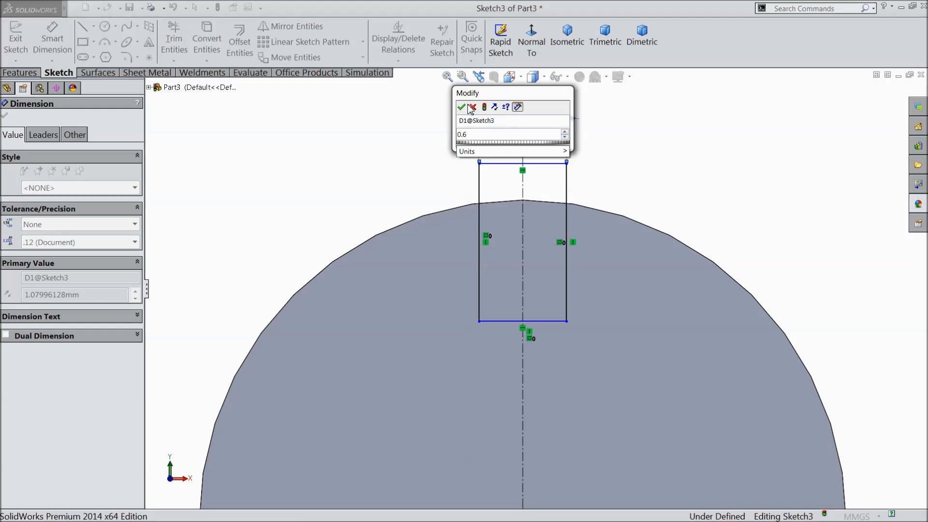
{"action": "left_click", "coordinate": [464, 104]}
Dimension the rectangle's top edge 4.5 mm above the origin
{"action": "scroll", "coordinate": [498, 155], "scroll_direction": "up", "scroll_amount": 2}
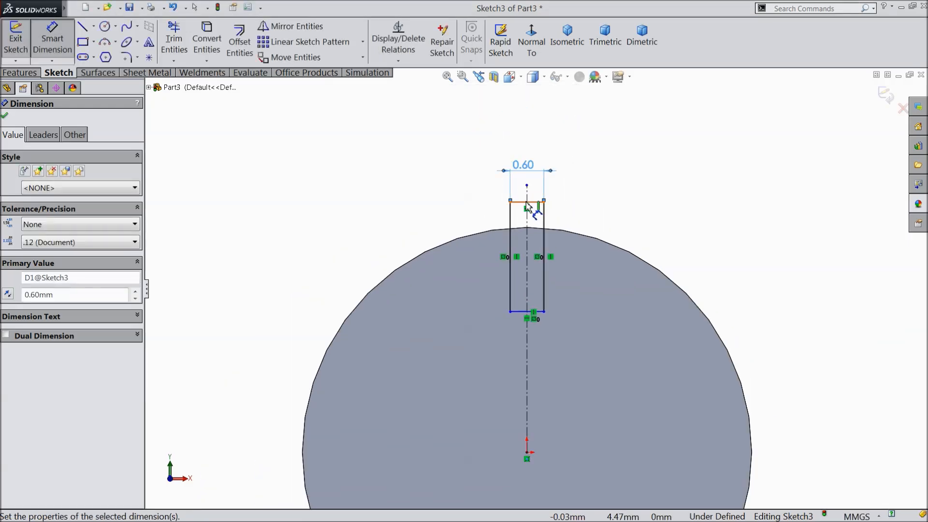
{"action": "left_click", "coordinate": [530, 203]}
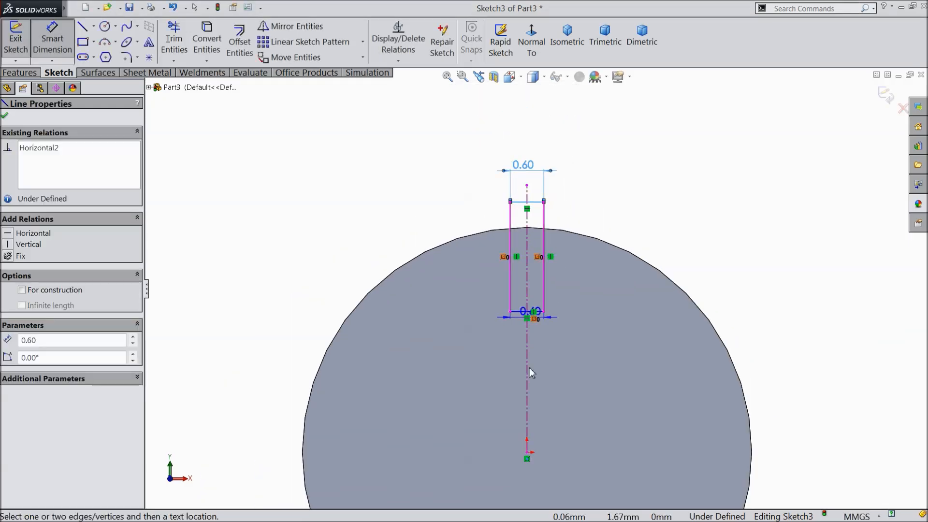
{"action": "left_click", "coordinate": [527, 453]}
{"action": "left_click", "coordinate": [802, 365]}
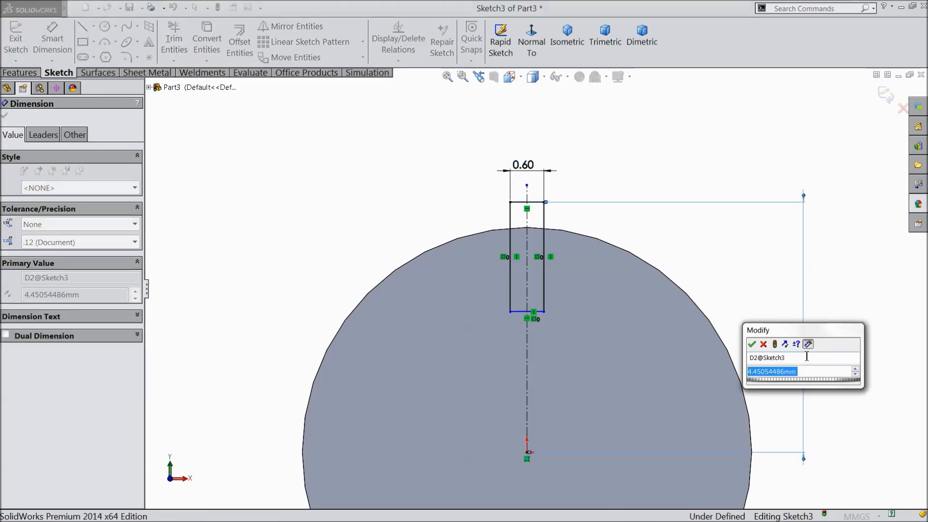
{"action": "type", "text": "4.5"}
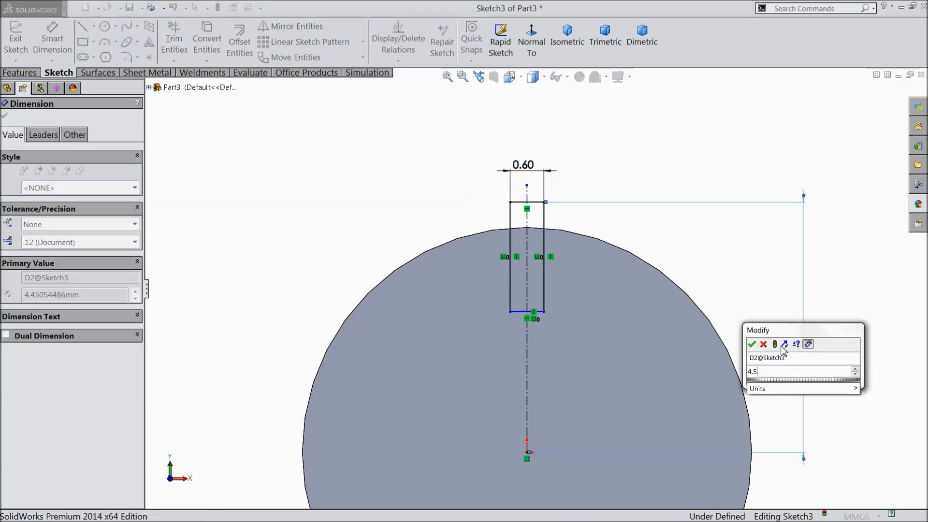
{"action": "left_click", "coordinate": [753, 344]}
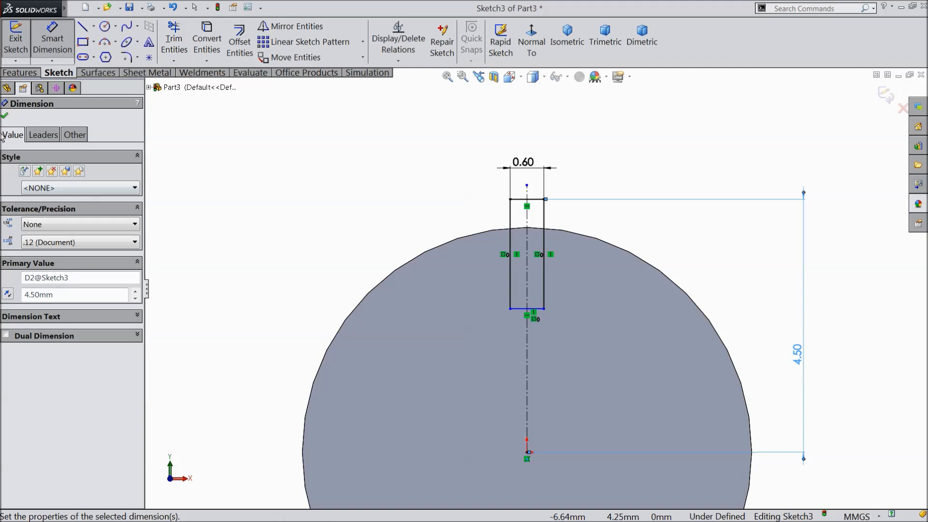
{"action": "left_click", "coordinate": [6, 115]}
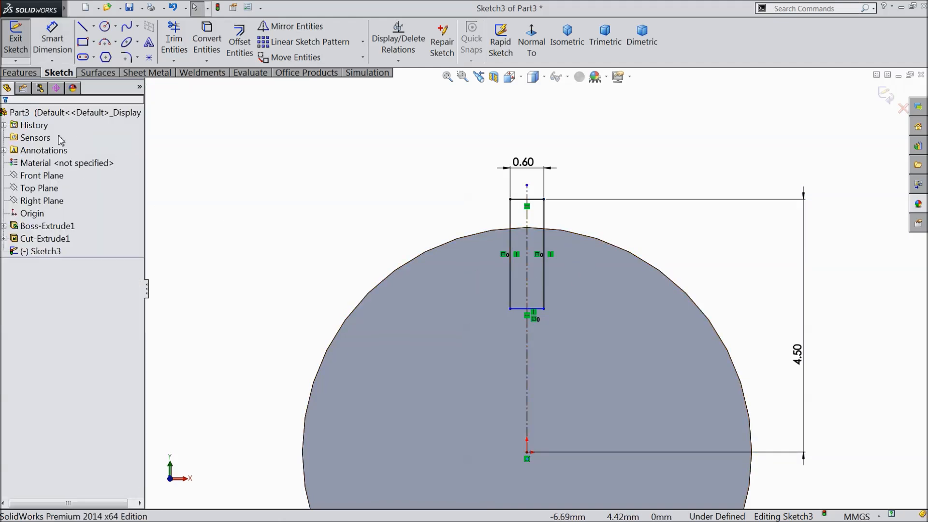
Extrude the rectangle as a merged boss 10 mm blind, reversed to run back along the shaft
{"action": "left_click", "coordinate": [25, 73]}
{"action": "left_click", "coordinate": [27, 46]}
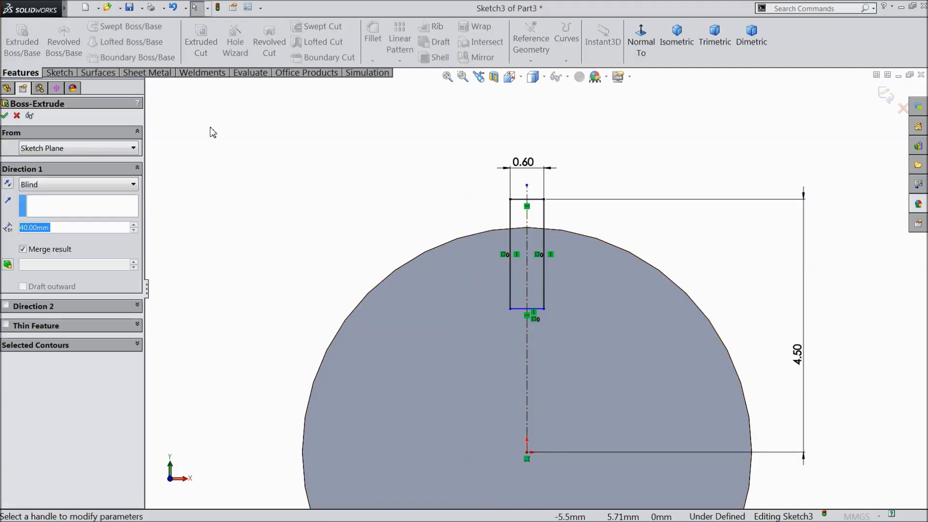
{"action": "middle_click_drag", "start_coordinate": [296, 182], "coordinate": [321, 218]}
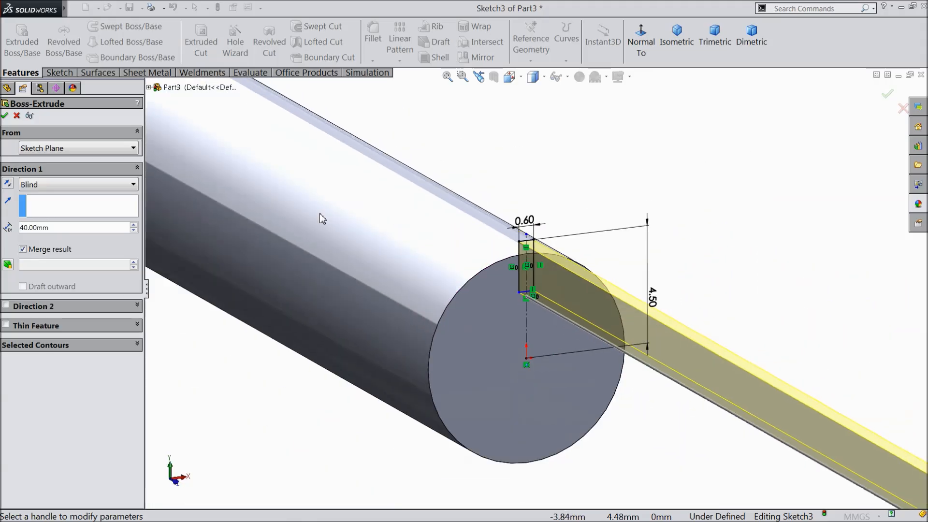
{"action": "left_click", "coordinate": [6, 185]}
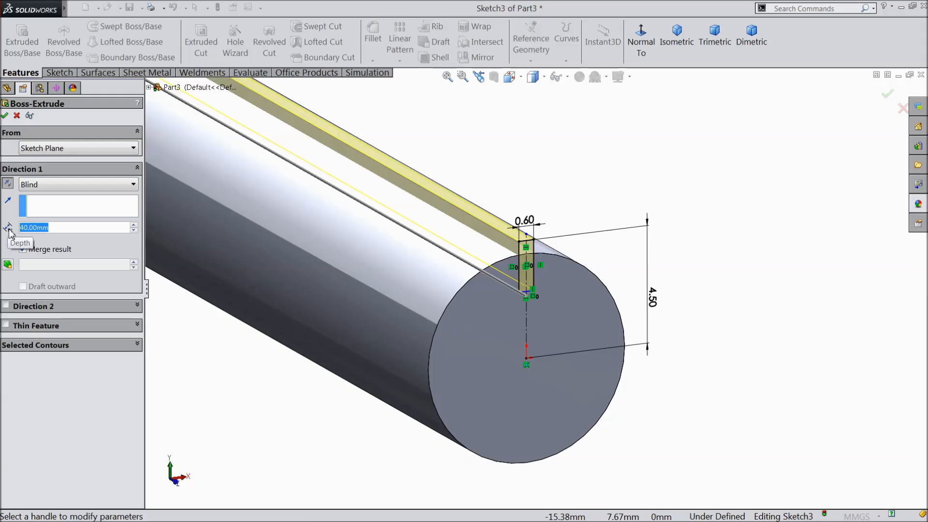
{"action": "type", "text": "10"}
{"action": "key", "text": "Return"}
{"action": "mouse_move", "coordinate": [499, 186]}
{"action": "middle_mouse_down"}
{"action": "mouse_move", "coordinate": [524, 200]}
{"action": "mouse_move", "coordinate": [507, 201]}
{"action": "middle_mouse_up"}
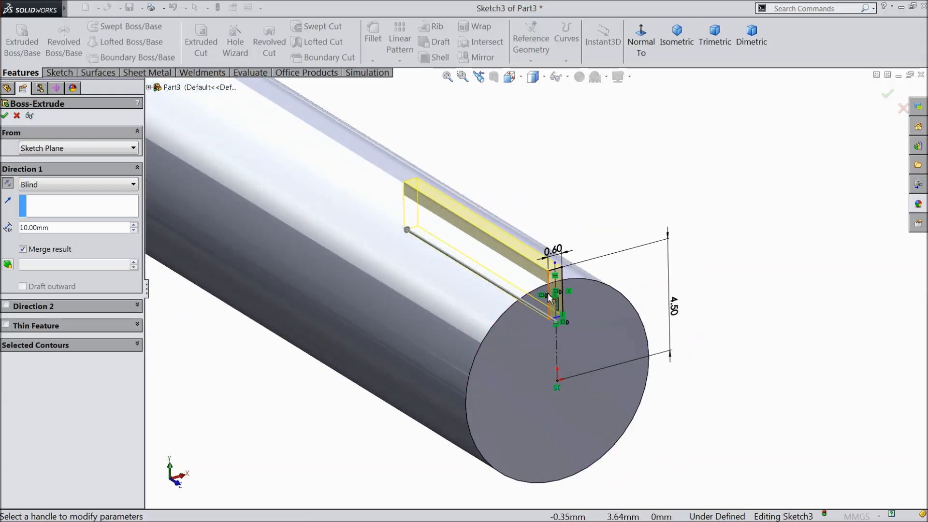
{"action": "scroll", "coordinate": [544, 337], "scroll_direction": "down", "scroll_amount": 2}
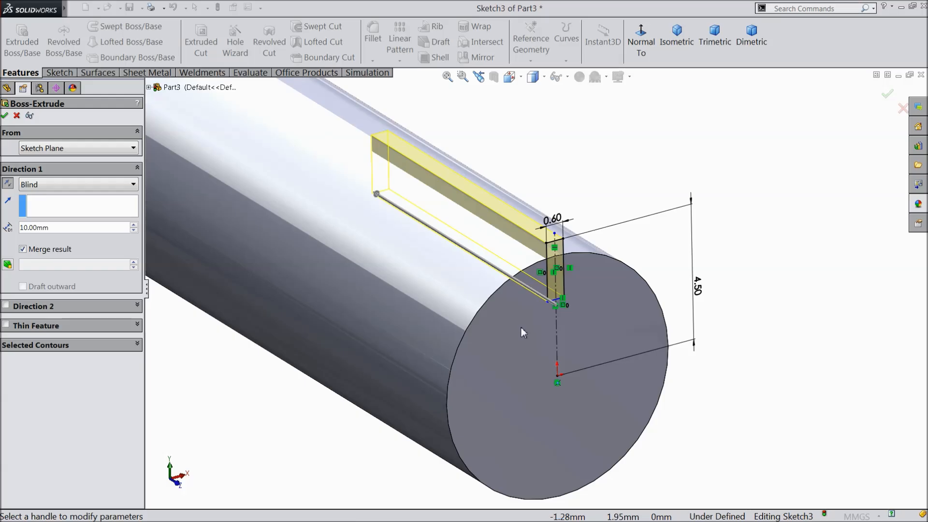
{"action": "left_click", "coordinate": [6, 117]}
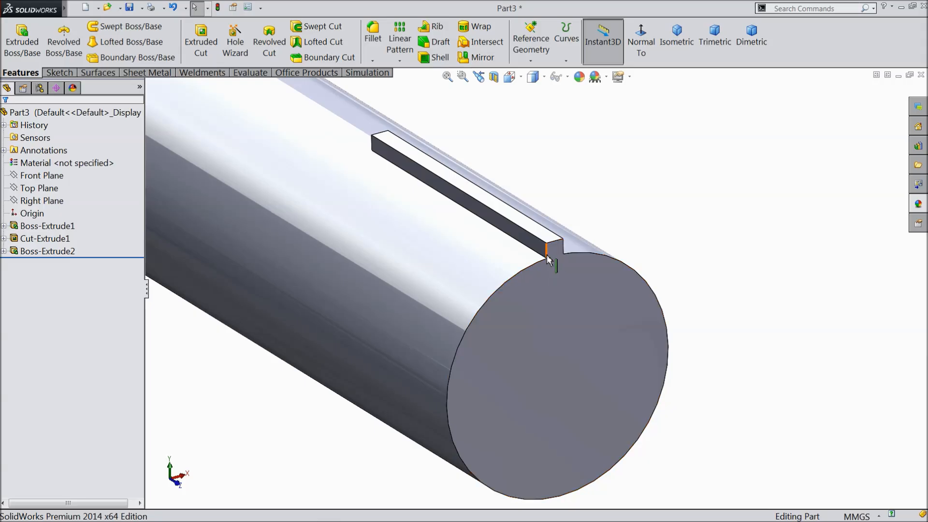
Circular-pattern the extruded rib around the shaft's end edge with 10 equally spaced instances over 360 degrees
{"action": "left_click", "coordinate": [396, 57]}
{"action": "left_click", "coordinate": [426, 87]}
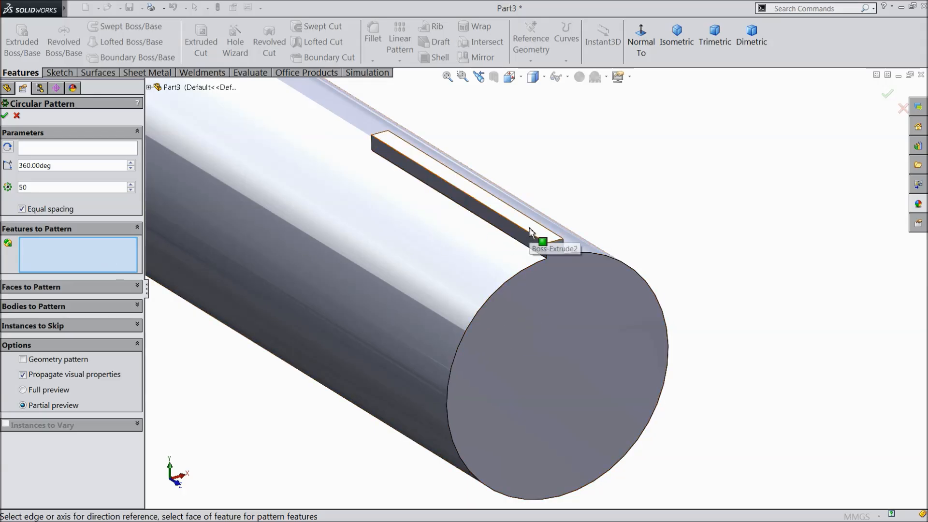
{"action": "left_click", "coordinate": [508, 234]}
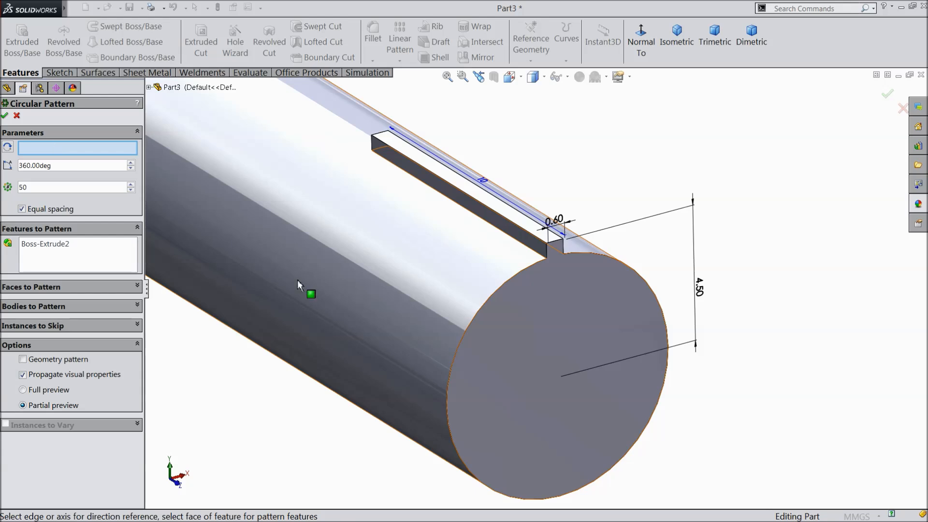
{"action": "left_click", "coordinate": [473, 324]}
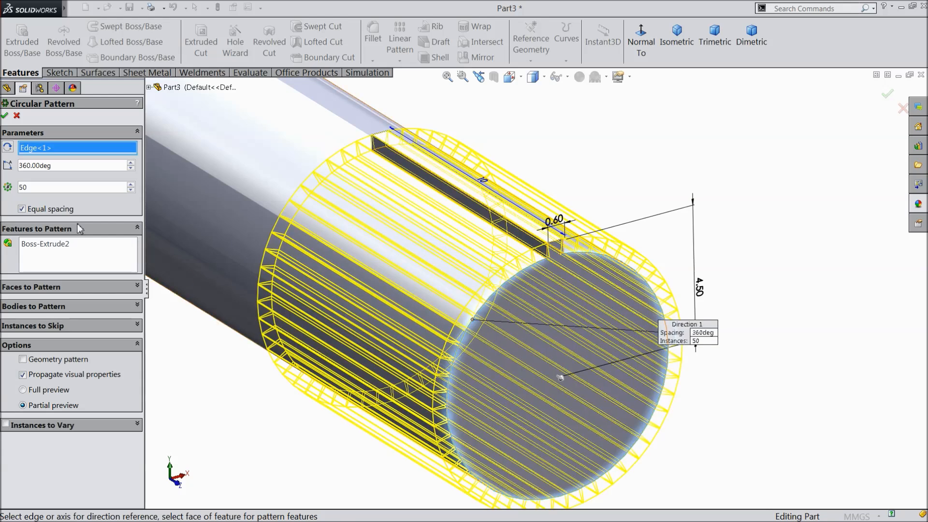
{"action": "double_click", "coordinate": [33, 188]}
{"action": "type", "text": "10"}
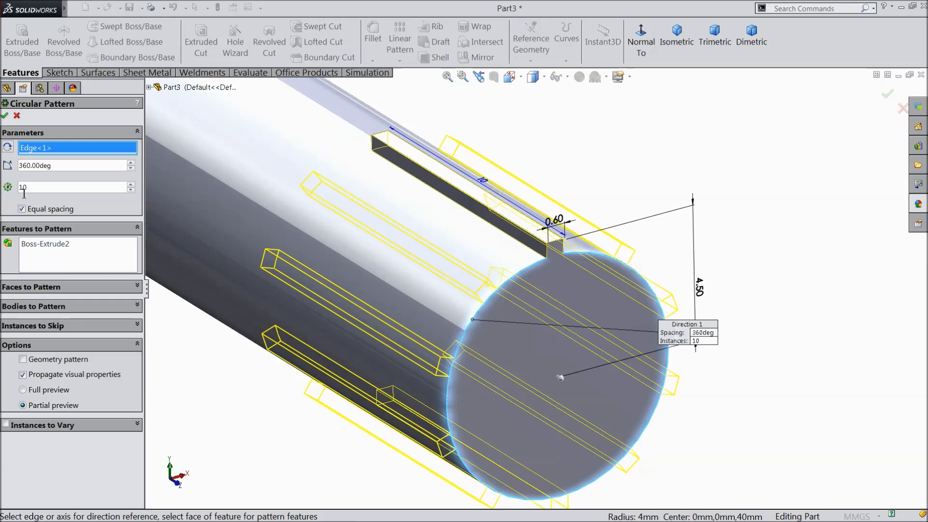
{"action": "left_click", "coordinate": [5, 116]}
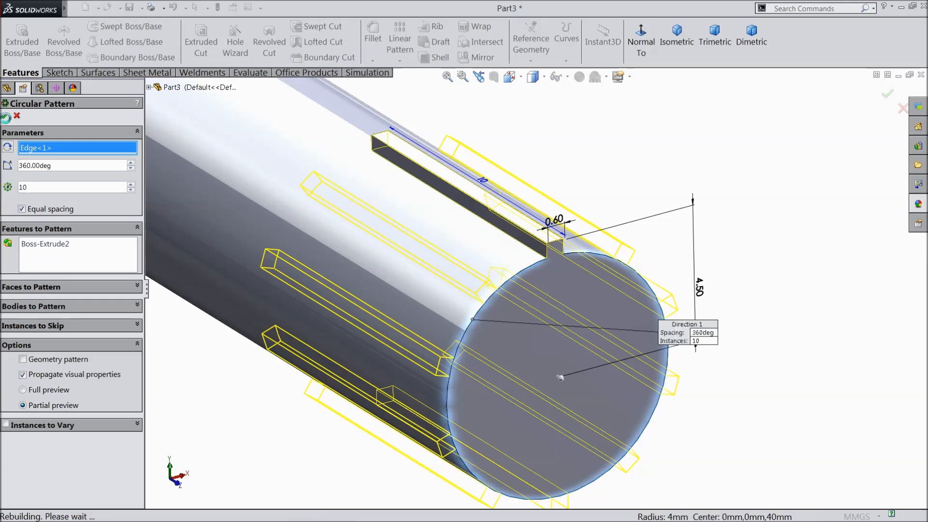
{"action": "scroll", "coordinate": [541, 304], "scroll_direction": "up", "scroll_amount": 5}
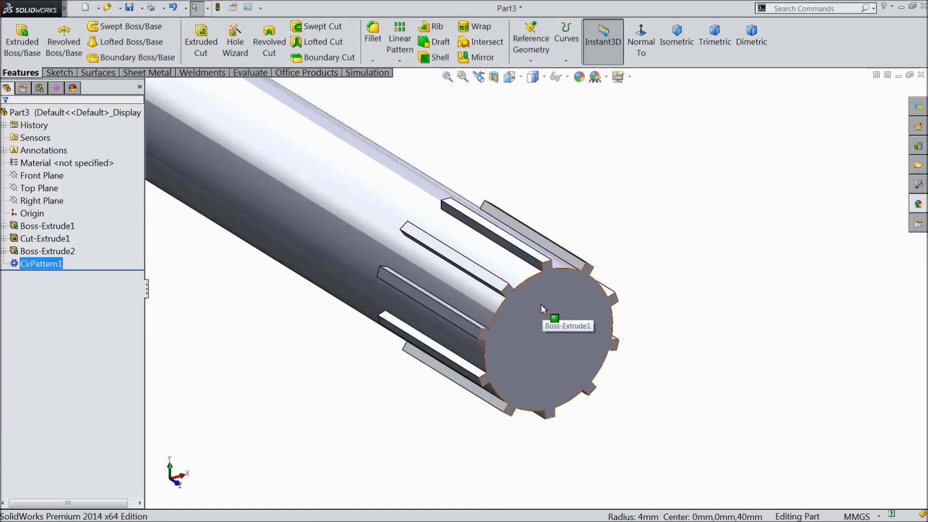
{"action": "middle_click_drag", "start_coordinate": [527, 301], "coordinate": [422, 367]}
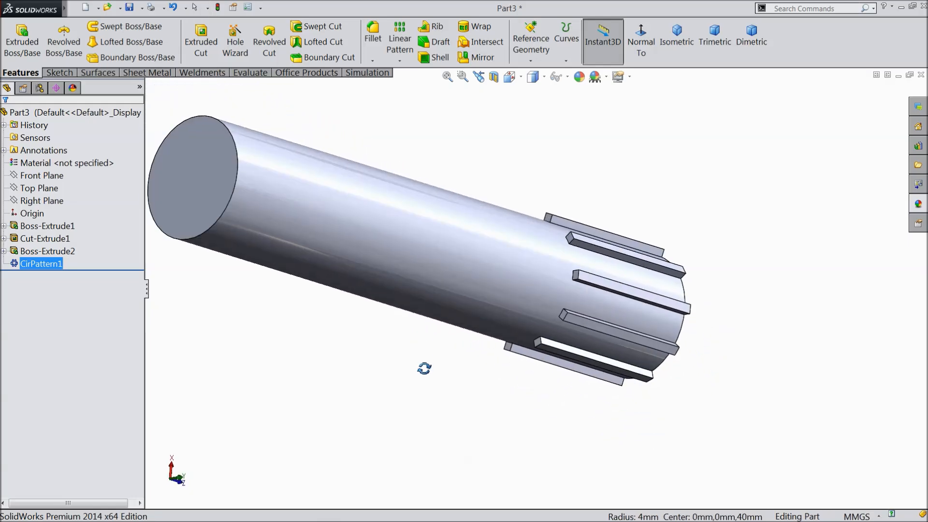
Chamfer the shaft's plain end face opposite the splines by 0.5 mm at 45 degrees
{"action": "left_click", "coordinate": [373, 62]}
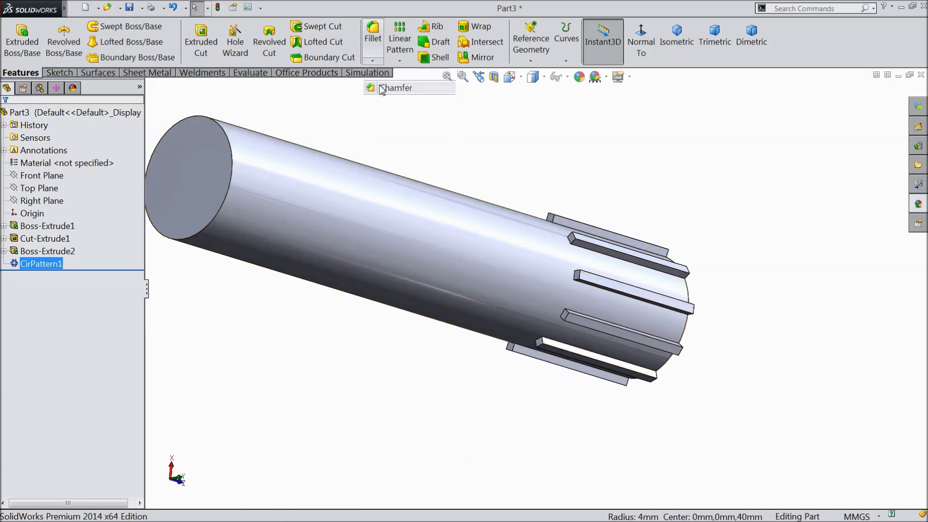
{"action": "left_click", "coordinate": [379, 87]}
{"action": "type", "text": "0.5"}
{"action": "key", "text": "Return"}
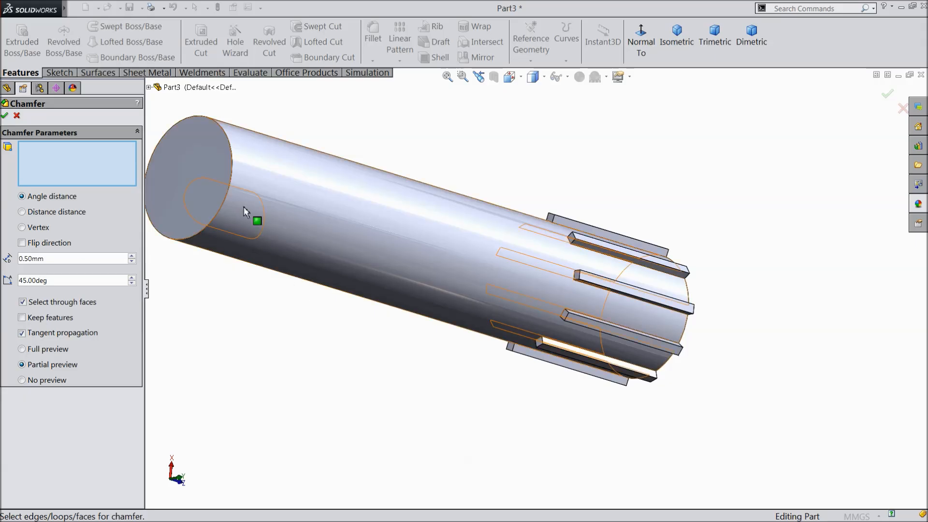
{"action": "left_click", "coordinate": [201, 172]}
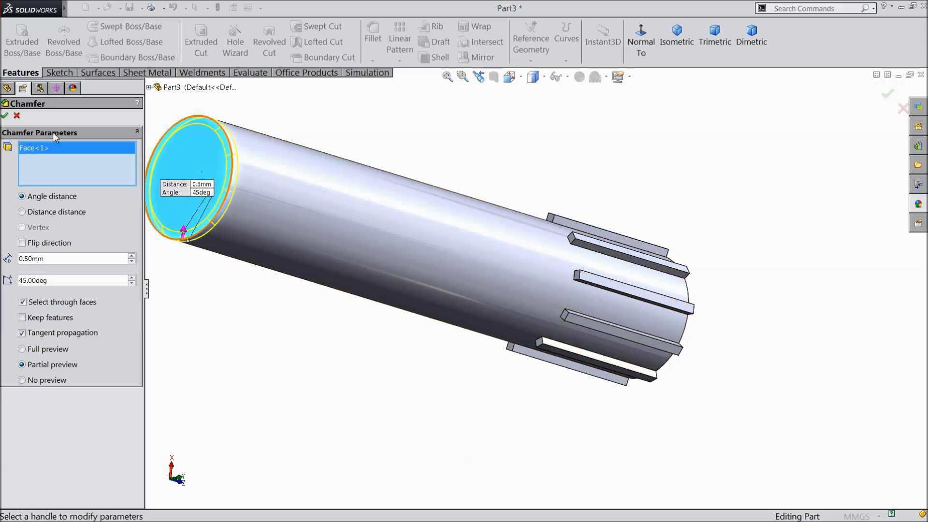
{"action": "left_click", "coordinate": [5, 116]}
Apply the chromium plate appearance to the whole part
{"action": "middle_click_drag", "start_coordinate": [385, 306], "coordinate": [293, 321]}
{"action": "scroll", "coordinate": [293, 319], "scroll_direction": "up", "scroll_amount": 2}
{"action": "middle_click_drag", "start_coordinate": [324, 261], "coordinate": [316, 363]}
{"action": "scroll", "coordinate": [348, 280], "scroll_direction": "down", "scroll_amount": 2}
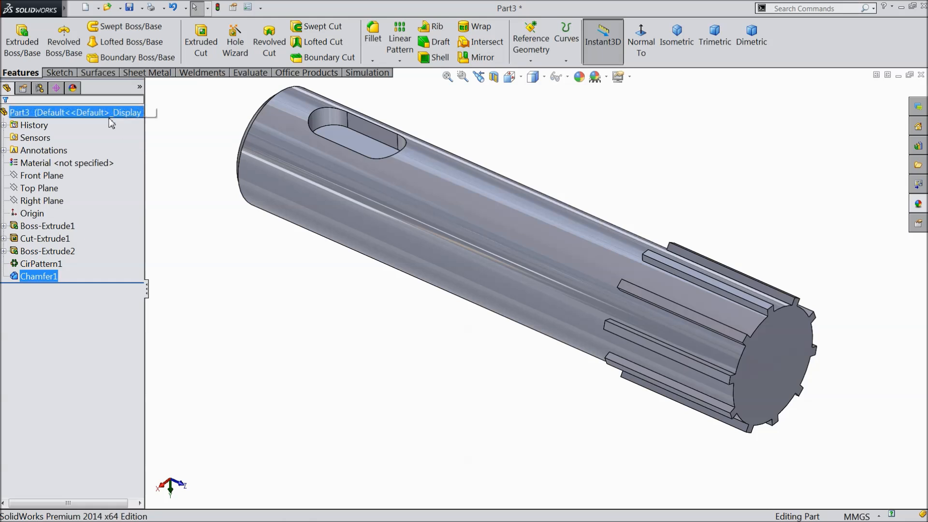
{"action": "left_click", "coordinate": [107, 114]}
{"action": "left_click", "coordinate": [918, 205]}
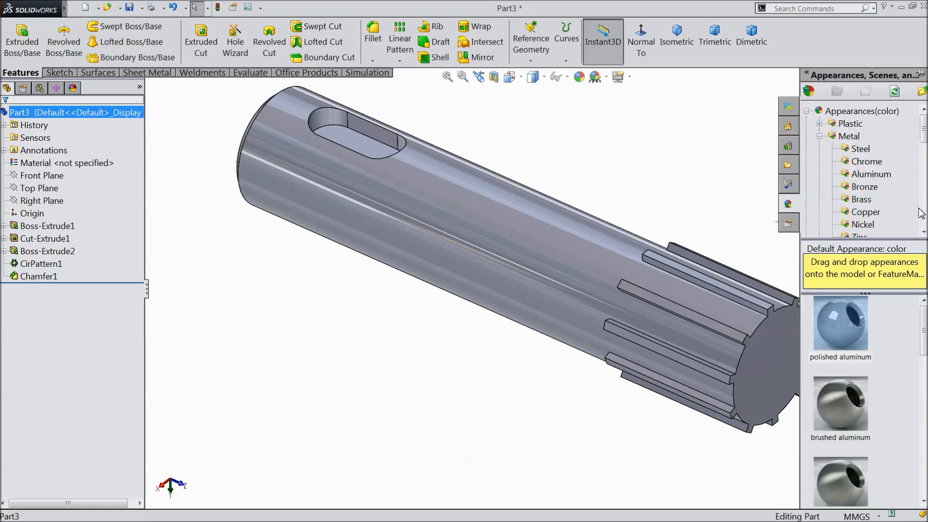
{"action": "left_click", "coordinate": [862, 162]}
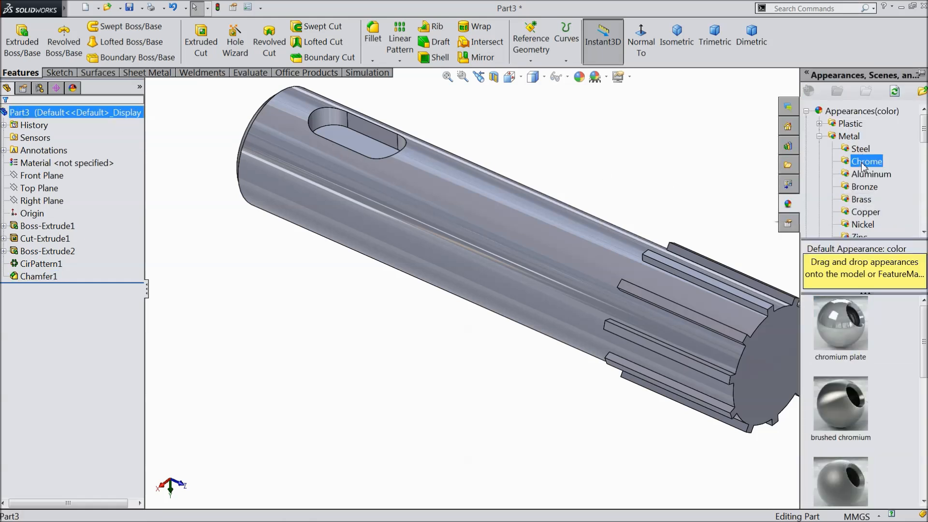
{"action": "double_click", "coordinate": [849, 346]}
{"action": "middle_click_drag", "start_coordinate": [628, 271], "coordinate": [611, 201]}
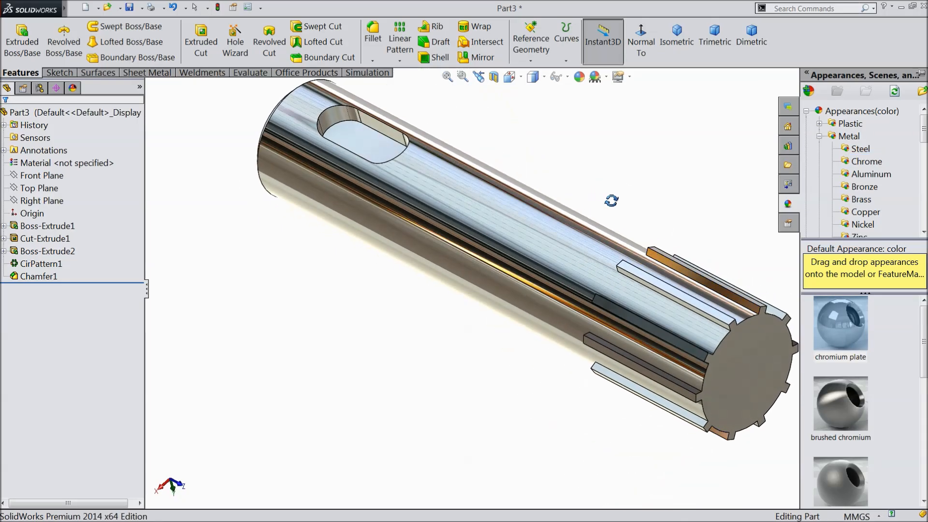
Apply the polished aluminum appearance to the whole shaft
{"action": "left_click", "coordinate": [865, 175]}
{"action": "double_click", "coordinate": [841, 323]}
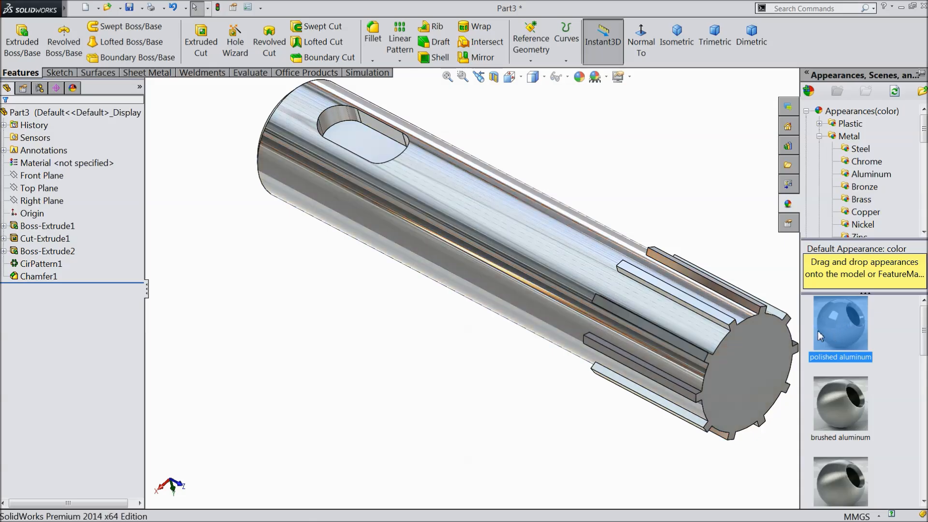
{"action": "middle_click_drag", "start_coordinate": [578, 191], "coordinate": [578, 217]}
{"action": "scroll", "coordinate": [578, 217], "scroll_direction": "up", "scroll_amount": 2}
{"action": "mouse_move", "coordinate": [639, 205]}
{"action": "middle_mouse_down"}
{"action": "mouse_move", "coordinate": [638, 172]}
{"action": "mouse_move", "coordinate": [632, 188]}
{"action": "middle_mouse_up"}
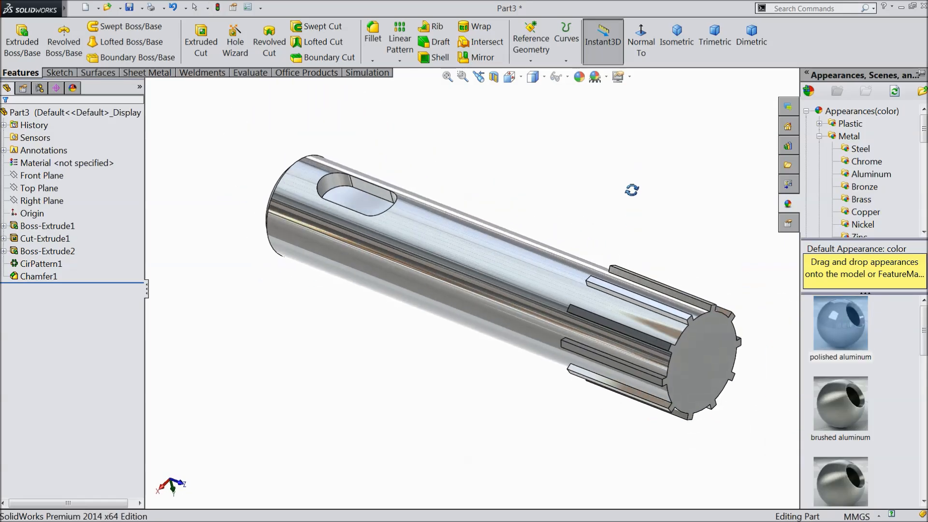
{"action": "scroll", "coordinate": [566, 295], "scroll_direction": "down", "scroll_amount": 2}
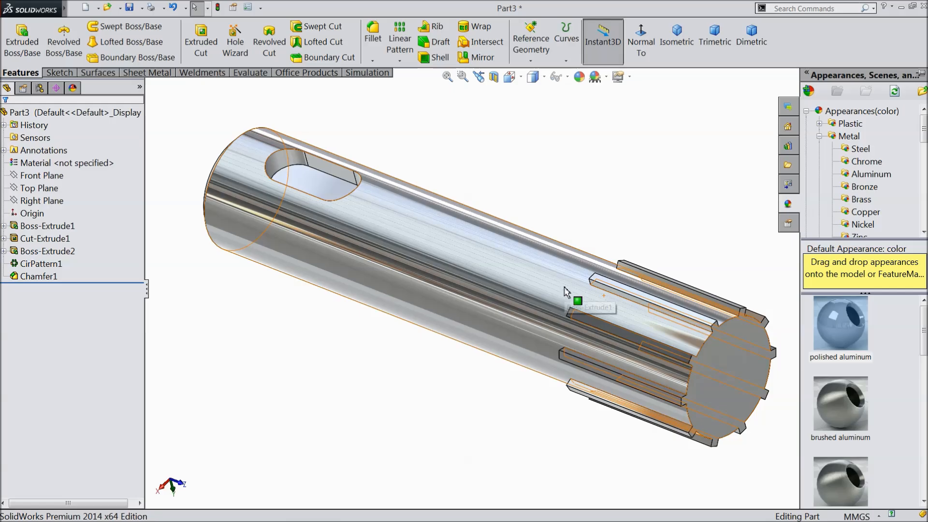
Begin saving the part and create a folder named Gear Speed Reducer on the Desktop
{"action": "left_click", "coordinate": [131, 9]}
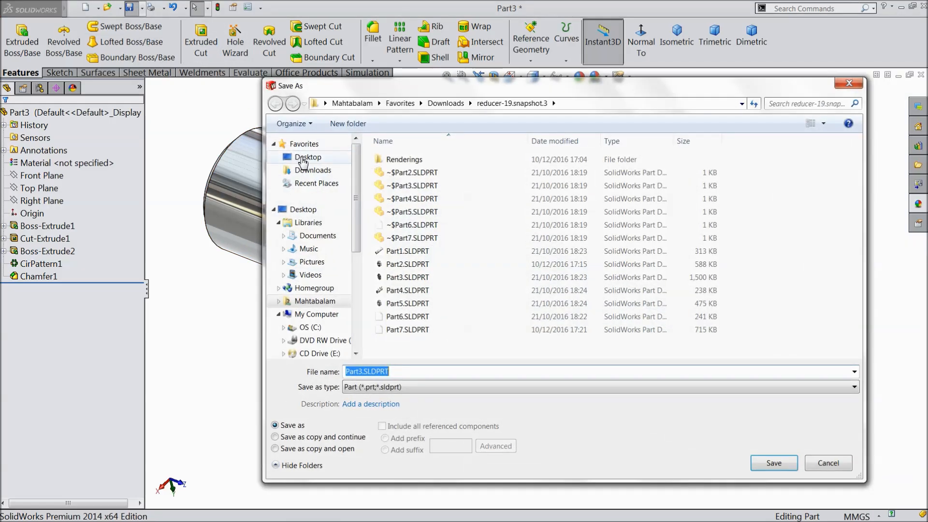
{"action": "left_click", "coordinate": [303, 158]}
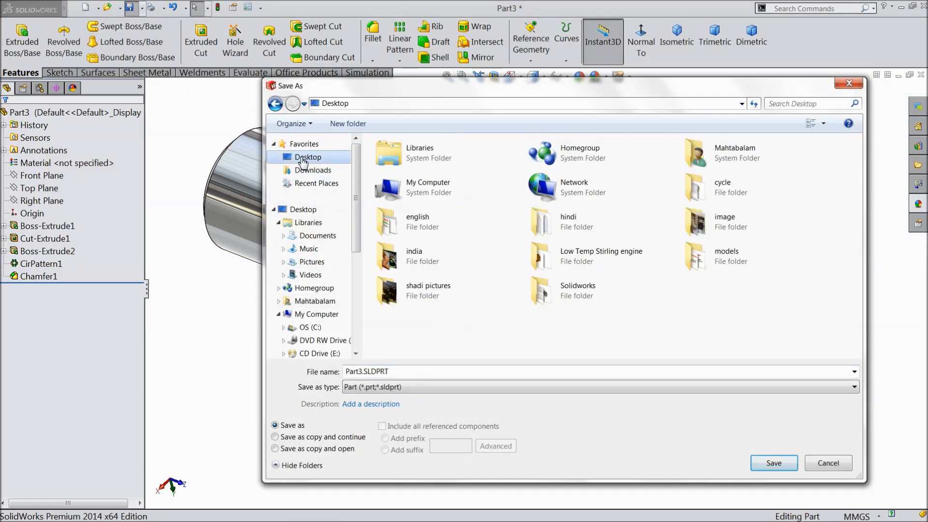
{"action": "left_click", "coordinate": [349, 124]}
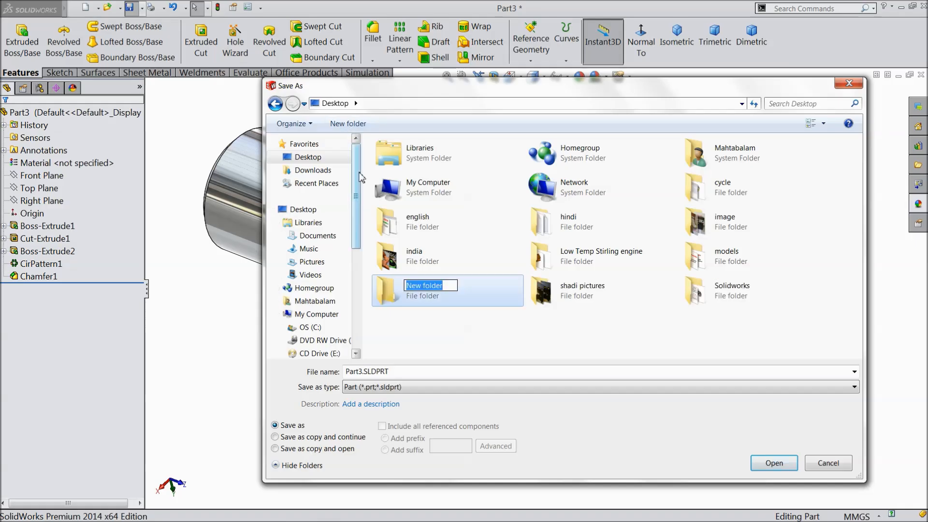
{"action": "type", "text": "Gear"}
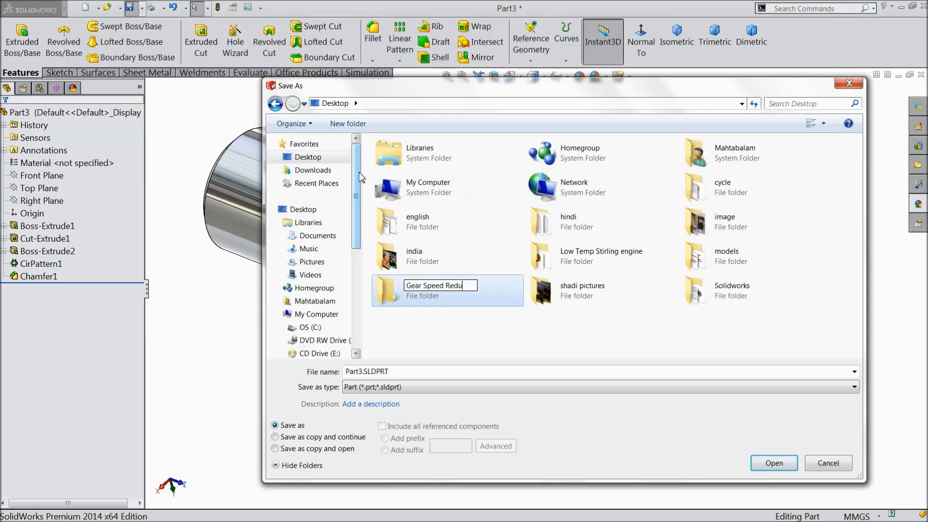
Save the part as "1.input Shaft" in the Gear Speed Reducer folder
{"action": "double_click", "coordinate": [400, 290]}
{"action": "left_click", "coordinate": [399, 371]}
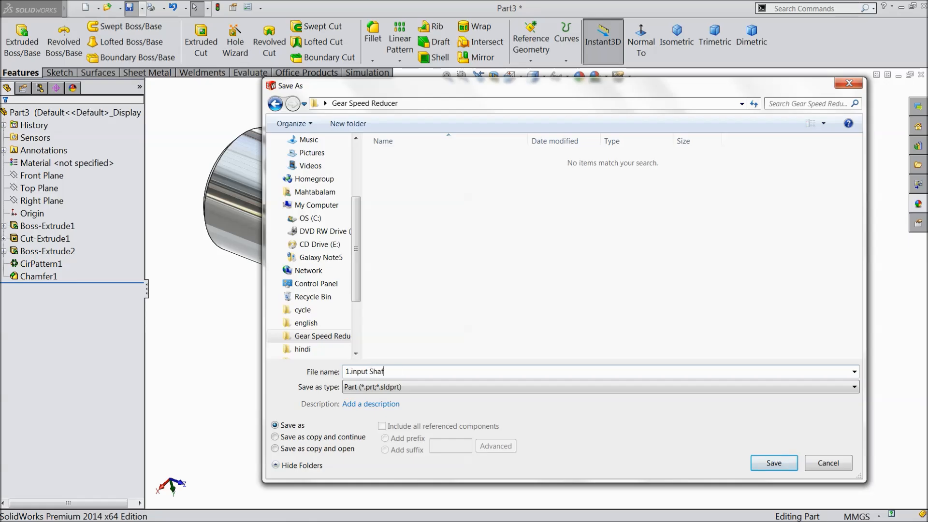
{"action": "left_click", "coordinate": [791, 469]}
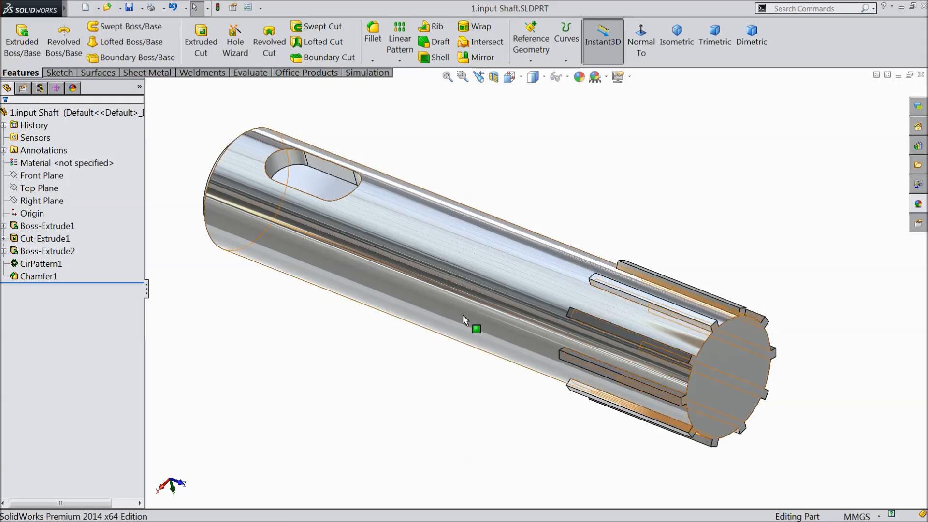
{"action": "middle_click_drag", "start_coordinate": [462, 314], "coordinate": [440, 280]}
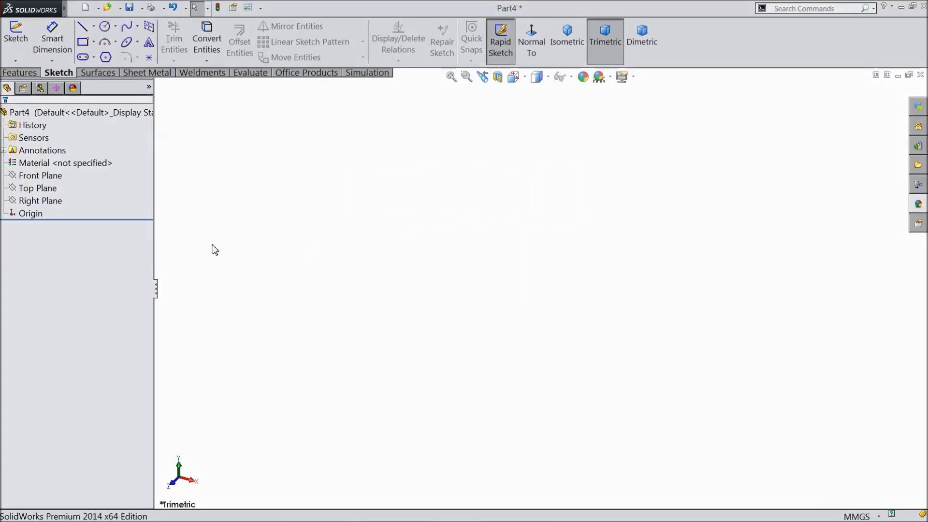
Start a sketch on the new part's Front Plane and draw a circle about 170.6 mm in diameter centred on the origin
{"action": "left_click", "coordinate": [45, 178]}
{"action": "left_click", "coordinate": [54, 163]}
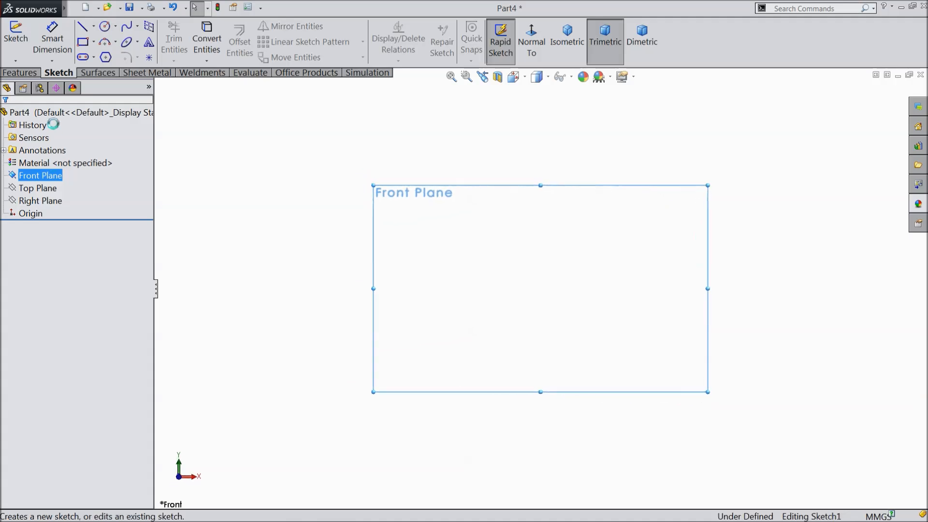
{"action": "left_click", "coordinate": [105, 26]}
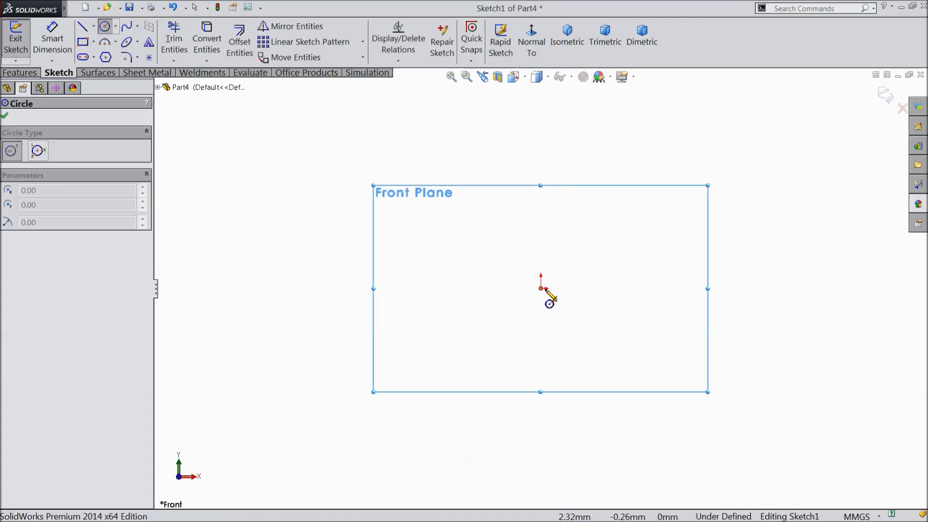
{"action": "mouse_move", "coordinate": [542, 288]}
{"action": "left_mouse_down"}
{"action": "mouse_move", "coordinate": [423, 246]}
{"action": "mouse_move", "coordinate": [401, 221]}
{"action": "left_mouse_up"}
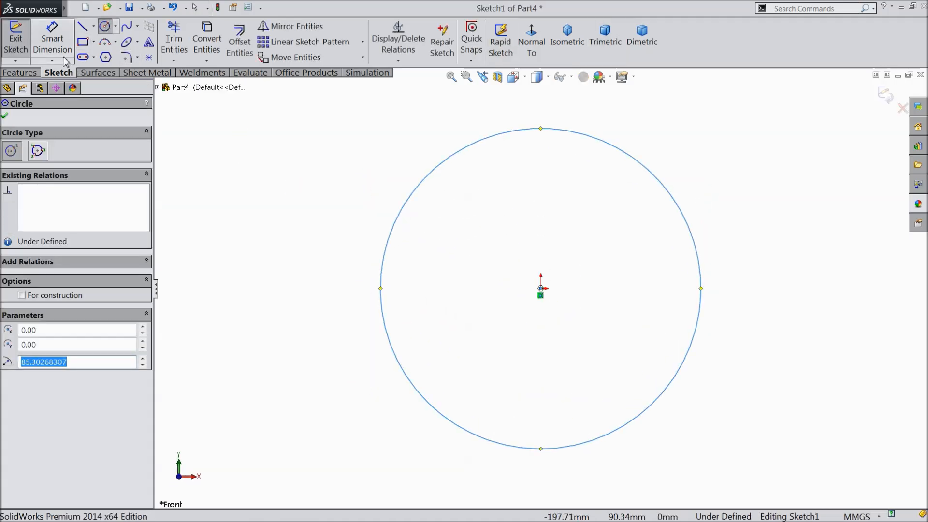
Dimension the circle with a diameter of 10.229 mm
{"action": "left_click", "coordinate": [66, 58]}
{"action": "left_click", "coordinate": [381, 282]}
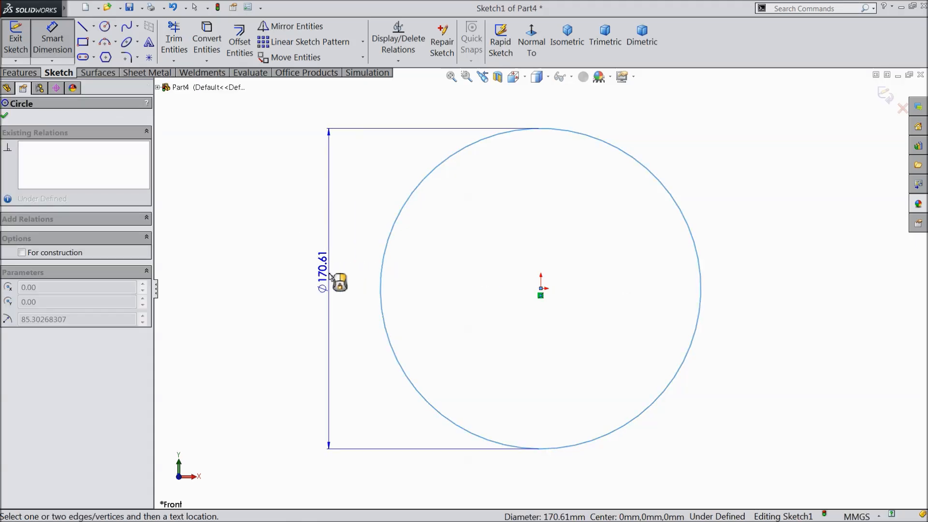
{"action": "left_click", "coordinate": [330, 277]}
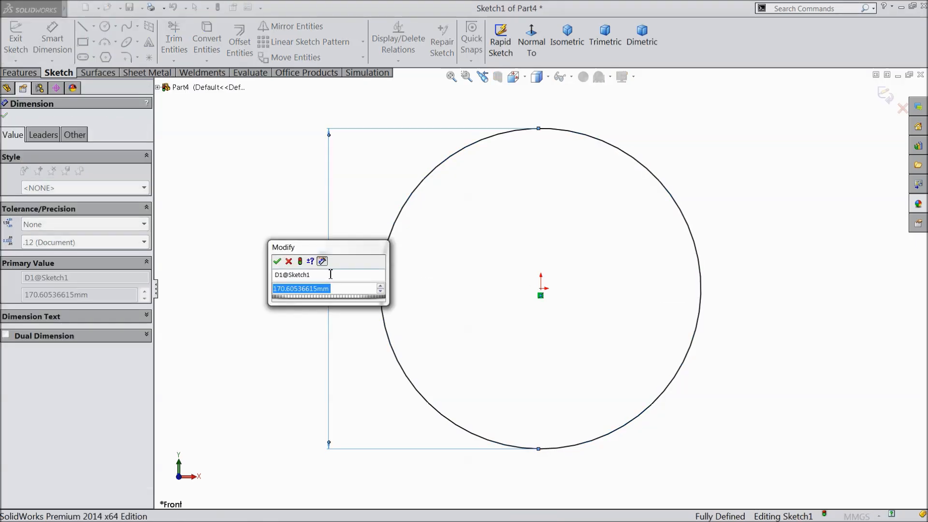
{"action": "type", "text": "10.229"}
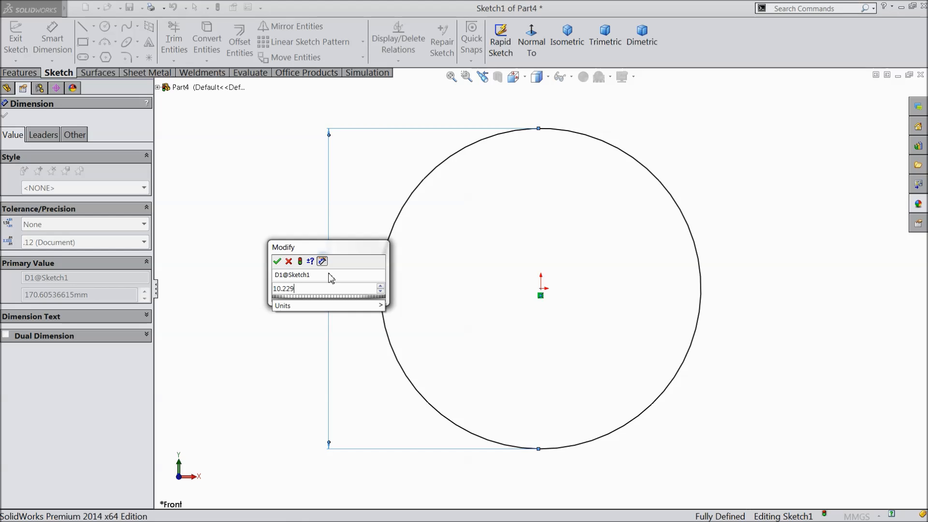
{"action": "left_click", "coordinate": [277, 261]}
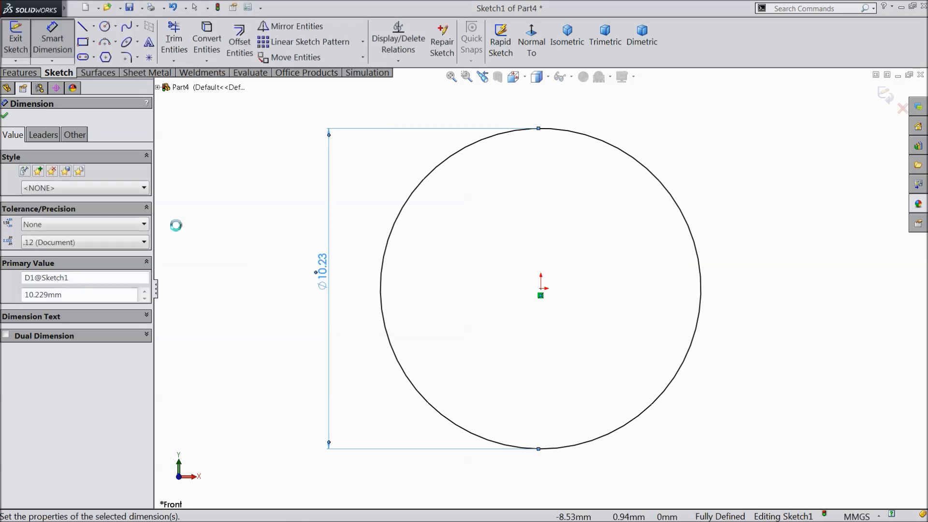
{"action": "left_click", "coordinate": [5, 116]}
Draw a vertical centerline about 6.6 mm long from the origin up past the circle's upper edge
{"action": "scroll", "coordinate": [595, 188], "scroll_direction": "down", "scroll_amount": 3}
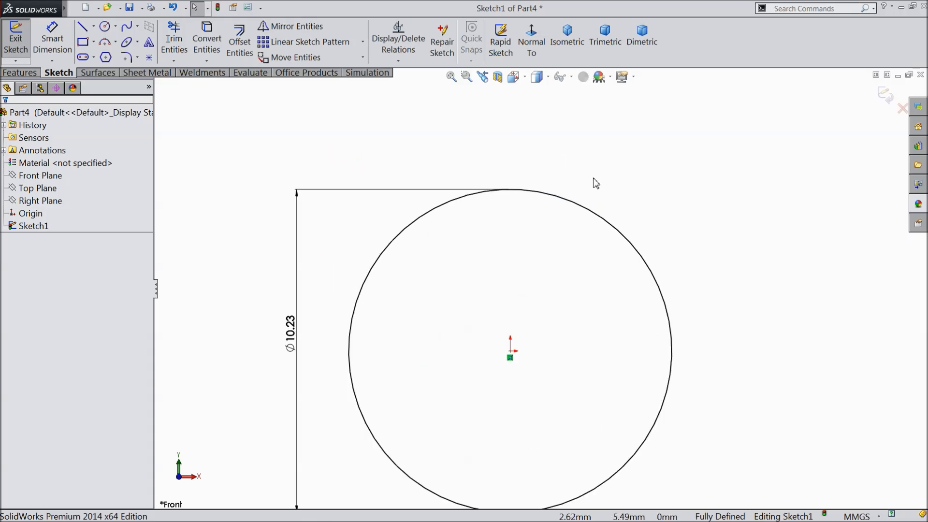
{"action": "left_click", "coordinate": [93, 26]}
{"action": "left_click", "coordinate": [106, 57]}
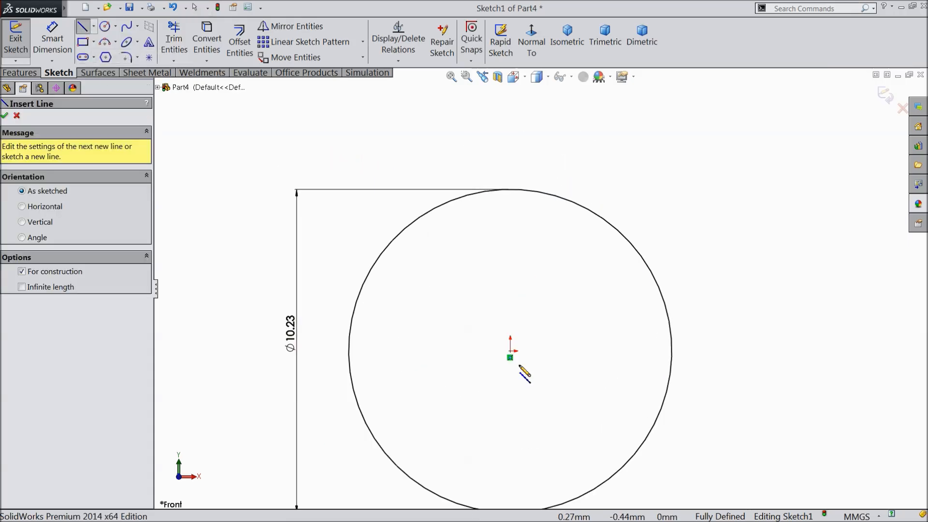
{"action": "left_click", "coordinate": [510, 357]}
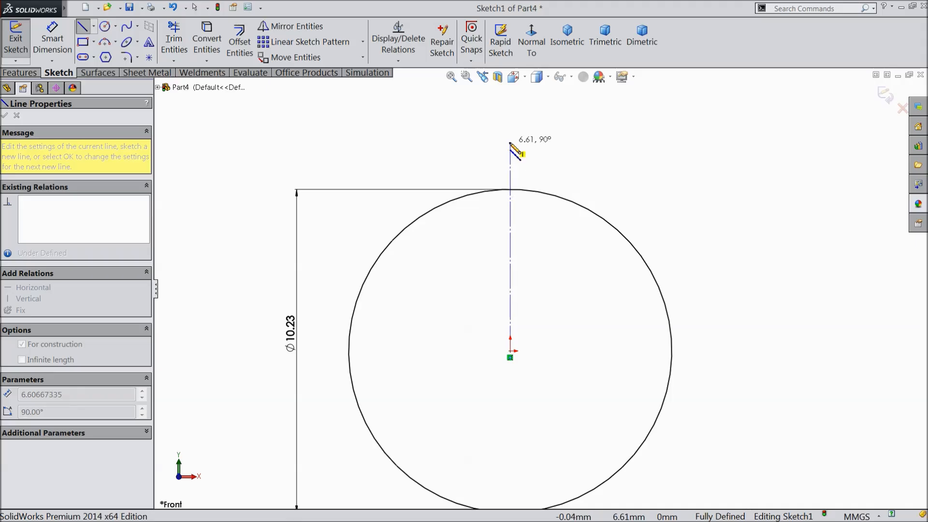
{"action": "left_click", "coordinate": [510, 143]}
{"action": "right_click", "coordinate": [510, 143]}
{"action": "left_click", "coordinate": [545, 107]}
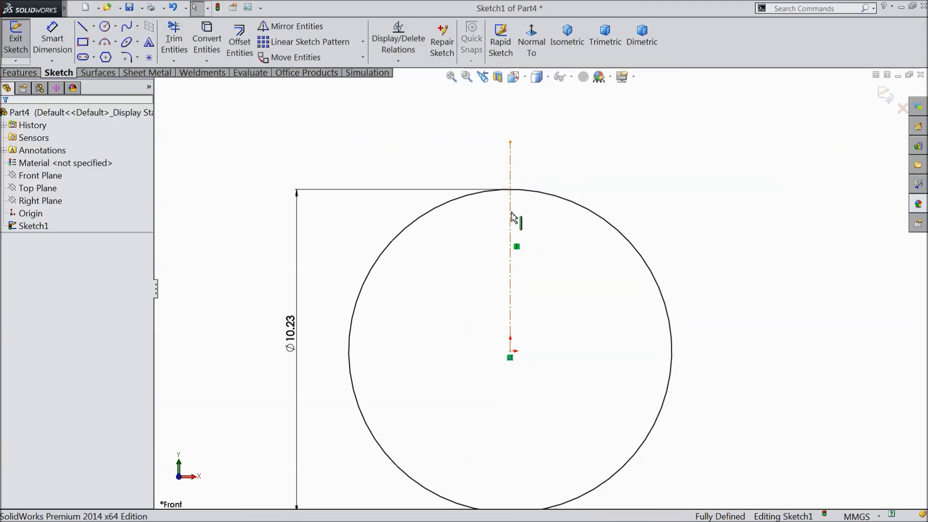
{"action": "left_click", "coordinate": [329, 150]}
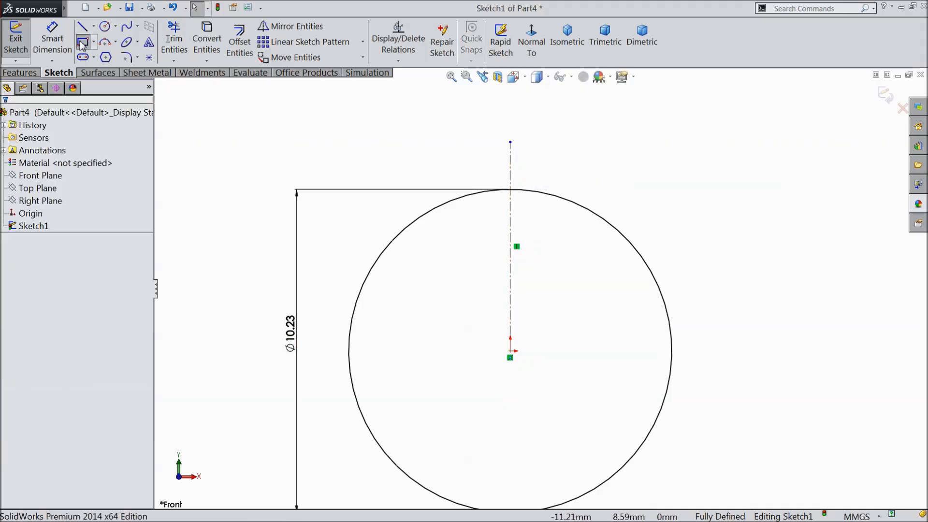
Draw a corner rectangle about 2.7 by 2.9 mm across the circle's upper edge, straddling the centerline
{"action": "left_click", "coordinate": [83, 43]}
{"action": "left_click", "coordinate": [471, 145]}
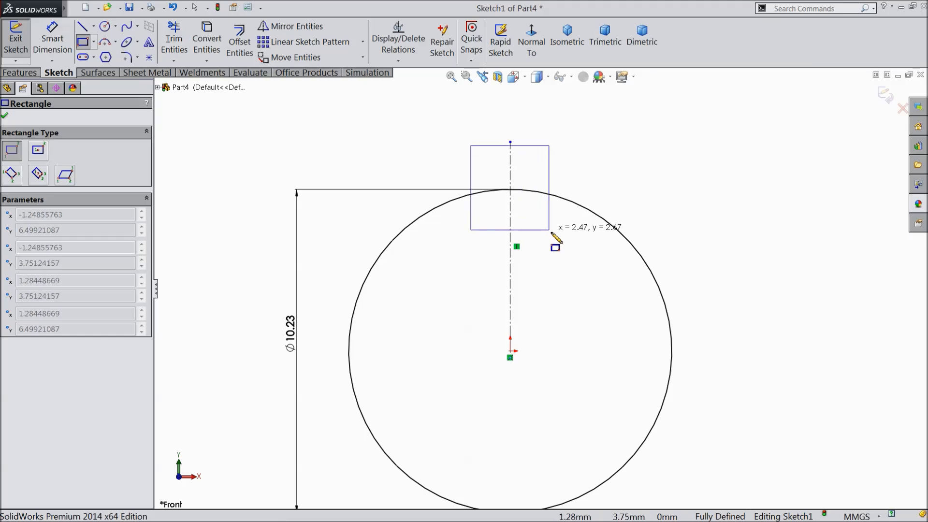
{"action": "left_click", "coordinate": [556, 237]}
{"action": "right_click", "coordinate": [218, 140]}
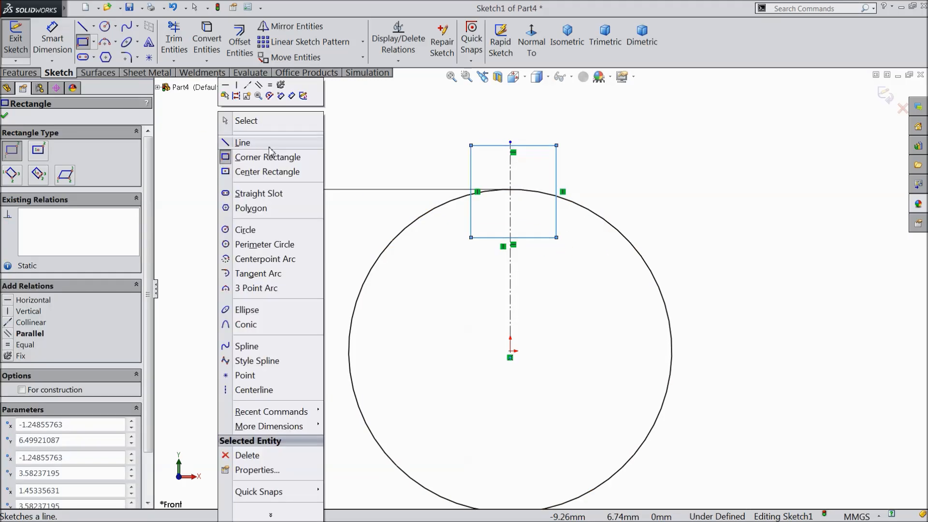
{"action": "left_click", "coordinate": [256, 120]}
Make the rectangle's vertical sides symmetric about the centerline
{"action": "scroll", "coordinate": [555, 195], "scroll_direction": "down", "scroll_amount": 3}
{"action": "left_click_drag", "start_coordinate": [590, 136], "coordinate": [375, 155]}
{"action": "left_click", "coordinate": [460, 115]}
Dimension the rectangle's top edge with a width of 4 mm
{"action": "left_click", "coordinate": [52, 42]}
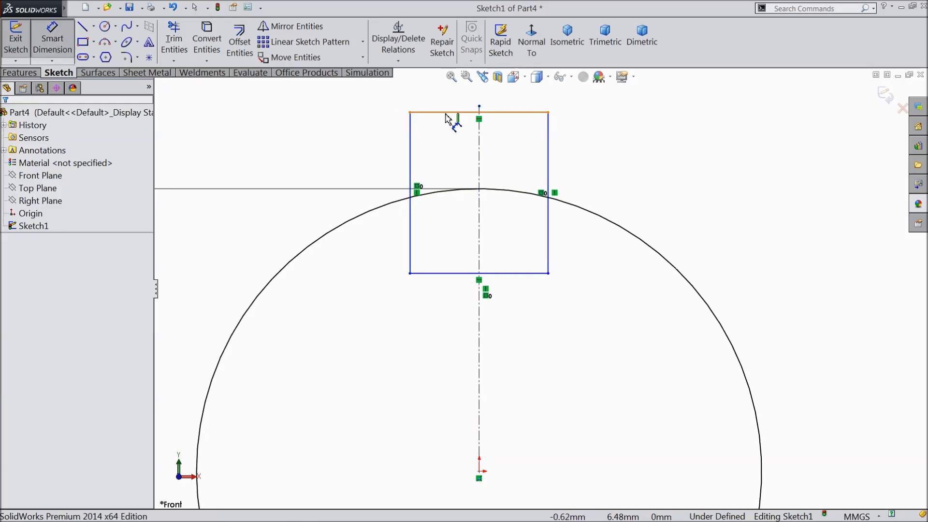
{"action": "left_click", "coordinate": [457, 112]}
{"action": "left_click", "coordinate": [460, 104]}
{"action": "type", "text": "4"}
{"action": "key", "text": "Return"}
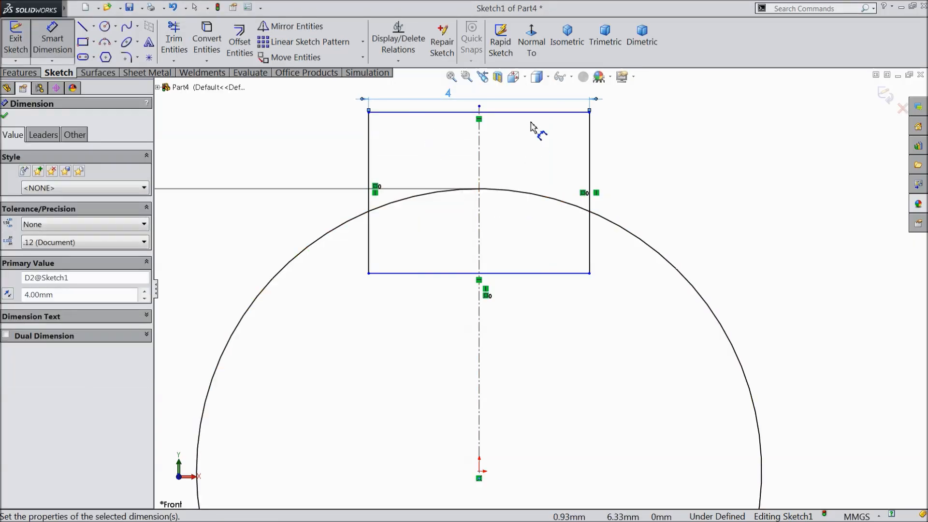
Dimension the distance from the rectangle's top edge to the origin as 7 mm
{"action": "scroll", "coordinate": [531, 124], "scroll_direction": "up", "scroll_amount": 2}
{"action": "scroll", "coordinate": [536, 166], "scroll_direction": "up", "scroll_amount": 2}
{"action": "scroll", "coordinate": [548, 325], "scroll_direction": "down", "scroll_amount": 2}
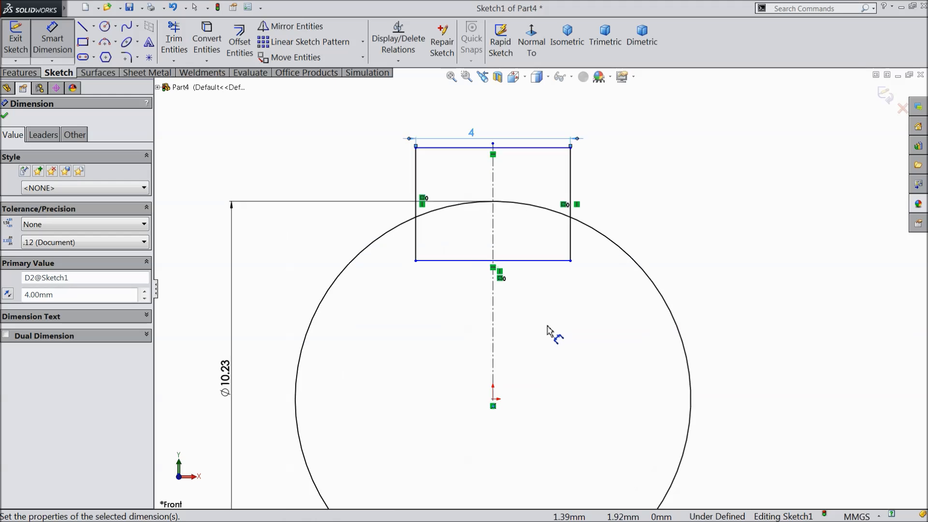
{"action": "left_click", "coordinate": [521, 148]}
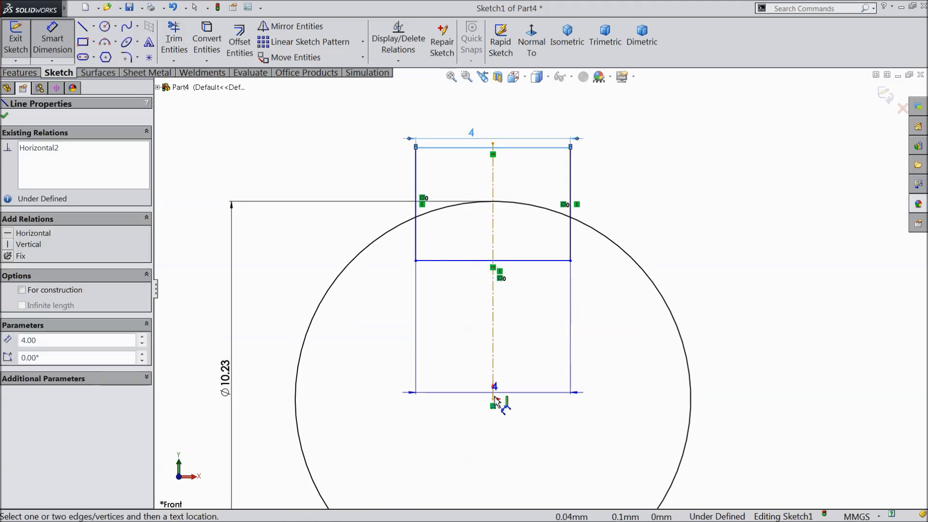
{"action": "left_click", "coordinate": [493, 399]}
{"action": "left_click", "coordinate": [743, 270]}
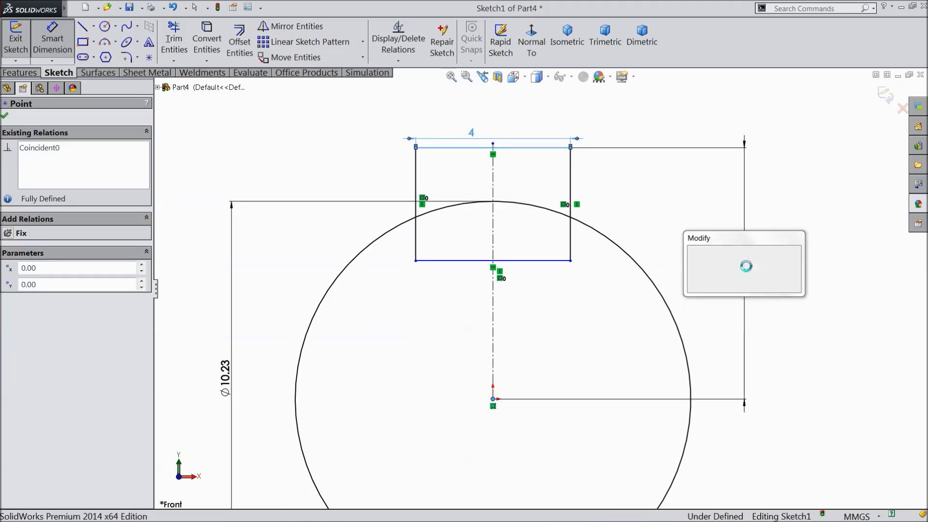
{"action": "type", "text": "7"}
{"action": "left_click", "coordinate": [693, 252]}
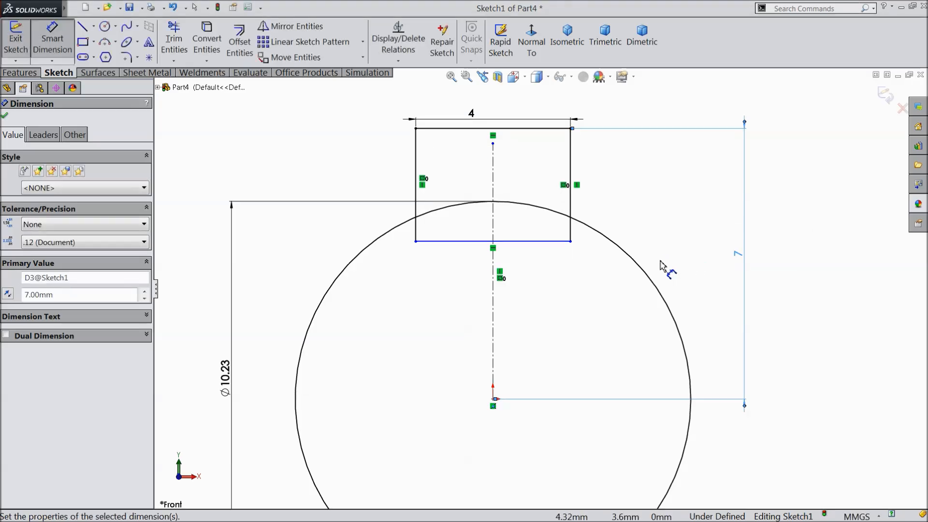
{"action": "left_click", "coordinate": [5, 117]}
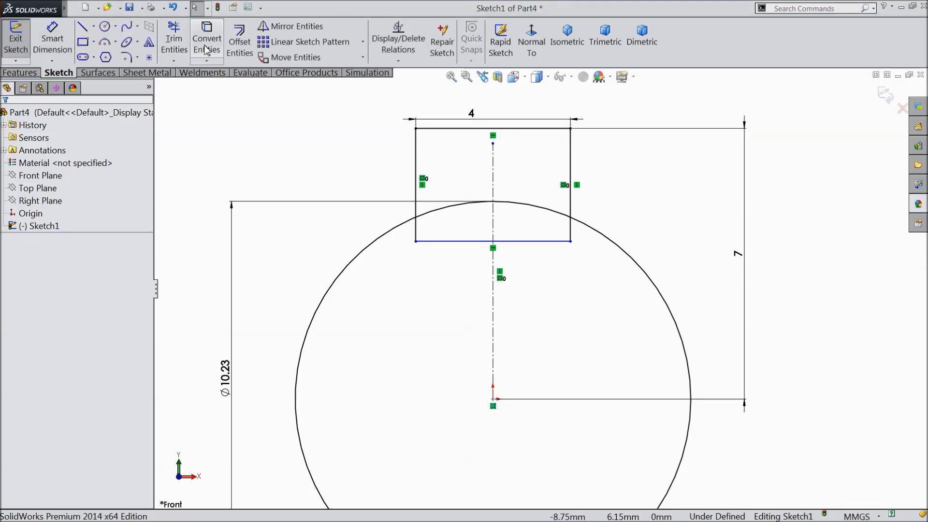
Trim the rectangle's bottom edge, its side stubs inside the circle and the arc between them to leave one closed keyed outline
{"action": "left_click", "coordinate": [174, 38]}
{"action": "left_click", "coordinate": [461, 242]}
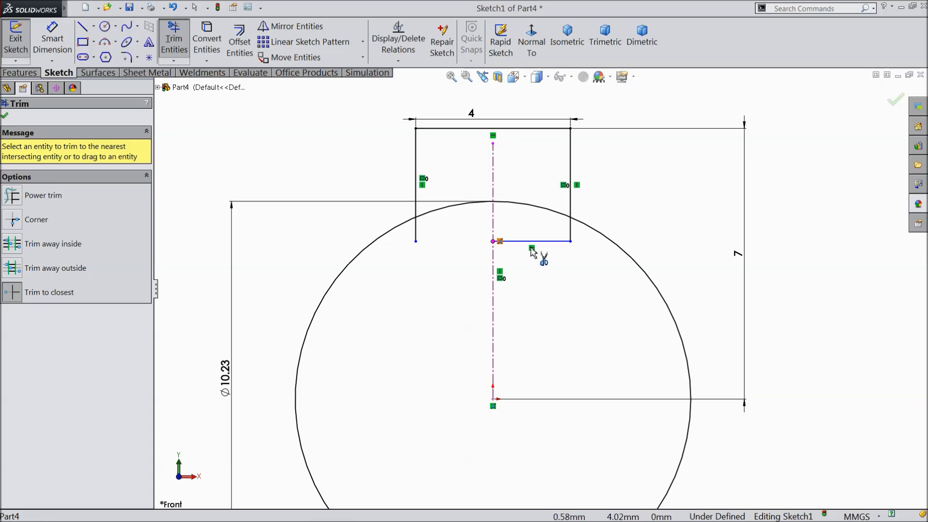
{"action": "left_click", "coordinate": [549, 242]}
{"action": "left_click", "coordinate": [571, 231]}
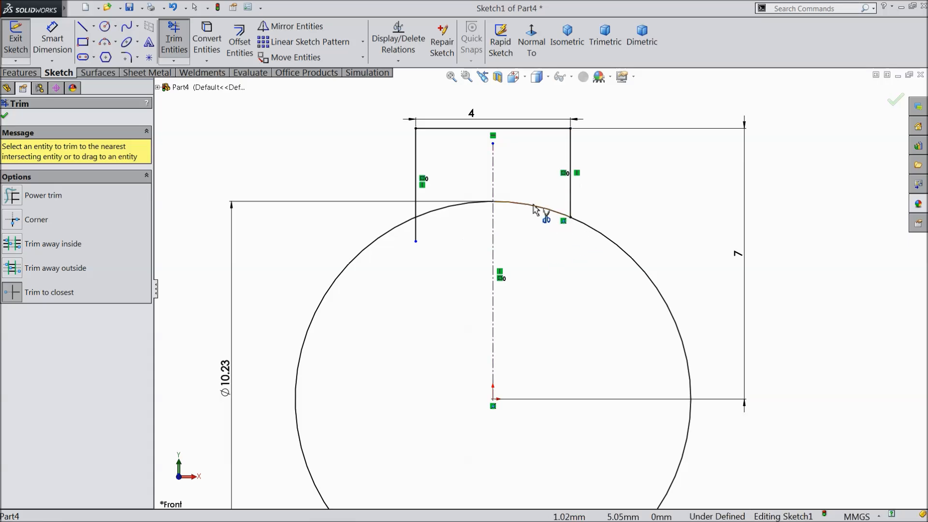
{"action": "left_click", "coordinate": [541, 207]}
{"action": "left_click", "coordinate": [416, 232]}
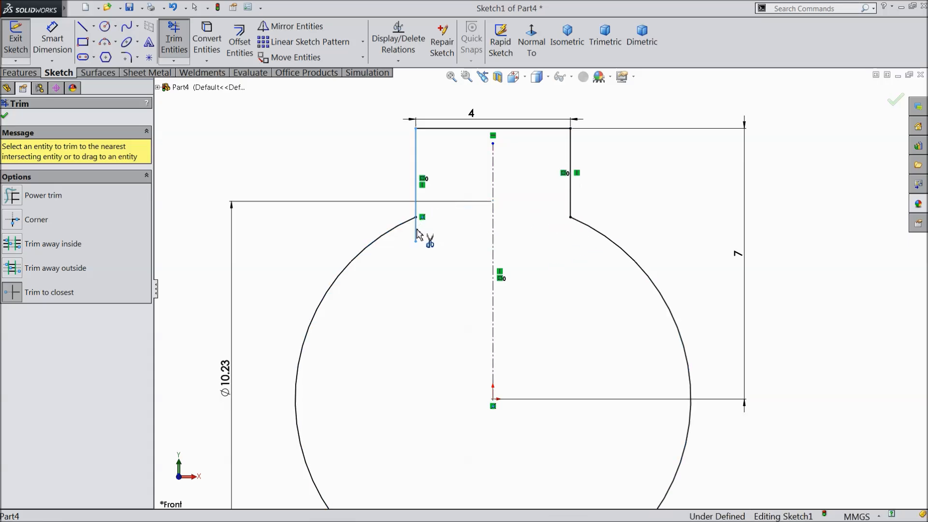
{"action": "left_click", "coordinate": [5, 116]}
{"action": "scroll", "coordinate": [519, 268], "scroll_direction": "up", "scroll_amount": 3}
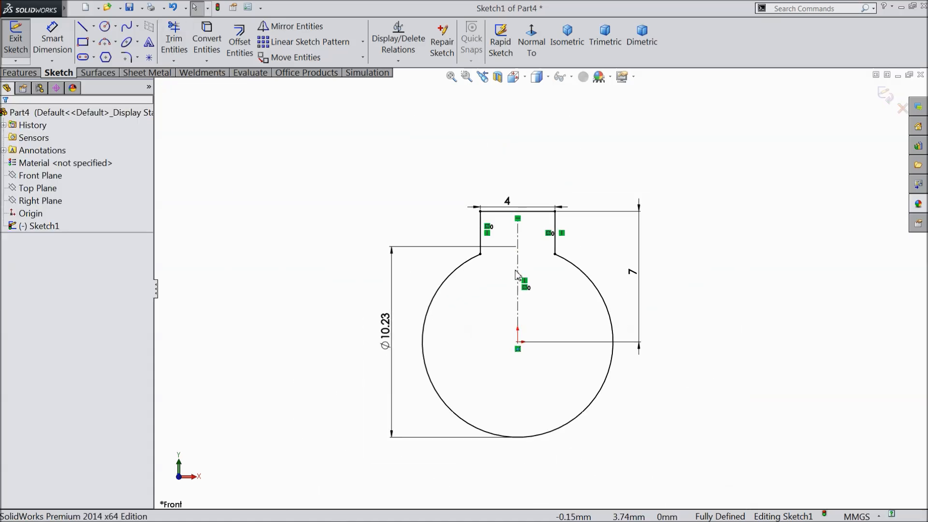
Extrude the keyed circle profile as a blind boss 30 mm deep
{"action": "left_click", "coordinate": [498, 167]}
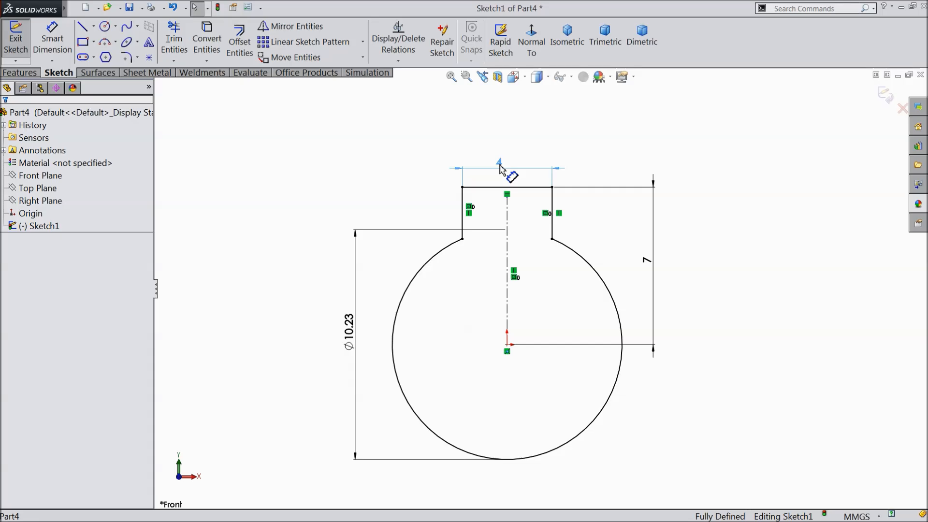
{"action": "left_click", "coordinate": [21, 72]}
{"action": "left_click", "coordinate": [23, 53]}
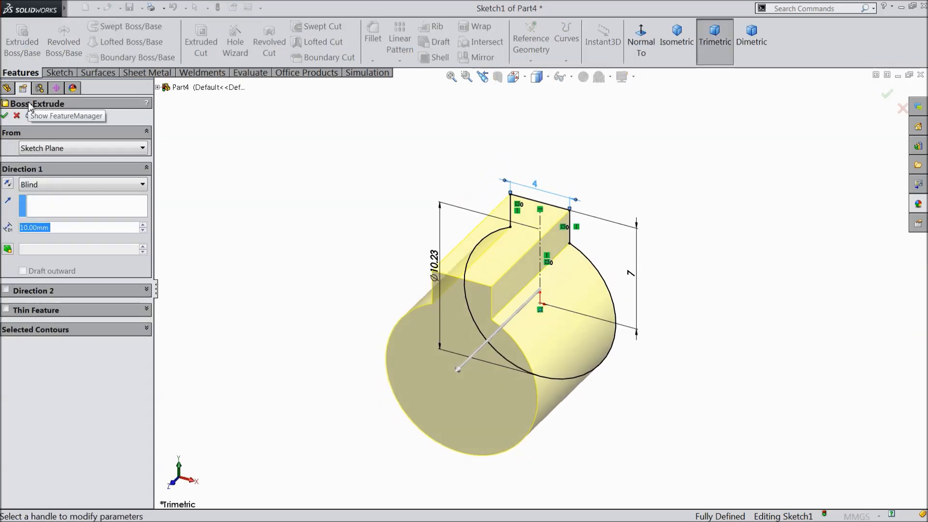
{"action": "type", "text": "30"}
{"action": "key", "text": "Return"}
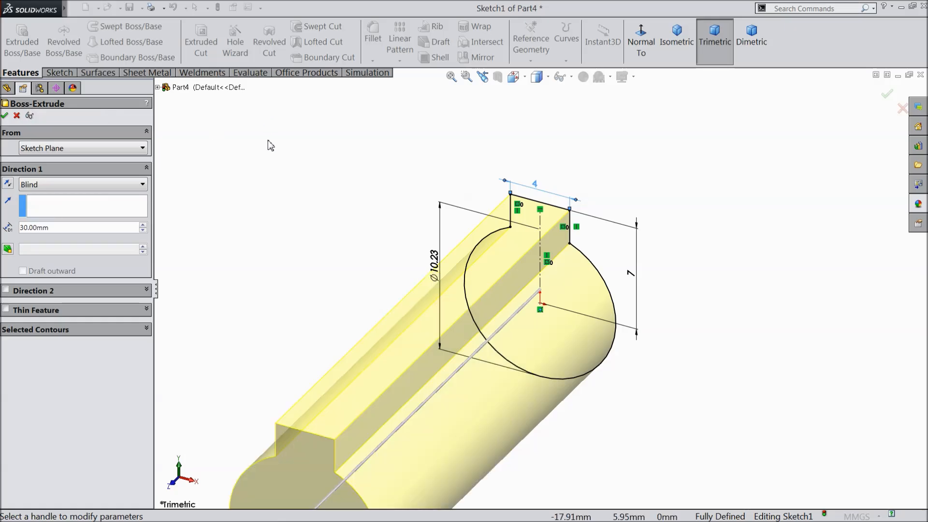
{"action": "left_click", "coordinate": [677, 37]}
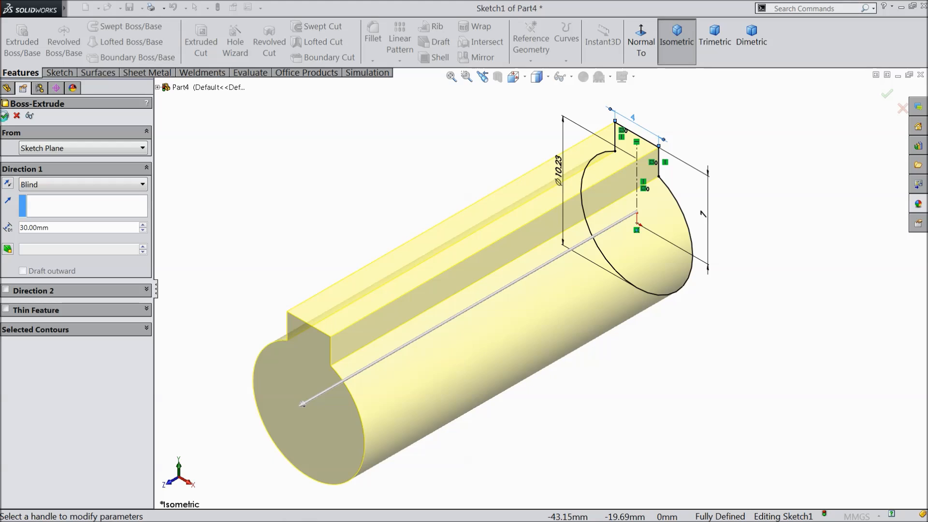
{"action": "left_click", "coordinate": [5, 115]}
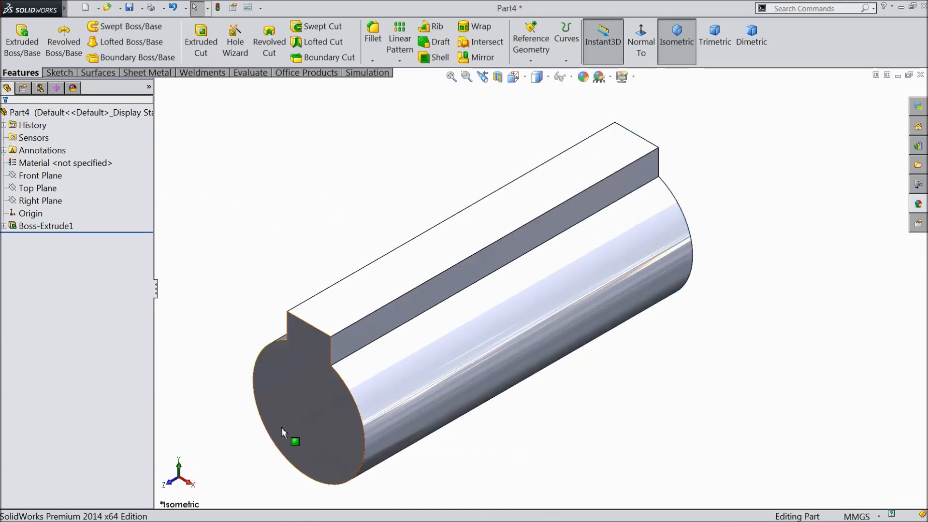
On the shaft's front end face, sketch two circles centred on the origin, one matching the shaft's outline and one about 7.59 mm in radius
{"action": "left_click", "coordinate": [285, 425]}
{"action": "left_click", "coordinate": [355, 382]}
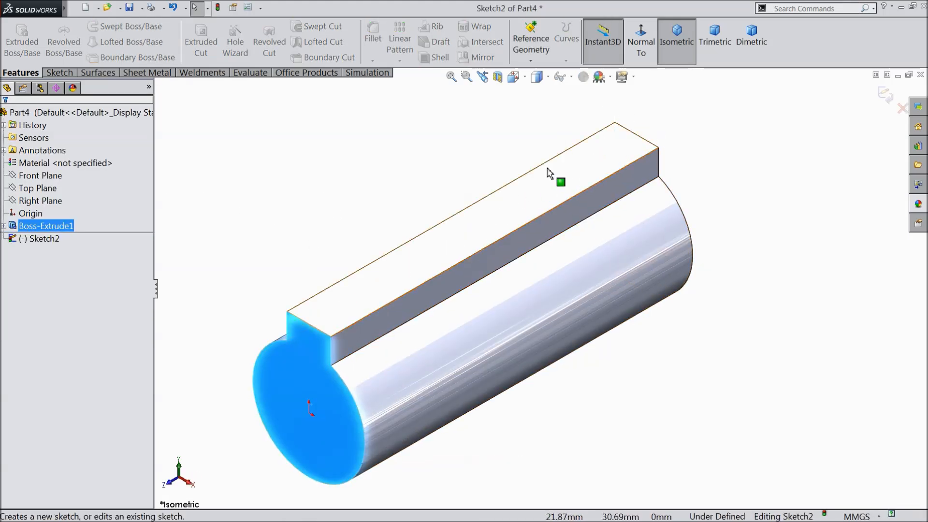
{"action": "left_click", "coordinate": [636, 51]}
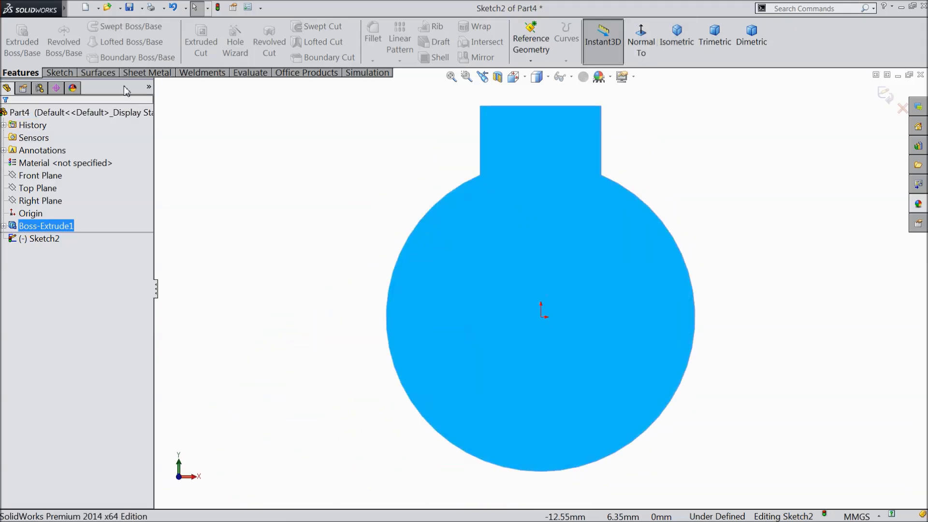
{"action": "left_click", "coordinate": [59, 73]}
{"action": "left_click", "coordinate": [105, 28]}
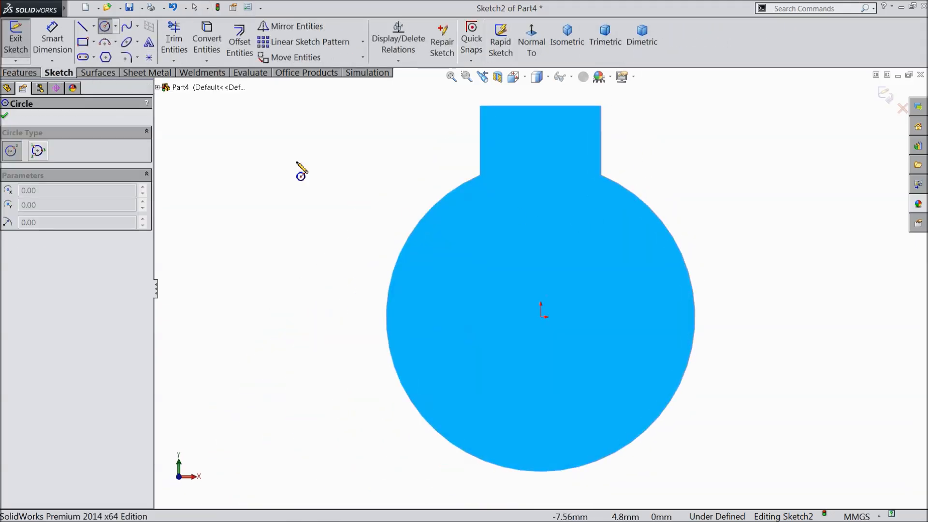
{"action": "left_click_drag", "start_coordinate": [545, 332], "coordinate": [427, 231]}
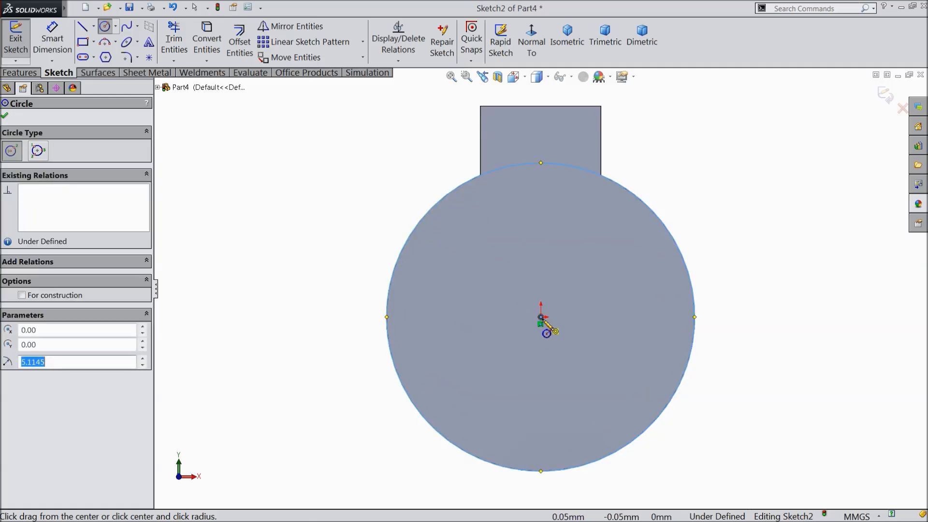
{"action": "left_click_drag", "start_coordinate": [541, 318], "coordinate": [375, 164]}
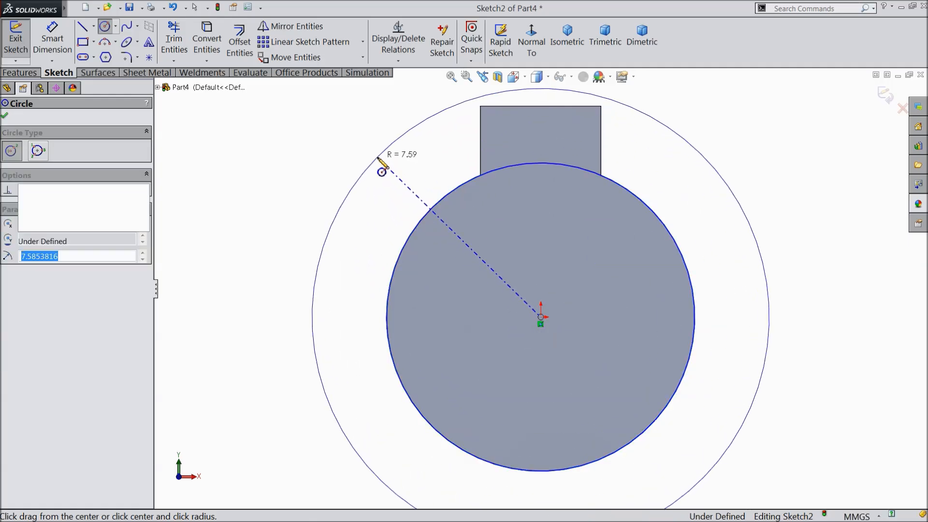
{"action": "scroll", "coordinate": [438, 162], "scroll_direction": "up", "scroll_amount": 1}
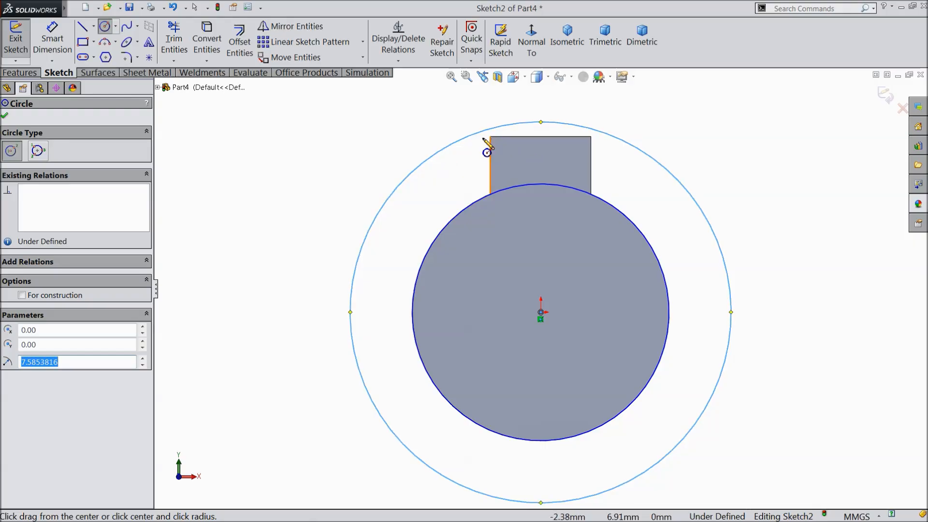
Start an extruded cut from the two circles, offset 10 mm from the sketch plane and reversed into the shaft
{"action": "left_click", "coordinate": [17, 73]}
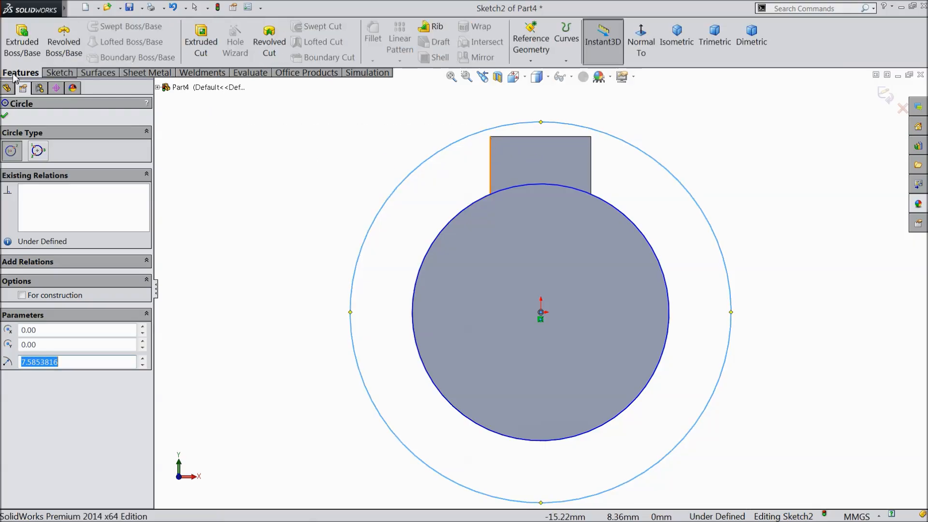
{"action": "left_click", "coordinate": [201, 41]}
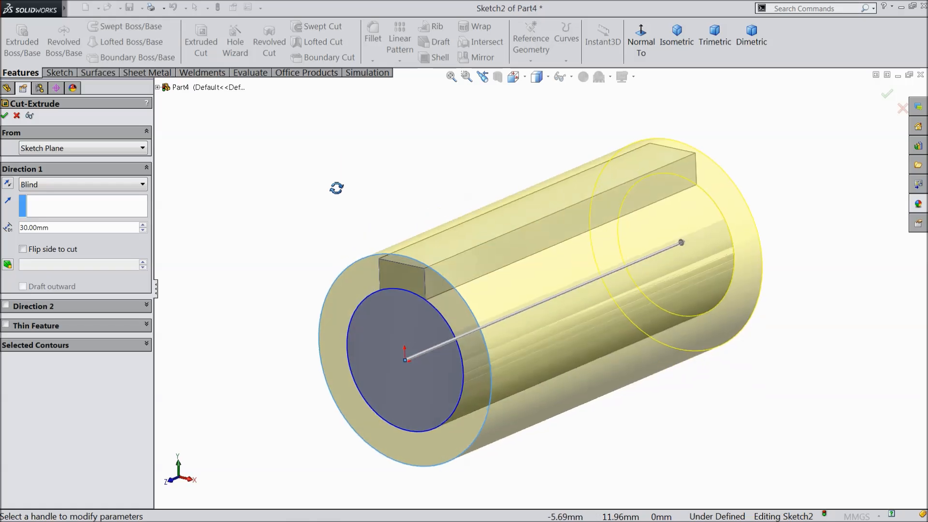
{"action": "left_click", "coordinate": [55, 150]}
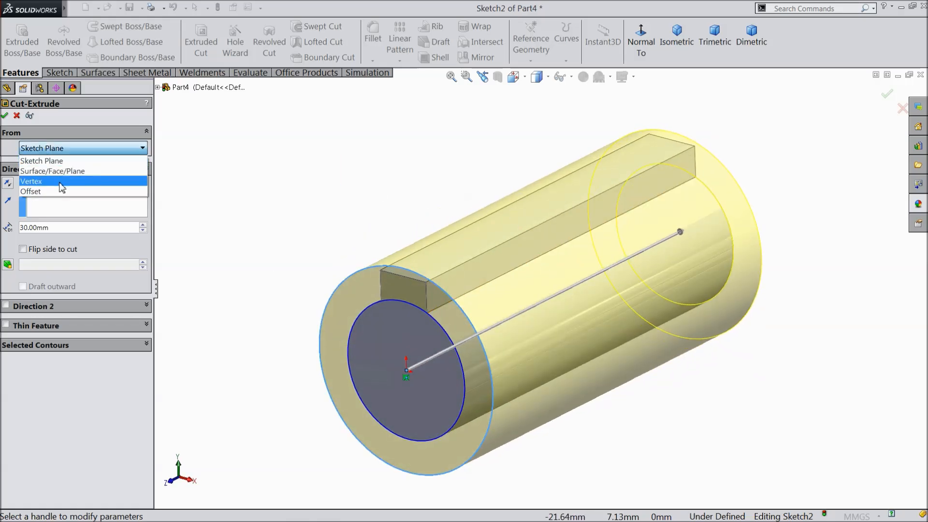
{"action": "left_click", "coordinate": [43, 196]}
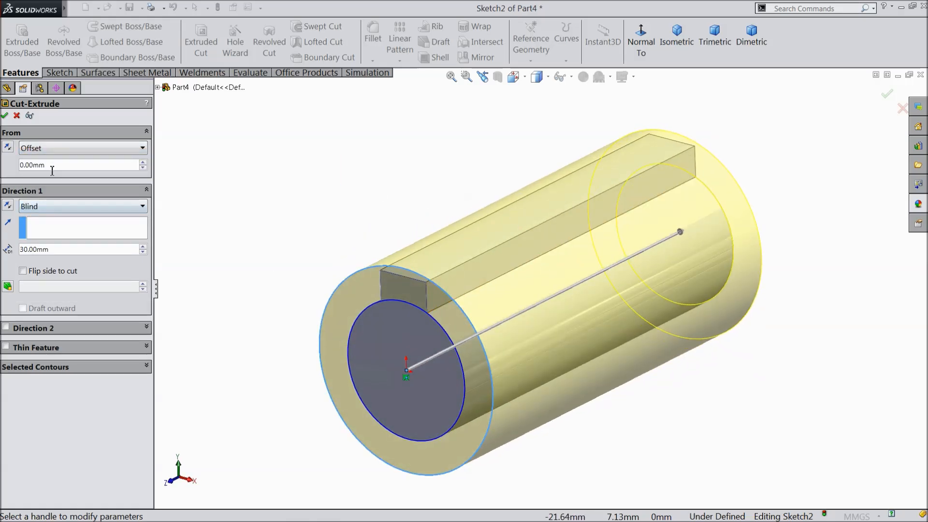
{"action": "type", "text": "10"}
{"action": "key", "text": "Return"}
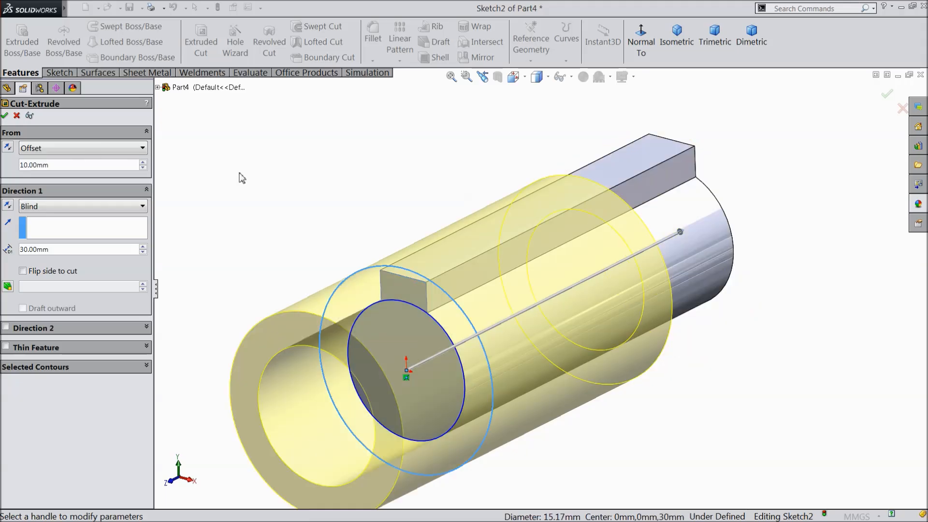
{"action": "left_click", "coordinate": [7, 148]}
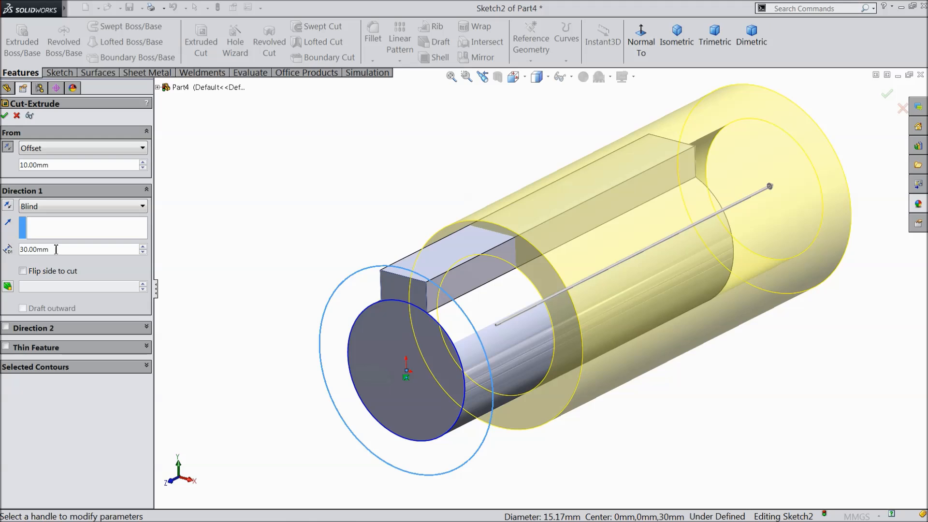
Set the cut's blind depth to 10 mm and complete it to remove the middle section of the key
{"action": "type", "text": "10"}
{"action": "key", "text": "Return"}
{"action": "mouse_move", "coordinate": [319, 230]}
{"action": "middle_mouse_down"}
{"action": "mouse_move", "coordinate": [265, 228]}
{"action": "mouse_move", "coordinate": [305, 220]}
{"action": "middle_mouse_up"}
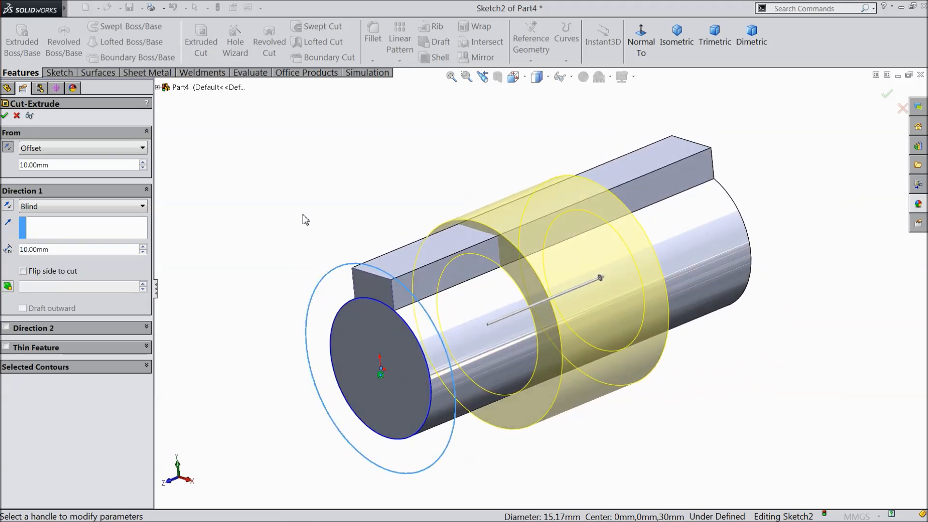
{"action": "middle_click_drag", "start_coordinate": [391, 191], "coordinate": [438, 265]}
{"action": "scroll", "coordinate": [574, 263], "scroll_direction": "down", "scroll_amount": 2}
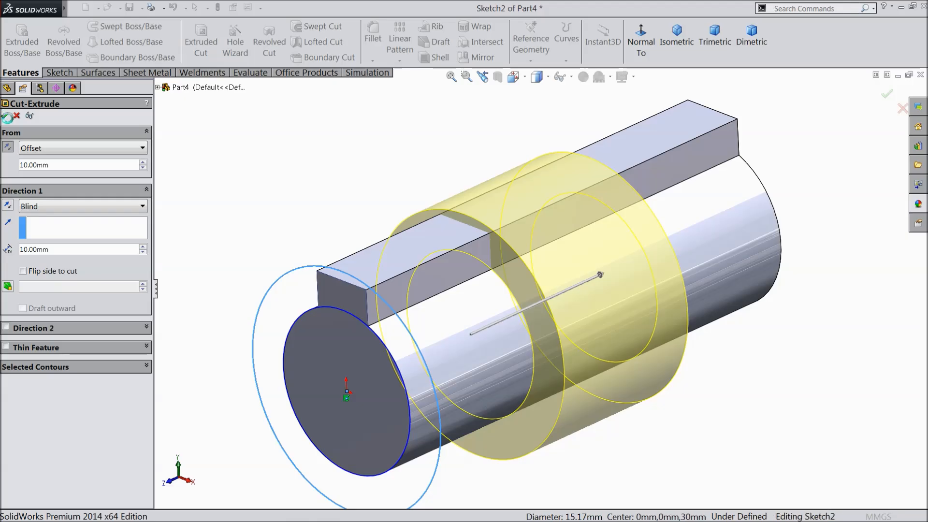
{"action": "left_click", "coordinate": [5, 116]}
{"action": "middle_click_drag", "start_coordinate": [267, 184], "coordinate": [287, 182]}
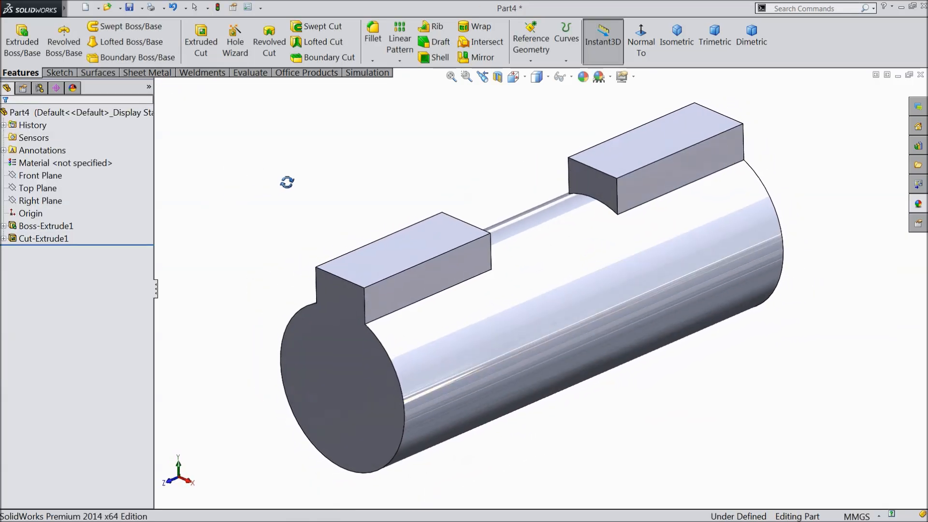
Apply the first aluminum metal appearance to the whole part
{"action": "left_click", "coordinate": [918, 204]}
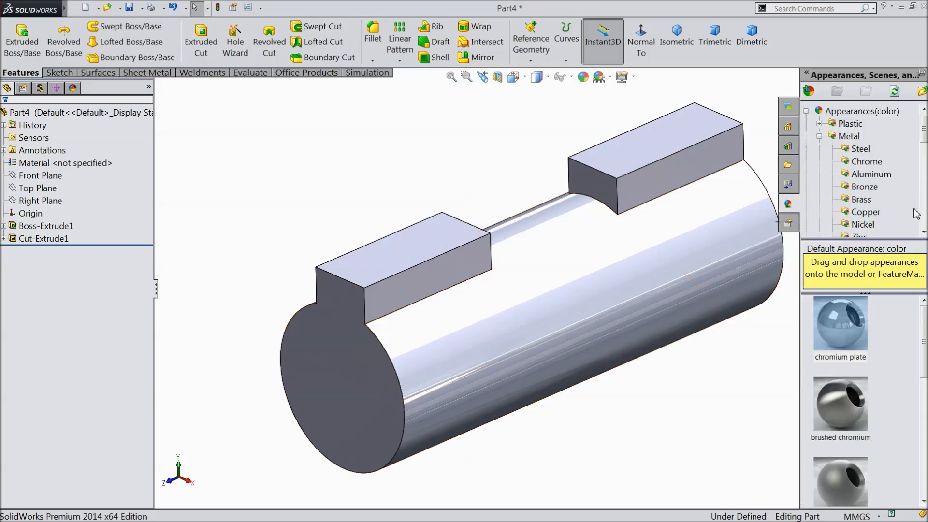
{"action": "left_click", "coordinate": [868, 175]}
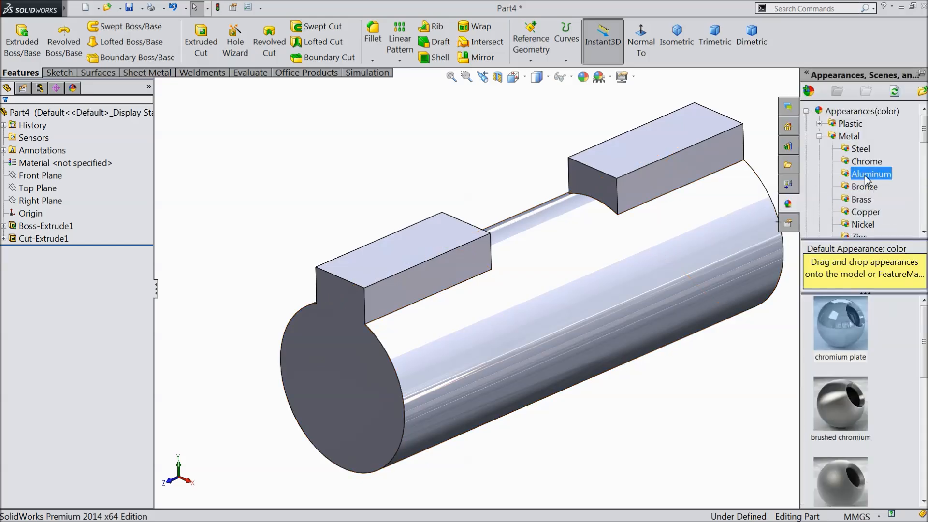
{"action": "double_click", "coordinate": [852, 337]}
{"action": "middle_click_drag", "start_coordinate": [608, 337], "coordinate": [626, 341]}
{"action": "left_click", "coordinate": [626, 341]}
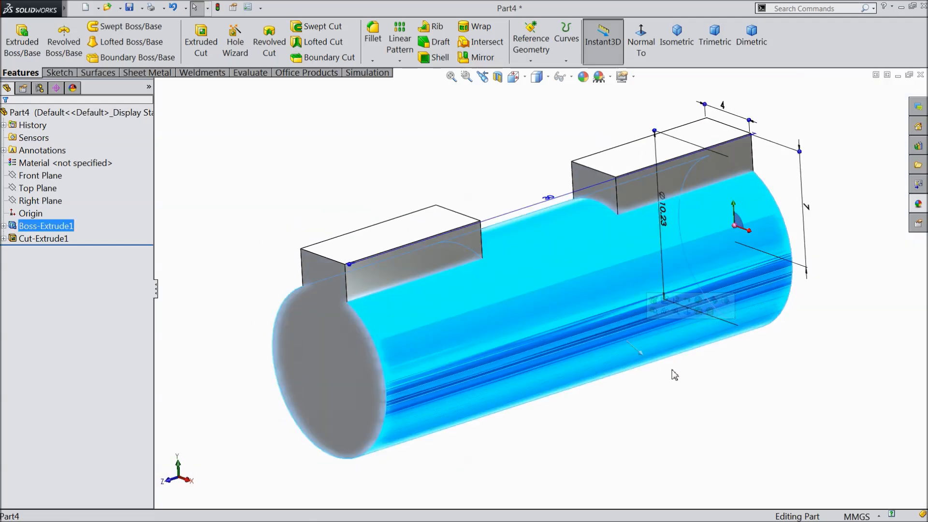
{"action": "scroll", "coordinate": [671, 370], "scroll_direction": "up", "scroll_amount": 1}
{"action": "left_click", "coordinate": [678, 359]}
{"action": "scroll", "coordinate": [668, 266], "scroll_direction": "down", "scroll_amount": 1}
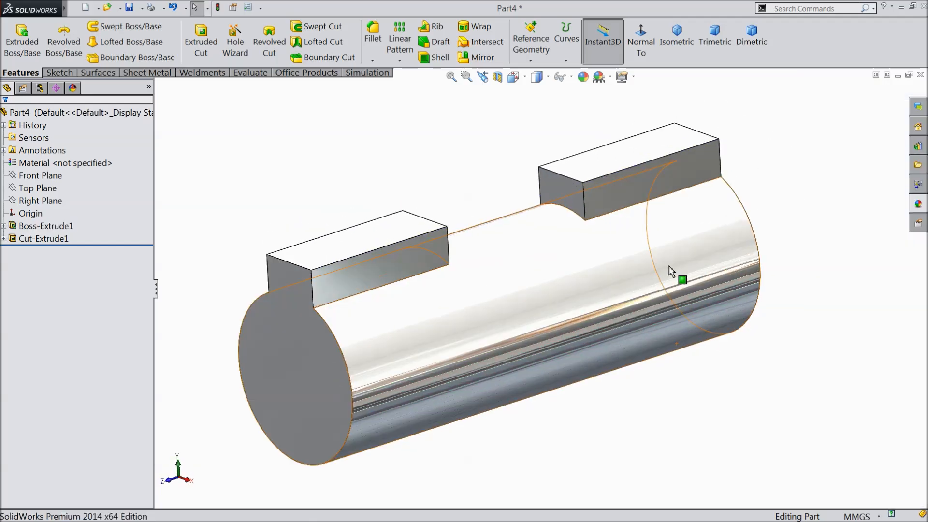
Save the part as "2.Speed Shaft" in the Gear Speed Reducer folder on the Desktop
{"action": "left_click", "coordinate": [130, 8]}
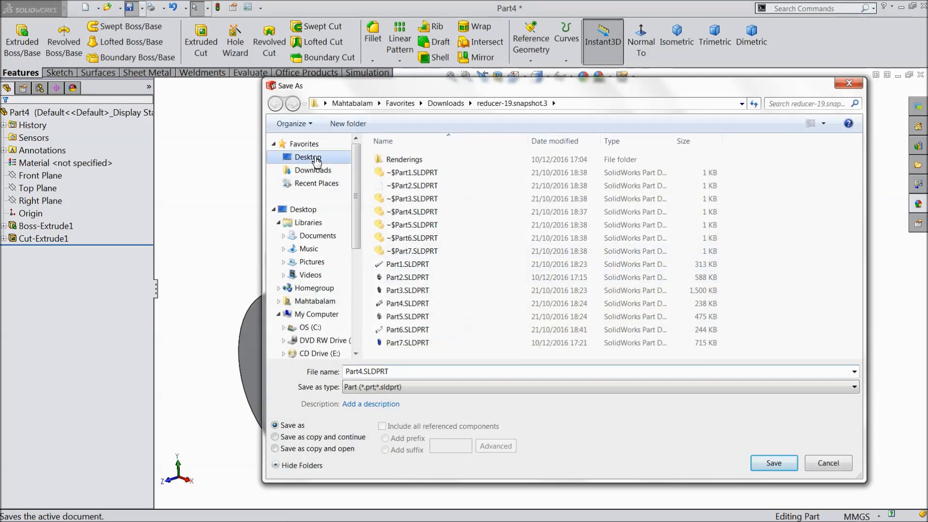
{"action": "left_click", "coordinate": [315, 158]}
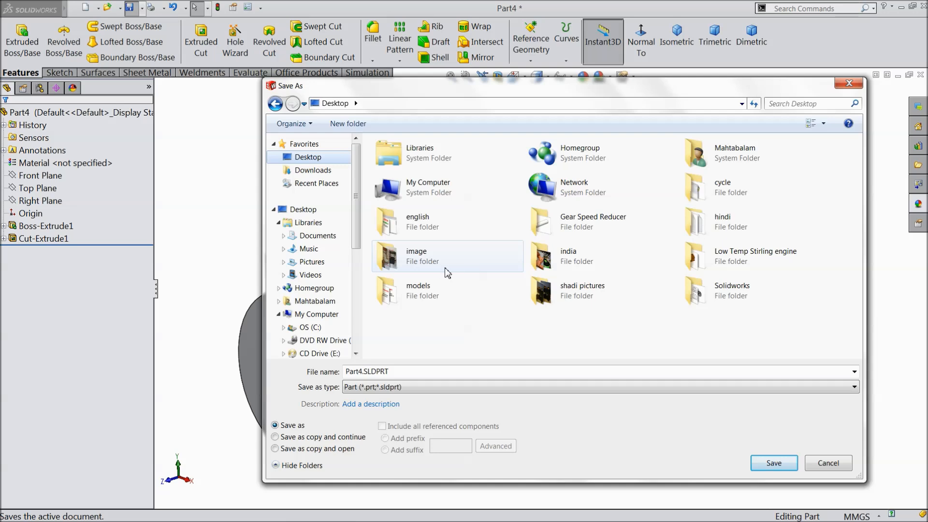
{"action": "double_click", "coordinate": [591, 216]}
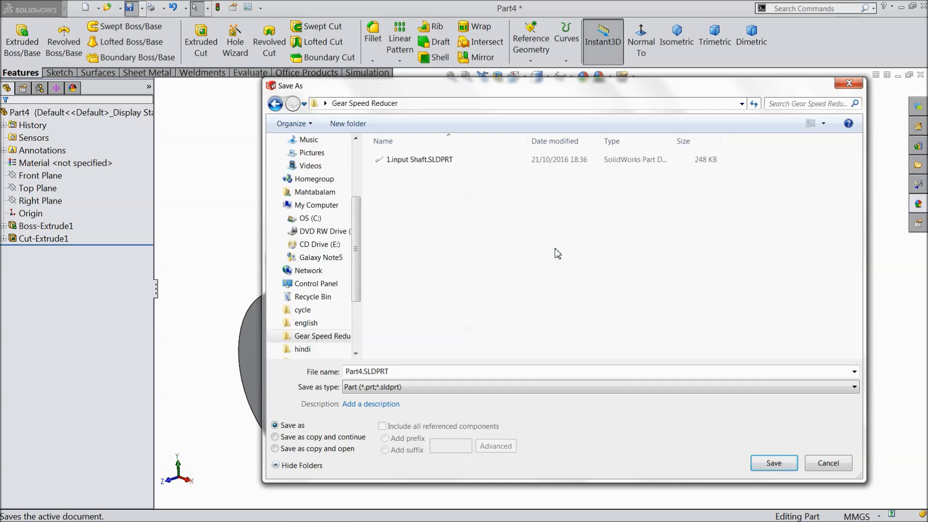
{"action": "left_click", "coordinate": [407, 371]}
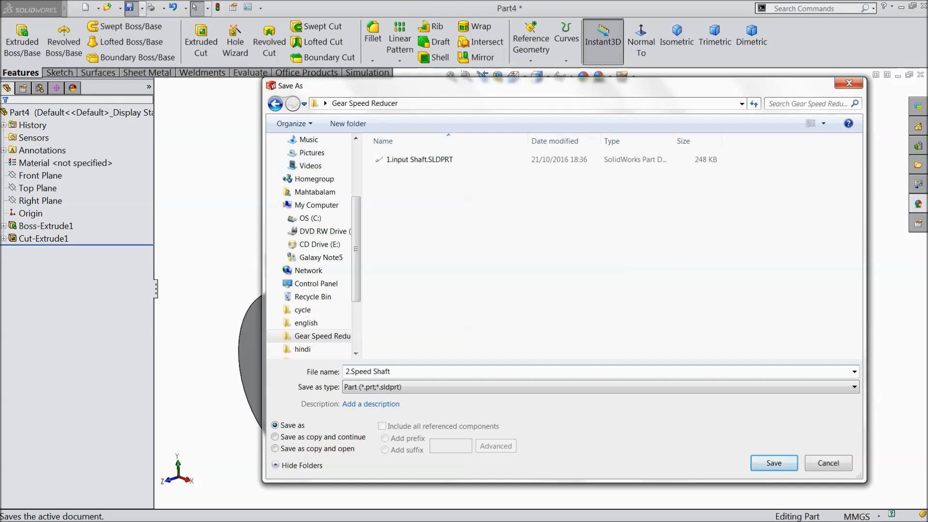
{"action": "left_click", "coordinate": [774, 463]}
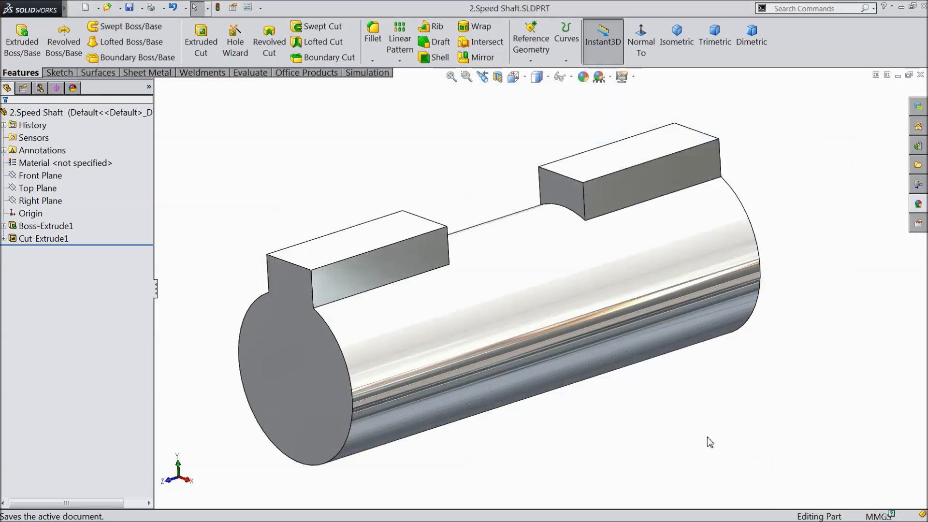
{"action": "middle_click_drag", "start_coordinate": [495, 333], "coordinate": [499, 326]}
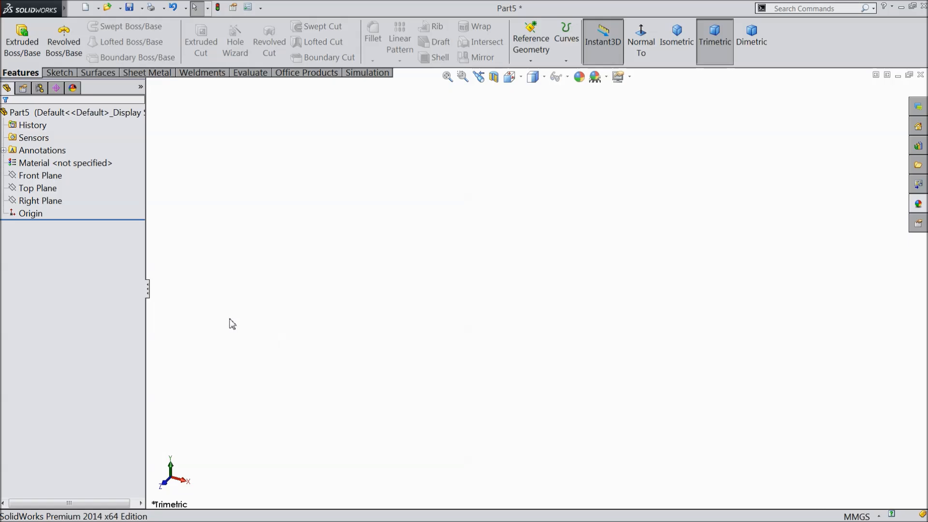
On the new part's Front Plane, sketch a circle centred on the origin with a radius of about 84 mm
{"action": "left_click", "coordinate": [58, 175]}
{"action": "left_click", "coordinate": [68, 159]}
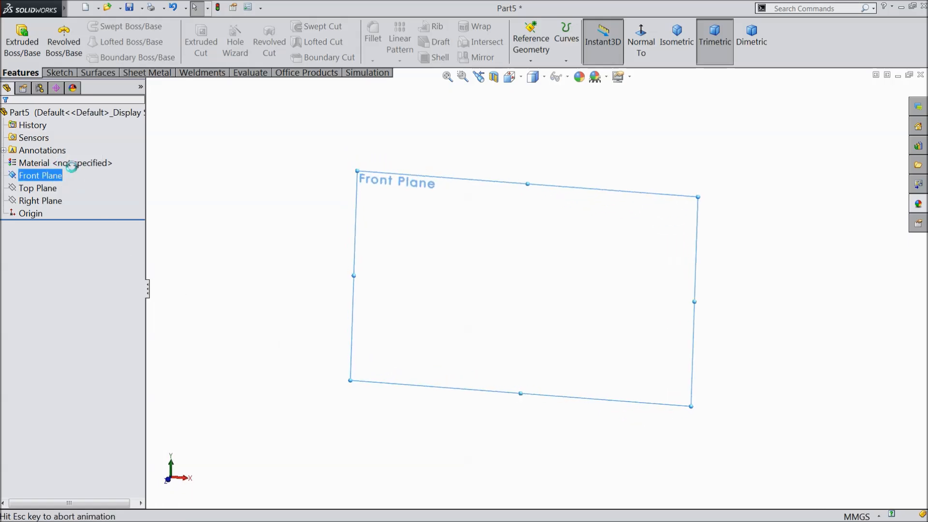
{"action": "left_click", "coordinate": [61, 74]}
{"action": "left_click", "coordinate": [105, 26]}
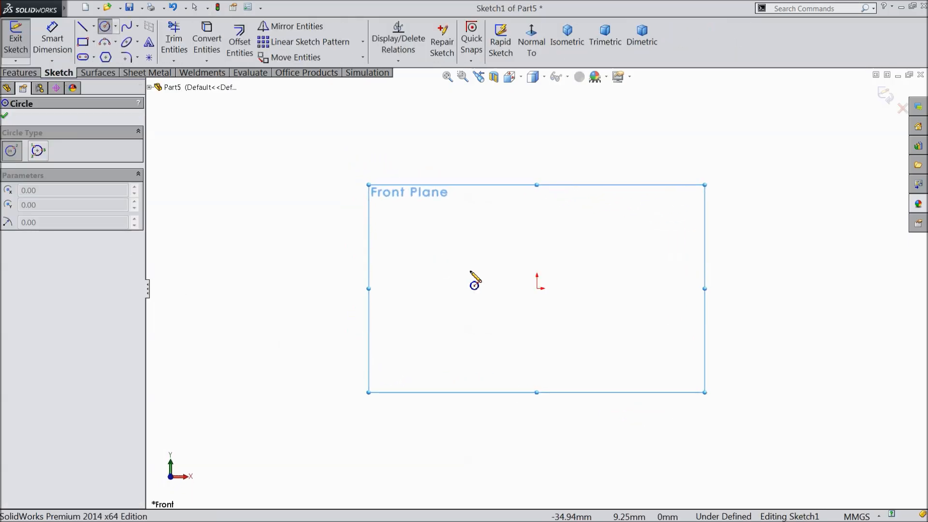
{"action": "left_click", "coordinate": [537, 287]}
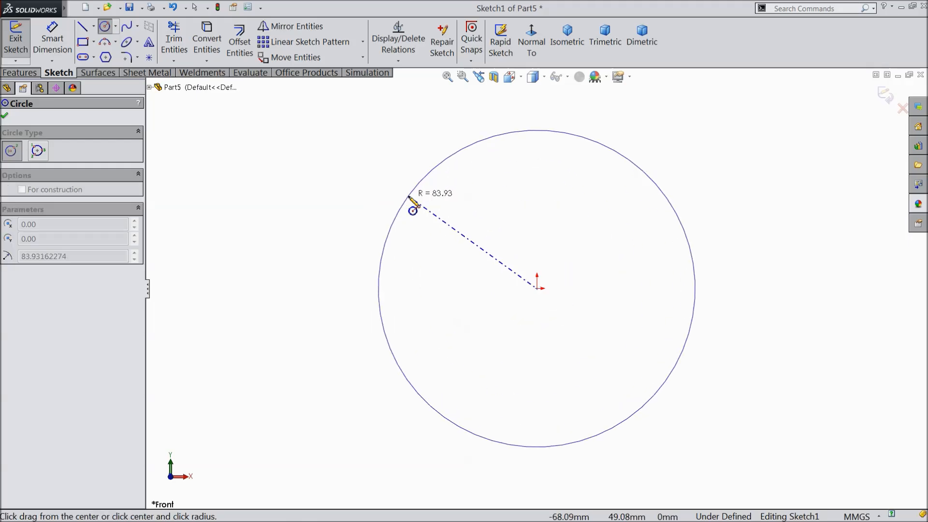
{"action": "left_click", "coordinate": [412, 194]}
Dimension the circle's diameter to 10 mm
{"action": "left_click", "coordinate": [52, 39]}
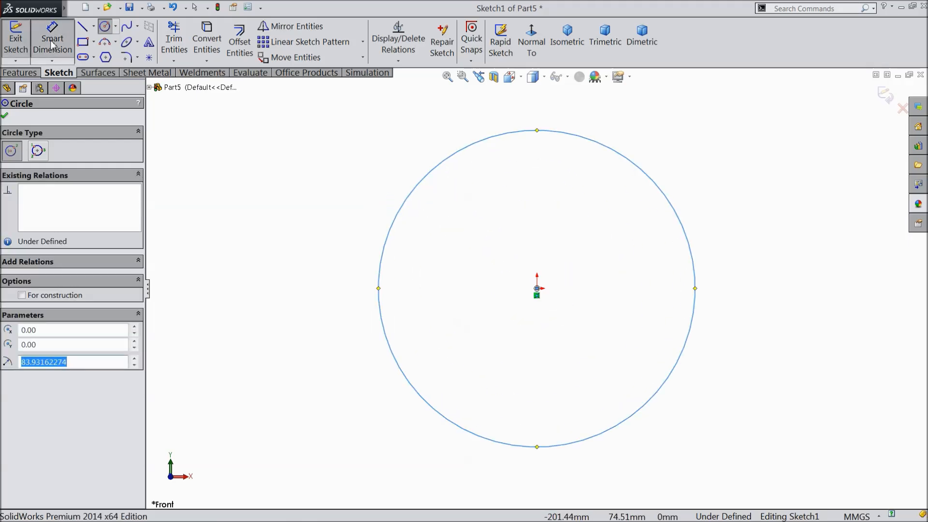
{"action": "left_click", "coordinate": [380, 281]}
{"action": "left_click", "coordinate": [327, 280]}
{"action": "type", "text": "10"}
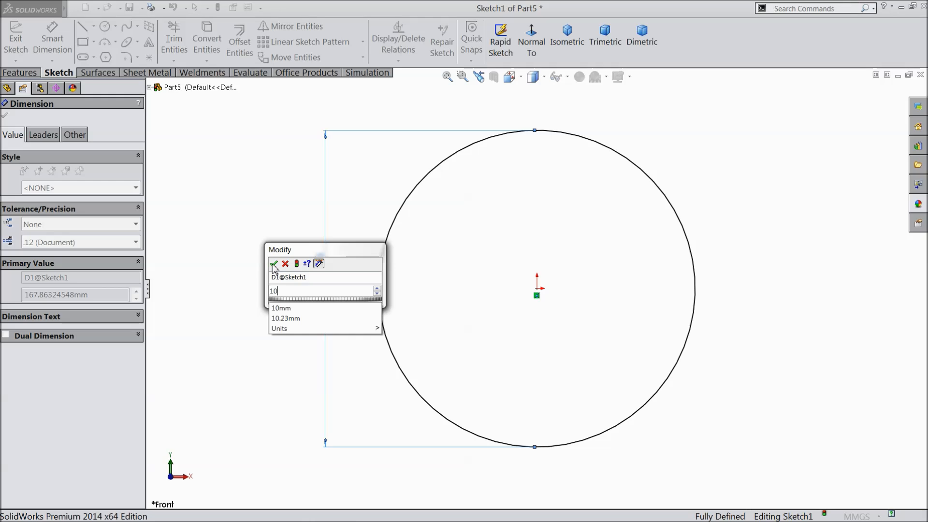
{"action": "left_click", "coordinate": [272, 264]}
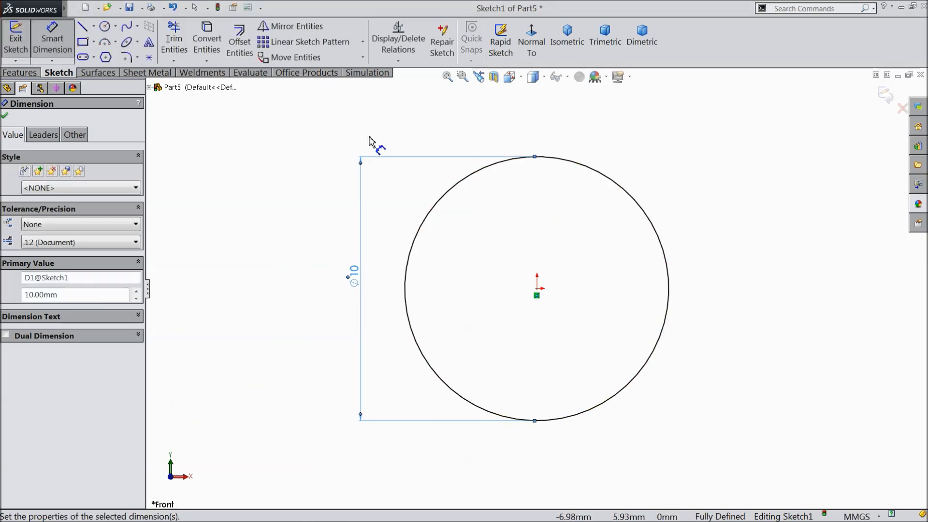
Draw a vertical centerline about 7.13 mm long from the origin up past the top of the circle
{"action": "left_click", "coordinate": [94, 26]}
{"action": "left_click", "coordinate": [99, 56]}
{"action": "left_click", "coordinate": [536, 289]}
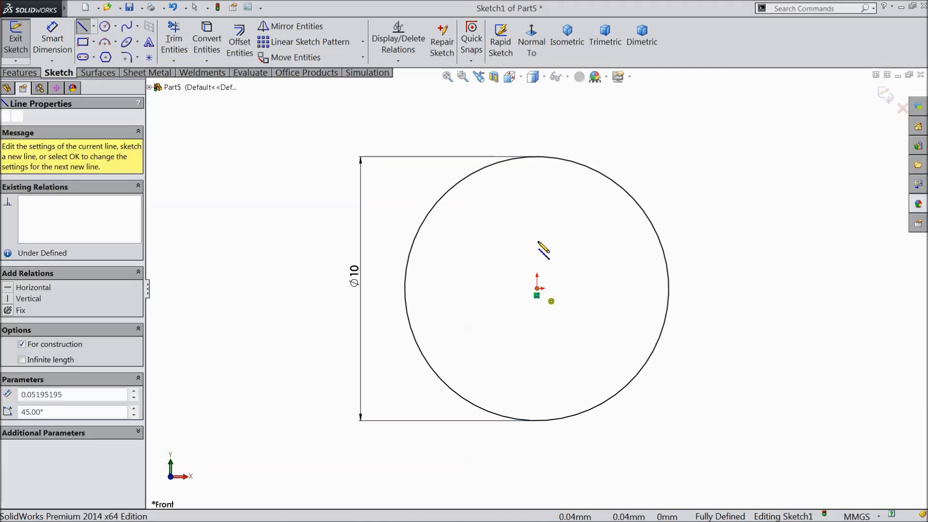
{"action": "left_click", "coordinate": [536, 100]}
{"action": "right_click", "coordinate": [561, 98]}
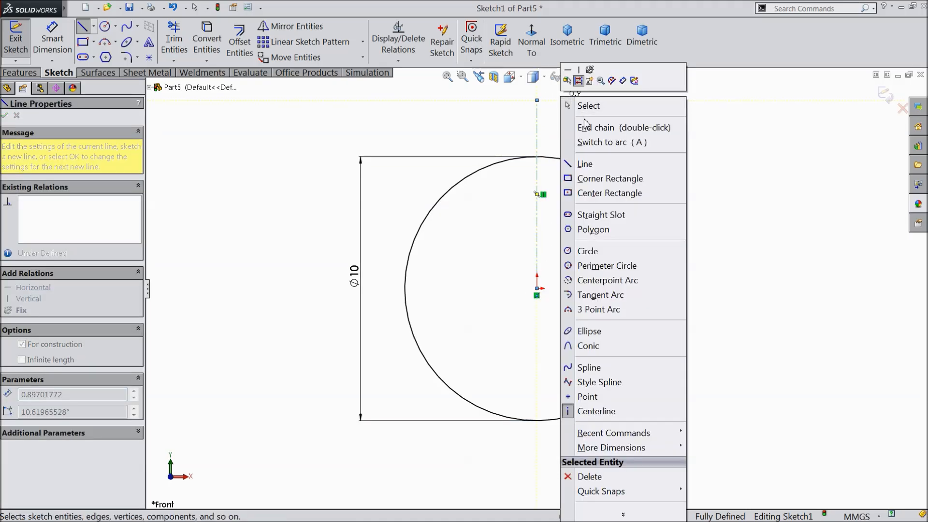
{"action": "left_click", "coordinate": [587, 106]}
{"action": "left_click", "coordinate": [538, 186]}
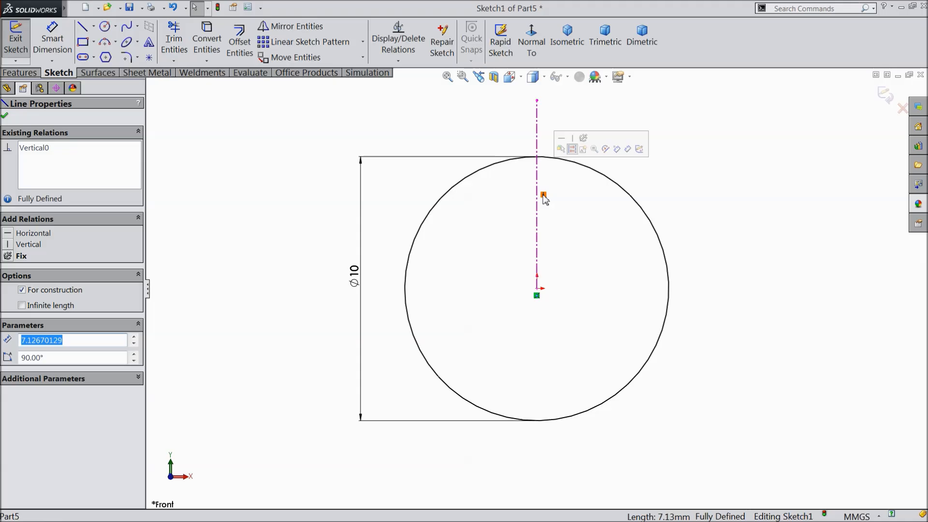
Sketch a rectangle about 2.9 by 2.4 mm across the circle's top and make its vertical sides symmetric about the centerline
{"action": "left_click", "coordinate": [83, 42]}
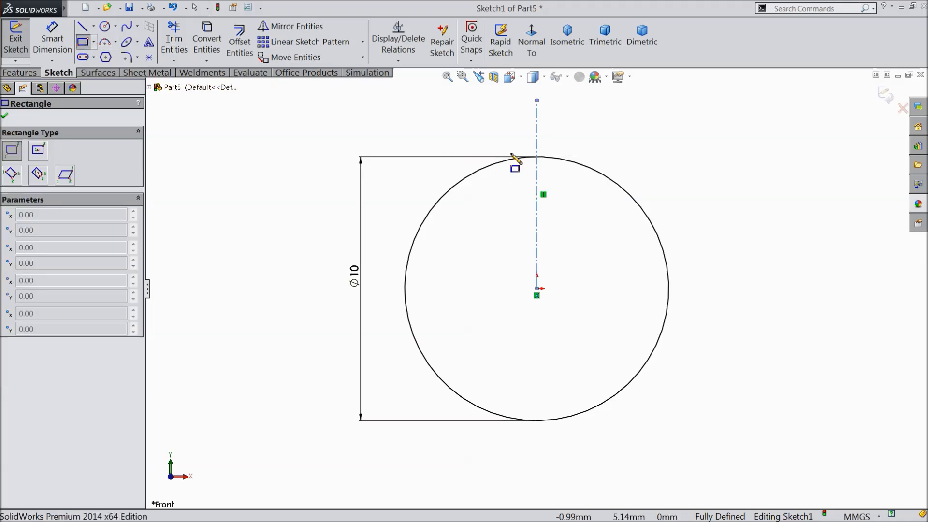
{"action": "scroll", "coordinate": [532, 160], "scroll_direction": "down", "scroll_amount": 4}
{"action": "mouse_move", "coordinate": [405, 119]}
{"action": "left_mouse_down"}
{"action": "mouse_move", "coordinate": [601, 300]}
{"action": "mouse_move", "coordinate": [600, 282]}
{"action": "left_mouse_up"}
{"action": "right_click", "coordinate": [651, 168]}
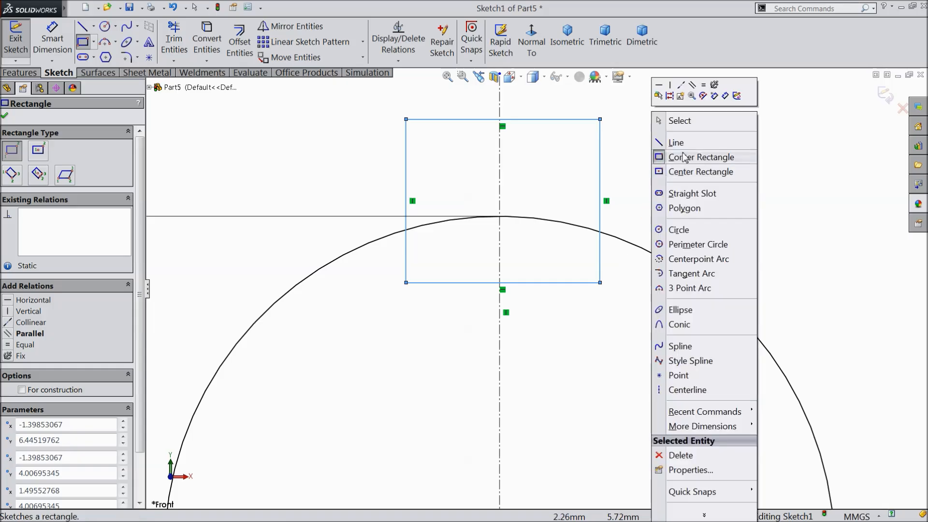
{"action": "left_click", "coordinate": [680, 121]}
{"action": "left_click_drag", "start_coordinate": [628, 143], "coordinate": [357, 183]}
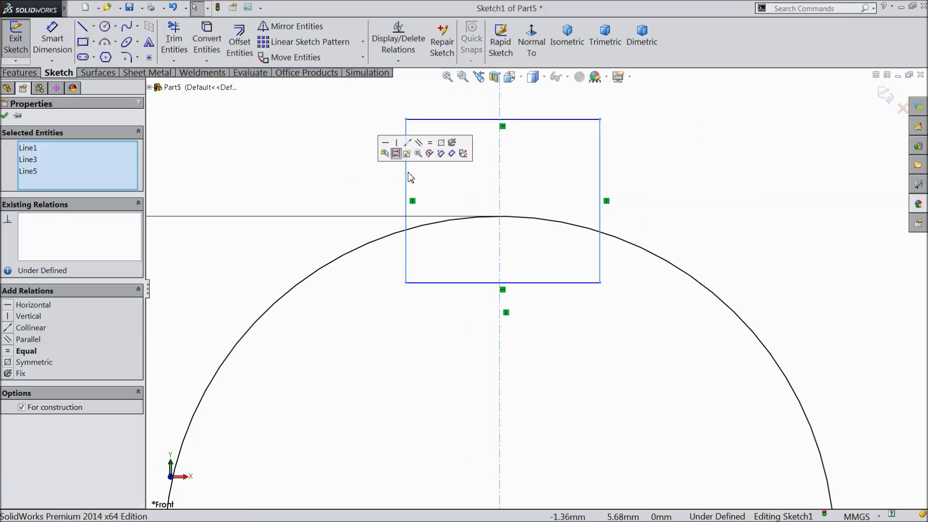
{"action": "left_click", "coordinate": [443, 152]}
Dimension the rectangle's width to 4 mm
{"action": "left_click", "coordinate": [52, 38]}
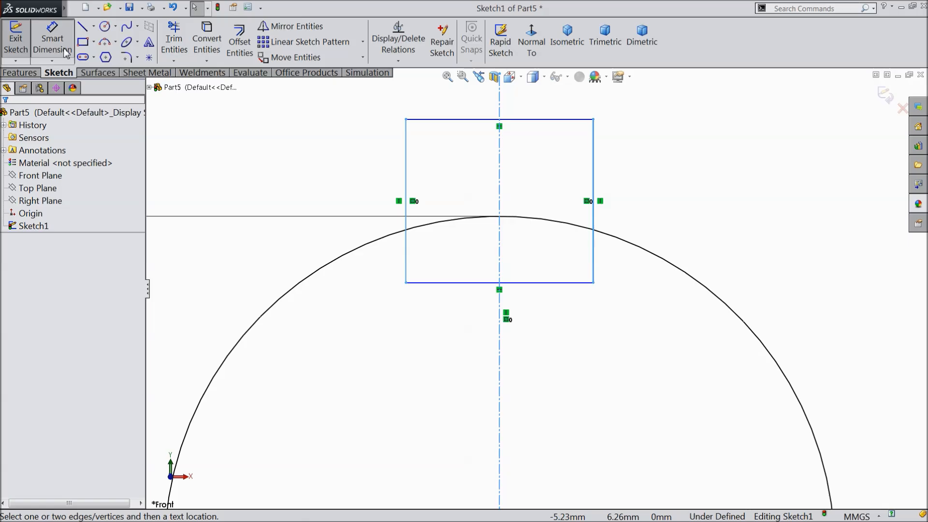
{"action": "left_click", "coordinate": [472, 120]}
{"action": "left_click", "coordinate": [481, 97]}
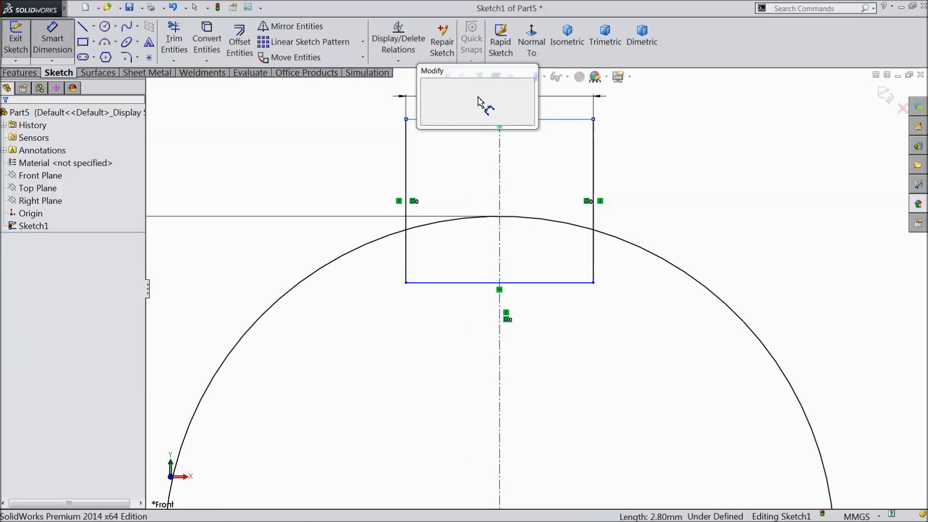
{"action": "type", "text": "4"}
{"action": "left_click", "coordinate": [425, 86]}
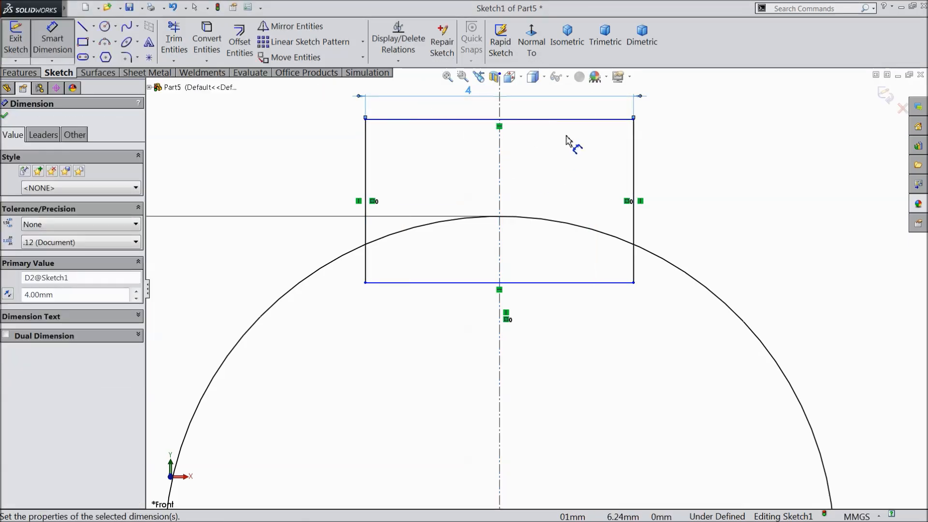
Set the distance from the origin to the rectangle's top edge to 7 mm
{"action": "left_click", "coordinate": [556, 172]}
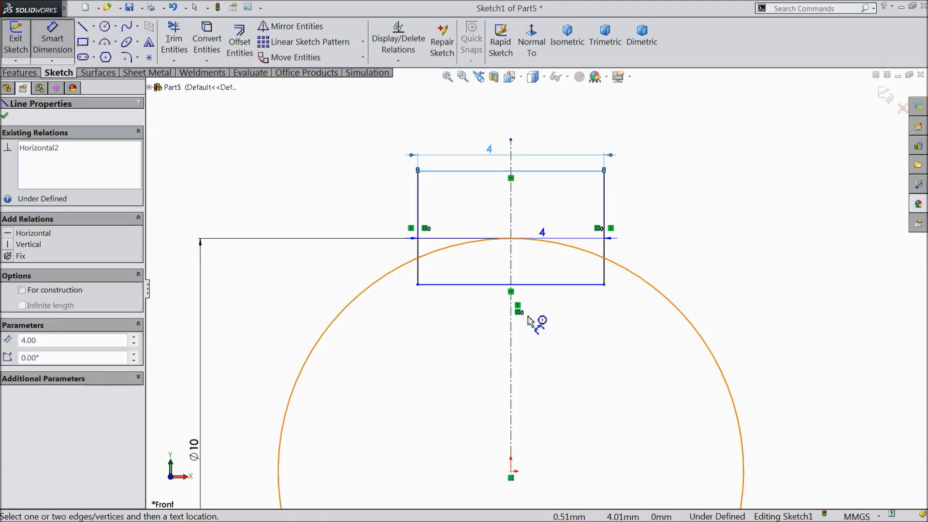
{"action": "left_click", "coordinate": [511, 472]}
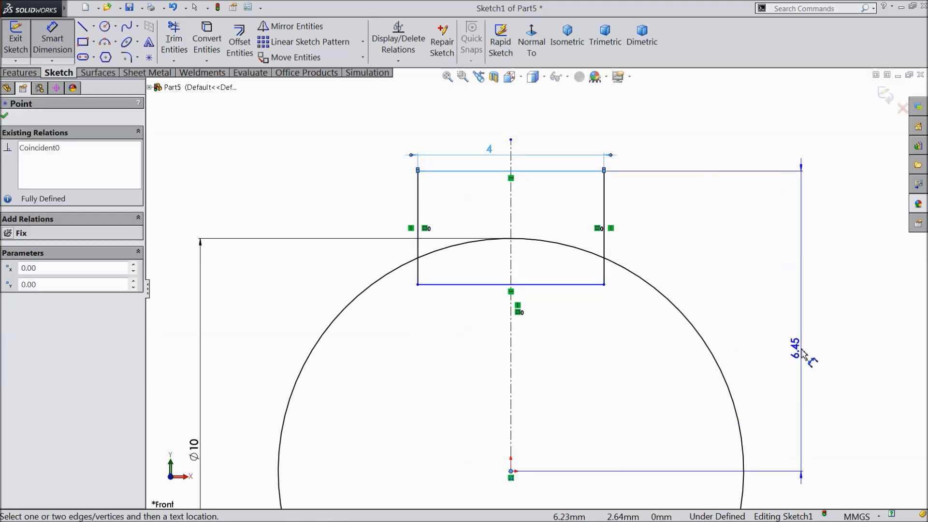
{"action": "left_click", "coordinate": [800, 362]}
{"action": "type", "text": "7"}
{"action": "key", "text": "Return"}
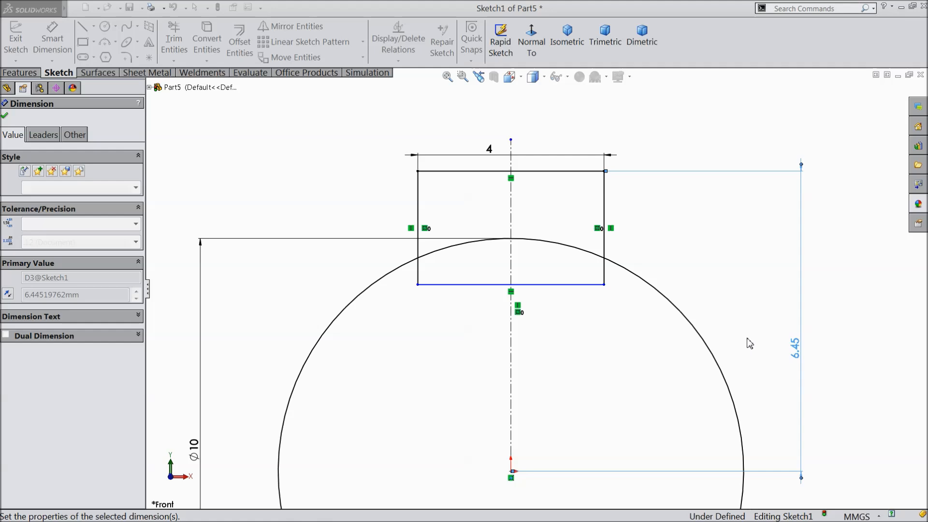
{"action": "left_click", "coordinate": [6, 117]}
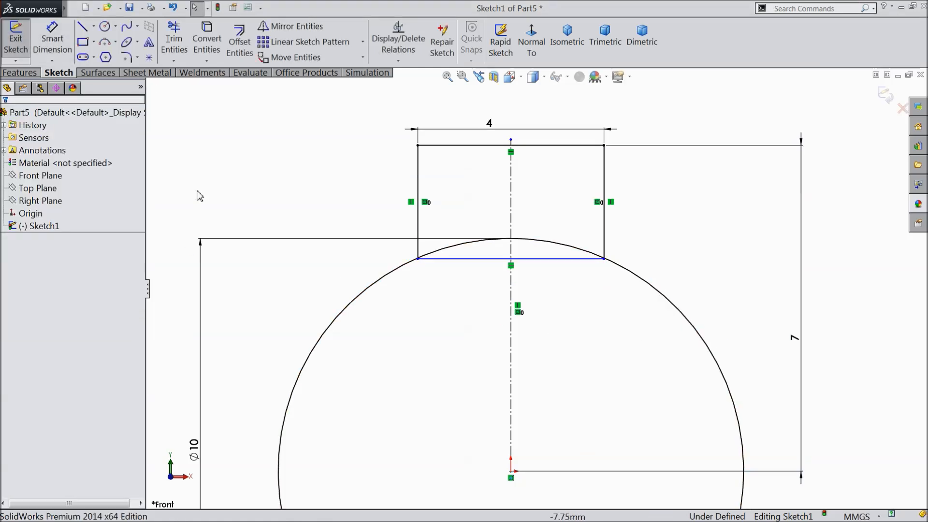
Stretch the rectangle's lower edge down inside the circle, and trim the overlapping lines and arc to leave one closed keyed outline
{"action": "left_click_drag", "start_coordinate": [604, 259], "coordinate": [605, 314]}
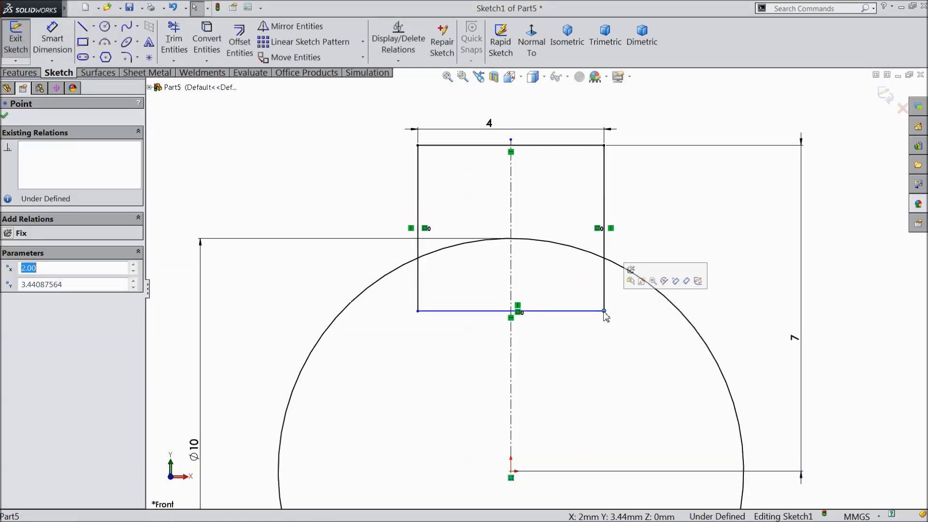
{"action": "left_click", "coordinate": [174, 40]}
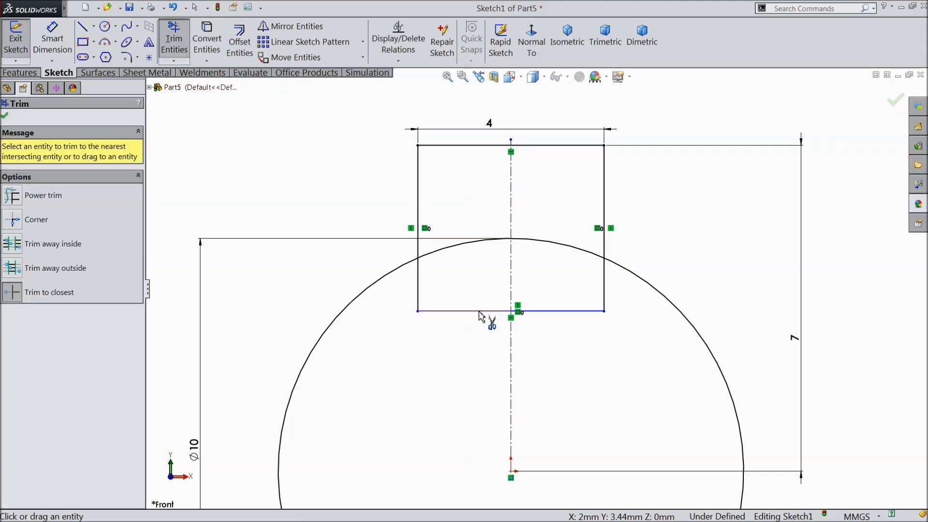
{"action": "left_click", "coordinate": [480, 312]}
{"action": "left_click", "coordinate": [552, 312]}
{"action": "left_click", "coordinate": [604, 294]}
{"action": "left_click", "coordinate": [578, 249]}
{"action": "left_click", "coordinate": [456, 246]}
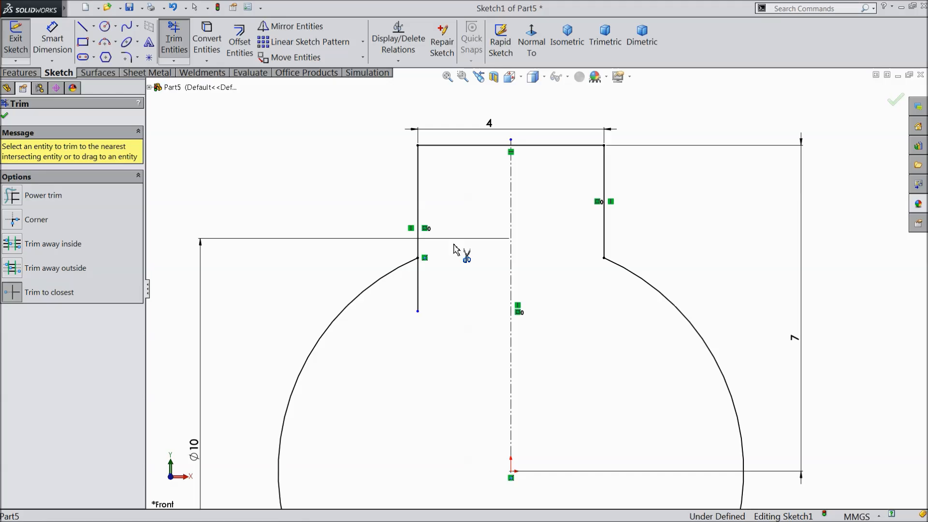
{"action": "left_click", "coordinate": [418, 287]}
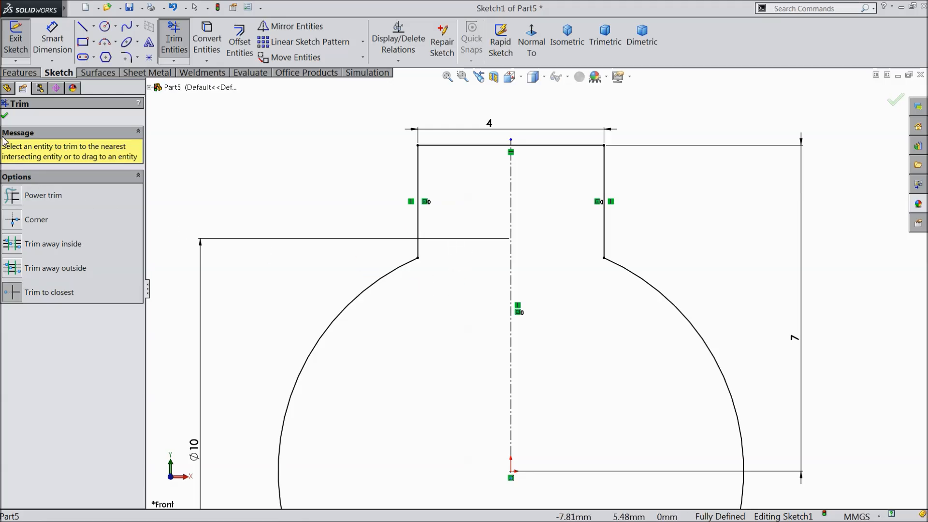
{"action": "left_click", "coordinate": [5, 116]}
Extrude the keyed profile to a blind depth of 10 mm
{"action": "scroll", "coordinate": [483, 251], "scroll_direction": "up", "scroll_amount": 5}
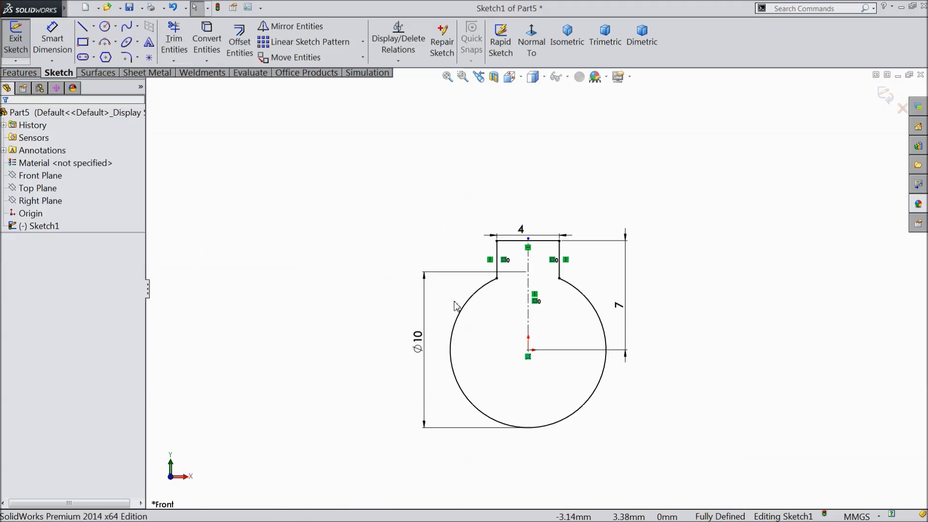
{"action": "scroll", "coordinate": [556, 353], "scroll_direction": "down", "scroll_amount": 3}
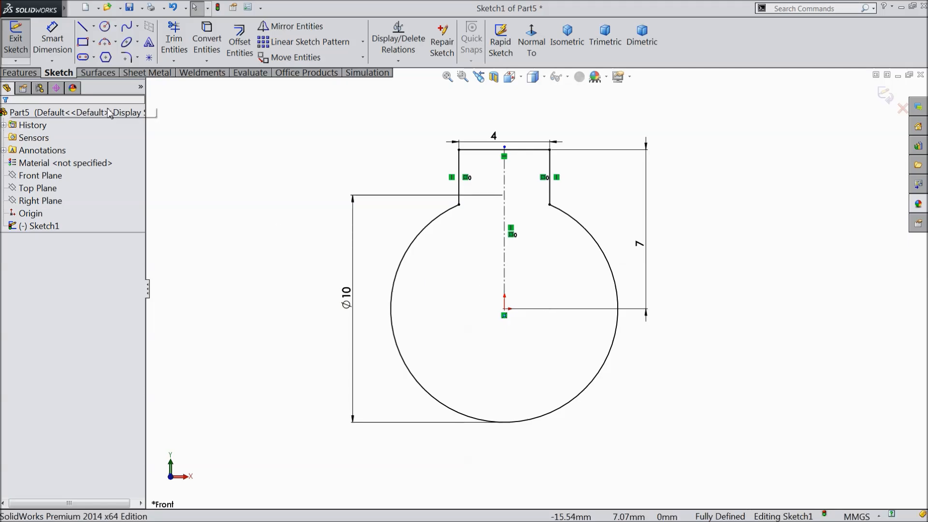
{"action": "left_click", "coordinate": [27, 72]}
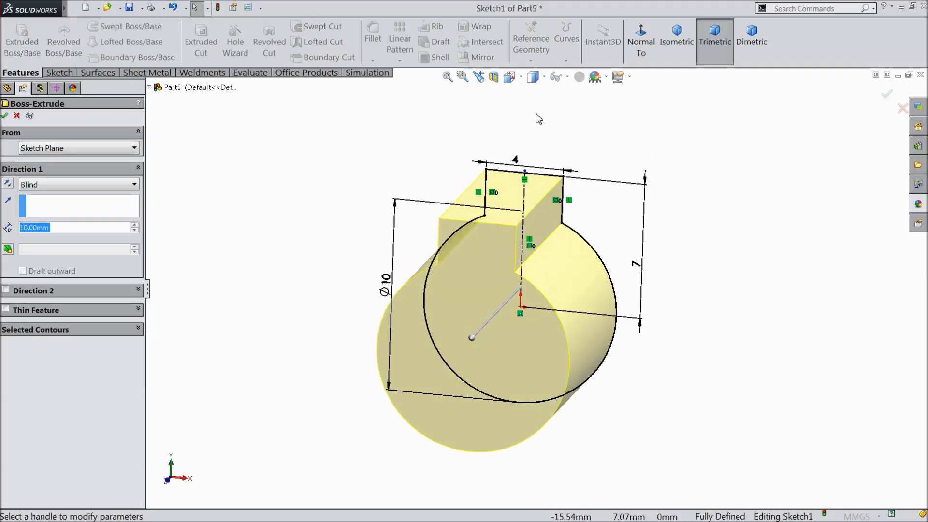
{"action": "left_click", "coordinate": [6, 115]}
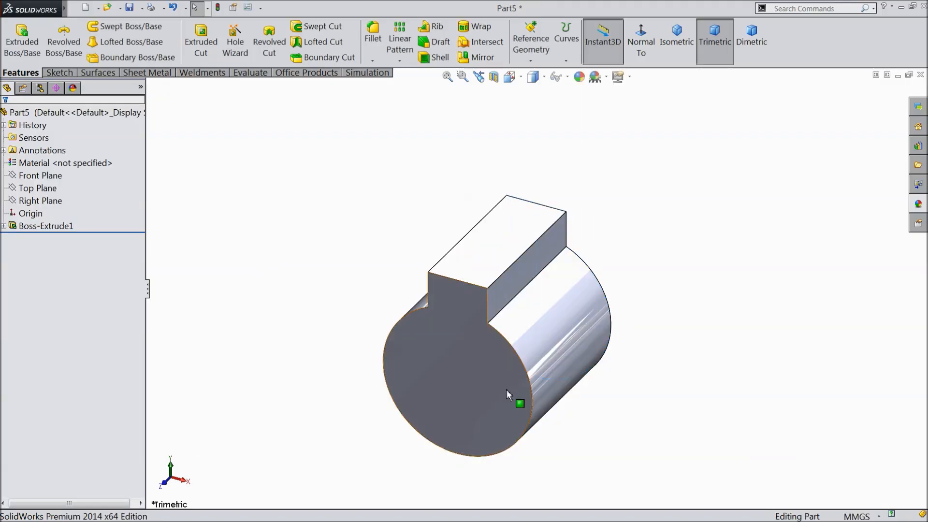
On the front face of the keyed extrusion, sketch a 5 mm radius circle centred on the origin, matching the round edge
{"action": "left_click", "coordinate": [506, 390]}
{"action": "left_click", "coordinate": [533, 352]}
{"action": "left_click", "coordinate": [641, 43]}
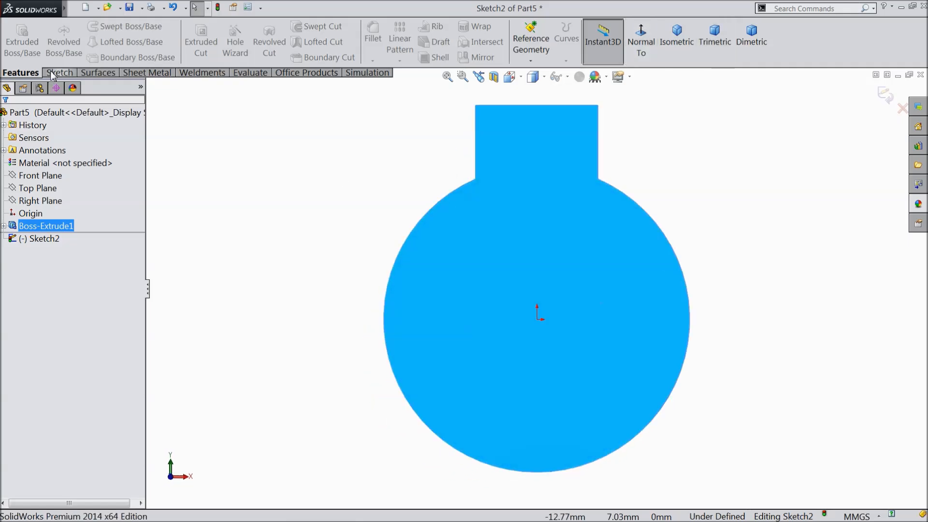
{"action": "left_click", "coordinate": [53, 74]}
{"action": "left_click", "coordinate": [105, 28]}
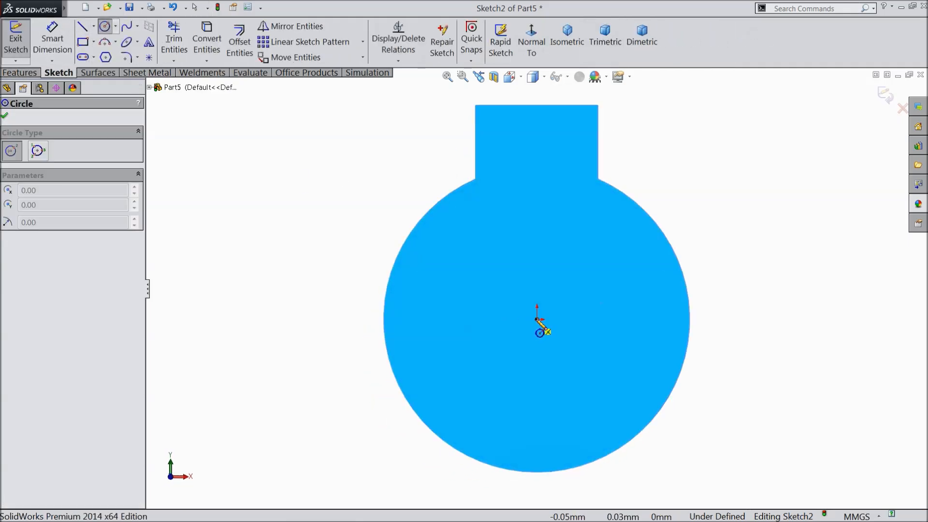
{"action": "mouse_move", "coordinate": [537, 319]}
{"action": "left_mouse_down"}
{"action": "mouse_move", "coordinate": [503, 305]}
{"action": "mouse_move", "coordinate": [420, 233]}
{"action": "left_mouse_up"}
Extrude the circle outward from the face to a blind depth of 30 mm, merged with the keyed body
{"action": "left_click", "coordinate": [20, 72]}
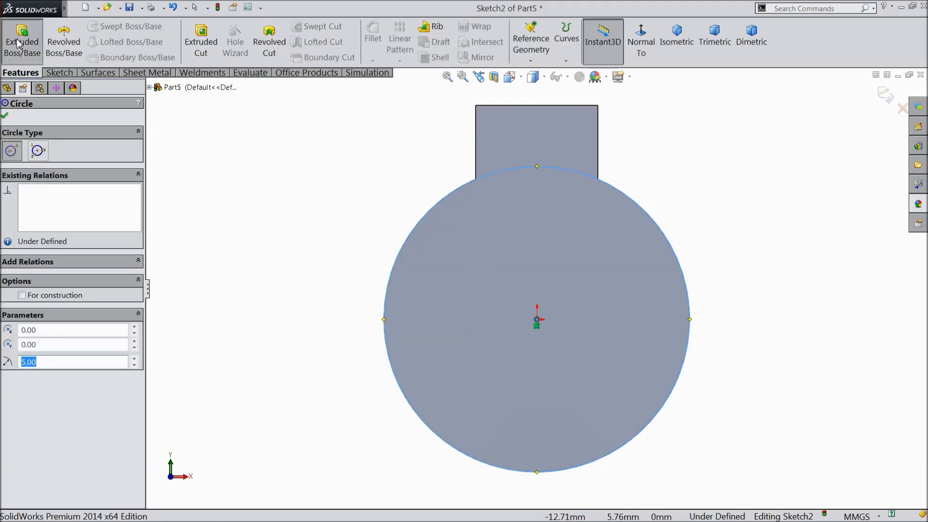
{"action": "left_click", "coordinate": [22, 43]}
{"action": "left_click", "coordinate": [676, 39]}
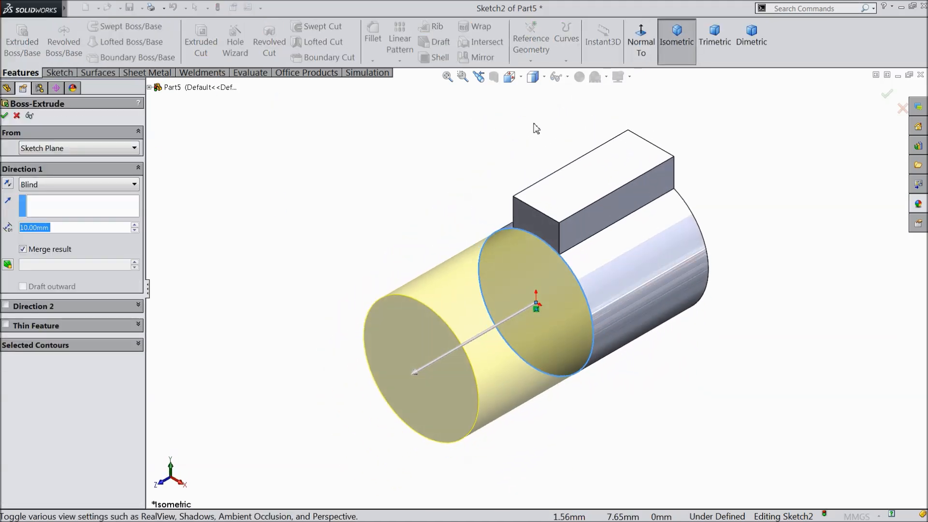
{"action": "left_click", "coordinate": [135, 225]}
{"action": "left_click", "coordinate": [134, 225]}
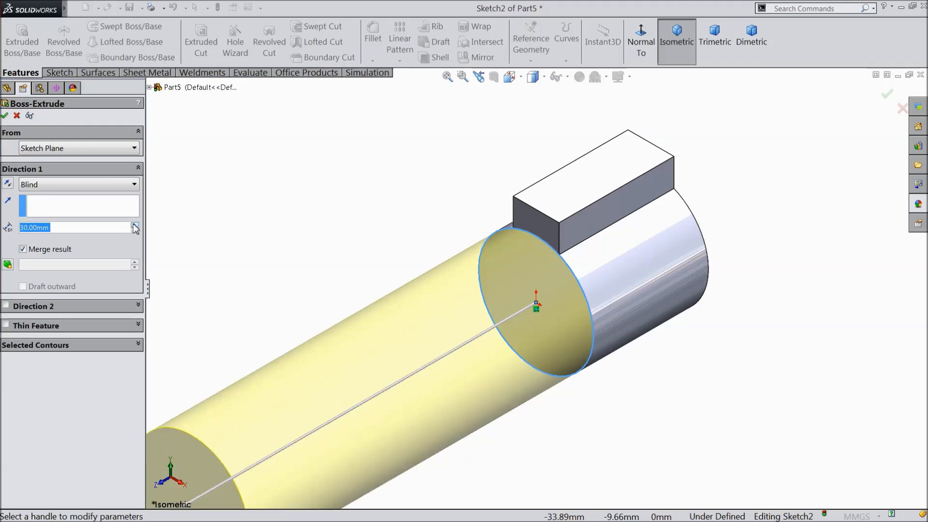
{"action": "left_click", "coordinate": [5, 116]}
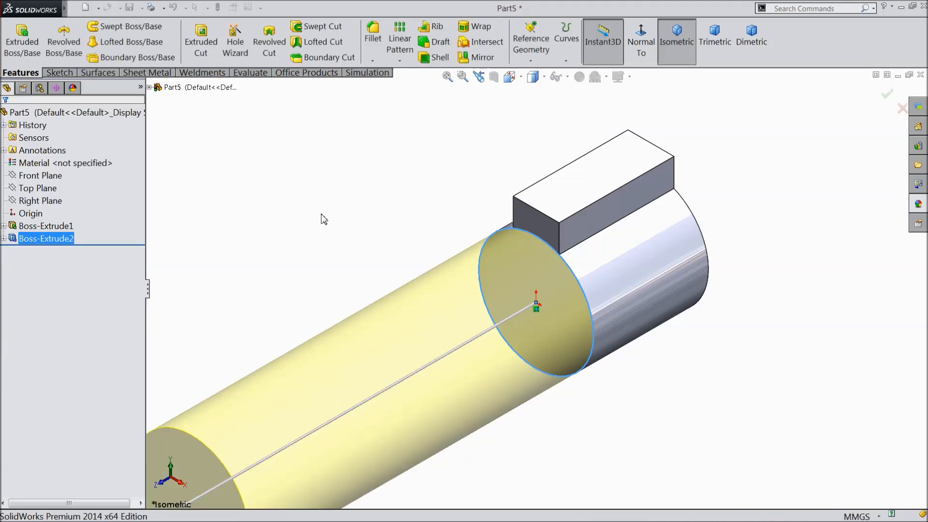
{"action": "key", "text": "f"}
{"action": "scroll", "coordinate": [381, 382], "scroll_direction": "down", "scroll_amount": 1}
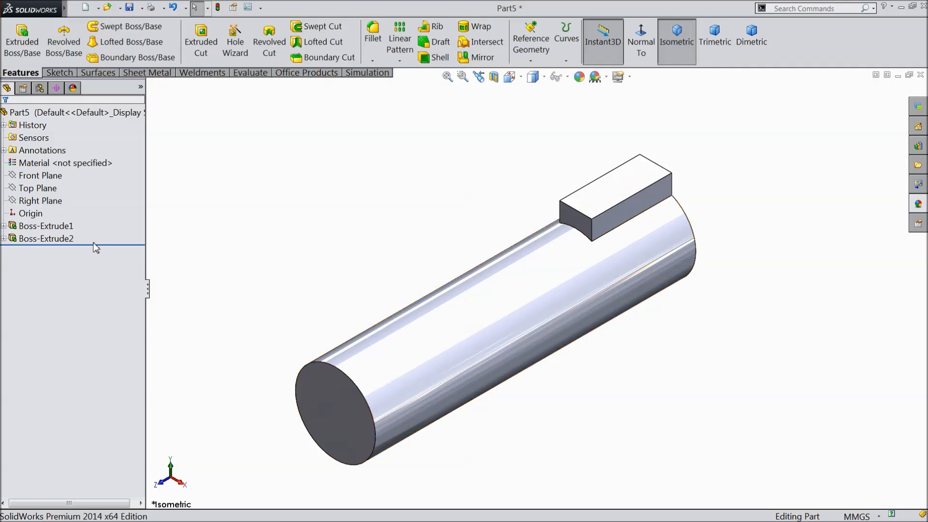
Start a sketch on the Top Plane and draw a vertical centerline from the midpoint of the shaft's plain end edge along its axis
{"action": "left_click", "coordinate": [35, 189]}
{"action": "left_click", "coordinate": [40, 173]}
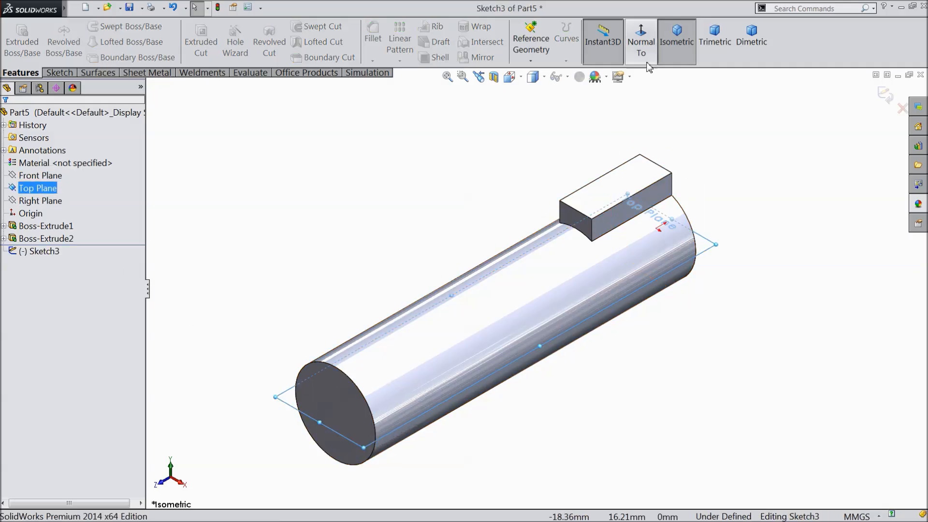
{"action": "left_click", "coordinate": [646, 46]}
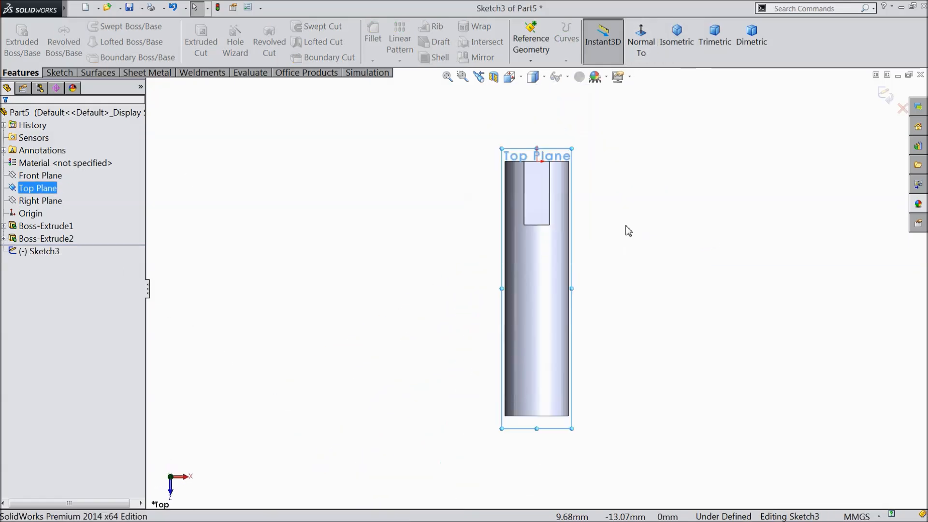
{"action": "scroll", "coordinate": [559, 409], "scroll_direction": "down", "scroll_amount": 3}
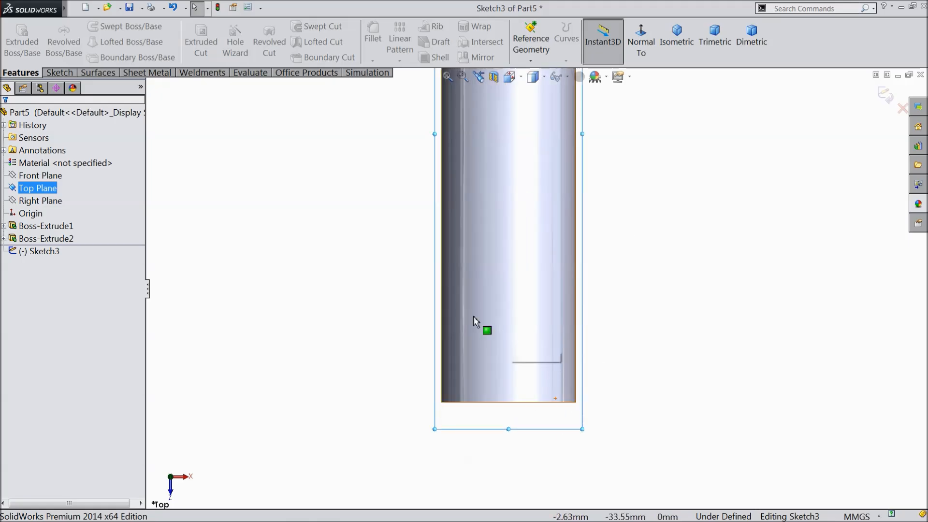
{"action": "left_click", "coordinate": [59, 73]}
{"action": "left_click", "coordinate": [93, 26]}
{"action": "left_click", "coordinate": [101, 55]}
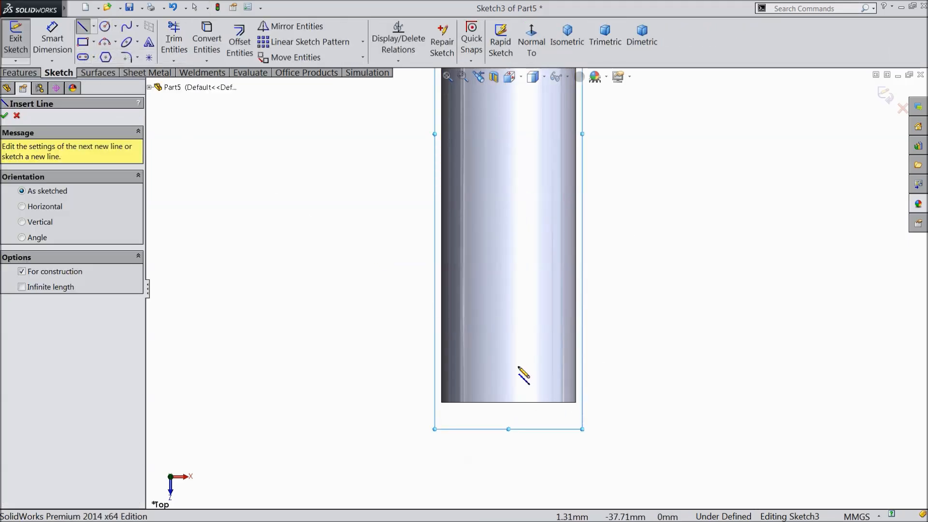
{"action": "left_click", "coordinate": [508, 402]}
{"action": "left_click", "coordinate": [509, 159]}
{"action": "right_click", "coordinate": [521, 145]}
{"action": "left_click", "coordinate": [548, 107]}
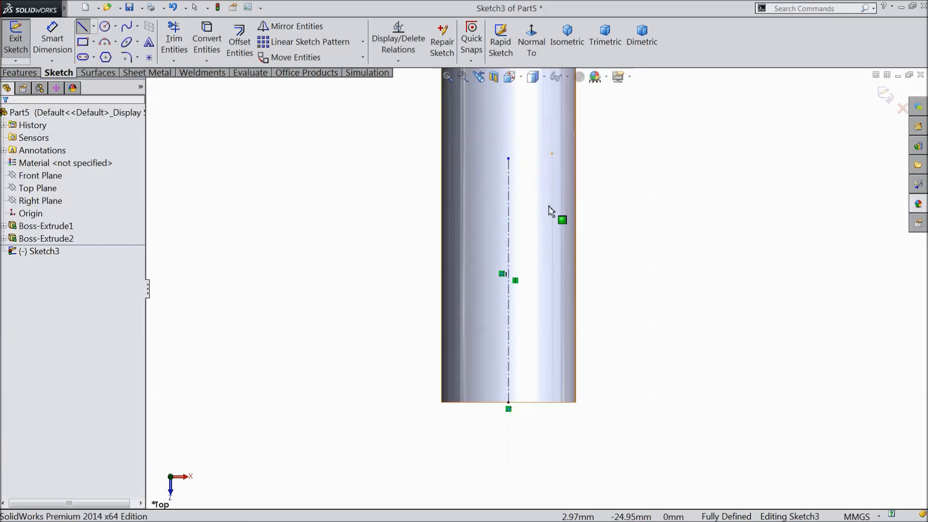
Sketch a straight slot on the centerline near the shaft's plain end, about 3.5 mm wide with arc centres about 6.3 mm apart
{"action": "scroll", "coordinate": [552, 208], "scroll_direction": "down", "scroll_amount": 2}
{"action": "left_click", "coordinate": [93, 57]}
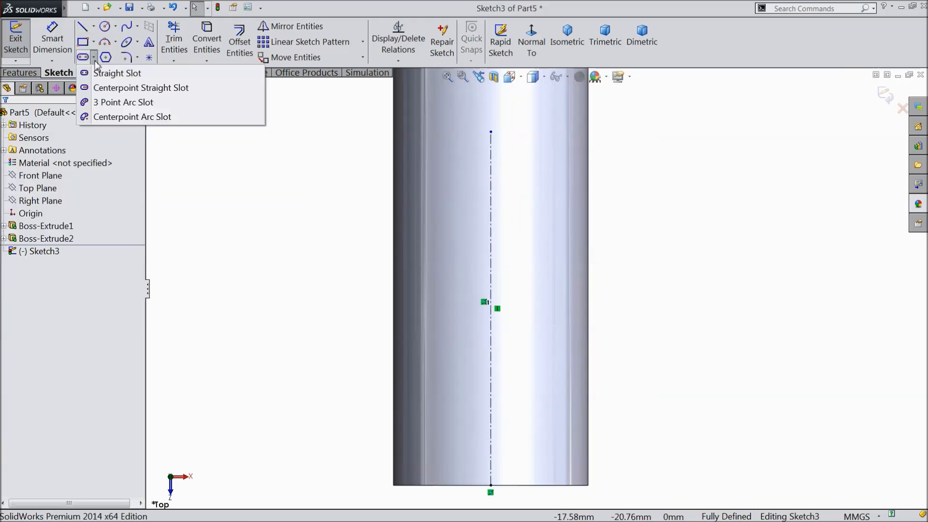
{"action": "left_click", "coordinate": [121, 74]}
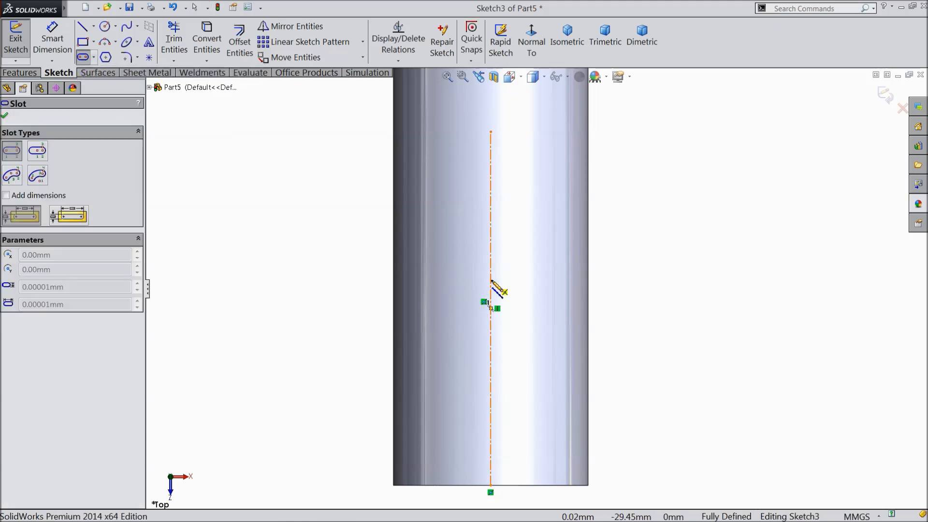
{"action": "left_click", "coordinate": [491, 404]}
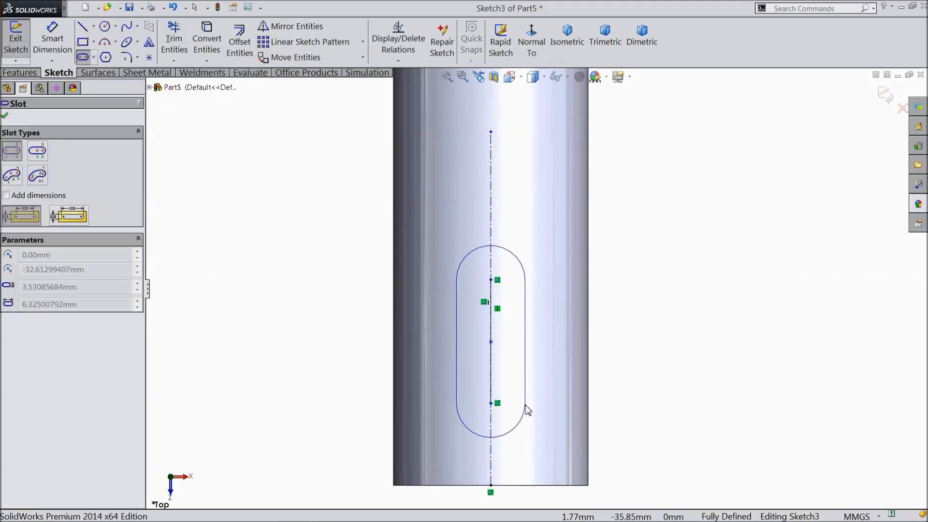
{"action": "left_click", "coordinate": [526, 406]}
{"action": "scroll", "coordinate": [487, 359], "scroll_direction": "up", "scroll_amount": 2}
{"action": "scroll", "coordinate": [505, 379], "scroll_direction": "down", "scroll_amount": 1}
{"action": "scroll", "coordinate": [510, 376], "scroll_direction": "down", "scroll_amount": 2}
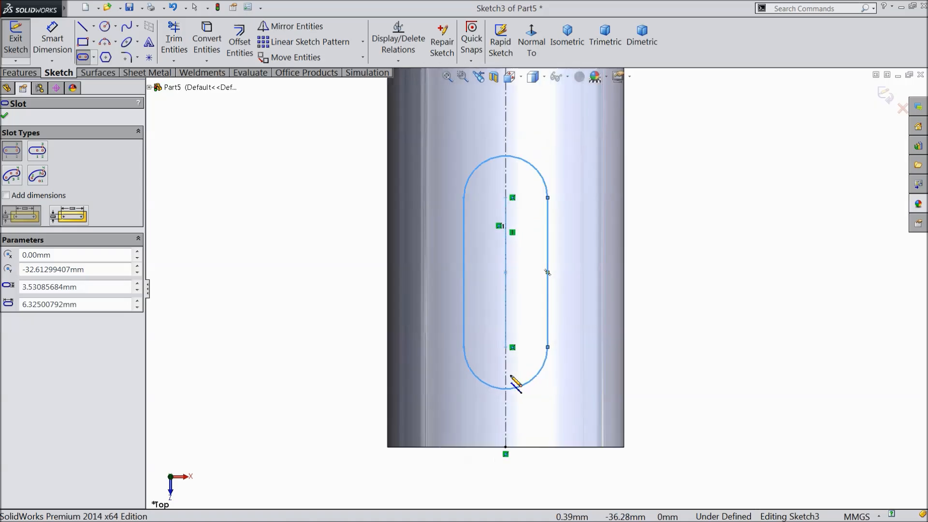
Dimension the slot's width to 3 mm between its two straight sides
{"action": "left_click", "coordinate": [46, 38]}
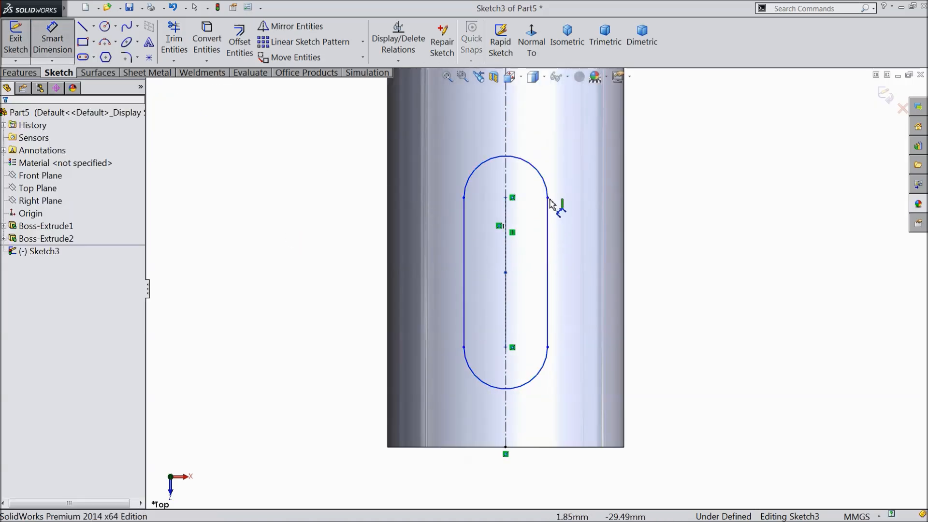
{"action": "left_click", "coordinate": [548, 213]}
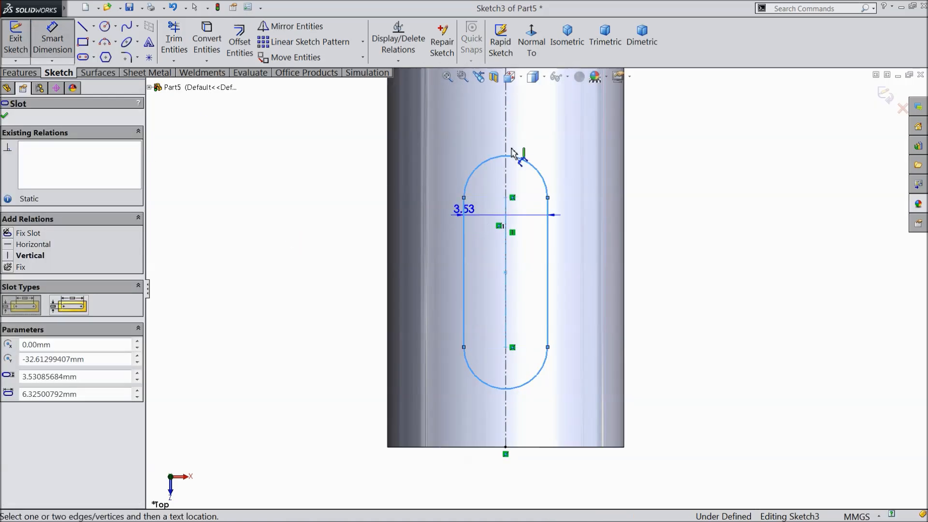
{"action": "left_click", "coordinate": [528, 129]}
{"action": "type", "text": "3"}
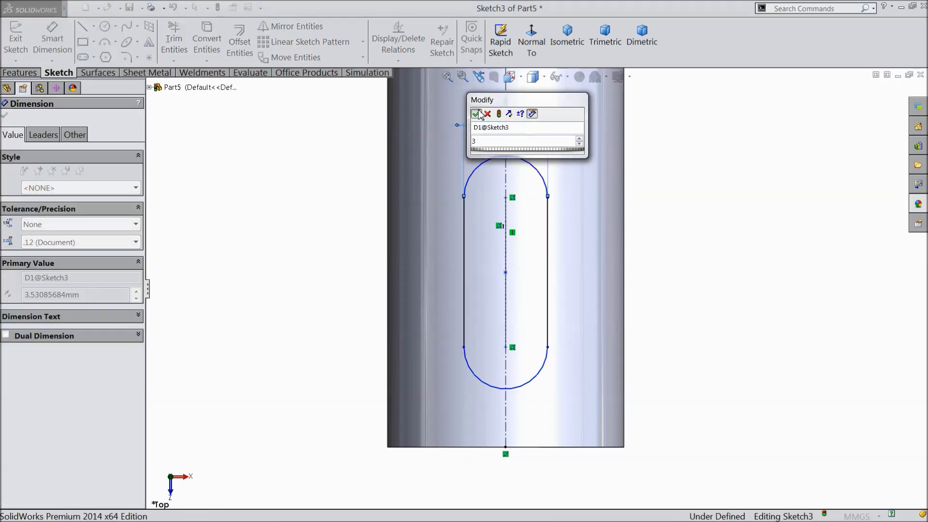
{"action": "key", "text": "Return"}
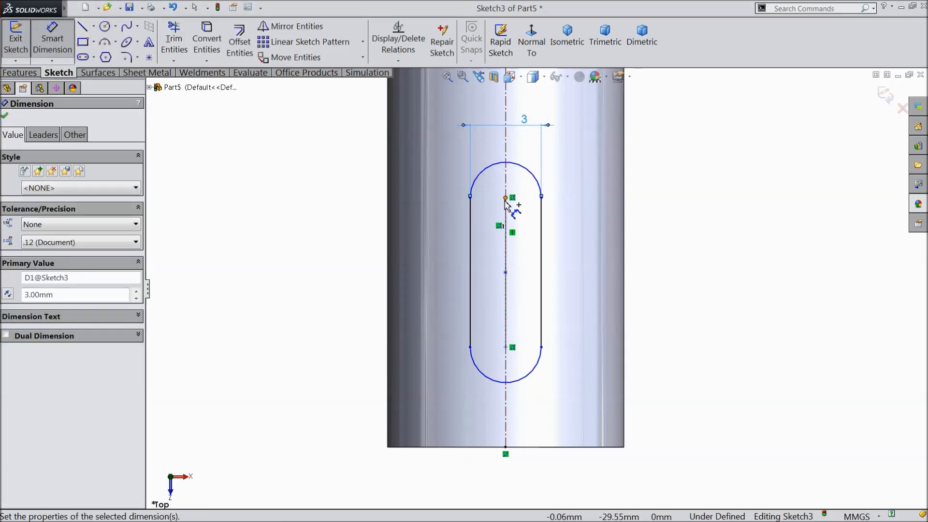
Set the distance between the slot's two arc centres to 5 mm
{"action": "left_click", "coordinate": [506, 357]}
{"action": "left_click", "coordinate": [506, 347]}
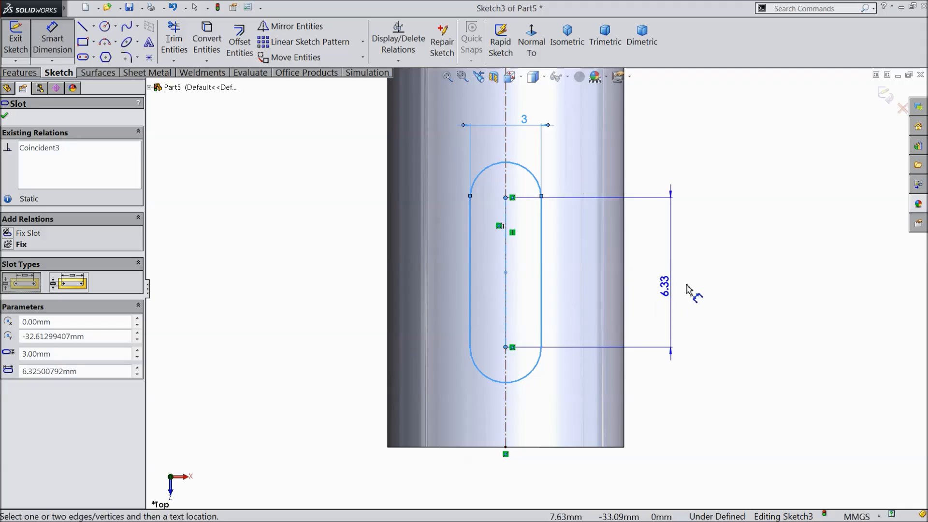
{"action": "left_click", "coordinate": [687, 281]}
{"action": "type", "text": "5"}
{"action": "left_click", "coordinate": [637, 273]}
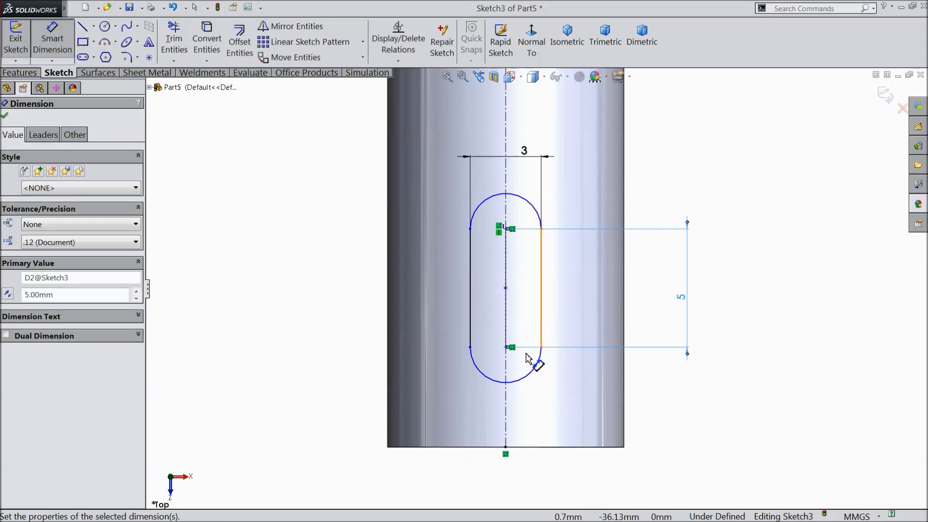
Set the distance from the slot's nearer arc centre to the shaft's plain end edge to 5 mm
{"action": "left_click", "coordinate": [510, 356]}
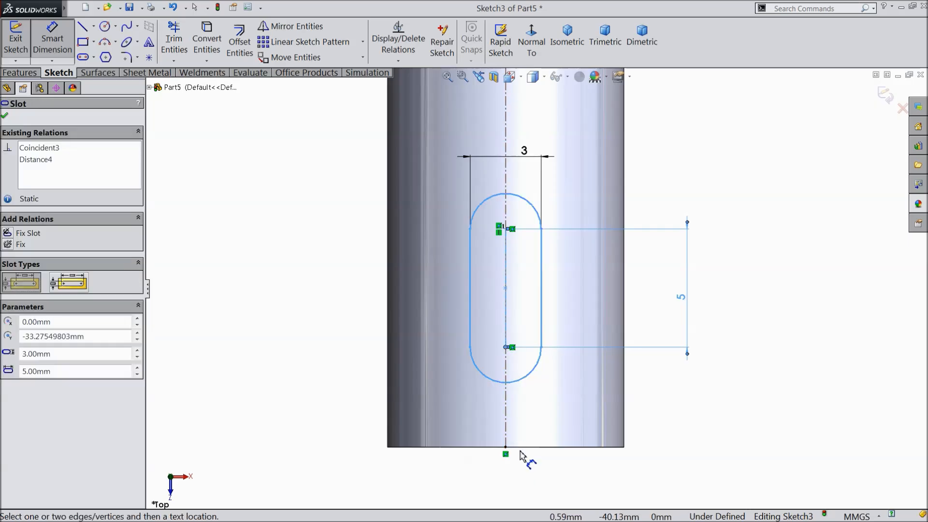
{"action": "left_click", "coordinate": [522, 447]}
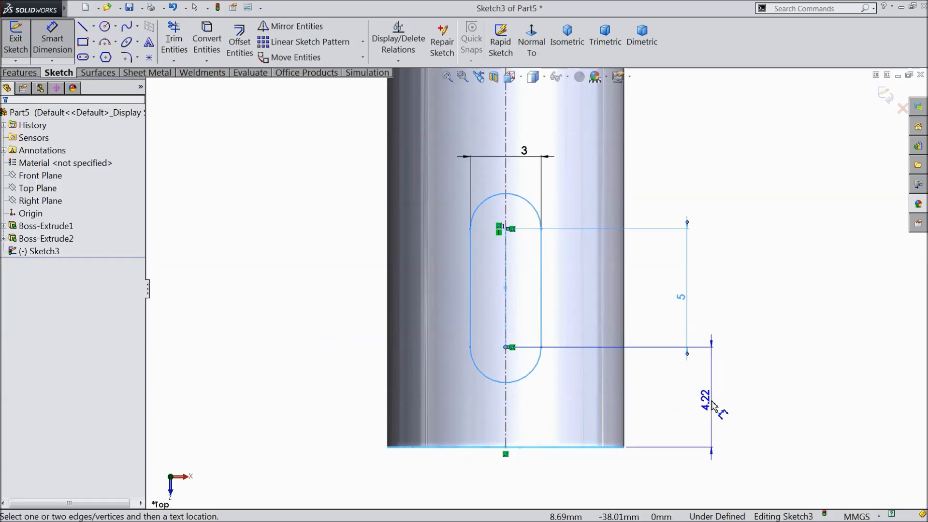
{"action": "left_click", "coordinate": [714, 406]}
{"action": "type", "text": "5"}
{"action": "key", "text": "Return"}
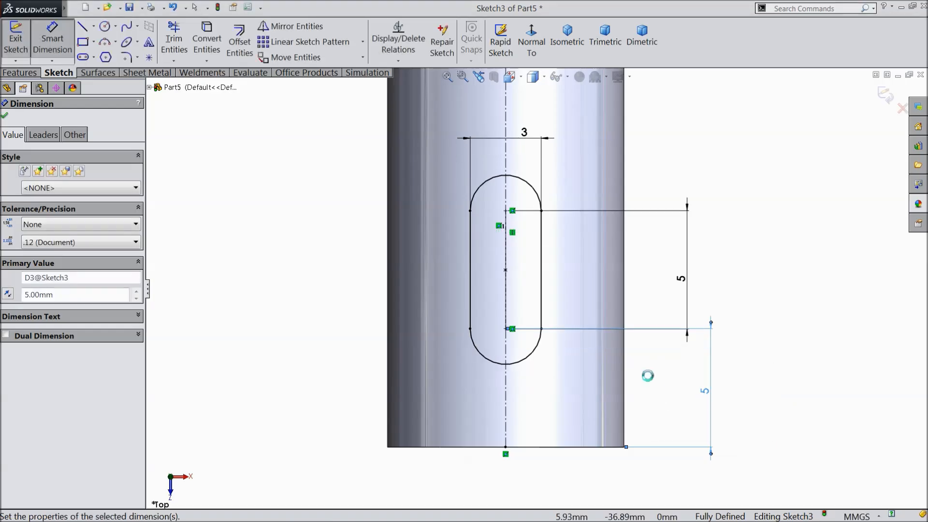
{"action": "left_click", "coordinate": [5, 117]}
Start an extruded cut from the slot sketch, beginning at an offset of 3.5 mm from the sketch plane
{"action": "left_click", "coordinate": [21, 73]}
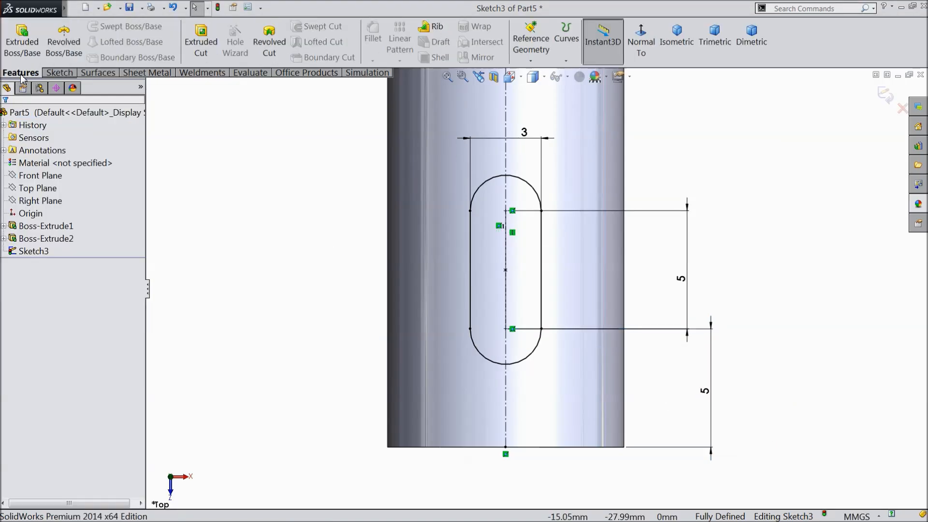
{"action": "left_click", "coordinate": [671, 46]}
{"action": "left_click", "coordinate": [200, 44]}
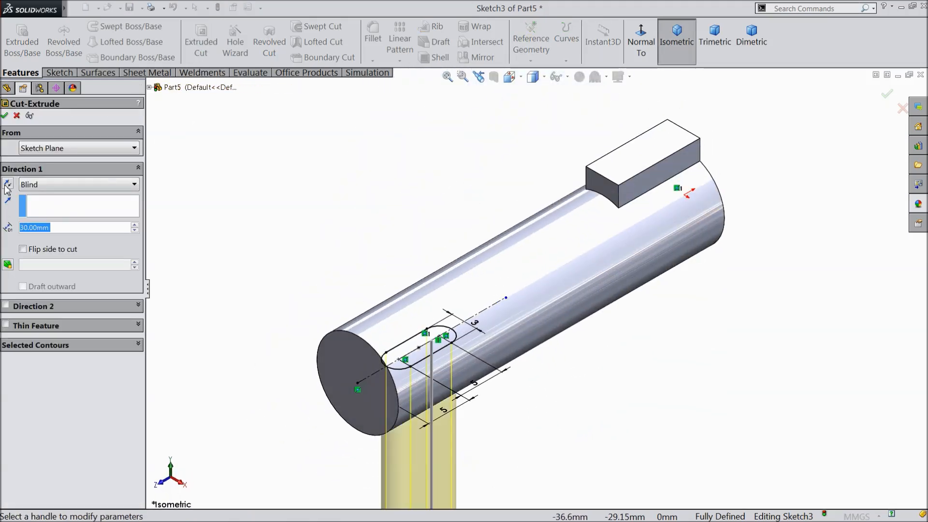
{"action": "left_click", "coordinate": [49, 152]}
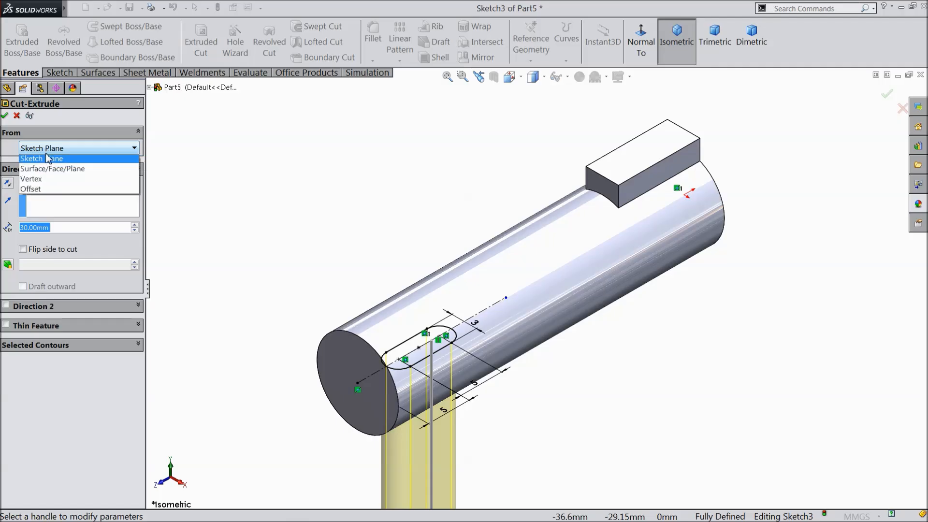
{"action": "left_click", "coordinate": [41, 197]}
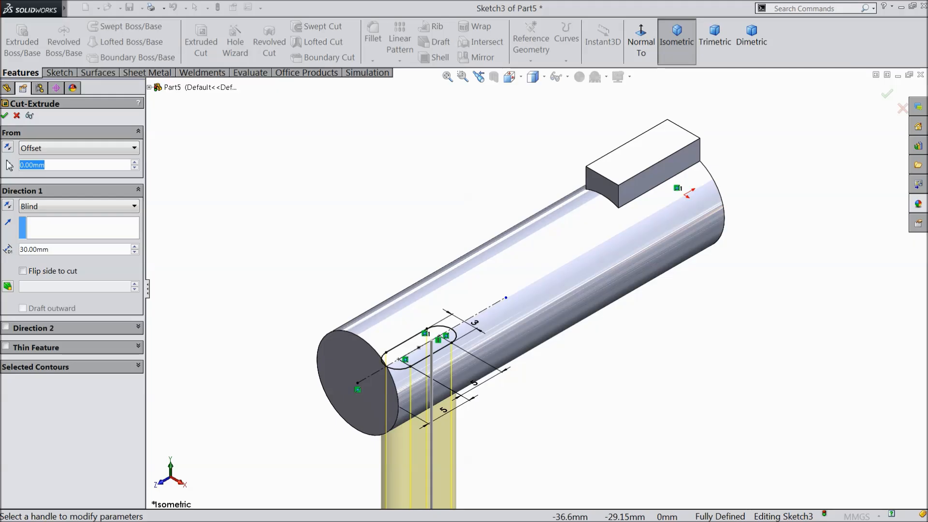
{"action": "type", "text": "3.5"}
{"action": "key", "text": "Return"}
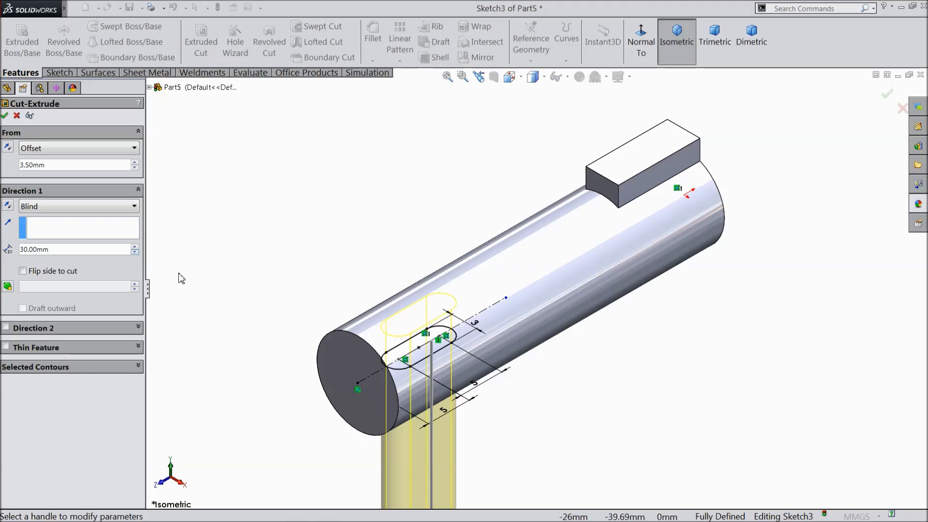
Reverse the cut's direction, set its end condition to Through All, and complete the keyway pocket in the shaft
{"action": "left_click", "coordinate": [7, 207]}
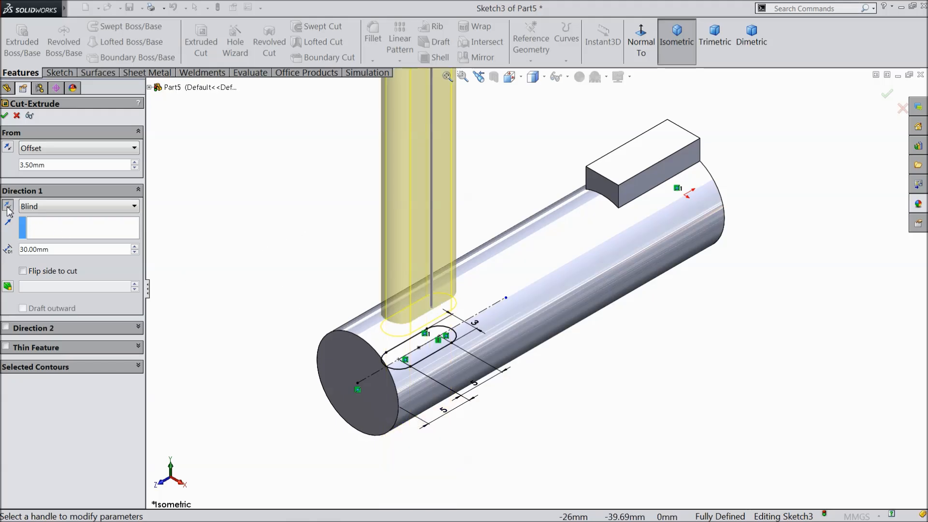
{"action": "left_click", "coordinate": [49, 211]}
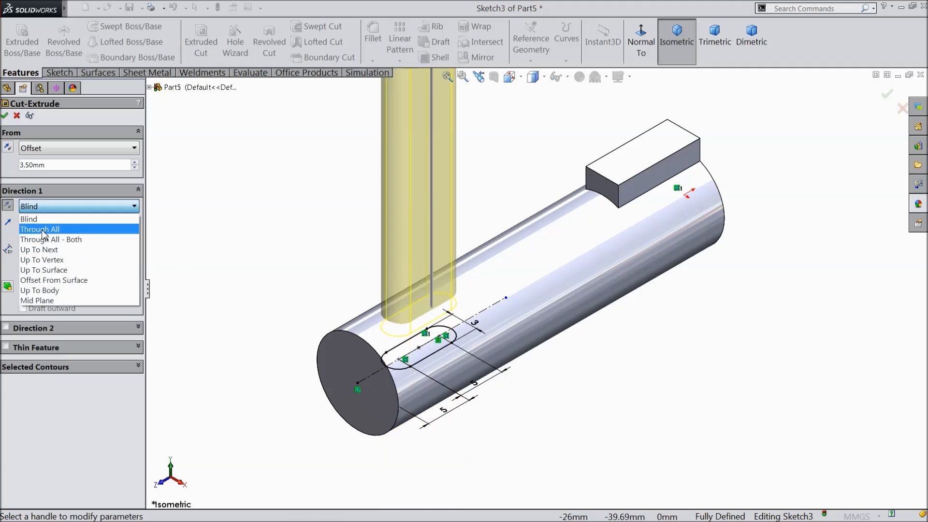
{"action": "left_click", "coordinate": [44, 234]}
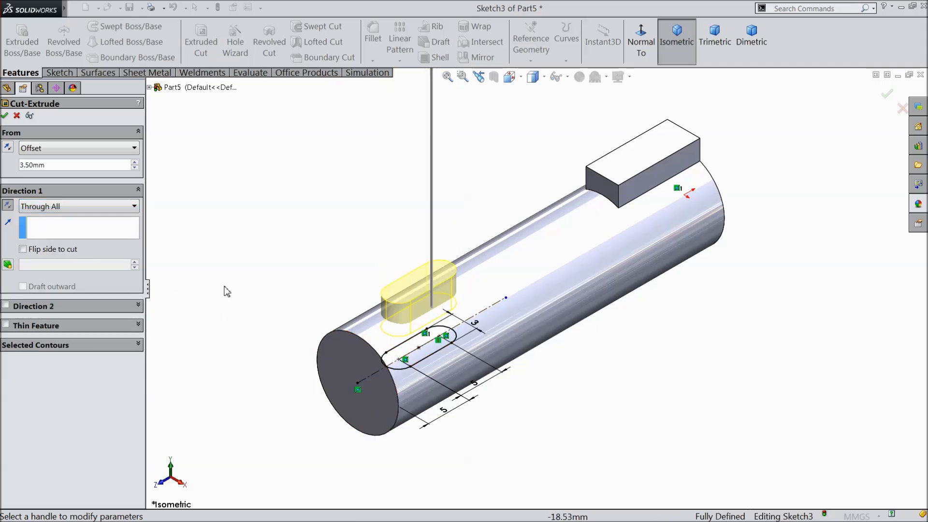
{"action": "left_click", "coordinate": [5, 116]}
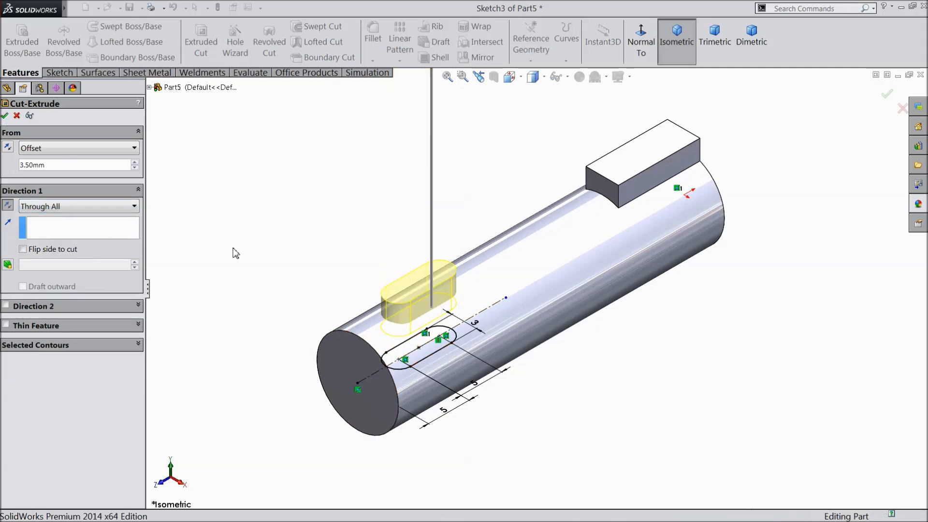
{"action": "mouse_move", "coordinate": [425, 311]}
{"action": "middle_mouse_down"}
{"action": "mouse_move", "coordinate": [443, 304]}
{"action": "mouse_move", "coordinate": [437, 290]}
{"action": "mouse_move", "coordinate": [428, 317]}
{"action": "mouse_move", "coordinate": [433, 307]}
{"action": "middle_mouse_up"}
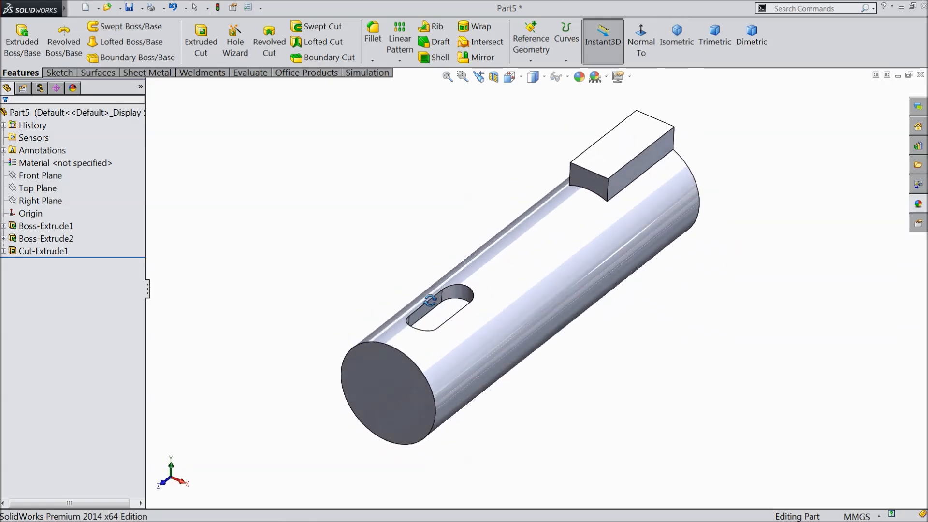
Chamfer the edge of the shaft's plain end face beside the keyway by 0.5 mm at 45 degrees
{"action": "scroll", "coordinate": [580, 261], "scroll_direction": "down", "scroll_amount": 1}
{"action": "scroll", "coordinate": [581, 261], "scroll_direction": "up", "scroll_amount": 1}
{"action": "scroll", "coordinate": [564, 286], "scroll_direction": "down", "scroll_amount": 1}
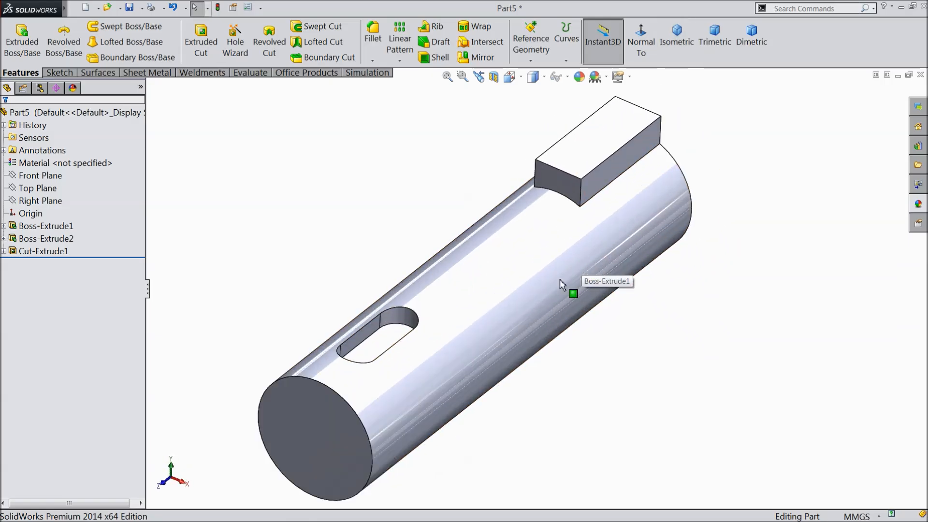
{"action": "left_click", "coordinate": [373, 60]}
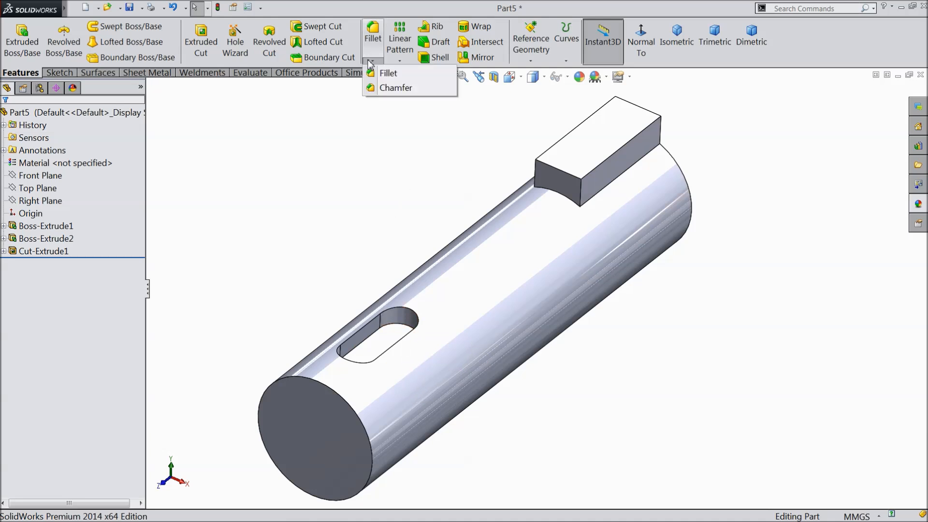
{"action": "left_click", "coordinate": [392, 87]}
{"action": "type", "text": "0.50mm"}
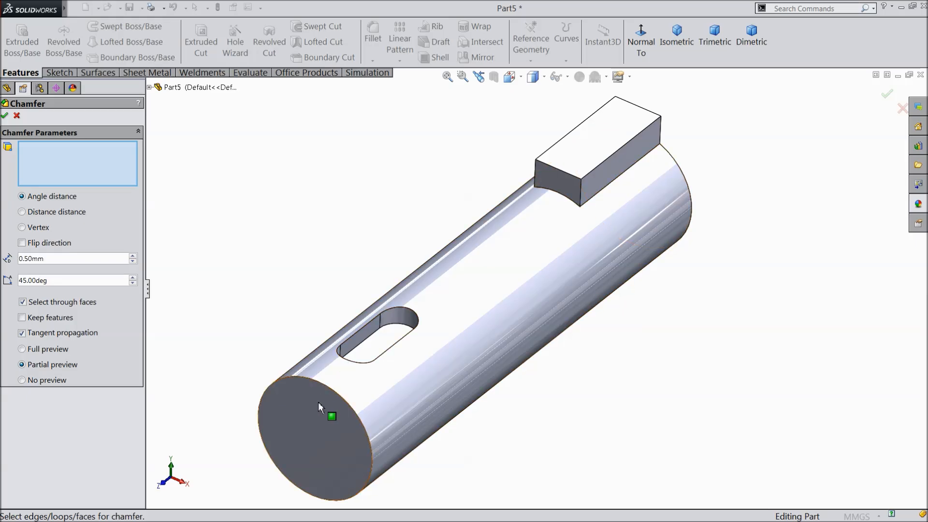
{"action": "left_click", "coordinate": [317, 403]}
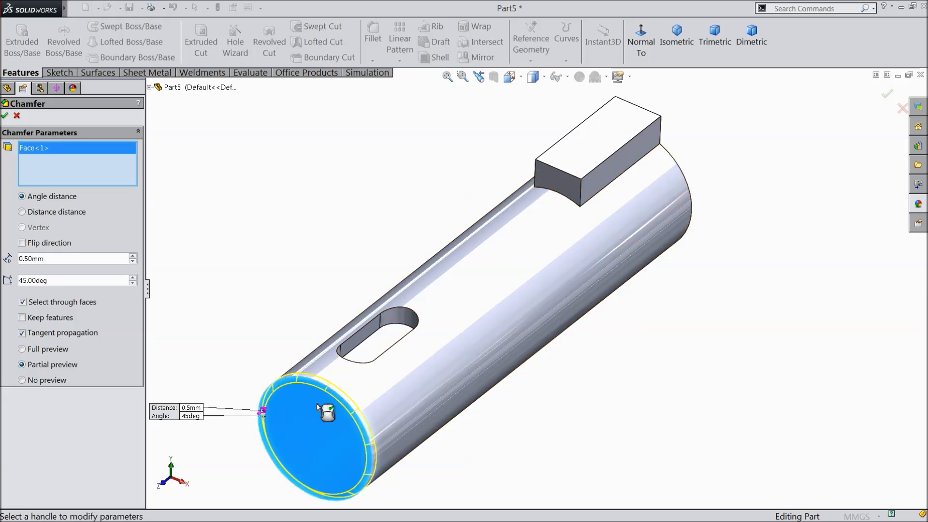
{"action": "left_click", "coordinate": [5, 115]}
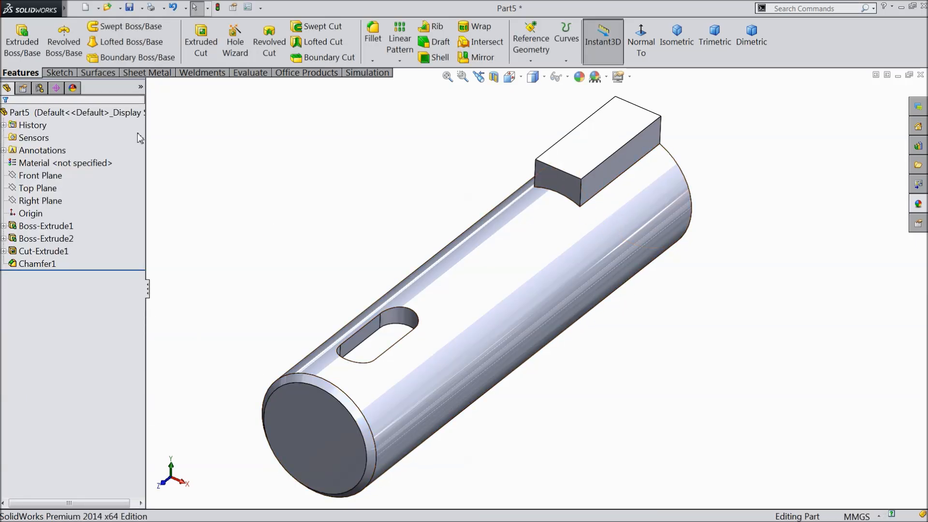
Apply the polished aluminum appearance to the whole shaft part
{"action": "left_click", "coordinate": [96, 114]}
{"action": "left_click", "coordinate": [919, 204]}
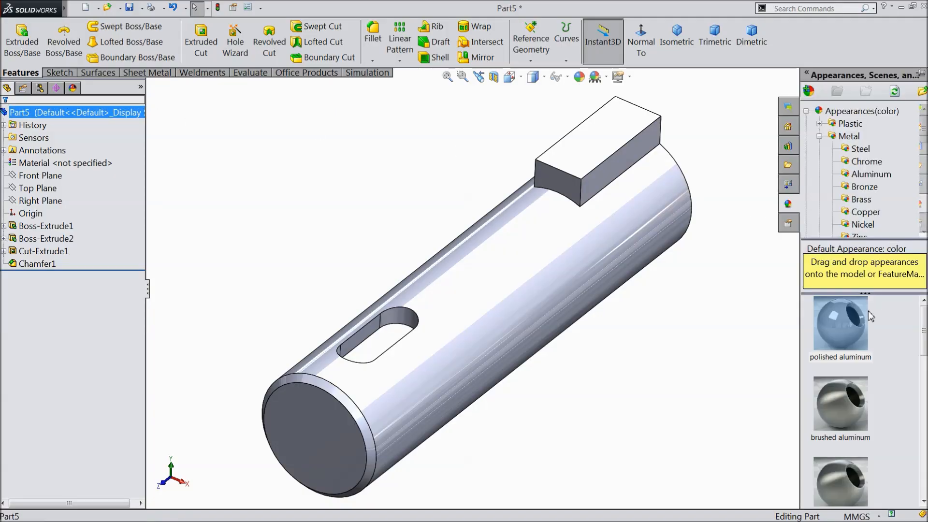
{"action": "double_click", "coordinate": [842, 325]}
{"action": "middle_click_drag", "start_coordinate": [631, 325], "coordinate": [611, 314]}
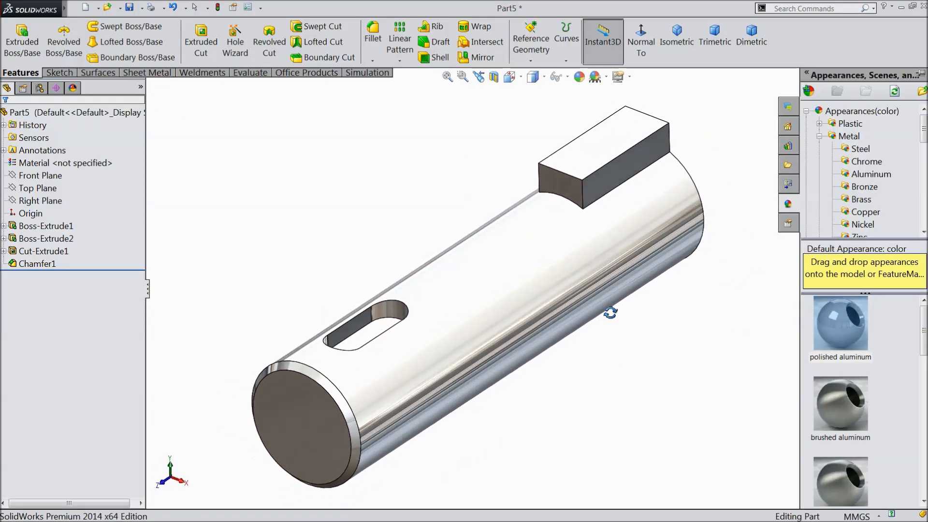
Save the part as 3.Output Shaft in the Gear Speed Reducer folder
{"action": "left_click", "coordinate": [129, 8]}
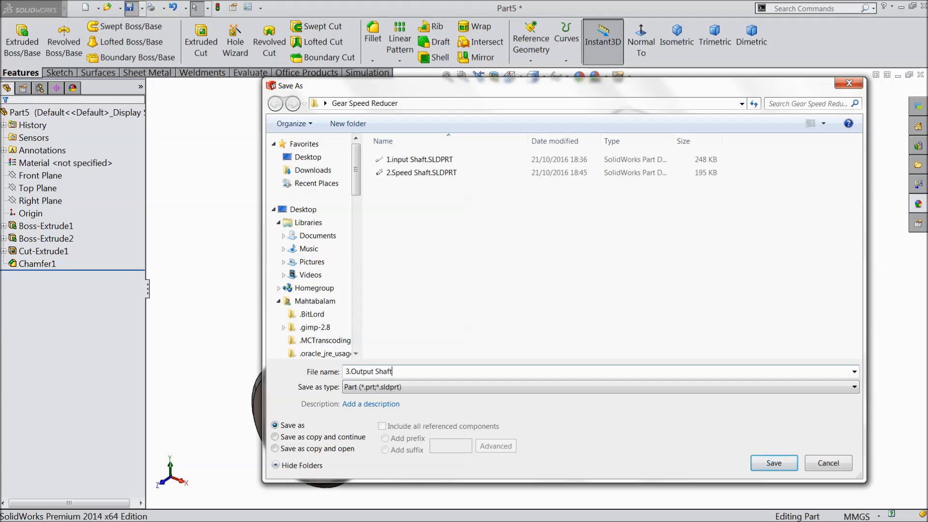
{"action": "left_click", "coordinate": [765, 462]}
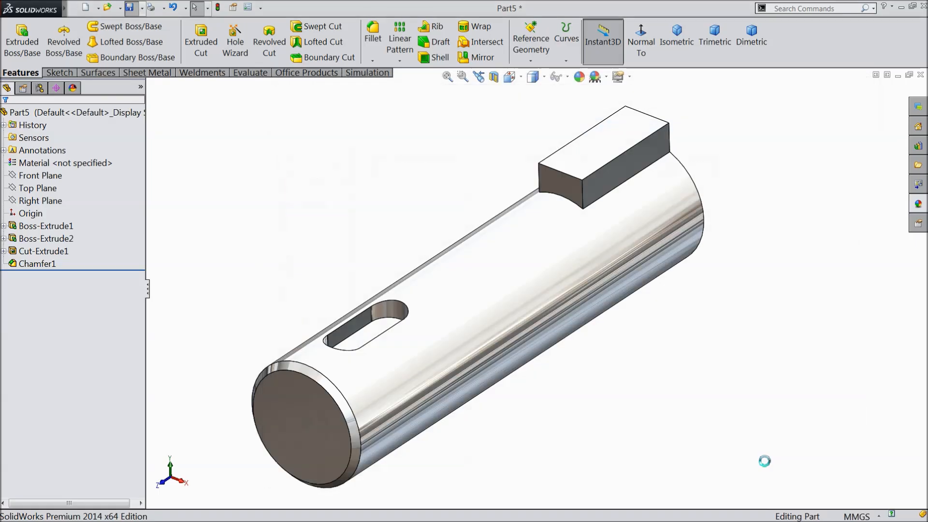
{"action": "mouse_move", "coordinate": [635, 360]}
{"action": "middle_mouse_down"}
{"action": "mouse_move", "coordinate": [662, 315]}
{"action": "mouse_move", "coordinate": [619, 353]}
{"action": "mouse_move", "coordinate": [627, 357]}
{"action": "middle_mouse_up"}
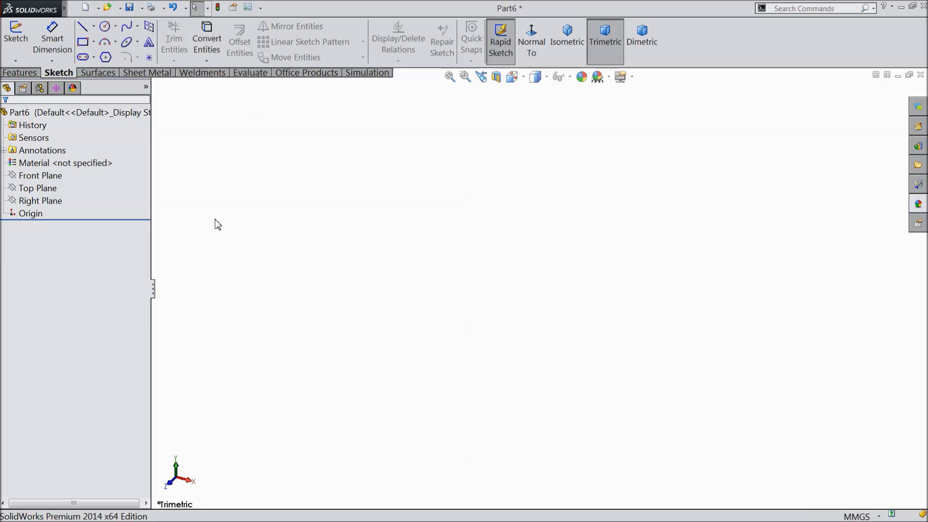
Sketch two concentric circles centred on the origin of the Front Plane, with radii of about 124 mm and 60 mm
{"action": "left_click", "coordinate": [53, 176]}
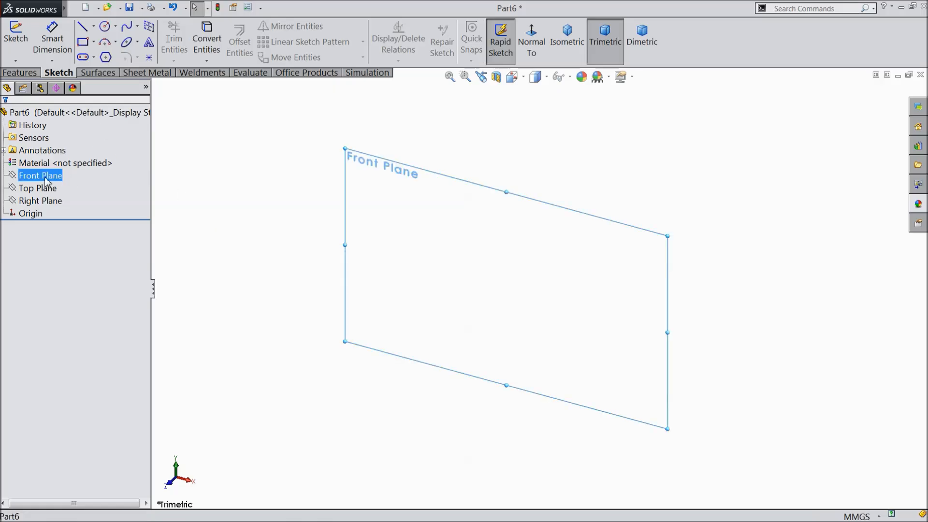
{"action": "left_click", "coordinate": [57, 167]}
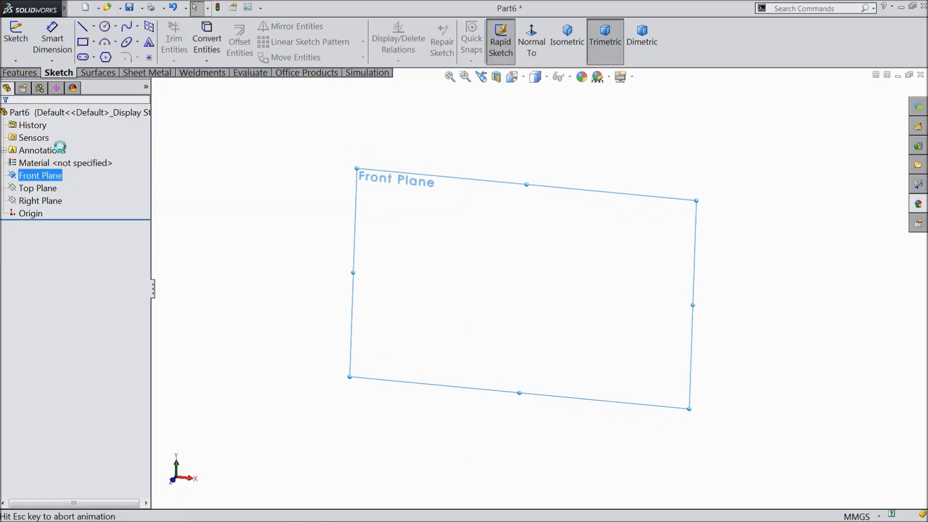
{"action": "left_click", "coordinate": [106, 27]}
{"action": "left_click", "coordinate": [540, 289]}
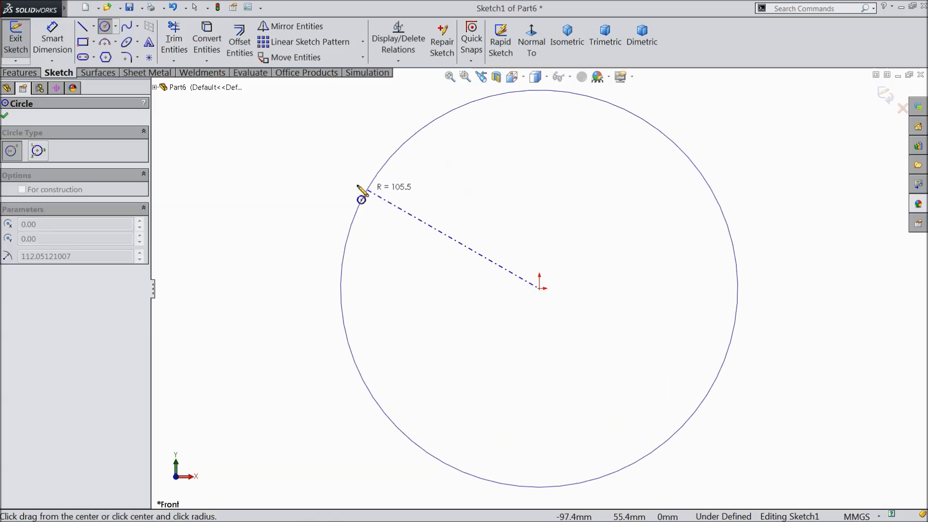
{"action": "left_click", "coordinate": [340, 180]}
{"action": "left_click", "coordinate": [540, 289]}
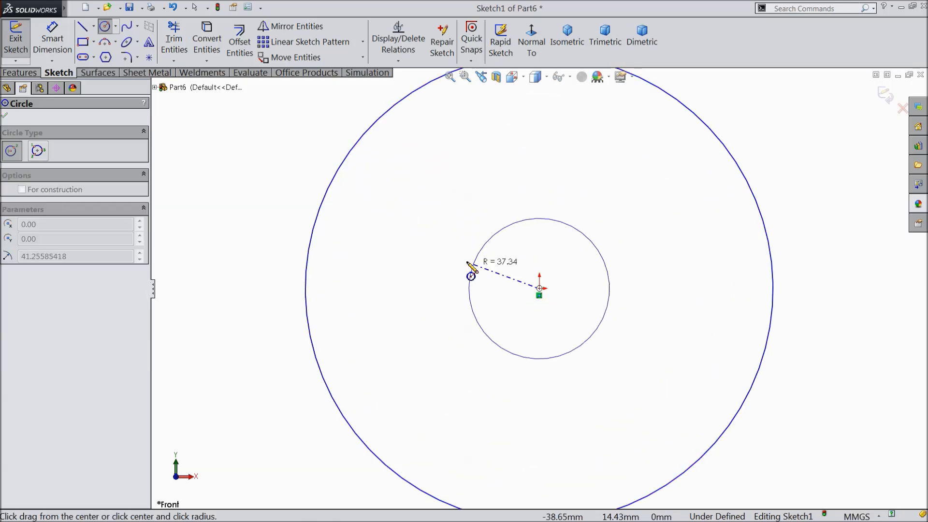
{"action": "left_click", "coordinate": [436, 248]}
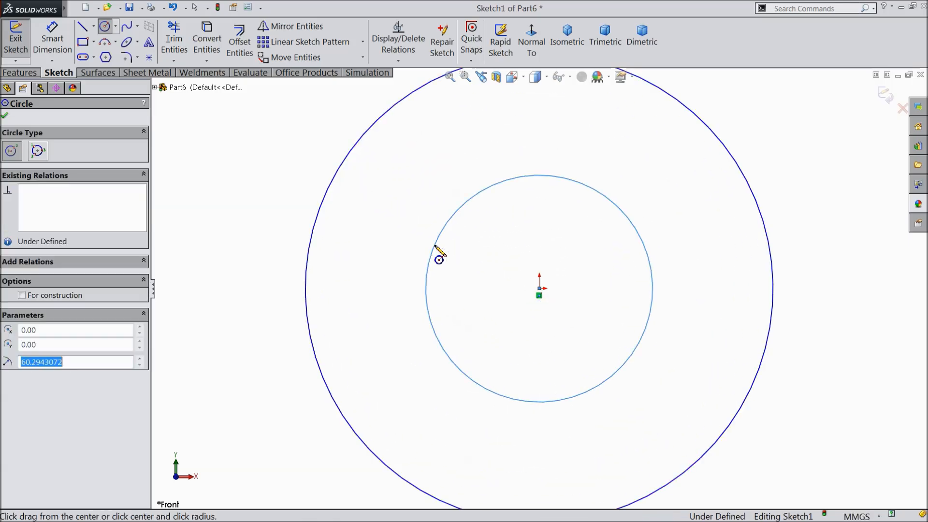
Set the outer circle's diameter to 20 mm
{"action": "left_click", "coordinate": [54, 41]}
{"action": "scroll", "coordinate": [338, 275], "scroll_direction": "up", "scroll_amount": 1}
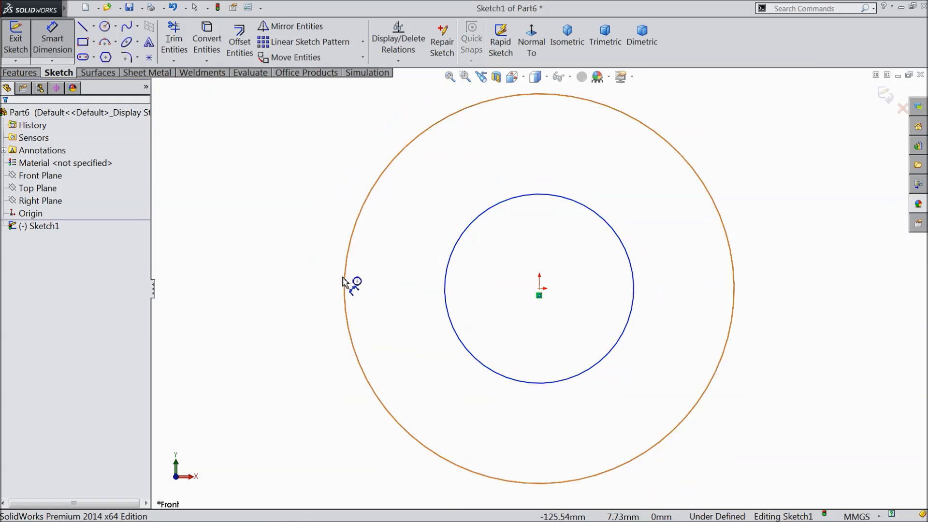
{"action": "left_click", "coordinate": [344, 282]}
{"action": "left_click", "coordinate": [263, 285]}
{"action": "type", "text": "20"}
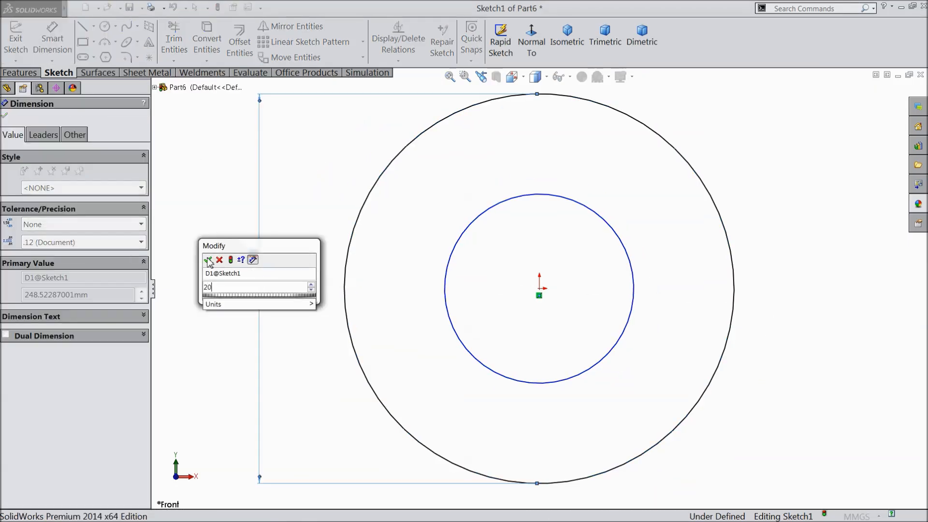
{"action": "left_click", "coordinate": [209, 261]}
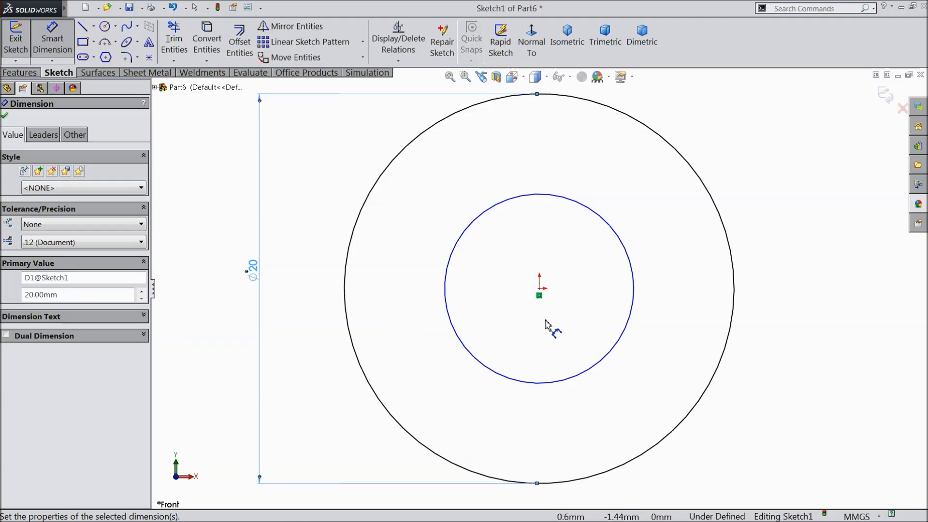
Set the inner circle's diameter to 8 mm
{"action": "left_click", "coordinate": [633, 296]}
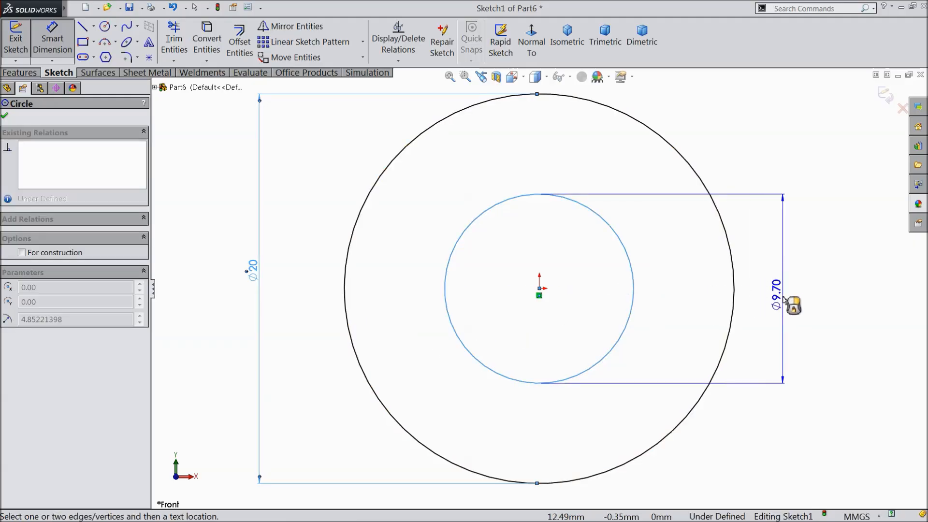
{"action": "left_click", "coordinate": [787, 297]}
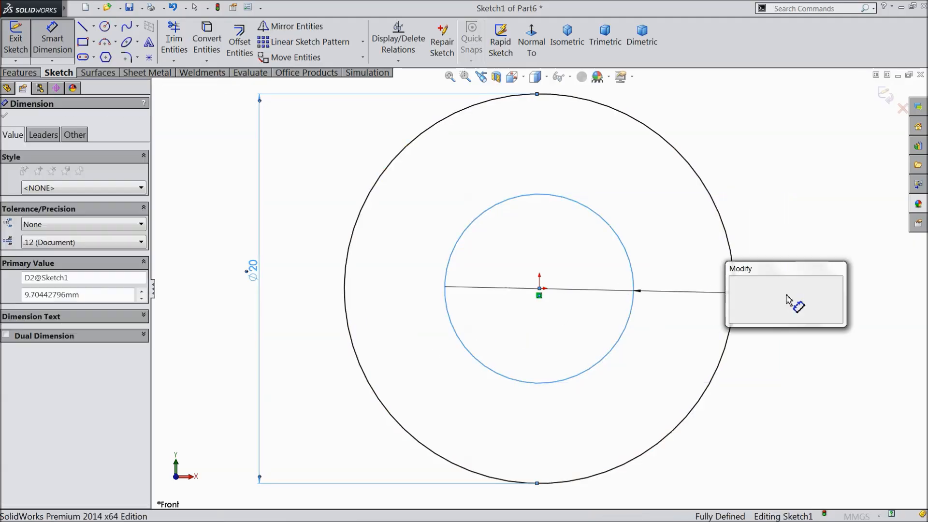
{"action": "type", "text": "8"}
{"action": "left_click", "coordinate": [736, 283]}
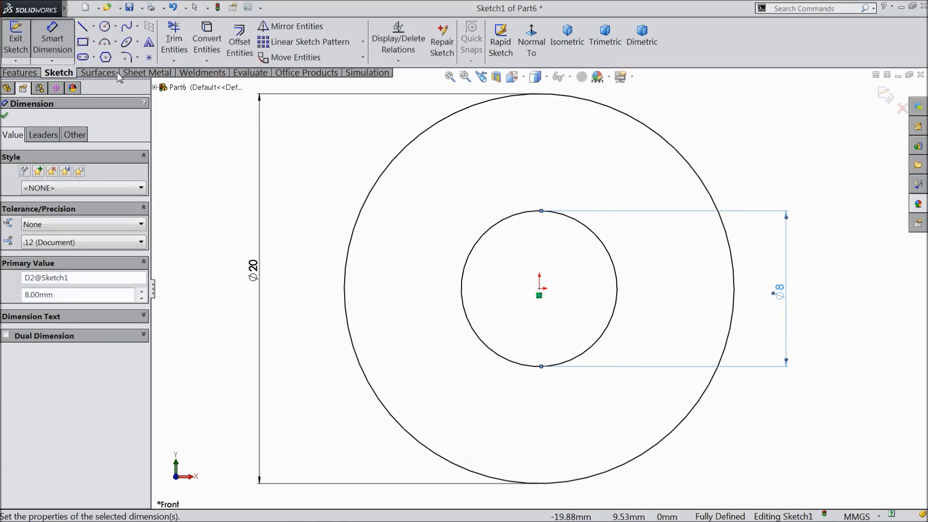
Draw a vertical centerline about 5.5 mm long upward from the origin, past the inner circle
{"action": "left_click", "coordinate": [94, 26]}
{"action": "left_click", "coordinate": [102, 56]}
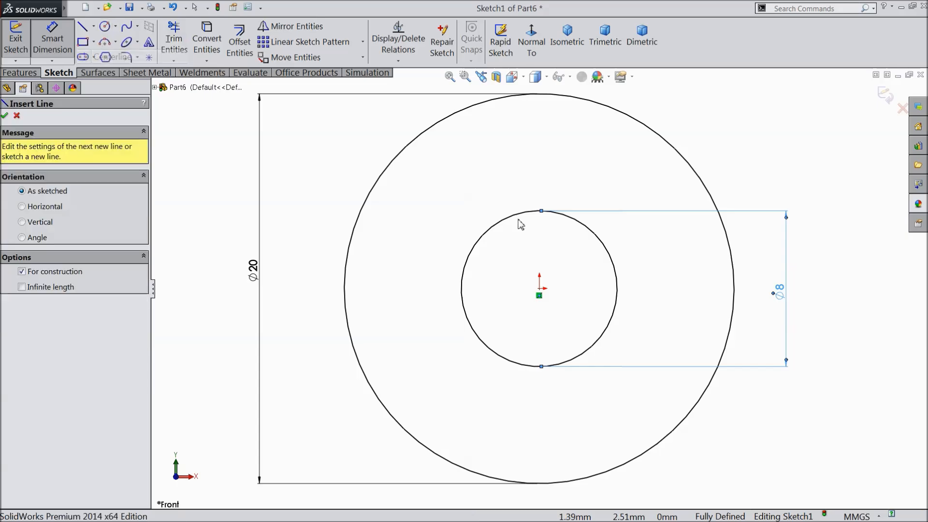
{"action": "left_click", "coordinate": [539, 289]}
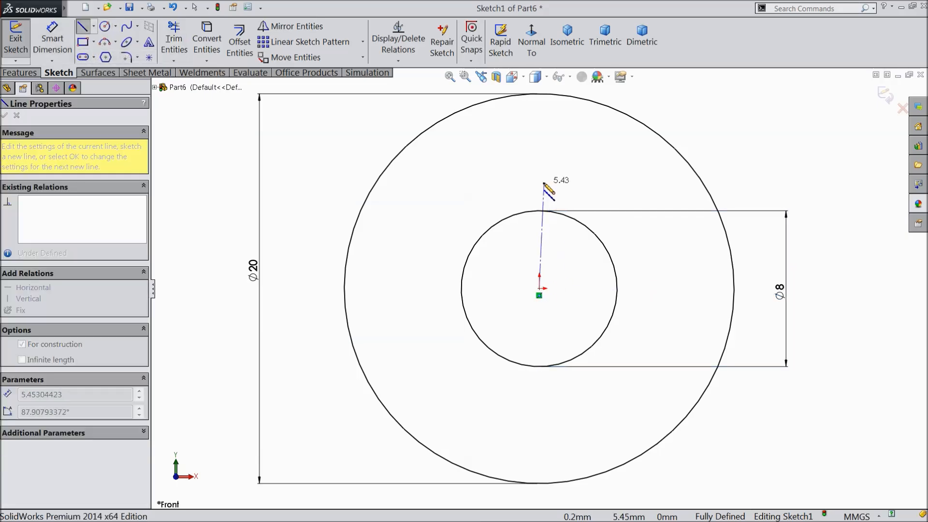
{"action": "right_click", "coordinate": [557, 176]}
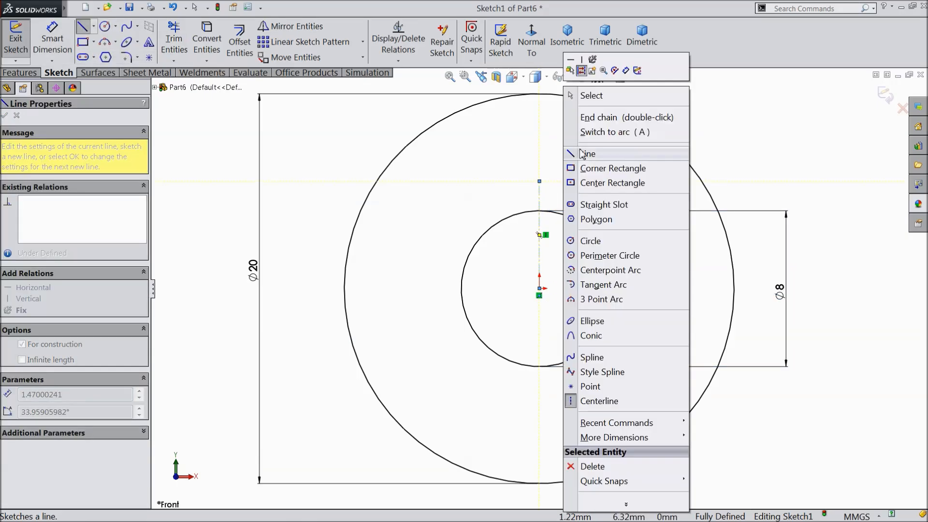
{"action": "left_click", "coordinate": [584, 93]}
Sketch a rectangle about 0.83 mm wide and 1.39 mm high across the top of the inner circle, straddling the centerline
{"action": "scroll", "coordinate": [582, 228], "scroll_direction": "down", "scroll_amount": 5}
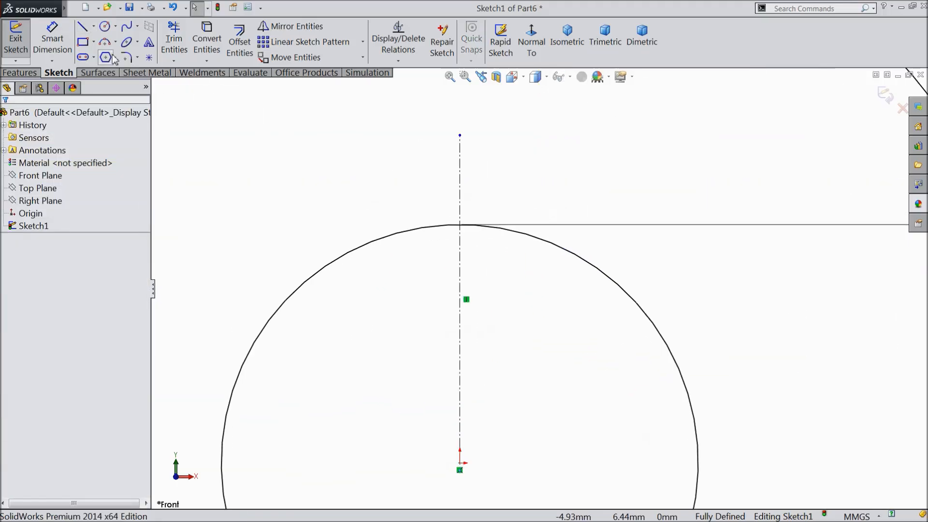
{"action": "left_click", "coordinate": [84, 42]}
{"action": "scroll", "coordinate": [421, 214], "scroll_direction": "down", "scroll_amount": 2}
{"action": "left_click_drag", "start_coordinate": [470, 175], "coordinate": [556, 320]}
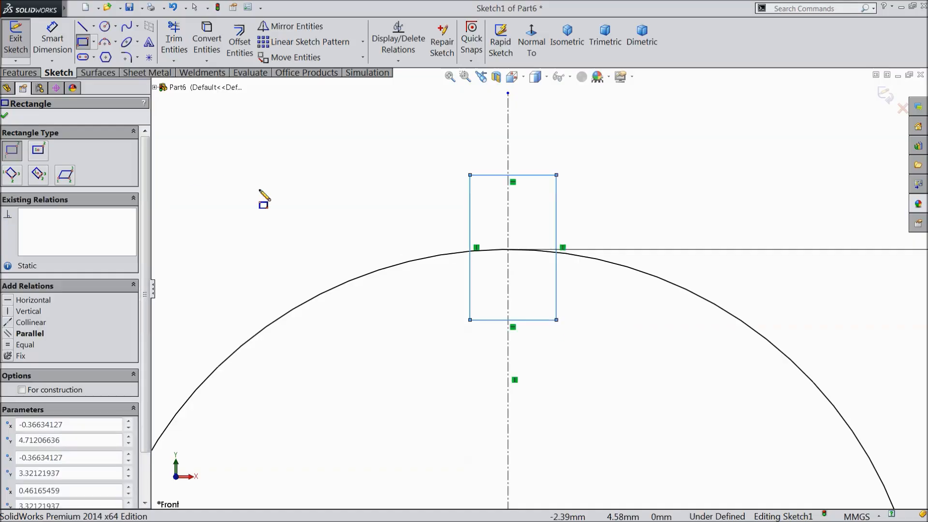
Set the keyway rectangle's width to 0.6 mm
{"action": "left_click", "coordinate": [58, 43]}
{"action": "left_click", "coordinate": [536, 176]}
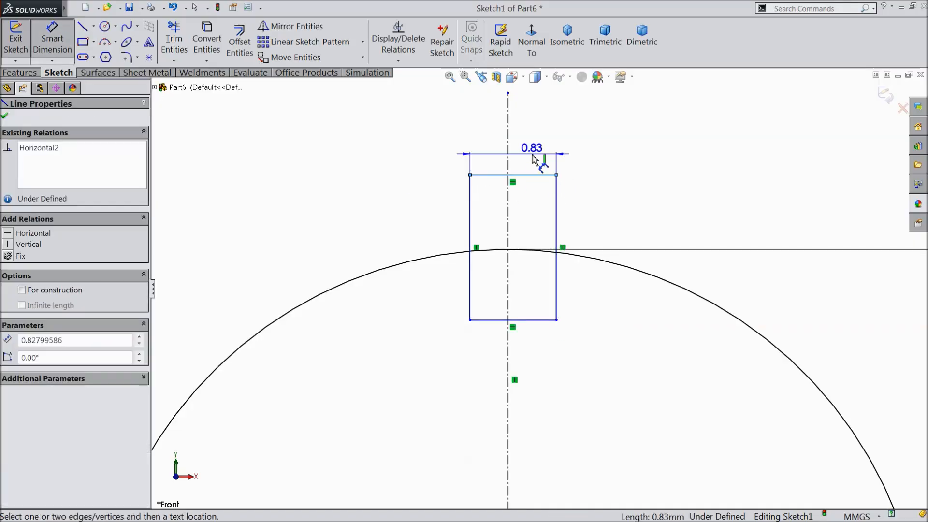
{"action": "left_click", "coordinate": [537, 161]}
{"action": "type", "text": "0.6"}
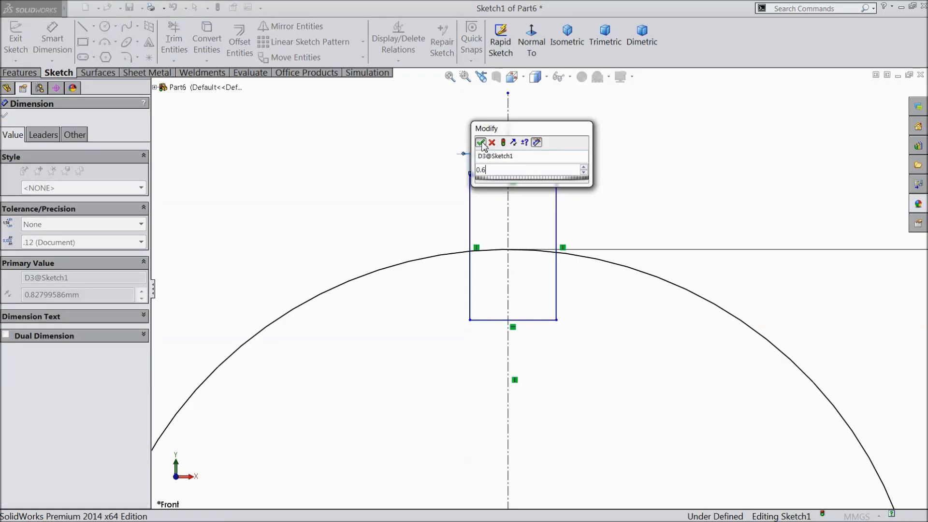
{"action": "left_click", "coordinate": [481, 143]}
{"action": "left_click", "coordinate": [53, 42]}
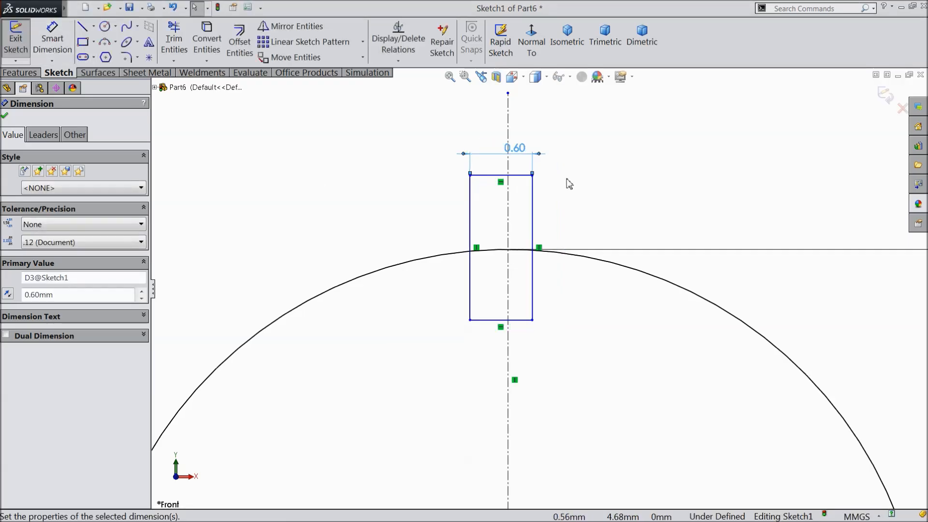
Make the rectangle's two vertical sides symmetric about the centerline
{"action": "left_click_drag", "start_coordinate": [566, 178], "coordinate": [431, 210]}
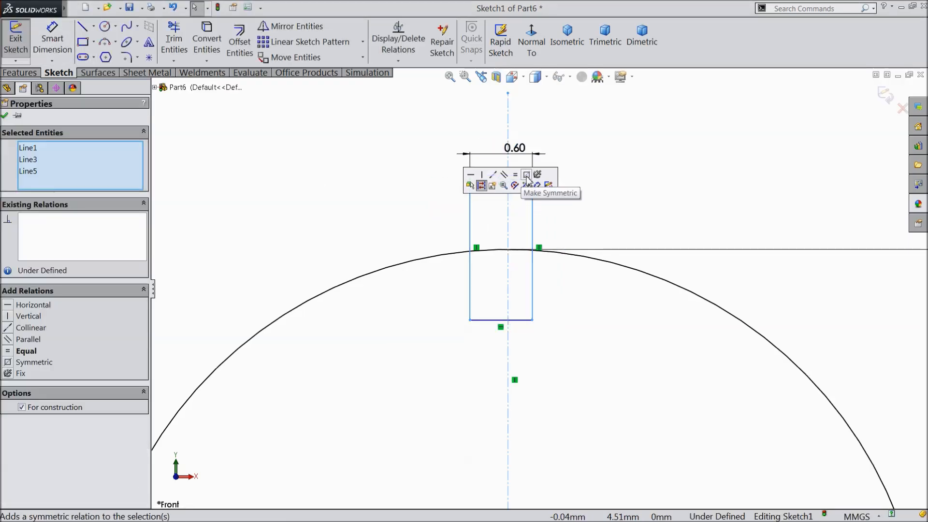
{"action": "left_click", "coordinate": [482, 182]}
{"action": "left_click", "coordinate": [5, 116]}
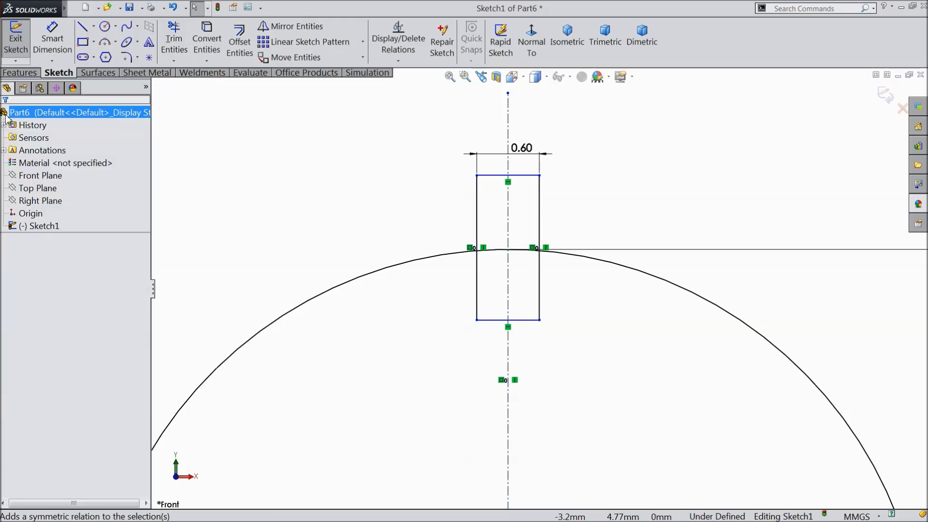
Set the vertical distance from the origin to the rectangle's top edge to 4.5 mm
{"action": "left_click", "coordinate": [52, 38]}
{"action": "scroll", "coordinate": [531, 248], "scroll_direction": "up", "scroll_amount": 3}
{"action": "scroll", "coordinate": [531, 248], "scroll_direction": "up", "scroll_amount": 2}
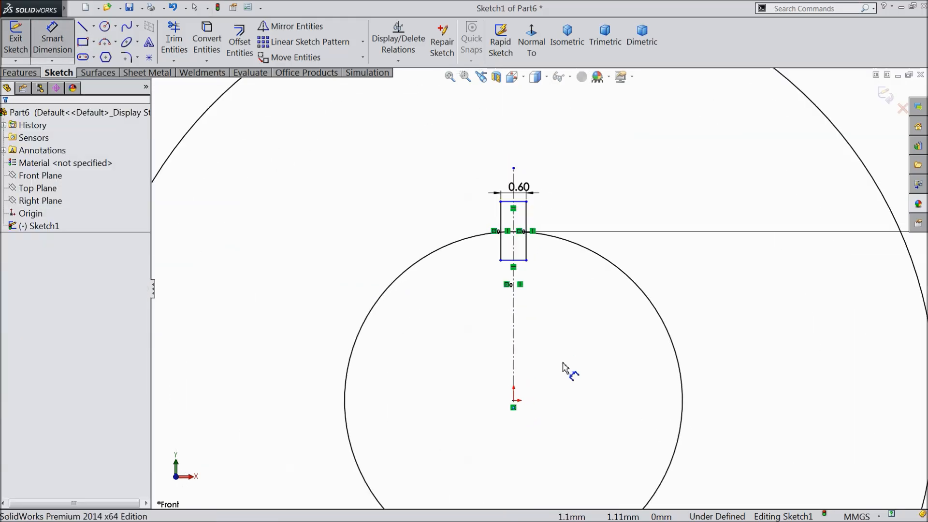
{"action": "scroll", "coordinate": [563, 373], "scroll_direction": "down", "scroll_amount": 3}
{"action": "left_click", "coordinate": [499, 122]}
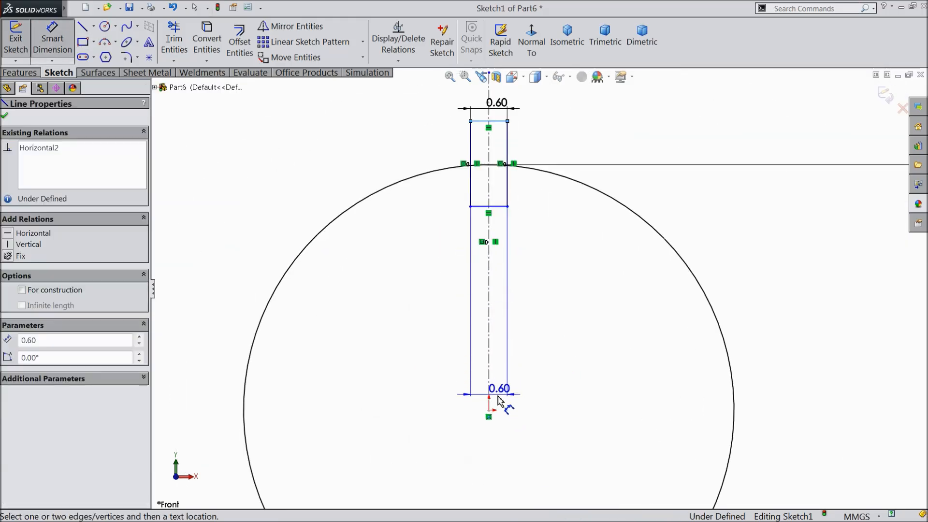
{"action": "left_click", "coordinate": [489, 410]}
{"action": "left_click", "coordinate": [793, 311]}
{"action": "type", "text": "4.5"}
{"action": "left_click", "coordinate": [737, 286]}
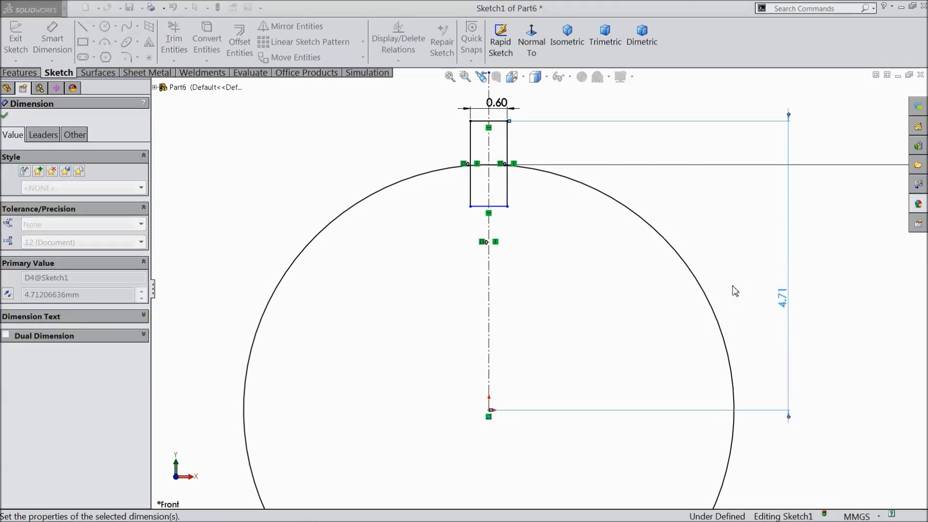
{"action": "left_click", "coordinate": [4, 117]}
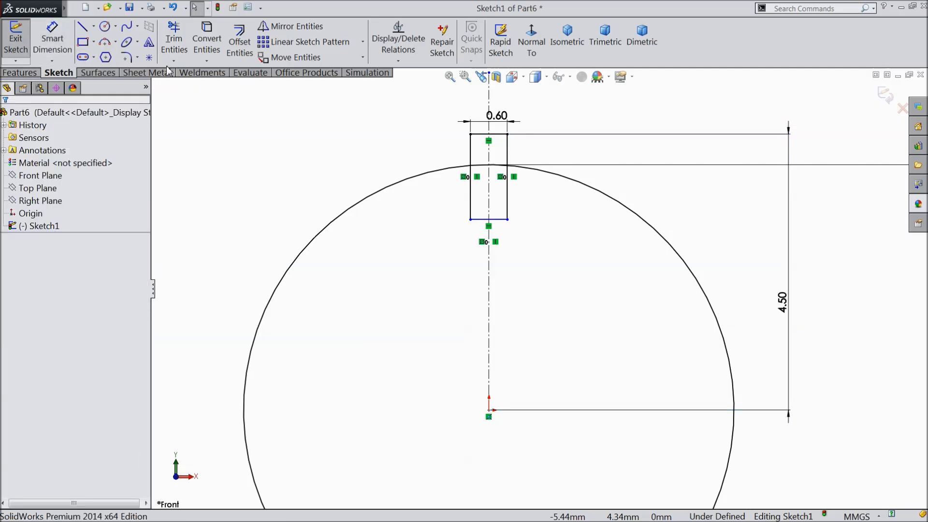
Trim away the rectangle's portion inside the inner circle and the circle's arc between its sides, leaving an open keyway notch
{"action": "left_click", "coordinate": [174, 41]}
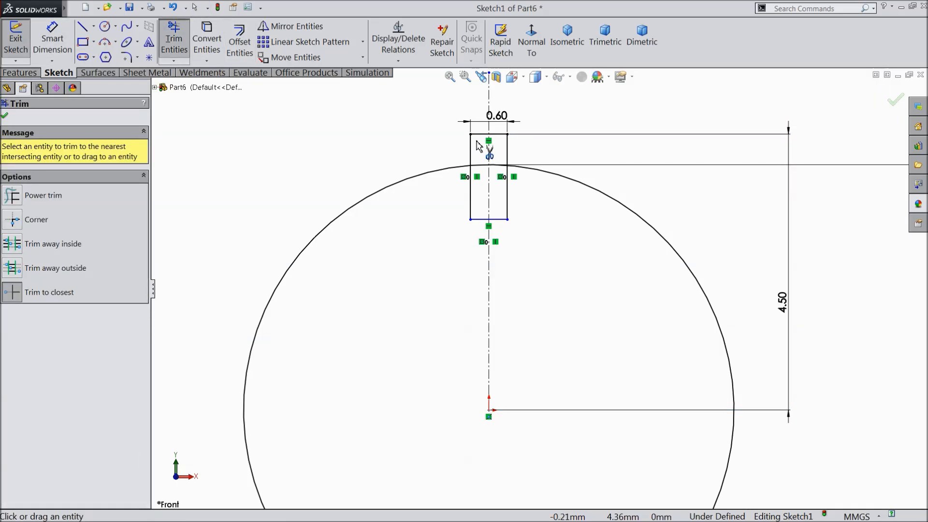
{"action": "scroll", "coordinate": [478, 145], "scroll_direction": "down", "scroll_amount": 3}
{"action": "left_click", "coordinate": [553, 271]}
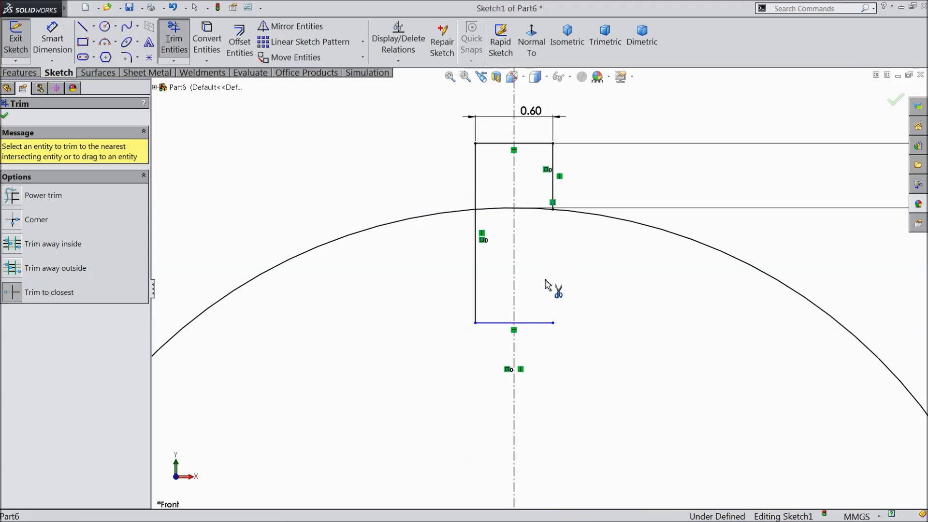
{"action": "left_click", "coordinate": [532, 323]}
{"action": "left_click", "coordinate": [503, 323]}
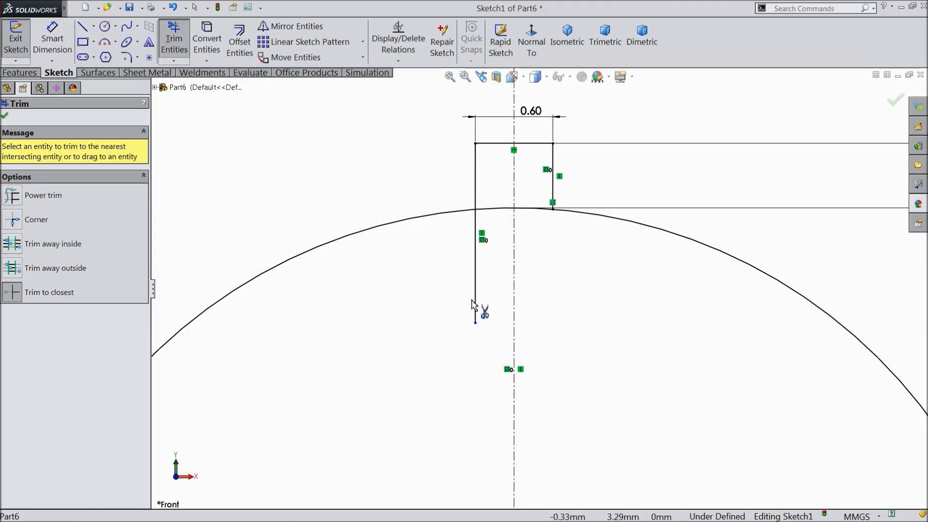
{"action": "left_click", "coordinate": [476, 304]}
{"action": "left_click", "coordinate": [500, 211]}
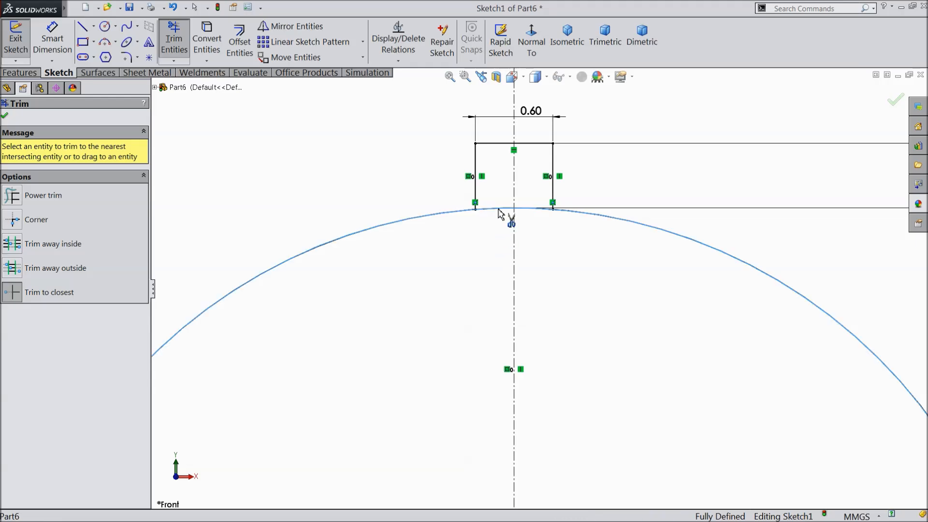
{"action": "left_click", "coordinate": [540, 210]}
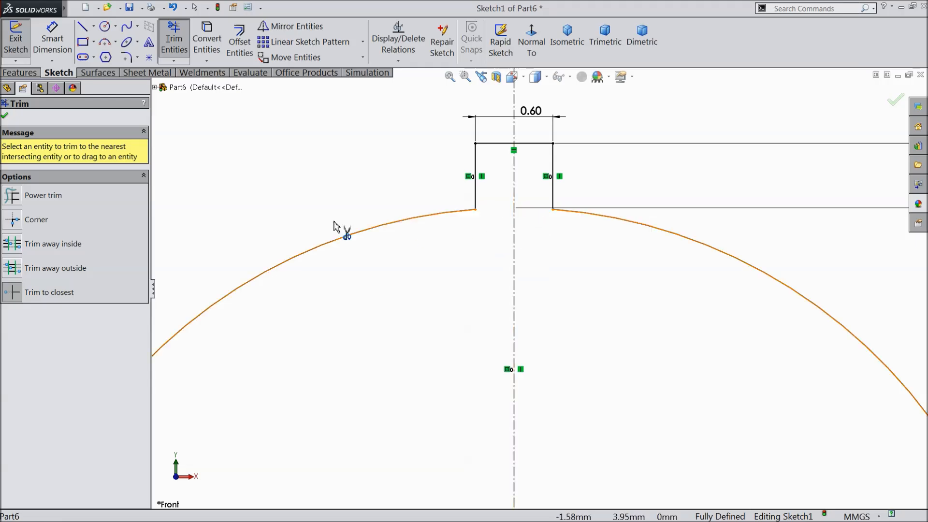
{"action": "left_click", "coordinate": [6, 116]}
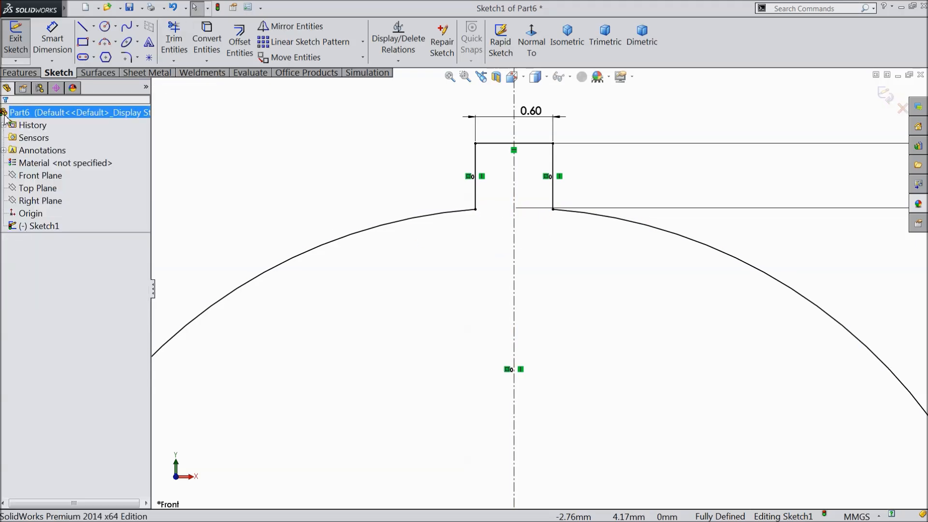
Circular-pattern the notch's three lines about the origin with 10 equally spaced instances over 360 degrees
{"action": "scroll", "coordinate": [542, 240], "scroll_direction": "up", "scroll_amount": 8}
{"action": "scroll", "coordinate": [558, 351], "scroll_direction": "down", "scroll_amount": 8}
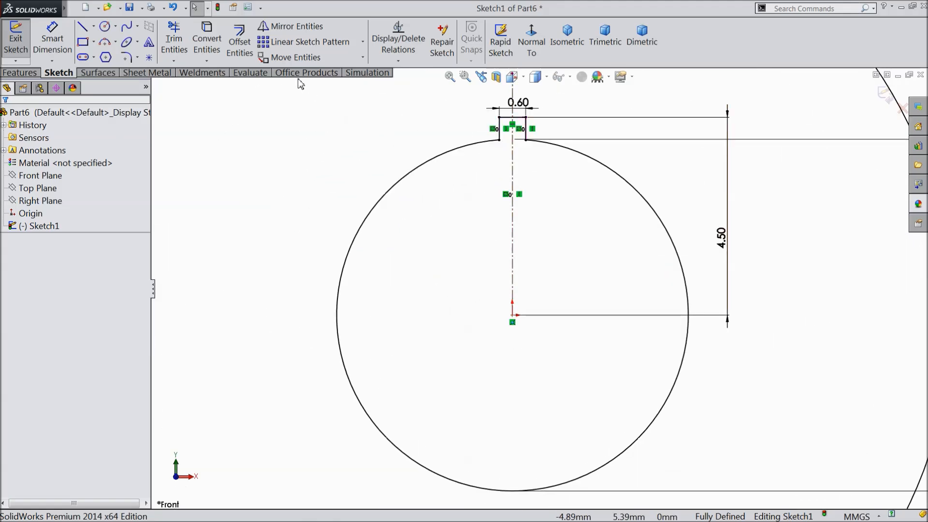
{"action": "left_click", "coordinate": [362, 42]}
{"action": "left_click", "coordinate": [349, 73]}
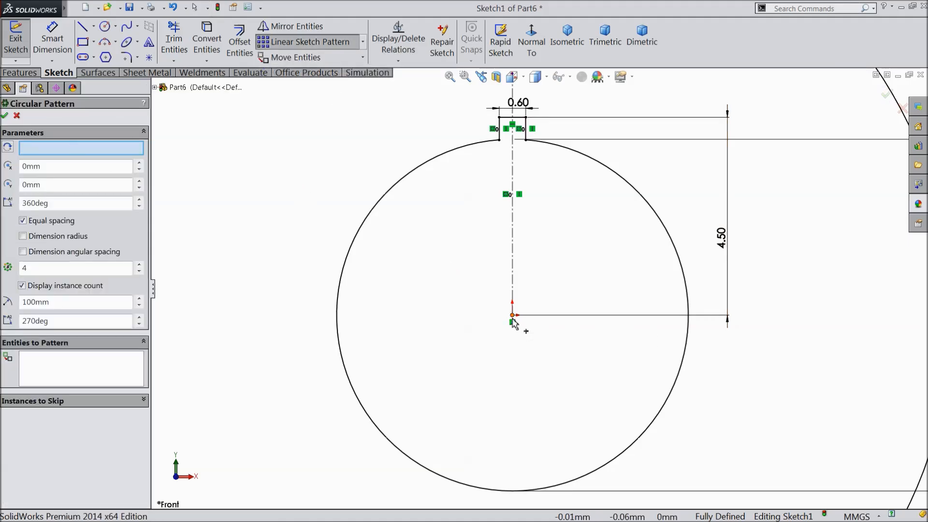
{"action": "left_click", "coordinate": [90, 363]}
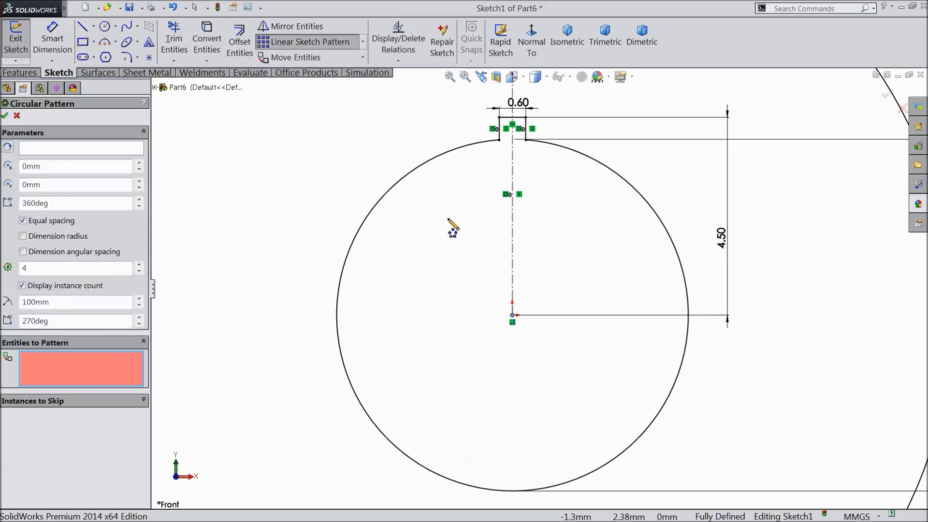
{"action": "left_click", "coordinate": [505, 118]}
{"action": "left_click", "coordinate": [525, 130]}
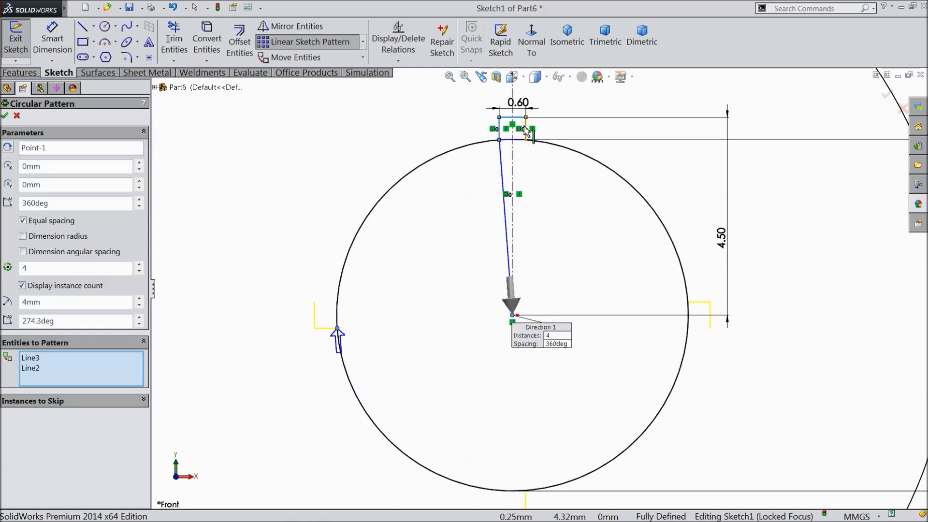
{"action": "left_click", "coordinate": [527, 129]}
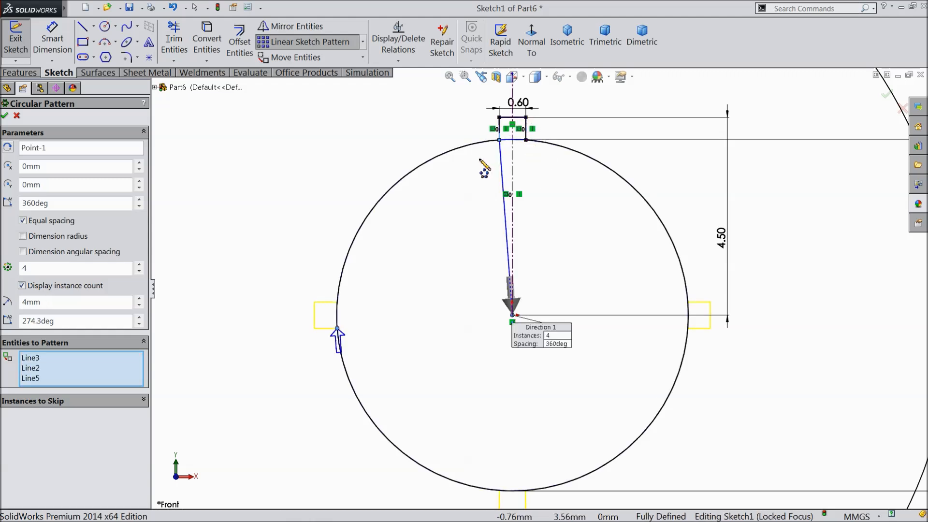
{"action": "left_click", "coordinate": [139, 266]}
{"action": "left_click", "coordinate": [139, 265]}
{"action": "left_click", "coordinate": [139, 266]}
{"action": "left_click", "coordinate": [139, 265]}
{"action": "left_click", "coordinate": [139, 265]}
{"action": "left_click", "coordinate": [139, 266]}
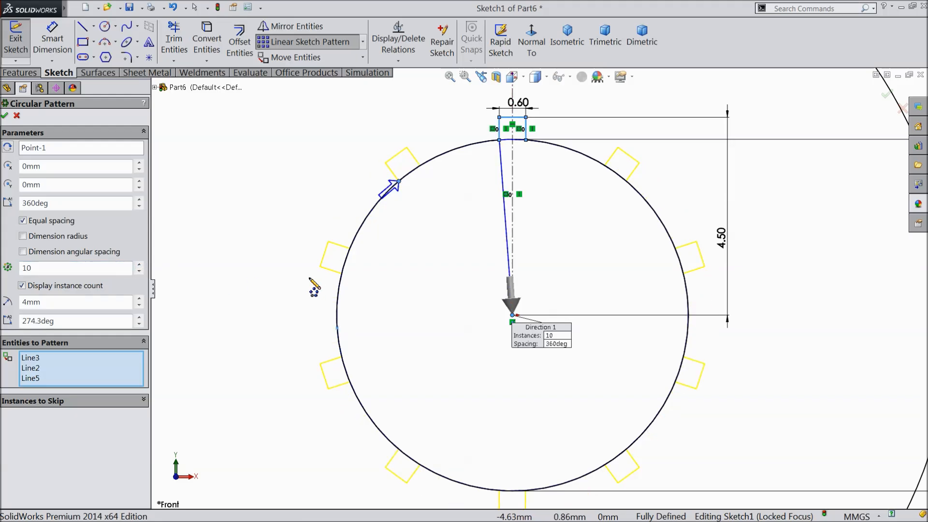
{"action": "left_click", "coordinate": [5, 116]}
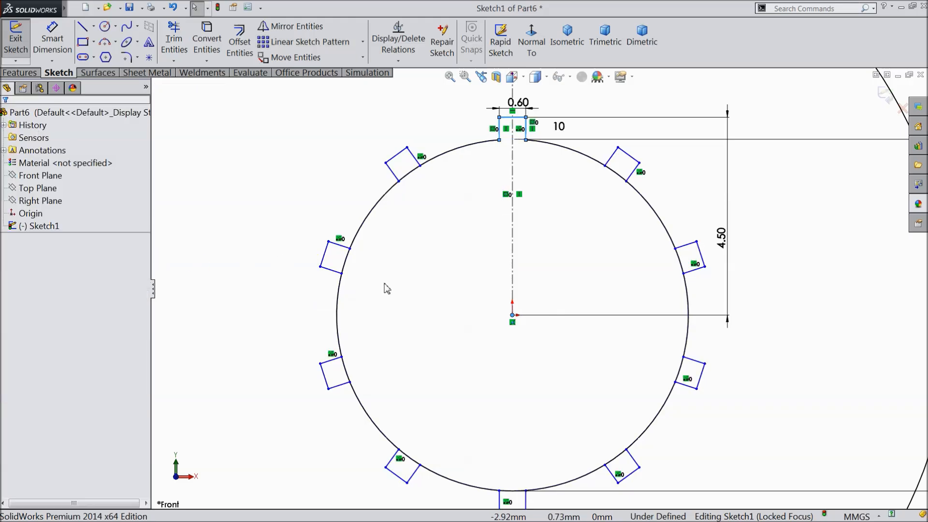
Trim the inner circle's arcs across the mouths of the nine patterned notches to form one continuous splined bore profile
{"action": "scroll", "coordinate": [387, 289], "scroll_direction": "up", "scroll_amount": 2}
{"action": "scroll", "coordinate": [534, 400], "scroll_direction": "down", "scroll_amount": 3}
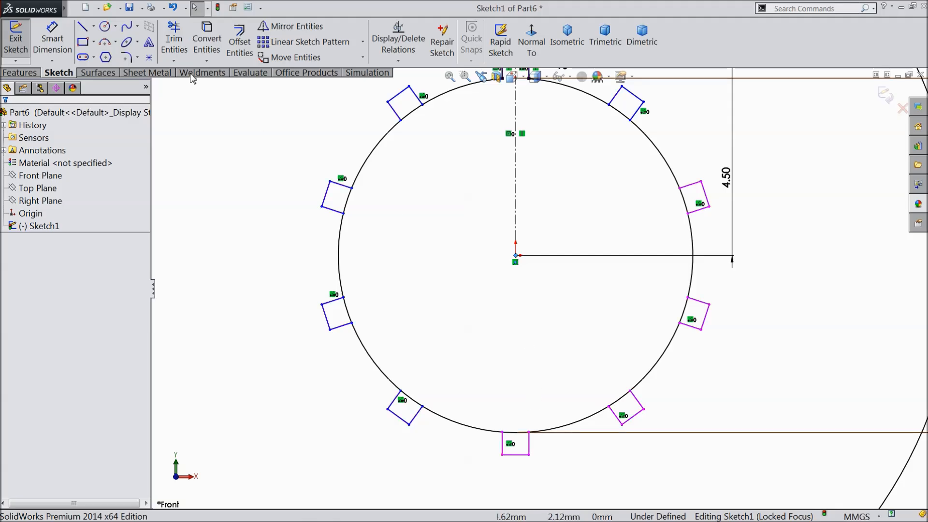
{"action": "left_click", "coordinate": [174, 41]}
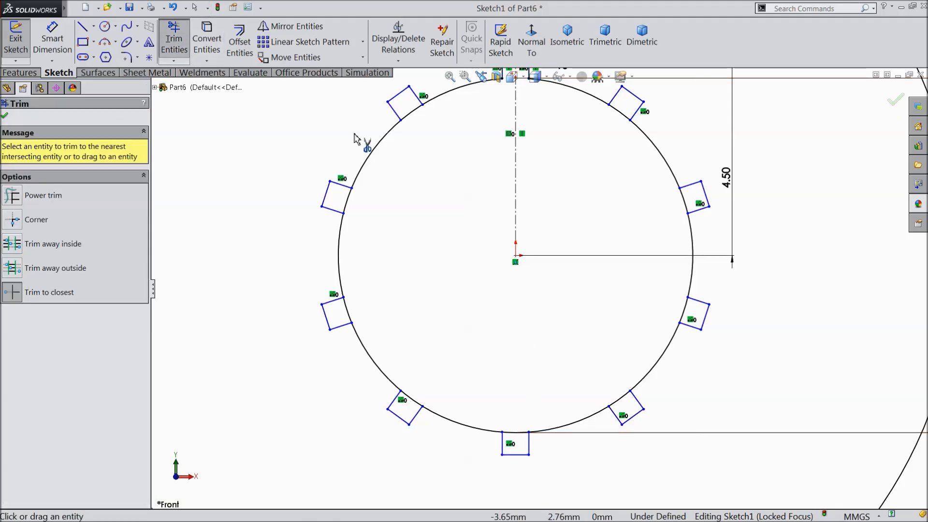
{"action": "left_click", "coordinate": [413, 117]}
{"action": "left_click", "coordinate": [347, 206]}
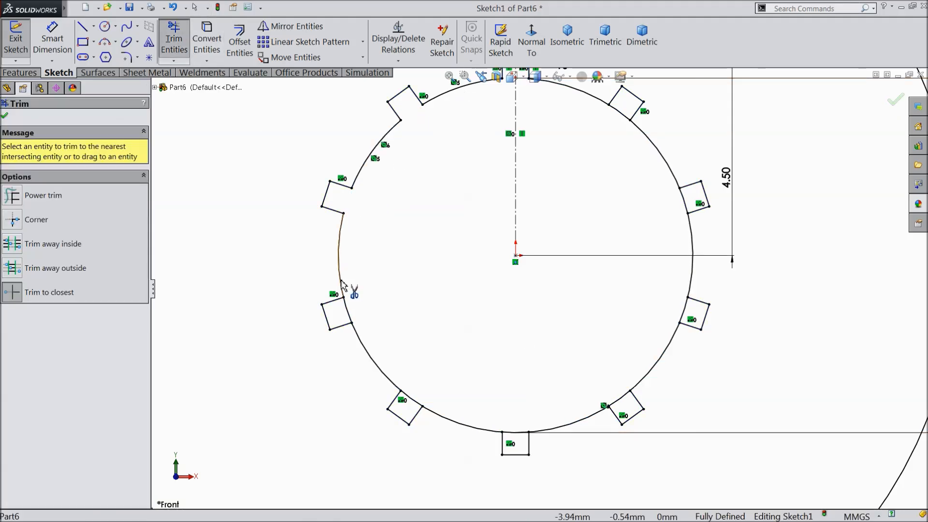
{"action": "left_click", "coordinate": [347, 313]}
{"action": "left_click", "coordinate": [412, 401]}
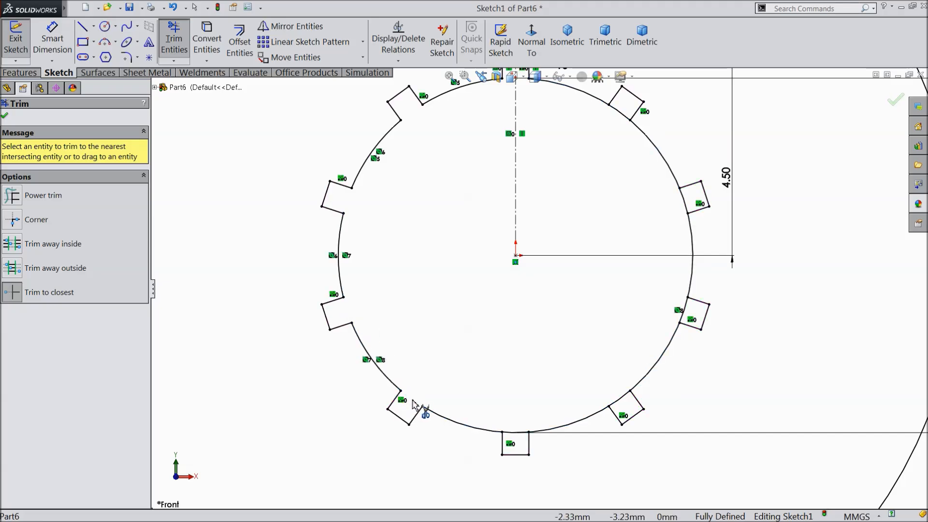
{"action": "left_click", "coordinate": [519, 434]}
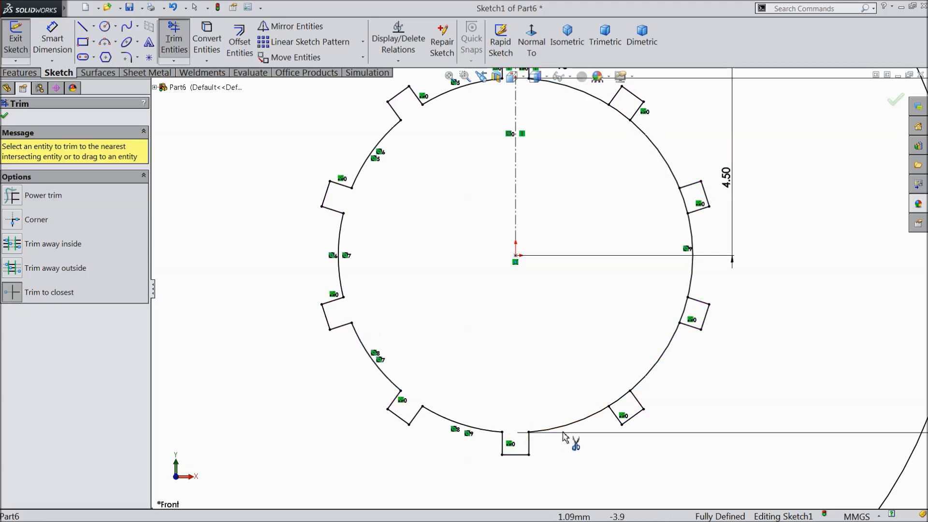
{"action": "left_click", "coordinate": [619, 404]}
{"action": "left_click", "coordinate": [684, 312]}
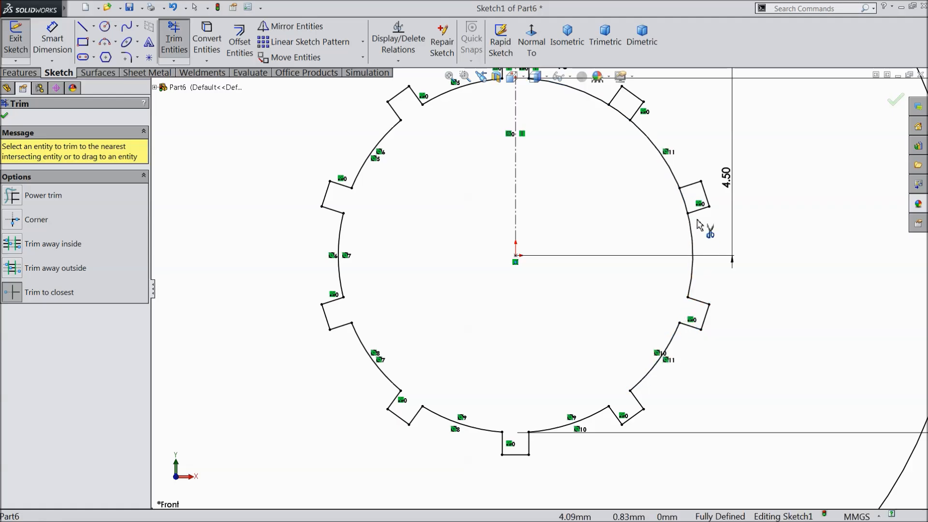
{"action": "left_click", "coordinate": [684, 202]}
{"action": "left_click", "coordinate": [620, 111]}
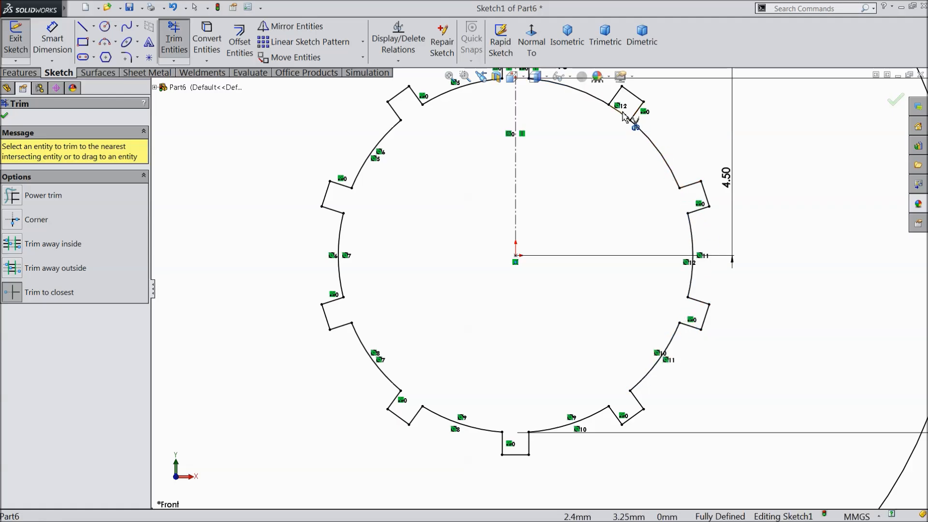
{"action": "key", "text": "z"}
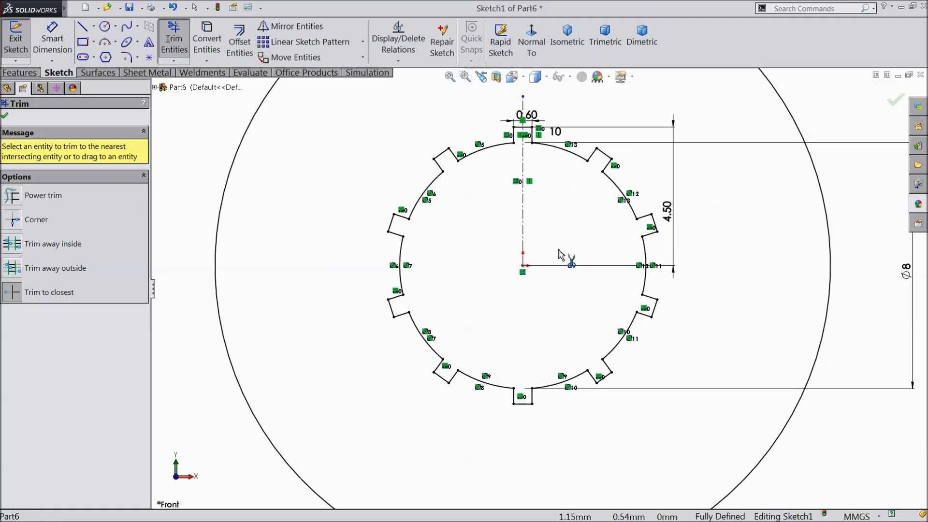
{"action": "left_click", "coordinate": [5, 115]}
Extrude the ring profile with the splined bore as a 10 mm blind boss
{"action": "key", "text": "z"}
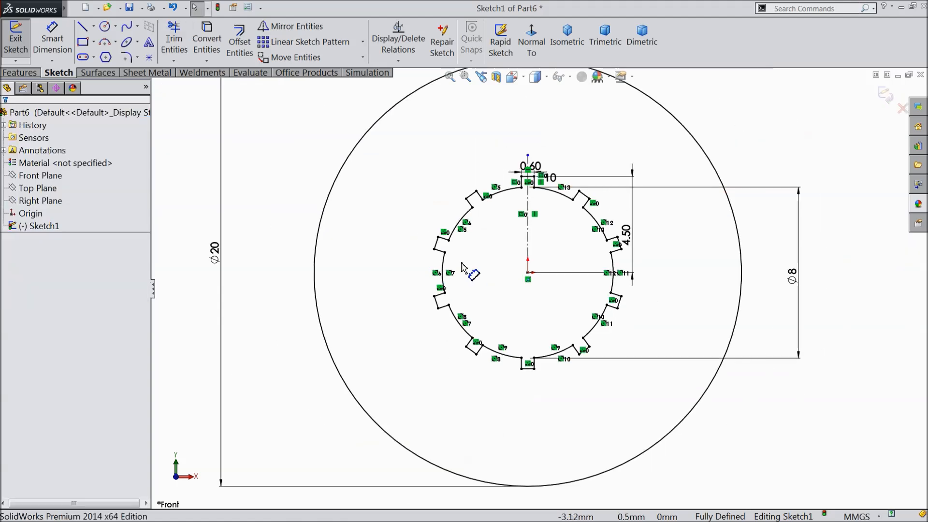
{"action": "key", "text": "z"}
{"action": "left_click", "coordinate": [19, 72]}
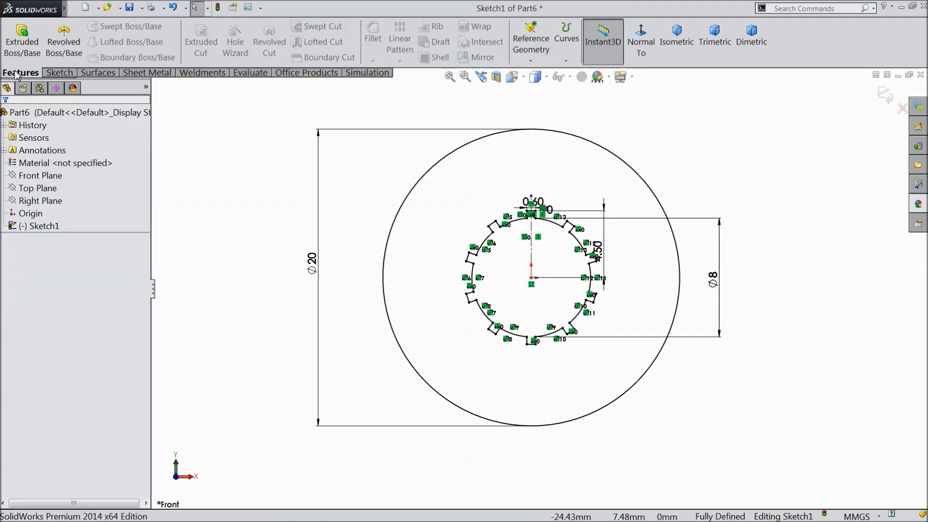
{"action": "left_click", "coordinate": [25, 44]}
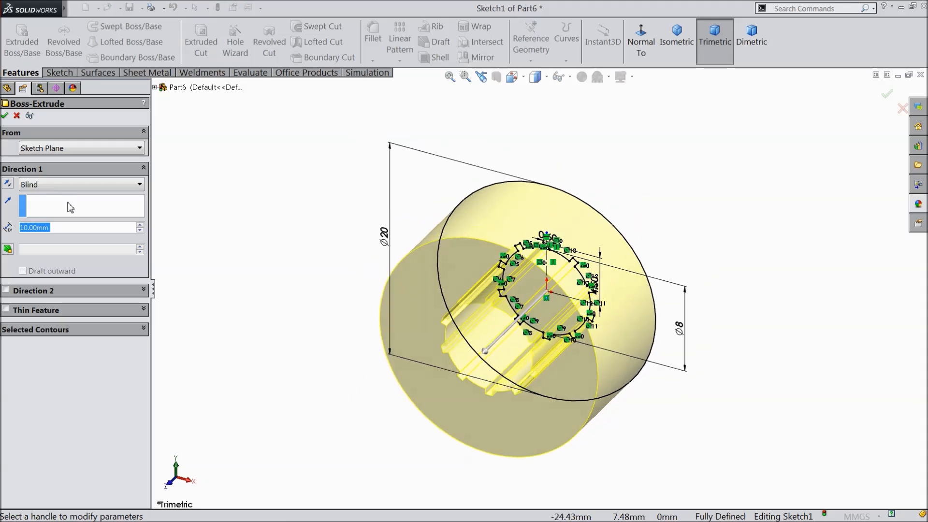
{"action": "left_click", "coordinate": [5, 116]}
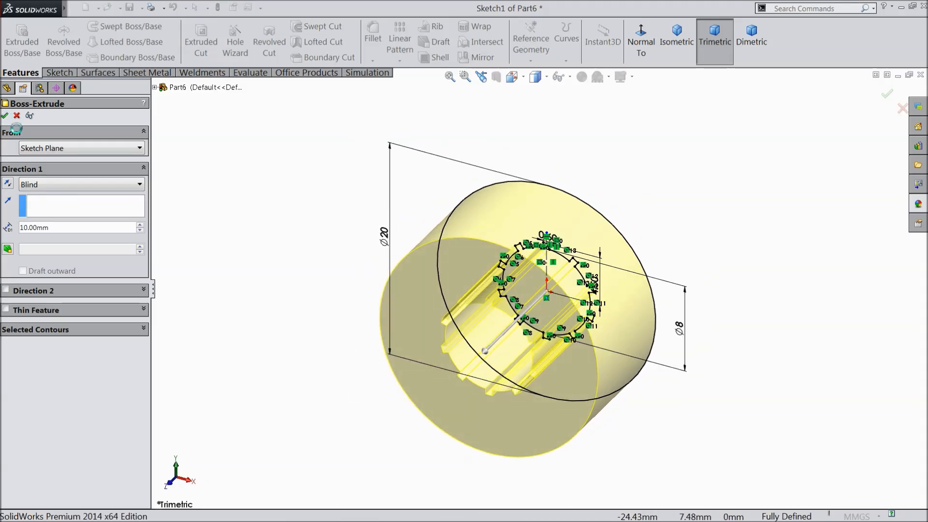
Start a sketch on the extruded ring's front face and draw a vertical centerline from the origin to the outer edge
{"action": "scroll", "coordinate": [491, 358], "scroll_direction": "down", "scroll_amount": 3}
{"action": "mouse_move", "coordinate": [534, 321]}
{"action": "middle_mouse_down"}
{"action": "mouse_move", "coordinate": [552, 256]}
{"action": "mouse_move", "coordinate": [541, 309]}
{"action": "middle_mouse_up"}
{"action": "left_click", "coordinate": [537, 199]}
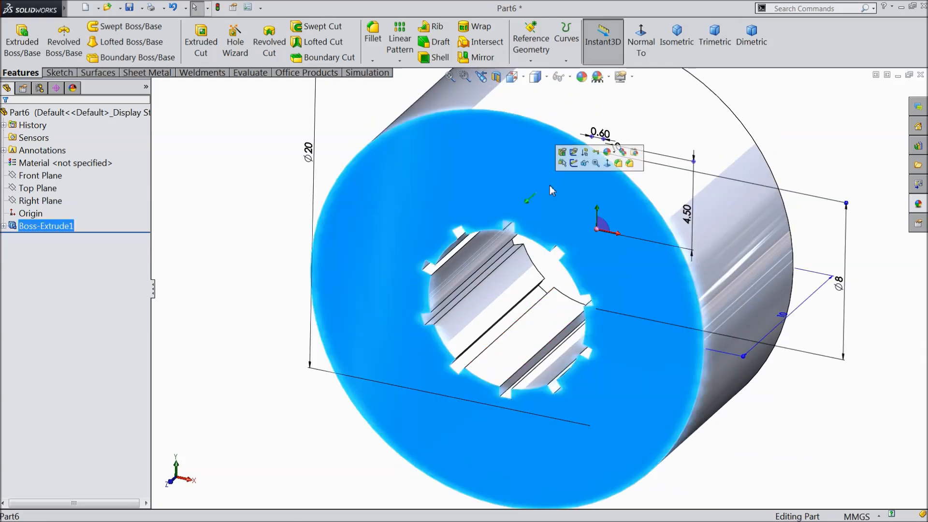
{"action": "left_click", "coordinate": [580, 167]}
{"action": "left_click", "coordinate": [640, 44]}
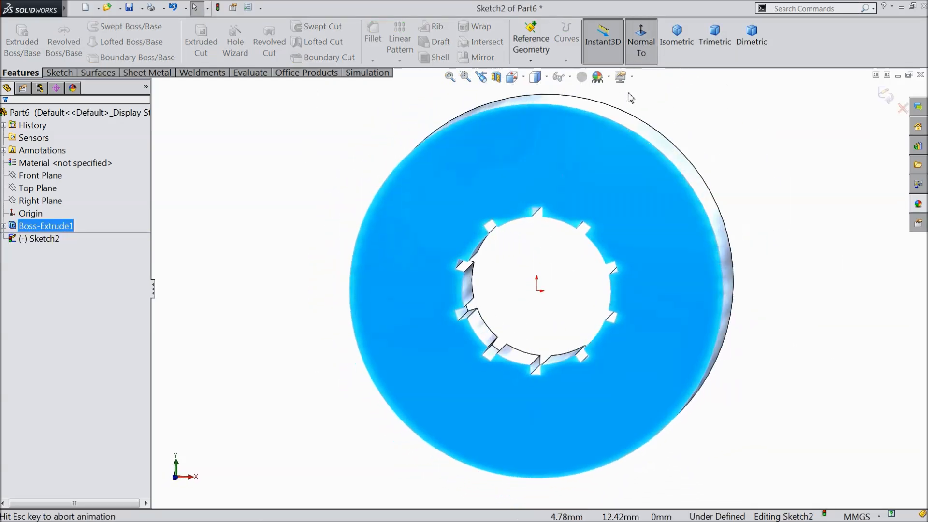
{"action": "left_click", "coordinate": [58, 72]}
{"action": "left_click", "coordinate": [93, 26]}
{"action": "left_click", "coordinate": [107, 57]}
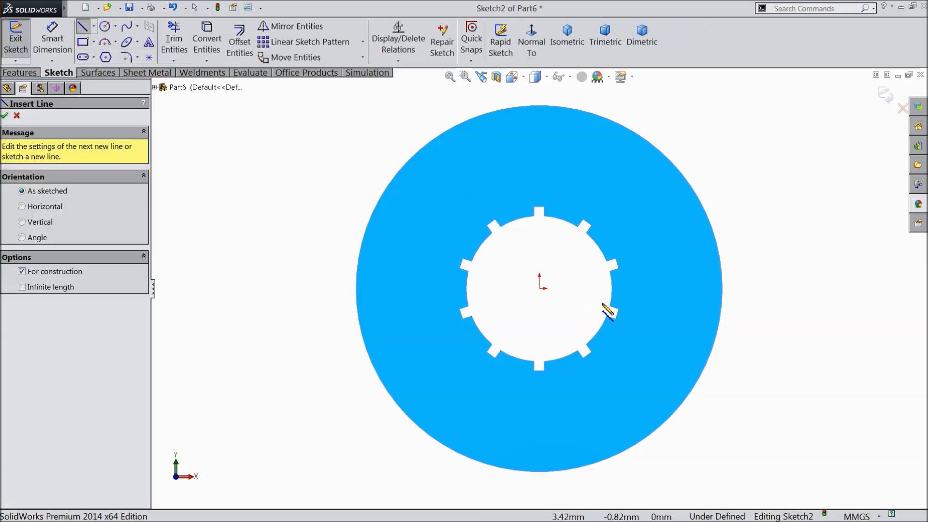
{"action": "left_click", "coordinate": [539, 289]}
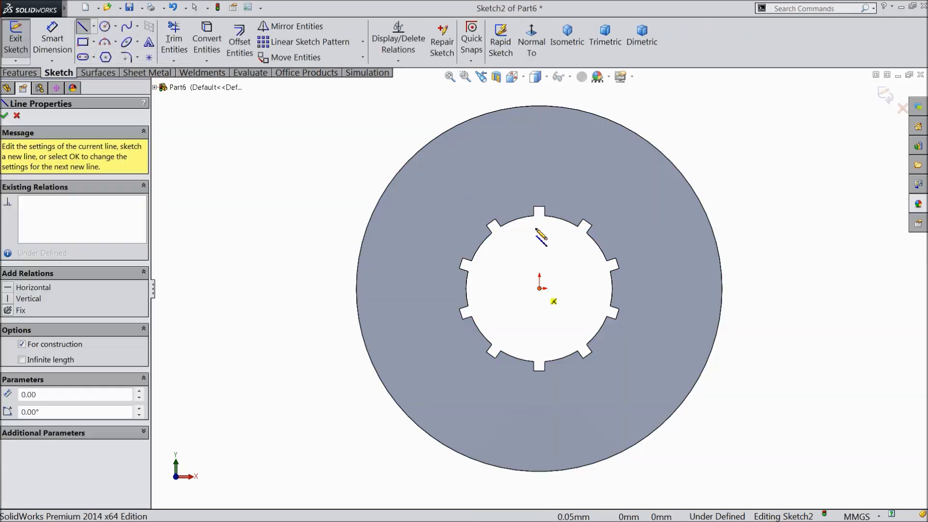
{"action": "left_click", "coordinate": [540, 106]}
{"action": "right_click", "coordinate": [548, 92]}
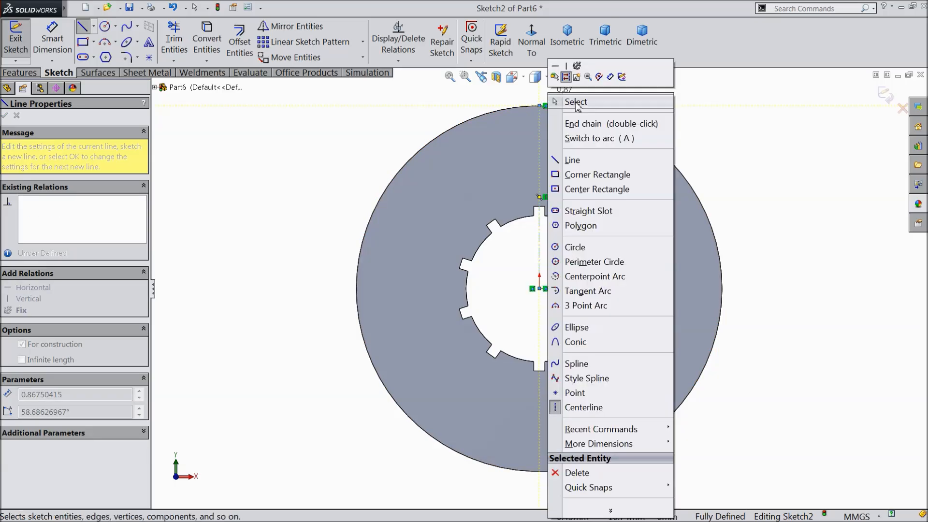
{"action": "left_click", "coordinate": [576, 102]}
Convert the ring's outer circular edge into a sketch entity
{"action": "scroll", "coordinate": [555, 129], "scroll_direction": "down", "scroll_amount": 4}
{"action": "left_click", "coordinate": [489, 127]}
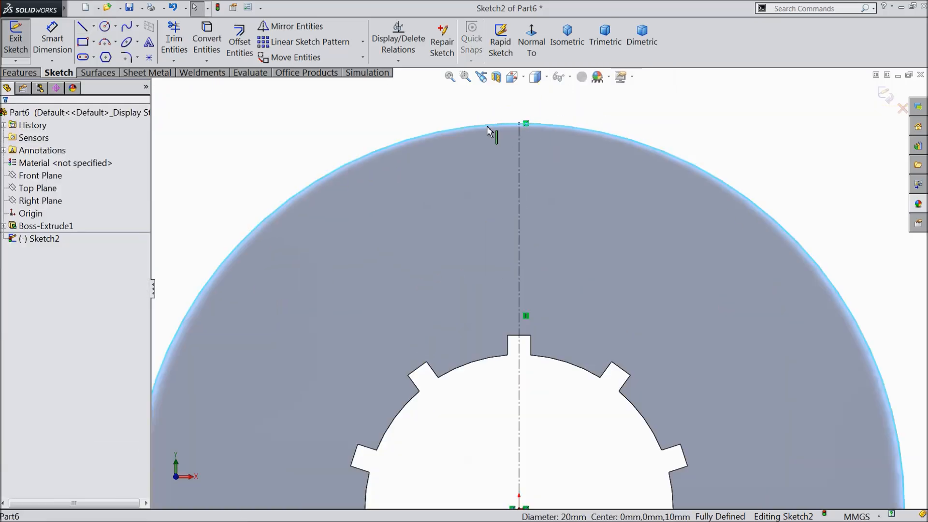
{"action": "left_click", "coordinate": [211, 64]}
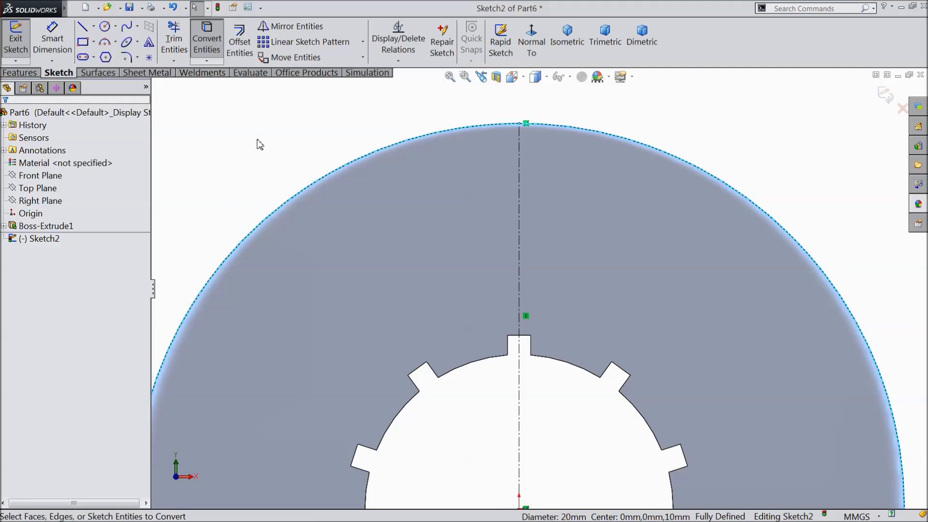
Draw a horizontal line across the centerline below the outer circle and a slanted line about 1.75 mm long from its right end to the circle
{"action": "left_click", "coordinate": [82, 28]}
{"action": "left_click", "coordinate": [480, 192]}
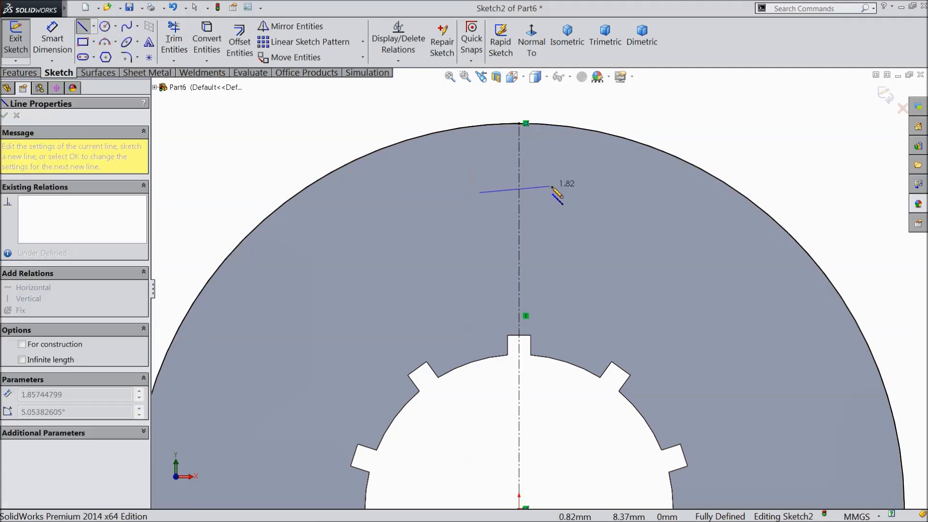
{"action": "left_click", "coordinate": [555, 193]}
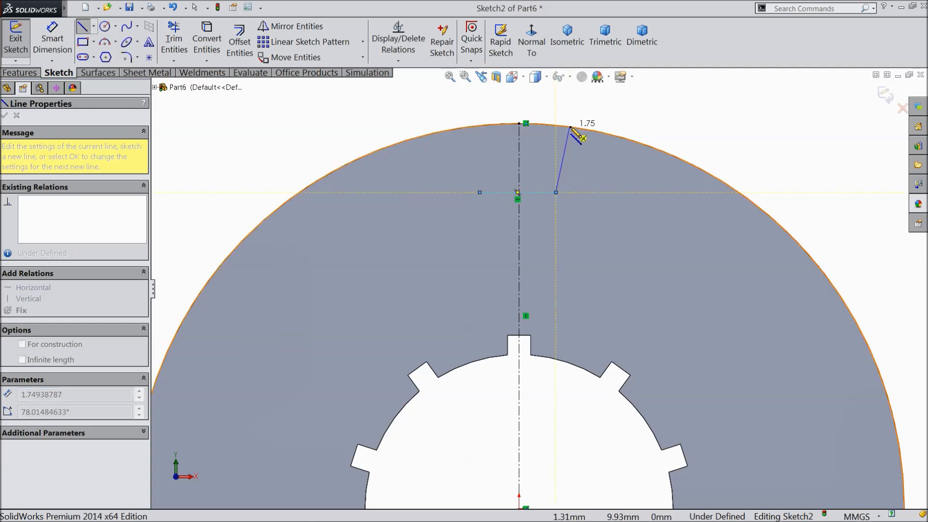
{"action": "right_click", "coordinate": [570, 126]}
{"action": "left_click", "coordinate": [619, 99]}
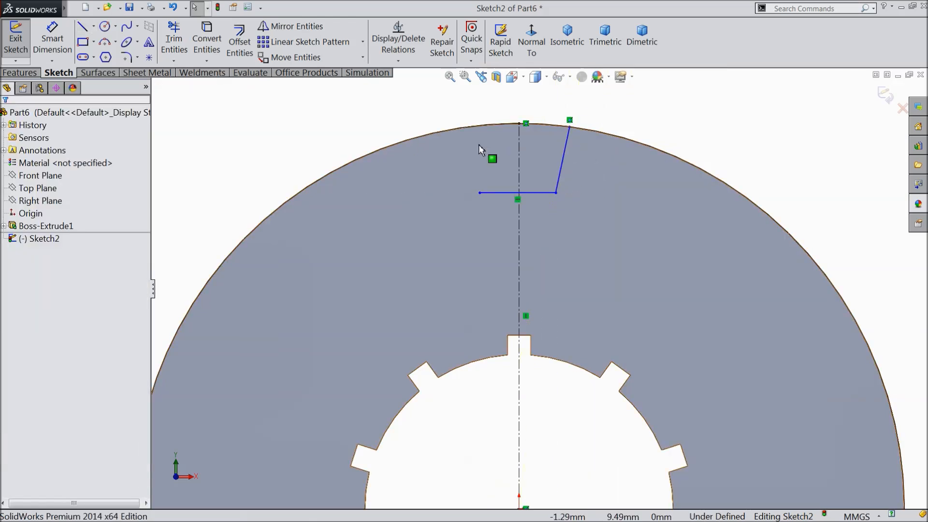
Draw a slanted line about 1.77 mm long from the horizontal line's left end up to the outer circle
{"action": "scroll", "coordinate": [556, 193], "scroll_direction": "down", "scroll_amount": 3}
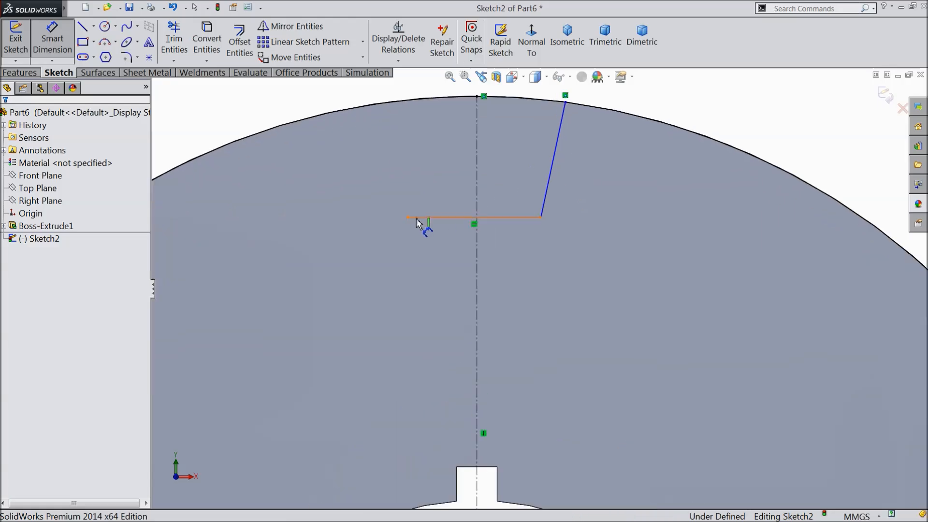
{"action": "left_click", "coordinate": [83, 27]}
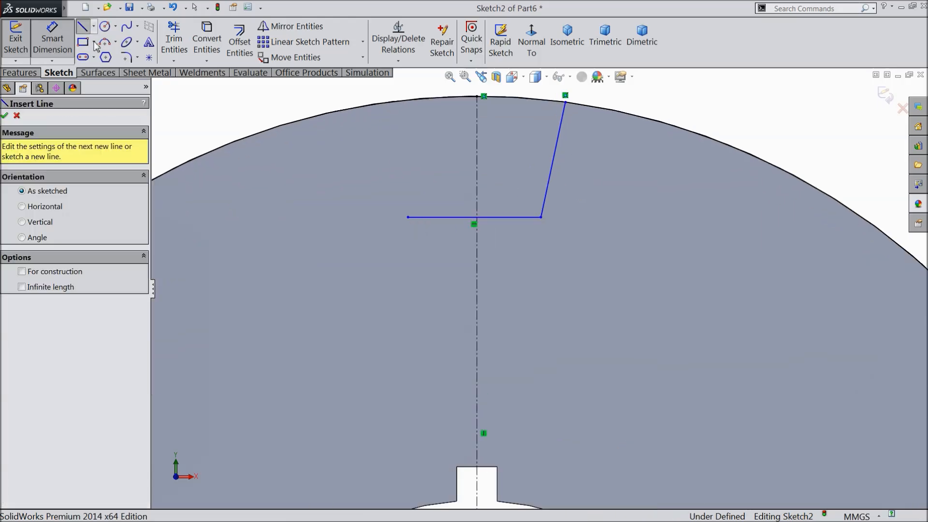
{"action": "left_click", "coordinate": [407, 217]}
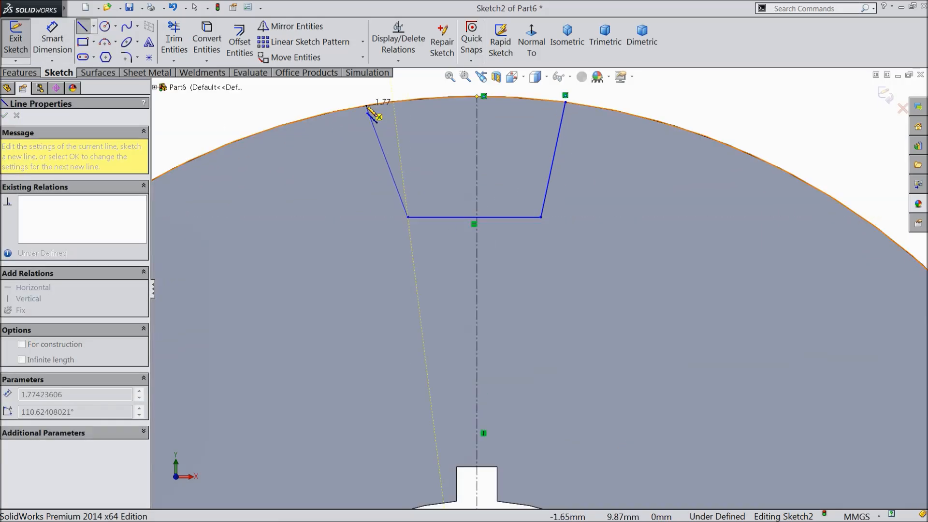
{"action": "left_click", "coordinate": [363, 101]}
{"action": "right_click", "coordinate": [363, 102]}
{"action": "left_click", "coordinate": [389, 129]}
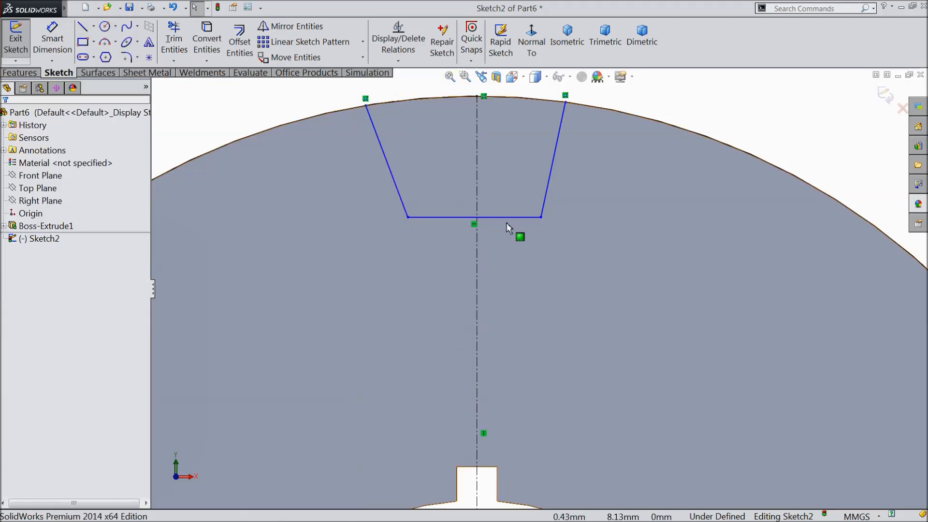
Dimension the tooth gap's horizontal bottom line to 1.5 mm
{"action": "left_click", "coordinate": [52, 39]}
{"action": "left_click", "coordinate": [470, 218]}
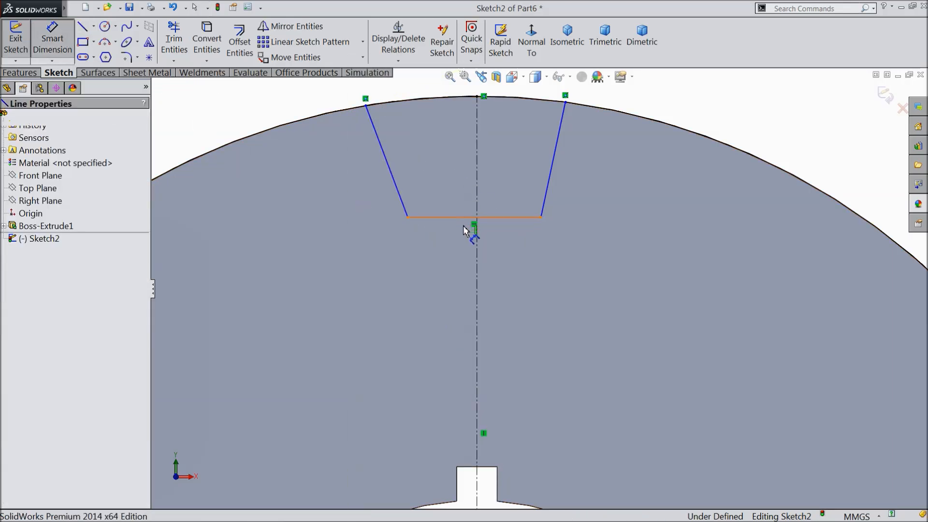
{"action": "left_click", "coordinate": [463, 266]}
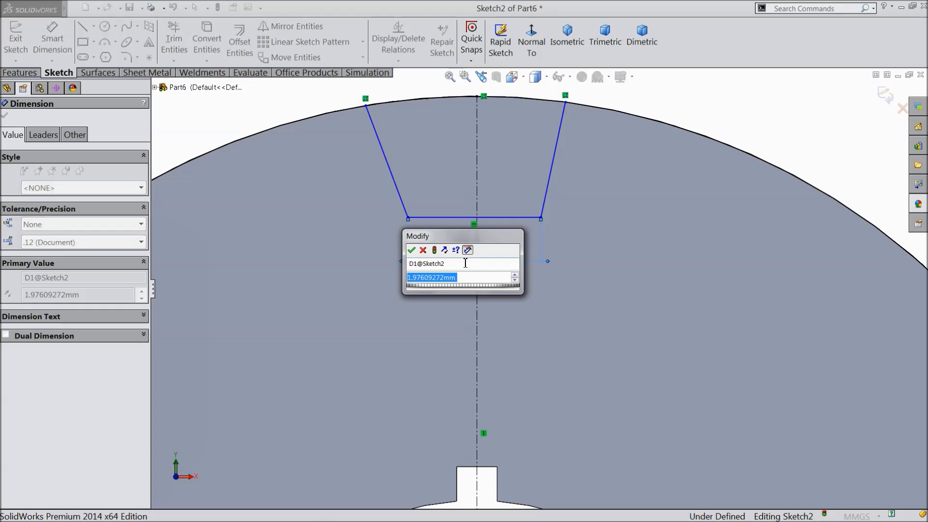
{"action": "type", "text": "1.5"}
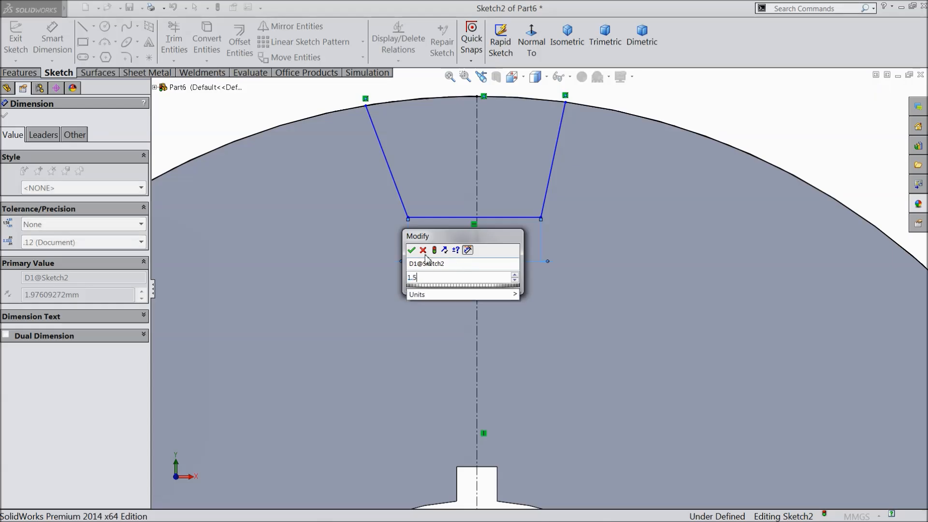
{"action": "left_click", "coordinate": [412, 250]}
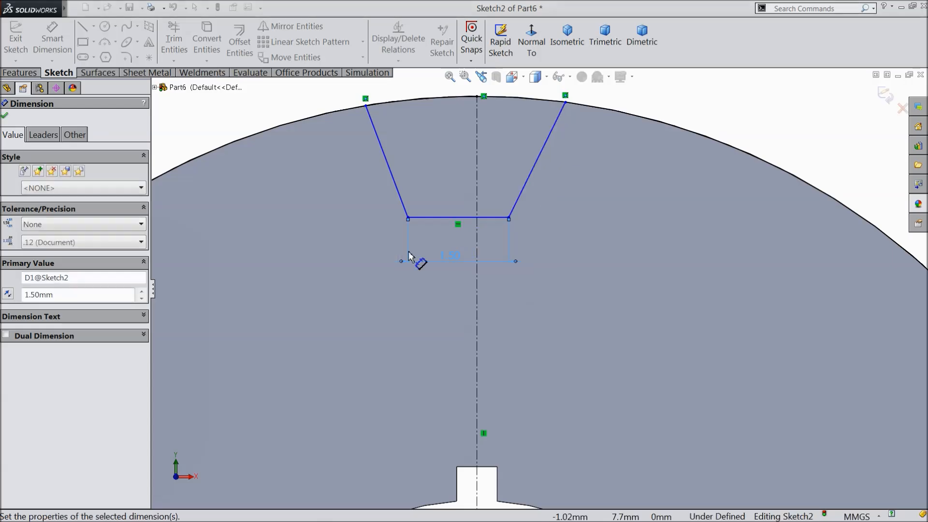
{"action": "left_click", "coordinate": [5, 118]}
Make the two endpoints of the horizontal bottom line symmetric about the vertical centerline
{"action": "scroll", "coordinate": [507, 278], "scroll_direction": "down", "scroll_amount": 2}
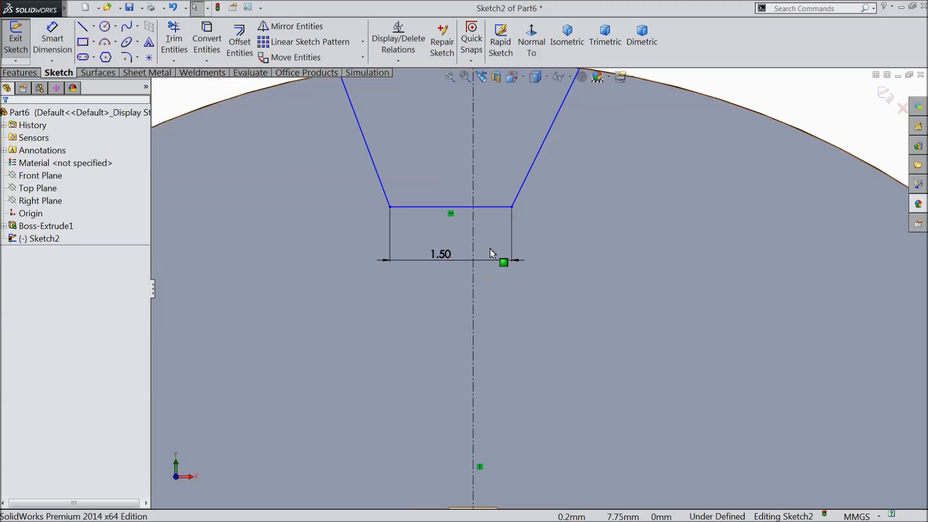
{"action": "left_click", "coordinate": [512, 207]}
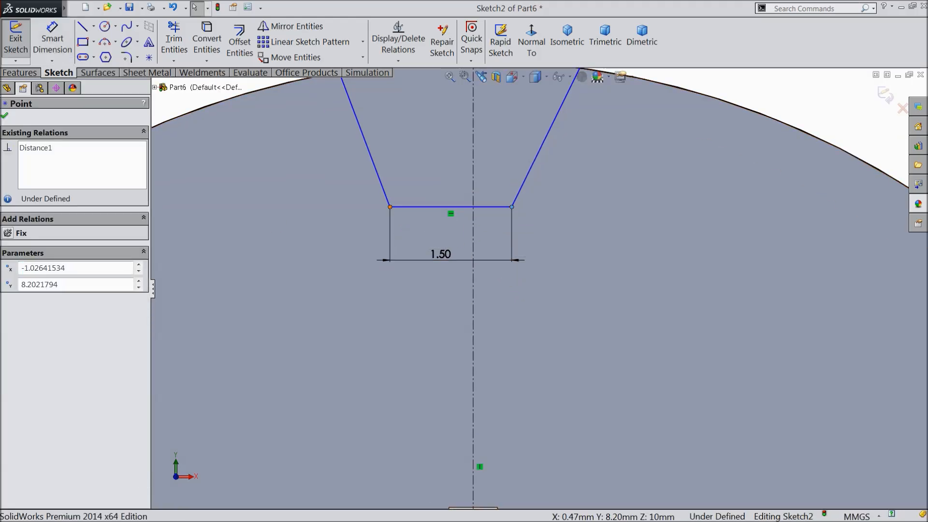
{"action": "left_click", "coordinate": [390, 207], "text": "ctrl"}
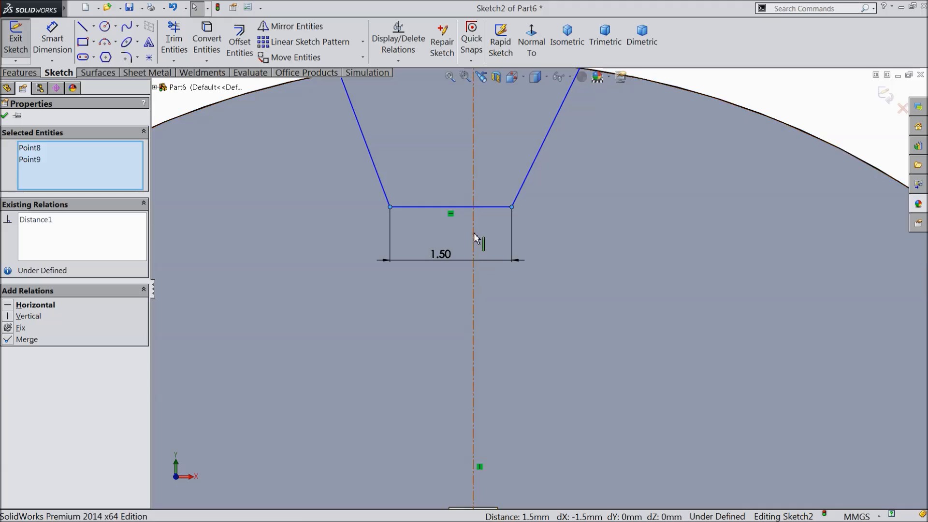
{"action": "left_click", "coordinate": [473, 234], "text": "ctrl"}
{"action": "left_click", "coordinate": [501, 192]}
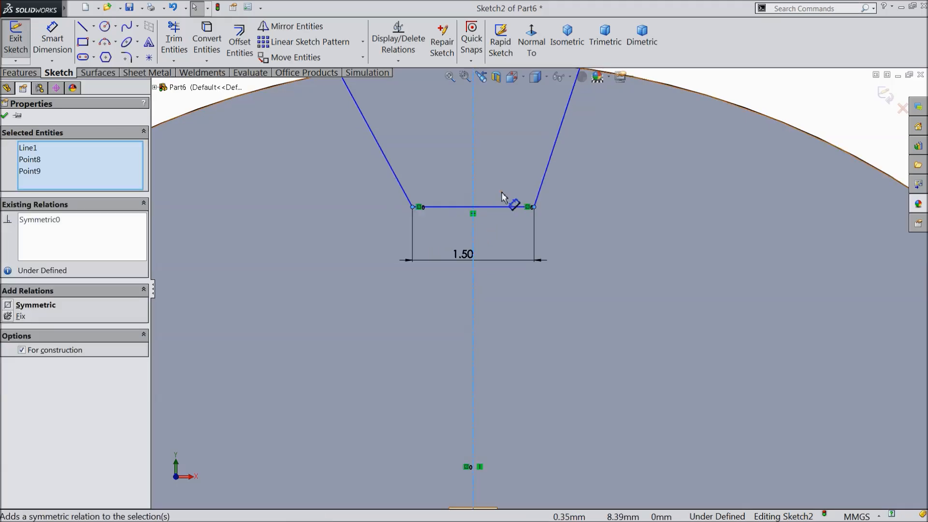
{"action": "left_click", "coordinate": [4, 118]}
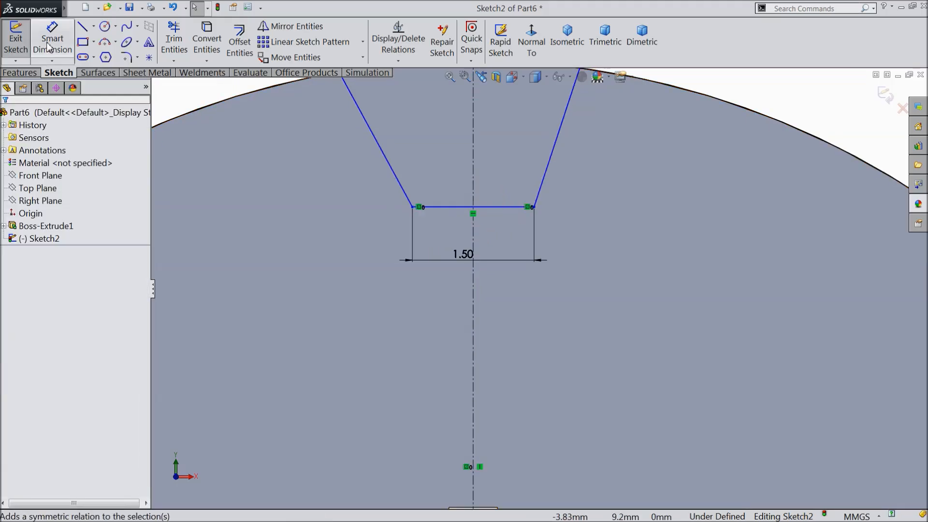
Dimension the angle between the left slanted line and the centerline to 20 degrees
{"action": "left_click", "coordinate": [50, 44]}
{"action": "scroll", "coordinate": [467, 172], "scroll_direction": "up", "scroll_amount": 2}
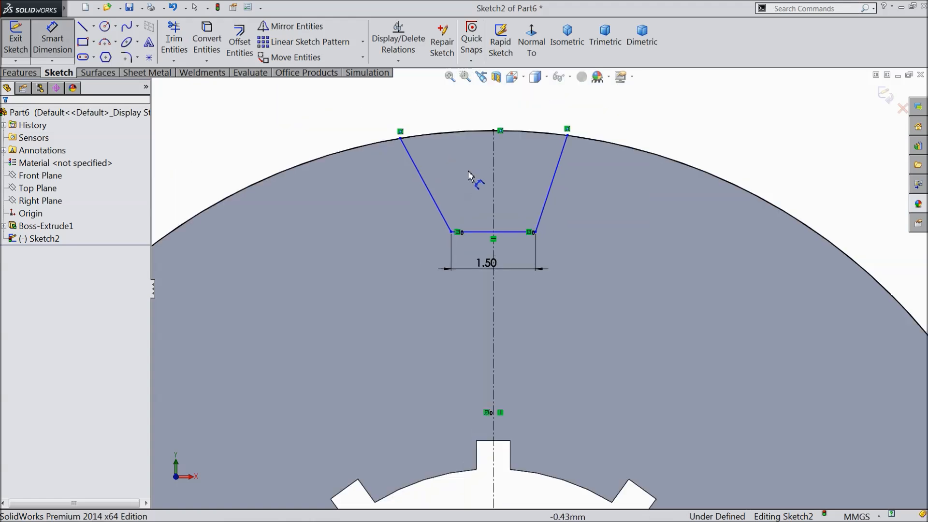
{"action": "left_click", "coordinate": [493, 179]}
{"action": "left_click", "coordinate": [422, 183]}
{"action": "left_click", "coordinate": [437, 118]}
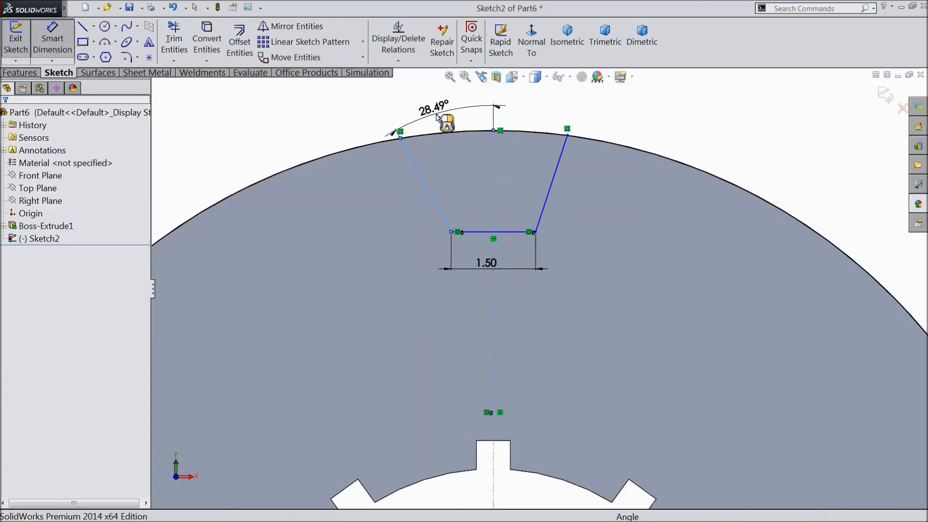
{"action": "type", "text": "20"}
{"action": "left_click", "coordinate": [385, 102]}
Dimension the angle between the right slanted line and the centerline to 20 degrees and move the left angle dimension outside the circle
{"action": "scroll", "coordinate": [532, 167], "scroll_direction": "down", "scroll_amount": 3}
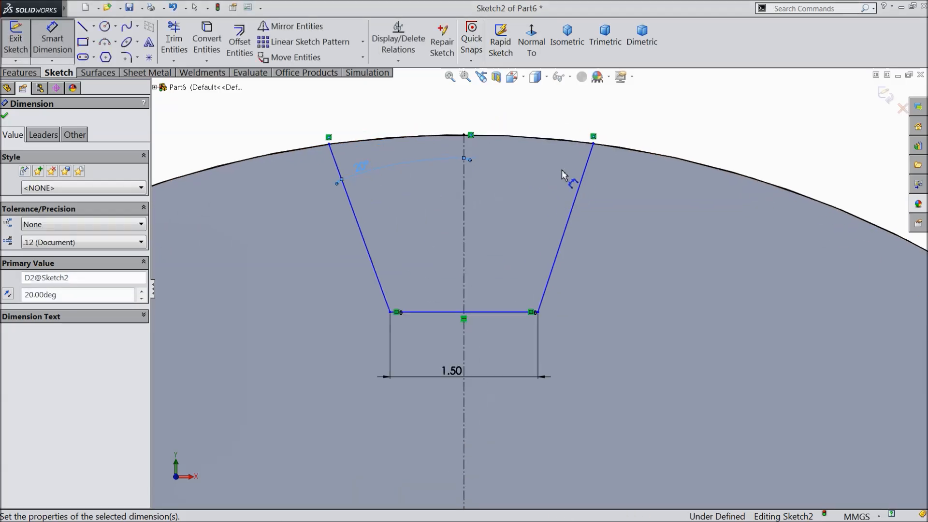
{"action": "left_click", "coordinate": [578, 198]}
{"action": "left_click", "coordinate": [465, 199]}
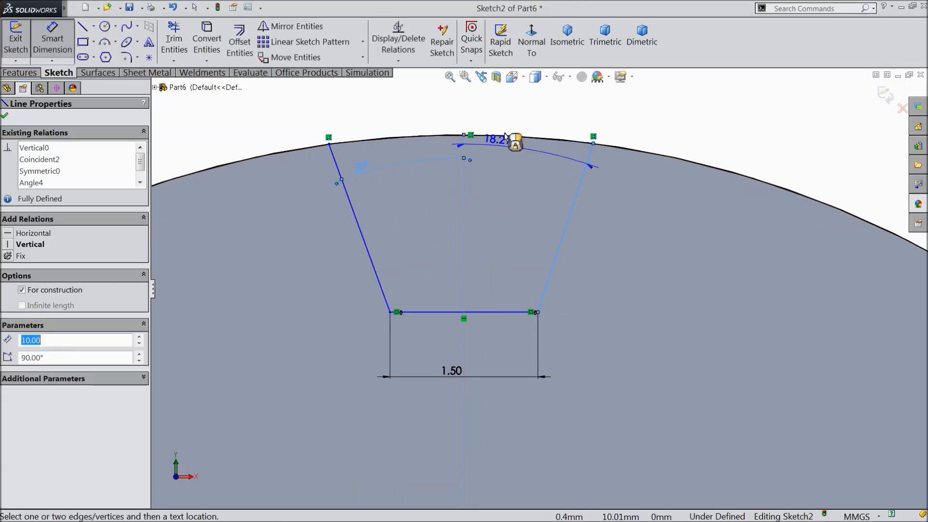
{"action": "left_click", "coordinate": [517, 113]}
{"action": "type", "text": "20"}
{"action": "key", "text": "Return"}
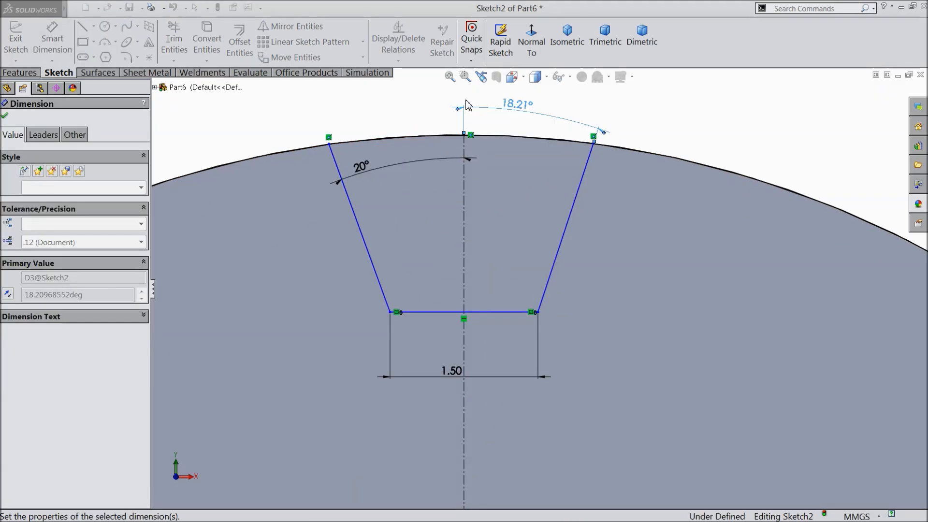
{"action": "left_click_drag", "start_coordinate": [360, 167], "coordinate": [386, 105]}
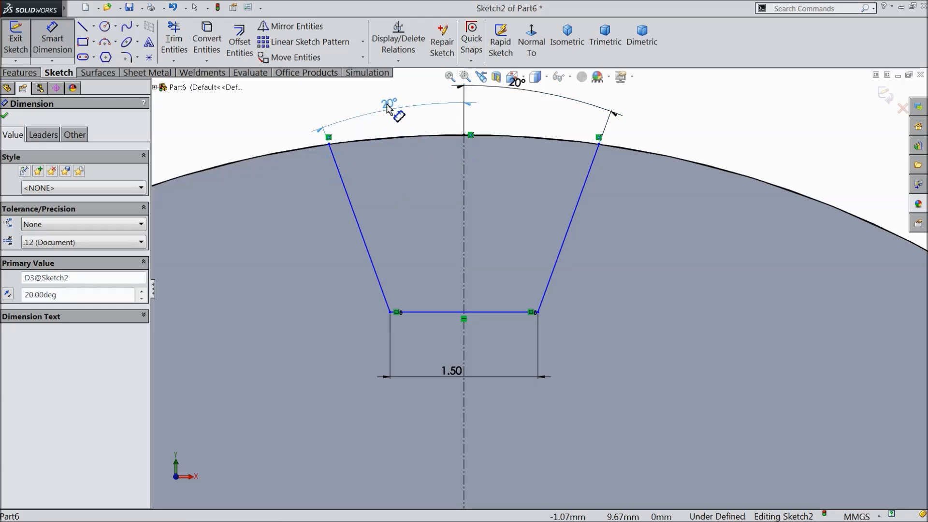
Dimension the distance from the origin to the tooth gap's bottom line as 8.5 mm
{"action": "scroll", "coordinate": [448, 196], "scroll_direction": "up", "scroll_amount": 6}
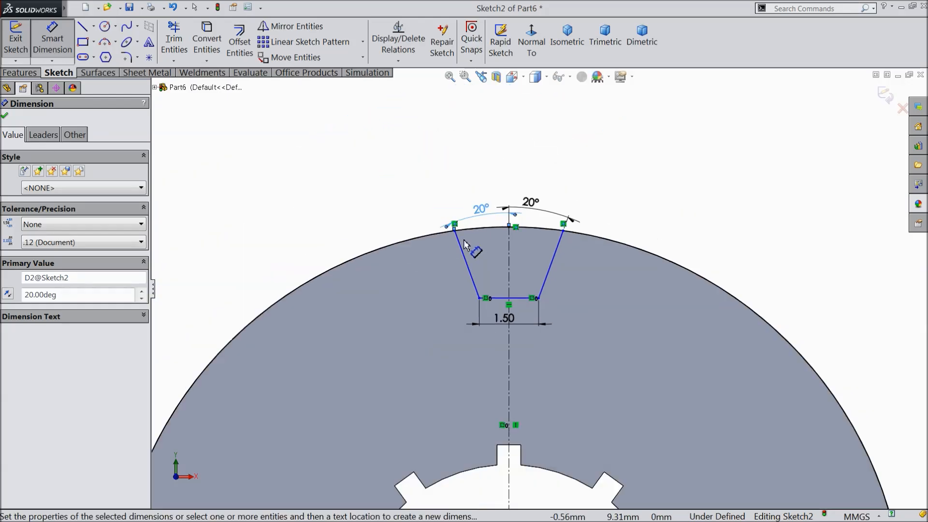
{"action": "scroll", "coordinate": [543, 415], "scroll_direction": "down", "scroll_amount": 4}
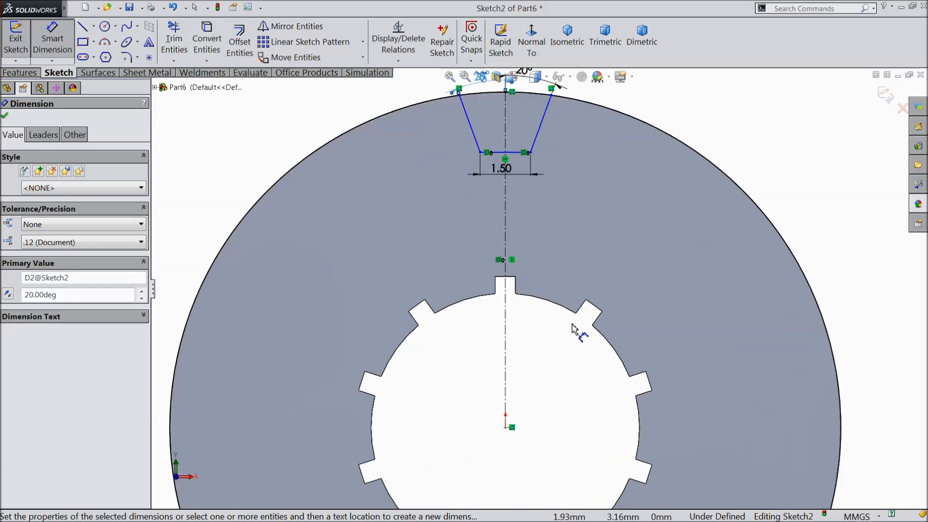
{"action": "left_click", "coordinate": [506, 430]}
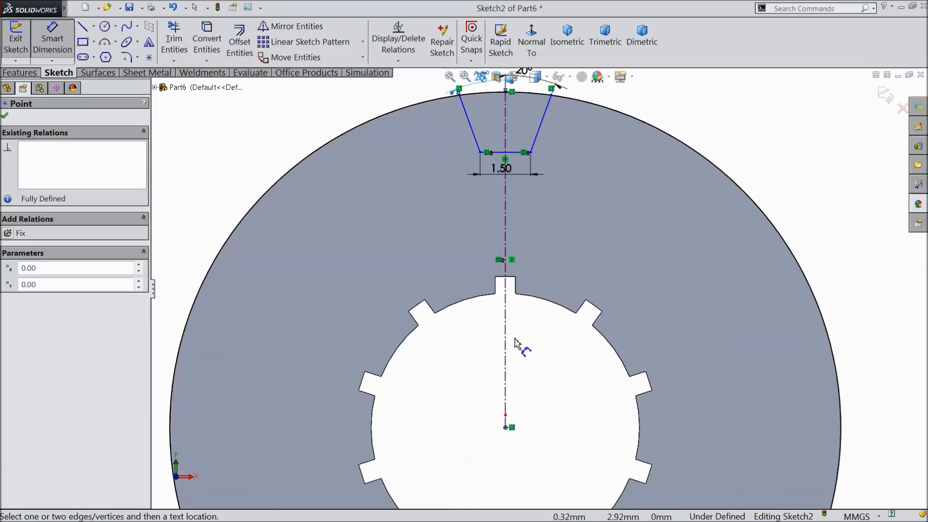
{"action": "left_click", "coordinate": [511, 154]}
{"action": "left_click", "coordinate": [872, 306]}
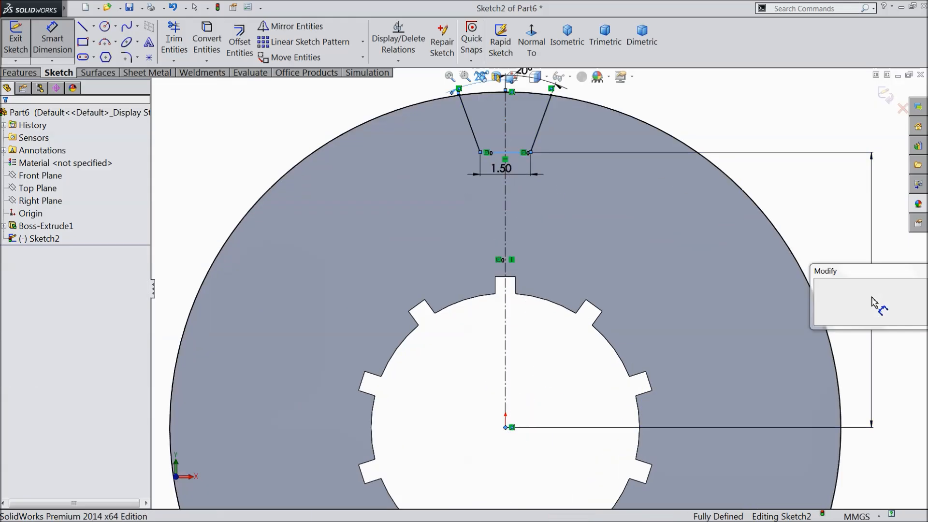
{"action": "type", "text": "8.5"}
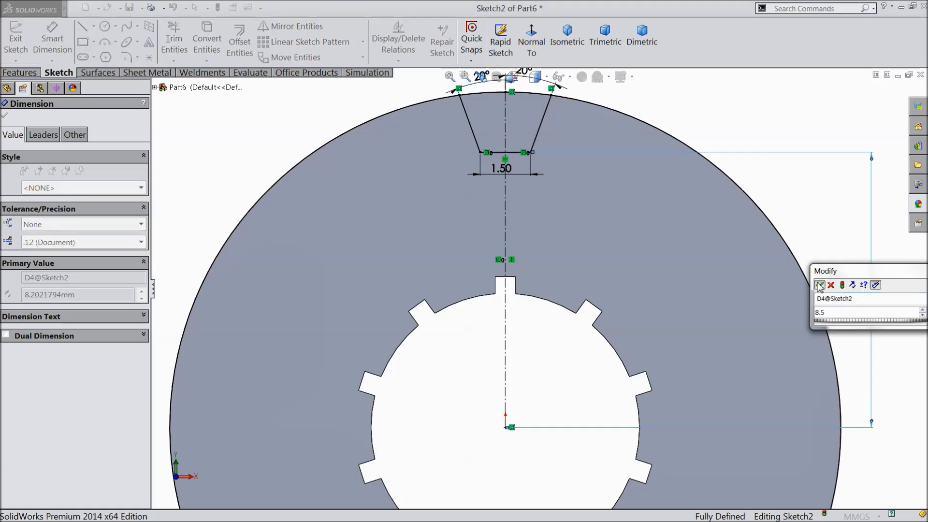
{"action": "key", "text": "Return"}
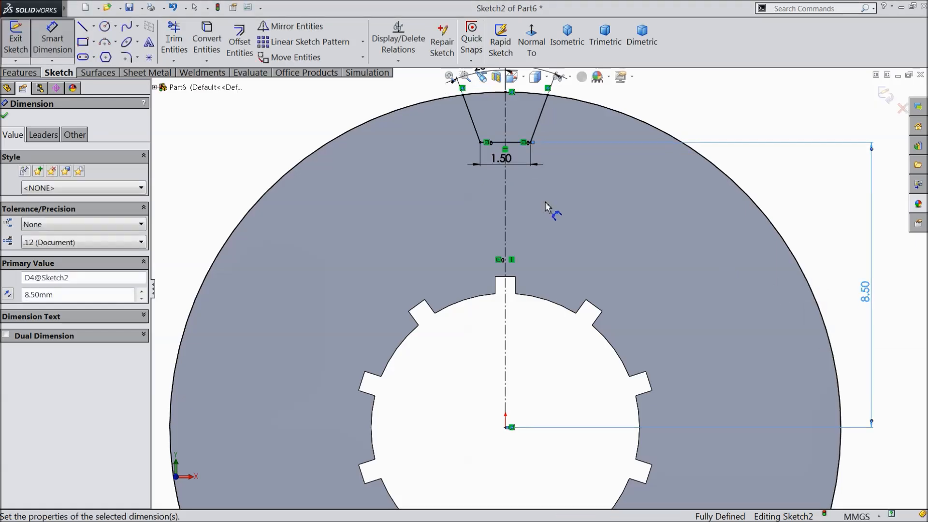
{"action": "left_click", "coordinate": [6, 118]}
Cut both halves of the tooth-gap profile out of the ring with an extruded cut set to Through All
{"action": "left_click", "coordinate": [20, 73]}
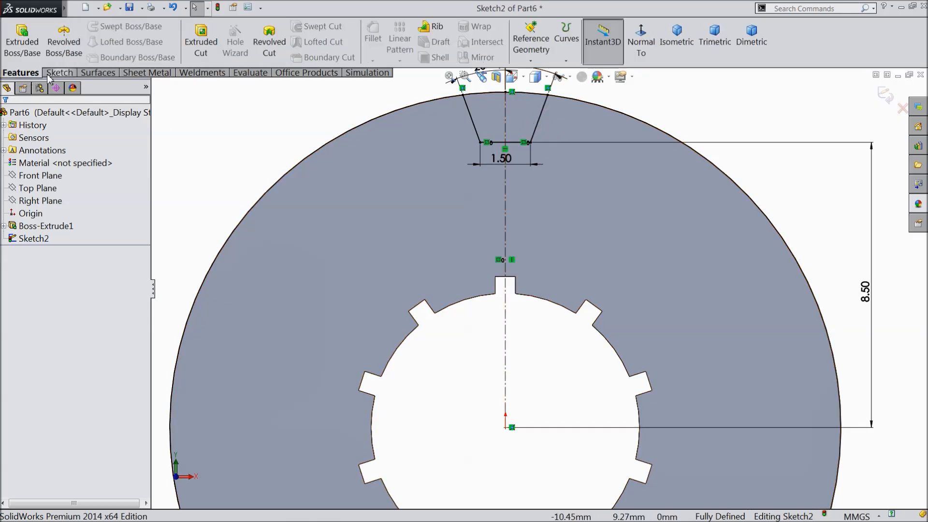
{"action": "left_click", "coordinate": [201, 43]}
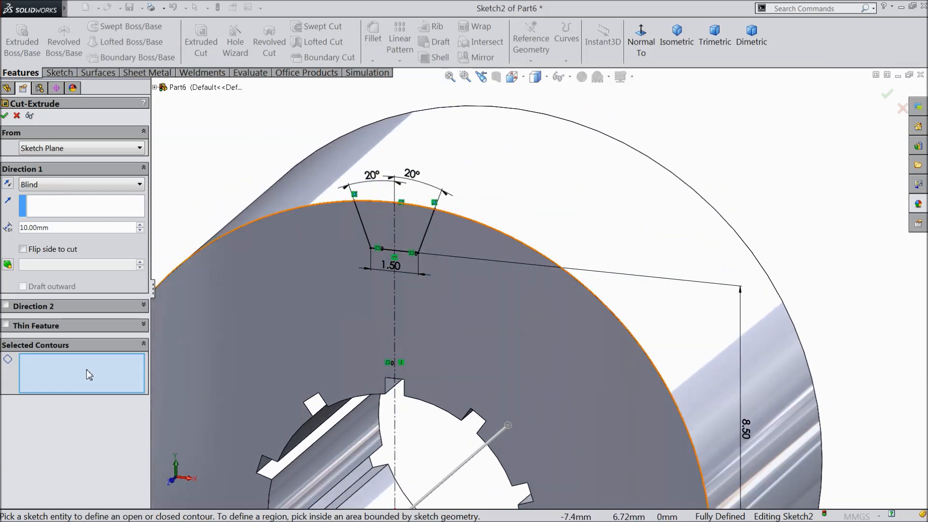
{"action": "left_click", "coordinate": [375, 232]}
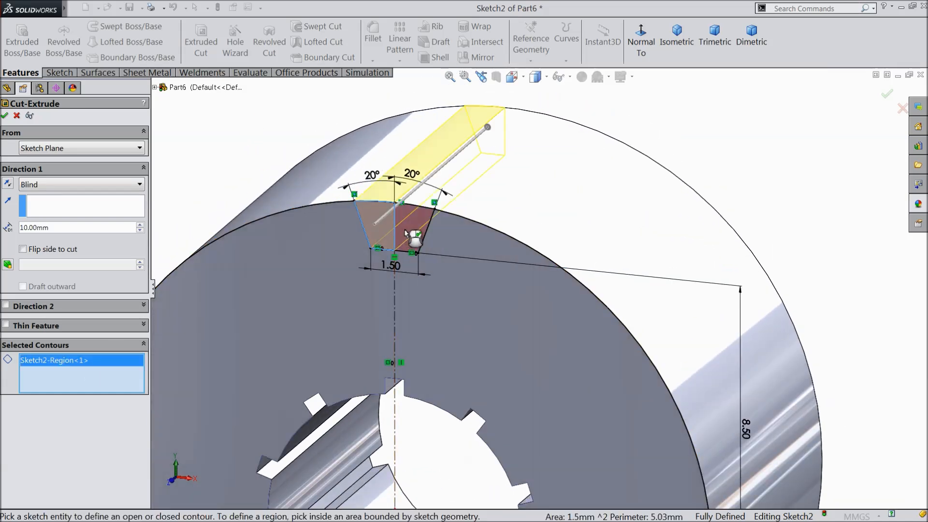
{"action": "left_click", "coordinate": [405, 232]}
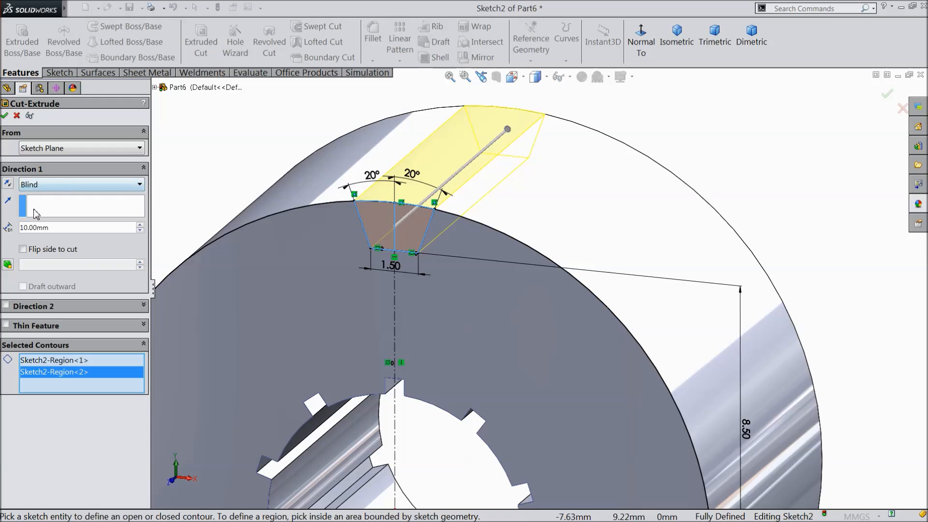
{"action": "left_click", "coordinate": [37, 189]}
{"action": "left_click", "coordinate": [36, 208]}
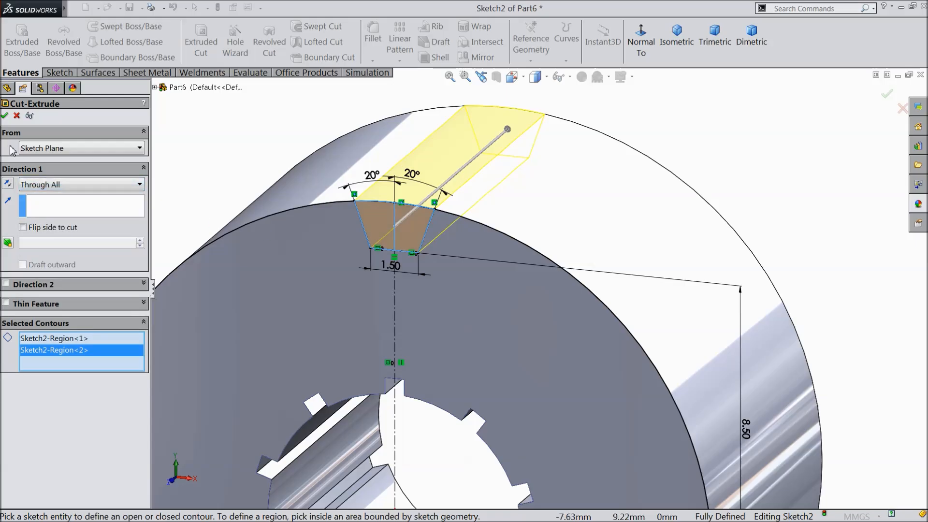
{"action": "left_click", "coordinate": [5, 116]}
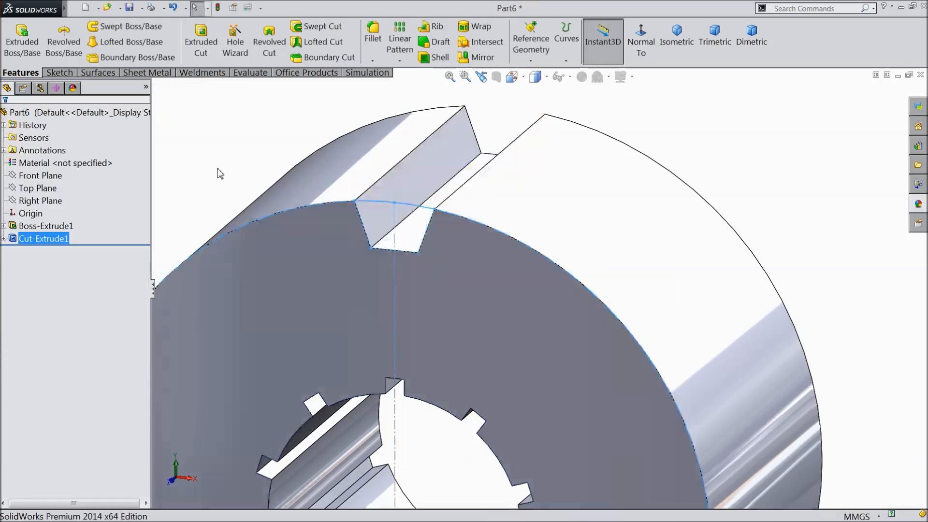
Circularly pattern the tooth-gap cut around the bore's edge with 14 equally spaced instances over 360 degrees
{"action": "mouse_move", "coordinate": [224, 162]}
{"action": "middle_mouse_down"}
{"action": "mouse_move", "coordinate": [249, 154]}
{"action": "mouse_move", "coordinate": [227, 158]}
{"action": "middle_mouse_up"}
{"action": "scroll", "coordinate": [278, 196], "scroll_direction": "up", "scroll_amount": 7}
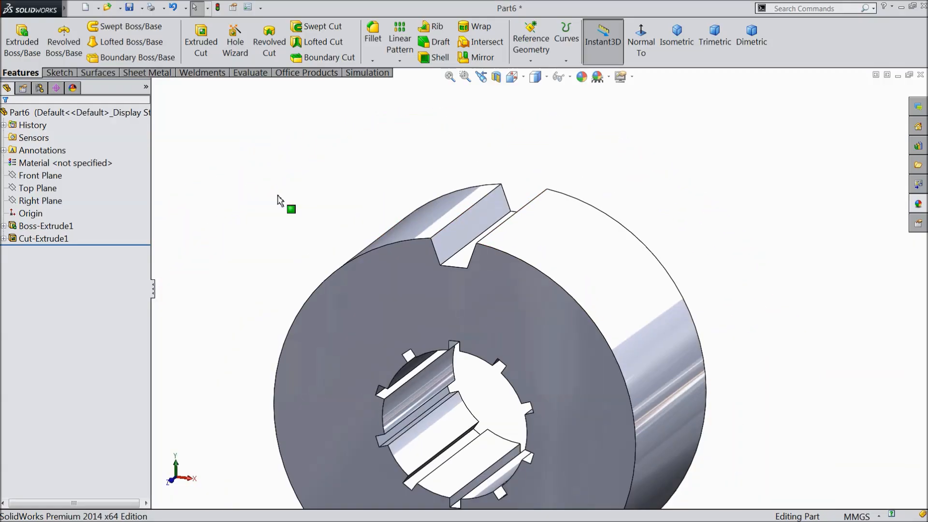
{"action": "scroll", "coordinate": [524, 378], "scroll_direction": "down", "scroll_amount": 3}
{"action": "middle_click_drag", "start_coordinate": [532, 354], "coordinate": [545, 344]}
{"action": "scroll", "coordinate": [545, 345], "scroll_direction": "down", "scroll_amount": 2}
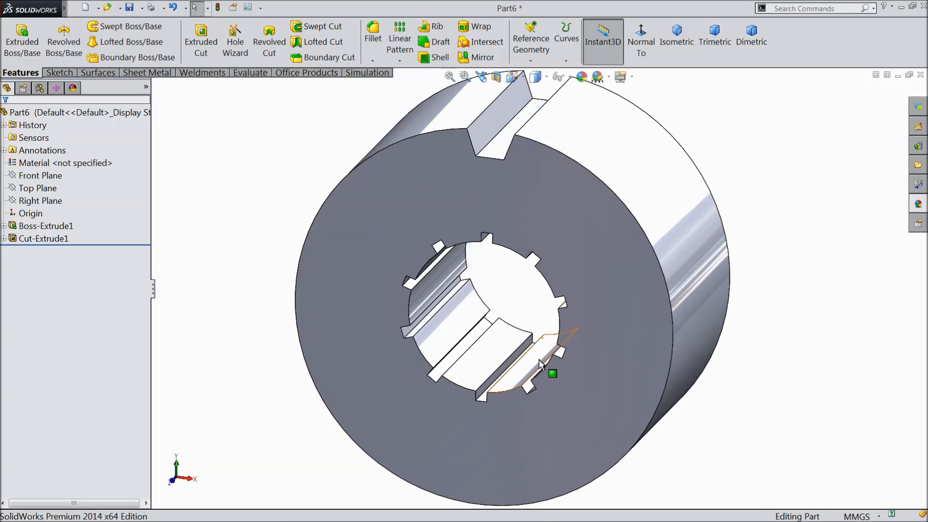
{"action": "left_click", "coordinate": [399, 61]}
{"action": "left_click", "coordinate": [409, 88]}
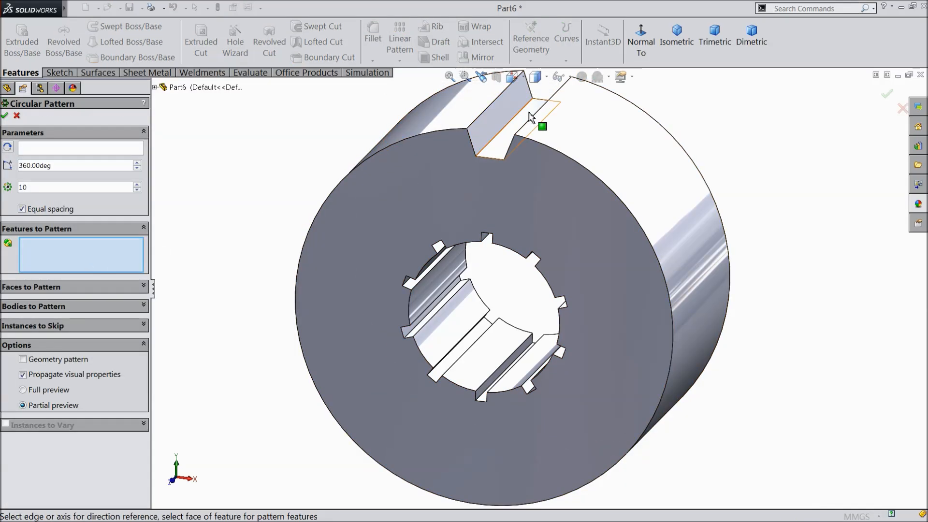
{"action": "left_click", "coordinate": [506, 129]}
{"action": "left_click", "coordinate": [72, 148]}
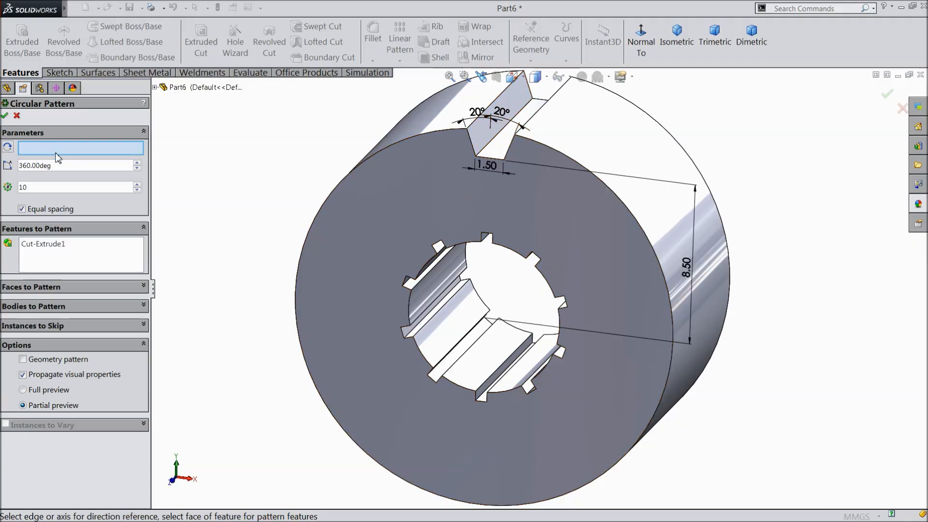
{"action": "left_click", "coordinate": [408, 309]}
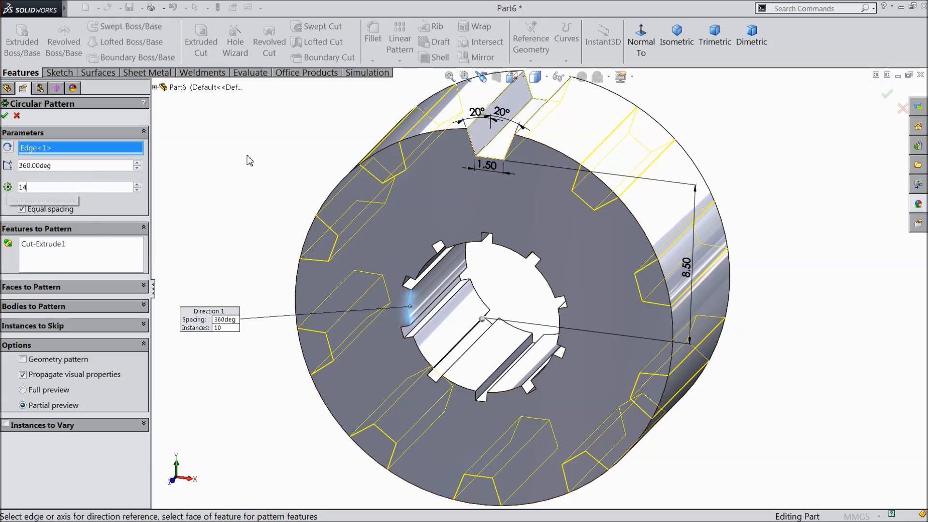
{"action": "left_click", "coordinate": [6, 116]}
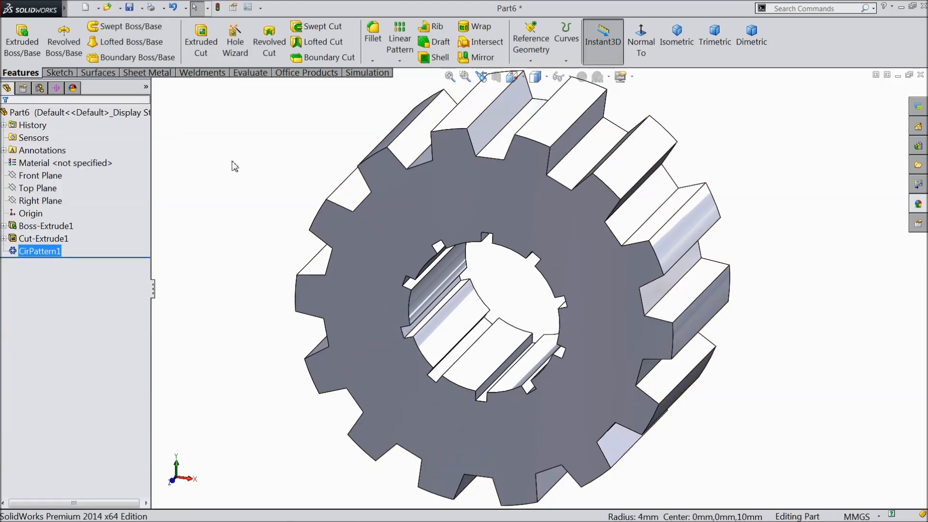
Create a reference plane midway between the gear's front and back faces
{"action": "mouse_move", "coordinate": [236, 162]}
{"action": "middle_mouse_down"}
{"action": "mouse_move", "coordinate": [269, 176]}
{"action": "mouse_move", "coordinate": [230, 157]}
{"action": "middle_mouse_up"}
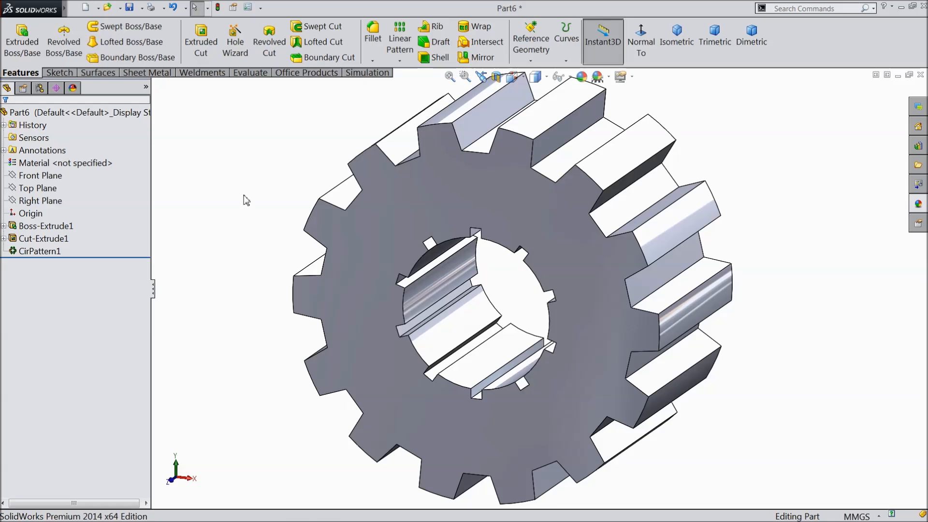
{"action": "middle_click_drag", "start_coordinate": [198, 223], "coordinate": [218, 228]}
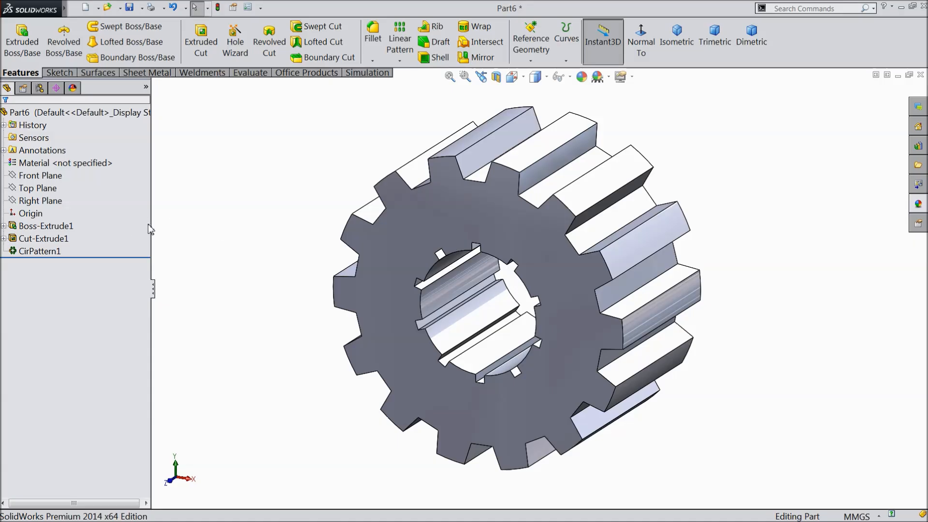
{"action": "left_click", "coordinate": [531, 46]}
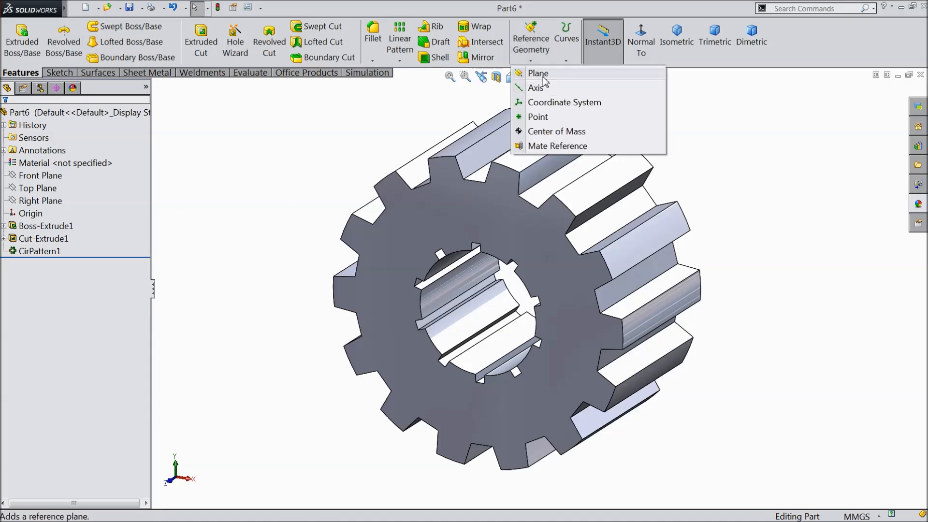
{"action": "left_click", "coordinate": [541, 74]}
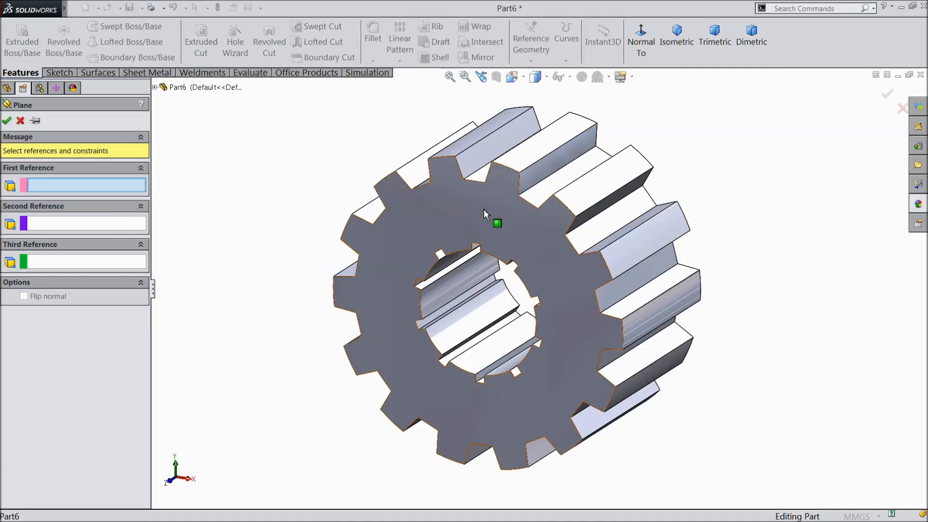
{"action": "left_click", "coordinate": [486, 211]}
{"action": "middle_click_drag", "start_coordinate": [772, 195], "coordinate": [656, 224]}
{"action": "left_click", "coordinate": [554, 195]}
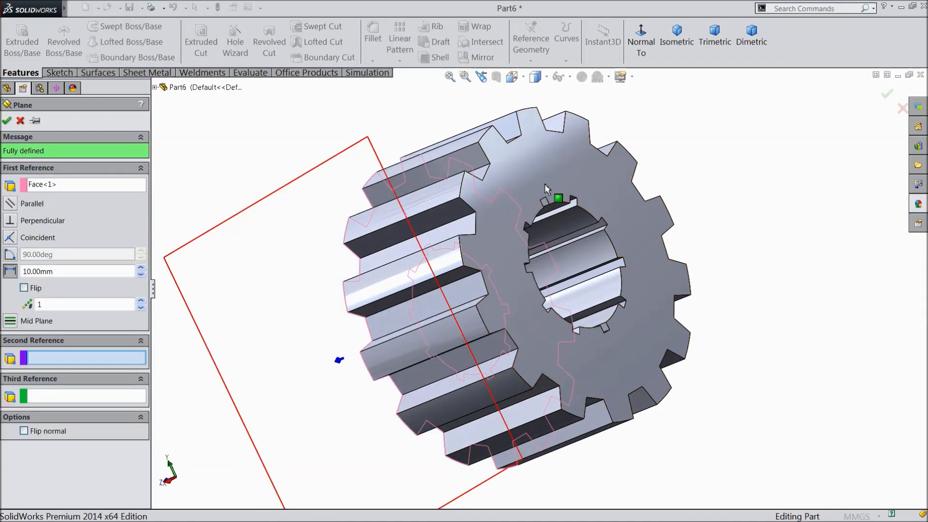
{"action": "middle_click_drag", "start_coordinate": [669, 188], "coordinate": [703, 190]}
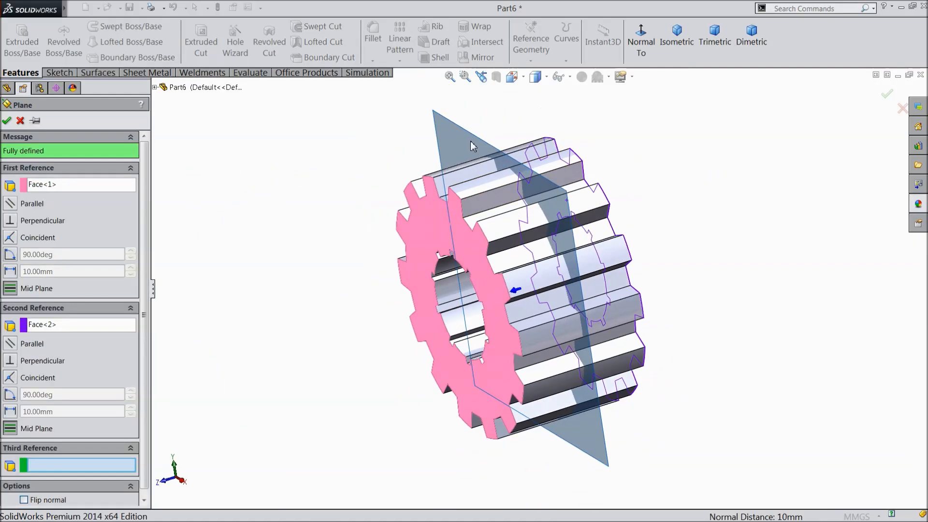
{"action": "scroll", "coordinate": [472, 146], "scroll_direction": "down", "scroll_amount": 5}
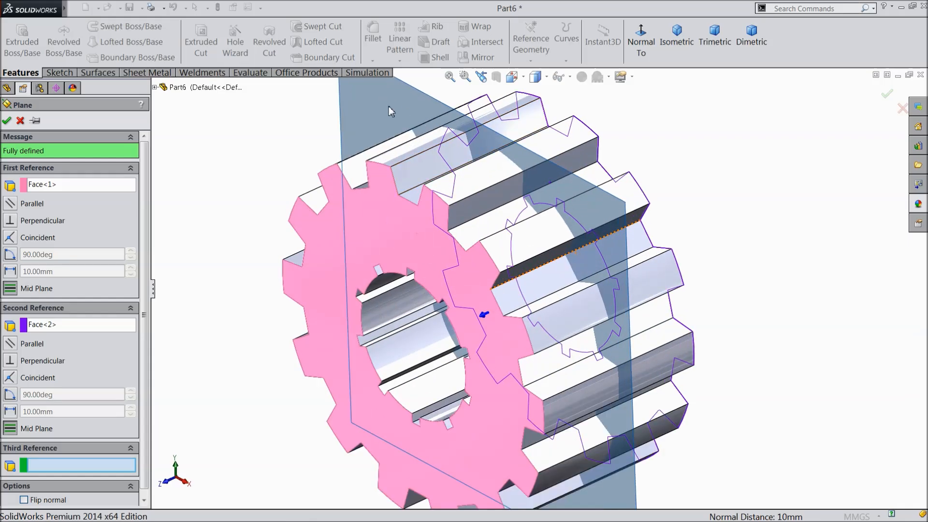
{"action": "left_click", "coordinate": [6, 121]}
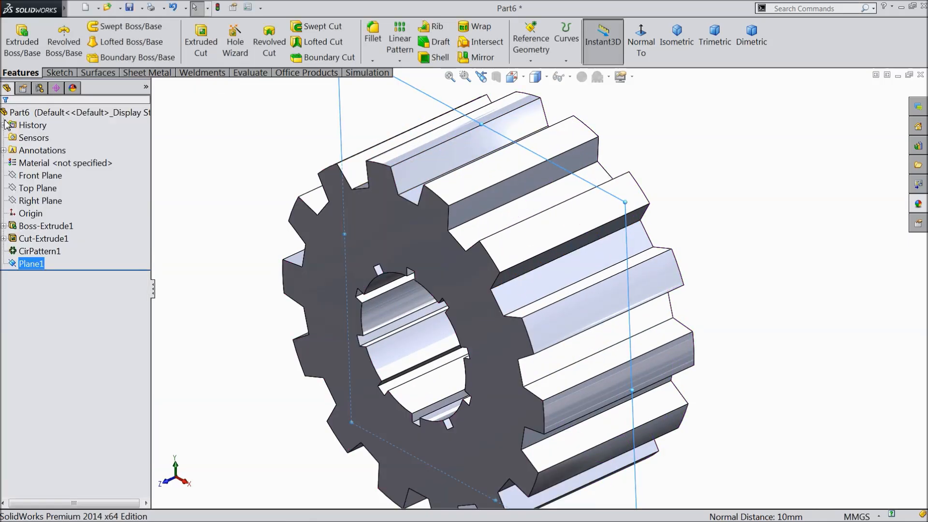
Sketch two concentric circles centered on the origin on the mid plane, with radii of about 7.3 mm and 5.5 mm
{"action": "left_click", "coordinate": [59, 73]}
{"action": "left_click", "coordinate": [16, 41]}
{"action": "left_click", "coordinate": [532, 41]}
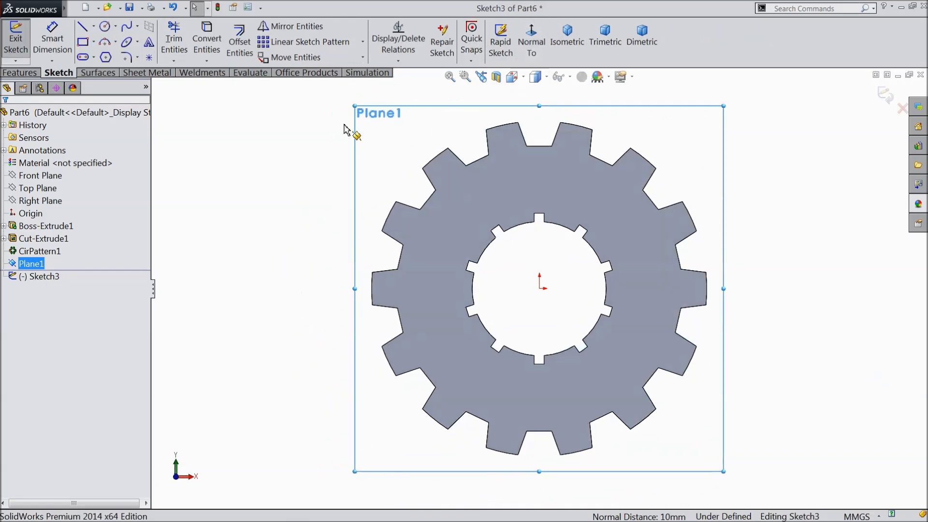
{"action": "left_click", "coordinate": [105, 27]}
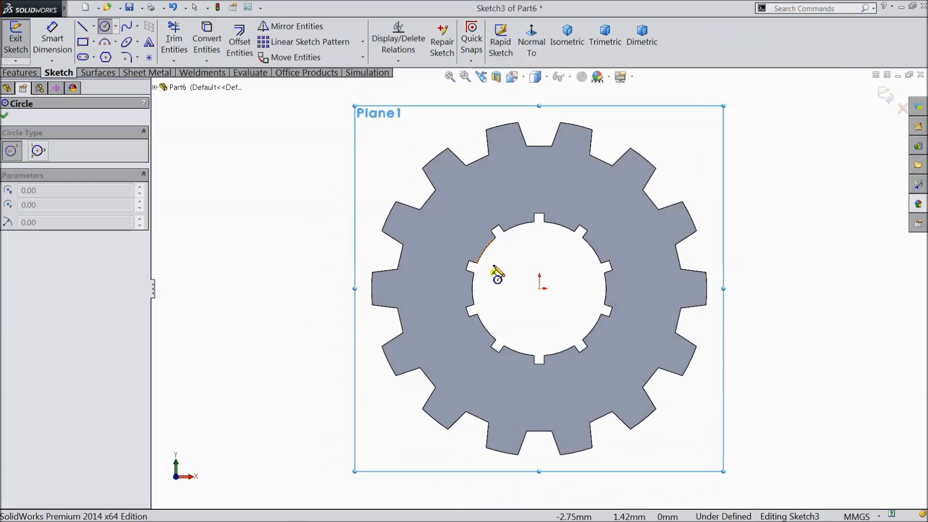
{"action": "left_click", "coordinate": [540, 289]}
{"action": "left_click", "coordinate": [436, 223]}
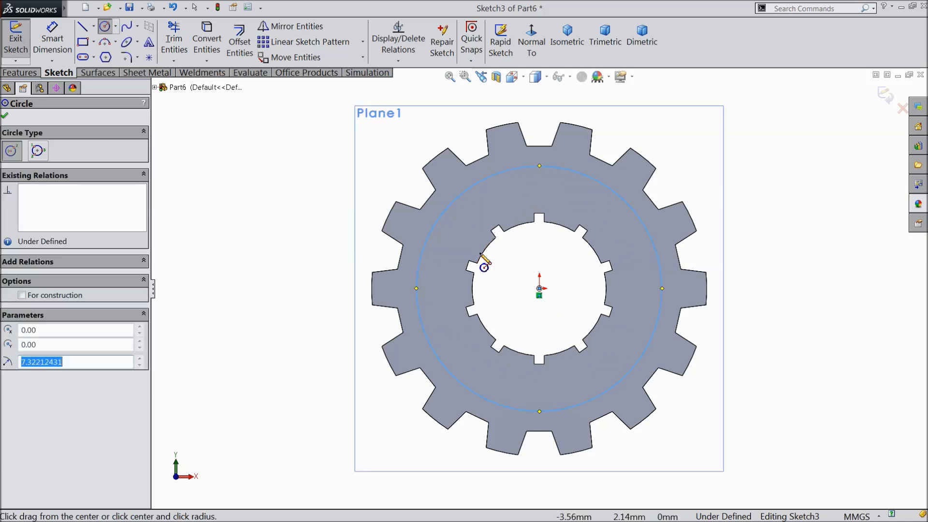
{"action": "left_click", "coordinate": [540, 289]}
{"action": "left_click", "coordinate": [450, 269]}
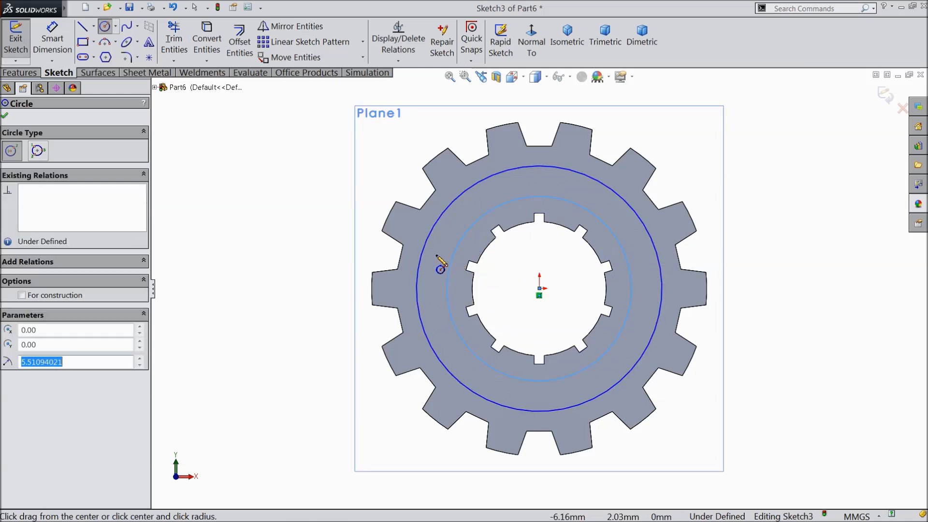
Dimension the outer circle's diameter as 15 mm and the inner circle's diameter as 12 mm
{"action": "left_click", "coordinate": [55, 47]}
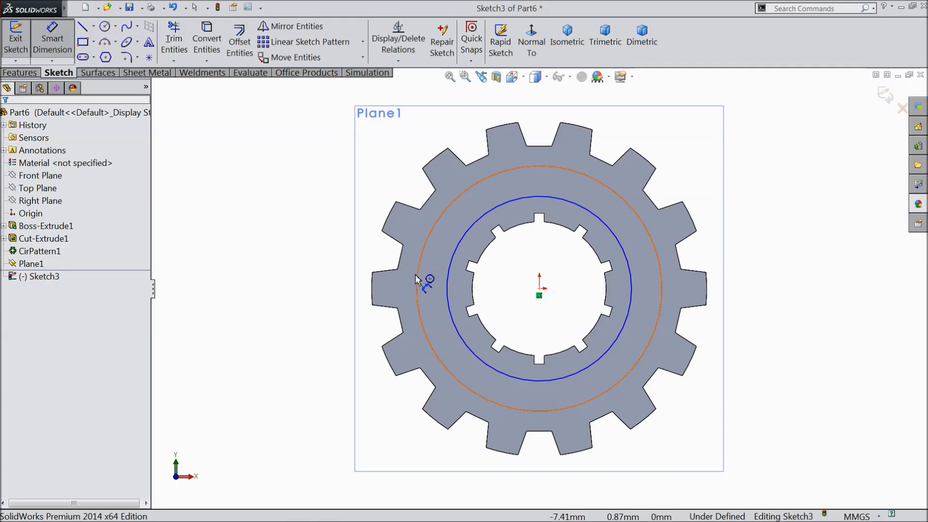
{"action": "left_click", "coordinate": [416, 274]}
{"action": "left_click", "coordinate": [299, 281]}
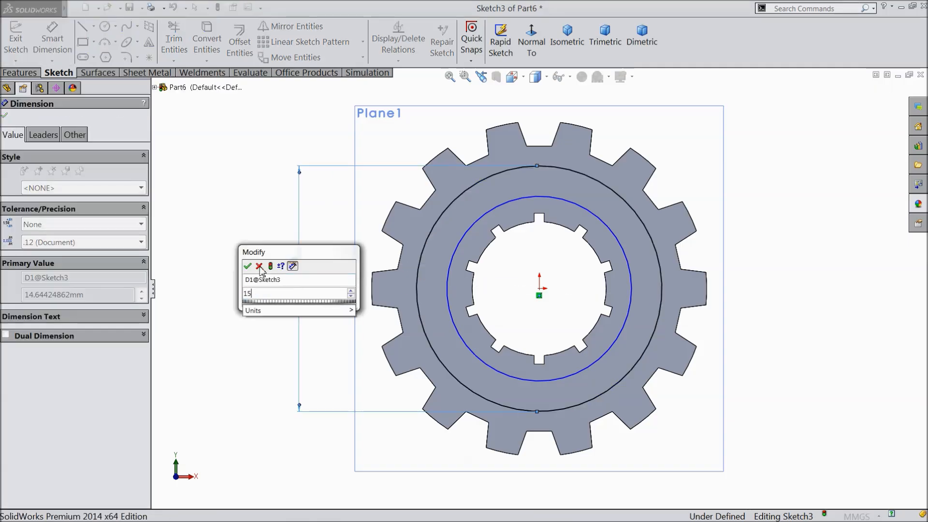
{"action": "left_click", "coordinate": [248, 267]}
{"action": "left_click", "coordinate": [451, 269]}
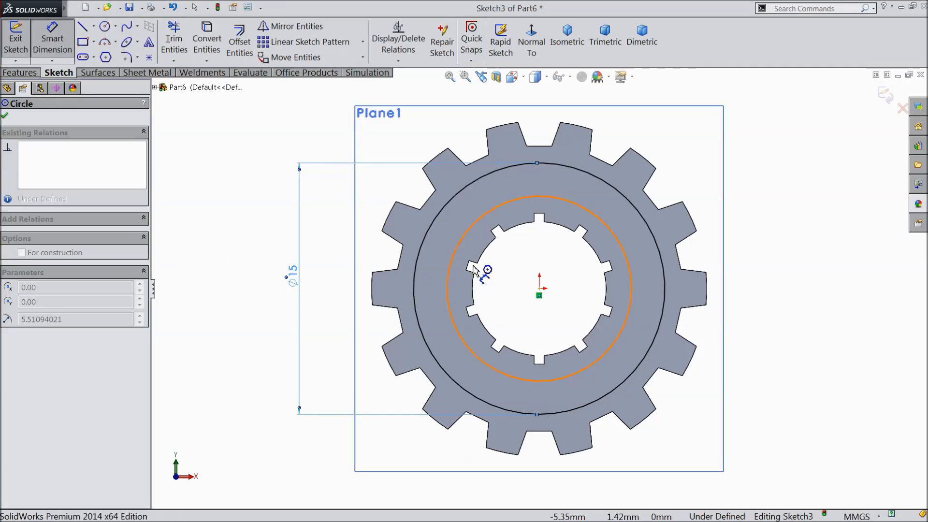
{"action": "left_click", "coordinate": [756, 285]}
{"action": "type", "text": "12"}
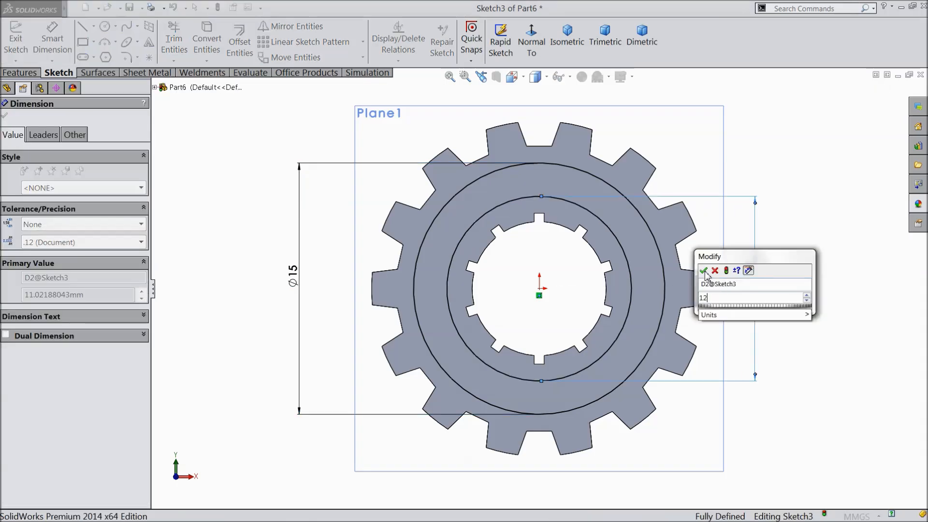
{"action": "key", "text": "Return"}
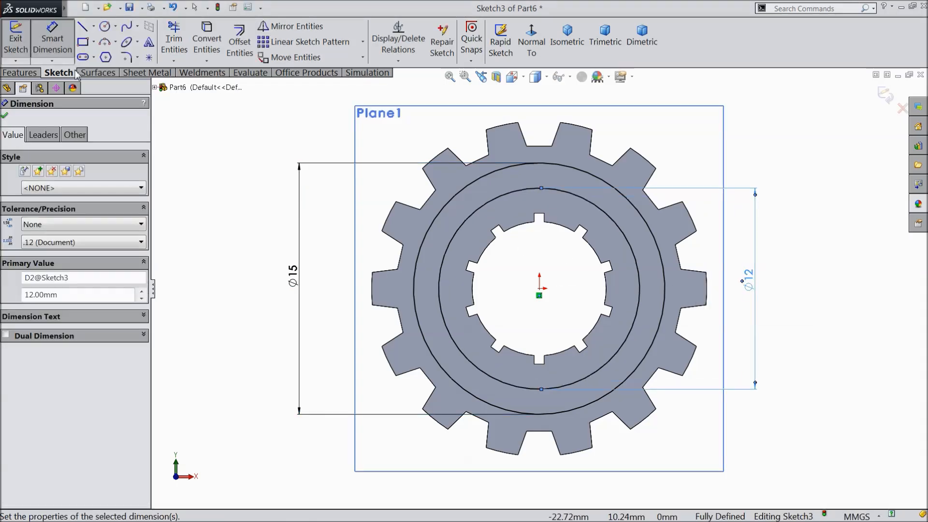
Cut the ring between the two circles with an extruded cut starting at a reversed 4 mm offset from the sketch plane and ending Through All
{"action": "left_click", "coordinate": [19, 72]}
{"action": "left_click", "coordinate": [201, 42]}
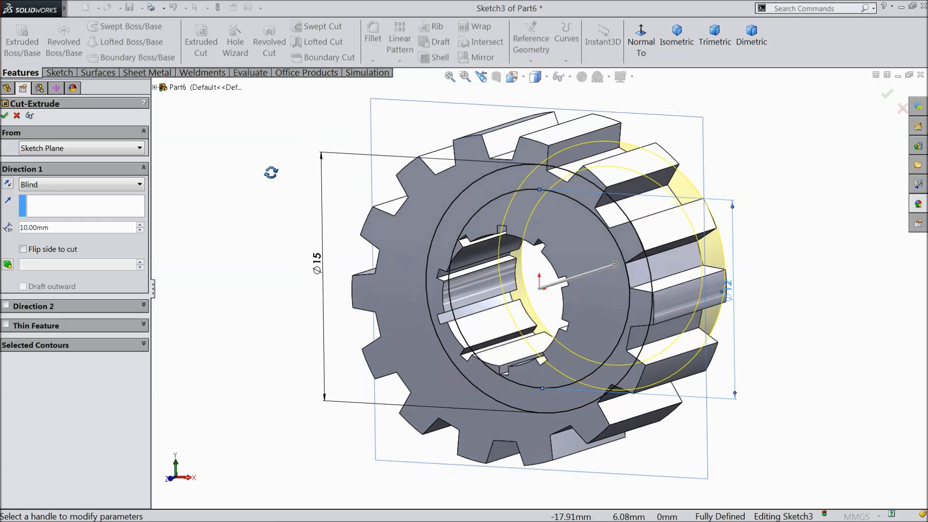
{"action": "left_click", "coordinate": [24, 154]}
{"action": "left_click", "coordinate": [41, 196]}
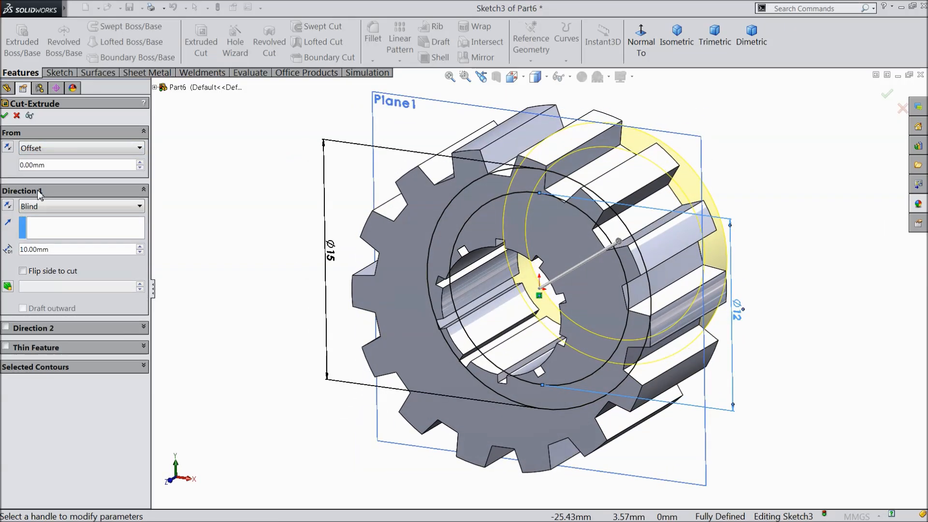
{"action": "type", "text": "4"}
{"action": "key", "text": "Return"}
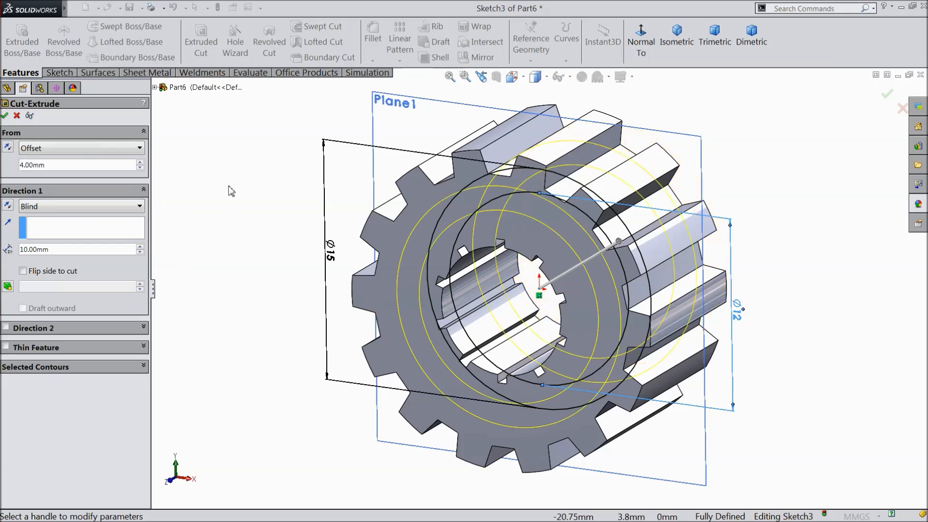
{"action": "left_click", "coordinate": [8, 148]}
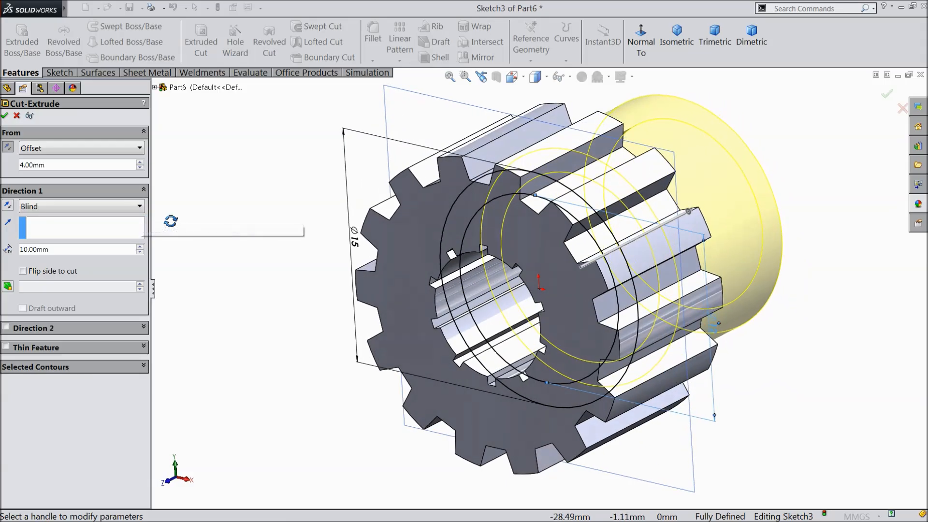
{"action": "left_click", "coordinate": [101, 206]}
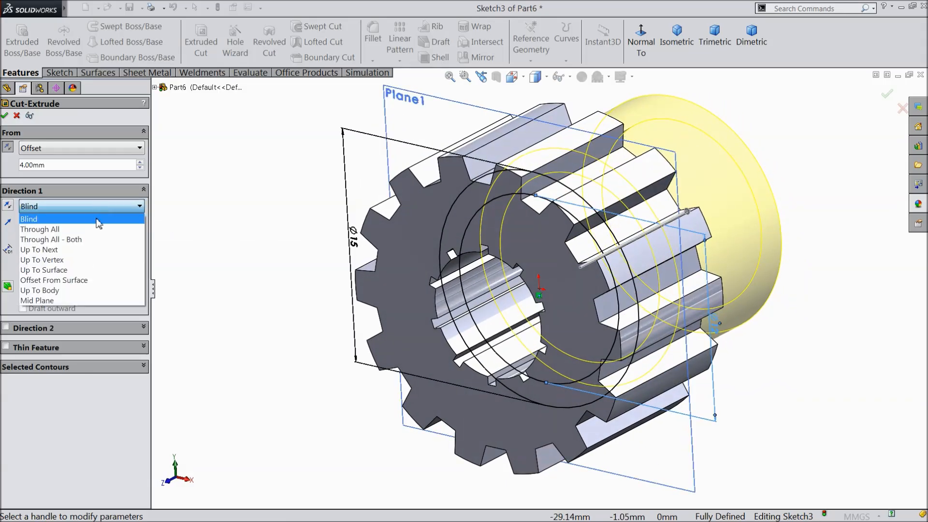
{"action": "left_click", "coordinate": [66, 232]}
{"action": "middle_click_drag", "start_coordinate": [283, 249], "coordinate": [196, 278]}
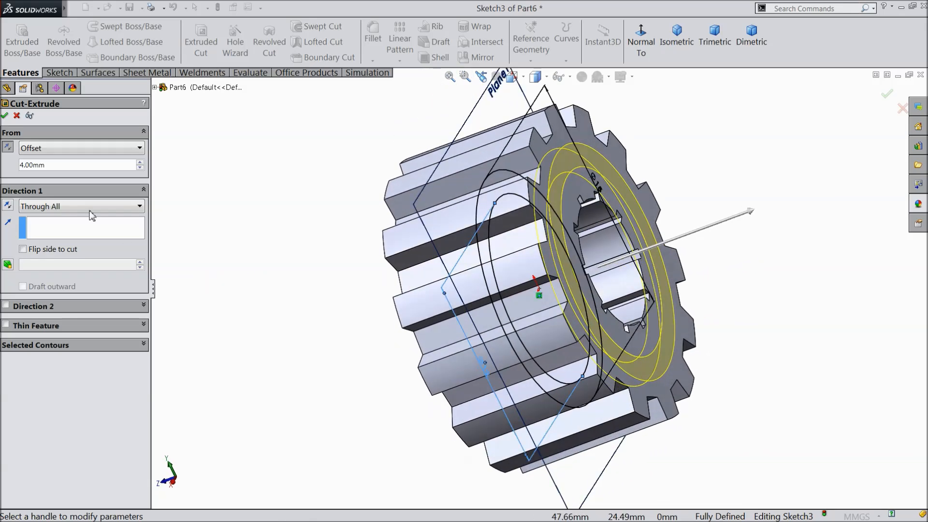
{"action": "left_click", "coordinate": [5, 116]}
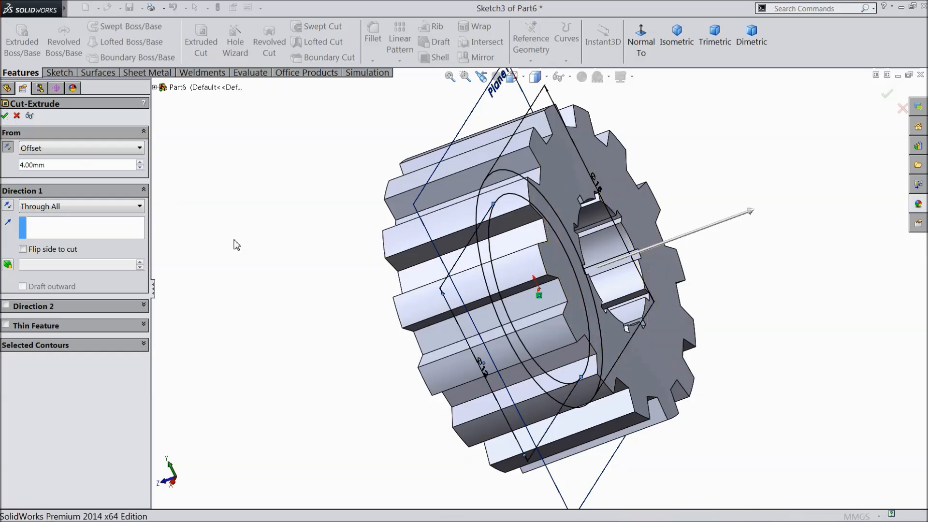
Chamfer the outer circular edge of the hub inside the ring recess with a 0.5 mm distance at 45 degrees
{"action": "middle_click_drag", "start_coordinate": [296, 269], "coordinate": [303, 228]}
{"action": "scroll", "coordinate": [557, 249], "scroll_direction": "down", "scroll_amount": 3}
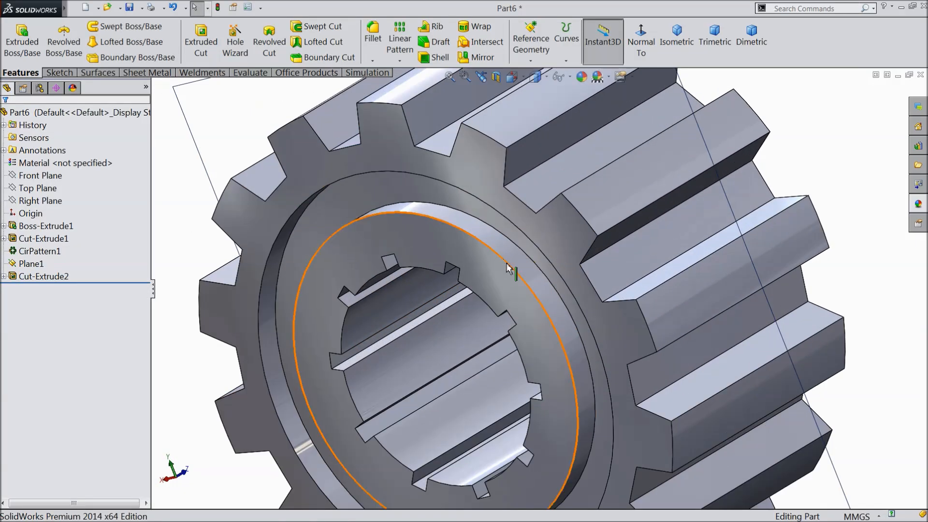
{"action": "scroll", "coordinate": [547, 339], "scroll_direction": "up", "scroll_amount": 2}
{"action": "scroll", "coordinate": [545, 338], "scroll_direction": "down", "scroll_amount": 2}
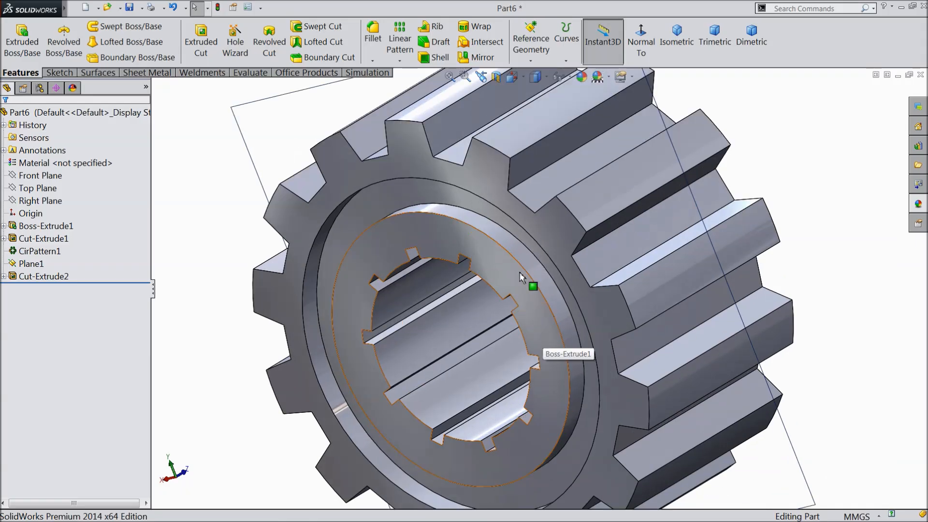
{"action": "left_click", "coordinate": [373, 61]}
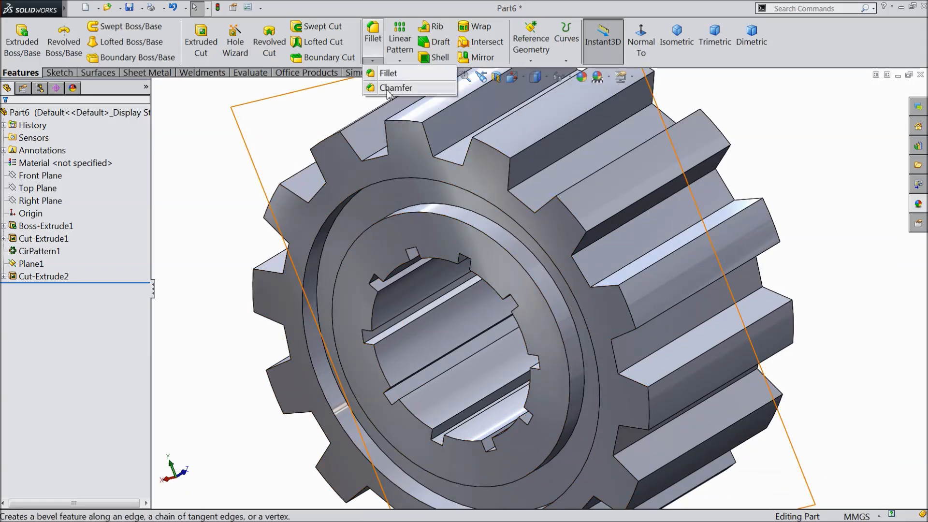
{"action": "left_click", "coordinate": [438, 85]}
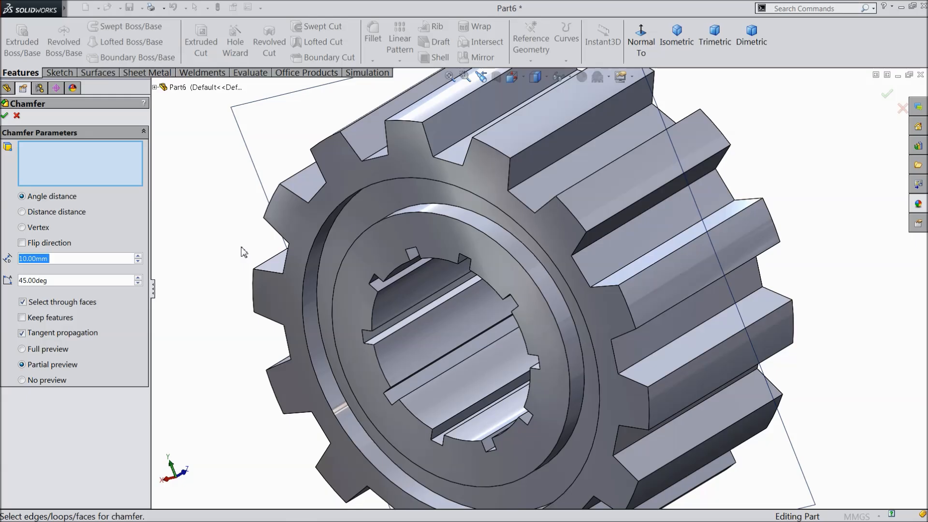
{"action": "type", "text": "0."}
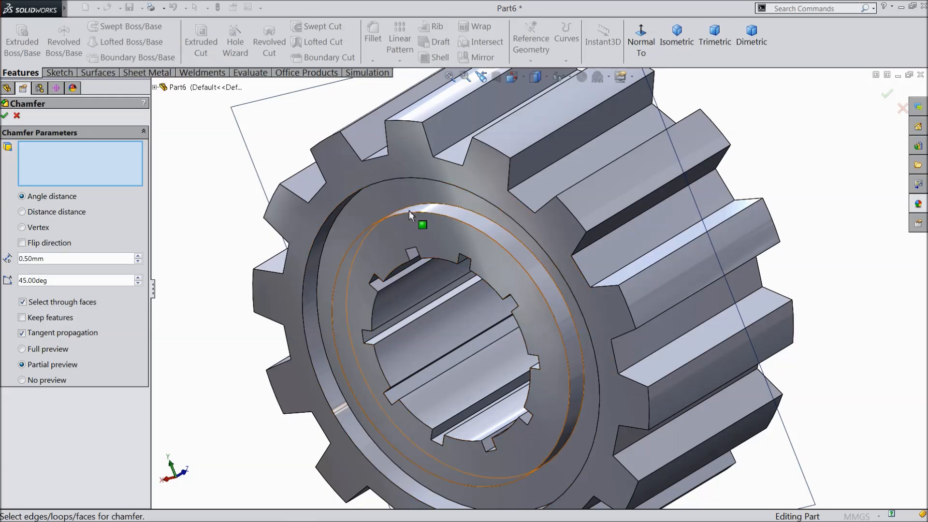
{"action": "left_click", "coordinate": [410, 216]}
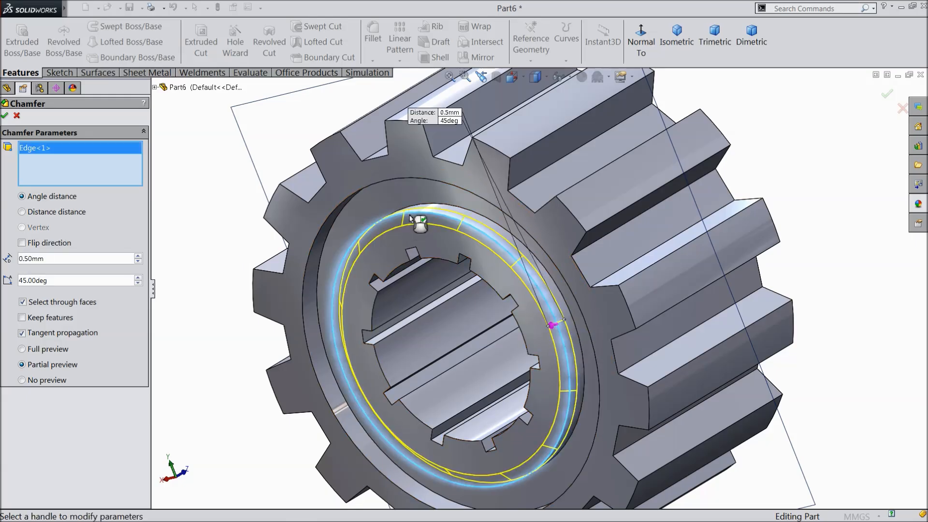
{"action": "left_click", "coordinate": [6, 116]}
{"action": "key", "text": "f"}
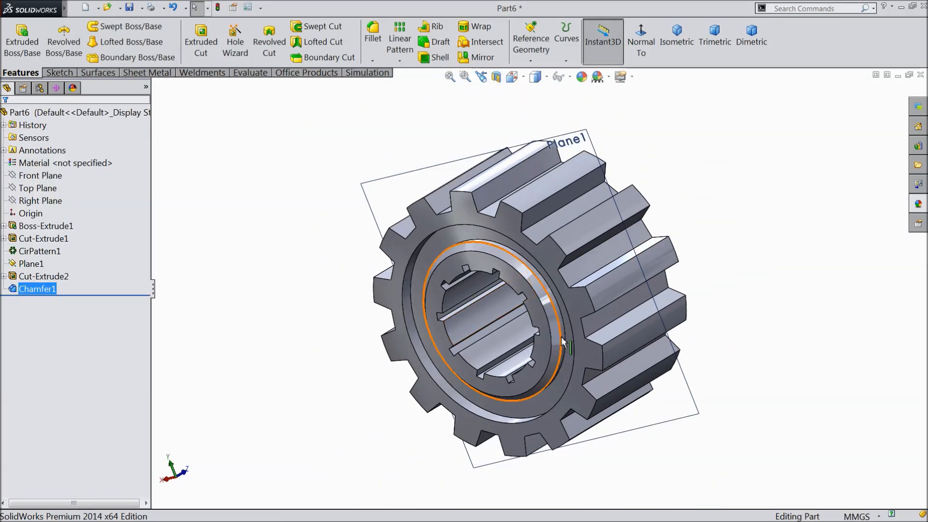
Try to mirror the ring recess cut together with its chamfer about the mid plane
{"action": "left_click", "coordinate": [339, 159]}
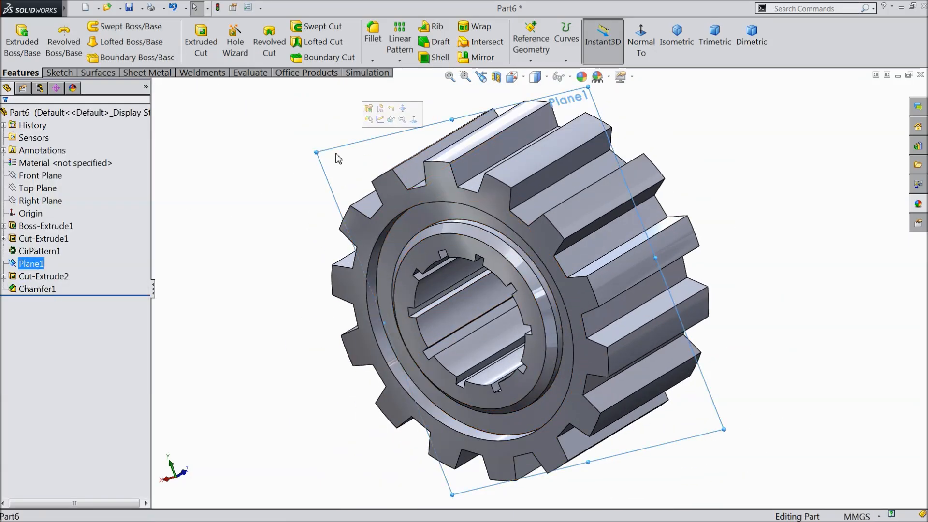
{"action": "left_click", "coordinate": [478, 57]}
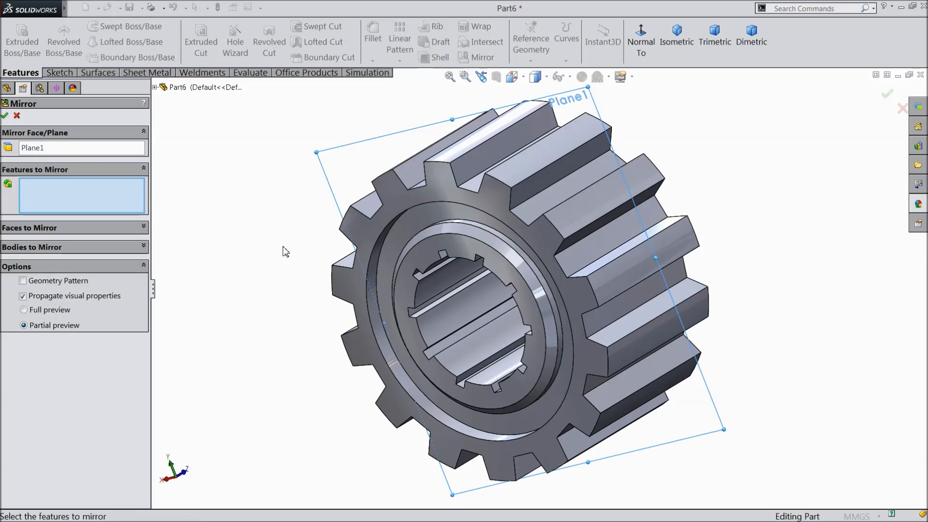
{"action": "left_click", "coordinate": [409, 236]}
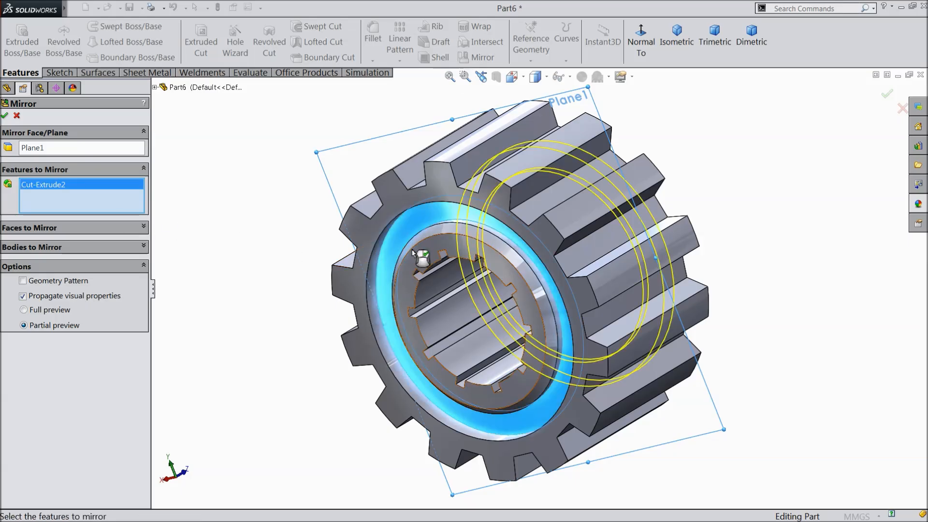
{"action": "left_click", "coordinate": [155, 88]}
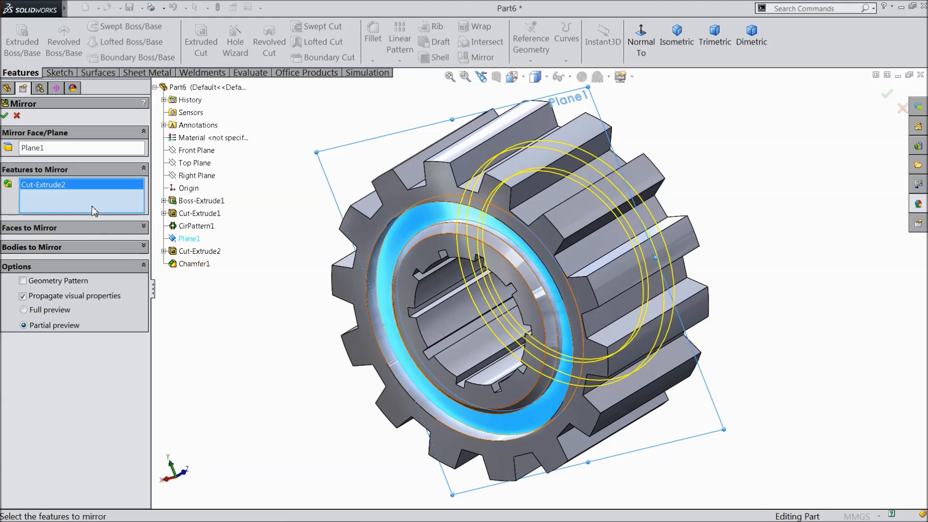
{"action": "left_click", "coordinate": [194, 265]}
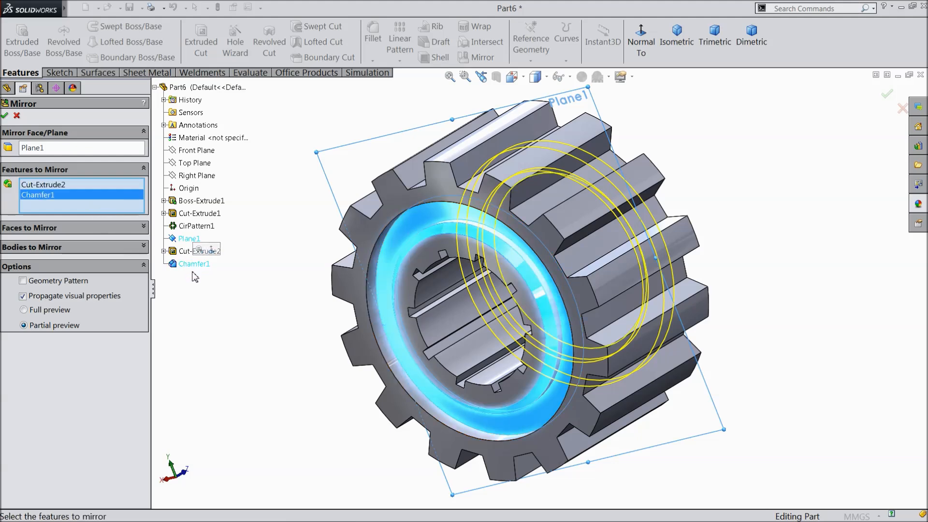
{"action": "middle_click_drag", "start_coordinate": [309, 308], "coordinate": [224, 340]}
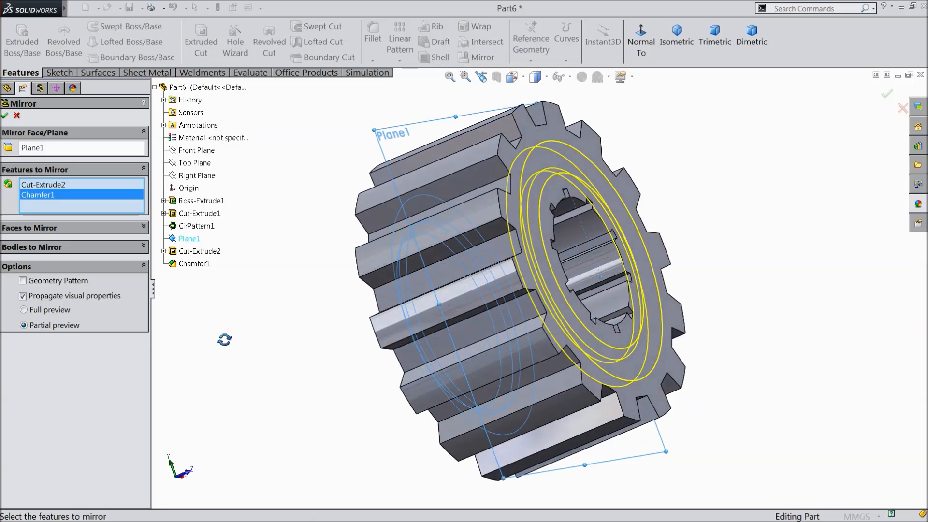
{"action": "left_click", "coordinate": [5, 116]}
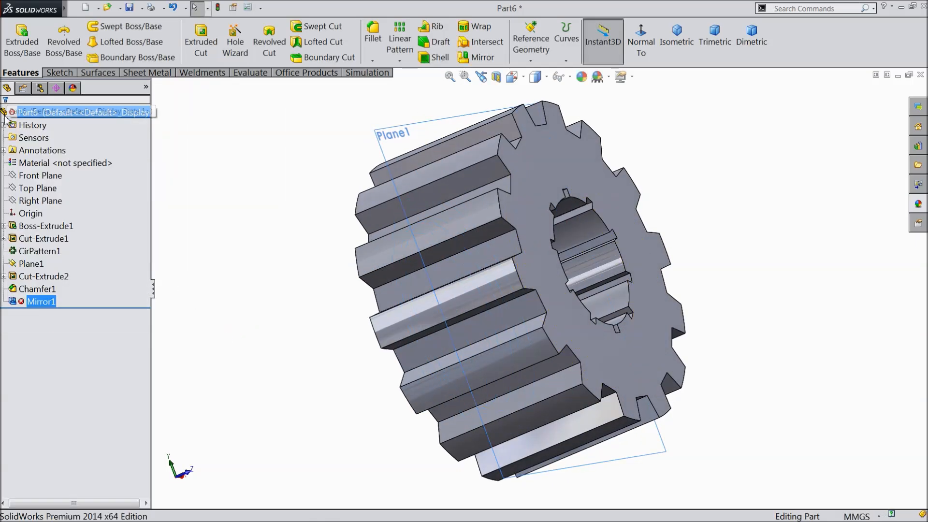
Delete the mirror feature of the recess cut and chamfer
{"action": "right_click", "coordinate": [24, 304]}
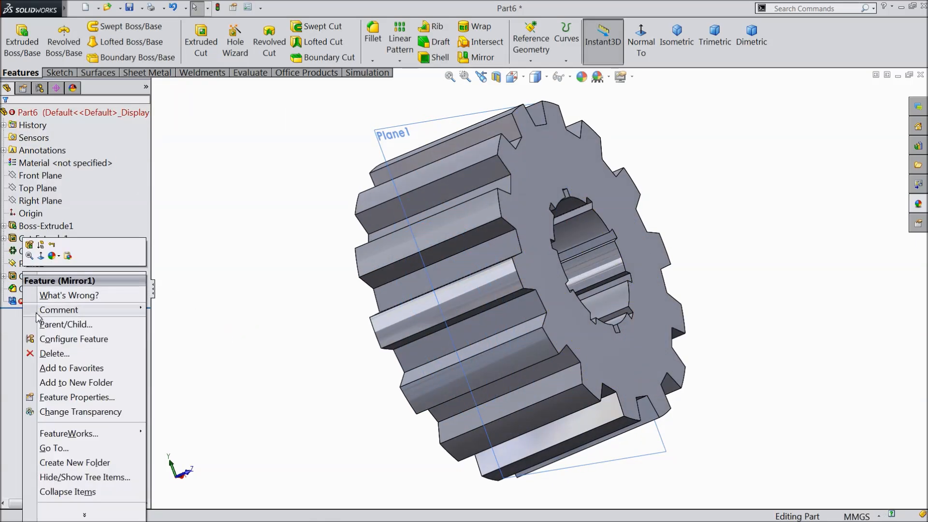
{"action": "left_click", "coordinate": [48, 356]}
{"action": "left_click", "coordinate": [314, 176]}
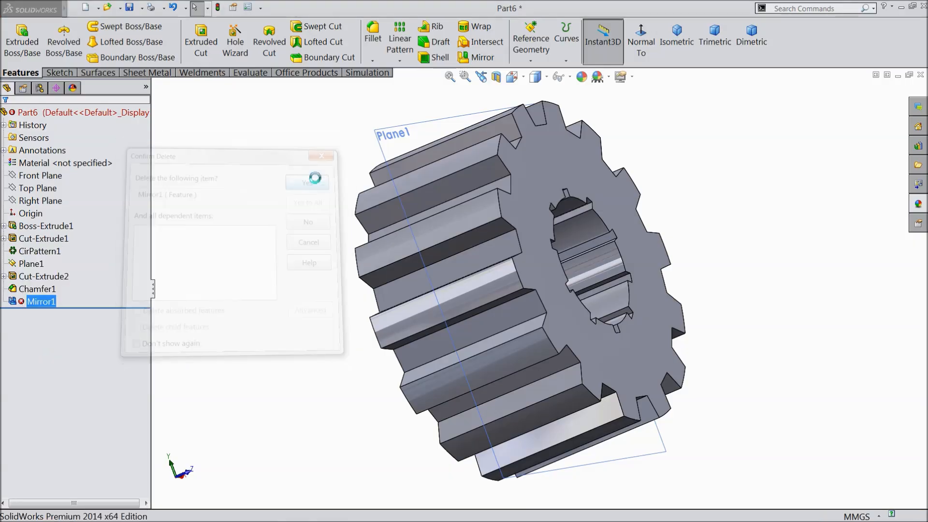
Mirror only the ring recess cut about the mid plane onto the gear's opposite face
{"action": "middle_click_drag", "start_coordinate": [270, 276], "coordinate": [359, 276]}
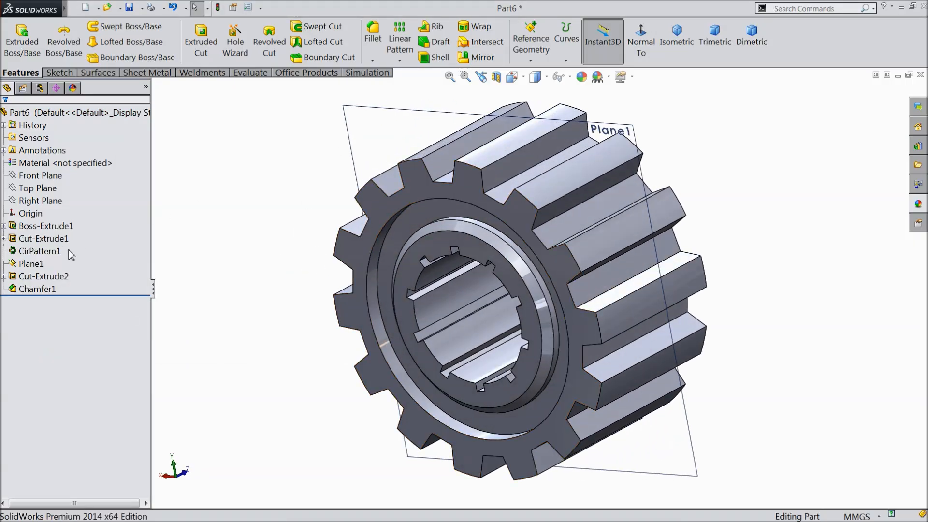
{"action": "left_click", "coordinate": [348, 122]}
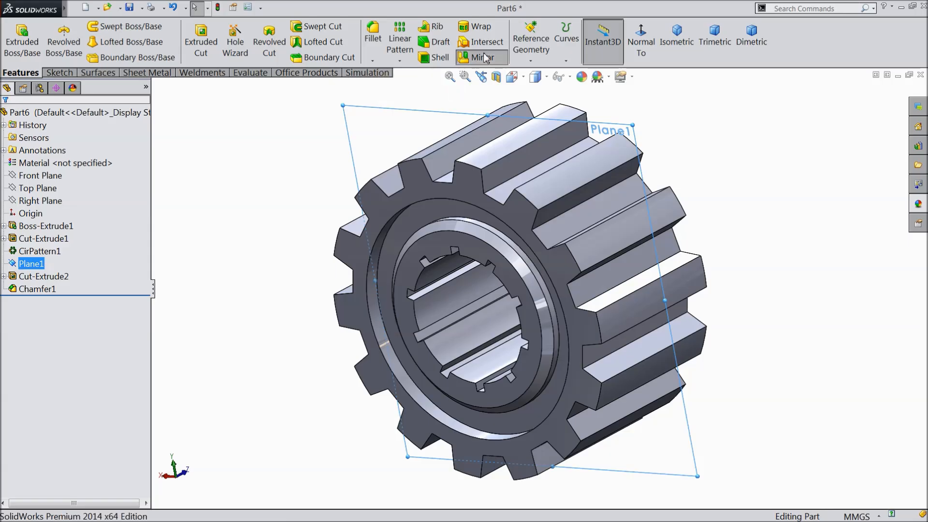
{"action": "left_click", "coordinate": [476, 57]}
{"action": "left_click", "coordinate": [154, 87]}
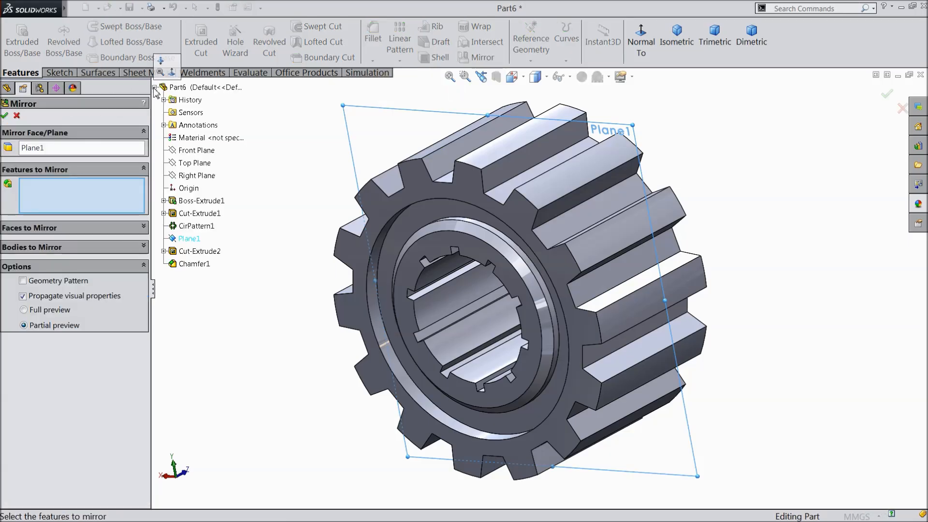
{"action": "left_click", "coordinate": [198, 250]}
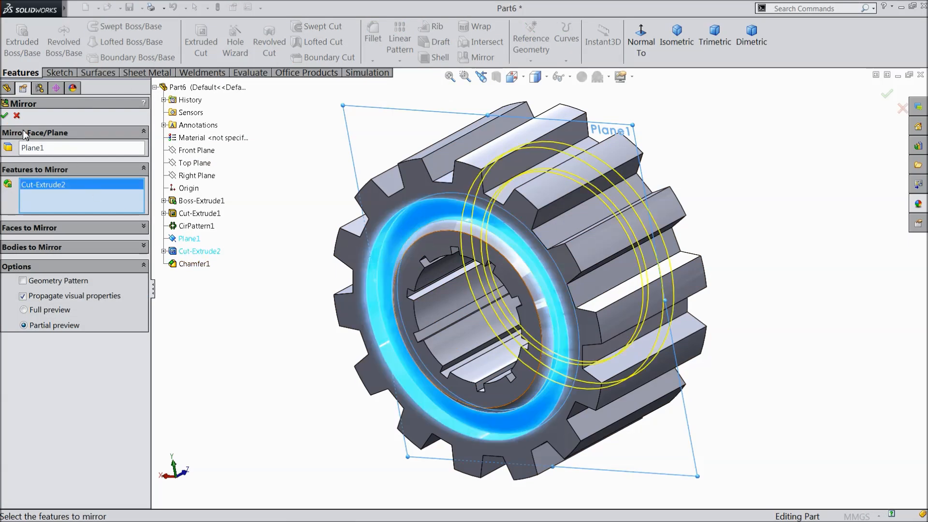
{"action": "left_click", "coordinate": [5, 116]}
Chamfer the hub's outer circular edge in the mirrored recess with a 0.5 mm distance at 45 degrees
{"action": "middle_click_drag", "start_coordinate": [257, 242], "coordinate": [156, 268]}
{"action": "left_click", "coordinate": [372, 61]}
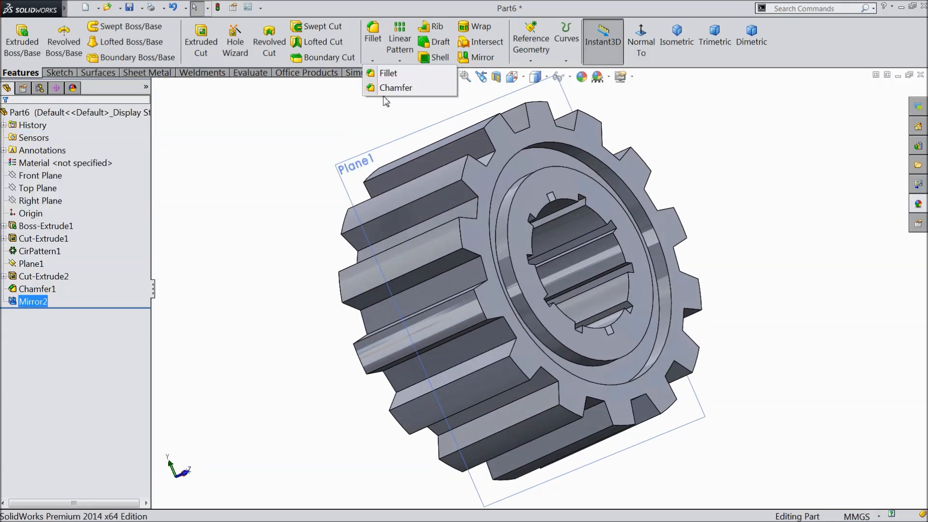
{"action": "left_click", "coordinate": [393, 85]}
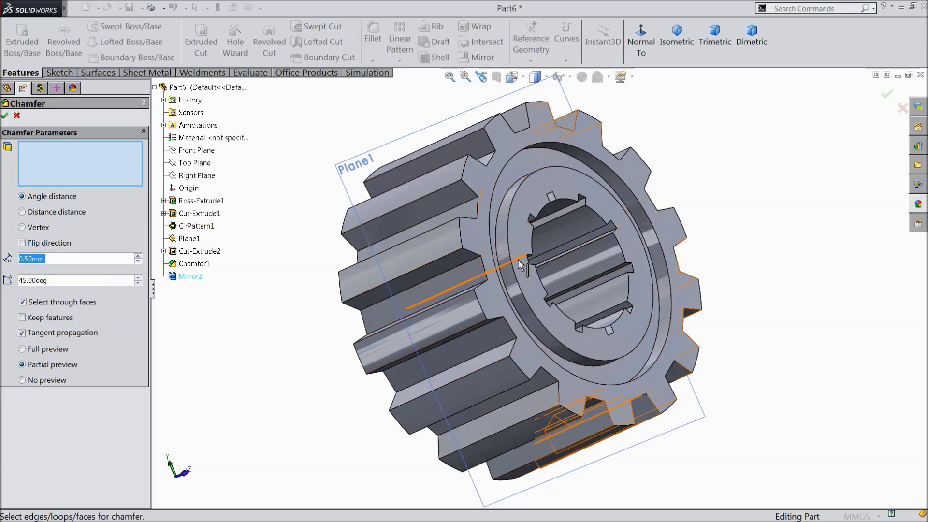
{"action": "left_click", "coordinate": [510, 248]}
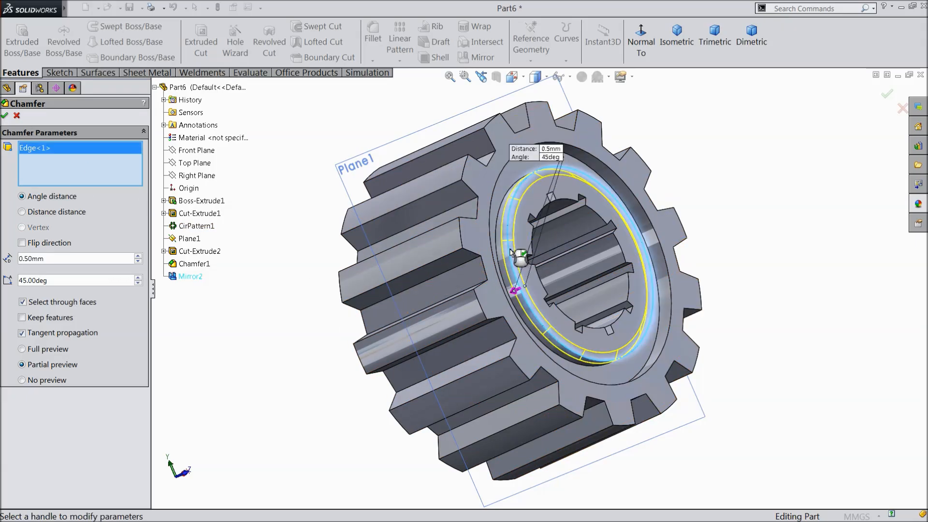
{"action": "left_click", "coordinate": [5, 115]}
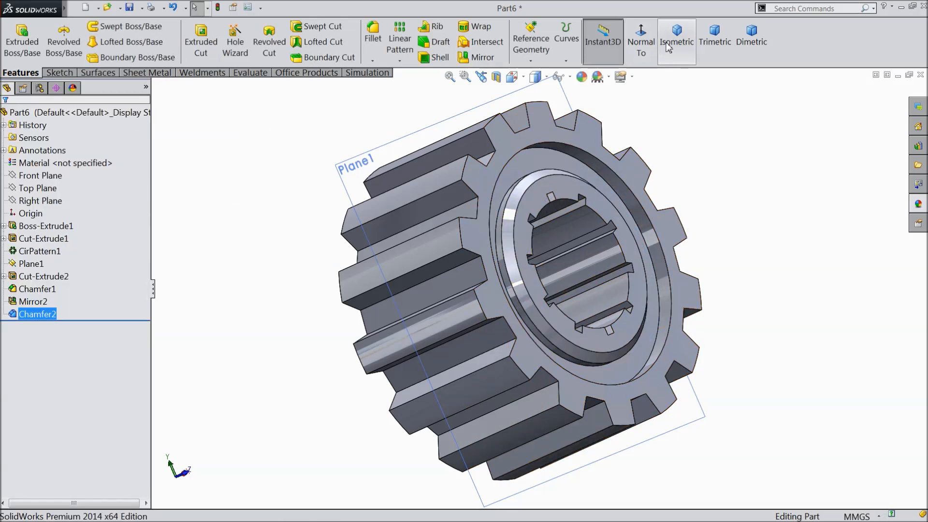
Show the gear in isometric view and hide the mid plane
{"action": "left_click", "coordinate": [667, 43]}
{"action": "left_click", "coordinate": [466, 150]}
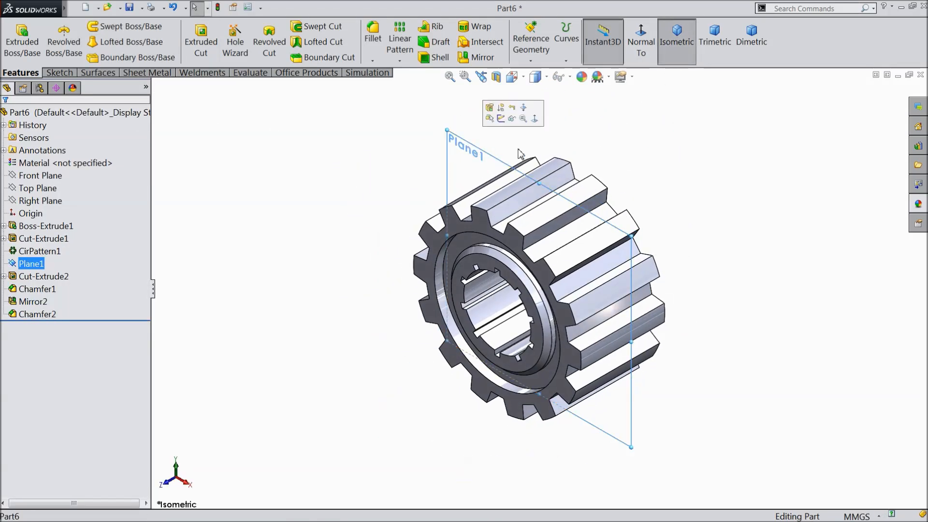
{"action": "left_click", "coordinate": [513, 120]}
Round the lengthwise edges of all gear teeth with a constant-size fillet of 0.25 mm radius
{"action": "scroll", "coordinate": [580, 265], "scroll_direction": "down", "scroll_amount": 3}
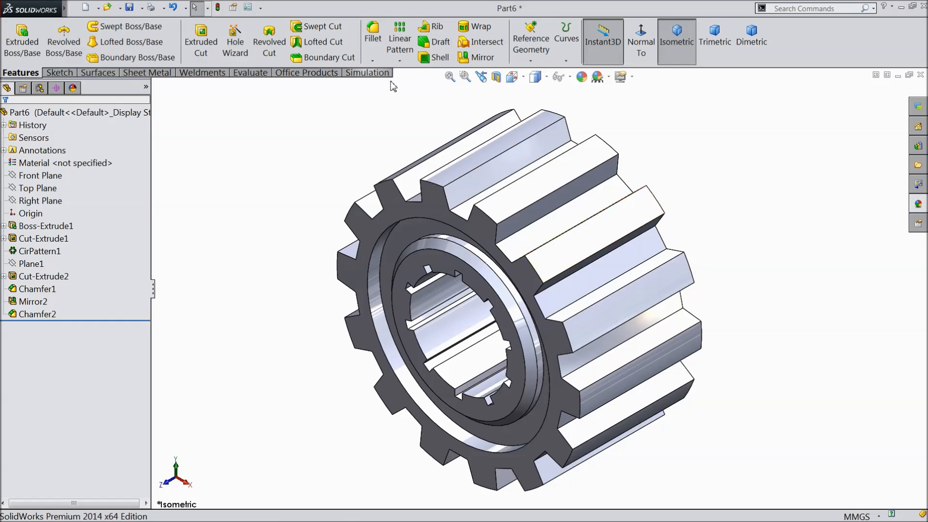
{"action": "left_click", "coordinate": [378, 58]}
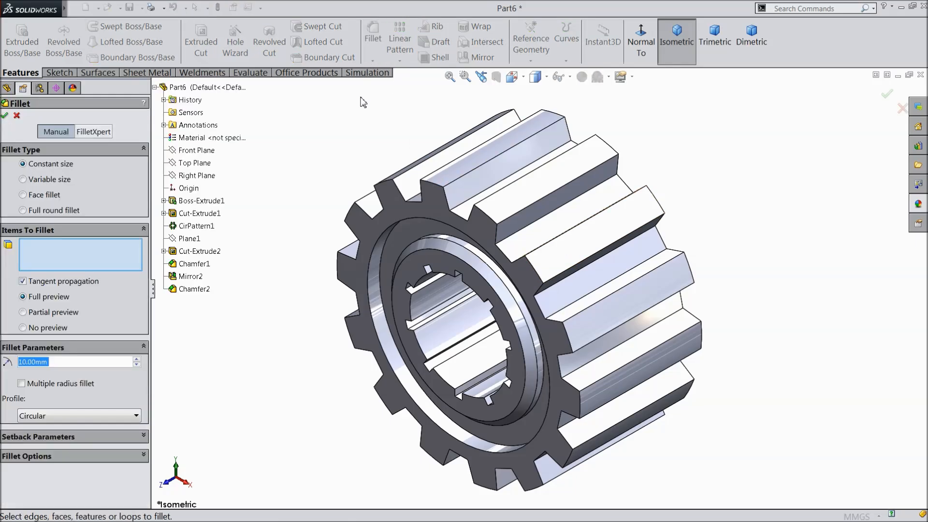
{"action": "type", "text": "0.25"}
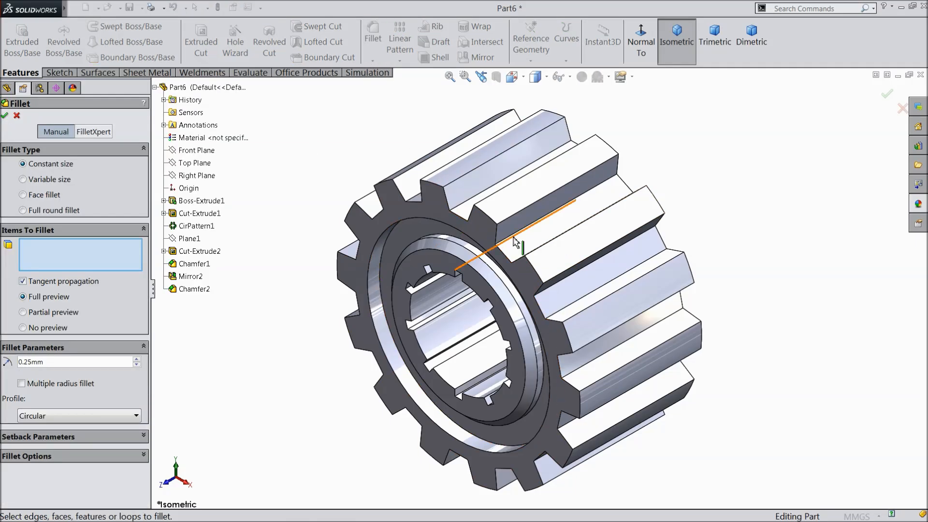
{"action": "scroll", "coordinate": [517, 242], "scroll_direction": "down", "scroll_amount": 2}
{"action": "left_click", "coordinate": [516, 211]}
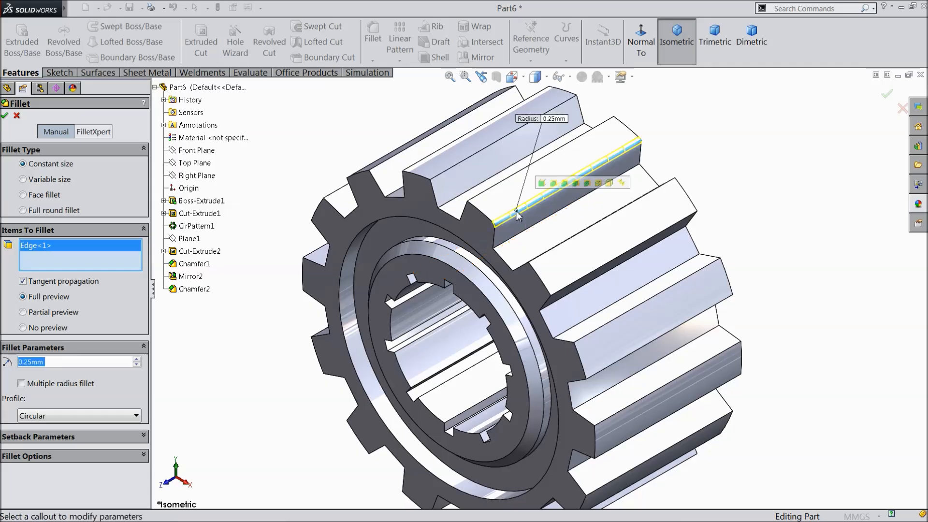
{"action": "left_click", "coordinate": [541, 184]}
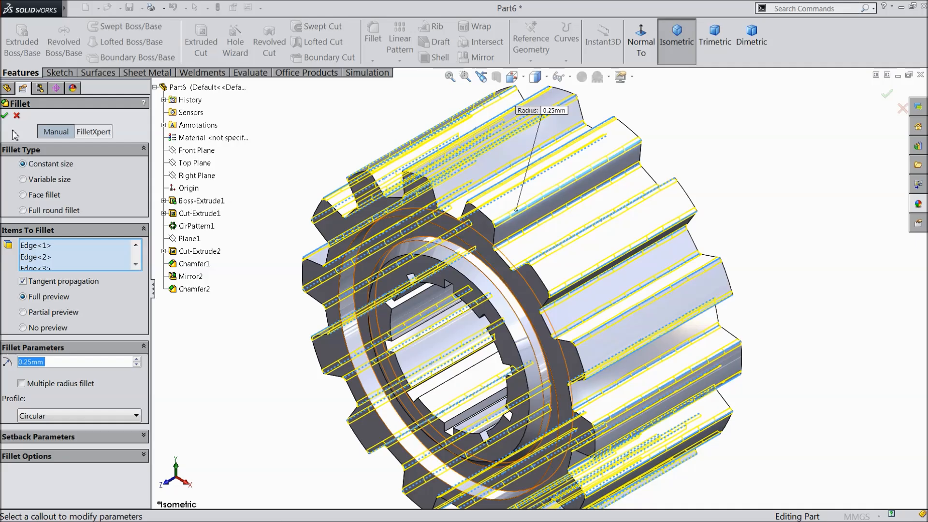
{"action": "left_click", "coordinate": [9, 116]}
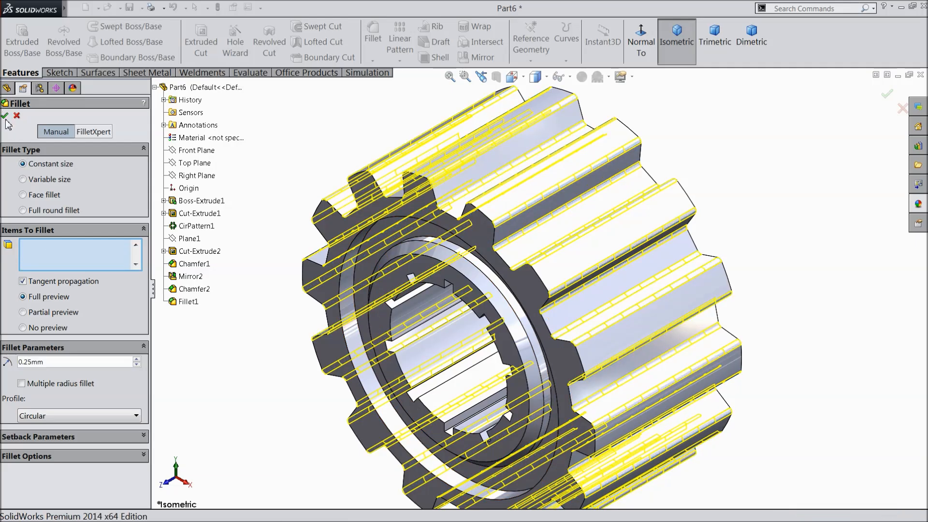
{"action": "scroll", "coordinate": [275, 201], "scroll_direction": "up", "scroll_amount": 2}
{"action": "middle_click_drag", "start_coordinate": [513, 391], "coordinate": [558, 333]}
Apply the chromium plate appearance from the chrome metals to the gear
{"action": "left_click", "coordinate": [922, 205]}
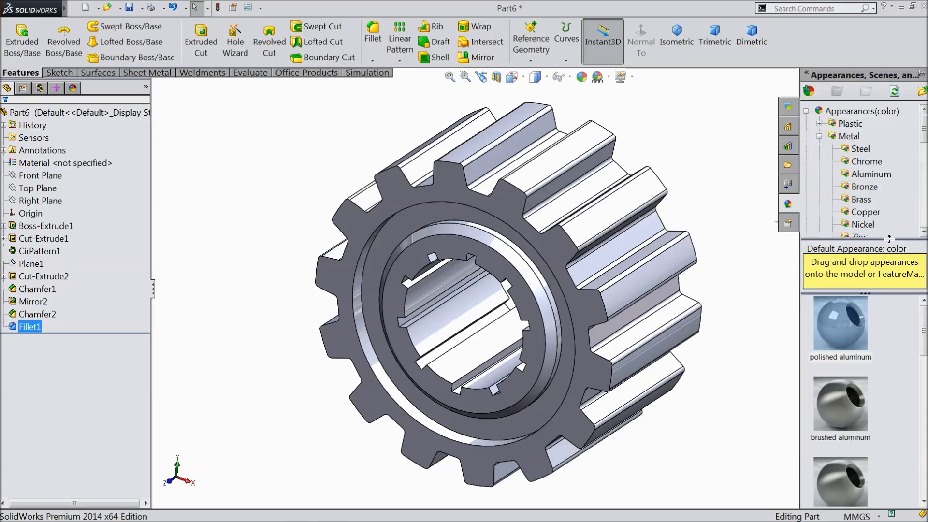
{"action": "left_click", "coordinate": [866, 161]}
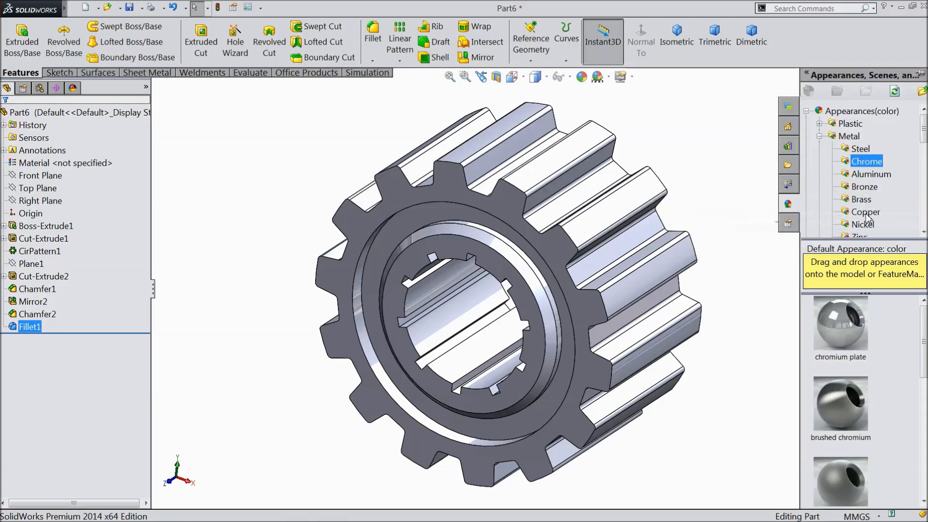
{"action": "left_click_drag", "start_coordinate": [852, 337], "coordinate": [820, 341]}
{"action": "double_click", "coordinate": [855, 334]}
{"action": "middle_click_drag", "start_coordinate": [774, 295], "coordinate": [435, 435]}
{"action": "left_click", "coordinate": [626, 77]}
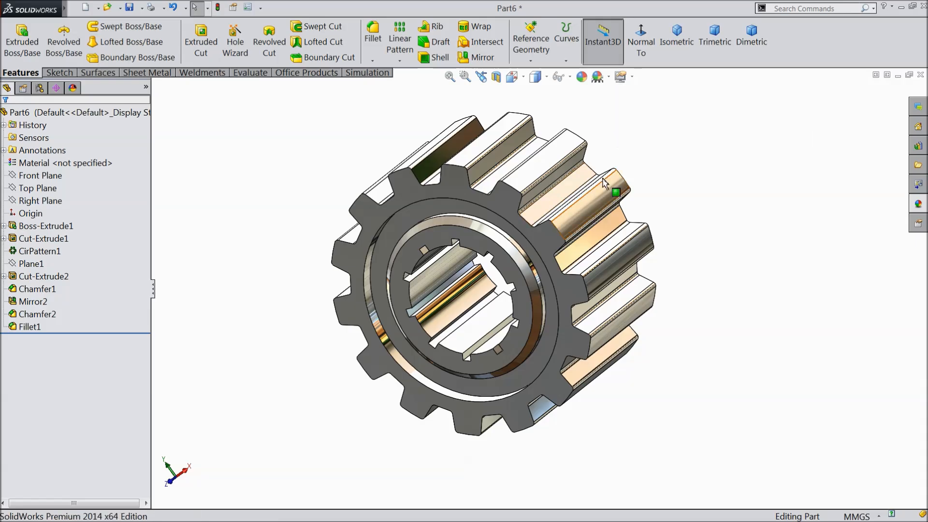
{"action": "scroll", "coordinate": [604, 249], "scroll_direction": "down", "scroll_amount": 2}
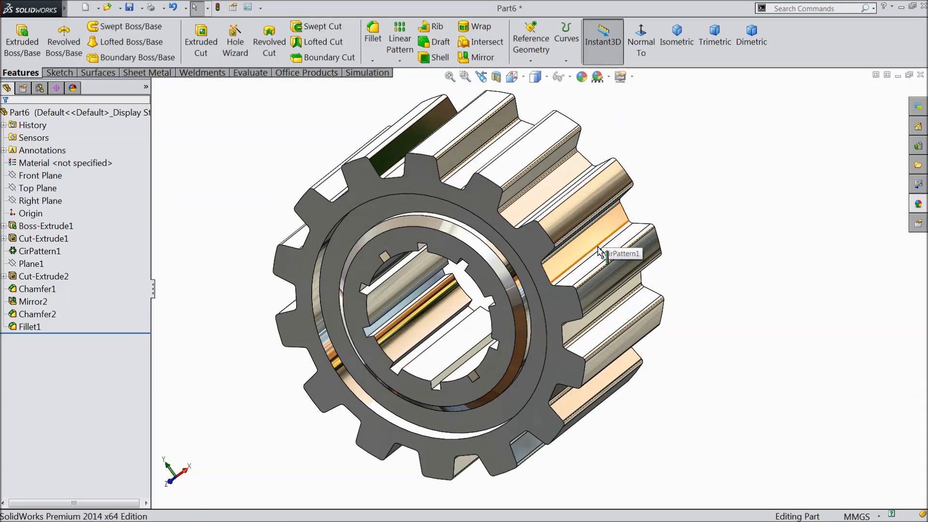
Save the finished gear part as "4.input gear" in the Gear Speed Reducer folder
{"action": "left_click", "coordinate": [131, 8]}
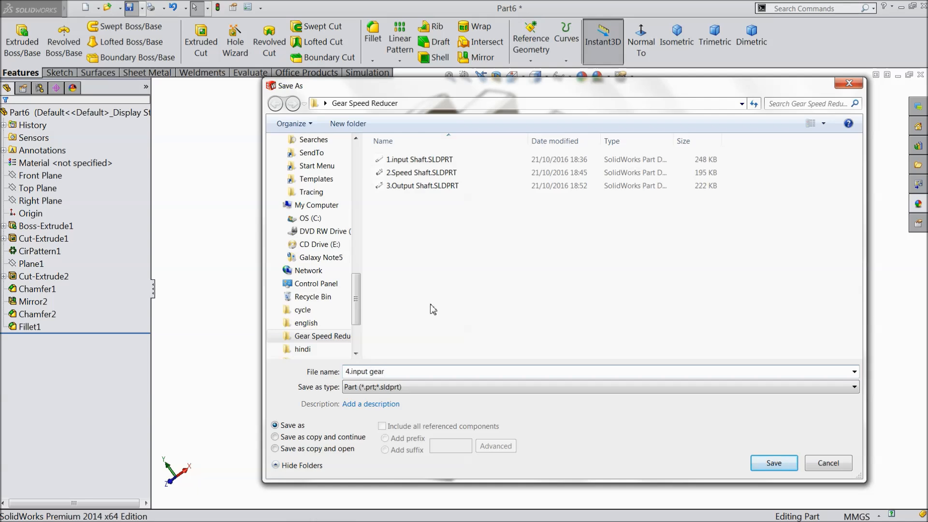
{"action": "left_click", "coordinate": [774, 463]}
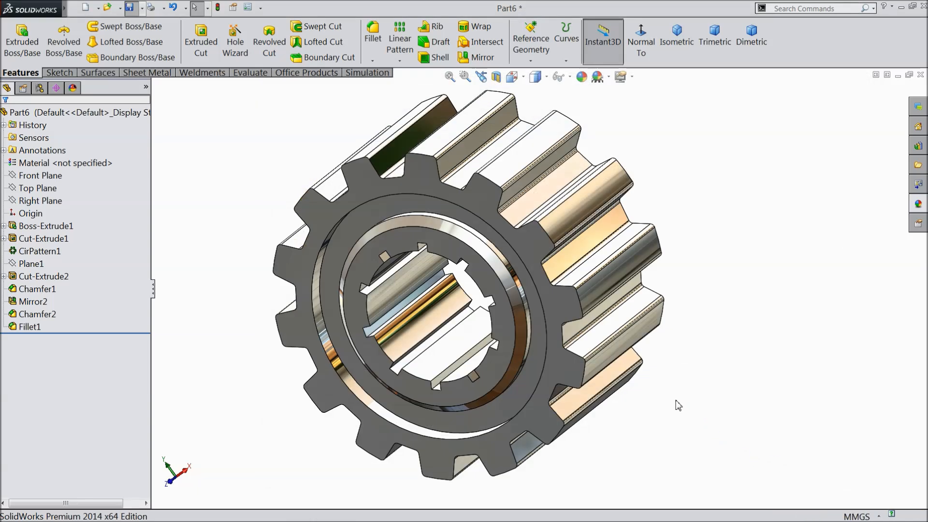
{"action": "mouse_move", "coordinate": [680, 340]}
{"action": "middle_mouse_down"}
{"action": "mouse_move", "coordinate": [708, 292]}
{"action": "mouse_move", "coordinate": [677, 345]}
{"action": "middle_mouse_up"}
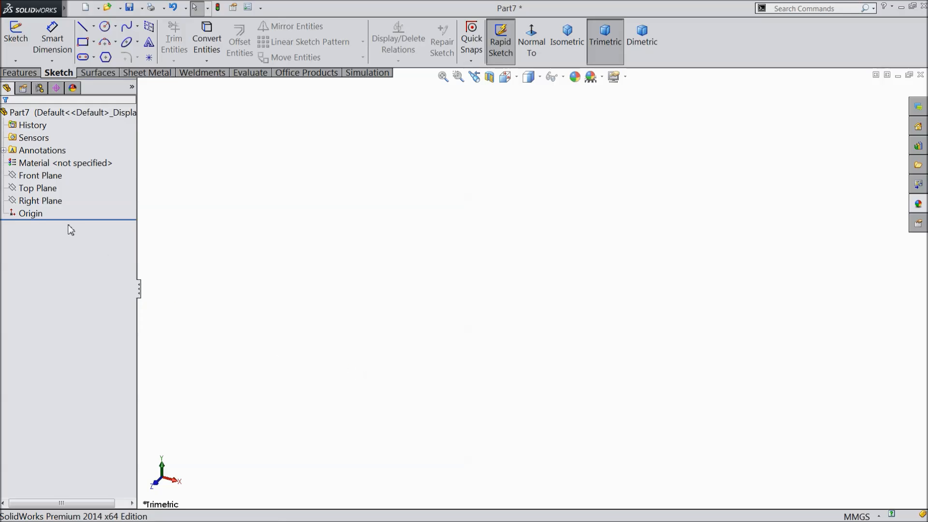
In a new part, sketch two concentric circles at the origin on the Front Plane, the outer one about 234 mm in diameter
{"action": "left_click", "coordinate": [46, 176]}
{"action": "left_click", "coordinate": [57, 163]}
{"action": "left_click", "coordinate": [105, 28]}
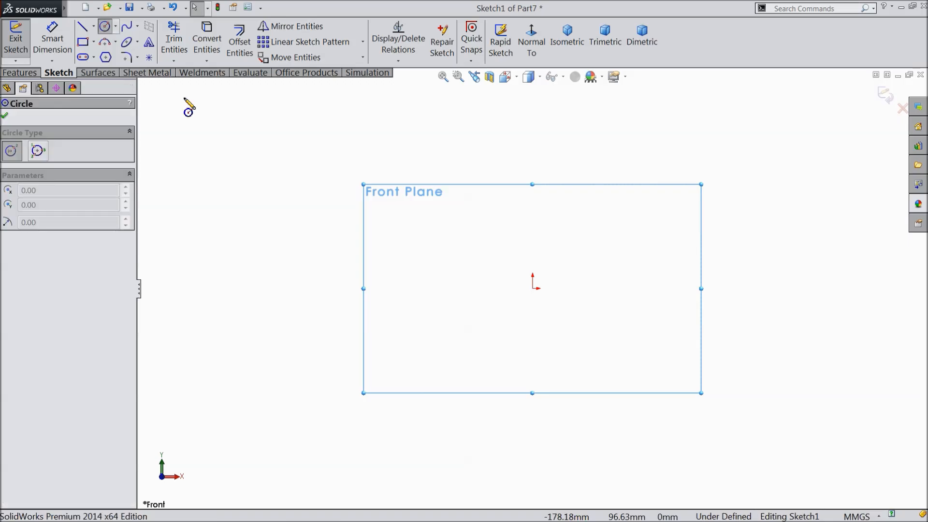
{"action": "left_click_drag", "start_coordinate": [533, 289], "coordinate": [360, 163]}
{"action": "mouse_move", "coordinate": [532, 288]}
{"action": "left_mouse_down"}
{"action": "mouse_move", "coordinate": [497, 317]}
{"action": "mouse_move", "coordinate": [500, 267]}
{"action": "left_mouse_up"}
{"action": "key", "text": "f"}
Dimension the outer circle to 60 mm diameter and the inner circle to 10 mm diameter
{"action": "left_click", "coordinate": [59, 40]}
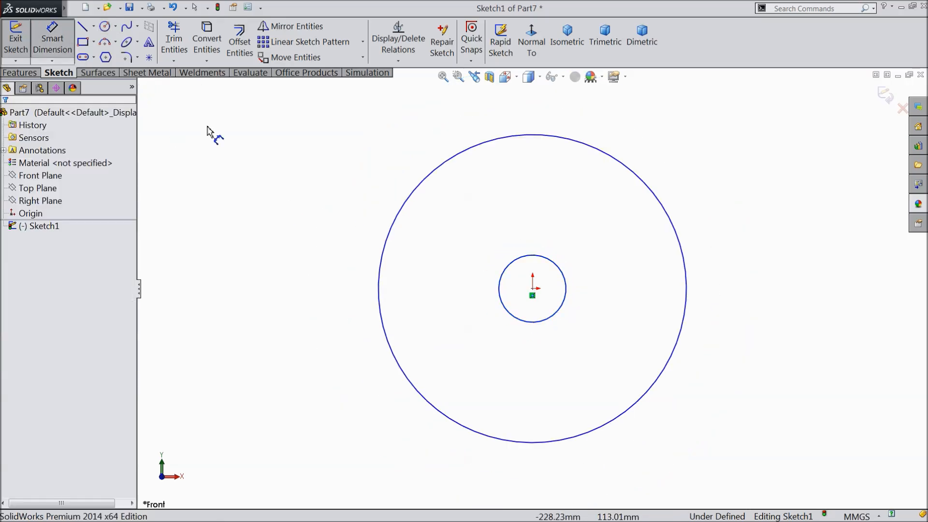
{"action": "left_click", "coordinate": [381, 265]}
{"action": "left_click", "coordinate": [281, 276]}
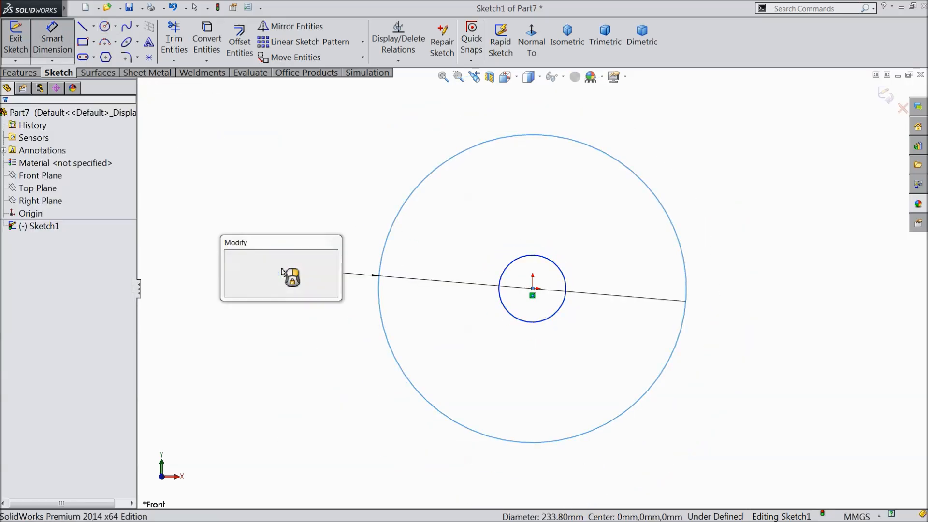
{"action": "type", "text": "60"}
{"action": "key", "text": "Return"}
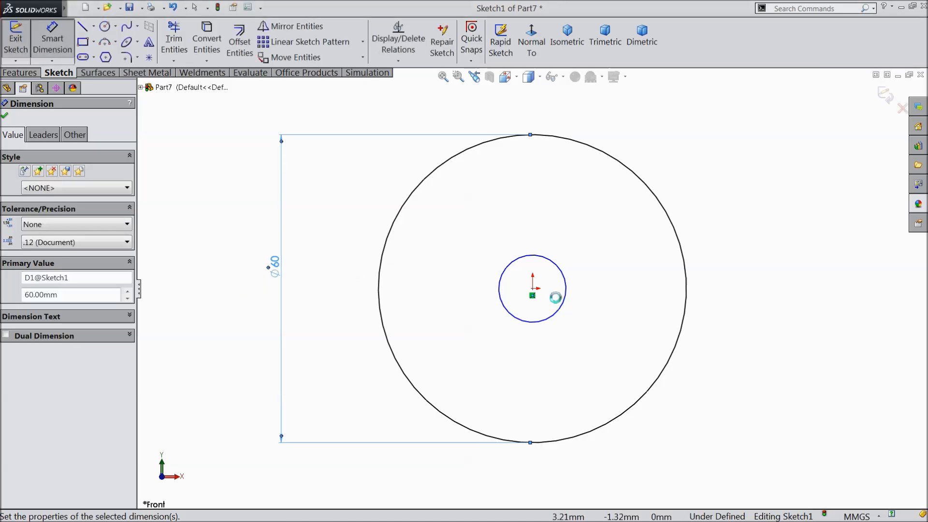
{"action": "left_click", "coordinate": [566, 304]}
{"action": "left_click", "coordinate": [624, 298]}
{"action": "type", "text": "10"}
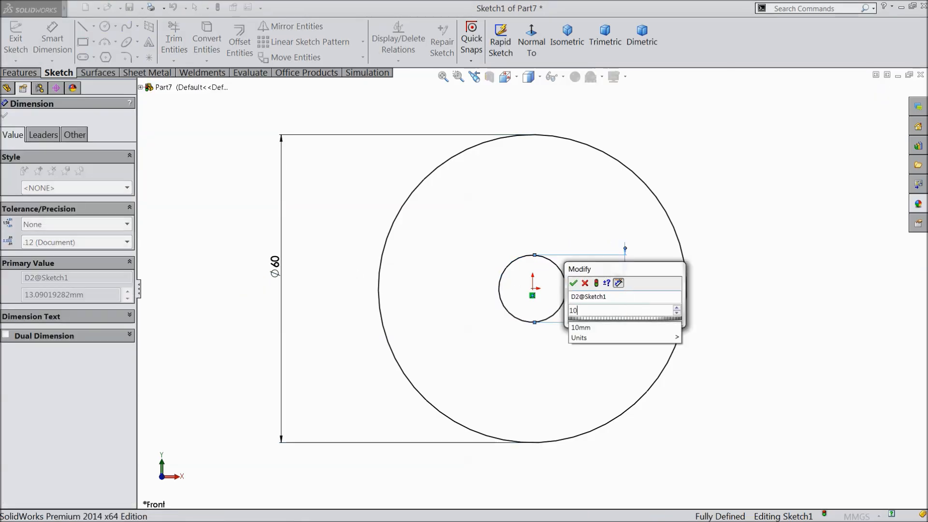
{"action": "left_click", "coordinate": [573, 283]}
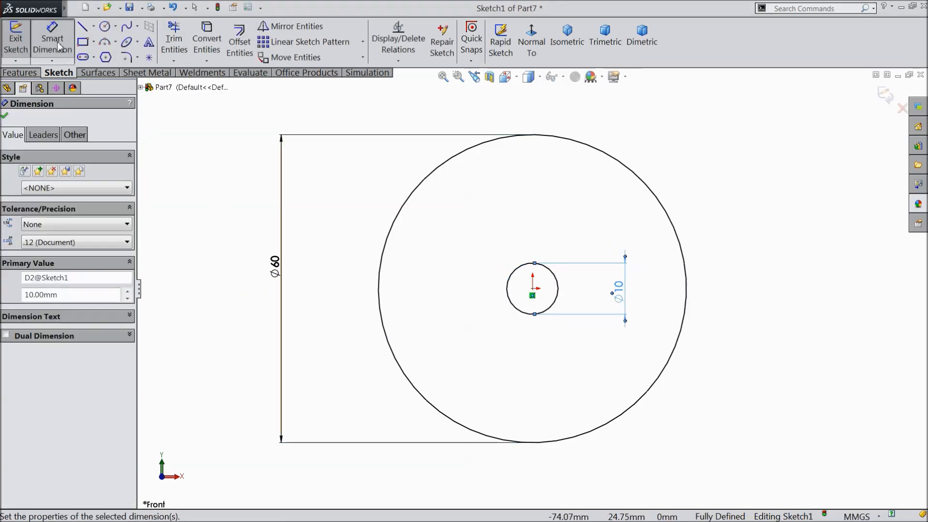
Draw a vertical centerline from the origin up past the top of the 10 mm circle
{"action": "left_click", "coordinate": [95, 26]}
{"action": "left_click", "coordinate": [110, 55]}
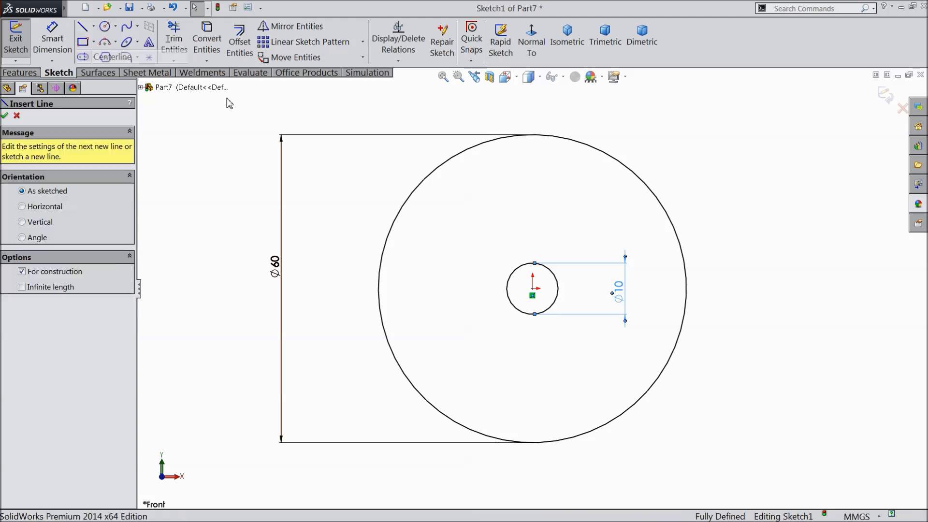
{"action": "scroll", "coordinate": [576, 269], "scroll_direction": "down", "scroll_amount": 5}
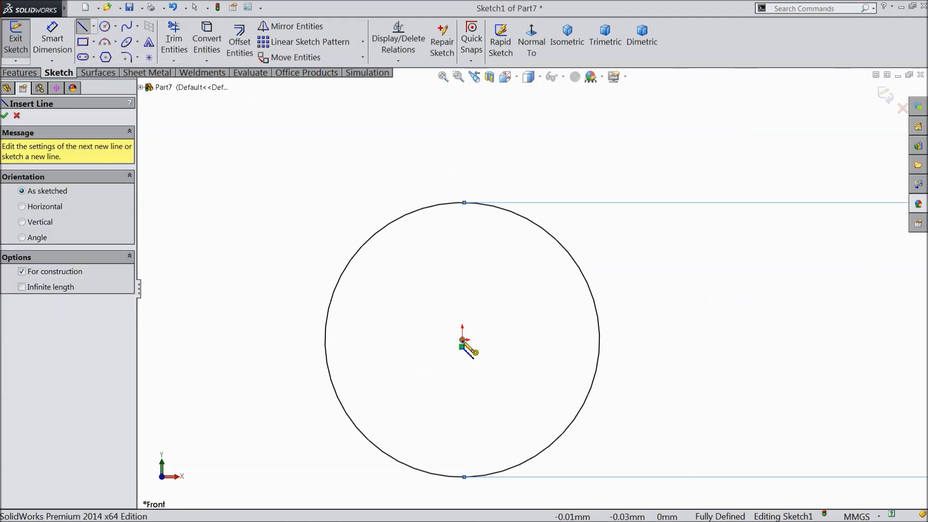
{"action": "left_click", "coordinate": [462, 340]}
{"action": "left_click", "coordinate": [463, 167]}
{"action": "right_click", "coordinate": [474, 97]}
{"action": "left_click", "coordinate": [511, 110]}
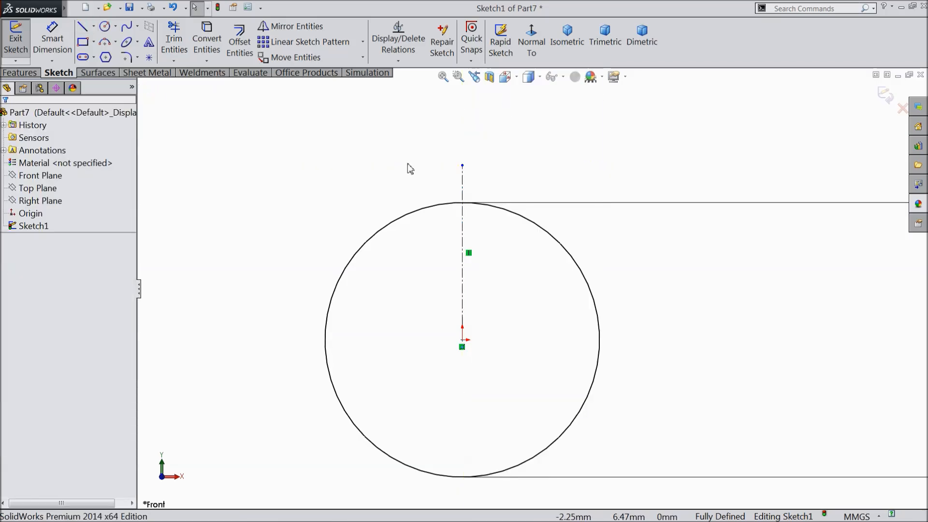
Sketch a corner rectangle about 1.6 mm wide and 1.8 mm tall across the top of the inner circle, straddling the centerline
{"action": "left_click", "coordinate": [83, 42]}
{"action": "scroll", "coordinate": [452, 208], "scroll_direction": "down", "scroll_amount": 4}
{"action": "left_click", "coordinate": [457, 175]}
{"action": "left_click", "coordinate": [550, 279]}
{"action": "right_click", "coordinate": [568, 109]}
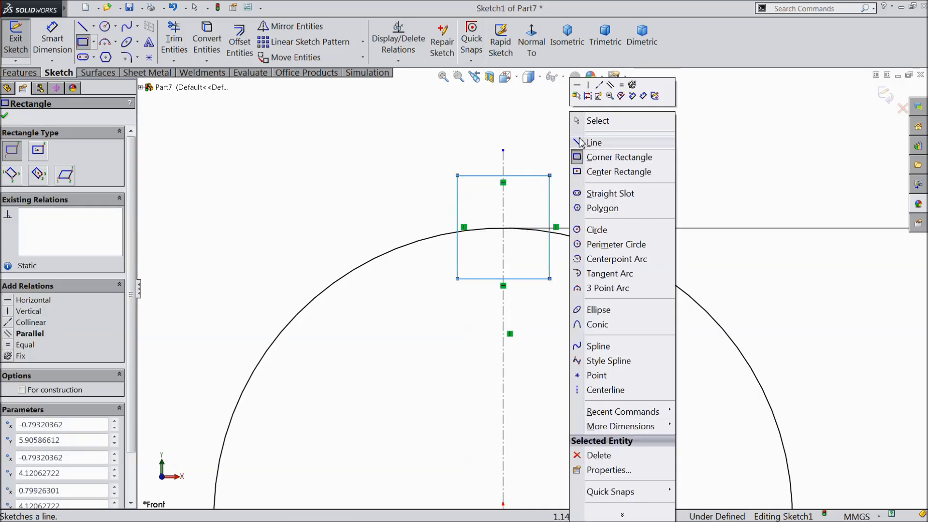
{"action": "left_click", "coordinate": [582, 120]}
Make the rectangle's two vertical sides symmetric about the centerline
{"action": "left_click_drag", "start_coordinate": [571, 196], "coordinate": [425, 207]}
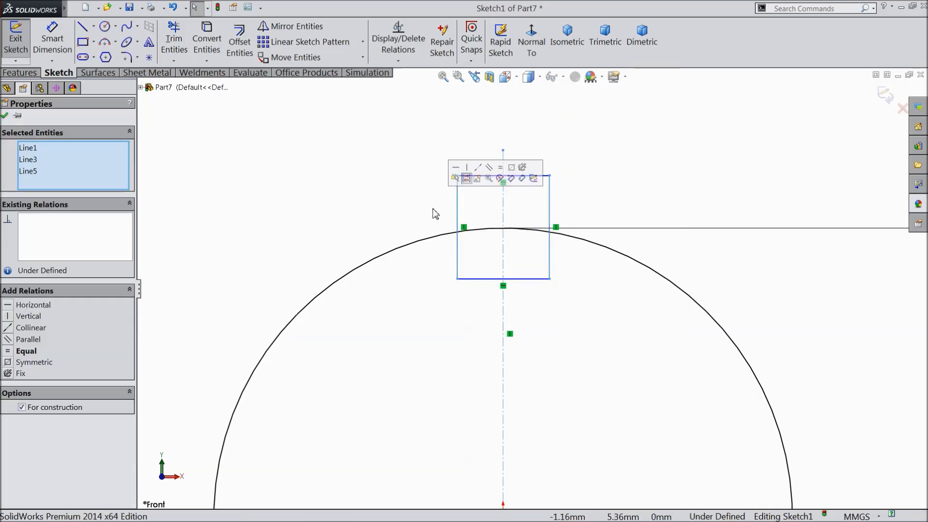
{"action": "left_click", "coordinate": [512, 169]}
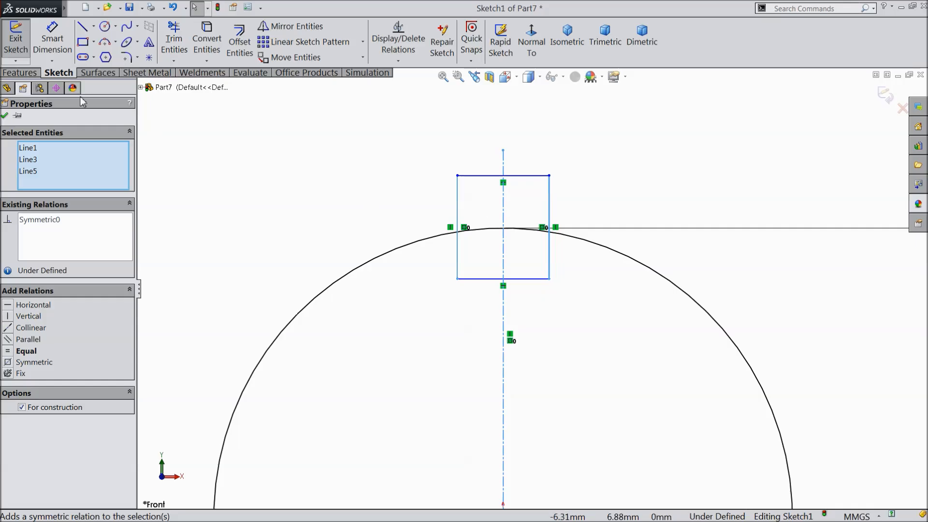
{"action": "left_click", "coordinate": [328, 141]}
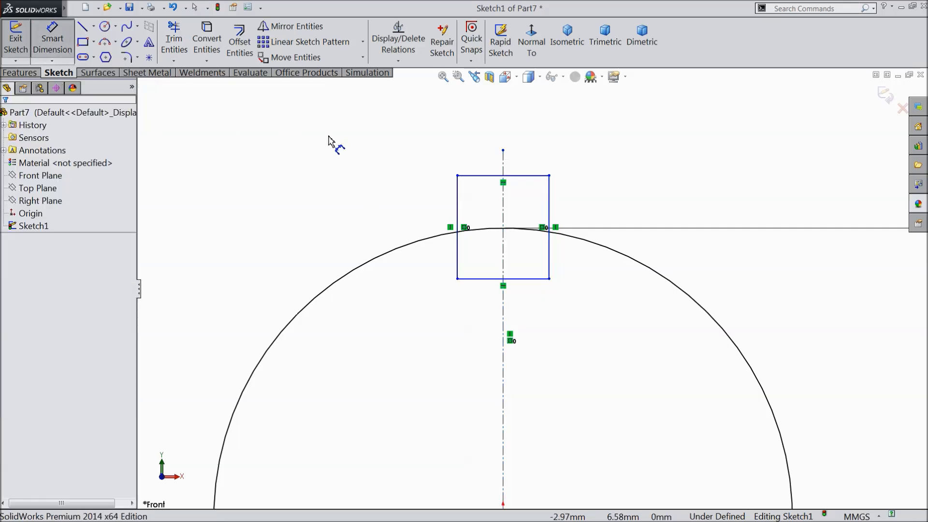
Dimension the rectangle's top edge to a width of 0.60 mm
{"action": "left_click", "coordinate": [490, 177]}
{"action": "left_click", "coordinate": [494, 131]}
{"action": "type", "text": "0."}
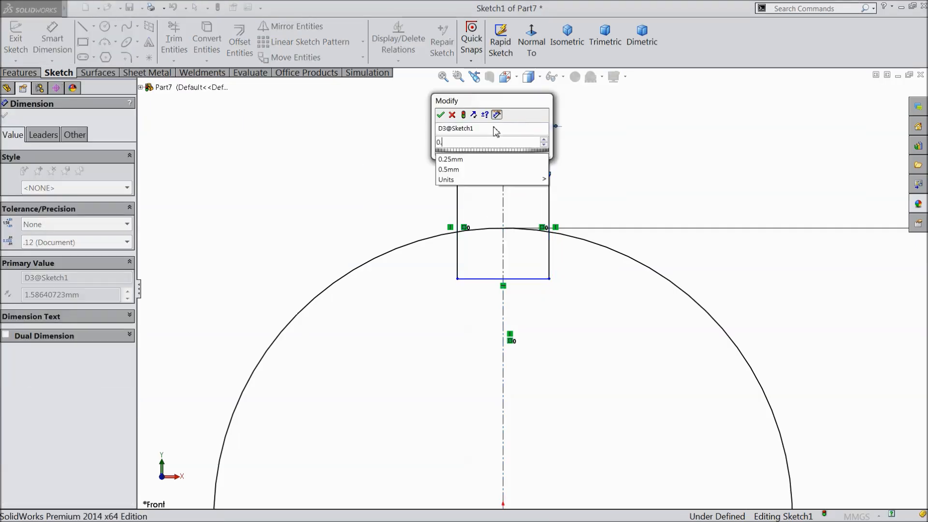
{"action": "type", "text": "60"}
{"action": "left_click", "coordinate": [440, 114]}
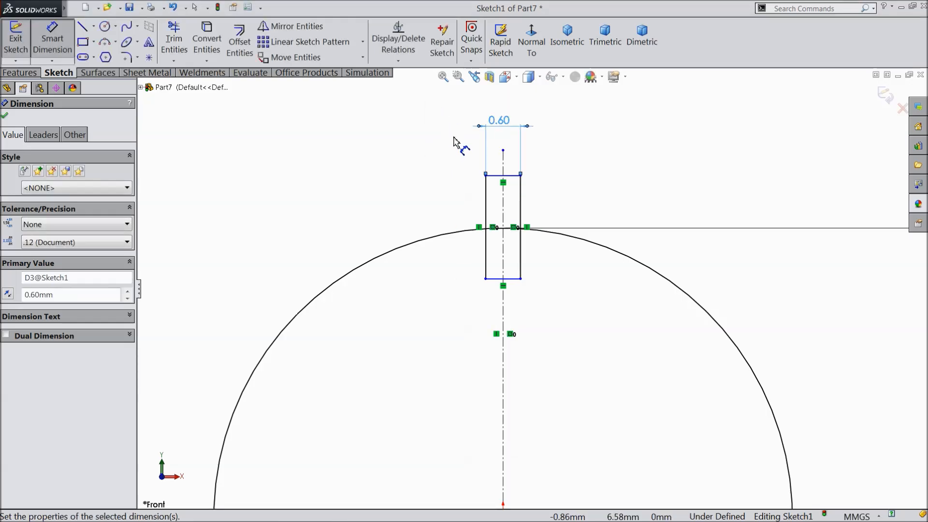
Set the keyway rectangle's width to 4 mm and dimension its top edge 7 mm above the origin
{"action": "double_click", "coordinate": [504, 125]}
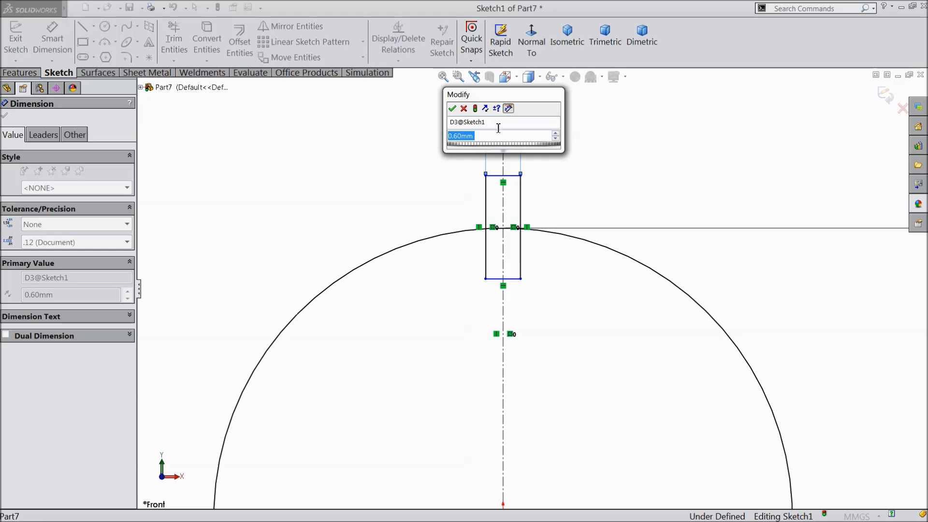
{"action": "left_click", "coordinate": [453, 106]}
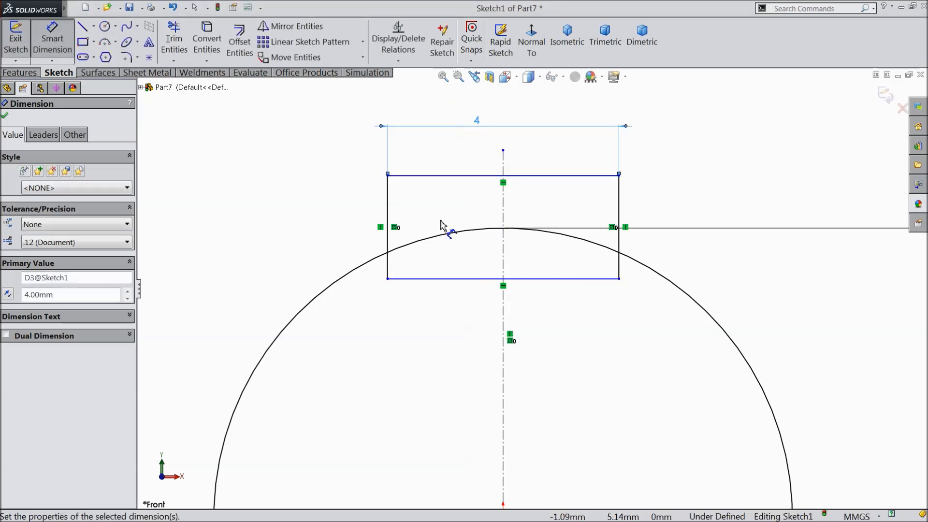
{"action": "scroll", "coordinate": [430, 237], "scroll_direction": "up", "scroll_amount": 5}
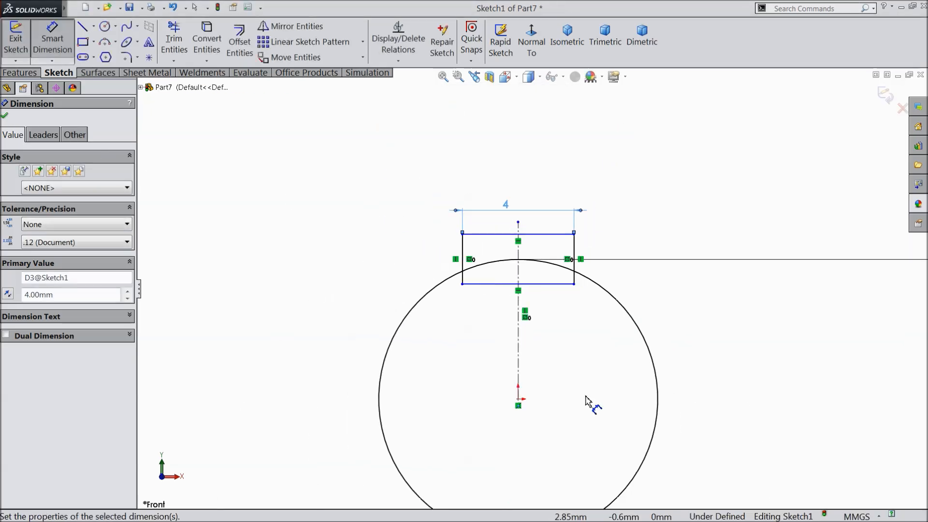
{"action": "left_click", "coordinate": [480, 371]}
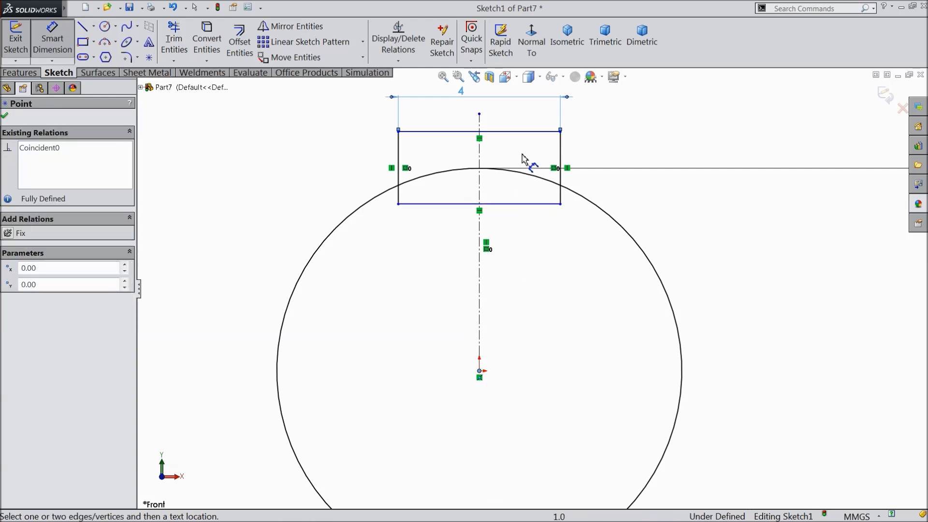
{"action": "left_click", "coordinate": [527, 132]}
{"action": "left_click", "coordinate": [741, 271]}
{"action": "type", "text": "7"}
{"action": "left_click", "coordinate": [689, 257]}
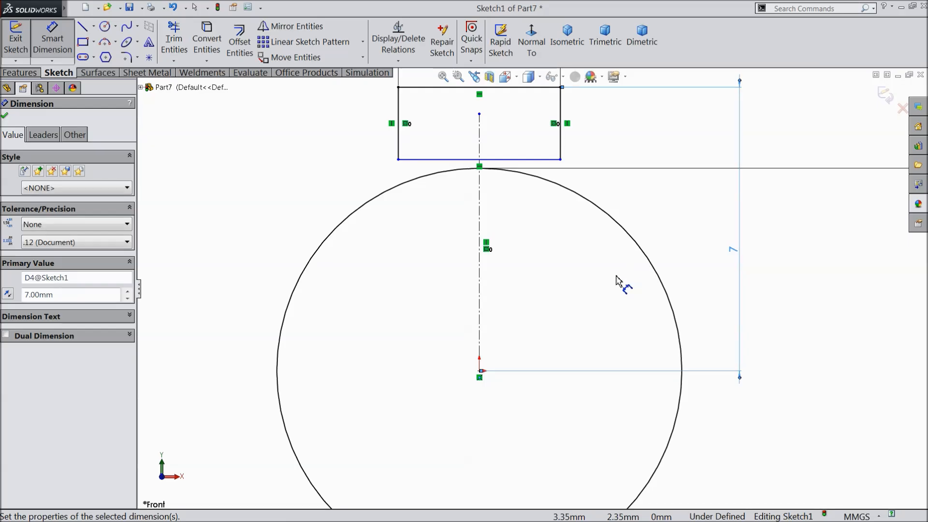
{"action": "left_click", "coordinate": [5, 116]}
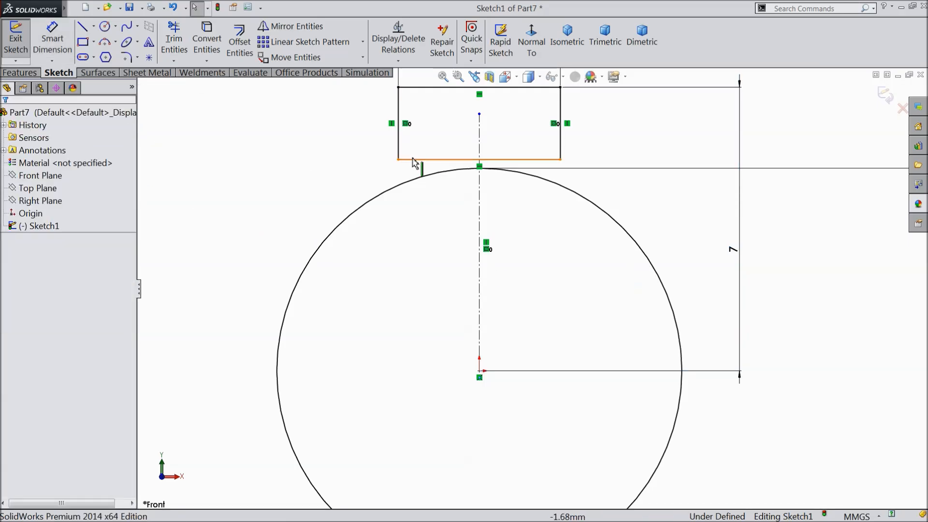
Stretch the rectangle's bottom edge down into the bore circle and trim the overlapping line and arc segments to form one keyed bore outline
{"action": "left_click_drag", "start_coordinate": [399, 161], "coordinate": [399, 232]}
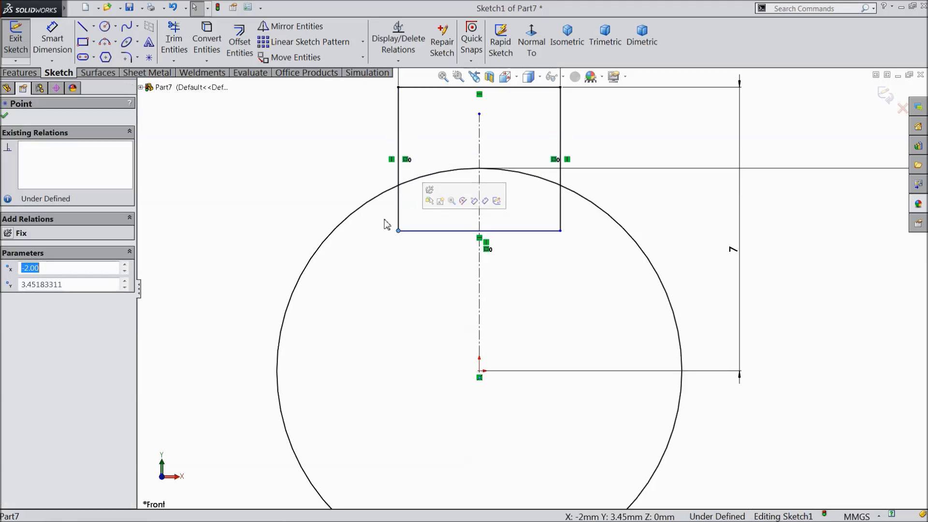
{"action": "left_click", "coordinate": [175, 42]}
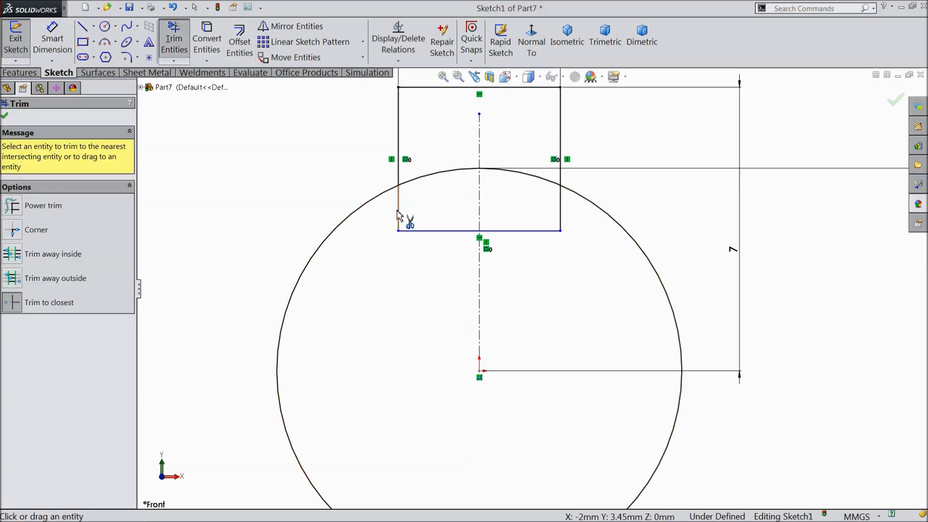
{"action": "left_click", "coordinate": [396, 215]}
{"action": "left_click", "coordinate": [428, 231]}
{"action": "left_click", "coordinate": [449, 176]}
{"action": "left_click", "coordinate": [526, 179]}
{"action": "left_click", "coordinate": [561, 205]}
{"action": "left_click", "coordinate": [543, 233]}
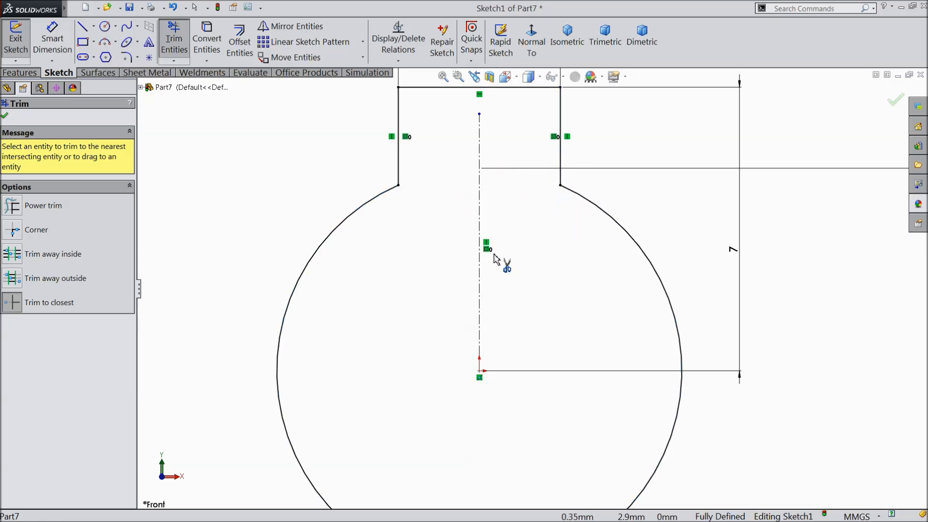
{"action": "scroll", "coordinate": [500, 269], "scroll_direction": "up", "scroll_amount": 10}
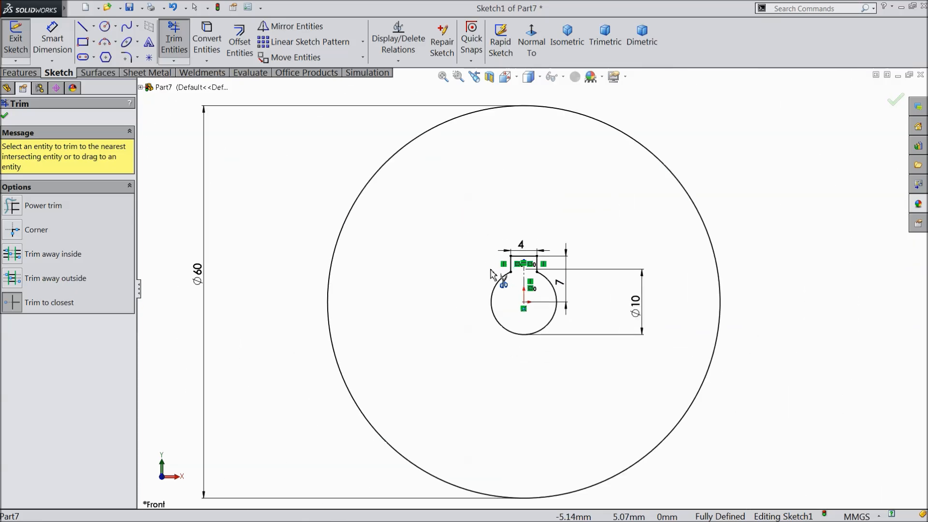
{"action": "left_click", "coordinate": [5, 117]}
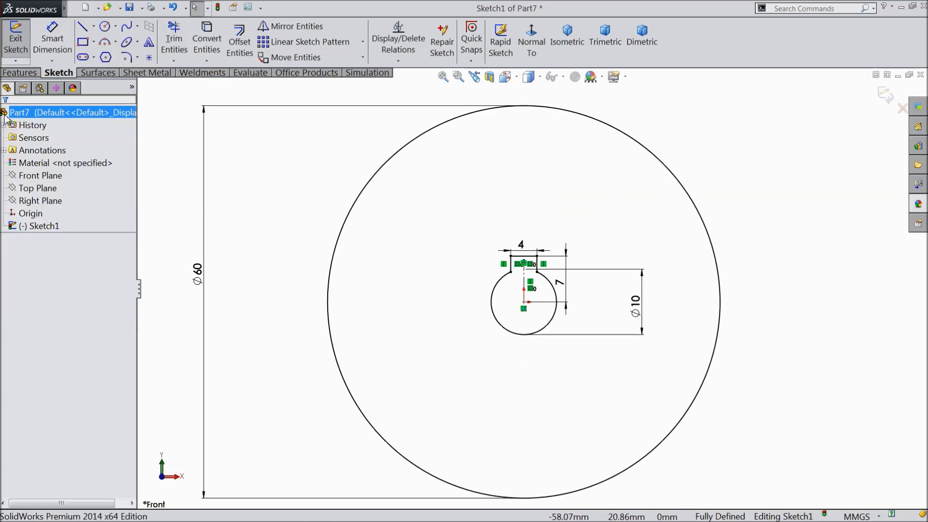
Extrude the disc profile with its keyed bore as a blind boss 10 mm deep
{"action": "left_click", "coordinate": [20, 73]}
{"action": "left_click", "coordinate": [25, 46]}
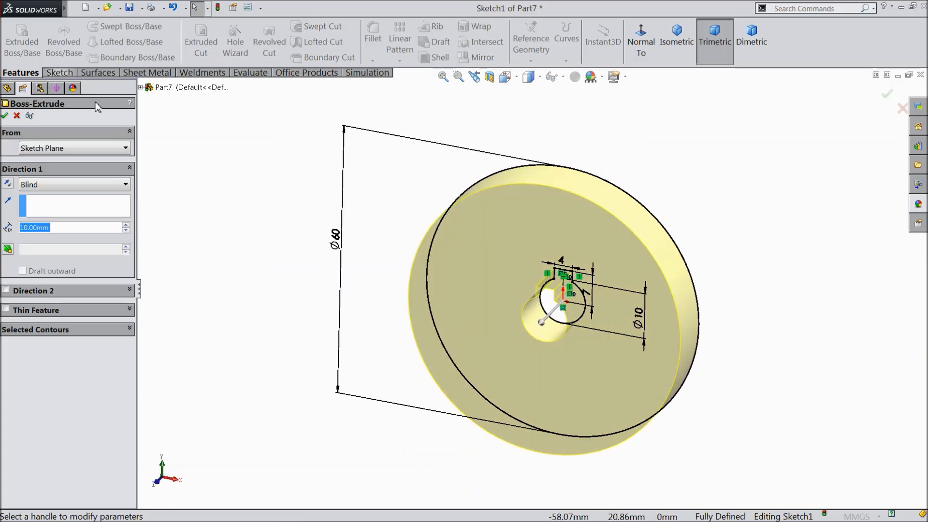
{"action": "left_click", "coordinate": [5, 116]}
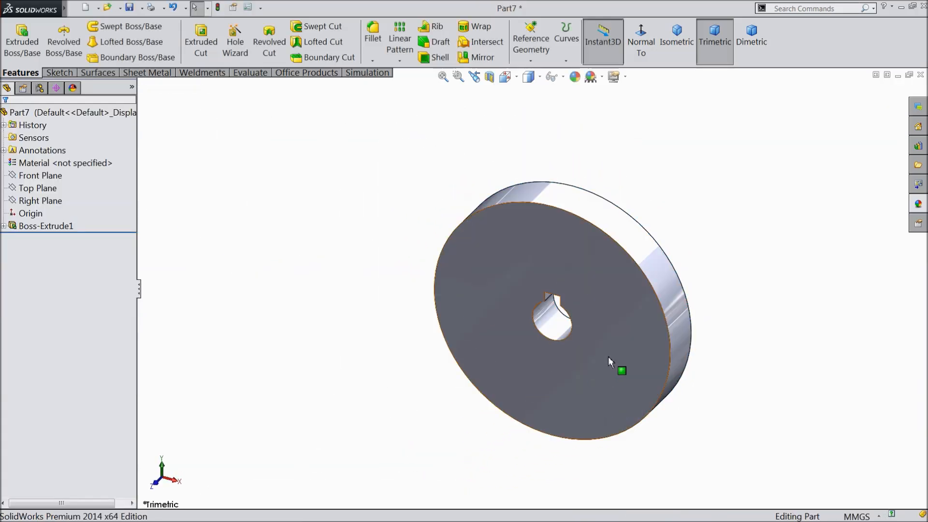
Start a sketch on the disc's front face and convert the disc's outer circular edge into it
{"action": "scroll", "coordinate": [609, 361], "scroll_direction": "down", "scroll_amount": 2}
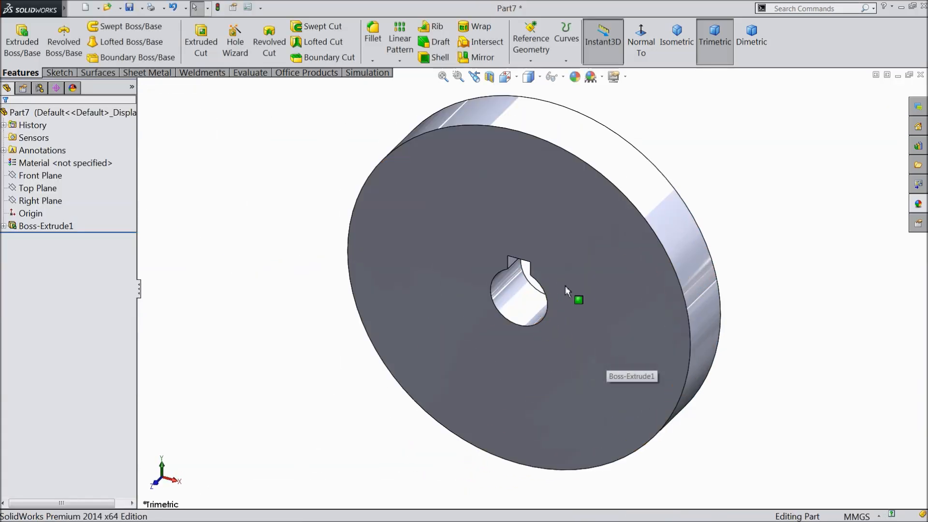
{"action": "left_click", "coordinate": [500, 169]}
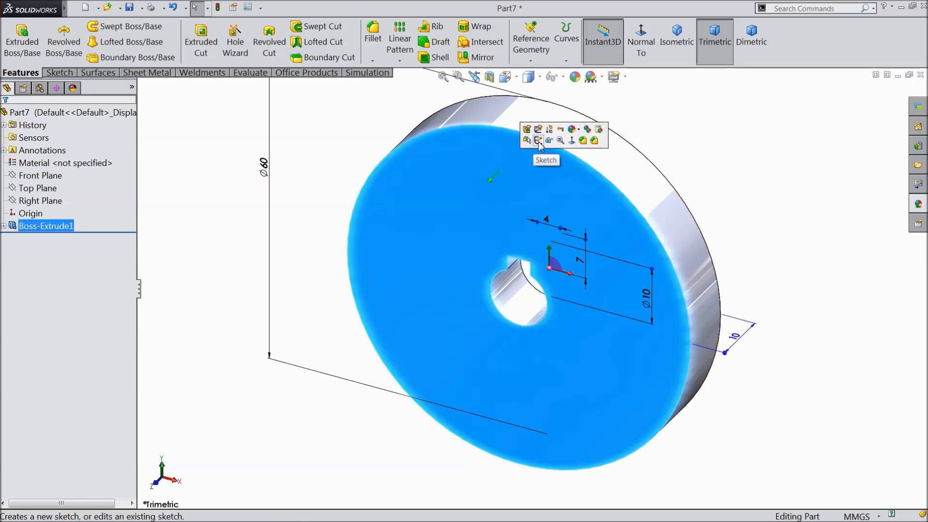
{"action": "left_click", "coordinate": [538, 141]}
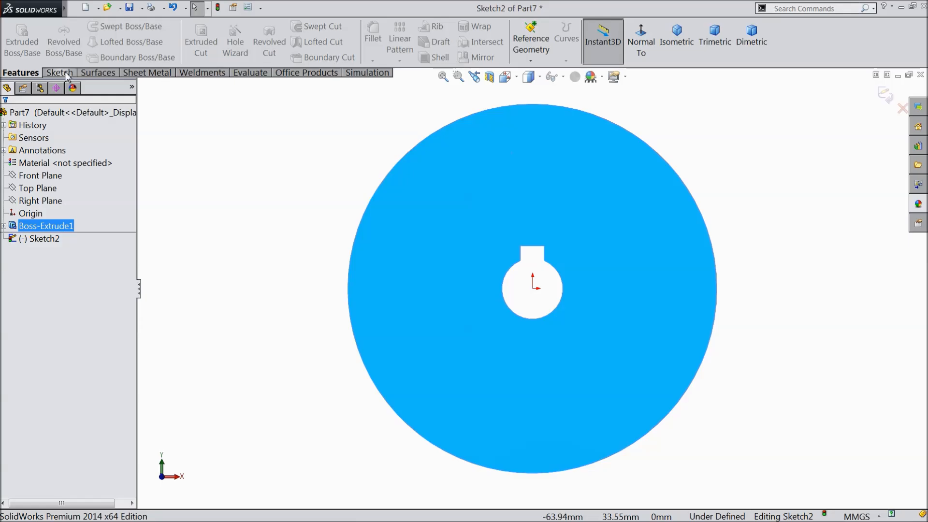
{"action": "left_click", "coordinate": [66, 73]}
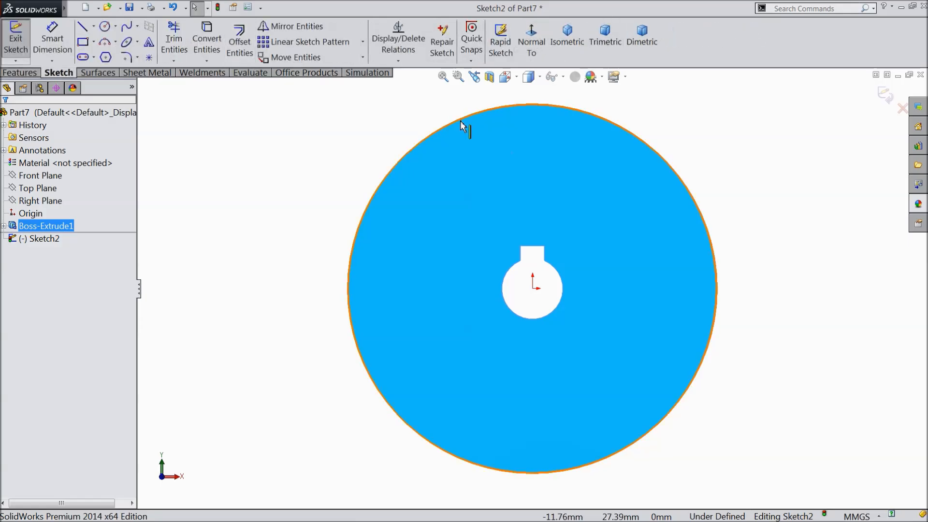
{"action": "key", "text": "Escape"}
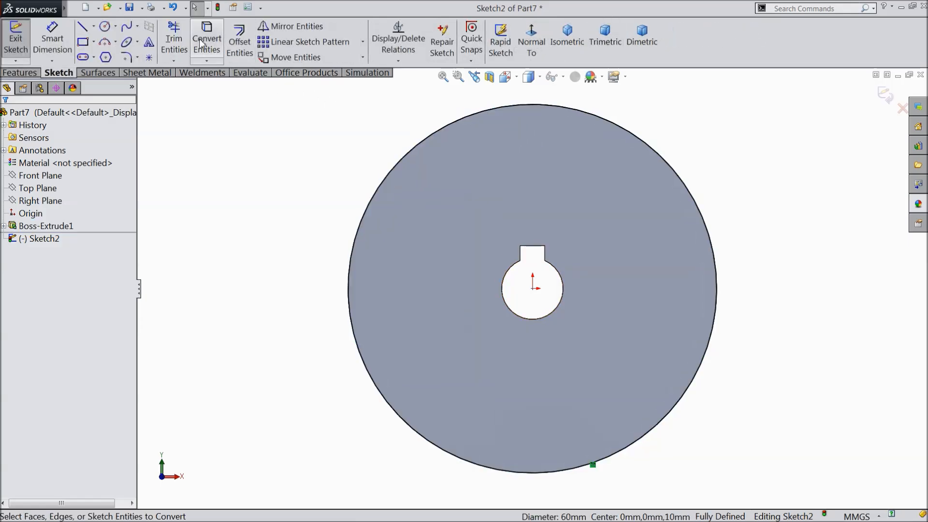
Draw a vertical centerline from the origin up to the topmost point of the outer circle
{"action": "left_click", "coordinate": [94, 26]}
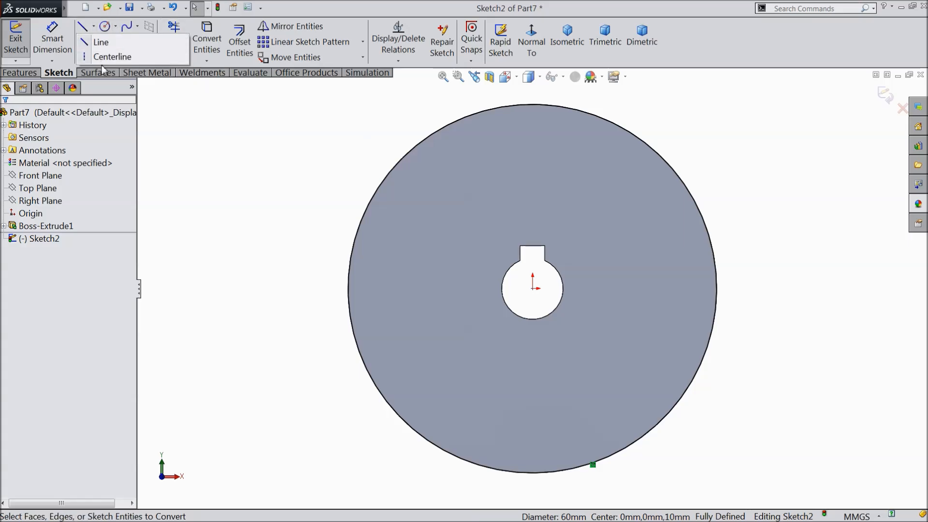
{"action": "left_click", "coordinate": [103, 59]}
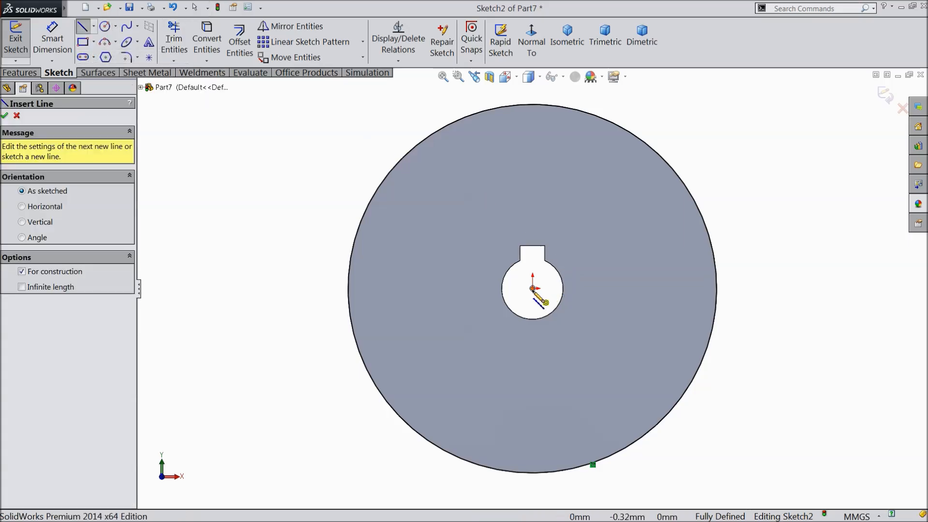
{"action": "left_click", "coordinate": [533, 289]}
{"action": "left_click", "coordinate": [533, 104]}
{"action": "right_click", "coordinate": [556, 120]}
{"action": "left_click", "coordinate": [573, 74]}
Sketch a horizontal line about 7 mm long across the centerline below the rim, continued by a slanted right side ending on the outer circle
{"action": "scroll", "coordinate": [541, 130], "scroll_direction": "down", "scroll_amount": 3}
{"action": "scroll", "coordinate": [541, 129], "scroll_direction": "down", "scroll_amount": 3}
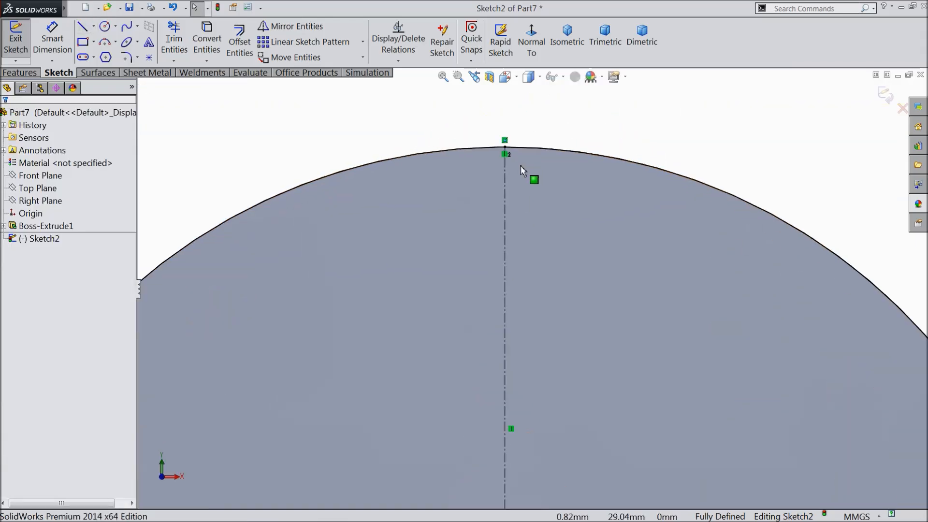
{"action": "left_click", "coordinate": [82, 29]}
{"action": "scroll", "coordinate": [523, 241], "scroll_direction": "up", "scroll_amount": 1}
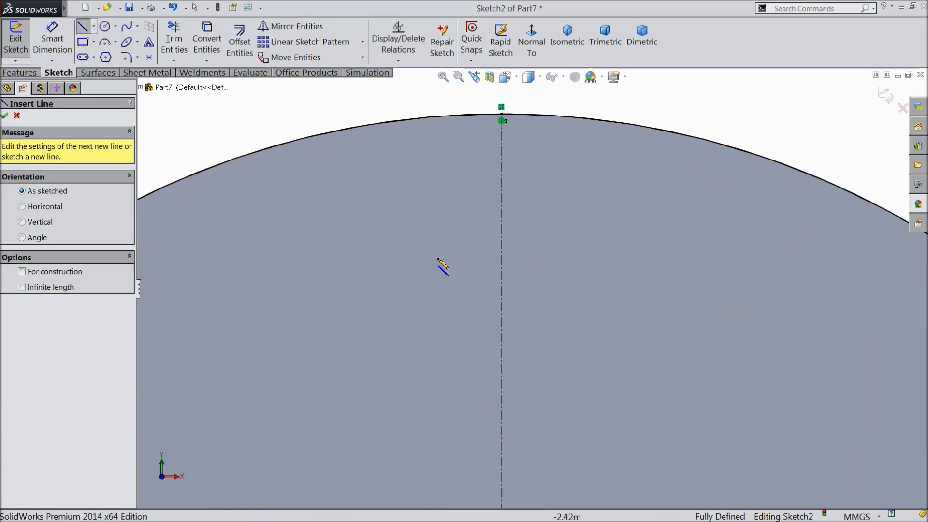
{"action": "left_click", "coordinate": [405, 248]}
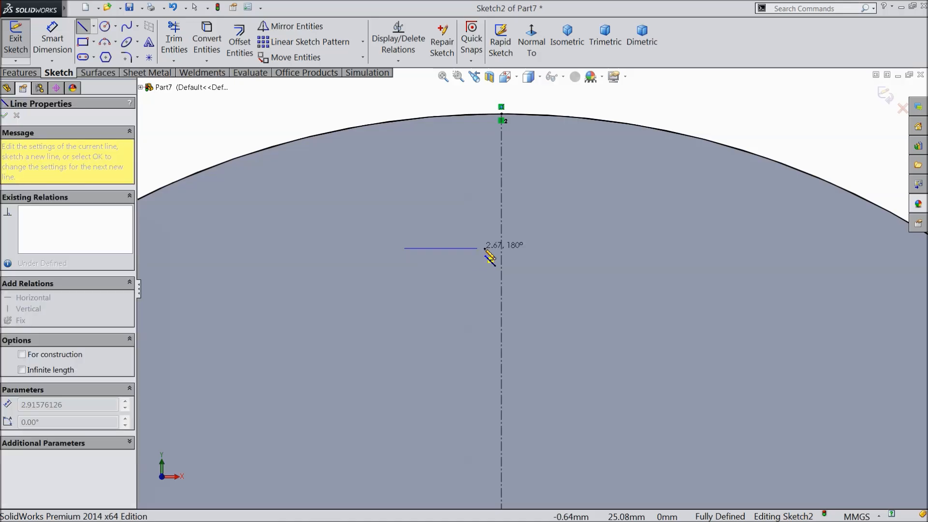
{"action": "left_click", "coordinate": [597, 249]}
{"action": "left_click", "coordinate": [614, 116]}
{"action": "right_click", "coordinate": [646, 98]}
{"action": "left_click", "coordinate": [670, 99]}
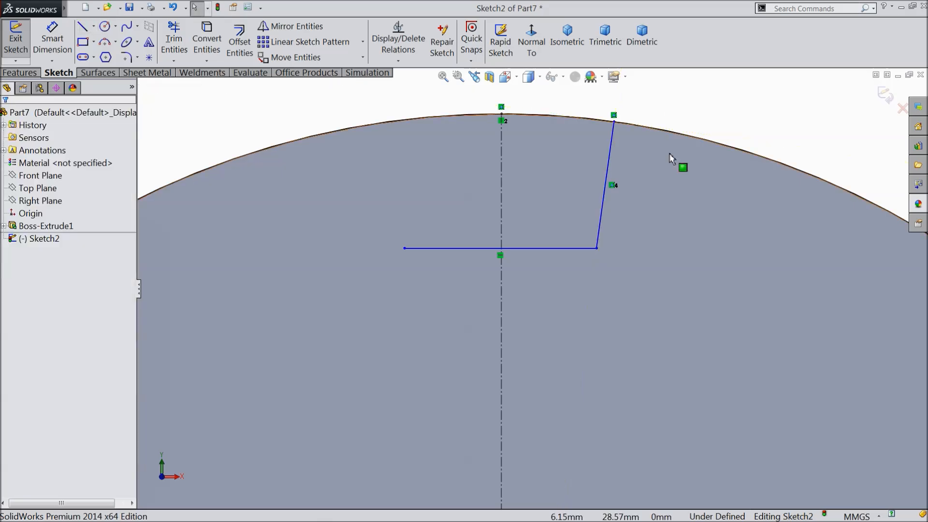
Draw the slanted left side of the notch from the base line's left end to the outer circle
{"action": "key", "text": "l"}
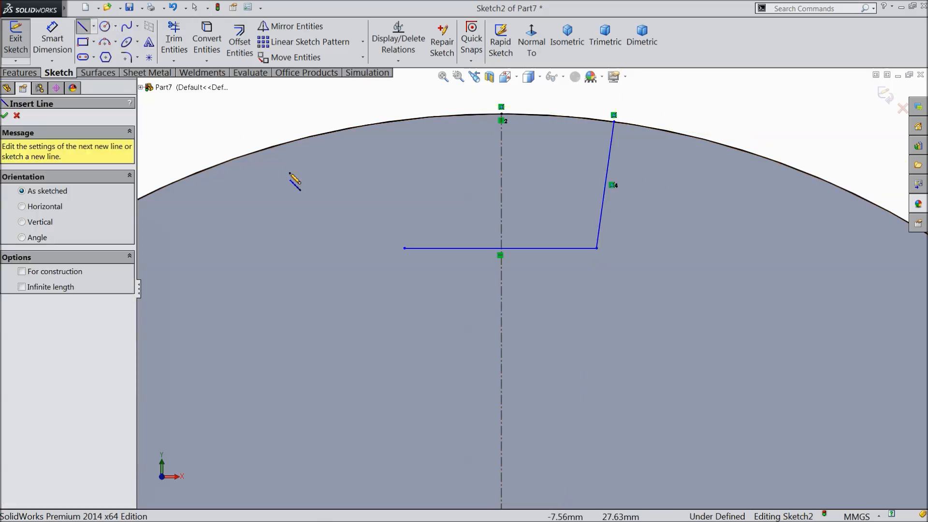
{"action": "left_click", "coordinate": [404, 249]}
{"action": "left_click", "coordinate": [358, 121]}
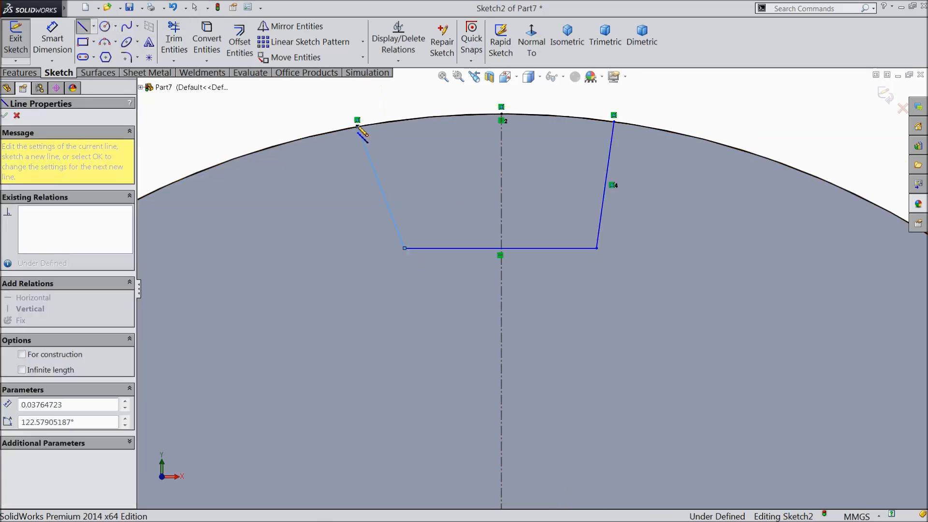
{"action": "right_click", "coordinate": [338, 103]}
{"action": "left_click", "coordinate": [358, 100]}
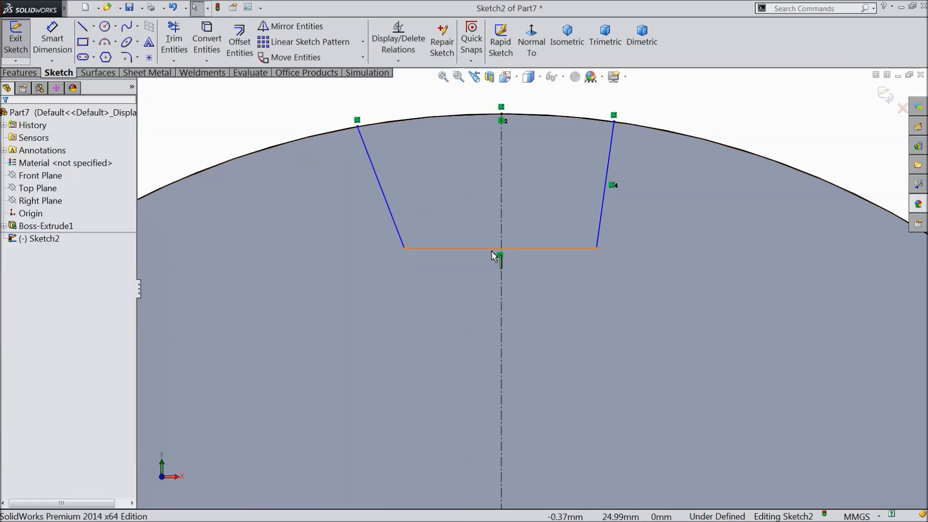
Make the two endpoints of the notch's base line symmetric about the vertical centerline
{"action": "left_click", "coordinate": [596, 249]}
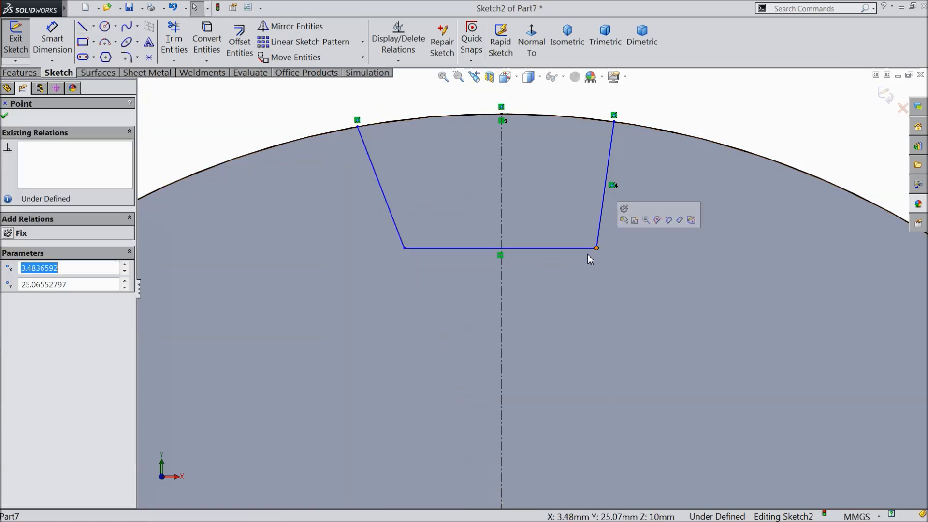
{"action": "left_click", "coordinate": [405, 249], "text": "ctrl"}
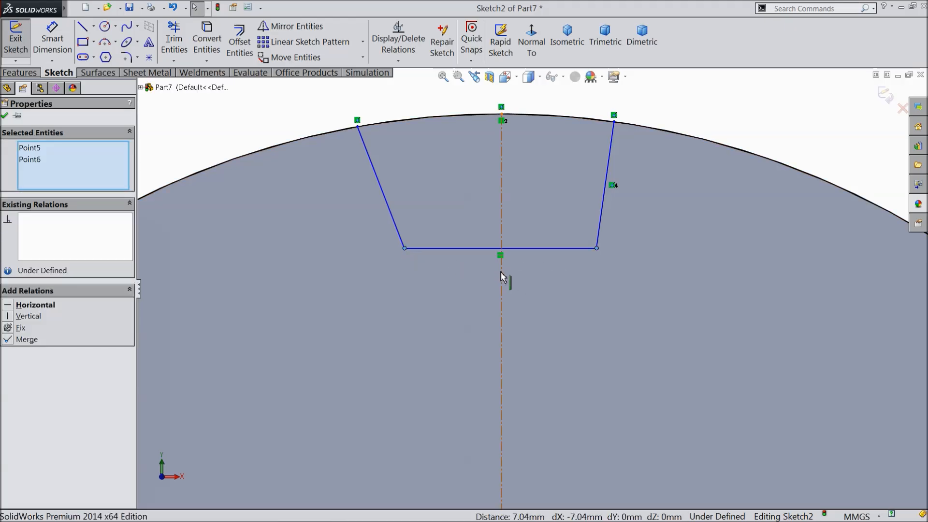
{"action": "left_click", "coordinate": [502, 275], "text": "ctrl"}
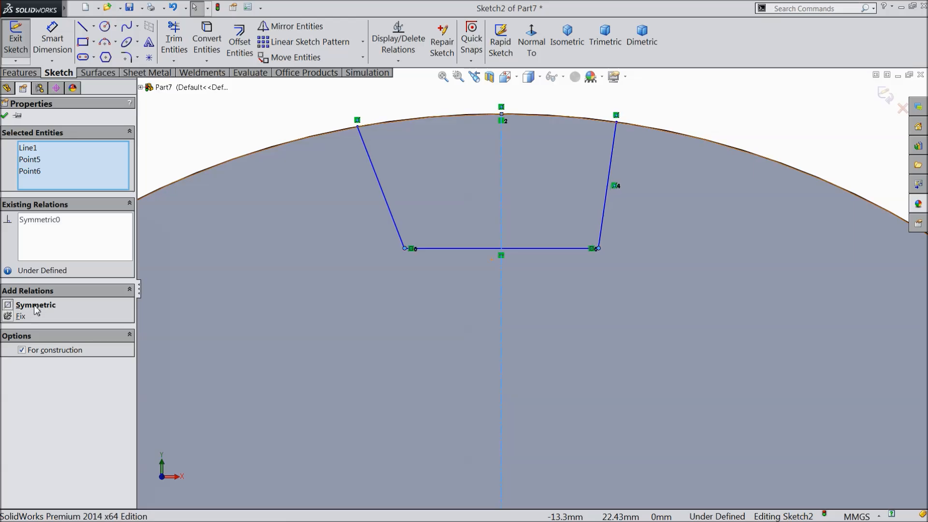
{"action": "left_click", "coordinate": [5, 116]}
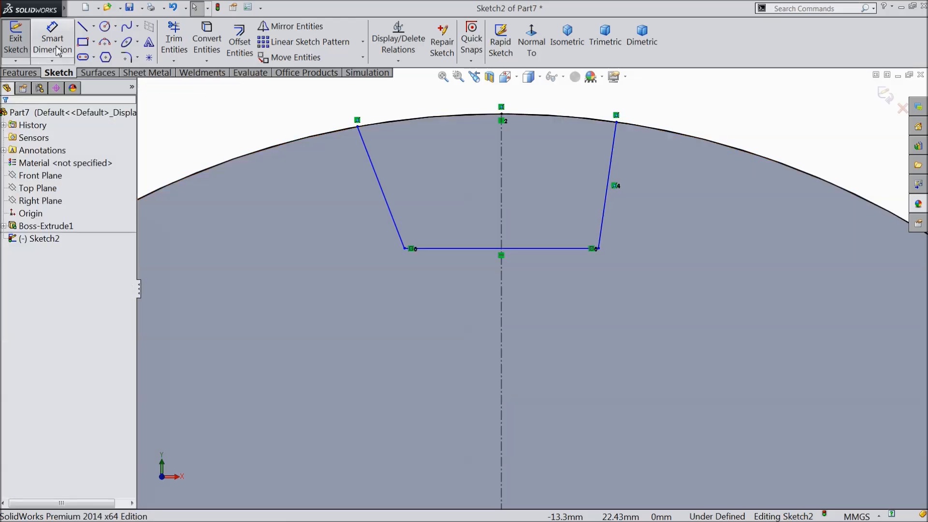
Dimension the angle between the notch's left side and the centerline at 20°
{"action": "left_click", "coordinate": [52, 39]}
{"action": "left_click", "coordinate": [385, 208]}
{"action": "left_click", "coordinate": [501, 203]}
{"action": "left_click", "coordinate": [432, 102]}
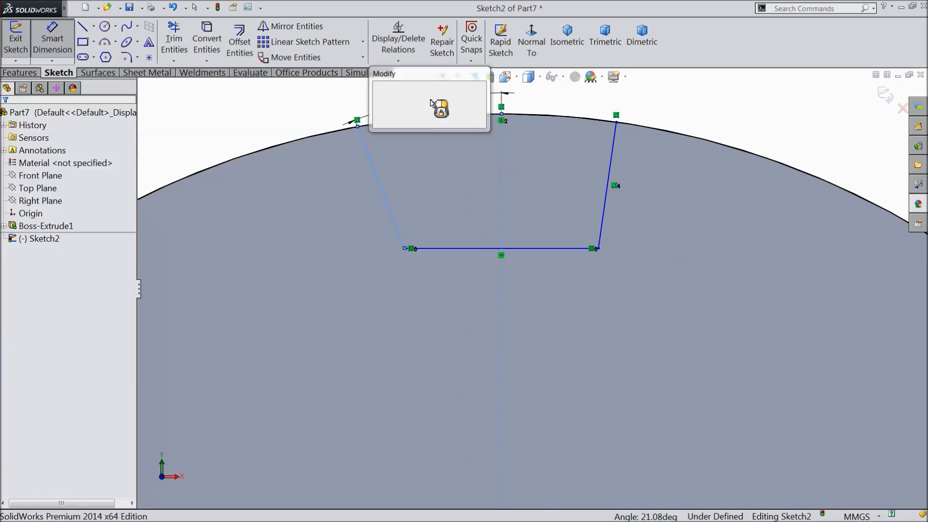
{"action": "type", "text": "20"}
{"action": "left_click", "coordinate": [379, 87]}
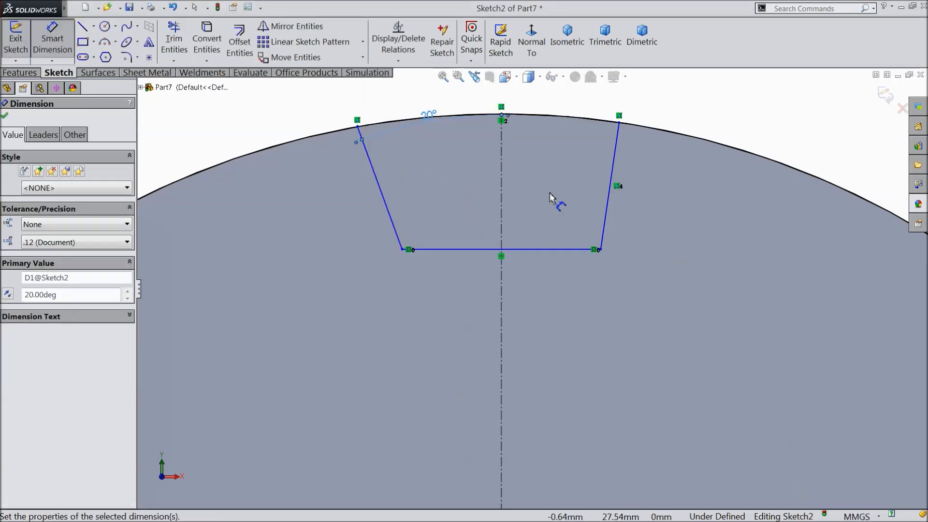
Dimension the angle between the notch's right side and the vertical centerline at 20°
{"action": "left_click", "coordinate": [609, 191]}
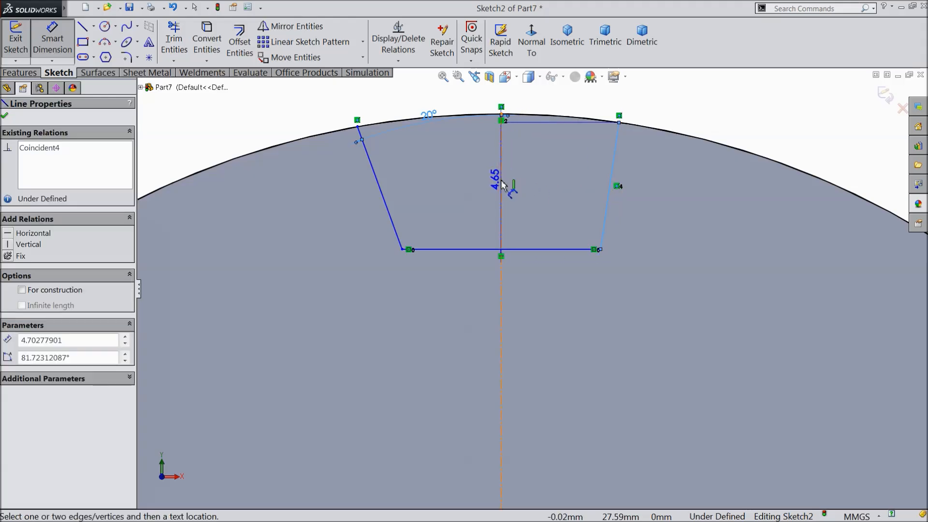
{"action": "left_click", "coordinate": [500, 182]}
{"action": "left_click", "coordinate": [554, 154]}
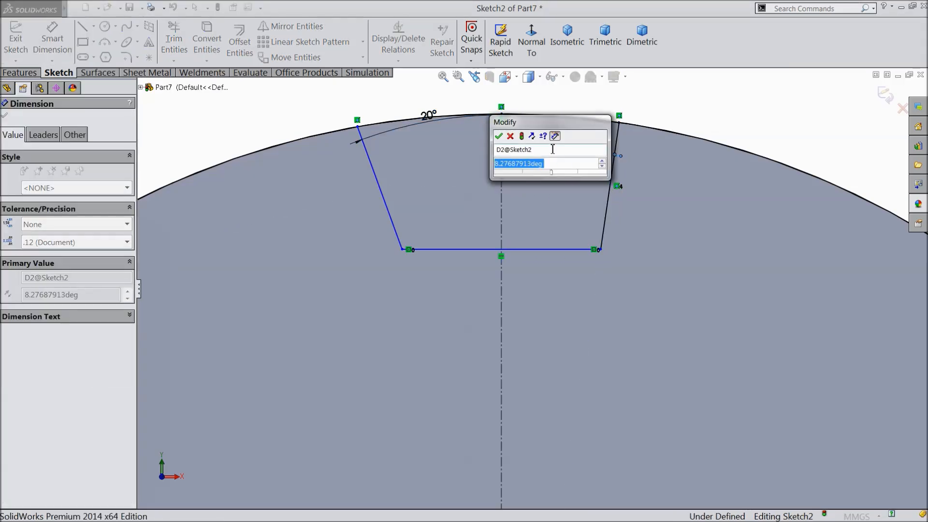
{"action": "type", "text": "60"}
{"action": "key", "text": "BackSpace"}
{"action": "type", "text": "20"}
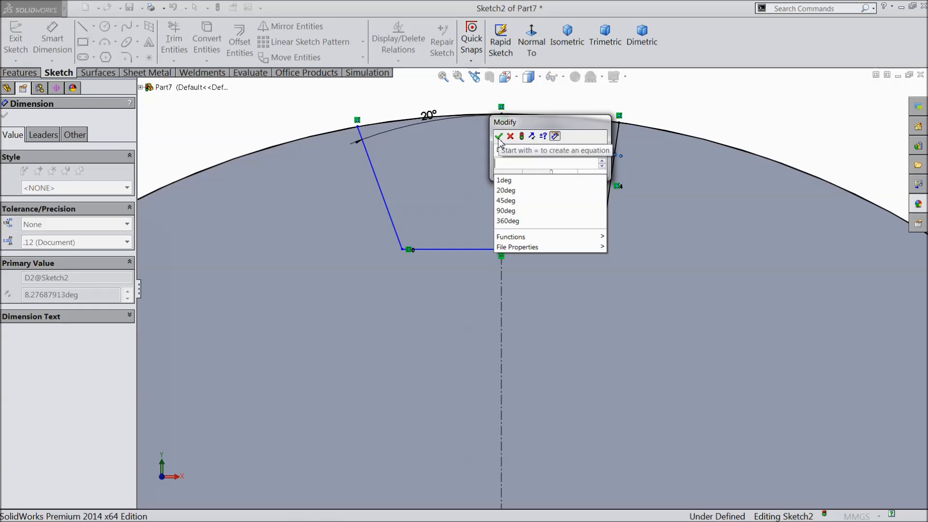
{"action": "left_click", "coordinate": [499, 137]}
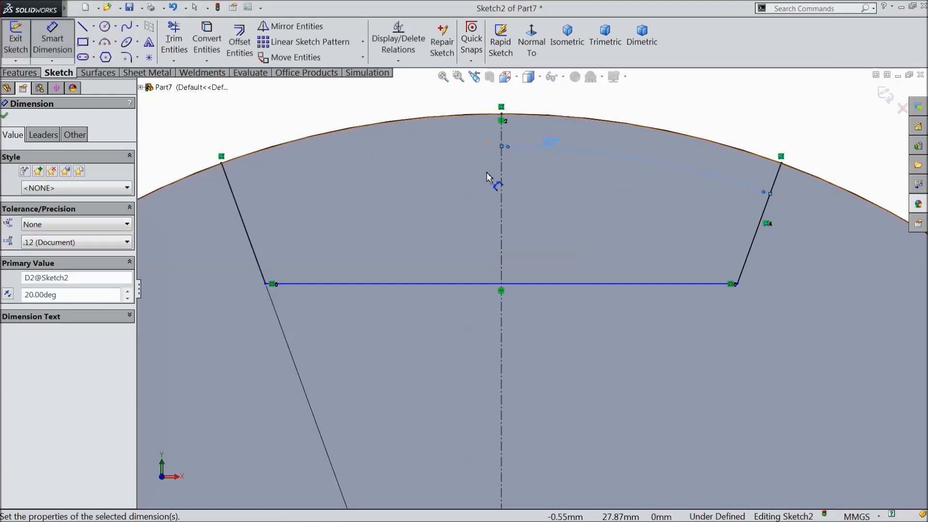
Reposition both 20° angle dimensions outside the disc, above the rim
{"action": "scroll", "coordinate": [547, 251], "scroll_direction": "up", "scroll_amount": 5}
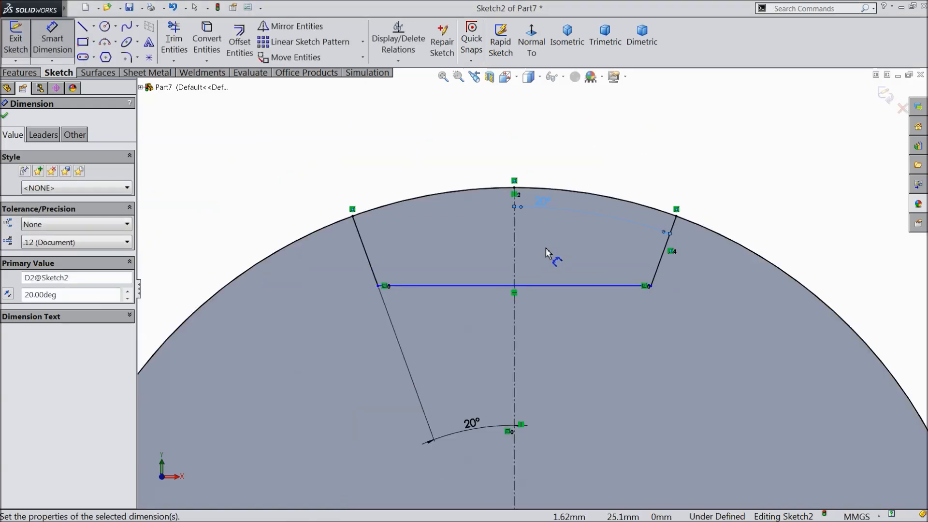
{"action": "scroll", "coordinate": [481, 364], "scroll_direction": "down", "scroll_amount": 2}
{"action": "mouse_move", "coordinate": [471, 362]}
{"action": "left_mouse_down"}
{"action": "mouse_move", "coordinate": [481, 249]}
{"action": "mouse_move", "coordinate": [457, 124]}
{"action": "left_mouse_up"}
{"action": "left_click", "coordinate": [531, 173]}
{"action": "left_click_drag", "start_coordinate": [533, 174], "coordinate": [544, 118]}
Dimension the length of the notch's base line at 1.5 mm
{"action": "left_click", "coordinate": [526, 243]}
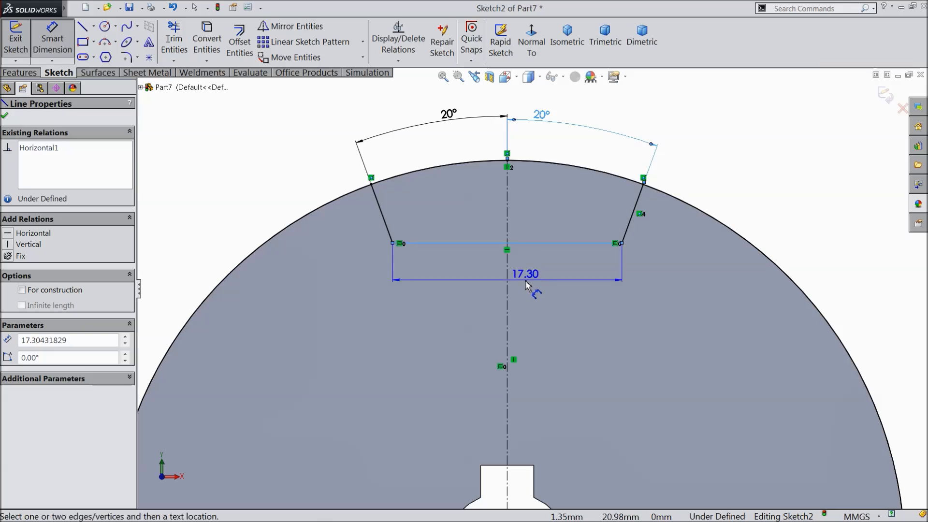
{"action": "left_click", "coordinate": [526, 285]}
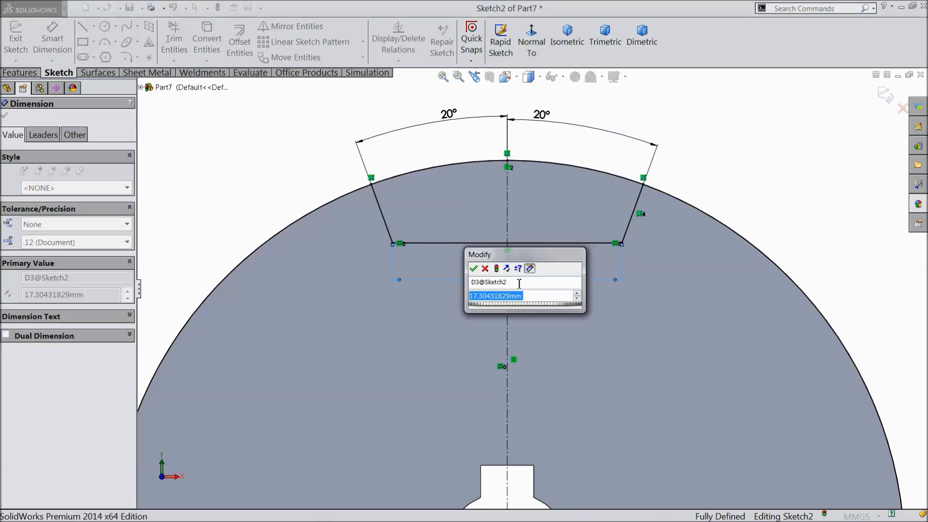
{"action": "type", "text": "1.5"}
{"action": "left_click", "coordinate": [475, 269]}
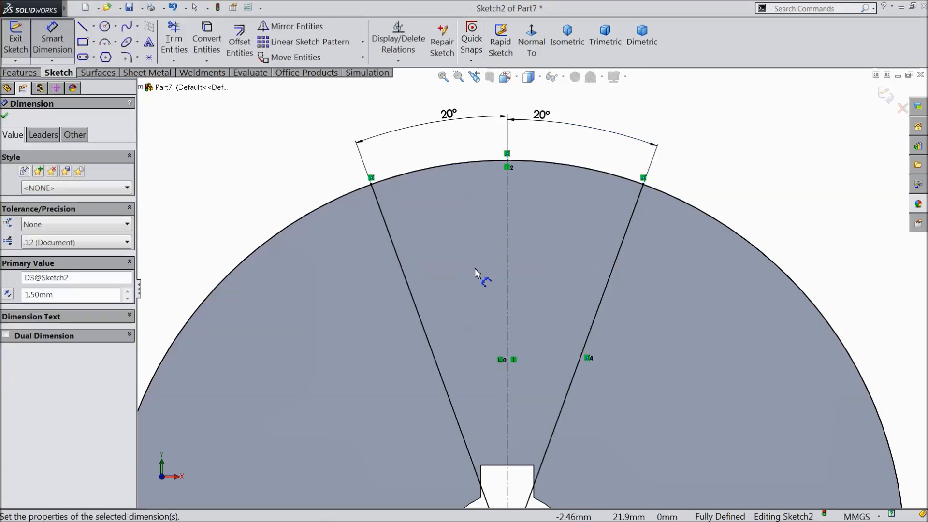
{"action": "scroll", "coordinate": [495, 290], "scroll_direction": "up", "scroll_amount": 3}
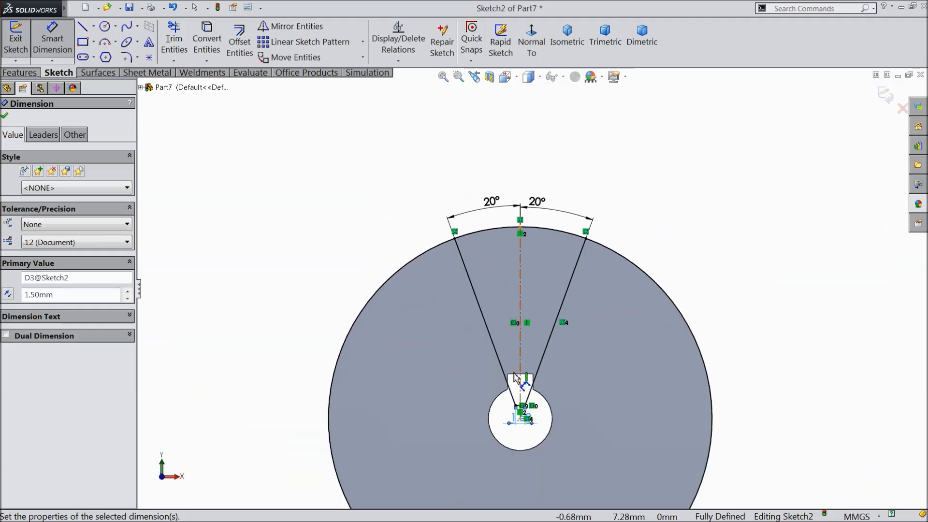
{"action": "left_click", "coordinate": [6, 117]}
{"action": "scroll", "coordinate": [498, 383], "scroll_direction": "up", "scroll_amount": 4}
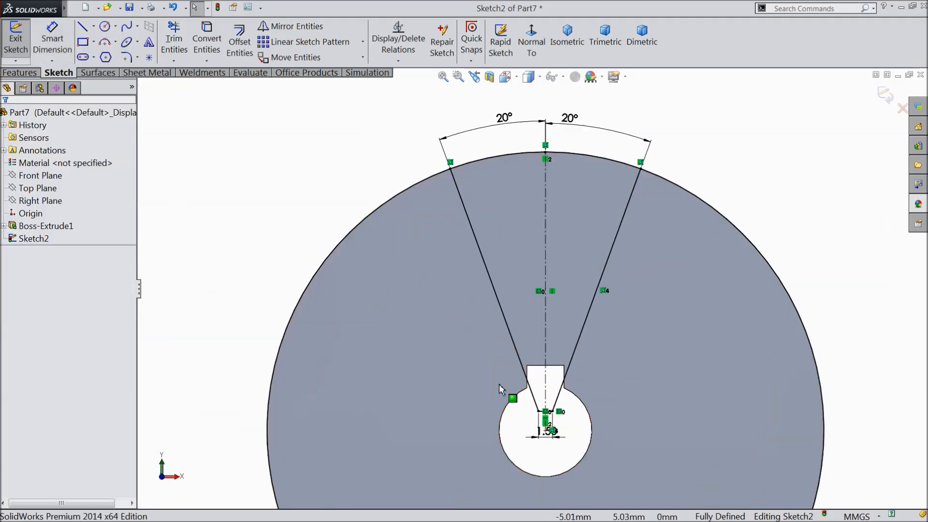
Delete the coincident relation attached to the notch's right side line
{"action": "left_click", "coordinate": [581, 414]}
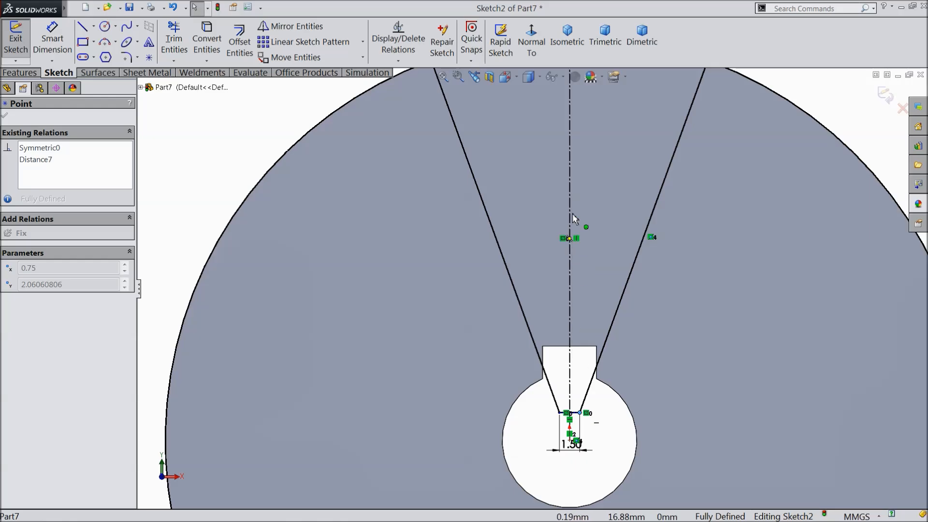
{"action": "scroll", "coordinate": [624, 223], "scroll_direction": "down", "scroll_amount": 3}
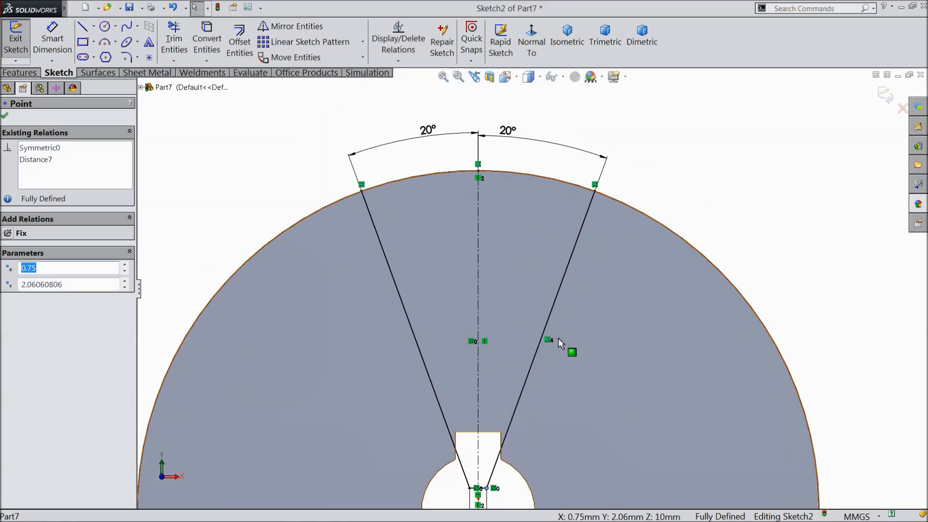
{"action": "scroll", "coordinate": [556, 341], "scroll_direction": "up", "scroll_amount": 2}
{"action": "left_click", "coordinate": [540, 334]}
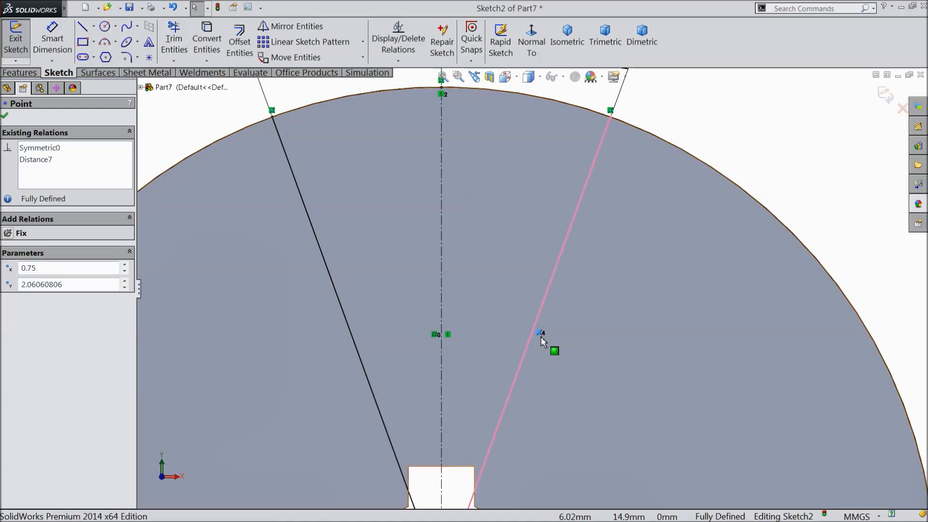
{"action": "key", "text": "Delete"}
{"action": "scroll", "coordinate": [529, 348], "scroll_direction": "down", "scroll_amount": 4}
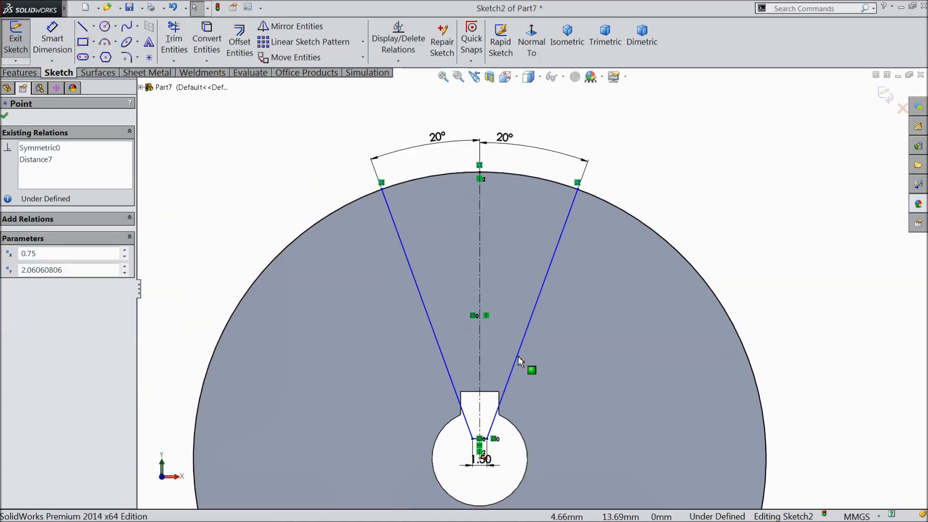
Move the notch's base line up near the rim, about 27.2 mm above the disc's center
{"action": "left_click_drag", "start_coordinate": [496, 415], "coordinate": [496, 213]}
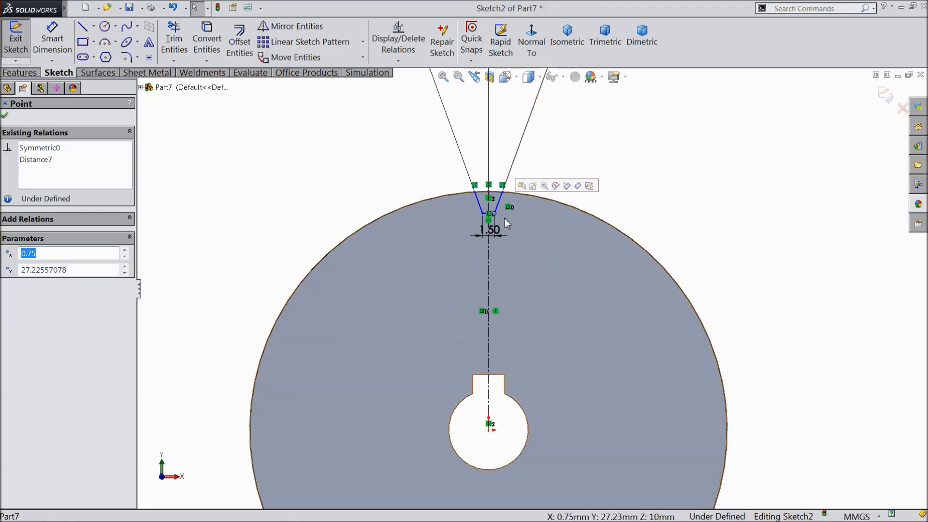
{"action": "scroll", "coordinate": [500, 203], "scroll_direction": "down", "scroll_amount": 4}
{"action": "scroll", "coordinate": [525, 266], "scroll_direction": "up", "scroll_amount": 5}
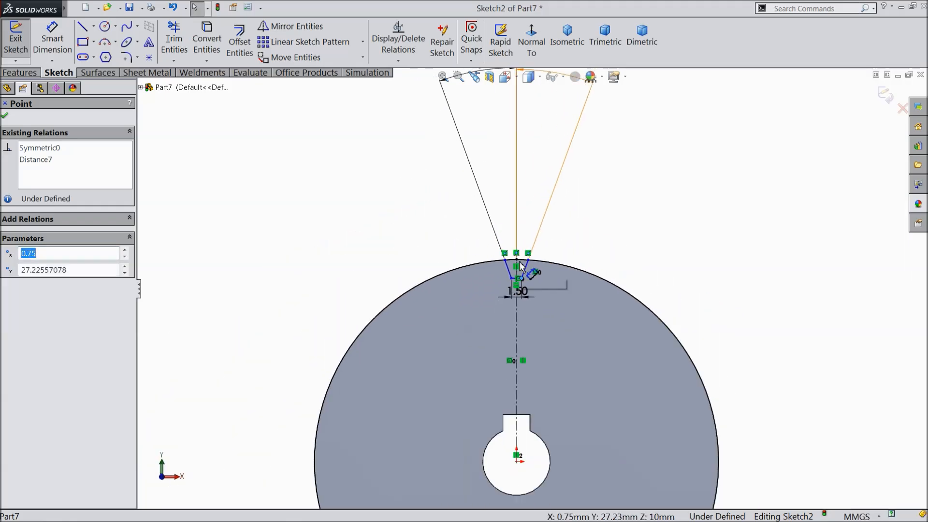
Bring both 20° angle dimensions down close to the small notch at the rim
{"action": "left_click_drag", "start_coordinate": [532, 137], "coordinate": [534, 250]}
{"action": "left_click_drag", "start_coordinate": [498, 167], "coordinate": [506, 251]}
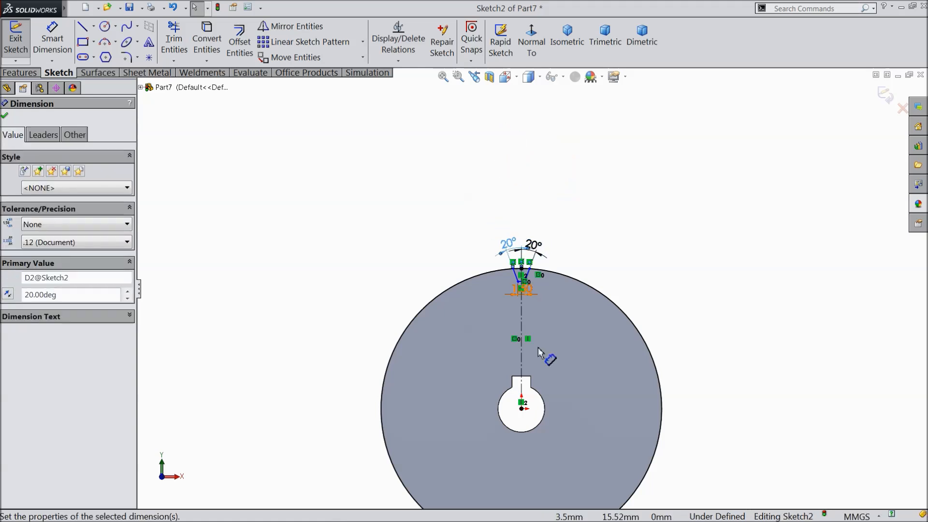
{"action": "scroll", "coordinate": [521, 387], "scroll_direction": "down", "scroll_amount": 3}
{"action": "scroll", "coordinate": [512, 332], "scroll_direction": "down", "scroll_amount": 2}
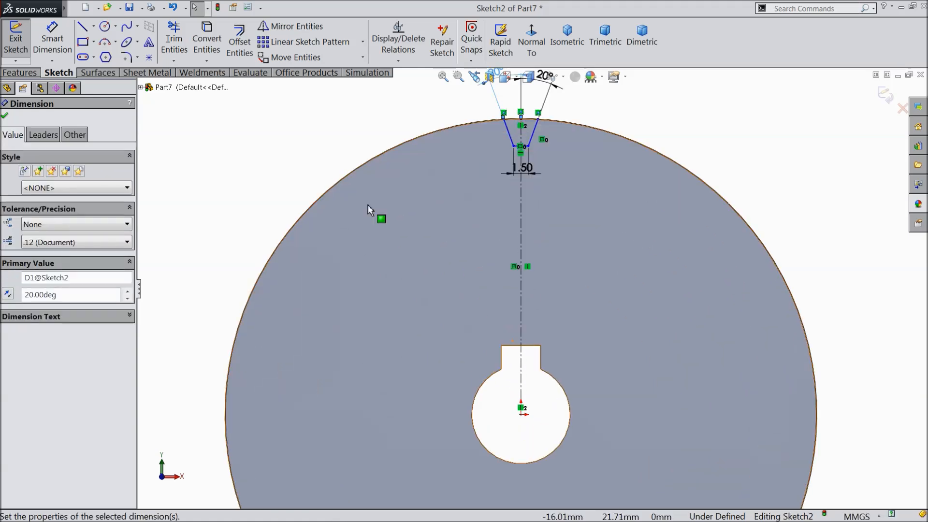
Dimension the vertical distance from the origin to the notch's base line at 28.5 mm
{"action": "left_click", "coordinate": [45, 42]}
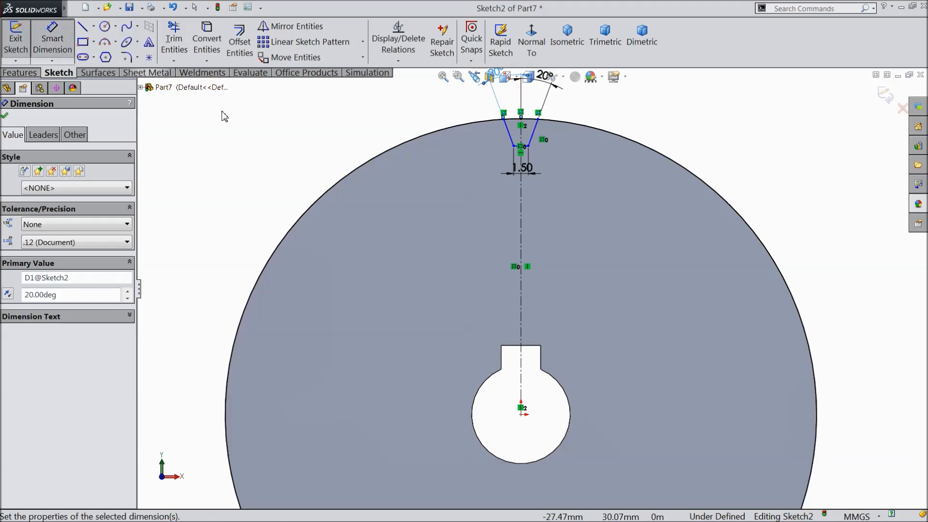
{"action": "left_click", "coordinate": [524, 147]}
{"action": "left_click", "coordinate": [521, 414]}
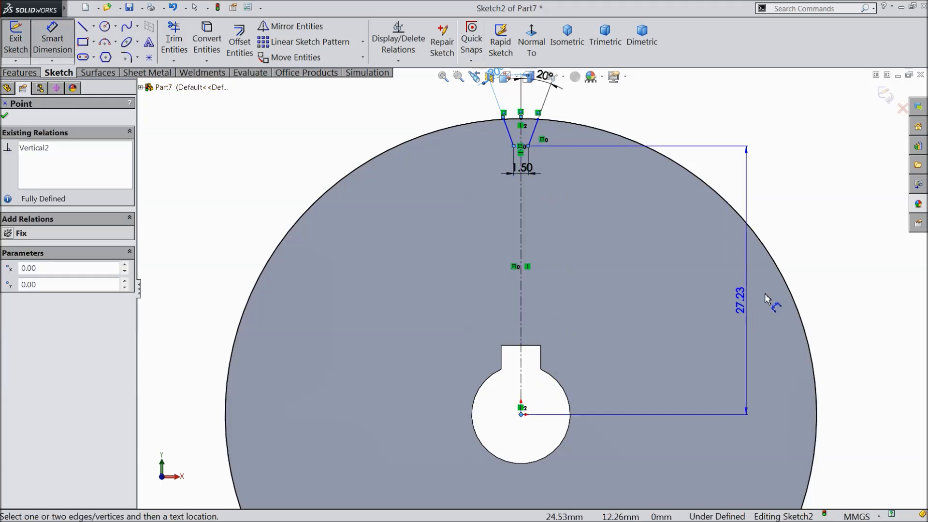
{"action": "left_click", "coordinate": [817, 285]}
{"action": "type", "text": "28.5"}
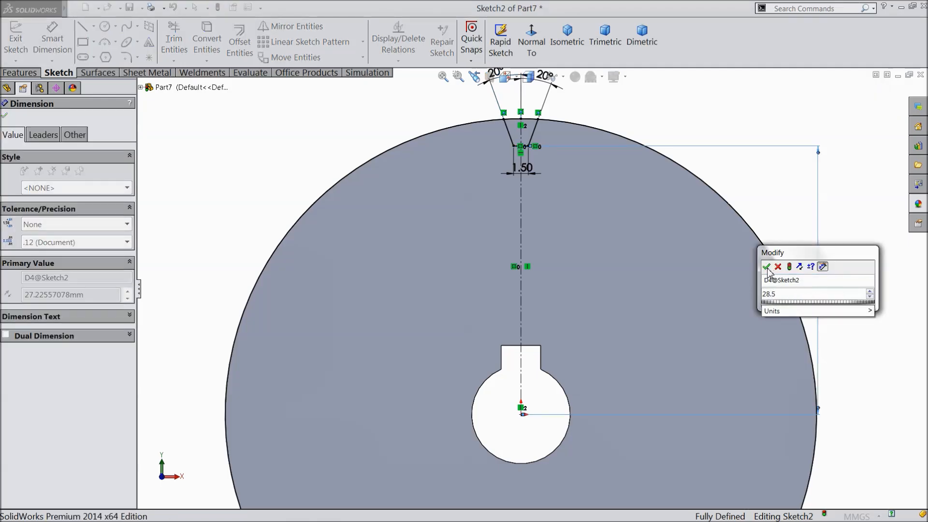
{"action": "left_click", "coordinate": [766, 267]}
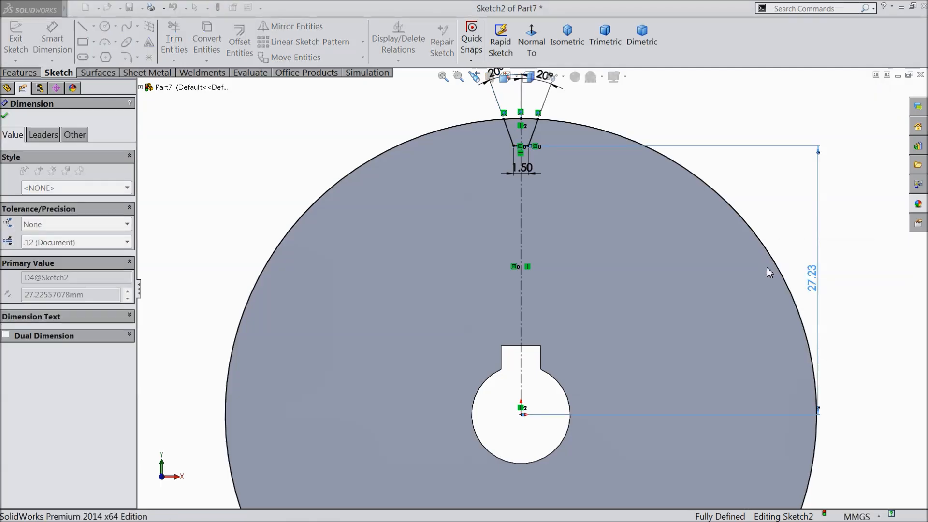
{"action": "scroll", "coordinate": [553, 143], "scroll_direction": "down", "scroll_amount": 3}
{"action": "scroll", "coordinate": [522, 174], "scroll_direction": "down", "scroll_amount": 3}
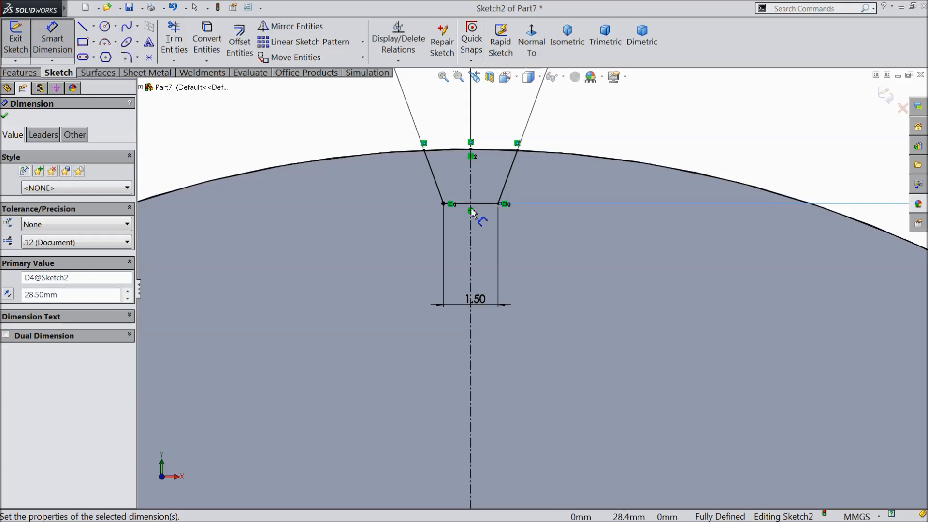
{"action": "scroll", "coordinate": [471, 208], "scroll_direction": "up", "scroll_amount": 2}
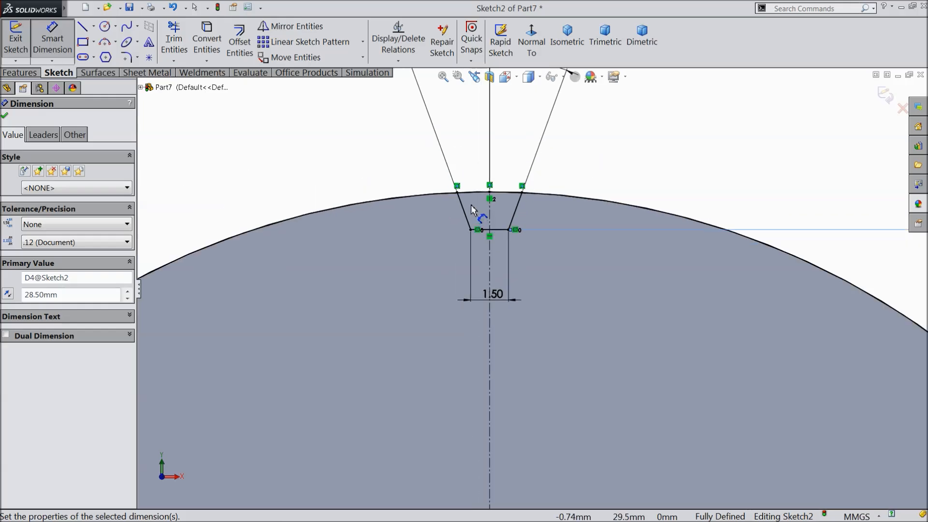
Create an extruded cut from both halves of the notch profile through the full thickness of the disc
{"action": "left_click", "coordinate": [20, 73]}
{"action": "left_click", "coordinate": [201, 43]}
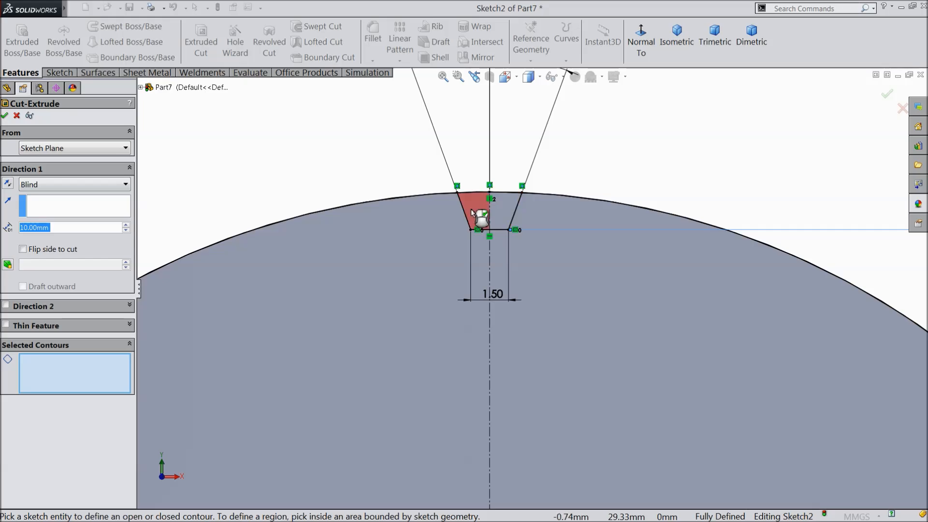
{"action": "left_click", "coordinate": [477, 210]}
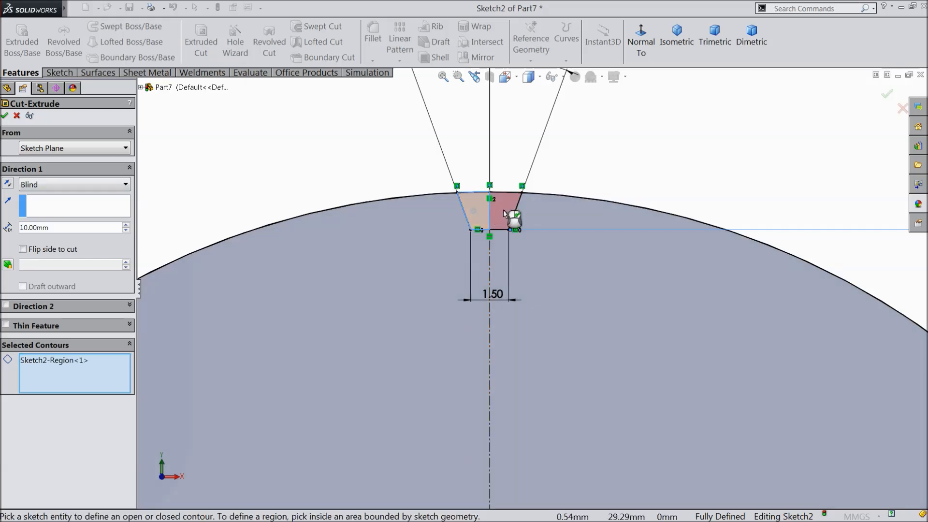
{"action": "middle_click_drag", "start_coordinate": [574, 169], "coordinate": [532, 224]}
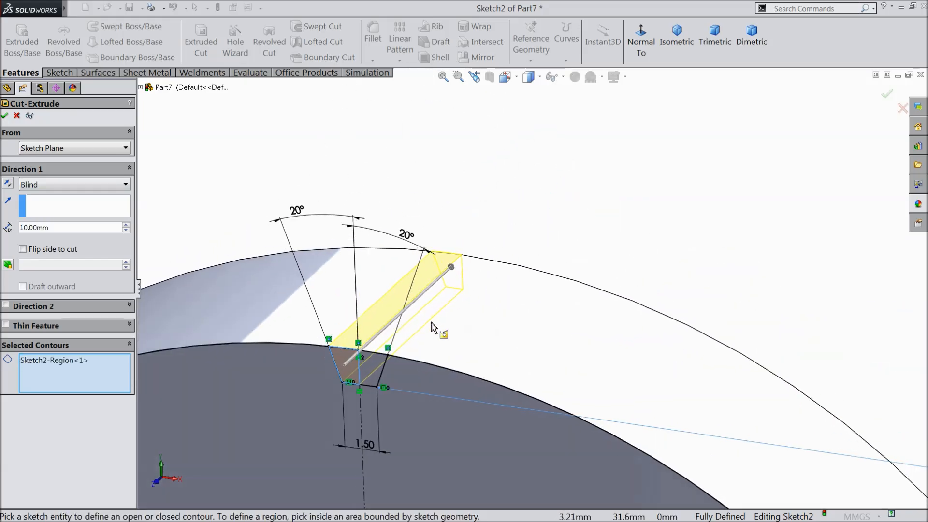
{"action": "left_click", "coordinate": [374, 369]}
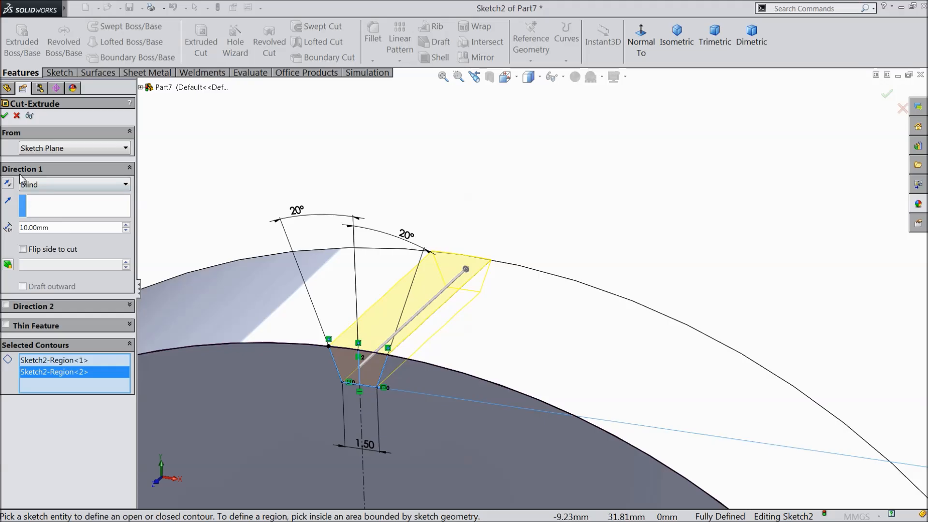
{"action": "left_click", "coordinate": [39, 185]}
{"action": "left_click", "coordinate": [50, 208]}
{"action": "left_click", "coordinate": [5, 116]}
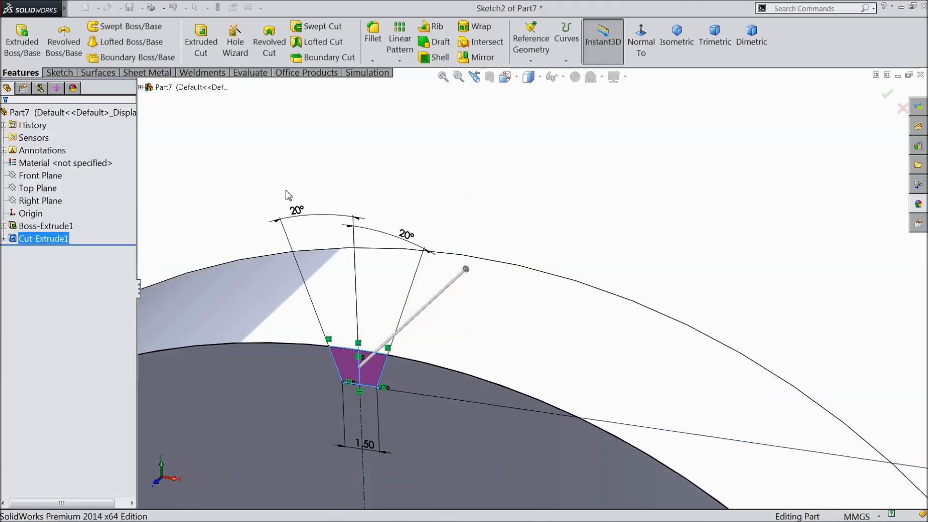
{"action": "scroll", "coordinate": [385, 205], "scroll_direction": "up", "scroll_amount": 8}
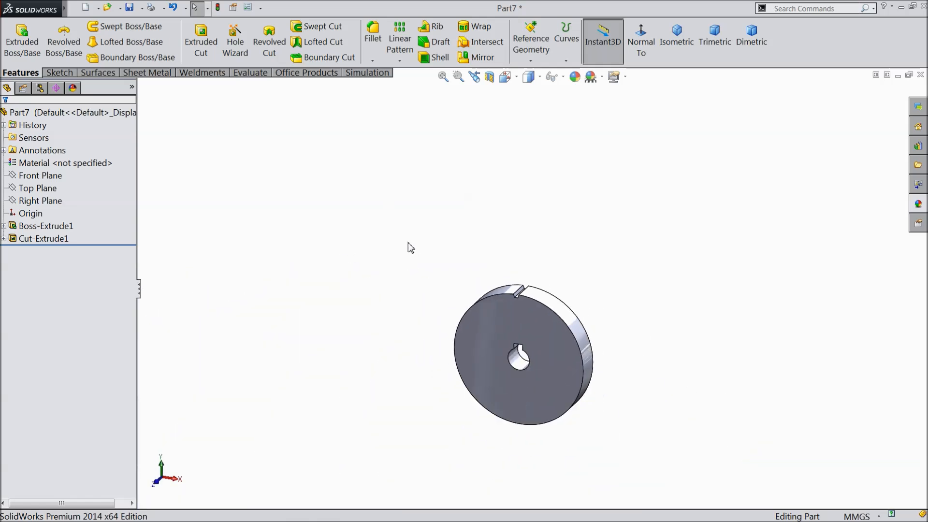
{"action": "scroll", "coordinate": [542, 353], "scroll_direction": "down", "scroll_amount": 3}
{"action": "scroll", "coordinate": [533, 332], "scroll_direction": "down", "scroll_amount": 2}
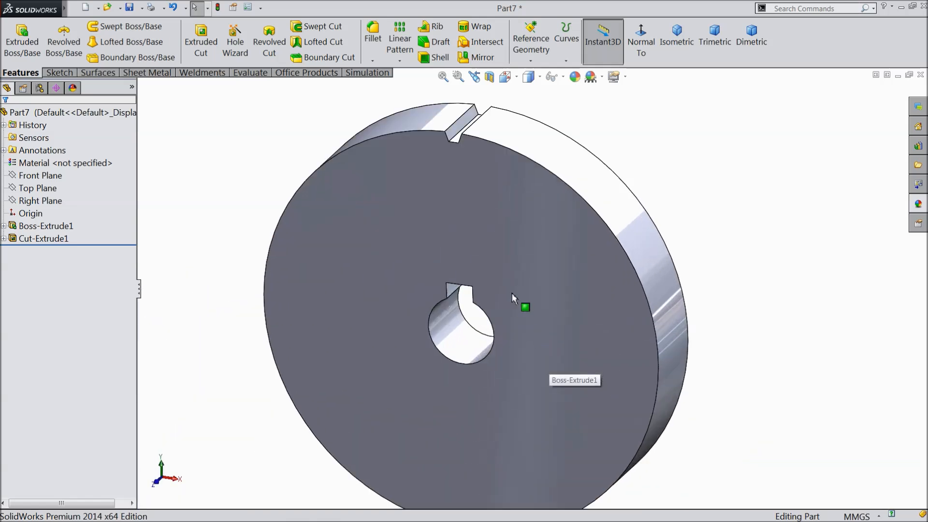
{"action": "left_click", "coordinate": [400, 61]}
{"action": "left_click", "coordinate": [406, 75]}
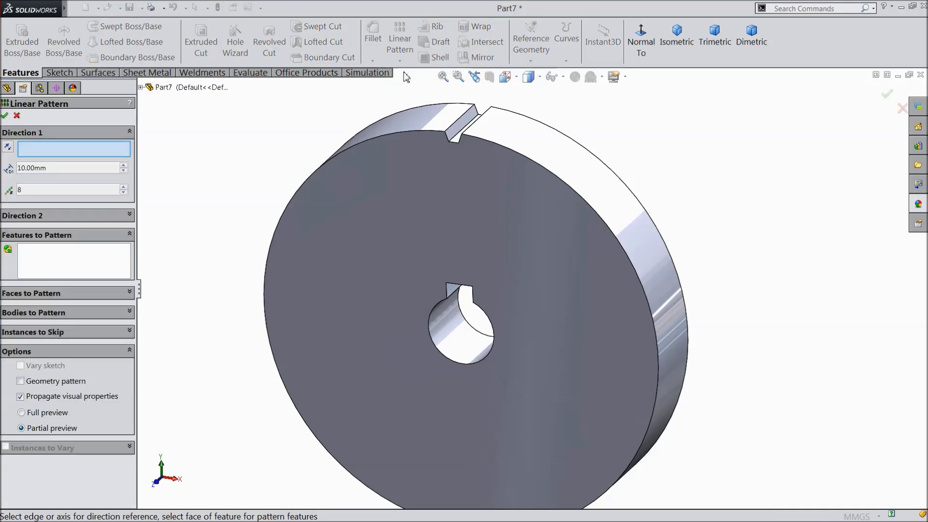
{"action": "left_click", "coordinate": [17, 116]}
Create a circular pattern of the rim notch around the bore's axis with 45 equally spaced instances over 360°
{"action": "left_click", "coordinate": [400, 61]}
{"action": "left_click", "coordinate": [412, 88]}
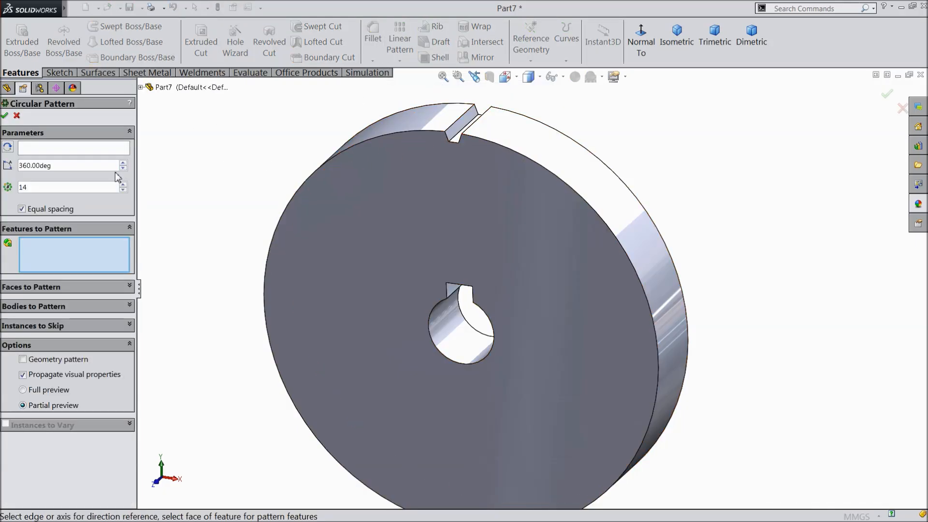
{"action": "left_click", "coordinate": [462, 129]}
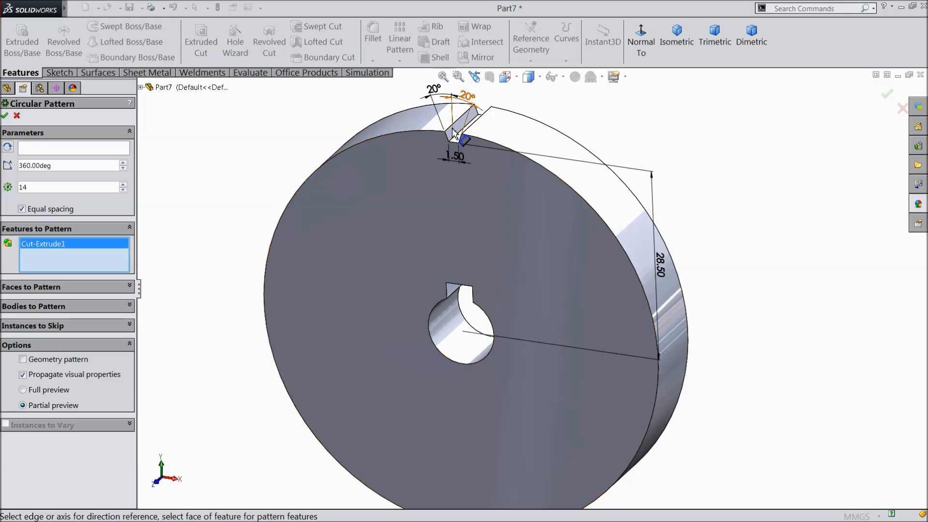
{"action": "left_click", "coordinate": [76, 147]}
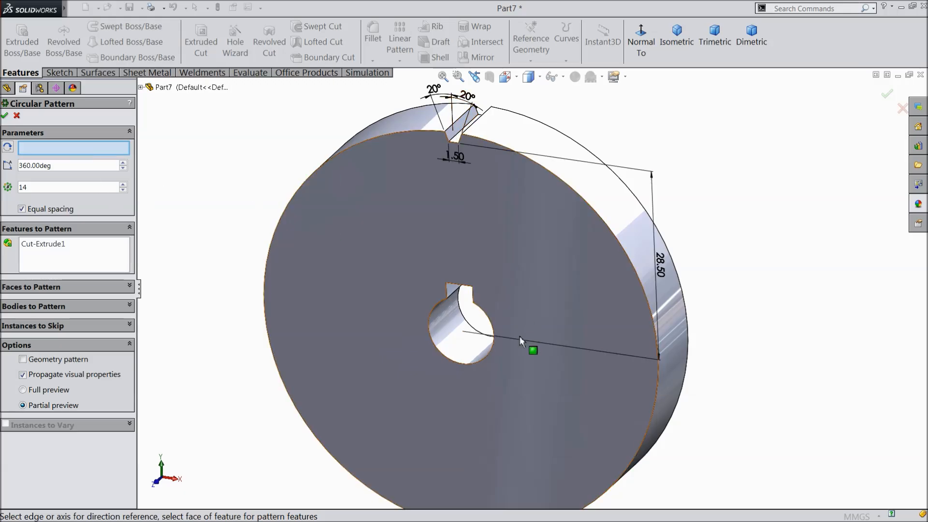
{"action": "left_click", "coordinate": [466, 336]}
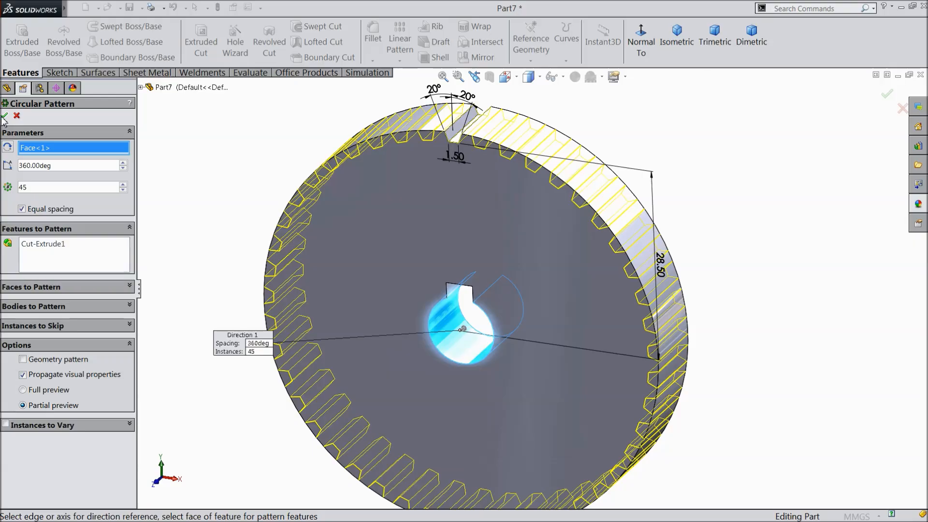
Sketch a circle about 42.6 mm in diameter on the gear's front face, centered on the origin
{"action": "middle_click_drag", "start_coordinate": [254, 162], "coordinate": [257, 174]}
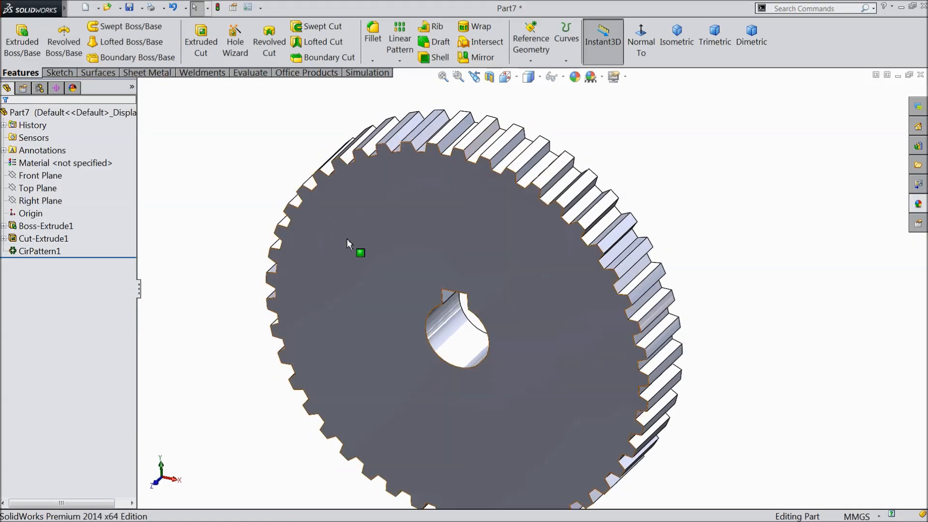
{"action": "scroll", "coordinate": [446, 300], "scroll_direction": "up", "scroll_amount": 2}
{"action": "scroll", "coordinate": [478, 341], "scroll_direction": "down", "scroll_amount": 2}
{"action": "left_click", "coordinate": [436, 260]}
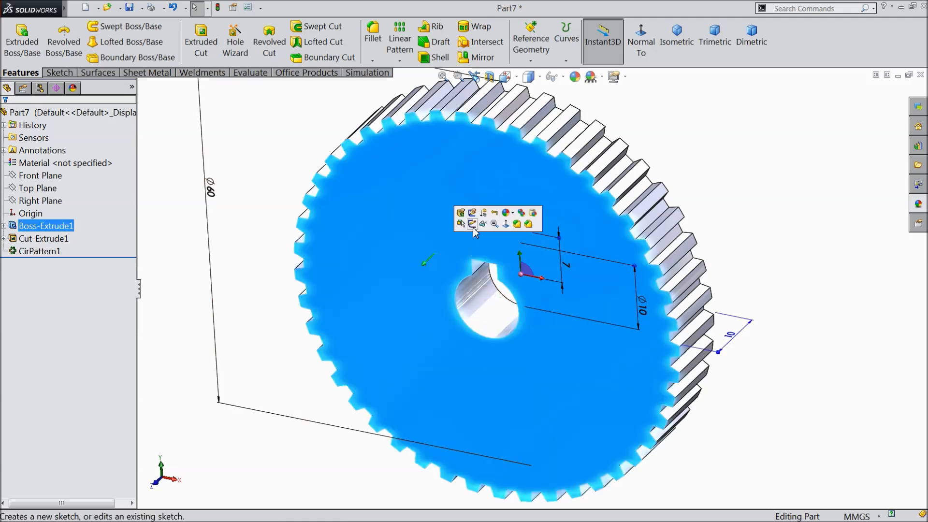
{"action": "left_click", "coordinate": [472, 223]}
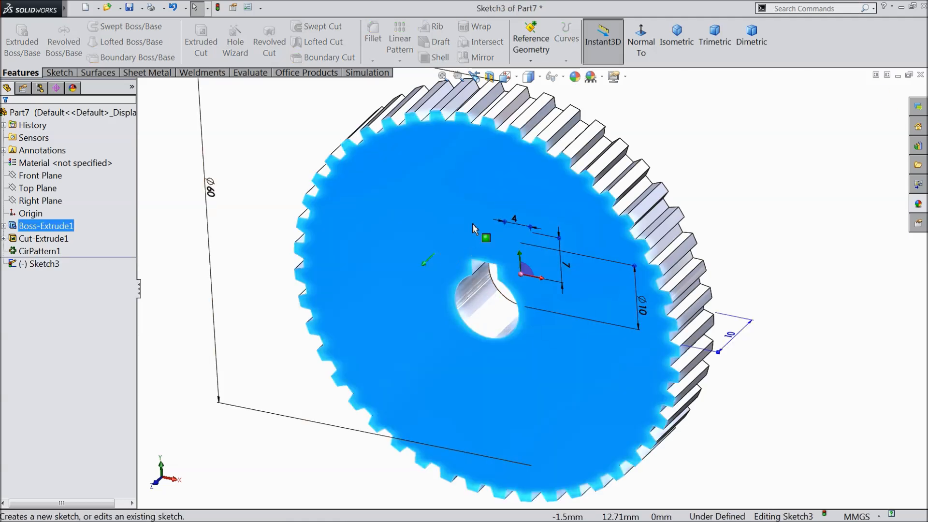
{"action": "left_click", "coordinate": [59, 73]}
{"action": "left_click", "coordinate": [107, 27]}
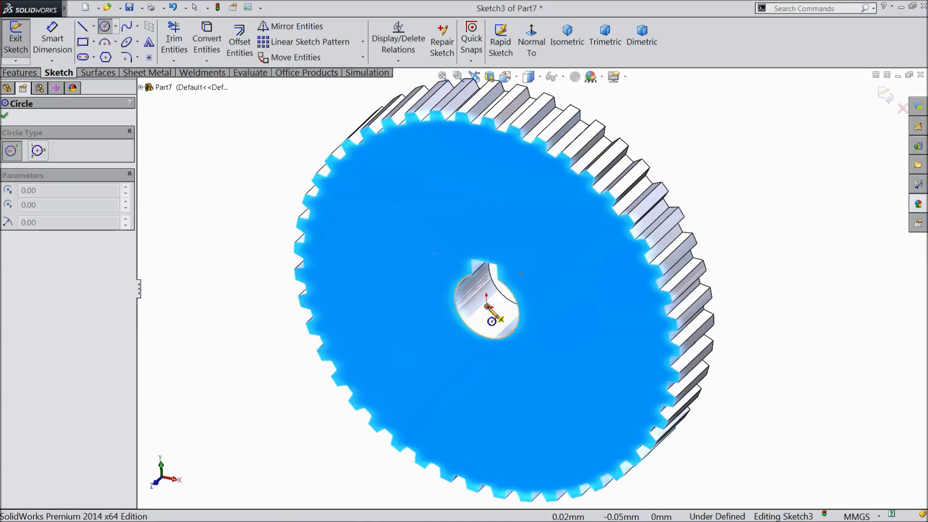
{"action": "left_click", "coordinate": [487, 306]}
{"action": "left_click", "coordinate": [379, 201]}
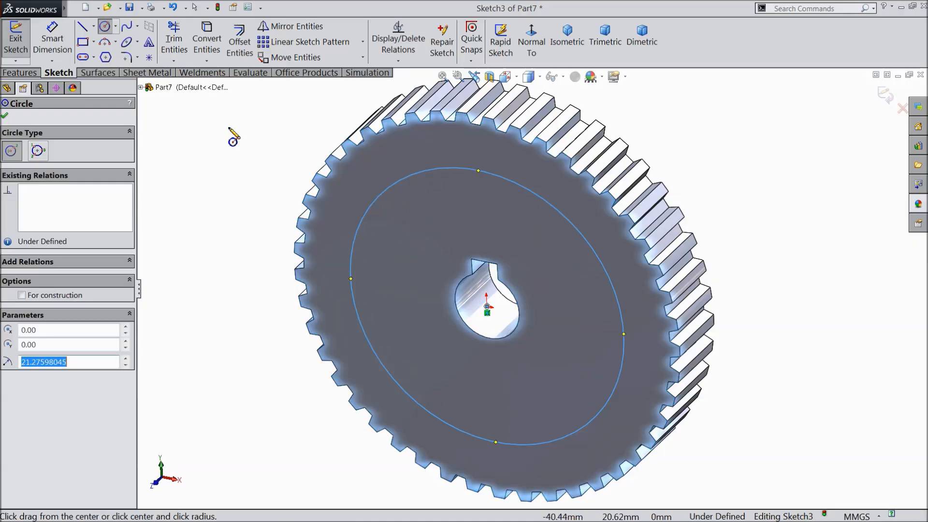
Dimension the circle's diameter at 50 mm
{"action": "left_click", "coordinate": [57, 44]}
{"action": "left_click", "coordinate": [356, 260]}
{"action": "left_click", "coordinate": [290, 242]}
{"action": "type", "text": "50"}
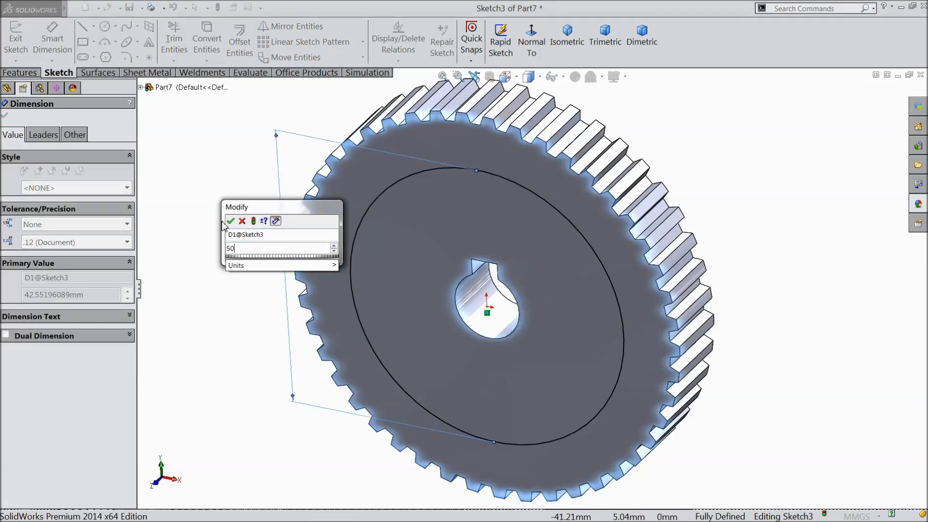
{"action": "left_click", "coordinate": [230, 221]}
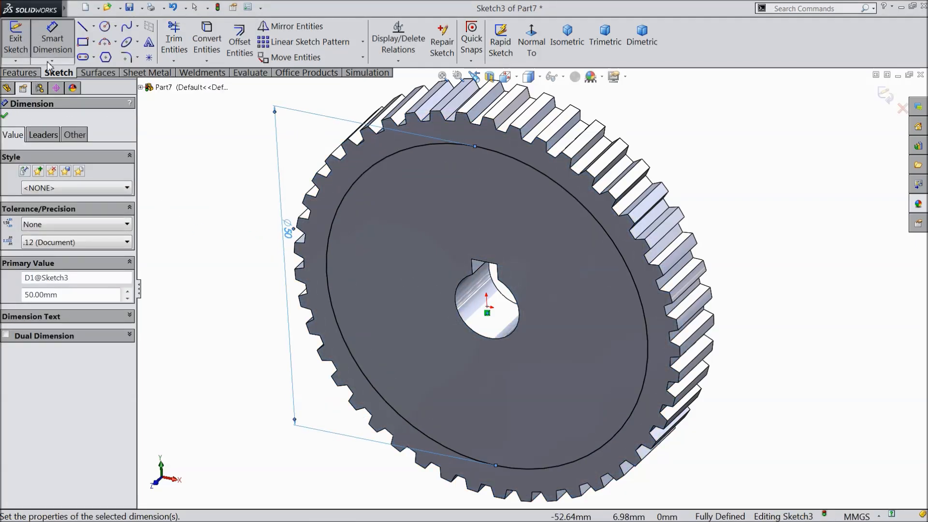
{"action": "key", "text": "Escape"}
Cut a ring-shaped recess 2 mm deep from the circle as a thin feature, 10 mm thick toward the center
{"action": "left_click", "coordinate": [19, 73]}
{"action": "left_click", "coordinate": [23, 41]}
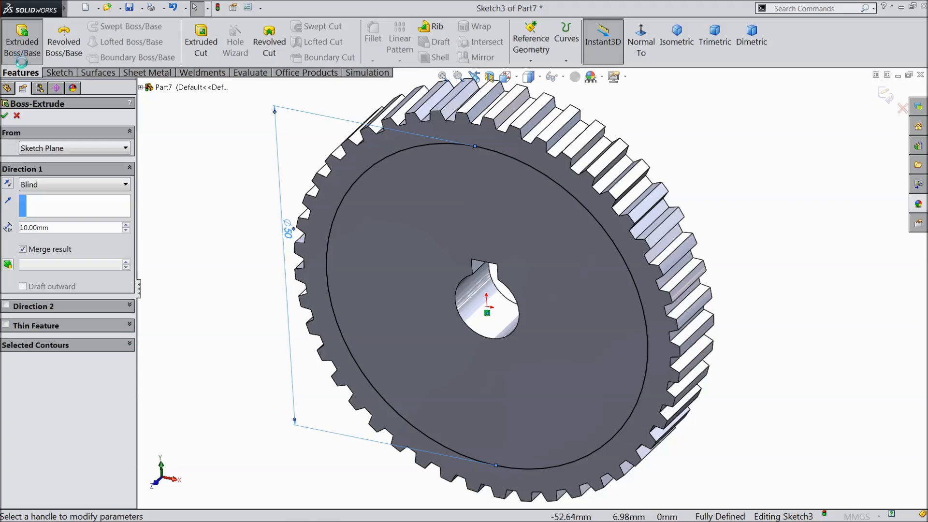
{"action": "left_click", "coordinate": [16, 116]}
{"action": "left_click", "coordinate": [200, 43]}
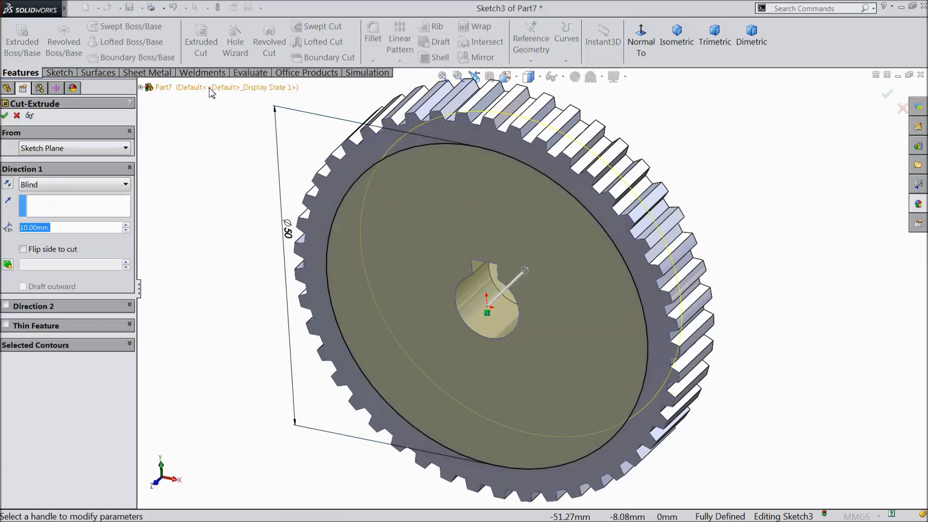
{"action": "type", "text": "2"}
{"action": "key", "text": "Return"}
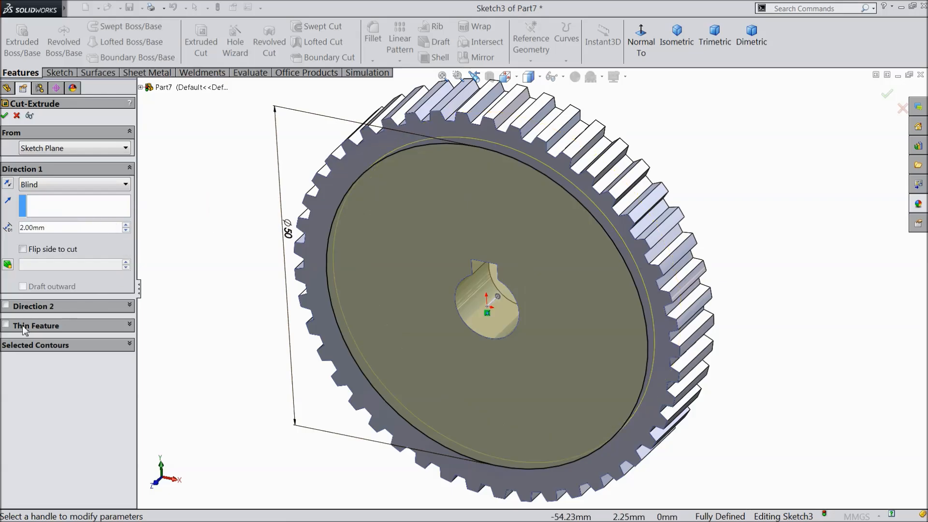
{"action": "left_click", "coordinate": [6, 326]}
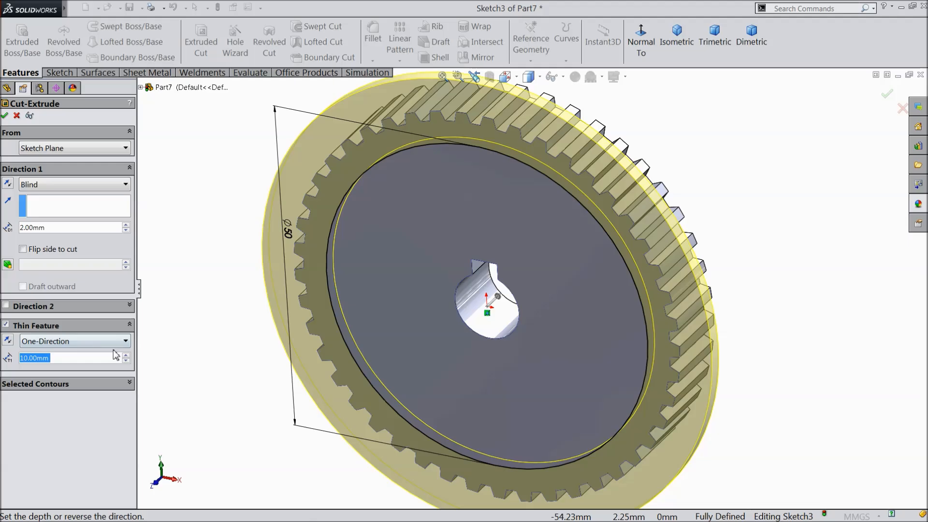
{"action": "left_click", "coordinate": [7, 341]}
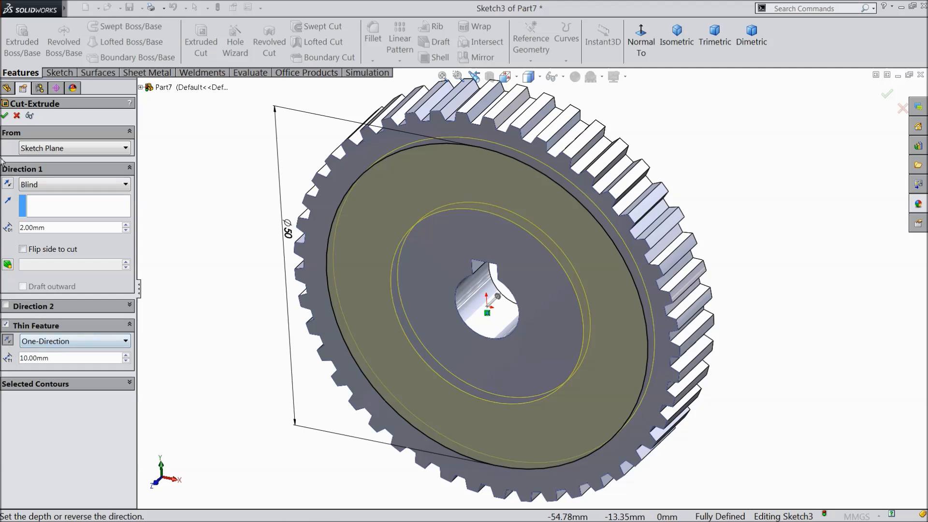
{"action": "left_click", "coordinate": [5, 116]}
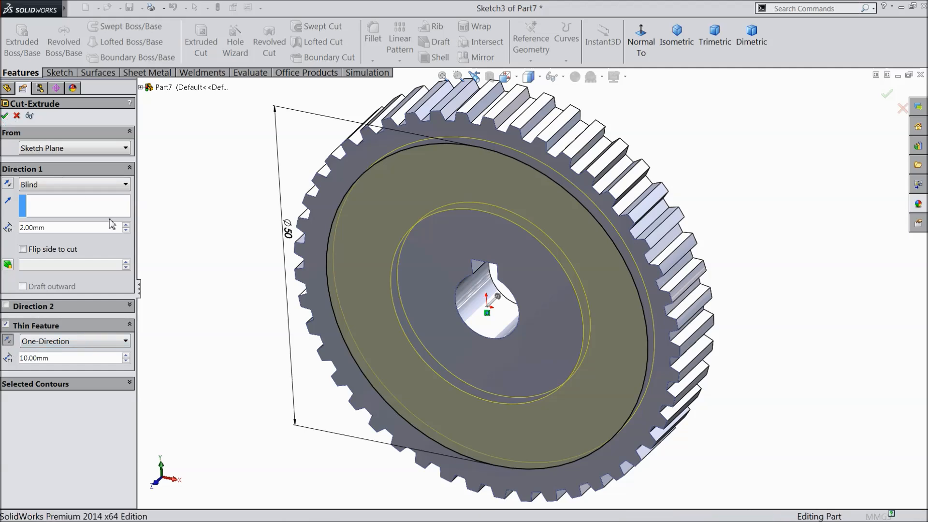
Chamfer the outer edge of the central hub on the front face by 0.5 mm at 45°
{"action": "mouse_move", "coordinate": [258, 261]}
{"action": "middle_mouse_down"}
{"action": "mouse_move", "coordinate": [230, 282]}
{"action": "mouse_move", "coordinate": [265, 207]}
{"action": "mouse_move", "coordinate": [274, 227]}
{"action": "mouse_move", "coordinate": [258, 254]}
{"action": "middle_mouse_up"}
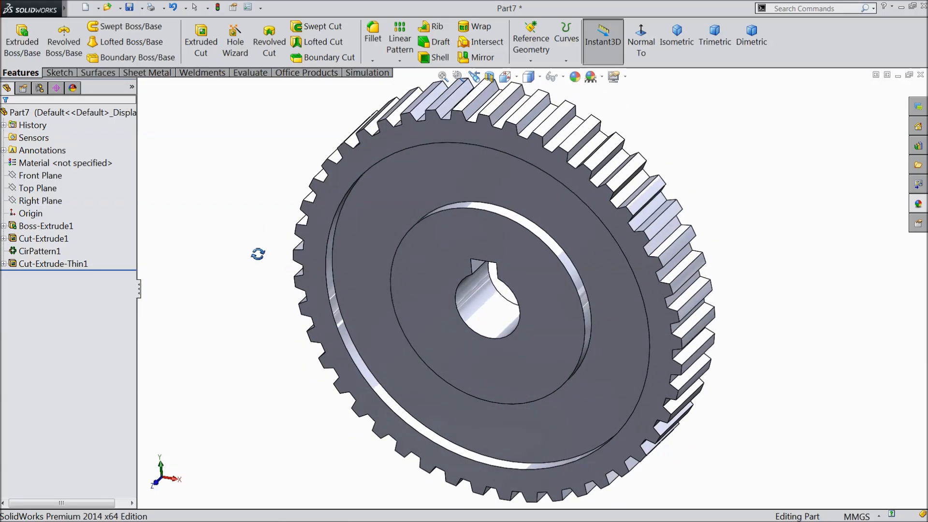
{"action": "left_click", "coordinate": [376, 64]}
{"action": "left_click", "coordinate": [386, 86]}
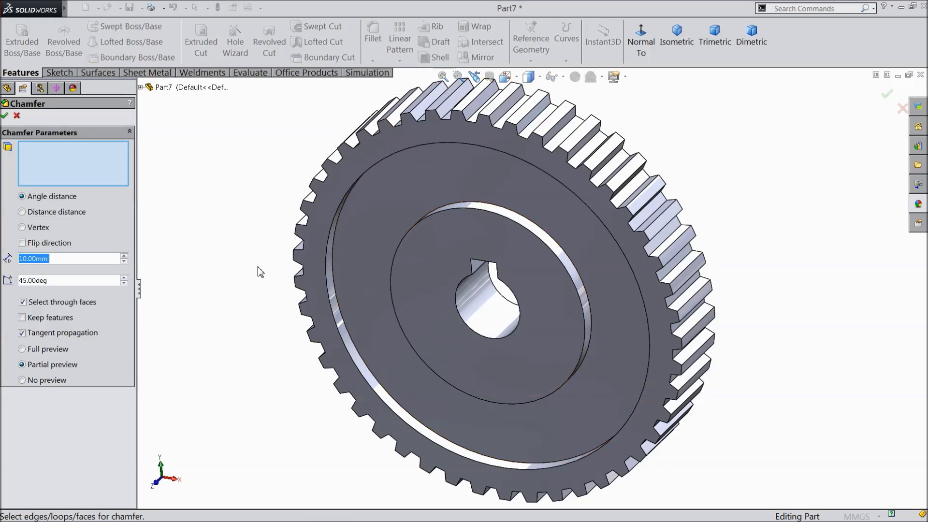
{"action": "type", "text": "0.5"}
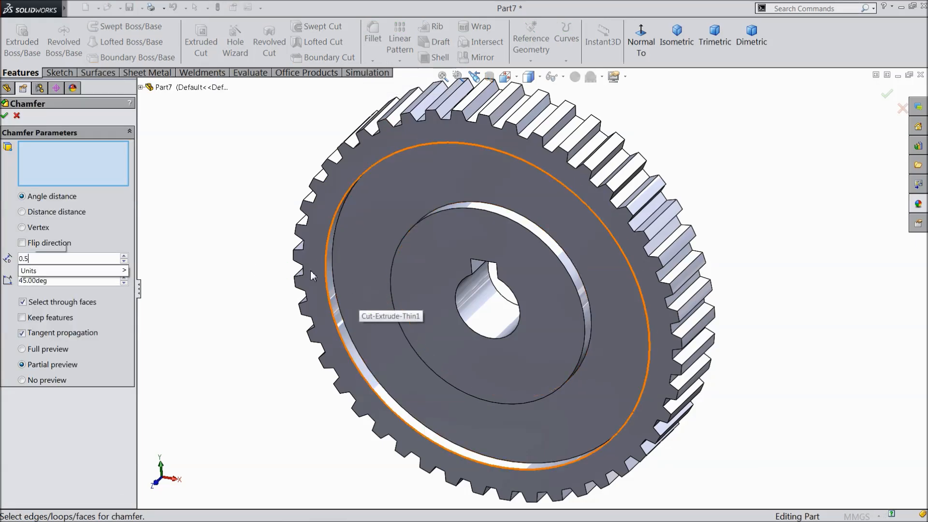
{"action": "left_click", "coordinate": [454, 211]}
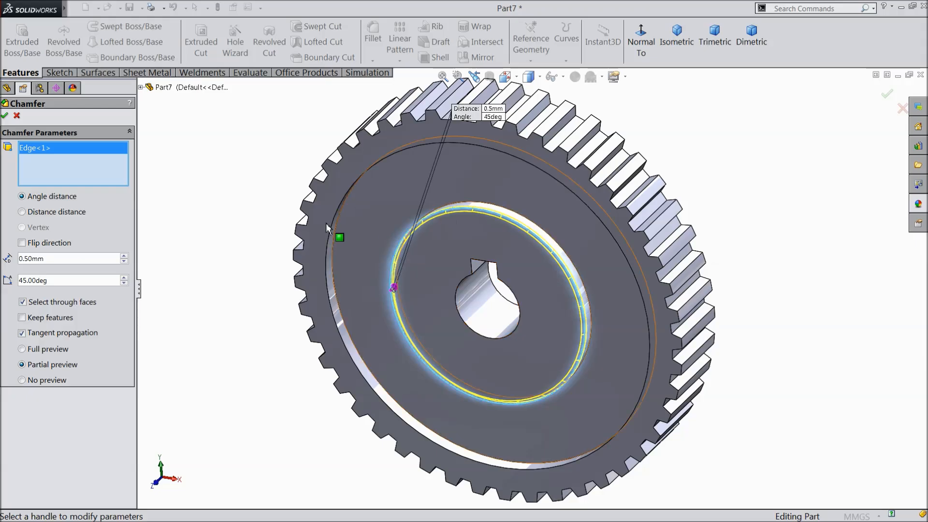
{"action": "left_click", "coordinate": [5, 116]}
Create a reference plane midway between the gear's front and back faces
{"action": "middle_click_drag", "start_coordinate": [104, 183], "coordinate": [245, 243]}
{"action": "scroll", "coordinate": [677, 234], "scroll_direction": "down", "scroll_amount": 4}
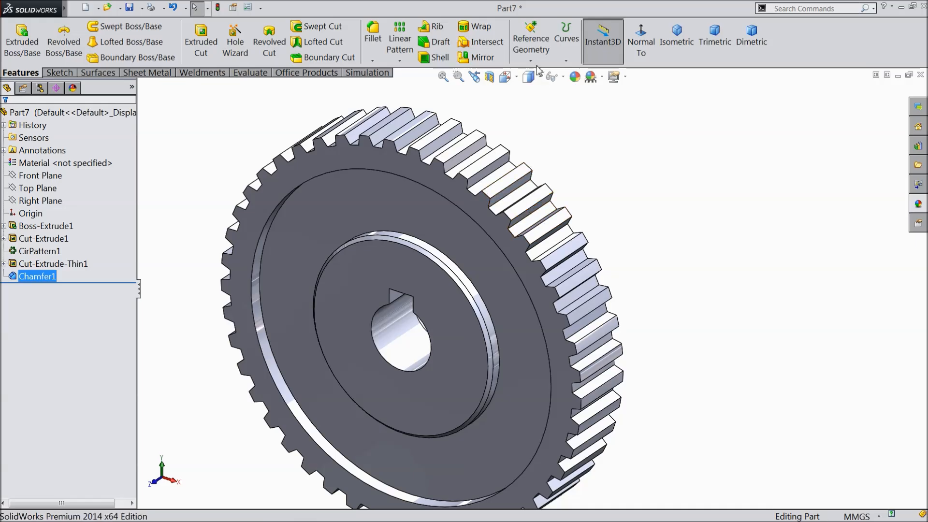
{"action": "left_click", "coordinate": [531, 43]}
{"action": "left_click", "coordinate": [542, 74]}
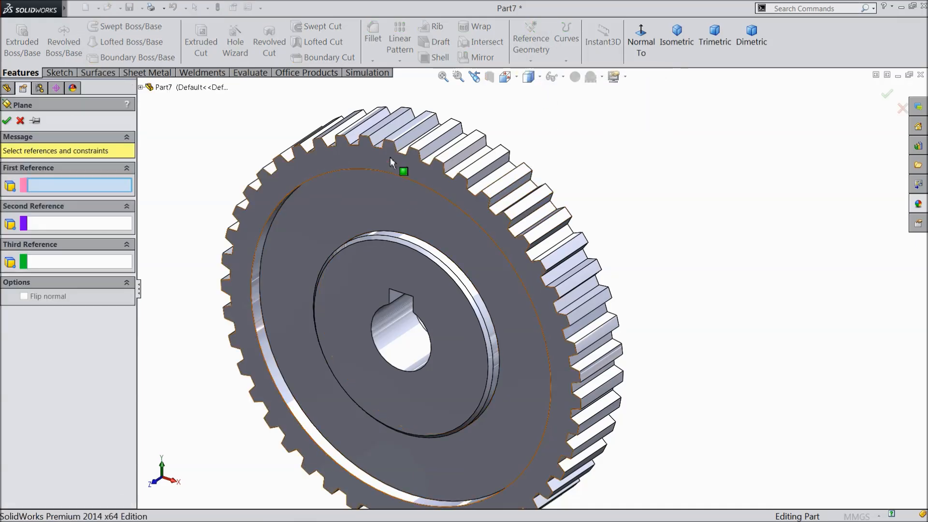
{"action": "left_click", "coordinate": [402, 167]}
{"action": "middle_click_drag", "start_coordinate": [431, 161], "coordinate": [677, 206]}
{"action": "left_click", "coordinate": [604, 178]}
{"action": "scroll", "coordinate": [618, 203], "scroll_direction": "down", "scroll_amount": 3}
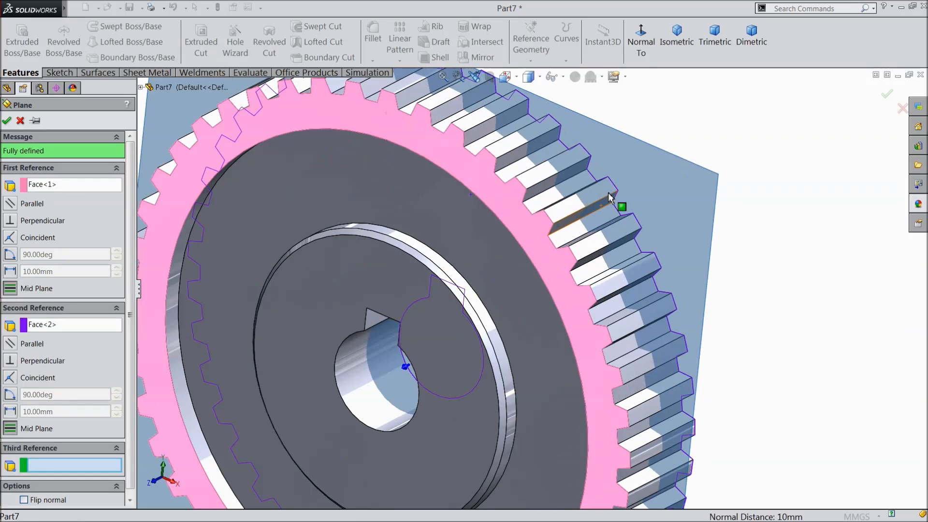
{"action": "scroll", "coordinate": [602, 213], "scroll_direction": "down", "scroll_amount": 2}
{"action": "scroll", "coordinate": [602, 213], "scroll_direction": "up", "scroll_amount": 3}
{"action": "scroll", "coordinate": [590, 222], "scroll_direction": "up", "scroll_amount": 2}
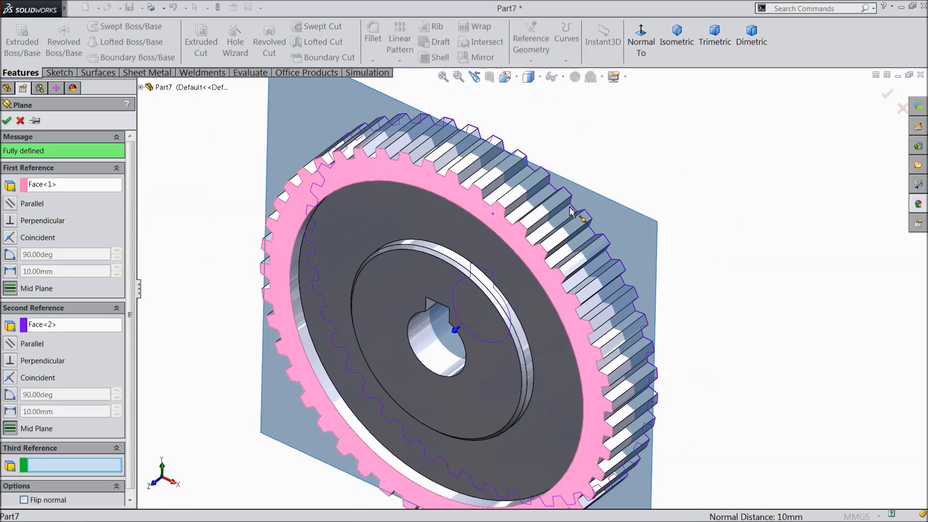
{"action": "left_click", "coordinate": [7, 120]}
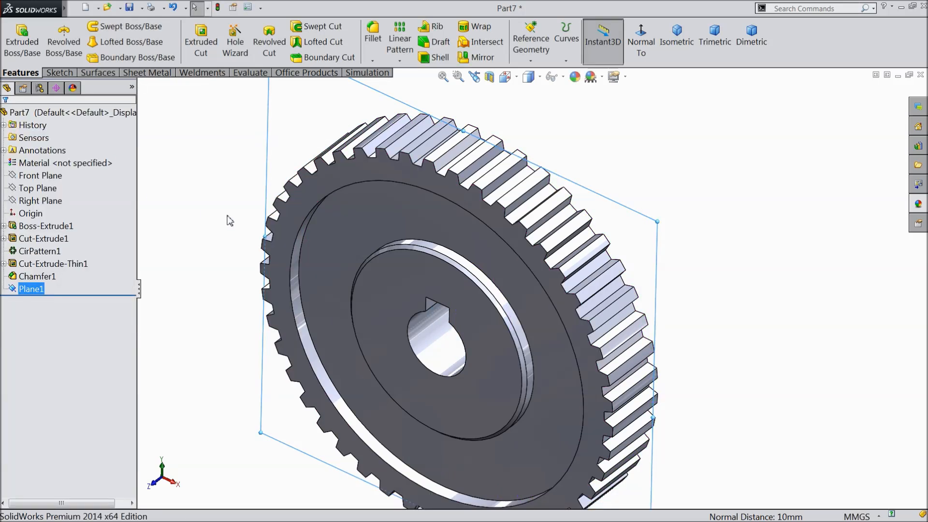
Mirror the ring-shaped thin cut about the mid-plane onto the gear's back side
{"action": "left_click", "coordinate": [478, 57]}
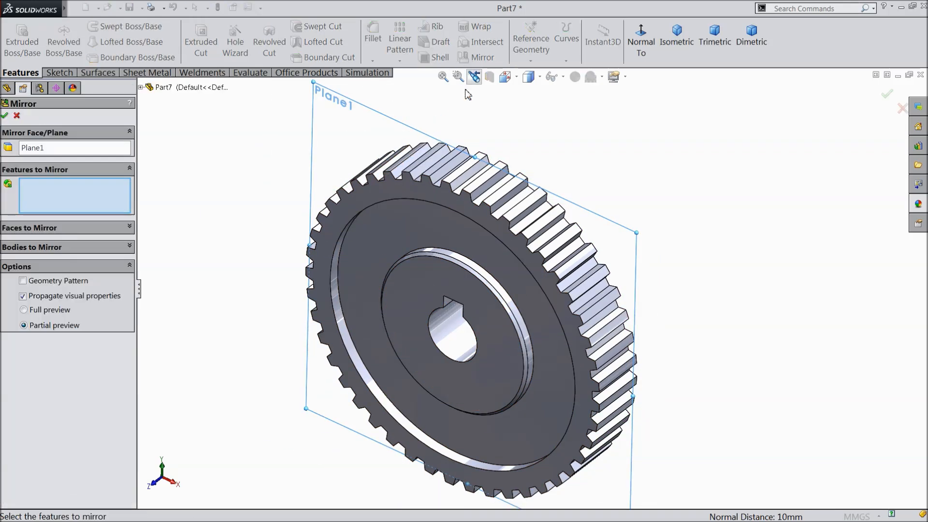
{"action": "left_click", "coordinate": [141, 87]}
{"action": "left_click", "coordinate": [187, 241]}
{"action": "middle_click_drag", "start_coordinate": [248, 268], "coordinate": [152, 281]}
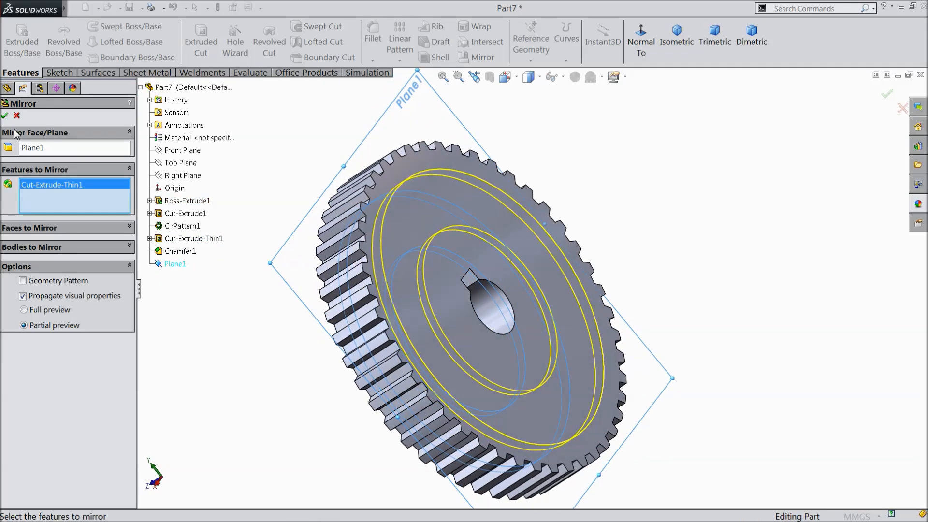
{"action": "left_click", "coordinate": [5, 116]}
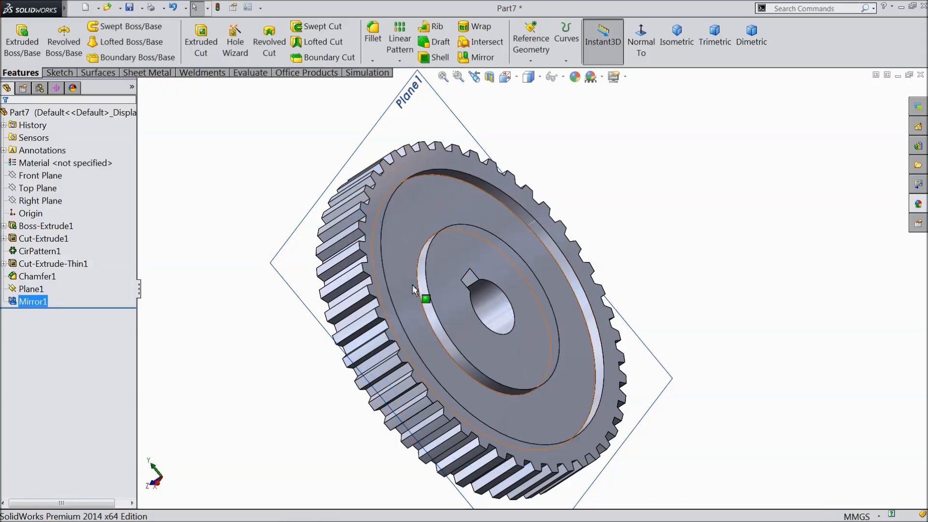
Chamfer the hub's outer edge on the back face by 0.5 mm at 45°
{"action": "scroll", "coordinate": [436, 276], "scroll_direction": "down", "scroll_amount": 3}
{"action": "left_click", "coordinate": [372, 61]}
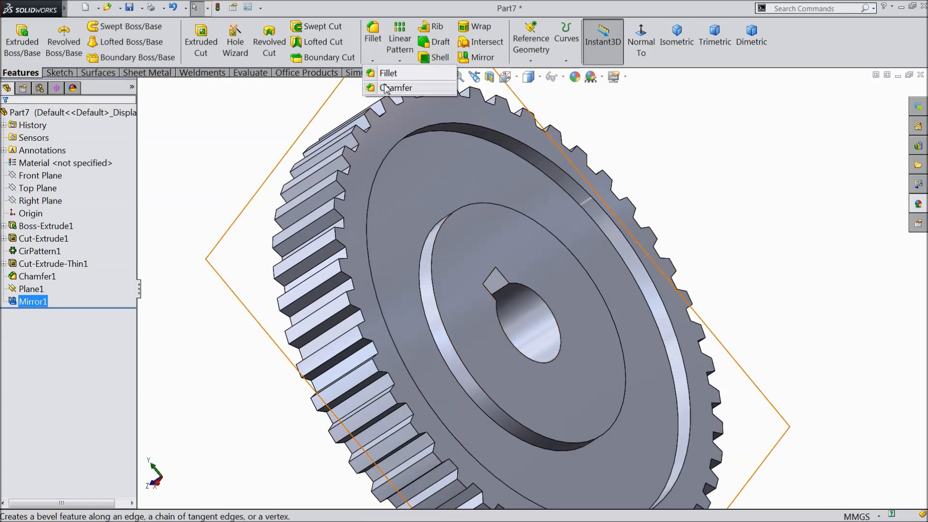
{"action": "left_click", "coordinate": [384, 85]}
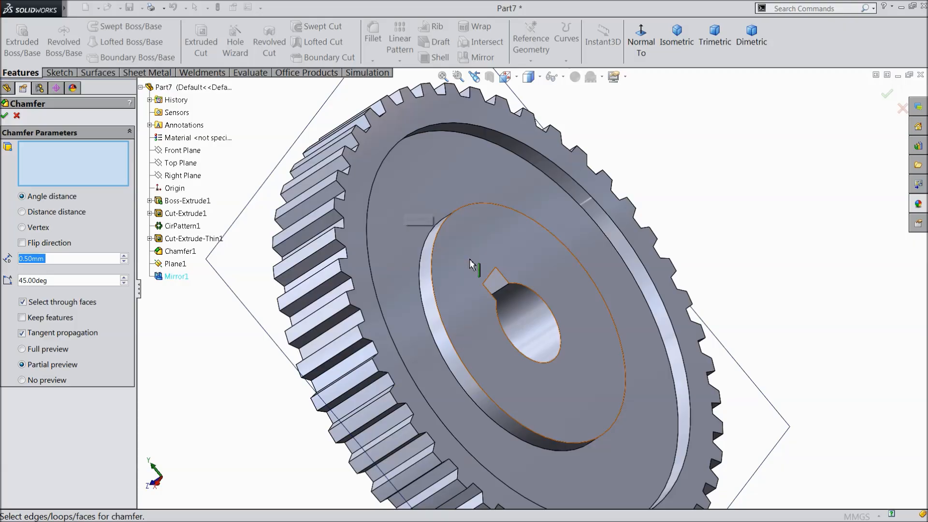
{"action": "left_click", "coordinate": [431, 250]}
{"action": "left_click", "coordinate": [6, 117]}
Hide the mid-plane in the graphics view
{"action": "middle_click_drag", "start_coordinate": [338, 300], "coordinate": [403, 283]}
{"action": "scroll", "coordinate": [402, 285], "scroll_direction": "up", "scroll_amount": 2}
{"action": "scroll", "coordinate": [394, 355], "scroll_direction": "down", "scroll_amount": 2}
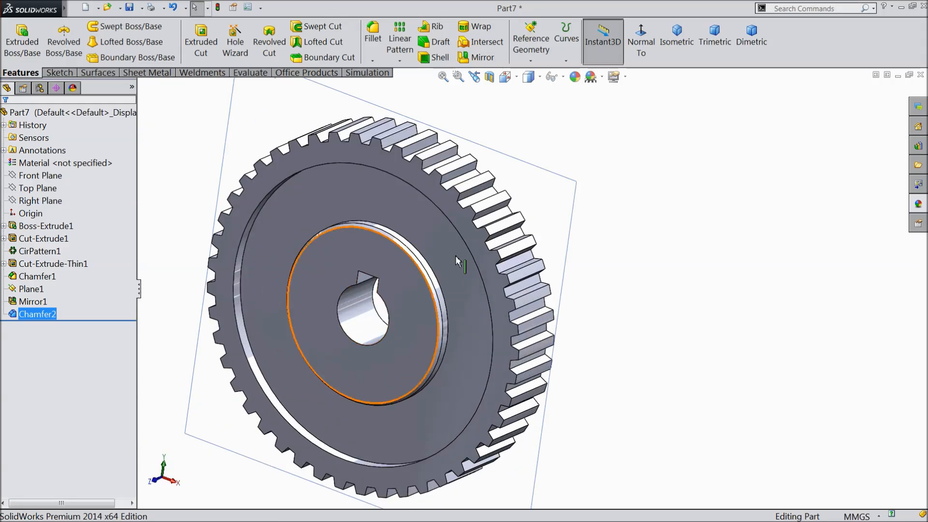
{"action": "left_click", "coordinate": [539, 178]}
{"action": "left_click", "coordinate": [586, 151]}
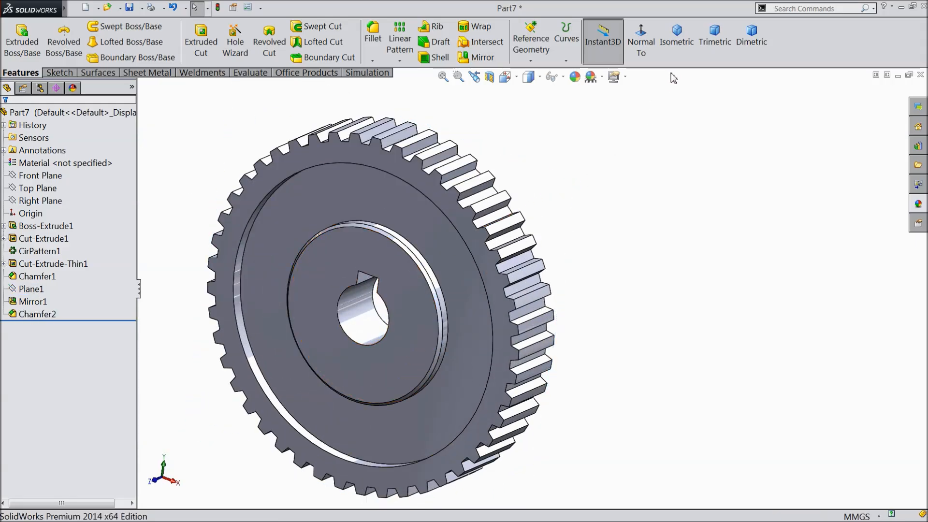
Fillet all the lengthwise tooth edges connected to the start loop with a constant 0.25 mm radius
{"action": "left_click", "coordinate": [715, 36]}
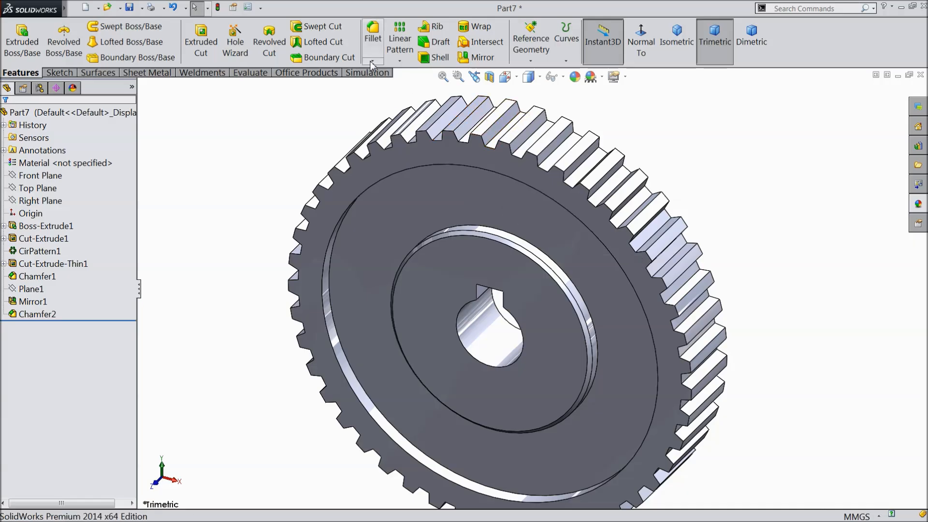
{"action": "left_click", "coordinate": [373, 39]}
{"action": "left_click", "coordinate": [58, 362]}
{"action": "type", "text": "0.25"}
{"action": "key", "text": "Return"}
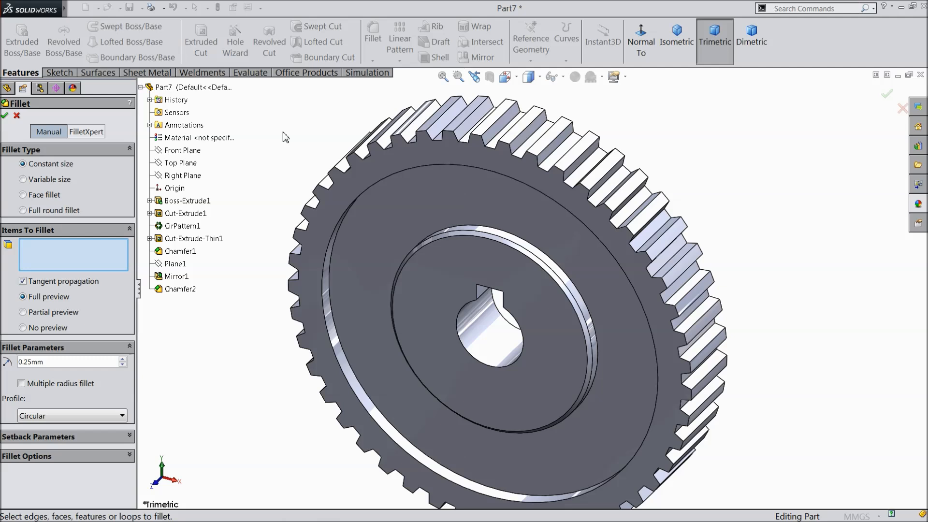
{"action": "left_click", "coordinate": [519, 141]}
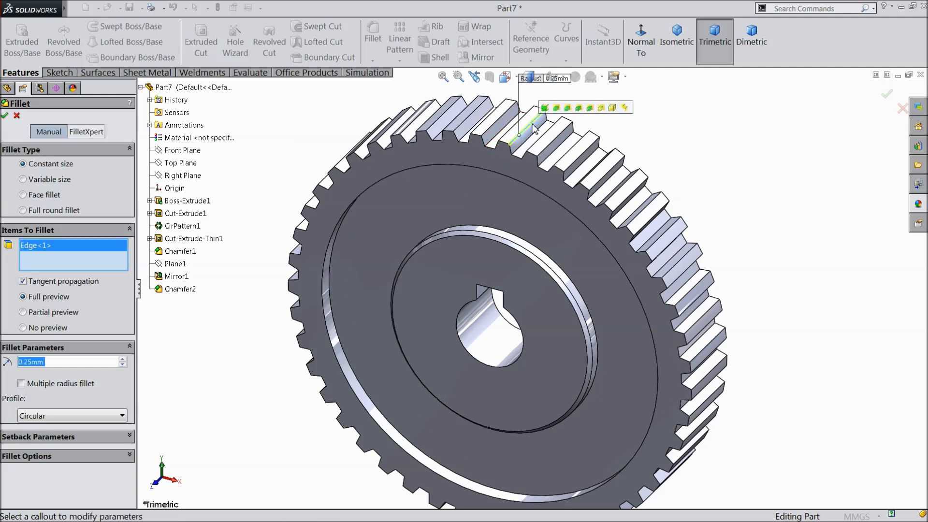
{"action": "mouse_move", "coordinate": [546, 112]}
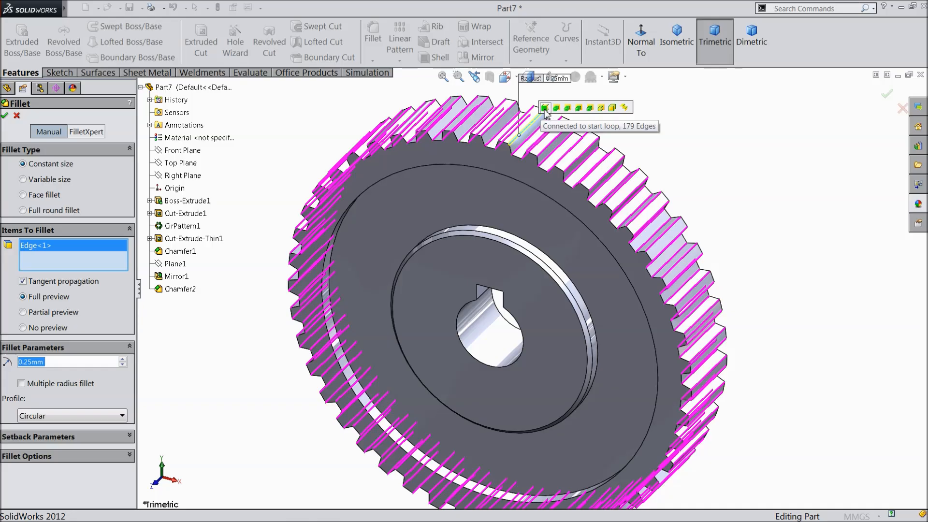
{"action": "left_click", "coordinate": [545, 109]}
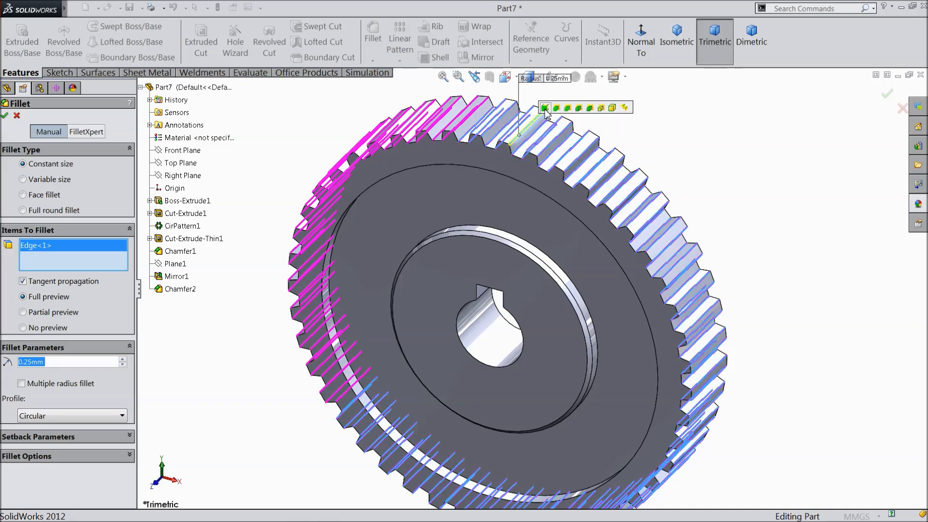
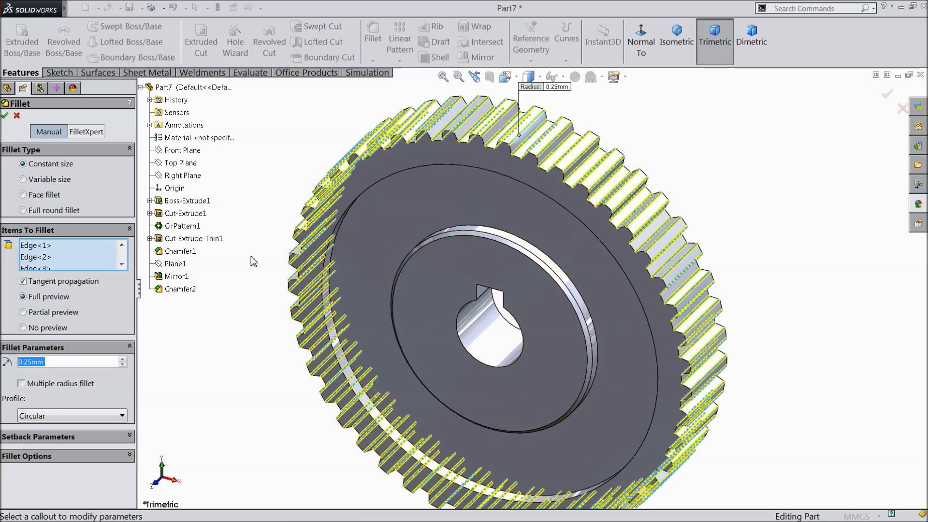
{"action": "left_click", "coordinate": [5, 115]}
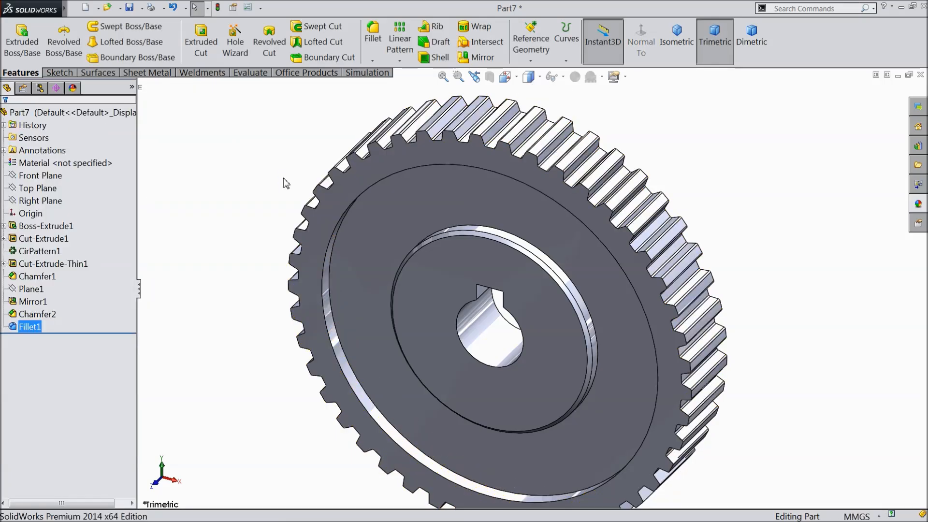
Apply the chromium plate metal appearance to the whole gear part and set the view to trimetric
{"action": "middle_click_drag", "start_coordinate": [281, 181], "coordinate": [297, 139]}
{"action": "middle_click_drag", "start_coordinate": [343, 120], "coordinate": [279, 167]}
{"action": "scroll", "coordinate": [294, 211], "scroll_direction": "up", "scroll_amount": 2}
{"action": "scroll", "coordinate": [558, 329], "scroll_direction": "down", "scroll_amount": 1}
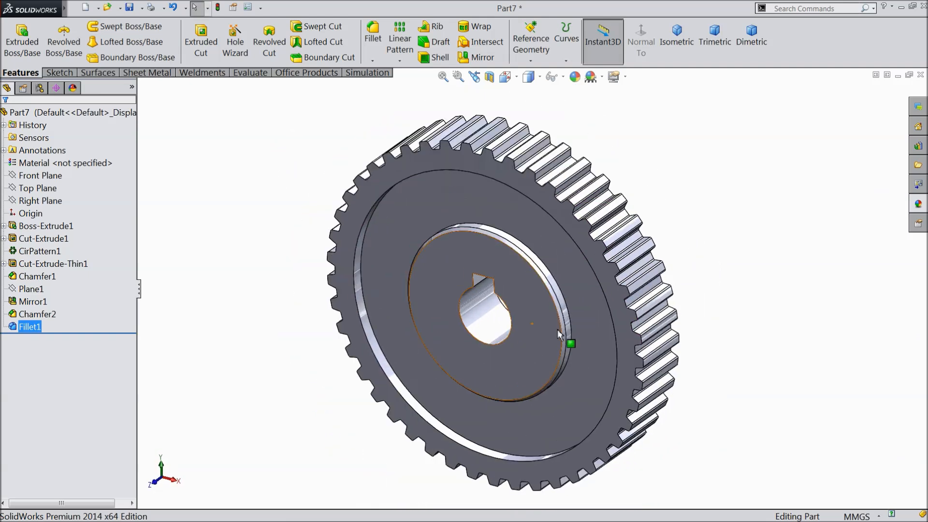
{"action": "left_click", "coordinate": [917, 205]}
{"action": "left_click", "coordinate": [29, 112]}
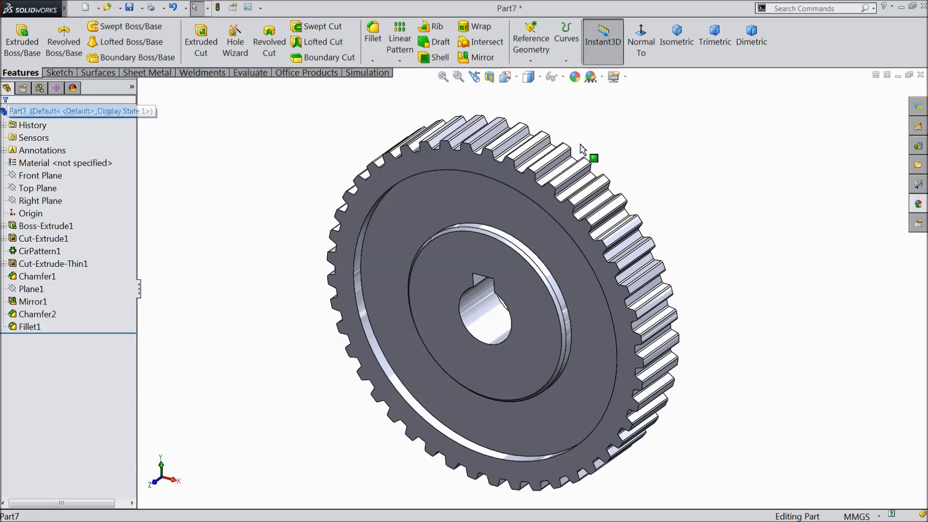
{"action": "left_click", "coordinate": [919, 204]}
{"action": "double_click", "coordinate": [847, 327]}
{"action": "middle_click_drag", "start_coordinate": [705, 250], "coordinate": [438, 392]}
{"action": "scroll", "coordinate": [532, 332], "scroll_direction": "down", "scroll_amount": 2}
{"action": "middle_click", "coordinate": [536, 323]}
{"action": "middle_click_drag", "start_coordinate": [537, 323], "coordinate": [747, 233]}
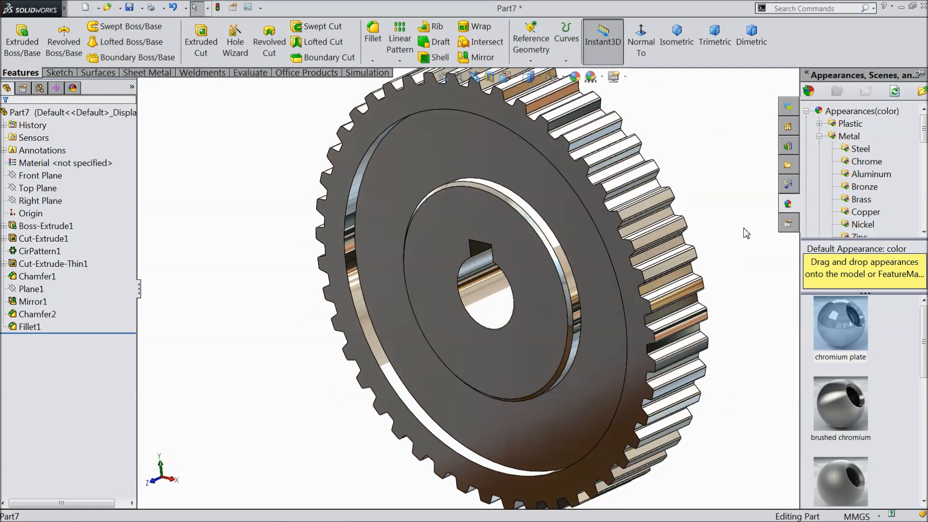
{"action": "left_click", "coordinate": [715, 45]}
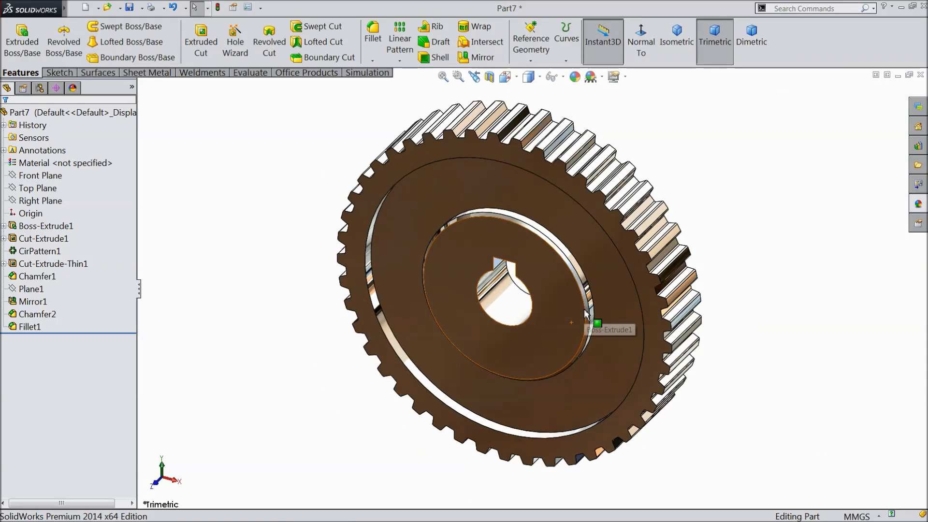
Save the part as "5.output gear" in the Gear Speed Reducer folder
{"action": "left_click", "coordinate": [86, 9]}
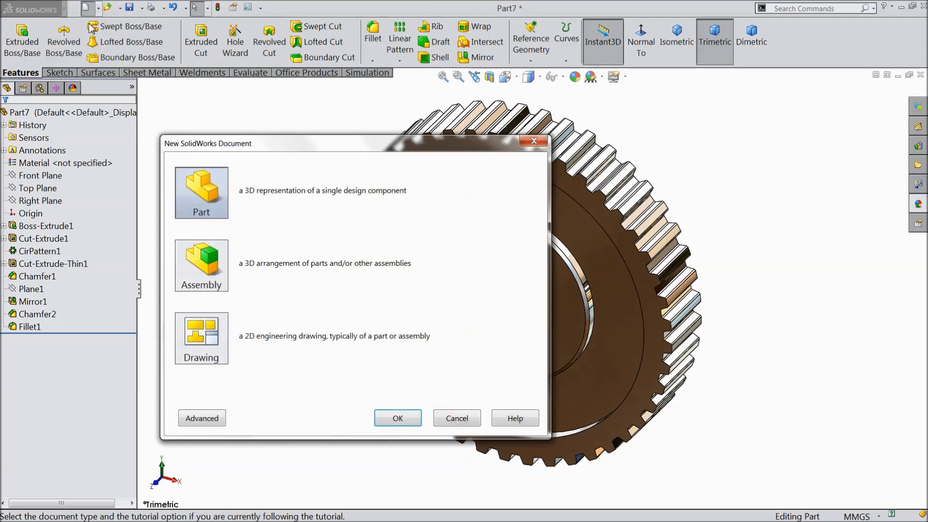
{"action": "left_click", "coordinate": [475, 422]}
{"action": "left_click", "coordinate": [129, 8]}
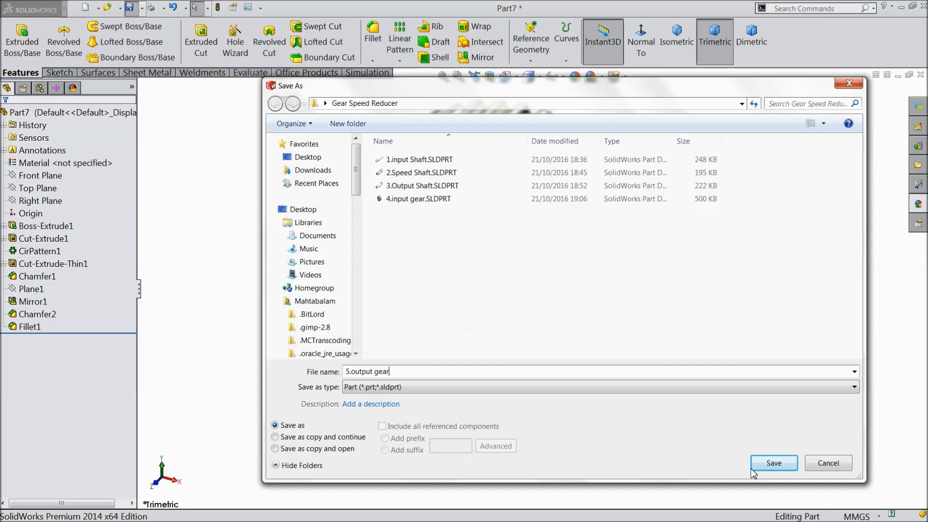
{"action": "left_click", "coordinate": [773, 463]}
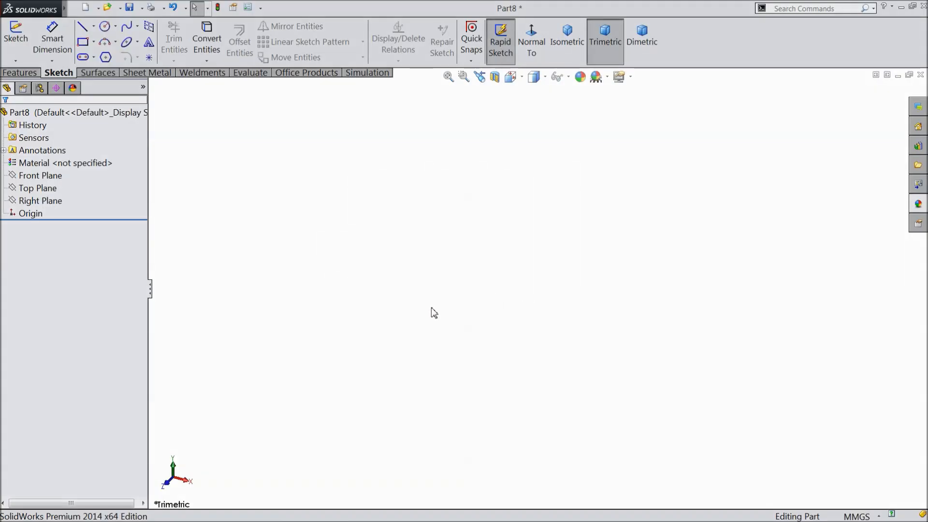
In the new part, sketch two concentric circles on the Front Plane, centred at the origin, with radii of about 106 mm and 49 mm
{"action": "left_click", "coordinate": [46, 176]}
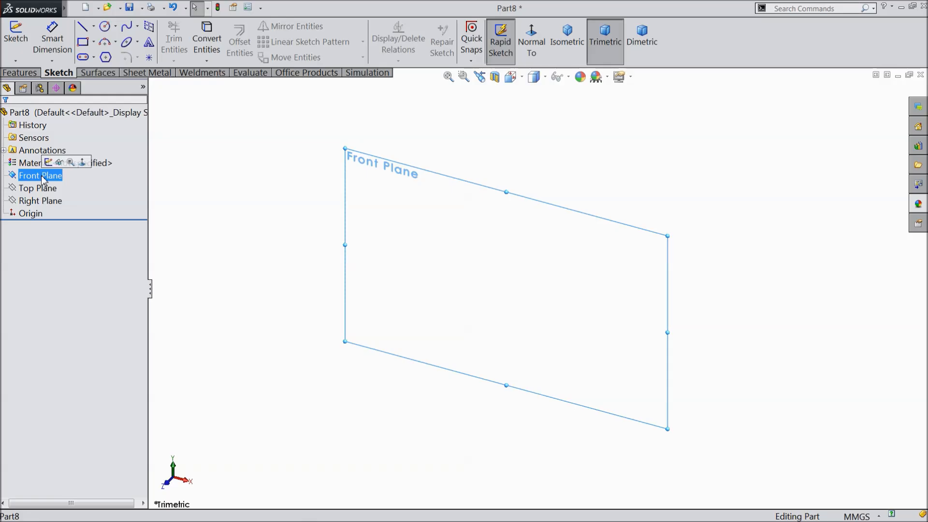
{"action": "left_click", "coordinate": [54, 164]}
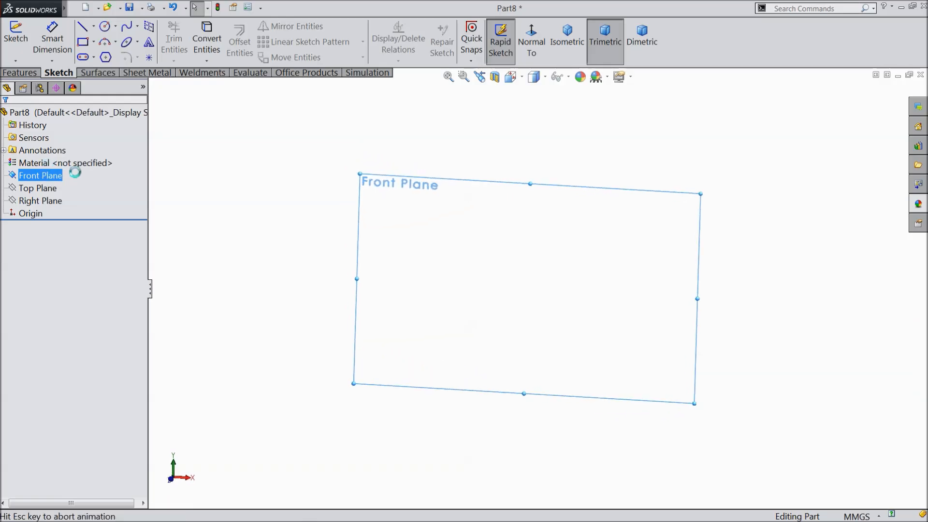
{"action": "left_click", "coordinate": [104, 26]}
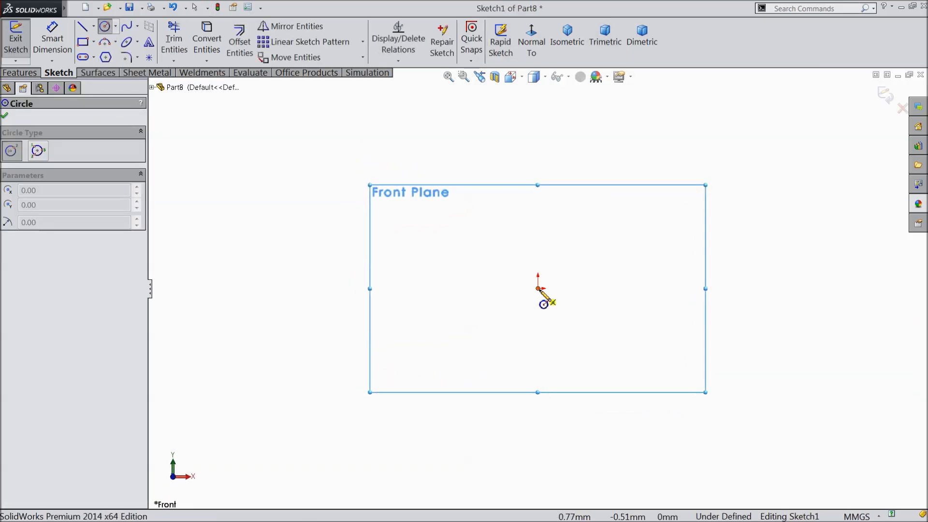
{"action": "left_click", "coordinate": [538, 289]}
{"action": "left_click", "coordinate": [373, 181]}
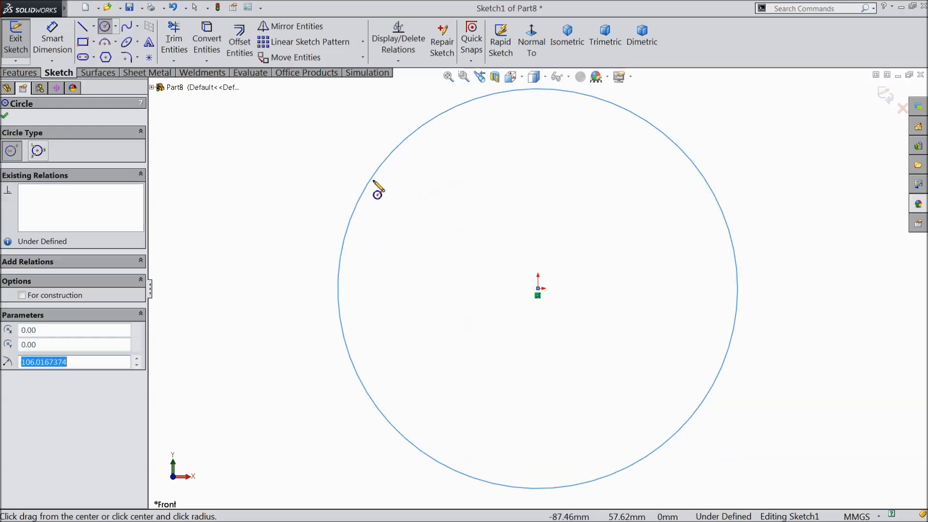
{"action": "left_click", "coordinate": [538, 289]}
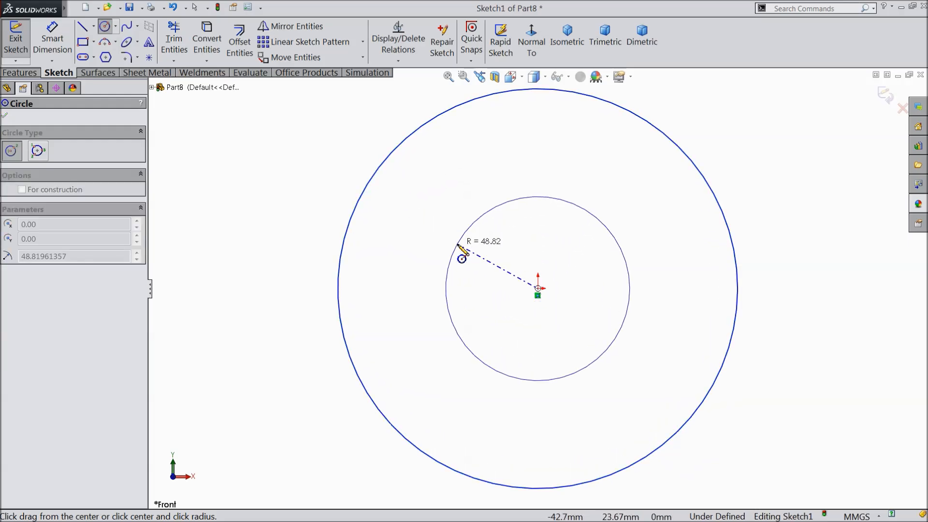
{"action": "left_click", "coordinate": [454, 252]}
Dimension the outer circle's diameter to 20 mm and the inner circle's diameter to 10 mm
{"action": "left_click", "coordinate": [62, 54]}
{"action": "left_click", "coordinate": [338, 285]}
{"action": "left_click", "coordinate": [272, 280]}
{"action": "type", "text": "20"}
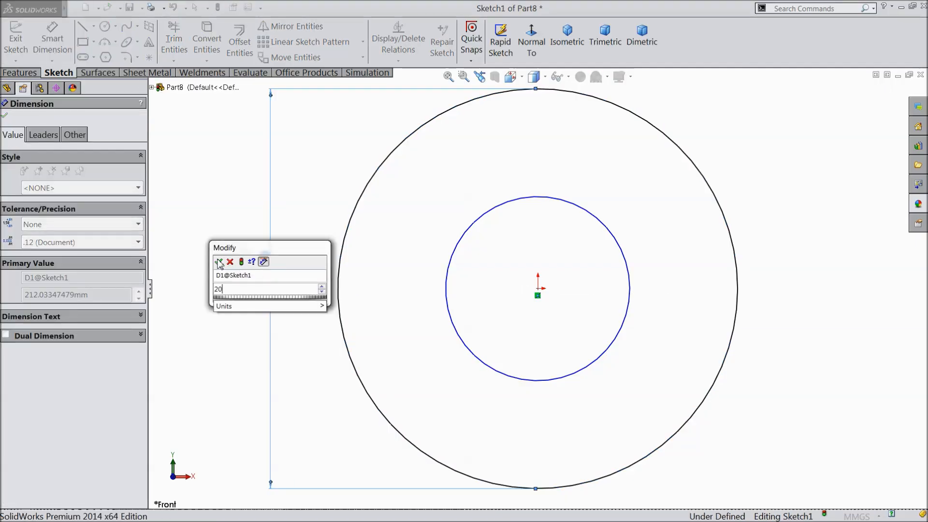
{"action": "key", "text": "Return"}
{"action": "left_click", "coordinate": [627, 319]}
{"action": "left_click", "coordinate": [788, 290]}
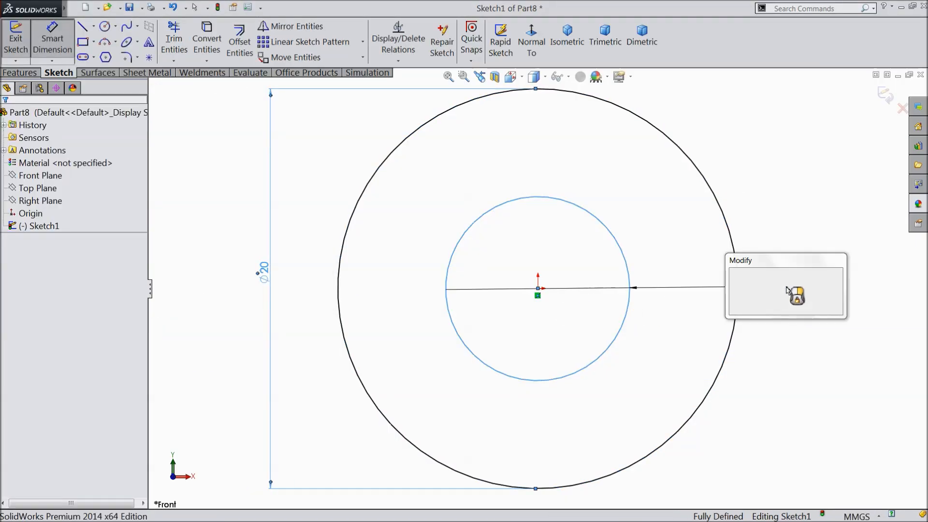
{"action": "type", "text": "10"}
{"action": "left_click", "coordinate": [735, 275]}
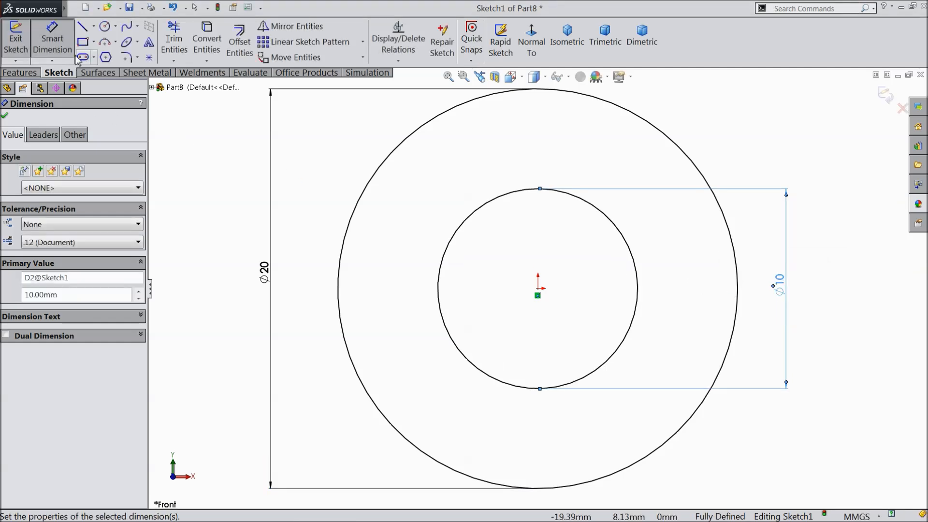
Draw a vertical centerline from the origin up to a point between the inner and outer circles
{"action": "left_click", "coordinate": [94, 27]}
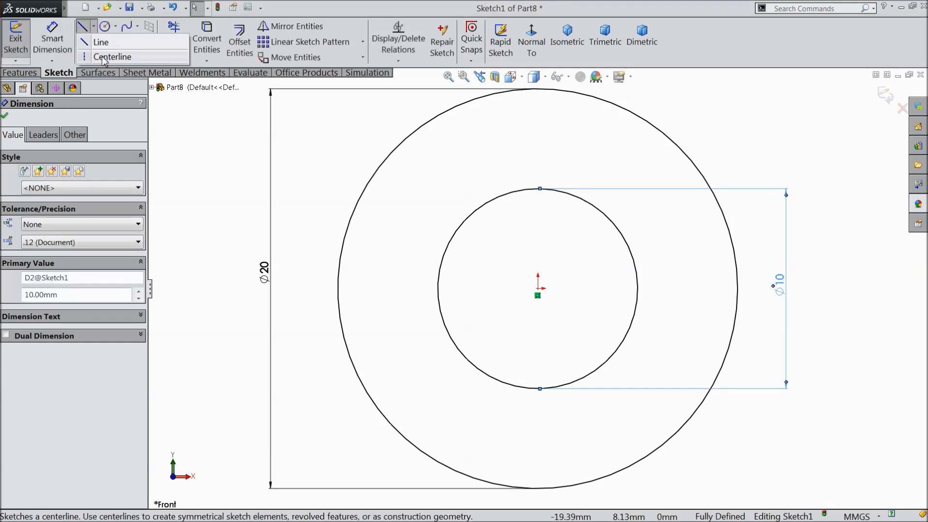
{"action": "left_click", "coordinate": [111, 56]}
{"action": "left_click", "coordinate": [538, 289]}
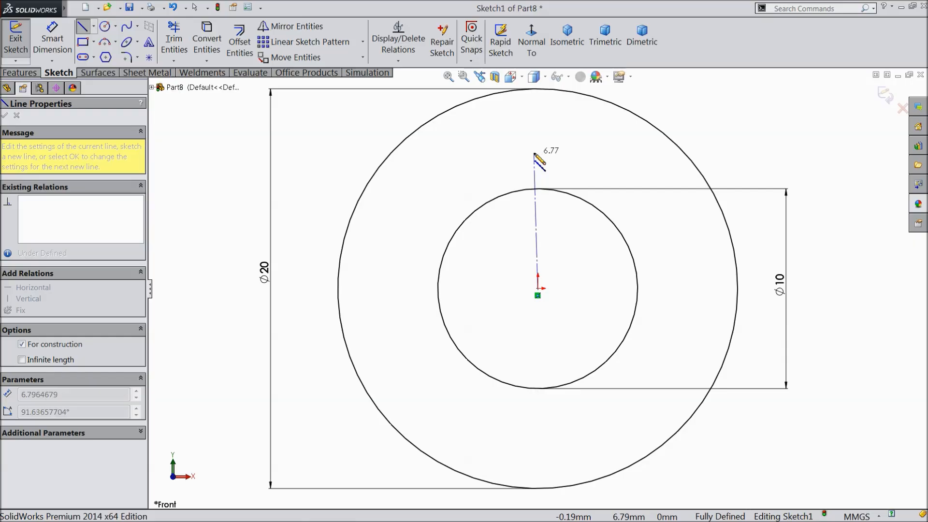
{"action": "left_click", "coordinate": [538, 141]}
{"action": "right_click", "coordinate": [542, 97]}
{"action": "left_click", "coordinate": [562, 102]}
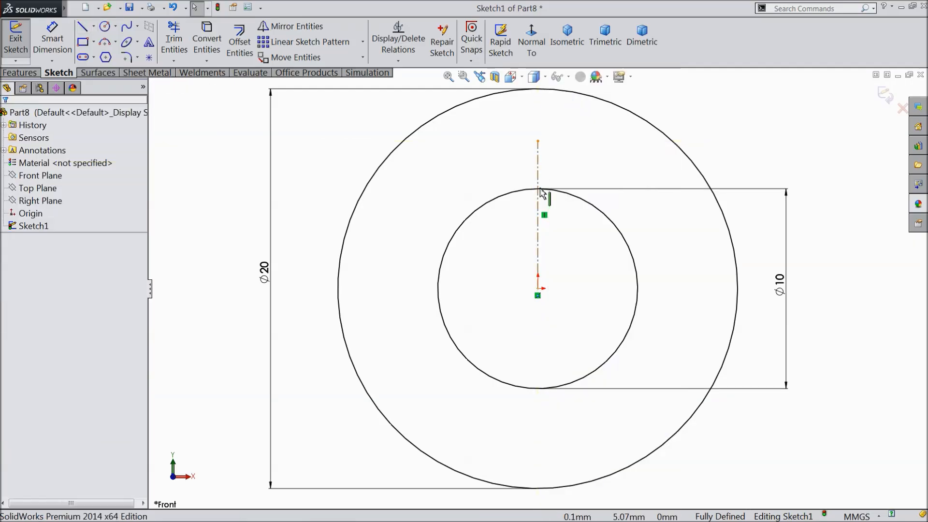
Sketch a corner rectangle for the keyway, straddling the centerline and the upper arc of the inner circle
{"action": "left_click", "coordinate": [82, 42]}
{"action": "scroll", "coordinate": [565, 189], "scroll_direction": "up", "scroll_amount": 4}
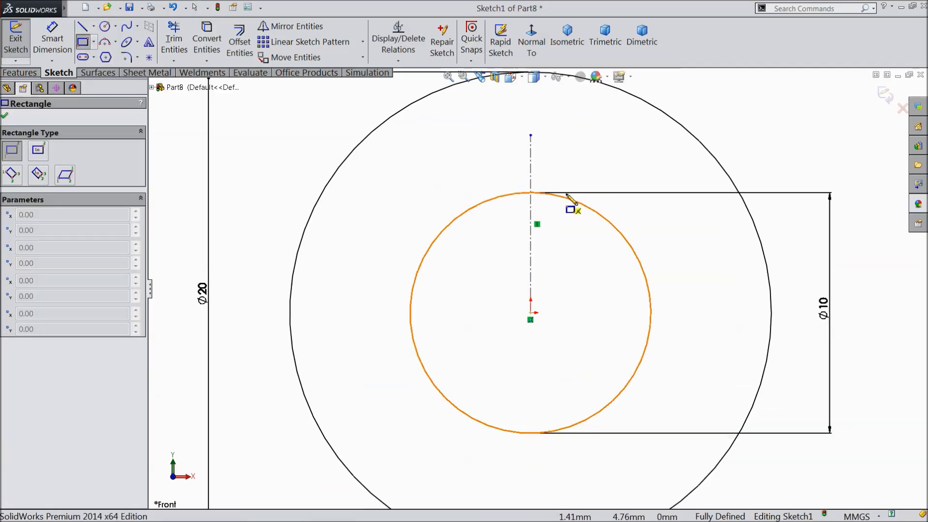
{"action": "scroll", "coordinate": [507, 174], "scroll_direction": "up", "scroll_amount": 2}
{"action": "left_click", "coordinate": [418, 159]}
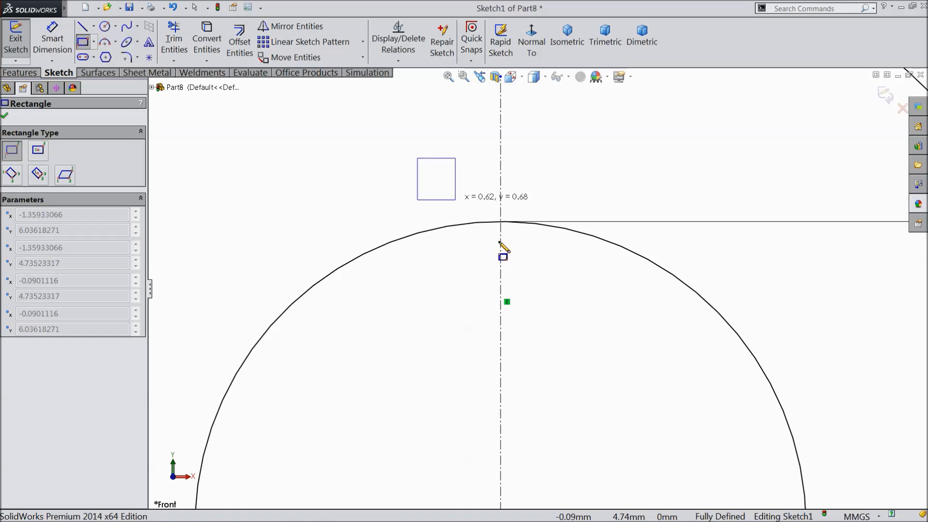
{"action": "left_click", "coordinate": [562, 312]}
{"action": "right_click", "coordinate": [610, 111]}
{"action": "left_click", "coordinate": [631, 121]}
Make the keyway rectangle's two vertical sides symmetric about the centerline
{"action": "left_click_drag", "start_coordinate": [582, 175], "coordinate": [393, 207]}
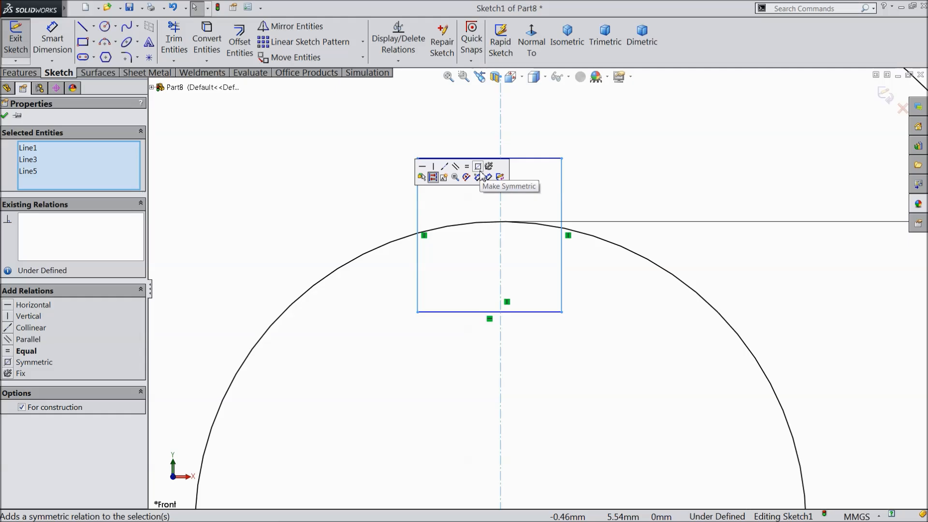
{"action": "left_click", "coordinate": [478, 167]}
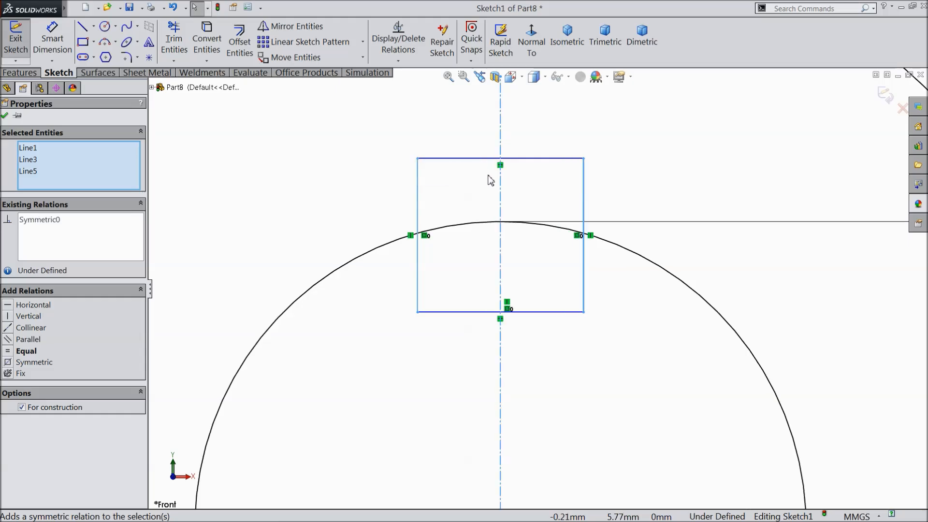
{"action": "left_click", "coordinate": [6, 116]}
Dimension the keyway rectangle's upper edge to a width of 4 mm
{"action": "left_click", "coordinate": [52, 39]}
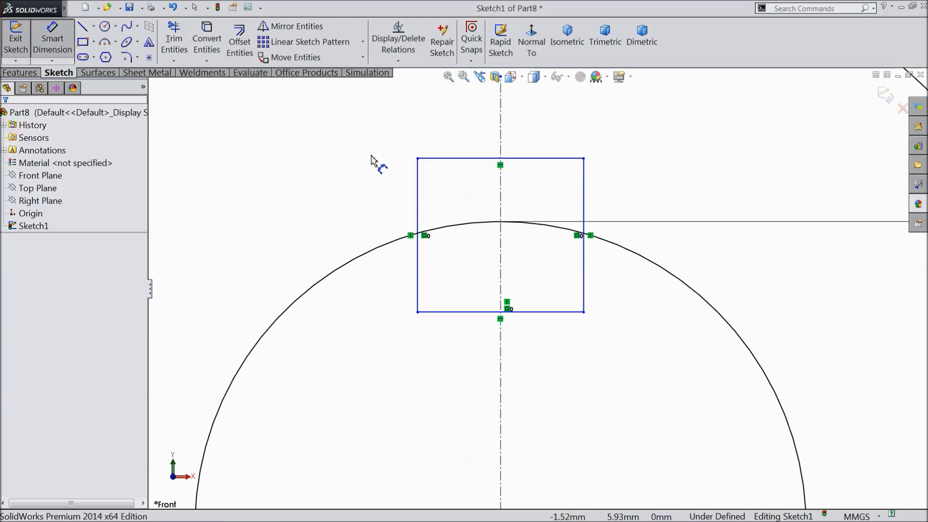
{"action": "left_click", "coordinate": [465, 159]}
{"action": "left_click", "coordinate": [478, 135]}
{"action": "type", "text": "4"}
{"action": "key", "text": "Return"}
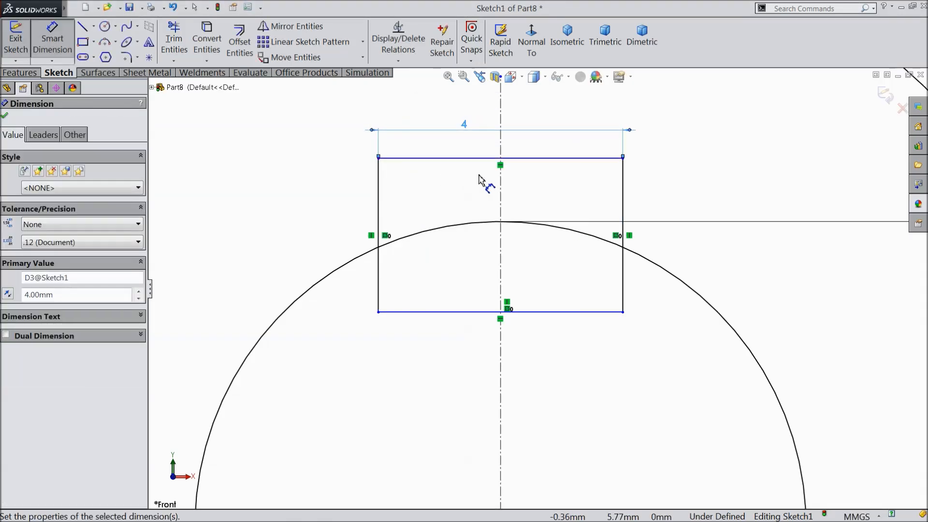
Dimension the vertical distance from the origin to the keyway rectangle's upper edge as 8.5 mm
{"action": "scroll", "coordinate": [485, 183], "scroll_direction": "up", "scroll_amount": 3}
{"action": "scroll", "coordinate": [498, 455], "scroll_direction": "down", "scroll_amount": 2}
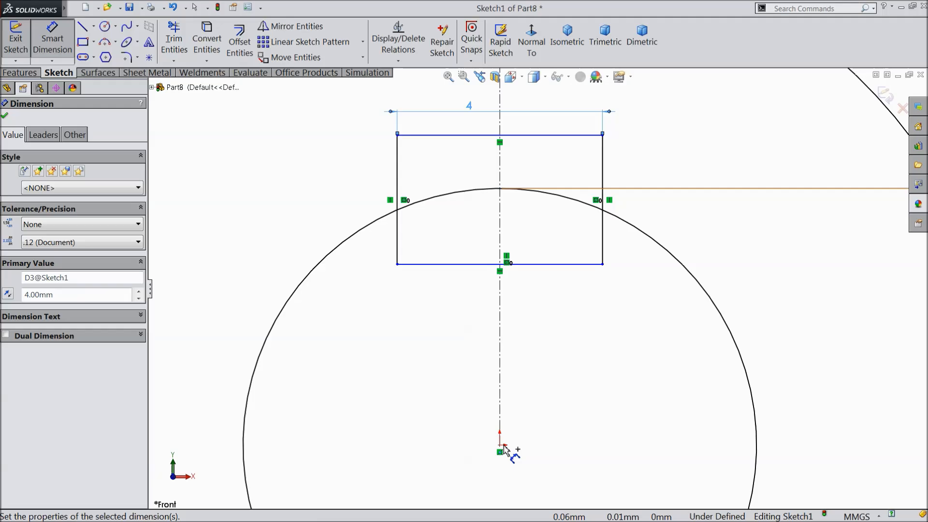
{"action": "left_click", "coordinate": [499, 445]}
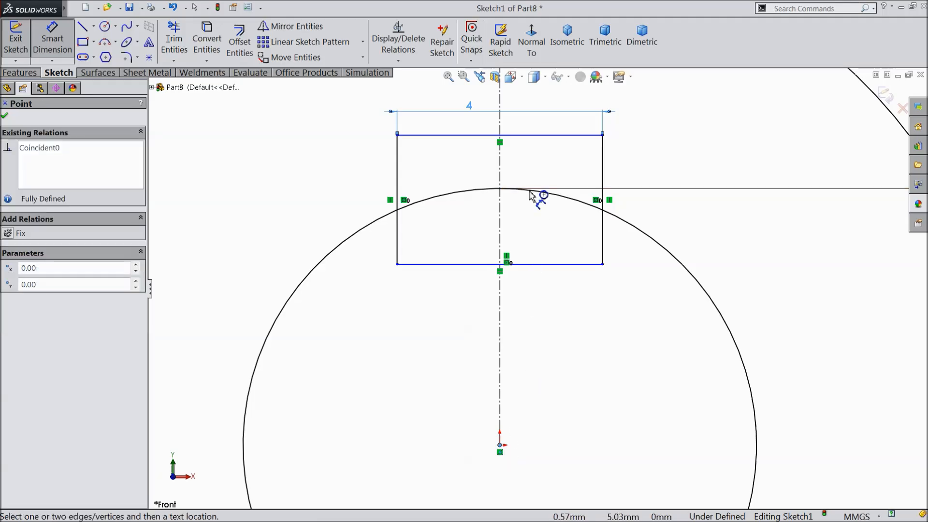
{"action": "left_click", "coordinate": [535, 135]}
{"action": "left_click", "coordinate": [796, 263]}
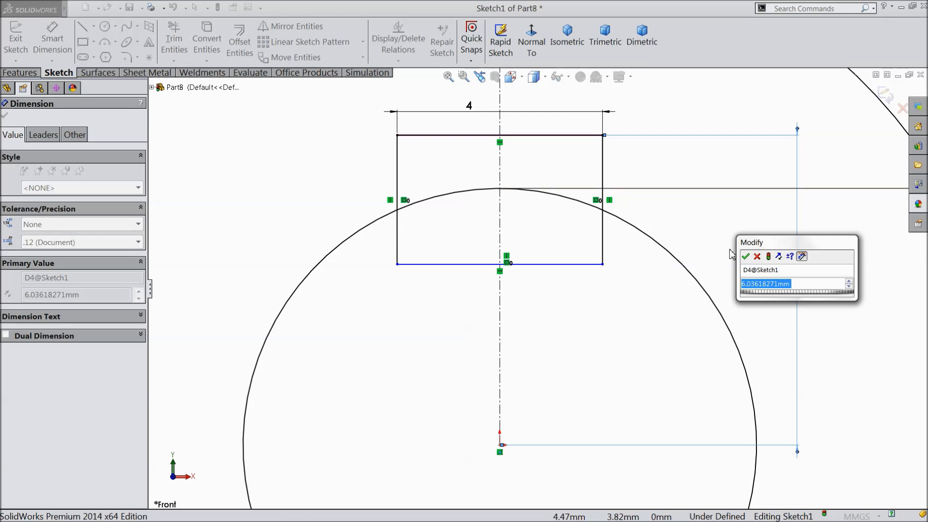
{"action": "type", "text": "8.5"}
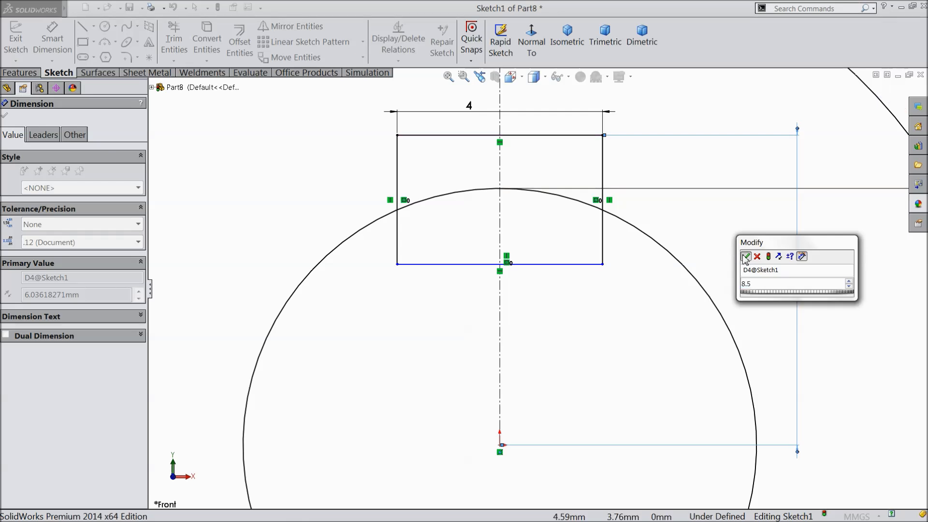
{"action": "left_click", "coordinate": [746, 256]}
{"action": "scroll", "coordinate": [562, 280], "scroll_direction": "up", "scroll_amount": 2}
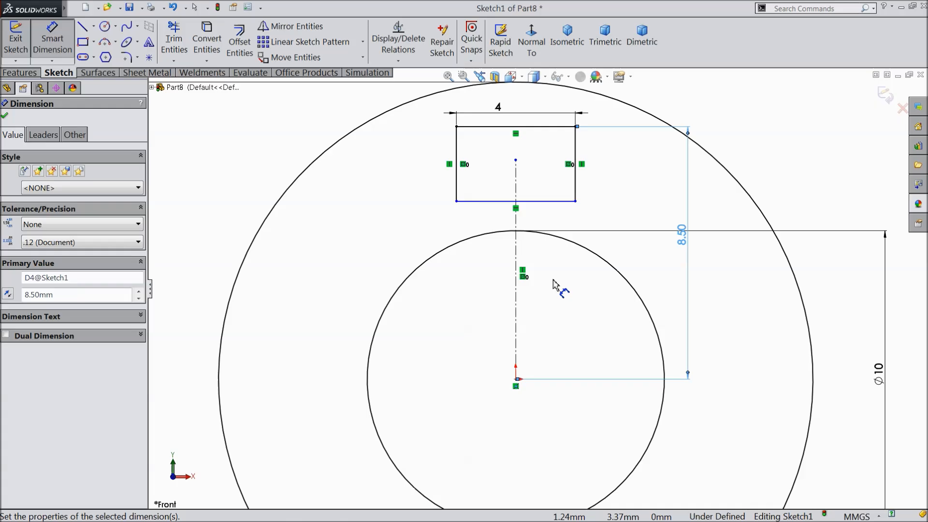
{"action": "scroll", "coordinate": [540, 283], "scroll_direction": "up", "scroll_amount": 2}
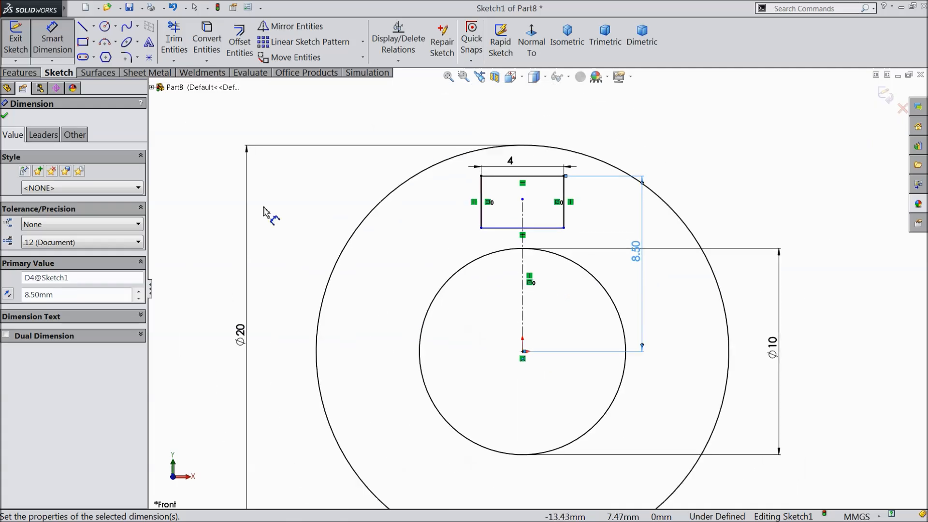
{"action": "left_click", "coordinate": [4, 117]}
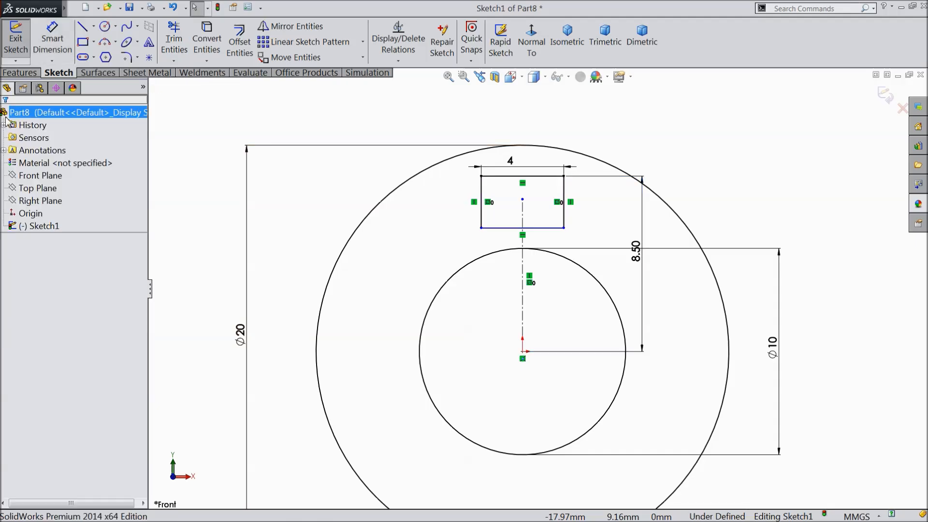
Pull the keyway rectangle's lower edge down into the bore circle and set its upper edge's distance from the origin to 7 mm
{"action": "left_click_drag", "start_coordinate": [564, 229], "coordinate": [570, 308]}
{"action": "scroll", "coordinate": [572, 311], "scroll_direction": "down", "scroll_amount": 2}
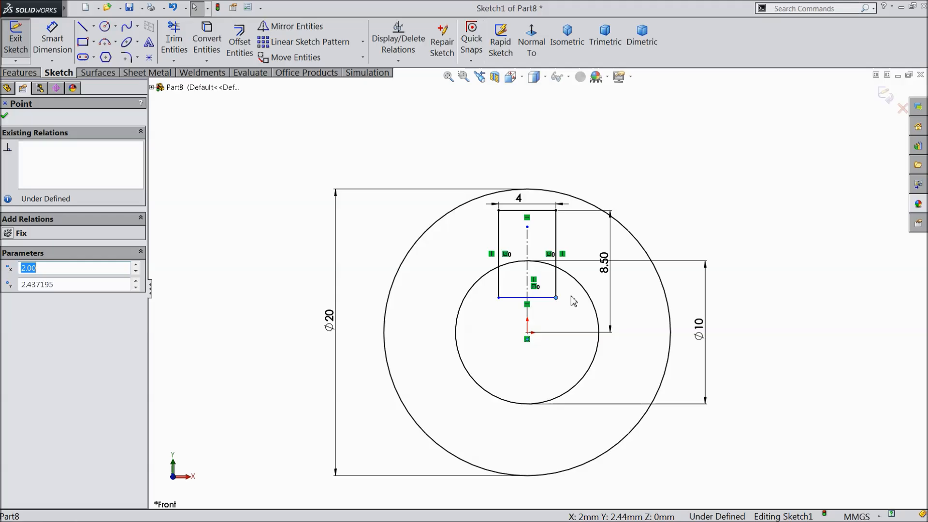
{"action": "double_click", "coordinate": [604, 266]}
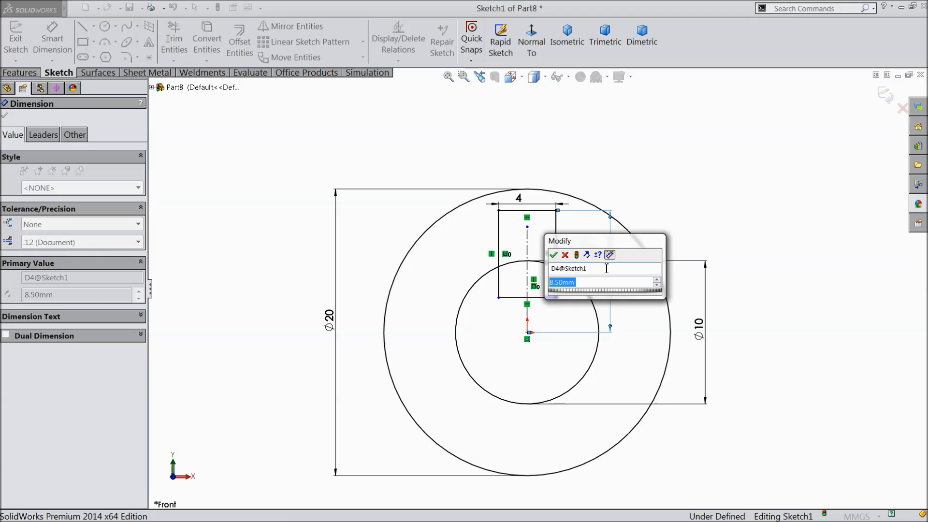
{"action": "type", "text": "7"}
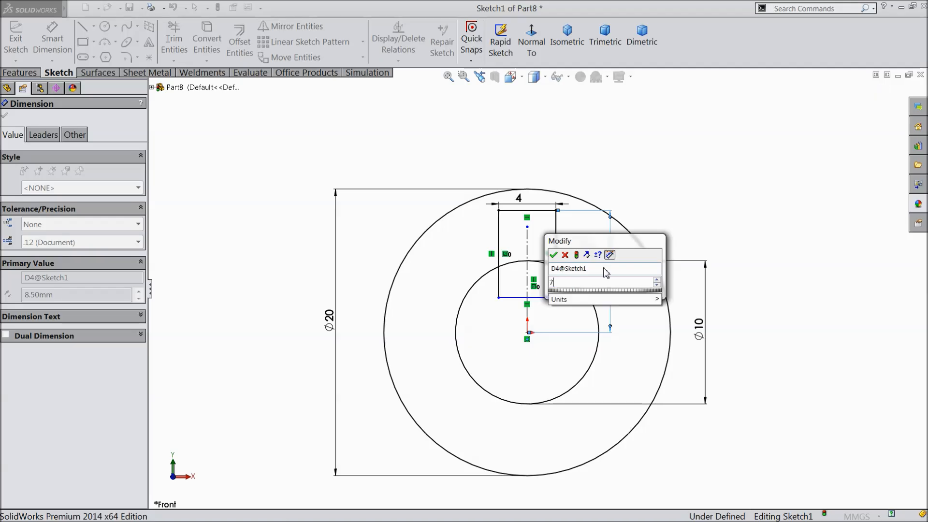
{"action": "key", "text": "Return"}
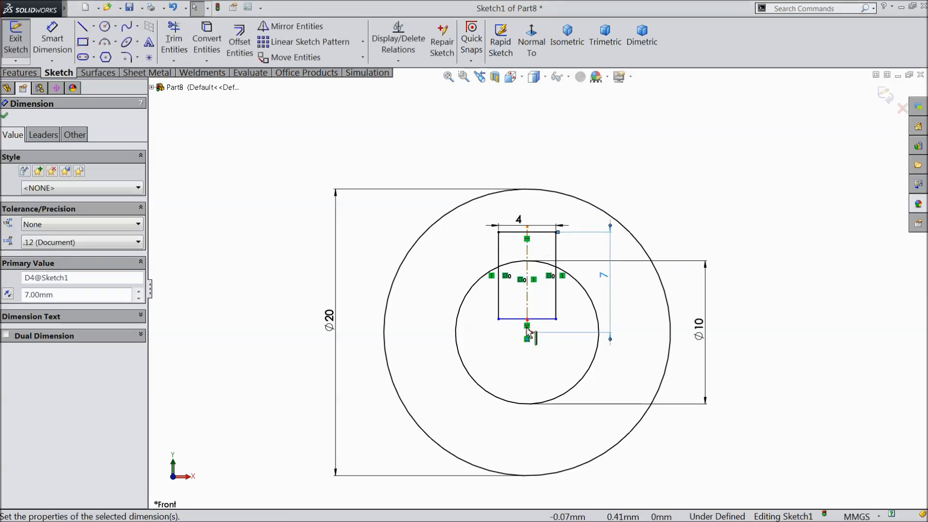
{"action": "scroll", "coordinate": [527, 329], "scroll_direction": "down", "scroll_amount": 2}
{"action": "key", "text": "Escape"}
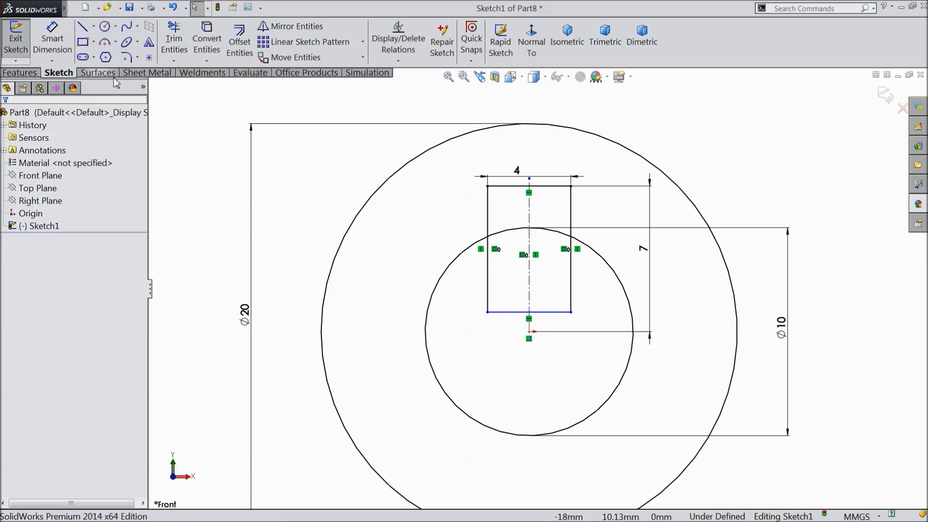
Trim the rectangle lines inside the bore and the arc between the keyway sides to leave one keyed bore outline
{"action": "left_click", "coordinate": [168, 51]}
{"action": "left_click", "coordinate": [561, 314]}
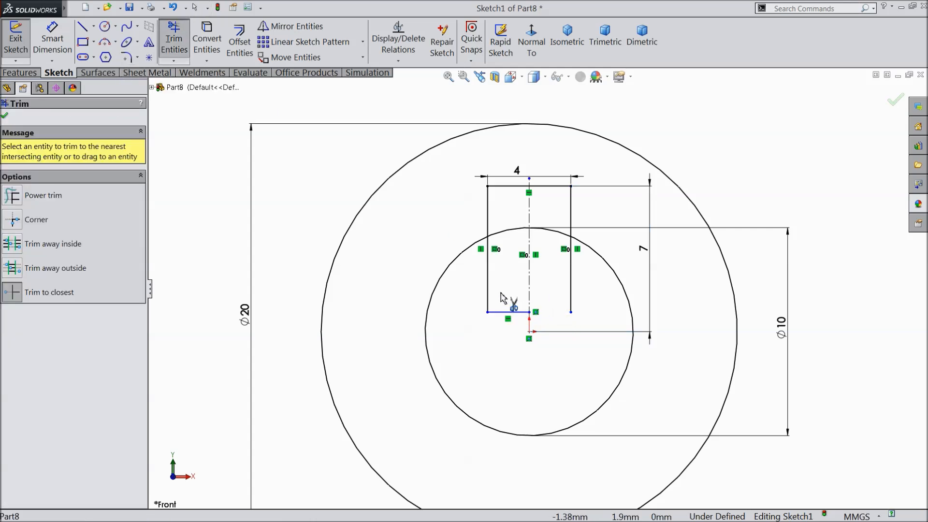
{"action": "left_click", "coordinate": [500, 314]}
{"action": "left_click", "coordinate": [488, 290]}
{"action": "left_click", "coordinate": [510, 231]}
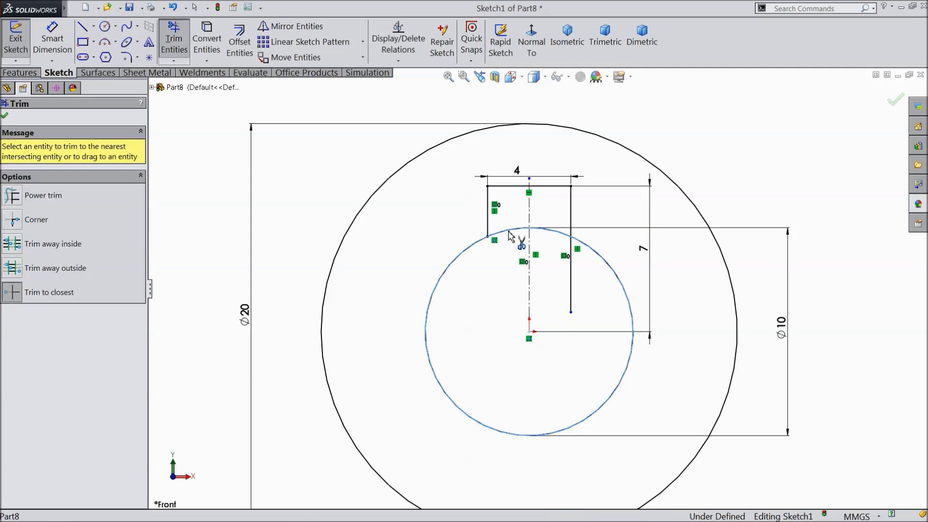
{"action": "left_click", "coordinate": [556, 233]}
{"action": "left_click", "coordinate": [572, 269]}
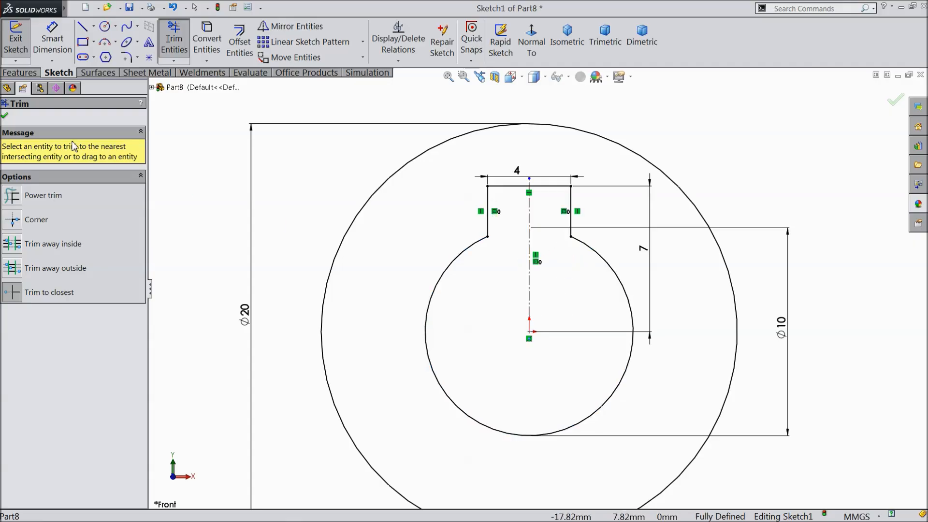
{"action": "left_click", "coordinate": [4, 117]}
Extrude the keyed ring profile as a boss with a blind depth of 10 mm
{"action": "left_click", "coordinate": [19, 73]}
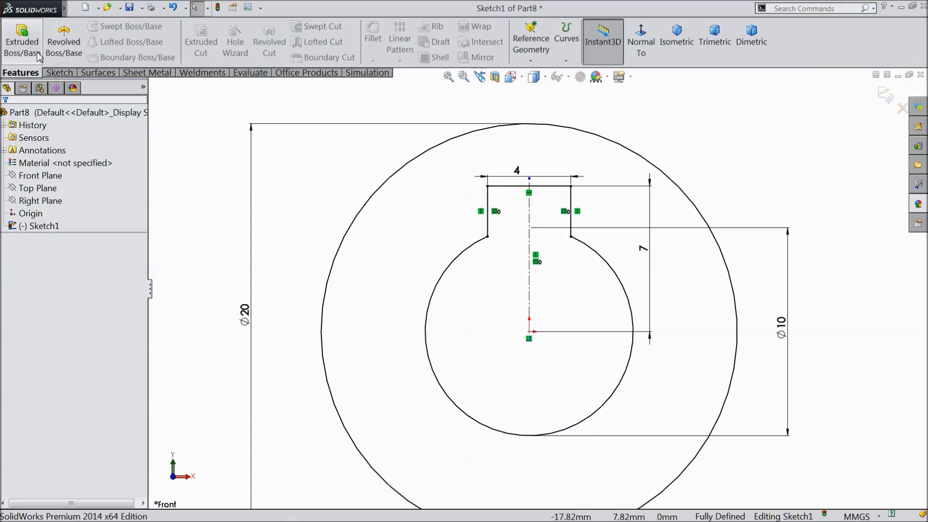
{"action": "left_click", "coordinate": [22, 41]}
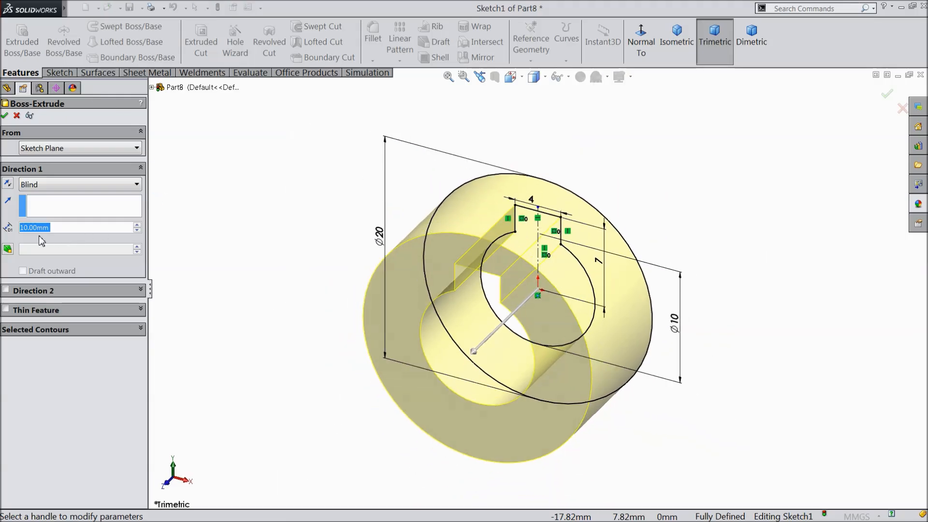
{"action": "left_click", "coordinate": [4, 116]}
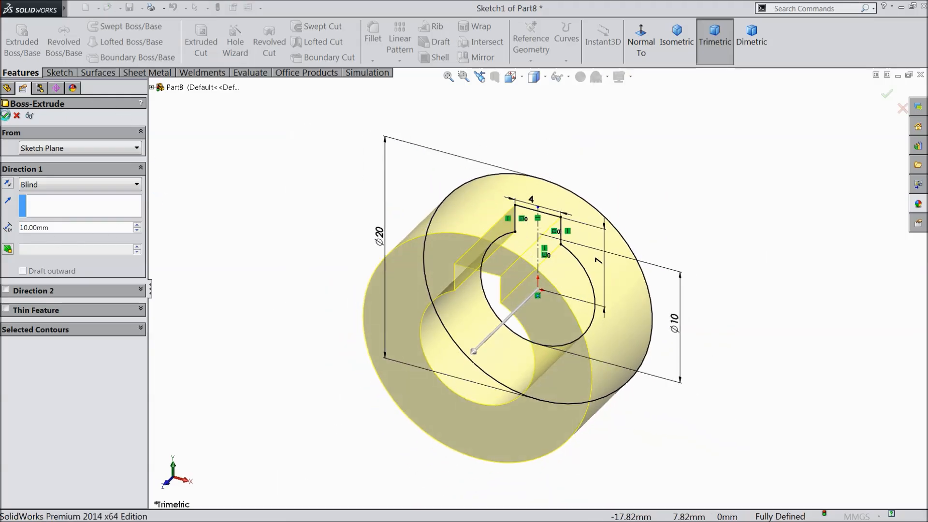
{"action": "mouse_move", "coordinate": [258, 266]}
{"action": "middle_mouse_down"}
{"action": "mouse_move", "coordinate": [303, 176]}
{"action": "mouse_move", "coordinate": [262, 251]}
{"action": "middle_mouse_up"}
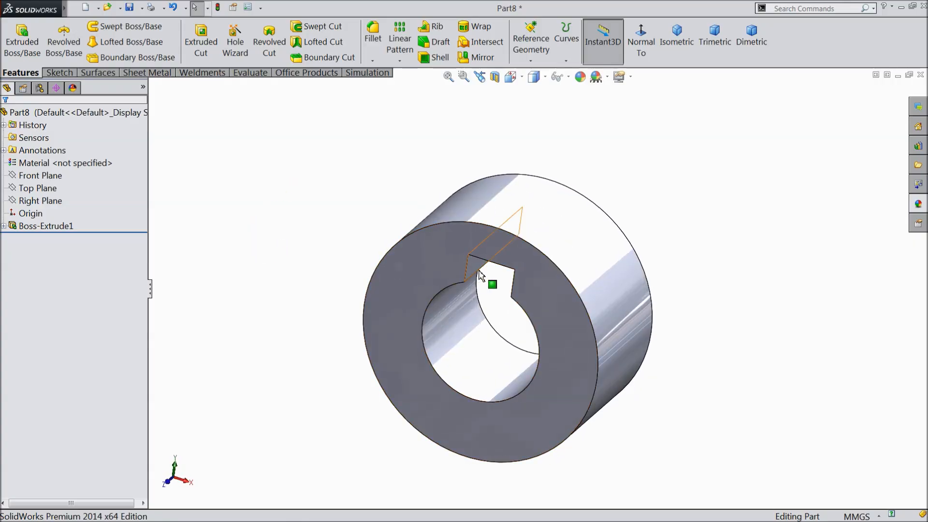
Start a new sketch on the ring's front face and view it face-on
{"action": "middle_click_drag", "start_coordinate": [475, 270], "coordinate": [519, 245]}
{"action": "left_click", "coordinate": [519, 245]}
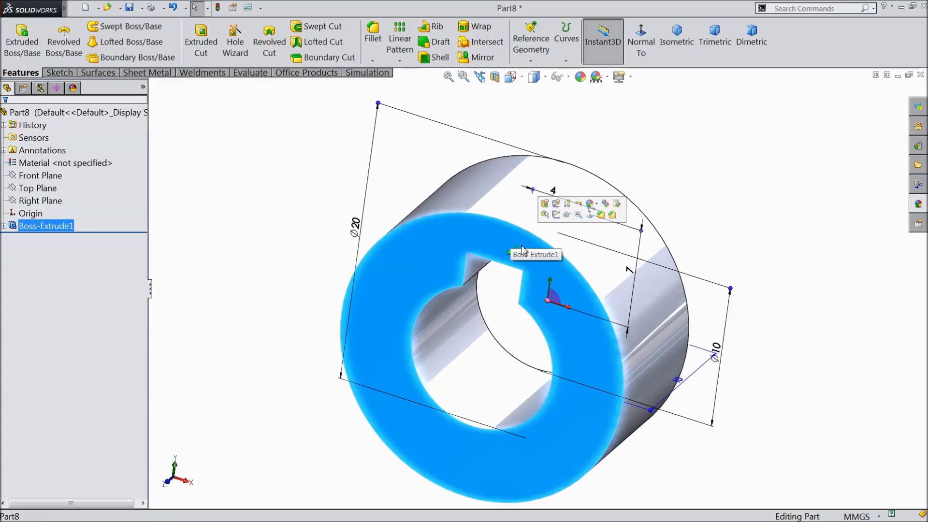
{"action": "left_click", "coordinate": [557, 215]}
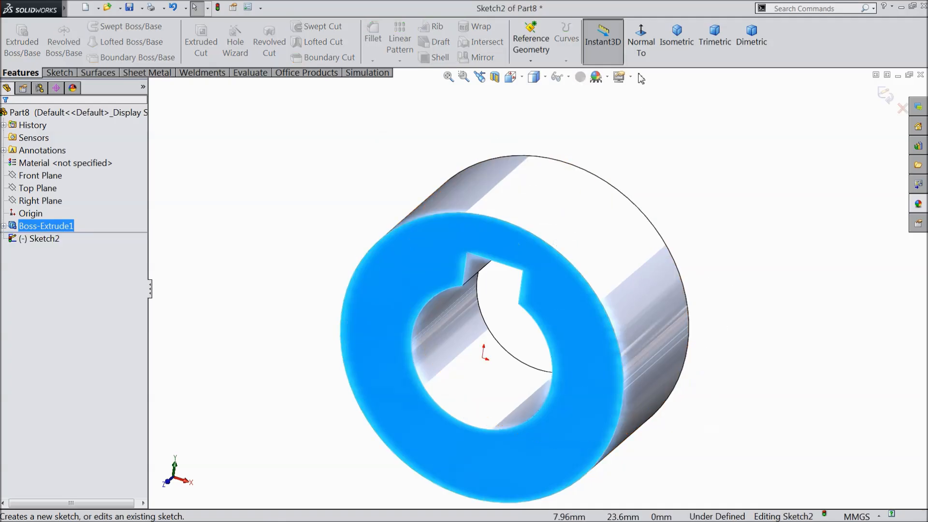
{"action": "left_click", "coordinate": [640, 42]}
Draw a vertical centerline from the origin up to the ring's outer edge, and convert that outer edge into a sketch circle
{"action": "left_click", "coordinate": [57, 73]}
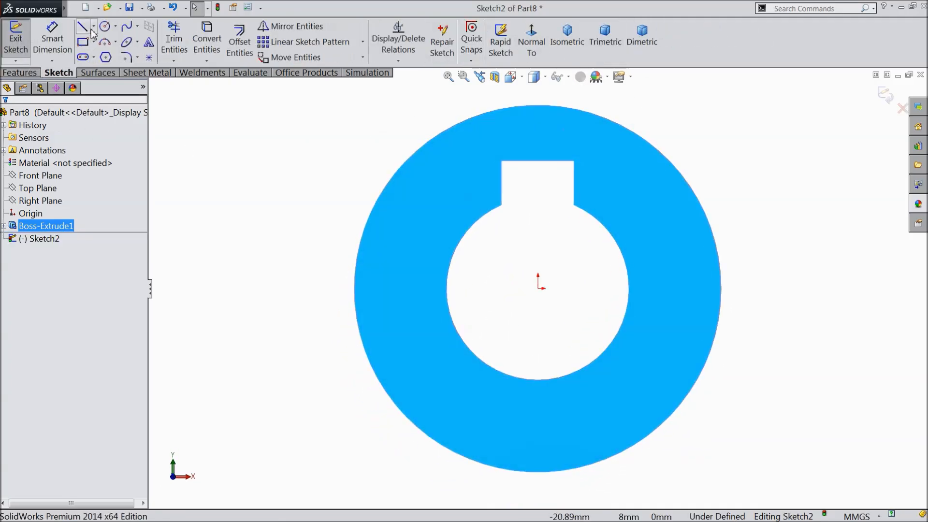
{"action": "left_click", "coordinate": [94, 27]}
{"action": "left_click", "coordinate": [100, 55]}
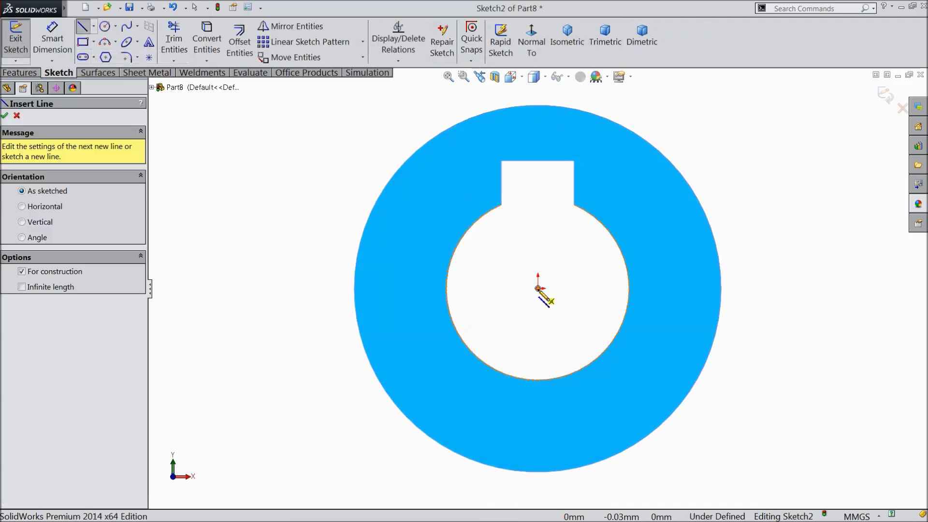
{"action": "left_click", "coordinate": [538, 289]}
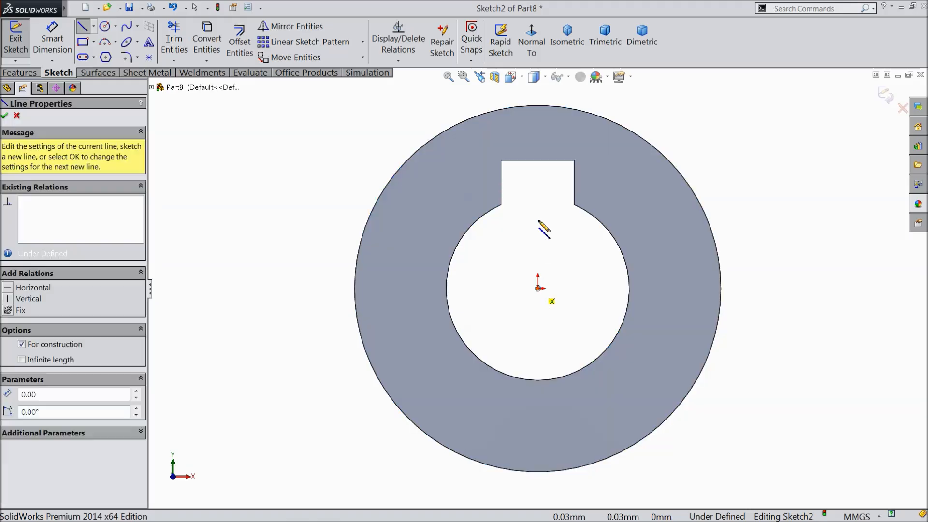
{"action": "left_click", "coordinate": [538, 105]}
{"action": "right_click", "coordinate": [380, 97]}
{"action": "left_click", "coordinate": [394, 104]}
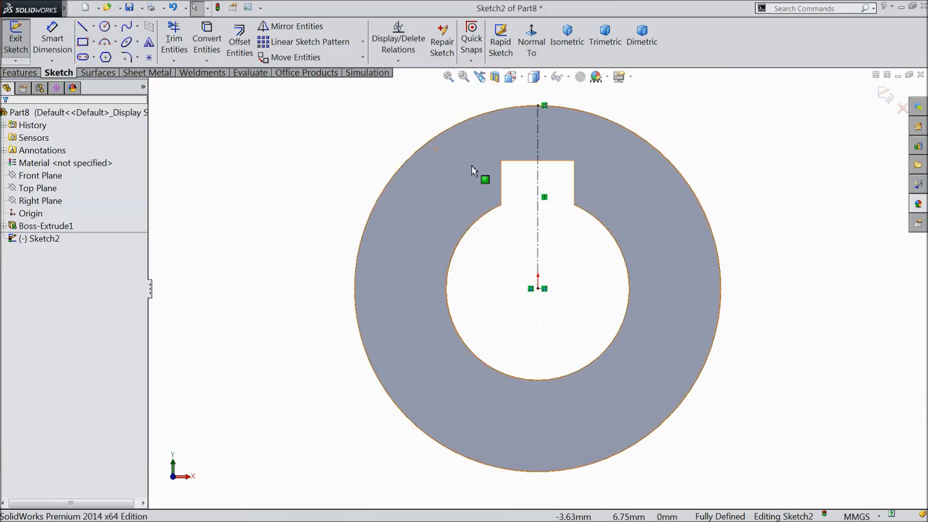
{"action": "left_click", "coordinate": [429, 141]}
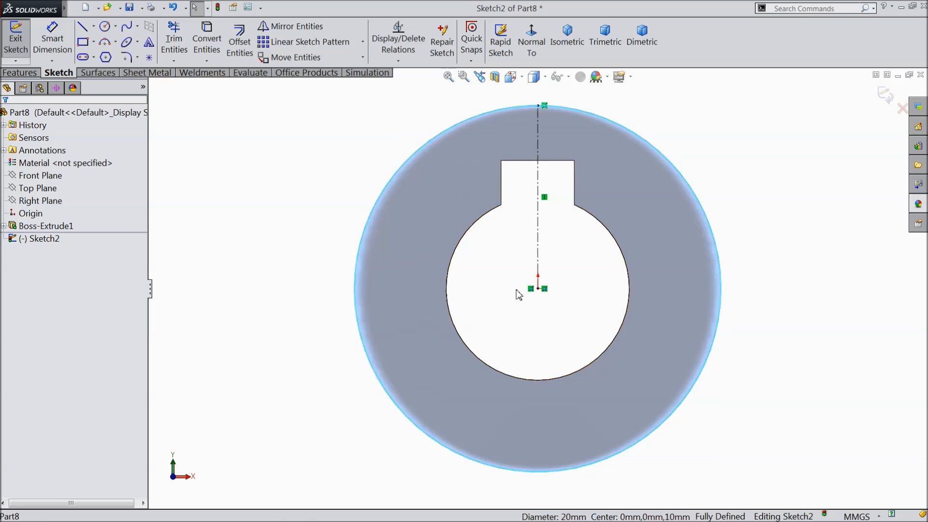
{"action": "left_click", "coordinate": [207, 41]}
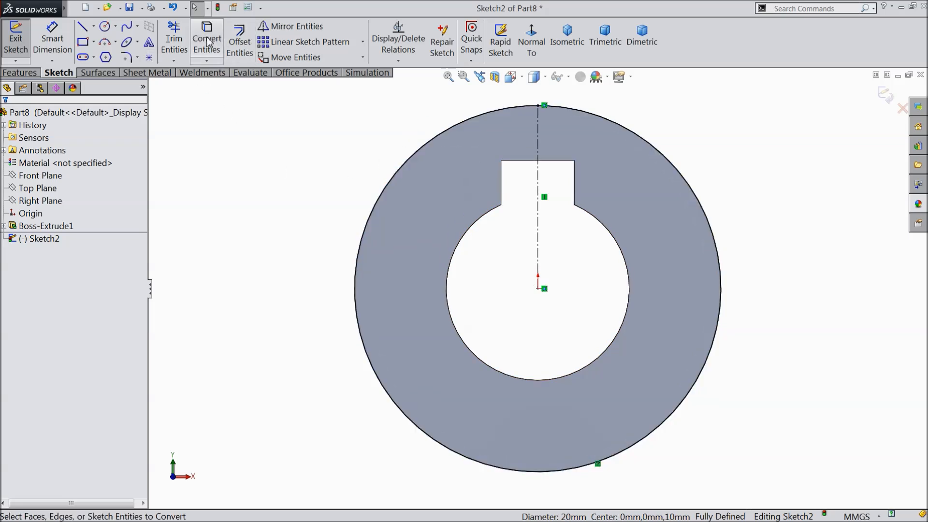
Sketch a horizontal line across the centerline above the keyway, continuing from its right end with an outward-slanting line about 1.2 mm long to the outer circle
{"action": "left_click", "coordinate": [82, 27]}
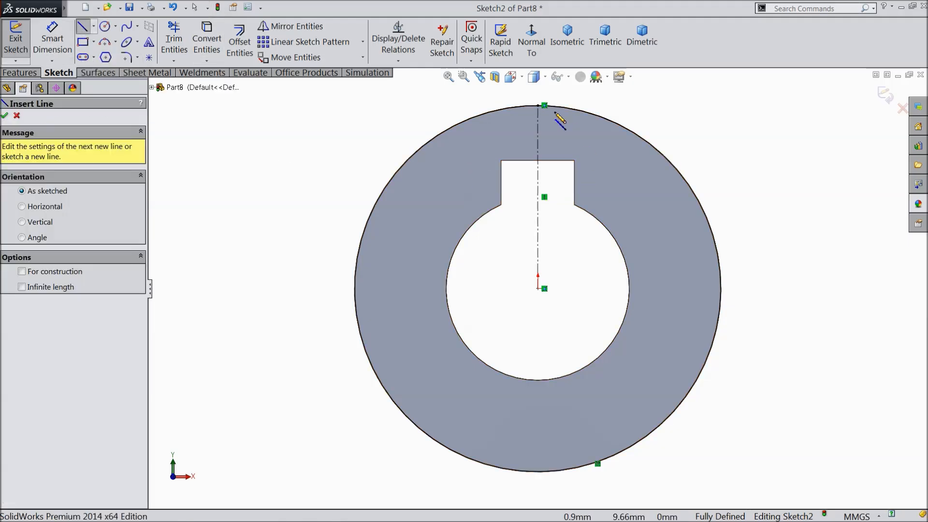
{"action": "scroll", "coordinate": [555, 114], "scroll_direction": "down", "scroll_amount": 5}
{"action": "left_click", "coordinate": [422, 230]}
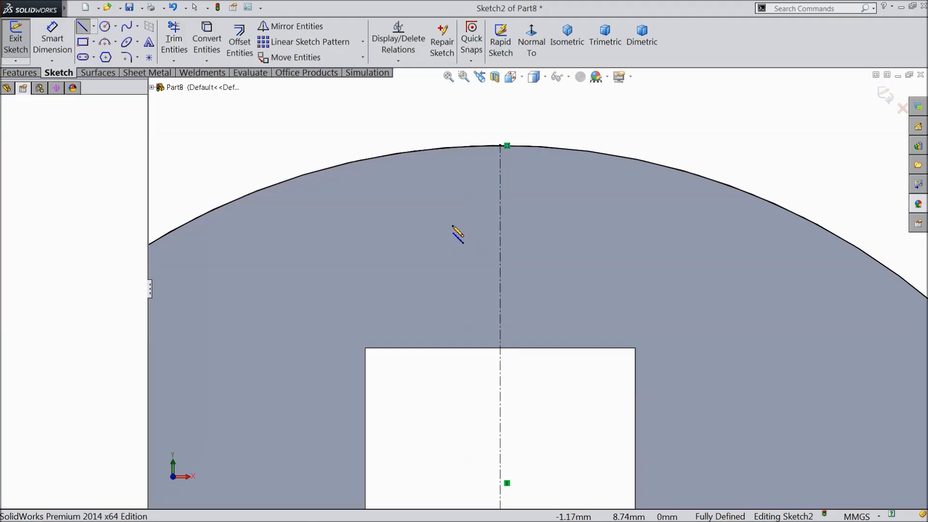
{"action": "left_click", "coordinate": [565, 231]}
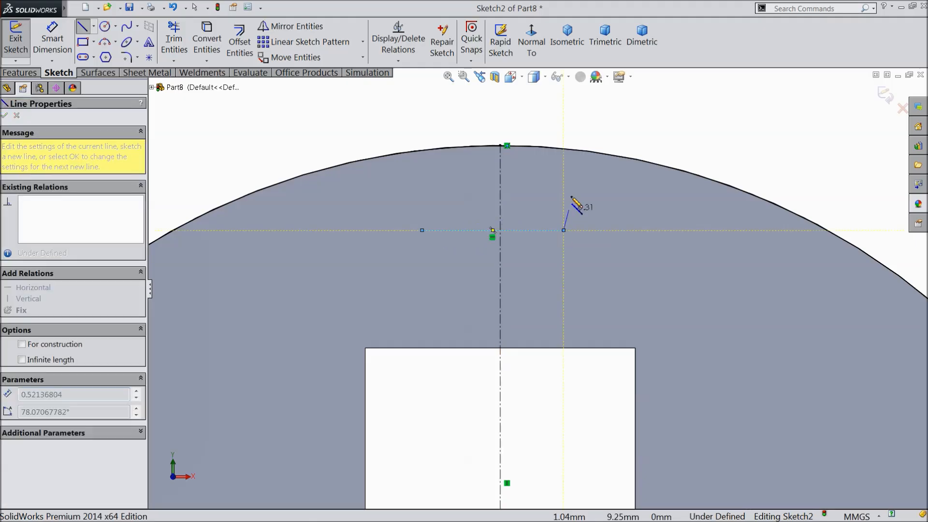
{"action": "left_click", "coordinate": [584, 151]}
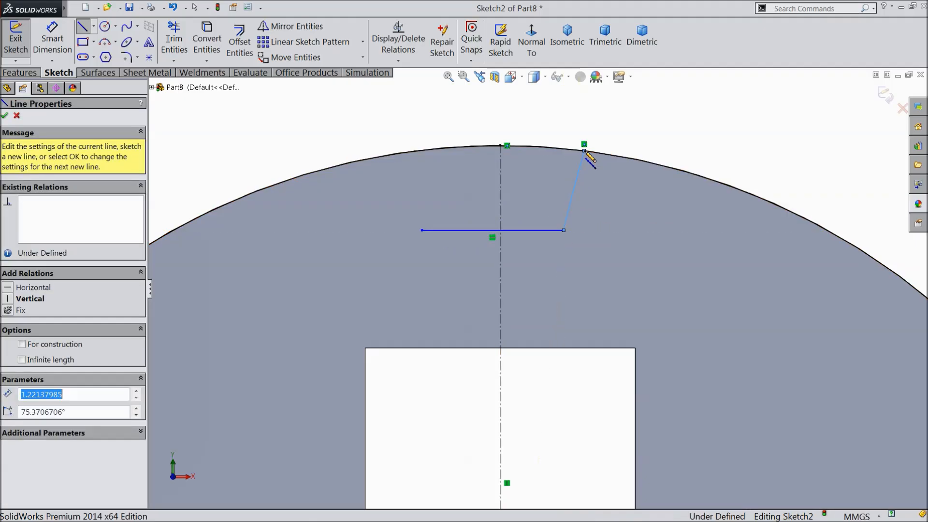
{"action": "right_click", "coordinate": [610, 137]}
{"action": "left_click", "coordinate": [638, 99]}
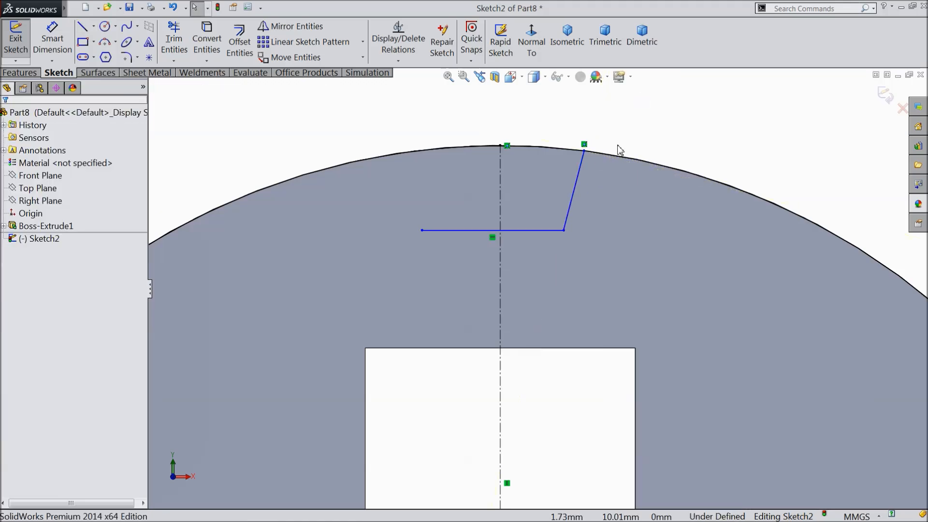
Sketch an outward-slanting line about 1.2 mm long from the horizontal line's left end up to the outer circle
{"action": "left_click", "coordinate": [83, 28]}
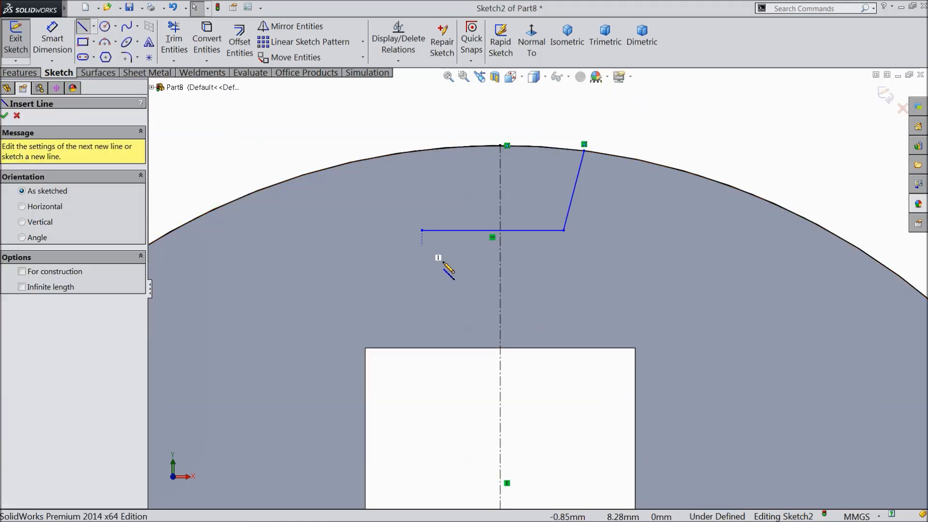
{"action": "left_click", "coordinate": [422, 230]}
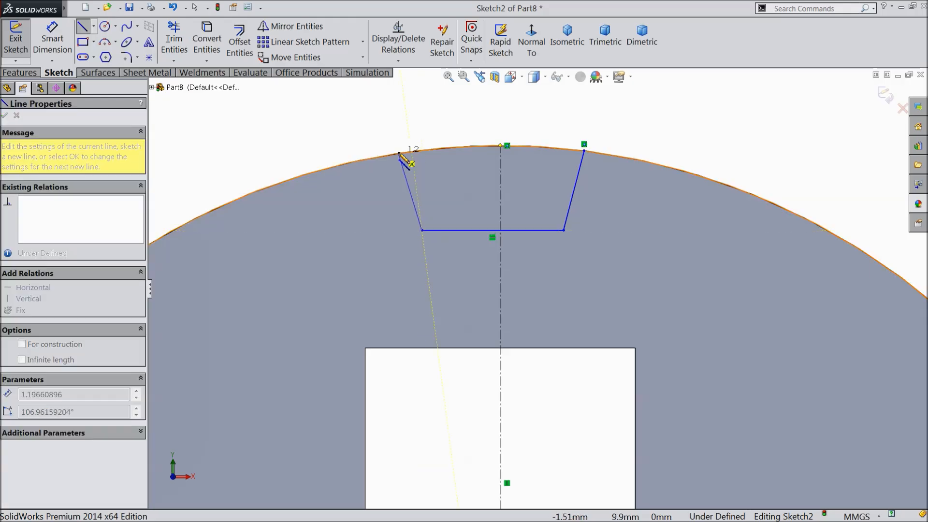
{"action": "left_click", "coordinate": [398, 153]}
{"action": "right_click", "coordinate": [352, 90]}
{"action": "left_click", "coordinate": [379, 99]}
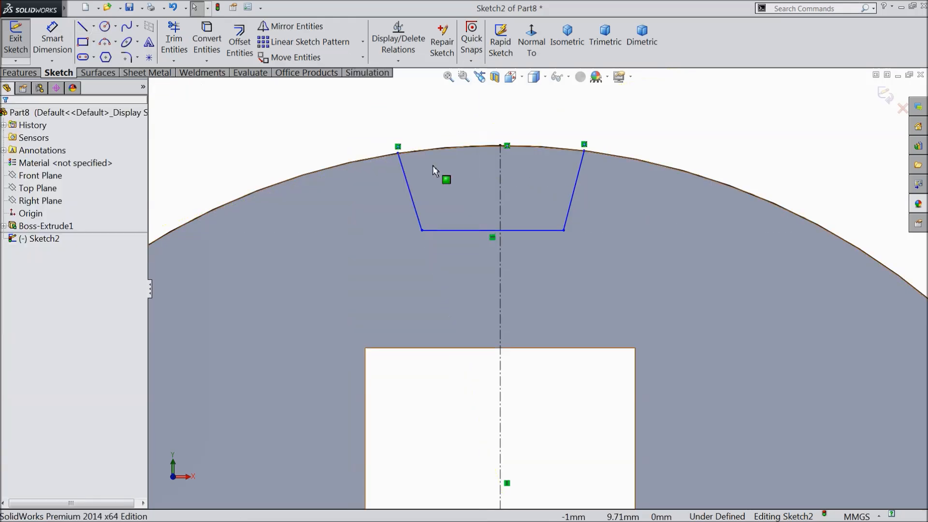
Dimension the tooth-gap profile's horizontal base line to 1.5 mm
{"action": "left_click", "coordinate": [54, 44]}
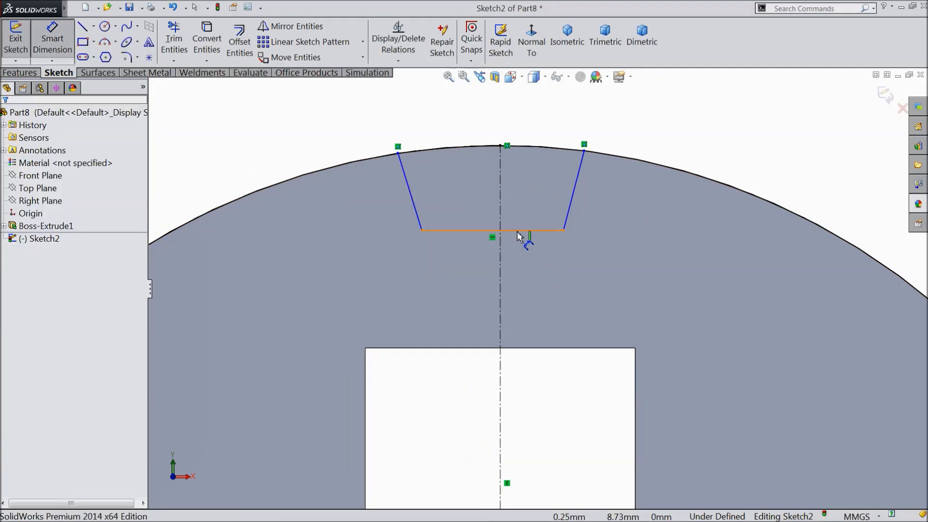
{"action": "left_click", "coordinate": [519, 231]}
{"action": "left_click", "coordinate": [525, 271]}
{"action": "type", "text": "1.5"}
{"action": "left_click", "coordinate": [467, 253]}
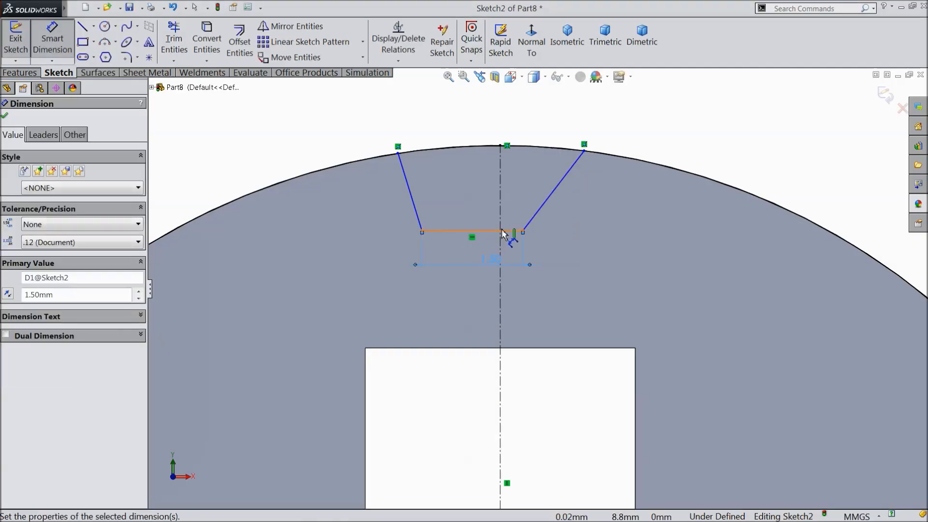
Set the angle between the profile's right slanted line and the vertical centerline to 20 degrees
{"action": "left_click", "coordinate": [551, 193]}
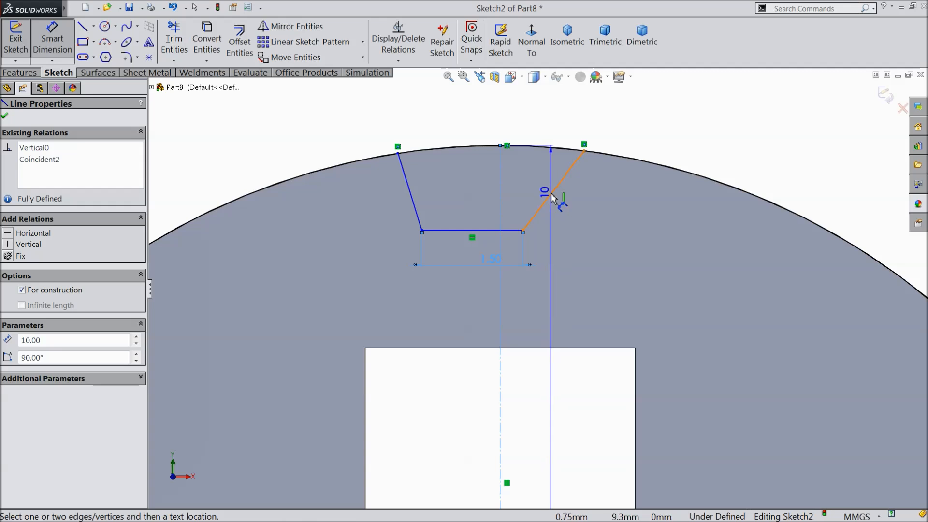
{"action": "left_click", "coordinate": [501, 164]}
{"action": "left_click", "coordinate": [544, 126]}
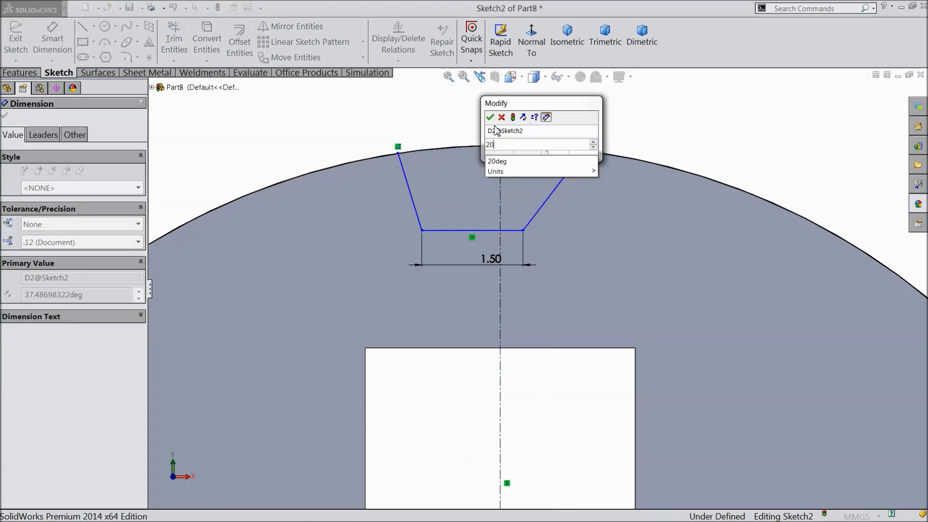
{"action": "left_click", "coordinate": [493, 122]}
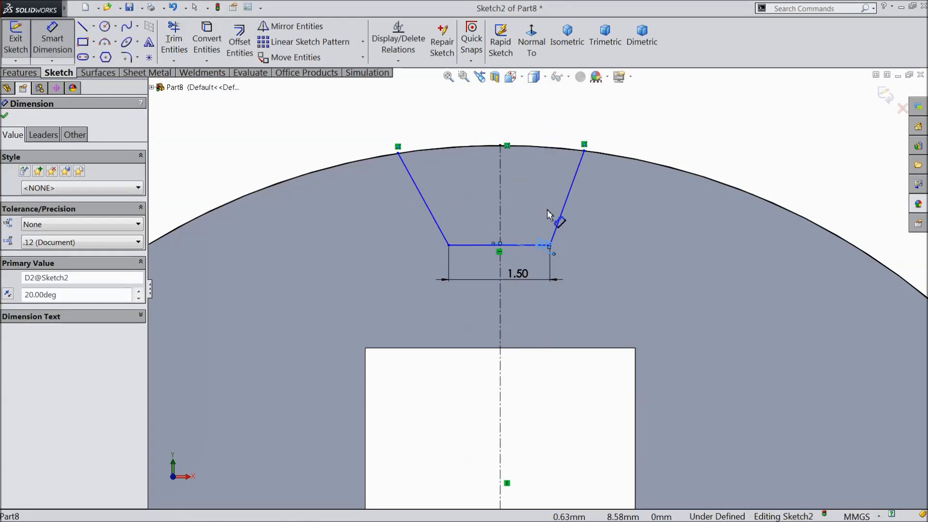
Set the angle between the left slanted line and the centerline to 20 degrees, and place that dimension outside the ring
{"action": "left_click", "coordinate": [500, 189]}
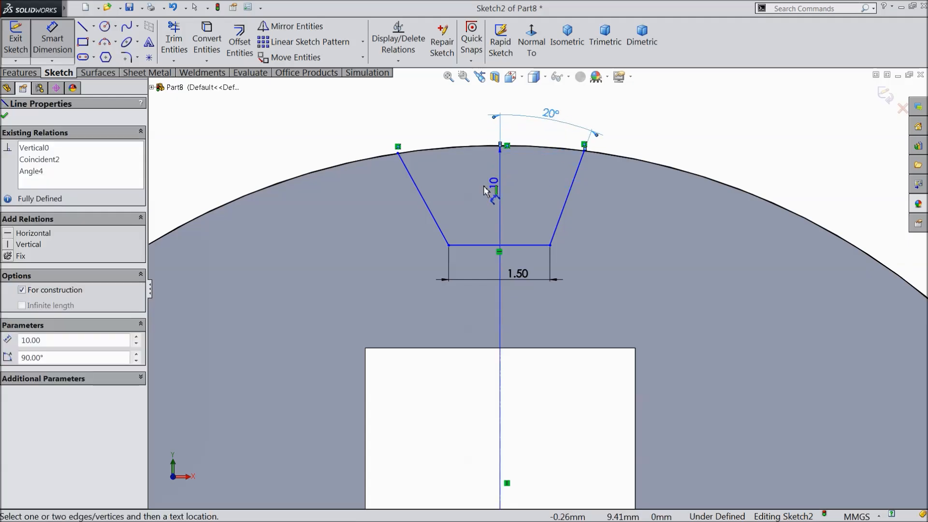
{"action": "left_click", "coordinate": [423, 194]}
{"action": "left_click", "coordinate": [434, 121]}
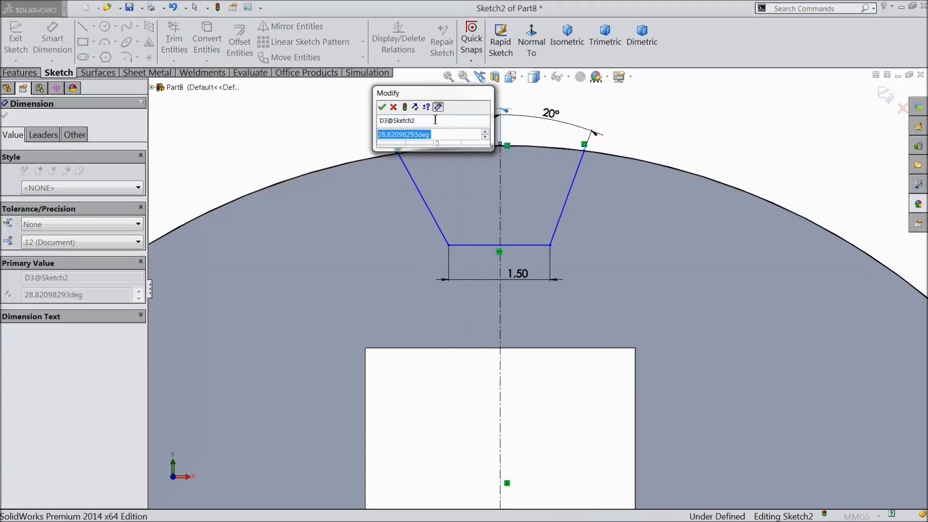
{"action": "type", "text": "20"}
{"action": "key", "text": "Return"}
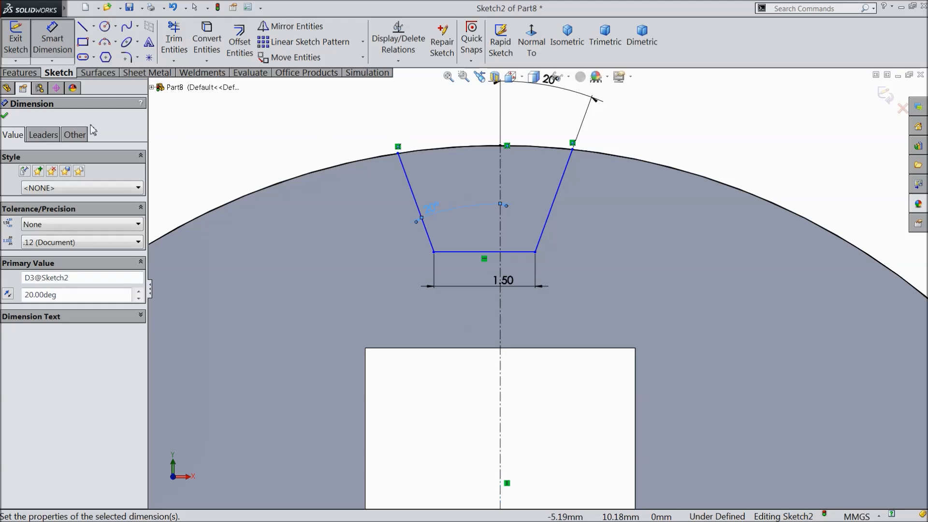
{"action": "left_click", "coordinate": [4, 115]}
{"action": "left_click_drag", "start_coordinate": [435, 208], "coordinate": [444, 106]}
Make the two endpoints of the base line symmetric about the vertical centerline
{"action": "left_click", "coordinate": [535, 252]}
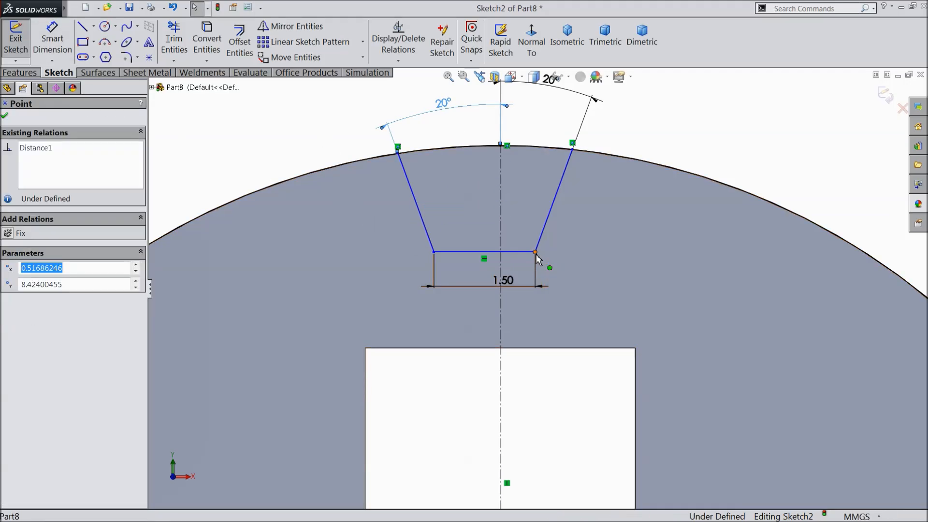
{"action": "left_click", "coordinate": [434, 251], "text": "ctrl"}
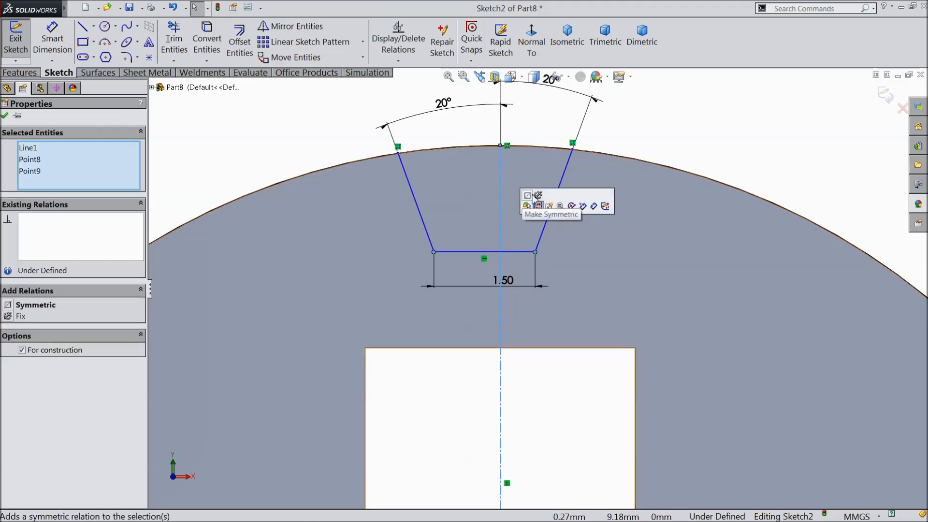
{"action": "left_click", "coordinate": [36, 305]}
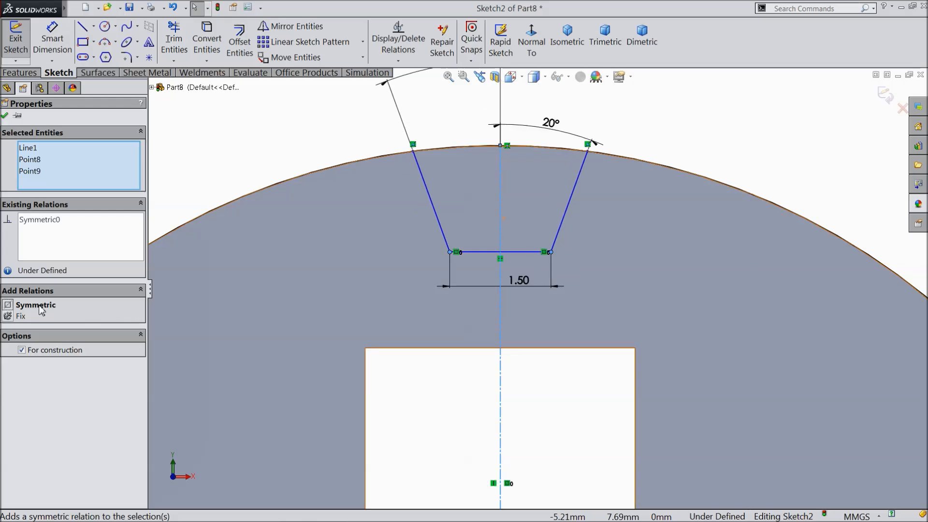
{"action": "left_click", "coordinate": [5, 116]}
Dimension the vertical distance from the origin to the profile's base line to 8.5 mm
{"action": "left_click", "coordinate": [52, 39]}
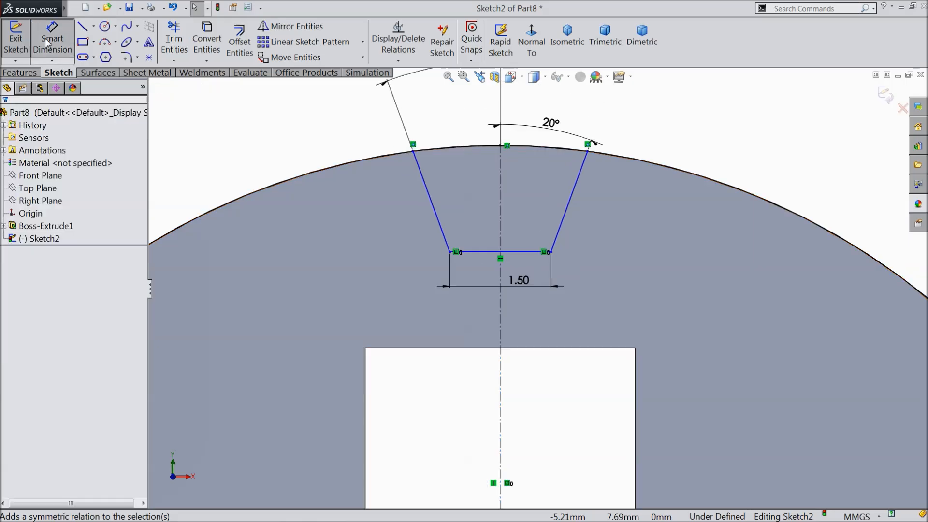
{"action": "scroll", "coordinate": [425, 270], "scroll_direction": "up", "scroll_amount": 2}
{"action": "scroll", "coordinate": [482, 296], "scroll_direction": "up", "scroll_amount": 4}
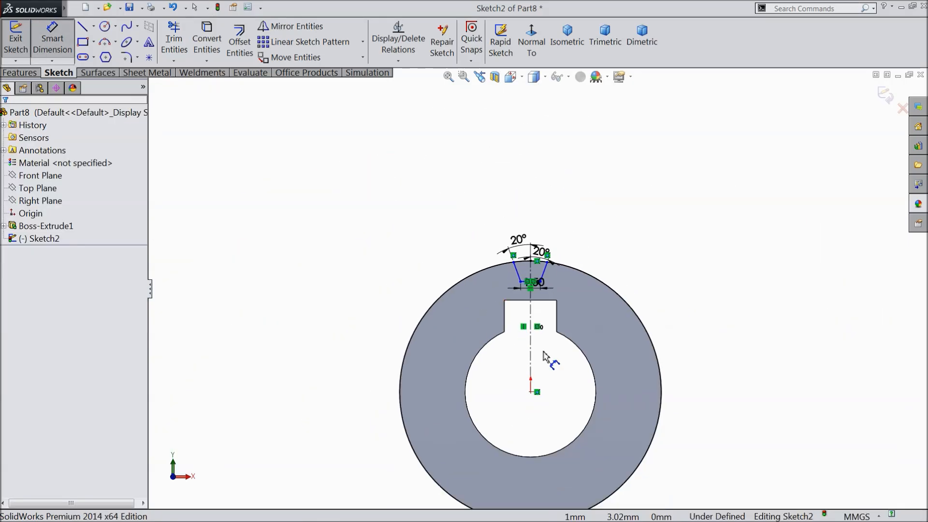
{"action": "scroll", "coordinate": [536, 353], "scroll_direction": "down", "scroll_amount": 5}
{"action": "scroll", "coordinate": [536, 287], "scroll_direction": "up", "scroll_amount": 2}
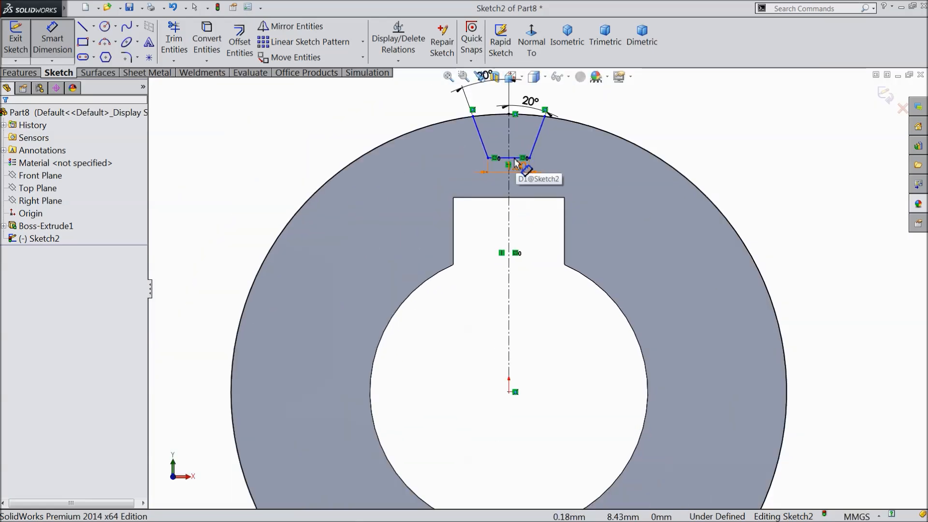
{"action": "left_click", "coordinate": [519, 159]}
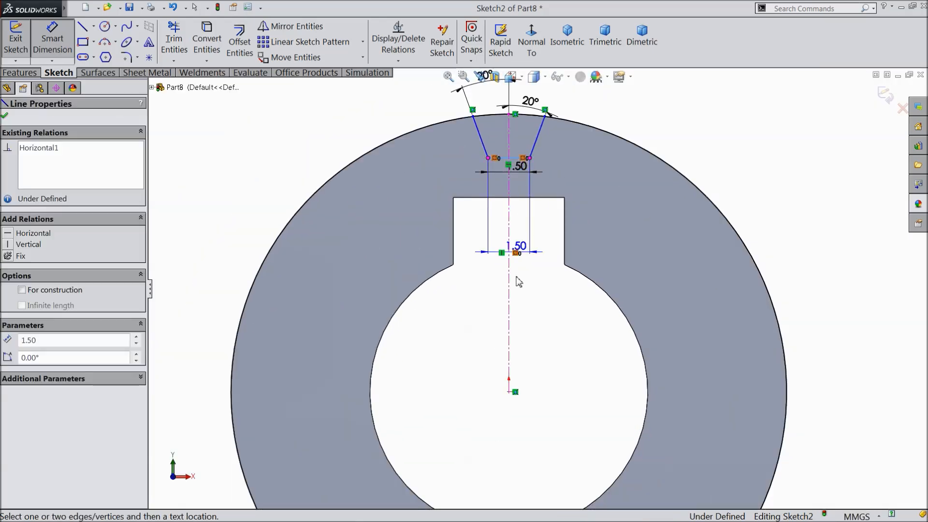
{"action": "left_click", "coordinate": [509, 392]}
{"action": "left_click", "coordinate": [802, 266]}
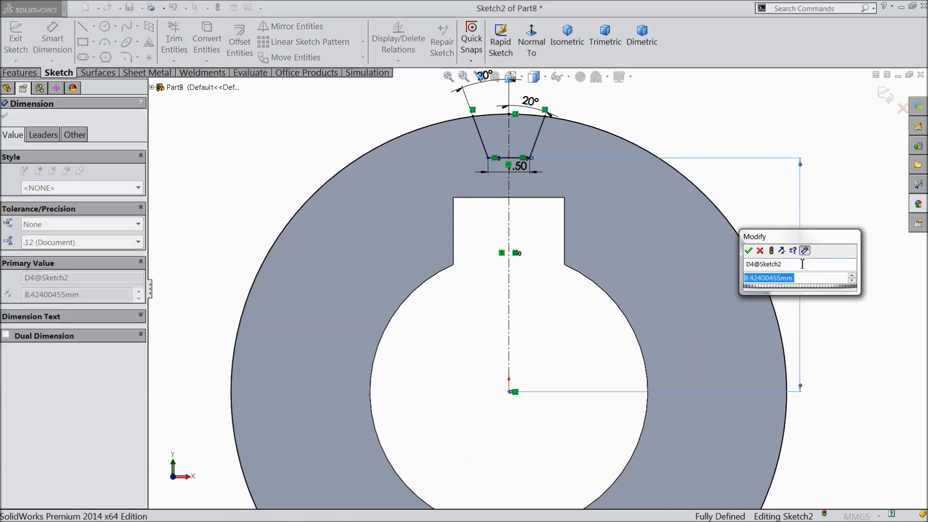
{"action": "type", "text": "8.5"}
{"action": "left_click", "coordinate": [748, 251]}
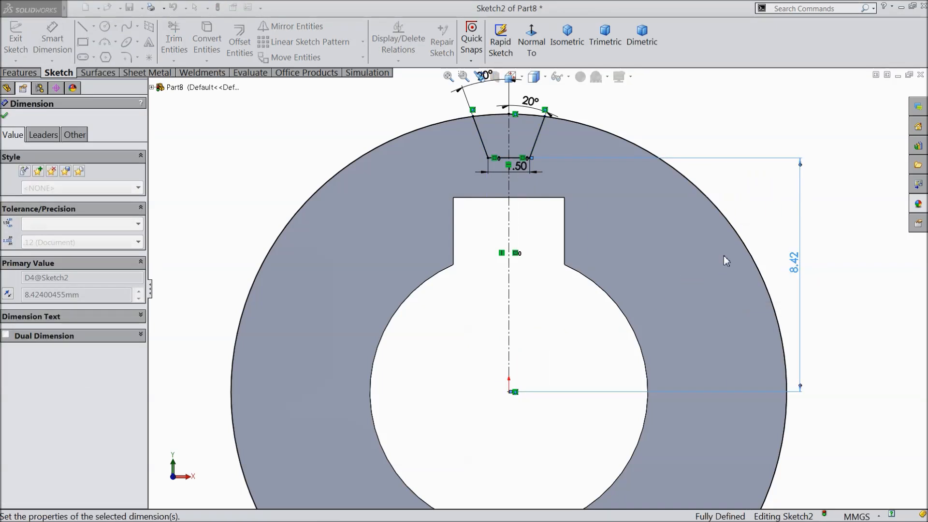
{"action": "left_click", "coordinate": [4, 115]}
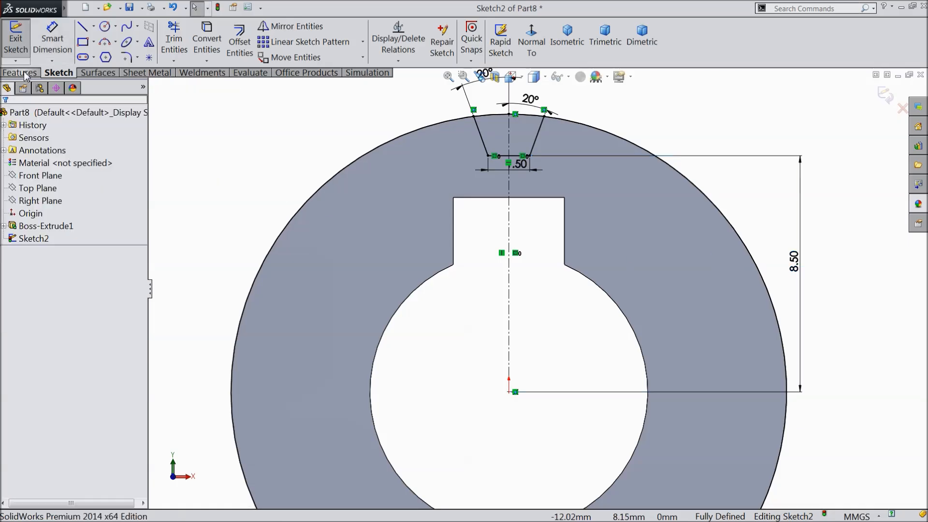
Cut-extrude both halves of the tapered tooth-gap profile Through All along the ring
{"action": "left_click", "coordinate": [22, 72]}
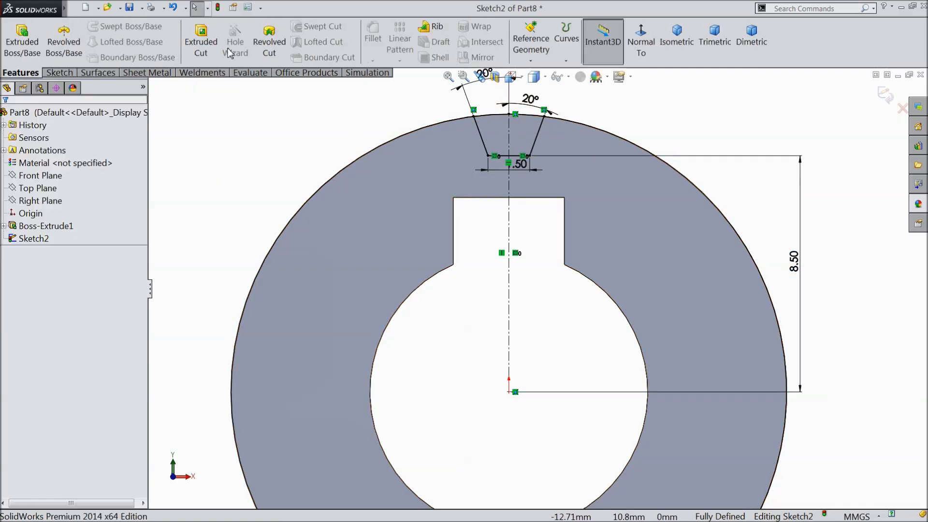
{"action": "left_click", "coordinate": [201, 43]}
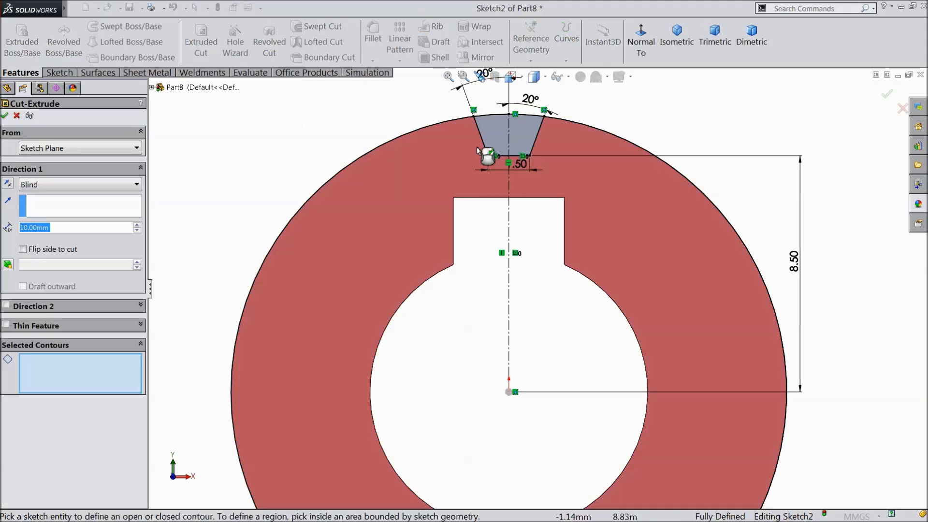
{"action": "left_click", "coordinate": [498, 140]}
{"action": "left_click", "coordinate": [527, 138]}
{"action": "mouse_move", "coordinate": [518, 159]}
{"action": "middle_mouse_down"}
{"action": "mouse_move", "coordinate": [516, 204]}
{"action": "mouse_move", "coordinate": [485, 219]}
{"action": "middle_mouse_up"}
{"action": "left_click", "coordinate": [80, 185]}
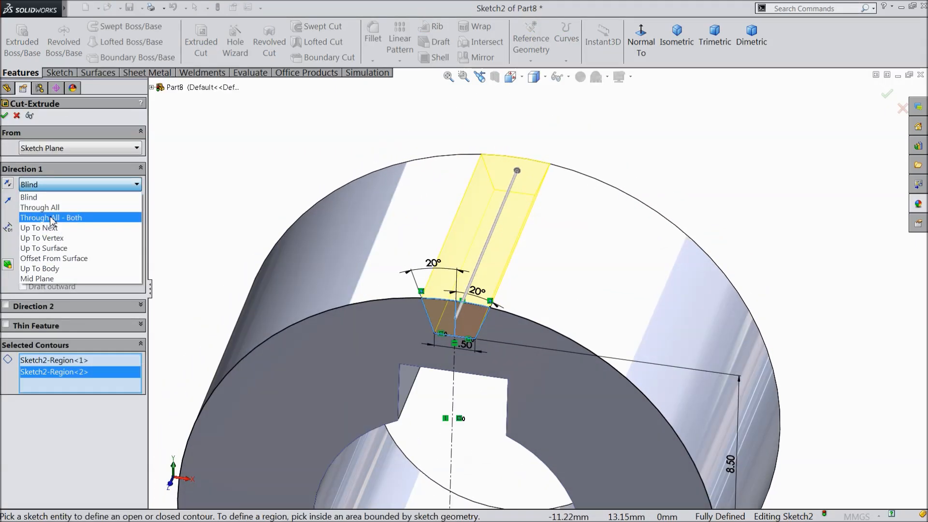
{"action": "left_click", "coordinate": [58, 205]}
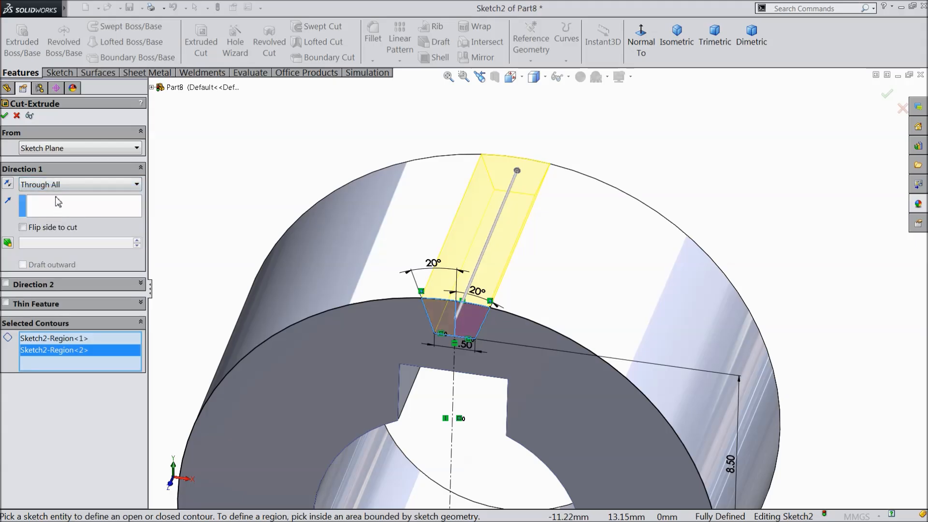
{"action": "left_click", "coordinate": [4, 116]}
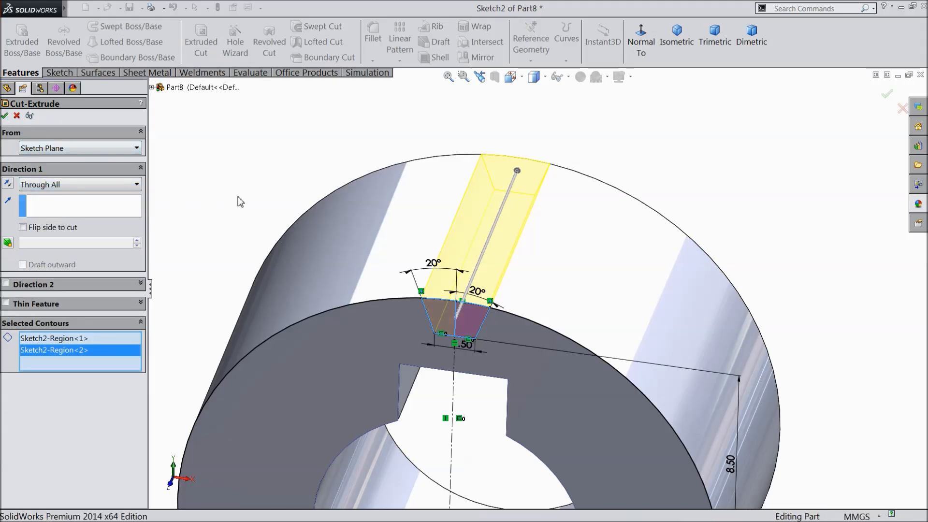
Circular-pattern the tooth-gap cut around the bore face with 14 equally spaced instances over 360 degrees
{"action": "scroll", "coordinate": [265, 215], "scroll_direction": "up", "scroll_amount": 5}
{"action": "mouse_move", "coordinate": [321, 251]}
{"action": "middle_mouse_down"}
{"action": "mouse_move", "coordinate": [308, 273]}
{"action": "mouse_move", "coordinate": [317, 251]}
{"action": "middle_mouse_up"}
{"action": "scroll", "coordinate": [532, 375], "scroll_direction": "down", "scroll_amount": 5}
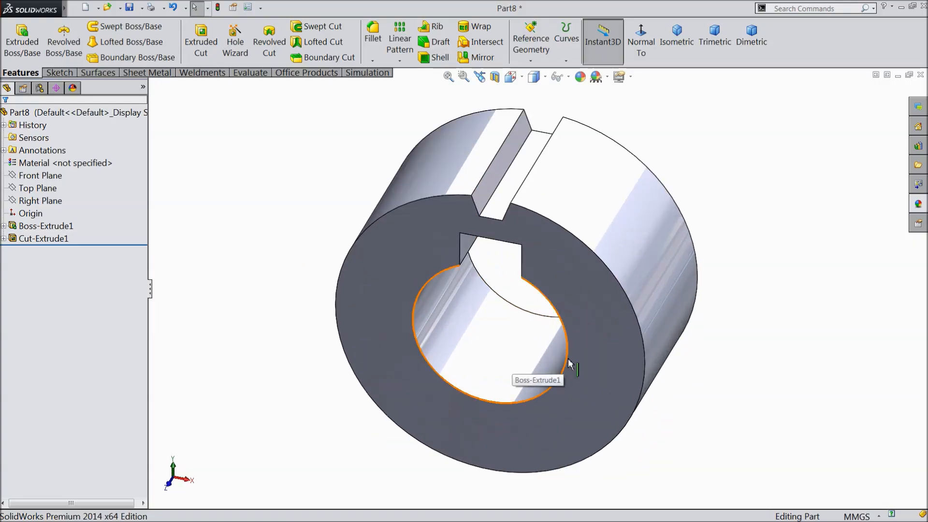
{"action": "mouse_move", "coordinate": [568, 359]}
{"action": "middle_mouse_down"}
{"action": "mouse_move", "coordinate": [573, 334]}
{"action": "mouse_move", "coordinate": [570, 346]}
{"action": "middle_mouse_up"}
{"action": "scroll", "coordinate": [567, 337], "scroll_direction": "down", "scroll_amount": 1}
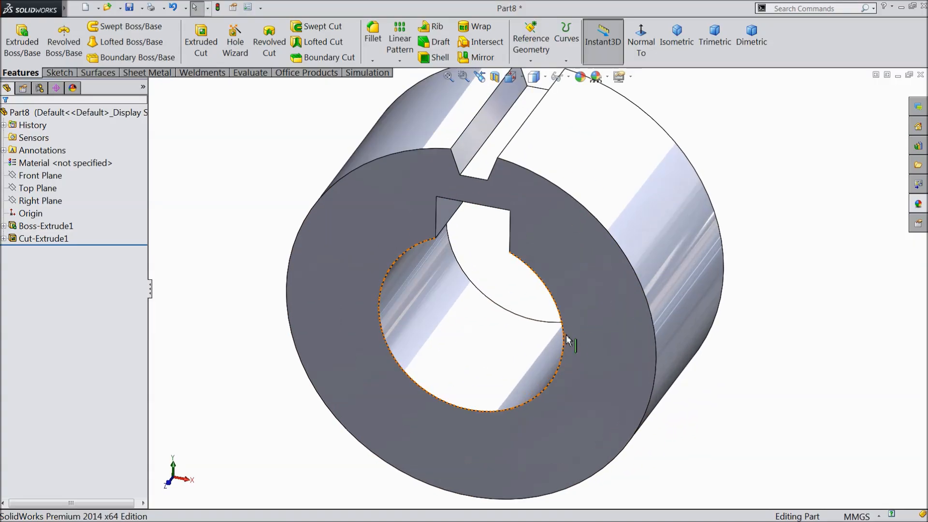
{"action": "left_click", "coordinate": [399, 60]}
{"action": "left_click", "coordinate": [411, 85]}
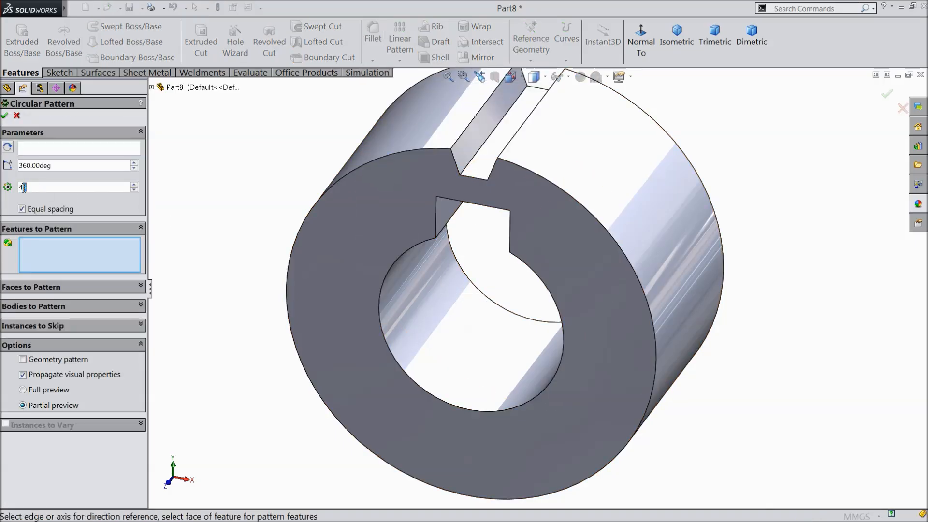
{"action": "left_click", "coordinate": [49, 191]}
{"action": "type", "text": "14"}
{"action": "left_click", "coordinate": [72, 154]}
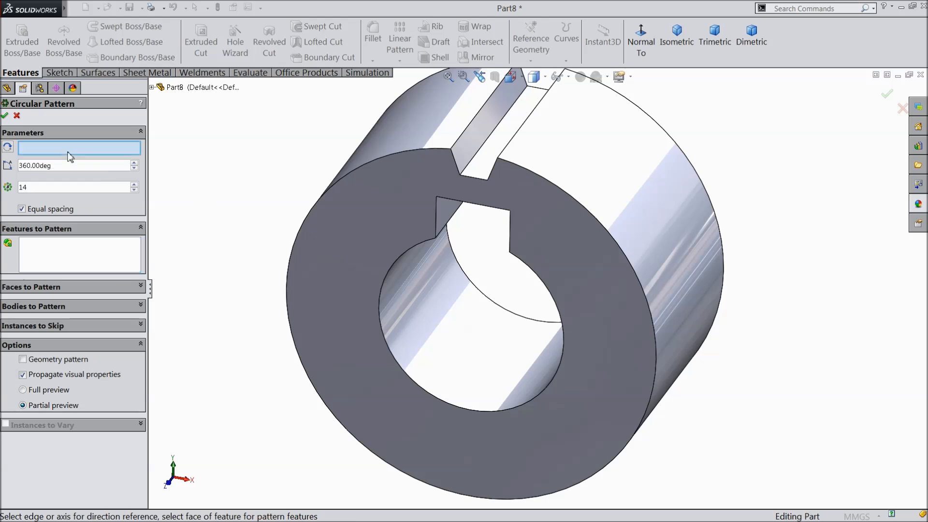
{"action": "left_click", "coordinate": [396, 305]}
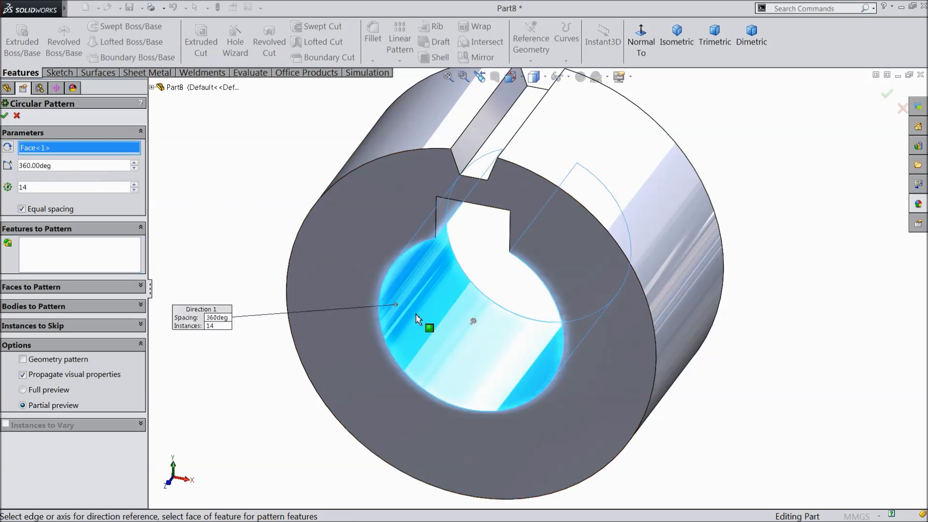
{"action": "left_click", "coordinate": [62, 254]}
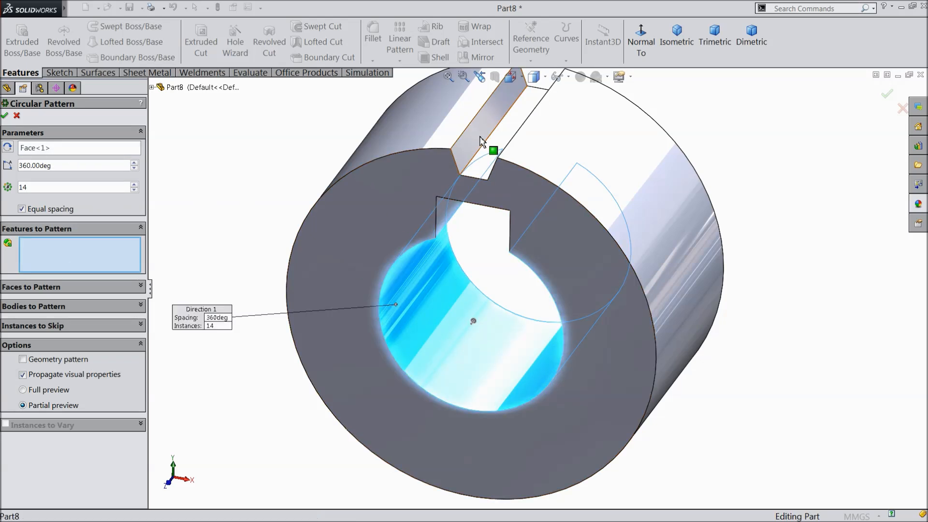
{"action": "left_click", "coordinate": [476, 150]}
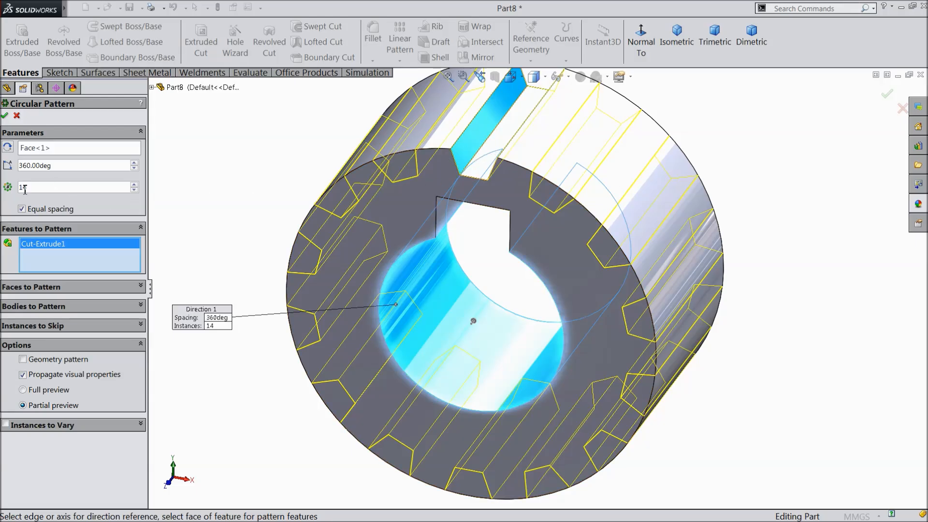
{"action": "left_click", "coordinate": [4, 116]}
Fillet the lengthwise edges of all gear teeth with a 0.25 mm radius, using the connected start loop edge selection
{"action": "mouse_move", "coordinate": [263, 203]}
{"action": "middle_mouse_down"}
{"action": "mouse_move", "coordinate": [290, 216]}
{"action": "mouse_move", "coordinate": [256, 203]}
{"action": "middle_mouse_up"}
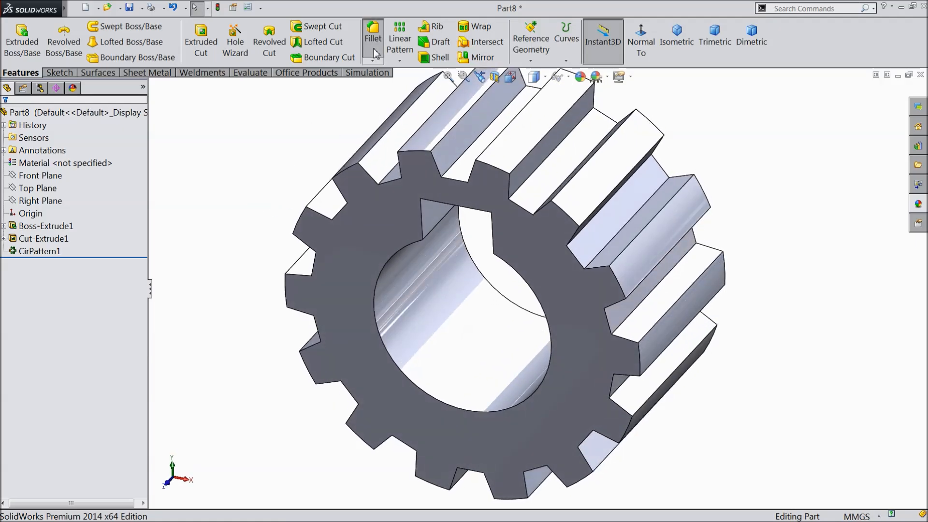
{"action": "left_click", "coordinate": [376, 52]}
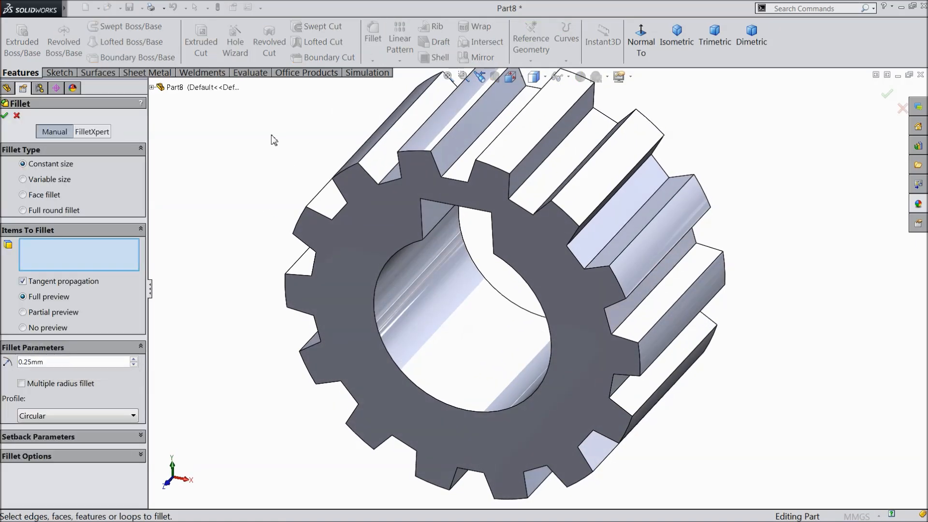
{"action": "left_click", "coordinate": [527, 158]}
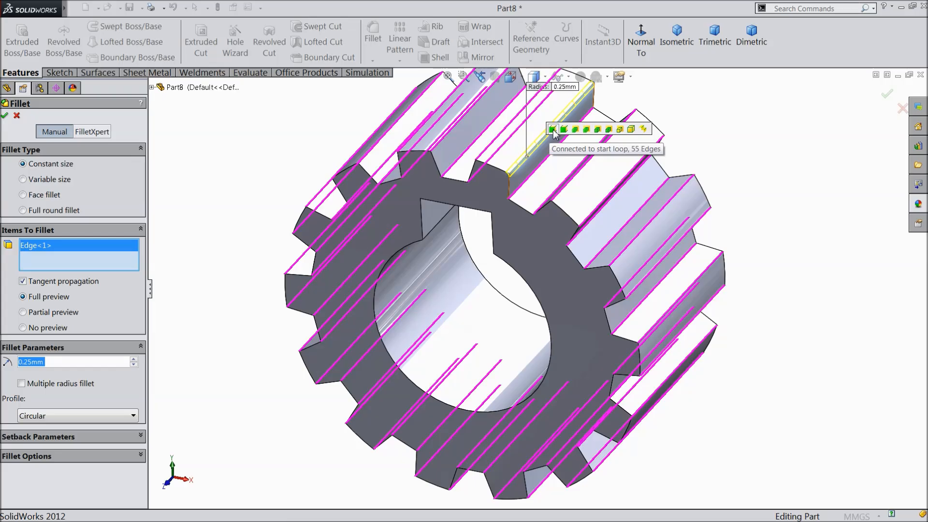
{"action": "left_click", "coordinate": [553, 130]}
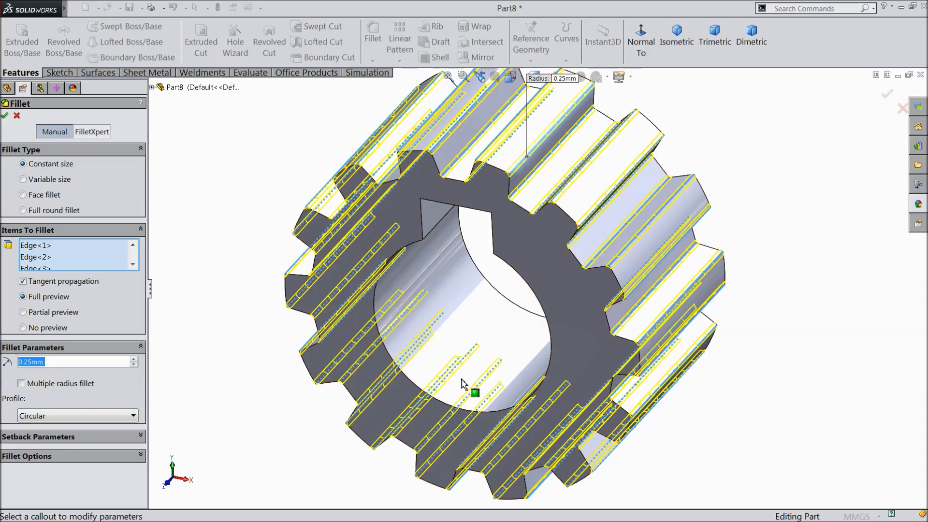
{"action": "left_click", "coordinate": [5, 116]}
{"action": "mouse_move", "coordinate": [290, 208]}
{"action": "middle_mouse_down"}
{"action": "mouse_move", "coordinate": [366, 203]}
{"action": "mouse_move", "coordinate": [290, 202]}
{"action": "middle_mouse_up"}
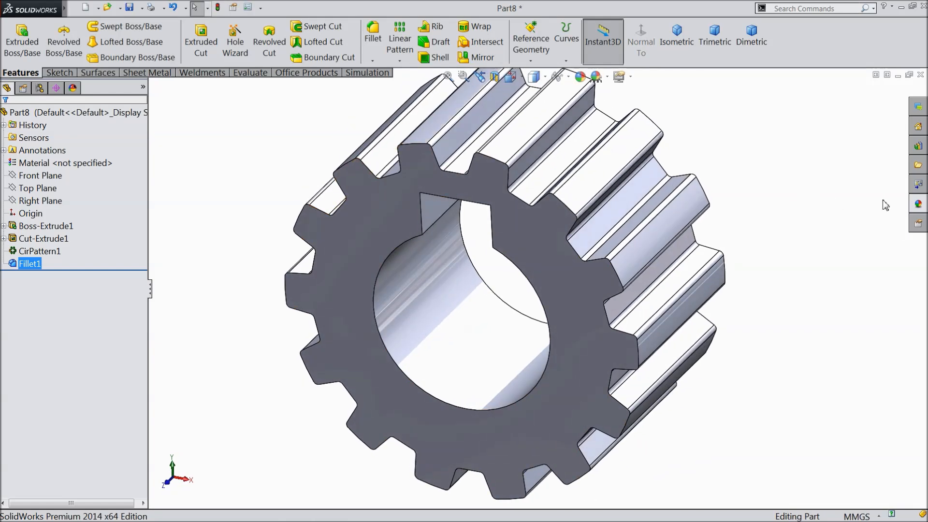
Apply the chromium plate appearance from the Chrome metals to the whole gear part
{"action": "left_click", "coordinate": [111, 113]}
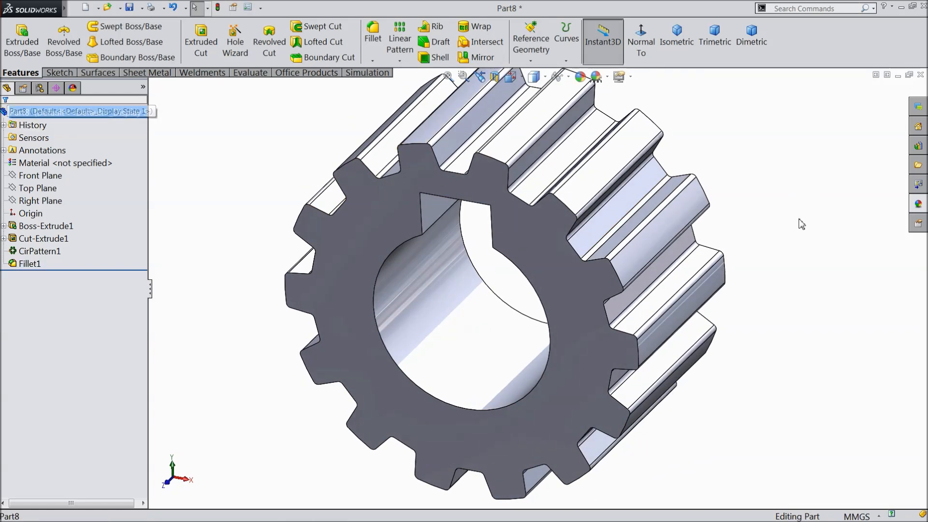
{"action": "left_click", "coordinate": [918, 205]}
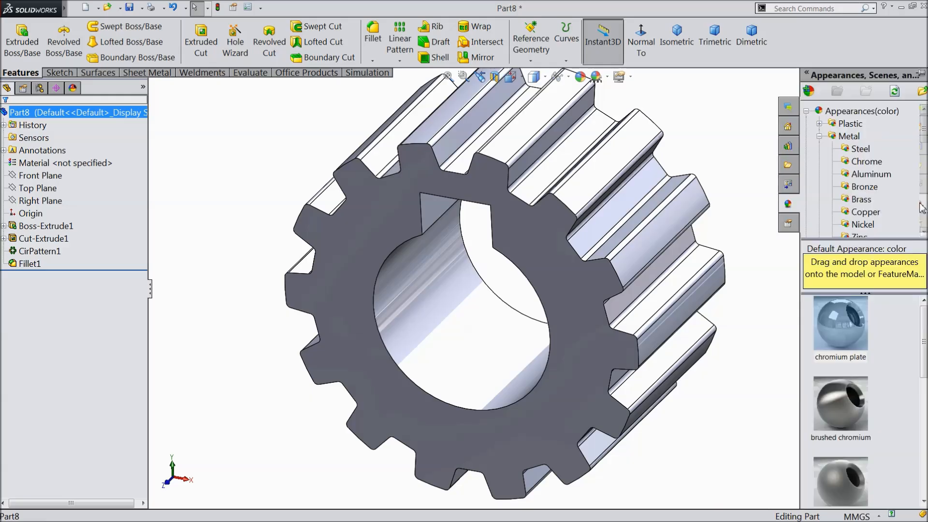
{"action": "left_click", "coordinate": [857, 164]}
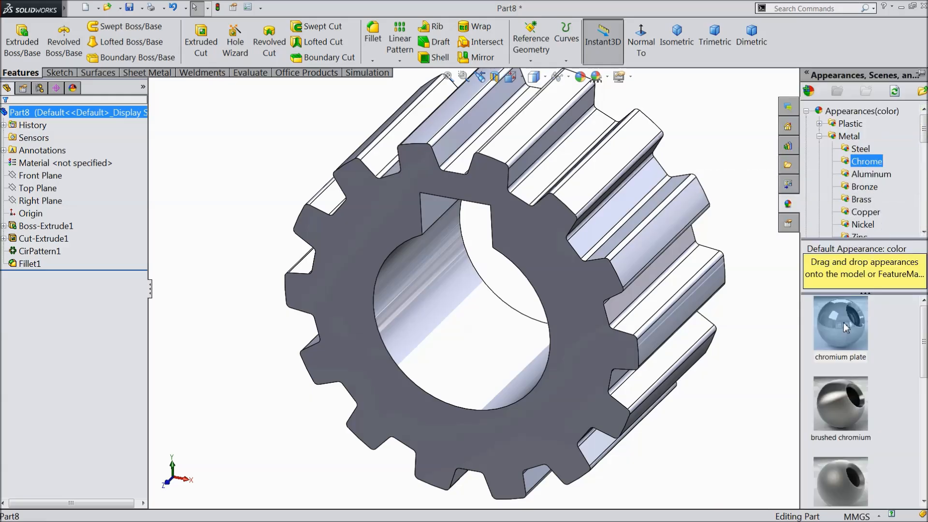
{"action": "left_click", "coordinate": [865, 162]}
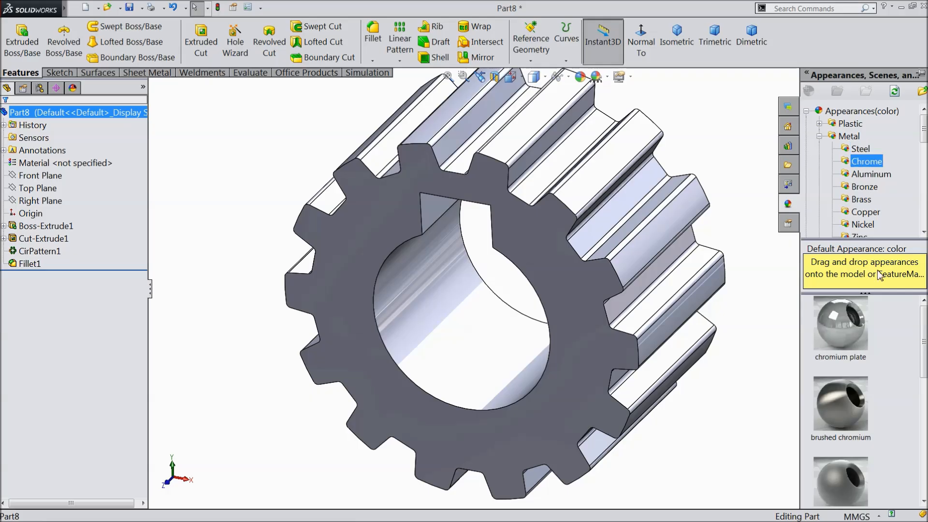
{"action": "double_click", "coordinate": [845, 328]}
{"action": "scroll", "coordinate": [771, 339], "scroll_direction": "up", "scroll_amount": 2}
{"action": "mouse_move", "coordinate": [767, 339]}
{"action": "middle_mouse_down"}
{"action": "mouse_move", "coordinate": [700, 326]}
{"action": "mouse_move", "coordinate": [571, 407]}
{"action": "mouse_move", "coordinate": [602, 429]}
{"action": "mouse_move", "coordinate": [763, 367]}
{"action": "mouse_move", "coordinate": [746, 383]}
{"action": "mouse_move", "coordinate": [763, 348]}
{"action": "mouse_move", "coordinate": [758, 379]}
{"action": "mouse_move", "coordinate": [751, 342]}
{"action": "middle_mouse_up"}
{"action": "left_click", "coordinate": [752, 343]}
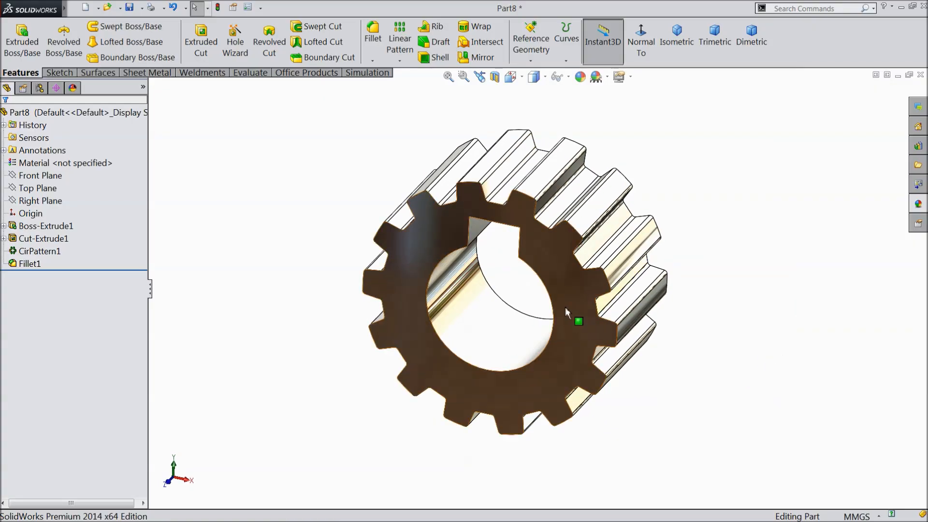
{"action": "middle_click_drag", "start_coordinate": [572, 275], "coordinate": [358, 392]}
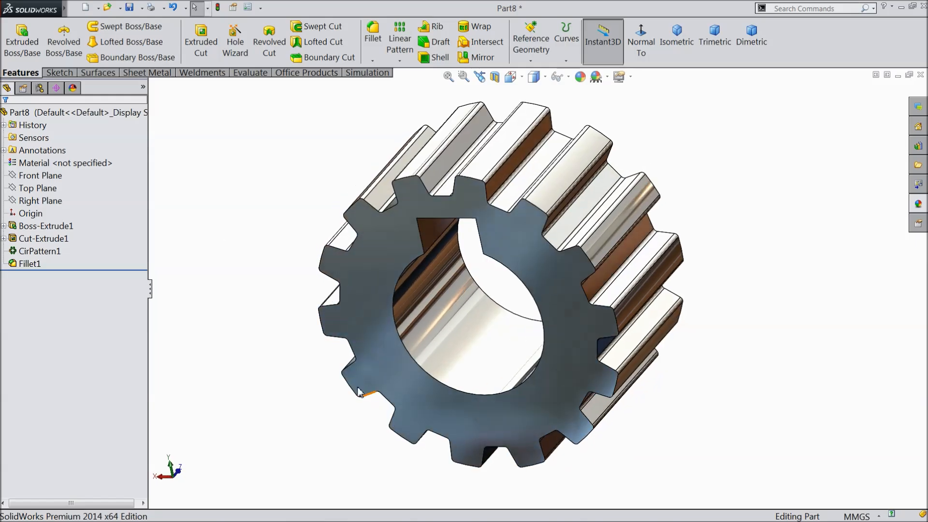
Save the gear part as "6.middle gear" in the Gear Speed Reducer folder
{"action": "left_click", "coordinate": [129, 7]}
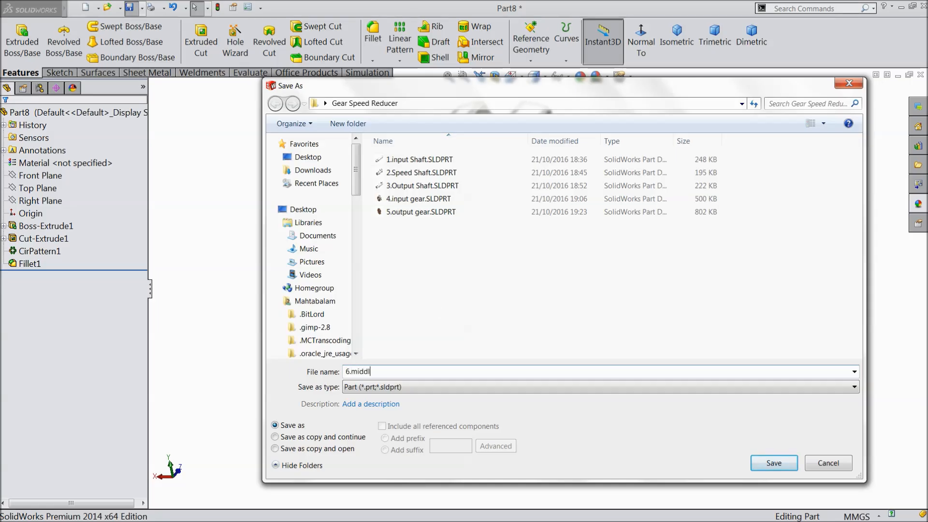
{"action": "type", "text": "6.middle gear"}
{"action": "left_click", "coordinate": [773, 463]}
{"action": "middle_click_drag", "start_coordinate": [648, 286], "coordinate": [448, 303]}
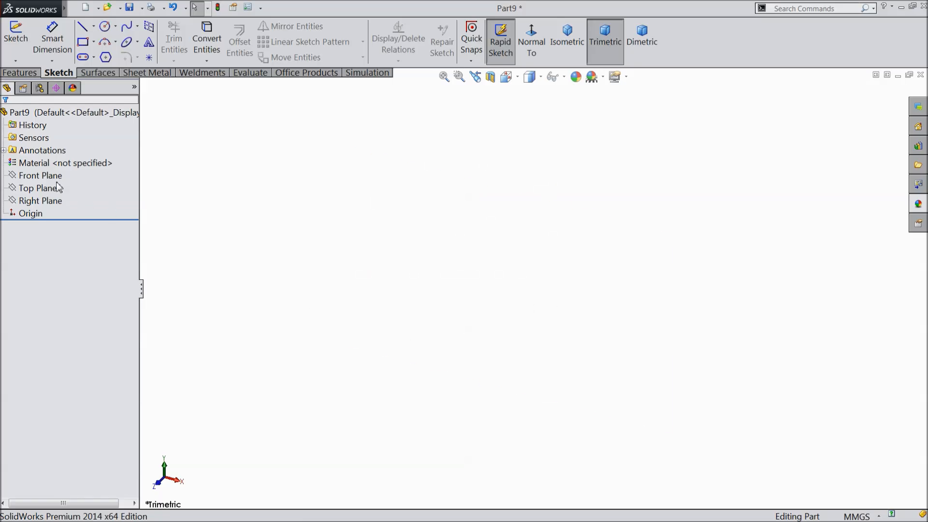
Sketch a center rectangle about 143 by 180 mm around the origin on the Front Plane of the new part
{"action": "left_click", "coordinate": [41, 175]}
{"action": "left_click", "coordinate": [59, 163]}
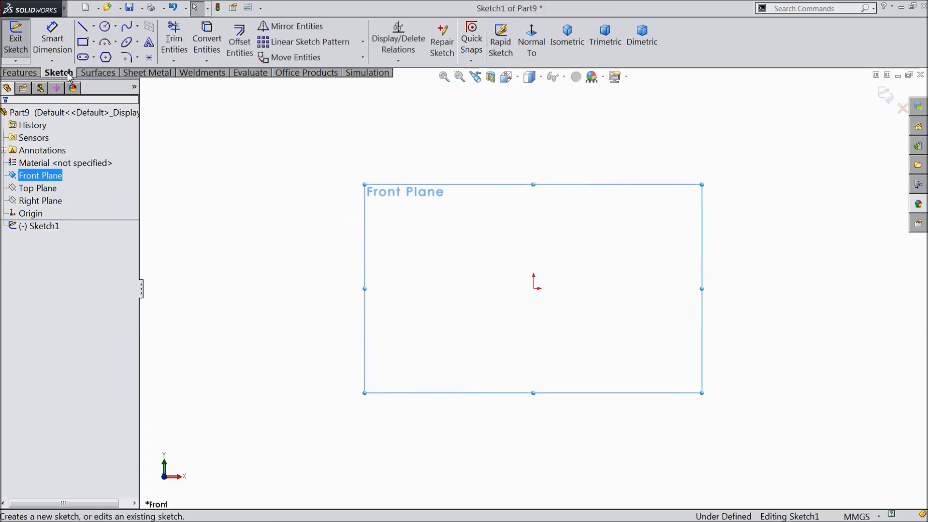
{"action": "left_click", "coordinate": [93, 43]}
{"action": "left_click", "coordinate": [99, 72]}
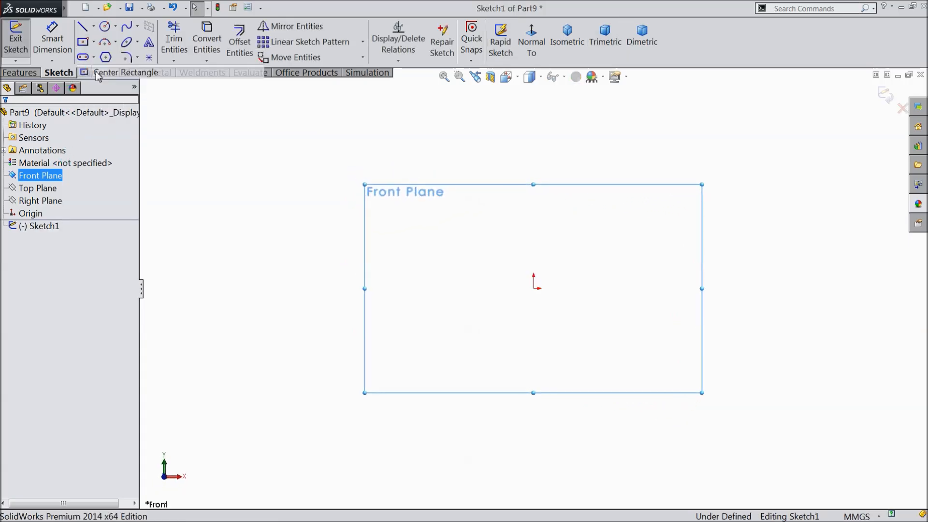
{"action": "left_click", "coordinate": [534, 289]}
{"action": "left_click", "coordinate": [398, 118]}
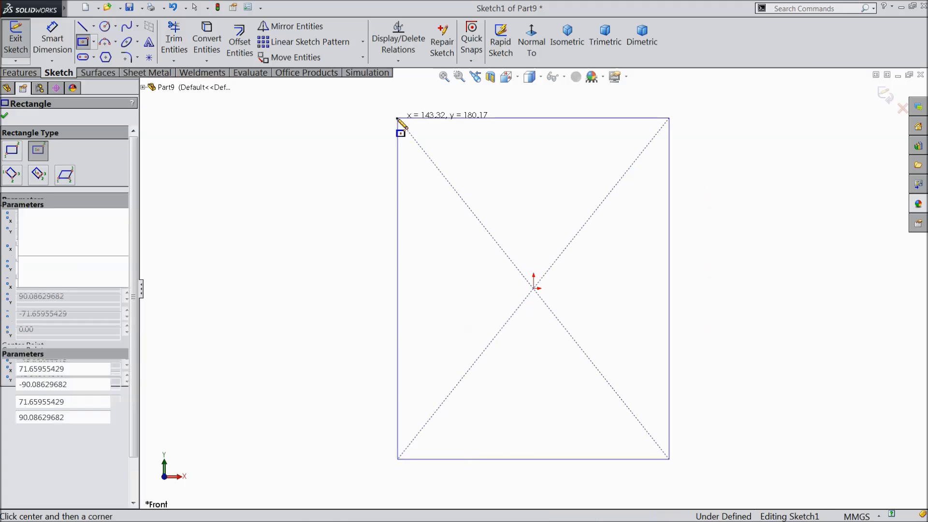
Dimension the rectangle to 119 mm high and 70 mm wide
{"action": "left_click", "coordinate": [52, 39]}
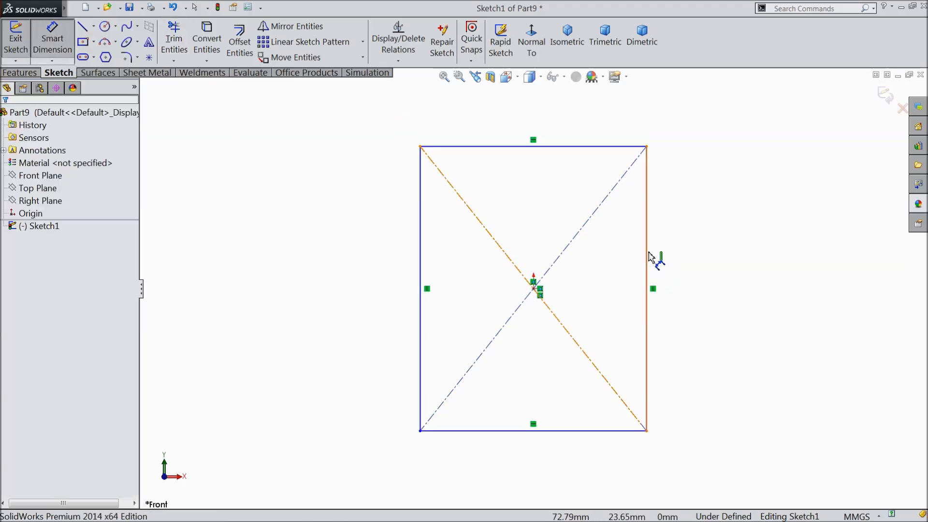
{"action": "left_click", "coordinate": [647, 257]}
{"action": "left_click", "coordinate": [696, 263]}
{"action": "type", "text": "119"}
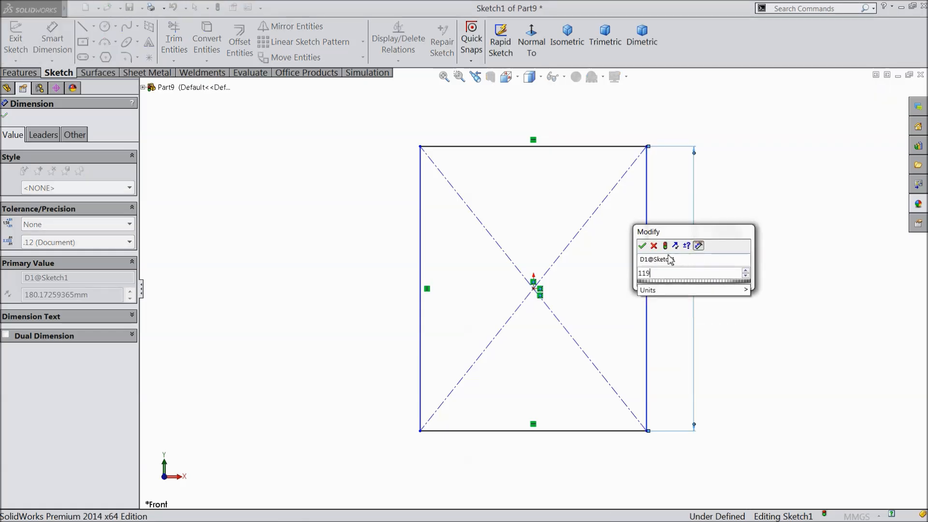
{"action": "left_click", "coordinate": [642, 246]}
{"action": "left_click", "coordinate": [535, 146]}
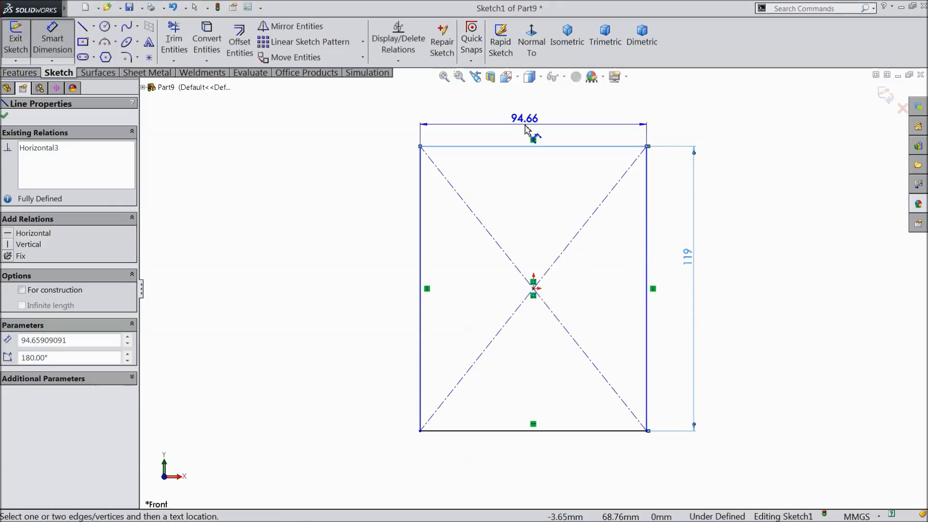
{"action": "left_click", "coordinate": [527, 129]}
{"action": "type", "text": "70"}
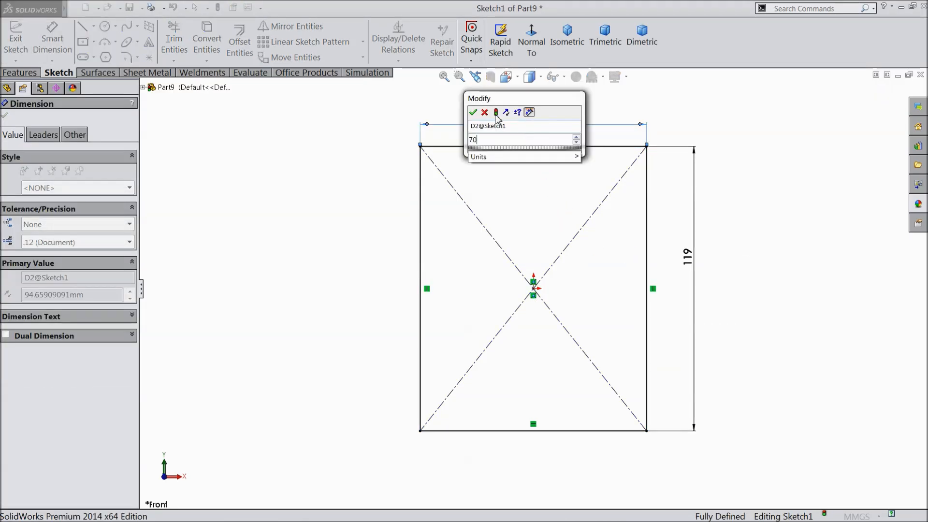
{"action": "left_click", "coordinate": [474, 112]}
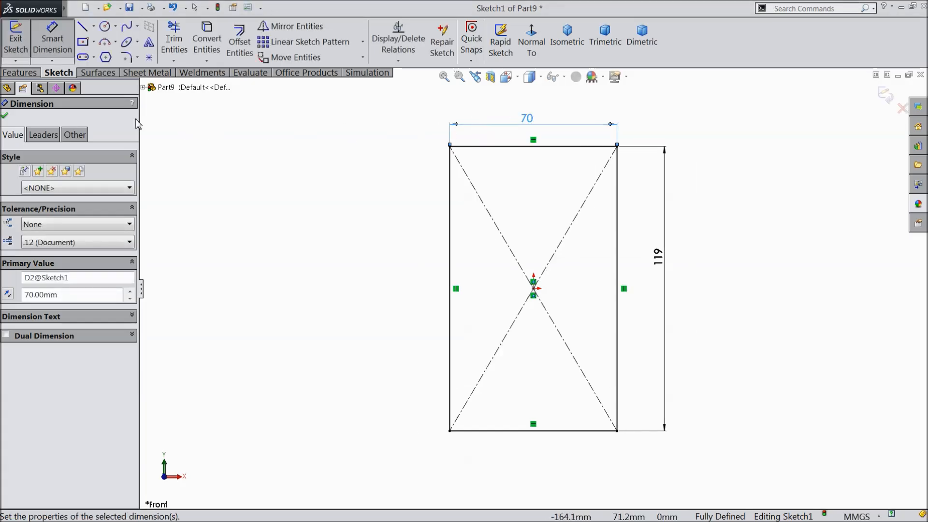
Extrude the rectangle as a blind boss 35 mm deep
{"action": "left_click", "coordinate": [29, 73]}
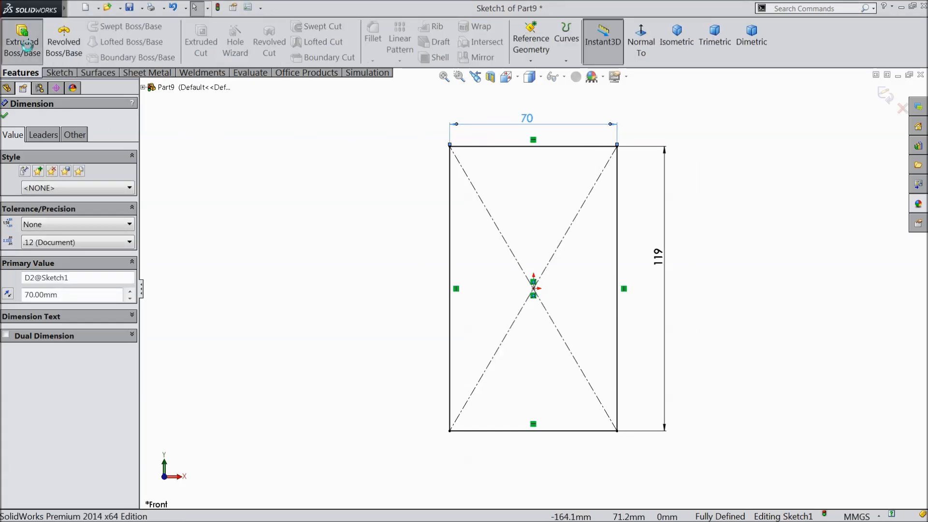
{"action": "left_click", "coordinate": [25, 44]}
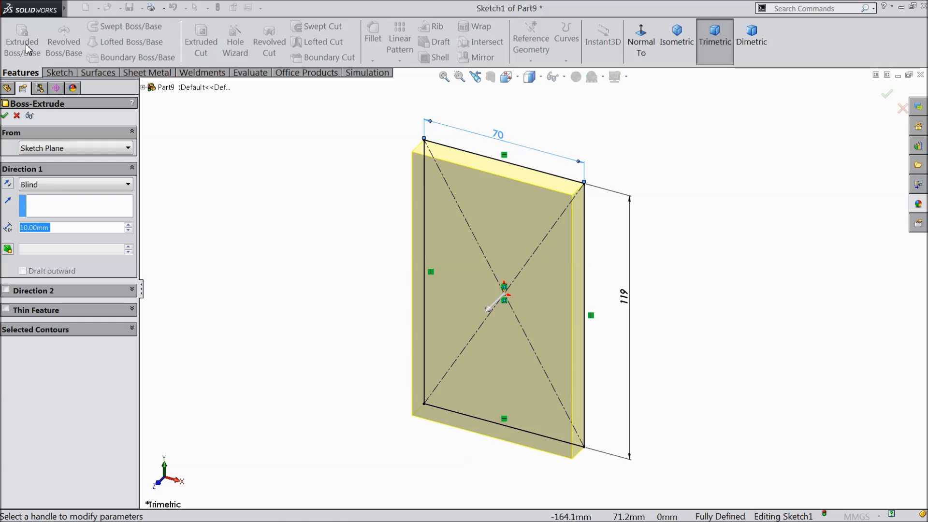
{"action": "type", "text": "35"}
{"action": "key", "text": "Return"}
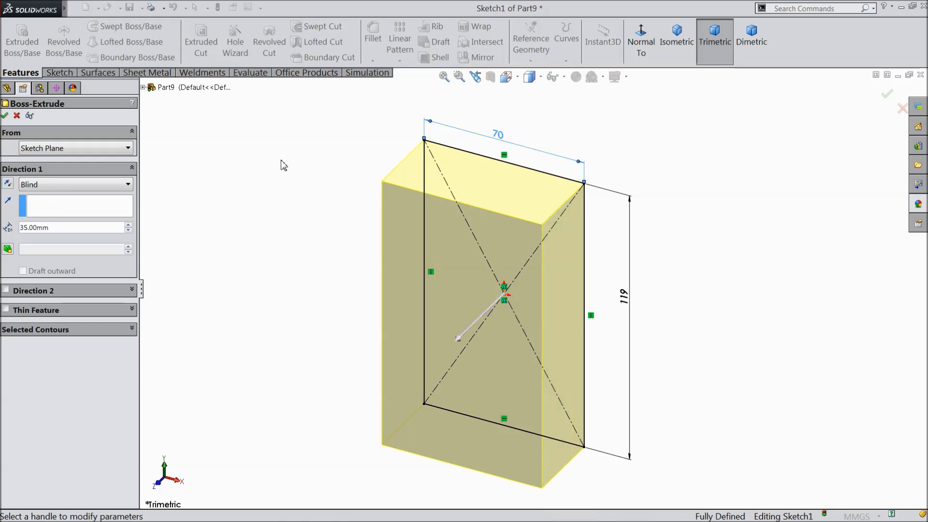
{"action": "left_click", "coordinate": [5, 116]}
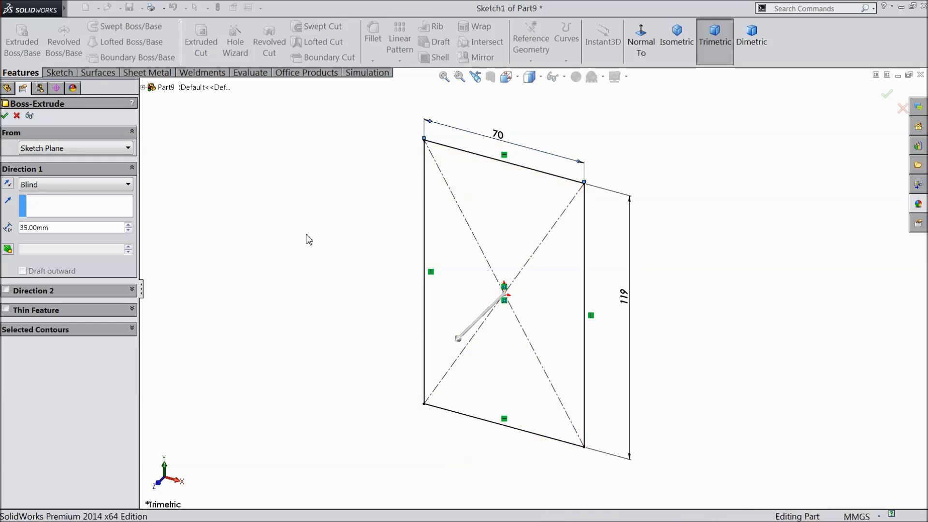
On the block's narrow side face, sketch a circle of about 7 mm radius centred on the front vertical edge, below mid-height
{"action": "middle_click_drag", "start_coordinate": [315, 297], "coordinate": [455, 381]}
{"action": "left_click", "coordinate": [450, 375]}
{"action": "left_click", "coordinate": [485, 341]}
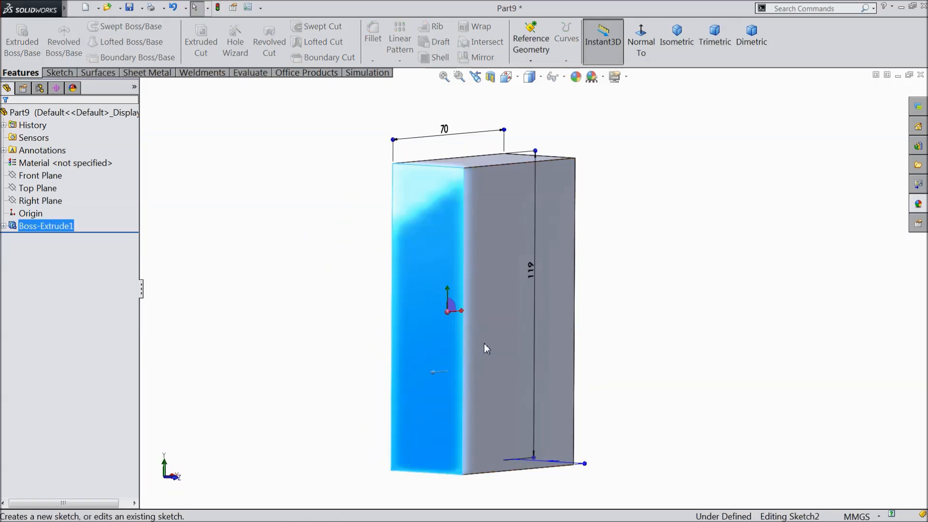
{"action": "left_click", "coordinate": [642, 42]}
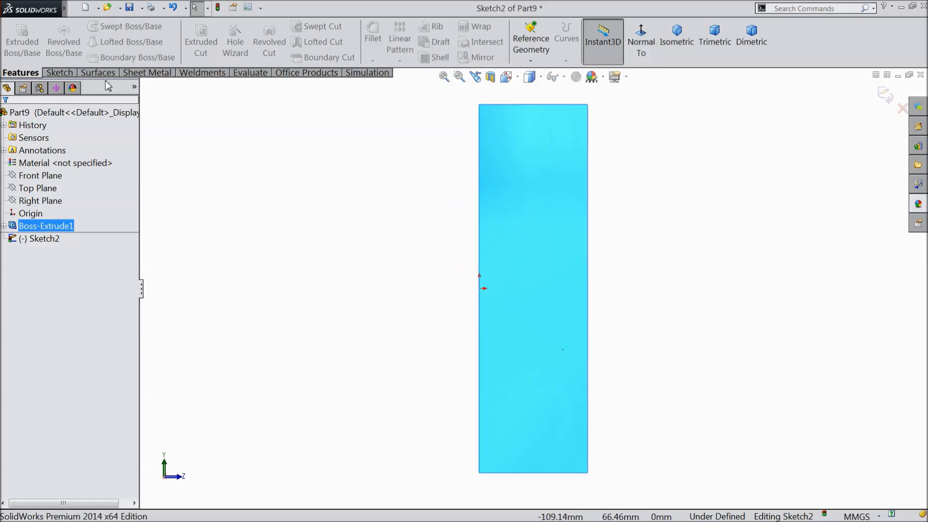
{"action": "left_click", "coordinate": [61, 72]}
{"action": "left_click", "coordinate": [104, 26]}
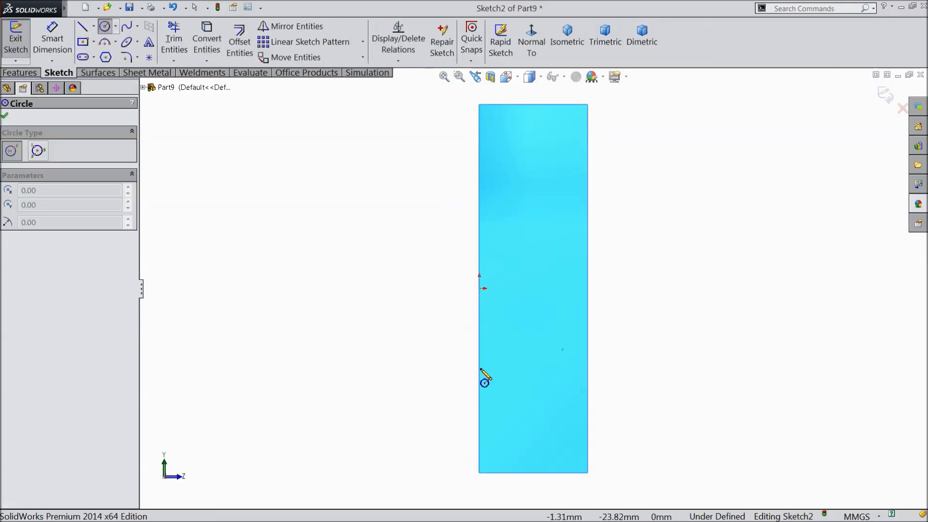
{"action": "scroll", "coordinate": [584, 454], "scroll_direction": "down", "scroll_amount": 4}
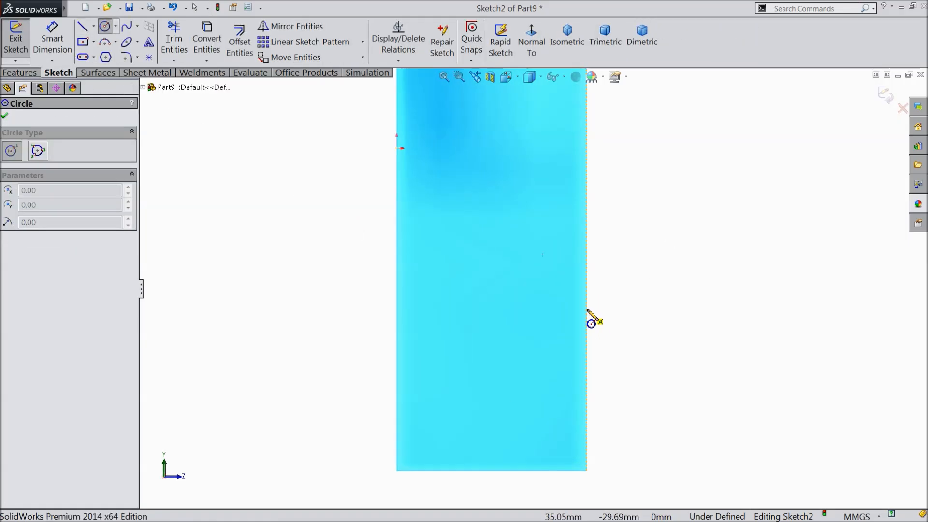
{"action": "left_click", "coordinate": [586, 309]}
{"action": "left_click", "coordinate": [552, 292]}
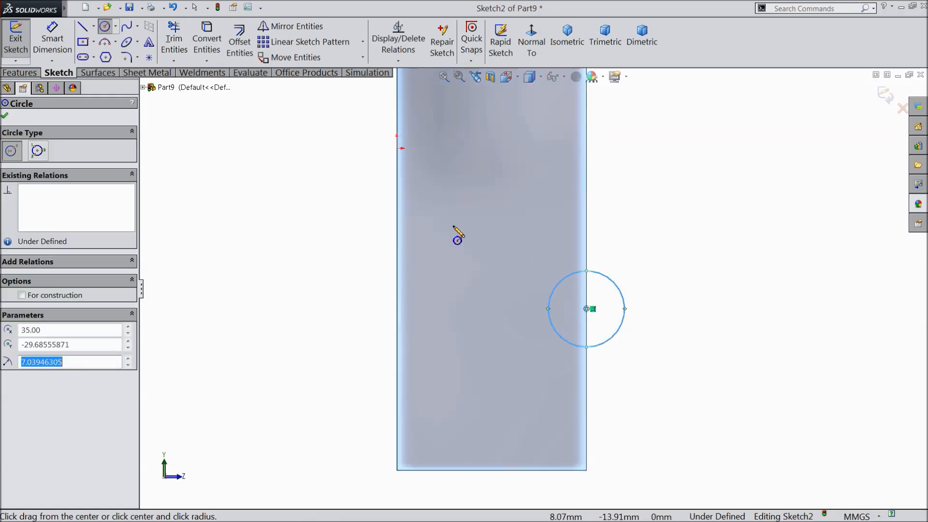
Dimension the circle's centre 40 mm above the block's bottom edge and set the circle's diameter to 16 mm
{"action": "left_click", "coordinate": [65, 47]}
{"action": "left_click", "coordinate": [587, 309]}
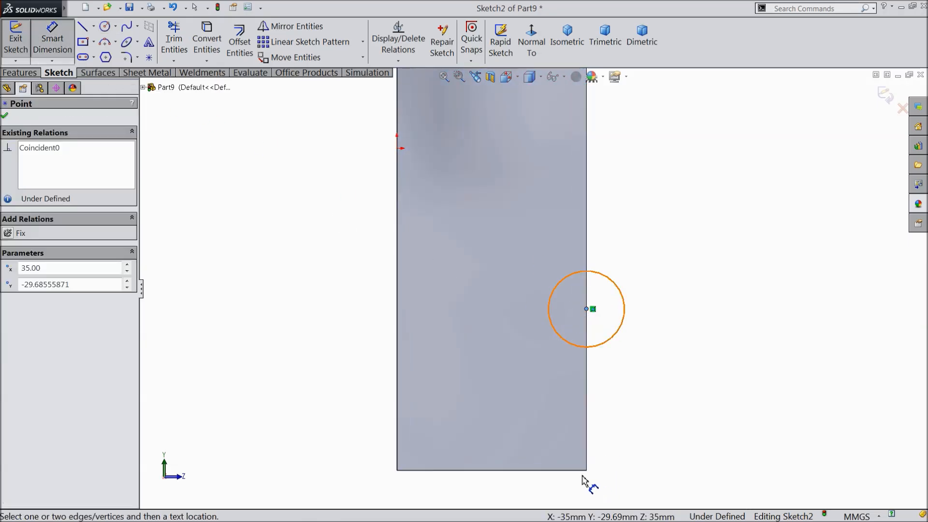
{"action": "left_click", "coordinate": [583, 470]}
{"action": "left_click", "coordinate": [702, 403]}
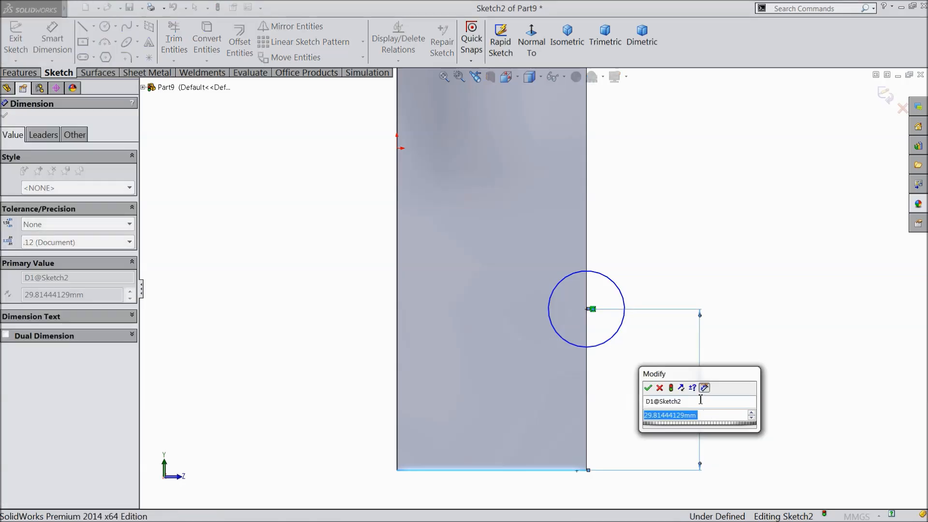
{"action": "type", "text": "40"}
{"action": "left_click", "coordinate": [649, 388]}
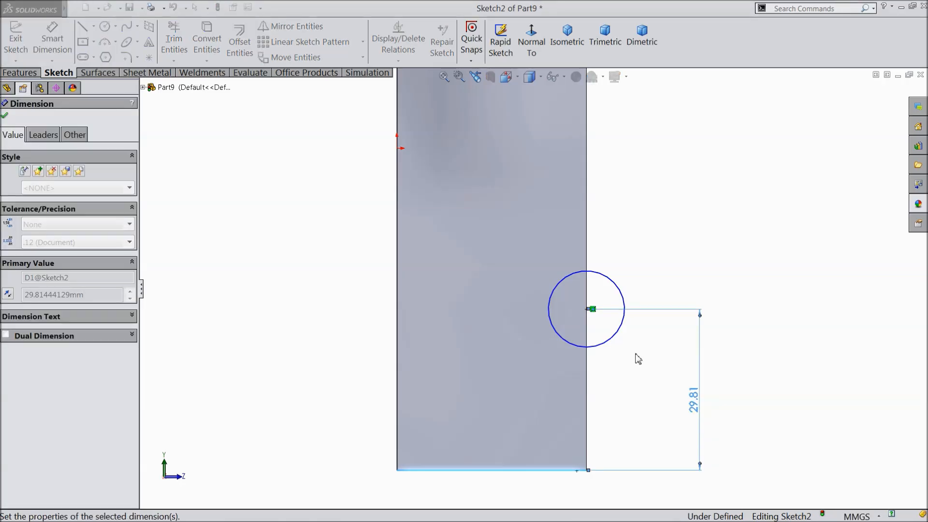
{"action": "left_click", "coordinate": [629, 252]}
{"action": "left_click", "coordinate": [660, 214]}
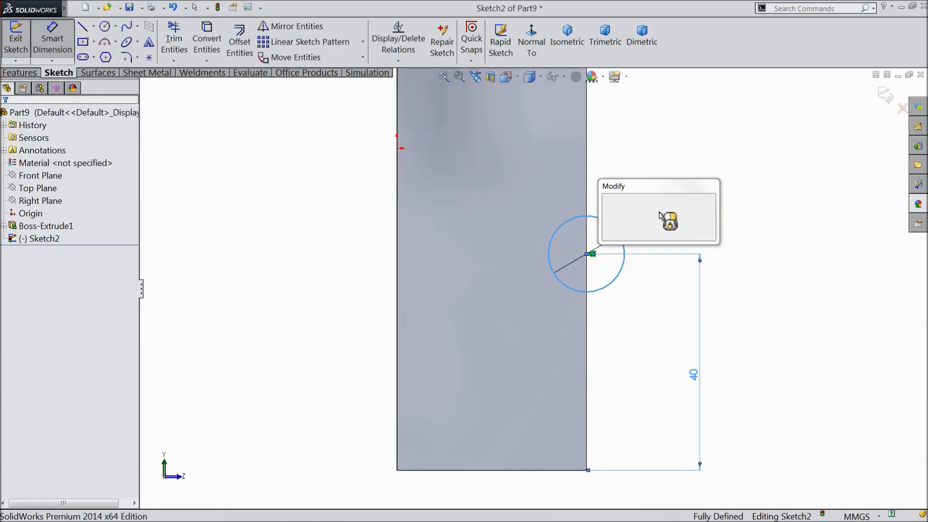
{"action": "type", "text": "16"}
{"action": "left_click", "coordinate": [608, 201]}
Cut-extrude the circle 8 mm blind into the block to form a half-round recess
{"action": "middle_click_drag", "start_coordinate": [736, 317], "coordinate": [690, 331]}
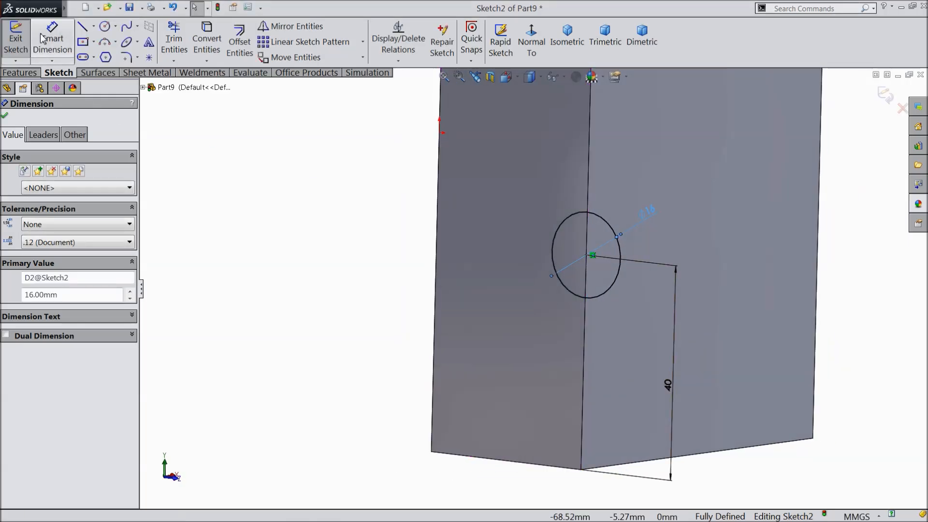
{"action": "left_click", "coordinate": [19, 73]}
{"action": "left_click", "coordinate": [194, 61]}
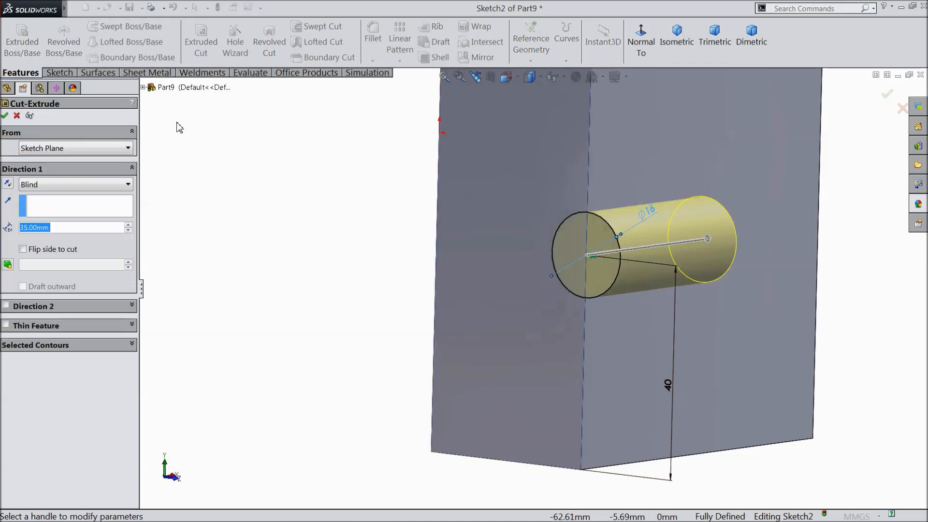
{"action": "type", "text": "8"}
{"action": "key", "text": "Return"}
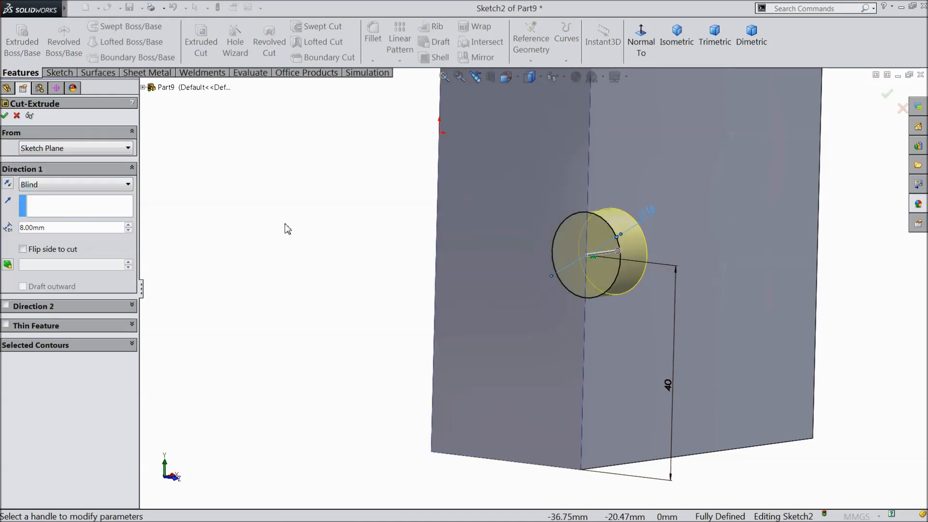
{"action": "left_click", "coordinate": [5, 116]}
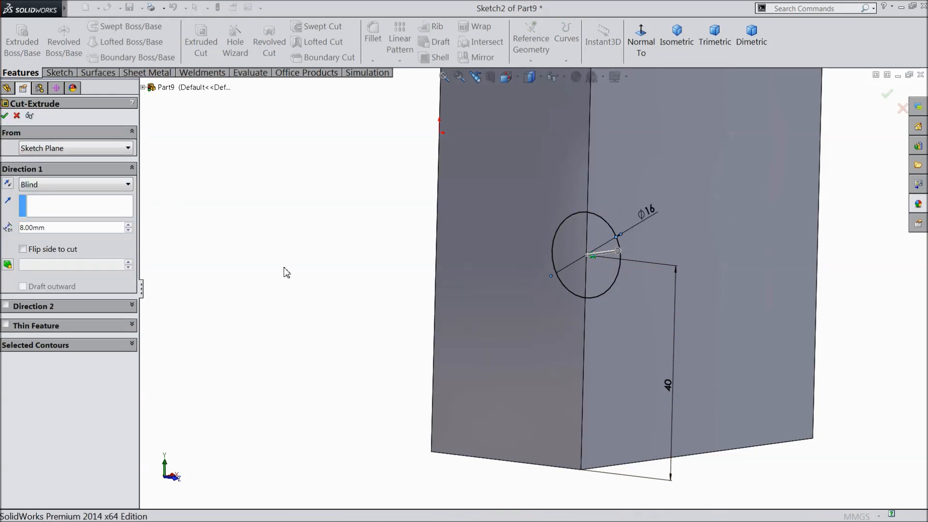
Start a sketch on the block's large front face and draw a vertical rectangle about 17 x 75 mm beside the half-round recess
{"action": "middle_click_drag", "start_coordinate": [332, 262], "coordinate": [300, 305]}
{"action": "left_click", "coordinate": [593, 272]}
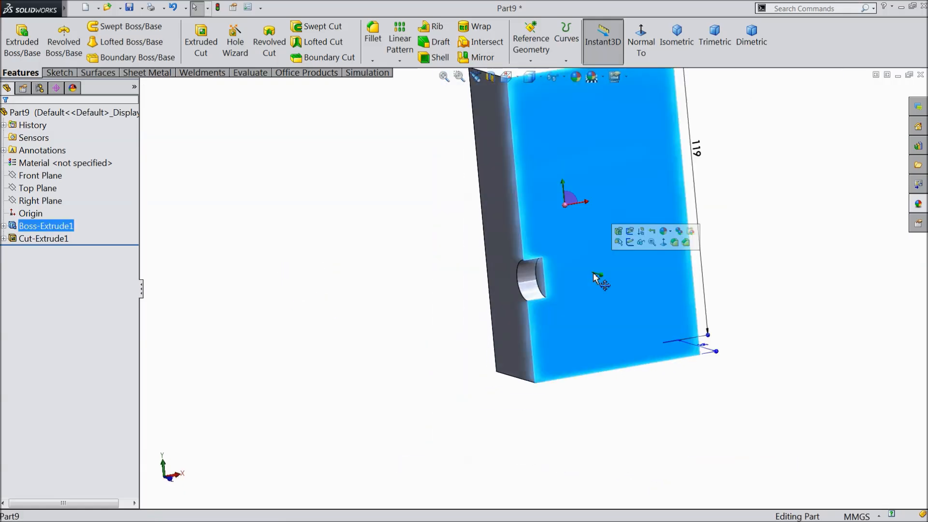
{"action": "left_click", "coordinate": [632, 247]}
{"action": "left_click", "coordinate": [641, 41]}
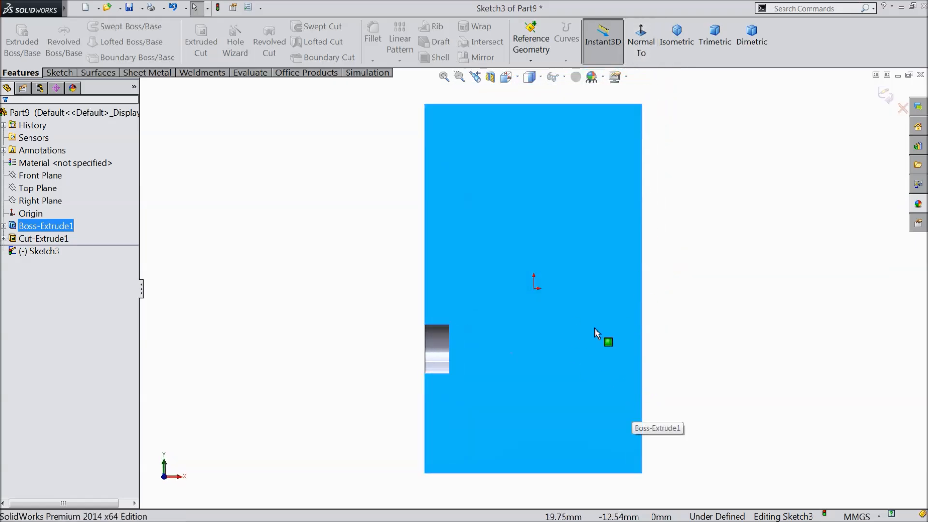
{"action": "left_click", "coordinate": [59, 73]}
{"action": "left_click", "coordinate": [95, 43]}
{"action": "left_click", "coordinate": [99, 58]}
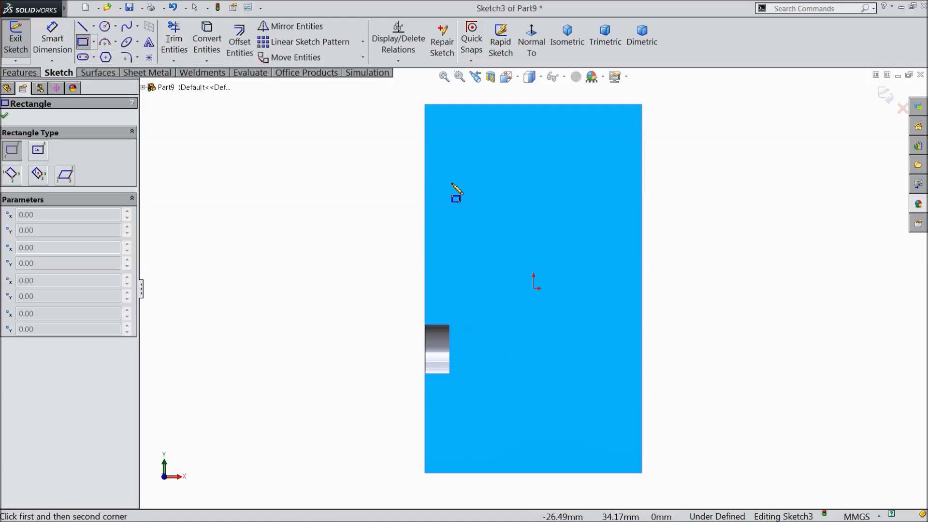
{"action": "left_click", "coordinate": [452, 184]}
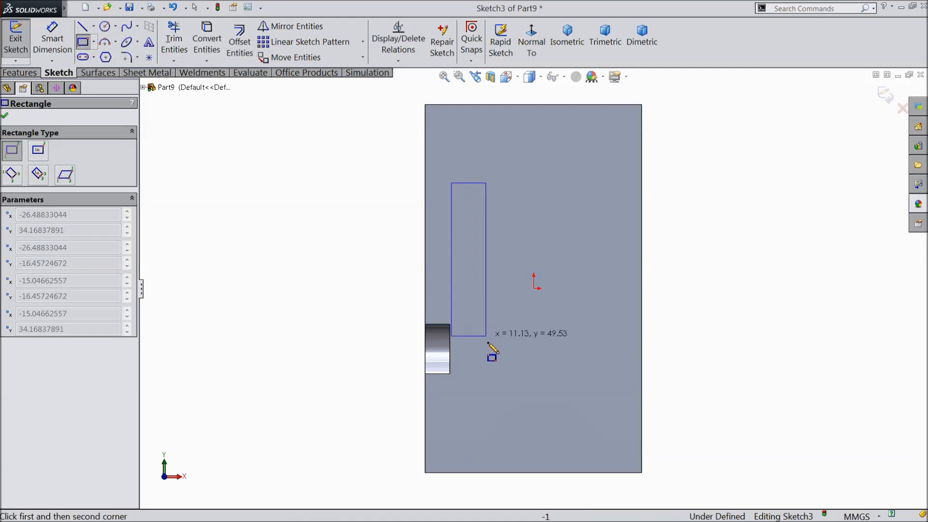
{"action": "left_click", "coordinate": [505, 415]}
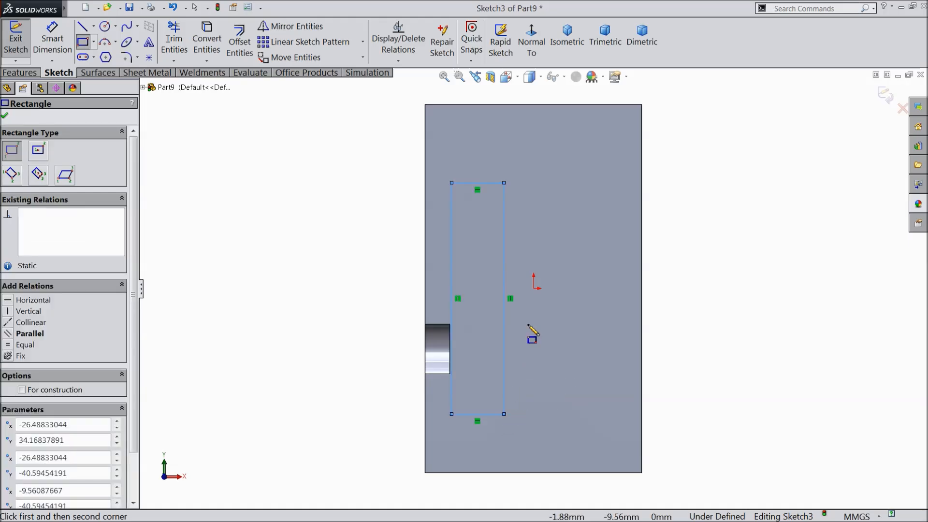
Draw two more tall rectangles beside the first: a lower-set middle one about 15 x 74 mm and an outer one about 14 mm wide
{"action": "left_click", "coordinate": [524, 224]}
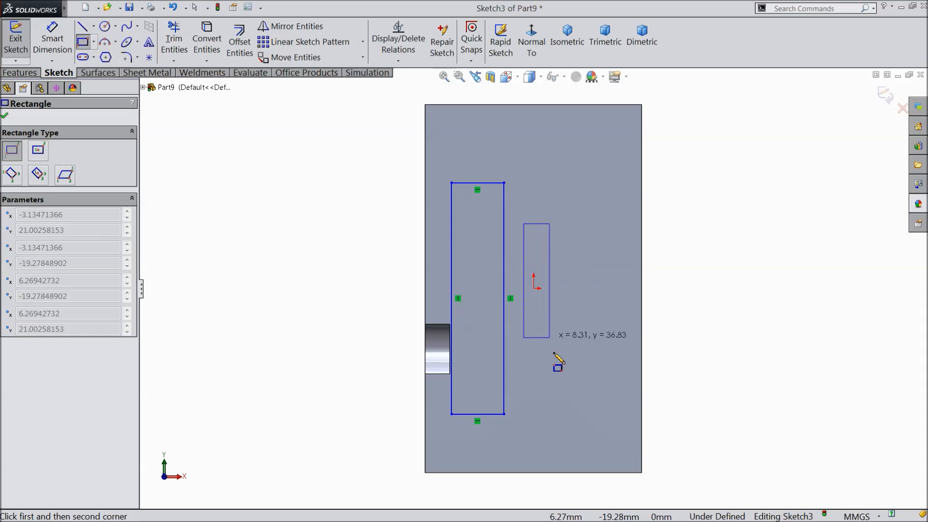
{"action": "left_click", "coordinate": [569, 452]}
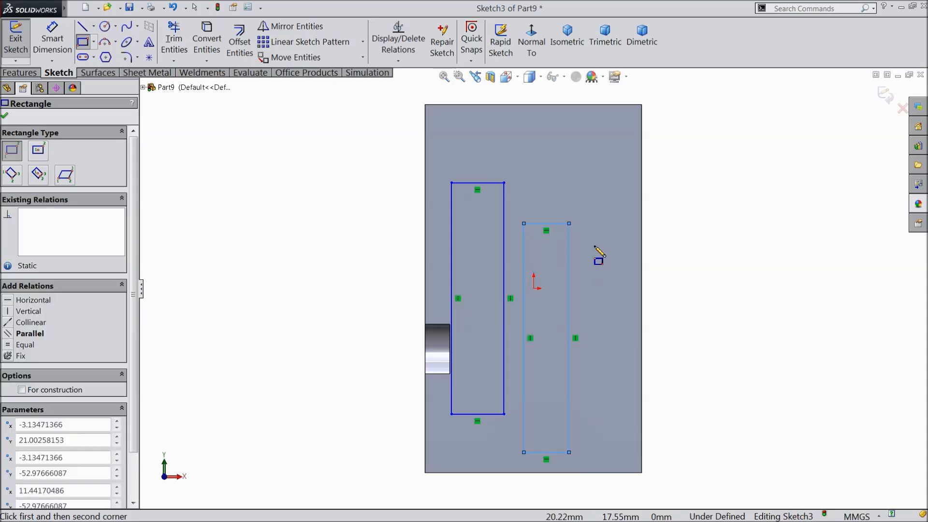
{"action": "left_click", "coordinate": [580, 183]}
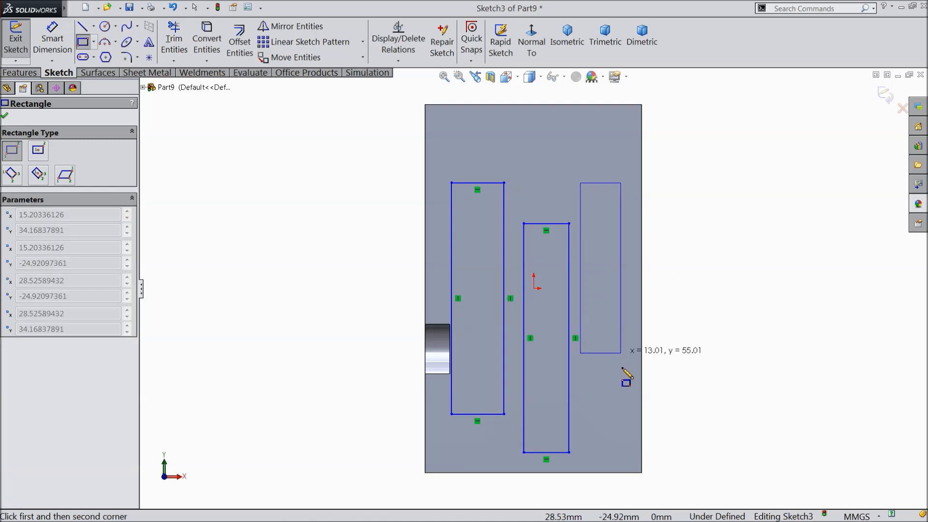
{"action": "left_click", "coordinate": [625, 425]}
{"action": "right_click", "coordinate": [674, 260]}
{"action": "left_click", "coordinate": [701, 121]}
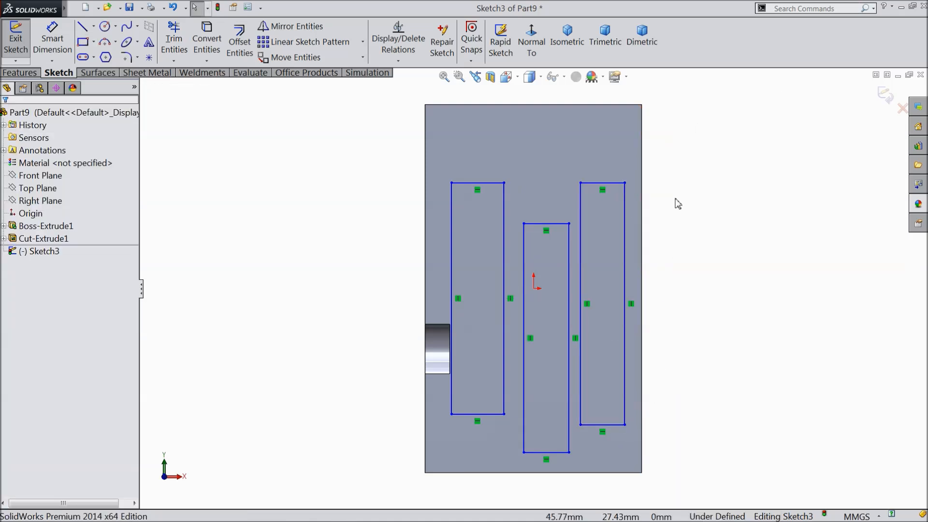
Make the bottom edges of the two outer rectangles collinear, and their top edges collinear as well
{"action": "key", "text": "f"}
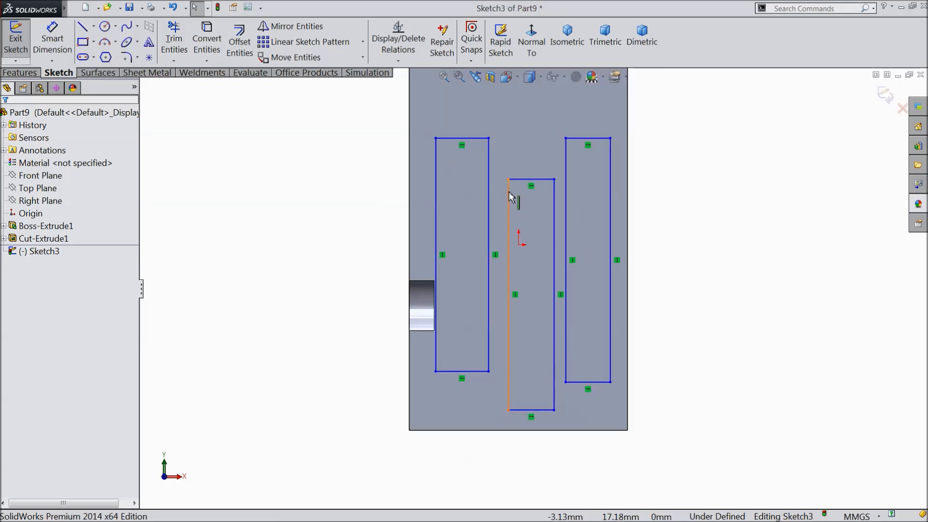
{"action": "left_click", "coordinate": [462, 371]}
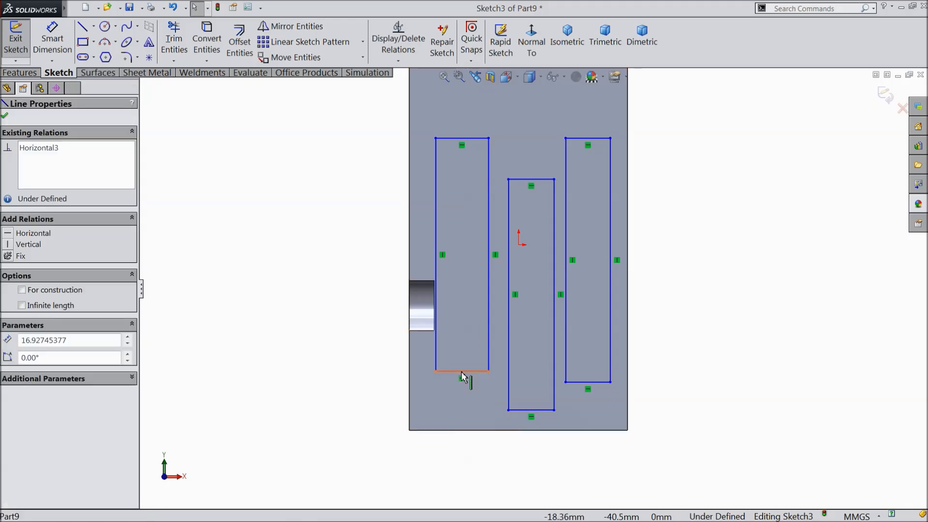
{"action": "left_click", "coordinate": [568, 382], "text": "ctrl"}
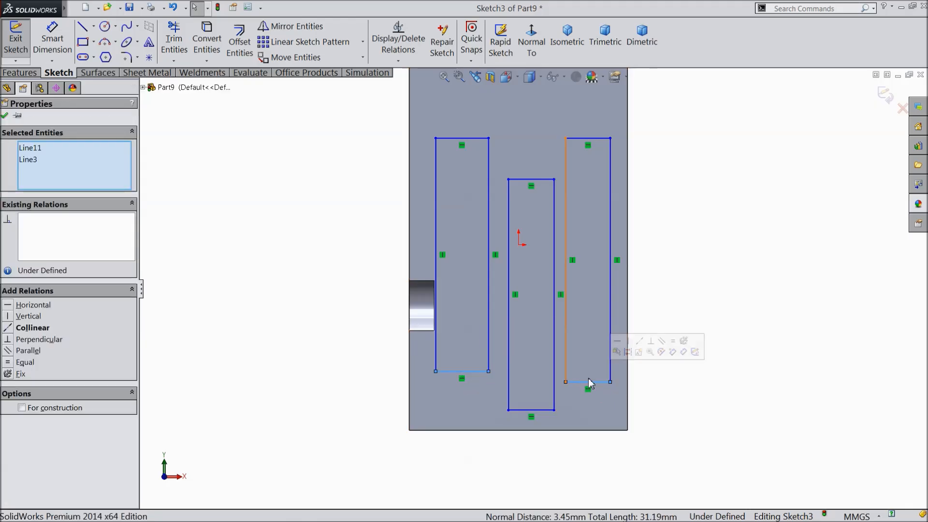
{"action": "left_click", "coordinate": [640, 341]}
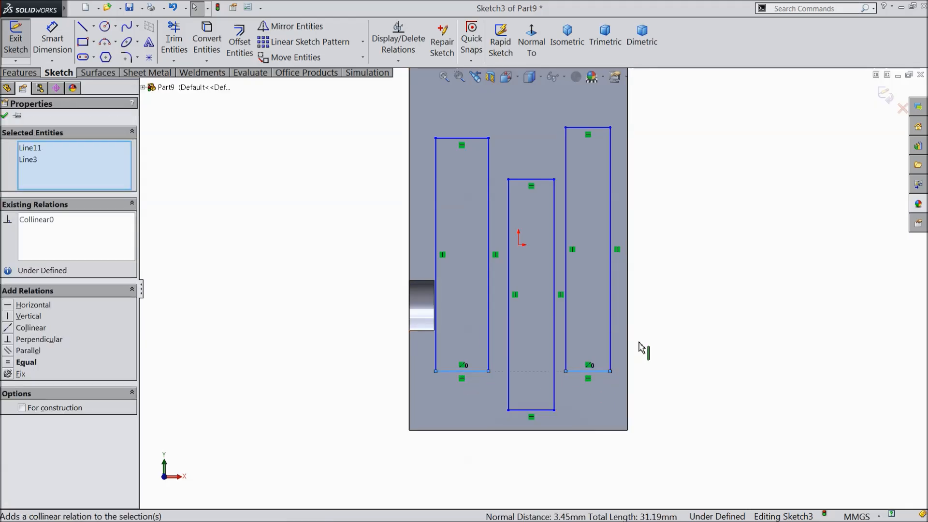
{"action": "left_click", "coordinate": [467, 139]}
{"action": "left_click", "coordinate": [582, 128], "text": "ctrl"}
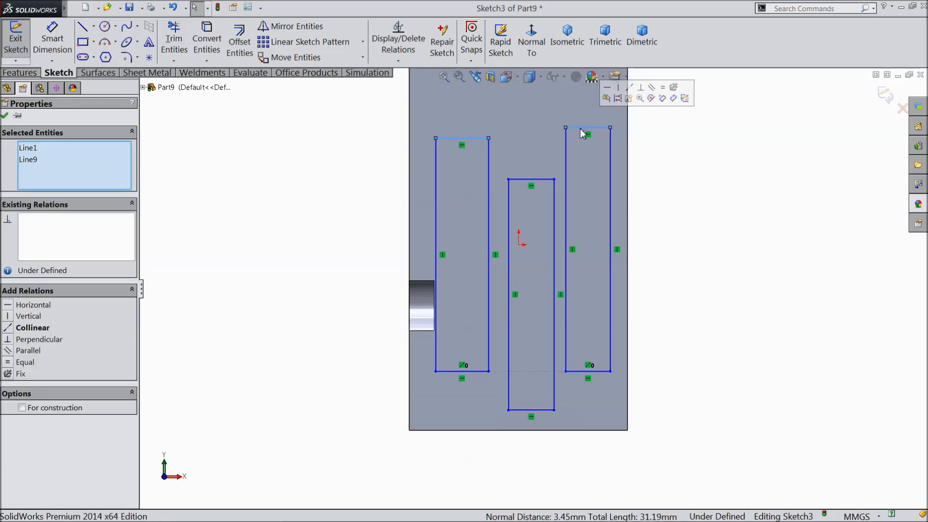
{"action": "left_click", "coordinate": [634, 99]}
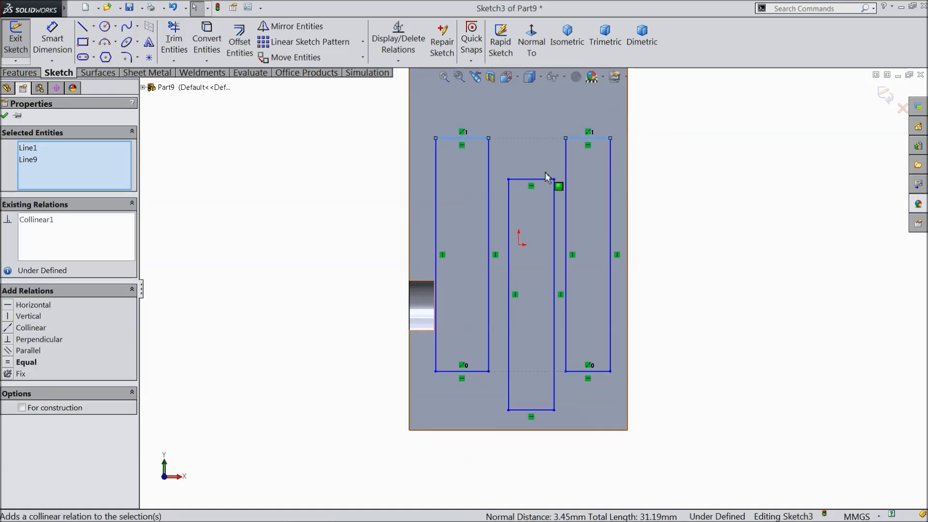
Apply an equal relation to all six vertical sides of the three rectangles
{"action": "left_click", "coordinate": [436, 187]}
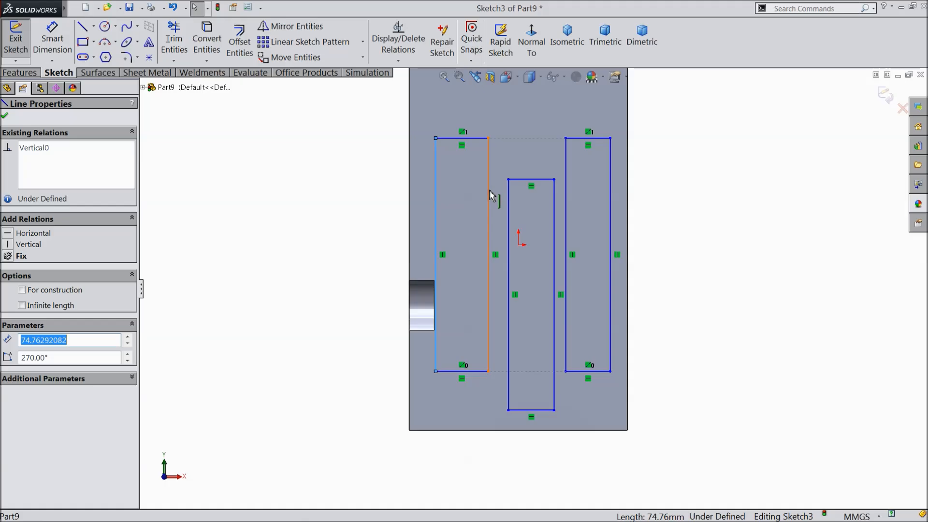
{"action": "left_click", "coordinate": [655, 193]}
{"action": "left_click", "coordinate": [610, 199]}
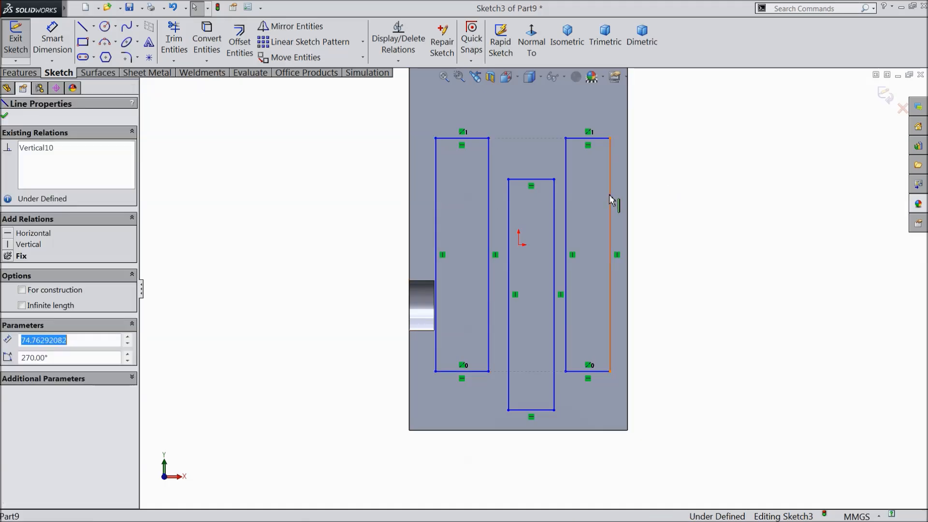
{"action": "left_click", "coordinate": [554, 200], "text": "ctrl"}
{"action": "left_click", "coordinate": [509, 209], "text": "ctrl"}
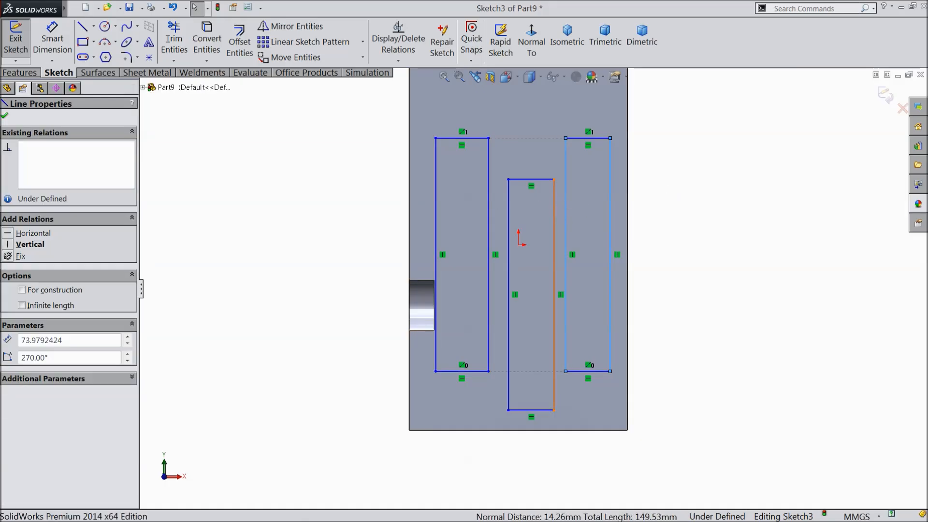
{"action": "left_click", "coordinate": [509, 210], "text": "ctrl"}
{"action": "left_click", "coordinate": [489, 208], "text": "ctrl"}
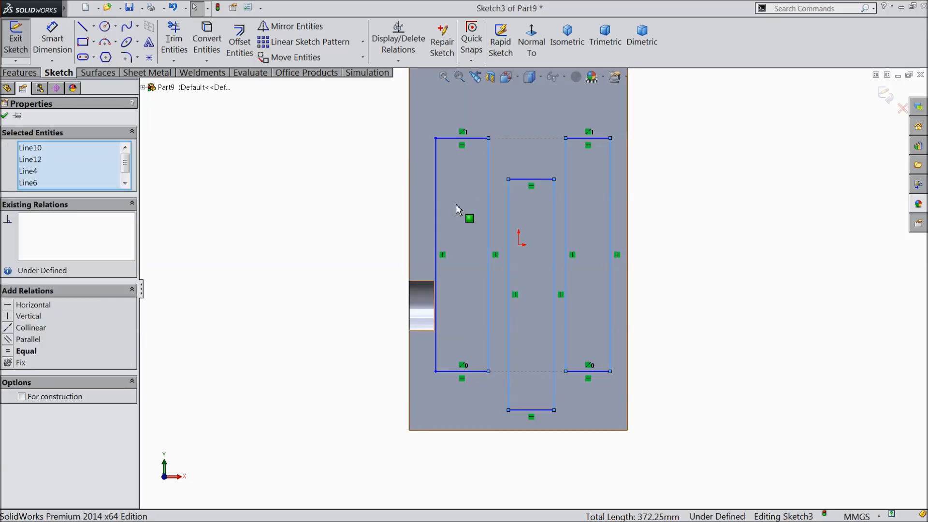
{"action": "left_click", "coordinate": [438, 208], "text": "ctrl"}
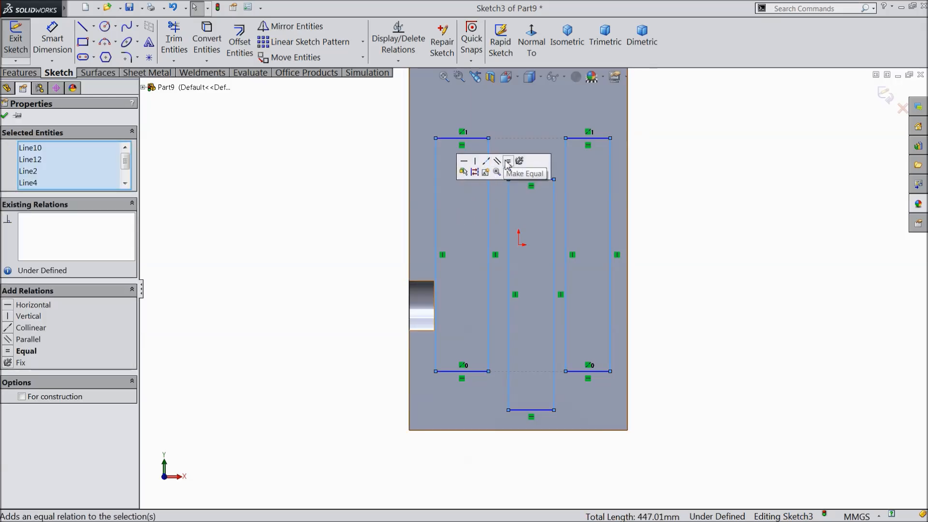
{"action": "left_click", "coordinate": [507, 161]}
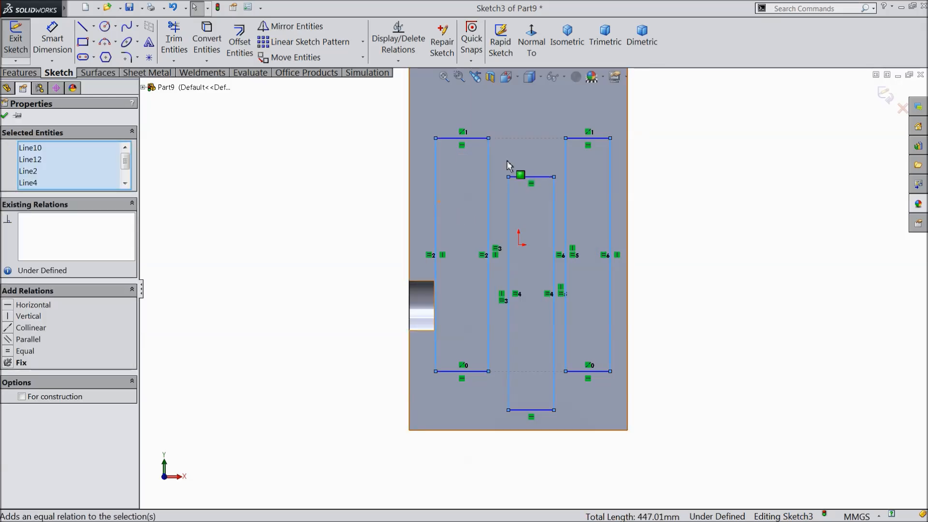
{"action": "left_click", "coordinate": [328, 167]}
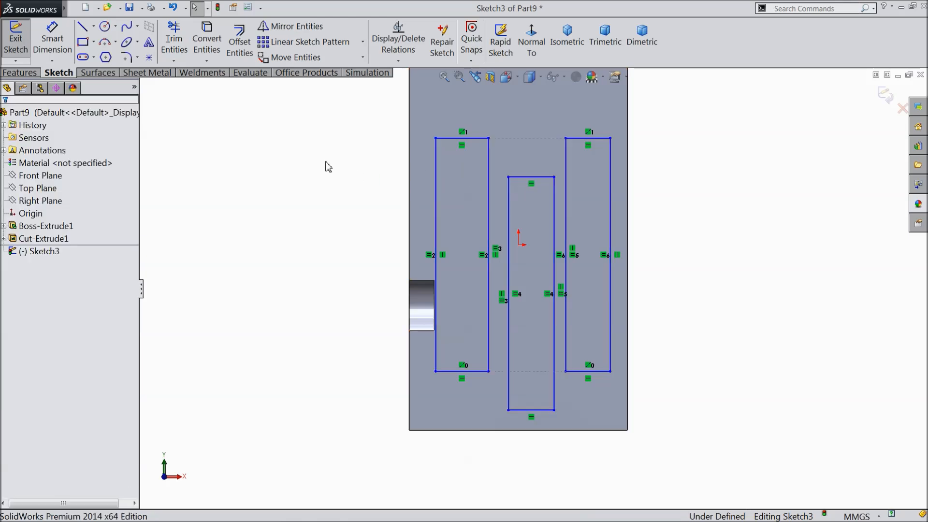
Make the top edges of the three rectangles equal in length
{"action": "left_click", "coordinate": [467, 139]}
{"action": "left_click", "coordinate": [525, 178], "text": "ctrl"}
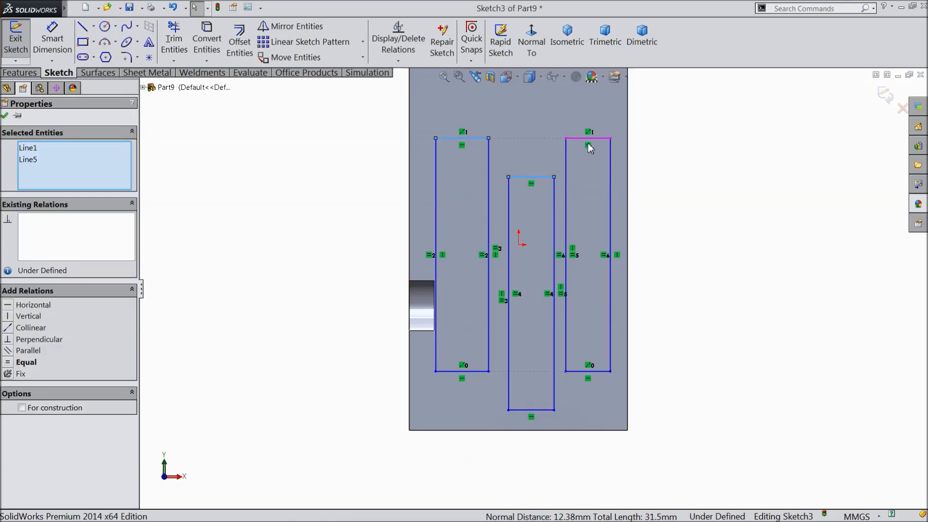
{"action": "left_click", "coordinate": [589, 140], "text": "ctrl"}
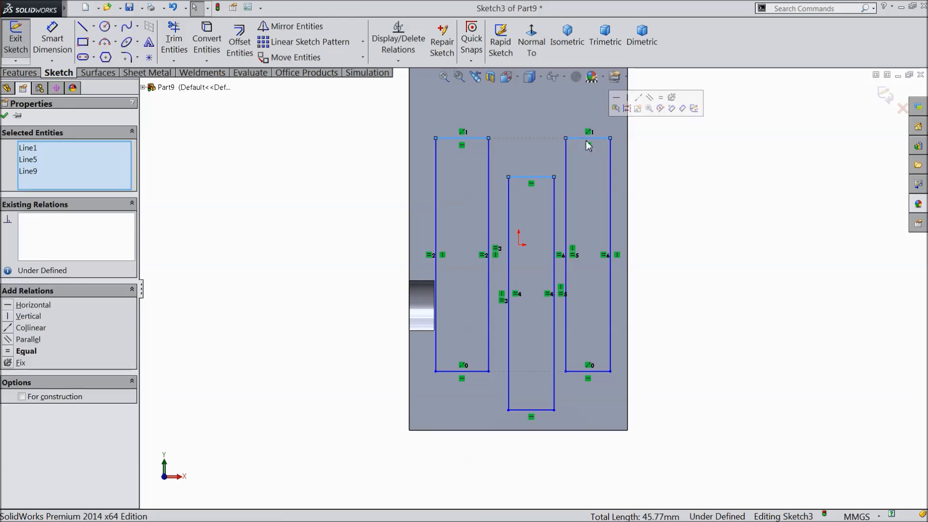
{"action": "left_click", "coordinate": [653, 102]}
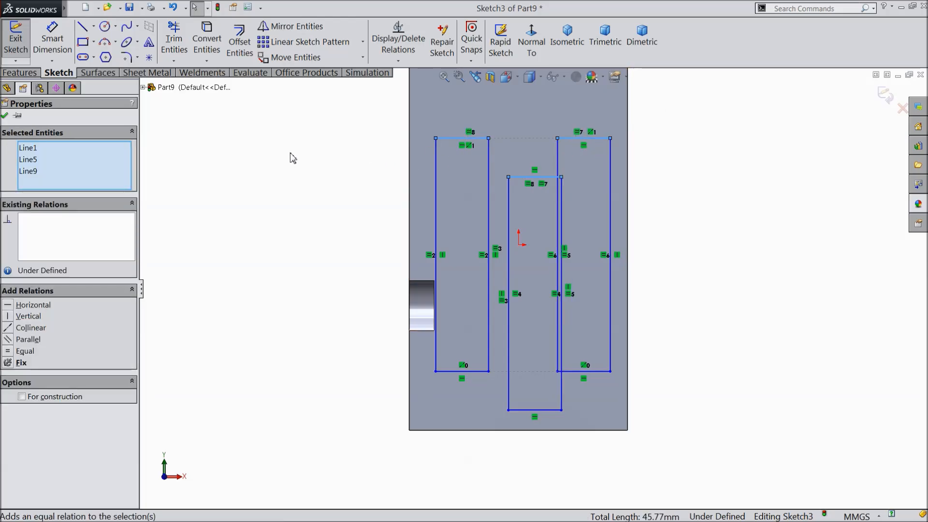
{"action": "left_click", "coordinate": [6, 116]}
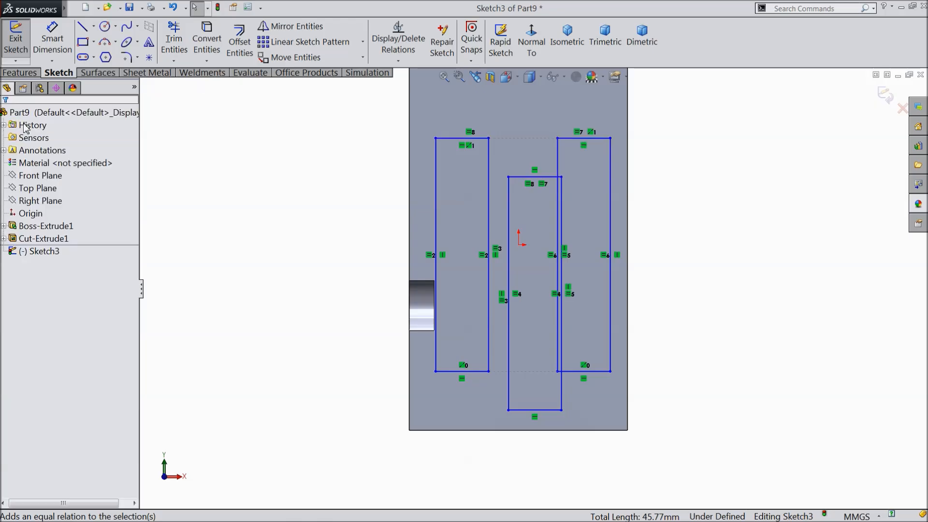
Dimension the first rectangle's outer side 8 mm from the block's edge on the recess side
{"action": "left_click", "coordinate": [56, 46]}
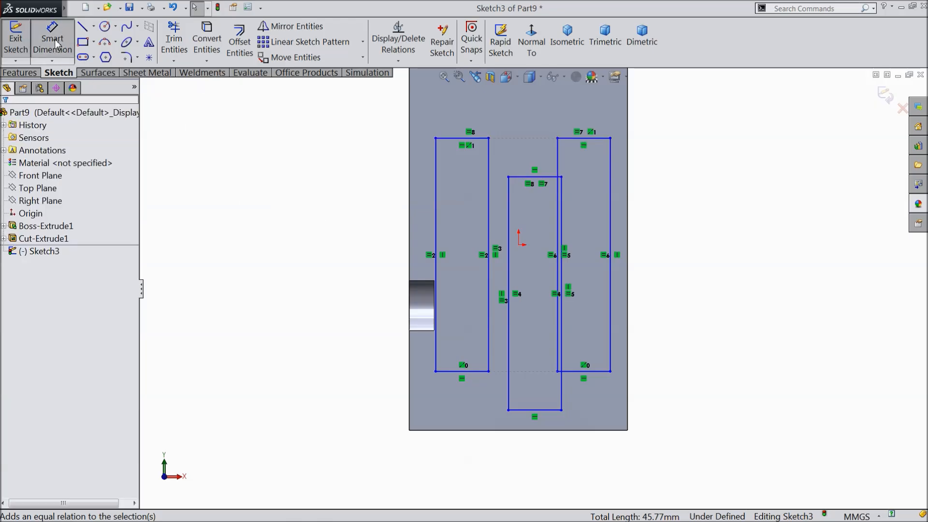
{"action": "left_click", "coordinate": [437, 198]}
{"action": "left_click", "coordinate": [411, 155]}
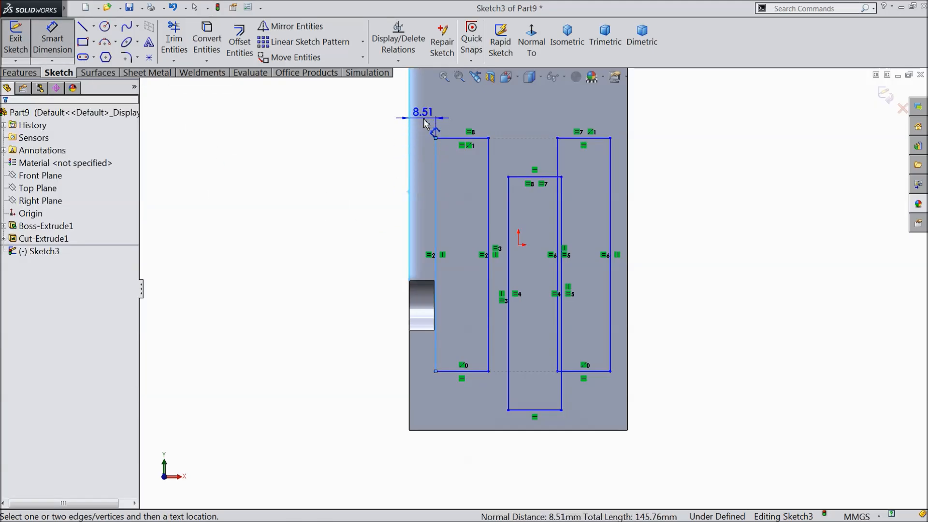
{"action": "left_click", "coordinate": [424, 123]}
{"action": "type", "text": "8"}
{"action": "left_click", "coordinate": [371, 107]}
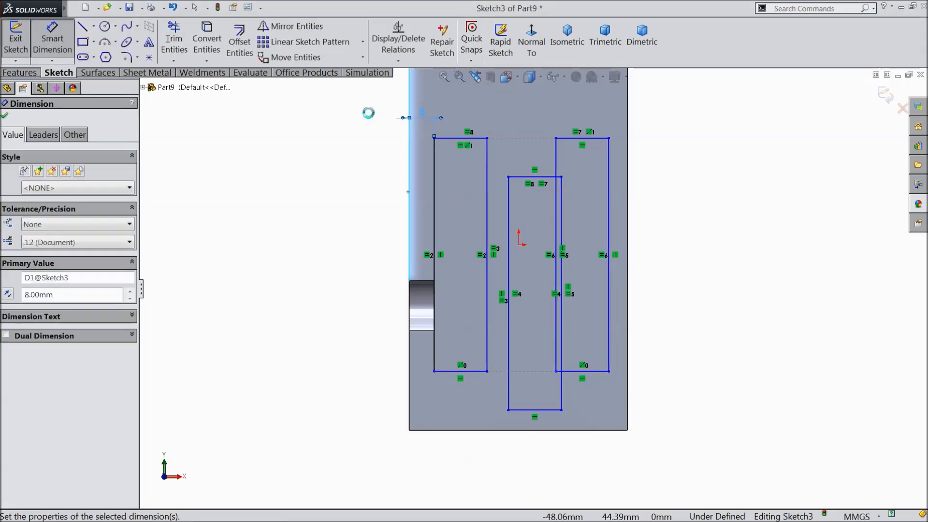
Dimension the width of the rectangle nearest the recess as 14 mm
{"action": "left_click", "coordinate": [461, 139]}
{"action": "left_click", "coordinate": [462, 107]}
{"action": "type", "text": "14"}
{"action": "key", "text": "Return"}
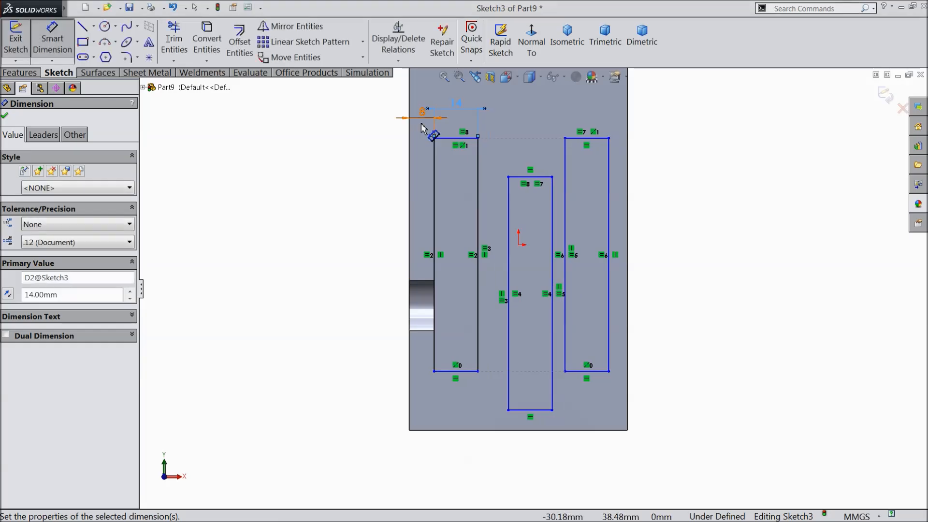
Set the gap between the rectangle nearest the recess and the middle rectangle to 6 mm
{"action": "scroll", "coordinate": [540, 198], "scroll_direction": "down", "scroll_amount": 1}
{"action": "left_click", "coordinate": [508, 196]}
{"action": "left_click", "coordinate": [465, 195]}
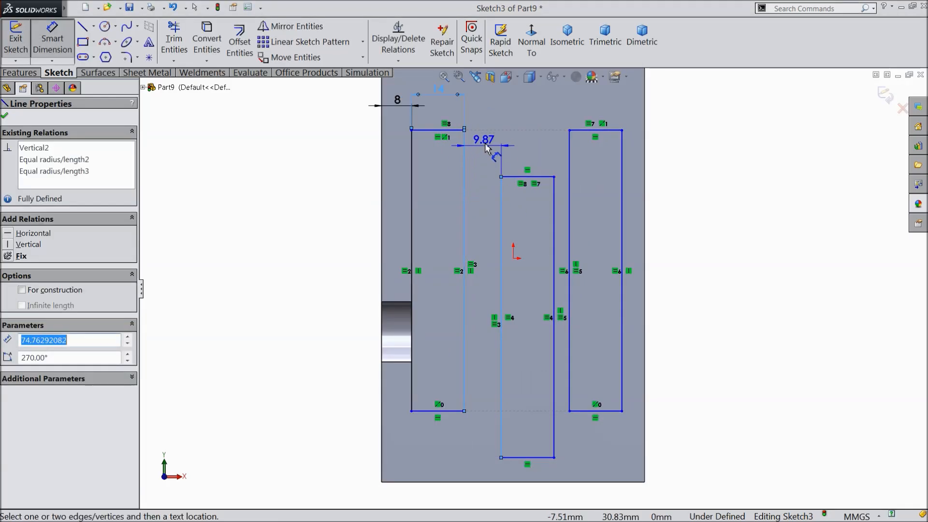
{"action": "left_click", "coordinate": [488, 147]}
{"action": "type", "text": "6"}
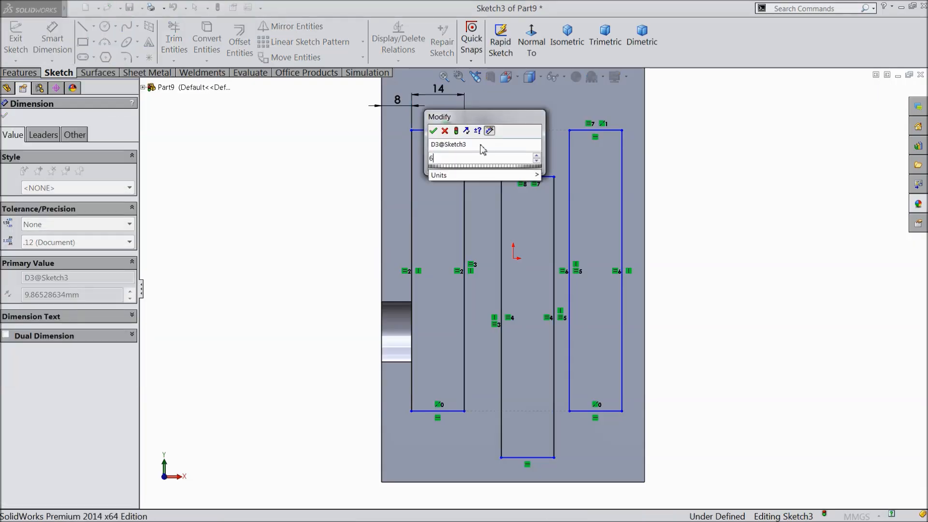
{"action": "left_click", "coordinate": [433, 131]}
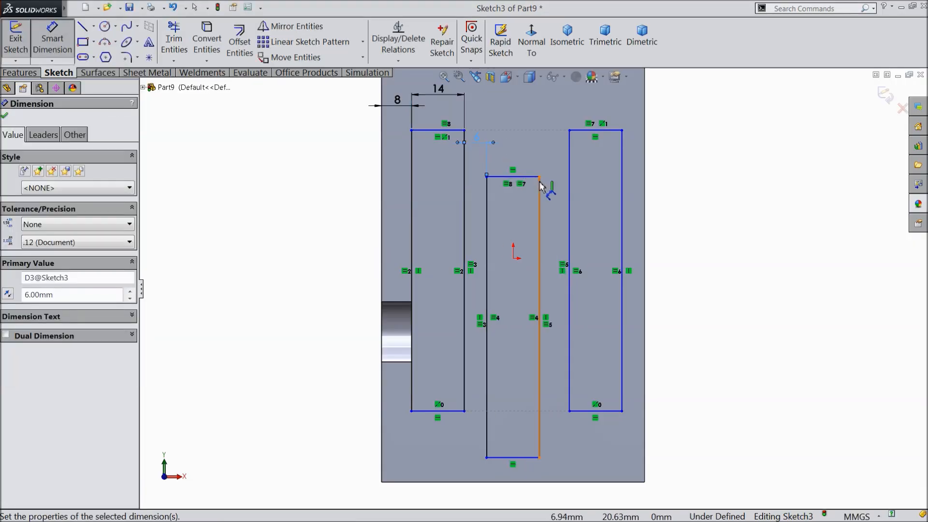
Set the gap between the middle rectangle and the rectangle farthest from the recess to 6 mm
{"action": "left_click", "coordinate": [539, 187]}
{"action": "left_click", "coordinate": [568, 157]}
{"action": "left_click", "coordinate": [561, 141]}
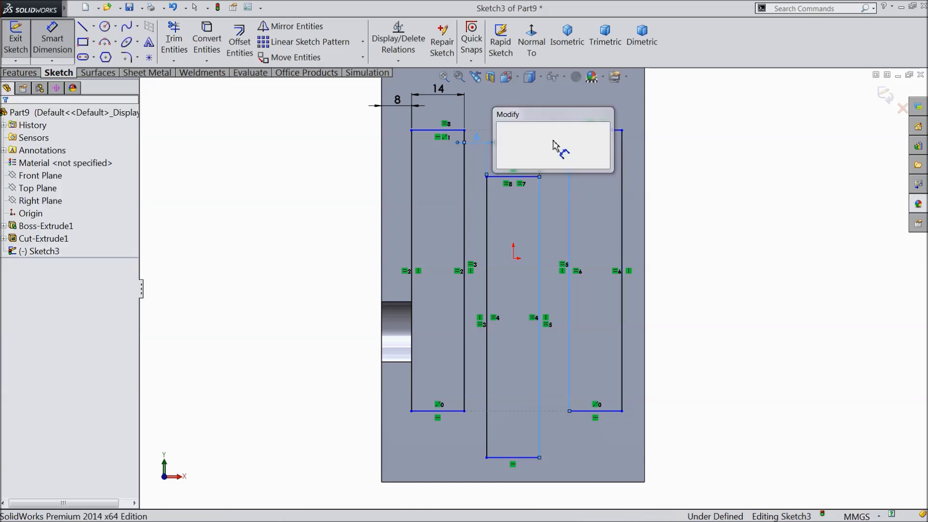
{"action": "type", "text": "6"}
{"action": "left_click", "coordinate": [502, 128]}
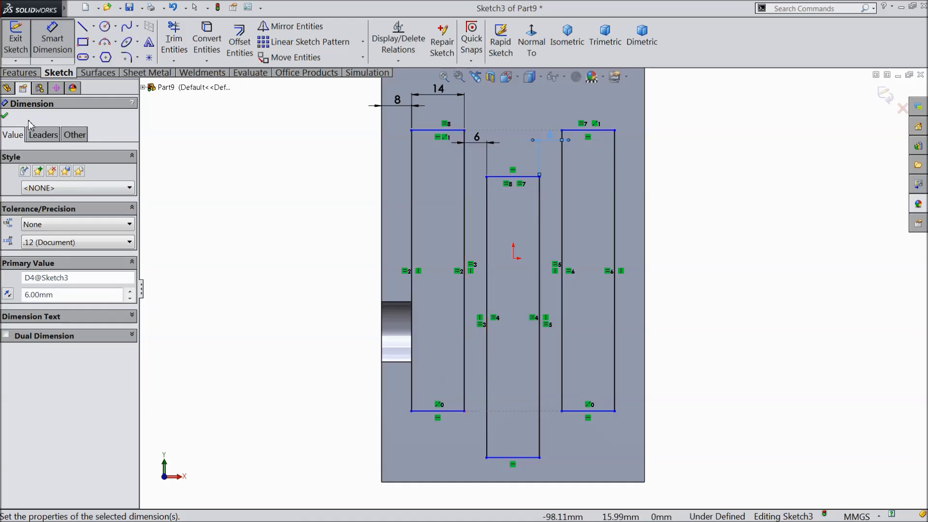
Draw a horizontal centerline about 77 mm long from the block's edge at the half-round recess's centre across the block
{"action": "left_click", "coordinate": [6, 117]}
{"action": "left_click", "coordinate": [93, 26]}
{"action": "left_click", "coordinate": [102, 55]}
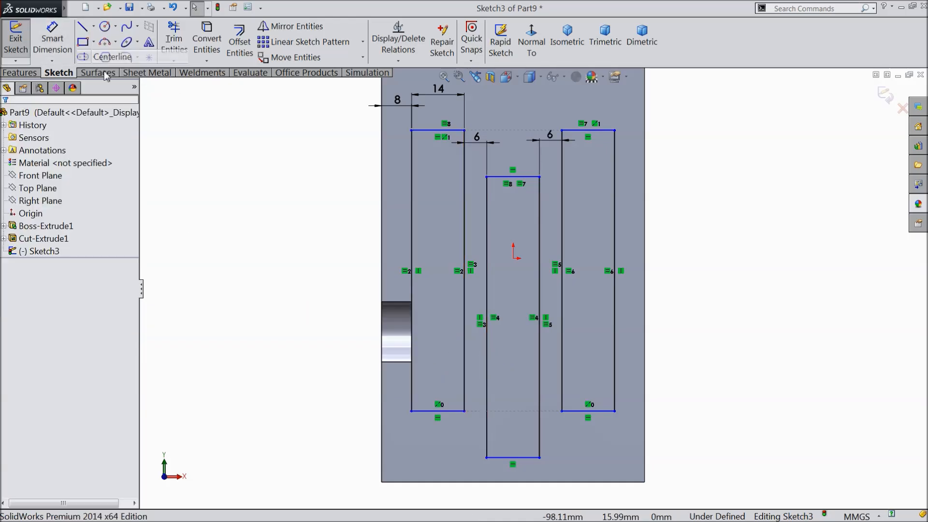
{"action": "left_click", "coordinate": [382, 332]}
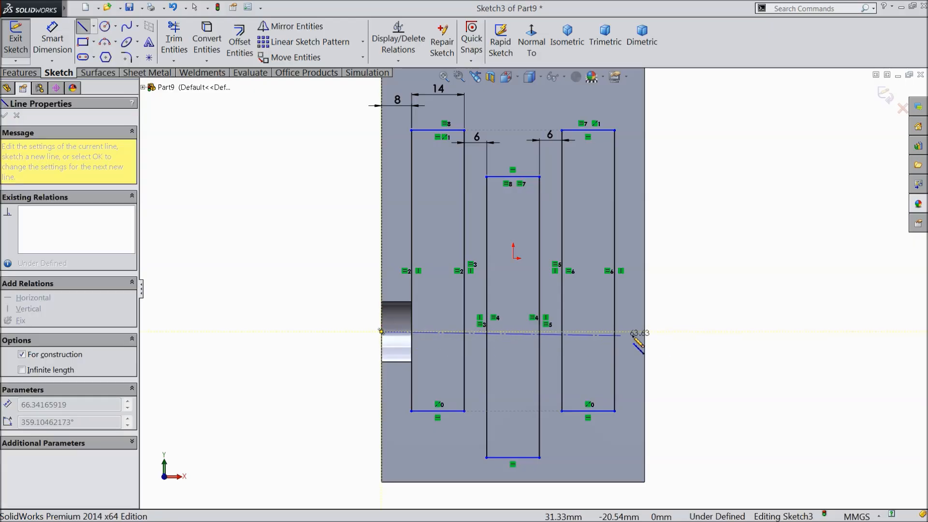
{"action": "left_click", "coordinate": [670, 332]}
{"action": "right_click", "coordinate": [681, 317]}
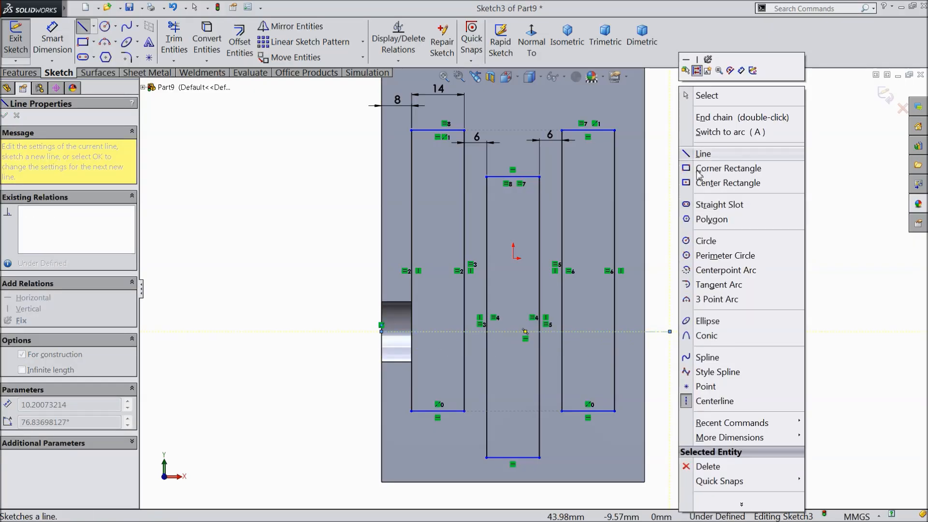
{"action": "left_click", "coordinate": [707, 95]}
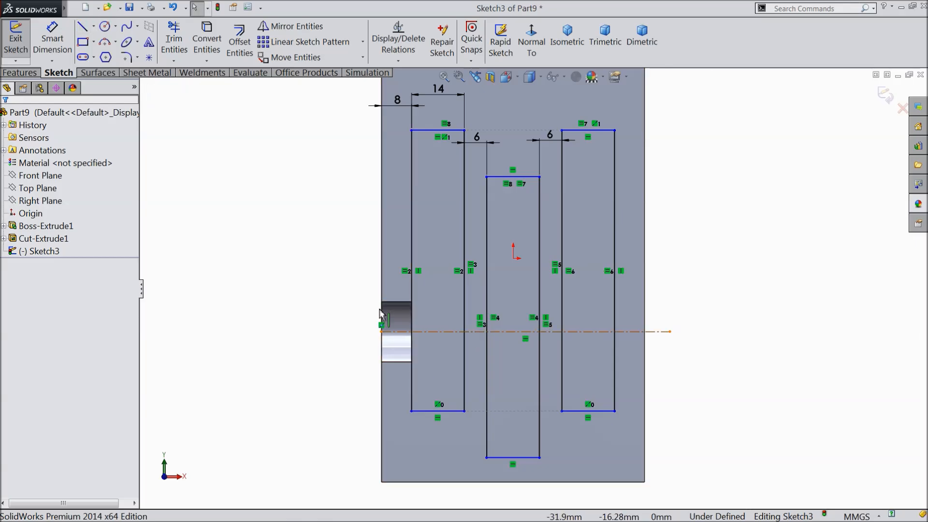
Draw a second horizontal centerline about 74 mm long across the block, above the one through the recess
{"action": "left_click", "coordinate": [93, 26]}
{"action": "left_click", "coordinate": [106, 57]}
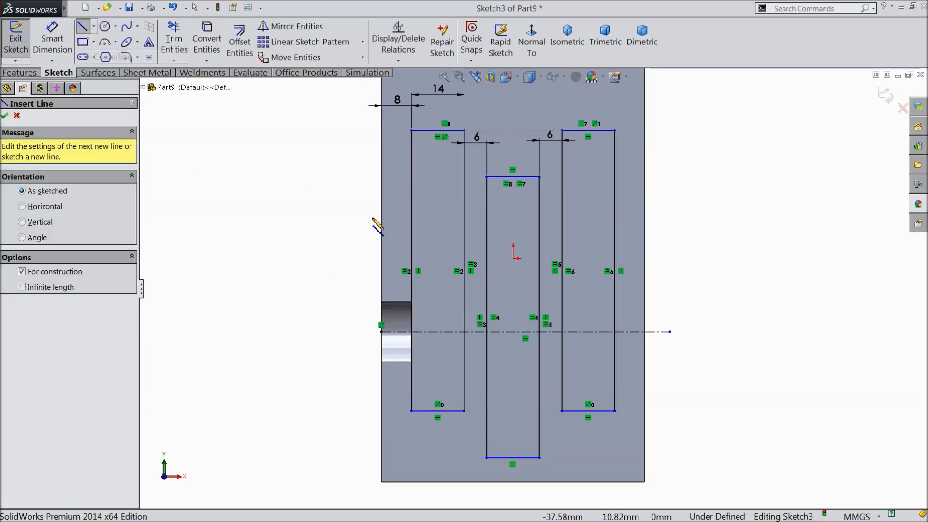
{"action": "left_click", "coordinate": [381, 196]}
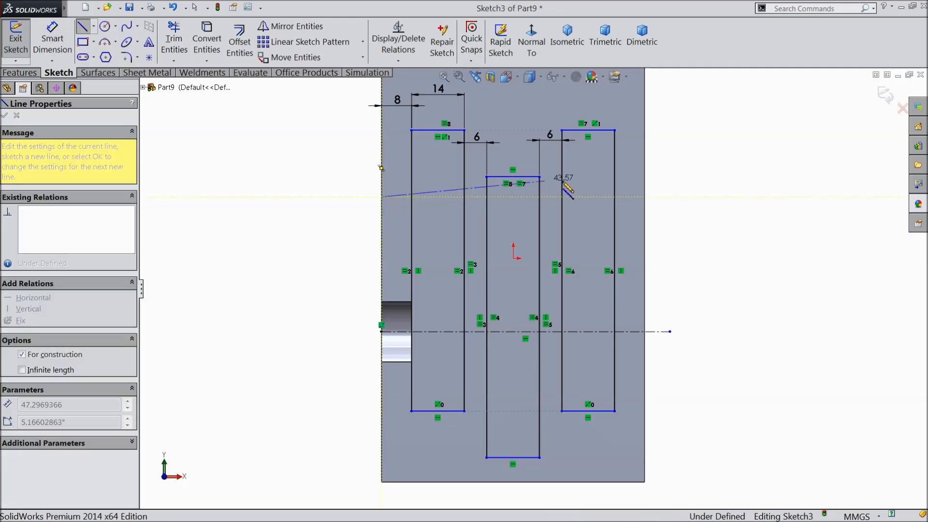
{"action": "left_click", "coordinate": [660, 196]}
{"action": "right_click", "coordinate": [671, 169]}
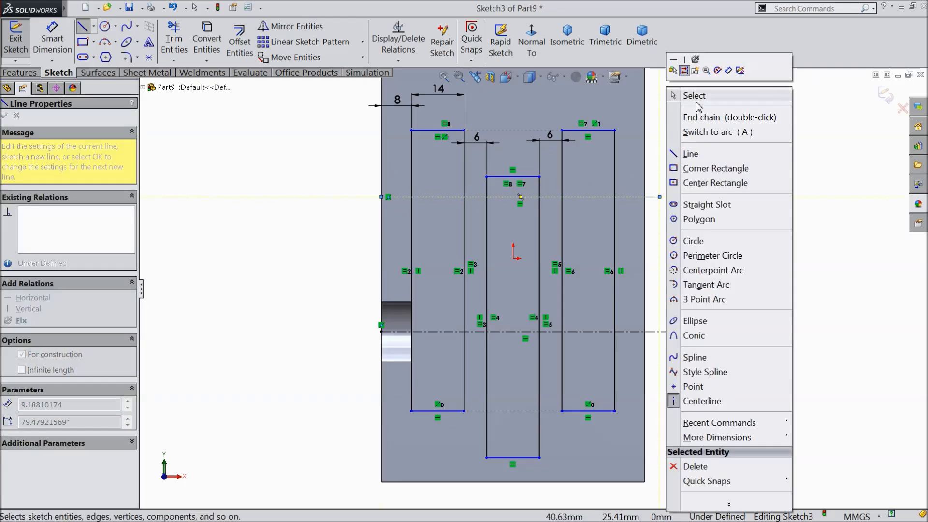
{"action": "left_click", "coordinate": [702, 95]}
Dimension the distance from the recess centerline to the lower edge of the recess-side rectangle as 15 mm
{"action": "left_click", "coordinate": [55, 57]}
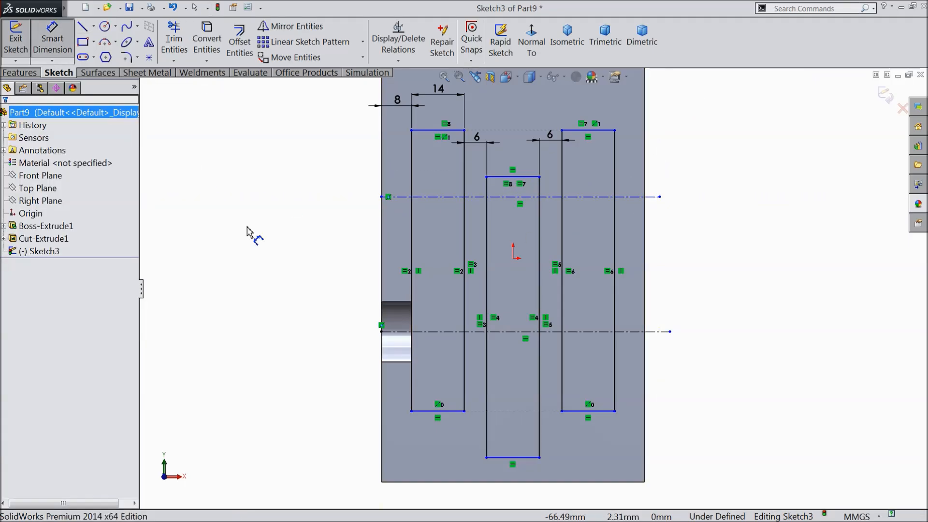
{"action": "left_click", "coordinate": [435, 332]}
{"action": "left_click", "coordinate": [428, 411]}
{"action": "left_click", "coordinate": [353, 387]}
{"action": "type", "text": "15"}
{"action": "left_click", "coordinate": [299, 370]}
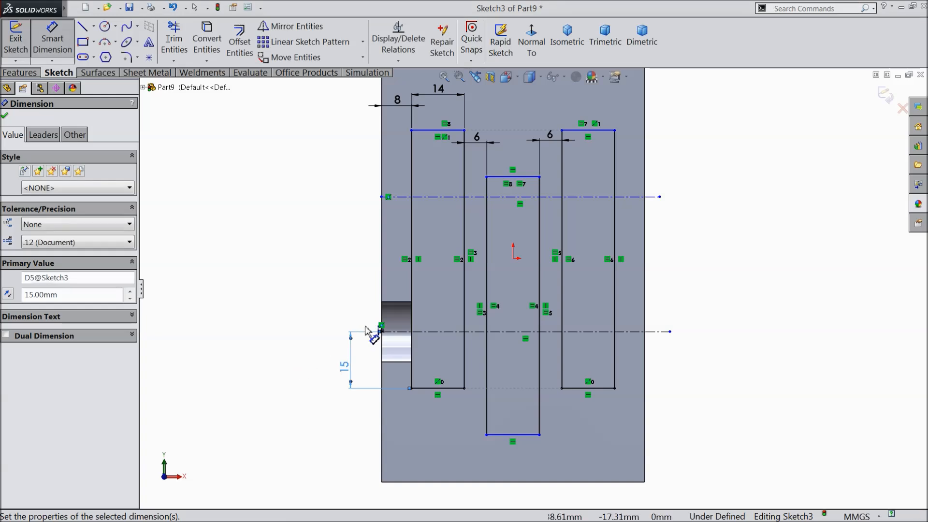
Set the spacing between the two horizontal centerlines to 39 mm
{"action": "left_click", "coordinate": [418, 333]}
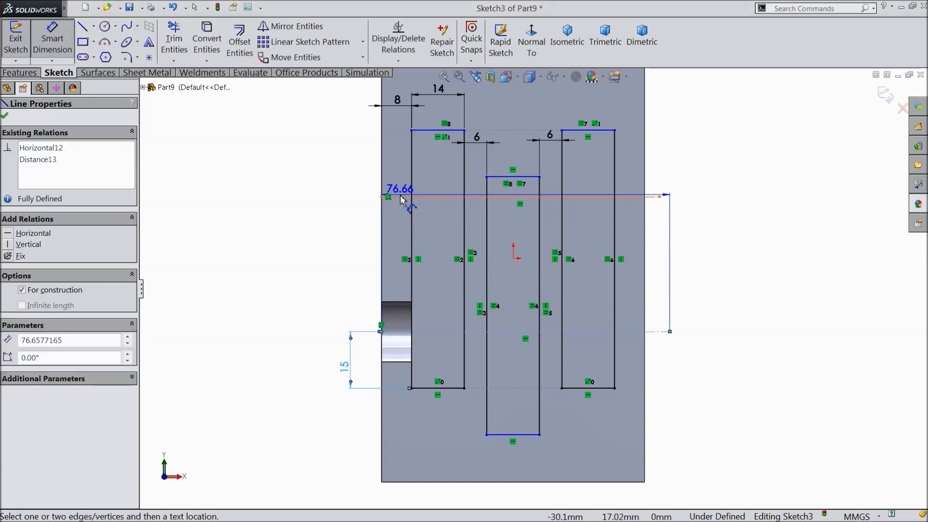
{"action": "left_click", "coordinate": [392, 196]}
{"action": "left_click", "coordinate": [293, 245]}
{"action": "type", "text": "3"}
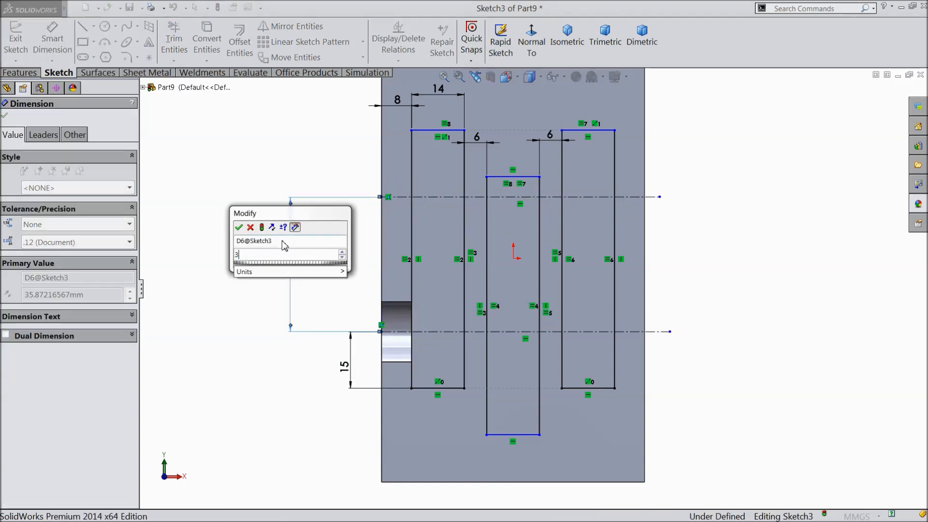
{"action": "type", "text": "9"}
{"action": "left_click", "coordinate": [239, 228]}
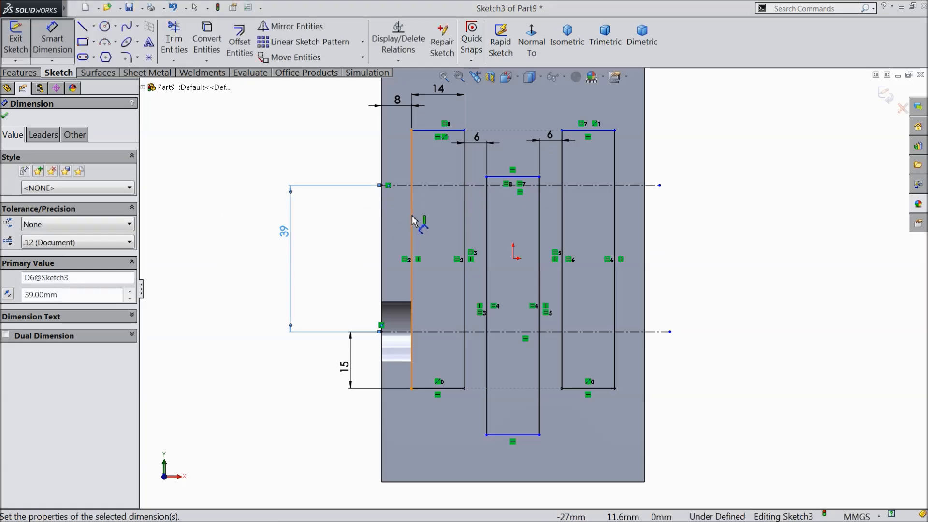
Dimension the length of the rectangle nearest the recess as 89 mm
{"action": "left_click", "coordinate": [412, 221]}
{"action": "left_click", "coordinate": [232, 246]}
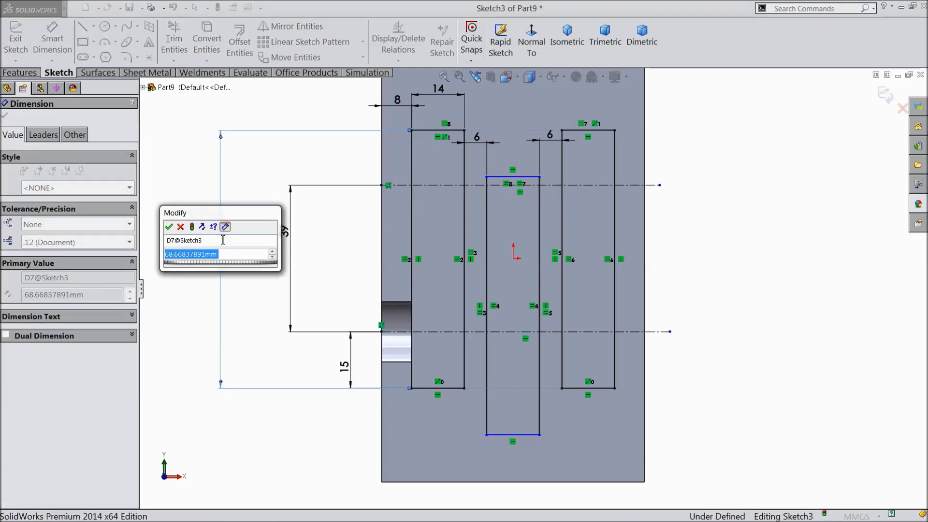
{"action": "type", "text": "89"}
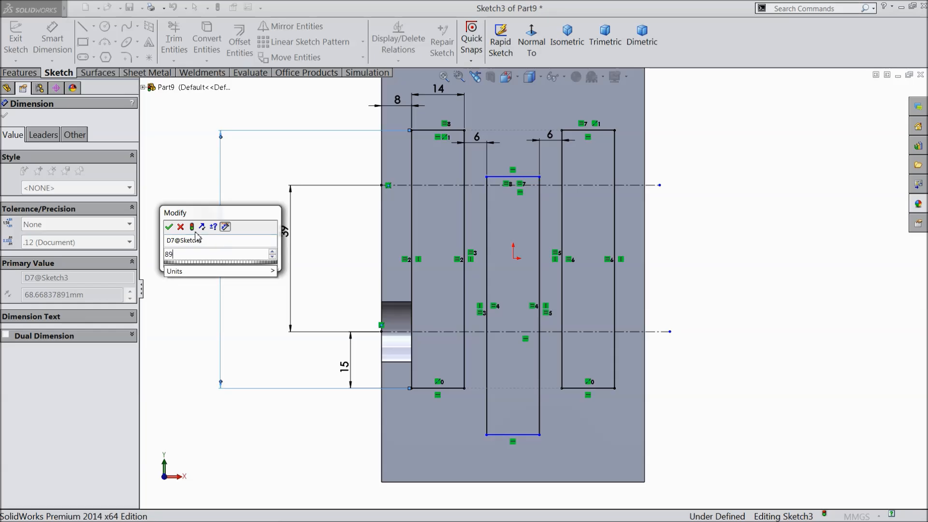
{"action": "left_click", "coordinate": [169, 227]}
{"action": "key", "text": "f"}
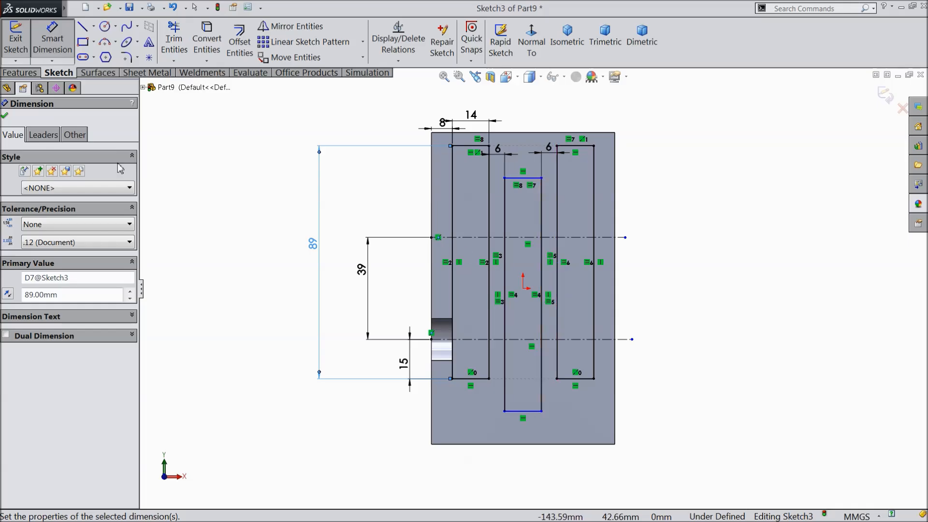
{"action": "left_click", "coordinate": [5, 117]}
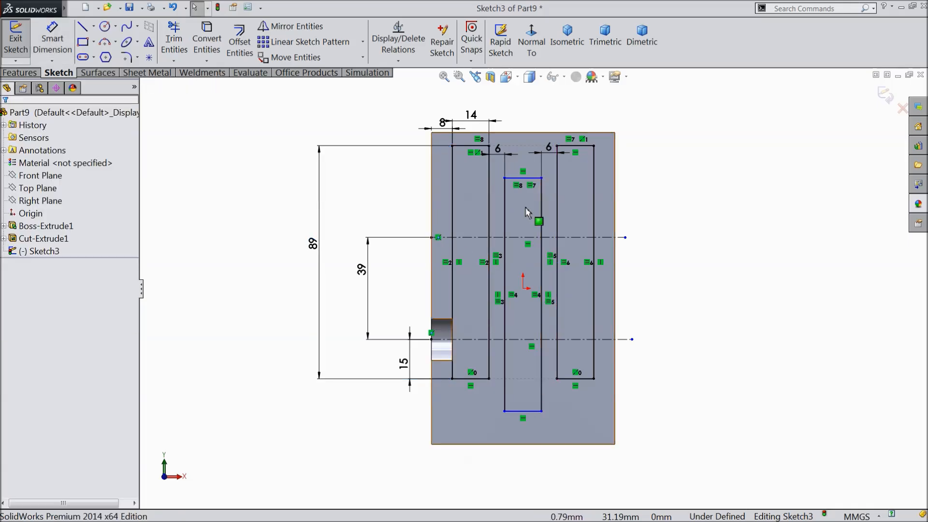
Dimension the distance from the middle rectangle's upper edge to the upper centerline as 15 mm
{"action": "key", "text": "f"}
{"action": "left_click", "coordinate": [53, 43]}
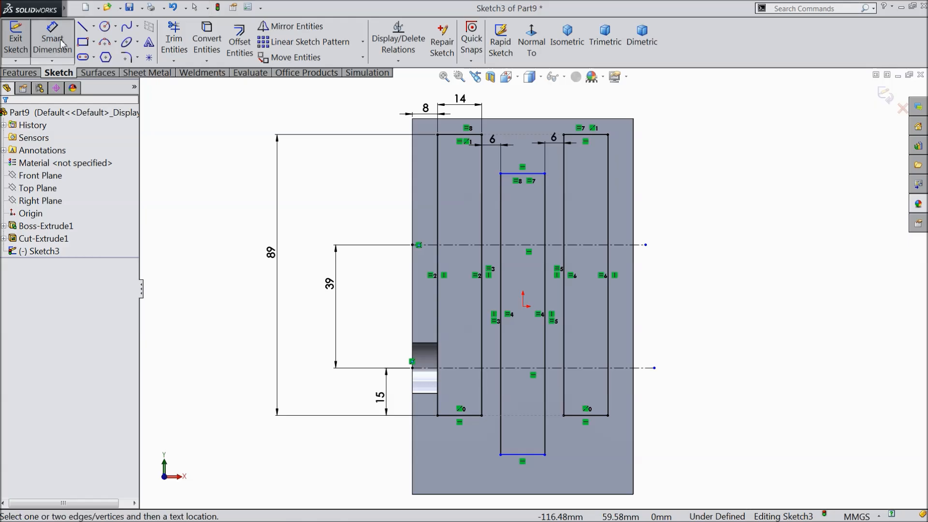
{"action": "left_click", "coordinate": [525, 180]}
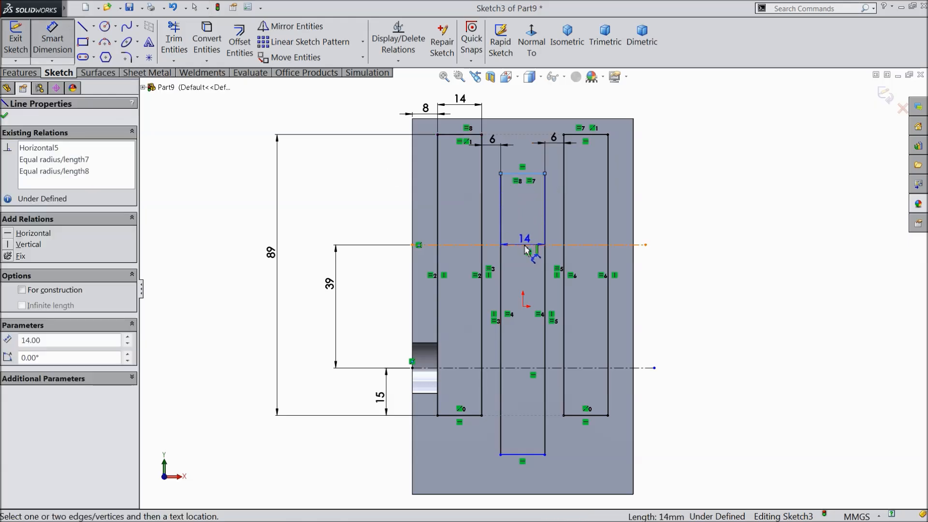
{"action": "left_click", "coordinate": [525, 246]}
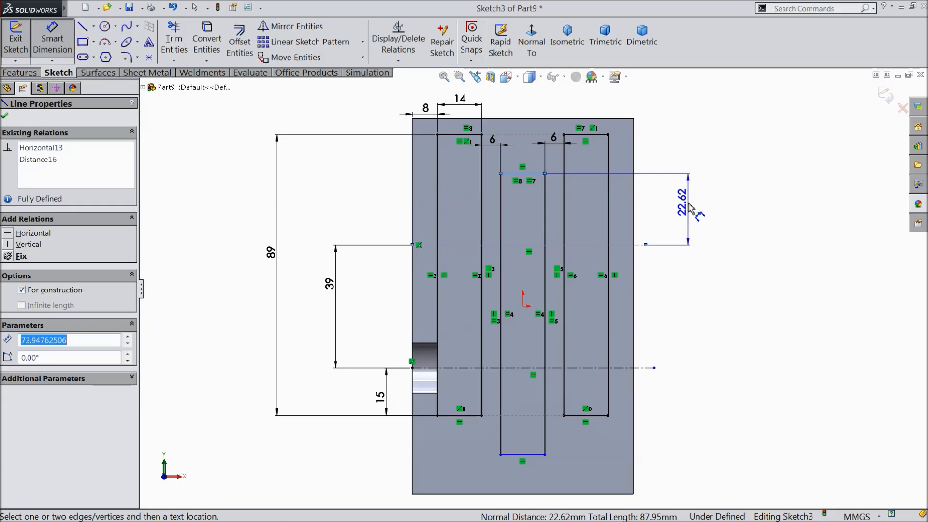
{"action": "left_click", "coordinate": [691, 208]}
{"action": "type", "text": "15"}
{"action": "left_click", "coordinate": [636, 190]}
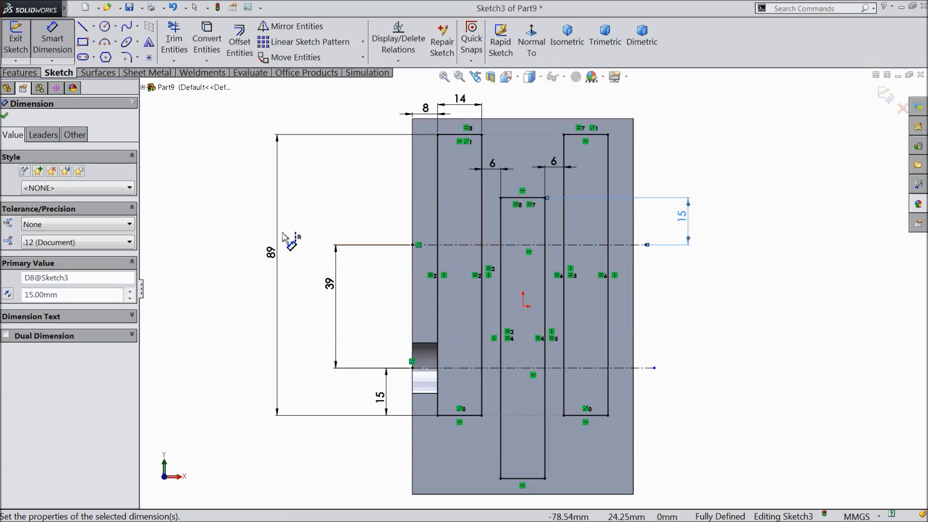
{"action": "left_click", "coordinate": [4, 117]}
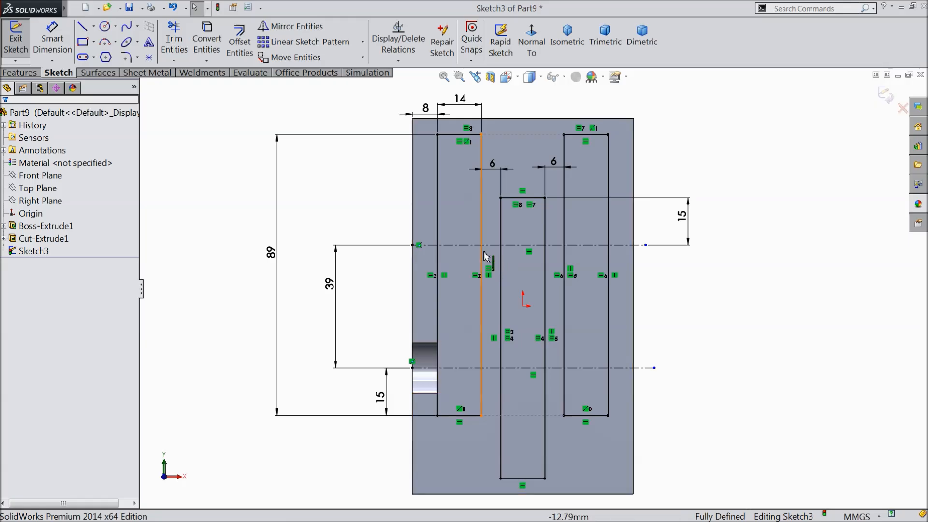
Draw a horizontal line above the upper centerline, bridging the gap between the recess-side and middle rectangles
{"action": "left_click", "coordinate": [83, 30]}
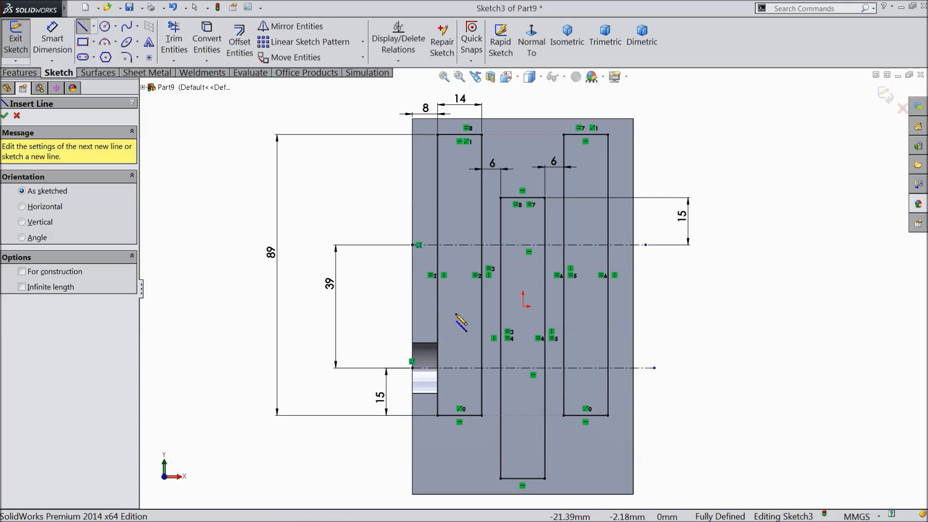
{"action": "scroll", "coordinate": [509, 223], "scroll_direction": "down", "scroll_amount": 2}
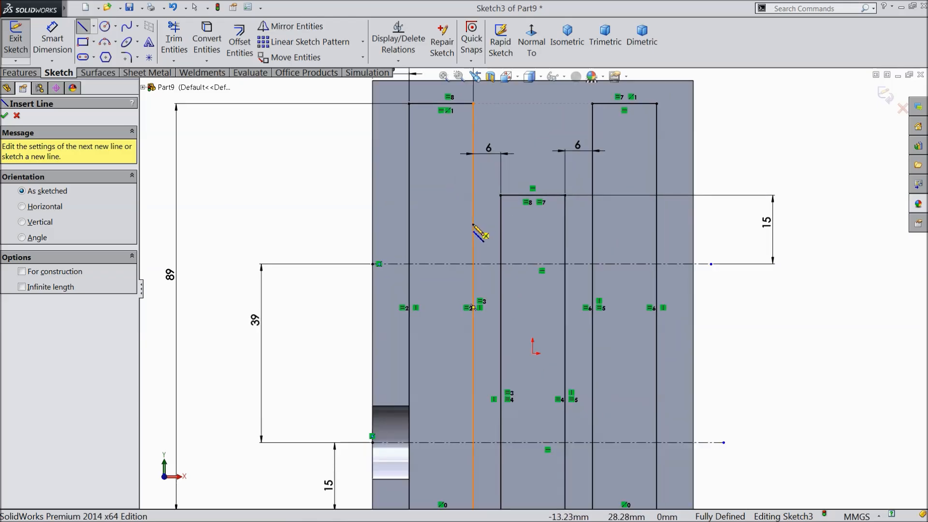
{"action": "left_click", "coordinate": [473, 224]}
{"action": "left_click", "coordinate": [501, 223]}
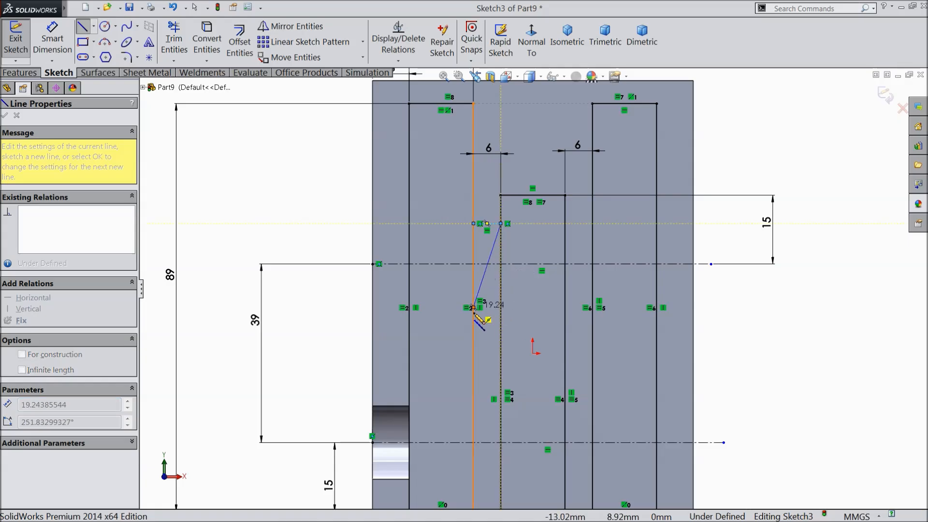
{"action": "key", "text": "Escape"}
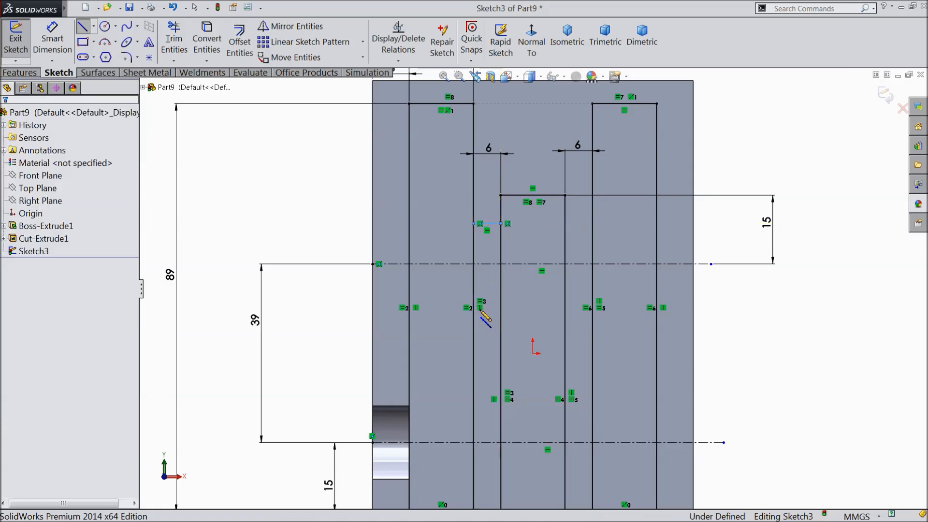
Draw a second horizontal line across the same gap, just below the upper centerline
{"action": "left_click", "coordinate": [83, 30]}
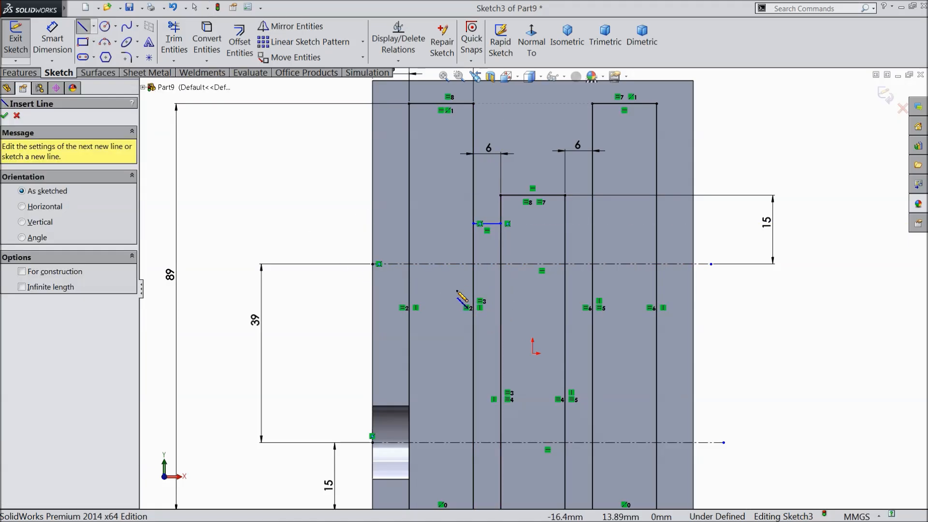
{"action": "left_click", "coordinate": [473, 282]}
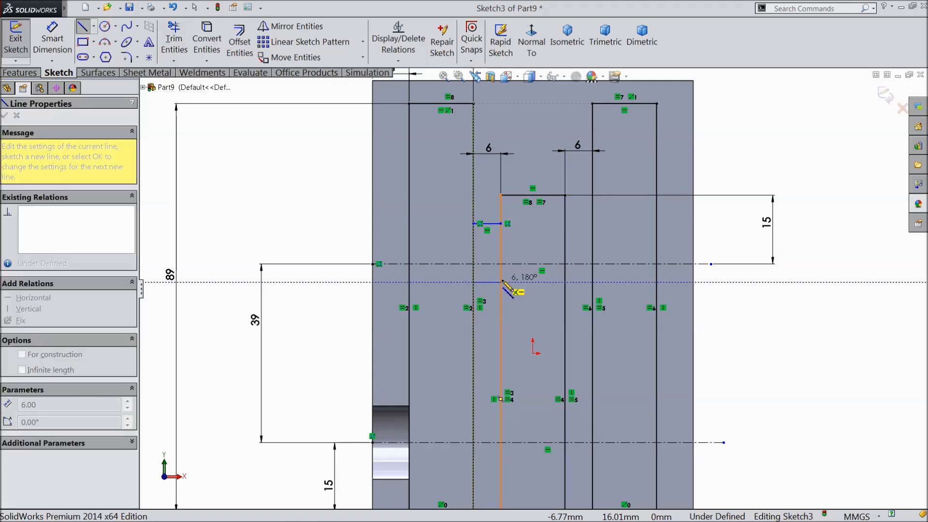
{"action": "left_click", "coordinate": [501, 283]}
{"action": "right_click", "coordinate": [546, 146]}
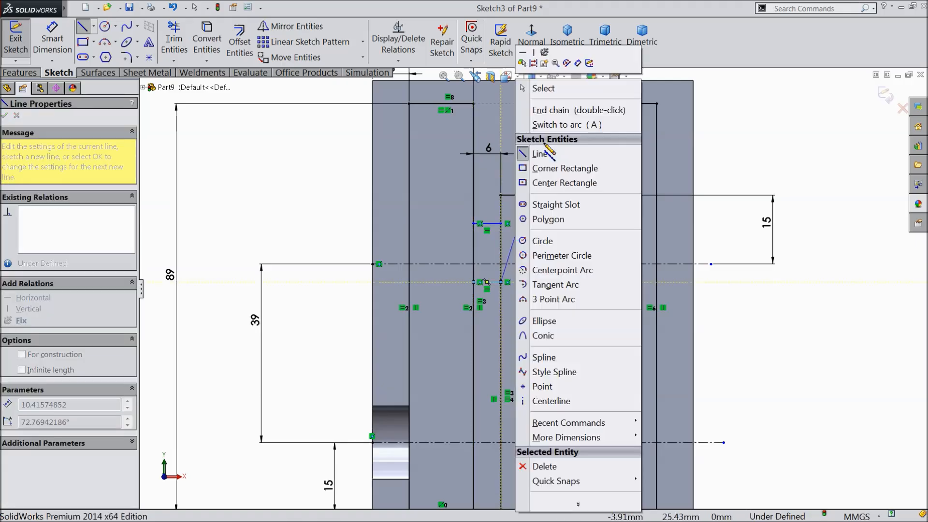
{"action": "left_click", "coordinate": [532, 87]}
Dimension the lower bridging line 7.5 mm from the upper centerline
{"action": "scroll", "coordinate": [495, 256], "scroll_direction": "down", "scroll_amount": 1}
{"action": "left_click", "coordinate": [53, 39]}
{"action": "scroll", "coordinate": [514, 286], "scroll_direction": "down", "scroll_amount": 2}
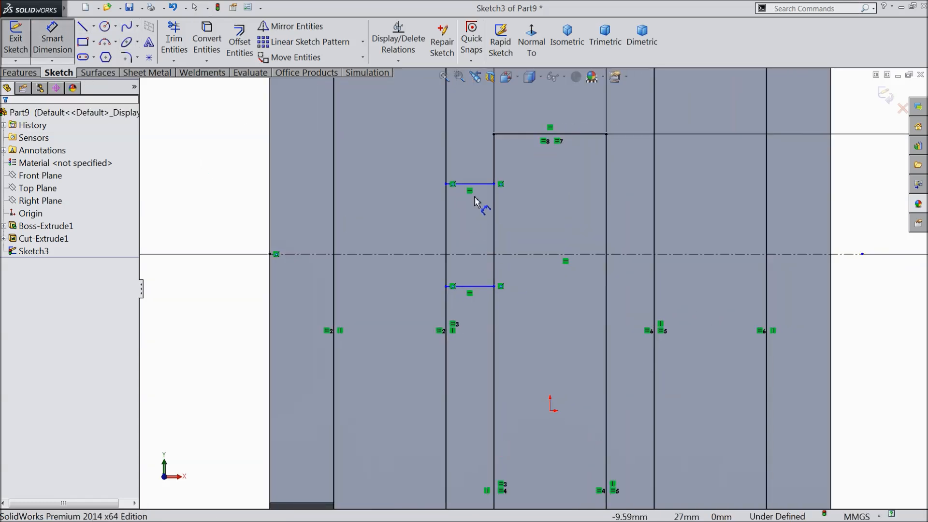
{"action": "left_click", "coordinate": [469, 254]}
{"action": "left_click", "coordinate": [472, 287]}
{"action": "left_click", "coordinate": [425, 279]}
{"action": "type", "text": "7"}
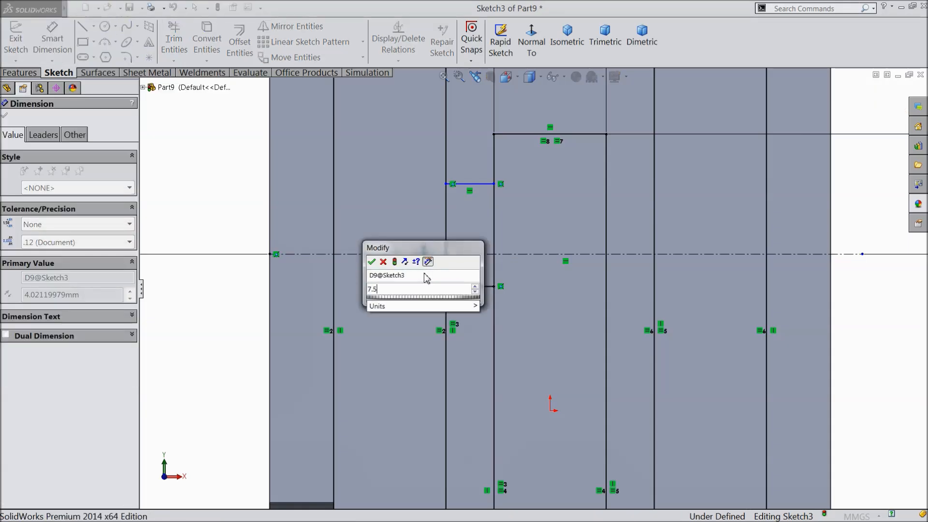
{"action": "type", "text": ".5"}
{"action": "key", "text": "Return"}
Set the distance between the two bridging lines to 15 mm
{"action": "left_click", "coordinate": [472, 185]}
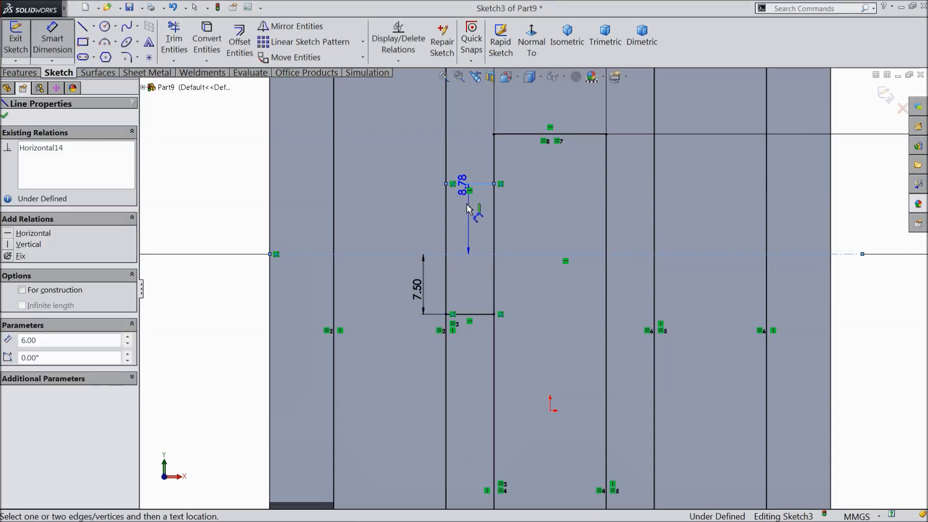
{"action": "left_click", "coordinate": [463, 315]}
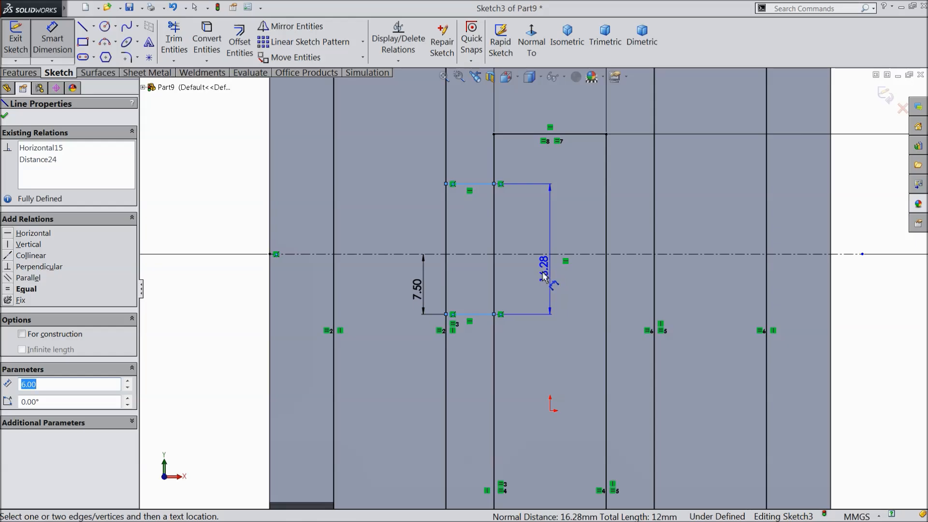
{"action": "left_click", "coordinate": [389, 267]}
{"action": "type", "text": "1"}
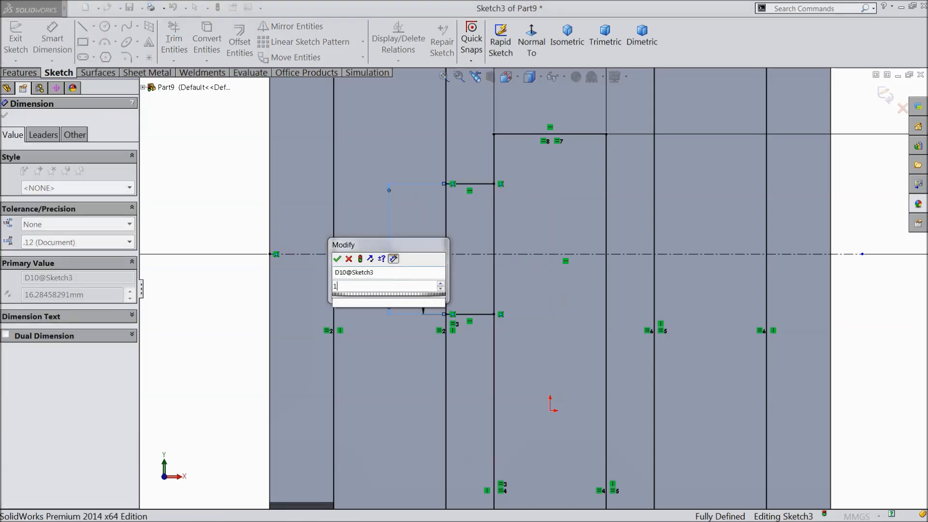
{"action": "type", "text": "5"}
{"action": "left_click", "coordinate": [337, 258]}
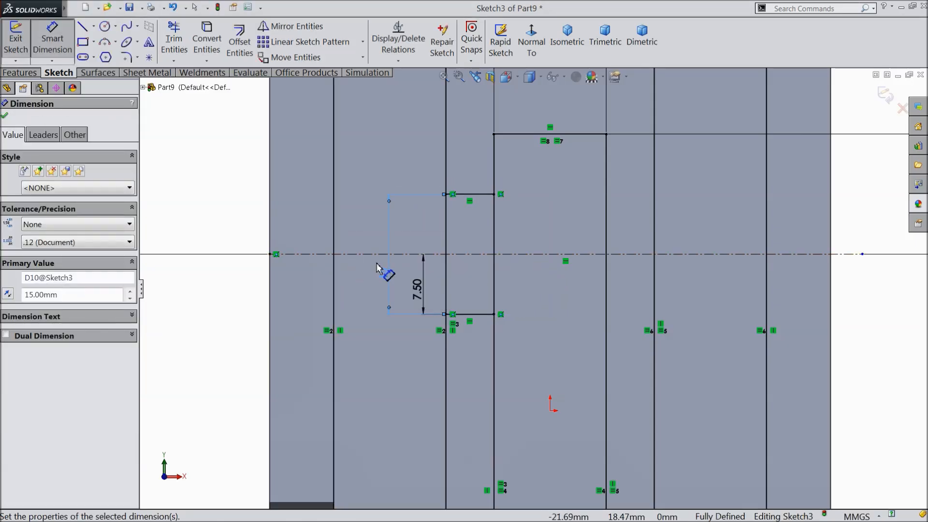
{"action": "left_click", "coordinate": [6, 117]}
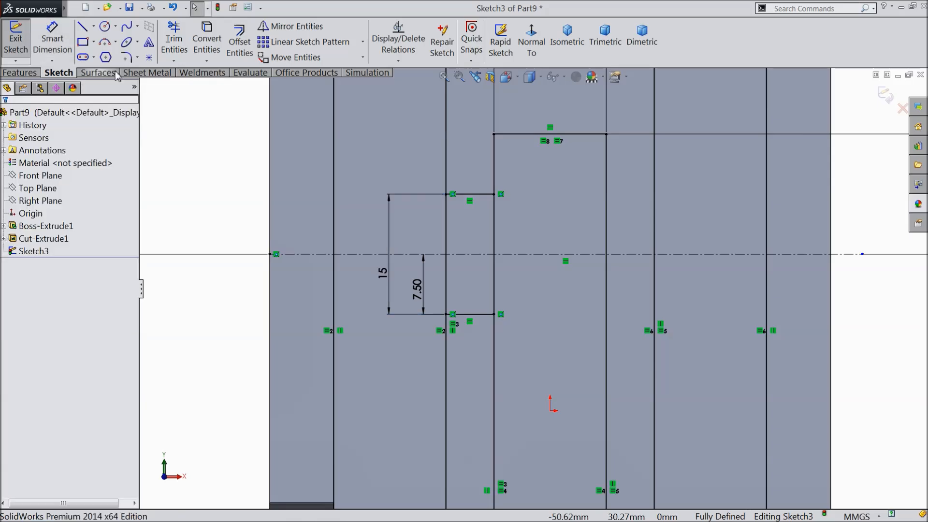
Trim away the two vertical segments between the bridging lines at the upper centerline, accepting deletion of their relations
{"action": "left_click", "coordinate": [175, 44]}
{"action": "left_click", "coordinate": [444, 227]}
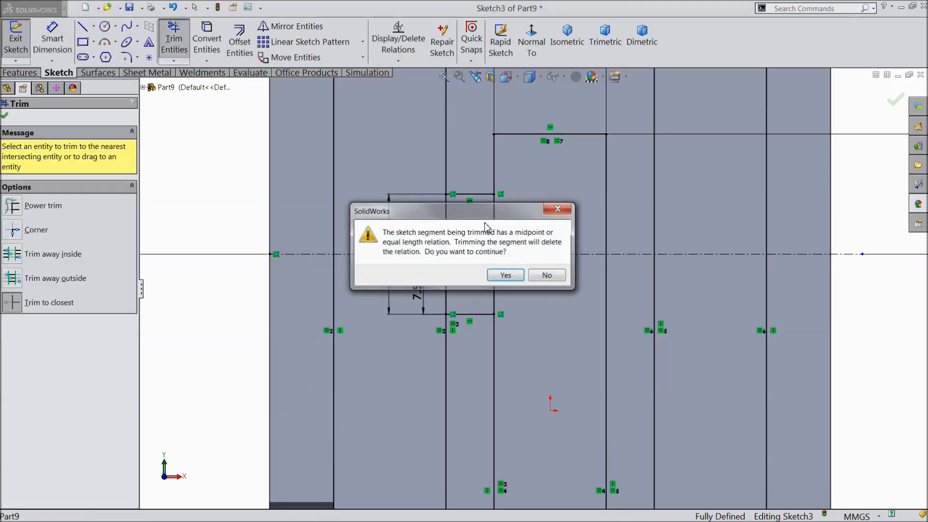
{"action": "left_click", "coordinate": [504, 274]}
{"action": "left_click", "coordinate": [494, 240]}
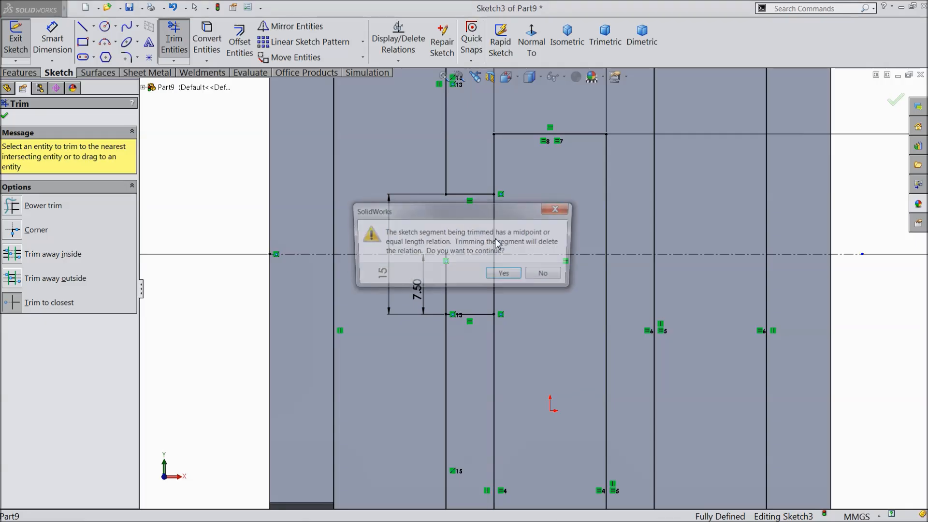
{"action": "left_click", "coordinate": [498, 273]}
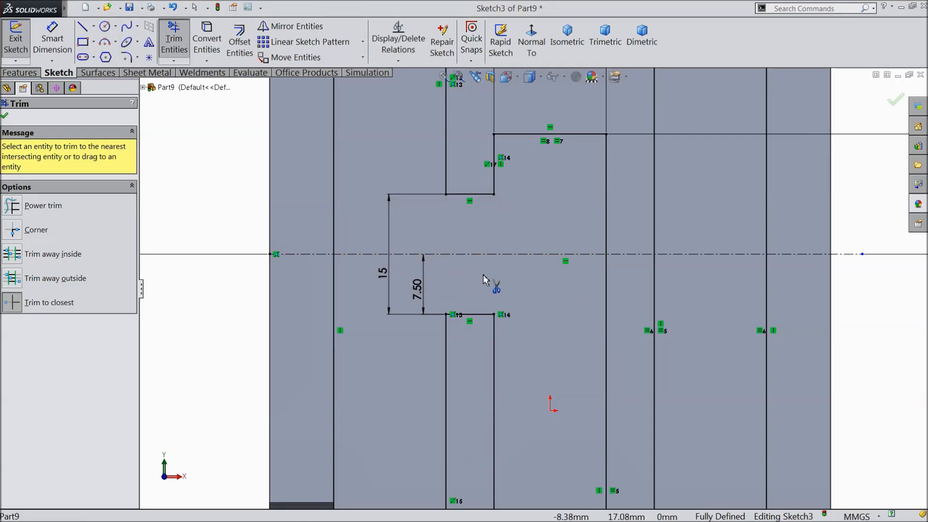
{"action": "scroll", "coordinate": [485, 279], "scroll_direction": "up", "scroll_amount": 2}
{"action": "scroll", "coordinate": [508, 286], "scroll_direction": "up", "scroll_amount": 3}
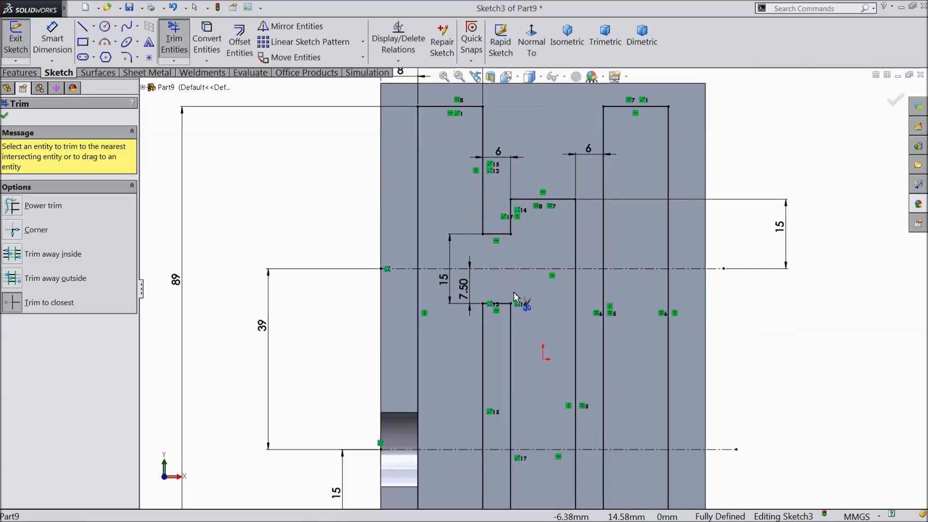
{"action": "scroll", "coordinate": [573, 411], "scroll_direction": "down", "scroll_amount": 3}
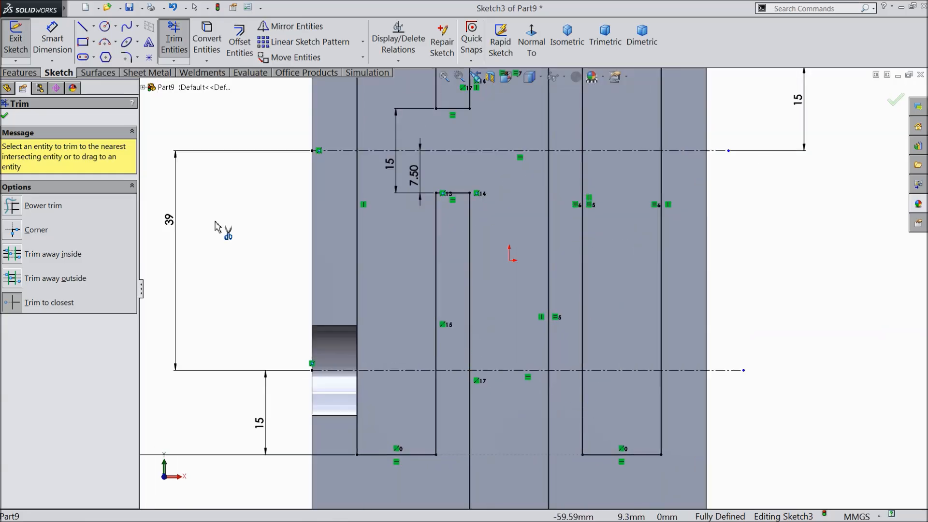
{"action": "left_click", "coordinate": [5, 116]}
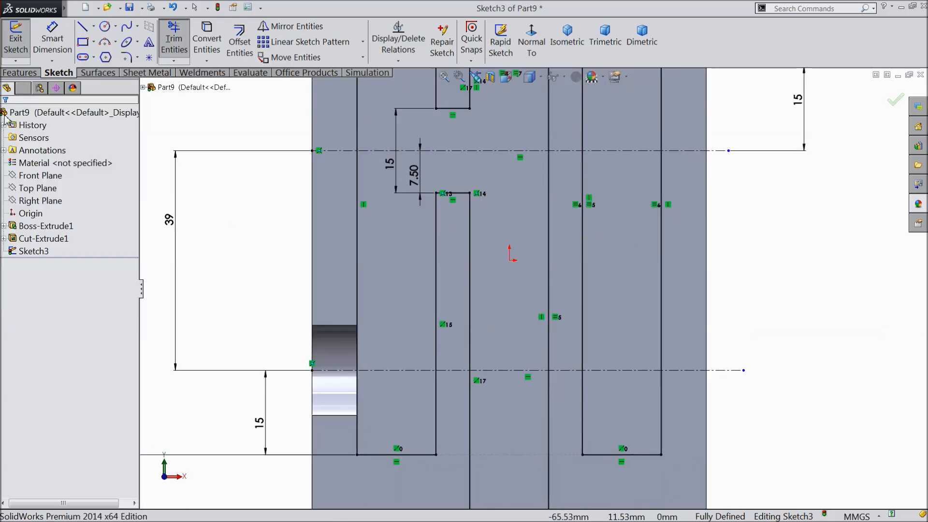
Draw a horizontal line below the lower centerline, bridging the gap between the middle rectangle and the one farthest from the recess
{"action": "left_click", "coordinate": [83, 27]}
{"action": "scroll", "coordinate": [587, 410], "scroll_direction": "down", "scroll_amount": 2}
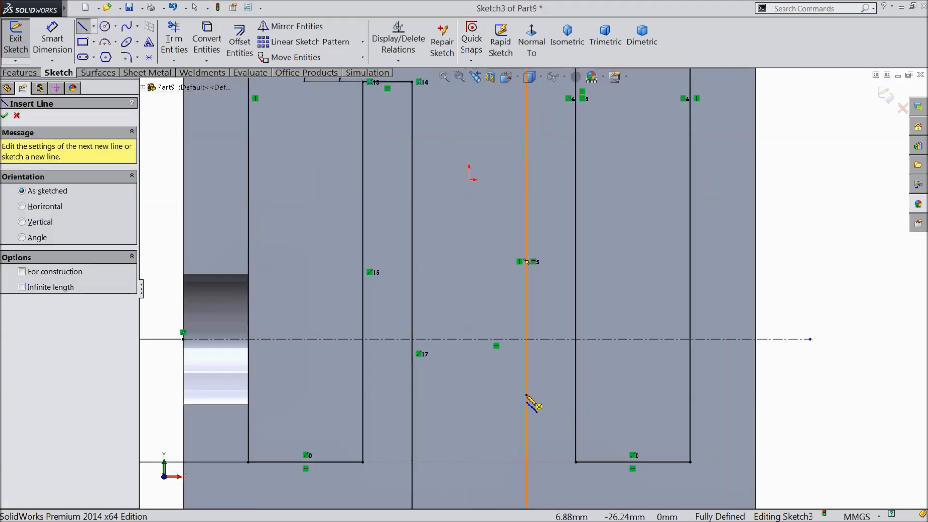
{"action": "left_click", "coordinate": [527, 395]}
{"action": "left_click", "coordinate": [575, 394]}
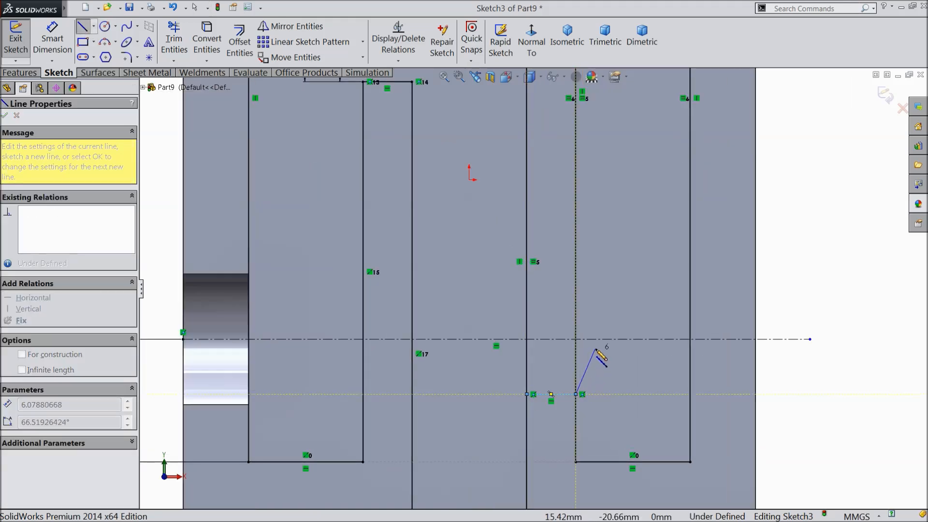
{"action": "key", "text": "Escape"}
Draw a second horizontal line across the same gap, just above the lower centerline
{"action": "key", "text": "l"}
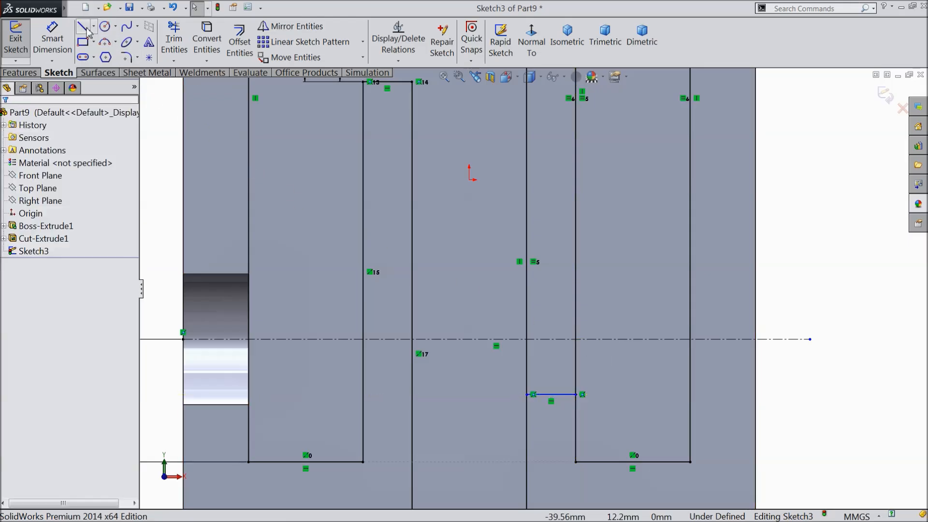
{"action": "left_click", "coordinate": [527, 282]}
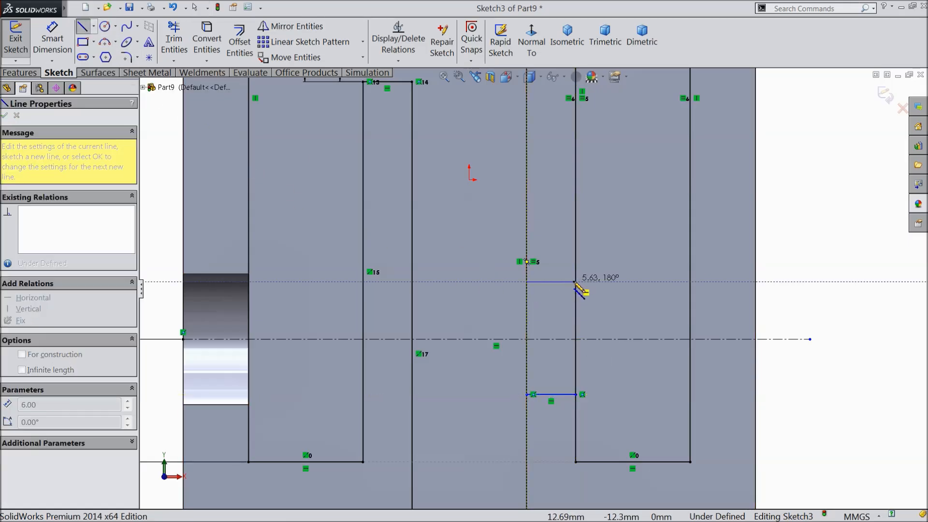
{"action": "left_click", "coordinate": [576, 282]}
{"action": "right_click", "coordinate": [614, 271]}
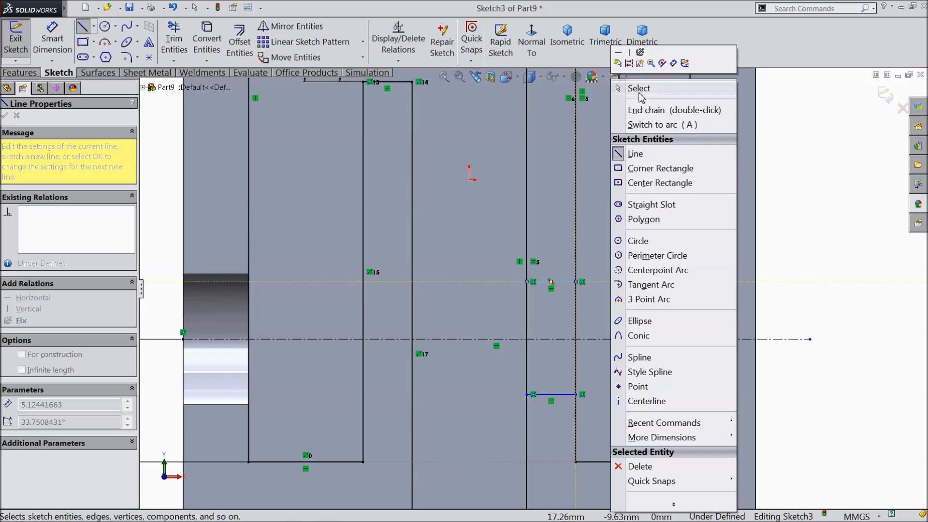
{"action": "left_click", "coordinate": [639, 90]}
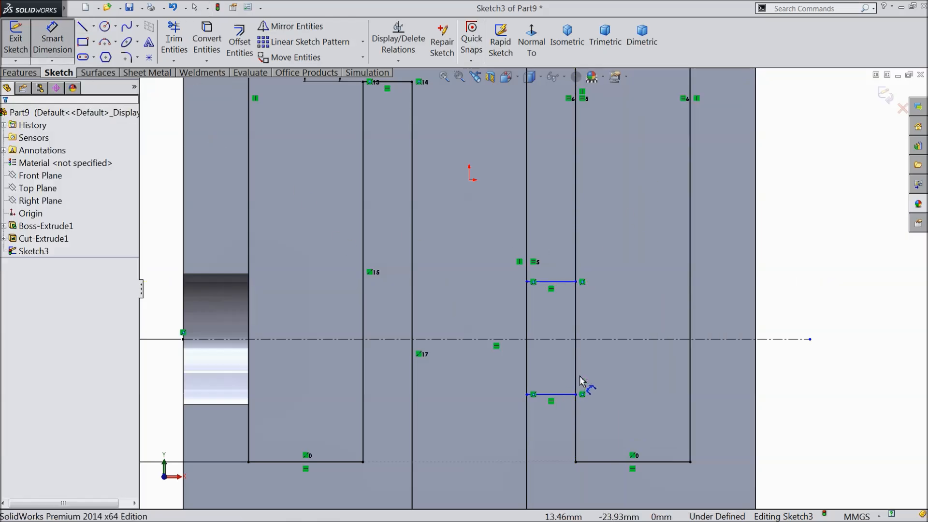
Dimension the bridging line below the lower centerline 7.5 mm from that centerline
{"action": "left_click", "coordinate": [566, 339]}
{"action": "left_click", "coordinate": [560, 394]}
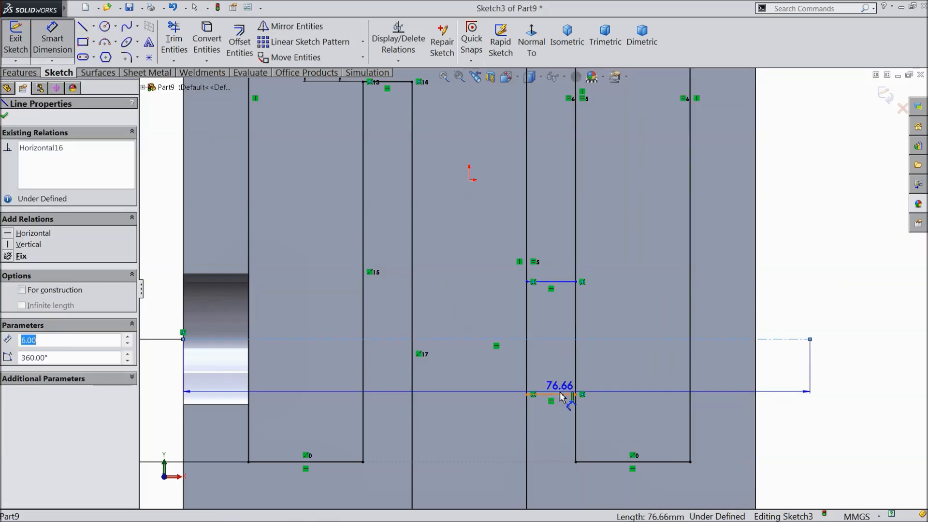
{"action": "left_click", "coordinate": [623, 382]}
{"action": "type", "text": "7"}
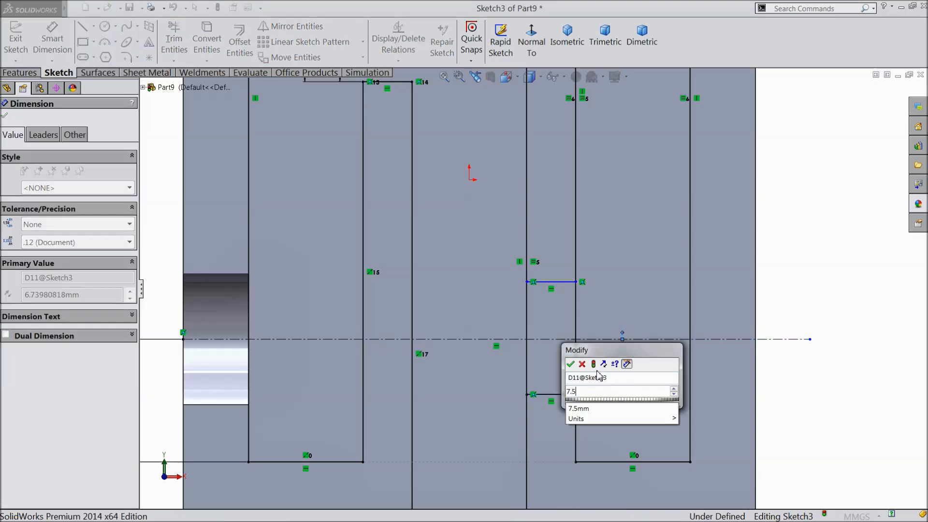
{"action": "type", "text": ".5"}
{"action": "key", "text": "Return"}
Set the distance between the two bridging lines at the lower centerline to 15 mm
{"action": "left_click", "coordinate": [551, 281]}
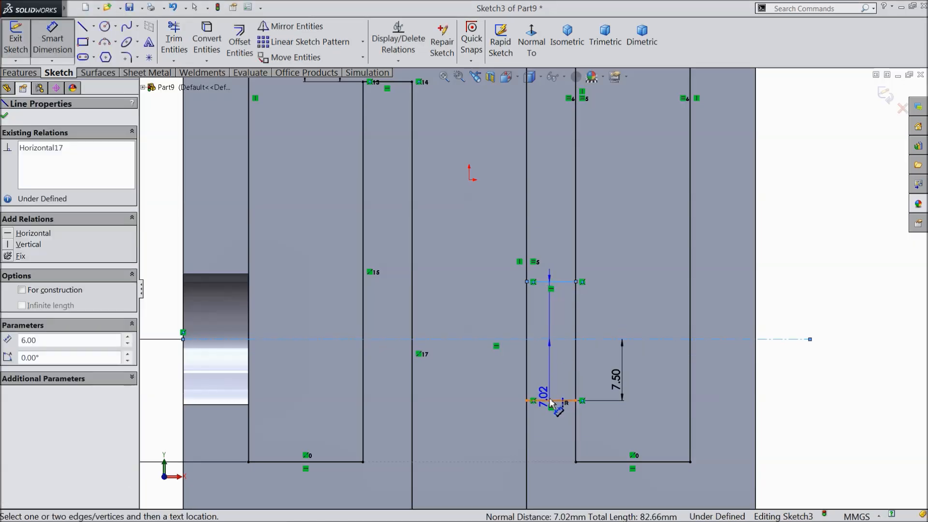
{"action": "left_click", "coordinate": [551, 401]}
{"action": "left_click", "coordinate": [487, 354]}
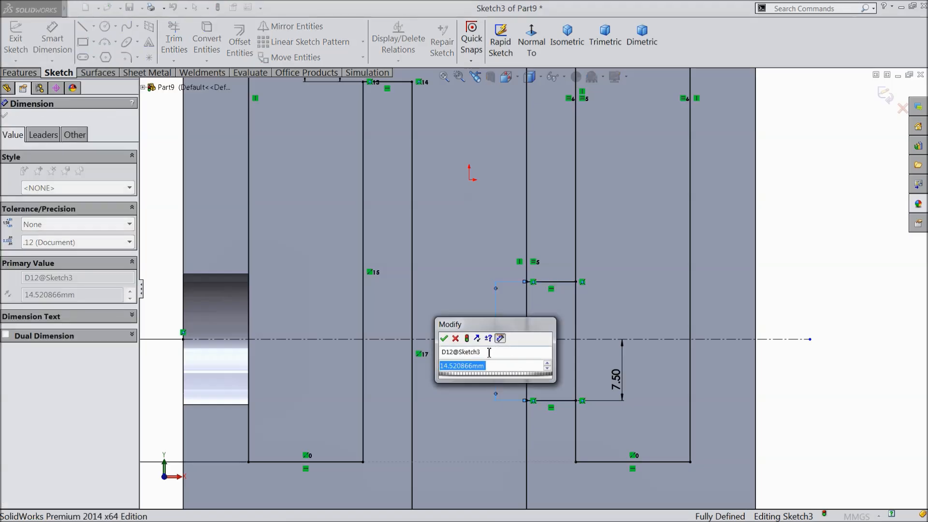
{"action": "type", "text": "15"}
{"action": "left_click", "coordinate": [445, 339]}
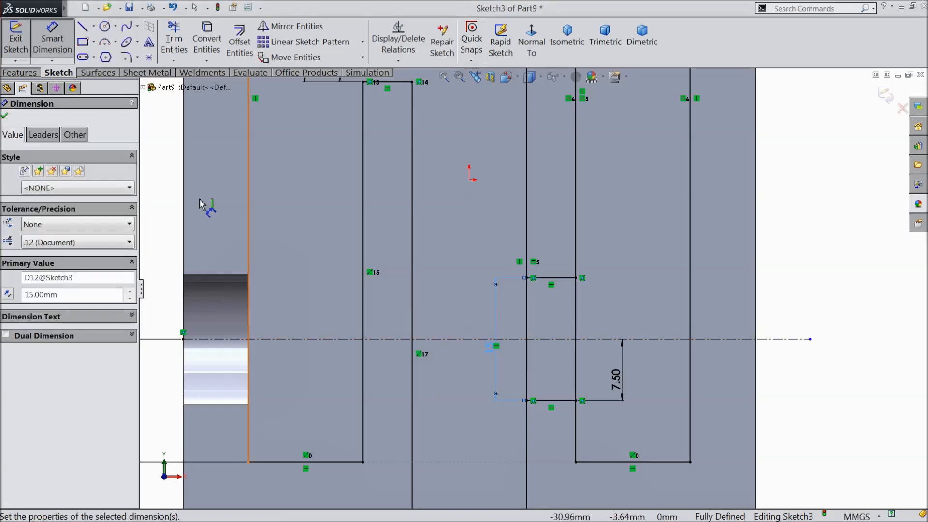
Trim away the vertical segments between the bridging lines at the lower centerline, opening the second channel and accepting deletion of their relations
{"action": "left_click", "coordinate": [174, 59]}
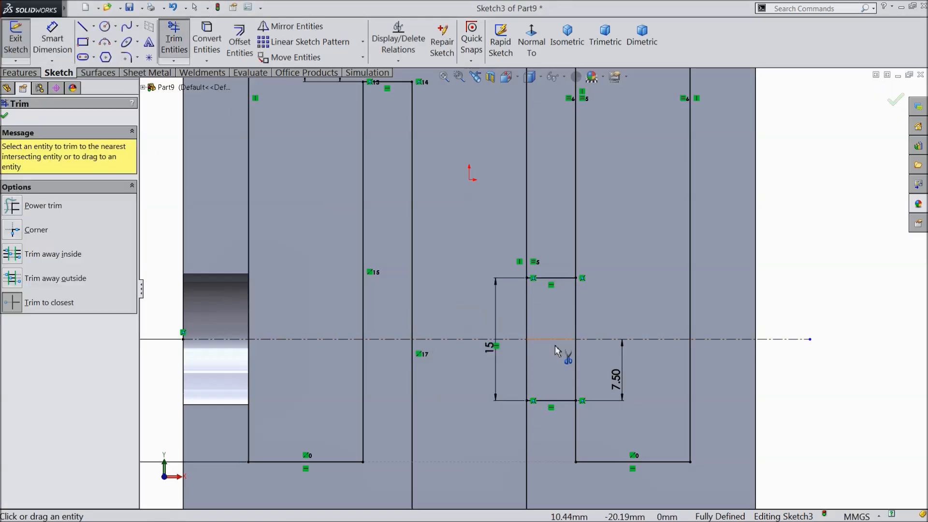
{"action": "left_click", "coordinate": [535, 323]}
{"action": "left_click", "coordinate": [503, 273]}
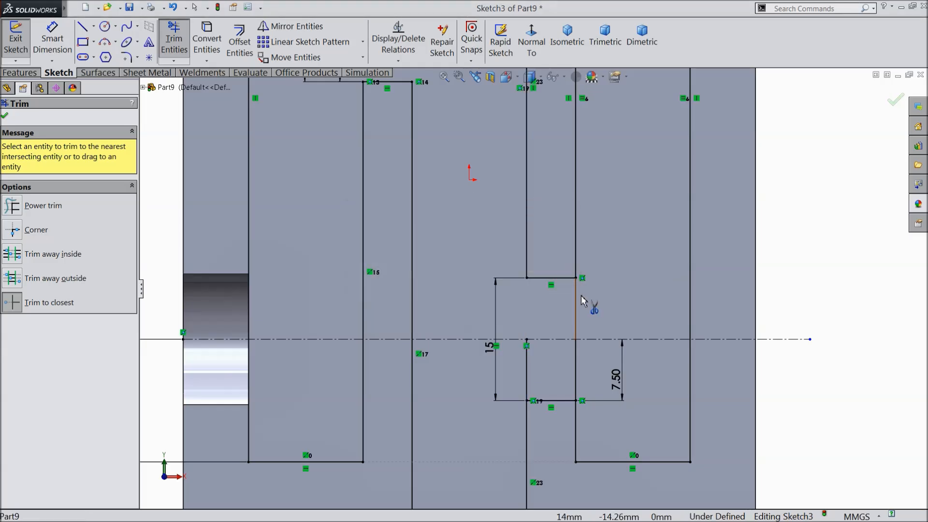
{"action": "left_click", "coordinate": [576, 307]}
{"action": "left_click", "coordinate": [507, 275]}
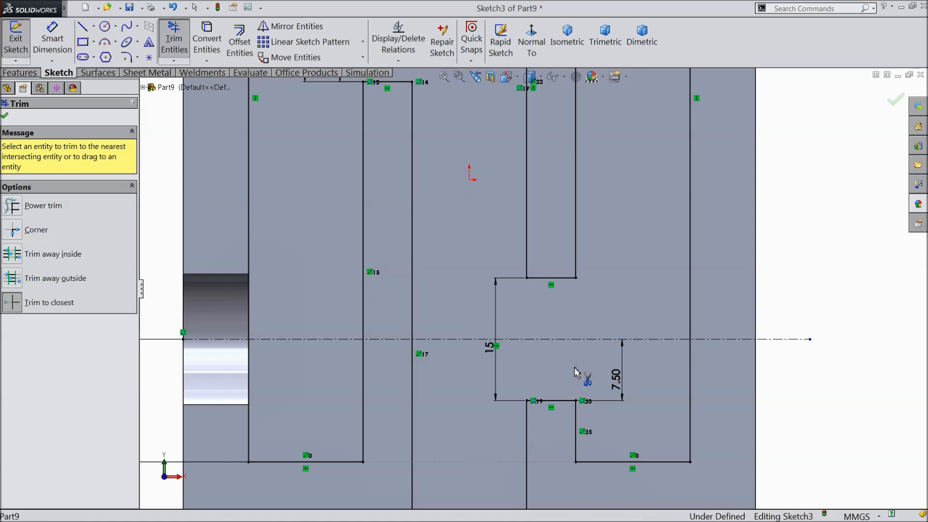
{"action": "scroll", "coordinate": [564, 379], "scroll_direction": "up", "scroll_amount": 8}
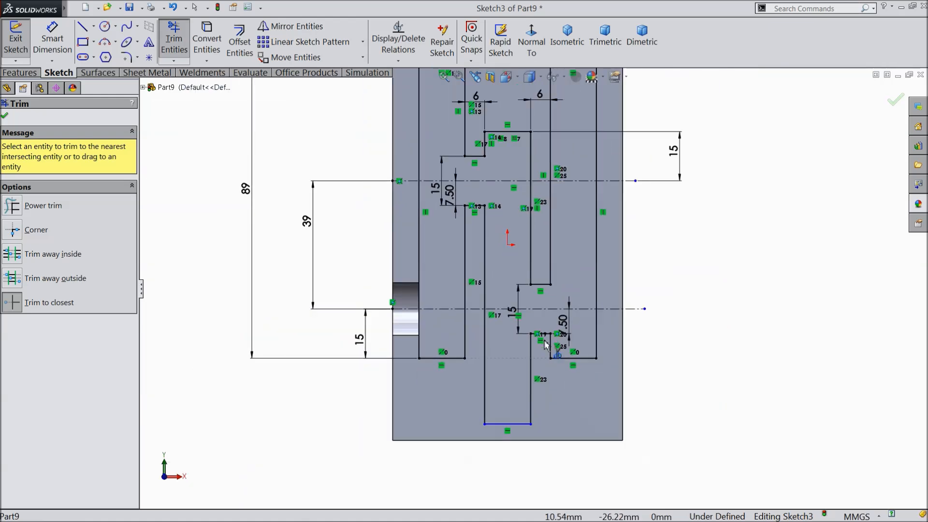
{"action": "scroll", "coordinate": [535, 297], "scroll_direction": "up", "scroll_amount": 1}
{"action": "scroll", "coordinate": [533, 271], "scroll_direction": "down", "scroll_amount": 1}
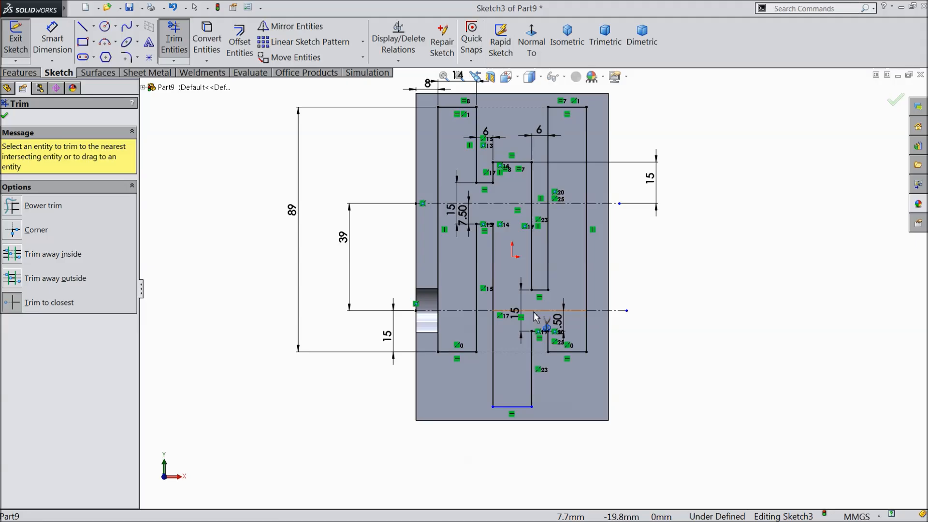
{"action": "left_click", "coordinate": [5, 116]}
Dimension the middle rectangle's length between its two short edges at 89 mm
{"action": "left_click", "coordinate": [52, 39]}
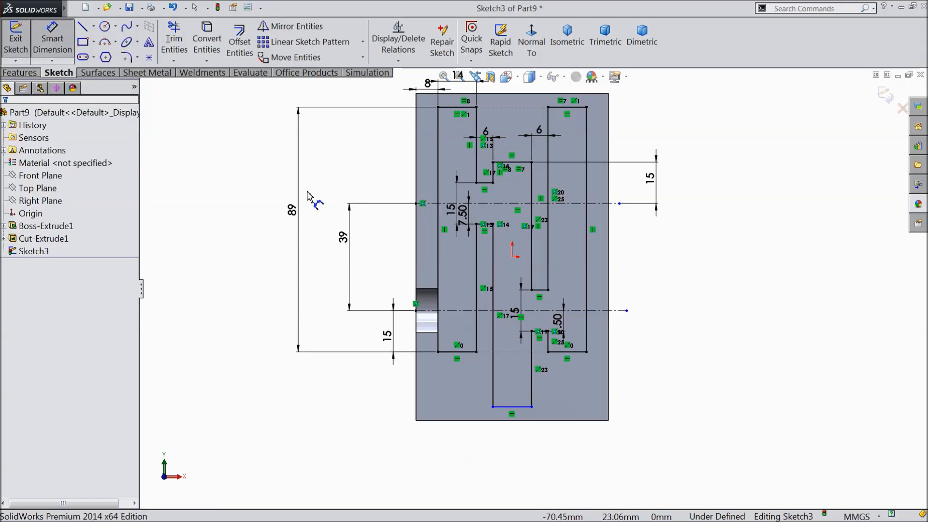
{"action": "left_click", "coordinate": [517, 163]}
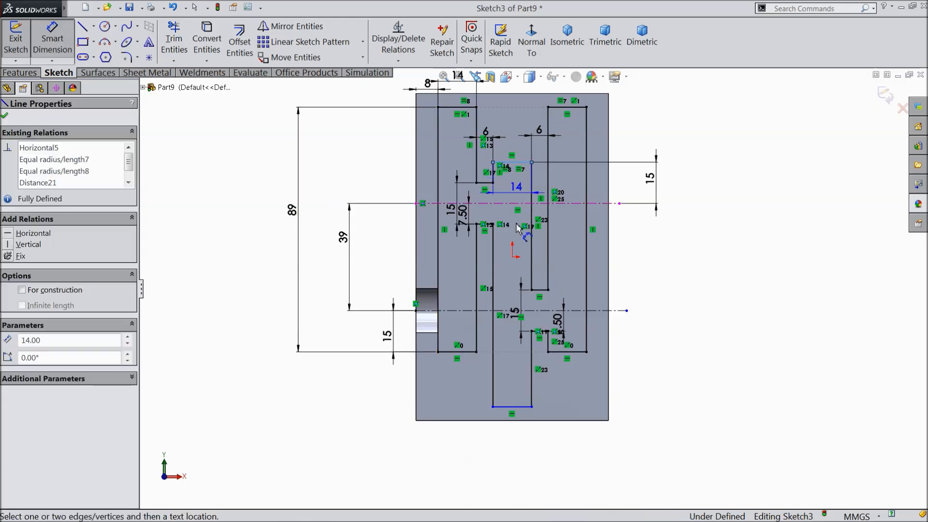
{"action": "left_click", "coordinate": [518, 408]}
{"action": "left_click", "coordinate": [697, 309]}
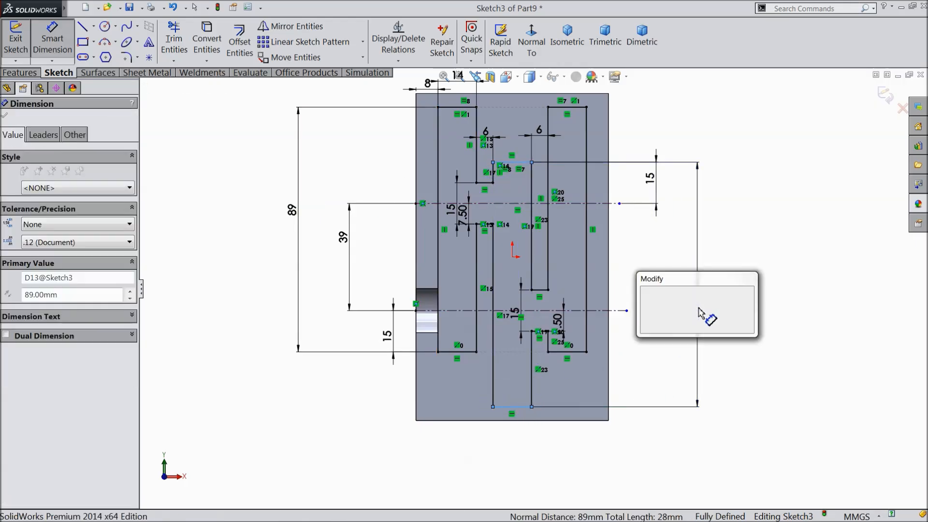
{"action": "left_click", "coordinate": [646, 292]}
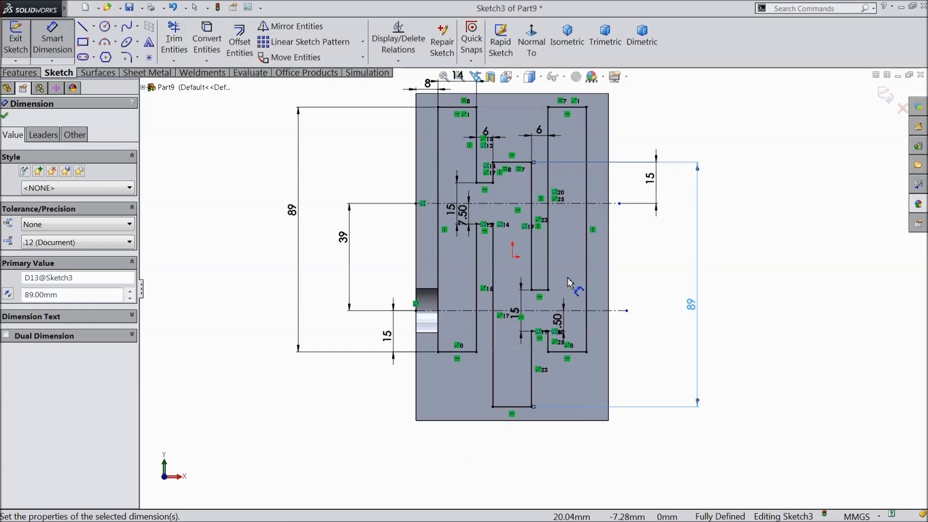
Add a driven dimension between the outer side of the rectangle farthest from the recess and the adjacent block edge
{"action": "scroll", "coordinate": [527, 178], "scroll_direction": "down", "scroll_amount": 2}
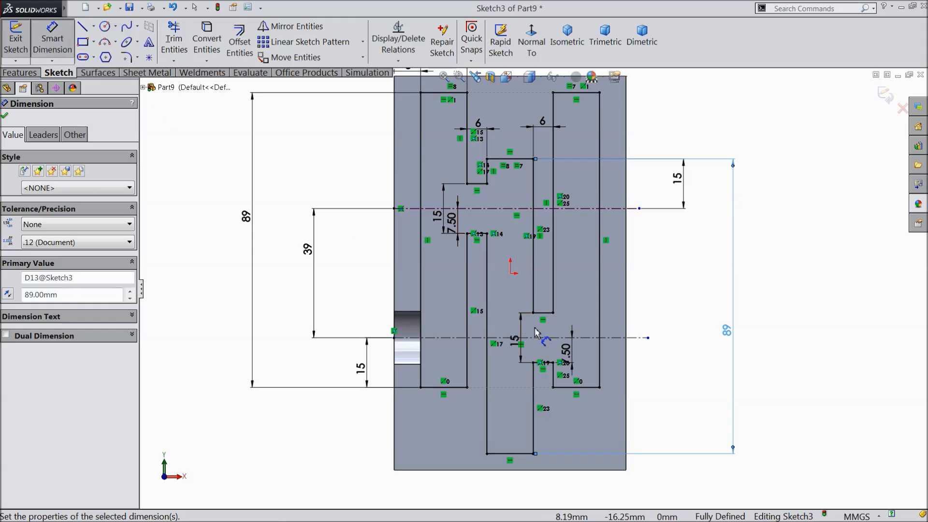
{"action": "left_click", "coordinate": [600, 310]}
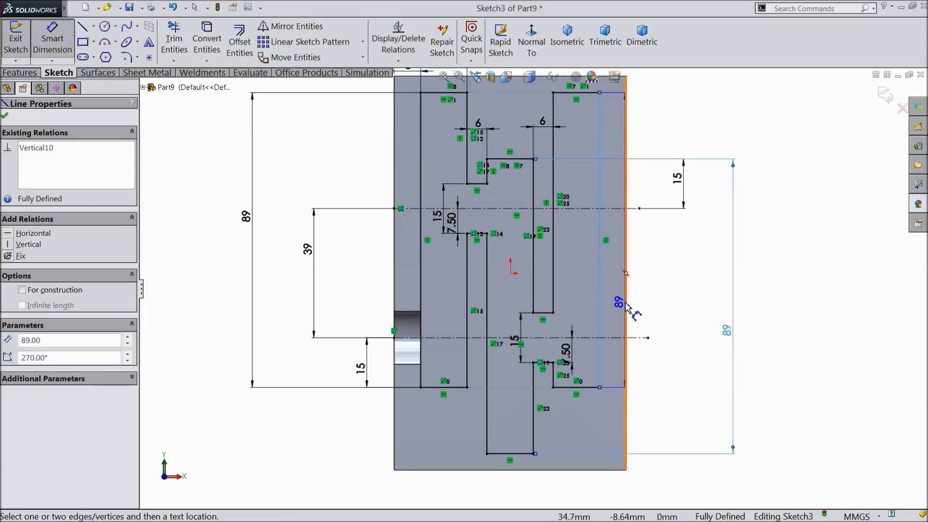
{"action": "left_click", "coordinate": [625, 311]}
{"action": "left_click", "coordinate": [657, 374]}
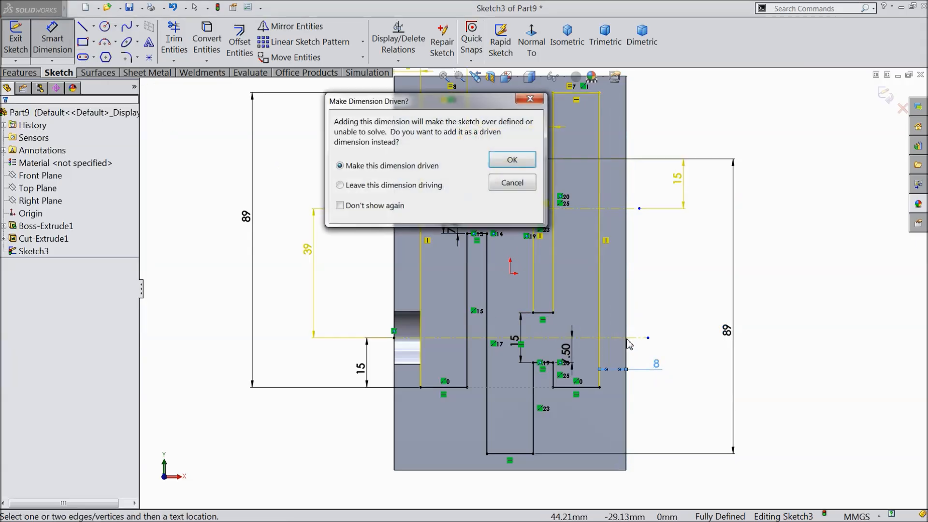
{"action": "left_click", "coordinate": [512, 169]}
Cut the joined pocket profile into the block with a blind Extruded Cut 32 mm deep
{"action": "left_click", "coordinate": [17, 73]}
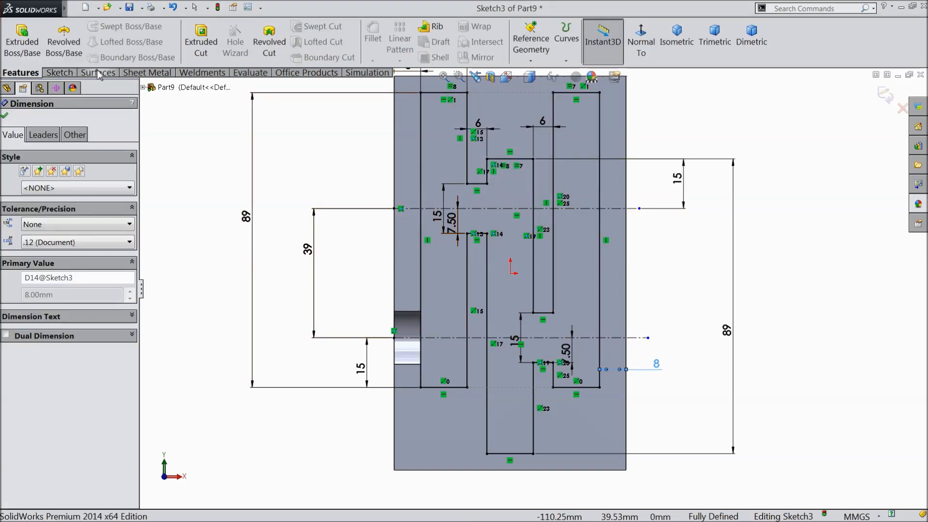
{"action": "left_click", "coordinate": [202, 48]}
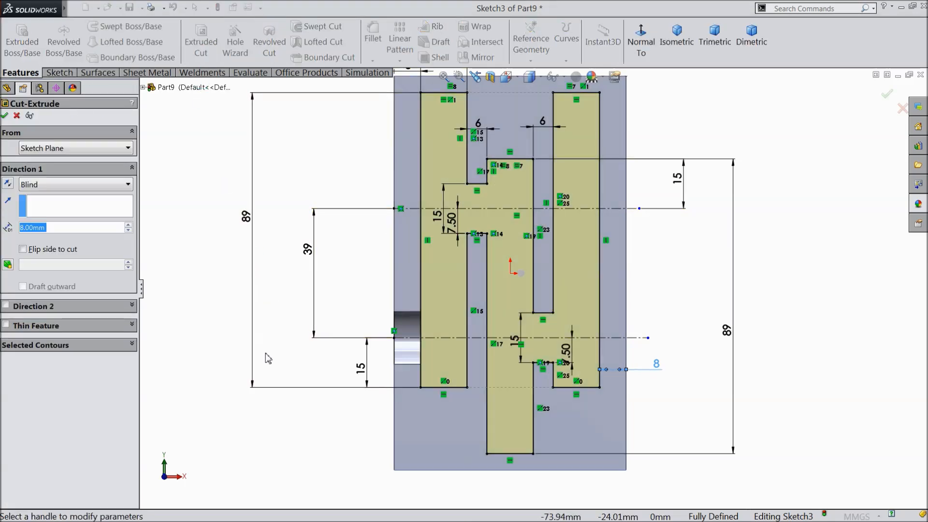
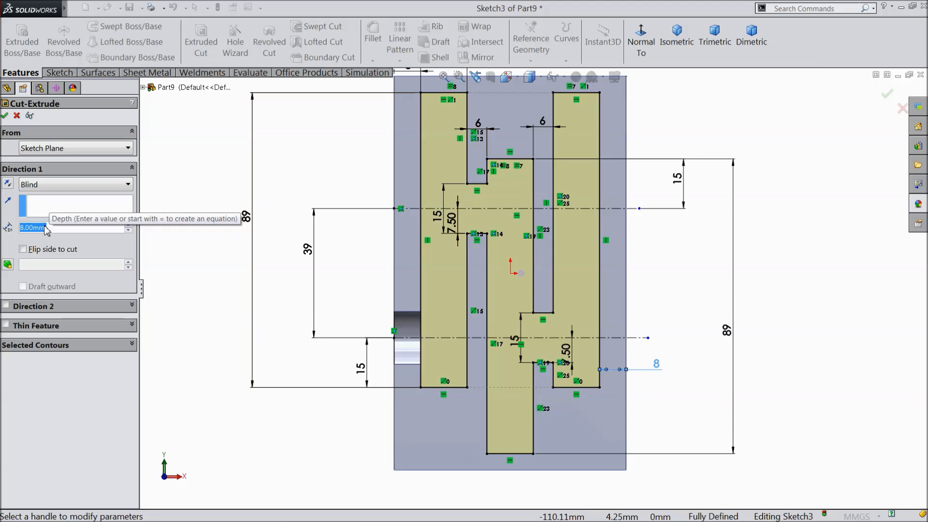
{"action": "type", "text": "32"}
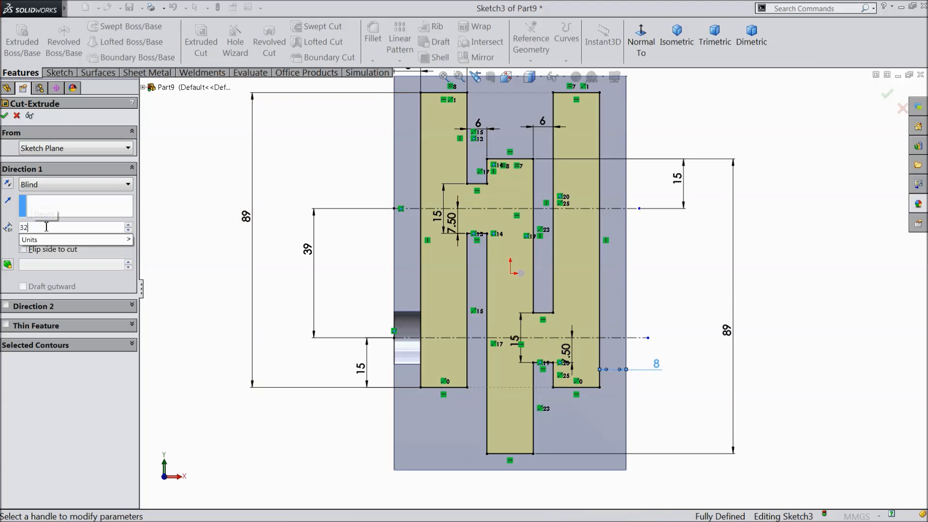
{"action": "key", "text": "Return"}
{"action": "middle_click_drag", "start_coordinate": [237, 314], "coordinate": [223, 247]}
{"action": "left_click", "coordinate": [5, 116]}
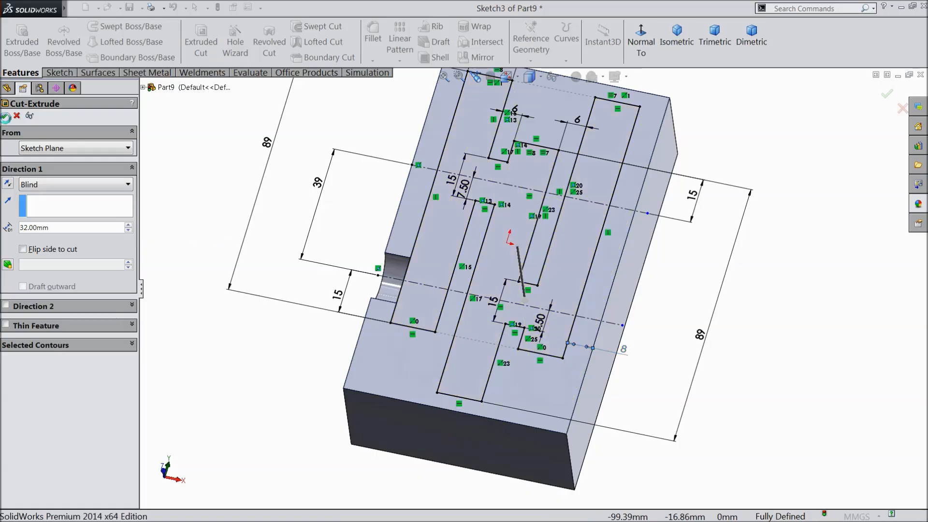
{"action": "mouse_move", "coordinate": [251, 228]}
{"action": "middle_mouse_down"}
{"action": "mouse_move", "coordinate": [224, 232]}
{"action": "mouse_move", "coordinate": [232, 270]}
{"action": "mouse_move", "coordinate": [248, 253]}
{"action": "mouse_move", "coordinate": [236, 219]}
{"action": "middle_mouse_up"}
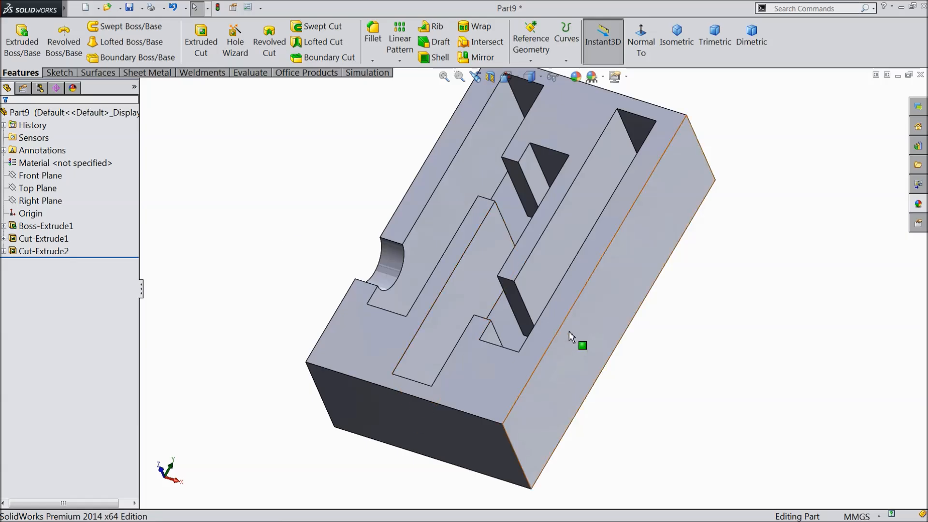
Sketch a circle about 23 mm in diameter on the block's side face opposite the recess, centred on the edge shared with the pocketed face
{"action": "left_click", "coordinate": [570, 331]}
{"action": "left_click", "coordinate": [602, 302]}
{"action": "left_click", "coordinate": [641, 43]}
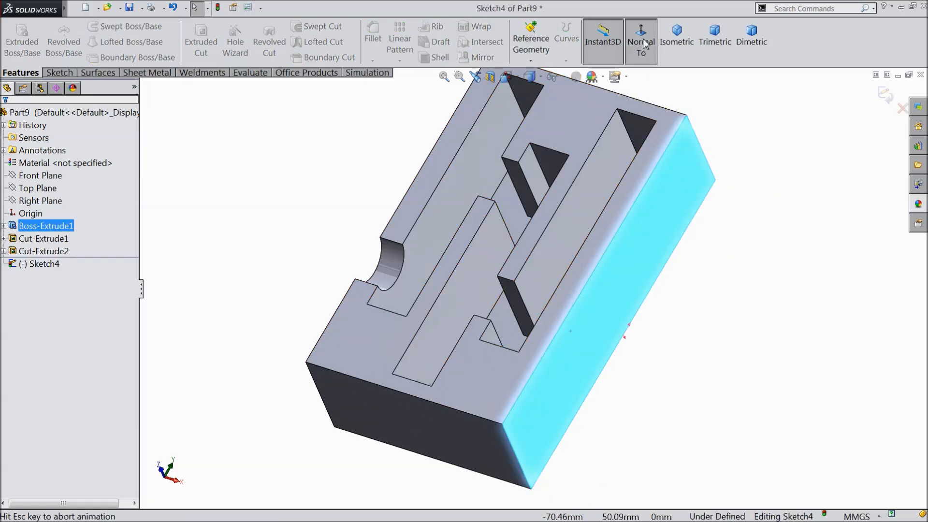
{"action": "left_click", "coordinate": [59, 73]}
{"action": "left_click", "coordinate": [105, 27]}
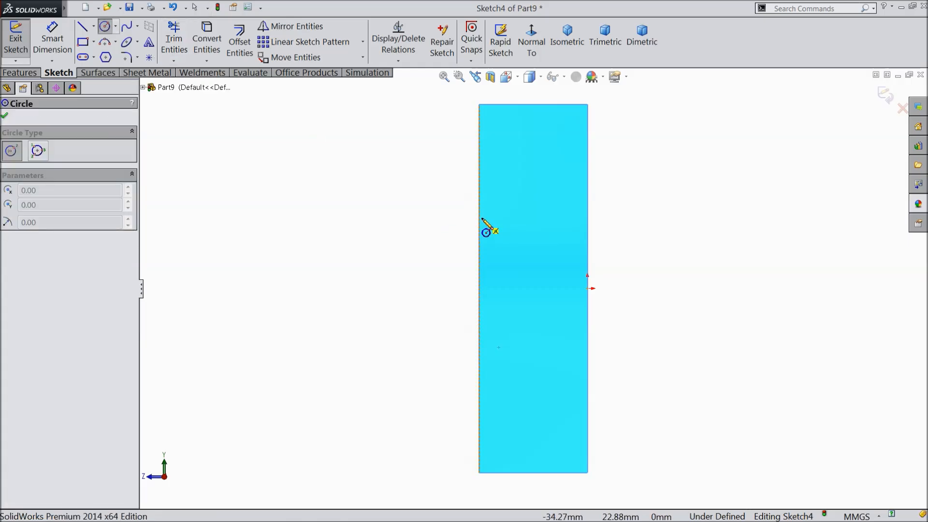
{"action": "left_click", "coordinate": [480, 216]}
{"action": "left_click", "coordinate": [488, 183]}
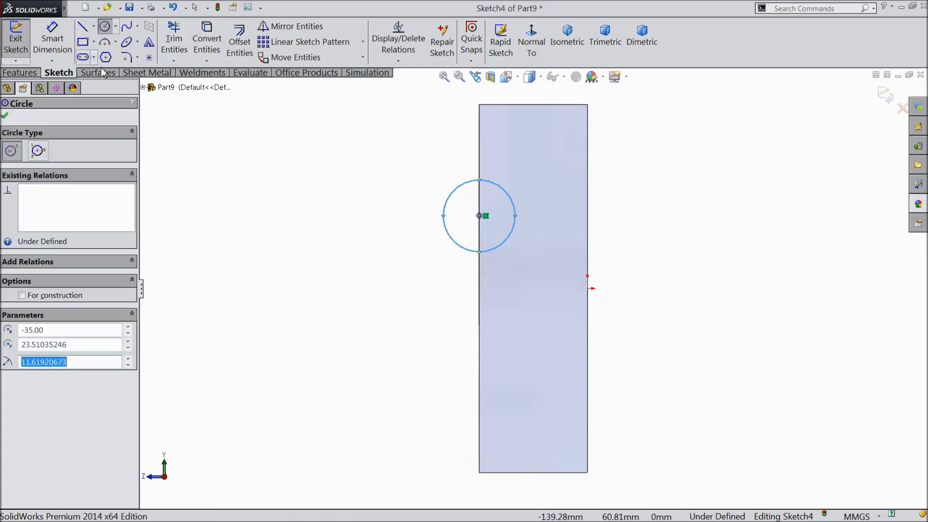
Dimension the circle's diameter at 15 mm
{"action": "left_click", "coordinate": [53, 38]}
{"action": "left_click", "coordinate": [444, 217]}
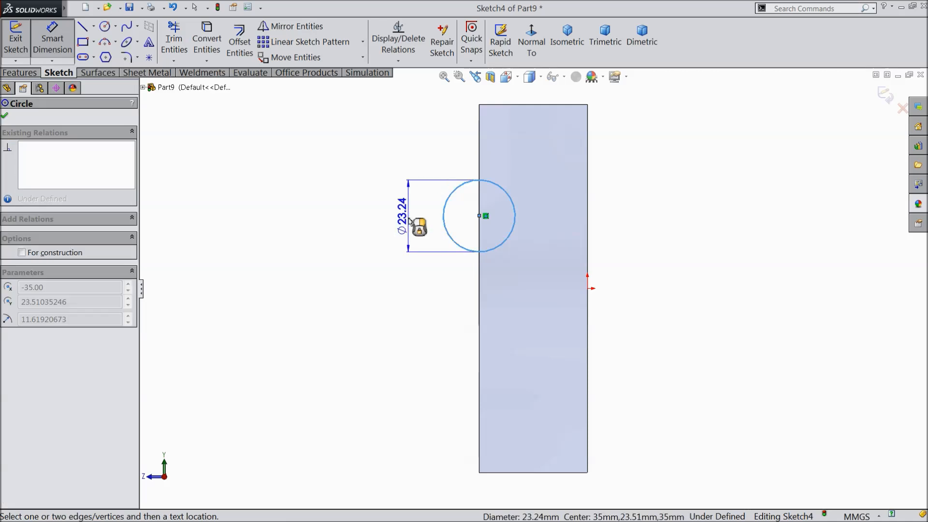
{"action": "left_click", "coordinate": [417, 216]}
{"action": "left_click", "coordinate": [359, 206]}
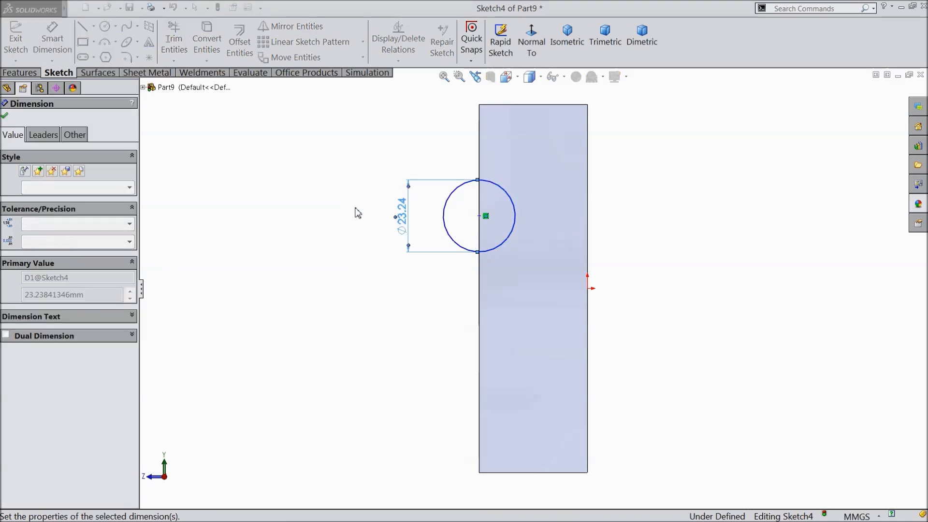
Dimension the circle's centre 79 mm from the lower short edge of the side face
{"action": "left_click", "coordinate": [485, 216]}
{"action": "left_click", "coordinate": [519, 478]}
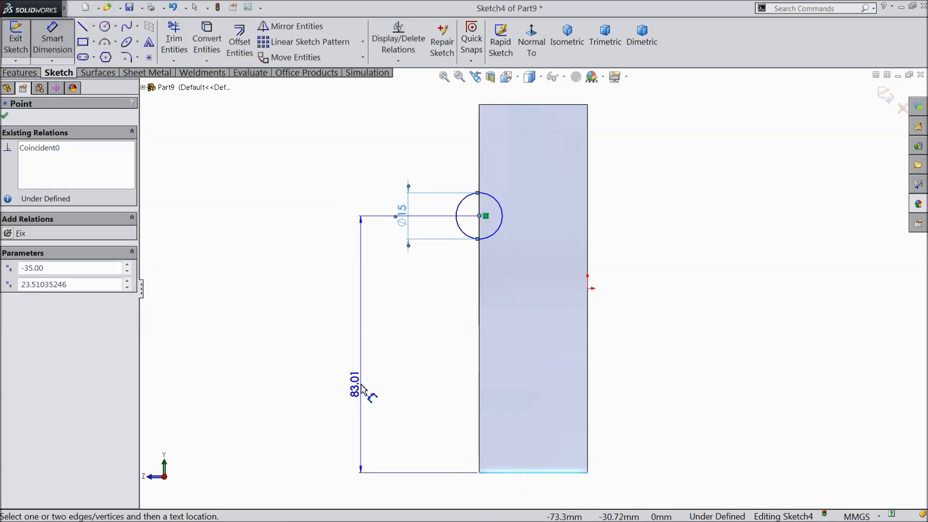
{"action": "left_click", "coordinate": [361, 386]}
{"action": "type", "text": "79"}
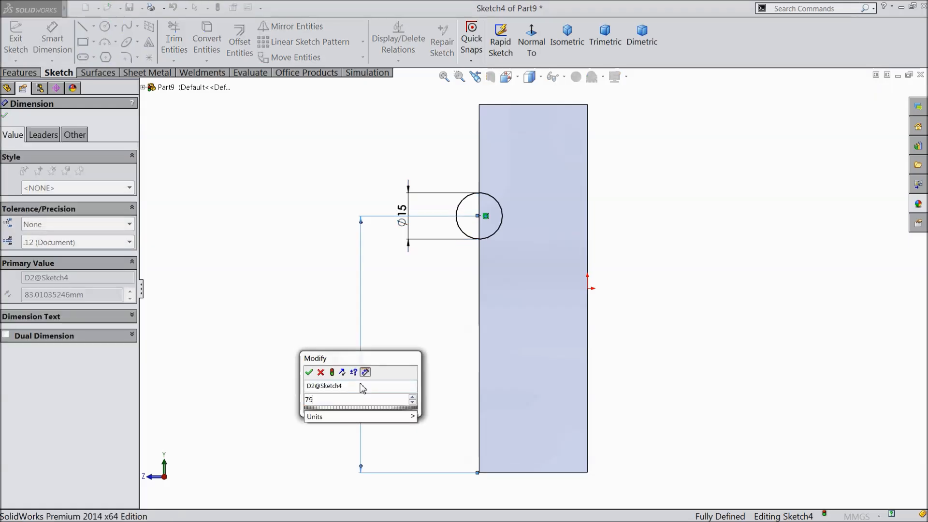
{"action": "left_click", "coordinate": [310, 375]}
{"action": "mouse_move", "coordinate": [321, 328]}
{"action": "middle_mouse_down"}
{"action": "mouse_move", "coordinate": [377, 323]}
{"action": "mouse_move", "coordinate": [390, 333]}
{"action": "mouse_move", "coordinate": [458, 314]}
{"action": "middle_mouse_up"}
{"action": "scroll", "coordinate": [613, 304], "scroll_direction": "down", "scroll_amount": 3}
{"action": "key", "text": "Escape"}
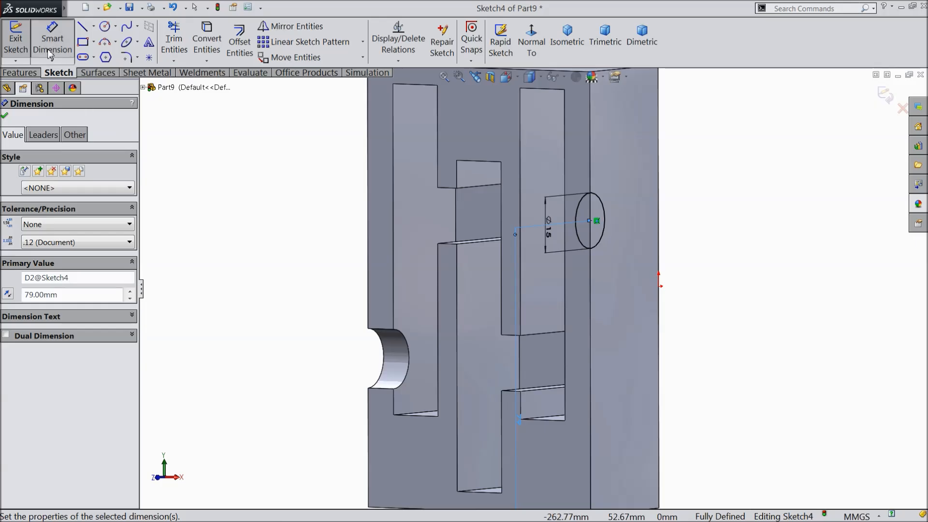
Cut the circle into the block with a blind Extruded Cut 8 mm deep, forming the second half-round recess
{"action": "left_click", "coordinate": [20, 73]}
{"action": "left_click", "coordinate": [201, 42]}
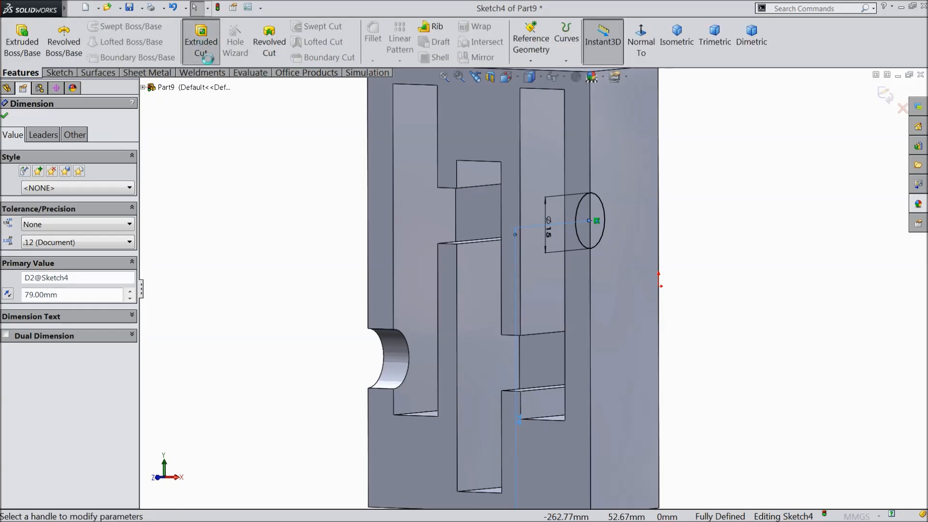
{"action": "left_click", "coordinate": [60, 190]}
{"action": "left_click", "coordinate": [56, 192]}
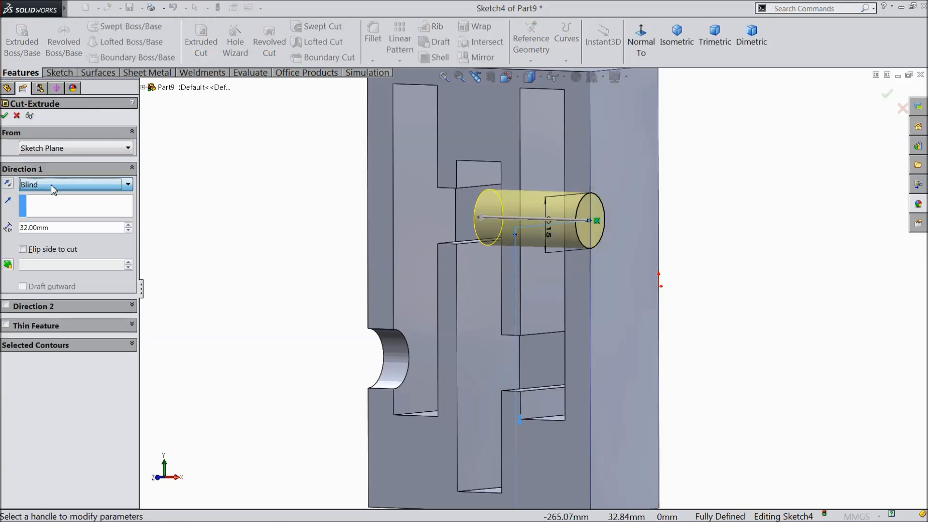
{"action": "type", "text": "8"}
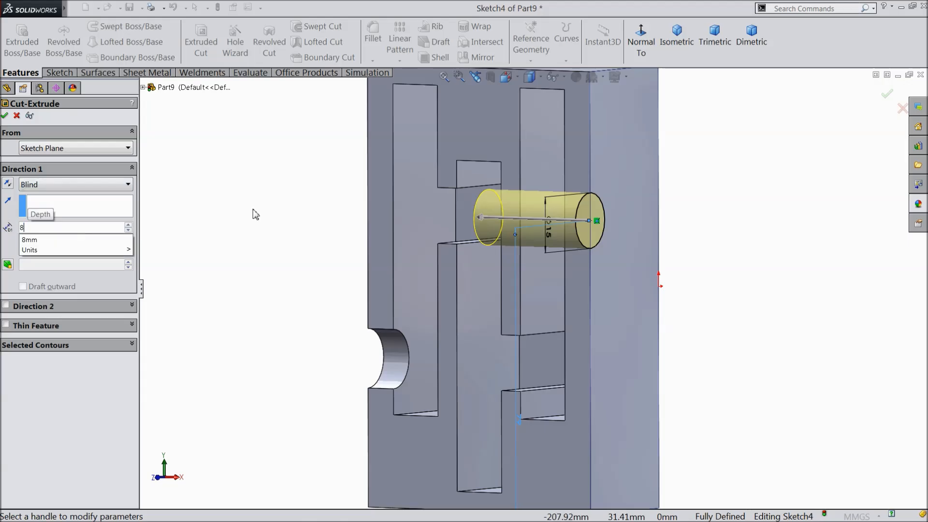
{"action": "key", "text": "Return"}
{"action": "left_click", "coordinate": [5, 116]}
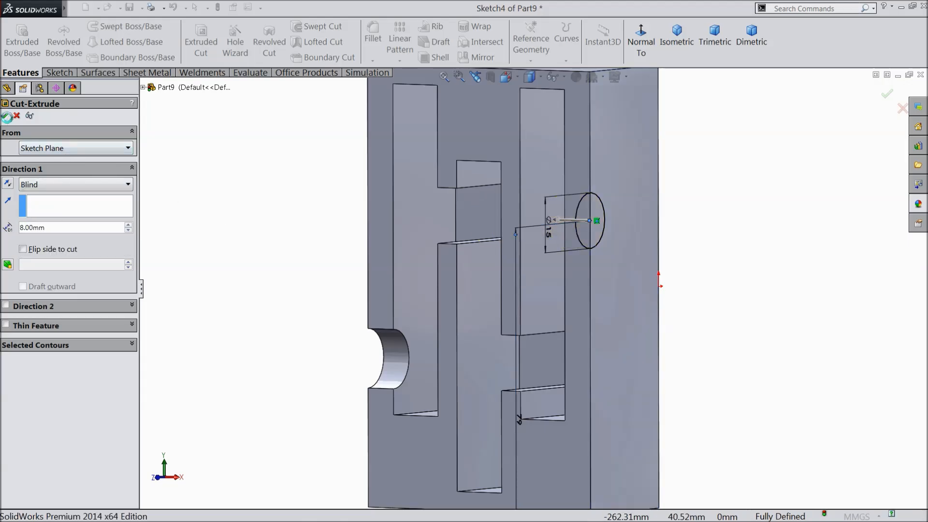
Inspect the half-round recesses on both sides of the block and turn on the Perspective view
{"action": "middle_click_drag", "start_coordinate": [270, 261], "coordinate": [314, 200]}
{"action": "left_click", "coordinate": [404, 329]}
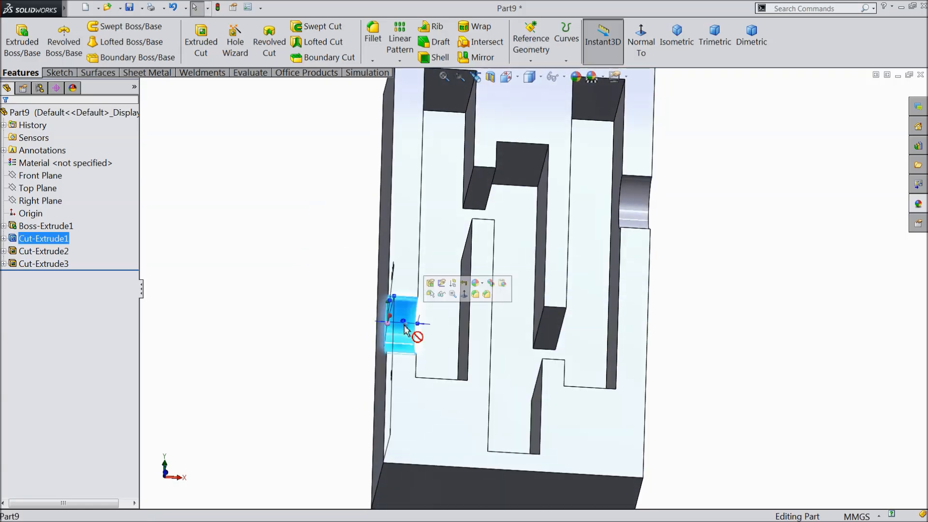
{"action": "left_click", "coordinate": [634, 208]}
{"action": "left_click", "coordinate": [694, 332]}
{"action": "middle_click_drag", "start_coordinate": [694, 333], "coordinate": [675, 208]}
{"action": "left_click", "coordinate": [626, 77]}
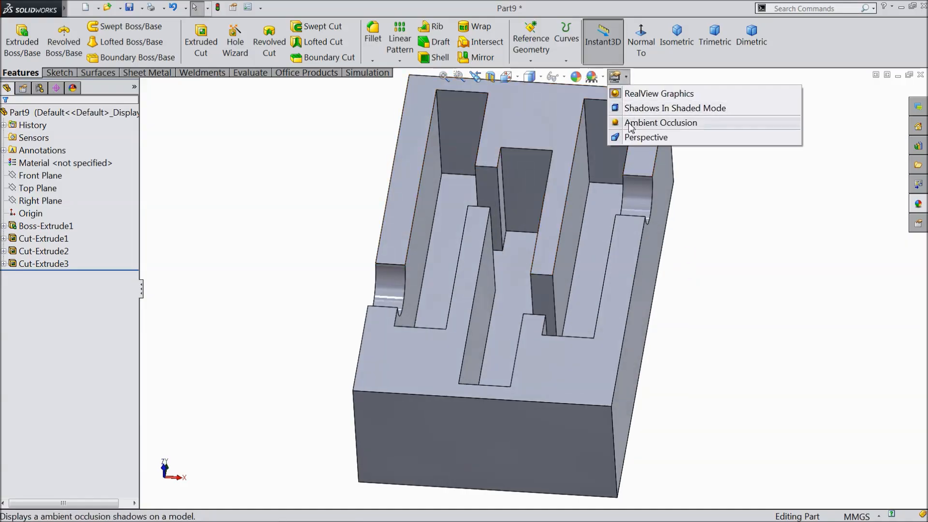
{"action": "left_click", "coordinate": [629, 139]}
{"action": "middle_click_drag", "start_coordinate": [671, 256], "coordinate": [643, 265]}
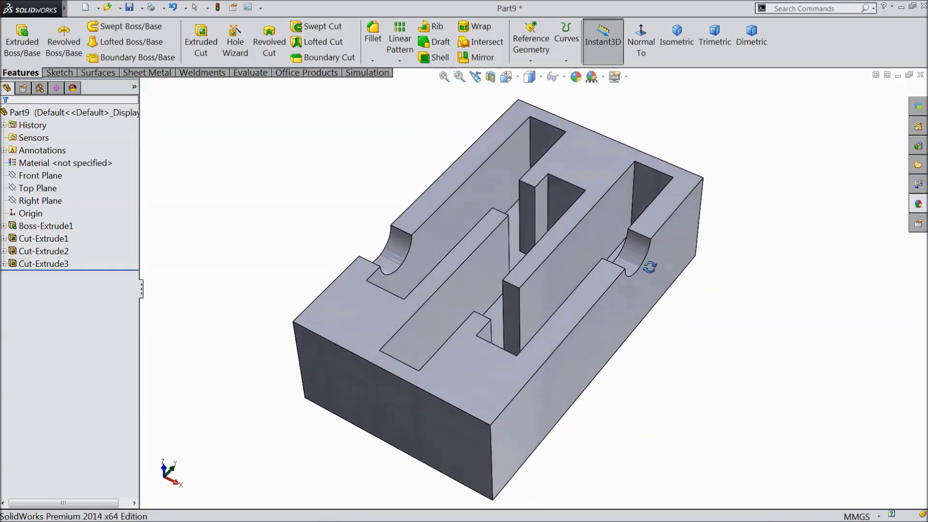
On the pocketed face, sketch a corner rectangle about 17 x 18.5 mm starting on the upper short edge, between the two outer pockets
{"action": "scroll", "coordinate": [603, 283], "scroll_direction": "down", "scroll_amount": 2}
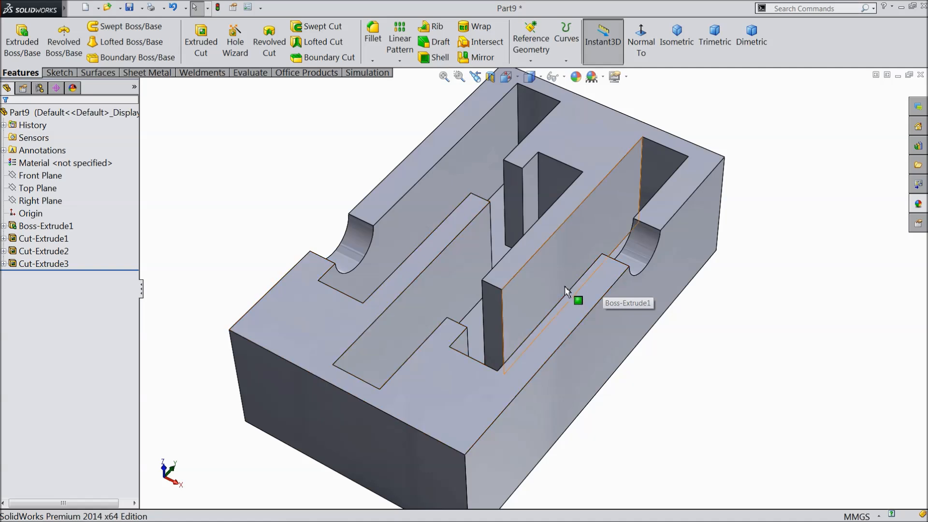
{"action": "left_click", "coordinate": [446, 388]}
{"action": "left_click", "coordinate": [485, 357]}
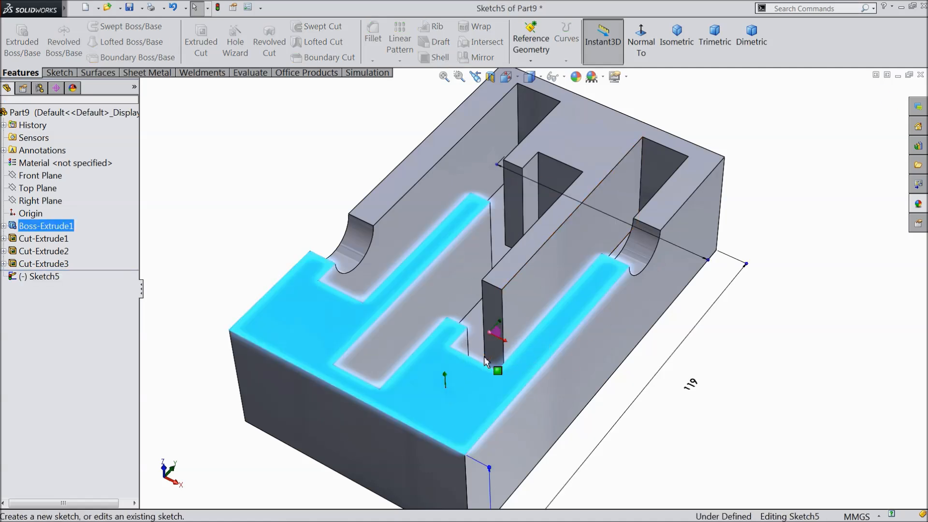
{"action": "left_click", "coordinate": [641, 42]}
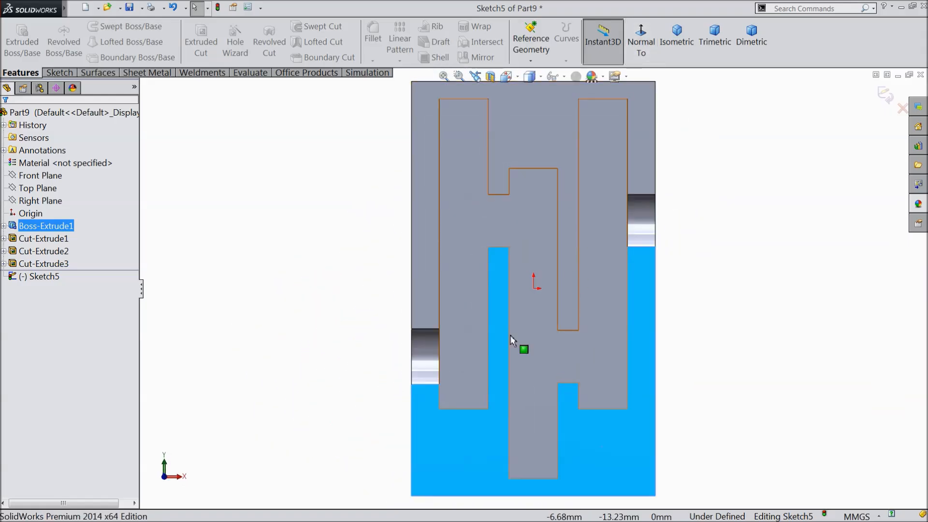
{"action": "left_click", "coordinate": [57, 74]}
{"action": "left_click", "coordinate": [84, 42]}
{"action": "scroll", "coordinate": [551, 156], "scroll_direction": "down", "scroll_amount": 2}
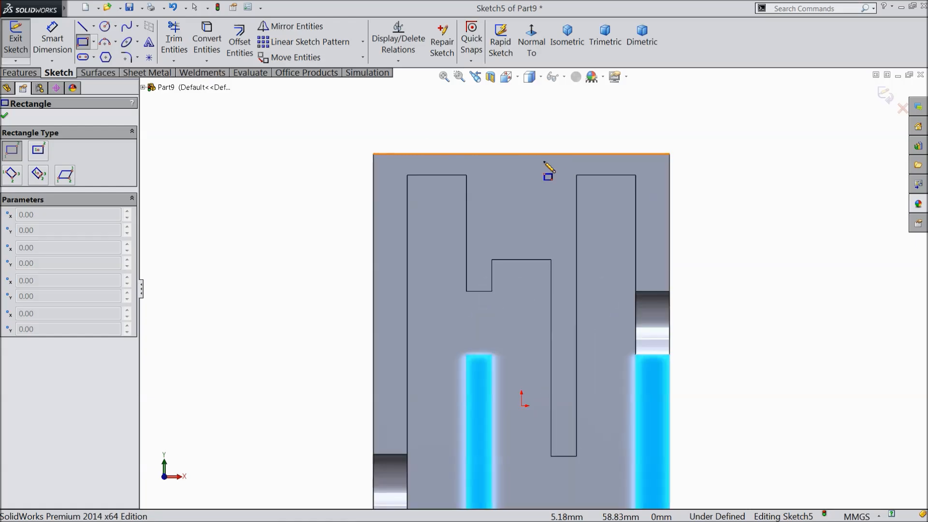
{"action": "scroll", "coordinate": [547, 145], "scroll_direction": "down", "scroll_amount": 1}
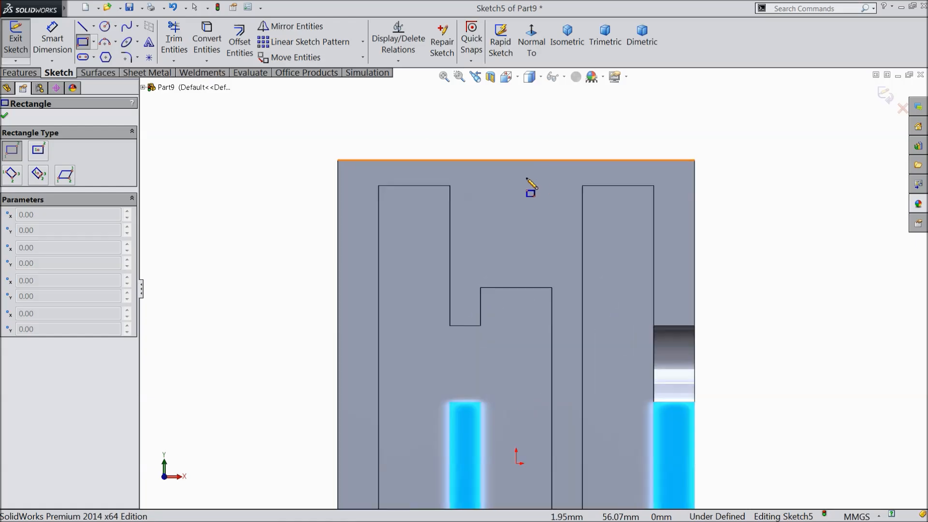
{"action": "left_click", "coordinate": [473, 161]}
{"action": "left_click", "coordinate": [560, 254]}
Sketch a second corner rectangle about 24.5 x 21 mm filling the face's lower-left corner
{"action": "scroll", "coordinate": [538, 263], "scroll_direction": "up", "scroll_amount": 1}
{"action": "scroll", "coordinate": [527, 264], "scroll_direction": "up", "scroll_amount": 4}
{"action": "scroll", "coordinate": [530, 329], "scroll_direction": "down", "scroll_amount": 1}
{"action": "scroll", "coordinate": [526, 414], "scroll_direction": "down", "scroll_amount": 7}
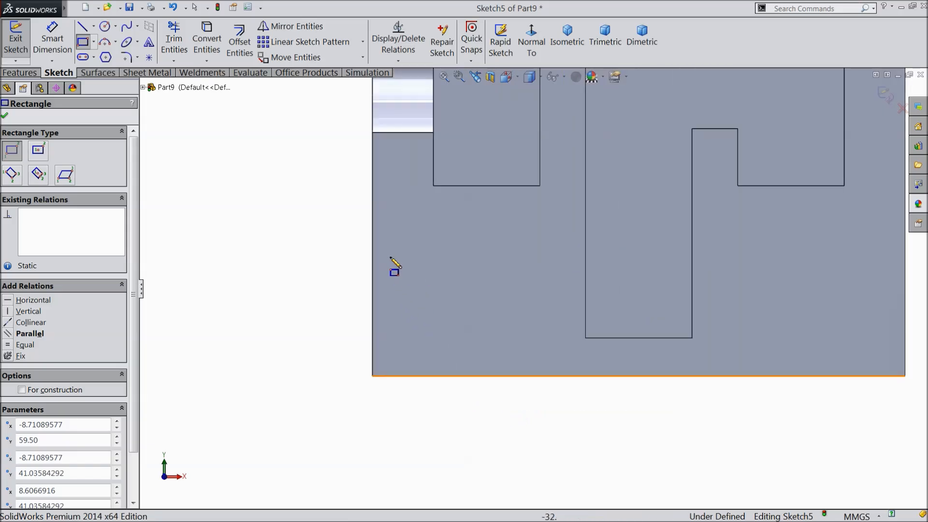
{"action": "left_click", "coordinate": [373, 217]}
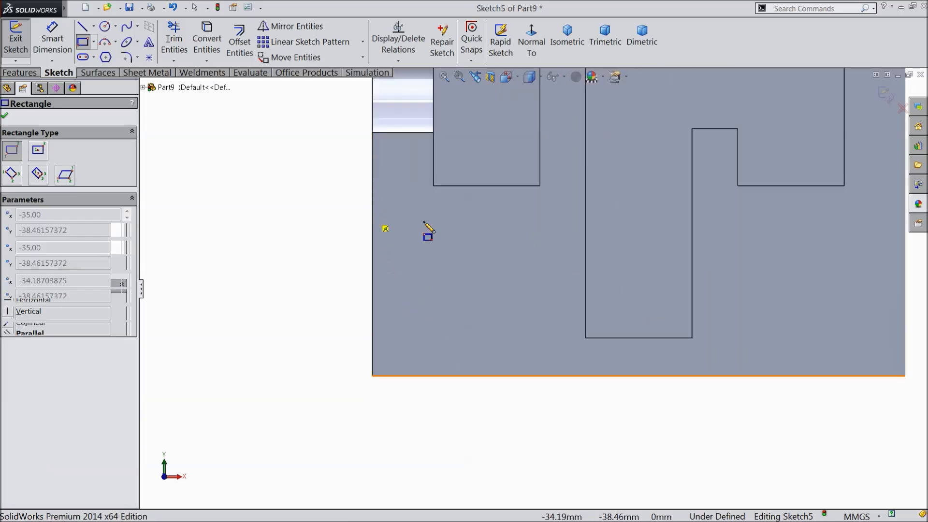
{"action": "left_click", "coordinate": [560, 375]}
Sketch a third corner rectangle about 24 x 20 mm filling the face's lower-right corner, and leave the Rectangle tool
{"action": "scroll", "coordinate": [669, 386], "scroll_direction": "up", "scroll_amount": 3}
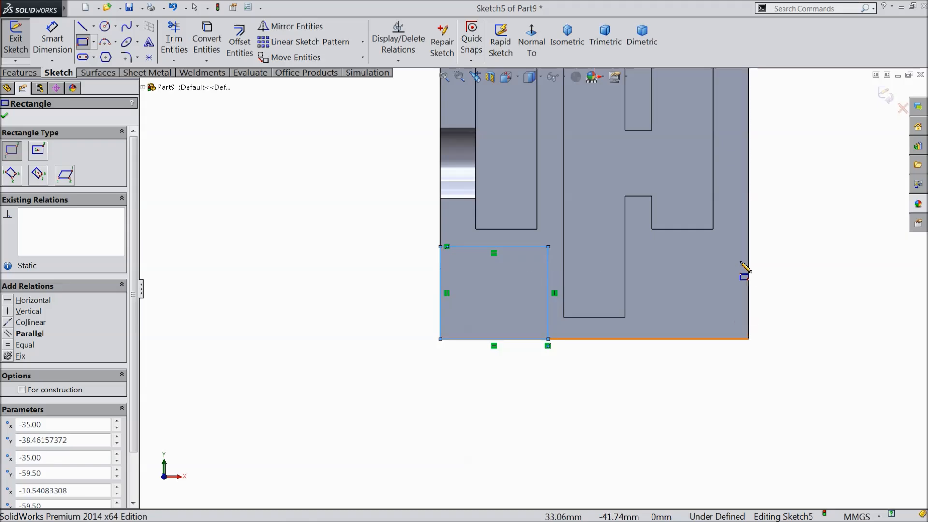
{"action": "left_click", "coordinate": [749, 251]}
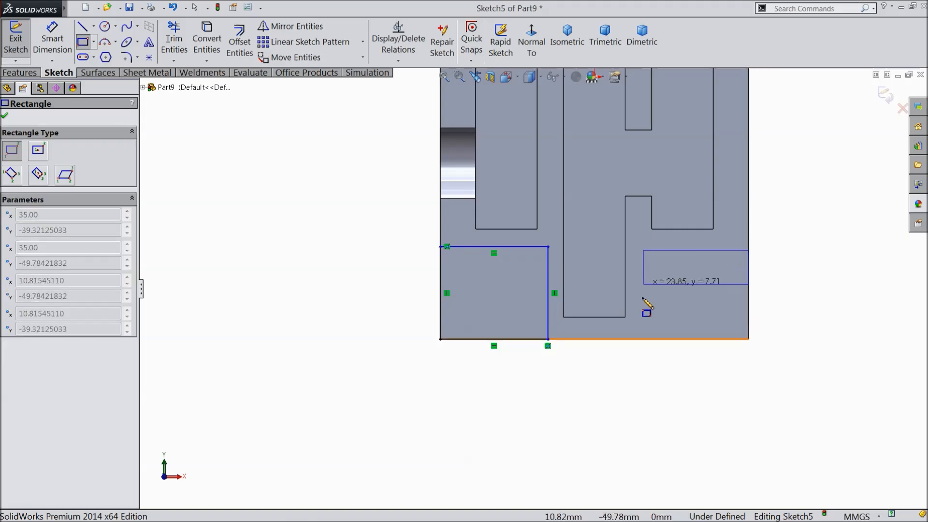
{"action": "left_click", "coordinate": [643, 339]}
{"action": "right_click", "coordinate": [642, 339]}
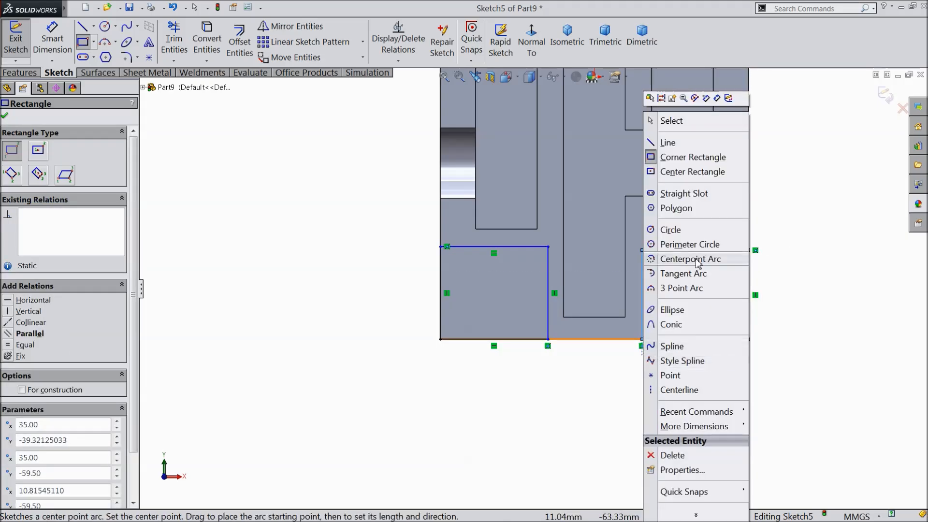
{"action": "left_click", "coordinate": [669, 120]}
Dimension the gap between the lower-right rectangle's upper side and the pocket end above it at 5 mm
{"action": "left_click", "coordinate": [54, 41]}
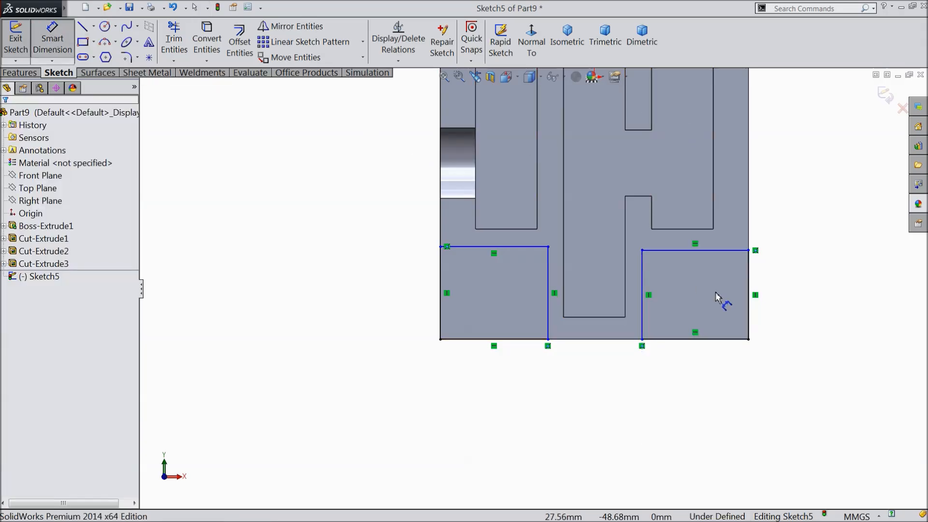
{"action": "scroll", "coordinate": [748, 287], "scroll_direction": "down", "scroll_amount": 2}
{"action": "left_click", "coordinate": [635, 205]}
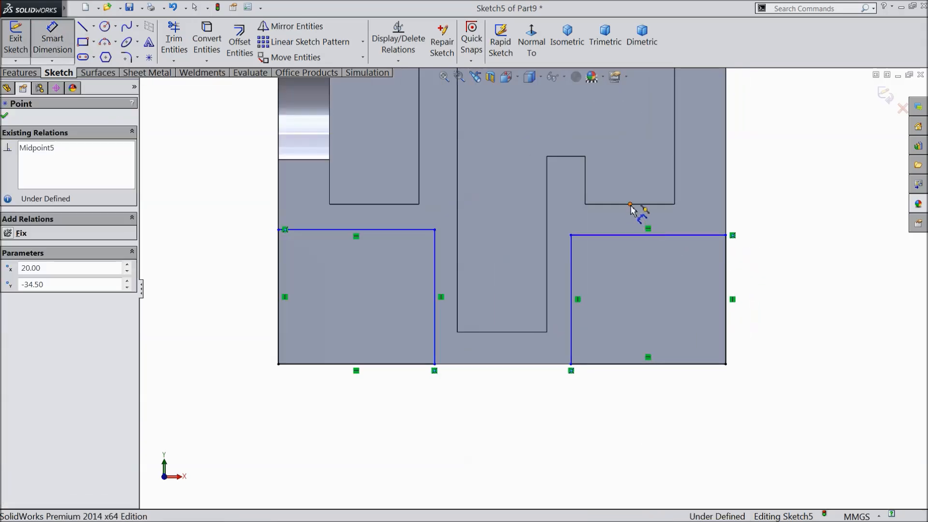
{"action": "left_click", "coordinate": [637, 235]}
{"action": "left_click", "coordinate": [771, 222]}
{"action": "type", "text": "5"}
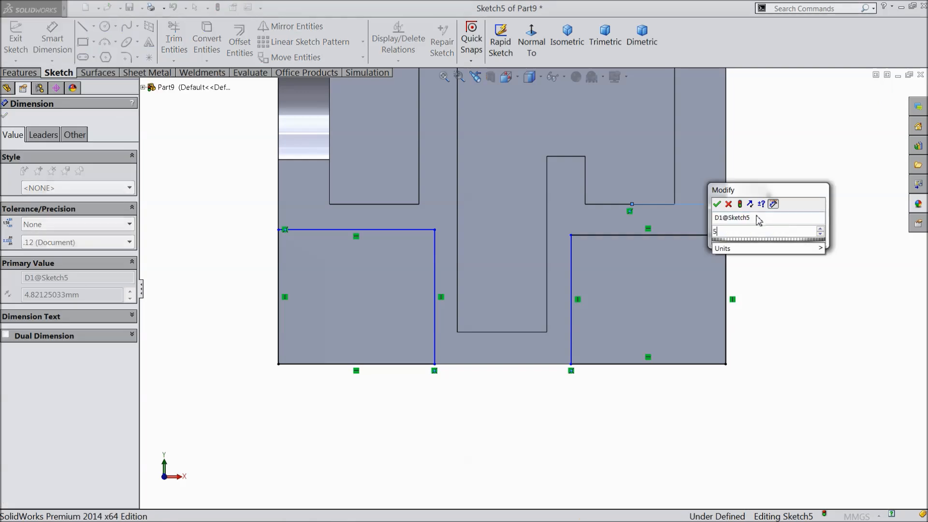
{"action": "left_click", "coordinate": [716, 204]}
Dimension the gap between the lower-right rectangle's inner side and the middle pocket's adjacent wall at 5 mm
{"action": "left_click", "coordinate": [571, 266]}
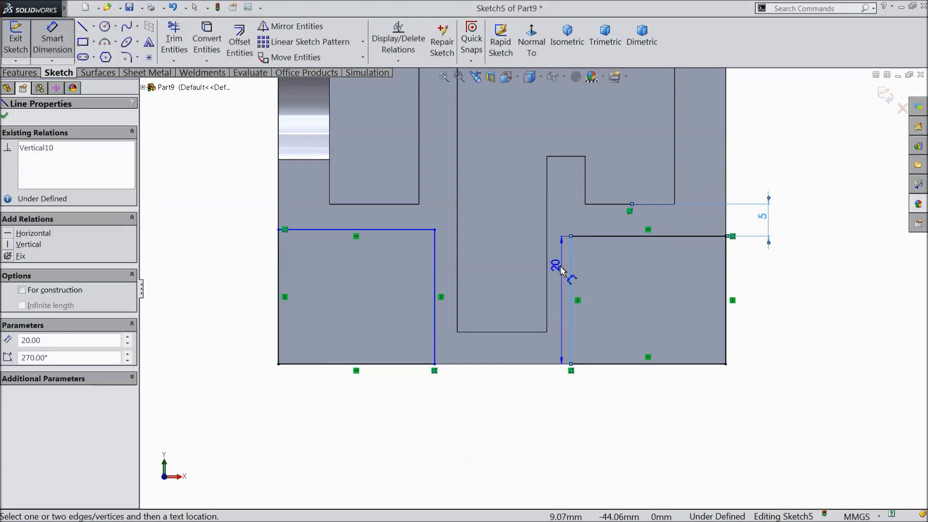
{"action": "left_click", "coordinate": [548, 268]}
{"action": "left_click", "coordinate": [564, 410]}
{"action": "type", "text": "5"}
{"action": "left_click", "coordinate": [511, 391]}
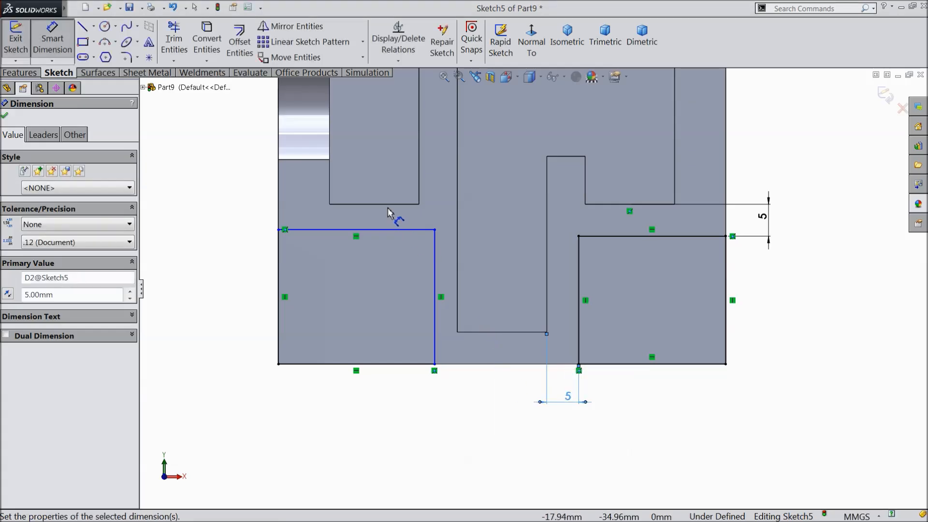
Dimension the gap between the lower-left rectangle's upper side and the pocket end above it at 5 mm
{"action": "left_click", "coordinate": [391, 231]}
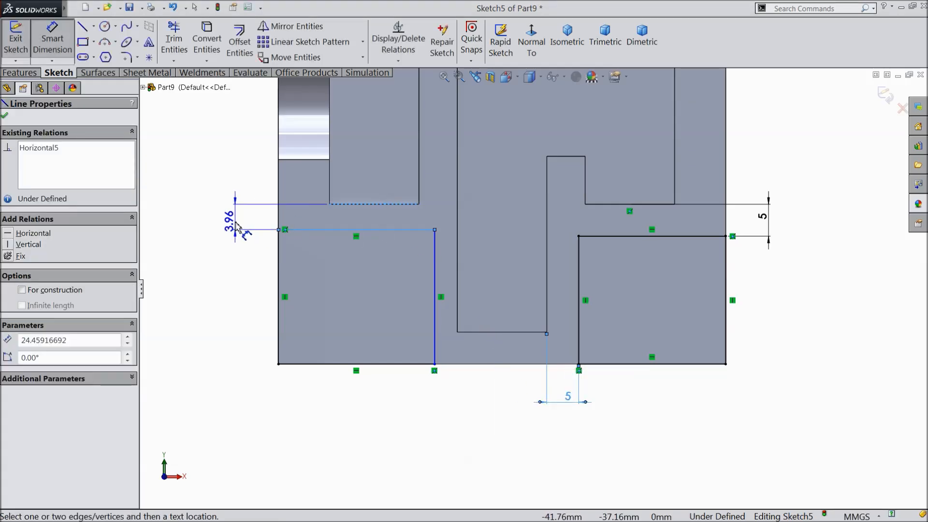
{"action": "left_click", "coordinate": [219, 224]}
{"action": "type", "text": "5"}
{"action": "left_click", "coordinate": [183, 209]}
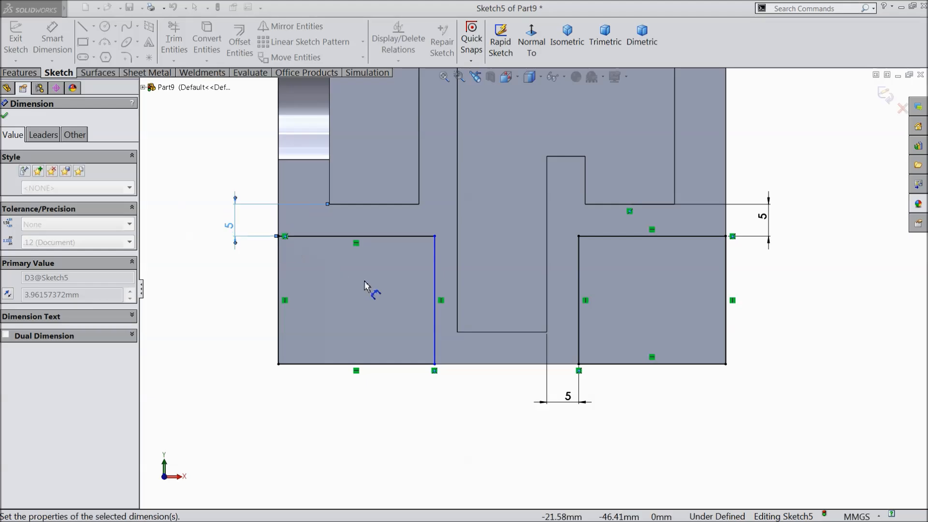
Dimension the gap between the lower-left rectangle's inner side and the middle pocket's adjacent wall at 5 mm
{"action": "left_click", "coordinate": [459, 292]}
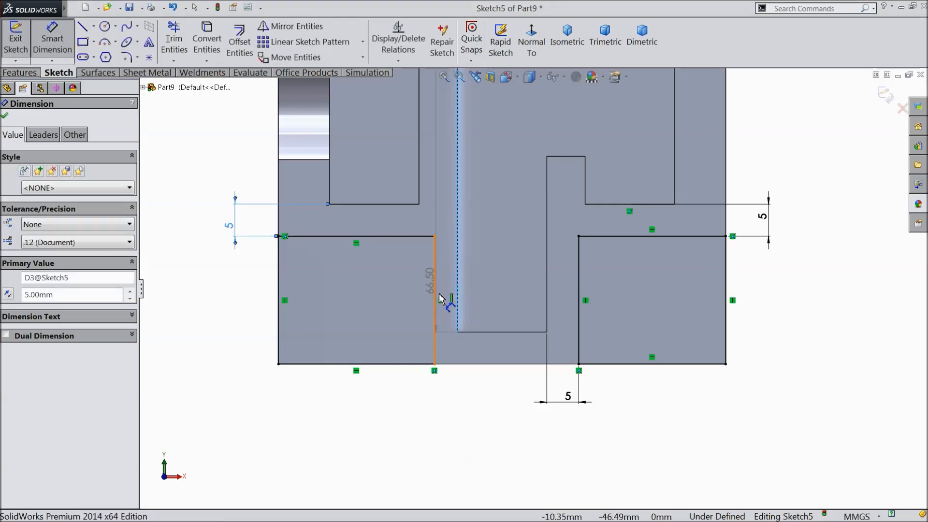
{"action": "left_click", "coordinate": [436, 300]}
{"action": "left_click", "coordinate": [451, 398]}
{"action": "type", "text": "5"}
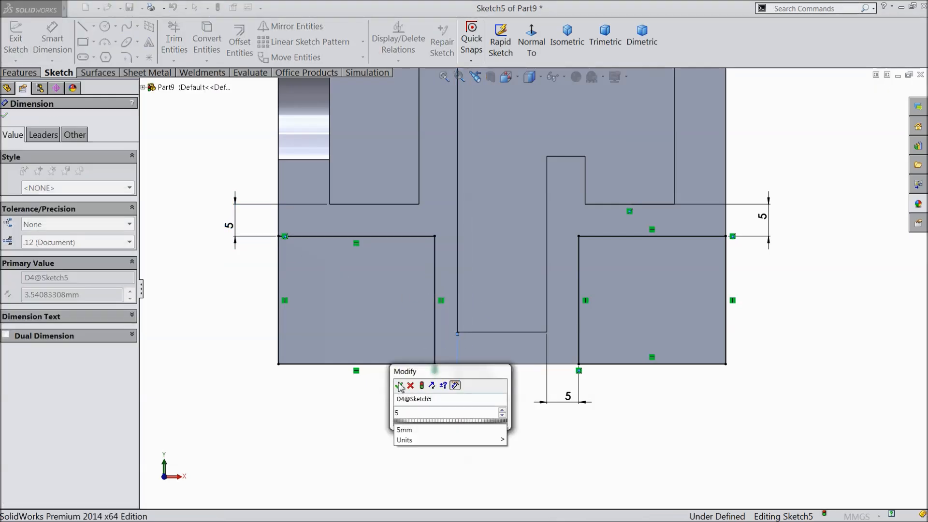
{"action": "left_click", "coordinate": [399, 386]}
{"action": "key", "text": "f"}
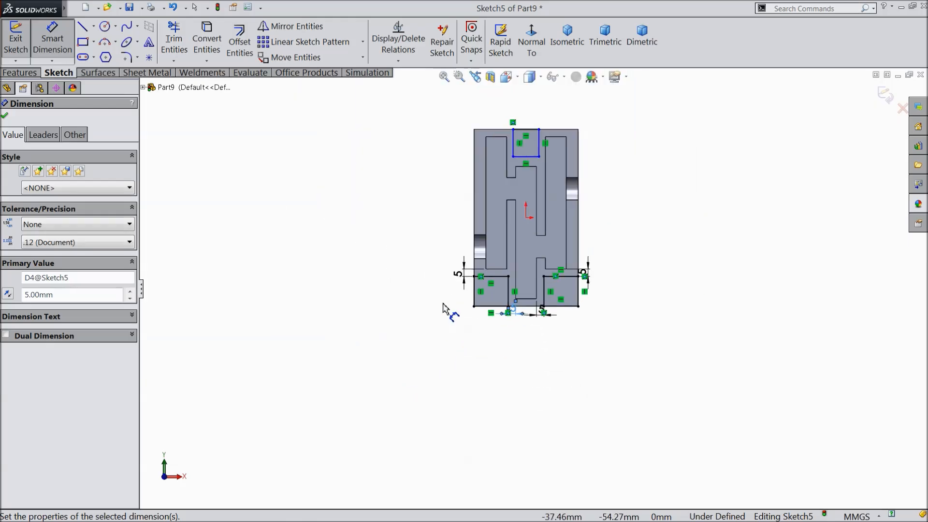
Dimension the gap between the top rectangle's left side and the left pocket's adjacent wall at 5 mm
{"action": "scroll", "coordinate": [544, 169], "scroll_direction": "down", "scroll_amount": 8}
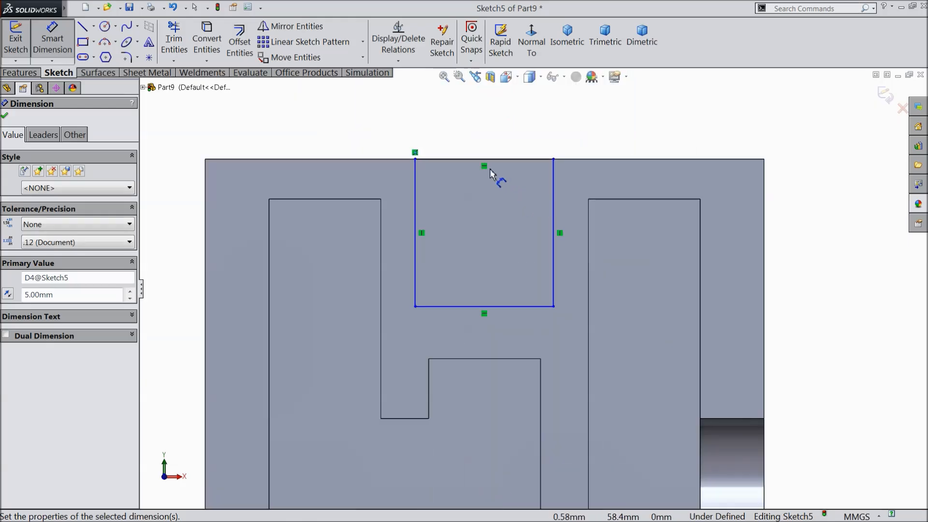
{"action": "left_click", "coordinate": [380, 223]}
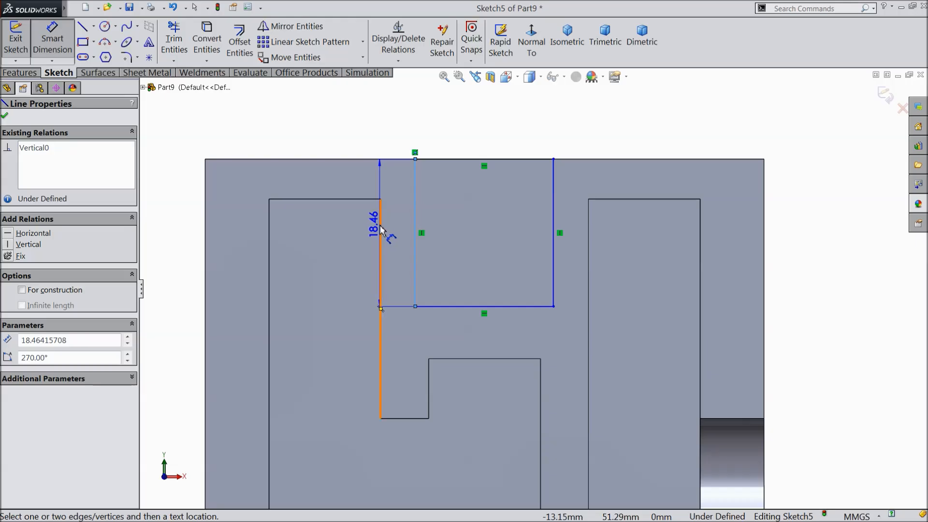
{"action": "left_click", "coordinate": [381, 229]}
{"action": "left_click", "coordinate": [396, 142]}
{"action": "type", "text": "5"}
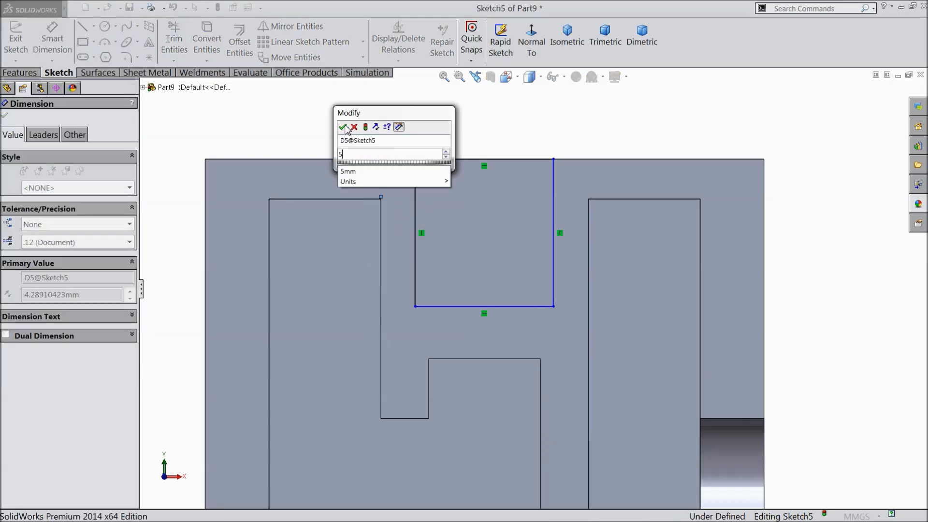
{"action": "key", "text": "Return"}
Dimension the gap between the top rectangle's right side and the right pocket's adjacent wall at 5 mm
{"action": "left_click", "coordinate": [560, 208]}
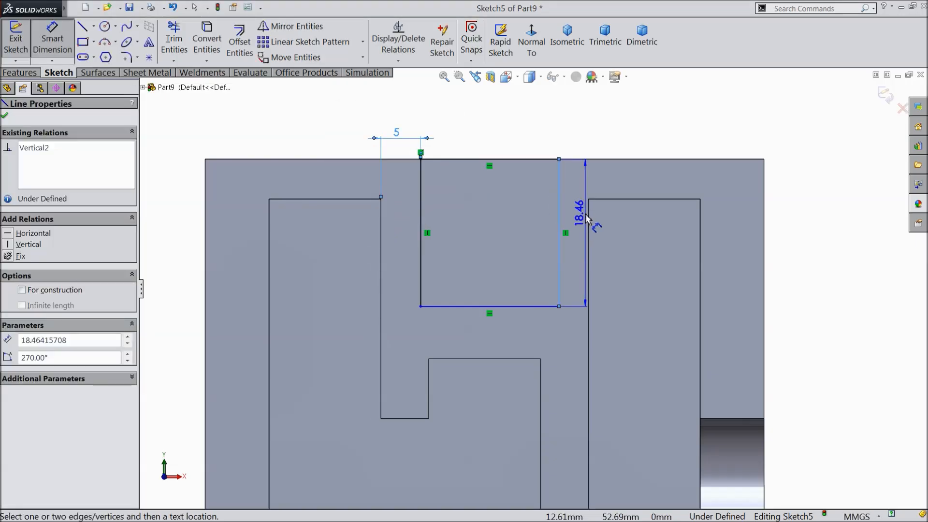
{"action": "left_click", "coordinate": [588, 218]}
{"action": "left_click", "coordinate": [575, 136]}
{"action": "type", "text": "5"}
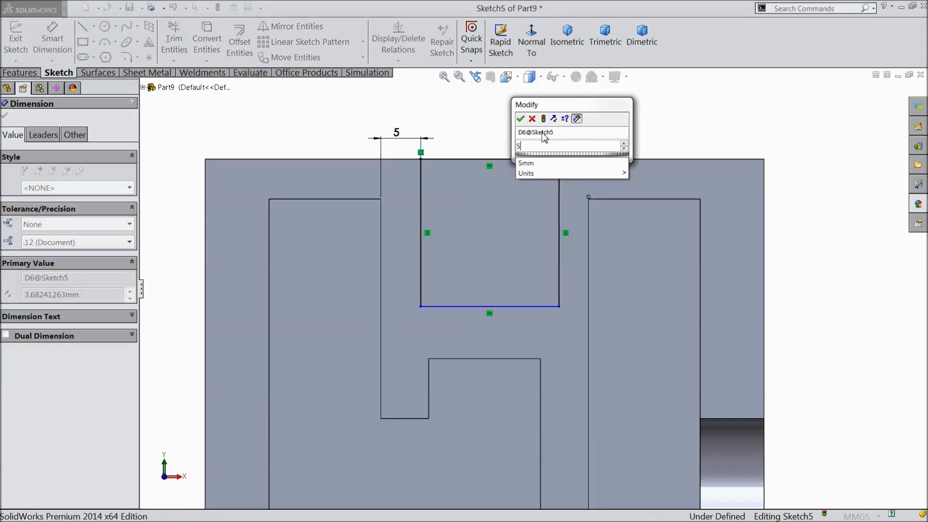
{"action": "left_click", "coordinate": [520, 118]}
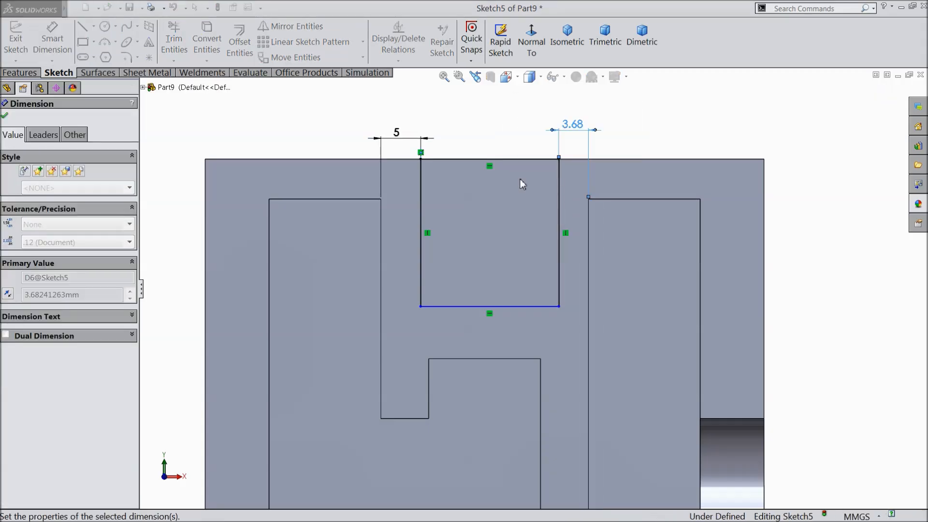
Dimension the gap between the top rectangle's lower side and the middle pocket's upper end at 5 mm
{"action": "left_click", "coordinate": [502, 306]}
{"action": "left_click", "coordinate": [490, 360]}
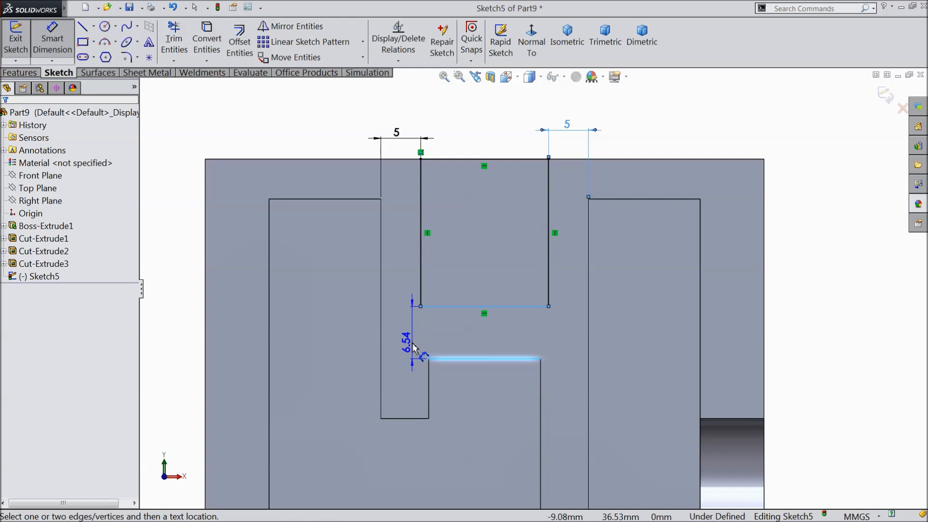
{"action": "left_click", "coordinate": [412, 346]}
{"action": "type", "text": "5"}
{"action": "left_click", "coordinate": [361, 330]}
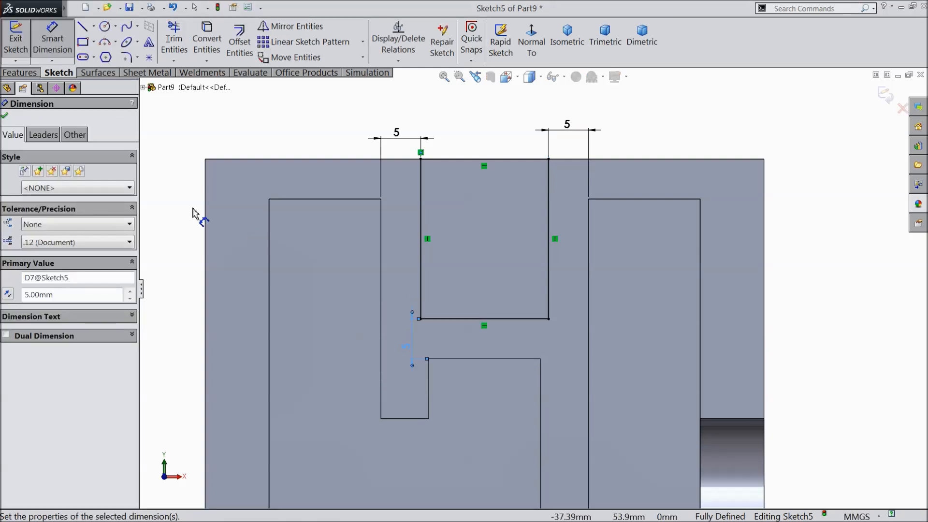
Start an extruded cut from the sketch of three rectangles on the housing block
{"action": "left_click", "coordinate": [19, 73]}
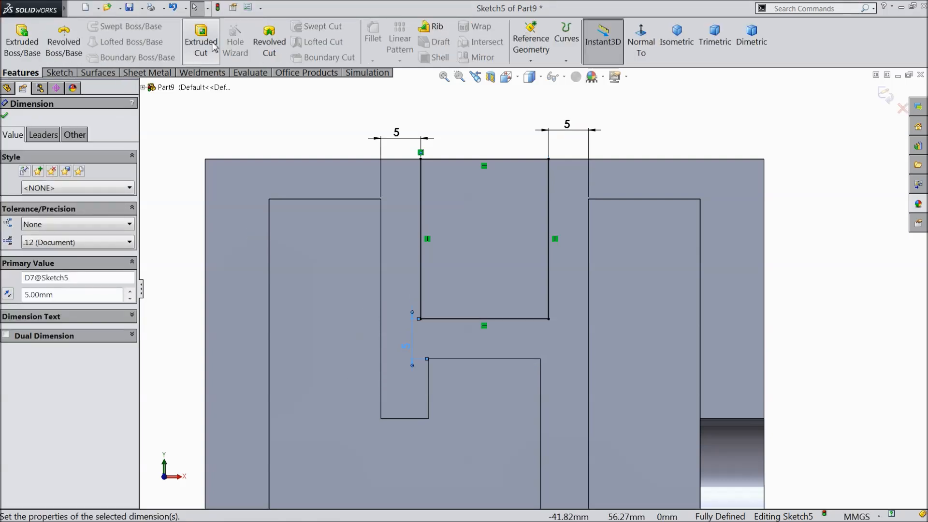
{"action": "left_click", "coordinate": [201, 41]}
{"action": "scroll", "coordinate": [359, 188], "scroll_direction": "up", "scroll_amount": 6}
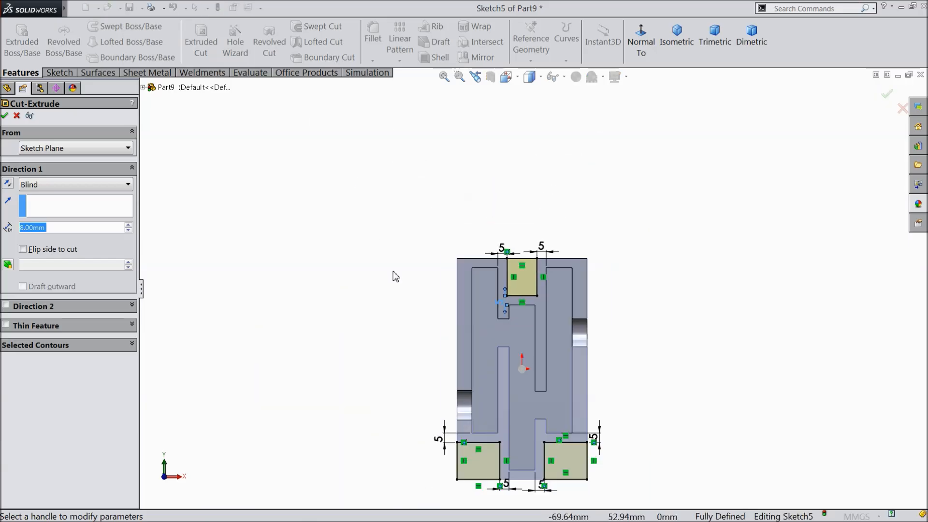
Cut the three sketched rectangles through the whole block with the Through All end condition
{"action": "scroll", "coordinate": [548, 349], "scroll_direction": "down", "scroll_amount": 4}
{"action": "mouse_move", "coordinate": [532, 273]}
{"action": "middle_mouse_down"}
{"action": "mouse_move", "coordinate": [537, 260]}
{"action": "mouse_move", "coordinate": [520, 357]}
{"action": "middle_mouse_up"}
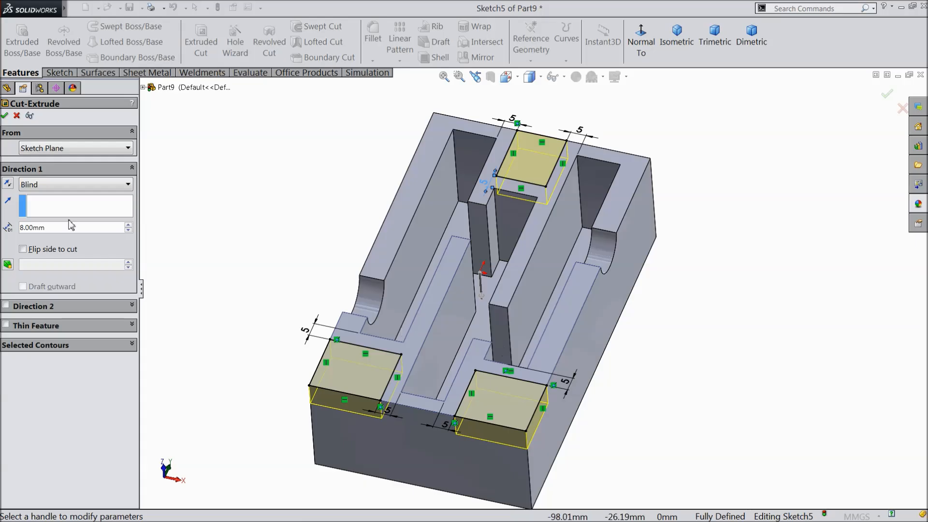
{"action": "left_click", "coordinate": [31, 188]}
{"action": "left_click", "coordinate": [46, 205]}
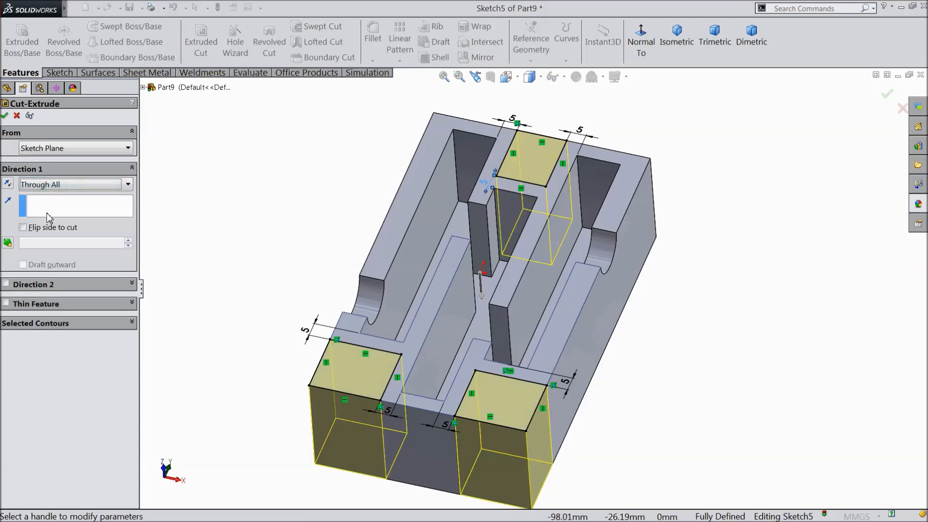
{"action": "left_click", "coordinate": [5, 116]}
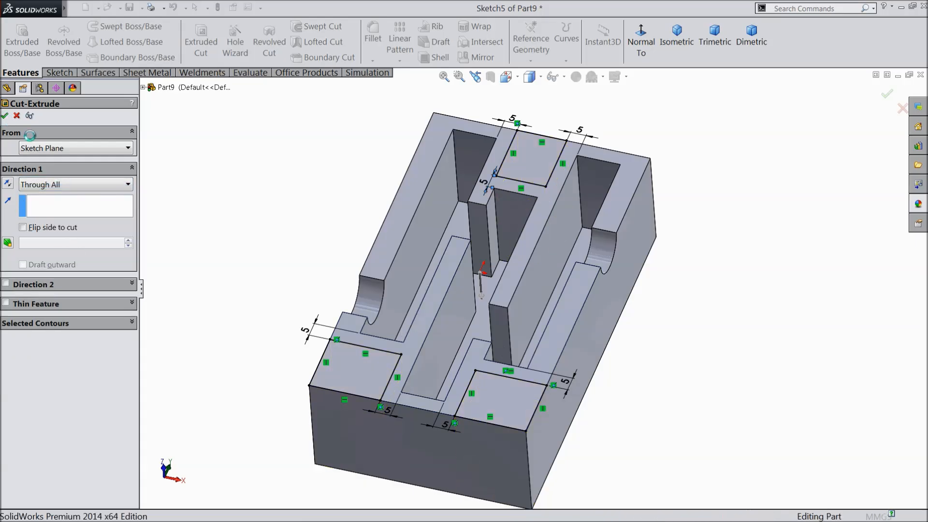
{"action": "middle_click_drag", "start_coordinate": [286, 209], "coordinate": [372, 291]}
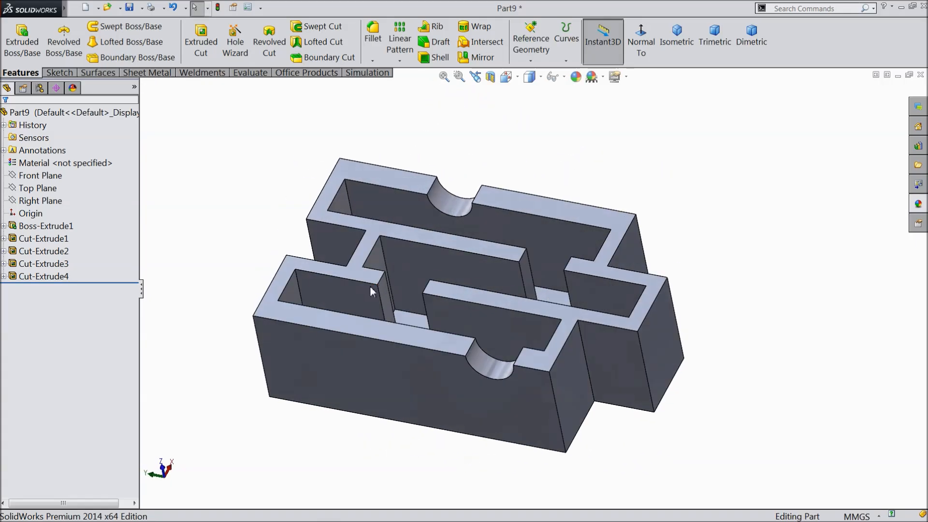
Turn on perspective display for the model view
{"action": "left_click", "coordinate": [616, 77]}
{"action": "left_click", "coordinate": [624, 137]}
{"action": "middle_click_drag", "start_coordinate": [611, 207], "coordinate": [592, 223]}
{"action": "scroll", "coordinate": [486, 303], "scroll_direction": "down", "scroll_amount": 4}
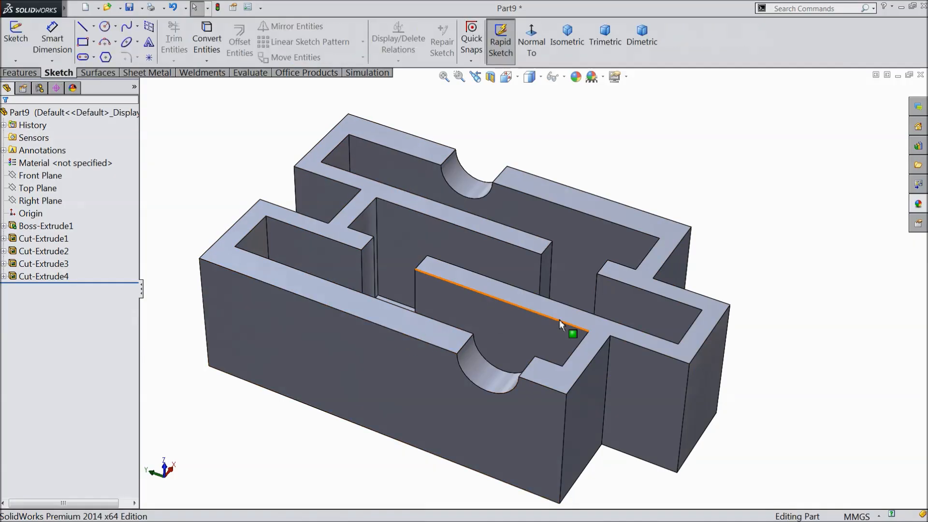
{"action": "scroll", "coordinate": [559, 323], "scroll_direction": "up", "scroll_amount": 2}
{"action": "scroll", "coordinate": [507, 393], "scroll_direction": "down", "scroll_amount": 3}
Sketch on the long outer side face and offset its upper edges, including the semicircular notch, 3 mm inward
{"action": "mouse_move", "coordinate": [497, 366]}
{"action": "middle_mouse_down"}
{"action": "mouse_move", "coordinate": [513, 354]}
{"action": "mouse_move", "coordinate": [443, 329]}
{"action": "middle_mouse_up"}
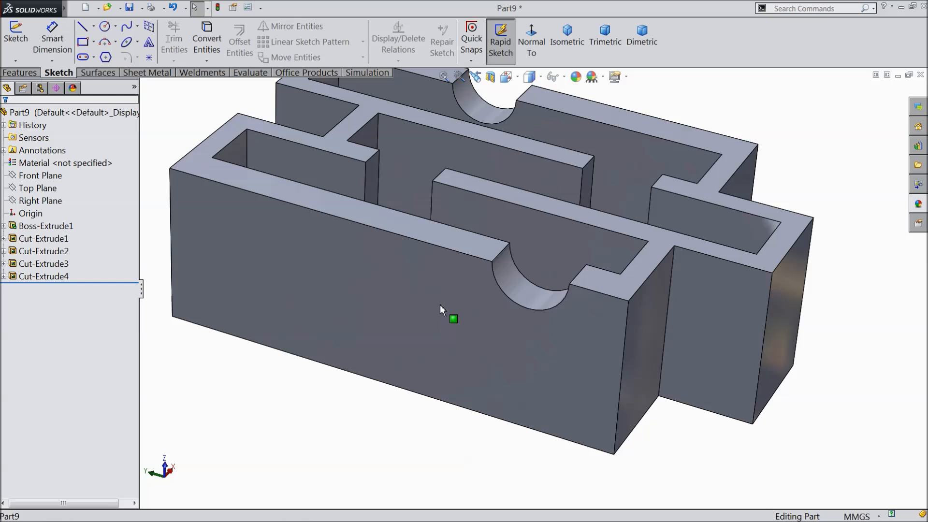
{"action": "left_click", "coordinate": [370, 292]}
{"action": "left_click", "coordinate": [408, 263]}
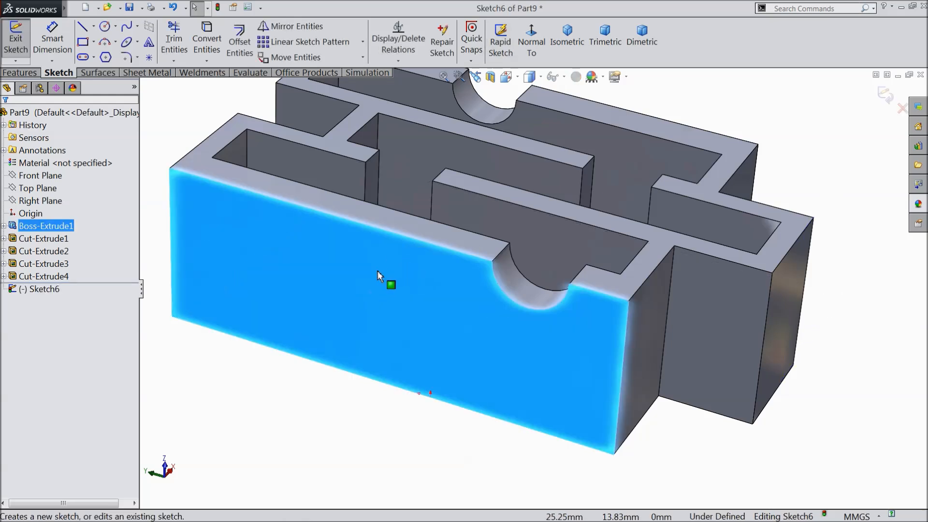
{"action": "left_click", "coordinate": [367, 226]}
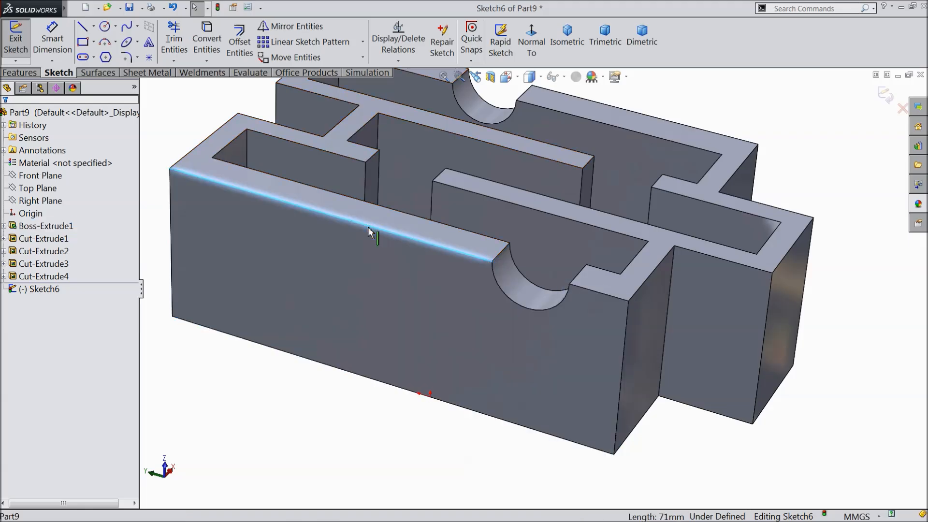
{"action": "left_click", "coordinate": [526, 311], "text": "ctrl"}
{"action": "left_click", "coordinate": [598, 293], "text": "ctrl"}
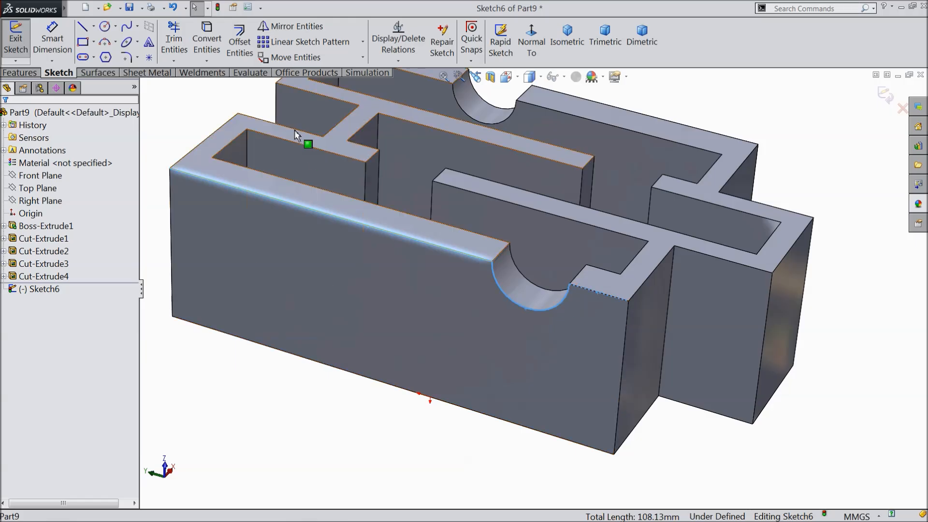
{"action": "left_click", "coordinate": [240, 43]}
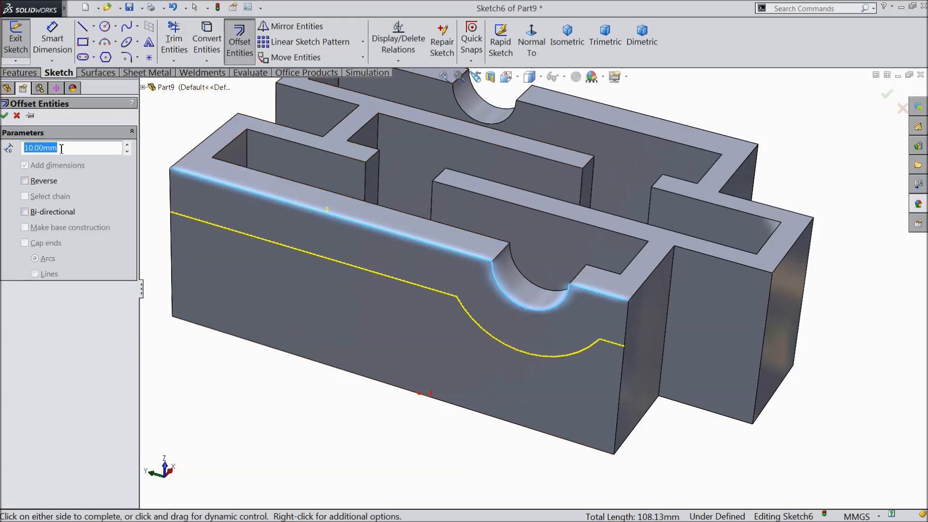
{"action": "type", "text": "3"}
{"action": "key", "text": "Return"}
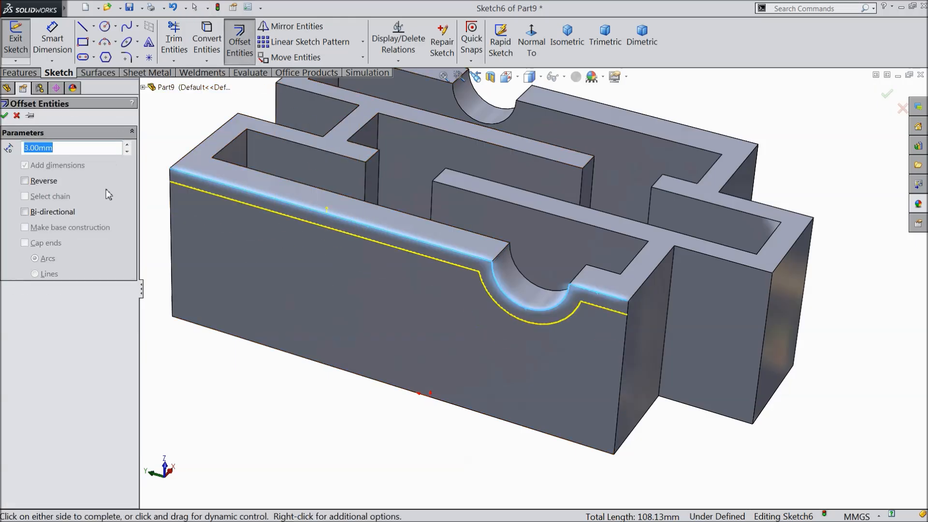
{"action": "left_click", "coordinate": [5, 116]}
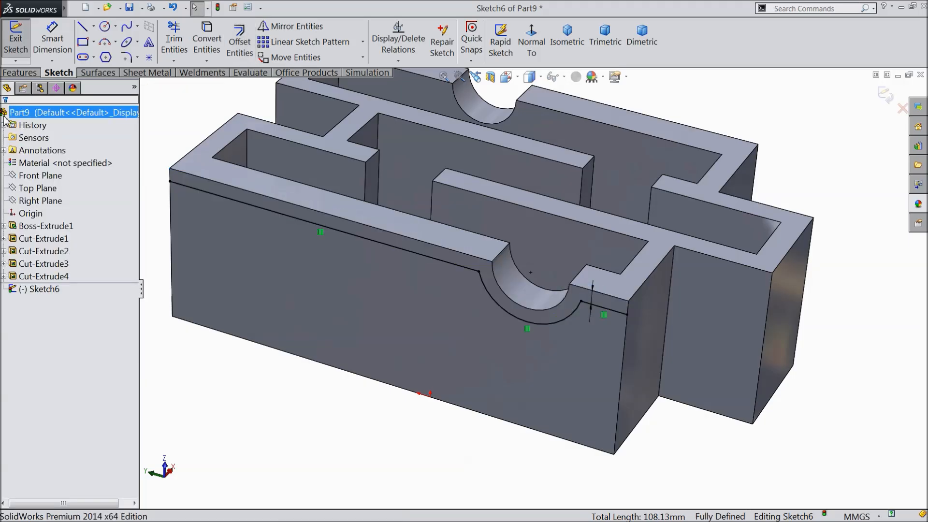
Close the offset profile with lines along the two vertical ends and the bottom edge of the side face
{"action": "left_click", "coordinate": [82, 22]}
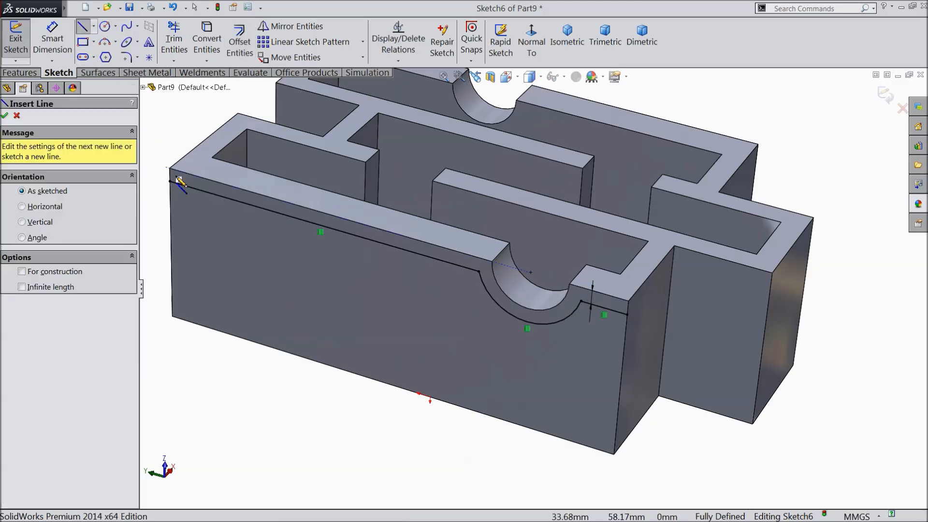
{"action": "left_click", "coordinate": [171, 182]}
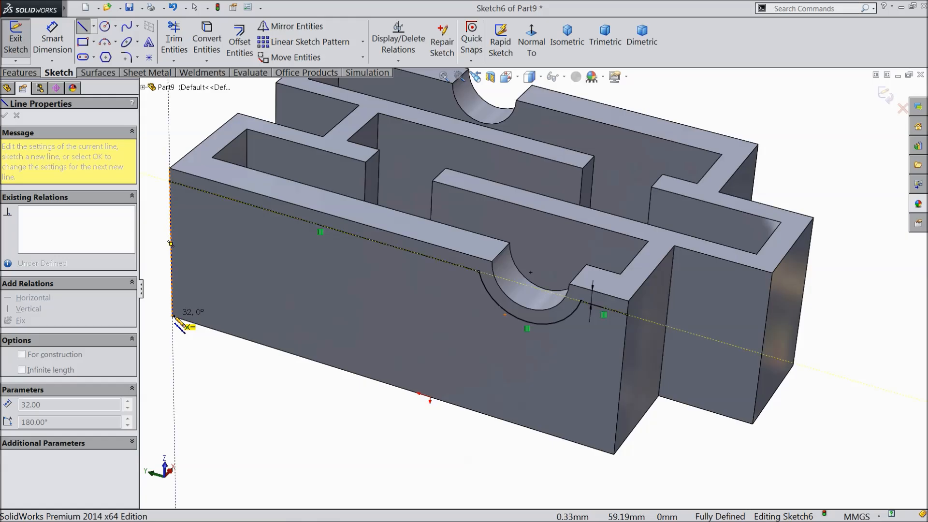
{"action": "left_click", "coordinate": [173, 317]}
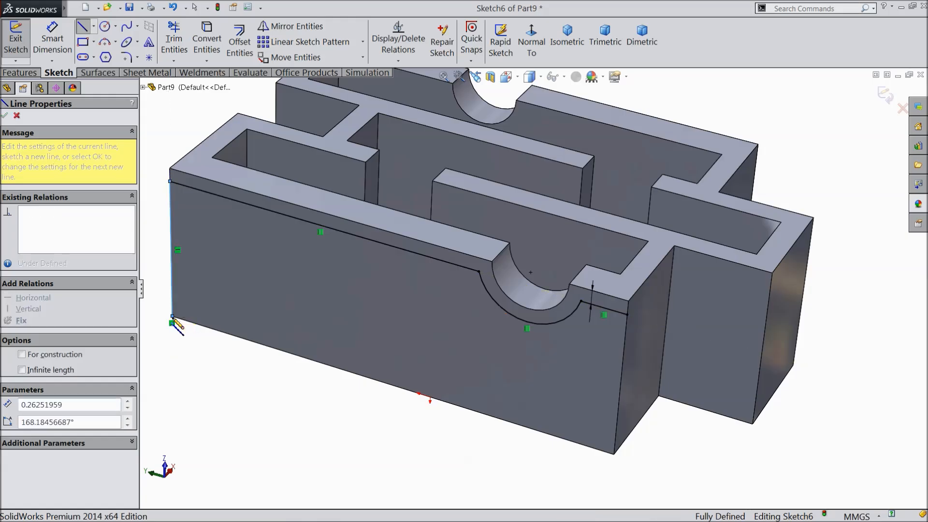
{"action": "left_click", "coordinate": [615, 455]}
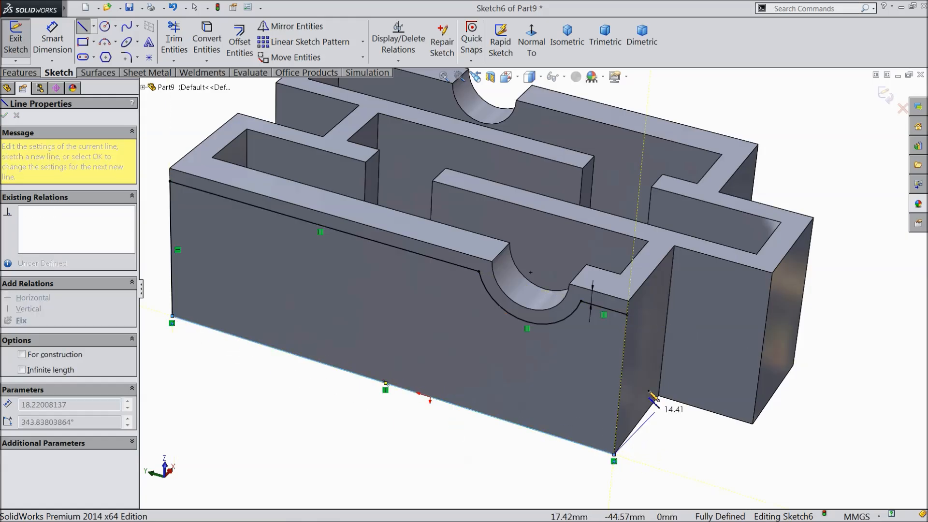
{"action": "left_click", "coordinate": [636, 325]}
{"action": "right_click", "coordinate": [782, 85]}
{"action": "left_click", "coordinate": [803, 91]}
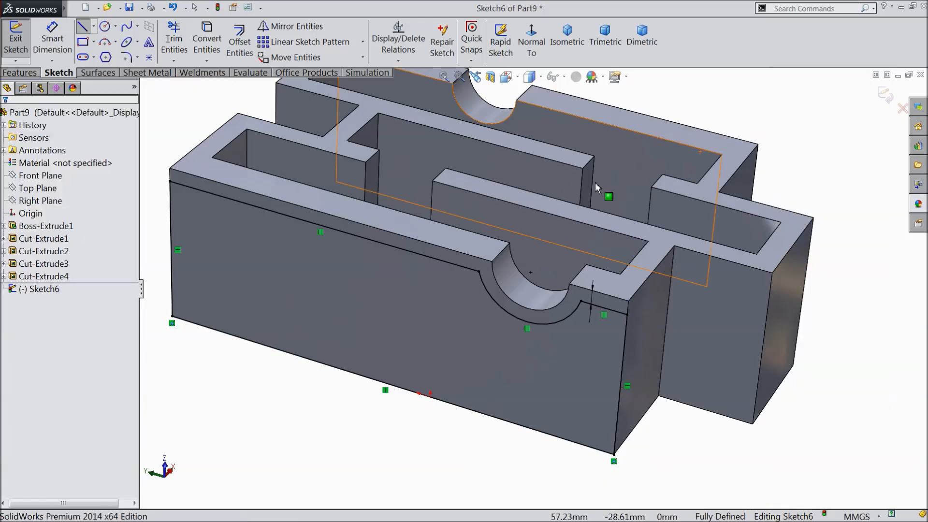
Cut-extrude the closed side-face profile to a blind depth of 5 mm
{"action": "left_click", "coordinate": [20, 73]}
{"action": "left_click", "coordinate": [212, 43]}
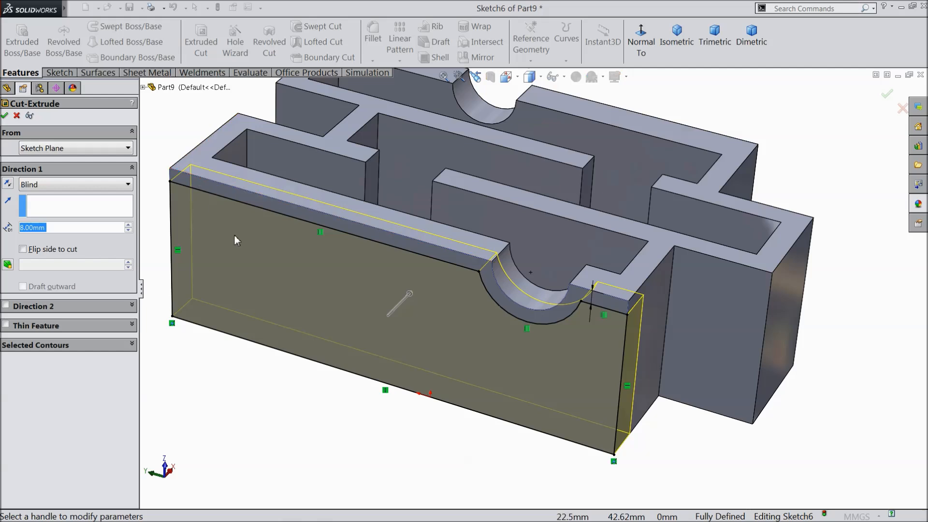
{"action": "type", "text": "5"}
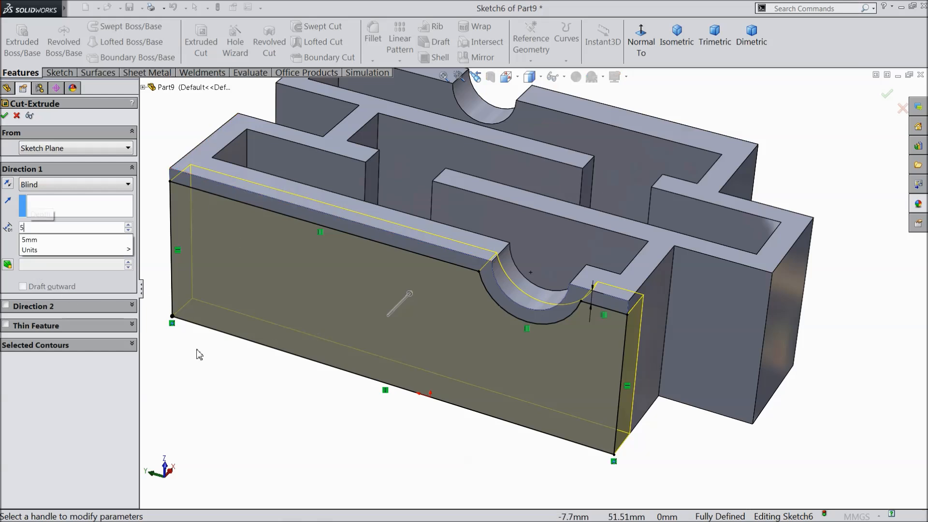
{"action": "key", "text": "Return"}
{"action": "left_click", "coordinate": [5, 116]}
Sketch an 18 by 32 mm corner rectangle on the corner recess's end wall, from below the lip to the bottom edge
{"action": "middle_click_drag", "start_coordinate": [276, 410], "coordinate": [339, 361]}
{"action": "left_click", "coordinate": [563, 353]}
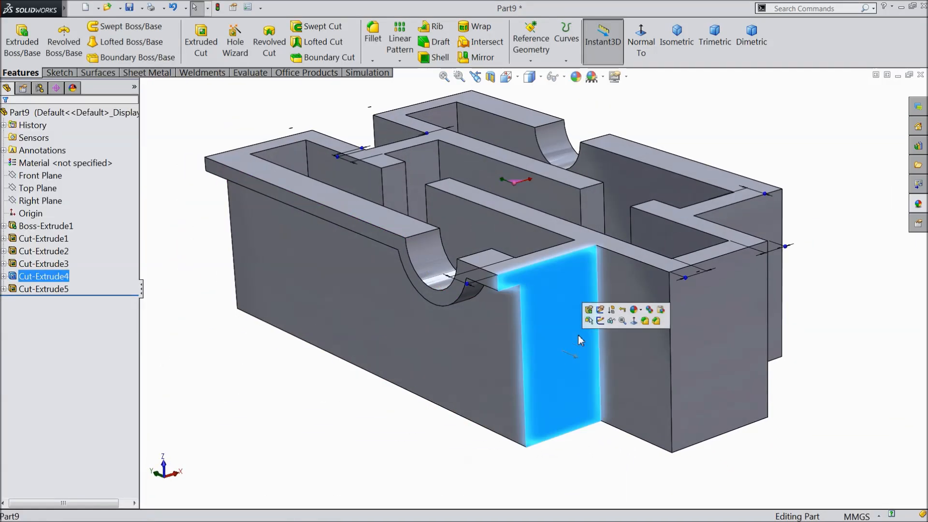
{"action": "left_click", "coordinate": [597, 317]}
{"action": "left_click", "coordinate": [642, 55]}
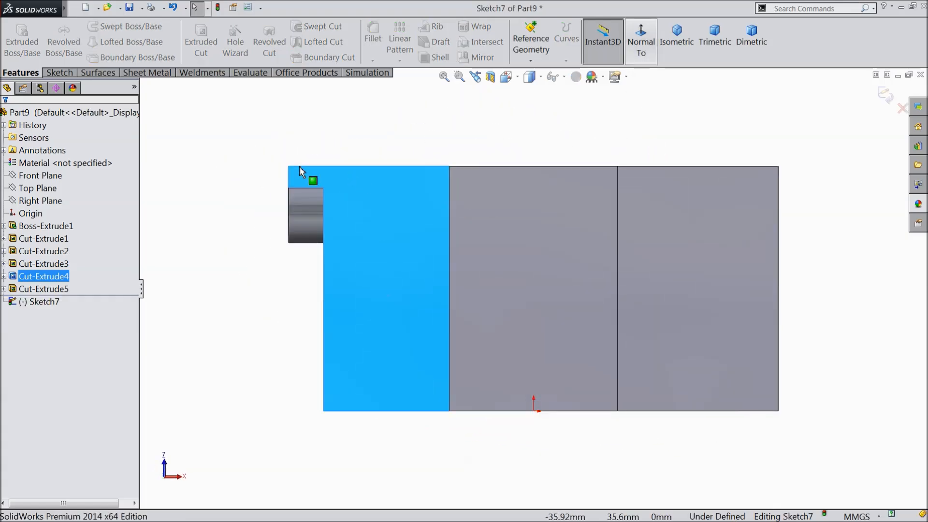
{"action": "left_click", "coordinate": [58, 73]}
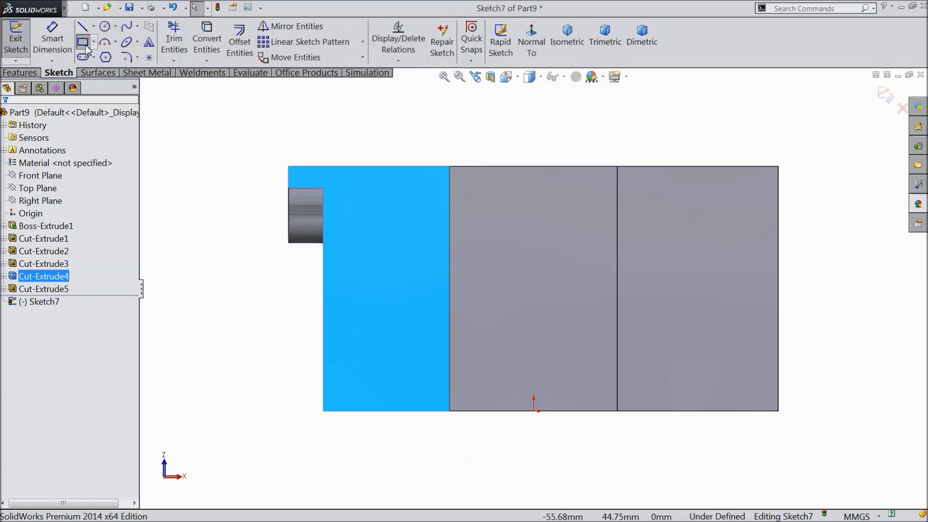
{"action": "left_click", "coordinate": [83, 42]}
{"action": "left_click", "coordinate": [323, 188]}
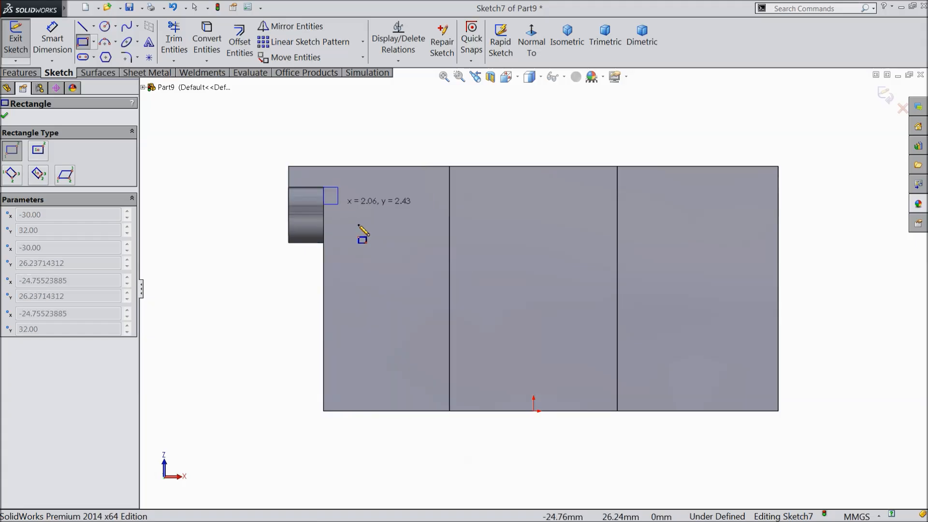
{"action": "left_click", "coordinate": [449, 411]}
Cut-extrude the rectangle on the recess's end wall to a blind depth of 2 mm
{"action": "left_click", "coordinate": [21, 73]}
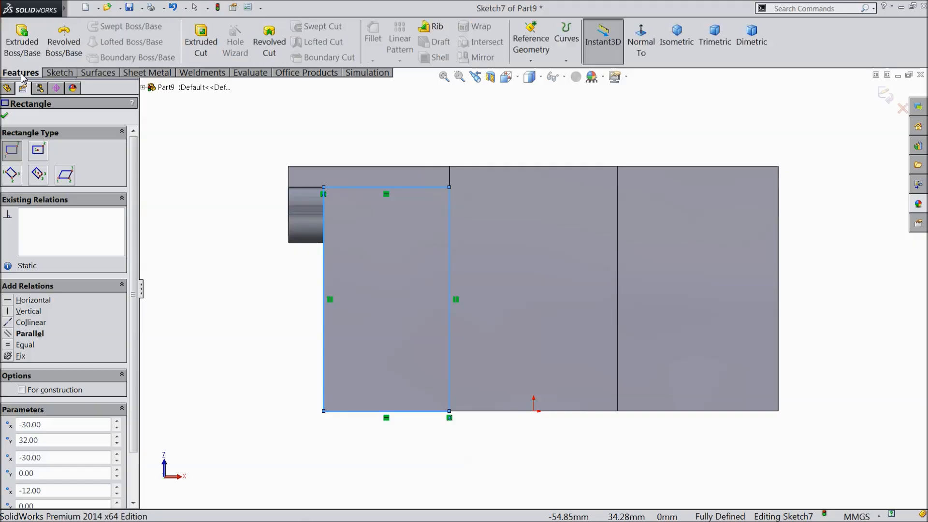
{"action": "left_click", "coordinate": [196, 44]}
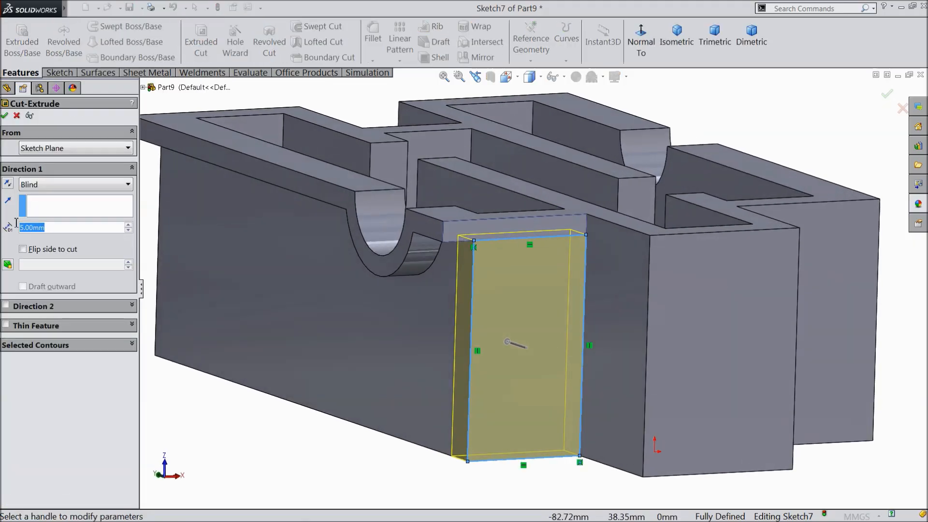
{"action": "type", "text": "2"}
{"action": "key", "text": "Return"}
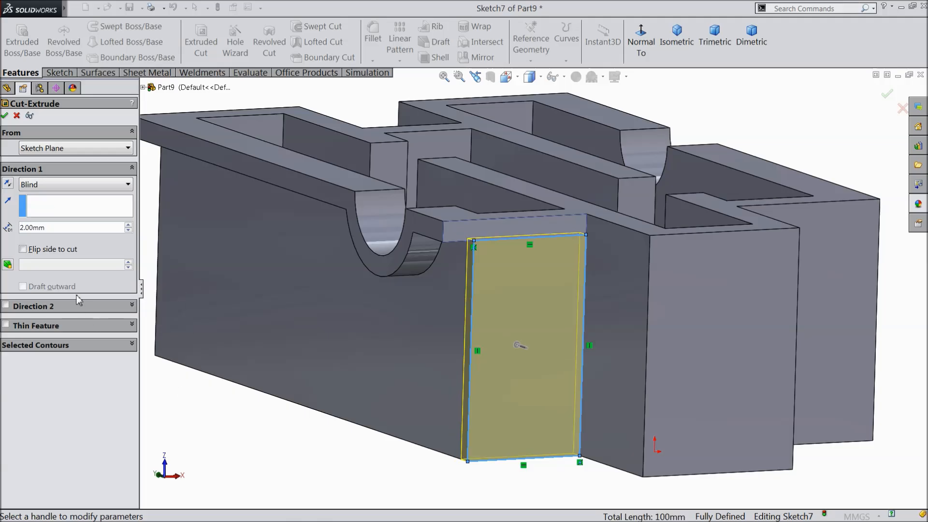
{"action": "left_click", "coordinate": [5, 116]}
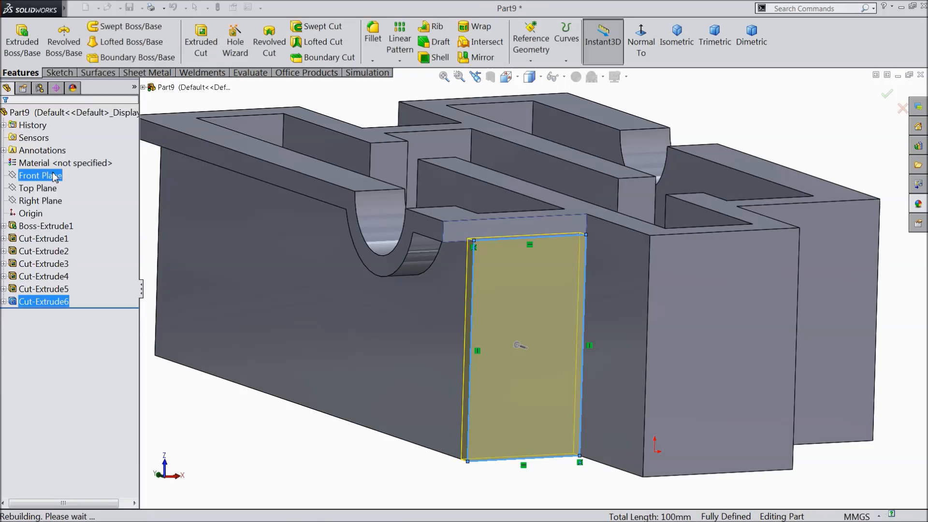
Sketch a 32 by 22 mm corner rectangle on the corner recess's adjacent side wall, from below the lip to the opposite bottom corner
{"action": "middle_click_drag", "start_coordinate": [314, 397], "coordinate": [429, 330]}
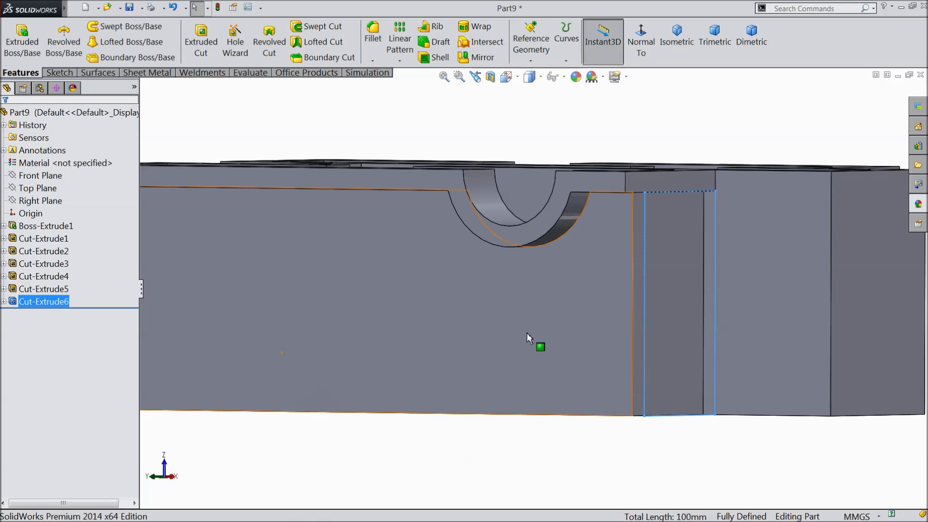
{"action": "scroll", "coordinate": [527, 333], "scroll_direction": "up", "scroll_amount": 2}
{"action": "scroll", "coordinate": [744, 307], "scroll_direction": "down", "scroll_amount": 2}
{"action": "left_click", "coordinate": [672, 296]}
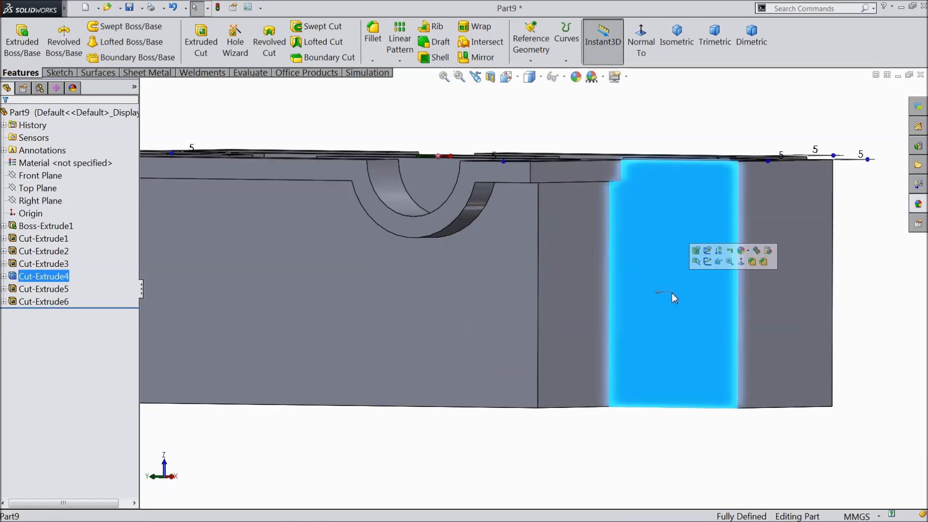
{"action": "left_click", "coordinate": [709, 264]}
{"action": "left_click", "coordinate": [640, 48]}
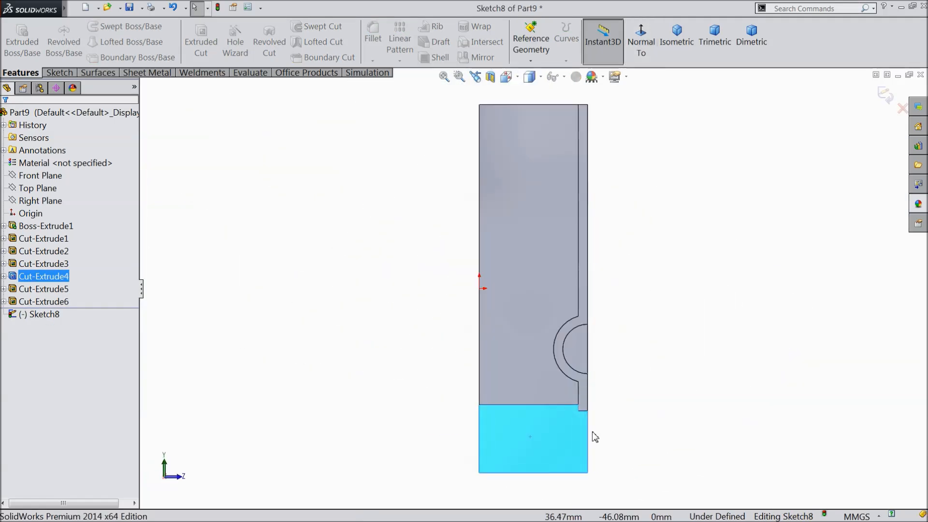
{"action": "scroll", "coordinate": [585, 472], "scroll_direction": "down", "scroll_amount": 3}
{"action": "left_click", "coordinate": [57, 72]}
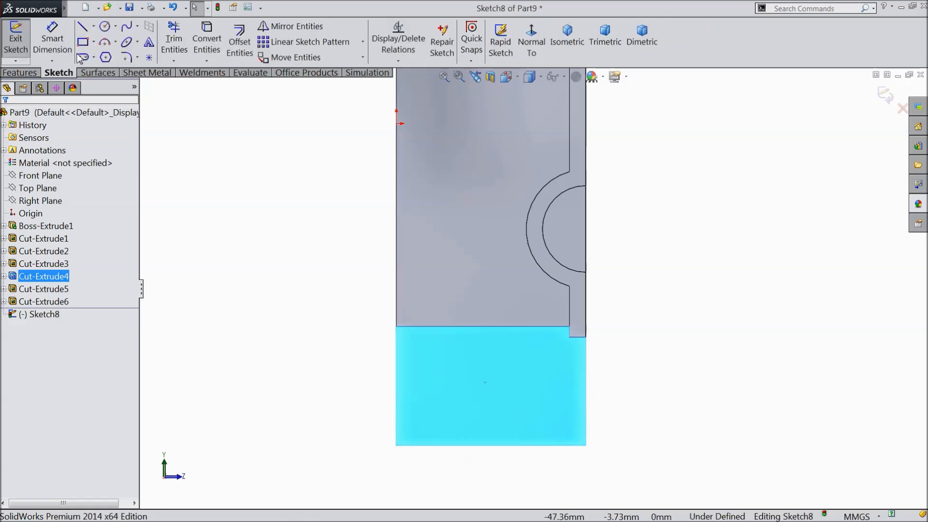
{"action": "left_click", "coordinate": [83, 43]}
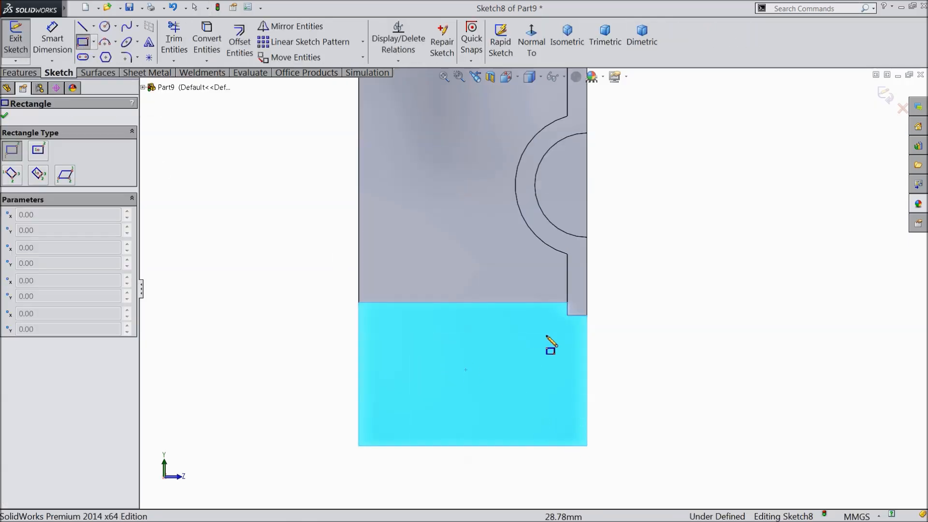
{"action": "scroll", "coordinate": [554, 344], "scroll_direction": "down", "scroll_amount": 2}
{"action": "left_click", "coordinate": [575, 283]}
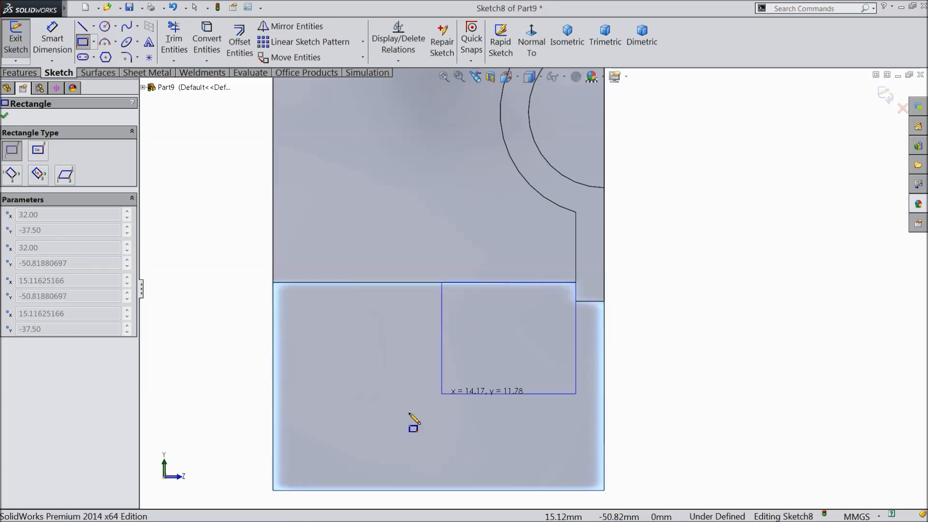
{"action": "left_click", "coordinate": [273, 490]}
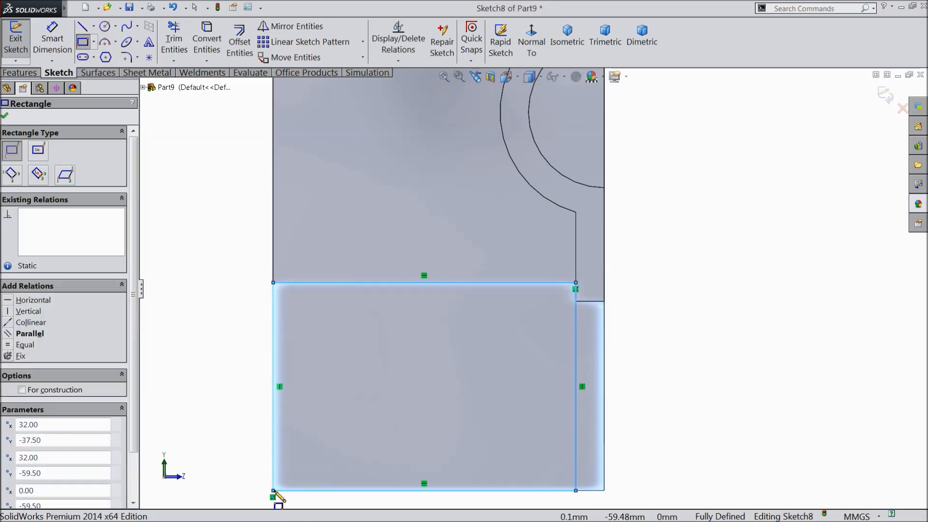
{"action": "key", "text": "Escape"}
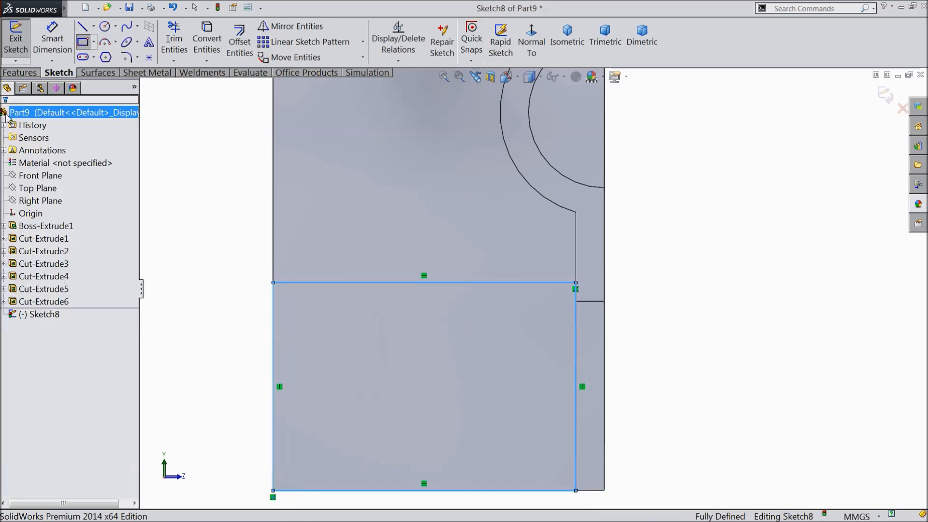
Cut-extrude the rectangle on the corner recess's side wall to a blind depth of 2 mm
{"action": "mouse_move", "coordinate": [259, 227]}
{"action": "middle_mouse_down"}
{"action": "mouse_move", "coordinate": [300, 353]}
{"action": "mouse_move", "coordinate": [274, 322]}
{"action": "mouse_move", "coordinate": [263, 288]}
{"action": "middle_mouse_up"}
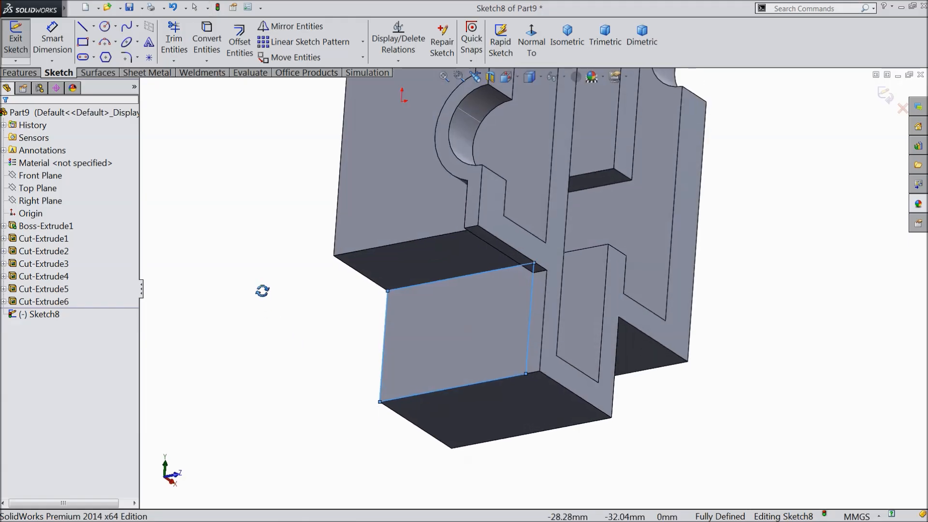
{"action": "middle_click_drag", "start_coordinate": [396, 324], "coordinate": [511, 330]}
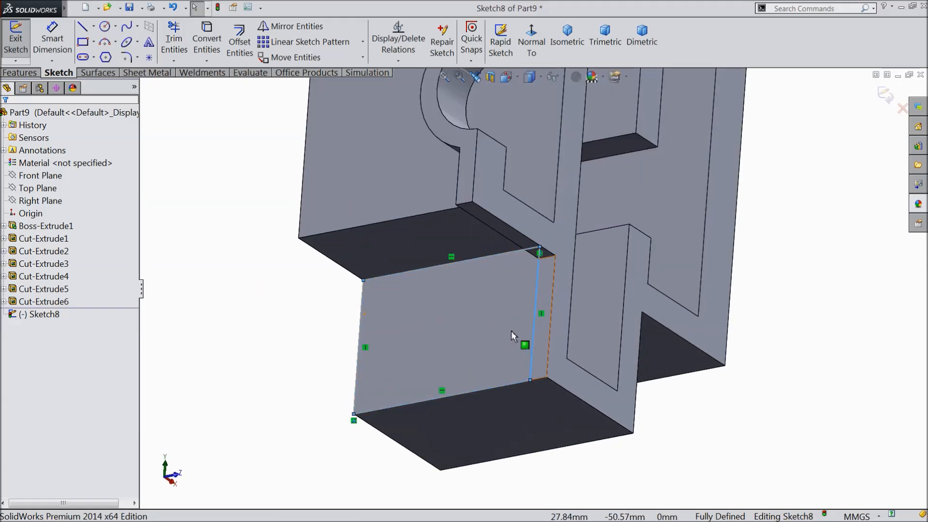
{"action": "left_click", "coordinate": [19, 73]}
{"action": "left_click", "coordinate": [200, 44]}
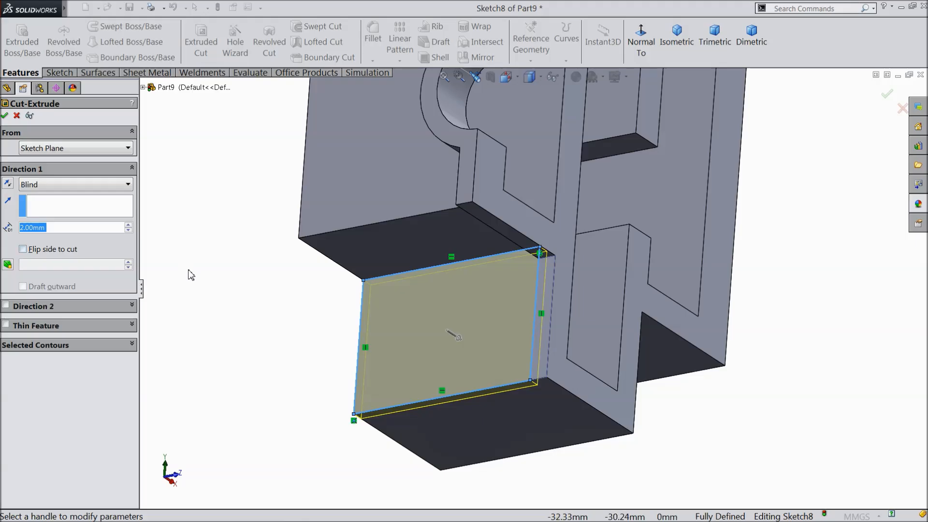
{"action": "middle_click_drag", "start_coordinate": [225, 310], "coordinate": [212, 297]}
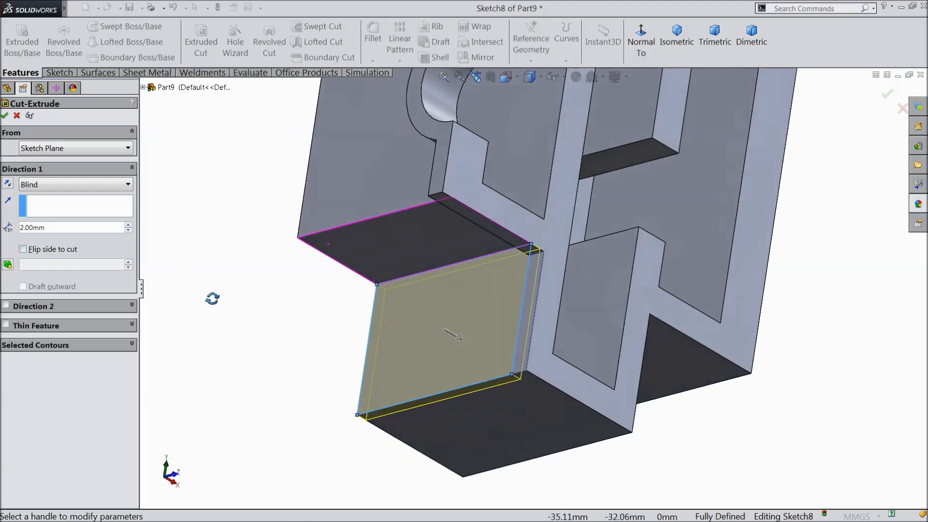
{"action": "left_click", "coordinate": [5, 116]}
Sketch a 22 by 32 mm corner rectangle on the protruding middle end wall, from below the lip to the opposite bottom corner
{"action": "middle_click_drag", "start_coordinate": [314, 342], "coordinate": [306, 196]}
{"action": "left_click", "coordinate": [488, 269]}
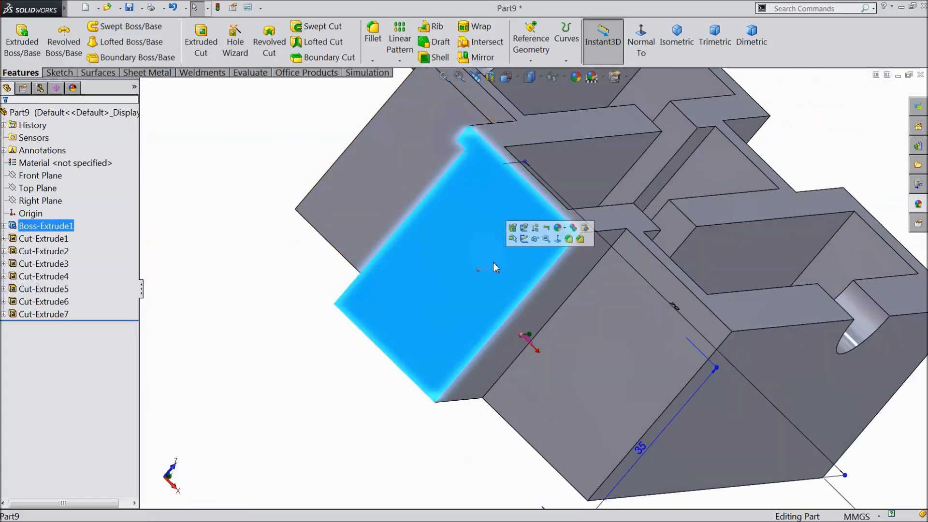
{"action": "left_click", "coordinate": [524, 238]}
{"action": "left_click", "coordinate": [641, 42]}
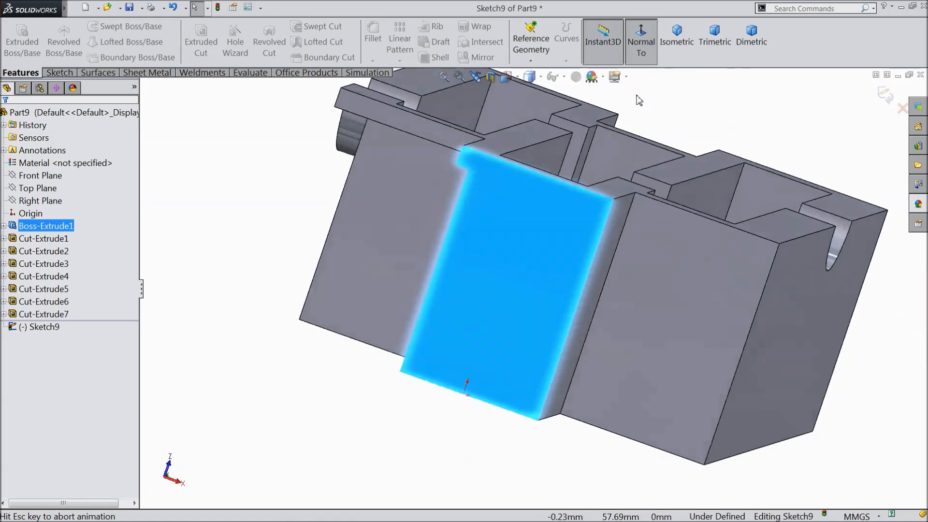
{"action": "left_click", "coordinate": [61, 73]}
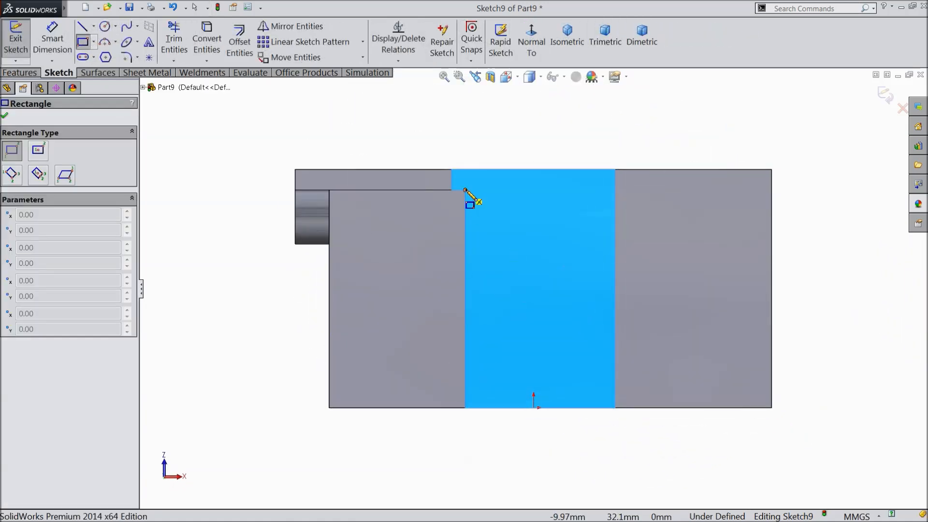
{"action": "left_click_drag", "start_coordinate": [465, 190], "coordinate": [615, 407]}
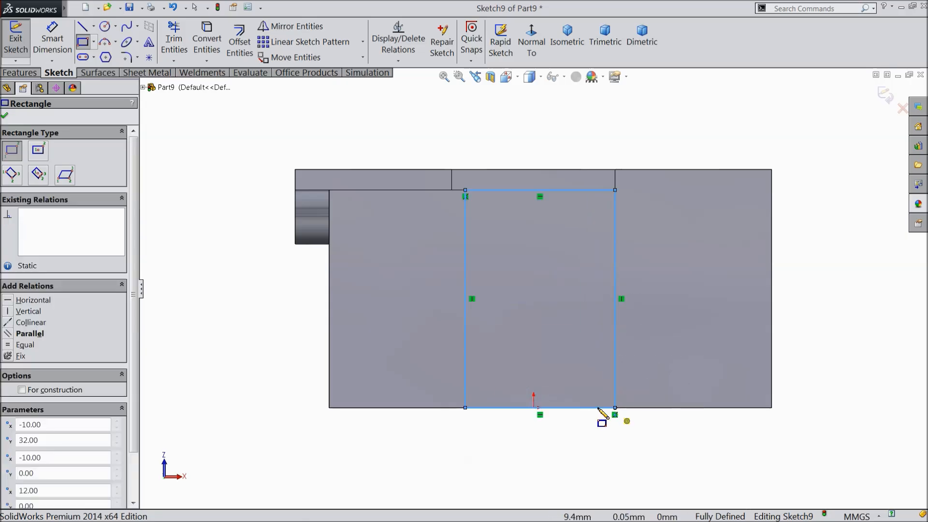
{"action": "left_click", "coordinate": [83, 43]}
Cut-extrude the rectangle on the middle end wall to a blind depth of 2 mm
{"action": "left_click", "coordinate": [21, 72]}
{"action": "left_click", "coordinate": [201, 41]}
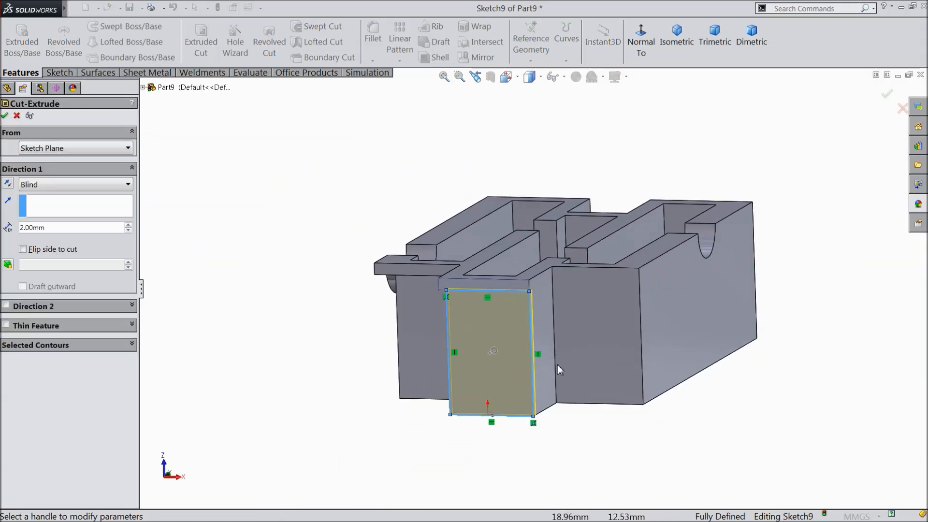
{"action": "scroll", "coordinate": [558, 364], "scroll_direction": "down", "scroll_amount": 3}
{"action": "middle_click_drag", "start_coordinate": [526, 344], "coordinate": [519, 354]}
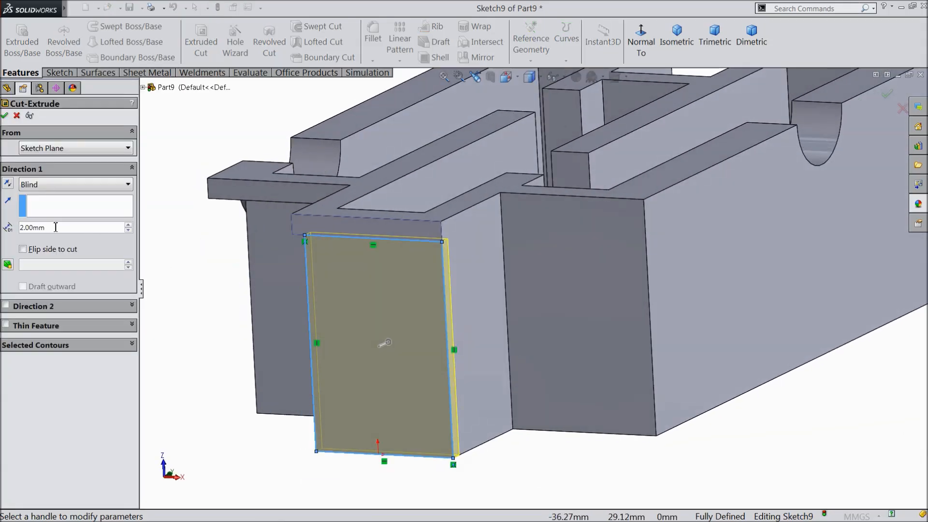
{"action": "left_click", "coordinate": [7, 117]}
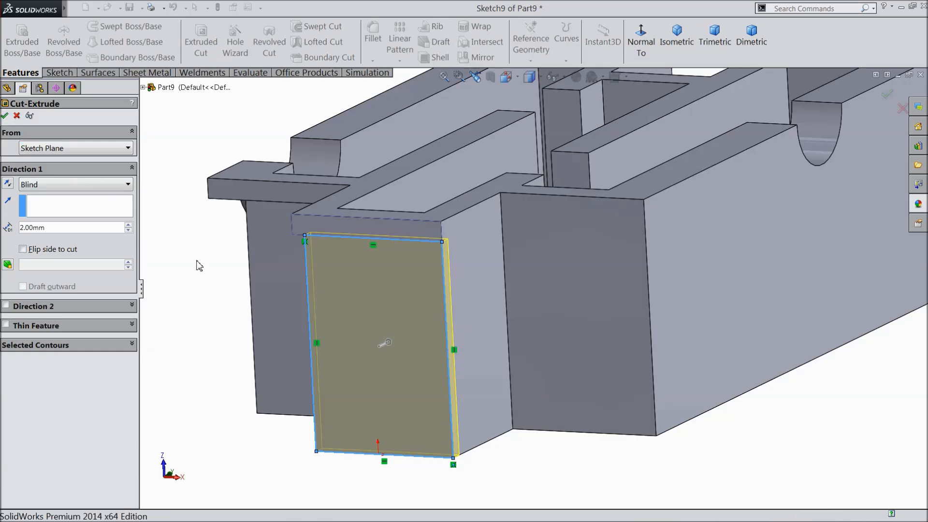
Sketch a 32 by 18 mm corner rectangle on the step wall beside the middle end wall, from below the lip to the inner bottom corner
{"action": "middle_click_drag", "start_coordinate": [232, 283], "coordinate": [203, 276]}
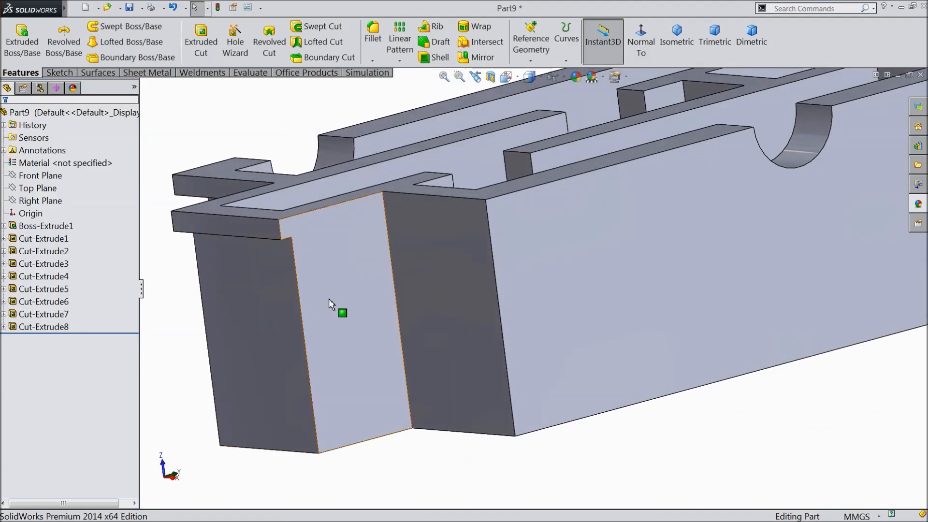
{"action": "left_click", "coordinate": [330, 297]}
{"action": "left_click", "coordinate": [368, 269]}
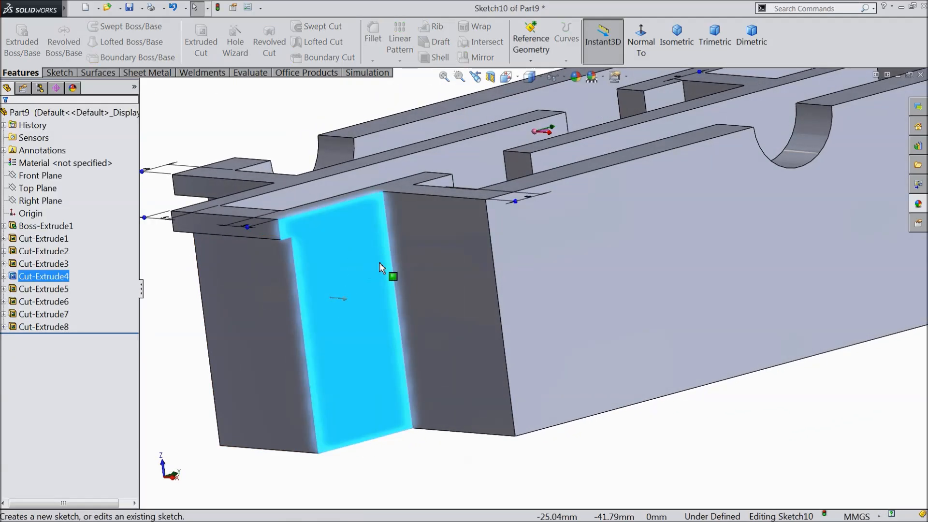
{"action": "left_click", "coordinate": [641, 43]}
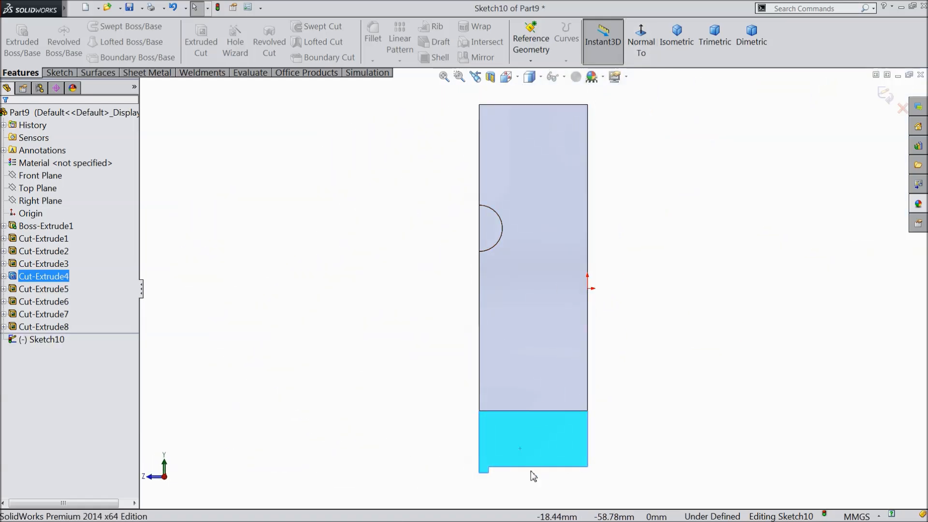
{"action": "left_click", "coordinate": [59, 73]}
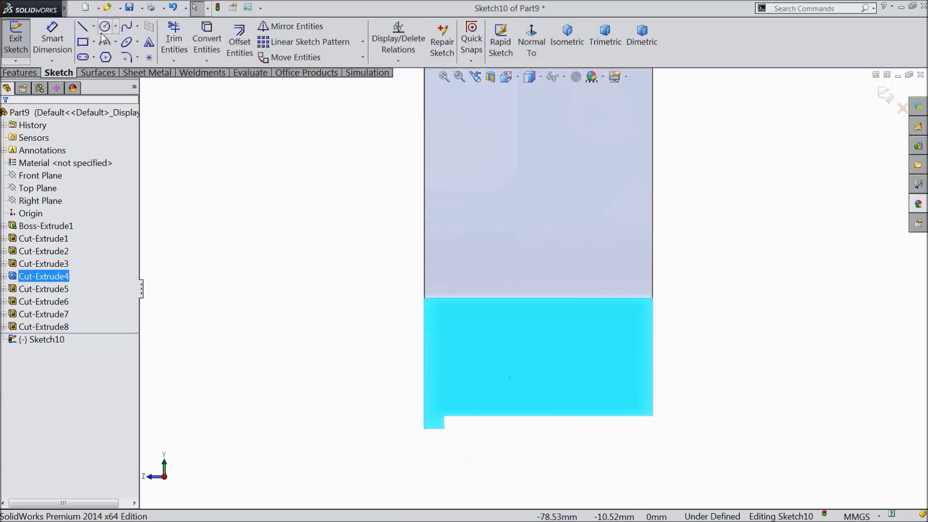
{"action": "left_click", "coordinate": [82, 42]}
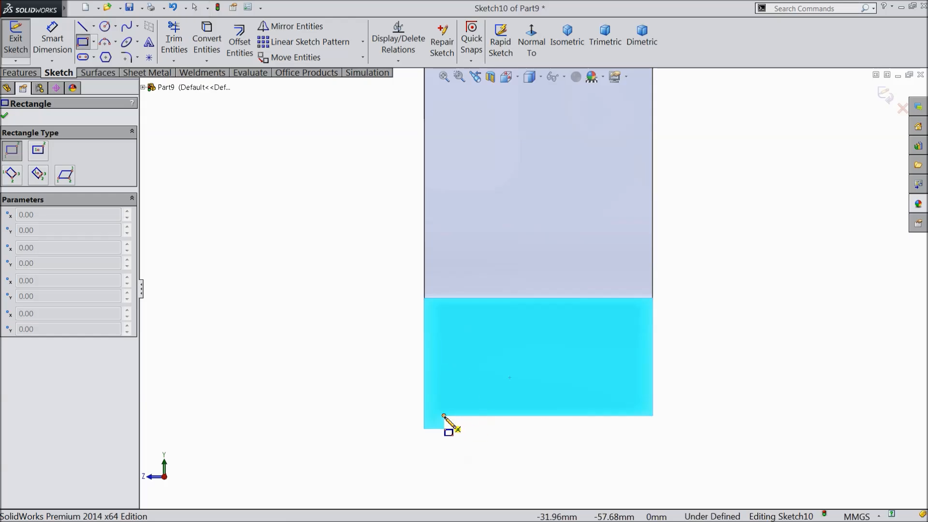
{"action": "left_click", "coordinate": [444, 415]}
{"action": "left_click", "coordinate": [653, 298]}
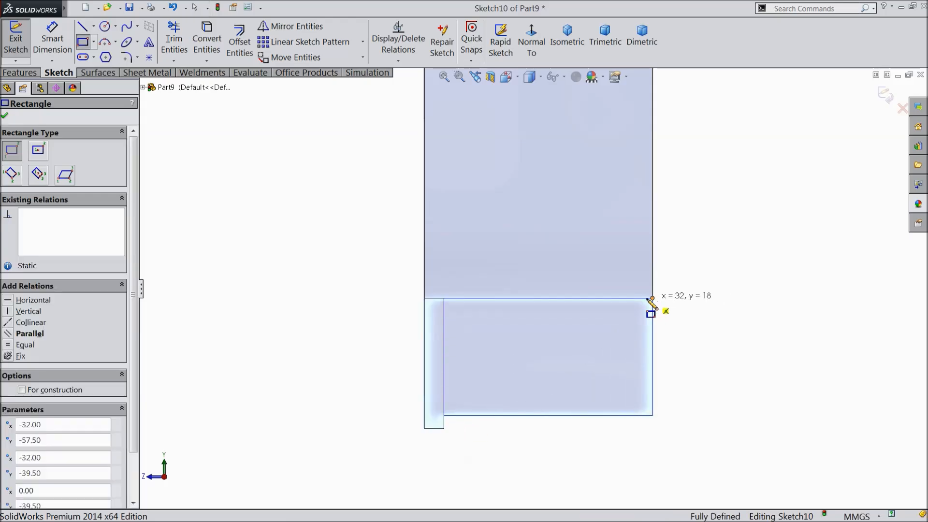
Cut-extrude the rectangle on the step wall to a blind depth of 2 mm
{"action": "left_click", "coordinate": [19, 73]}
{"action": "left_click", "coordinate": [201, 43]}
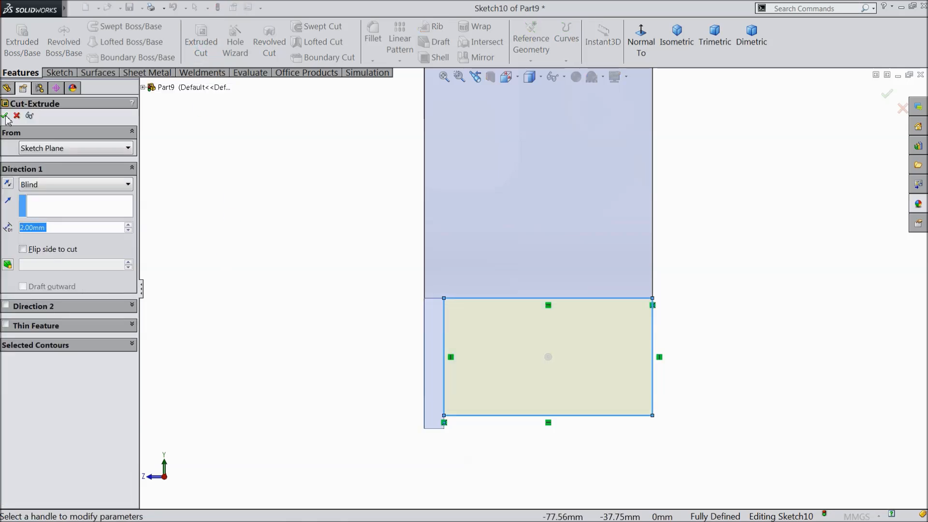
{"action": "left_click", "coordinate": [5, 116]}
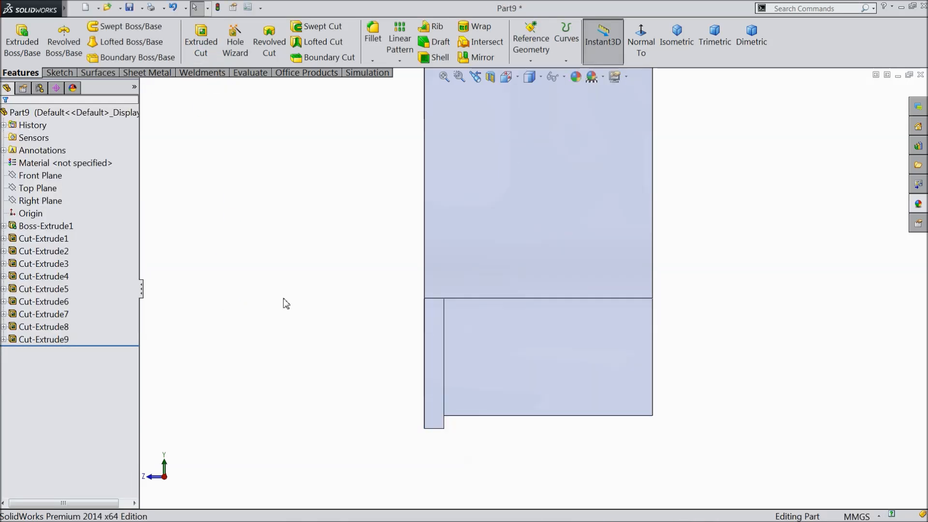
Sketch a 25 by 32 mm corner rectangle on the set-back end wall next to the step, from below the lip to the outer bottom corner
{"action": "middle_click_drag", "start_coordinate": [264, 297], "coordinate": [313, 234]}
{"action": "scroll", "coordinate": [305, 314], "scroll_direction": "up", "scroll_amount": 3}
{"action": "middle_click_drag", "start_coordinate": [367, 330], "coordinate": [364, 236]}
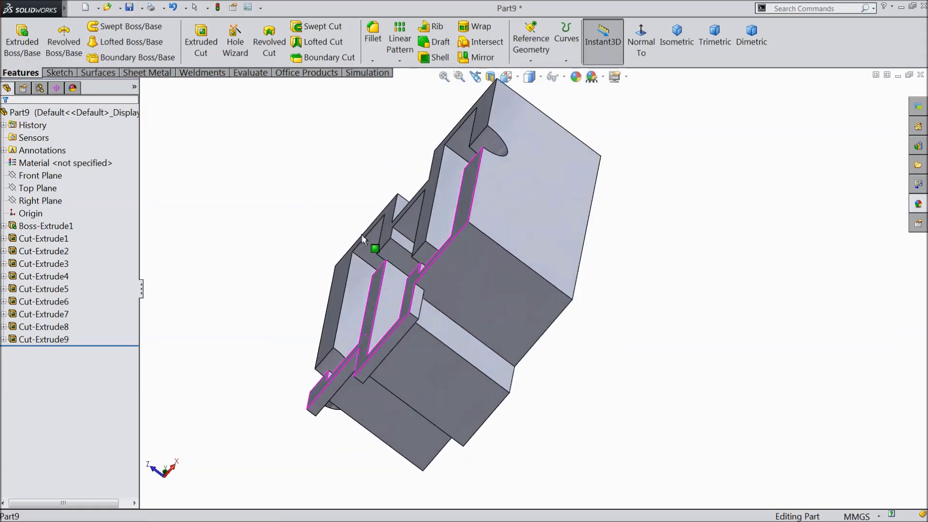
{"action": "scroll", "coordinate": [466, 314], "scroll_direction": "down", "scroll_amount": 5}
{"action": "left_click", "coordinate": [478, 281]}
{"action": "left_click", "coordinate": [519, 251]}
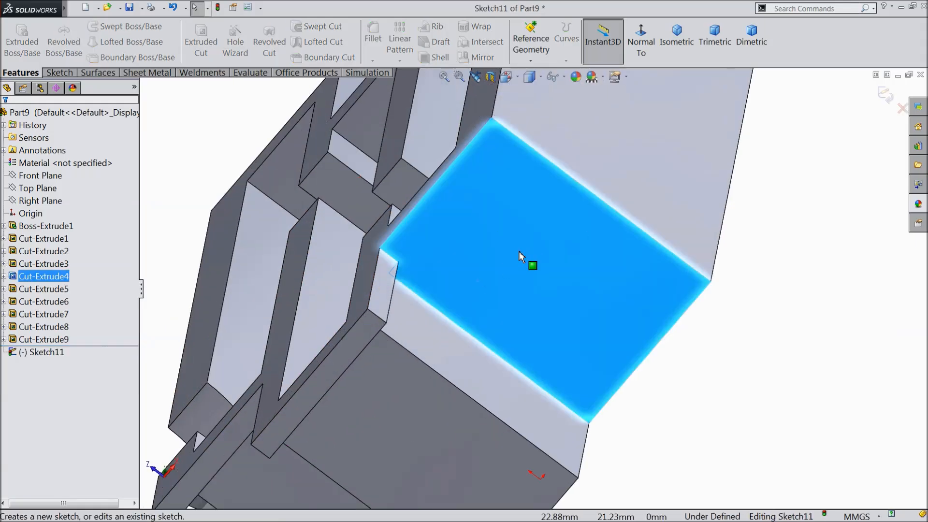
{"action": "left_click", "coordinate": [638, 46]}
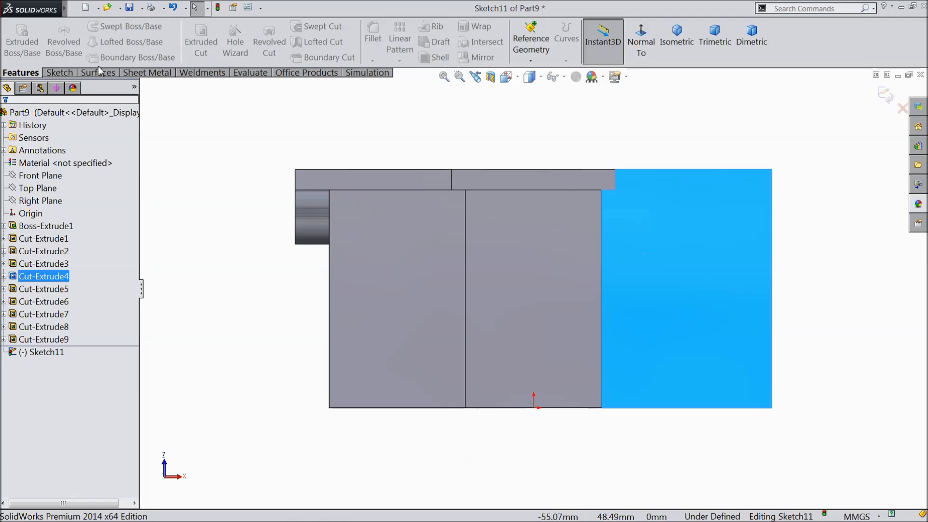
{"action": "left_click", "coordinate": [58, 72]}
{"action": "left_click", "coordinate": [84, 43]}
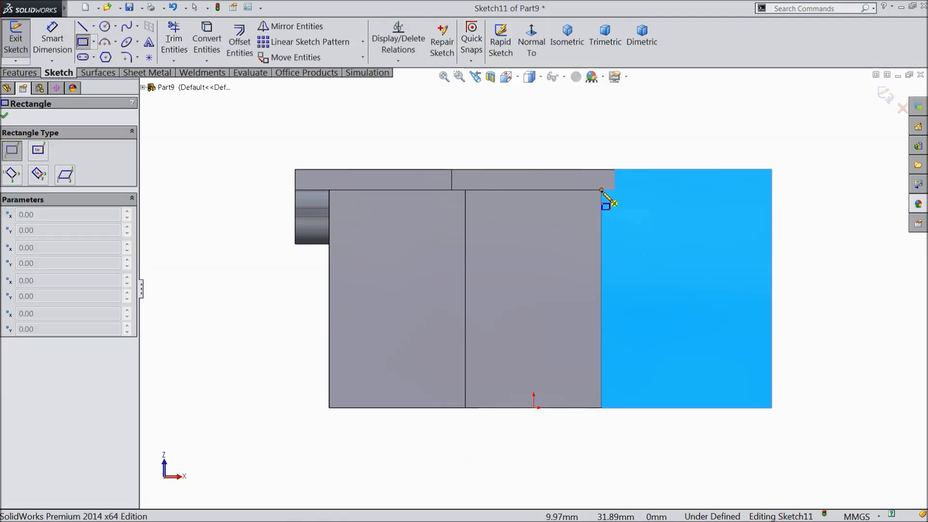
{"action": "left_click", "coordinate": [602, 191]}
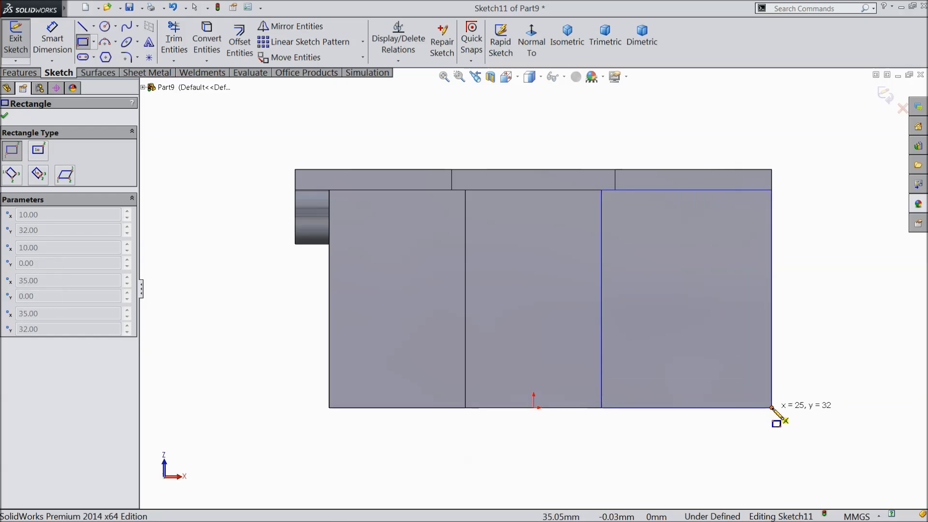
{"action": "left_click", "coordinate": [772, 408]}
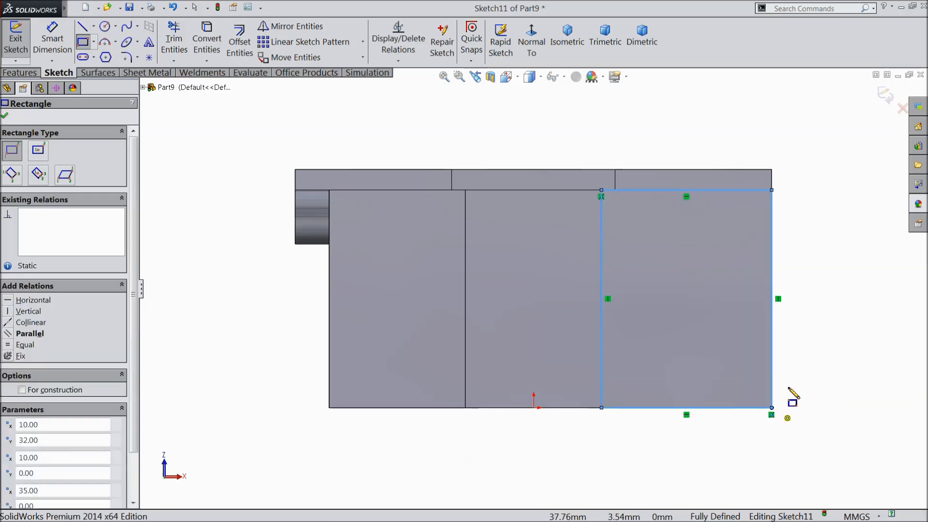
Cut-extrude the rectangle on the set-back end wall to a blind depth of 2 mm
{"action": "left_click", "coordinate": [22, 72]}
{"action": "left_click", "coordinate": [201, 41]}
{"action": "middle_click_drag", "start_coordinate": [221, 204], "coordinate": [198, 227]}
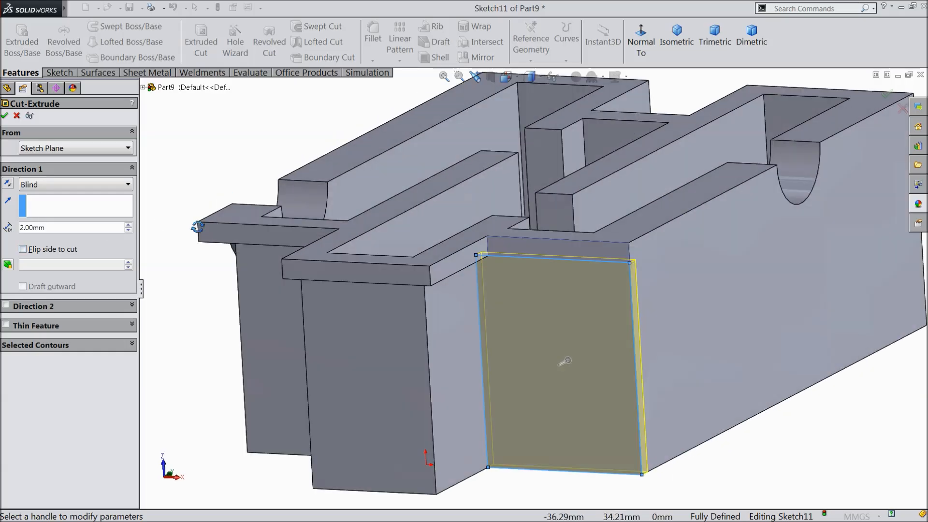
{"action": "left_click", "coordinate": [5, 116]}
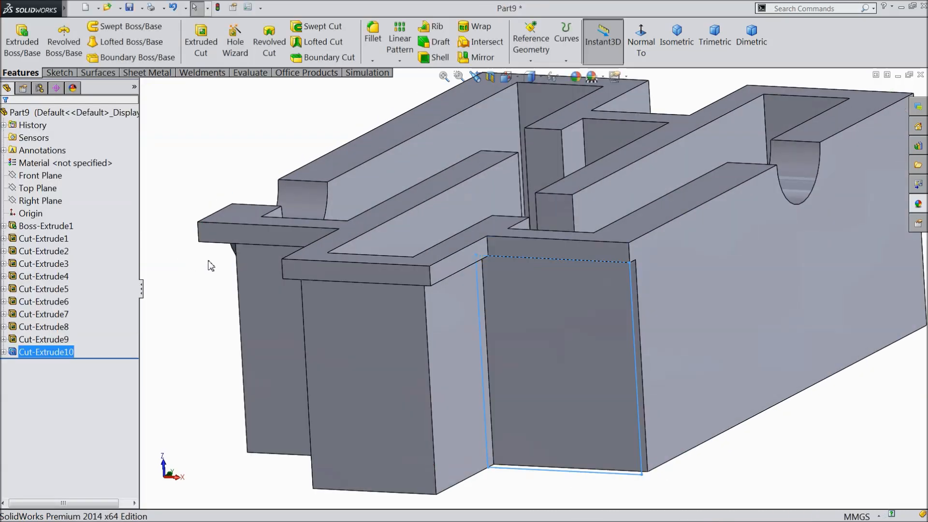
{"action": "left_click", "coordinate": [227, 286]}
In a new sketch on the long side wall with the semicircular notch, offset both upper edges and the notch arc 3 mm inward
{"action": "middle_click_drag", "start_coordinate": [230, 290], "coordinate": [208, 303]}
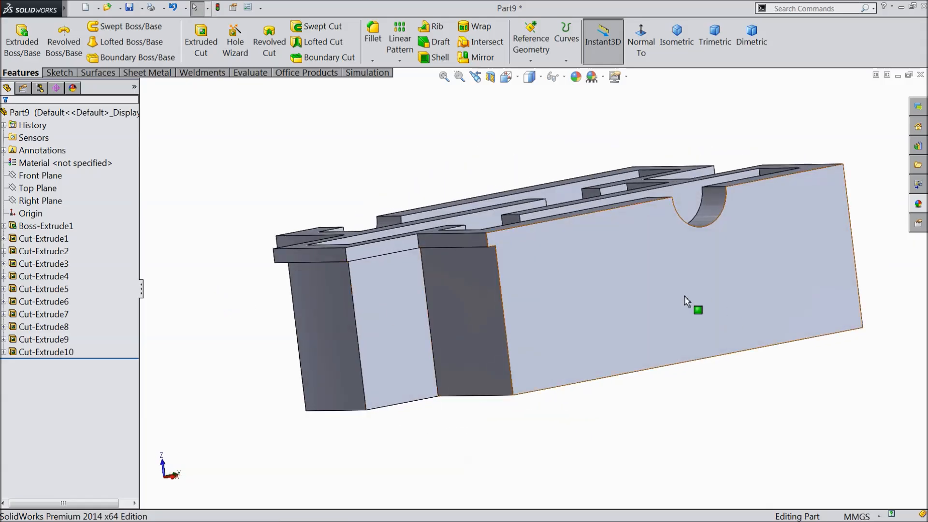
{"action": "left_click", "coordinate": [687, 301]}
{"action": "left_click", "coordinate": [721, 266]}
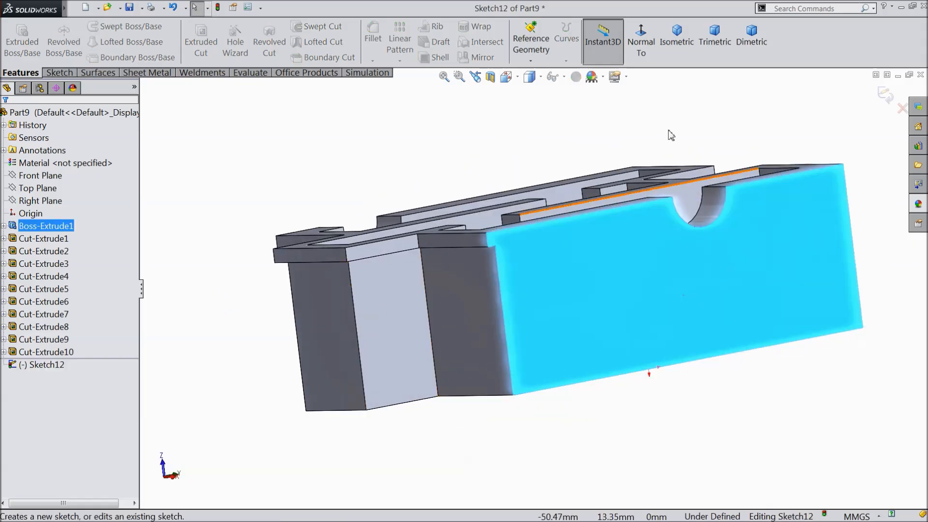
{"action": "left_click", "coordinate": [642, 44]}
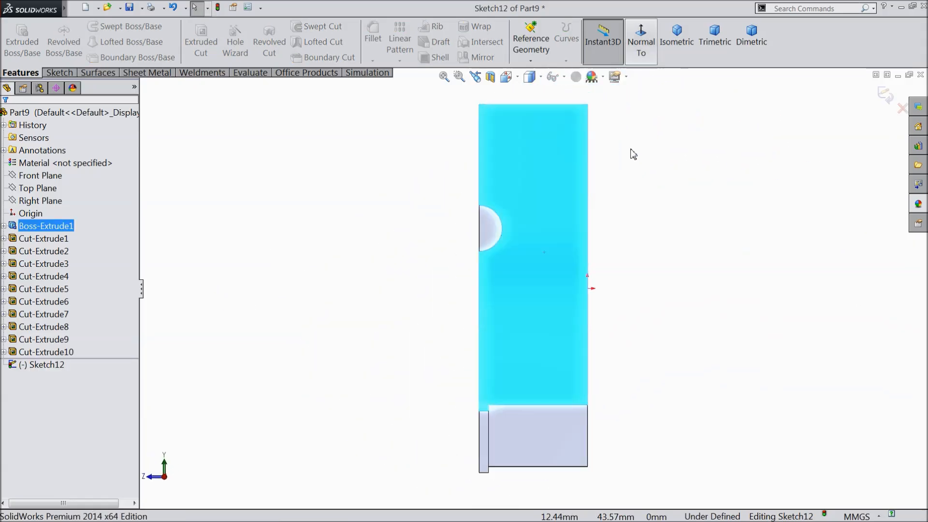
{"action": "left_click", "coordinate": [481, 156]}
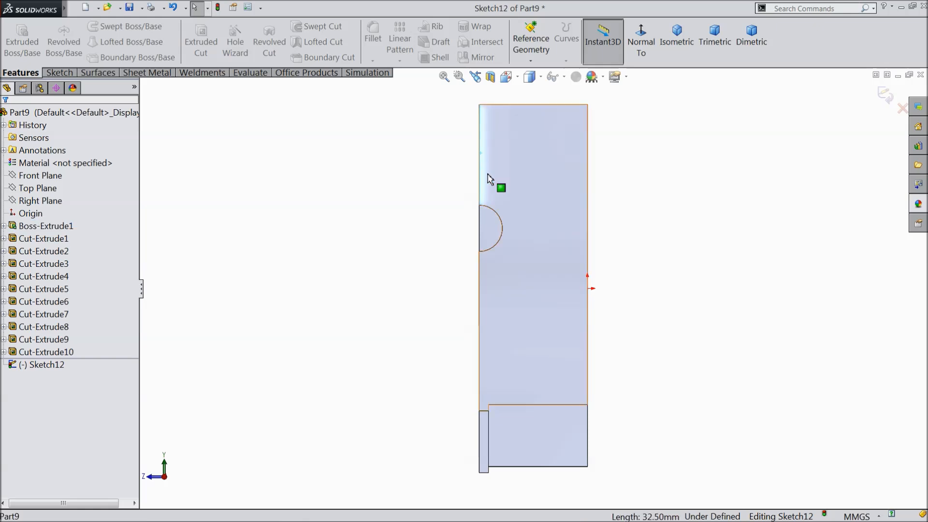
{"action": "left_click", "coordinate": [501, 225], "text": "ctrl"}
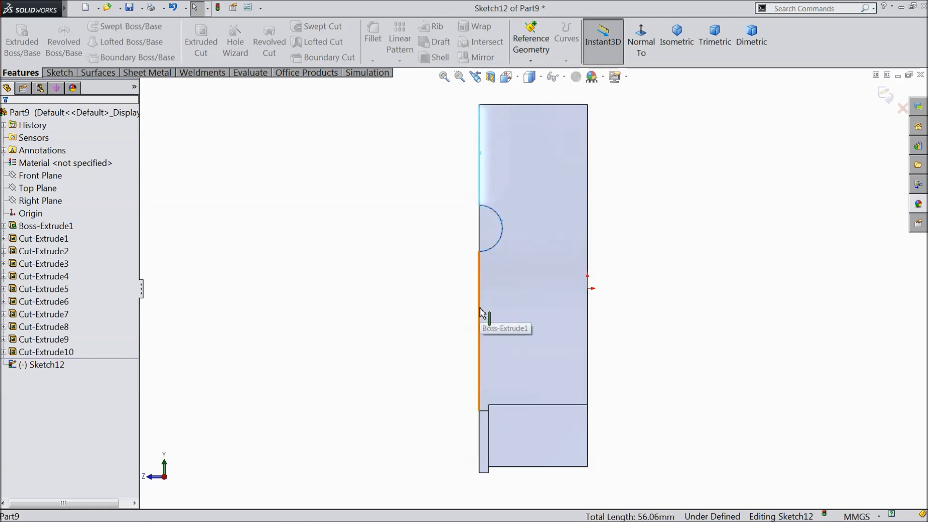
{"action": "left_click", "coordinate": [480, 313], "text": "ctrl"}
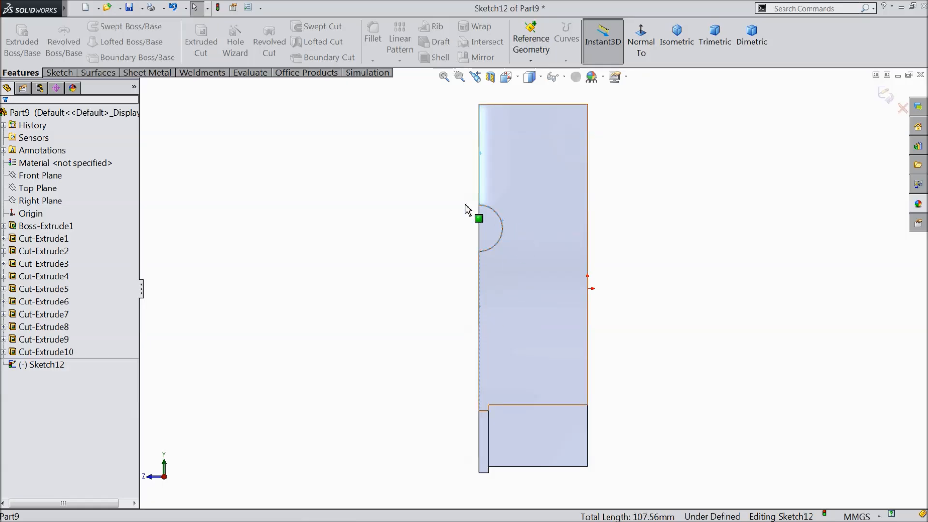
{"action": "left_click", "coordinate": [70, 75]}
{"action": "left_click", "coordinate": [239, 43]}
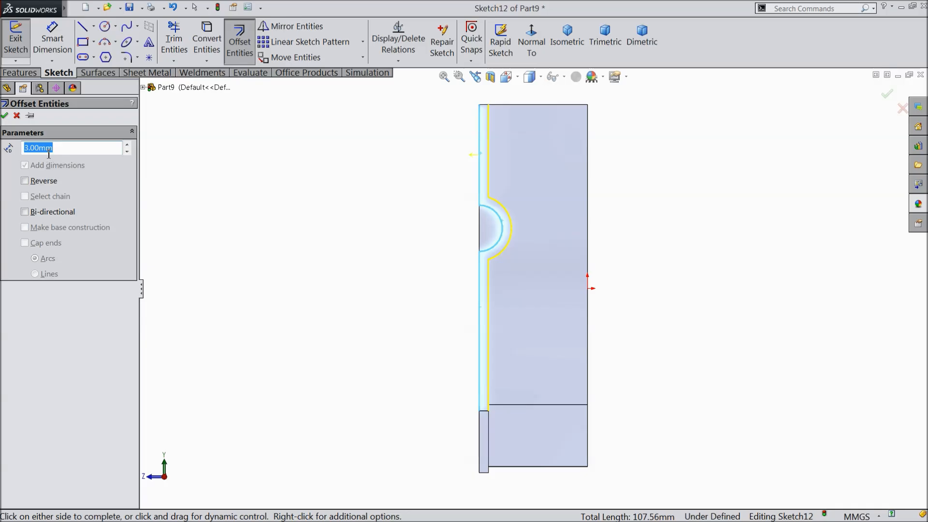
{"action": "left_click", "coordinate": [5, 116]}
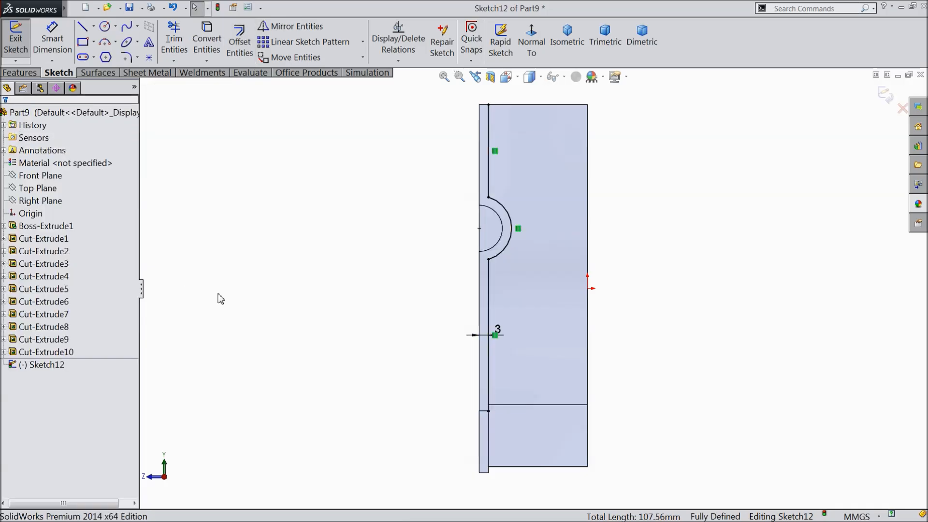
Close the offset profile on the notched side wall with lines along the wall's far end, bottom edge and near end
{"action": "left_click", "coordinate": [82, 27]}
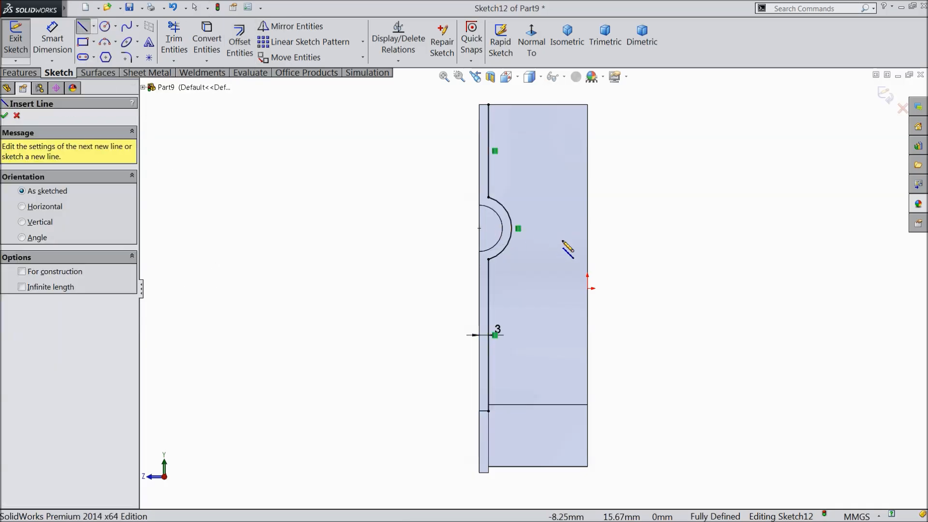
{"action": "left_click", "coordinate": [489, 104]}
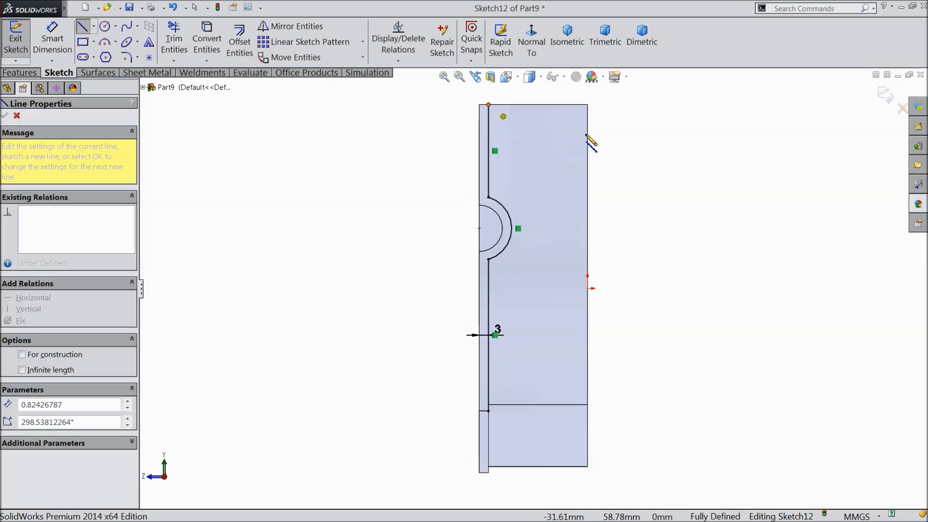
{"action": "left_click", "coordinate": [588, 104]}
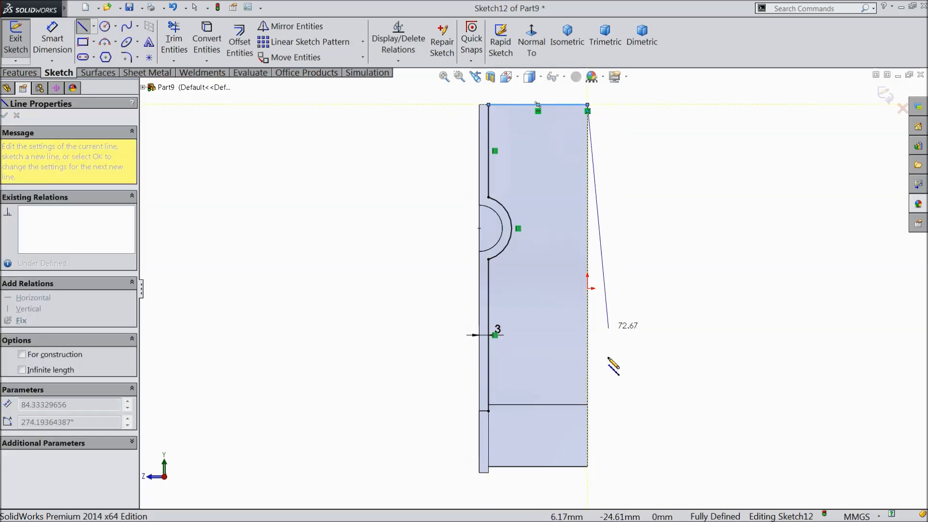
{"action": "left_click", "coordinate": [588, 404]}
{"action": "left_click", "coordinate": [488, 405]}
{"action": "right_click", "coordinate": [404, 332]}
{"action": "left_click", "coordinate": [422, 89]}
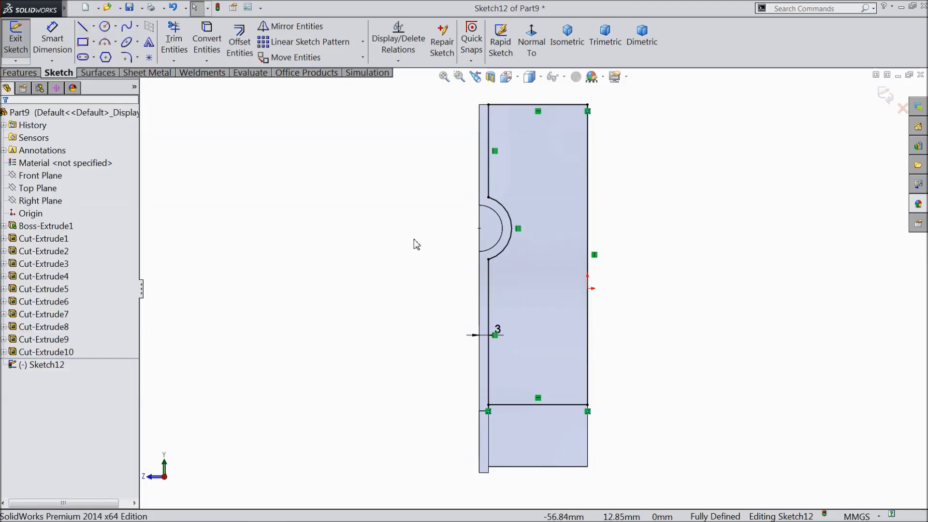
Trim the short overhang of the offset line past the profile's closing line at the near end corner
{"action": "mouse_move", "coordinate": [419, 375]}
{"action": "middle_mouse_down"}
{"action": "mouse_move", "coordinate": [435, 256]}
{"action": "mouse_move", "coordinate": [452, 353]}
{"action": "mouse_move", "coordinate": [412, 397]}
{"action": "mouse_move", "coordinate": [450, 356]}
{"action": "middle_mouse_up"}
{"action": "scroll", "coordinate": [556, 314], "scroll_direction": "down", "scroll_amount": 6}
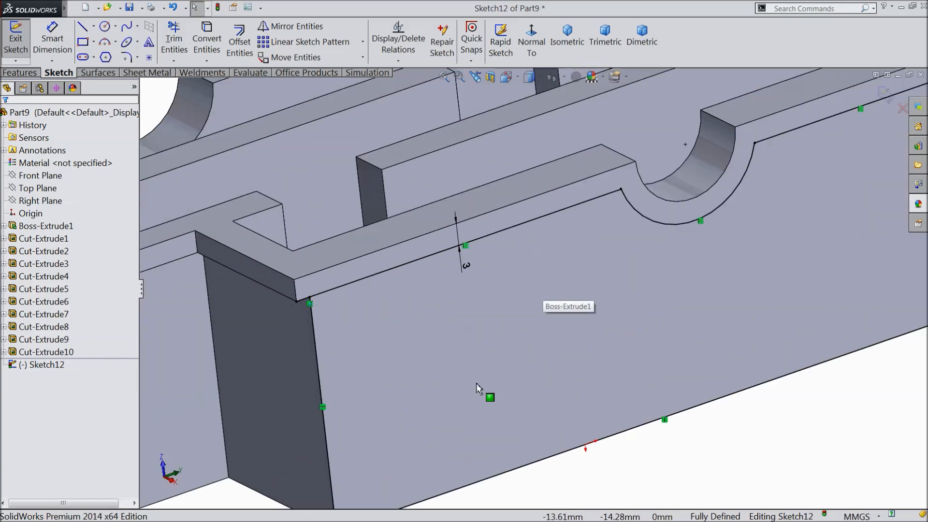
{"action": "left_click", "coordinate": [174, 41]}
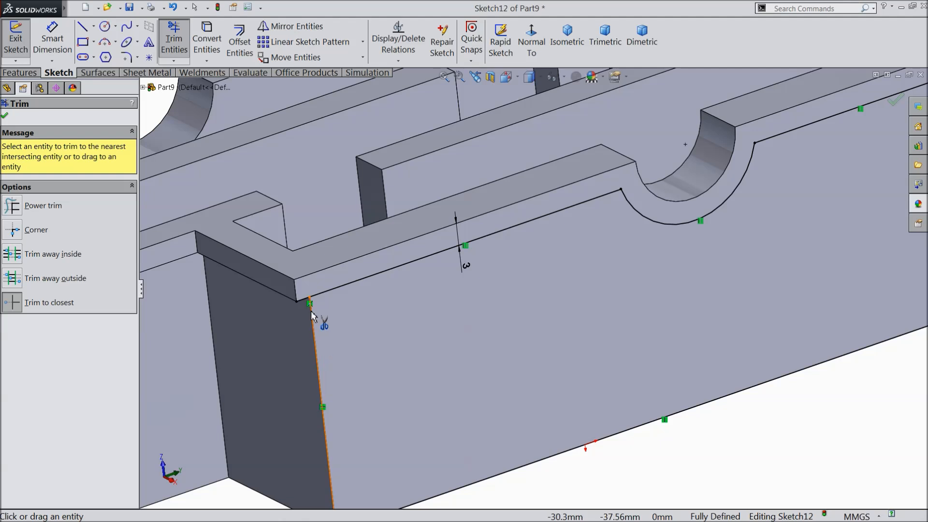
{"action": "left_click", "coordinate": [5, 116]}
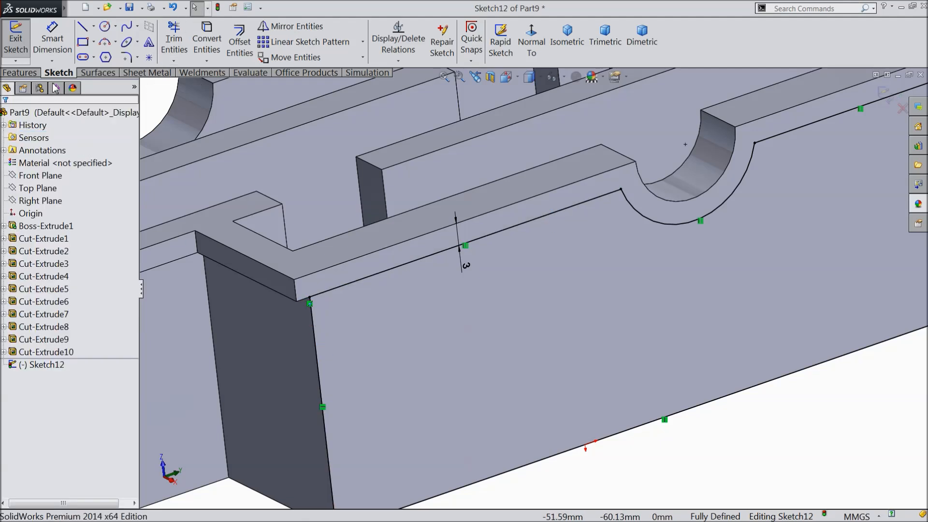
Cut-extrude the closed profile on the notched side wall to a blind depth of 5 mm
{"action": "left_click", "coordinate": [34, 73]}
{"action": "left_click", "coordinate": [200, 42]}
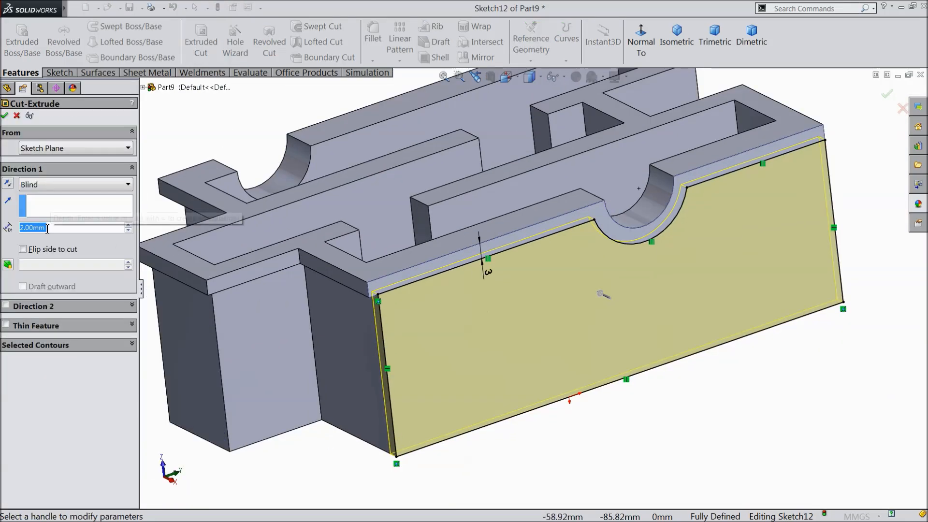
{"action": "type", "text": "5"}
{"action": "key", "text": "Return"}
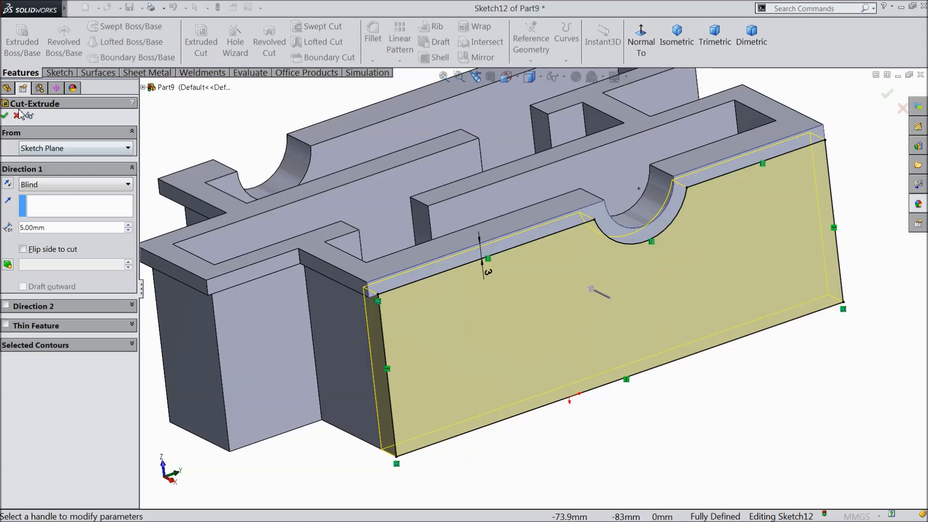
{"action": "left_click", "coordinate": [5, 116]}
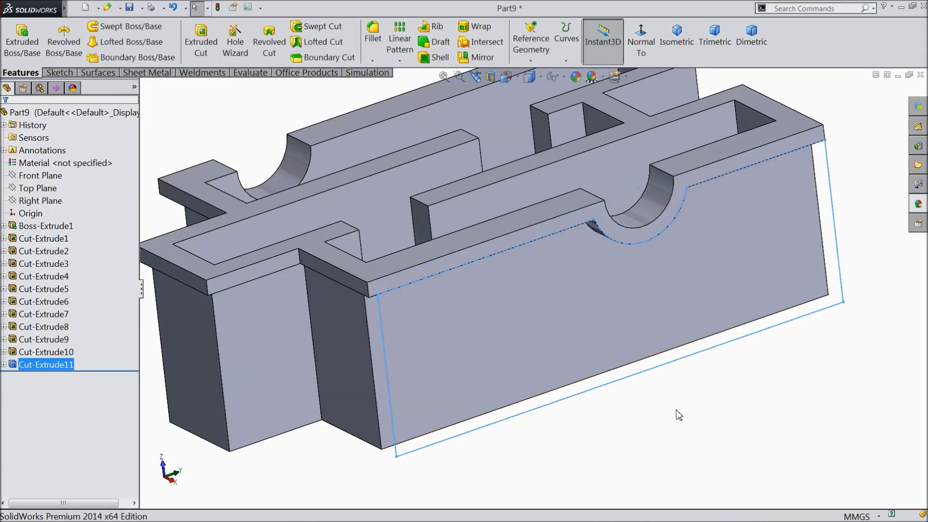
View the block in perspective and inspect the recessed side wall and notch rim from several angles
{"action": "middle_click_drag", "start_coordinate": [666, 405], "coordinate": [708, 394]}
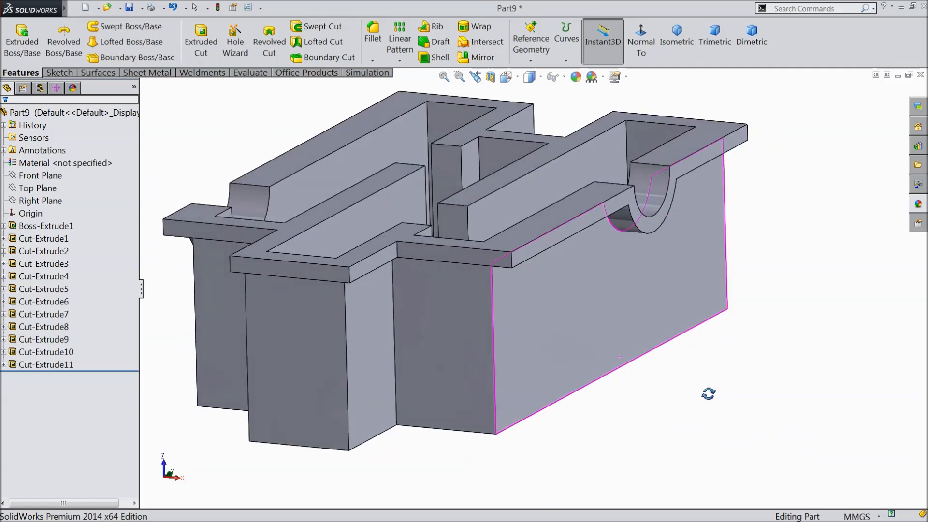
{"action": "scroll", "coordinate": [619, 338], "scroll_direction": "up", "scroll_amount": 1}
{"action": "left_click", "coordinate": [630, 77]}
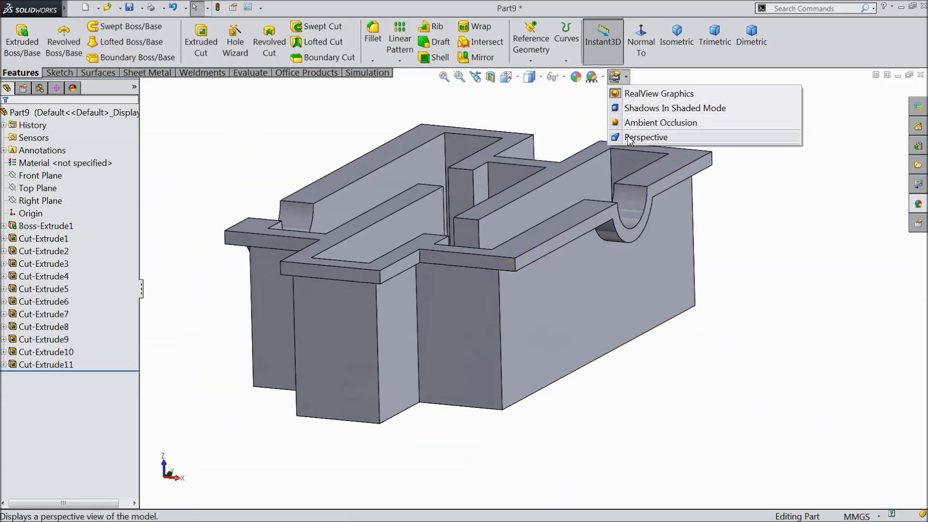
{"action": "left_click", "coordinate": [634, 137]}
{"action": "middle_click_drag", "start_coordinate": [617, 227], "coordinate": [644, 399]}
{"action": "scroll", "coordinate": [615, 400], "scroll_direction": "up", "scroll_amount": 2}
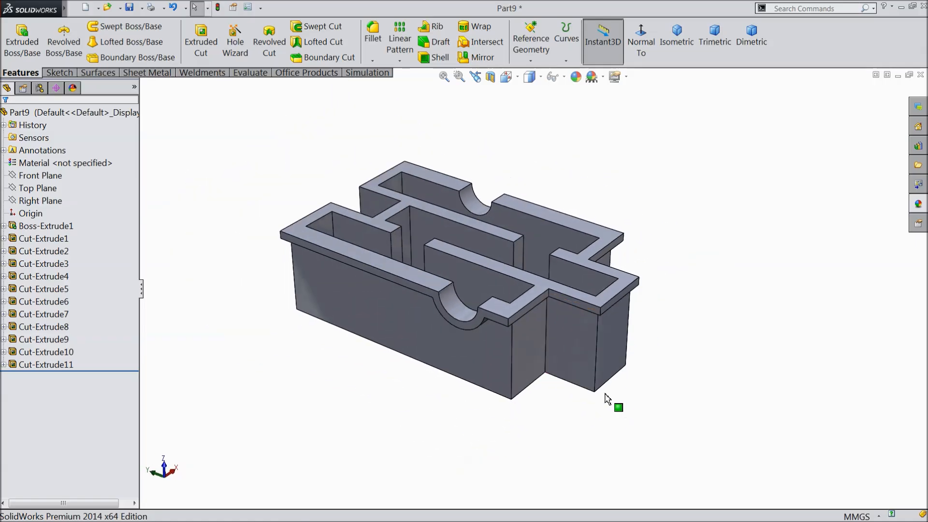
Sketch a 22 by 32 mm corner rectangle on the outer end wall beside the notched side, from below the lip to the bottom corner
{"action": "scroll", "coordinate": [474, 257], "scroll_direction": "down", "scroll_amount": 2}
{"action": "middle_click_drag", "start_coordinate": [408, 337], "coordinate": [595, 348]}
{"action": "scroll", "coordinate": [601, 327], "scroll_direction": "down", "scroll_amount": 3}
{"action": "middle_click_drag", "start_coordinate": [562, 314], "coordinate": [543, 315]}
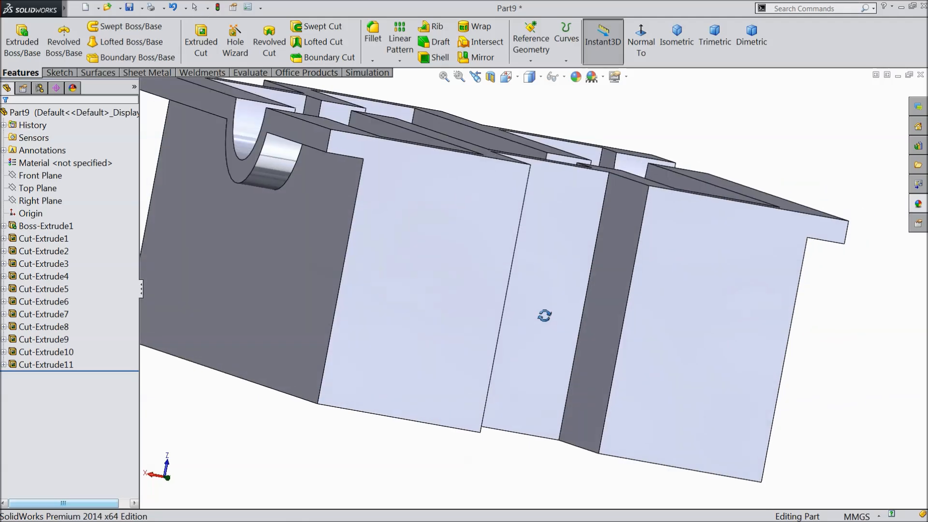
{"action": "left_click", "coordinate": [446, 324]}
{"action": "left_click", "coordinate": [484, 288]}
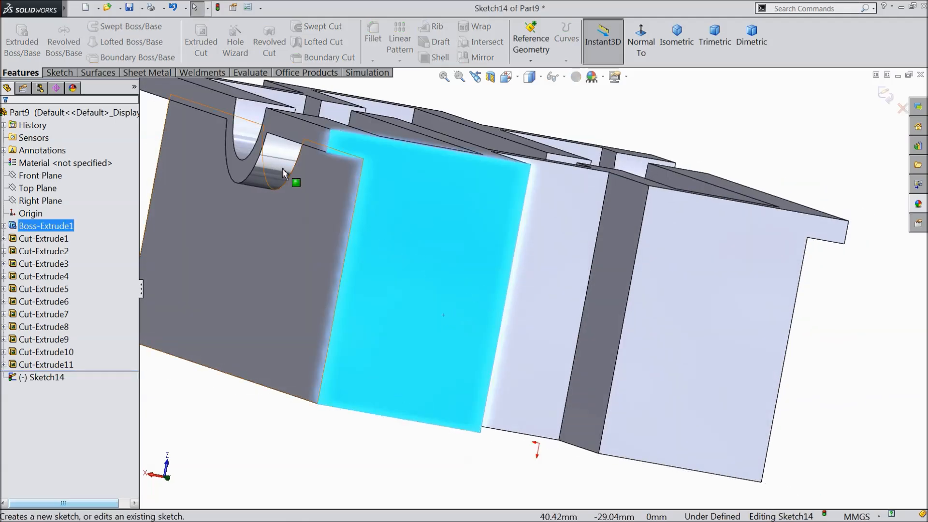
{"action": "left_click", "coordinate": [82, 43]}
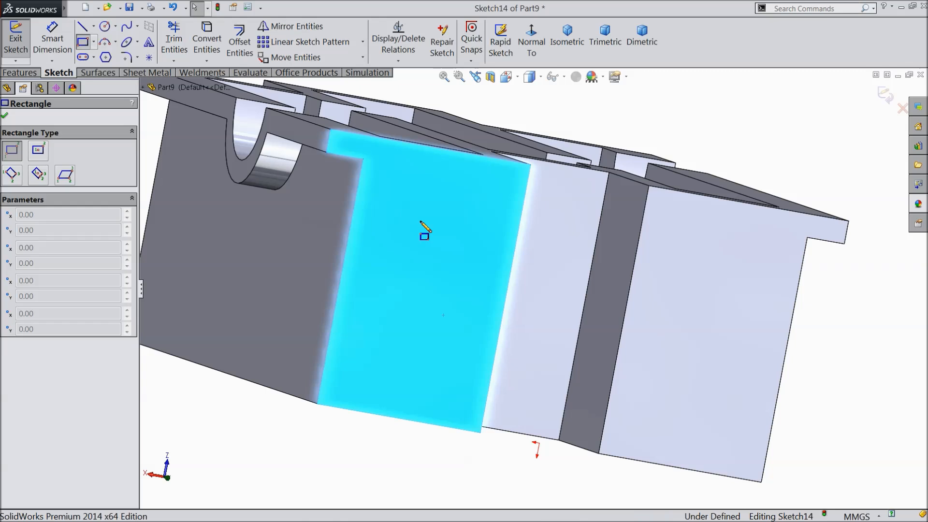
{"action": "left_click", "coordinate": [363, 159]}
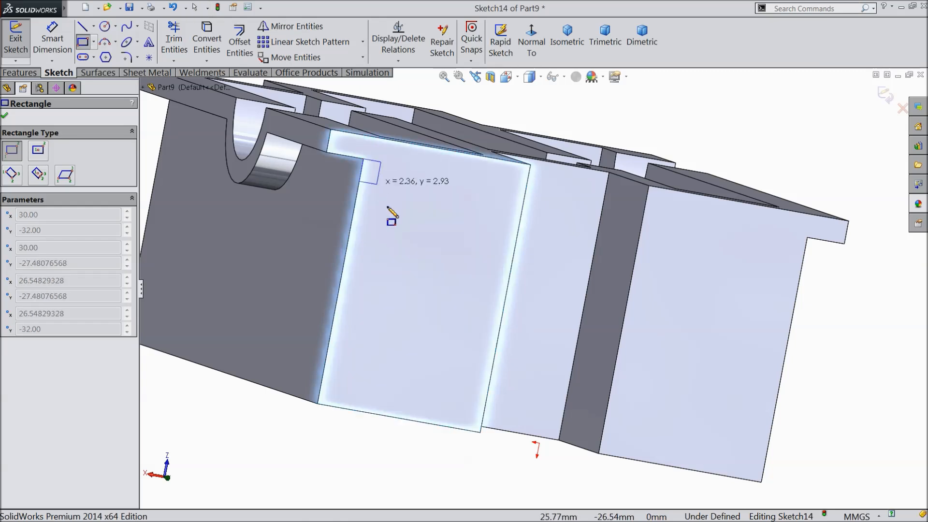
{"action": "left_click", "coordinate": [480, 431]}
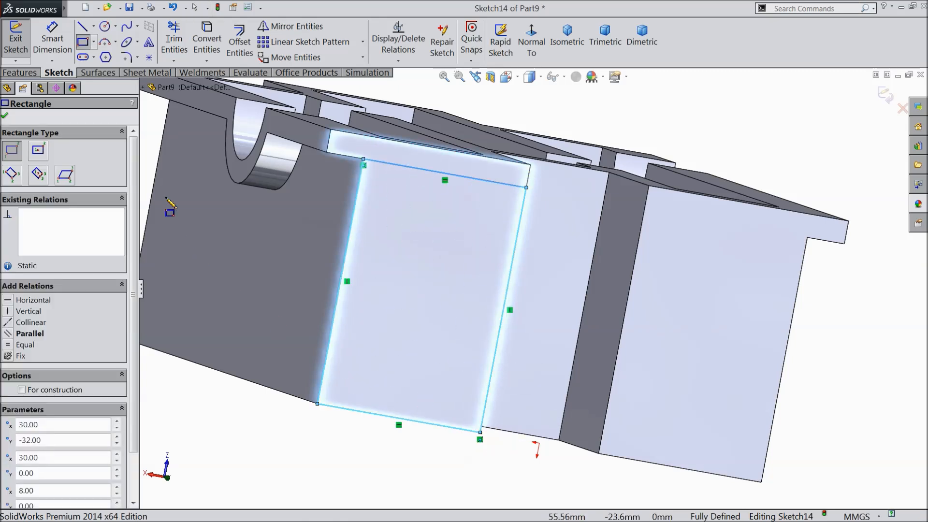
Cut-extrude the rectangle on the outer end wall to a blind depth of 2 mm
{"action": "left_click", "coordinate": [33, 75]}
{"action": "left_click", "coordinate": [199, 48]}
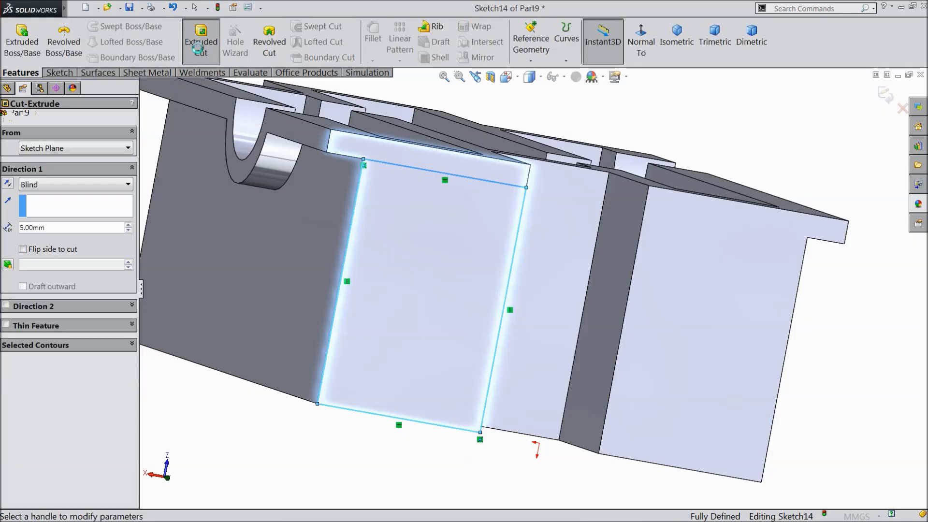
{"action": "key", "text": "Return"}
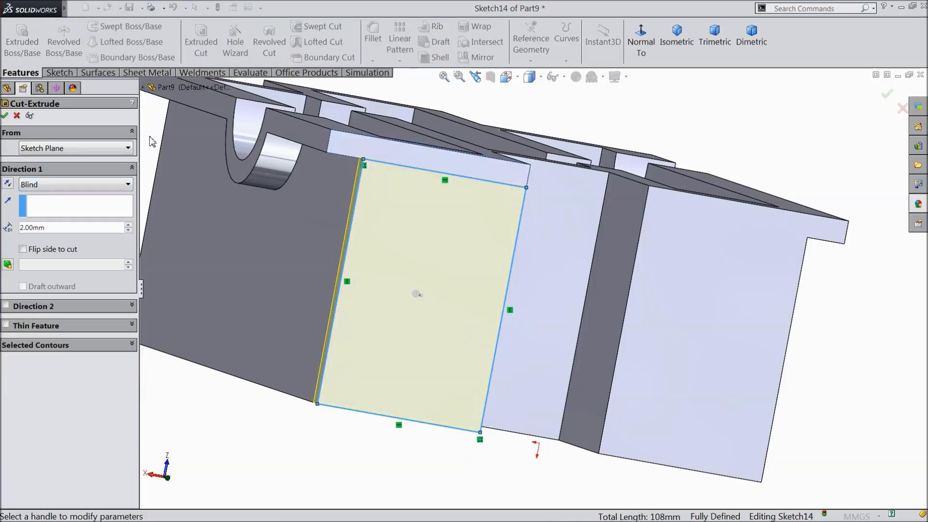
{"action": "left_click", "coordinate": [4, 115]}
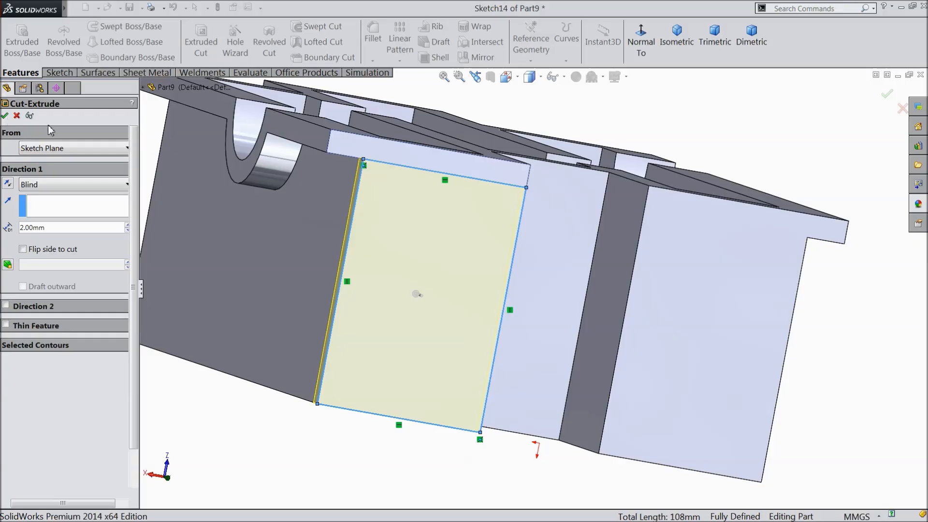
Sketch an 18 by 32 mm corner rectangle on the adjoining step wall, from below the lip to the bottom inner corner
{"action": "middle_click_drag", "start_coordinate": [503, 301], "coordinate": [424, 293]}
{"action": "scroll", "coordinate": [435, 284], "scroll_direction": "up", "scroll_amount": 2}
{"action": "scroll", "coordinate": [306, 291], "scroll_direction": "down", "scroll_amount": 2}
{"action": "left_click", "coordinate": [306, 291]}
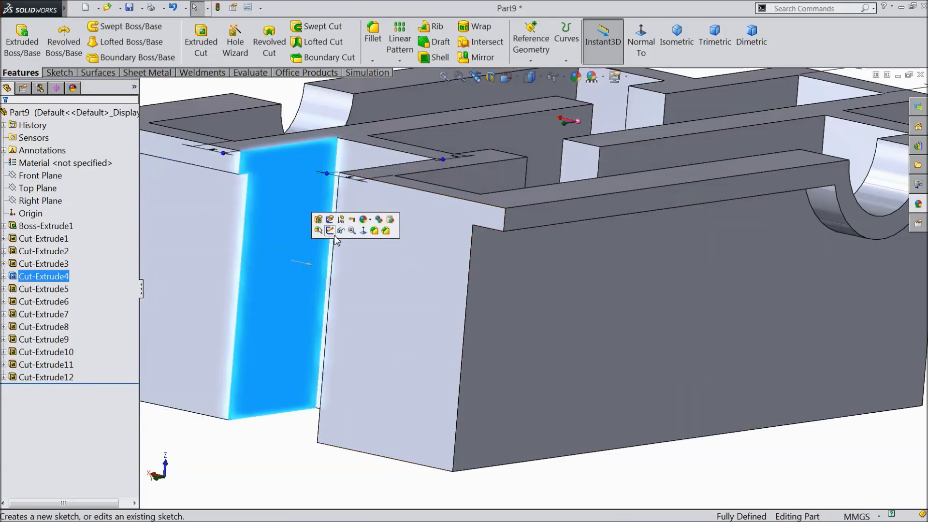
{"action": "left_click", "coordinate": [329, 231]}
{"action": "left_click", "coordinate": [60, 73]}
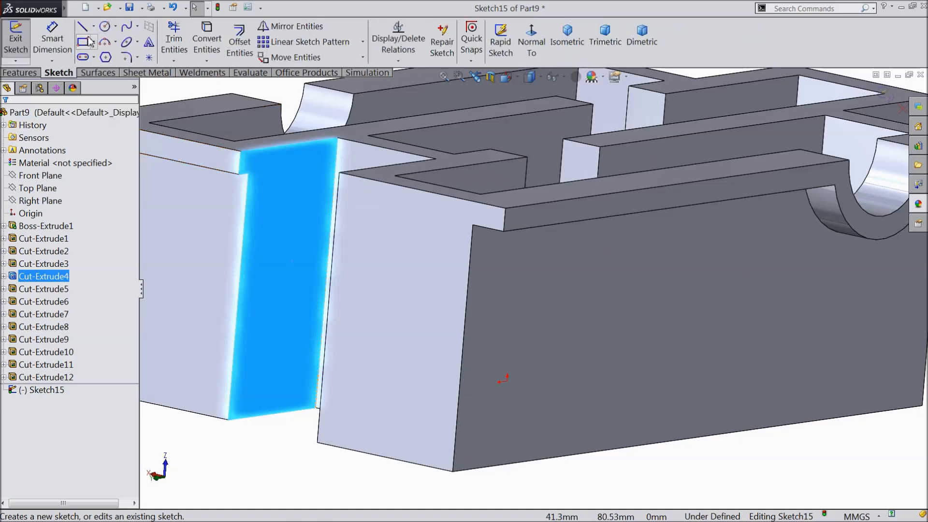
{"action": "left_click", "coordinate": [83, 41]}
{"action": "left_click", "coordinate": [249, 172]}
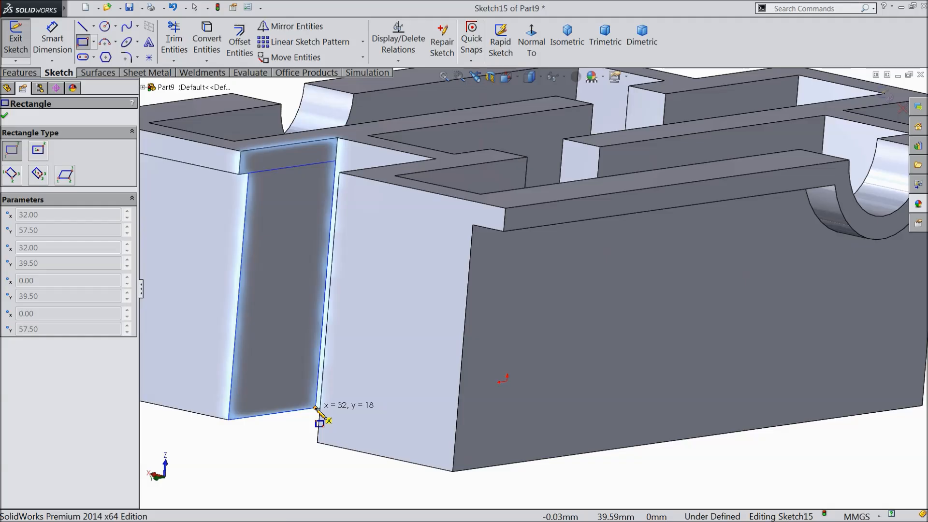
{"action": "left_click", "coordinate": [317, 409]}
Cut-extrude the 18 by 32 mm rectangle on the step wall to a blind depth of 2 mm
{"action": "left_click", "coordinate": [19, 72]}
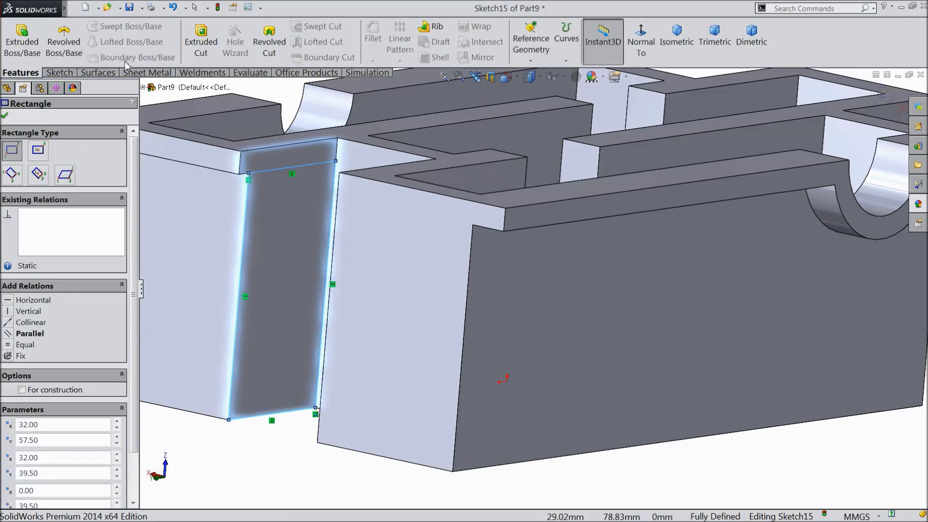
{"action": "left_click", "coordinate": [201, 41]}
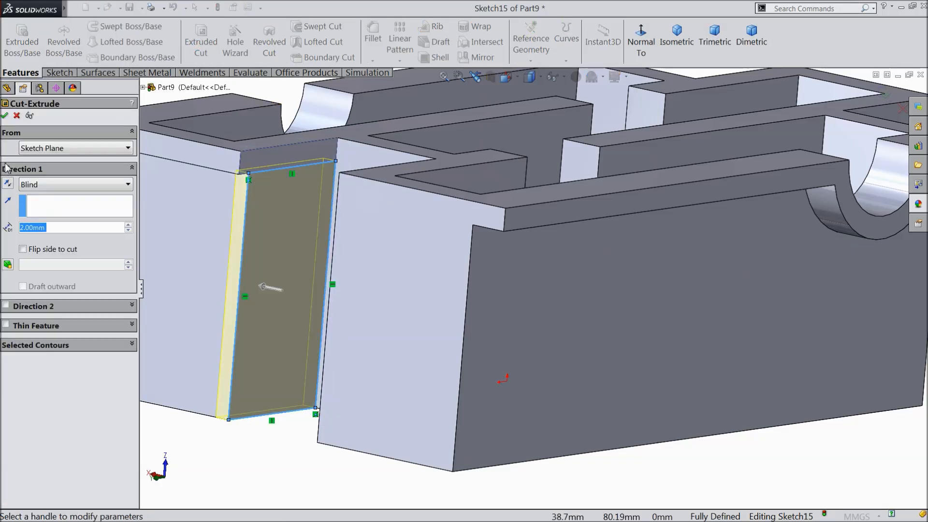
{"action": "left_click", "coordinate": [4, 115]}
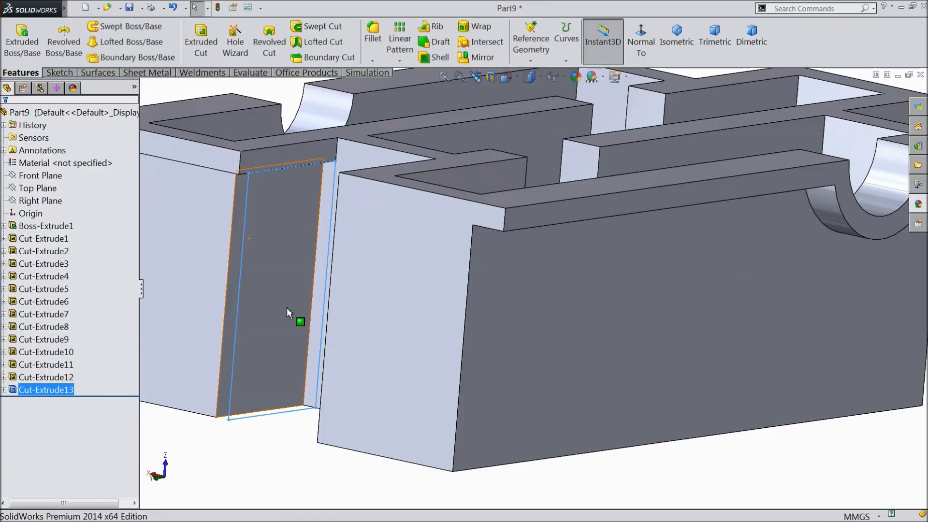
Sketch an 18 by 32 mm corner rectangle on the set-back end wall between the two outer blocks, from below the lip to the bottom
{"action": "key", "text": "f"}
{"action": "middle_click_drag", "start_coordinate": [375, 431], "coordinate": [422, 397]}
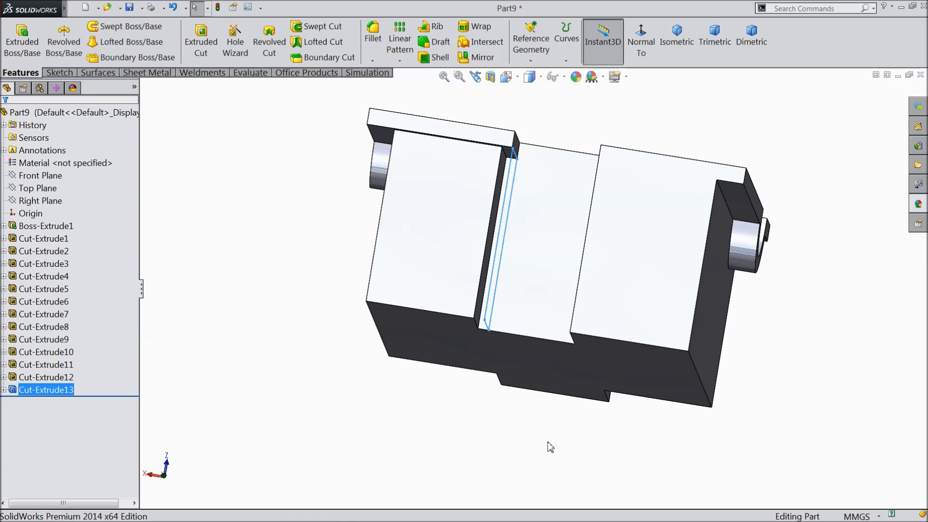
{"action": "scroll", "coordinate": [511, 241], "scroll_direction": "down", "scroll_amount": 5}
{"action": "left_click", "coordinate": [549, 244]}
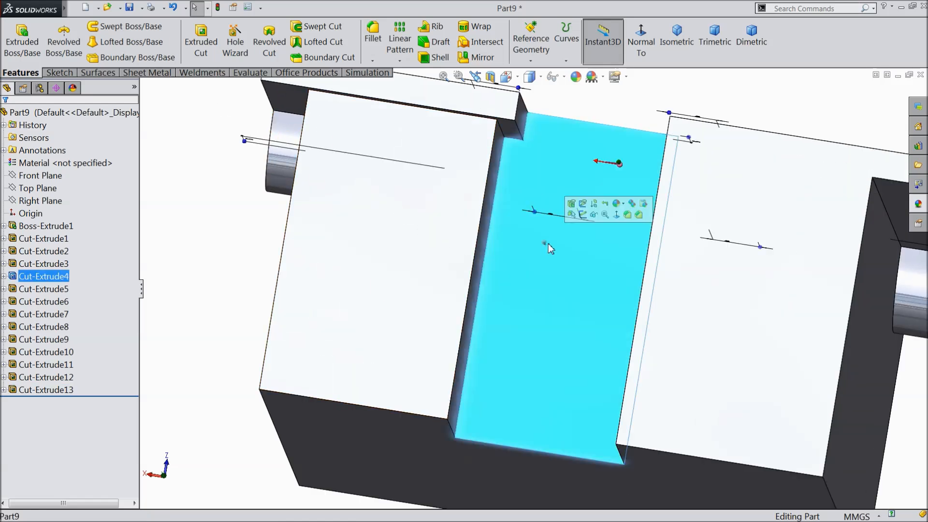
{"action": "left_click", "coordinate": [582, 214]}
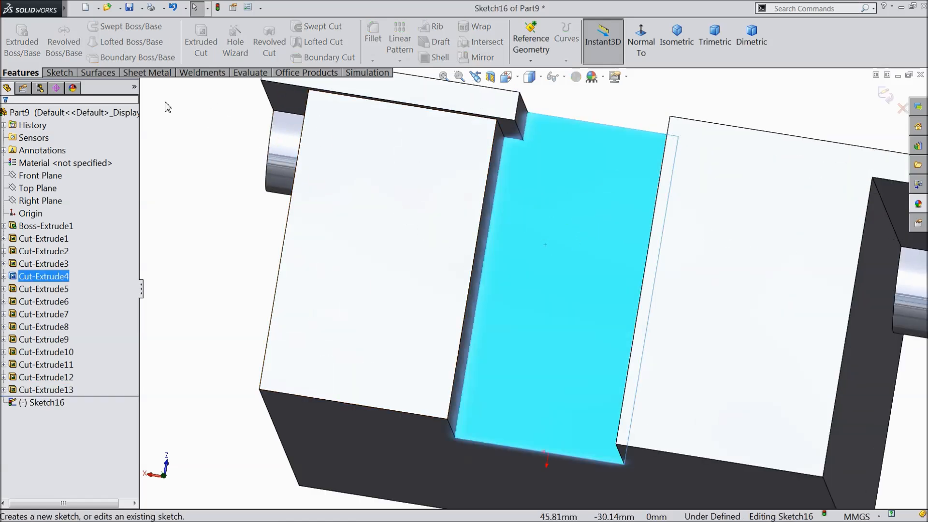
{"action": "left_click", "coordinate": [58, 73]}
{"action": "left_click", "coordinate": [83, 42]}
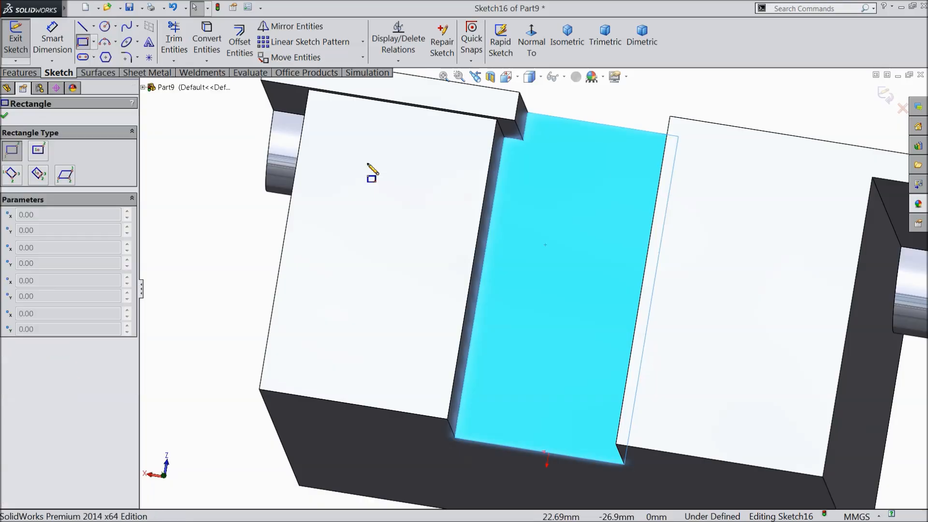
{"action": "left_click", "coordinate": [504, 138]}
{"action": "scroll", "coordinate": [585, 343], "scroll_direction": "up", "scroll_amount": 3}
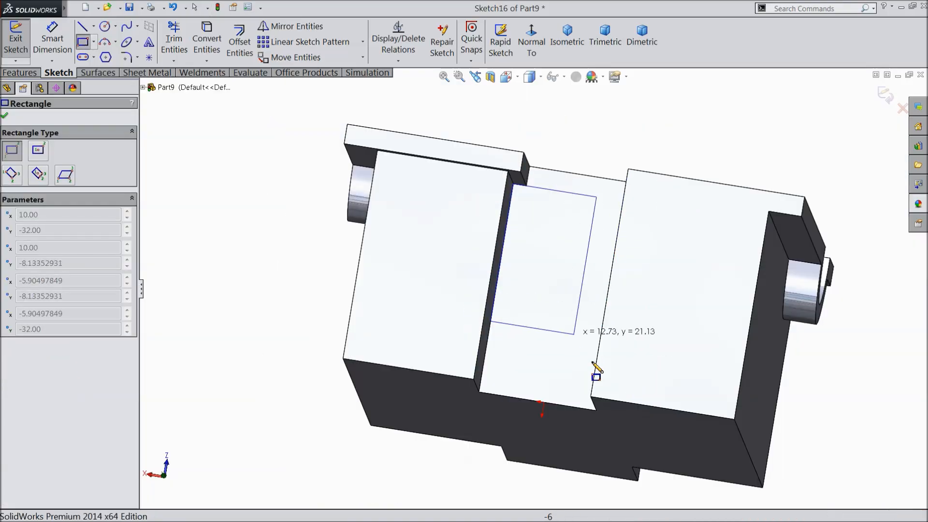
{"action": "middle_click_drag", "start_coordinate": [607, 418], "coordinate": [704, 448]}
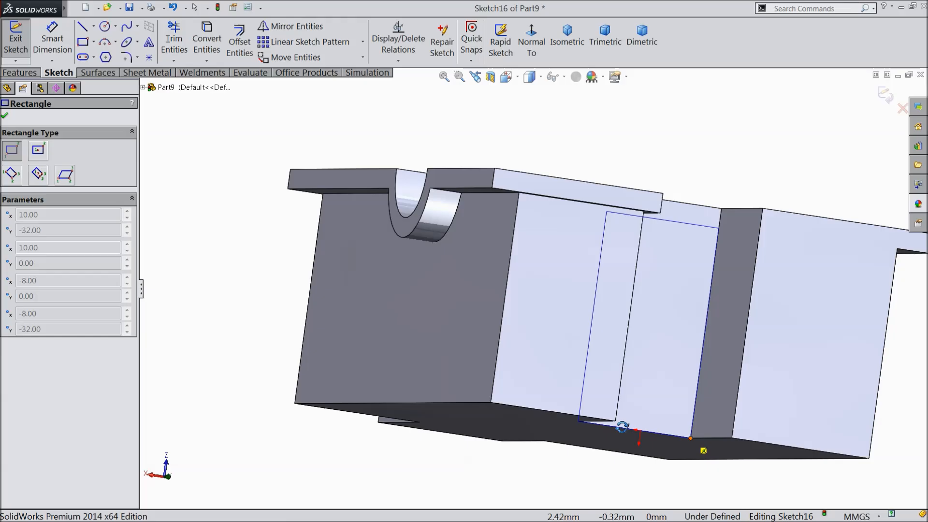
{"action": "left_click", "coordinate": [691, 438]}
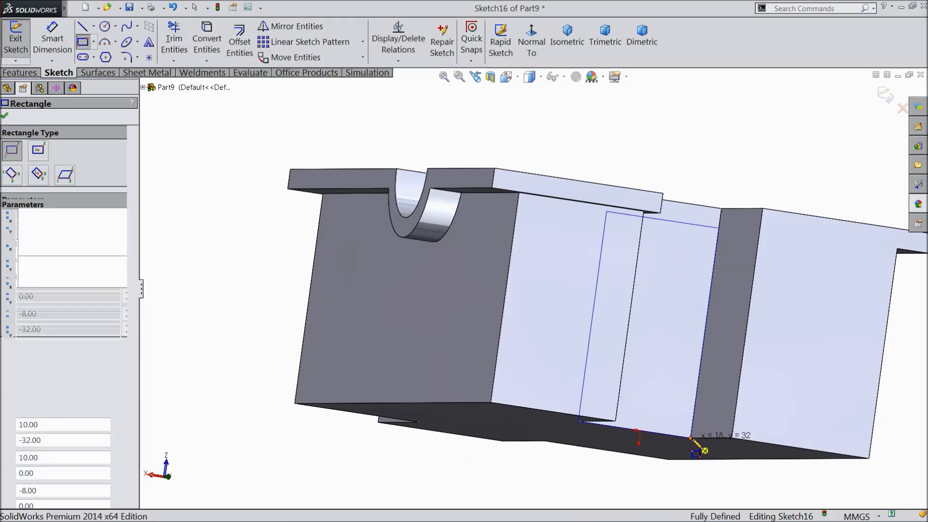
Cut-extrude the rectangle on the set-back end wall to a blind depth of 2 mm
{"action": "left_click", "coordinate": [21, 72]}
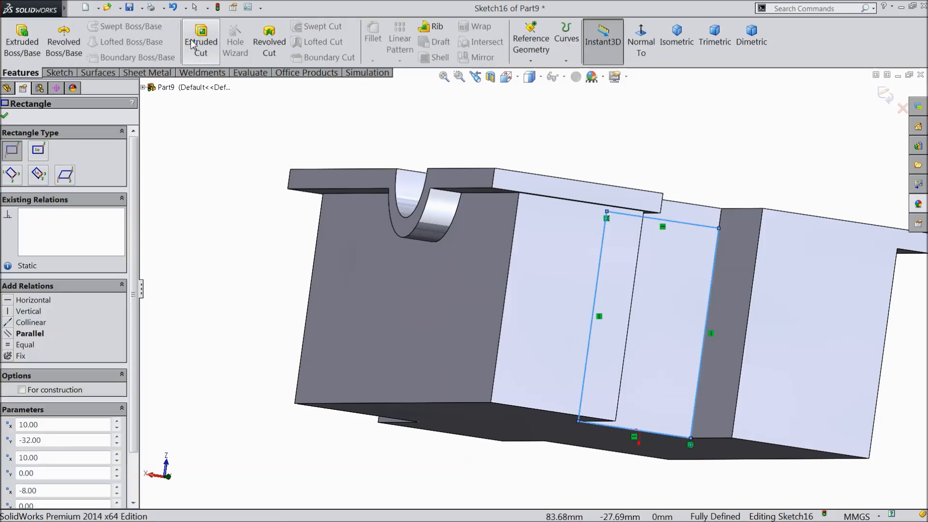
{"action": "left_click", "coordinate": [201, 41]}
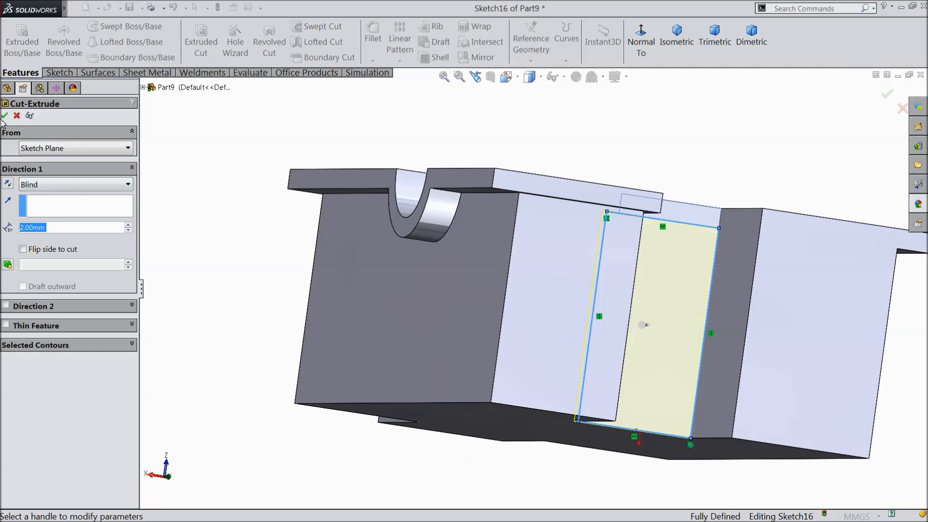
{"action": "left_click", "coordinate": [4, 115]}
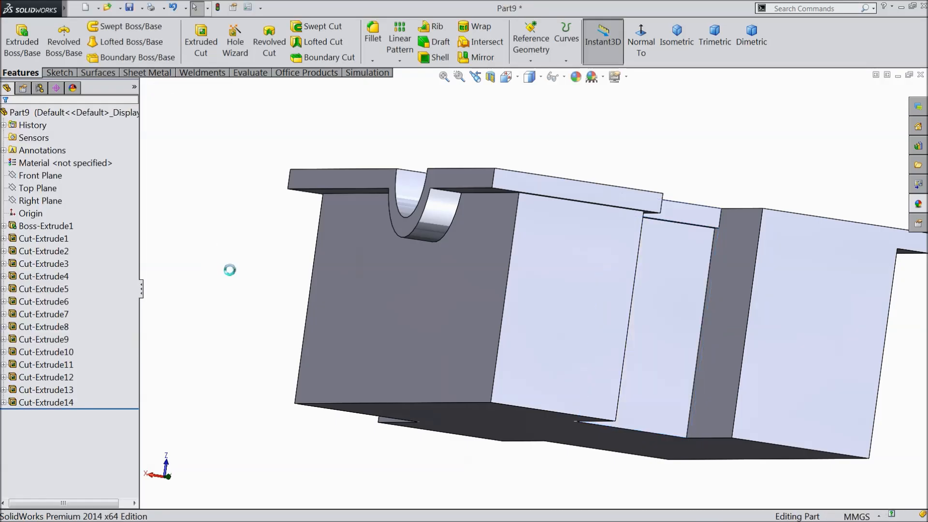
Sketch a 22 by 32 mm corner rectangle on the step wall beside the set-back end wall, from below the lip to the bottom outer corner
{"action": "middle_click_drag", "start_coordinate": [213, 285], "coordinate": [247, 280]}
{"action": "scroll", "coordinate": [576, 326], "scroll_direction": "up", "scroll_amount": 2}
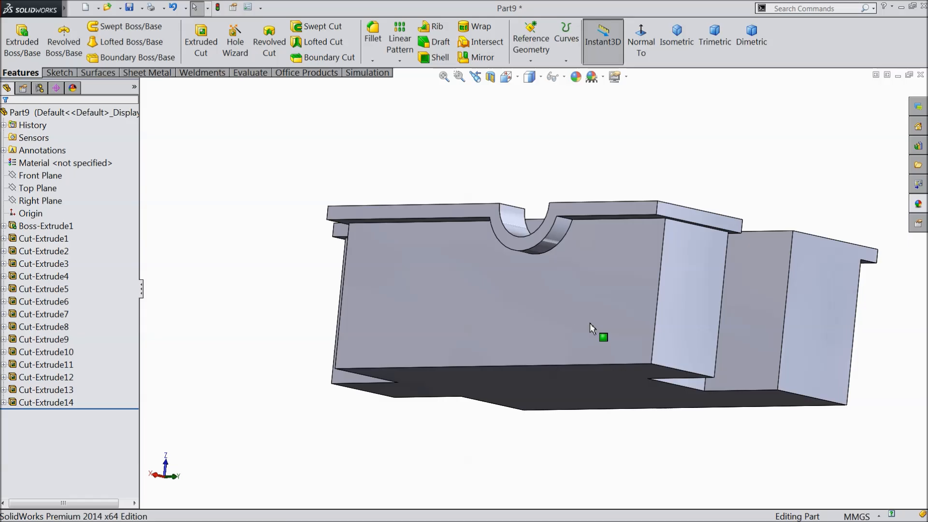
{"action": "scroll", "coordinate": [741, 296], "scroll_direction": "down", "scroll_amount": 2}
{"action": "mouse_move", "coordinate": [740, 293]}
{"action": "middle_mouse_down"}
{"action": "mouse_move", "coordinate": [729, 296]}
{"action": "mouse_move", "coordinate": [726, 285]}
{"action": "middle_mouse_up"}
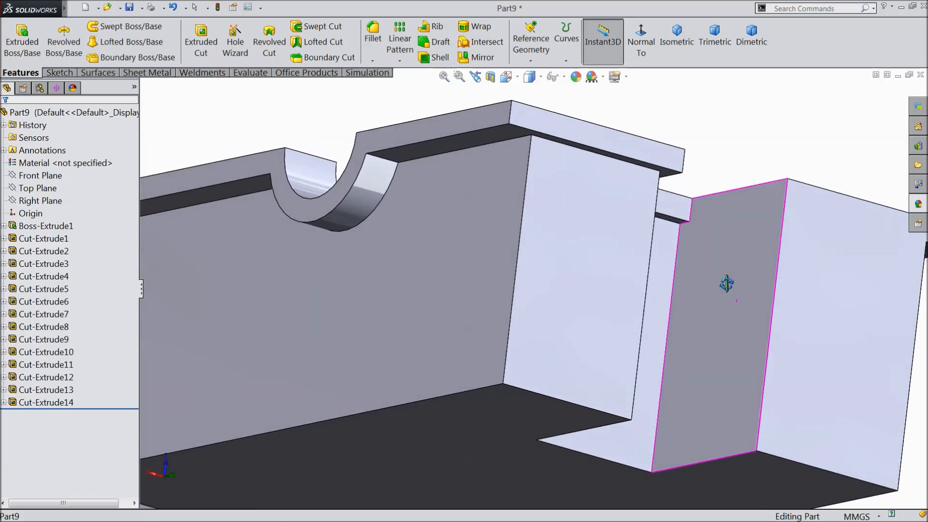
{"action": "middle_click_drag", "start_coordinate": [719, 338], "coordinate": [707, 360]}
{"action": "left_click", "coordinate": [659, 339]}
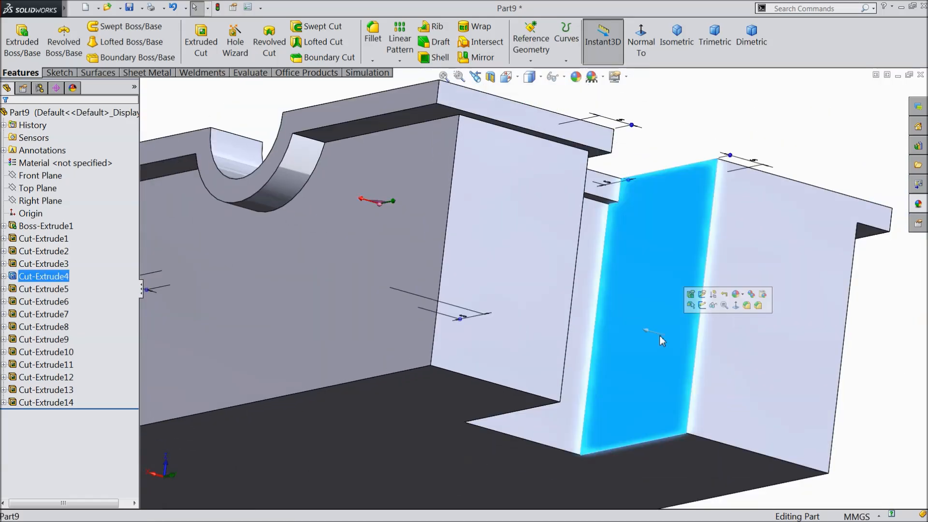
{"action": "left_click", "coordinate": [702, 305]}
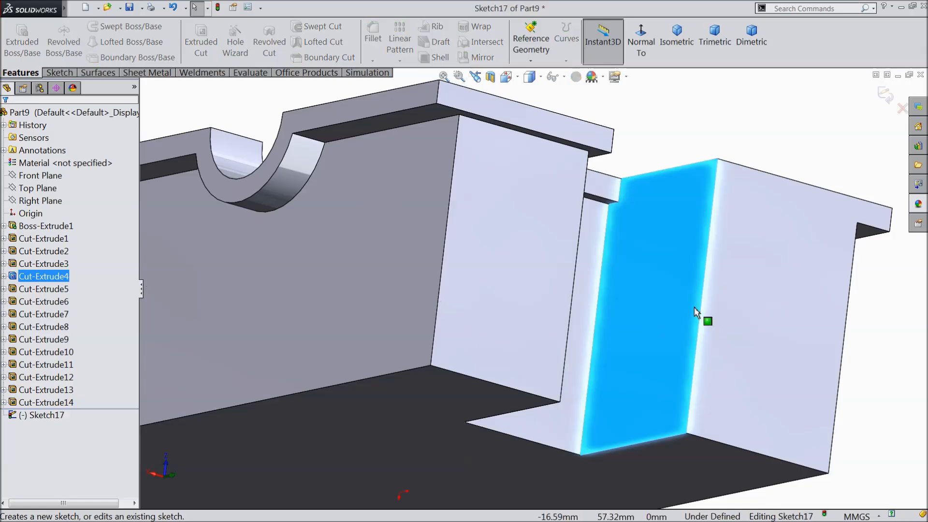
{"action": "left_click", "coordinate": [73, 73]}
{"action": "left_click", "coordinate": [83, 42]}
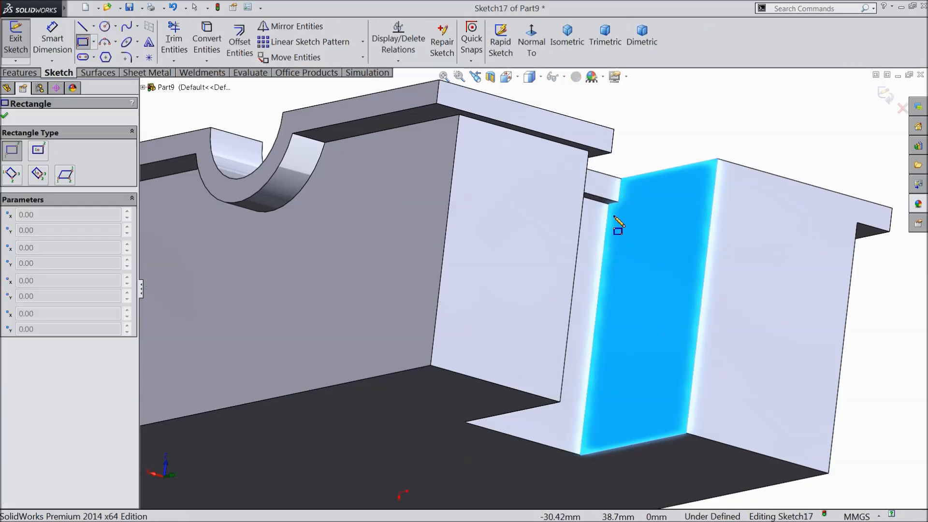
{"action": "scroll", "coordinate": [613, 224], "scroll_direction": "down", "scroll_amount": 3}
{"action": "left_click", "coordinate": [603, 220]}
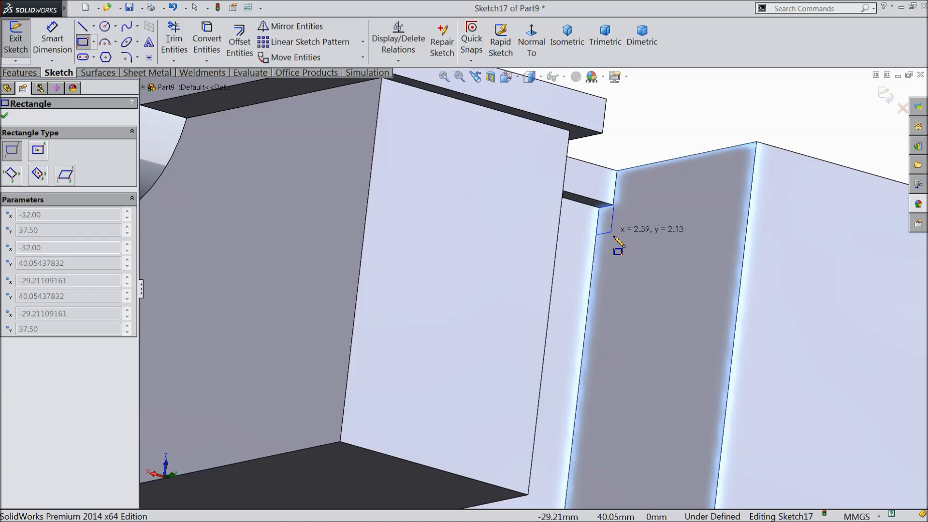
{"action": "scroll", "coordinate": [616, 244], "scroll_direction": "up", "scroll_amount": 3}
{"action": "scroll", "coordinate": [616, 397], "scroll_direction": "down", "scroll_amount": 3}
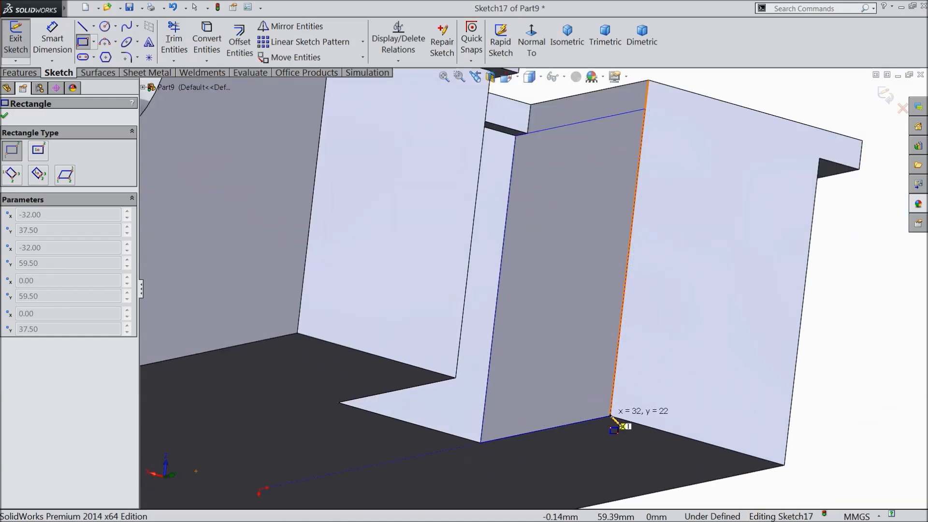
{"action": "left_click", "coordinate": [610, 416]}
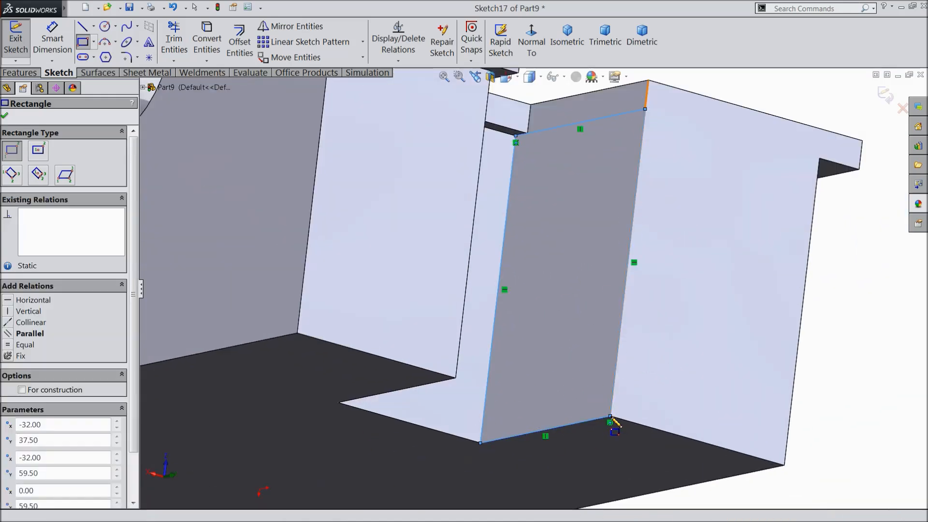
Cut-extrude the 22 by 32 mm rectangle on the step wall to a blind depth of 2 mm
{"action": "left_click", "coordinate": [31, 75]}
{"action": "left_click", "coordinate": [201, 41]}
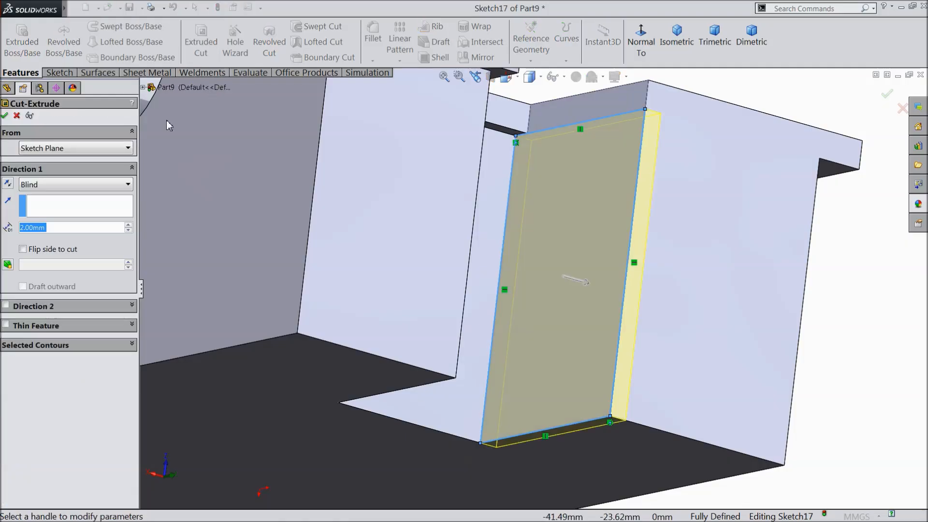
{"action": "left_click", "coordinate": [5, 115]}
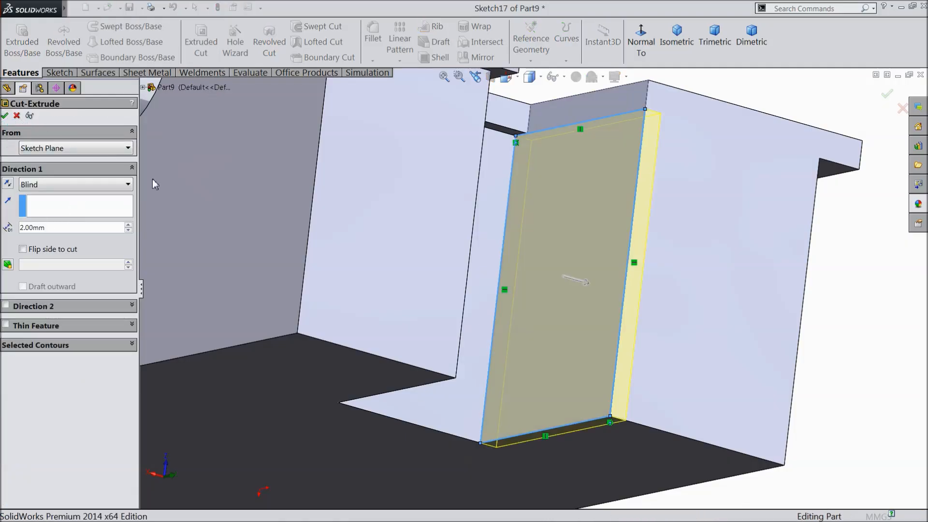
Sketch a 20 by 32 mm corner rectangle on the remaining outer end wall, from below the lip to the bottom outer corner
{"action": "scroll", "coordinate": [662, 261], "scroll_direction": "up", "scroll_amount": 3}
{"action": "left_click", "coordinate": [639, 285]}
{"action": "middle_click_drag", "start_coordinate": [638, 285], "coordinate": [601, 308]}
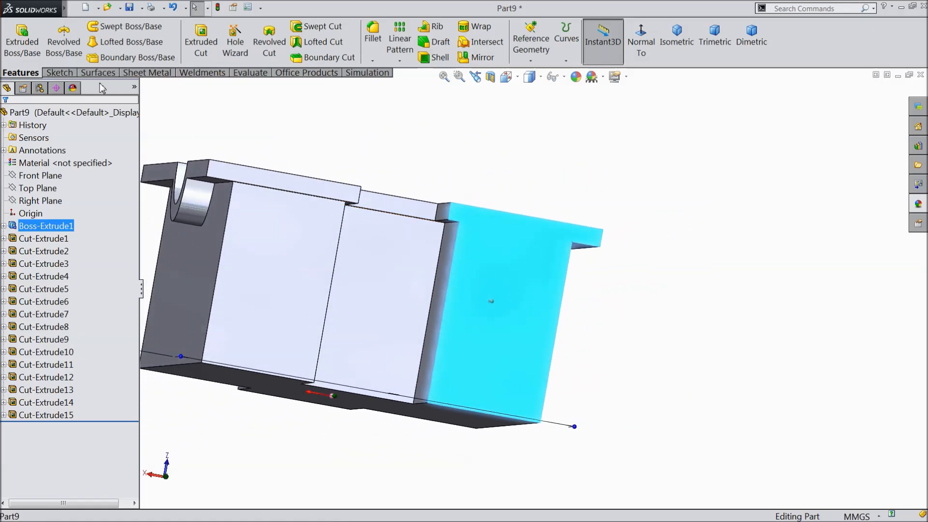
{"action": "left_click", "coordinate": [58, 72]}
{"action": "left_click", "coordinate": [16, 39]}
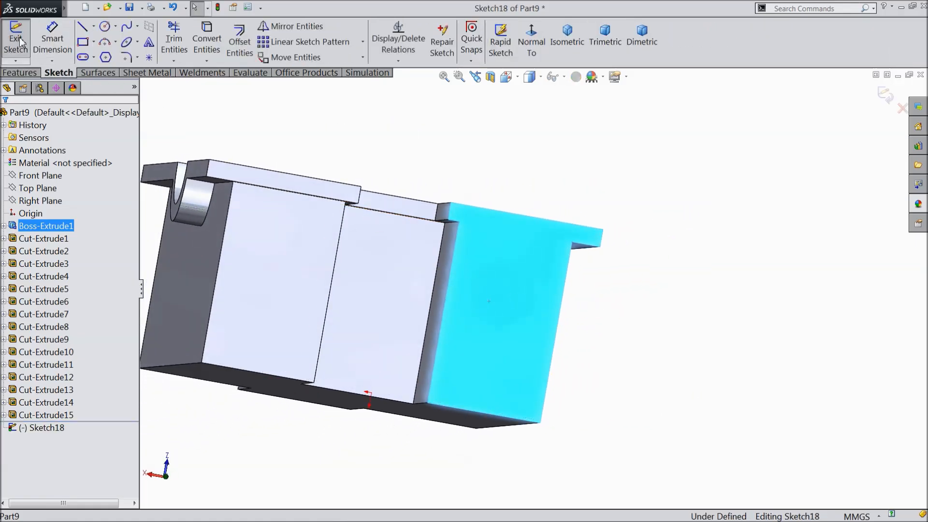
{"action": "left_click", "coordinate": [83, 42]}
{"action": "scroll", "coordinate": [478, 276], "scroll_direction": "down", "scroll_amount": 2}
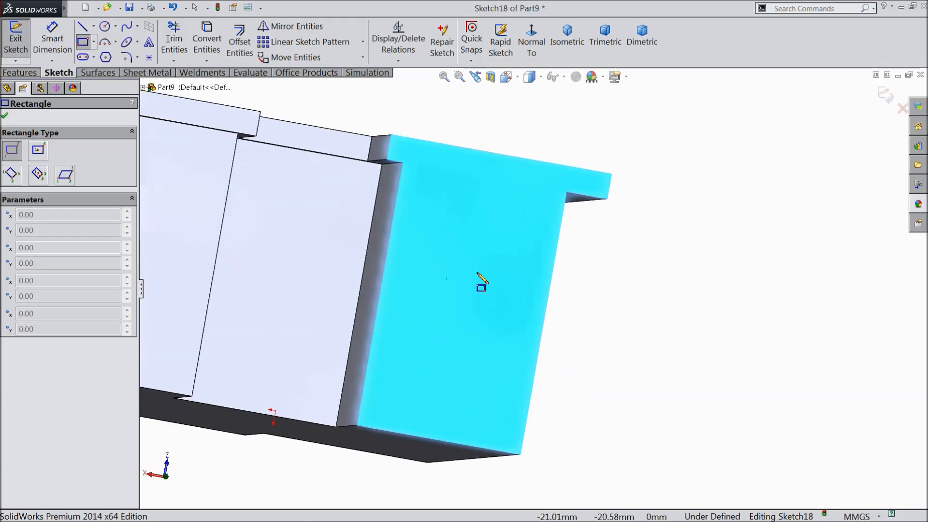
{"action": "left_click", "coordinate": [404, 163]}
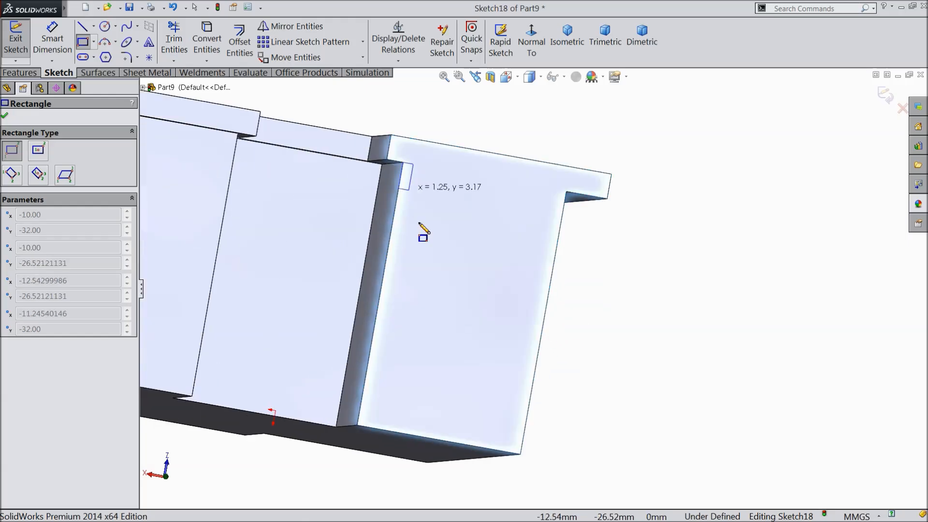
{"action": "left_click", "coordinate": [521, 454]}
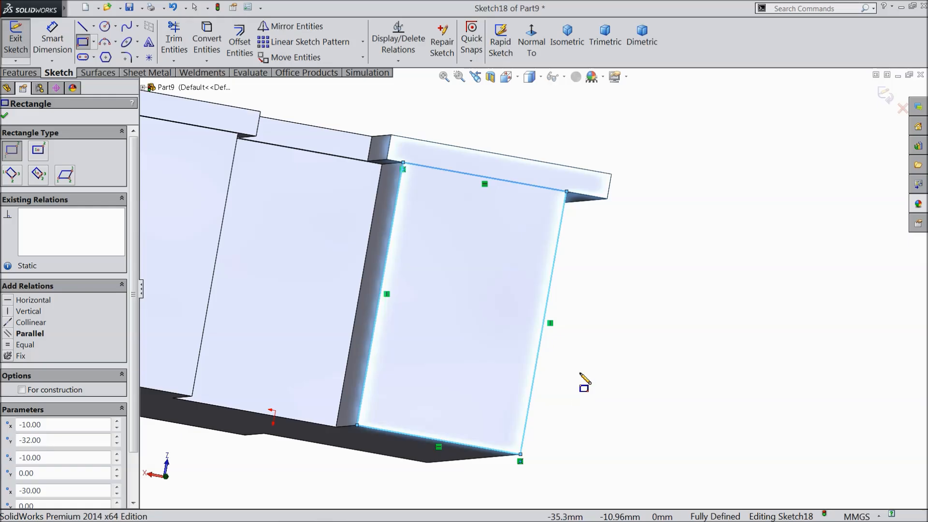
{"action": "right_click", "coordinate": [579, 398]}
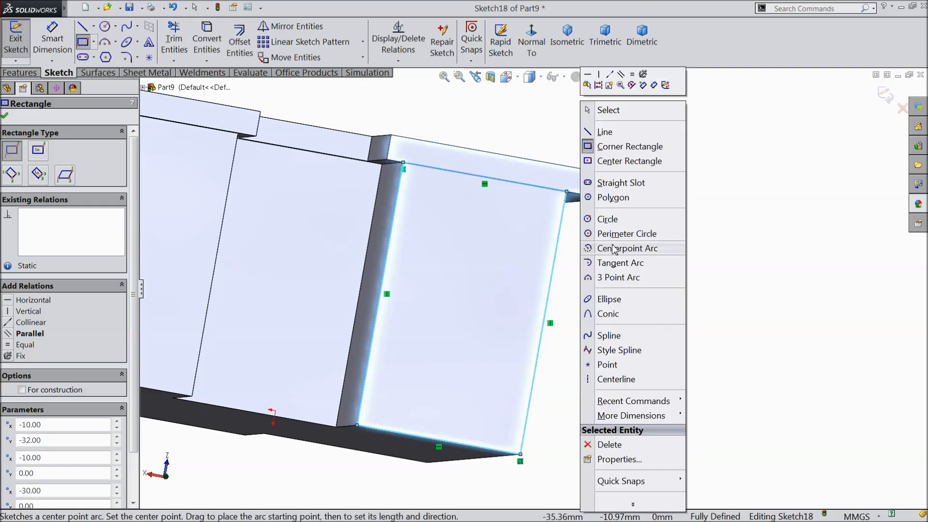
{"action": "left_click", "coordinate": [614, 110]}
Cut-extrude the 20 by 32 mm rectangle on the outer end wall to a blind depth of 2 mm
{"action": "left_click", "coordinate": [20, 73]}
{"action": "left_click", "coordinate": [201, 41]}
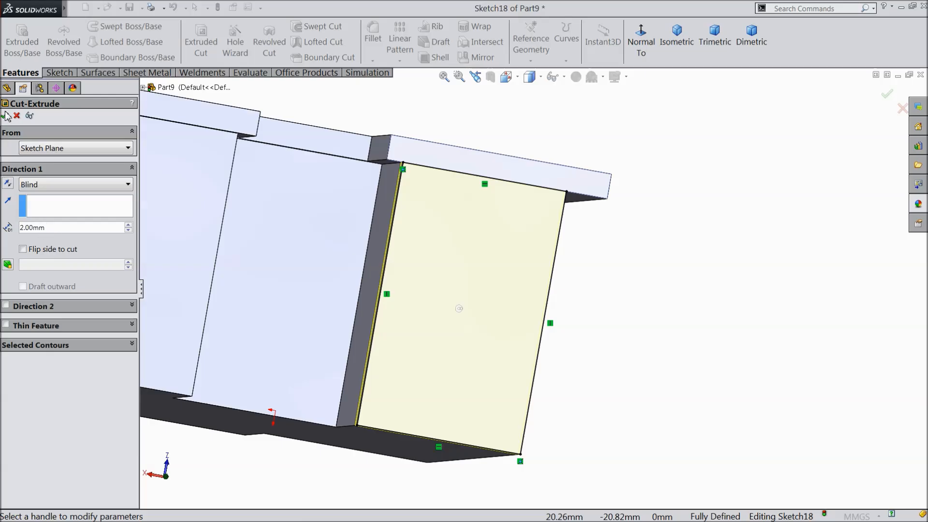
{"action": "left_click", "coordinate": [7, 116]}
Start a constant-size fillet with a 5 mm radius for the compartments' inner corners
{"action": "middle_click_drag", "start_coordinate": [686, 241], "coordinate": [522, 352]}
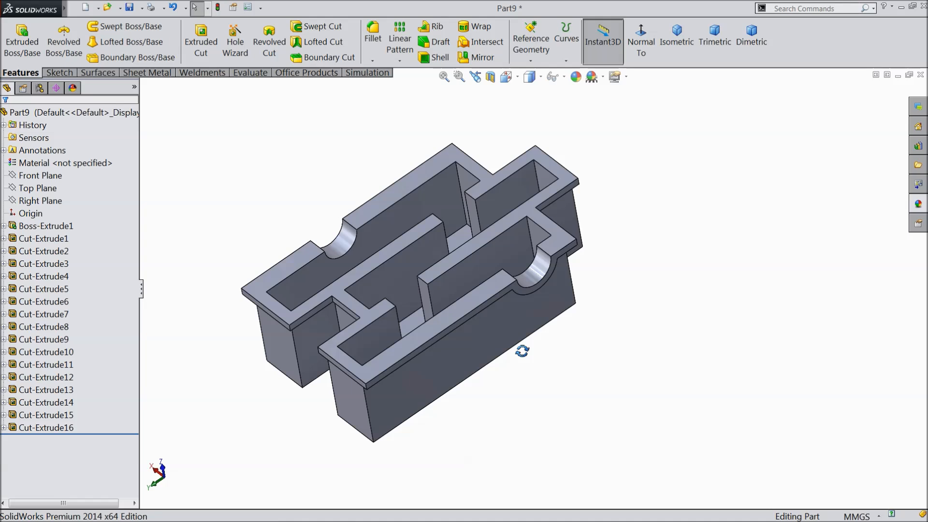
{"action": "scroll", "coordinate": [430, 249], "scroll_direction": "down", "scroll_amount": 2}
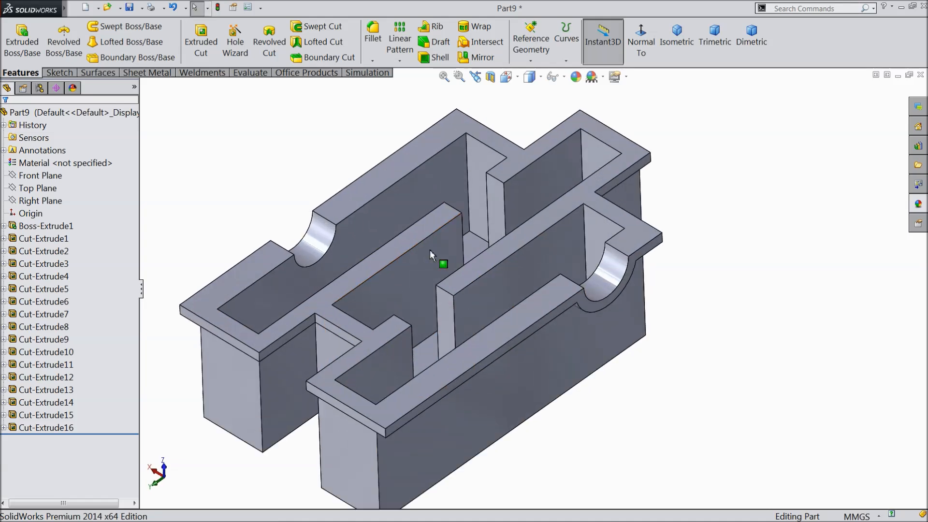
{"action": "left_click", "coordinate": [372, 35]}
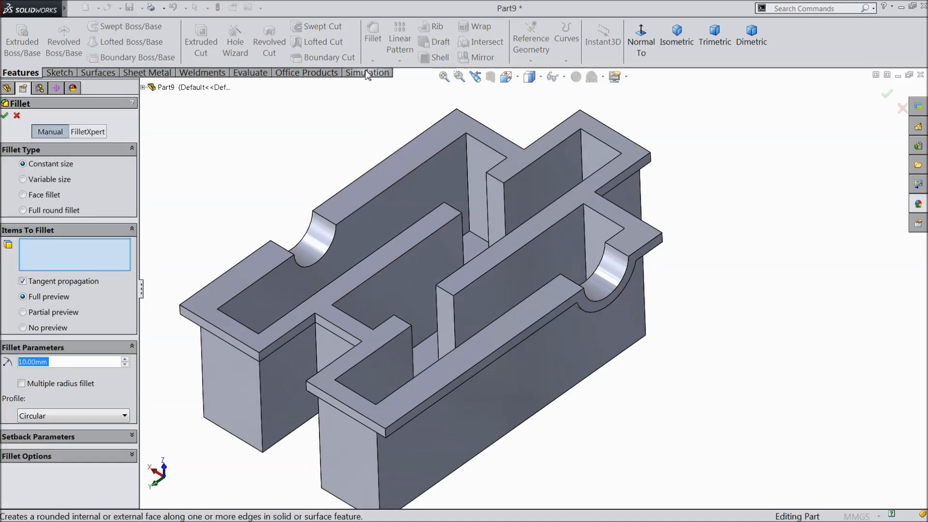
{"action": "type", "text": "5"}
{"action": "key", "text": "Return"}
{"action": "left_click", "coordinate": [466, 153]}
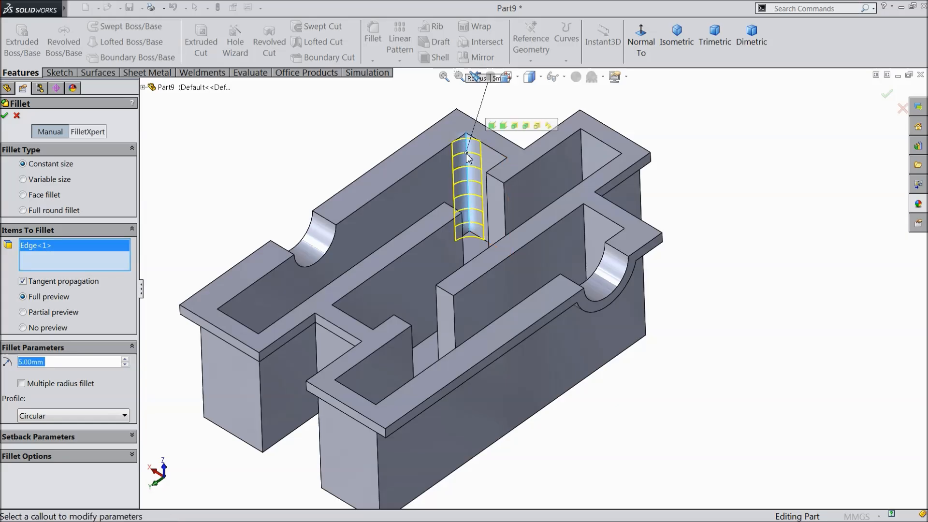
{"action": "left_click", "coordinate": [492, 126]}
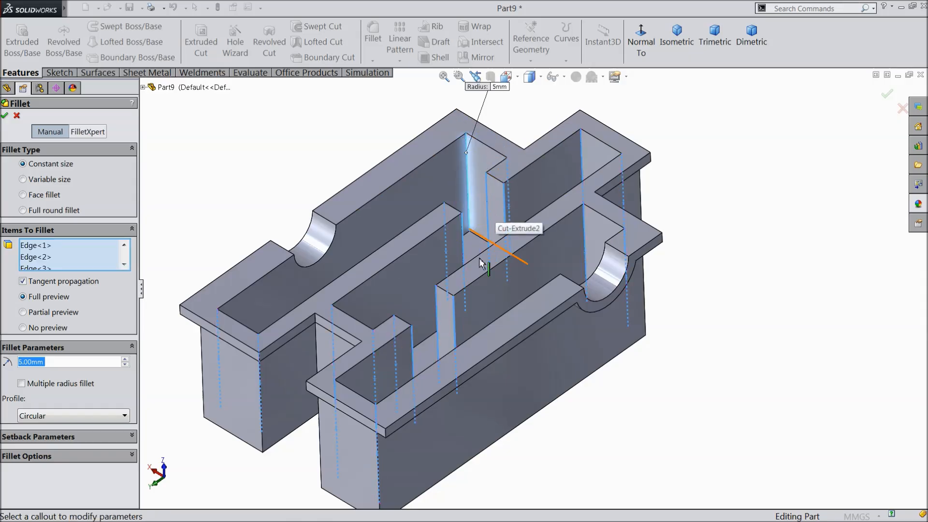
{"action": "middle_click_drag", "start_coordinate": [482, 267], "coordinate": [485, 314]}
{"action": "right_click", "coordinate": [71, 261]}
{"action": "left_click", "coordinate": [108, 263]}
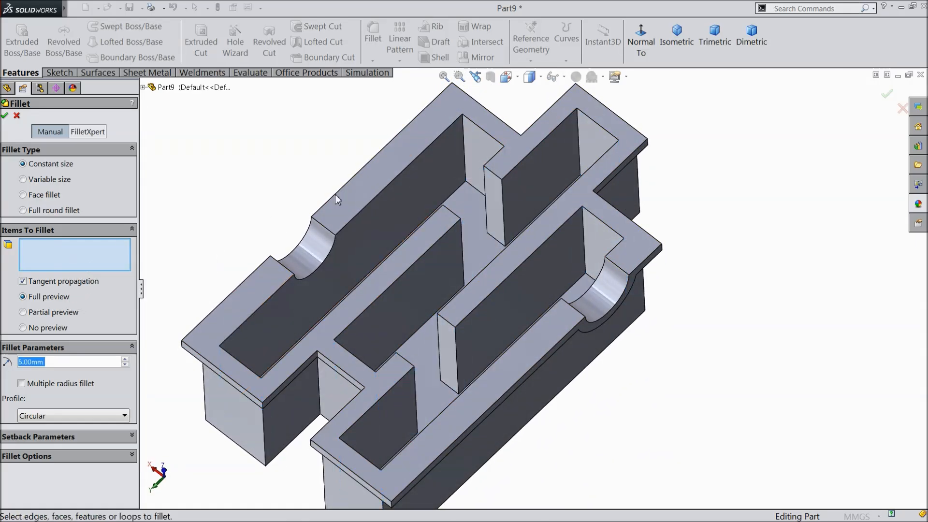
Select the six vertical inner corner edges at one end of the three compartments for the 5 mm fillet
{"action": "left_click", "coordinate": [465, 151]}
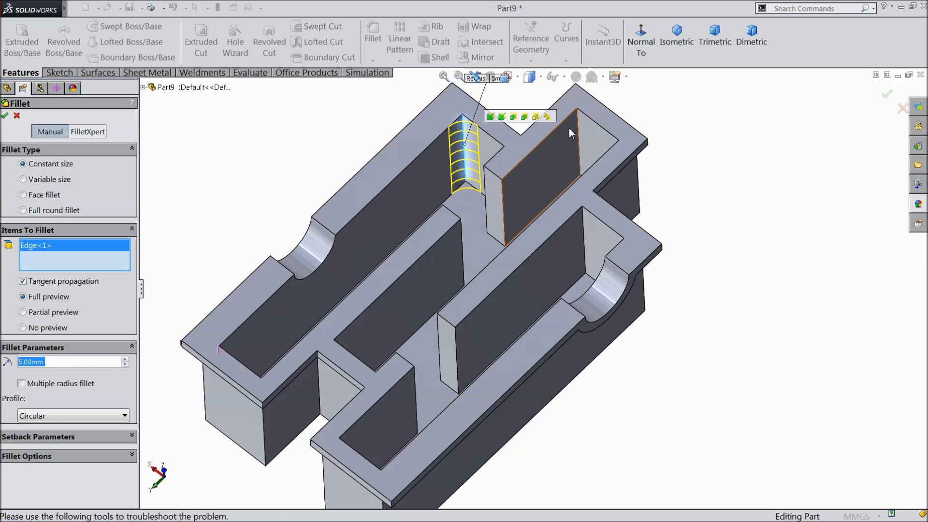
{"action": "left_click", "coordinate": [578, 132]}
{"action": "scroll", "coordinate": [578, 132], "scroll_direction": "down", "scroll_amount": 2}
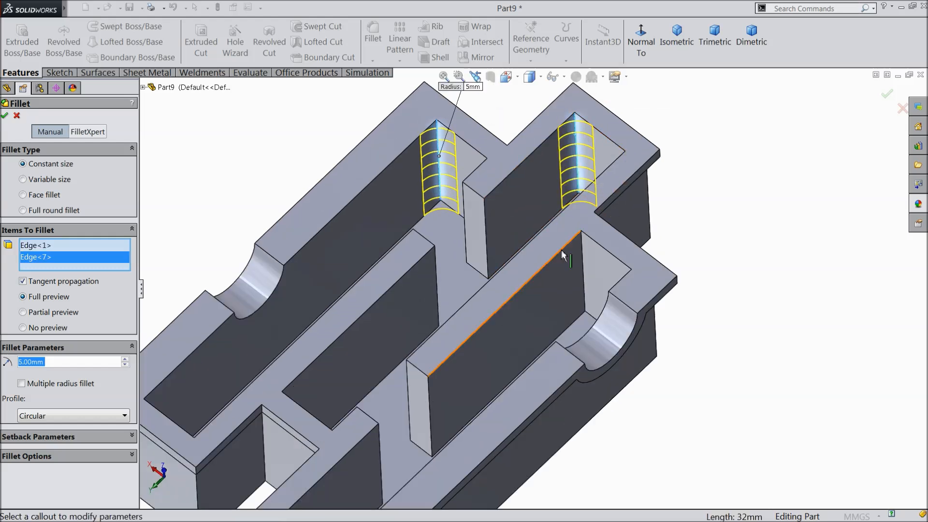
{"action": "left_click", "coordinate": [577, 251]}
{"action": "scroll", "coordinate": [482, 298], "scroll_direction": "up", "scroll_amount": 3}
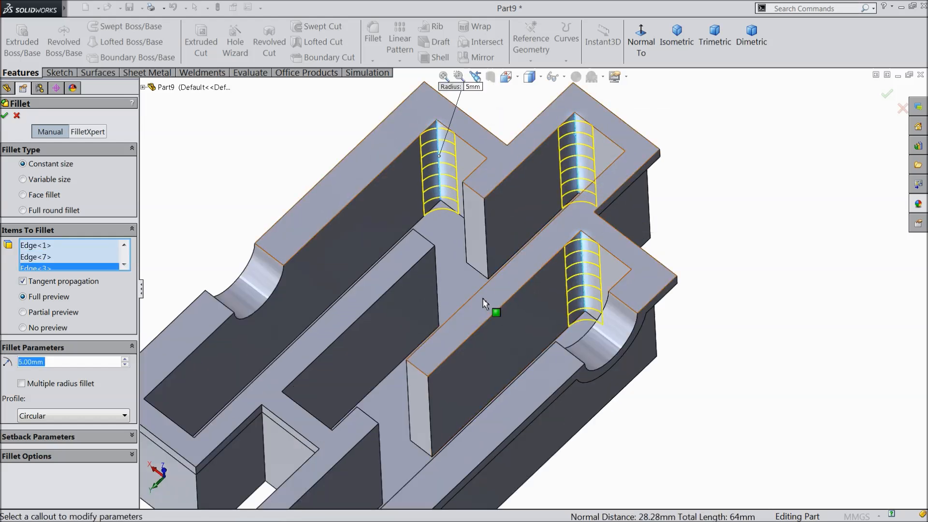
{"action": "middle_click_drag", "start_coordinate": [482, 298], "coordinate": [568, 280]}
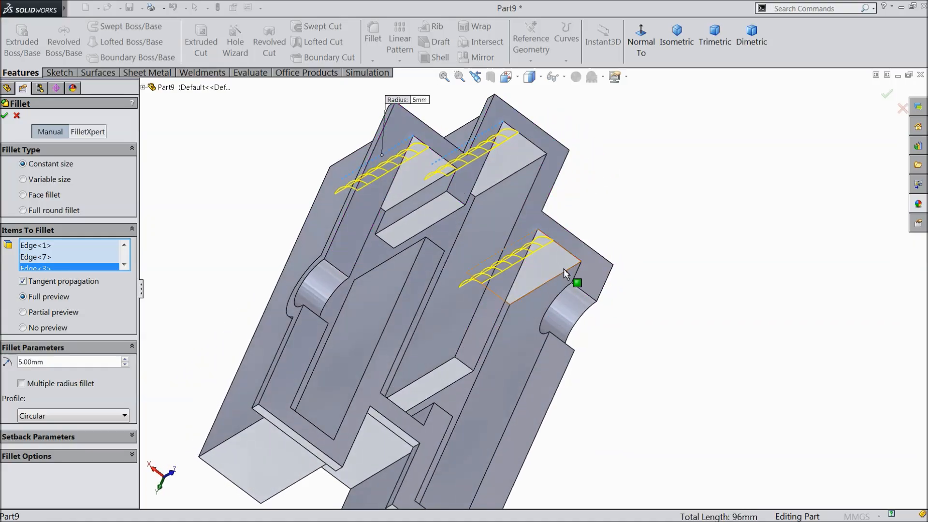
{"action": "left_click", "coordinate": [566, 274]}
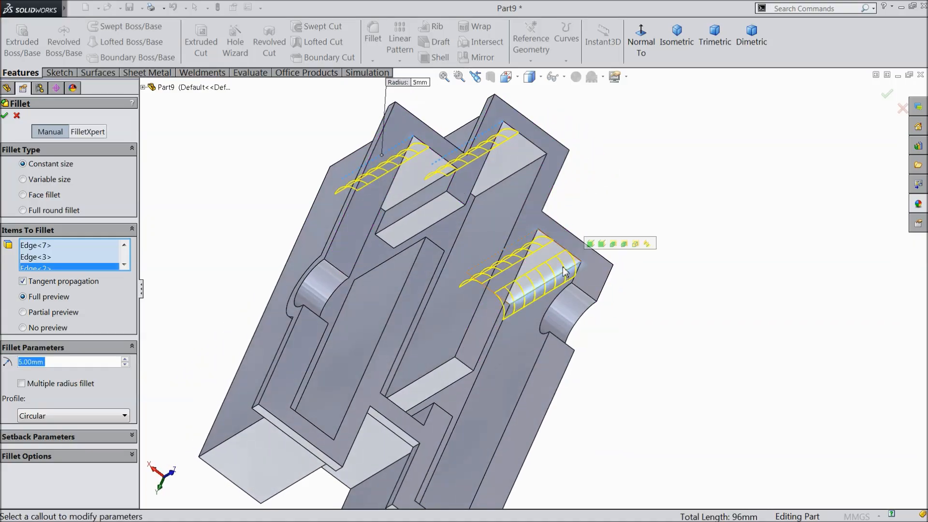
{"action": "left_click", "coordinate": [526, 172]}
{"action": "left_click", "coordinate": [427, 193]}
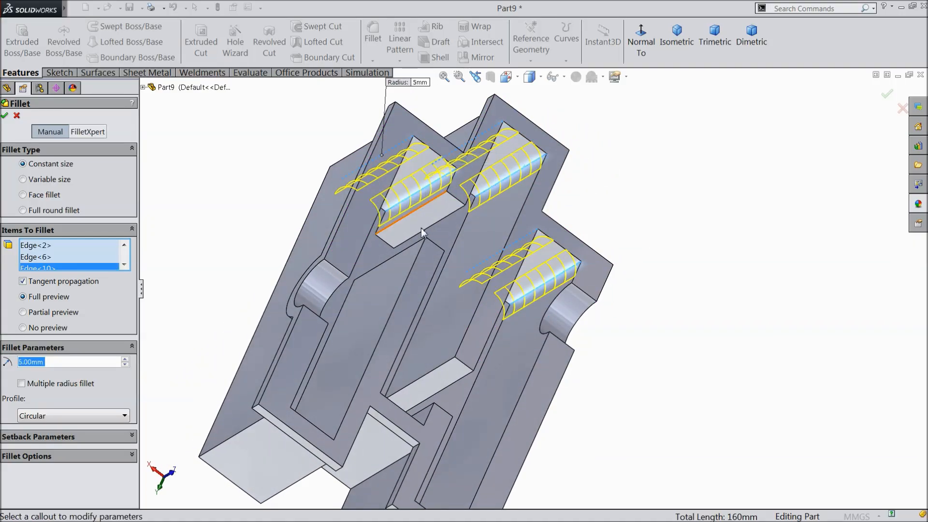
Add the six vertical inner corner edges at the compartments' opposite end and apply the 5 mm fillet
{"action": "scroll", "coordinate": [421, 228], "scroll_direction": "up", "scroll_amount": 3}
{"action": "middle_click_drag", "start_coordinate": [405, 287], "coordinate": [343, 347]}
{"action": "scroll", "coordinate": [405, 353], "scroll_direction": "down", "scroll_amount": 4}
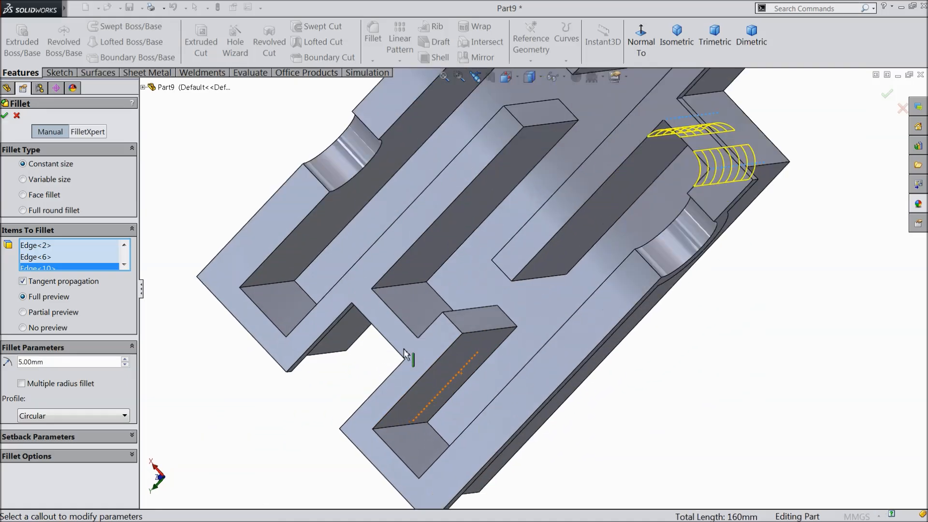
{"action": "left_click", "coordinate": [392, 290]}
{"action": "left_click", "coordinate": [268, 285]}
{"action": "left_click", "coordinate": [401, 428]}
{"action": "mouse_move", "coordinate": [401, 429]}
{"action": "middle_mouse_down"}
{"action": "mouse_move", "coordinate": [395, 396]}
{"action": "mouse_move", "coordinate": [414, 440]}
{"action": "middle_mouse_up"}
{"action": "left_click", "coordinate": [414, 441]}
{"action": "left_click", "coordinate": [419, 333]}
{"action": "left_click", "coordinate": [276, 323]}
{"action": "middle_click_drag", "start_coordinate": [276, 323], "coordinate": [300, 266]}
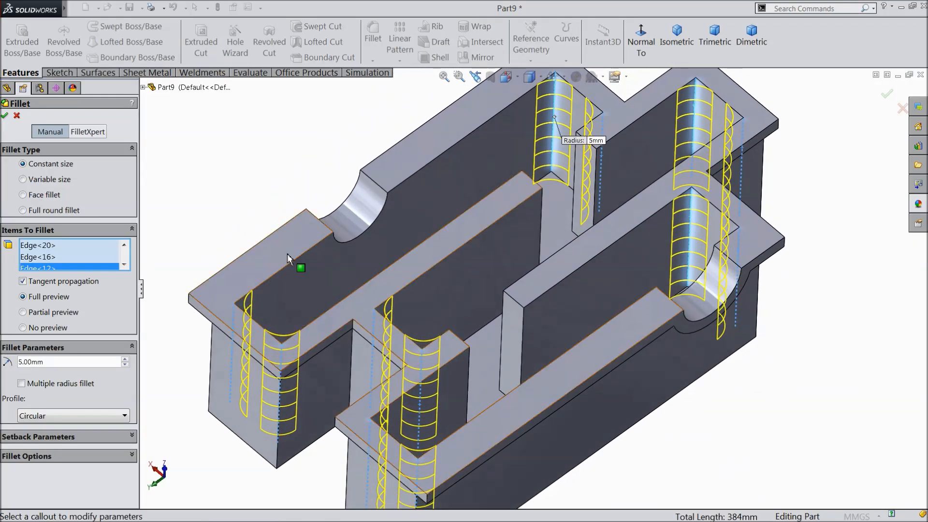
{"action": "left_click", "coordinate": [6, 115]}
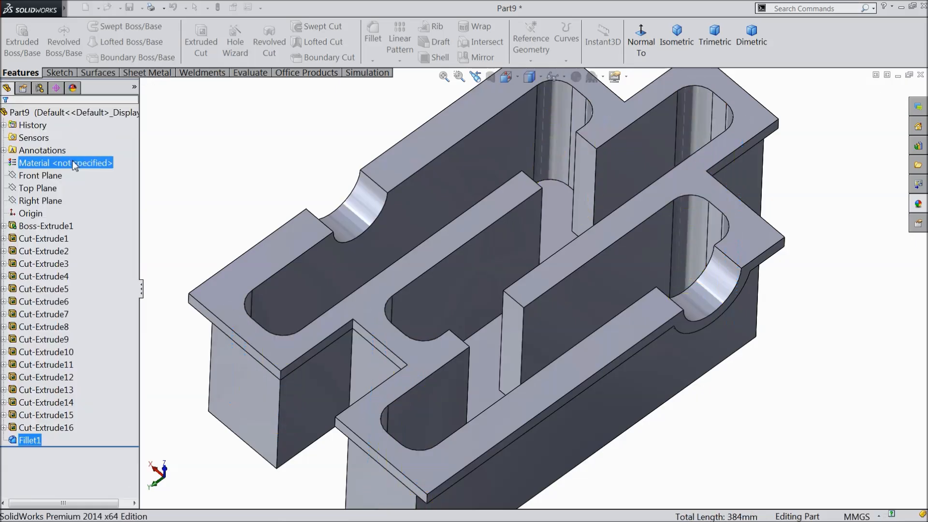
Apply a 5 mm constant-size fillet to all connected vertical corner edges of the outer walls beneath the lip
{"action": "left_click", "coordinate": [373, 39]}
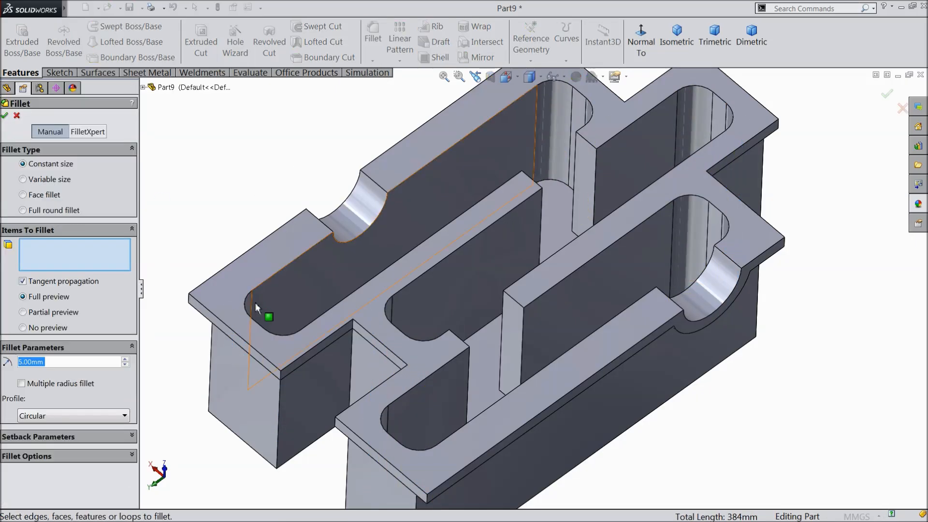
{"action": "scroll", "coordinate": [424, 445], "scroll_direction": "up", "scroll_amount": 2}
{"action": "scroll", "coordinate": [459, 454], "scroll_direction": "down", "scroll_amount": 4}
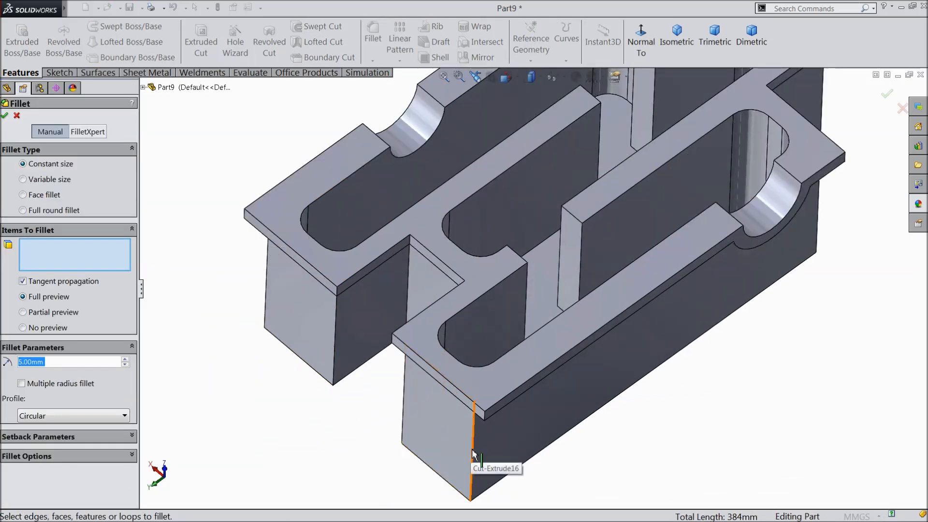
{"action": "left_click", "coordinate": [457, 452]}
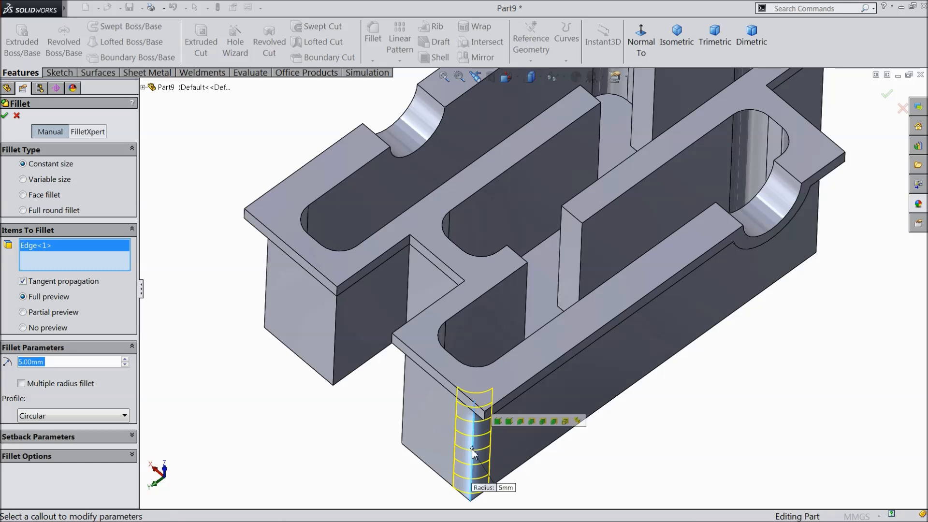
{"action": "left_click", "coordinate": [499, 422]}
{"action": "scroll", "coordinate": [503, 428], "scroll_direction": "up", "scroll_amount": 3}
{"action": "scroll", "coordinate": [628, 353], "scroll_direction": "up", "scroll_amount": 2}
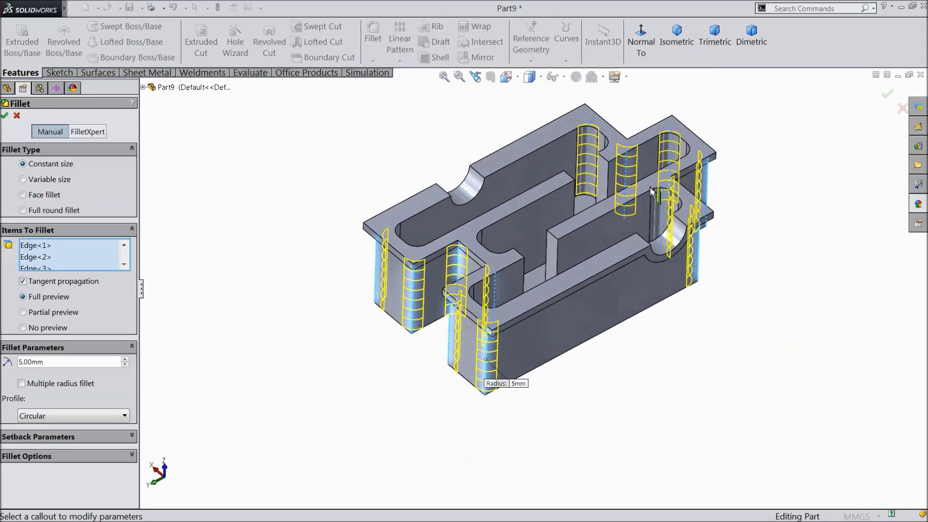
{"action": "scroll", "coordinate": [631, 191], "scroll_direction": "down", "scroll_amount": 2}
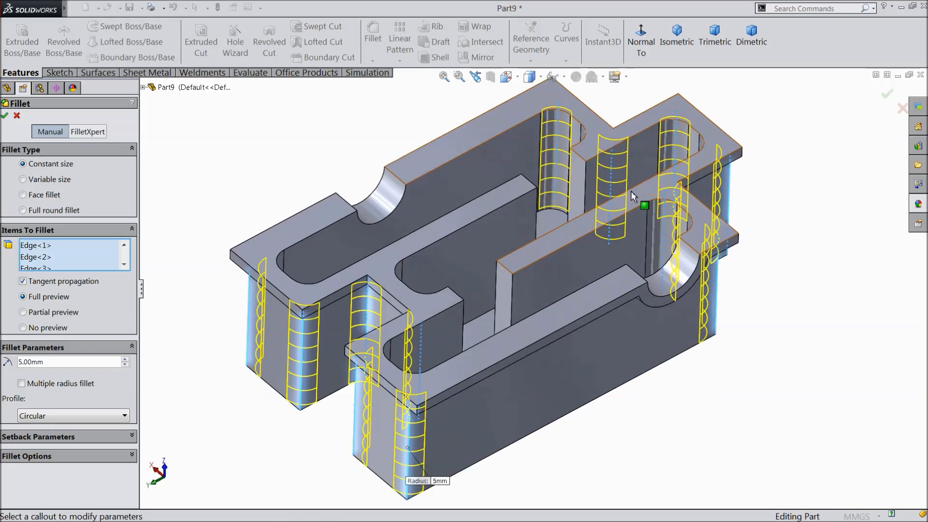
{"action": "left_click", "coordinate": [6, 116]}
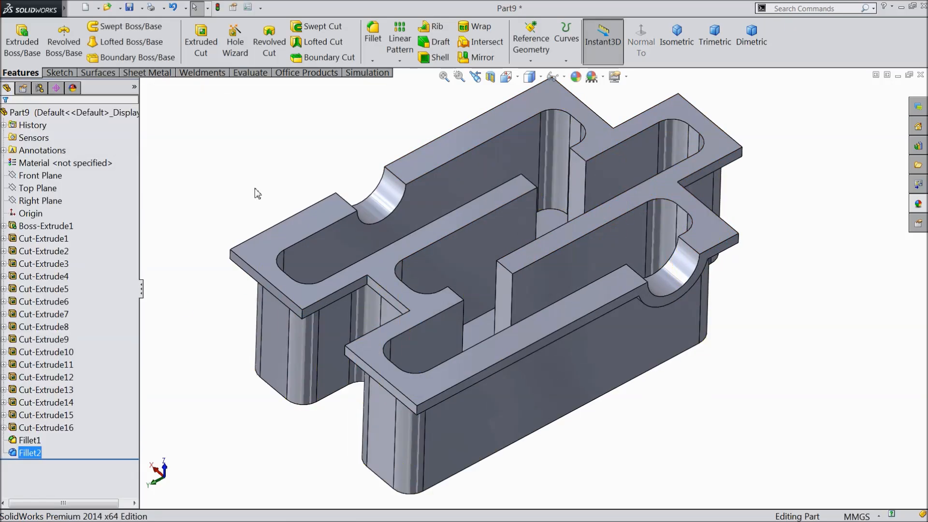
Start a 5 mm constant-size fillet and select the six short vertical corner edges of the upper lip at its recessed end
{"action": "left_click", "coordinate": [374, 46]}
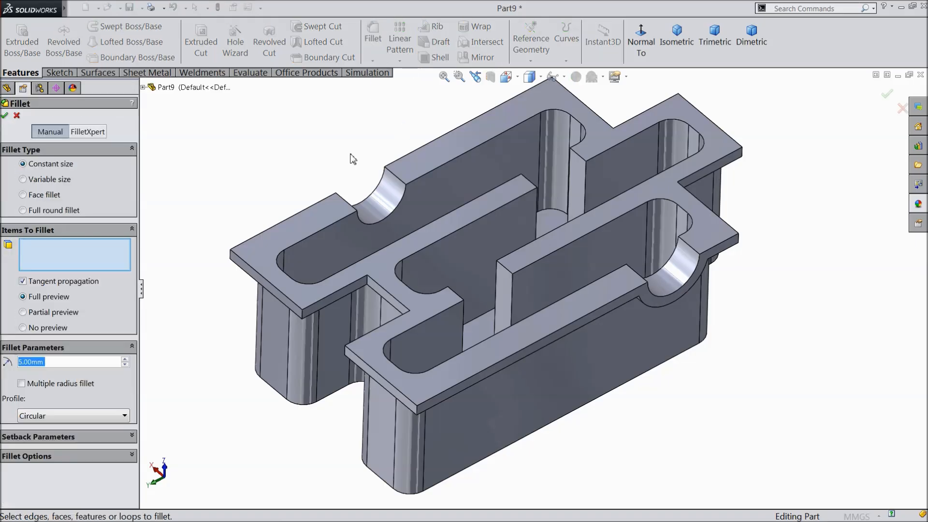
{"action": "left_click", "coordinate": [429, 406]}
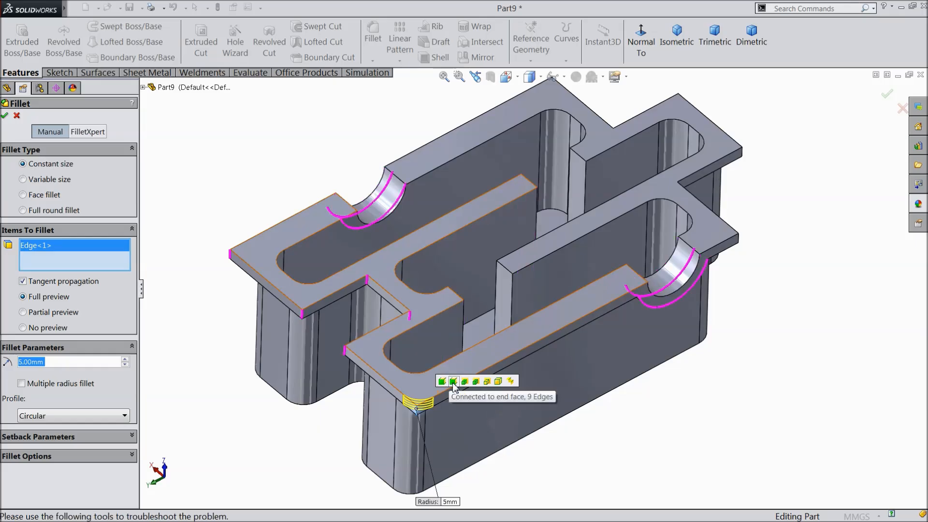
{"action": "left_click", "coordinate": [345, 352]}
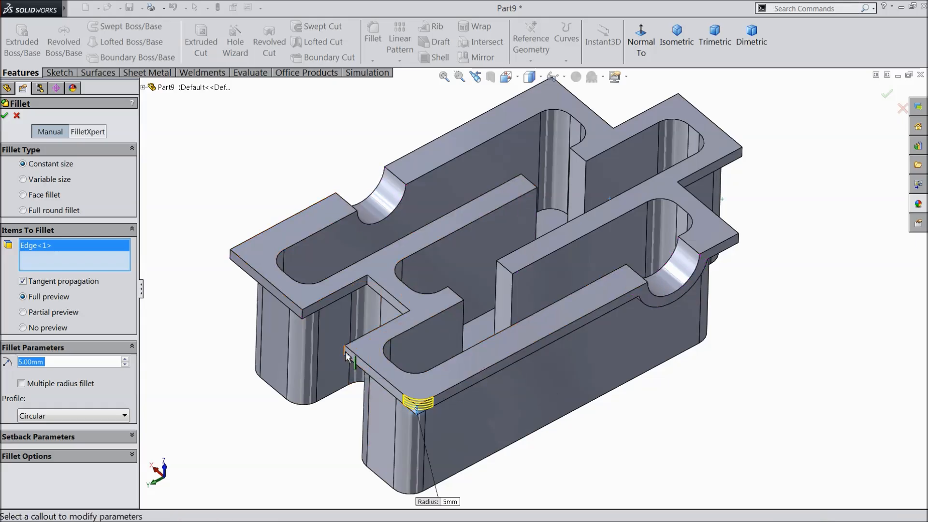
{"action": "left_click", "coordinate": [302, 317]}
{"action": "left_click", "coordinate": [334, 274]}
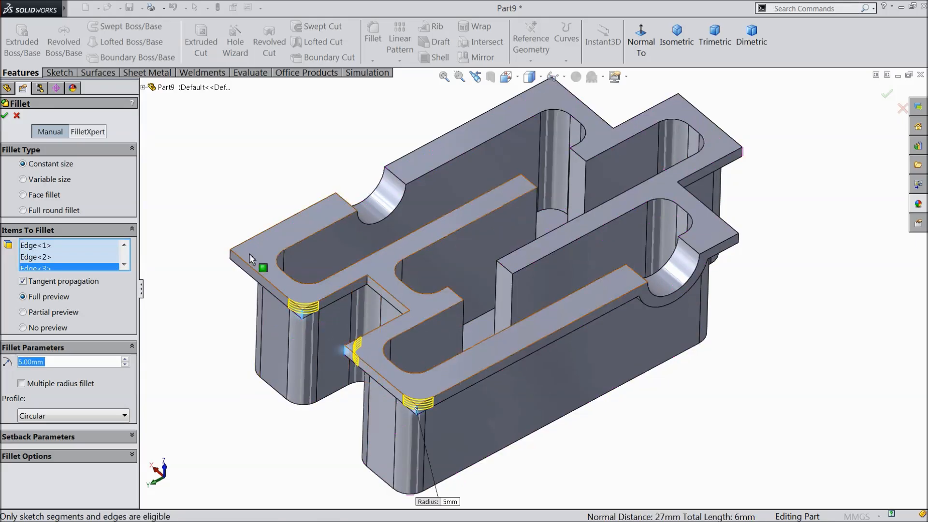
{"action": "left_click", "coordinate": [231, 256]}
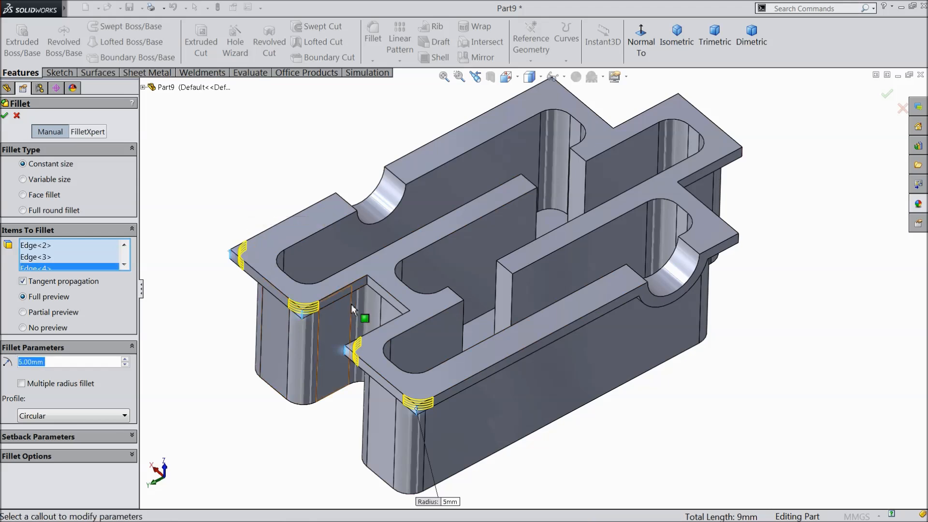
{"action": "left_click", "coordinate": [367, 280]}
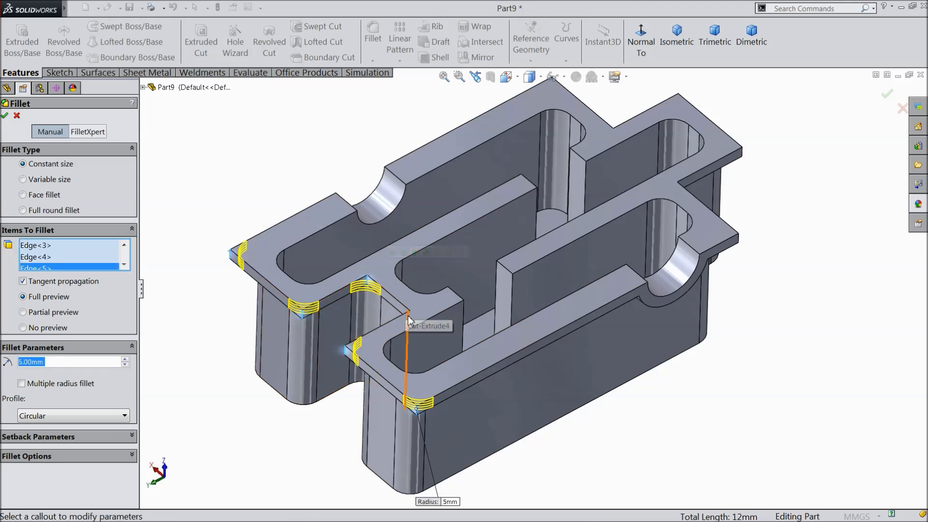
{"action": "middle_click_drag", "start_coordinate": [413, 307], "coordinate": [548, 405]}
{"action": "left_click", "coordinate": [562, 400]}
Add five of the lip's short vertical corner edges at the protruding end to the 5 mm fillet
{"action": "scroll", "coordinate": [533, 402], "scroll_direction": "up", "scroll_amount": 2}
{"action": "middle_click_drag", "start_coordinate": [536, 399], "coordinate": [407, 376]}
{"action": "scroll", "coordinate": [610, 267], "scroll_direction": "down", "scroll_amount": 4}
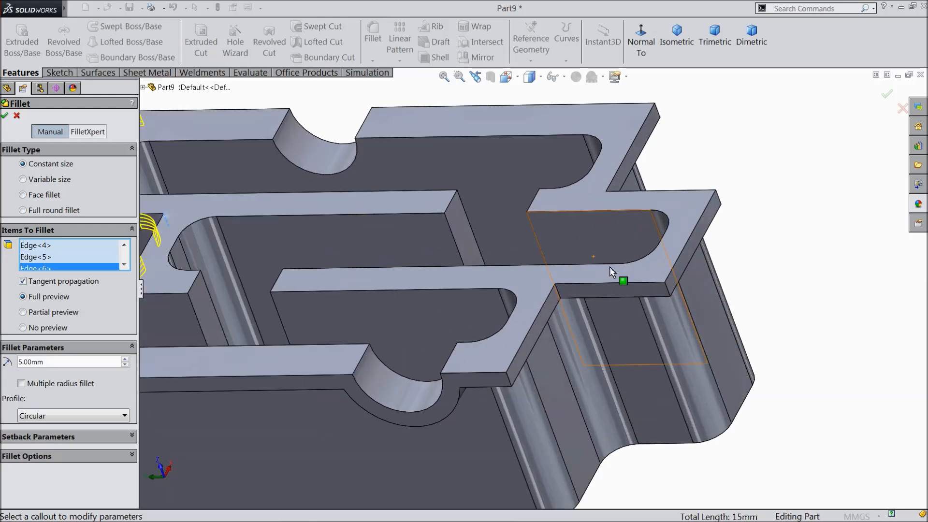
{"action": "left_click", "coordinate": [509, 376]}
{"action": "left_click", "coordinate": [670, 292]}
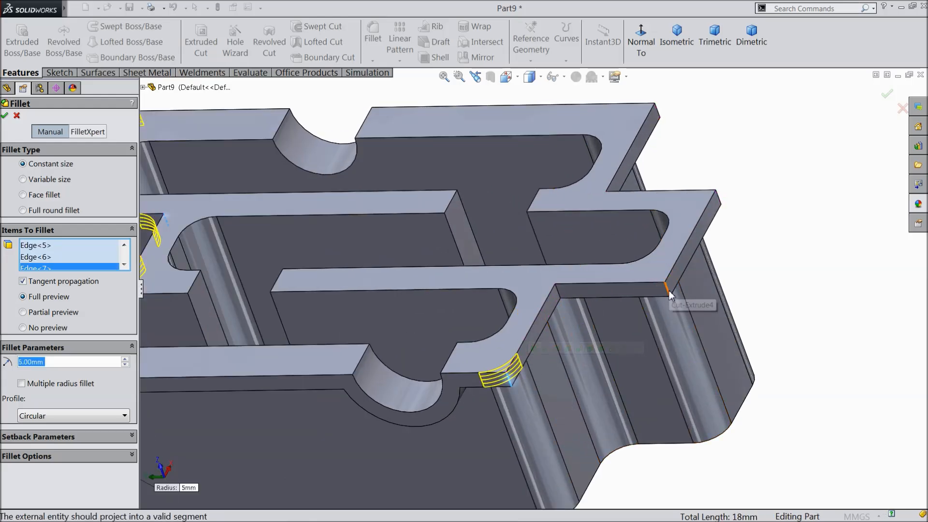
{"action": "left_click", "coordinate": [557, 288]}
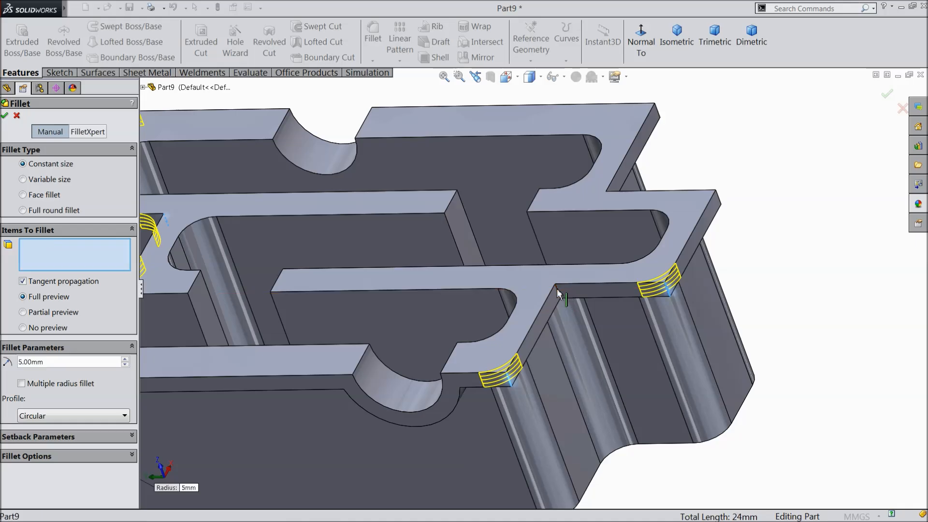
{"action": "left_click", "coordinate": [656, 115]}
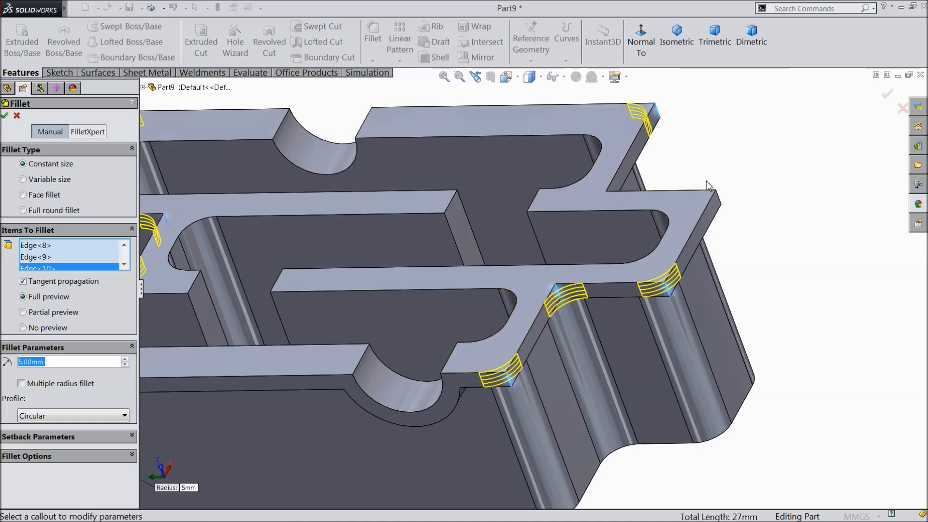
{"action": "left_click", "coordinate": [718, 197]}
Add the remaining inner corner edge of the lip at the protruding end and apply the 5 mm fillet
{"action": "scroll", "coordinate": [720, 257], "scroll_direction": "up", "scroll_amount": 3}
{"action": "middle_click_drag", "start_coordinate": [721, 257], "coordinate": [640, 383]}
{"action": "scroll", "coordinate": [510, 405], "scroll_direction": "down", "scroll_amount": 10}
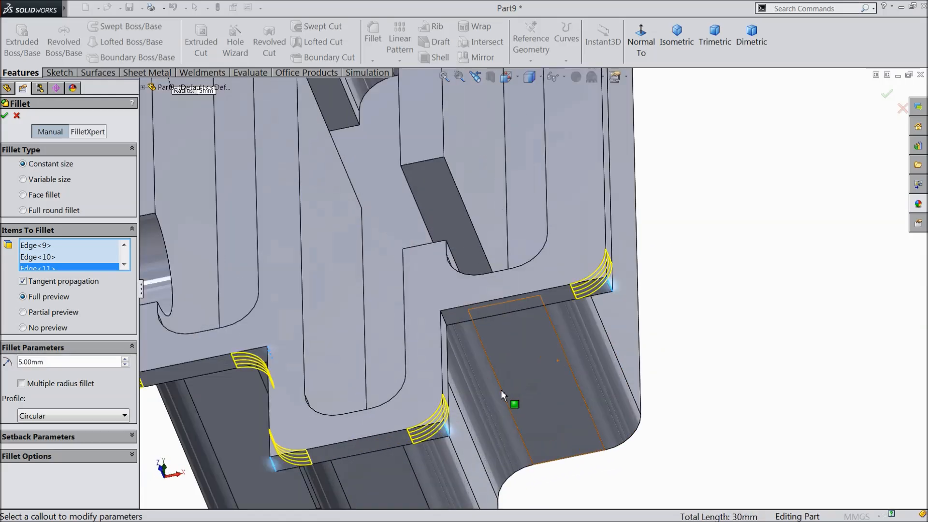
{"action": "left_click", "coordinate": [435, 261]}
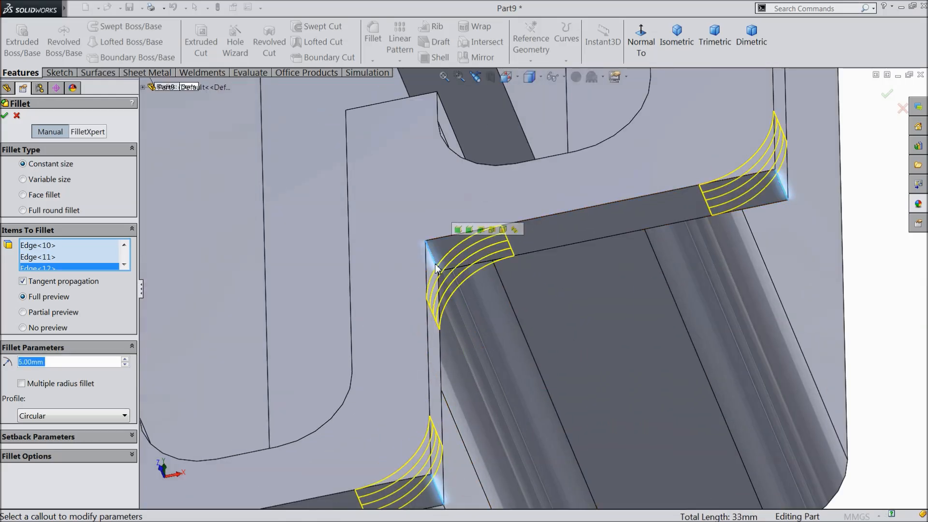
{"action": "scroll", "coordinate": [461, 296], "scroll_direction": "up", "scroll_amount": 10}
{"action": "scroll", "coordinate": [468, 199], "scroll_direction": "down", "scroll_amount": 3}
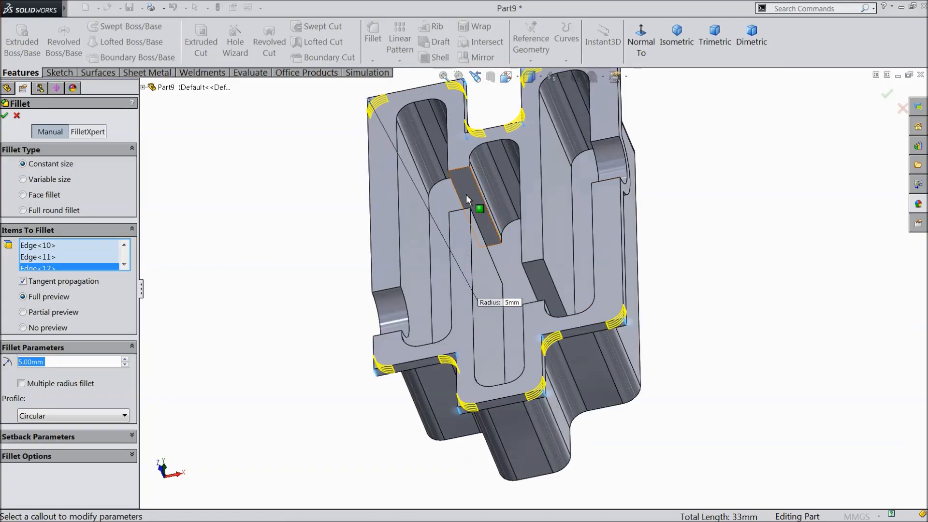
{"action": "left_click", "coordinate": [6, 116]}
Sketch a construction rectangle about 63 by 92 mm on the lip's top face, inside its outer edges
{"action": "middle_click_drag", "start_coordinate": [236, 305], "coordinate": [308, 282]}
{"action": "scroll", "coordinate": [483, 224], "scroll_direction": "down", "scroll_amount": 3}
{"action": "left_click", "coordinate": [60, 73]}
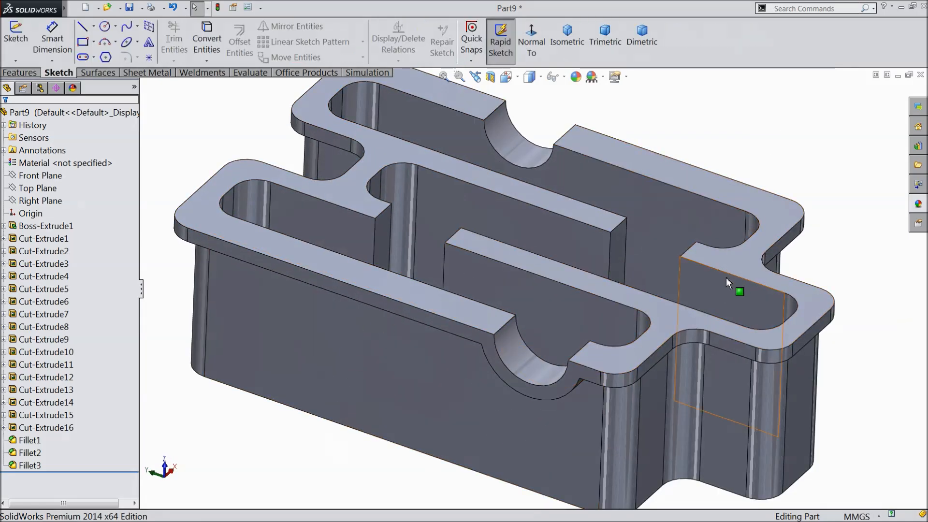
{"action": "left_click", "coordinate": [734, 265]}
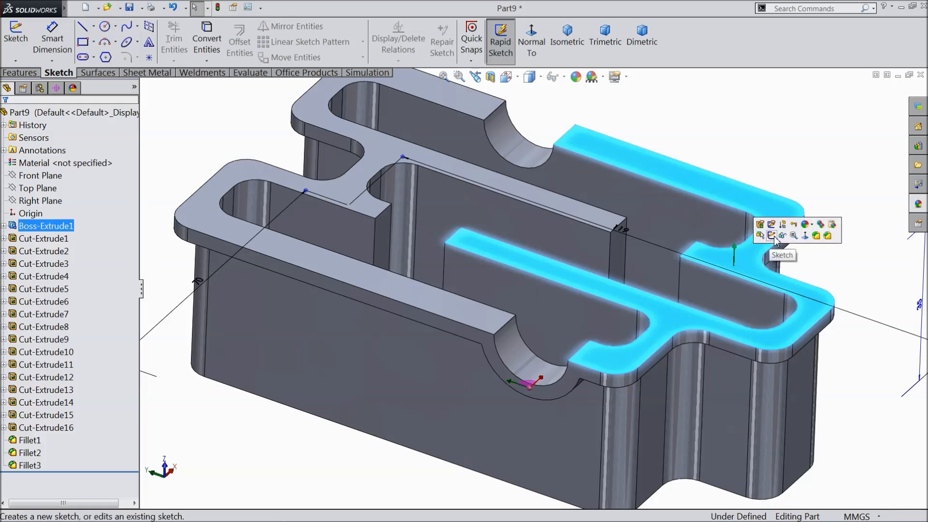
{"action": "left_click", "coordinate": [772, 236]}
{"action": "left_click", "coordinate": [531, 43]}
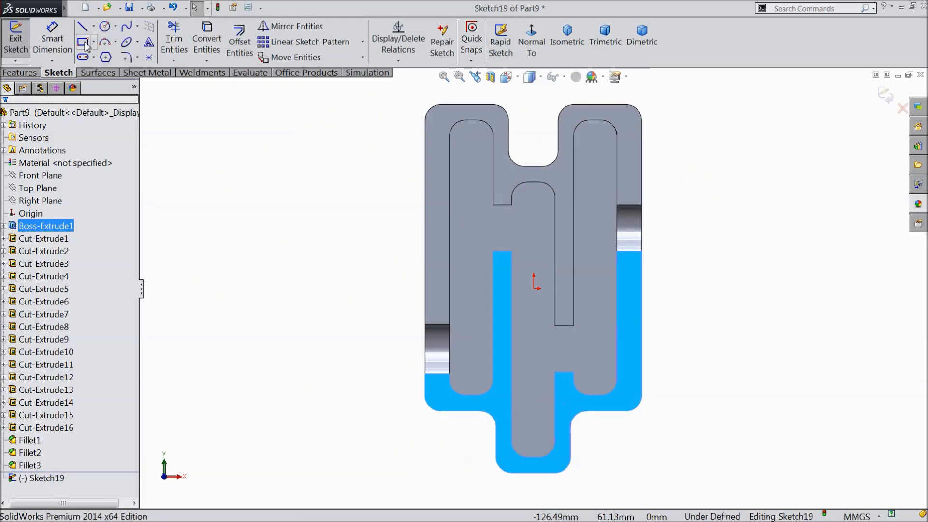
{"action": "left_click", "coordinate": [437, 115]}
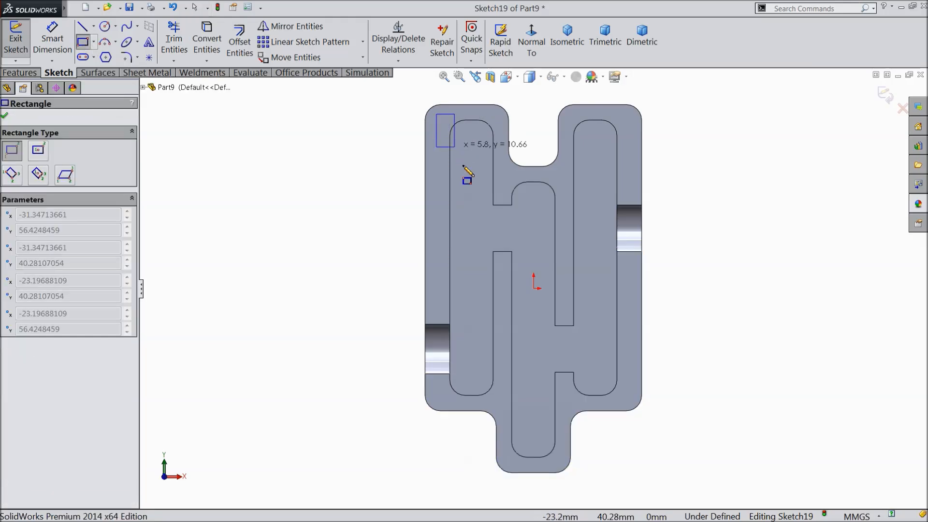
{"action": "left_click", "coordinate": [631, 399]}
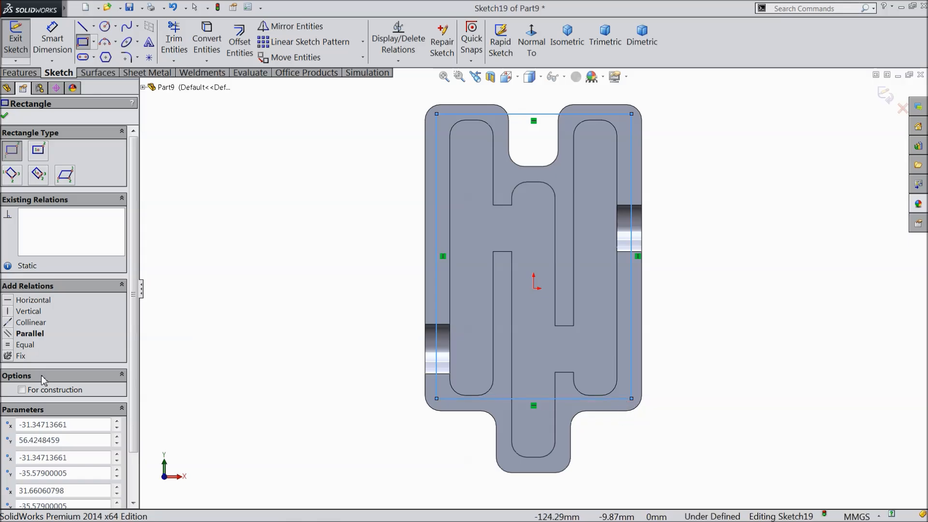
{"action": "left_click", "coordinate": [9, 116]}
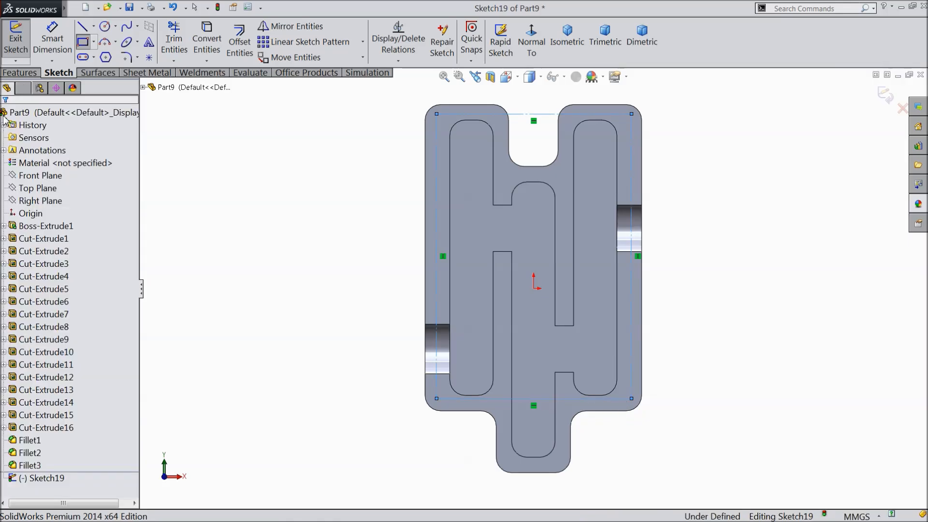
Dimension the construction rectangle to 93 mm long and 64 mm wide
{"action": "left_click", "coordinate": [37, 42]}
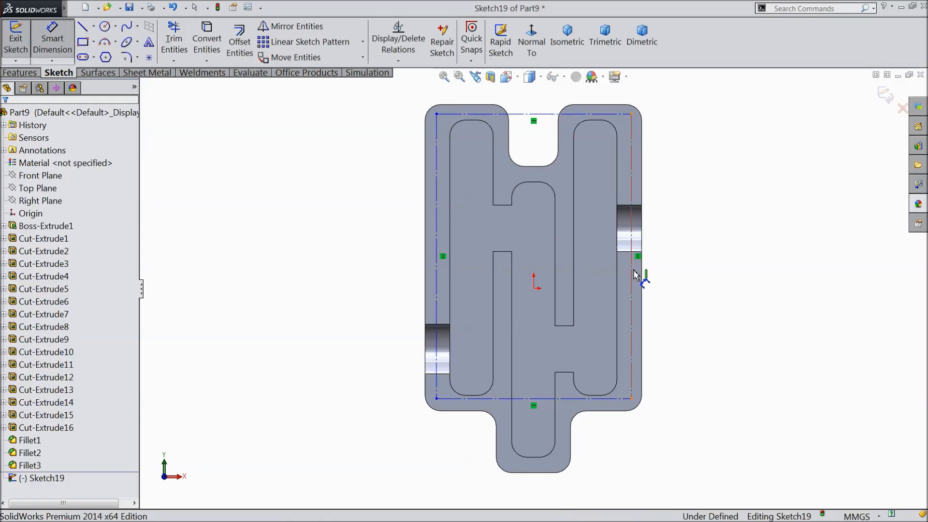
{"action": "left_click", "coordinate": [635, 259]}
{"action": "left_click", "coordinate": [701, 260]}
{"action": "type", "text": "93"}
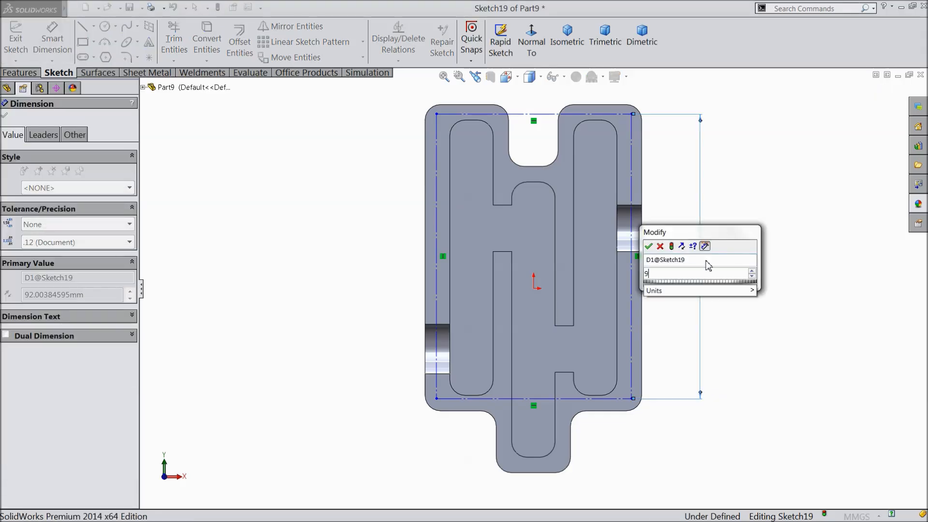
{"action": "key", "text": "Return"}
{"action": "left_click", "coordinate": [545, 115]}
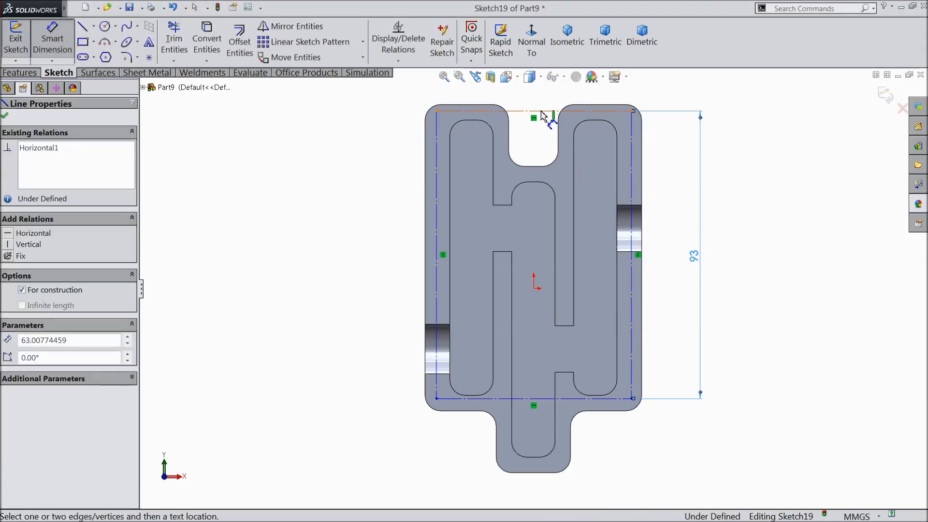
{"action": "left_click", "coordinate": [542, 104]}
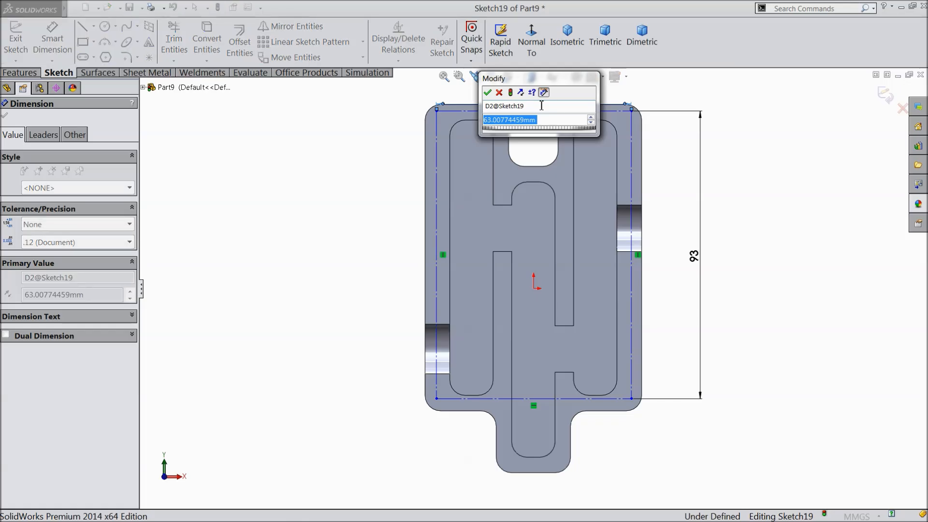
{"action": "type", "text": "64"}
{"action": "key", "text": "Return"}
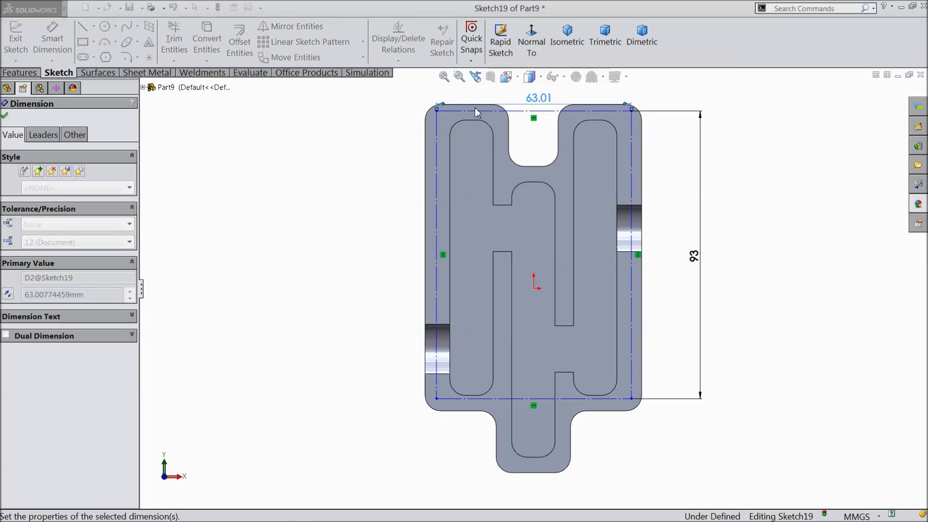
Set the distance between the rectangle's upper side and the lip's adjacent end edge to 3 mm
{"action": "scroll", "coordinate": [460, 128], "scroll_direction": "down", "scroll_amount": 5}
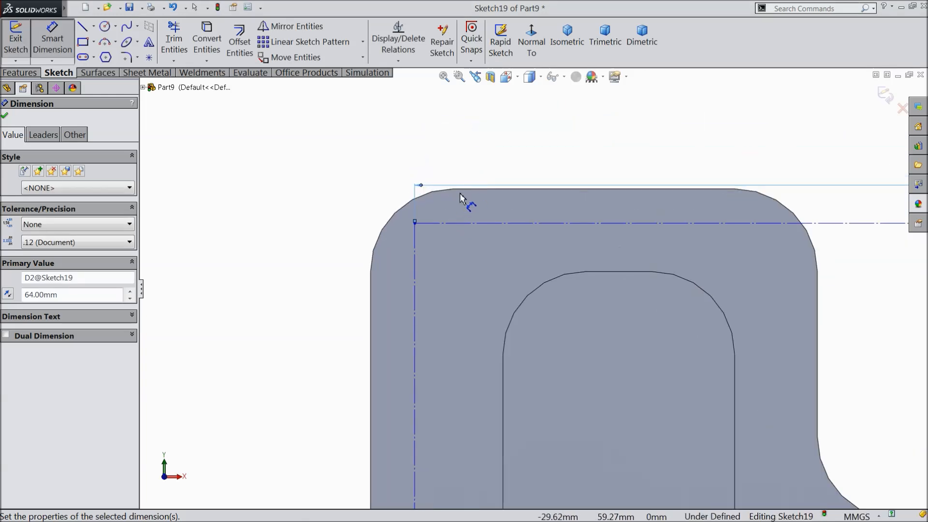
{"action": "left_click", "coordinate": [465, 191]}
{"action": "left_click", "coordinate": [457, 225]}
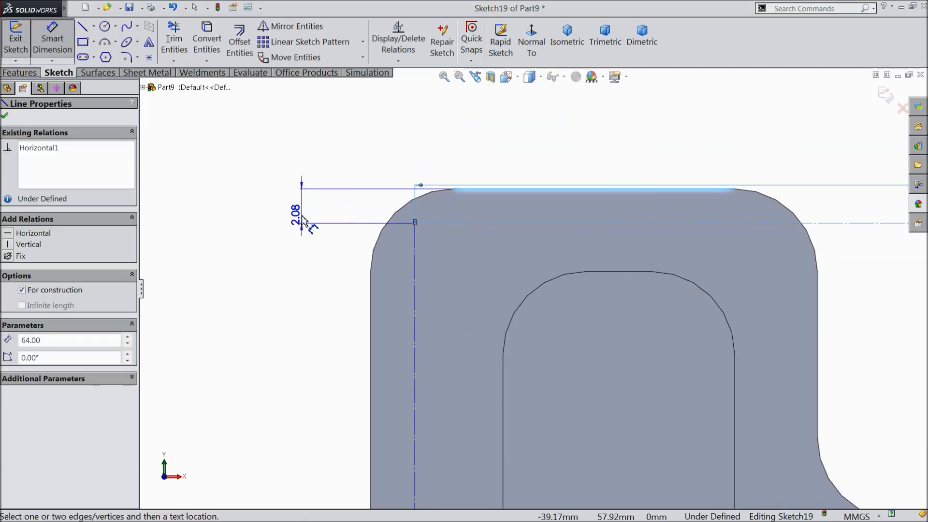
{"action": "left_click", "coordinate": [299, 208]}
{"action": "type", "text": "3"}
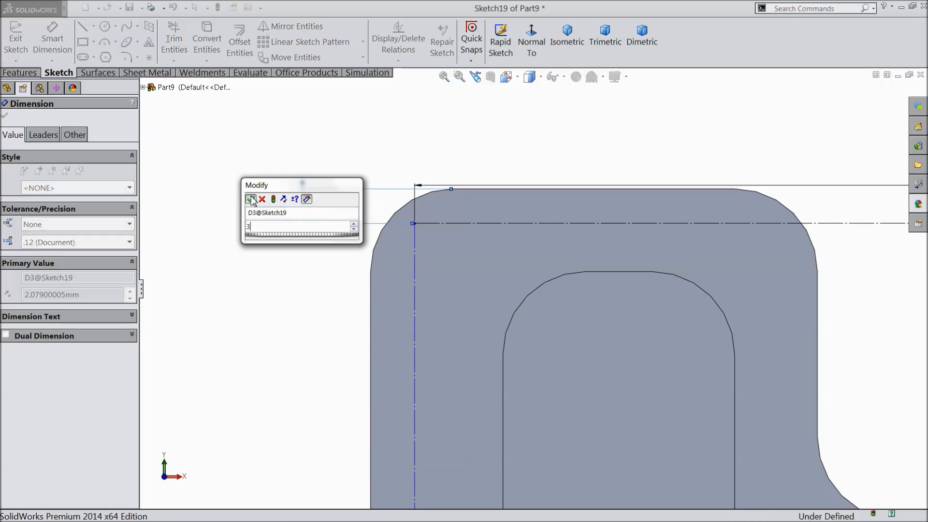
{"action": "key", "text": "Return"}
Set the distance between the construction rectangle's left side and the lip's adjacent long edge to 3 mm
{"action": "left_click", "coordinate": [412, 292]}
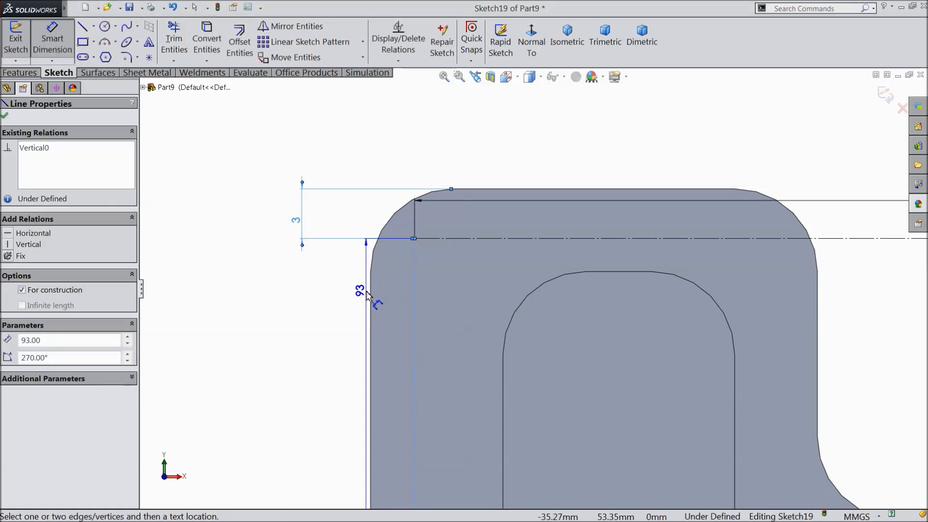
{"action": "left_click", "coordinate": [371, 292]}
{"action": "left_click", "coordinate": [390, 127]}
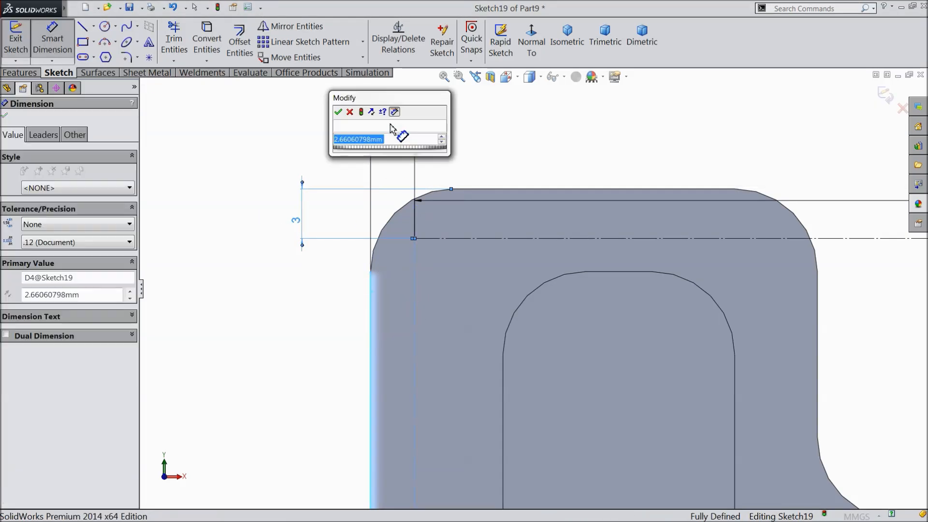
{"action": "type", "text": "3"}
{"action": "key", "text": "Return"}
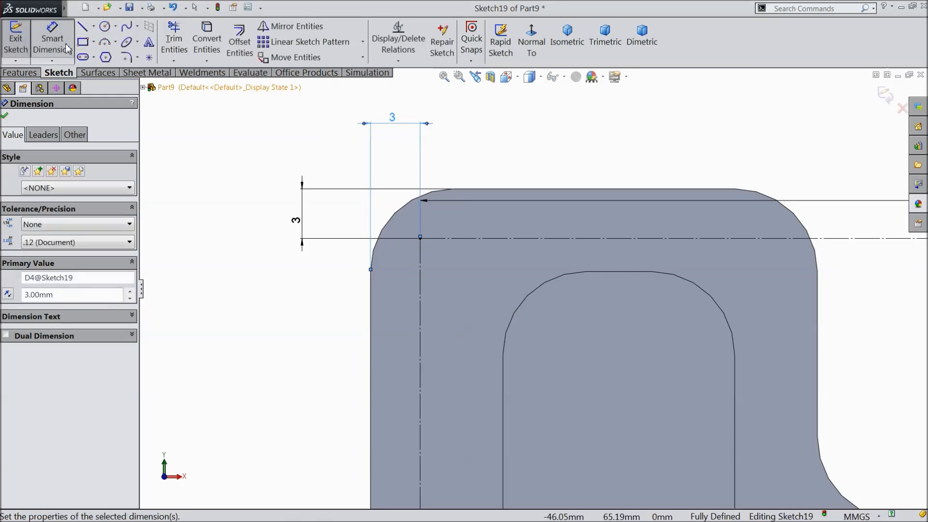
{"action": "left_click", "coordinate": [57, 32]}
Sketch circles centred on the construction rectangle's two upper corners, with radii of about 1.3 mm on the left and 1.1 mm on the right
{"action": "left_click", "coordinate": [105, 27]}
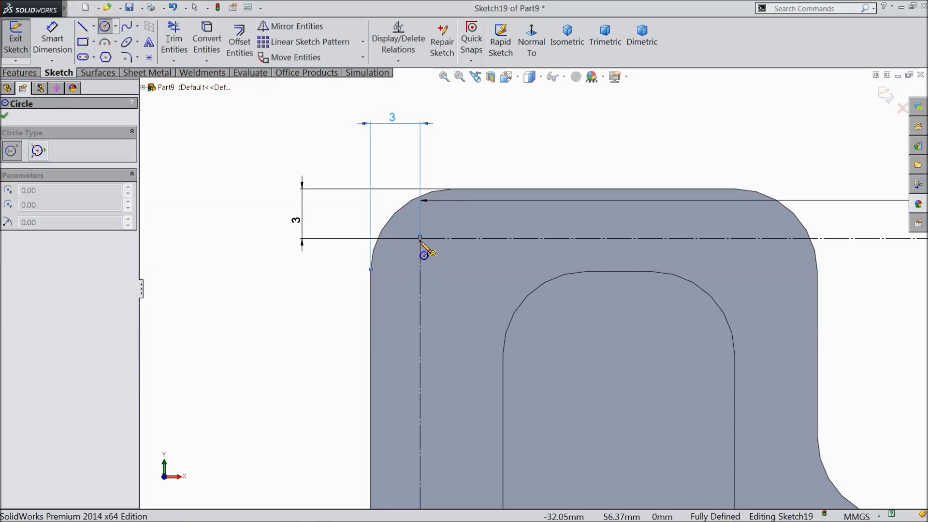
{"action": "left_click", "coordinate": [420, 238]}
{"action": "left_click", "coordinate": [435, 222]}
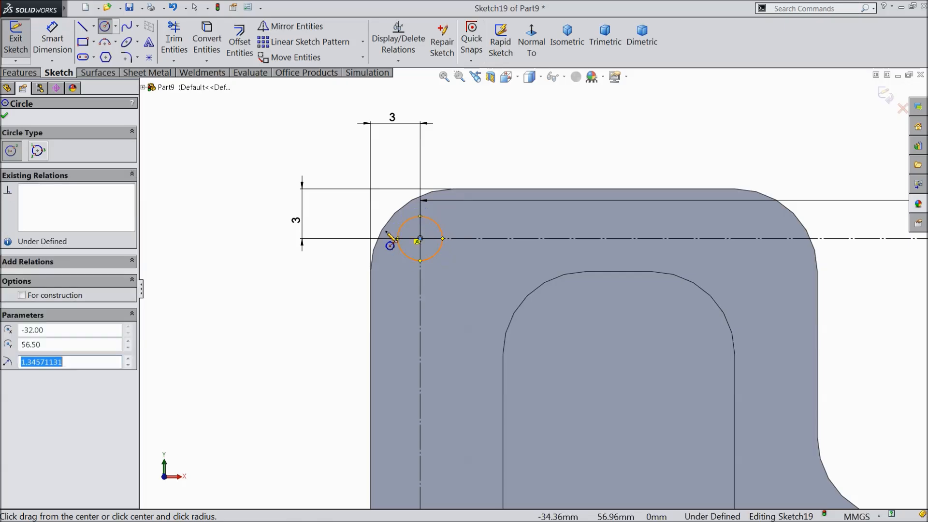
{"action": "scroll", "coordinate": [420, 235], "scroll_direction": "up", "scroll_amount": 8}
{"action": "scroll", "coordinate": [767, 294], "scroll_direction": "down", "scroll_amount": 5}
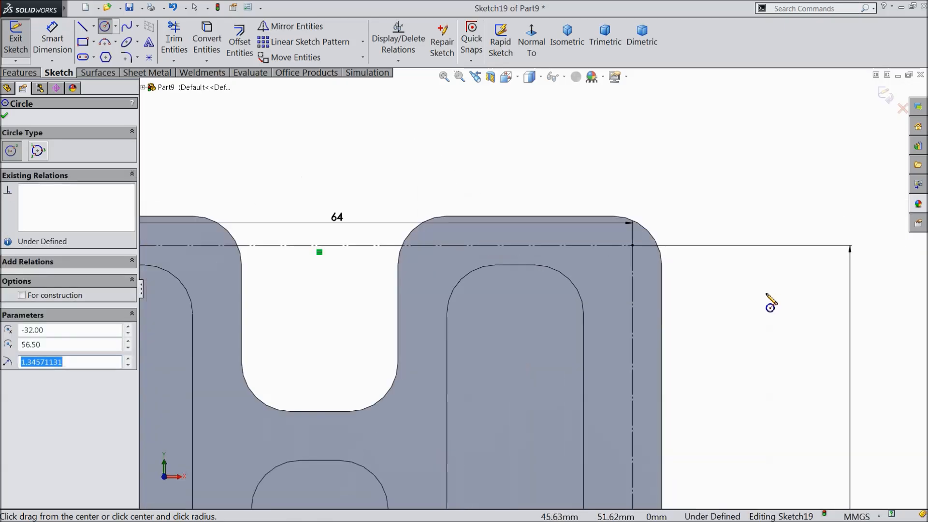
{"action": "left_click", "coordinate": [632, 245]}
{"action": "left_click", "coordinate": [643, 247]}
{"action": "scroll", "coordinate": [624, 271], "scroll_direction": "up", "scroll_amount": 8}
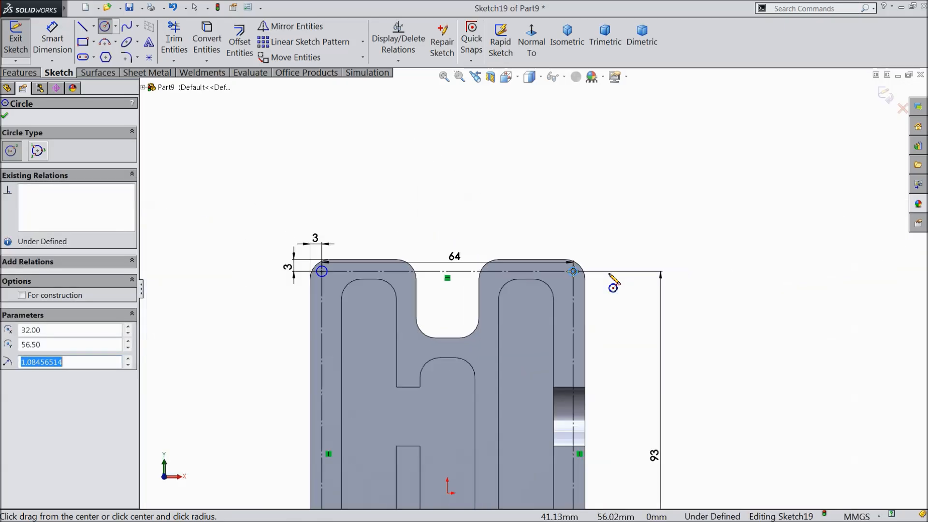
Sketch circles centred on the rectangle's two lower corners, with radii of about 2 mm on the right and 1.3 mm on the left
{"action": "scroll", "coordinate": [605, 362], "scroll_direction": "down", "scroll_amount": 5}
{"action": "scroll", "coordinate": [604, 364], "scroll_direction": "down", "scroll_amount": 5}
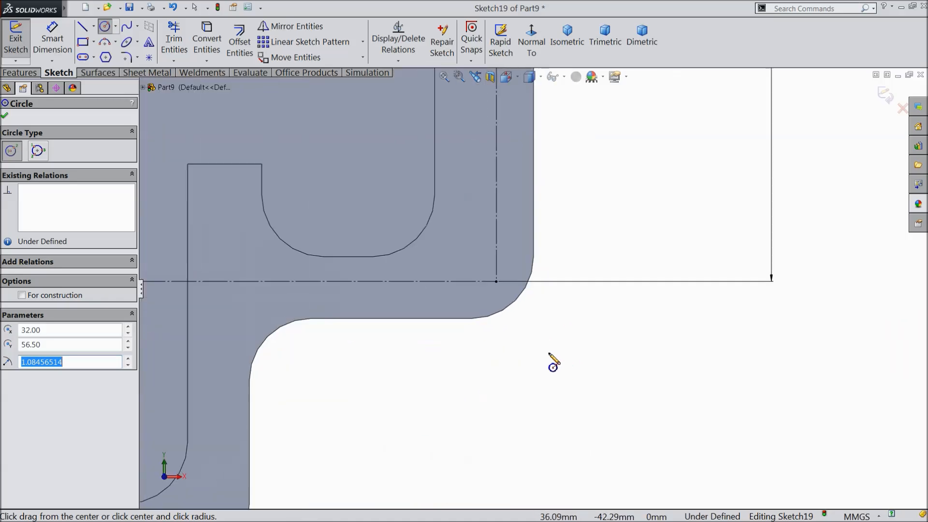
{"action": "left_click", "coordinate": [485, 264]}
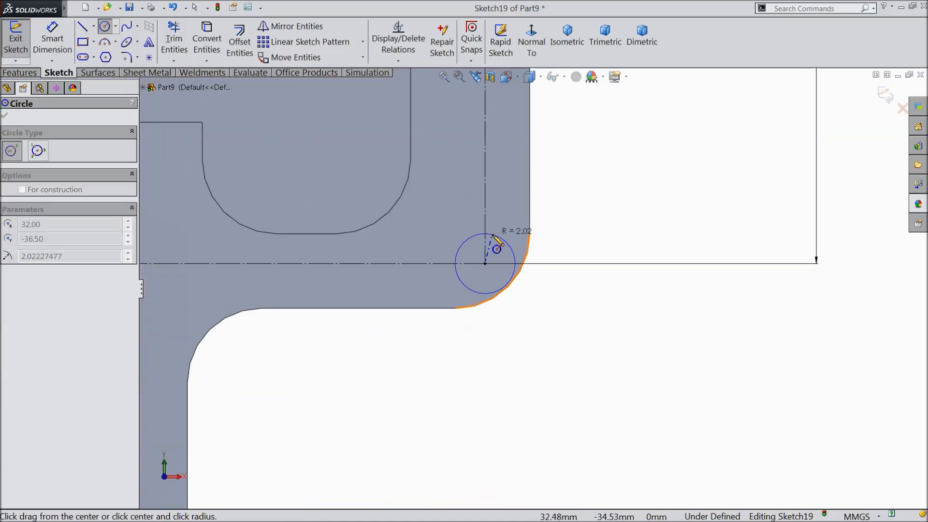
{"action": "left_click", "coordinate": [495, 245]}
{"action": "scroll", "coordinate": [418, 275], "scroll_direction": "up", "scroll_amount": 3}
{"action": "scroll", "coordinate": [367, 281], "scroll_direction": "up", "scroll_amount": 3}
{"action": "scroll", "coordinate": [439, 315], "scroll_direction": "down", "scroll_amount": 6}
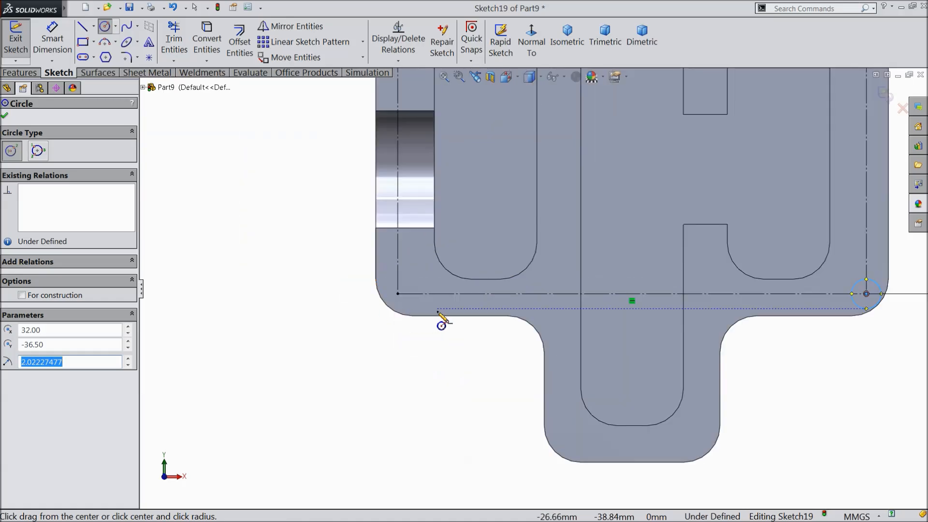
{"action": "left_click", "coordinate": [391, 285]}
{"action": "left_click", "coordinate": [379, 276]}
{"action": "scroll", "coordinate": [629, 307], "scroll_direction": "down", "scroll_amount": 2}
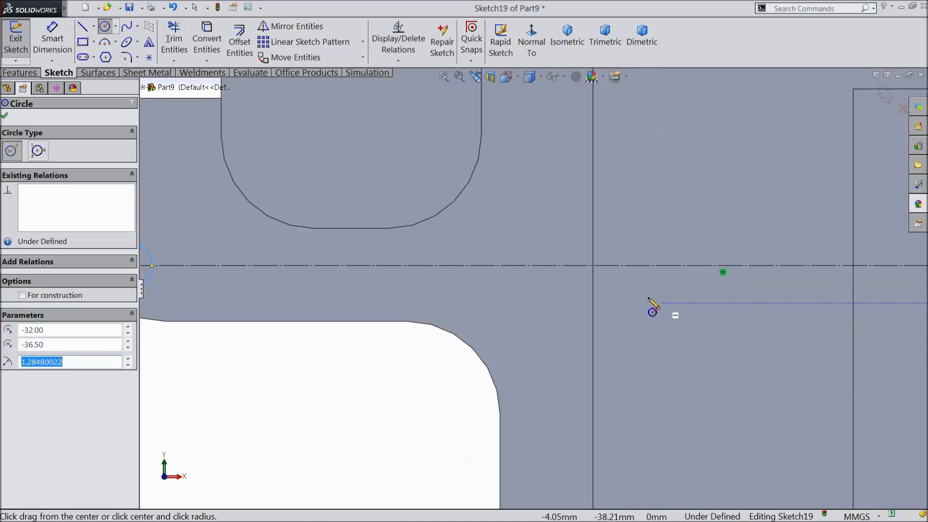
Sketch two circles on the rectangle's lower side, left and right of the central channel, with radii of about 1.5 and 1.3 mm
{"action": "left_click", "coordinate": [526, 265]}
{"action": "left_click", "coordinate": [531, 239]}
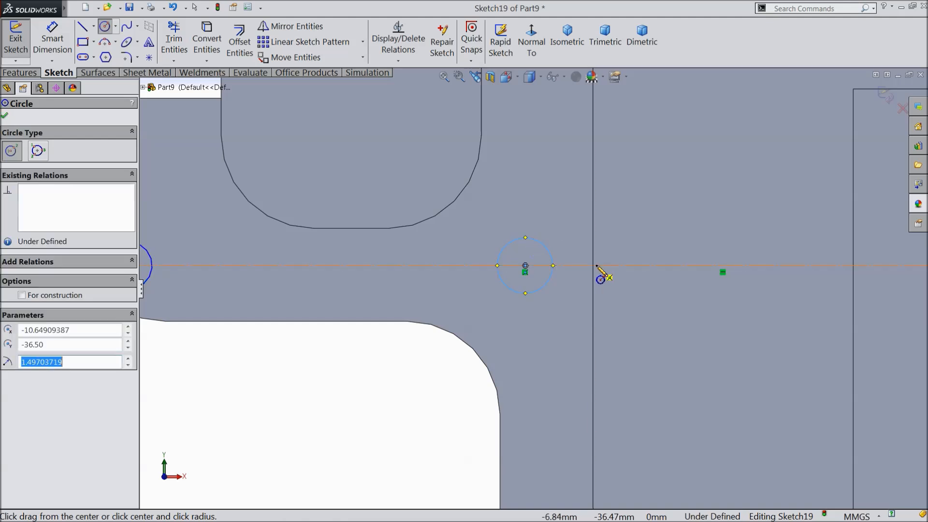
{"action": "scroll", "coordinate": [731, 282], "scroll_direction": "up", "scroll_amount": 2}
{"action": "scroll", "coordinate": [799, 288], "scroll_direction": "down", "scroll_amount": 3}
{"action": "left_click", "coordinate": [791, 278]}
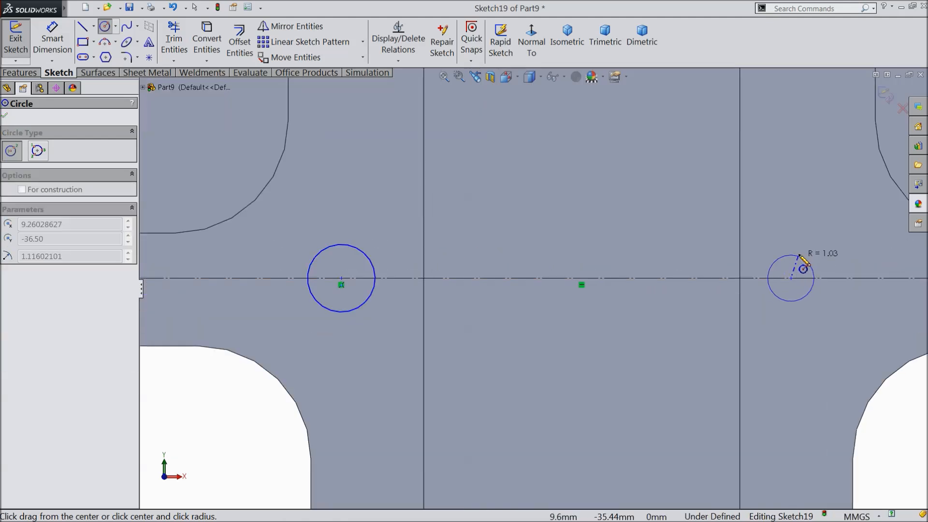
{"action": "left_click", "coordinate": [805, 254]}
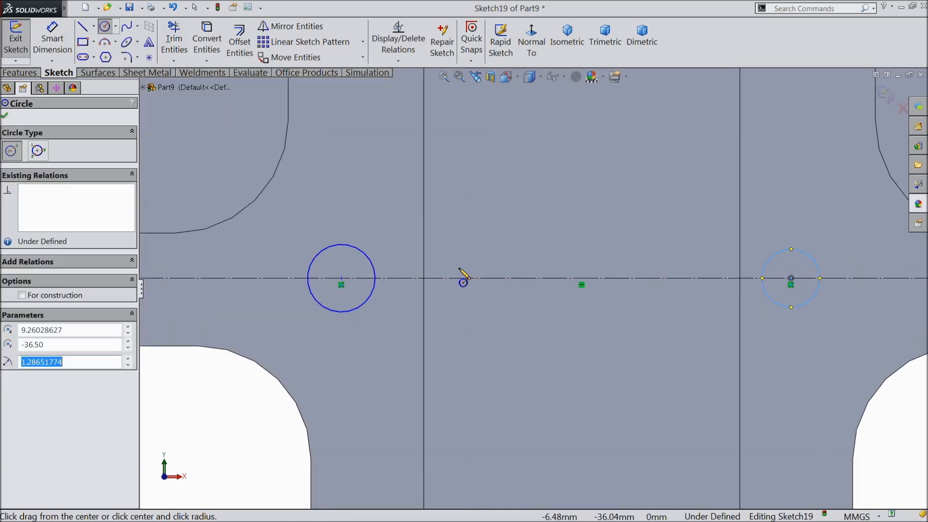
{"action": "left_click", "coordinate": [6, 117]}
Dimension the centre of the circle left of the central channel 3 mm from the channel's adjacent edge
{"action": "left_click", "coordinate": [52, 39]}
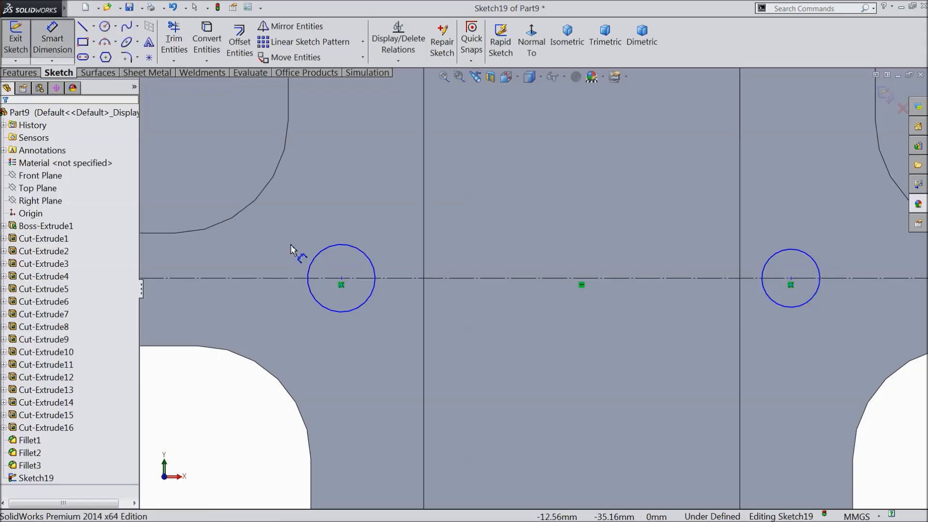
{"action": "left_click", "coordinate": [343, 282]}
{"action": "left_click", "coordinate": [424, 315]}
{"action": "left_click", "coordinate": [392, 221]}
{"action": "type", "text": "3"}
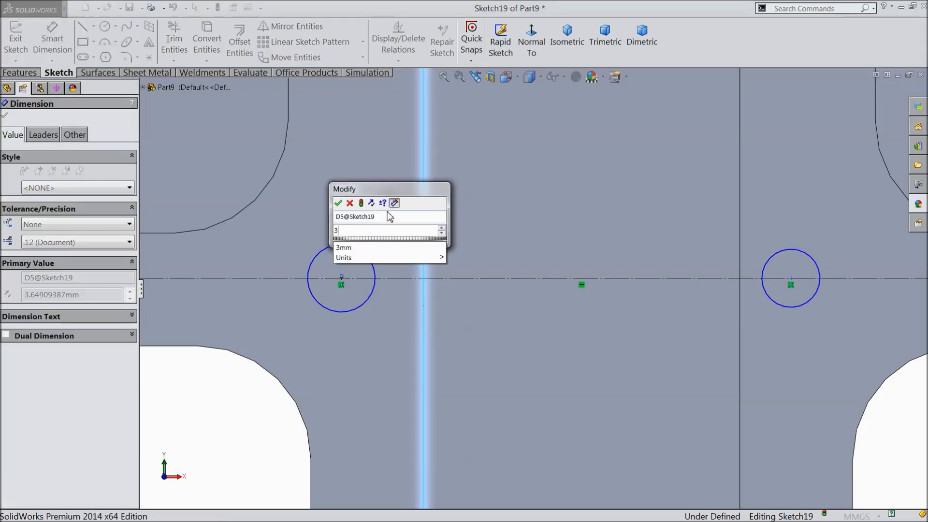
{"action": "key", "text": "Return"}
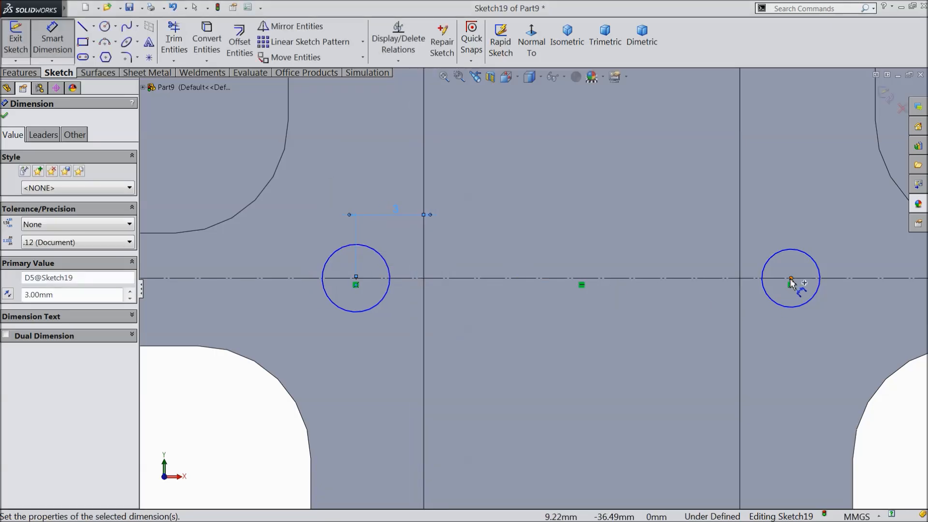
Dimension the centre of the circle right of the central channel 3 mm from the channel's adjacent edge
{"action": "left_click", "coordinate": [791, 279]}
{"action": "left_click", "coordinate": [740, 313]}
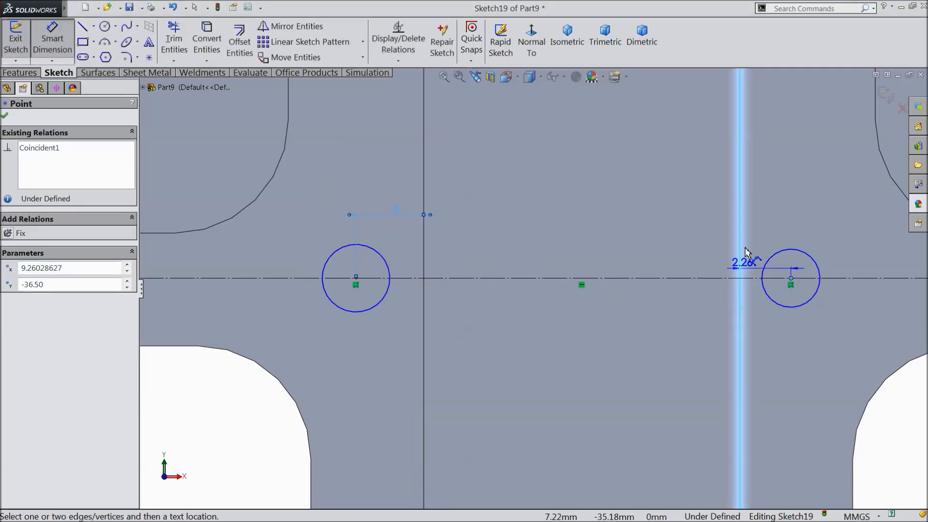
{"action": "left_click", "coordinate": [764, 207]}
{"action": "type", "text": "3"}
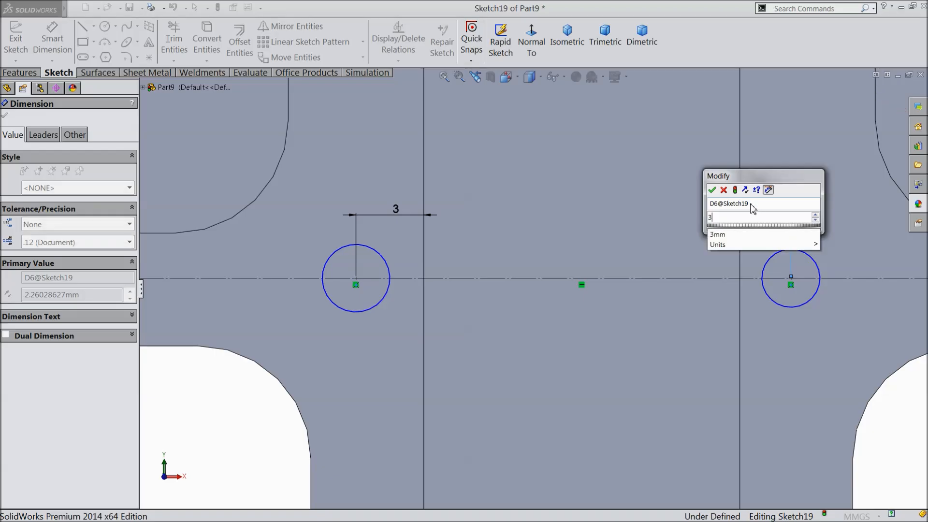
{"action": "left_click", "coordinate": [713, 190]}
{"action": "left_click", "coordinate": [6, 116]}
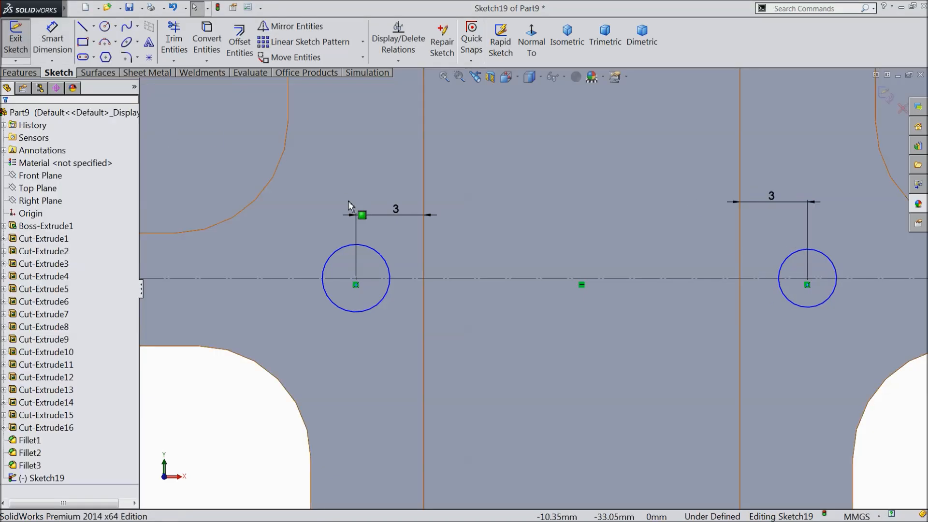
Apply an Equal relation to all six circles on the construction rectangle
{"action": "scroll", "coordinate": [348, 201], "scroll_direction": "up", "scroll_amount": 5}
{"action": "scroll", "coordinate": [612, 217], "scroll_direction": "up", "scroll_amount": 2}
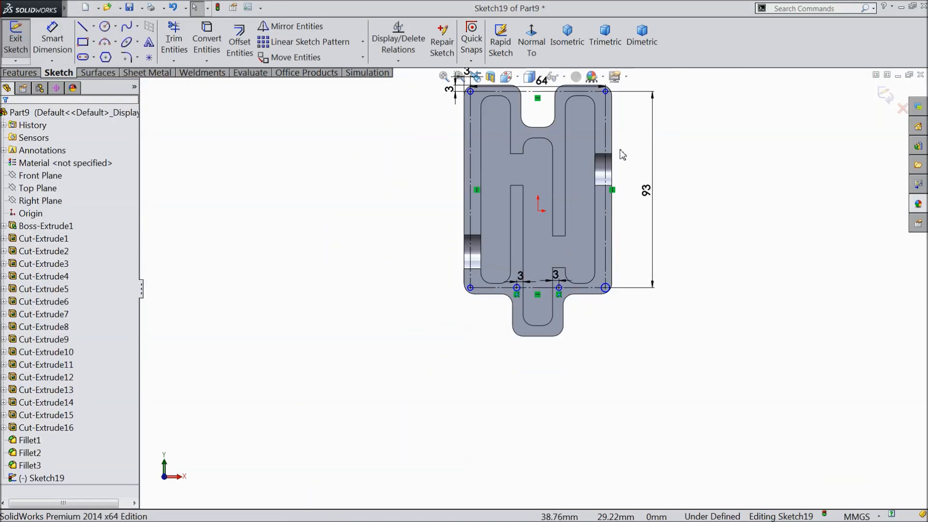
{"action": "scroll", "coordinate": [576, 412], "scroll_direction": "down", "scroll_amount": 8}
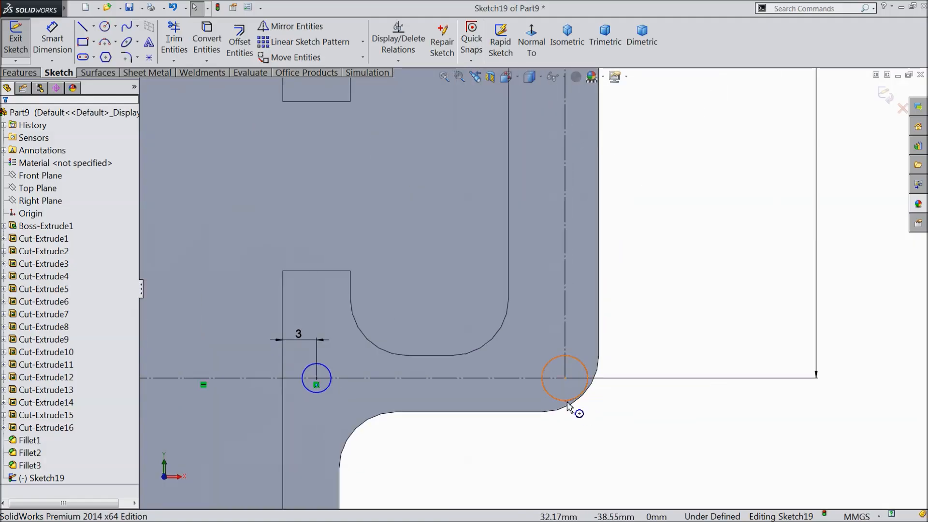
{"action": "left_click", "coordinate": [567, 405]}
{"action": "scroll", "coordinate": [416, 394], "scroll_direction": "up", "scroll_amount": 3}
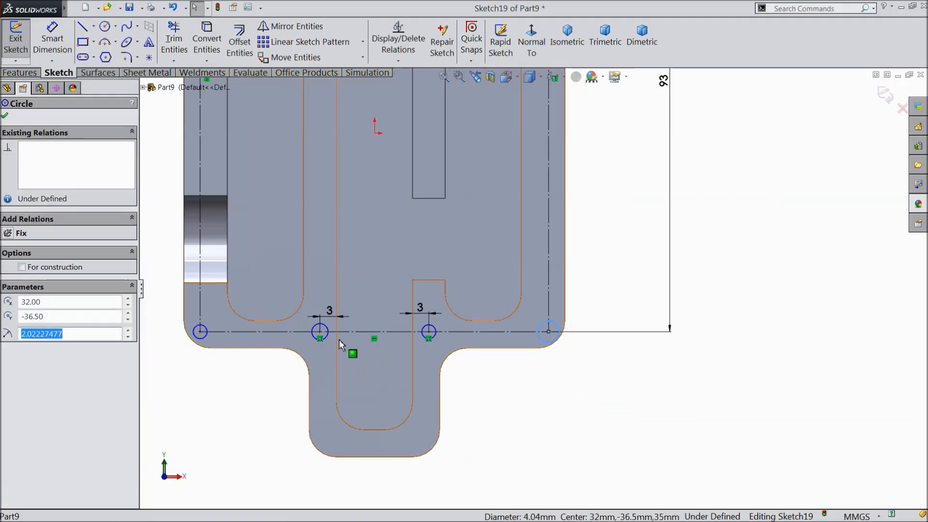
{"action": "left_click", "coordinate": [435, 332], "text": "ctrl"}
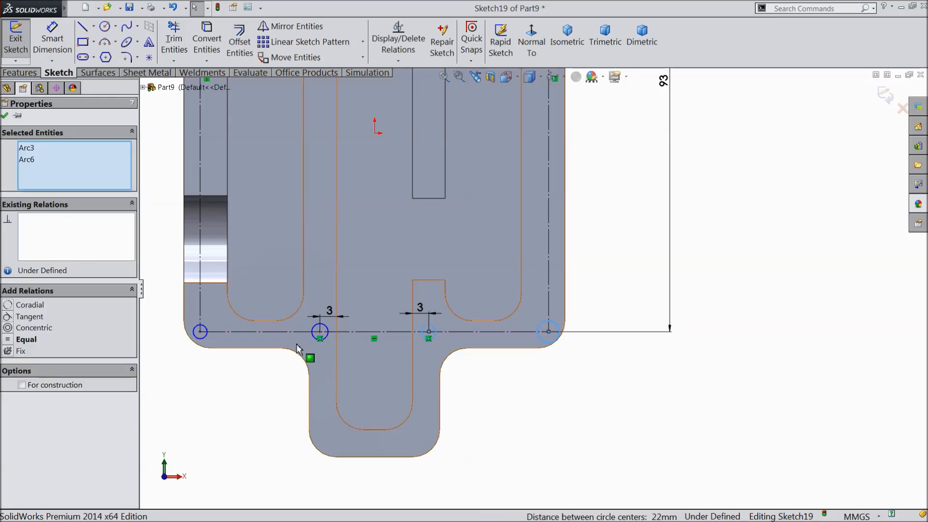
{"action": "left_click", "coordinate": [323, 339], "text": "ctrl"}
{"action": "left_click", "coordinate": [202, 344], "text": "ctrl"}
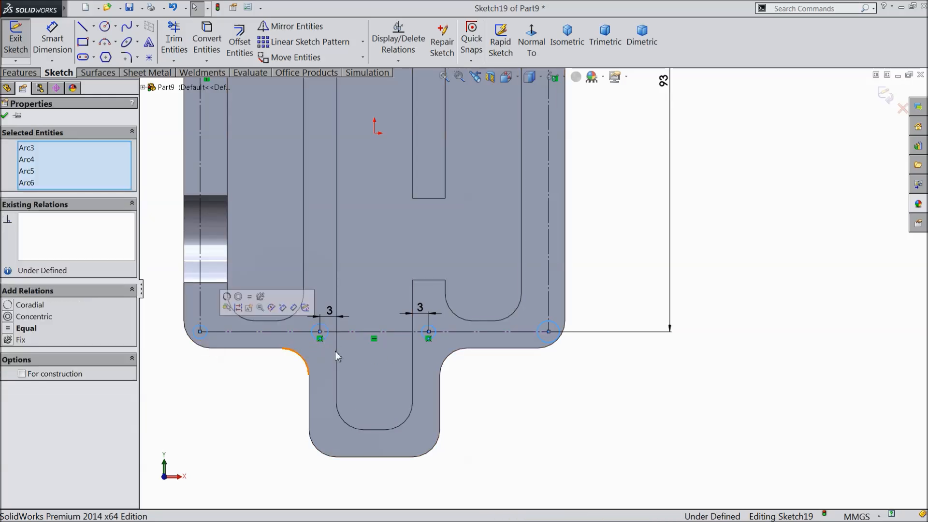
{"action": "scroll", "coordinate": [435, 331], "scroll_direction": "up", "scroll_amount": 4}
{"action": "scroll", "coordinate": [498, 178], "scroll_direction": "down", "scroll_amount": 3}
{"action": "scroll", "coordinate": [498, 178], "scroll_direction": "down", "scroll_amount": 4}
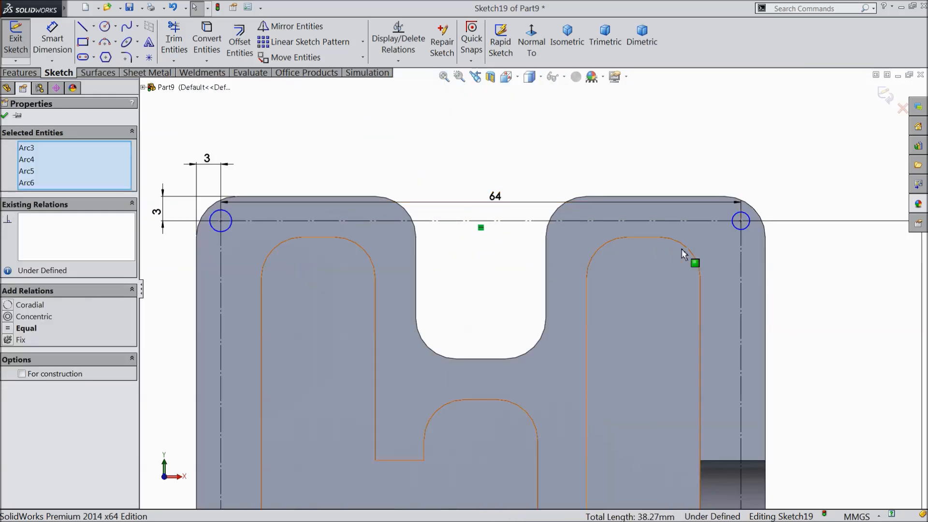
{"action": "left_click", "coordinate": [750, 228], "text": "ctrl"}
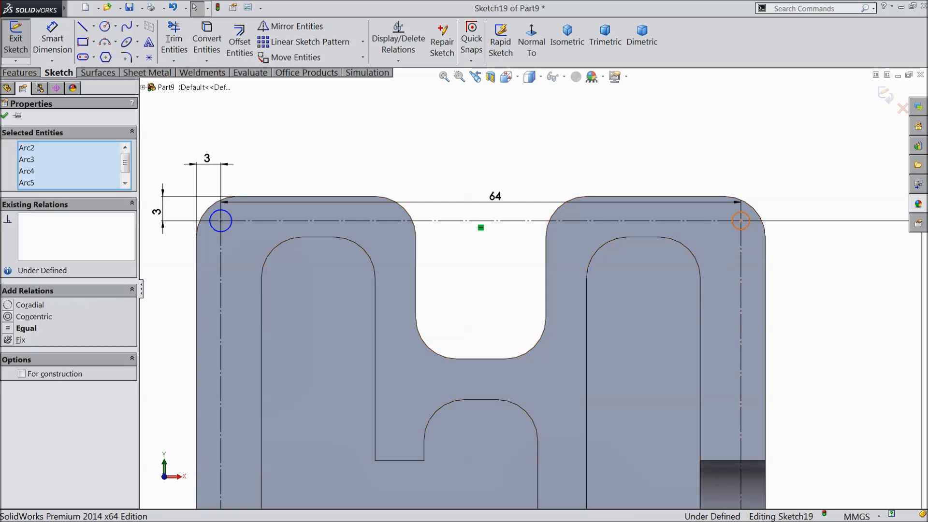
{"action": "left_click", "coordinate": [229, 228], "text": "ctrl"}
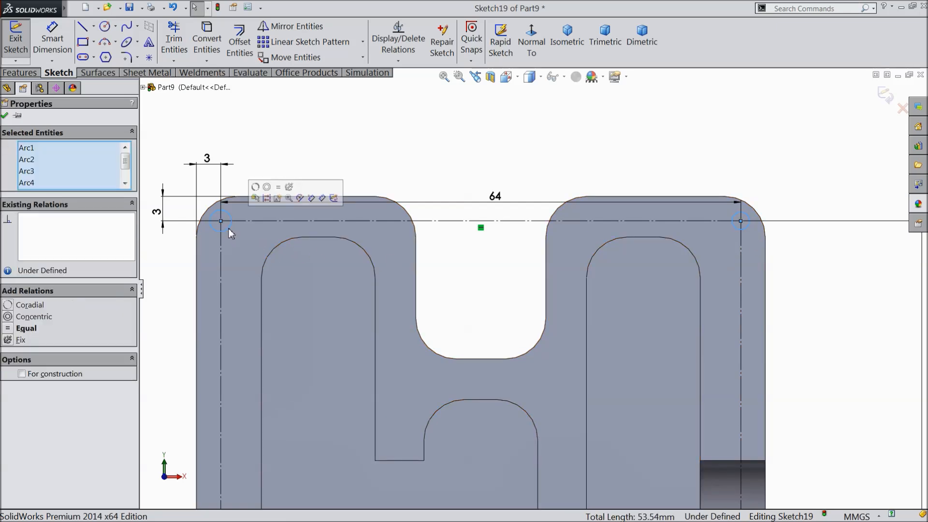
{"action": "left_click", "coordinate": [277, 199]}
{"action": "scroll", "coordinate": [514, 346], "scroll_direction": "up", "scroll_amount": 5}
{"action": "scroll", "coordinate": [532, 401], "scroll_direction": "down", "scroll_amount": 5}
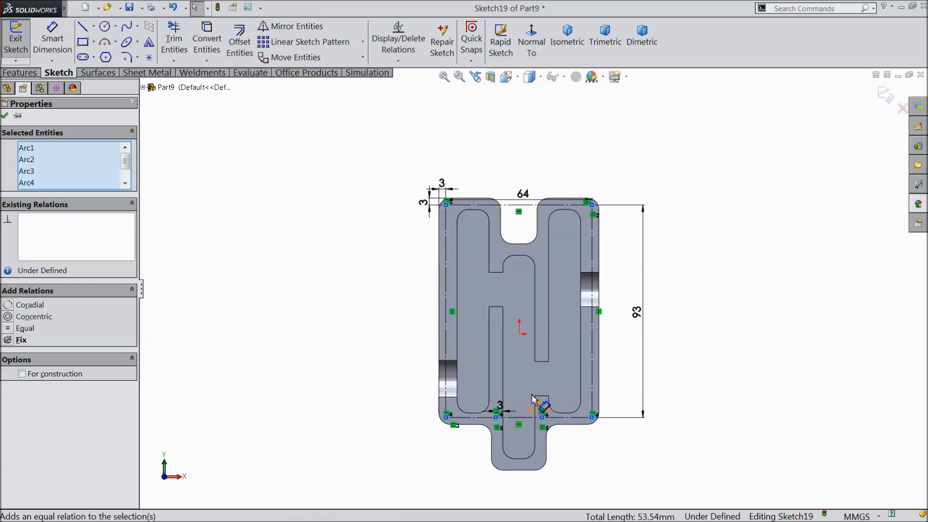
Set the diameter of the circle at the rectangle's upper-left corner to 3 mm
{"action": "left_click", "coordinate": [46, 44]}
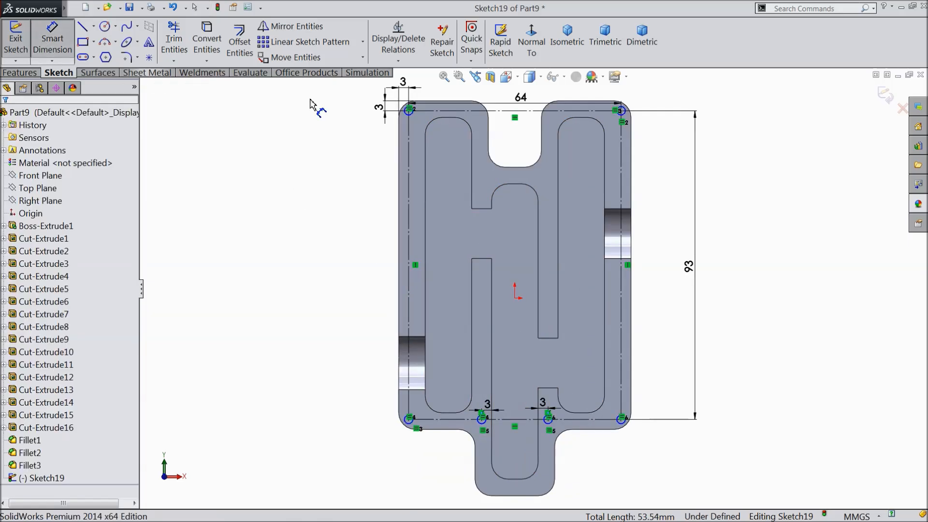
{"action": "scroll", "coordinate": [437, 125], "scroll_direction": "down", "scroll_amount": 7}
{"action": "scroll", "coordinate": [387, 203], "scroll_direction": "down", "scroll_amount": 2}
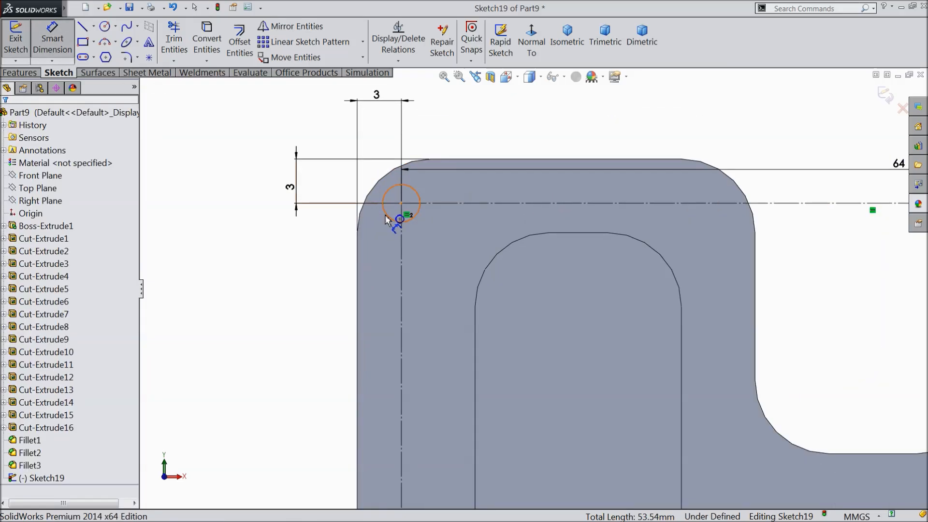
{"action": "left_click", "coordinate": [387, 220]}
{"action": "left_click", "coordinate": [283, 257]}
{"action": "type", "text": "3"}
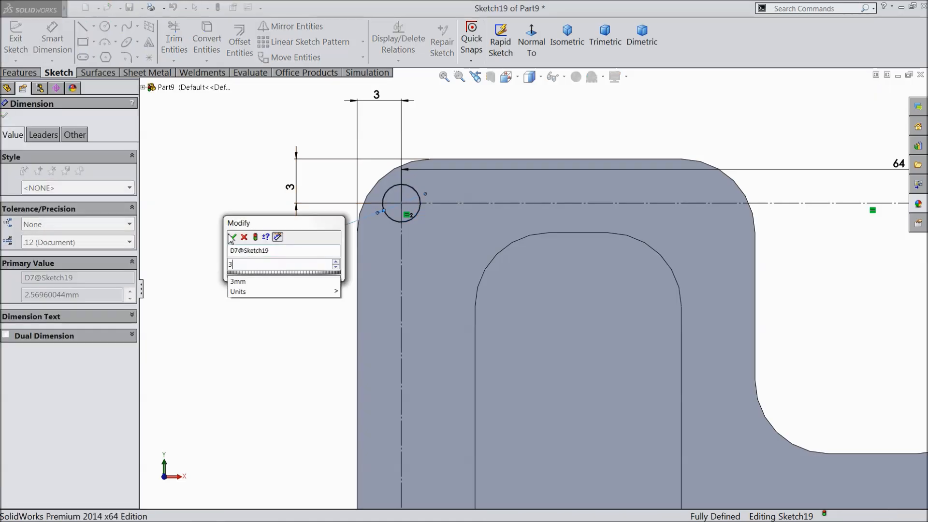
{"action": "left_click", "coordinate": [232, 237]}
{"action": "key", "text": "z"}
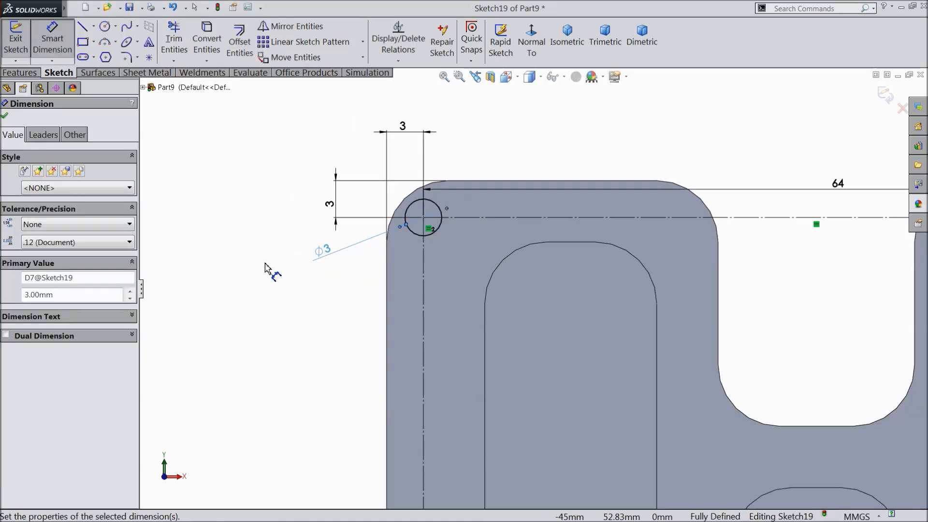
{"action": "scroll", "coordinate": [276, 264], "scroll_direction": "up", "scroll_amount": 11}
{"action": "scroll", "coordinate": [589, 389], "scroll_direction": "down", "scroll_amount": 3}
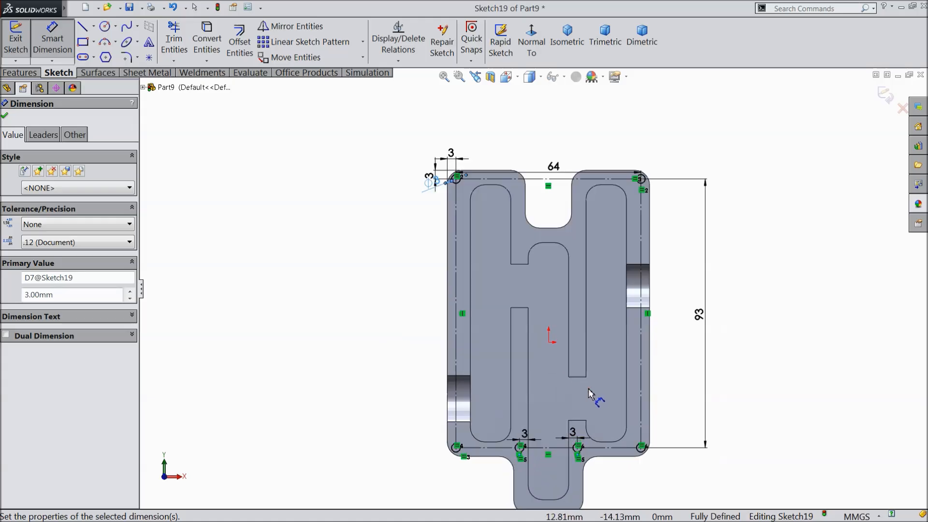
{"action": "scroll", "coordinate": [486, 364], "scroll_direction": "down", "scroll_amount": 2}
{"action": "left_click", "coordinate": [20, 73]}
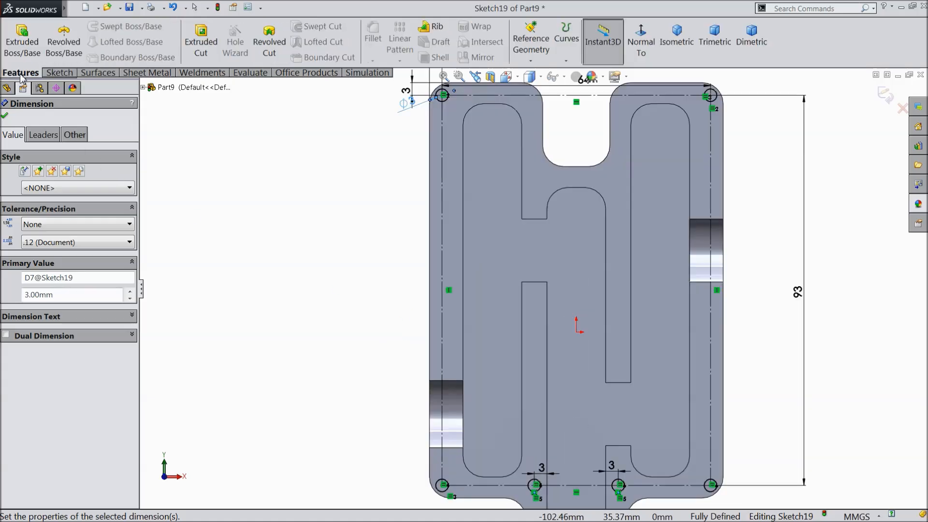
Cut-extrude the six circles blind to a depth of 10 mm into the block's top face
{"action": "left_click", "coordinate": [201, 38]}
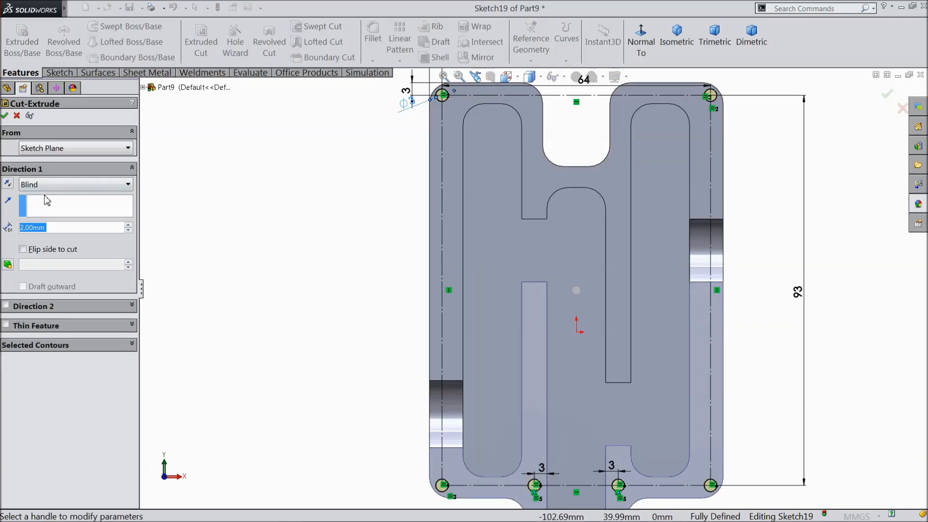
{"action": "type", "text": "10"}
{"action": "key", "text": "Return"}
{"action": "middle_click_drag", "start_coordinate": [296, 211], "coordinate": [250, 150]}
{"action": "scroll", "coordinate": [558, 363], "scroll_direction": "down", "scroll_amount": 3}
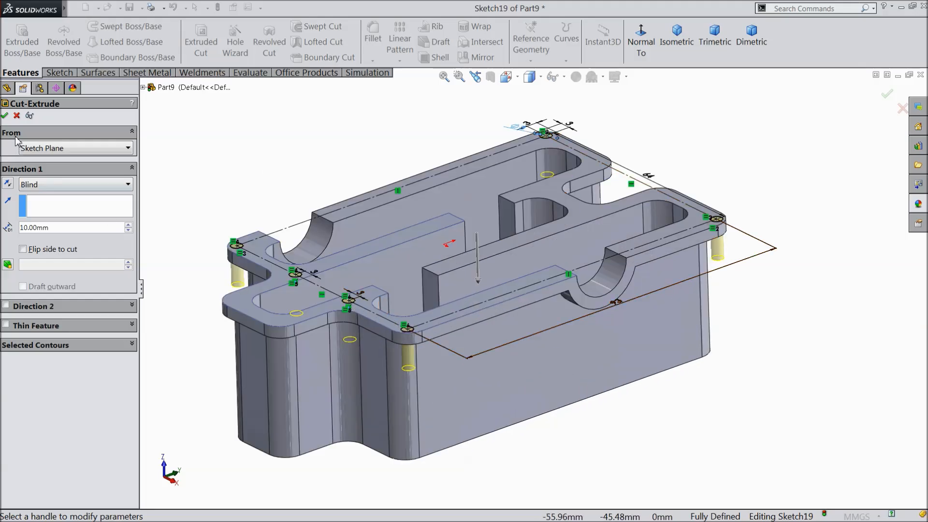
{"action": "left_click", "coordinate": [6, 117]}
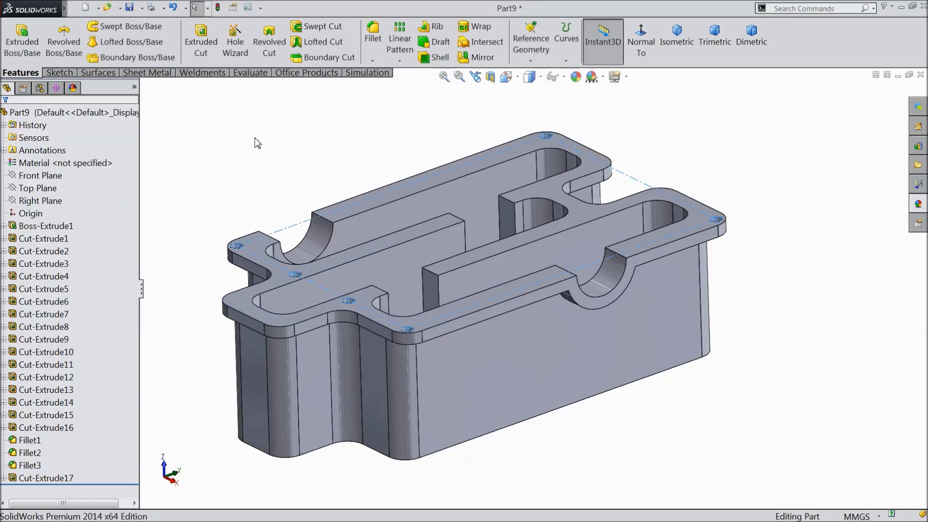
Start a new sketch on the block's top face and view it face-on
{"action": "middle_click_drag", "start_coordinate": [253, 161], "coordinate": [257, 238]}
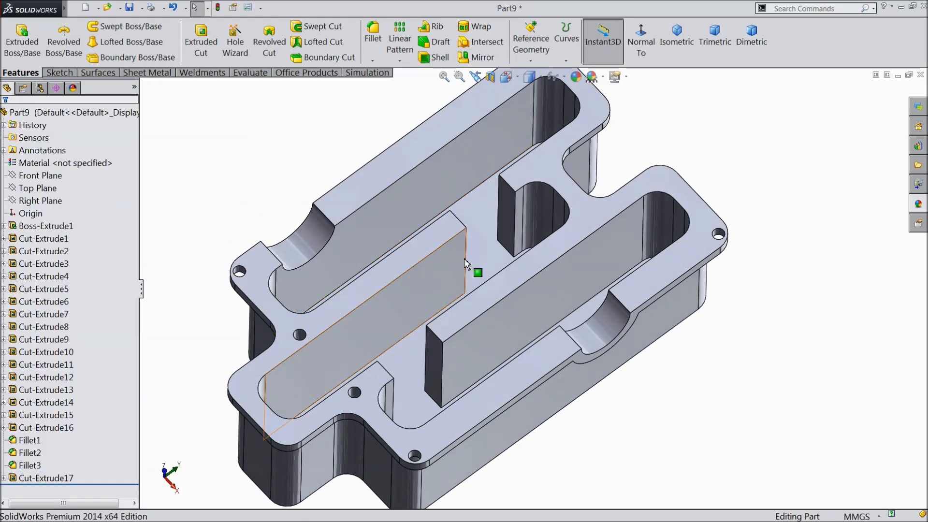
{"action": "left_click", "coordinate": [490, 288]}
{"action": "left_click", "coordinate": [527, 257]}
{"action": "left_click", "coordinate": [641, 43]}
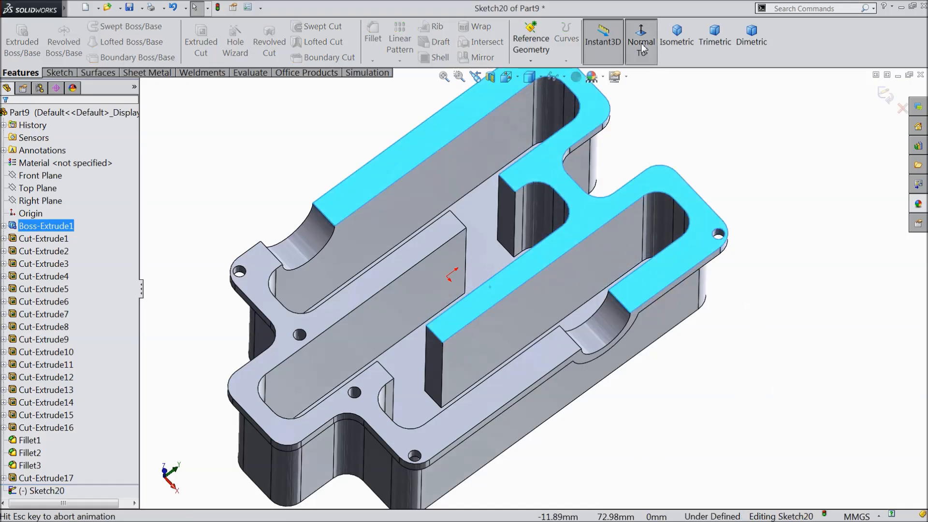
{"action": "left_click", "coordinate": [210, 157]}
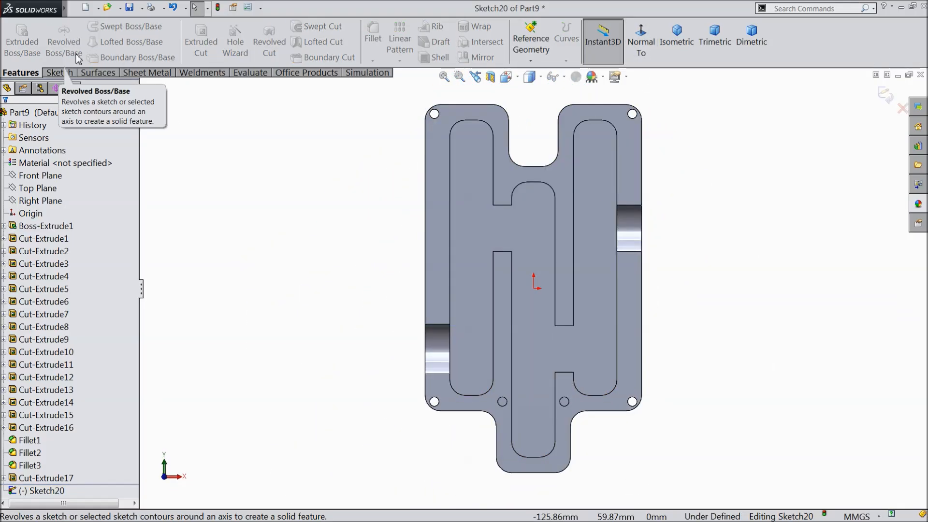
Sketch a construction corner rectangle, about 21.3 by 112.7 mm, from the upper notch's left corner down to the lower tab's right corner
{"action": "left_click", "coordinate": [67, 73]}
{"action": "left_click", "coordinate": [83, 42]}
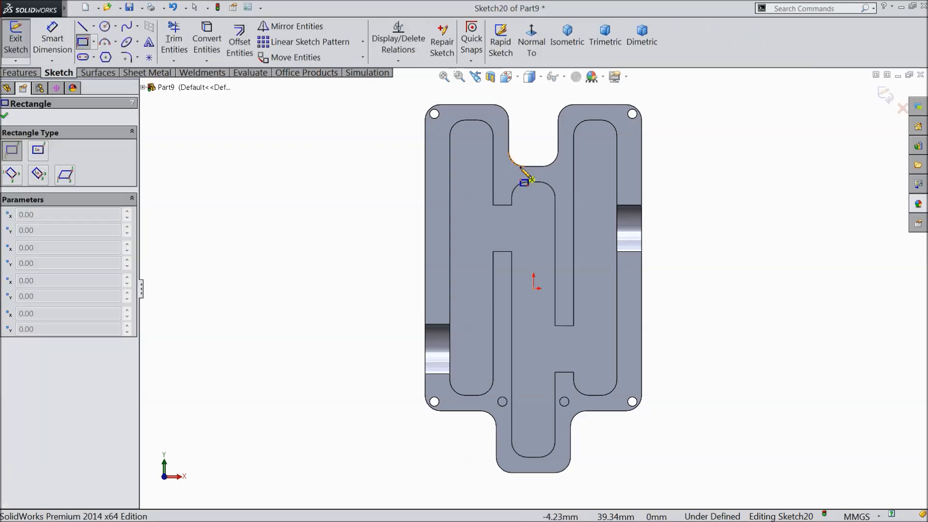
{"action": "left_click", "coordinate": [498, 114]}
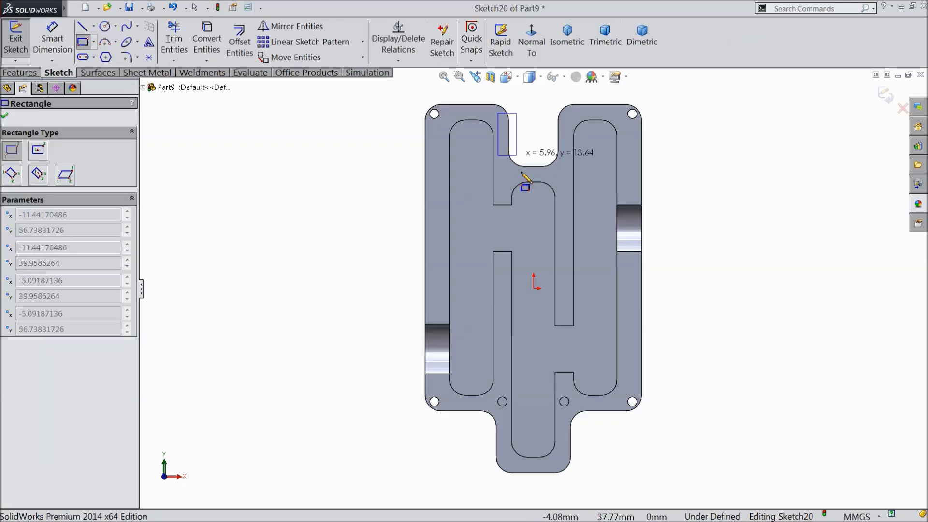
{"action": "left_click", "coordinate": [564, 461]}
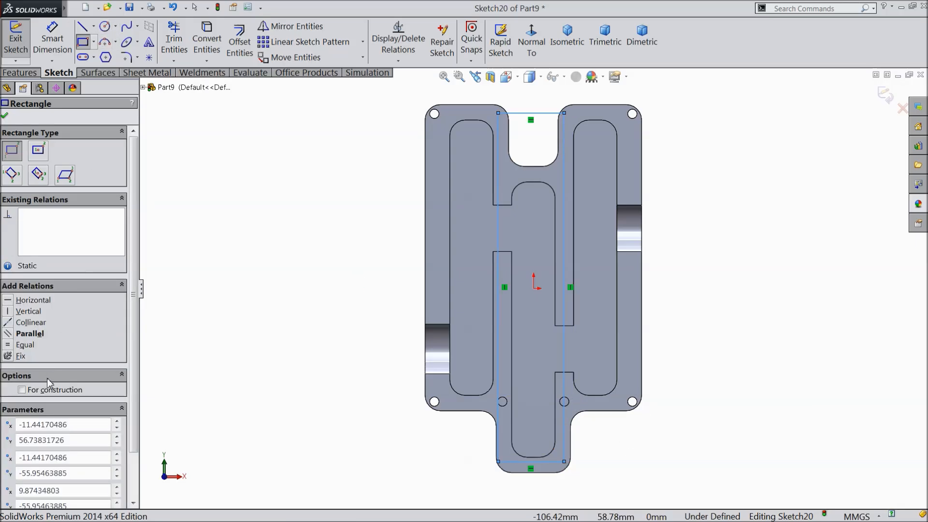
{"action": "left_click", "coordinate": [5, 117]}
Dimension the construction rectangle's height as 113.5 mm
{"action": "left_click", "coordinate": [52, 41]}
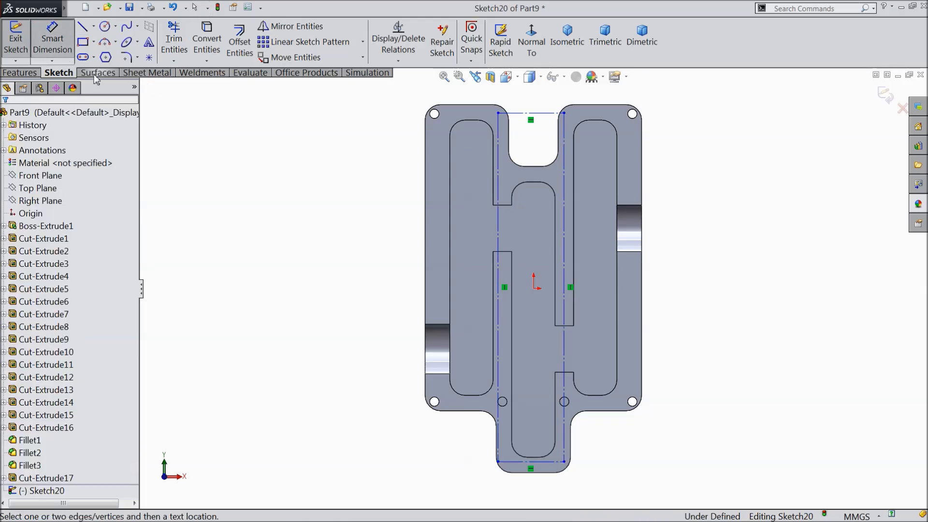
{"action": "left_click", "coordinate": [563, 220]}
{"action": "left_click", "coordinate": [692, 250]}
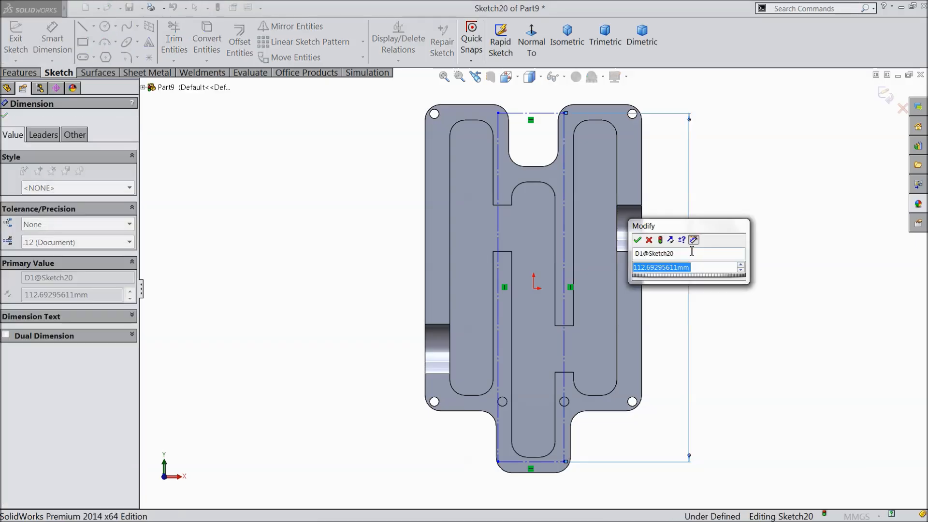
{"action": "type", "text": "113.5"}
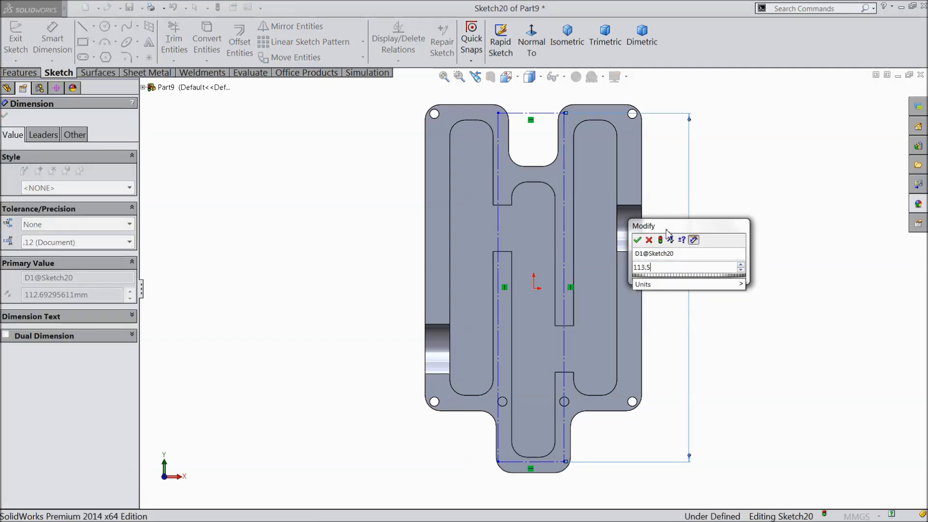
{"action": "left_click", "coordinate": [638, 241]}
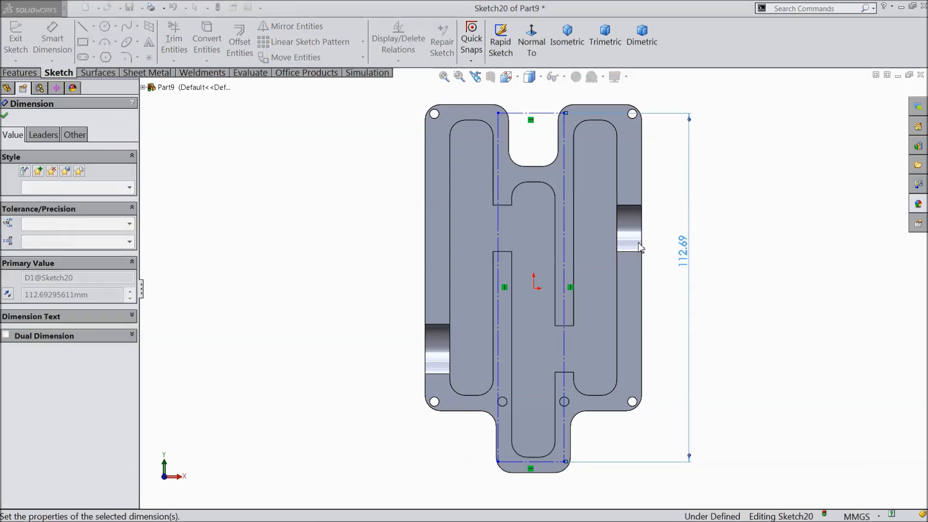
Dimension the construction rectangle's width as 19.5 mm
{"action": "left_click", "coordinate": [545, 112]}
{"action": "left_click", "coordinate": [542, 108]}
{"action": "type", "text": "19."}
{"action": "left_click", "coordinate": [486, 90]}
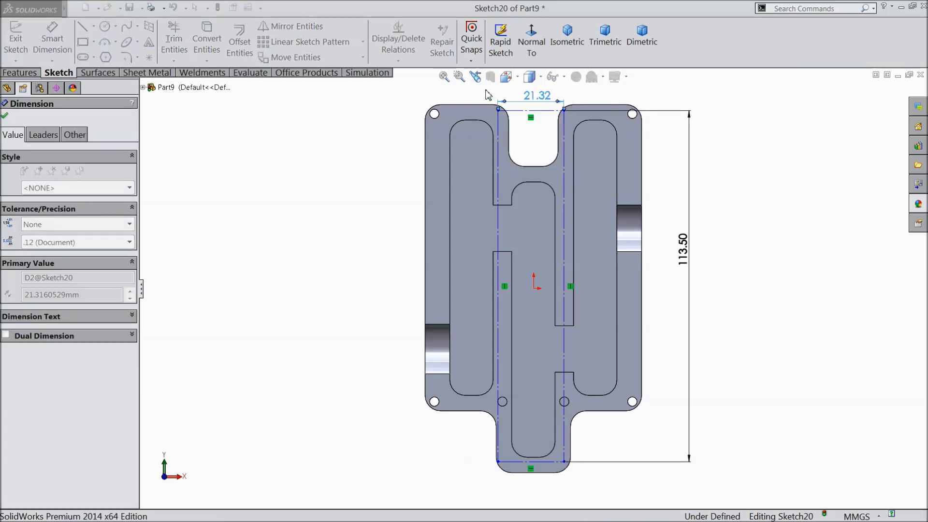
{"action": "left_click", "coordinate": [6, 116]}
{"action": "scroll", "coordinate": [543, 118], "scroll_direction": "down", "scroll_amount": 8}
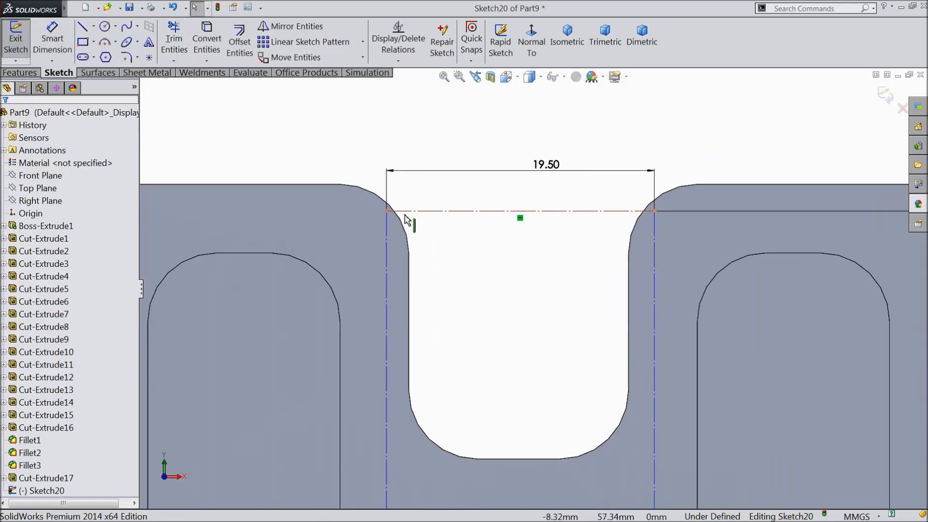
{"action": "key", "text": "f"}
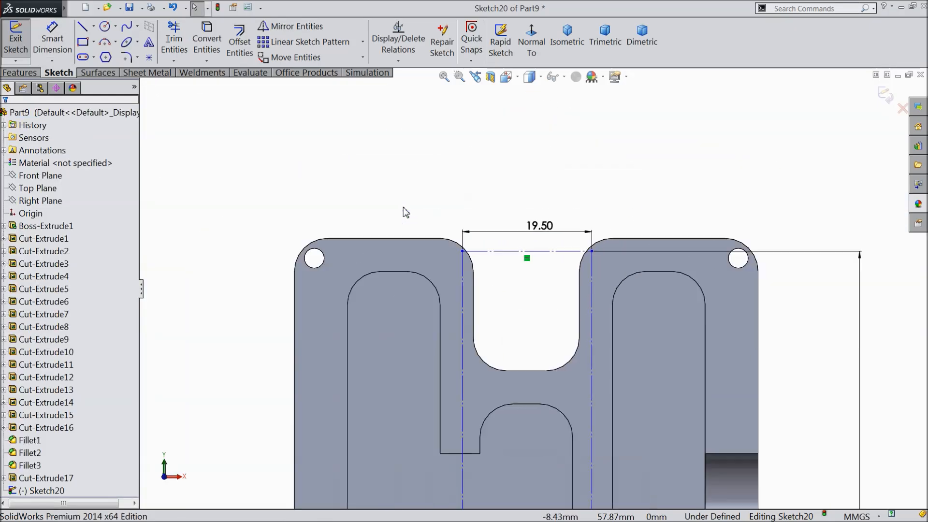
{"action": "scroll", "coordinate": [536, 282], "scroll_direction": "down", "scroll_amount": 8}
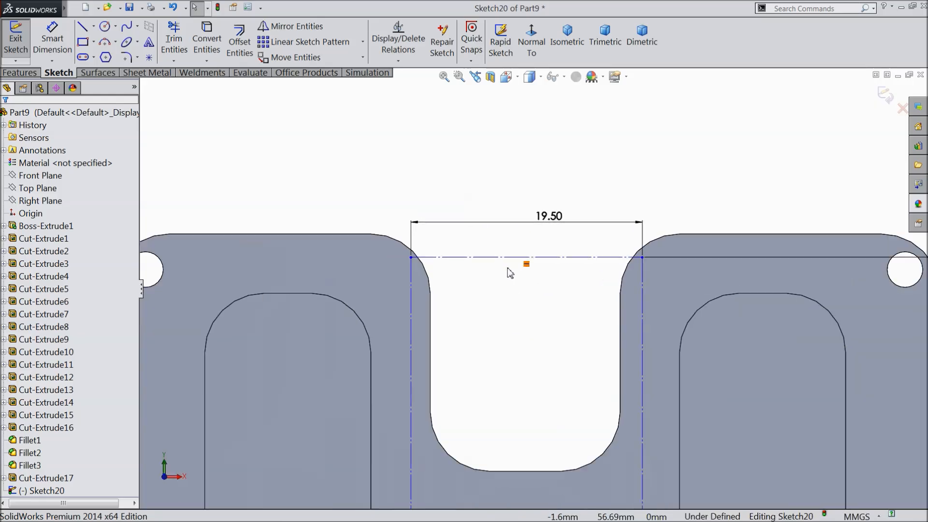
{"action": "left_click", "coordinate": [457, 258]}
{"action": "left_click", "coordinate": [430, 296]}
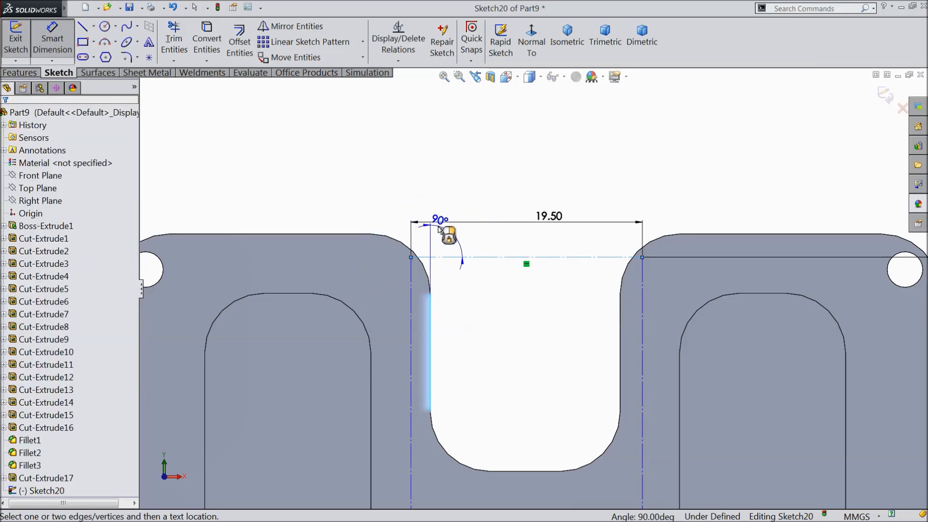
{"action": "key", "text": "Escape"}
{"action": "key", "text": "Escape"}
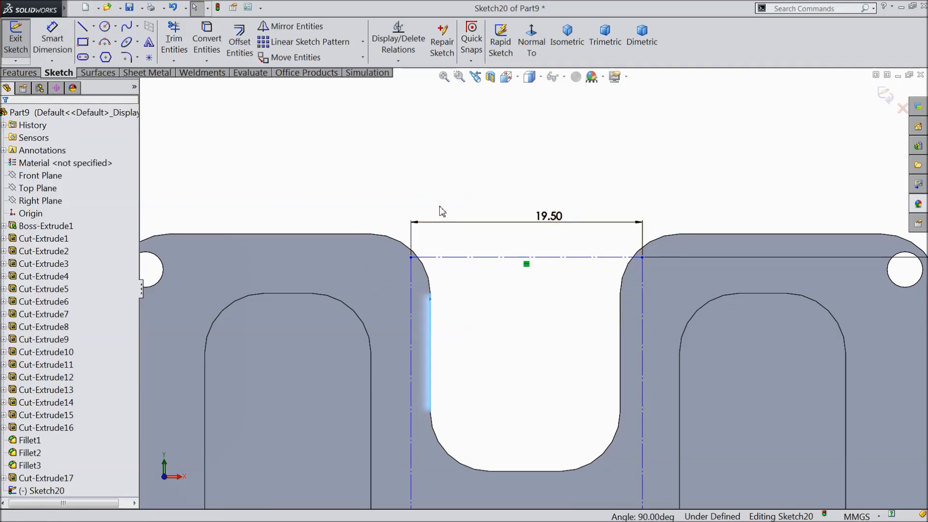
{"action": "left_click", "coordinate": [411, 288]}
{"action": "left_click", "coordinate": [449, 244]}
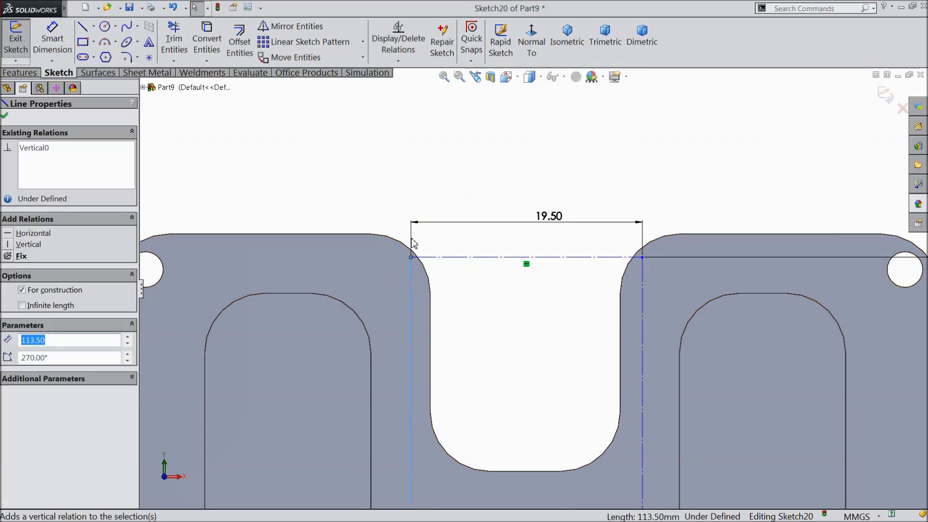
{"action": "left_click", "coordinate": [5, 117]}
Dimension the rectangle's left side 2 mm from the upper notch's left edge
{"action": "left_click", "coordinate": [52, 39]}
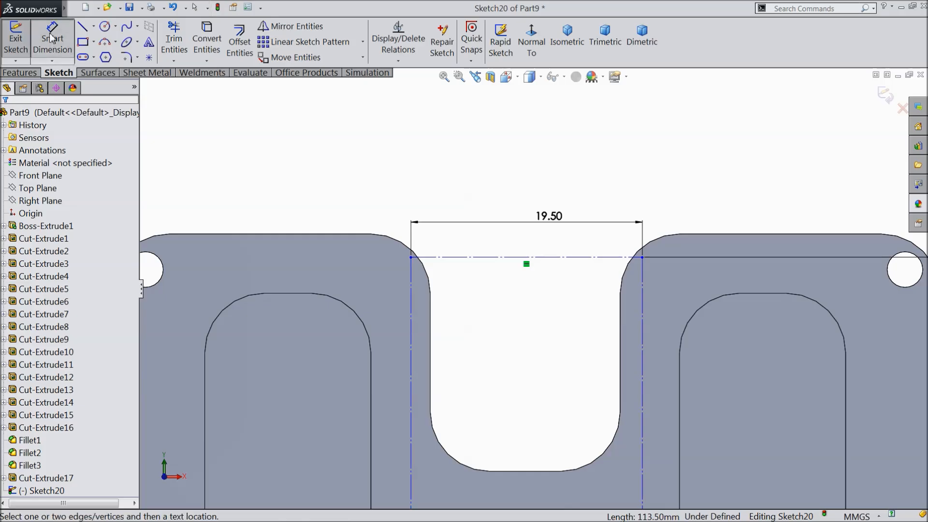
{"action": "left_click", "coordinate": [411, 295]}
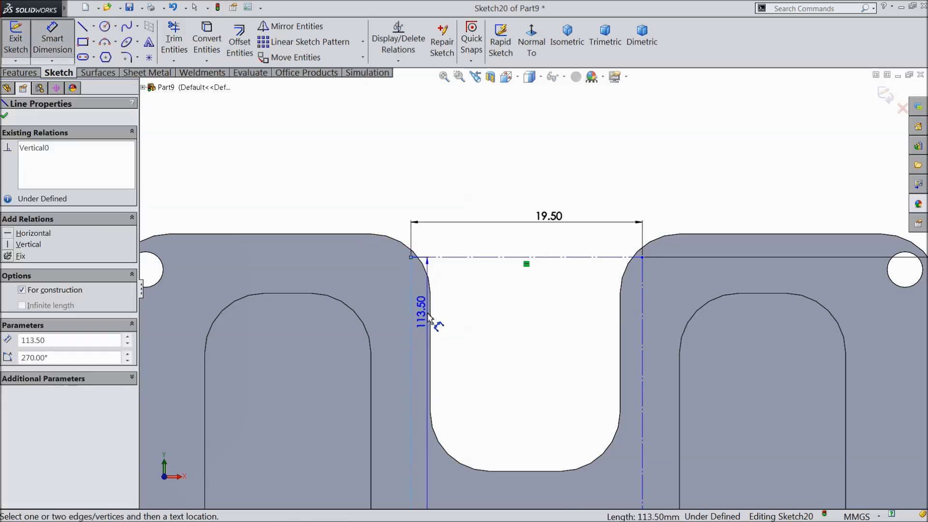
{"action": "left_click", "coordinate": [429, 312]}
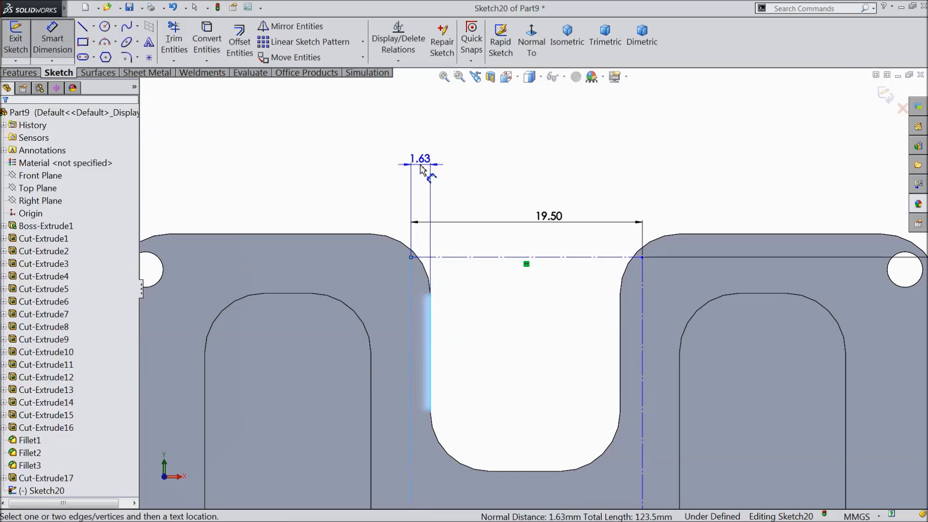
{"action": "left_click", "coordinate": [430, 174]}
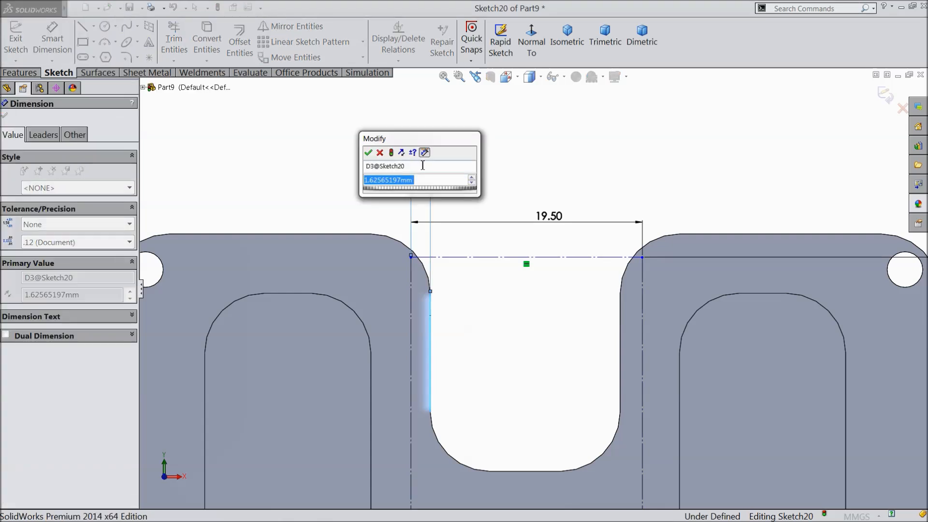
{"action": "type", "text": "2"}
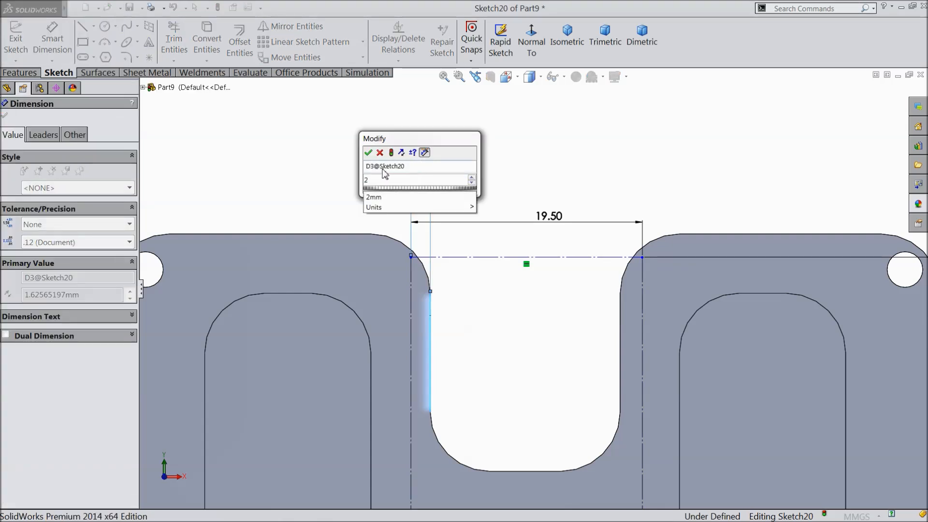
{"action": "left_click", "coordinate": [369, 153]}
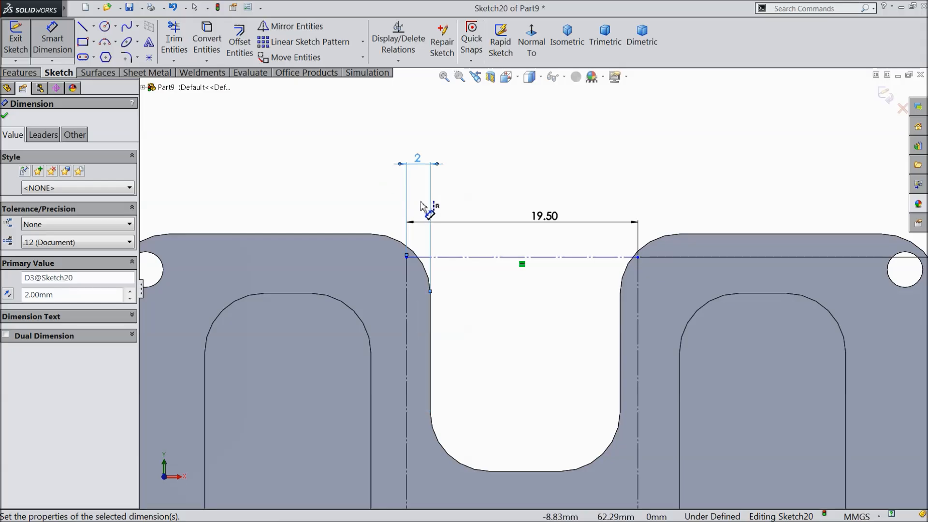
Check the distance between the rectangle's right side and the upper notch's right edge
{"action": "scroll", "coordinate": [566, 281], "scroll_direction": "up", "scroll_amount": 2}
{"action": "scroll", "coordinate": [623, 329], "scroll_direction": "down", "scroll_amount": 5}
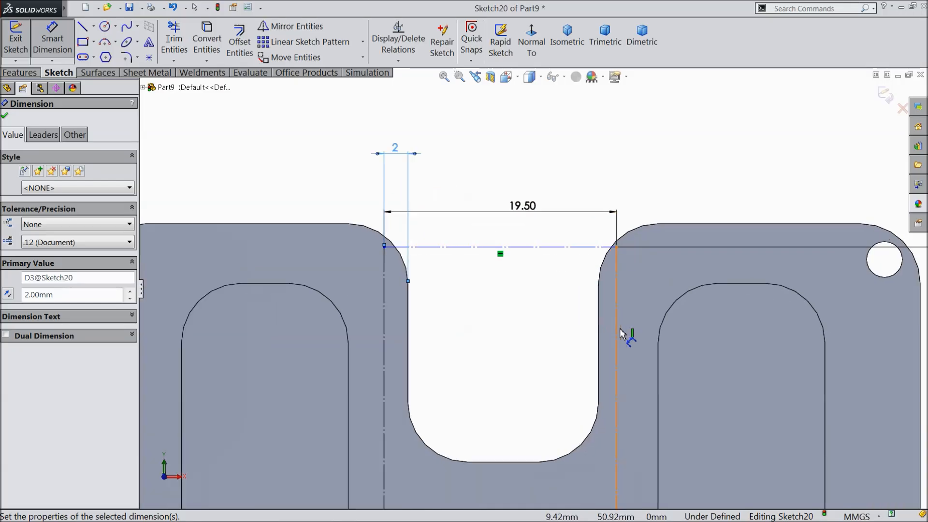
{"action": "left_click", "coordinate": [580, 303]}
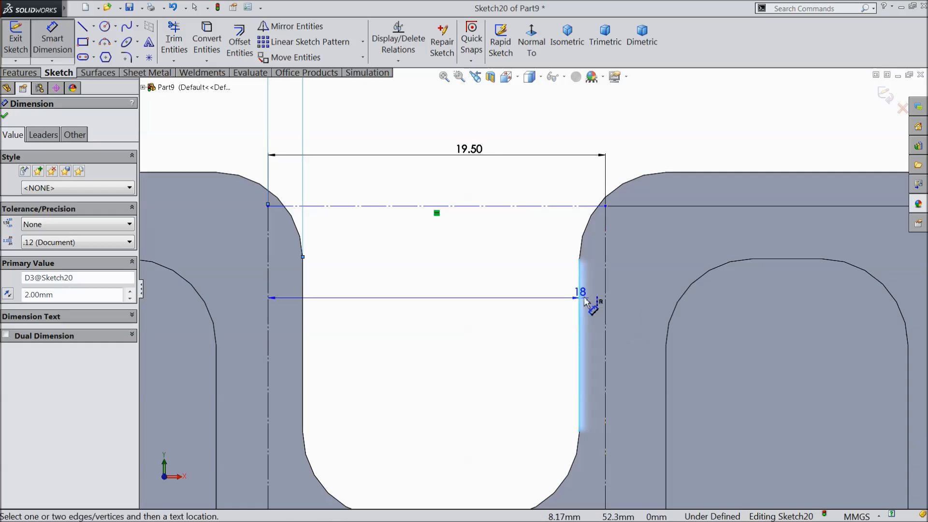
{"action": "left_click", "coordinate": [606, 313]}
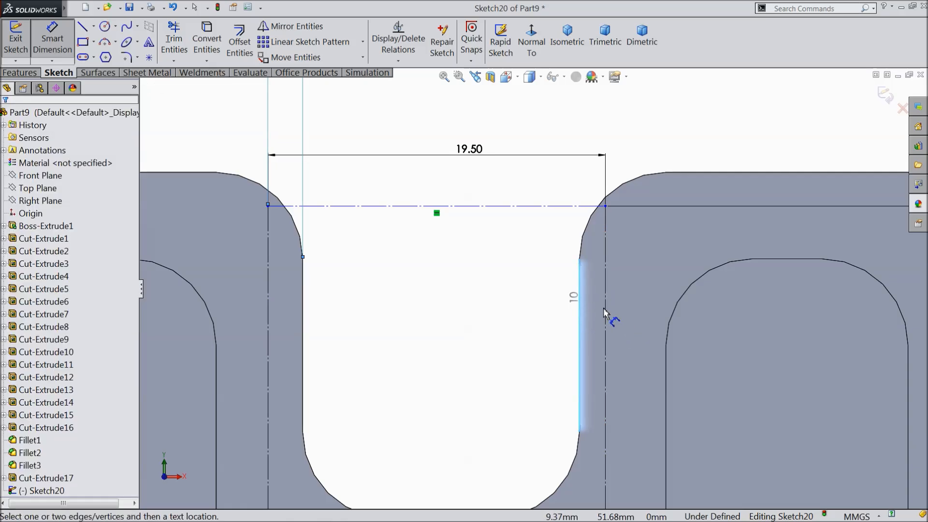
{"action": "left_click", "coordinate": [605, 312]}
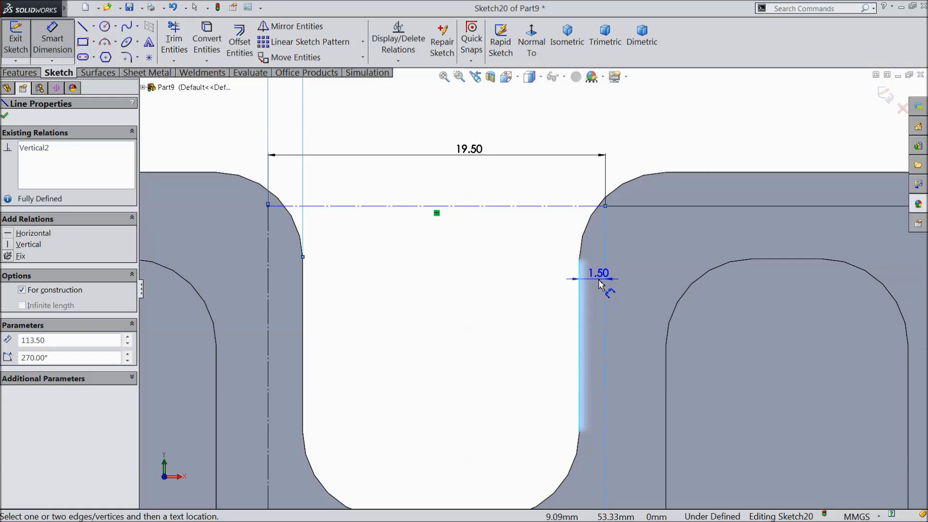
{"action": "key", "text": "Escape"}
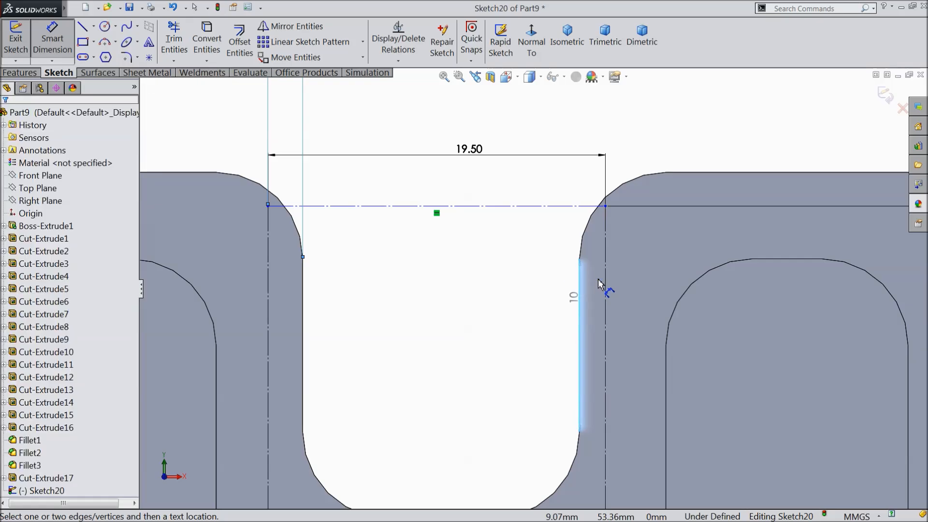
Set the distance between the rectangle's left side and the notch's left edge to 1.75 mm
{"action": "scroll", "coordinate": [404, 187], "scroll_direction": "up", "scroll_amount": 3}
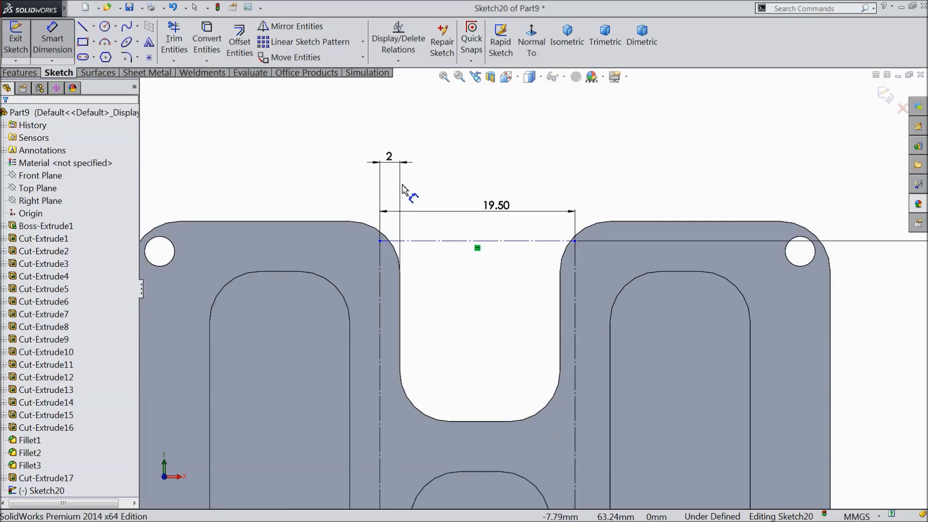
{"action": "scroll", "coordinate": [403, 185], "scroll_direction": "down", "scroll_amount": 2}
{"action": "double_click", "coordinate": [408, 172]}
{"action": "type", "text": "1"}
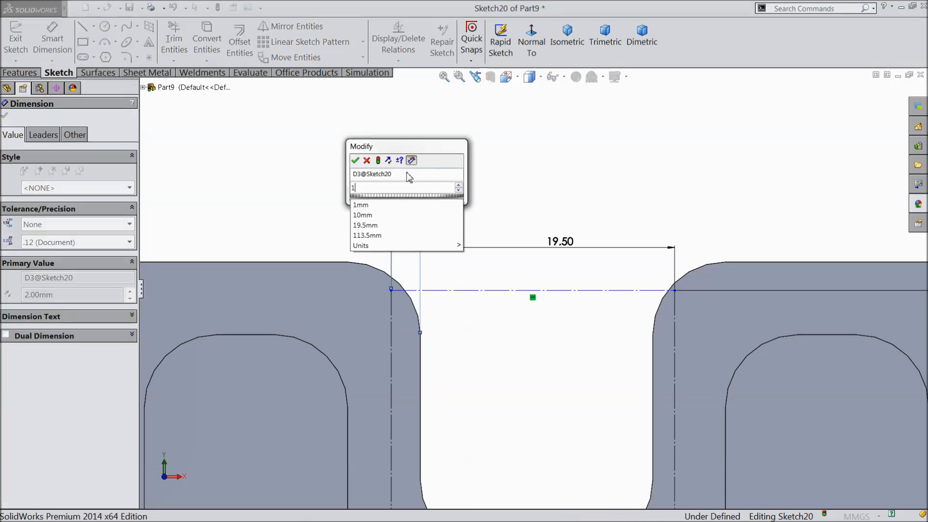
{"action": "type", "text": ".75"}
{"action": "left_click", "coordinate": [357, 161]}
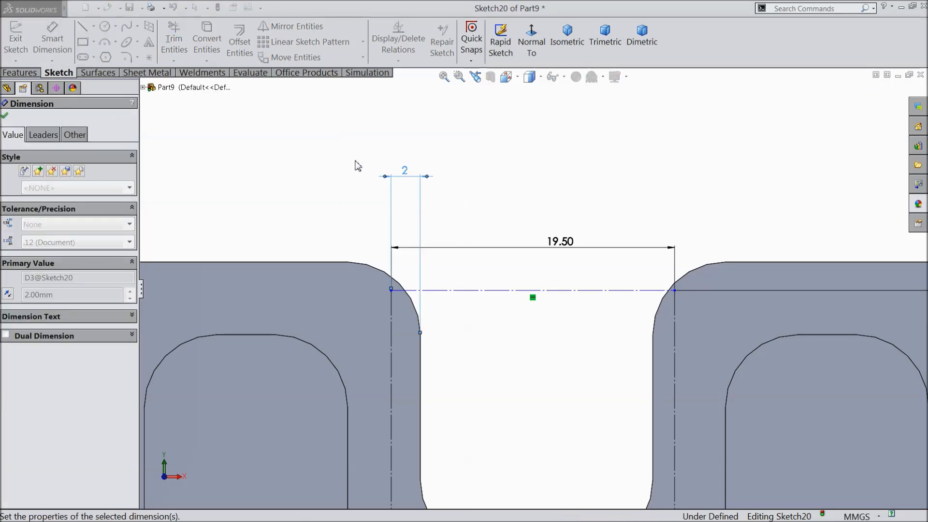
Dimension the construction rectangle's upper side 3 mm from the block's top edge
{"action": "left_click", "coordinate": [415, 291]}
{"action": "left_click", "coordinate": [345, 262]}
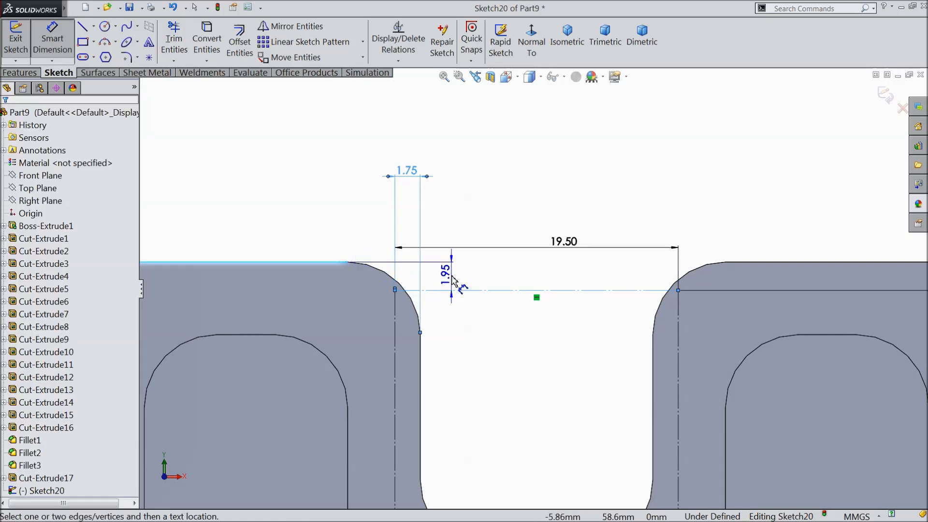
{"action": "left_click", "coordinate": [454, 280]}
{"action": "type", "text": "3"}
{"action": "left_click", "coordinate": [400, 264]}
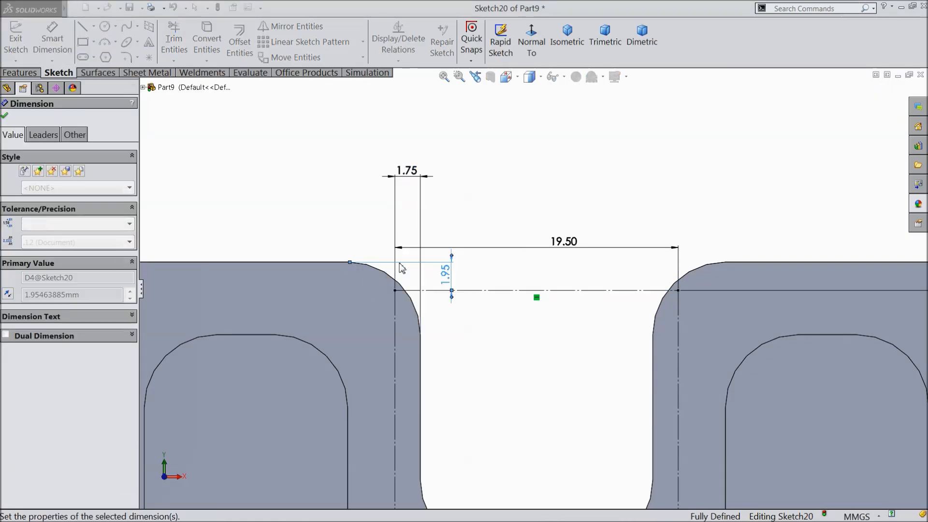
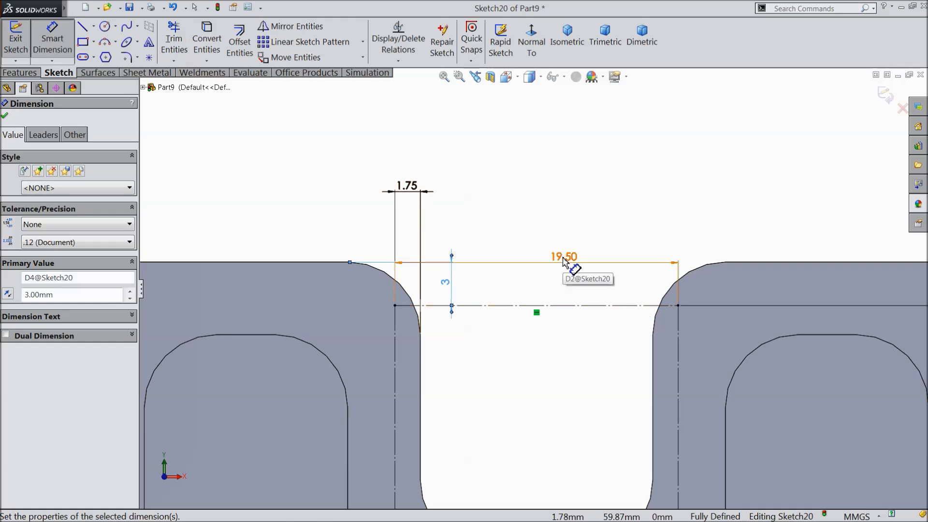
Delete the 1.75 mm offset dimension at the notch and set the construction rectangle's width to 20 mm
{"action": "left_click", "coordinate": [563, 260]}
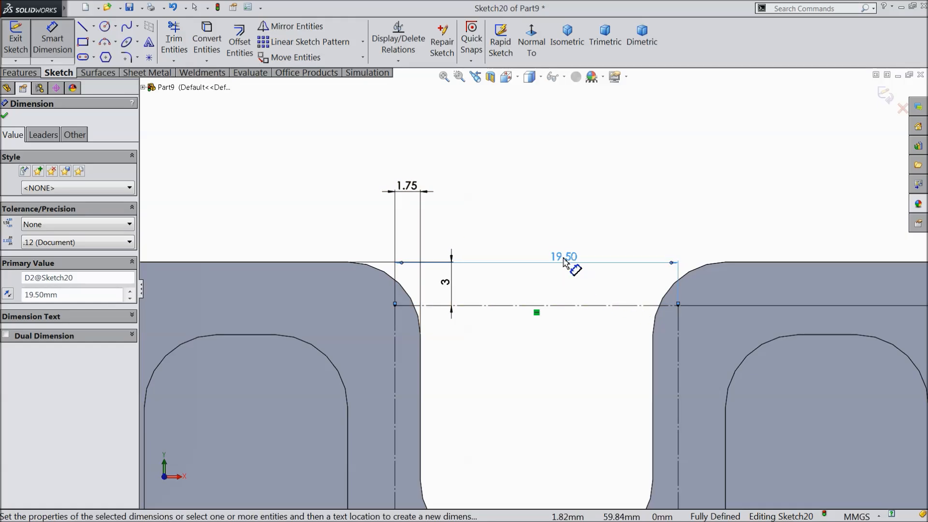
{"action": "left_click", "coordinate": [413, 192]}
{"action": "key", "text": "Delete"}
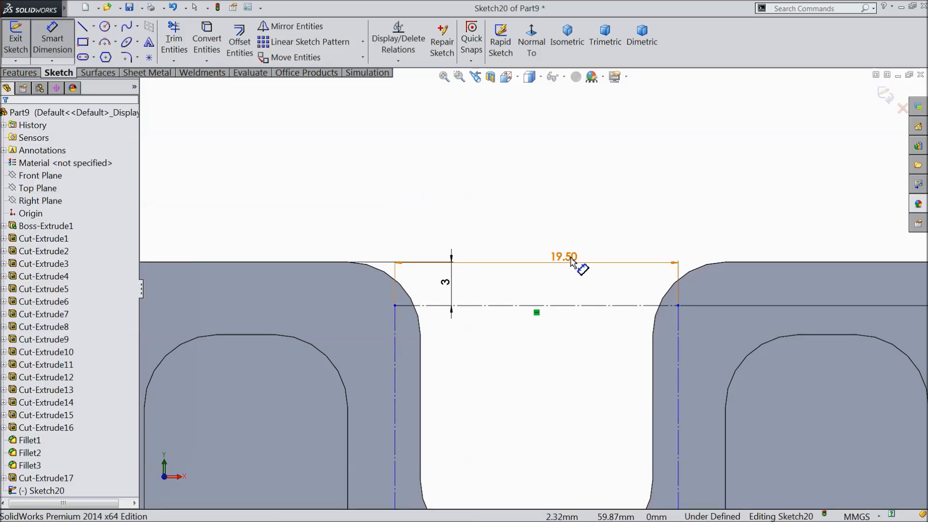
{"action": "double_click", "coordinate": [566, 260]}
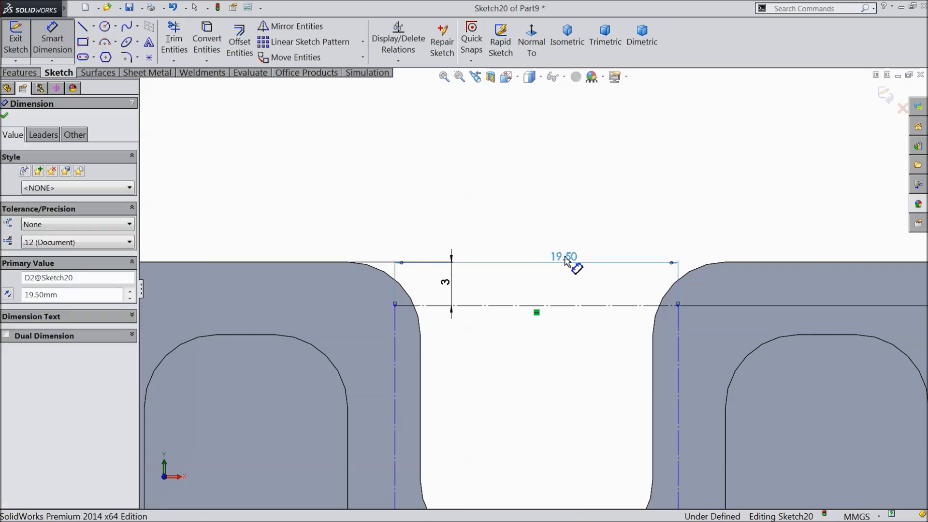
{"action": "type", "text": "20"}
{"action": "left_click", "coordinate": [512, 244]}
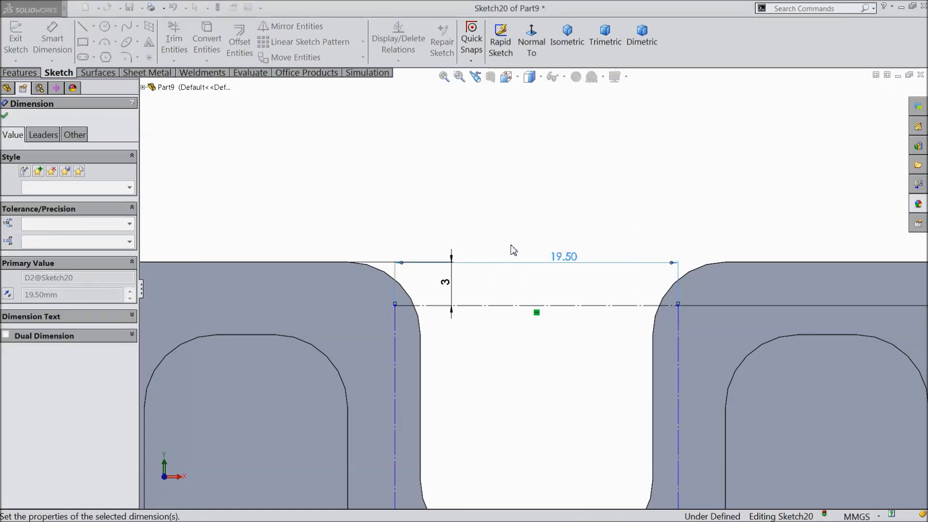
Dimension the rectangle's left side 2 mm from the upper notch's left edge
{"action": "left_click", "coordinate": [421, 356]}
{"action": "left_click", "coordinate": [387, 344]}
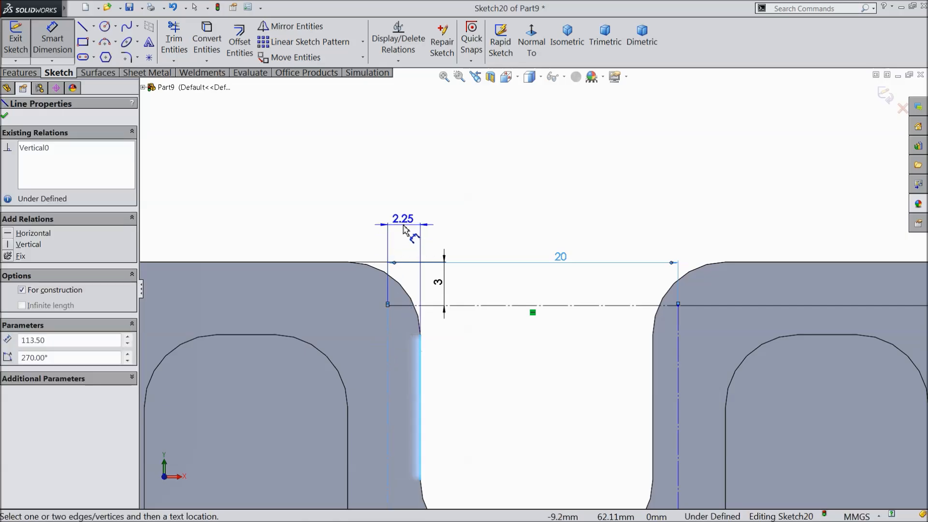
{"action": "left_click", "coordinate": [403, 214]}
{"action": "type", "text": "2"}
{"action": "left_click", "coordinate": [351, 212]}
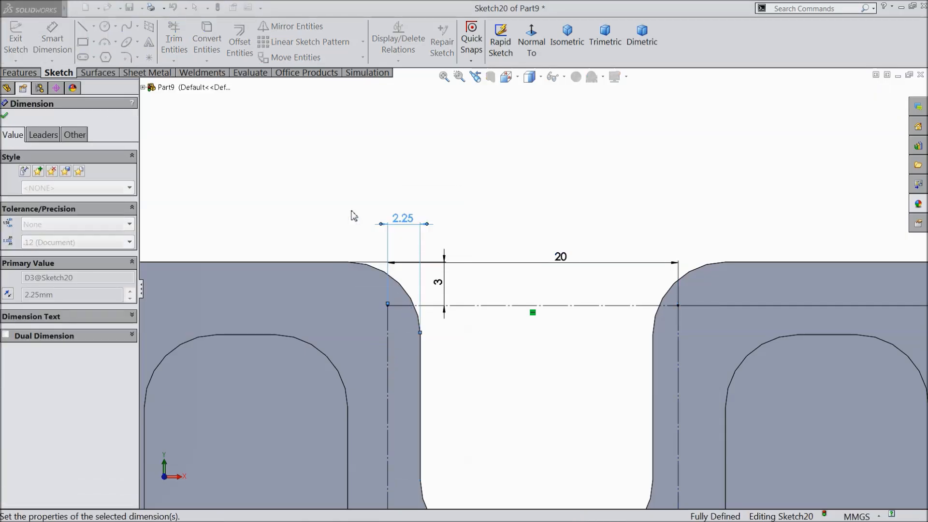
{"action": "left_click", "coordinate": [6, 116]}
Draw circles centred on the construction rectangle's two upper corners, with radii of about 1.13 mm and 1 mm
{"action": "left_click", "coordinate": [105, 27]}
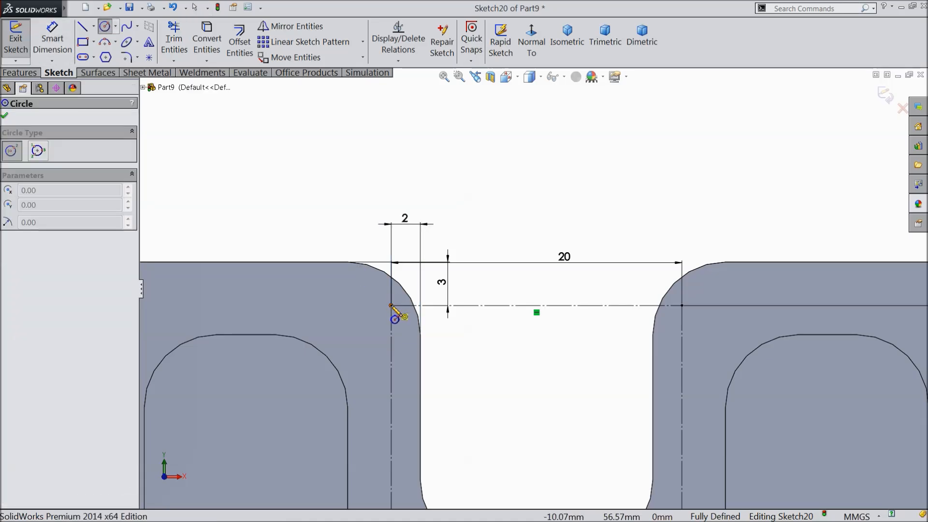
{"action": "left_click", "coordinate": [392, 305]}
{"action": "left_click", "coordinate": [381, 299]}
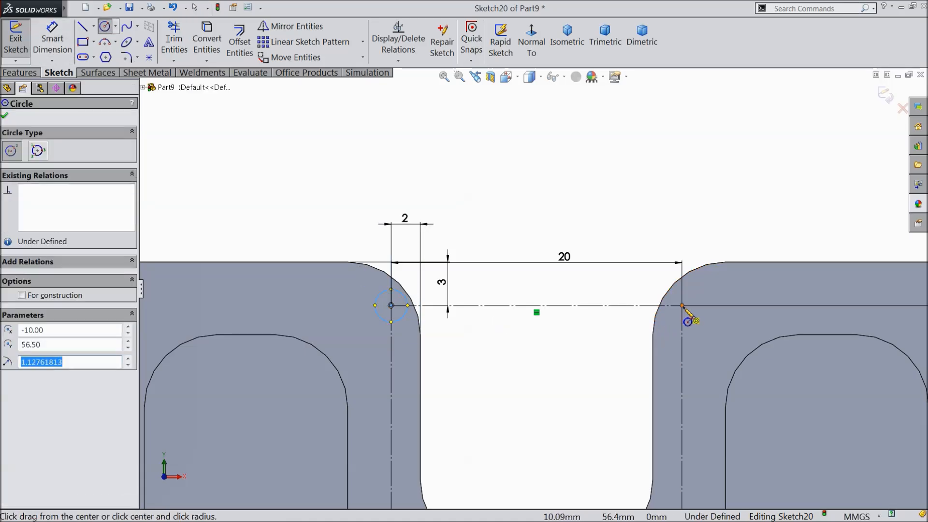
{"action": "left_click", "coordinate": [682, 305]}
{"action": "left_click", "coordinate": [690, 321]}
Draw circles centred on the rectangle's two lower corners, with radii of about 0.9 mm and 0.8 mm
{"action": "scroll", "coordinate": [522, 342], "scroll_direction": "up", "scroll_amount": 6}
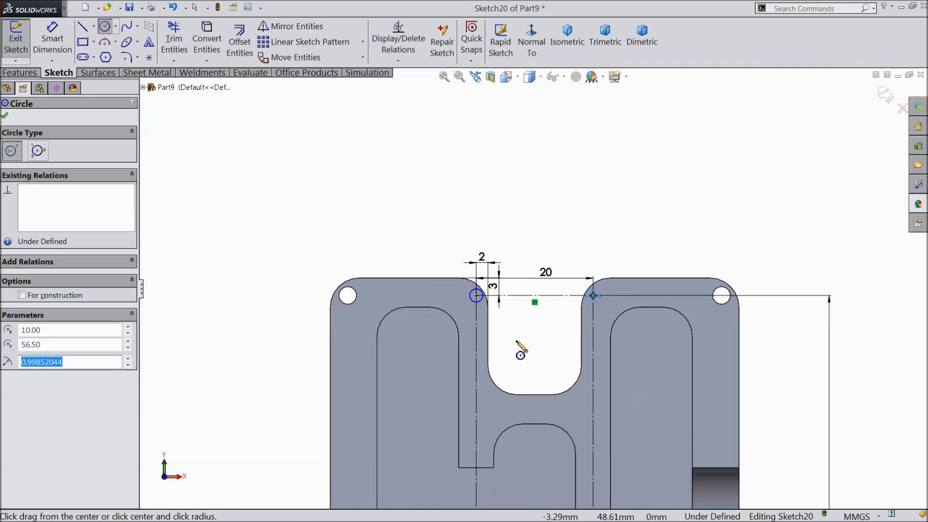
{"action": "scroll", "coordinate": [535, 410], "scroll_direction": "down", "scroll_amount": 10}
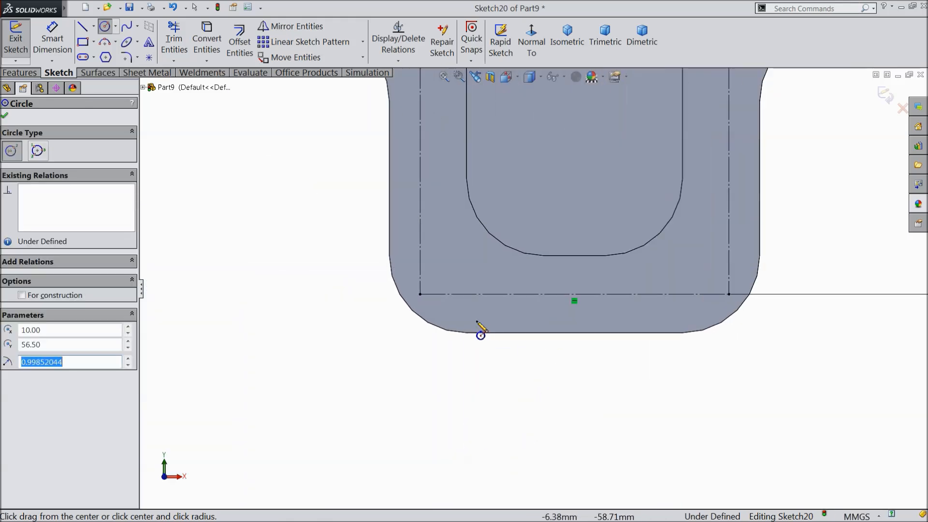
{"action": "left_click", "coordinate": [419, 294]}
{"action": "left_click", "coordinate": [431, 286]}
{"action": "left_click", "coordinate": [729, 294]}
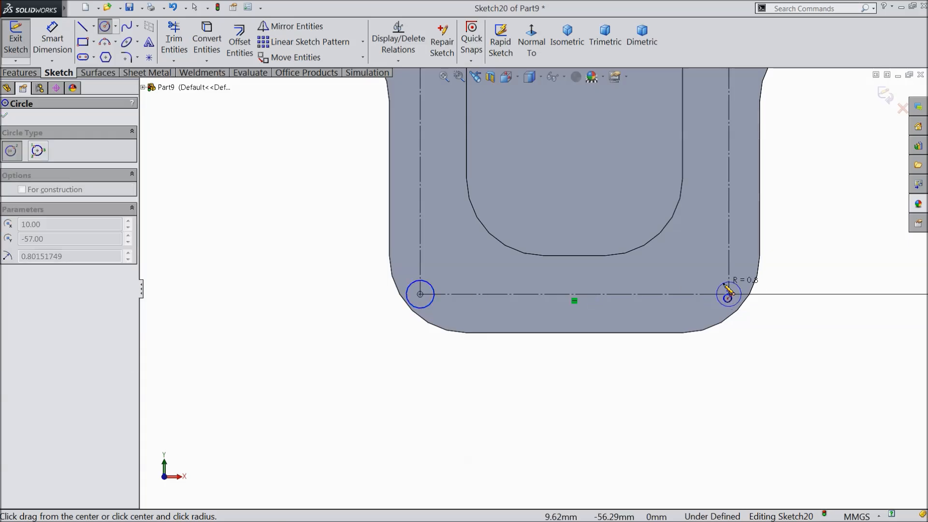
{"action": "left_click", "coordinate": [737, 303]}
Dimension the lower-left corner circle's diameter as 1.8 mm
{"action": "left_click", "coordinate": [52, 40]}
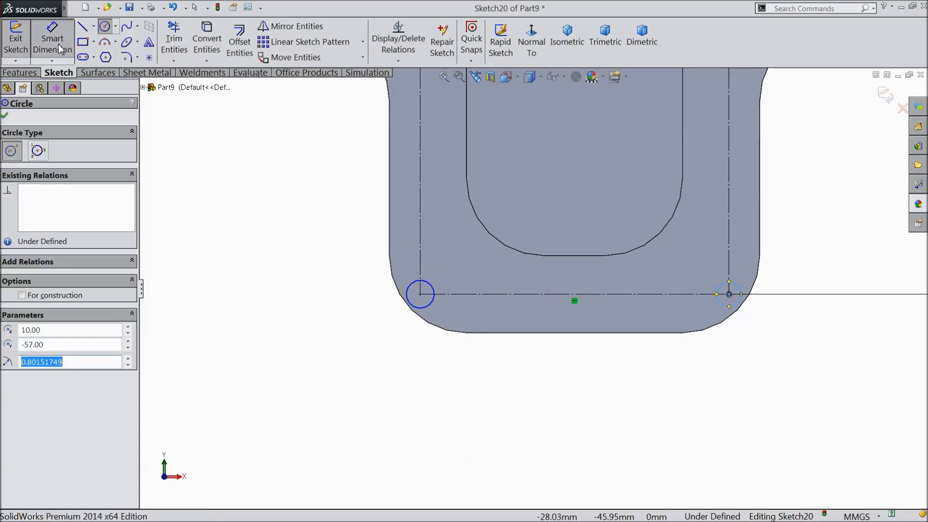
{"action": "left_click", "coordinate": [424, 309]}
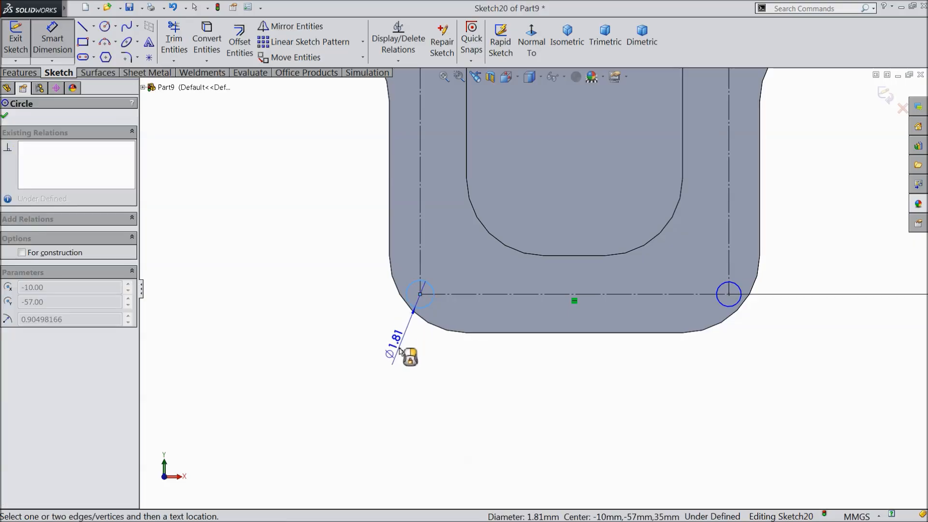
{"action": "left_click", "coordinate": [400, 349]}
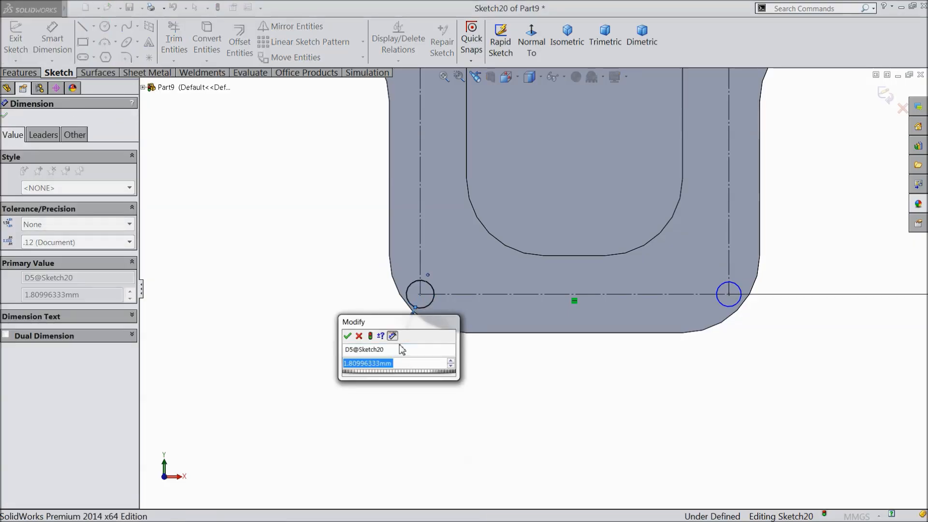
{"action": "type", "text": "1.8"}
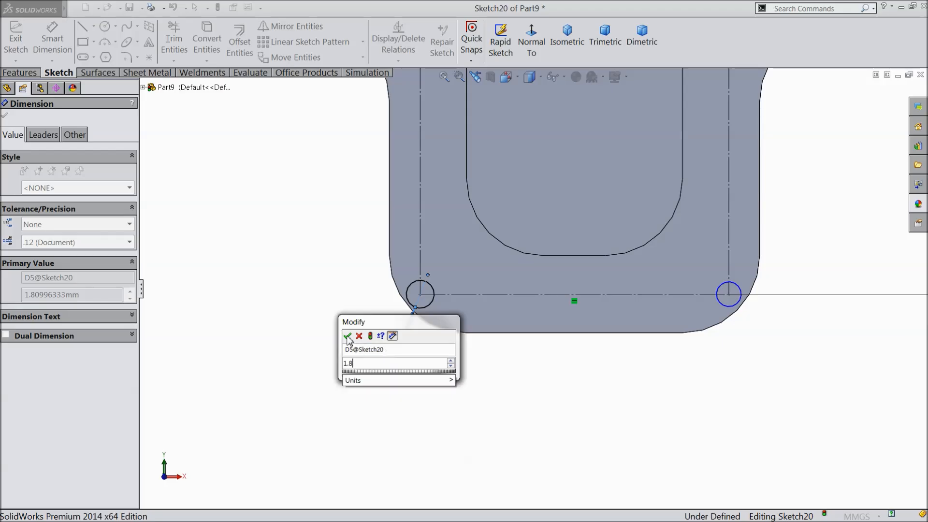
{"action": "left_click", "coordinate": [347, 336]}
{"action": "left_click", "coordinate": [5, 116]}
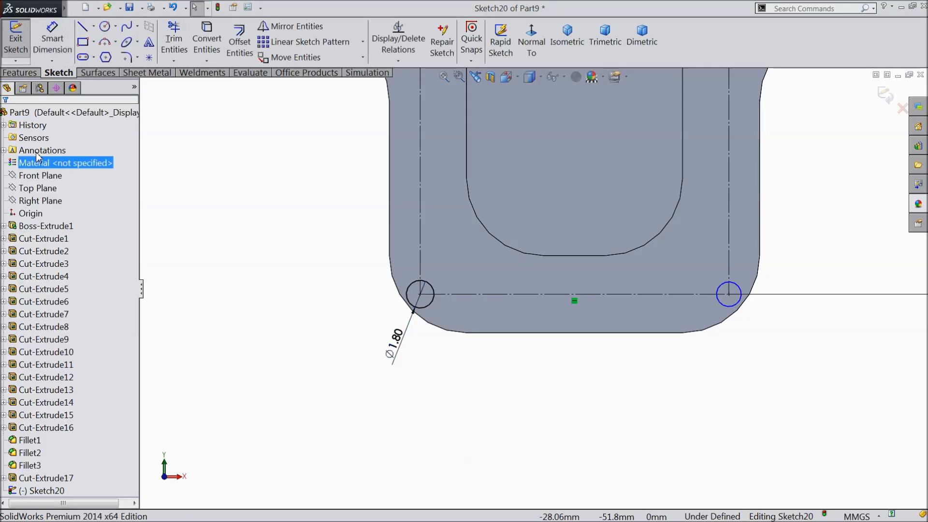
Apply an Equal relation to all four circles at the construction rectangle's corners
{"action": "left_click", "coordinate": [430, 303]}
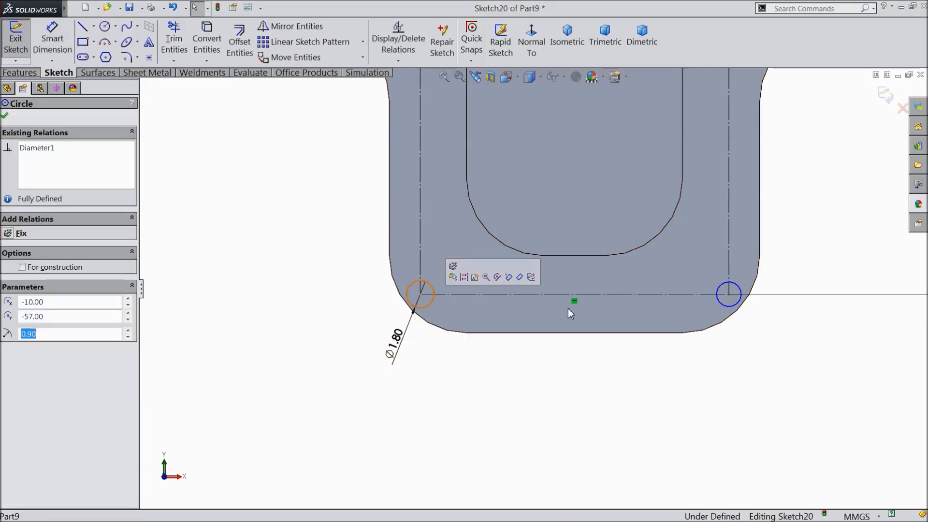
{"action": "left_click", "coordinate": [724, 308], "text": "ctrl"}
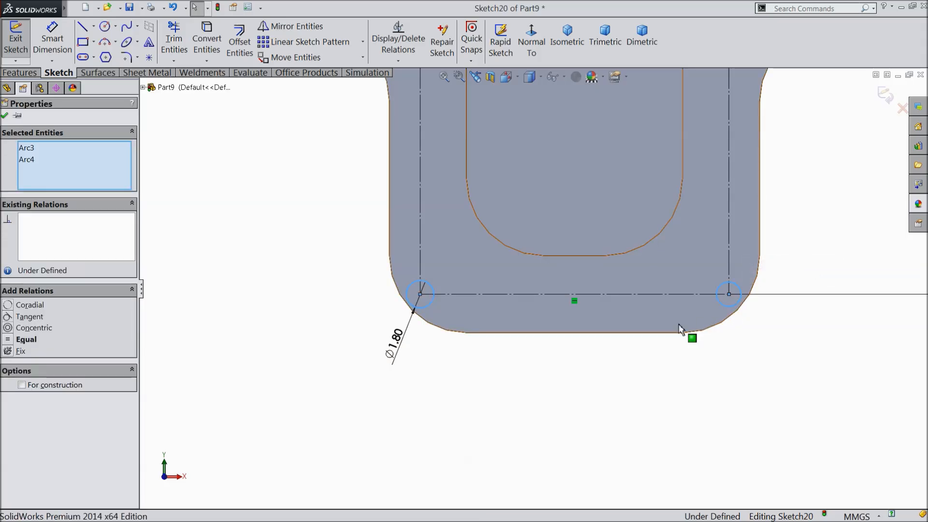
{"action": "scroll", "coordinate": [505, 353], "scroll_direction": "up", "scroll_amount": 5}
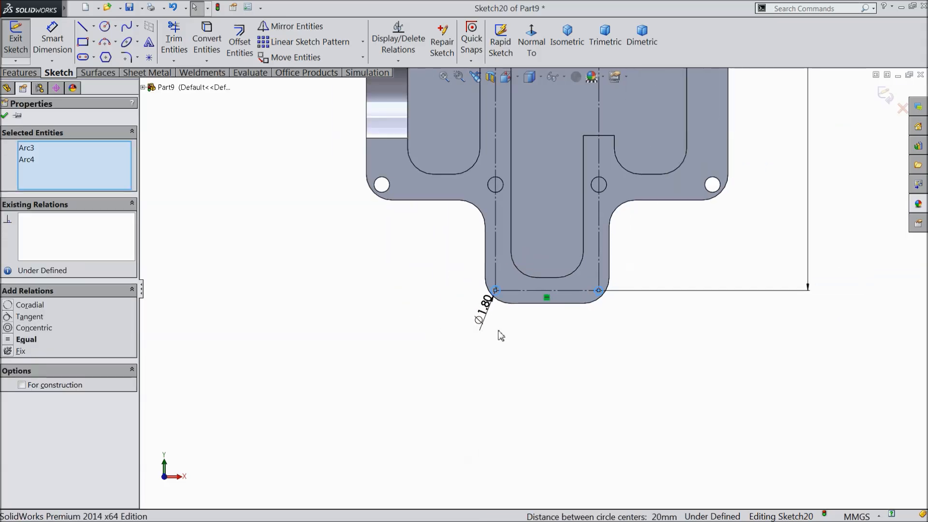
{"action": "scroll", "coordinate": [500, 335], "scroll_direction": "up", "scroll_amount": 5}
{"action": "scroll", "coordinate": [540, 183], "scroll_direction": "down", "scroll_amount": 4}
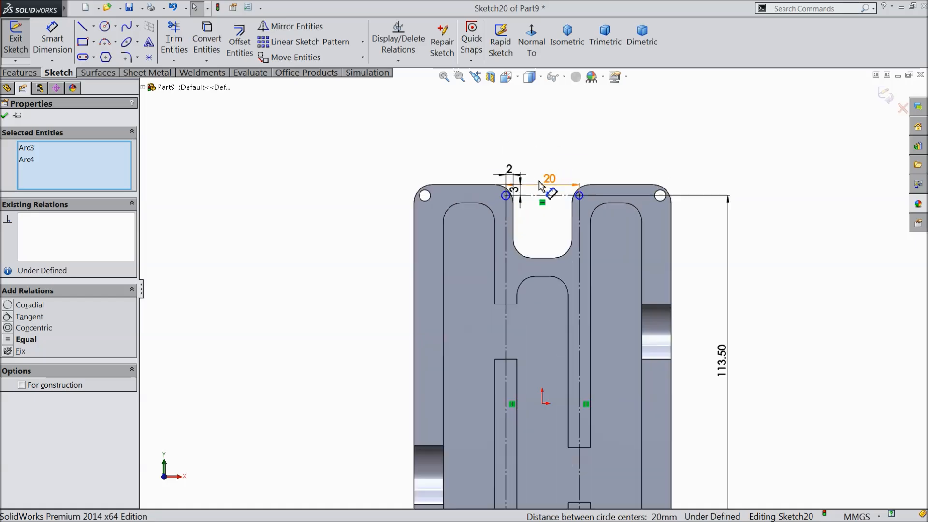
{"action": "scroll", "coordinate": [540, 183], "scroll_direction": "down", "scroll_amount": 4}
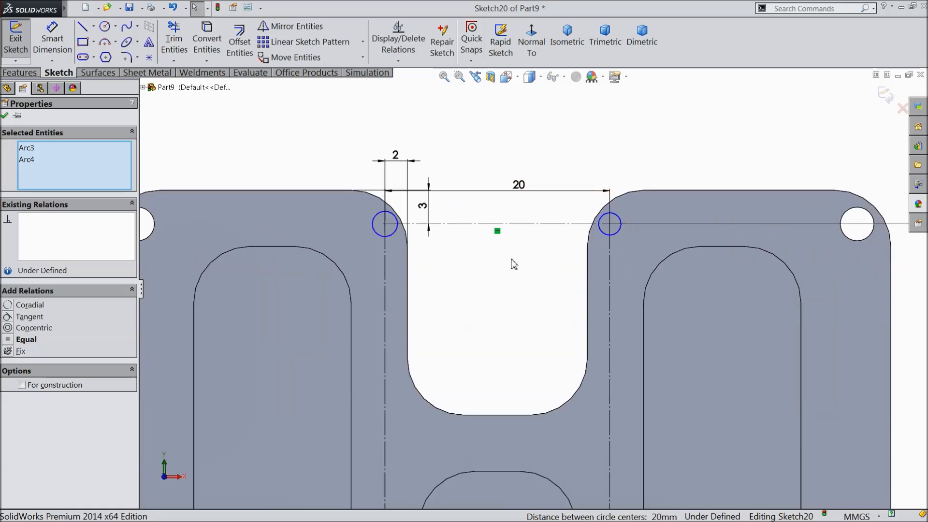
{"action": "left_click", "coordinate": [402, 242], "text": "ctrl"}
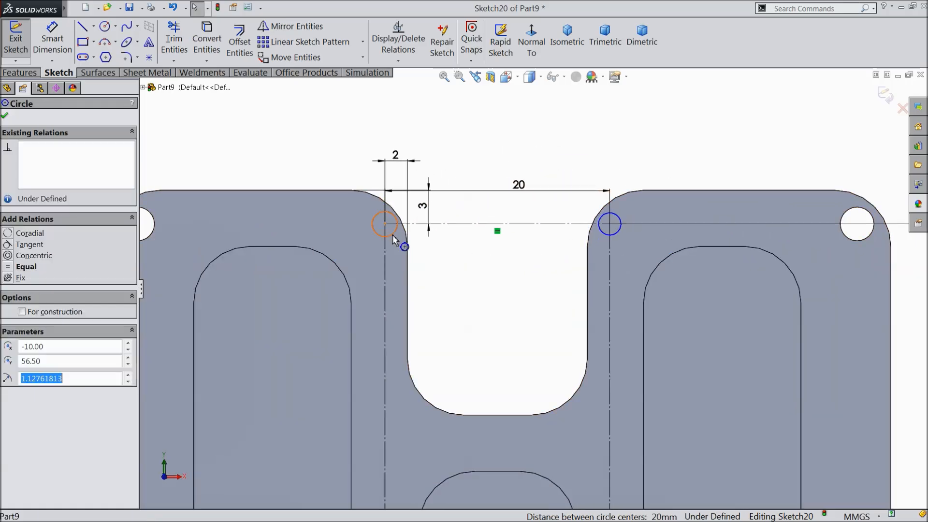
{"action": "left_click", "coordinate": [602, 239], "text": "ctrl"}
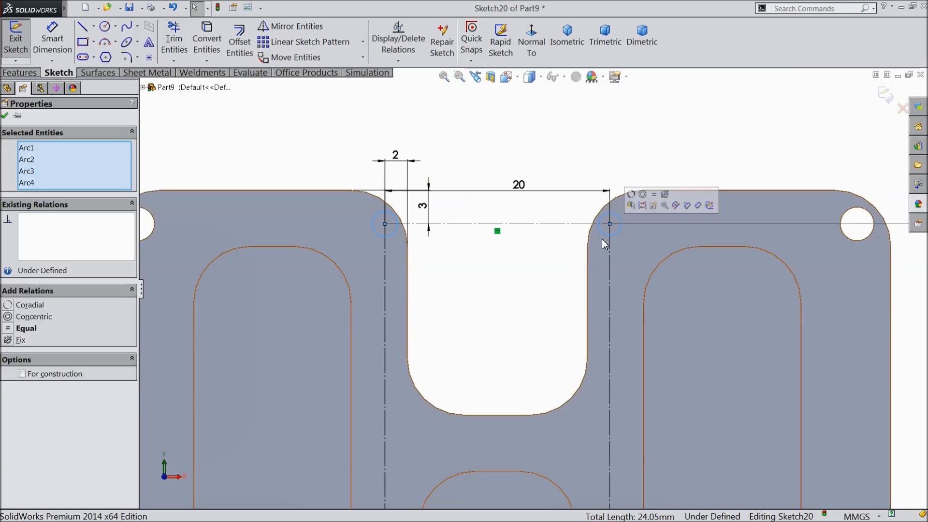
{"action": "left_click", "coordinate": [655, 197]}
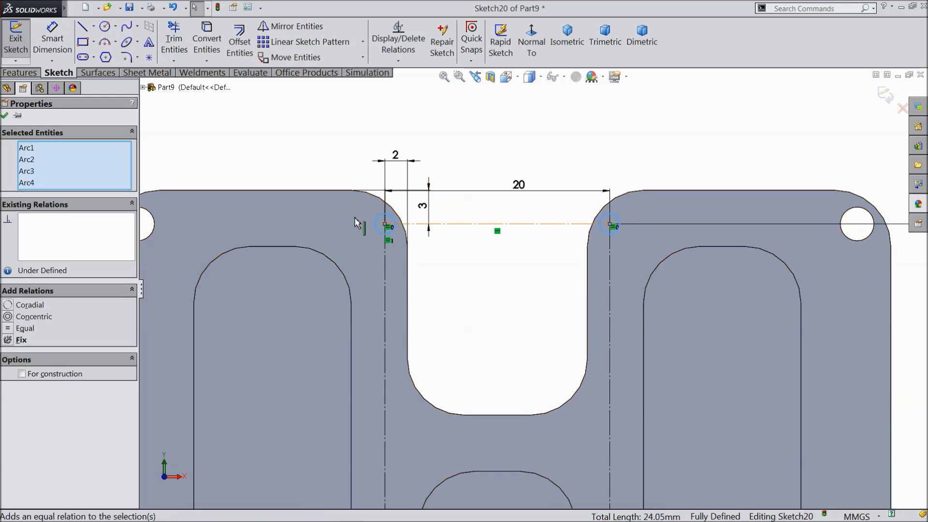
{"action": "left_click", "coordinate": [4, 116]}
Set the construction rectangle's length to 113 mm and check the circles at its lower corners
{"action": "scroll", "coordinate": [535, 290], "scroll_direction": "up", "scroll_amount": 10}
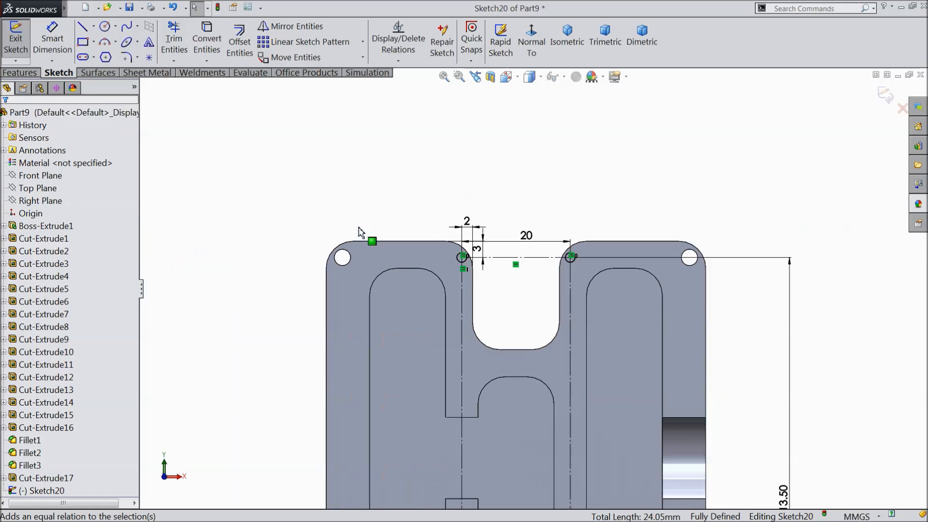
{"action": "scroll", "coordinate": [539, 385], "scroll_direction": "down", "scroll_amount": 4}
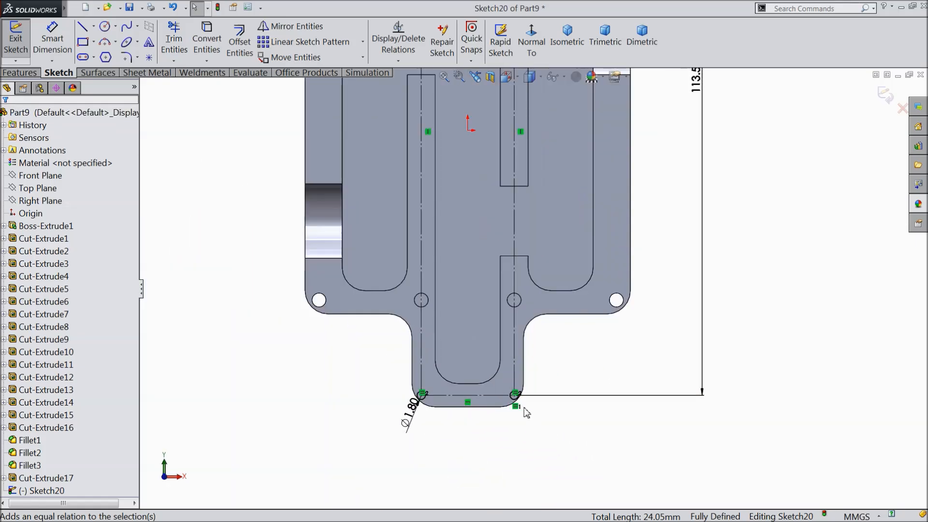
{"action": "scroll", "coordinate": [527, 406], "scroll_direction": "up", "scroll_amount": 2}
{"action": "double_click", "coordinate": [609, 188]}
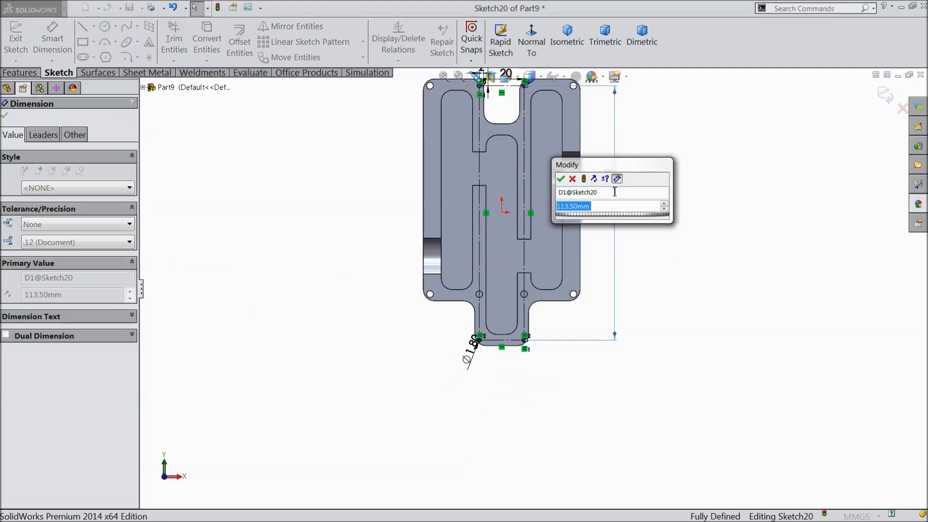
{"action": "type", "text": "113"}
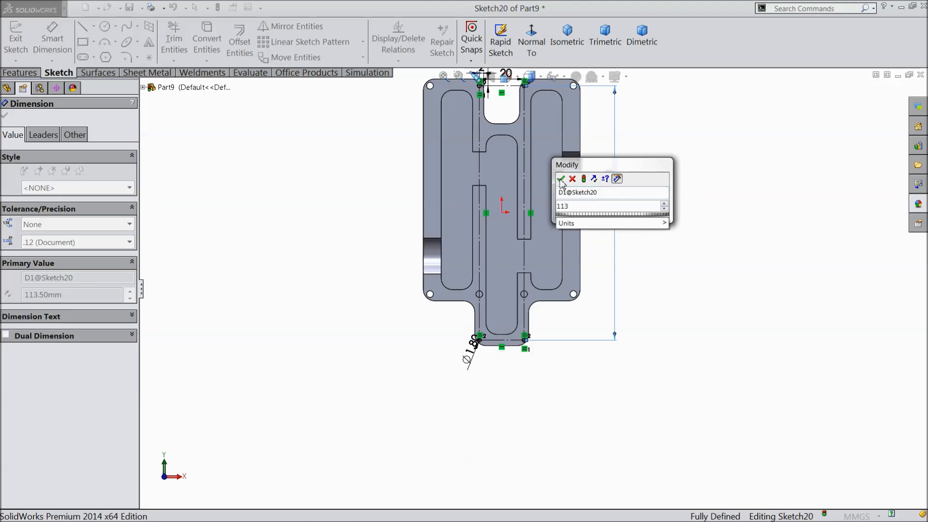
{"action": "left_click", "coordinate": [560, 179]}
{"action": "scroll", "coordinate": [515, 338], "scroll_direction": "down", "scroll_amount": 5}
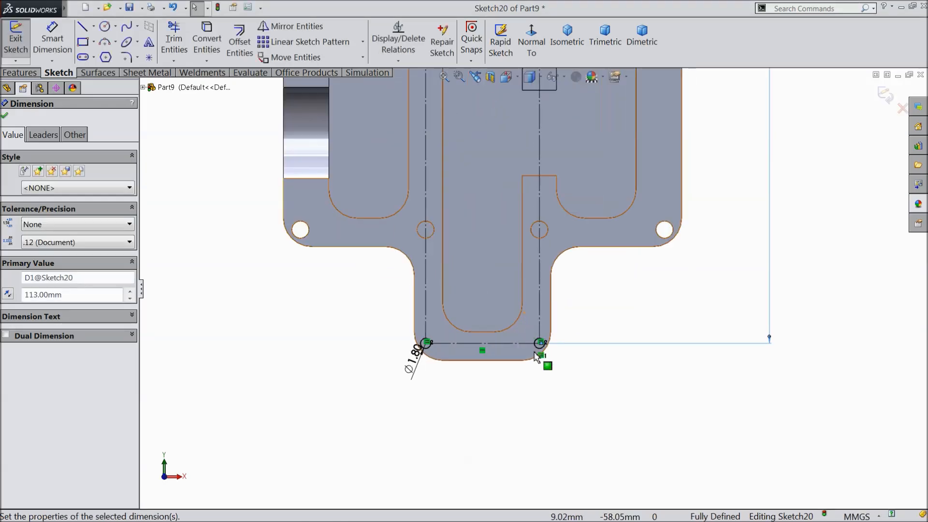
{"action": "scroll", "coordinate": [537, 357], "scroll_direction": "down", "scroll_amount": 3}
{"action": "scroll", "coordinate": [477, 329], "scroll_direction": "up", "scroll_amount": 5}
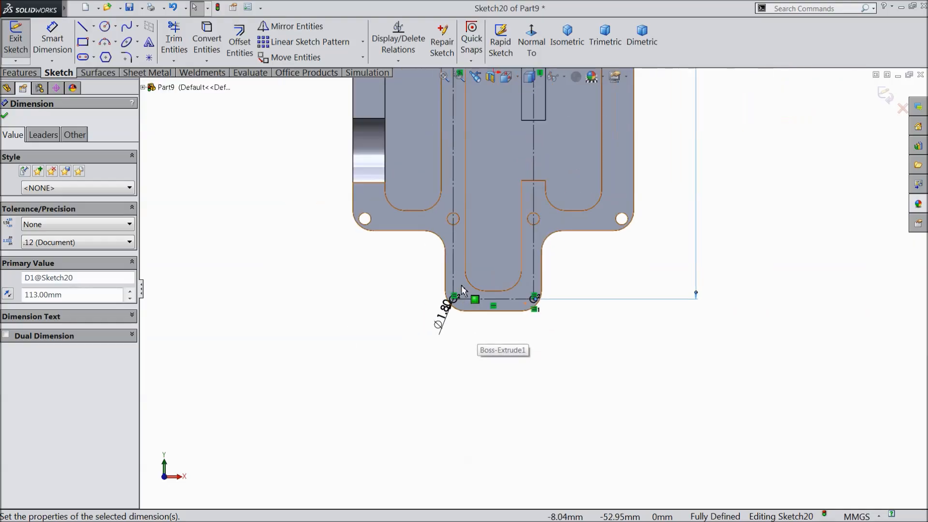
{"action": "scroll", "coordinate": [462, 290], "scroll_direction": "up", "scroll_amount": 3}
Cut-extrude the four 1.8 mm corner circles to a blind depth of 10 mm
{"action": "middle_click_drag", "start_coordinate": [458, 304], "coordinate": [421, 240]}
{"action": "scroll", "coordinate": [490, 323], "scroll_direction": "down", "scroll_amount": 5}
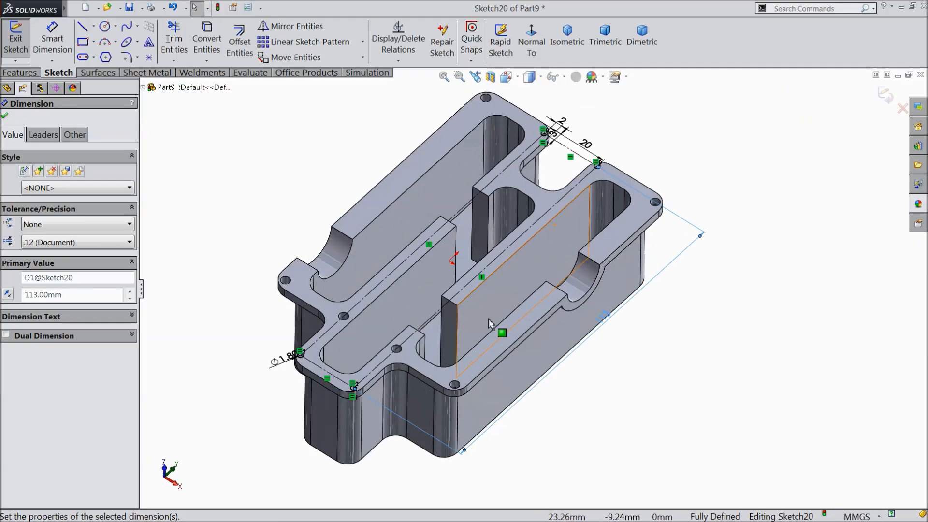
{"action": "scroll", "coordinate": [489, 325], "scroll_direction": "down", "scroll_amount": 1}
{"action": "left_click", "coordinate": [20, 73]}
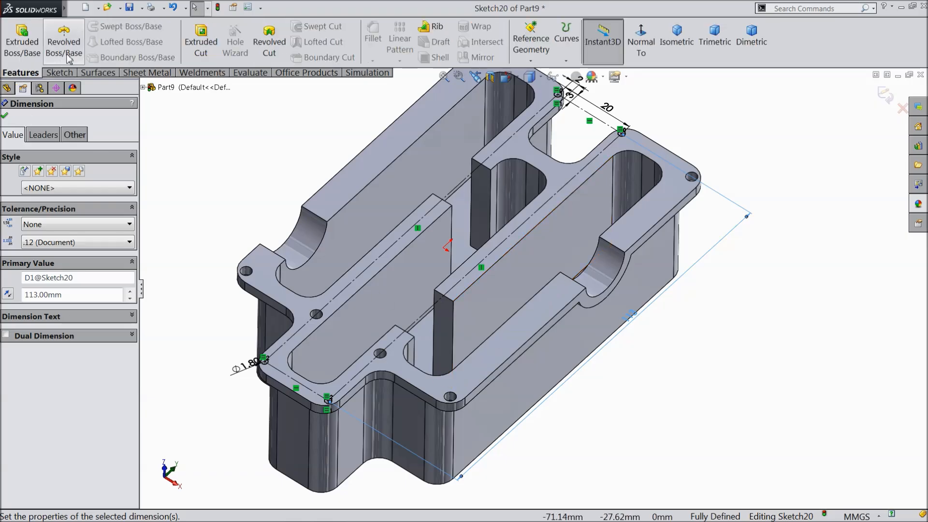
{"action": "left_click", "coordinate": [201, 44]}
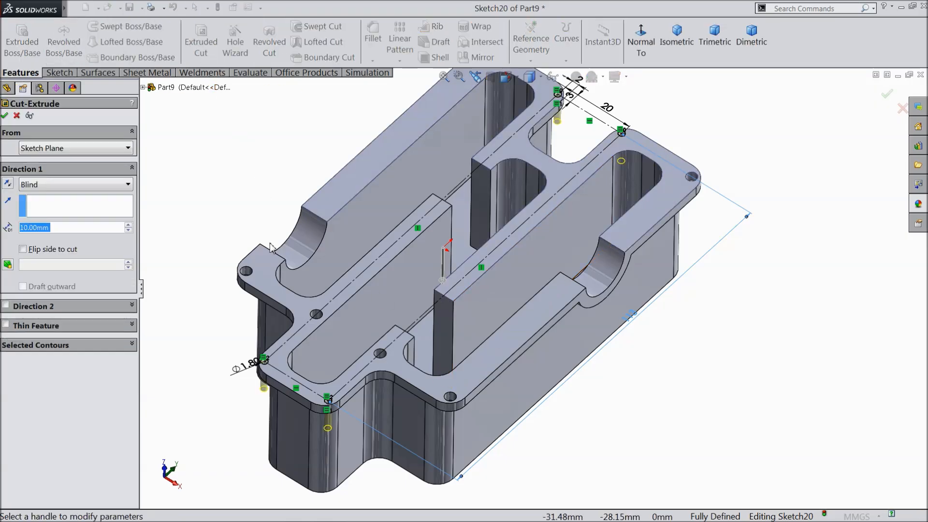
{"action": "left_click", "coordinate": [6, 116]}
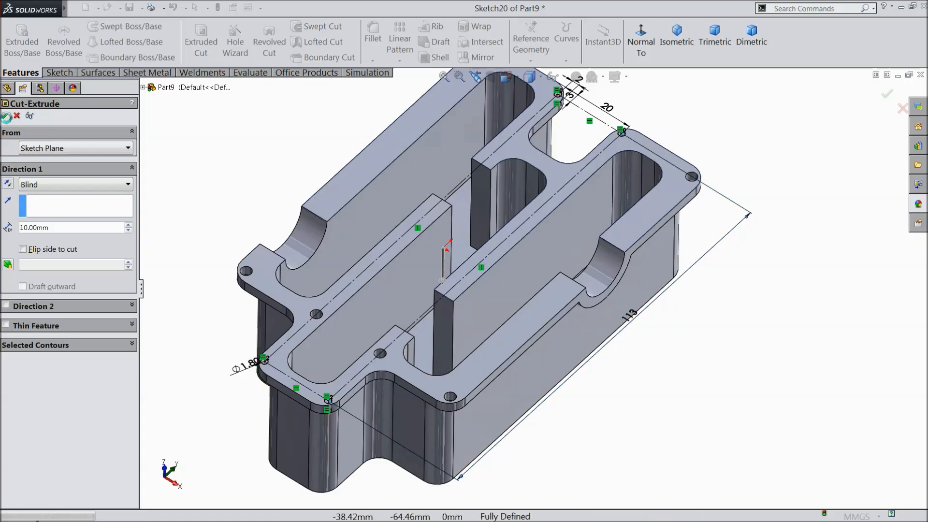
{"action": "middle_click_drag", "start_coordinate": [250, 166], "coordinate": [290, 189]}
{"action": "scroll", "coordinate": [478, 274], "scroll_direction": "down", "scroll_amount": 5}
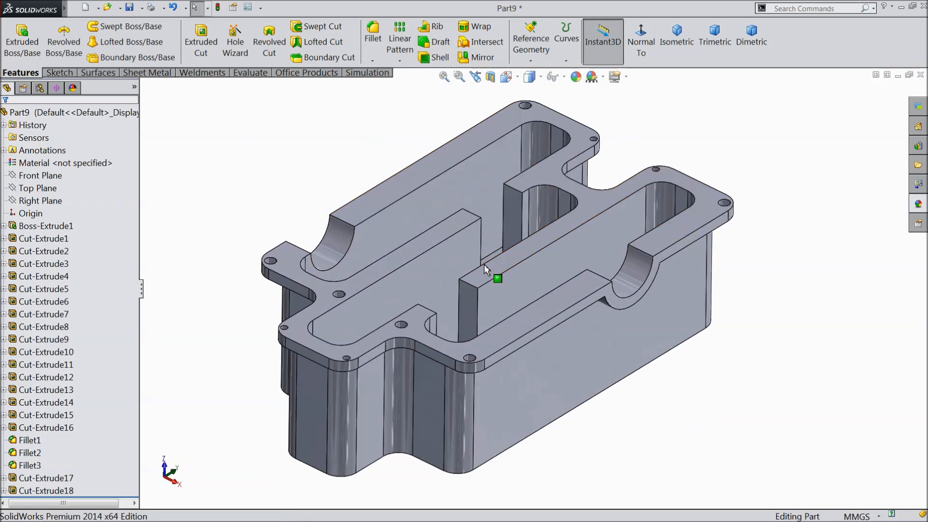
{"action": "scroll", "coordinate": [478, 291], "scroll_direction": "up", "scroll_amount": 2}
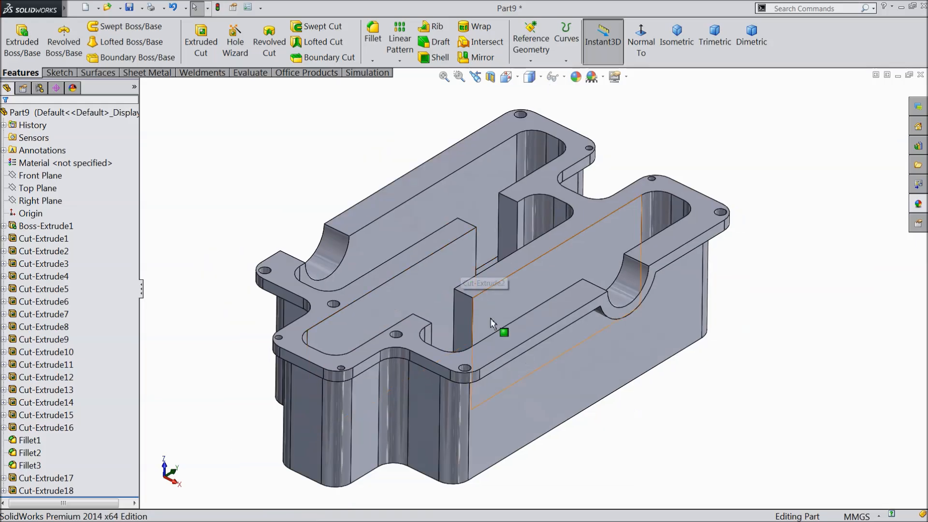
Apply the cast iron appearance to the whole part and open that appearance for editing
{"action": "left_click", "coordinate": [917, 205]}
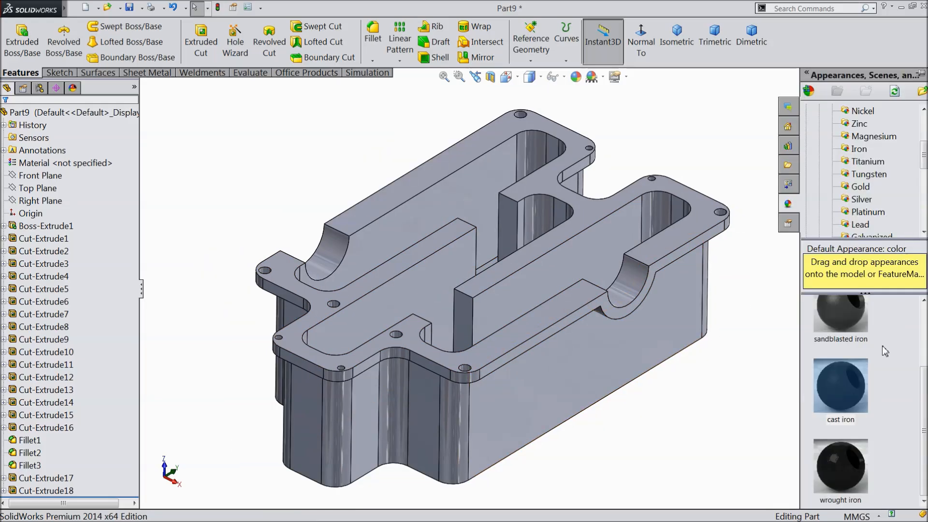
{"action": "double_click", "coordinate": [848, 384]}
{"action": "left_click", "coordinate": [575, 77]}
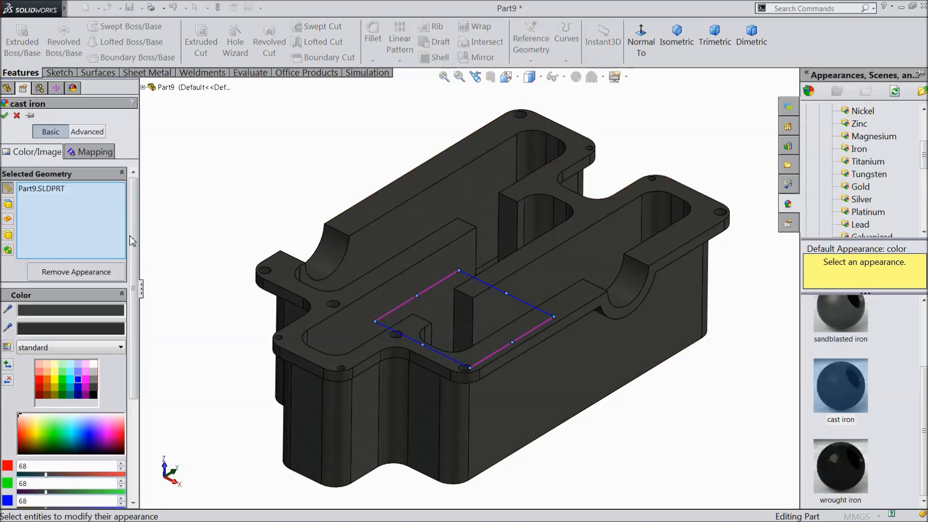
Change the cast iron appearance's colour to a blue of RGB 22, 153, 255
{"action": "left_click", "coordinate": [78, 381]}
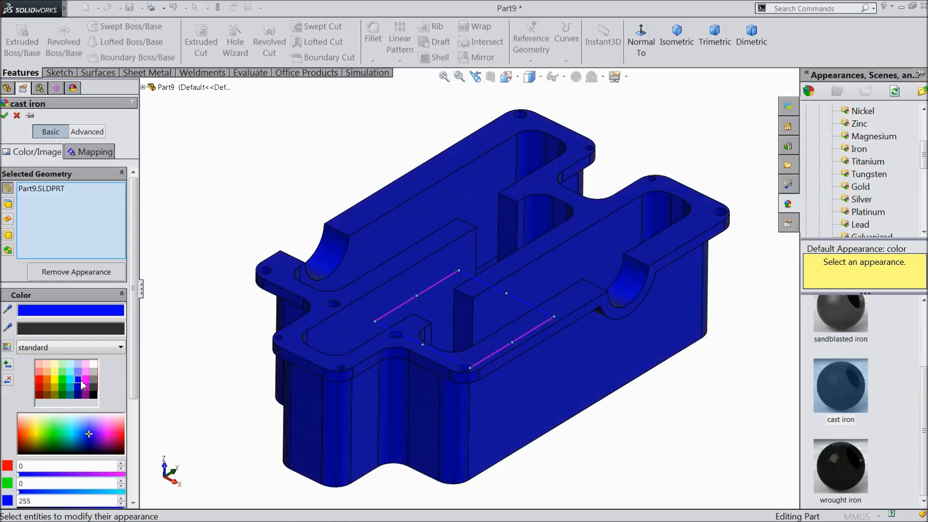
{"action": "left_click_drag", "start_coordinate": [18, 492], "coordinate": [71, 493]}
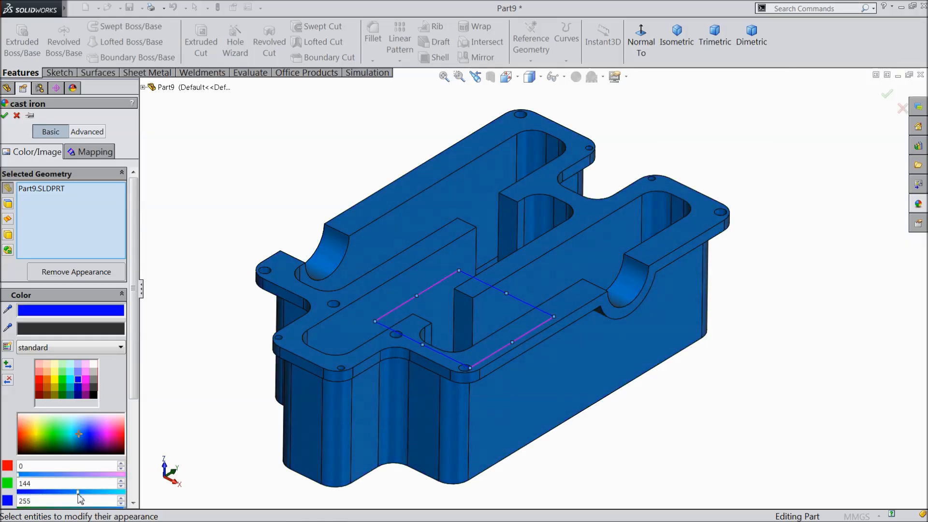
{"action": "double_click", "coordinate": [19, 478]}
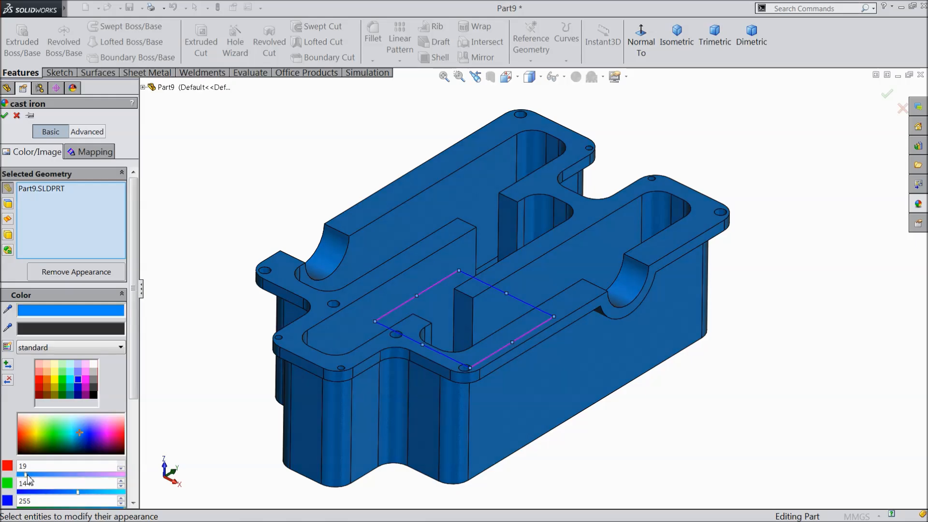
{"action": "scroll", "coordinate": [135, 381], "scroll_direction": "down", "scroll_amount": 3}
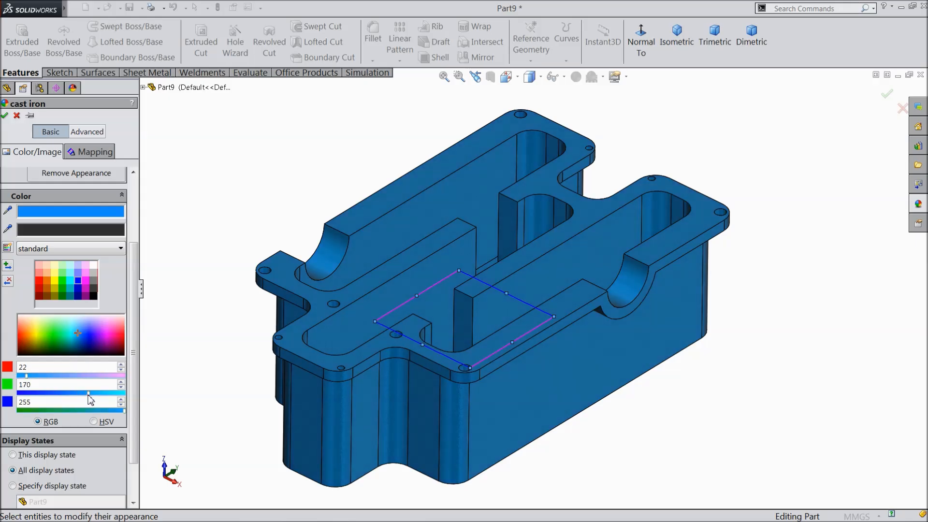
{"action": "middle_click_drag", "start_coordinate": [188, 405], "coordinate": [188, 384]}
{"action": "left_click_drag", "start_coordinate": [81, 395], "coordinate": [72, 395]}
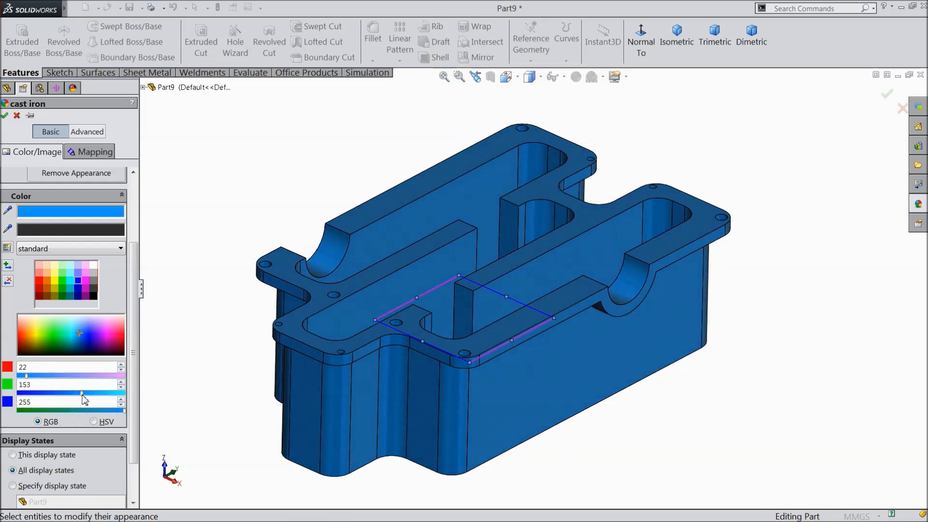
{"action": "scroll", "coordinate": [483, 374], "scroll_direction": "down", "scroll_amount": 2}
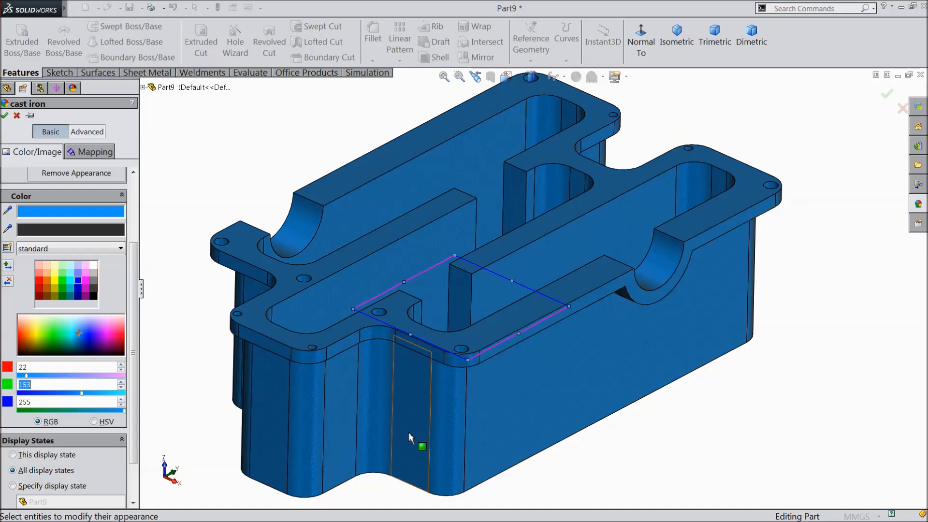
{"action": "left_click", "coordinate": [4, 115]}
Save the part as 7.Housing in the Gear Speed Reducer folder on the Desktop
{"action": "mouse_move", "coordinate": [290, 173]}
{"action": "middle_mouse_down"}
{"action": "mouse_move", "coordinate": [314, 175]}
{"action": "mouse_move", "coordinate": [277, 176]}
{"action": "mouse_move", "coordinate": [267, 145]}
{"action": "mouse_move", "coordinate": [288, 171]}
{"action": "middle_mouse_up"}
{"action": "left_click", "coordinate": [130, 7]}
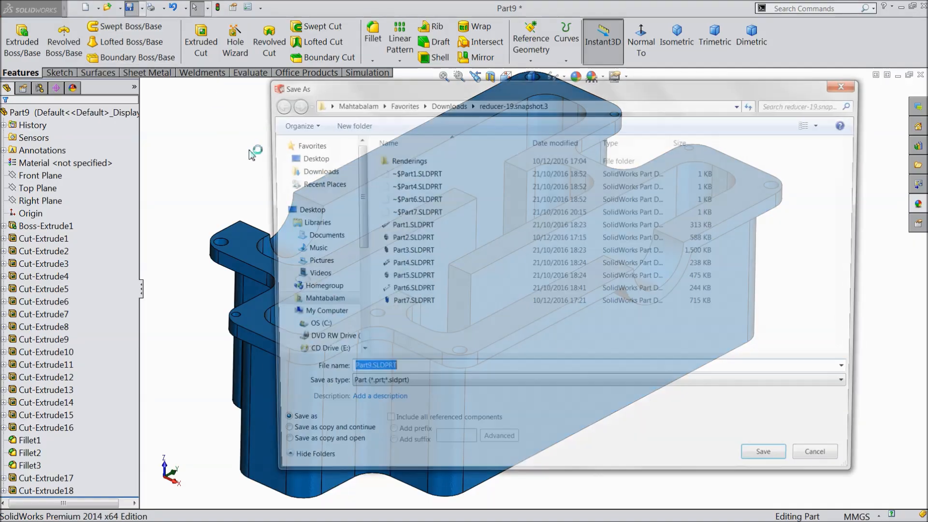
{"action": "left_click", "coordinate": [306, 160]}
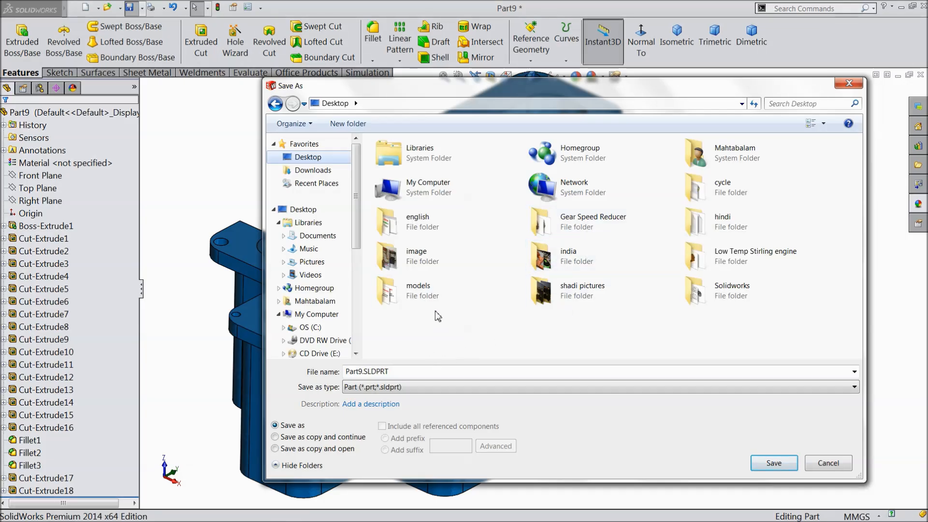
{"action": "double_click", "coordinate": [571, 221]}
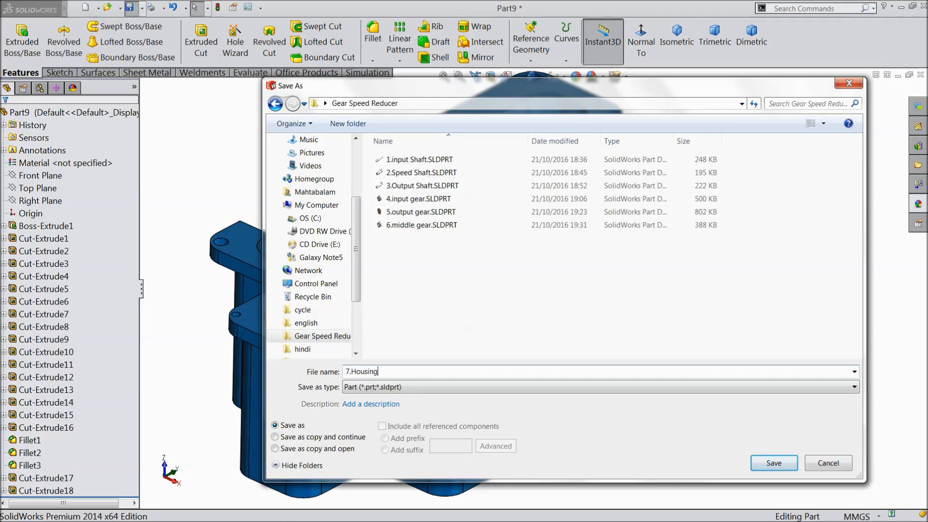
{"action": "left_click", "coordinate": [773, 463]}
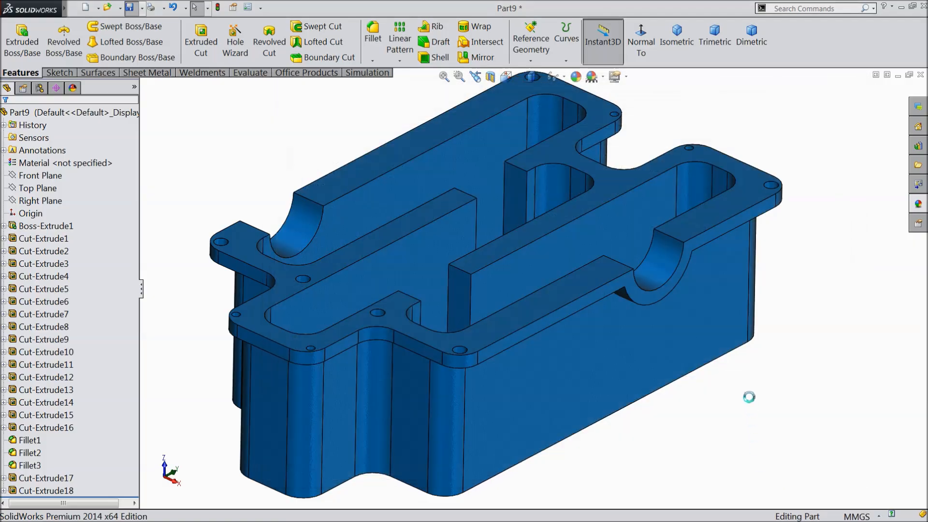
{"action": "scroll", "coordinate": [568, 384], "scroll_direction": "up", "scroll_amount": 1}
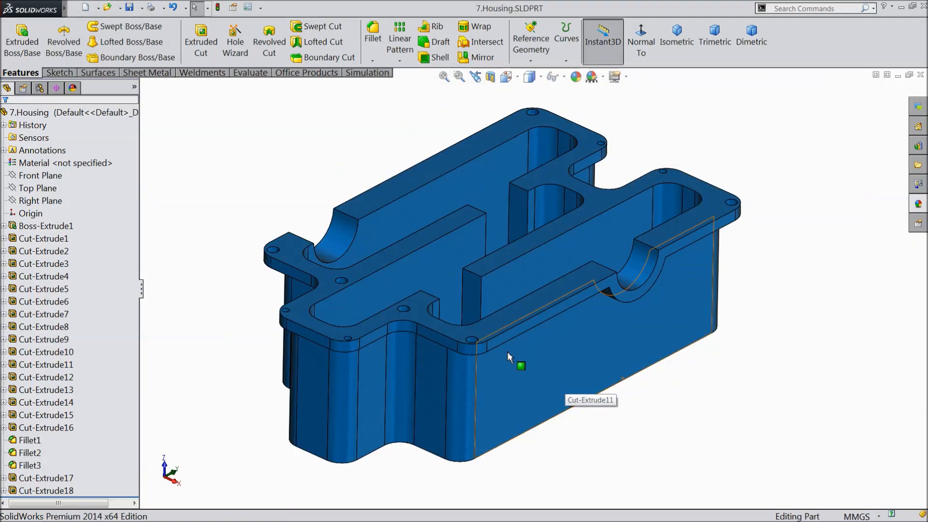
{"action": "scroll", "coordinate": [509, 354], "scroll_direction": "down", "scroll_amount": 1}
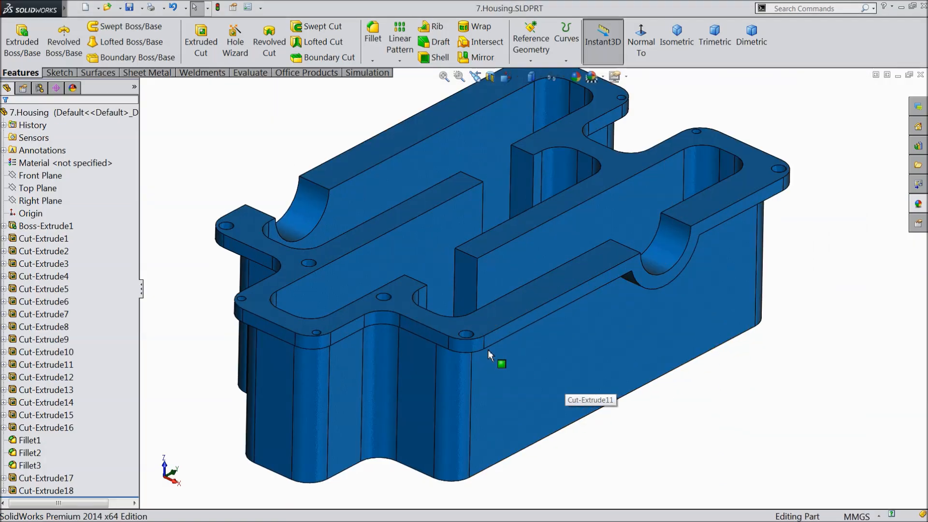
Apply the gloss blue car paint appearance to the whole housing
{"action": "left_click", "coordinate": [920, 208]}
{"action": "scroll", "coordinate": [860, 183], "scroll_direction": "down", "scroll_amount": 3}
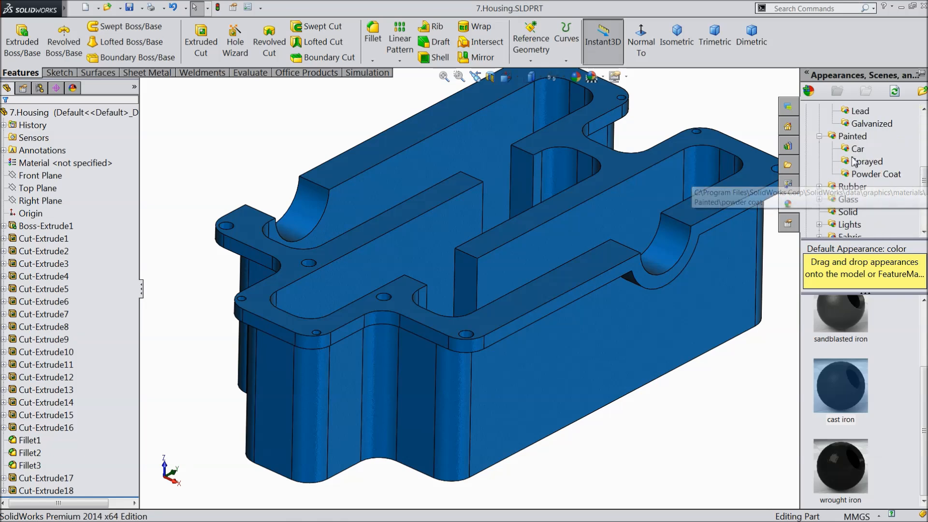
{"action": "left_click", "coordinate": [857, 149]}
{"action": "scroll", "coordinate": [853, 348], "scroll_direction": "down", "scroll_amount": 5}
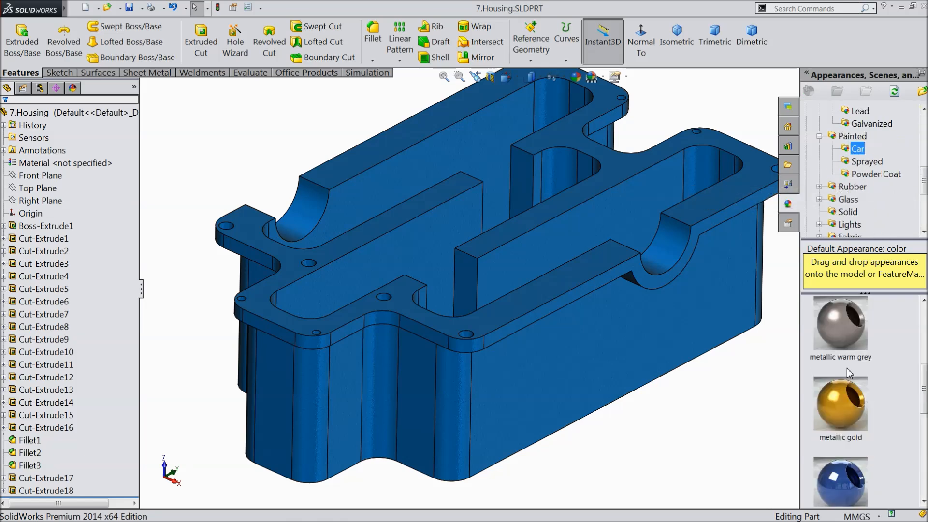
{"action": "double_click", "coordinate": [833, 478]}
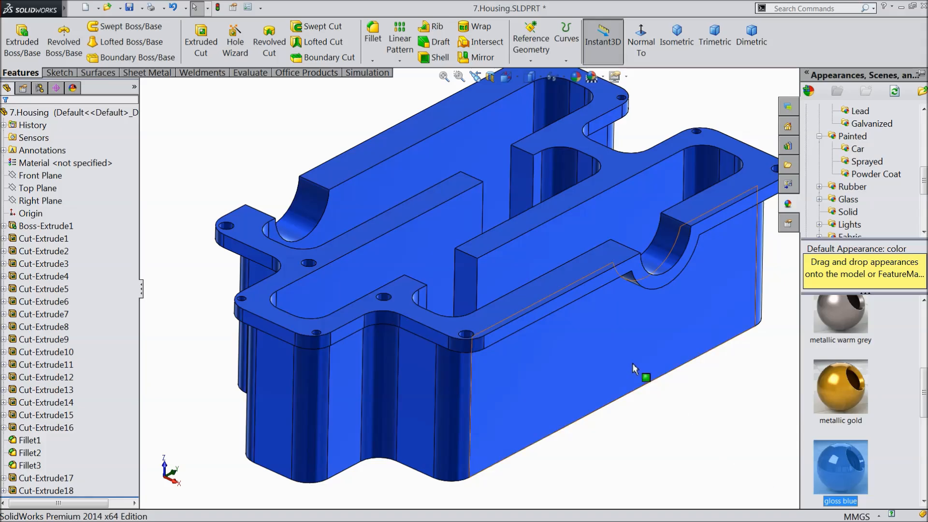
Set the gloss blue appearance's colour to RGB 20, 113, 250 and save the part
{"action": "left_click", "coordinate": [575, 77]}
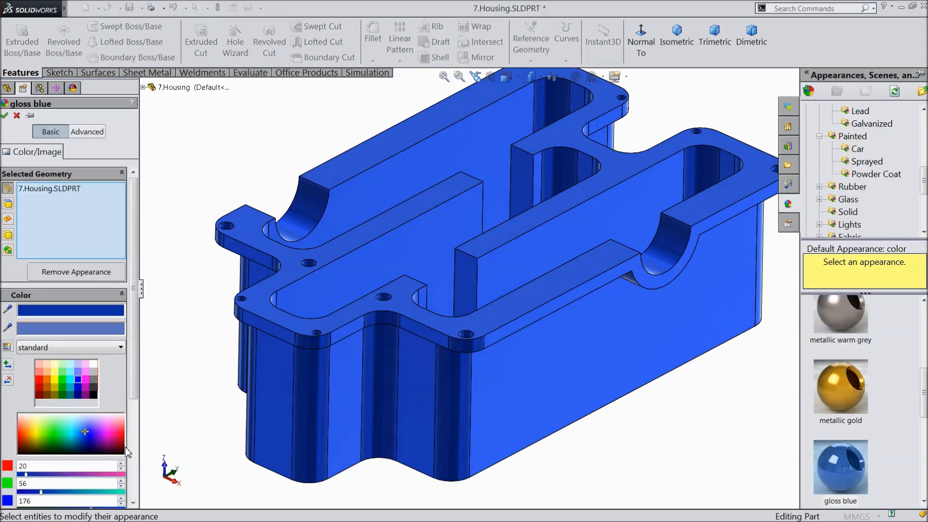
{"action": "scroll", "coordinate": [97, 426], "scroll_direction": "down", "scroll_amount": 3}
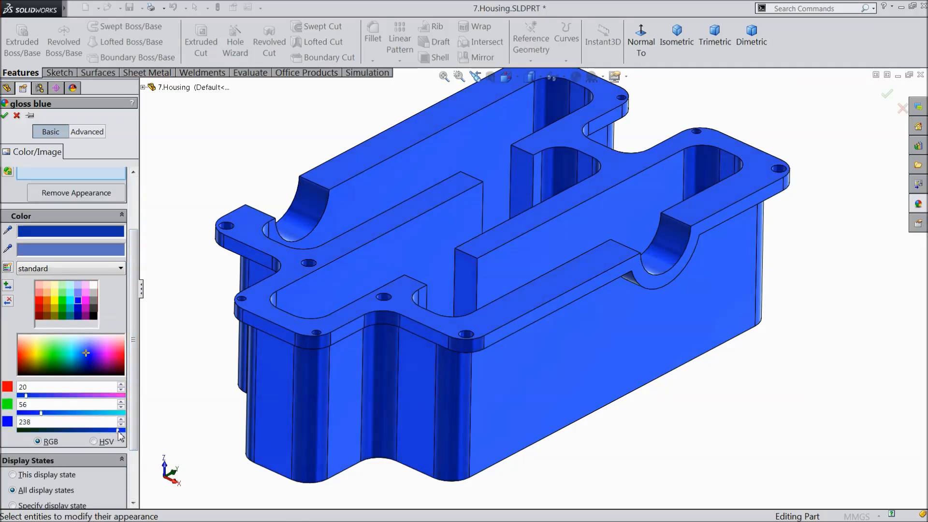
{"action": "left_click_drag", "start_coordinate": [42, 412], "coordinate": [67, 414]}
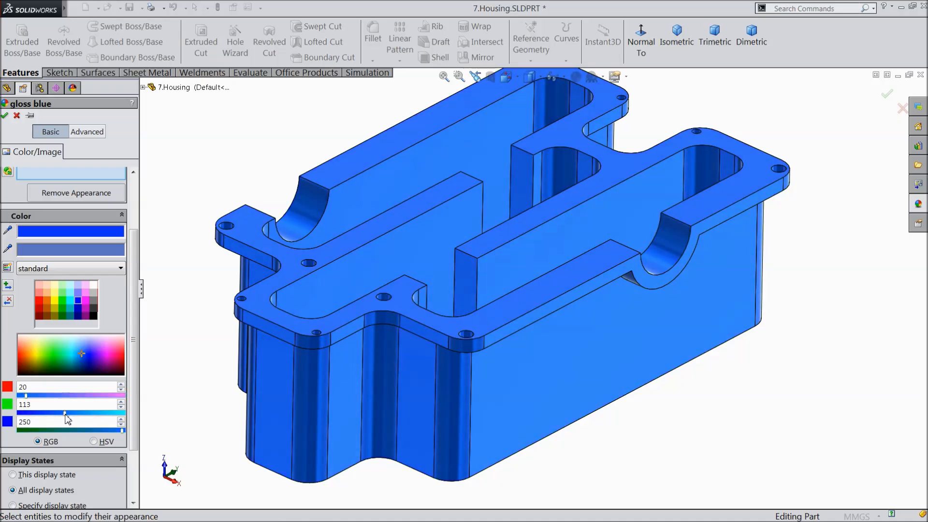
{"action": "left_click", "coordinate": [4, 116]}
{"action": "scroll", "coordinate": [231, 197], "scroll_direction": "up", "scroll_amount": 1}
{"action": "mouse_move", "coordinate": [232, 201]}
{"action": "middle_mouse_down"}
{"action": "mouse_move", "coordinate": [278, 207]}
{"action": "mouse_move", "coordinate": [242, 211]}
{"action": "mouse_move", "coordinate": [213, 153]}
{"action": "mouse_move", "coordinate": [236, 199]}
{"action": "middle_mouse_up"}
{"action": "left_click", "coordinate": [130, 8]}
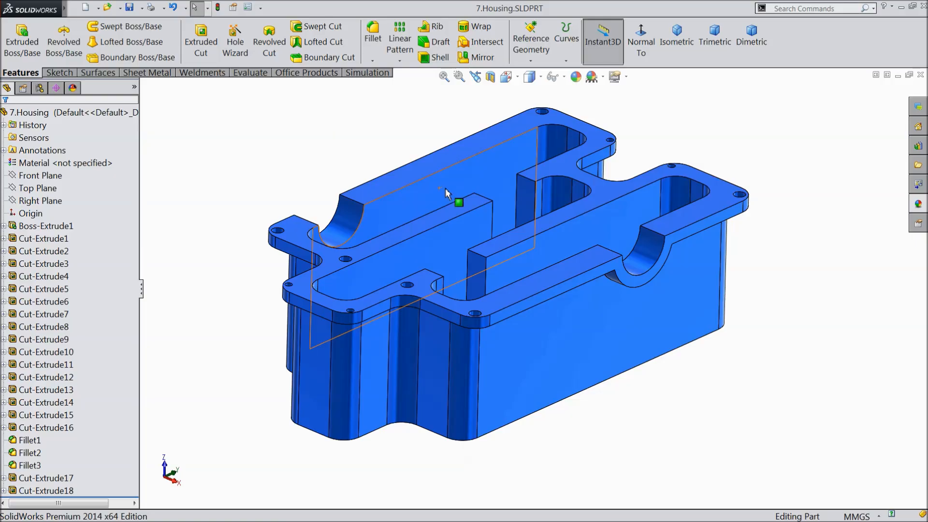
{"action": "scroll", "coordinate": [467, 205], "scroll_direction": "down", "scroll_amount": 2}
{"action": "middle_click_drag", "start_coordinate": [214, 349], "coordinate": [218, 398]}
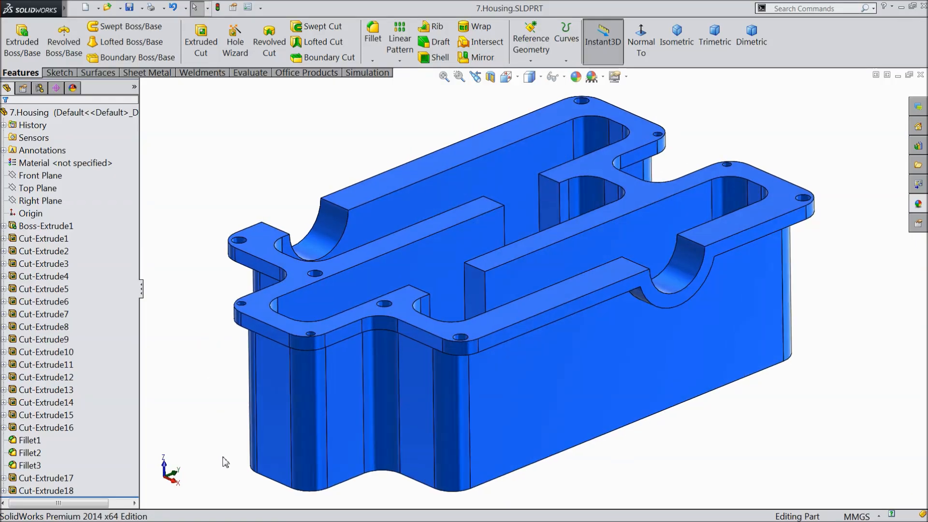
Start a sketch on the divider wall's side face facing the semicircular notch and orient the view normal to it
{"action": "scroll", "coordinate": [517, 208], "scroll_direction": "down", "scroll_amount": 3}
{"action": "left_click", "coordinate": [559, 203]}
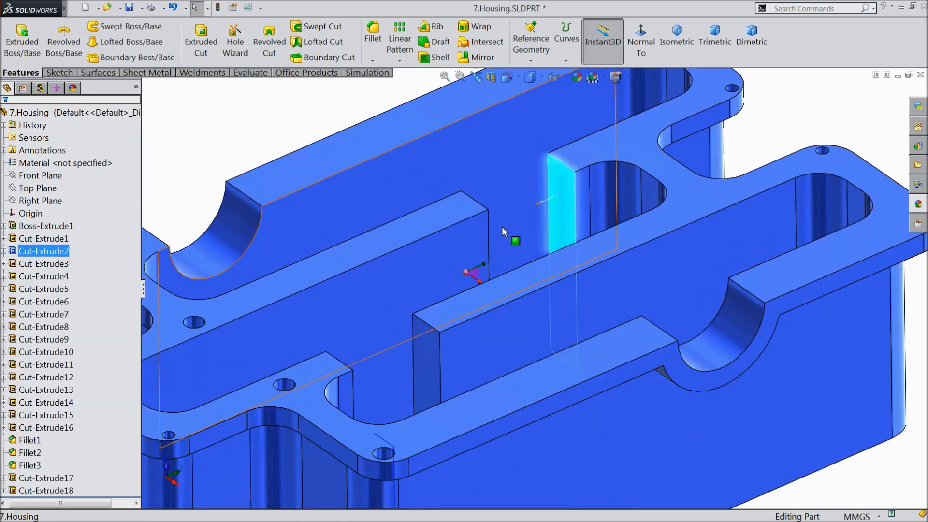
{"action": "scroll", "coordinate": [512, 232], "scroll_direction": "up", "scroll_amount": 5}
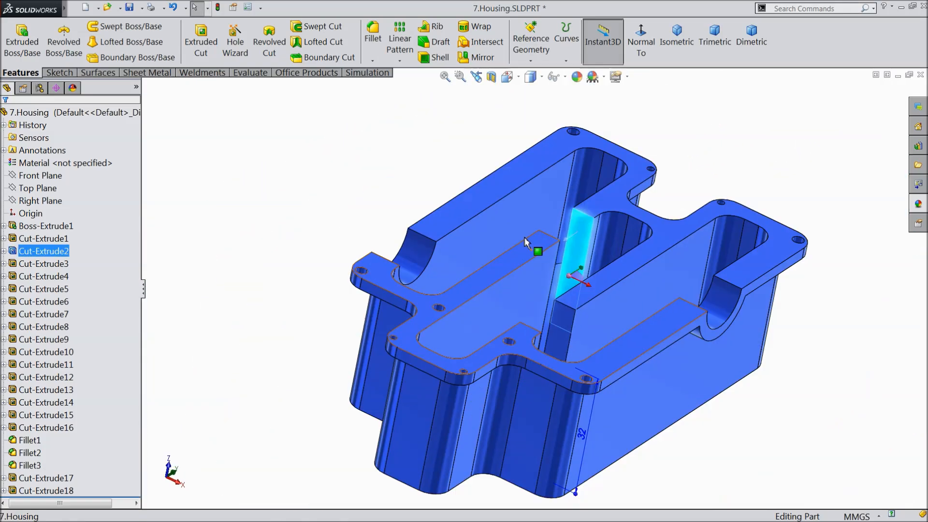
{"action": "middle_click_drag", "start_coordinate": [527, 239], "coordinate": [501, 310]}
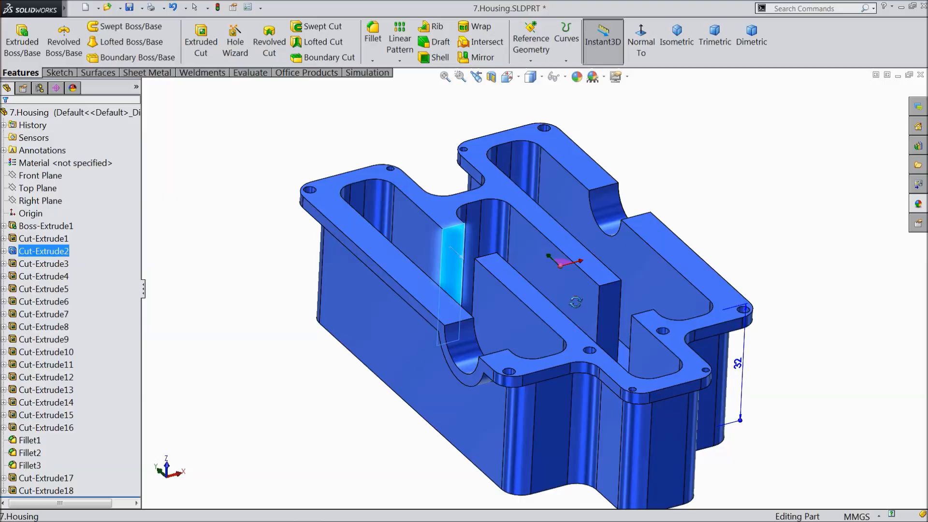
{"action": "left_click", "coordinate": [494, 314]}
{"action": "left_click", "coordinate": [531, 277]}
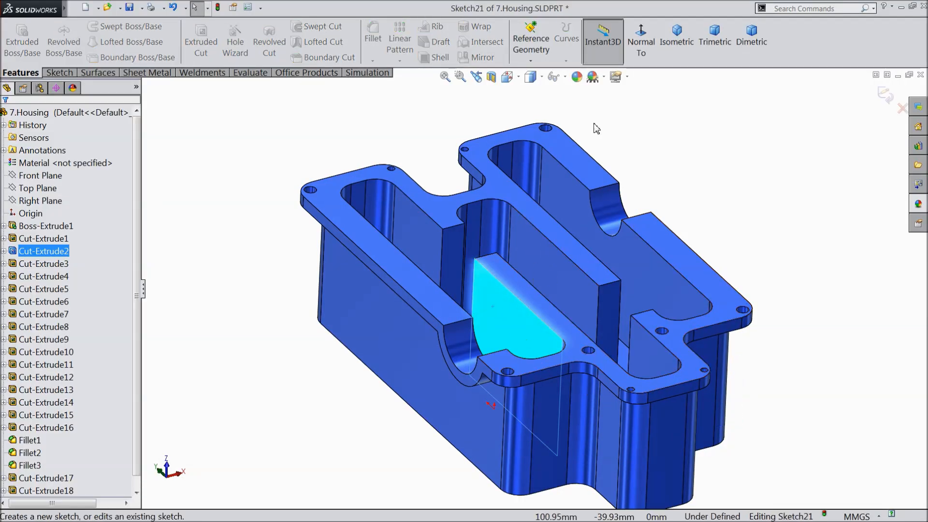
{"action": "left_click", "coordinate": [641, 39]}
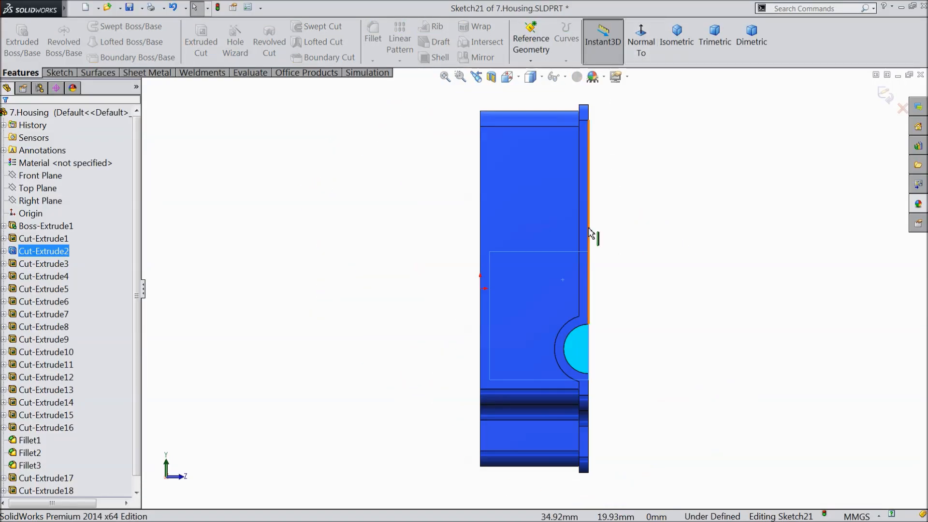
Set the model's display style to Hidden Lines Visible
{"action": "left_click", "coordinate": [543, 77]}
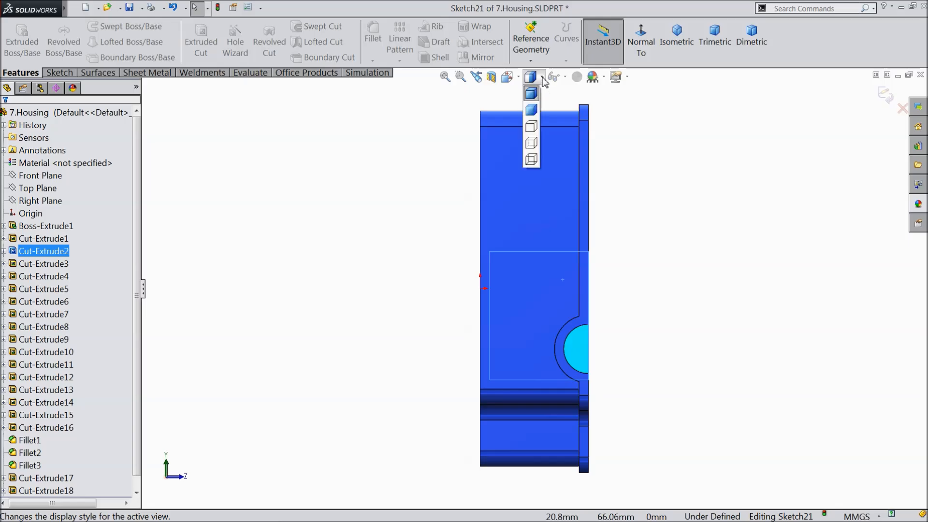
{"action": "left_click", "coordinate": [528, 147]}
{"action": "scroll", "coordinate": [615, 209], "scroll_direction": "down", "scroll_amount": 2}
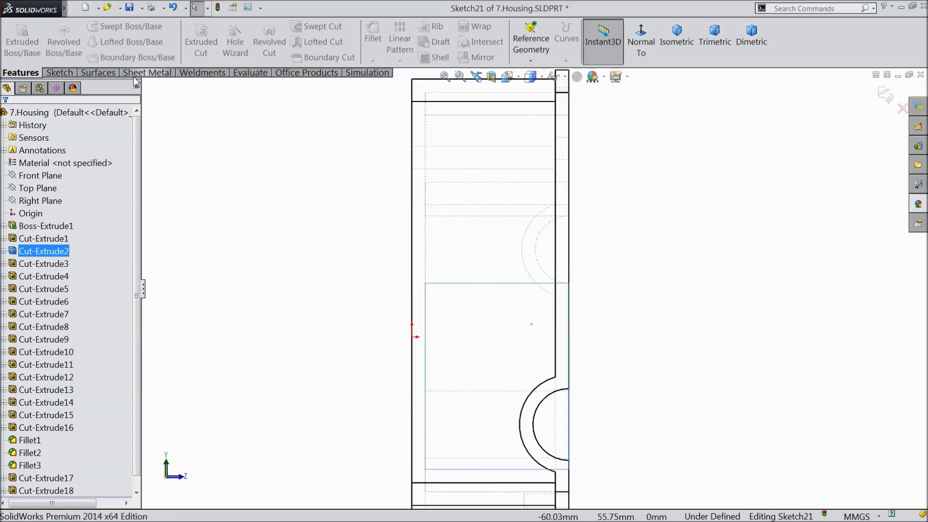
Sketch a circle centred on the housing's open-side edge, concentric with the hidden upper notch, and set its diameter to 15 mm
{"action": "left_click", "coordinate": [59, 73]}
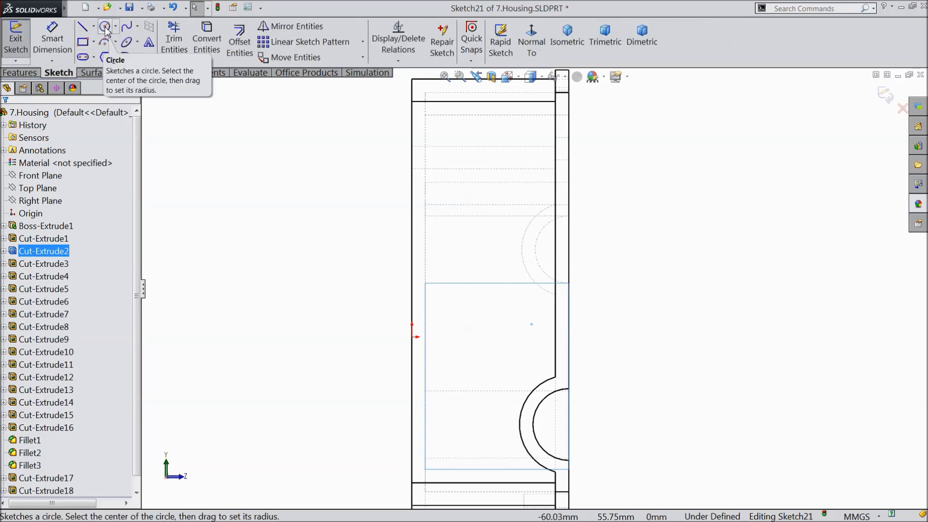
{"action": "left_click", "coordinate": [106, 27]}
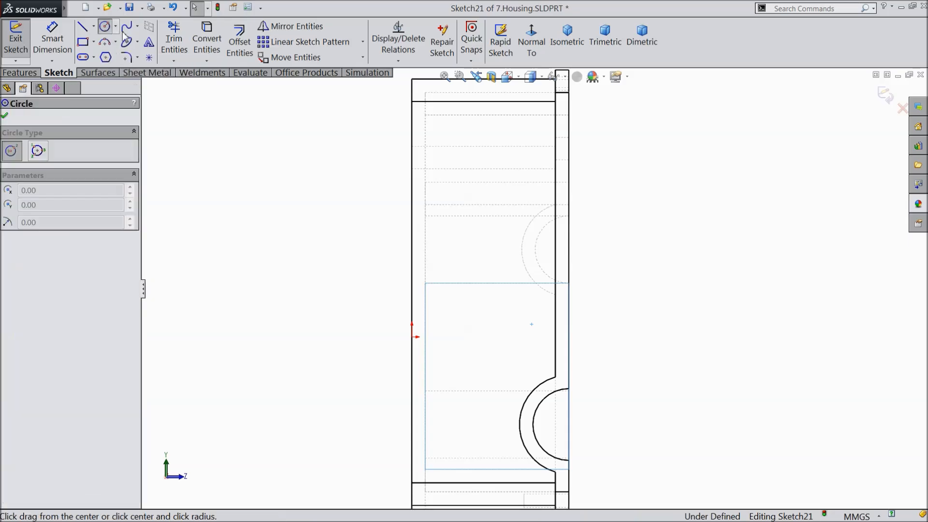
{"action": "left_click", "coordinate": [570, 249]}
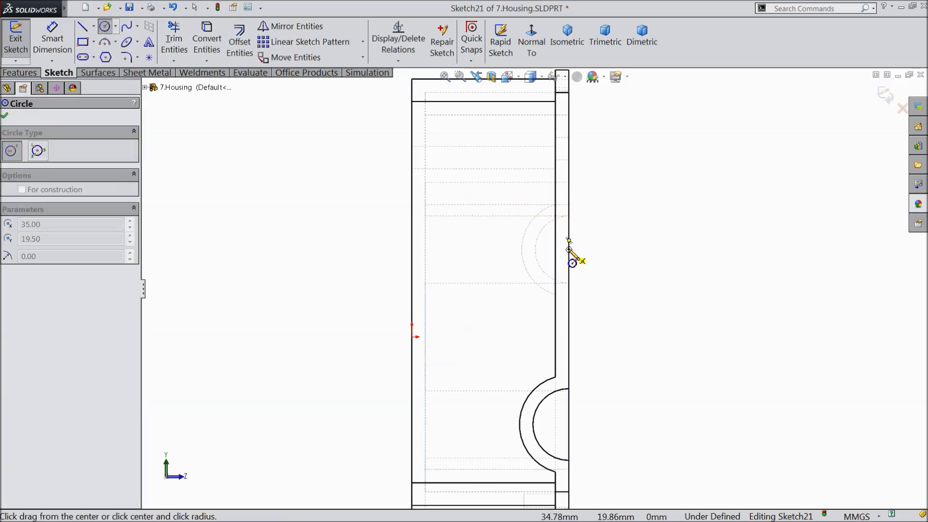
{"action": "left_click", "coordinate": [543, 244]}
{"action": "left_click", "coordinate": [52, 39]}
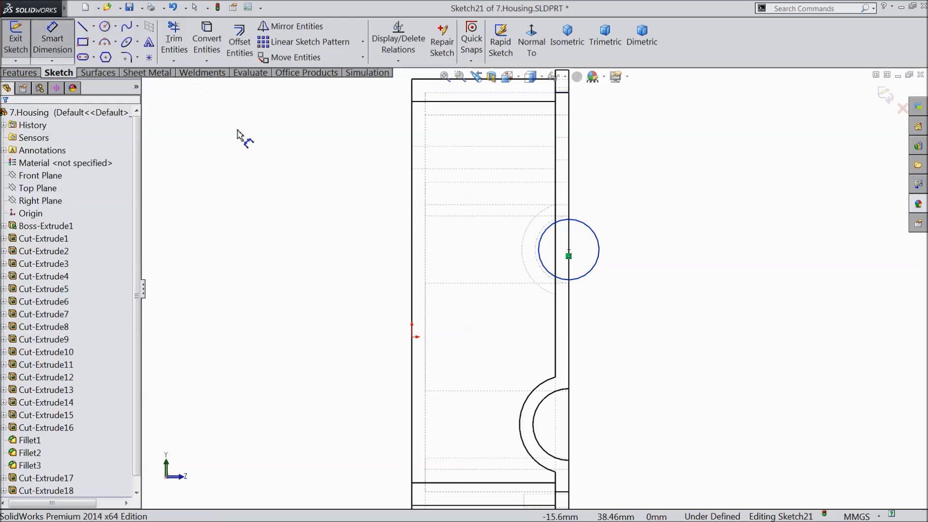
{"action": "left_click", "coordinate": [600, 265]}
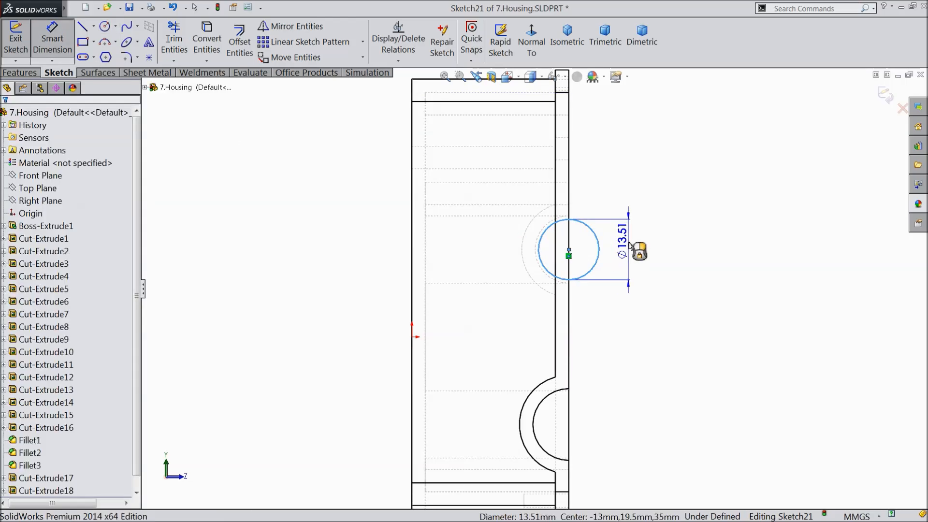
{"action": "left_click", "coordinate": [637, 248]}
{"action": "type", "text": "15"}
{"action": "left_click", "coordinate": [578, 231]}
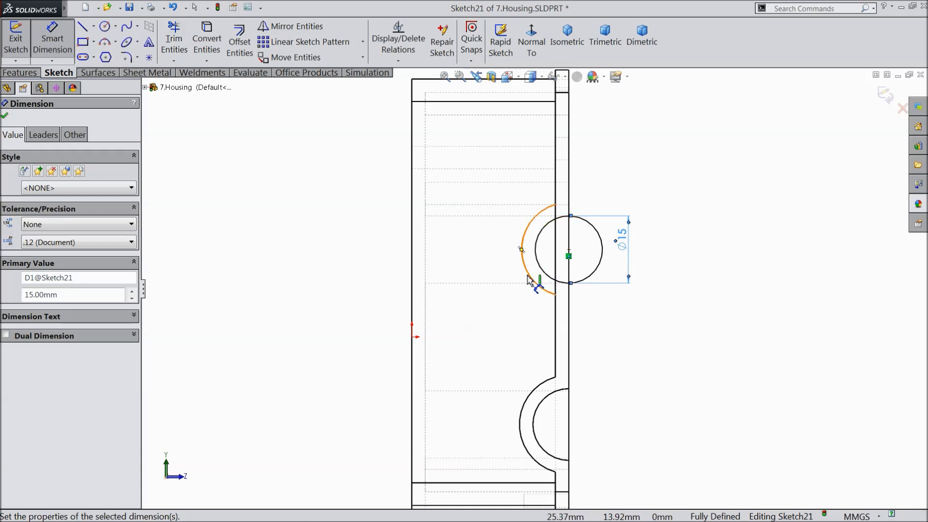
Draw three connected lines from the circle's top point into the housing and back to its bottom point, about 23.6 mm deep and 15 mm high
{"action": "left_click", "coordinate": [83, 29]}
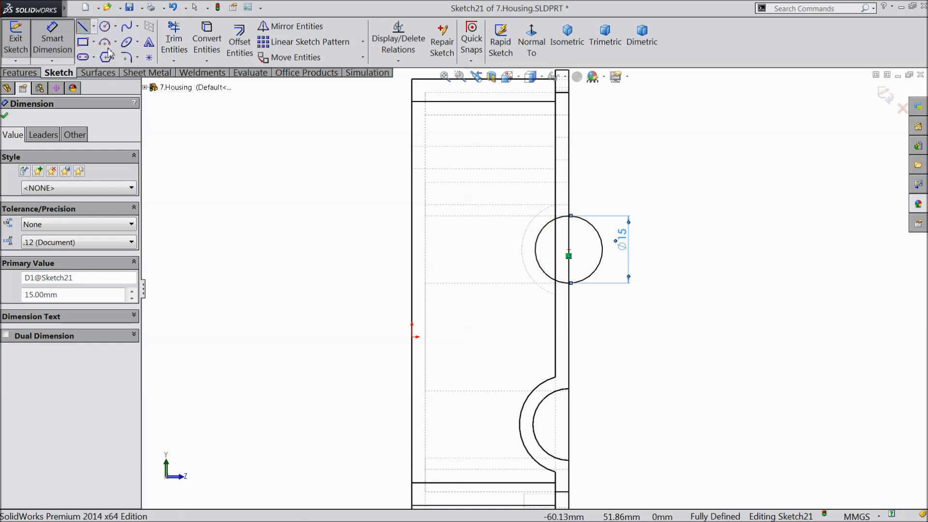
{"action": "left_click", "coordinate": [569, 216]}
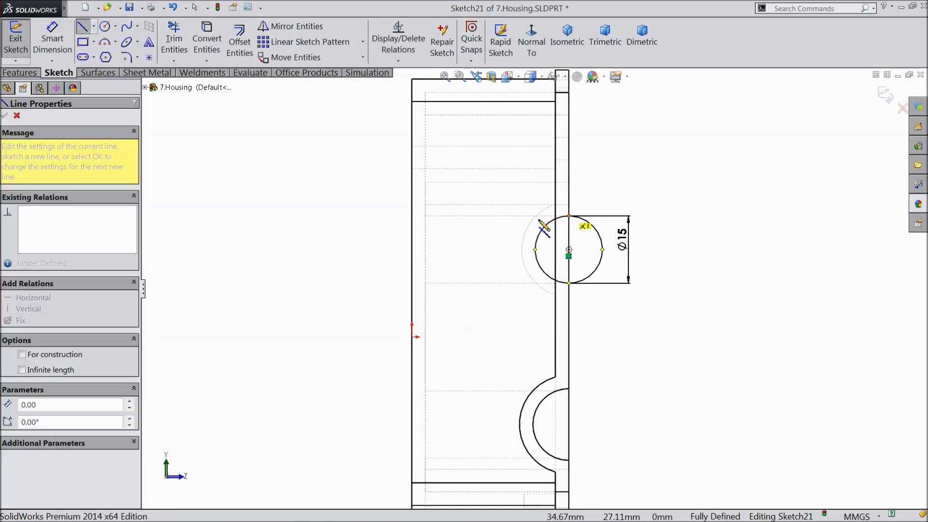
{"action": "left_click", "coordinate": [463, 216]}
{"action": "left_click", "coordinate": [463, 283]}
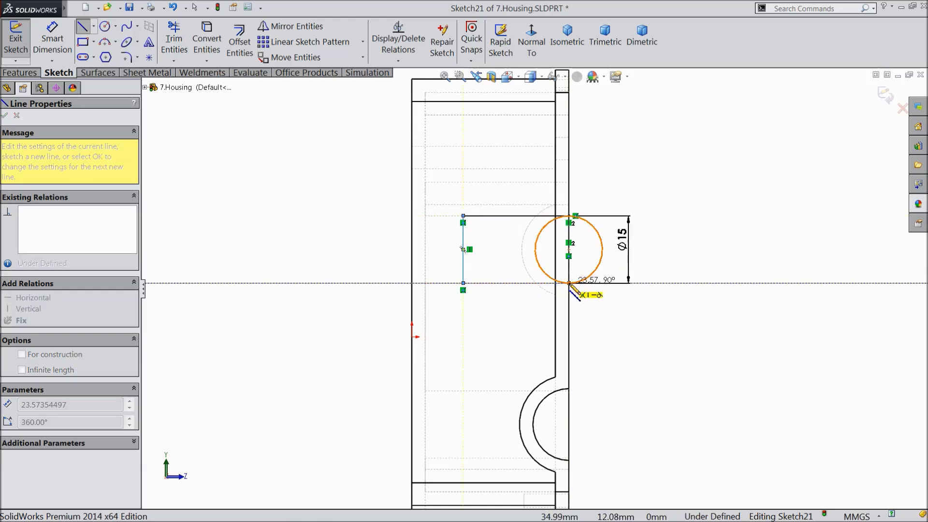
{"action": "left_click", "coordinate": [572, 285]}
{"action": "left_click", "coordinate": [554, 274]}
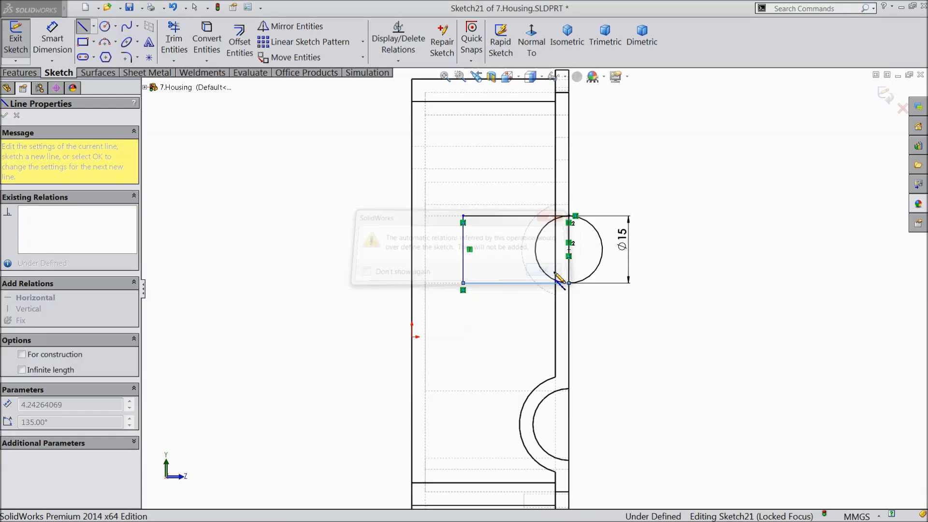
End the line chain and delete the stray diagonal line starting at the circle's bottom point
{"action": "right_click", "coordinate": [623, 174]}
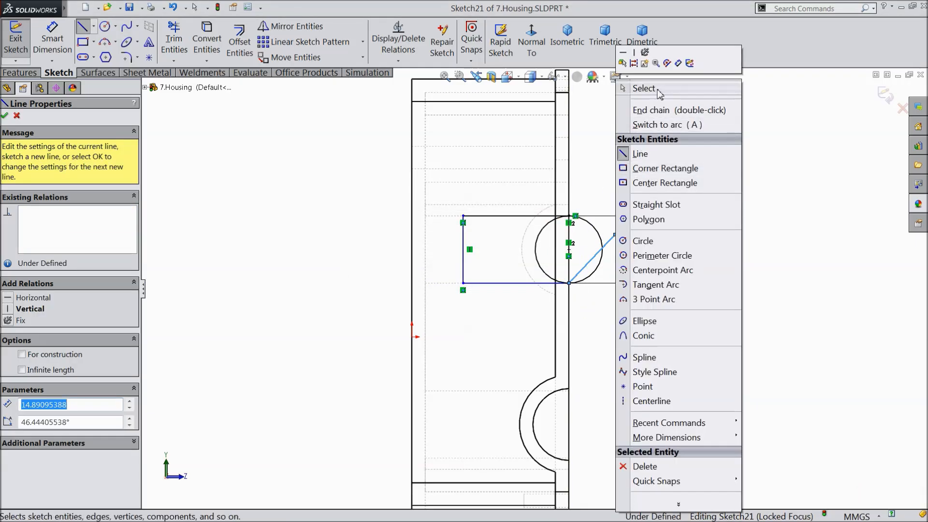
{"action": "left_click", "coordinate": [635, 87]}
{"action": "scroll", "coordinate": [608, 221], "scroll_direction": "up", "scroll_amount": 3}
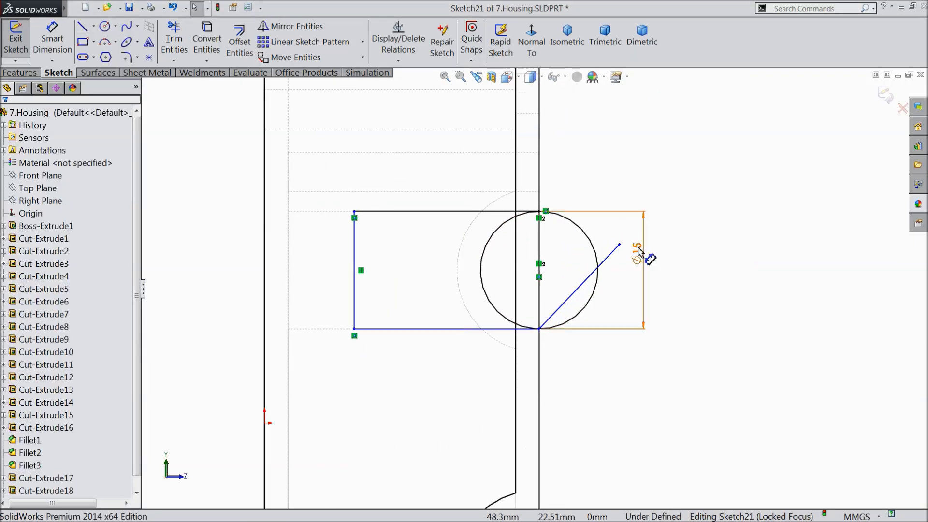
{"action": "left_click", "coordinate": [610, 261]}
{"action": "key", "text": "Delete"}
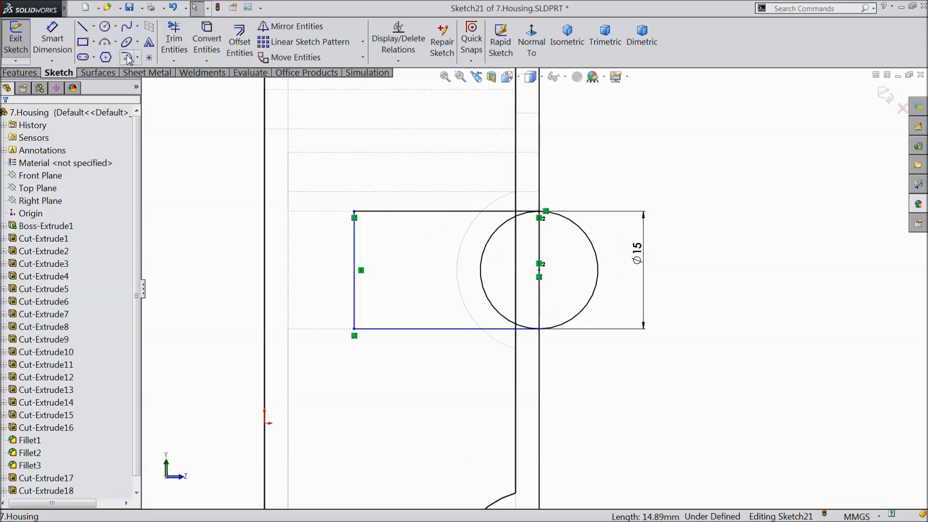
Trim away the half of the circle outside the housing, leaving the semicircle inside the profile
{"action": "left_click", "coordinate": [172, 45]}
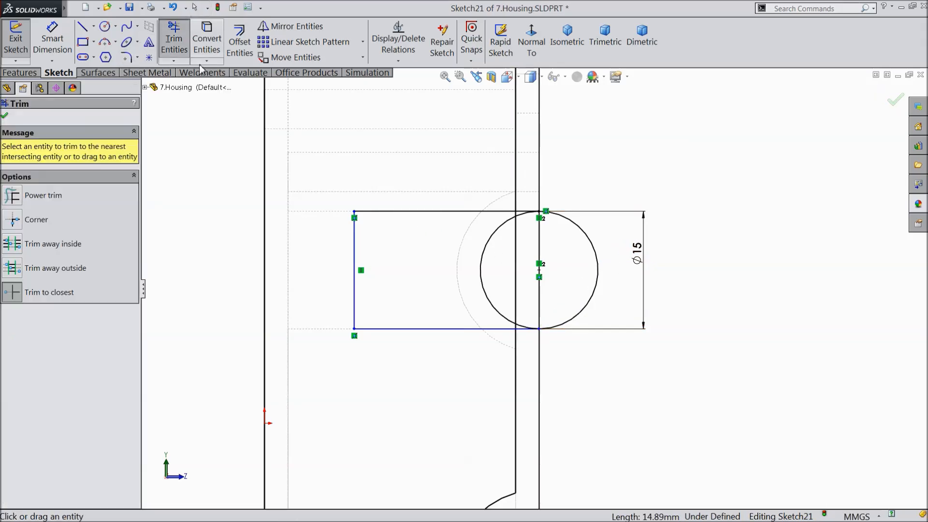
{"action": "left_click", "coordinate": [594, 301]}
{"action": "scroll", "coordinate": [582, 308], "scroll_direction": "up", "scroll_amount": 4}
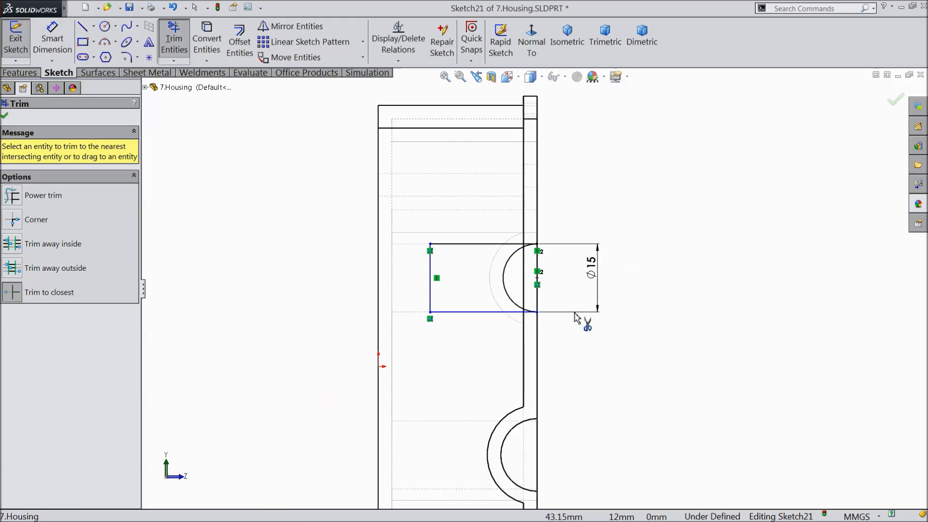
{"action": "left_click", "coordinate": [6, 116]}
Dimension the profile's lower line and set its length to 32 mm
{"action": "left_click", "coordinate": [52, 39]}
{"action": "scroll", "coordinate": [503, 290], "scroll_direction": "down", "scroll_amount": 3}
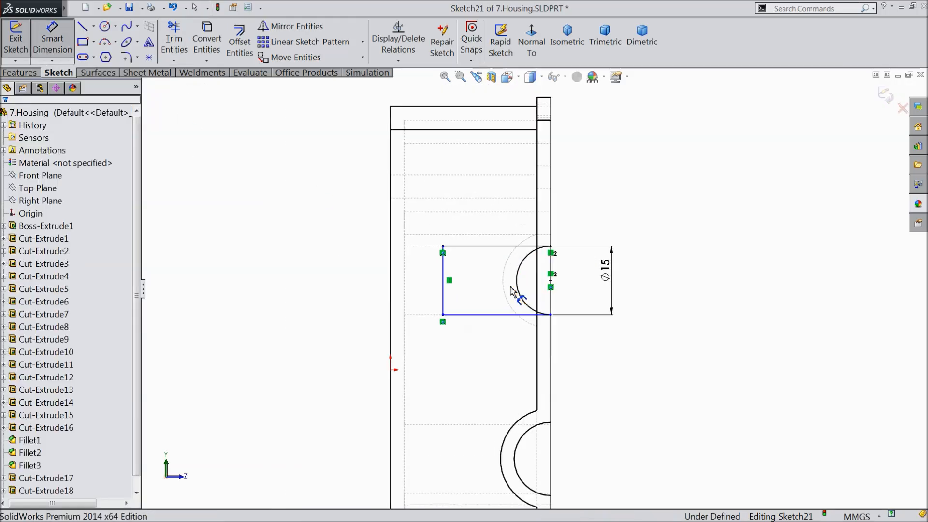
{"action": "left_click", "coordinate": [498, 319]}
{"action": "left_click", "coordinate": [503, 369]}
{"action": "type", "text": "2"}
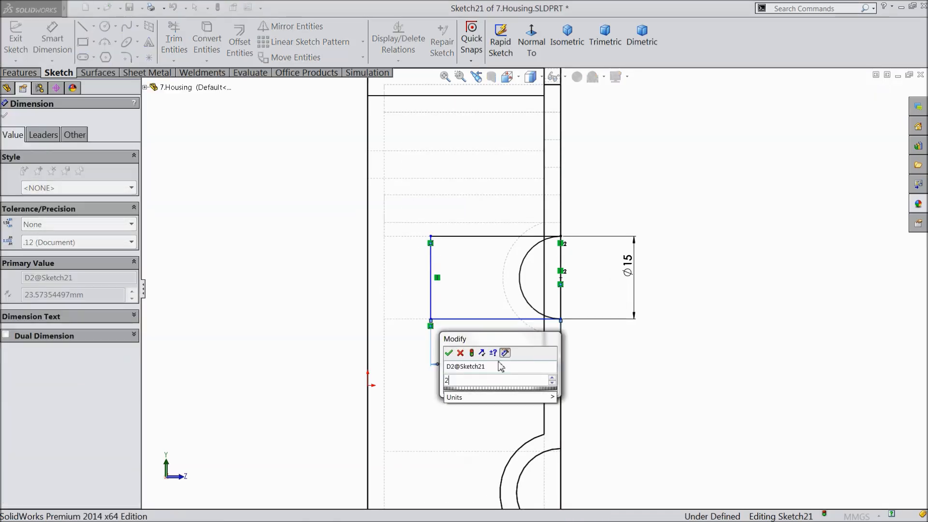
{"action": "key", "text": "BackSpace"}
{"action": "type", "text": "32"}
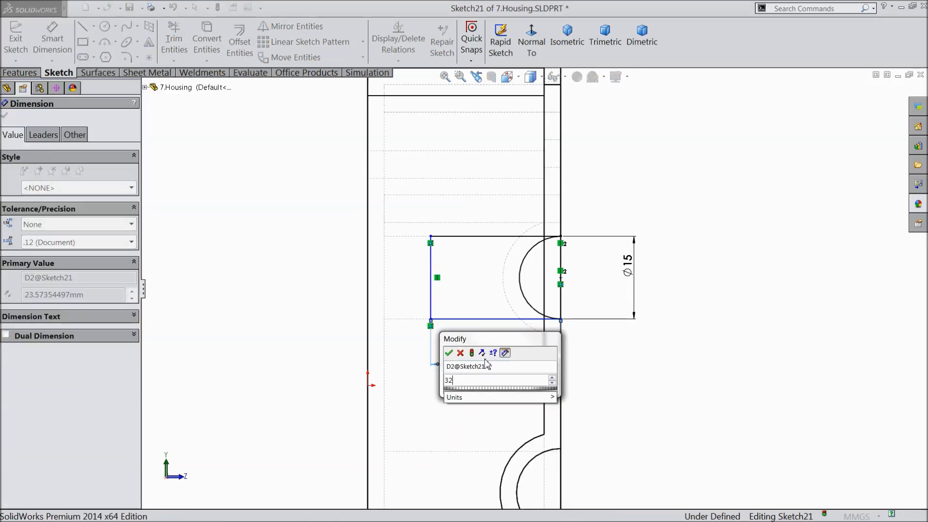
{"action": "left_click", "coordinate": [449, 354]}
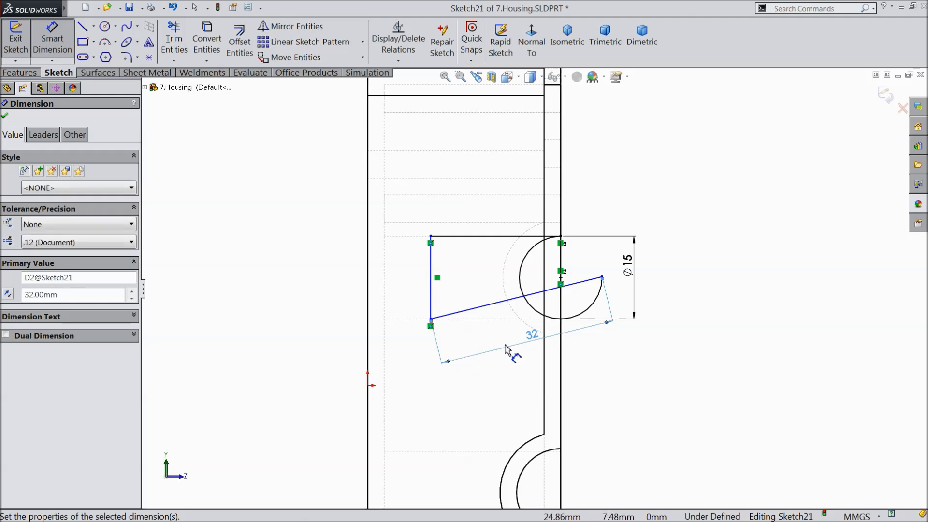
Add a horizontal relation to the slanted 32 mm line to straighten the profile
{"action": "left_click", "coordinate": [5, 116]}
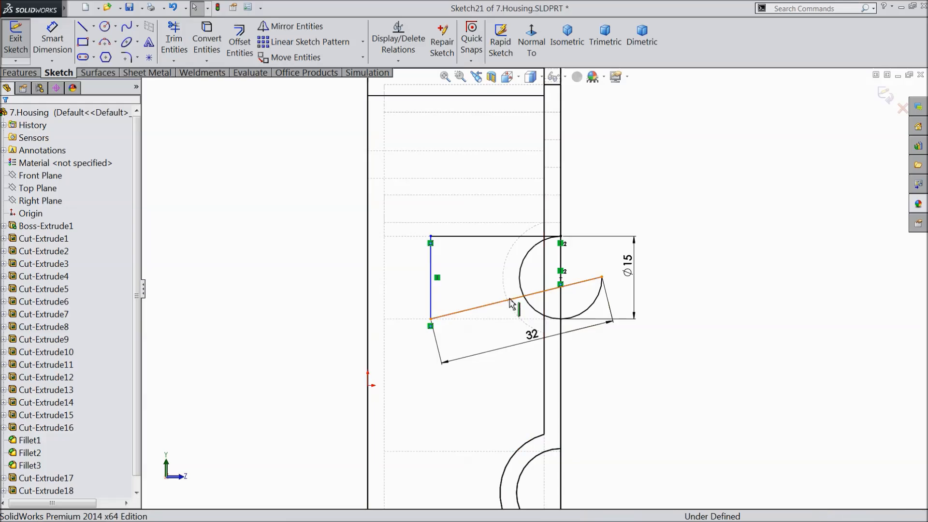
{"action": "left_click", "coordinate": [527, 296]}
{"action": "left_click", "coordinate": [537, 258]}
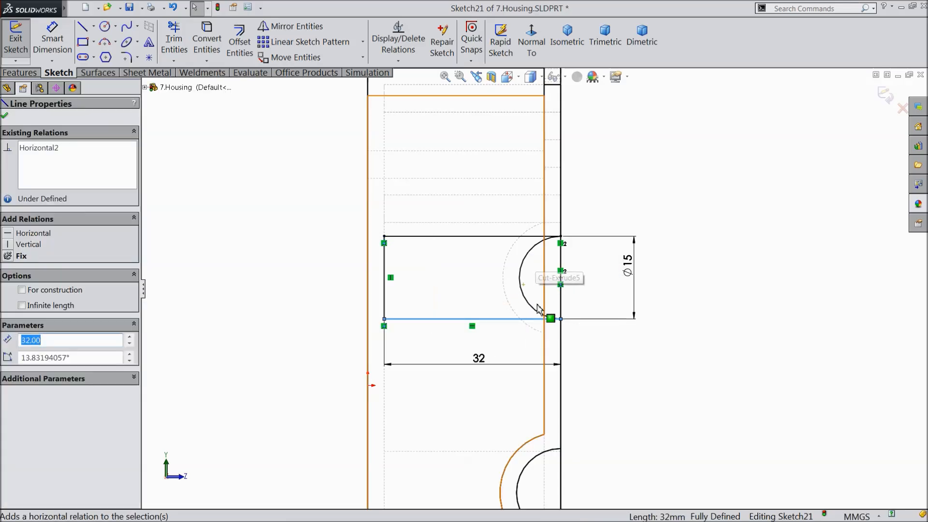
{"action": "left_click", "coordinate": [605, 368]}
Set the model's display style to Shaded With Edges
{"action": "mouse_move", "coordinate": [604, 368]}
{"action": "middle_mouse_down"}
{"action": "mouse_move", "coordinate": [553, 288]}
{"action": "mouse_move", "coordinate": [531, 203]}
{"action": "middle_mouse_up"}
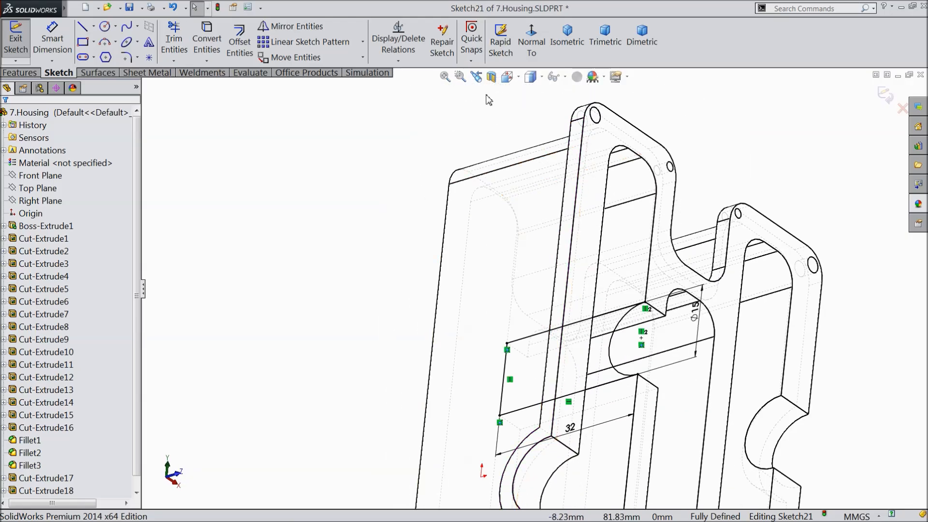
{"action": "left_click", "coordinate": [540, 77]}
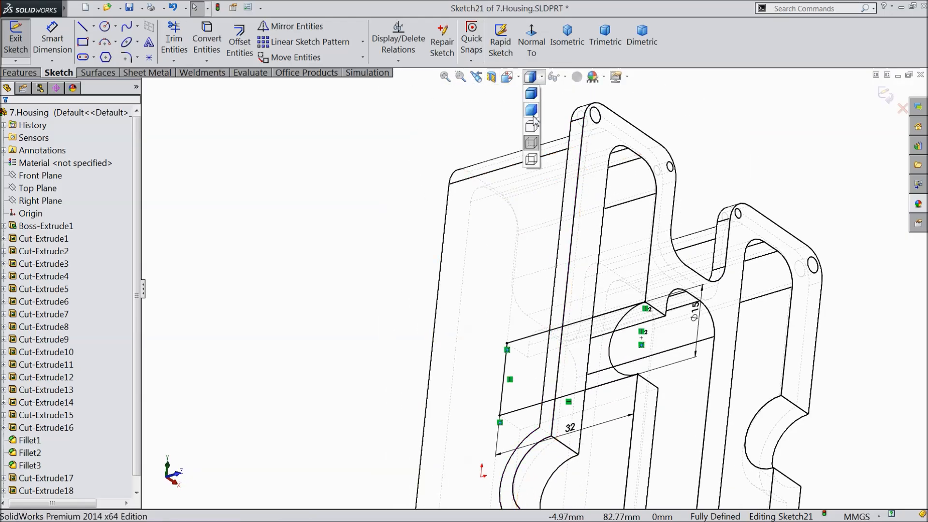
{"action": "left_click", "coordinate": [533, 94]}
Extrude the notched profile as a 6 mm blind boss in the reversed direction, merged with the housing between the divider-wall ends
{"action": "middle_click_drag", "start_coordinate": [426, 232], "coordinate": [402, 323]}
{"action": "scroll", "coordinate": [575, 290], "scroll_direction": "down", "scroll_amount": 5}
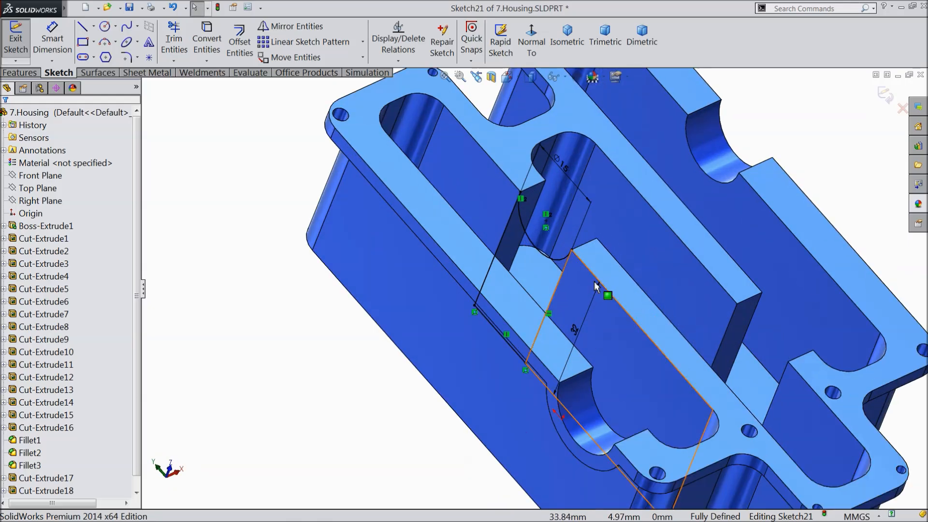
{"action": "middle_click_drag", "start_coordinate": [575, 299], "coordinate": [586, 303]}
{"action": "scroll", "coordinate": [585, 286], "scroll_direction": "down", "scroll_amount": 2}
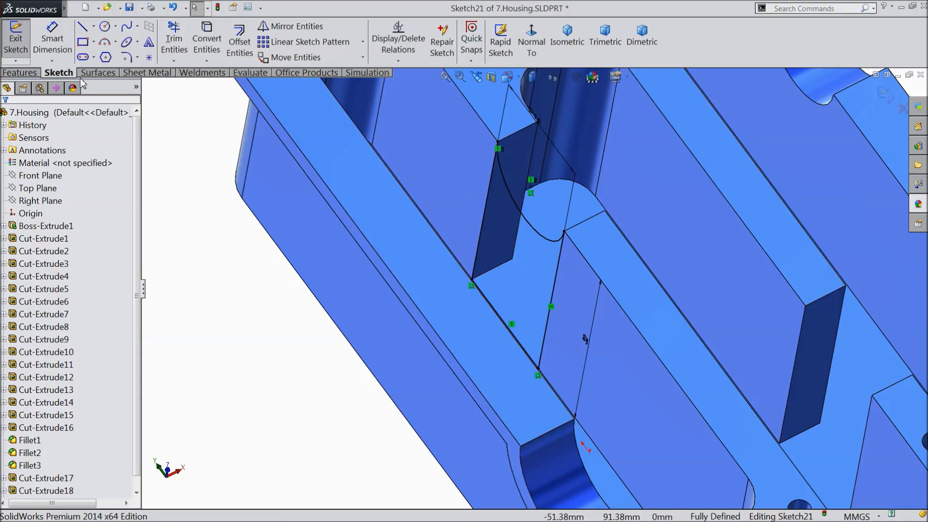
{"action": "left_click", "coordinate": [19, 73]}
{"action": "left_click", "coordinate": [23, 41]}
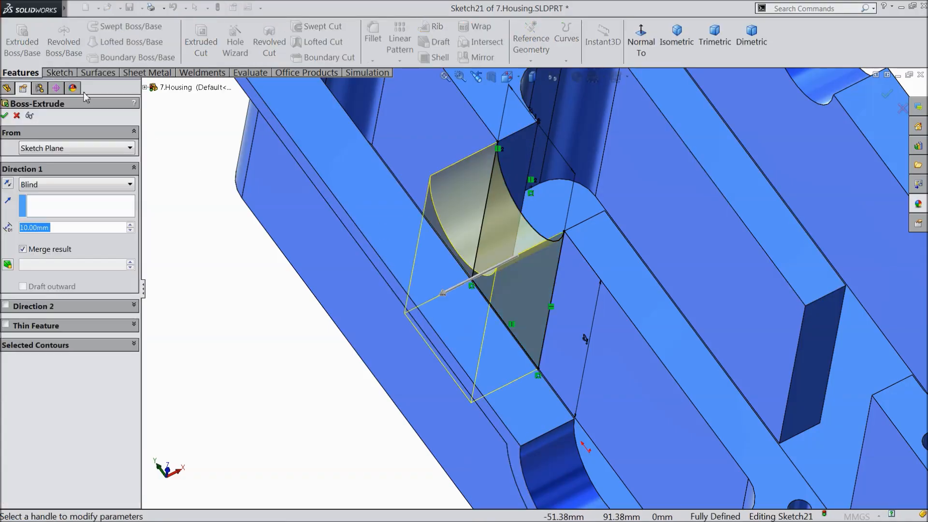
{"action": "left_click", "coordinate": [8, 184]}
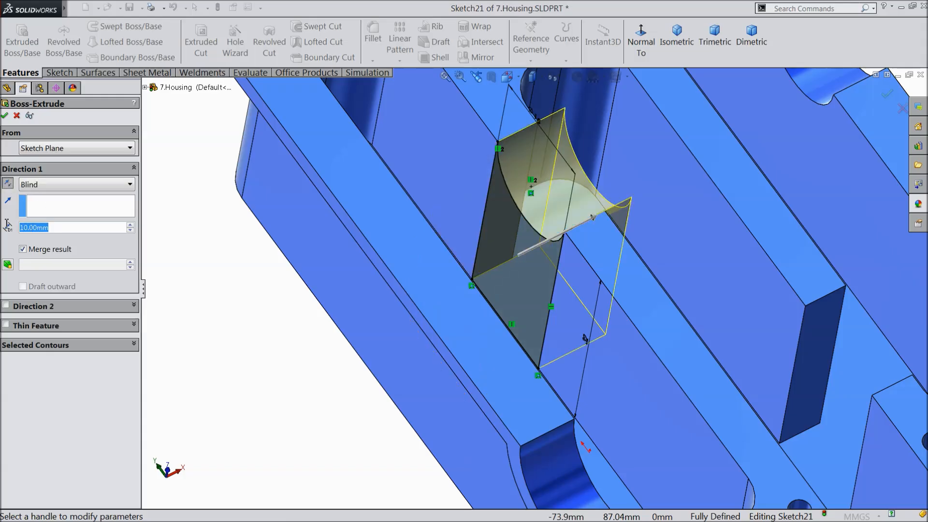
{"action": "type", "text": "6"}
{"action": "key", "text": "Return"}
{"action": "mouse_move", "coordinate": [257, 298]}
{"action": "middle_mouse_down"}
{"action": "mouse_move", "coordinate": [227, 304]}
{"action": "mouse_move", "coordinate": [230, 320]}
{"action": "mouse_move", "coordinate": [248, 275]}
{"action": "mouse_move", "coordinate": [257, 284]}
{"action": "middle_mouse_up"}
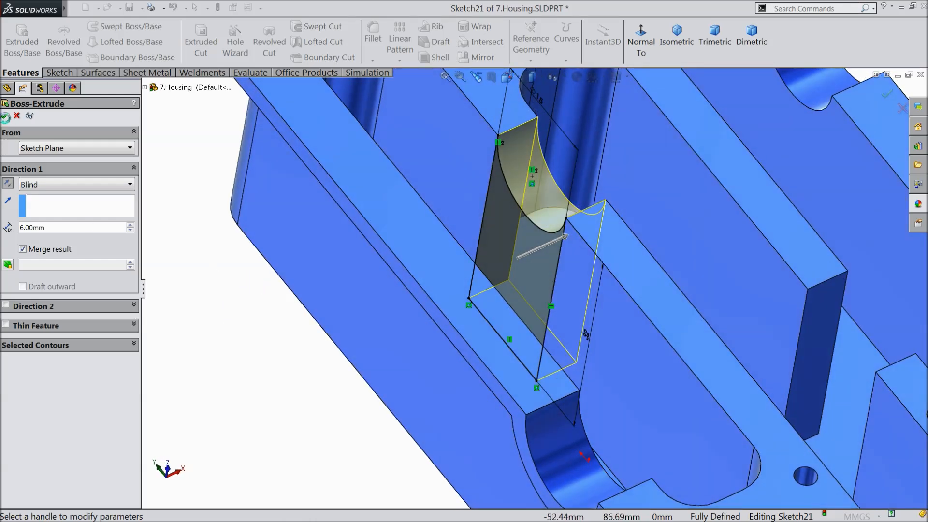
{"action": "left_click", "coordinate": [6, 117]}
Start a sketch on the compartment-side face of the short wall section at the housing's narrow end
{"action": "middle_click_drag", "start_coordinate": [429, 274], "coordinate": [545, 259]}
{"action": "scroll", "coordinate": [755, 308], "scroll_direction": "up", "scroll_amount": 4}
{"action": "scroll", "coordinate": [744, 342], "scroll_direction": "down", "scroll_amount": 5}
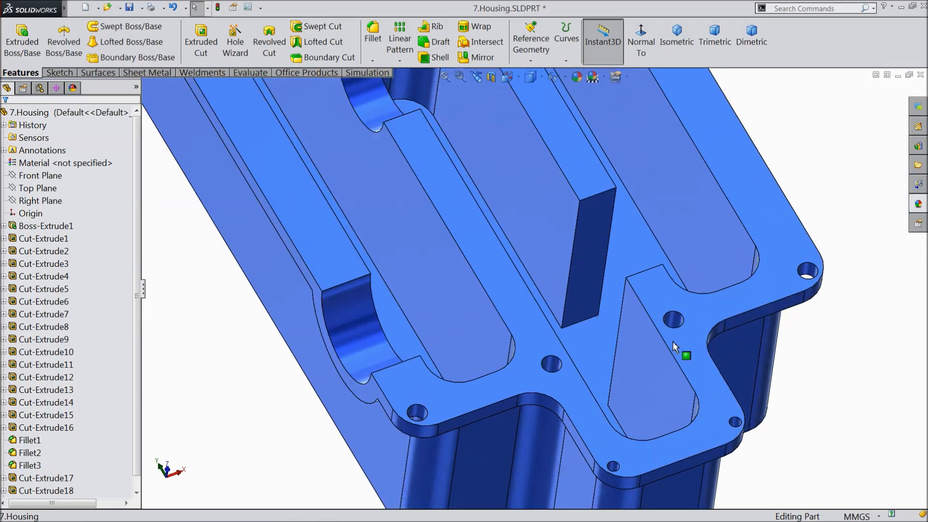
{"action": "scroll", "coordinate": [673, 343], "scroll_direction": "down", "scroll_amount": 1}
{"action": "left_click", "coordinate": [625, 332]}
{"action": "left_click", "coordinate": [654, 291]}
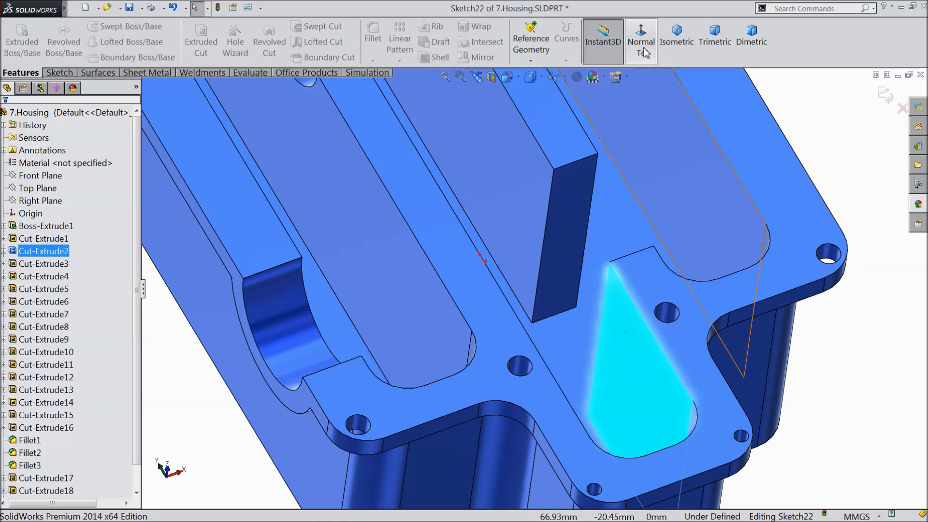
Sketch a circle of about 6.3 mm radius on the housing's flange edge, centred on the end wall's semicircular notch
{"action": "left_click", "coordinate": [60, 73]}
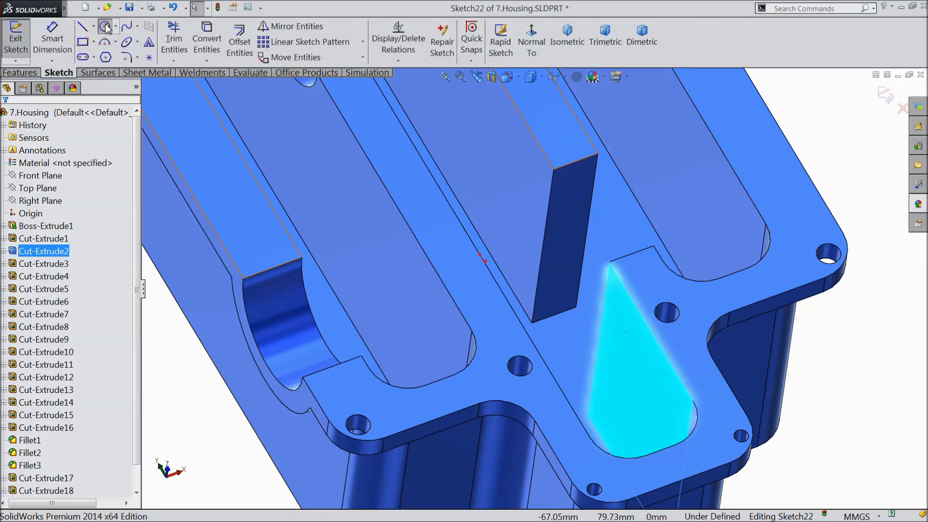
{"action": "left_click", "coordinate": [105, 27]}
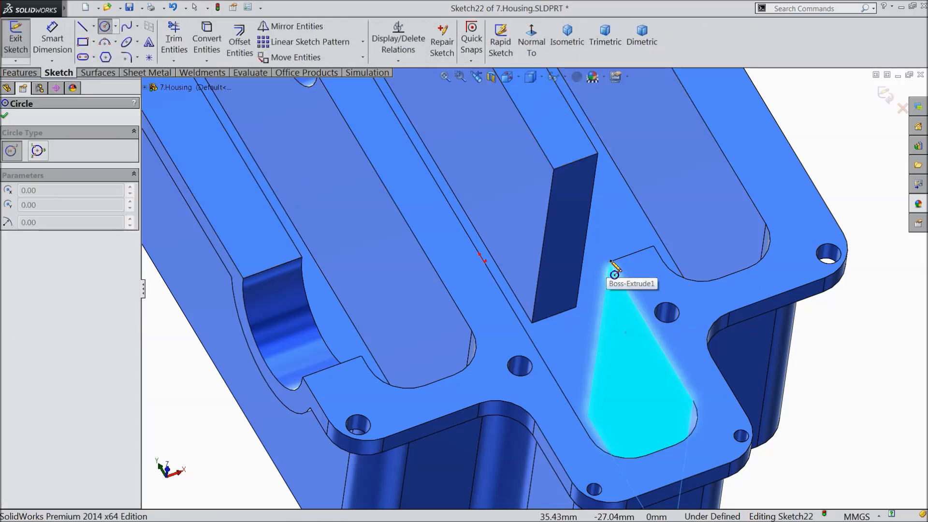
{"action": "left_click", "coordinate": [527, 44]}
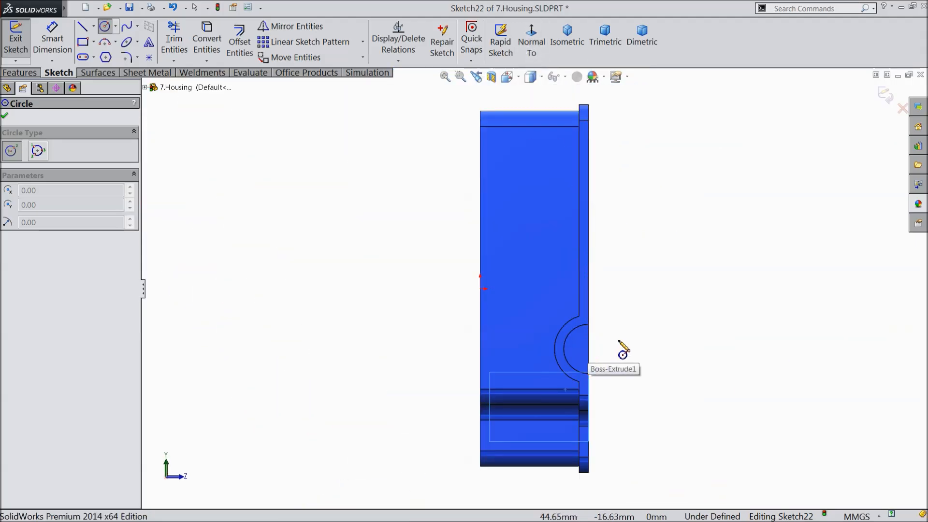
{"action": "scroll", "coordinate": [623, 348], "scroll_direction": "down", "scroll_amount": 2}
{"action": "middle_click_drag", "start_coordinate": [618, 342], "coordinate": [596, 337]}
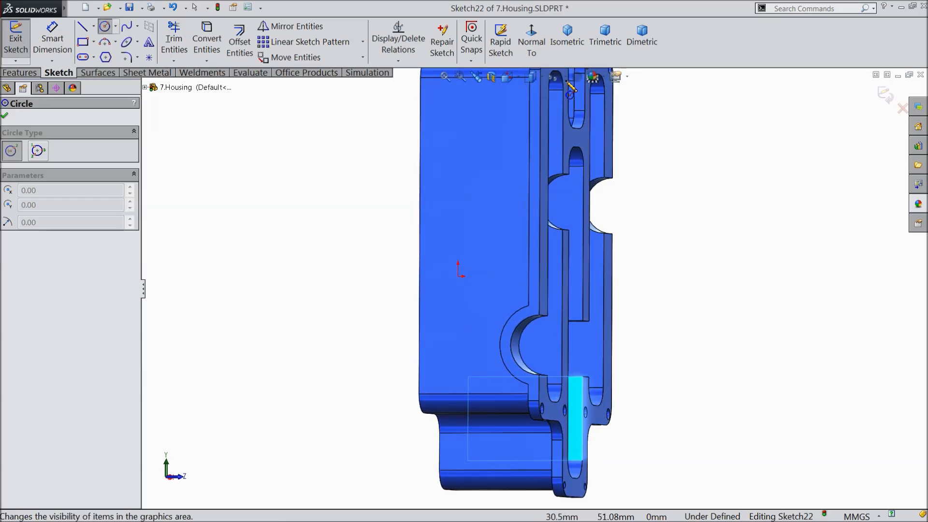
{"action": "left_click", "coordinate": [531, 36]}
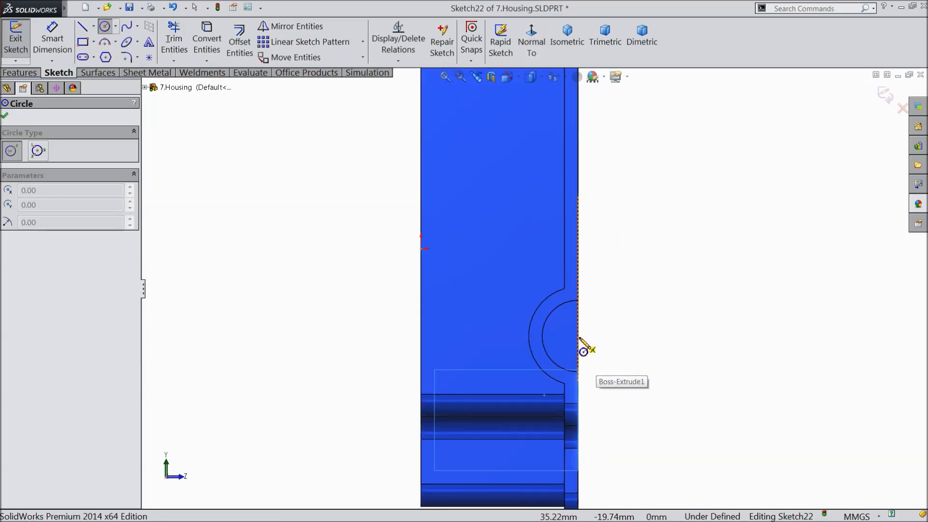
{"action": "scroll", "coordinate": [583, 353], "scroll_direction": "down", "scroll_amount": 3}
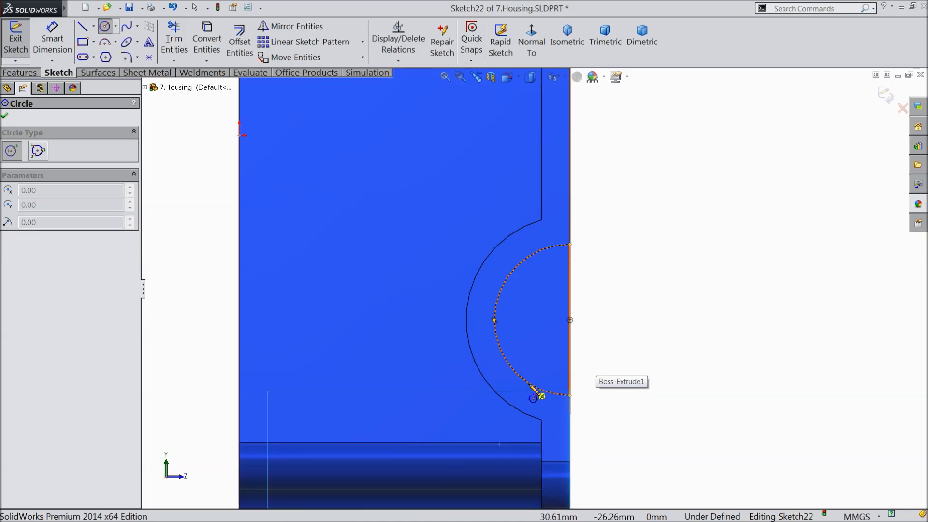
{"action": "left_click_drag", "start_coordinate": [570, 320], "coordinate": [511, 319]}
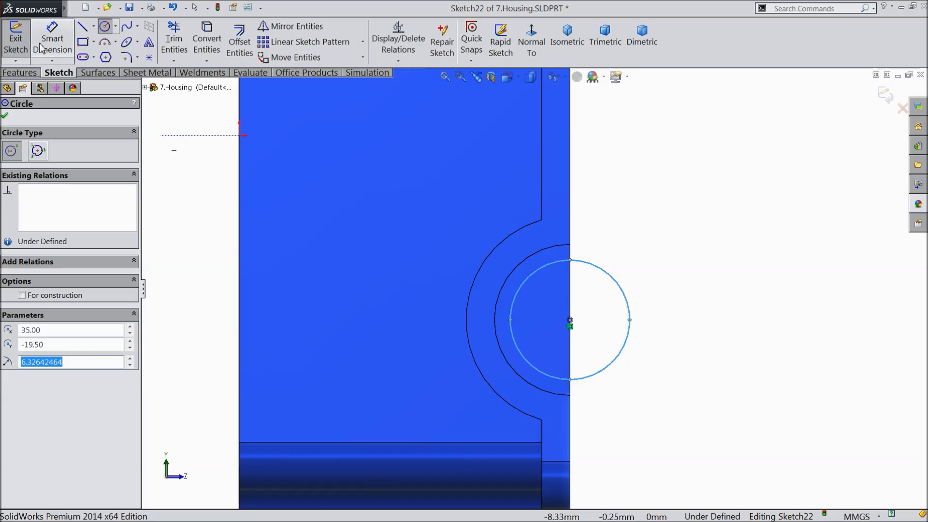
Dimension the circle's diameter as 15 mm
{"action": "left_click", "coordinate": [52, 39]}
{"action": "left_click", "coordinate": [626, 303]}
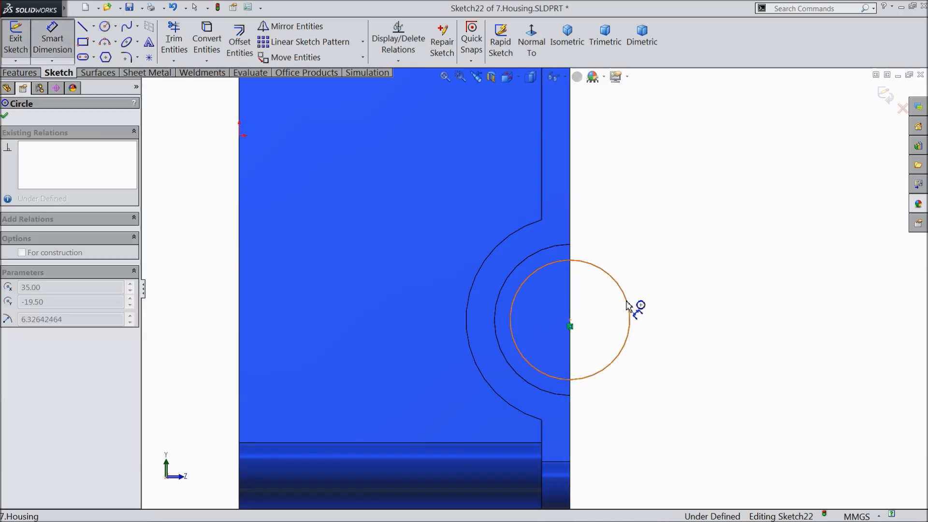
{"action": "left_click", "coordinate": [668, 325]}
{"action": "type", "text": "15"}
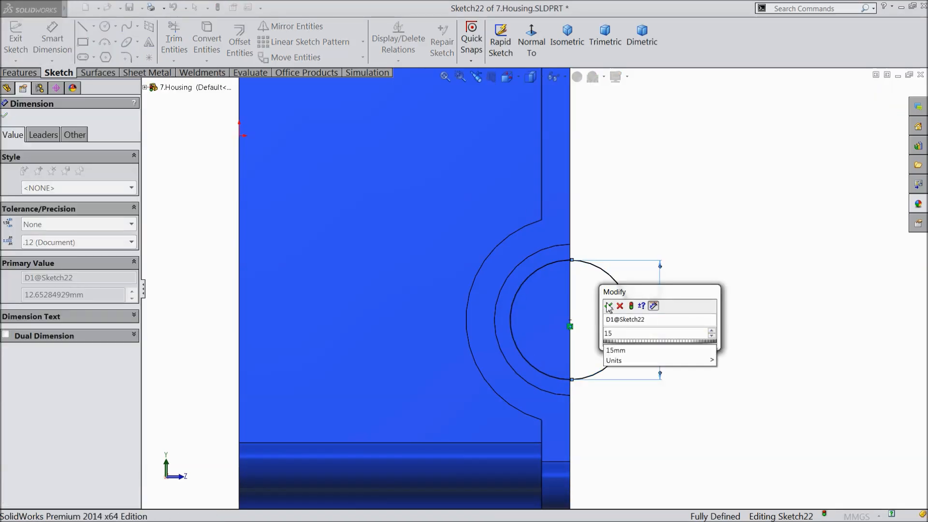
{"action": "left_click", "coordinate": [609, 307]}
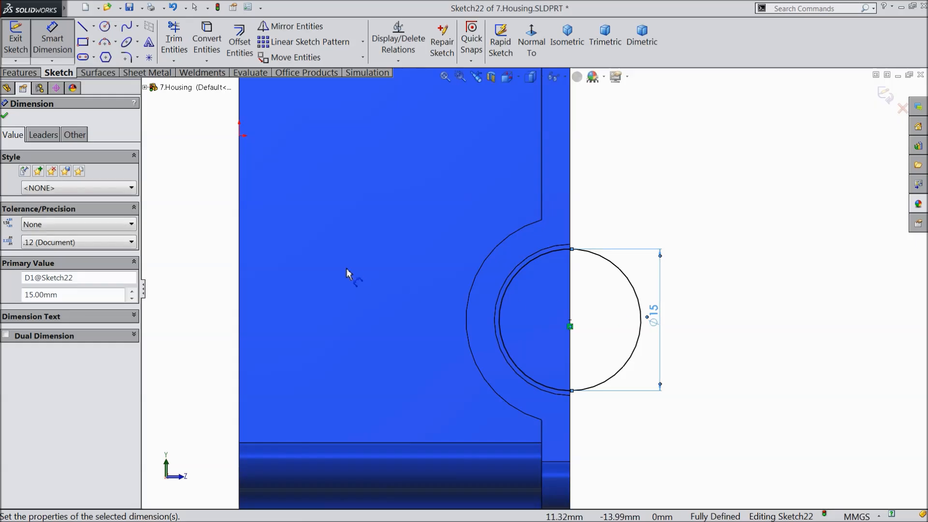
{"action": "left_click", "coordinate": [5, 116]}
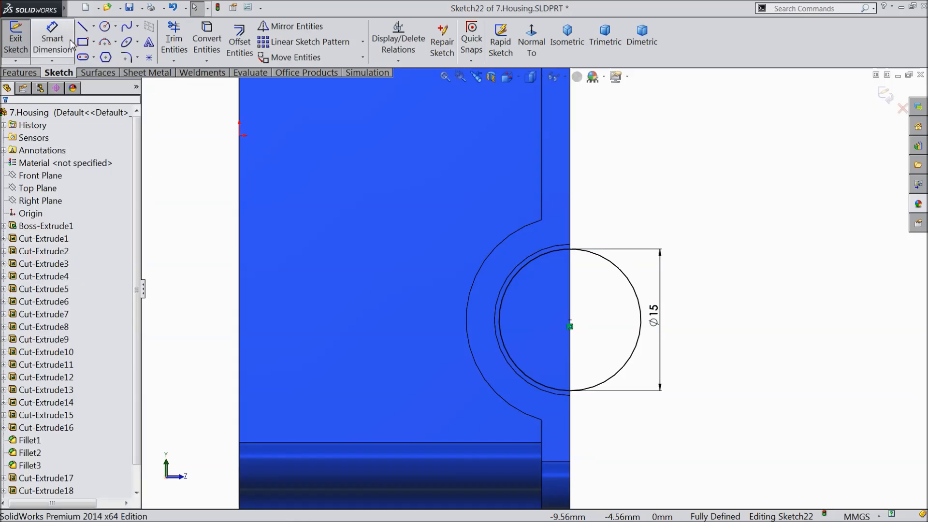
Draw a three-sided open rectangle about 25 mm long into the housing, joining the circle's upper and lower points
{"action": "key", "text": "l"}
{"action": "scroll", "coordinate": [561, 346], "scroll_direction": "up", "scroll_amount": 2}
{"action": "scroll", "coordinate": [561, 345], "scroll_direction": "down", "scroll_amount": 1}
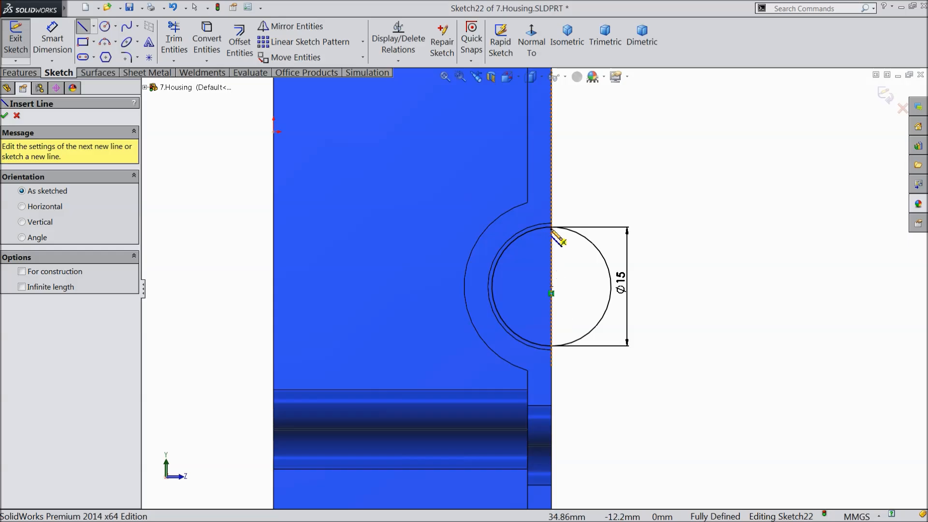
{"action": "left_click", "coordinate": [552, 227]}
{"action": "left_click", "coordinate": [351, 227]}
{"action": "left_click", "coordinate": [351, 349]}
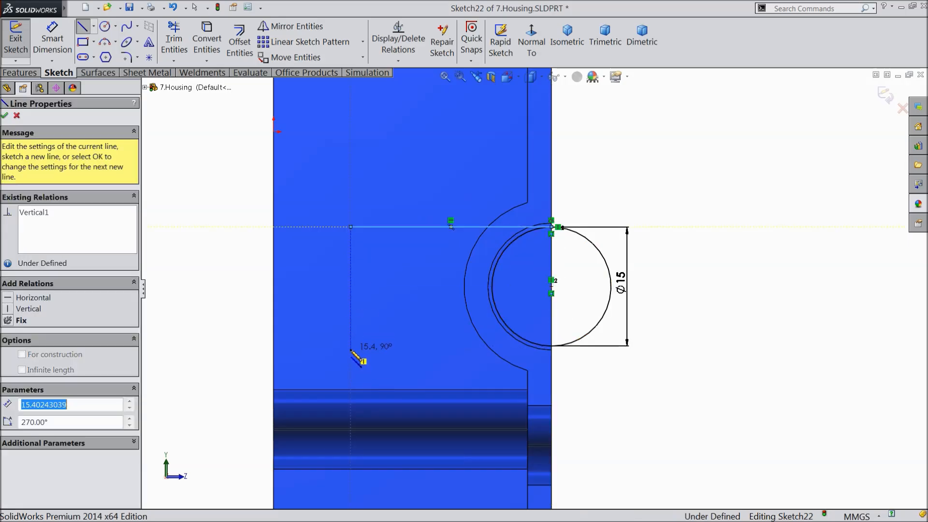
{"action": "left_click", "coordinate": [552, 347]}
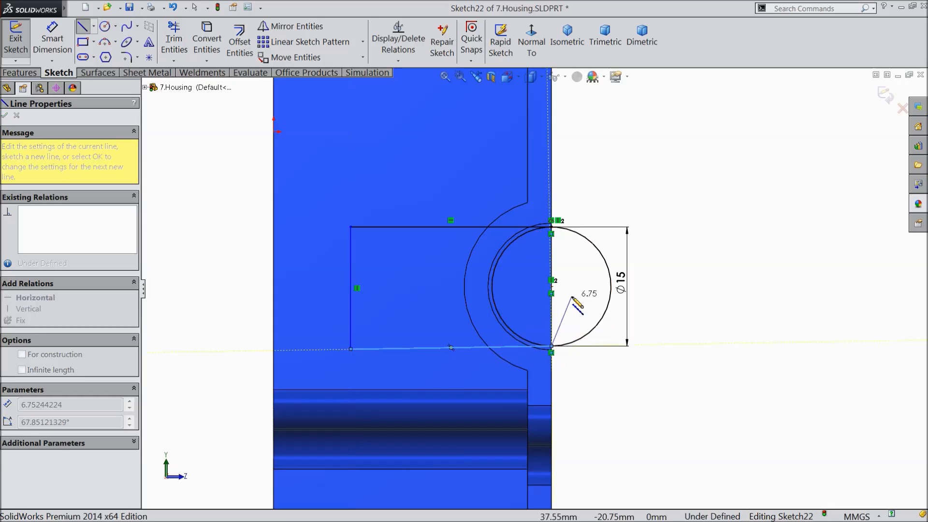
{"action": "right_click", "coordinate": [571, 265]}
{"action": "left_click", "coordinate": [605, 88]}
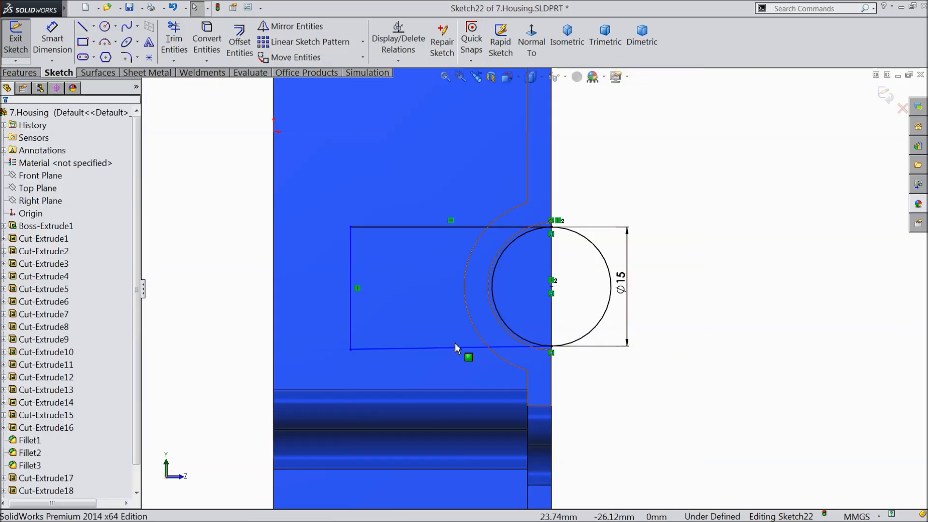
Add a horizontal relation to the rectangle's slanted lower line and set the upper line's length to 32 mm
{"action": "left_click", "coordinate": [436, 348]}
{"action": "left_click", "coordinate": [460, 308]}
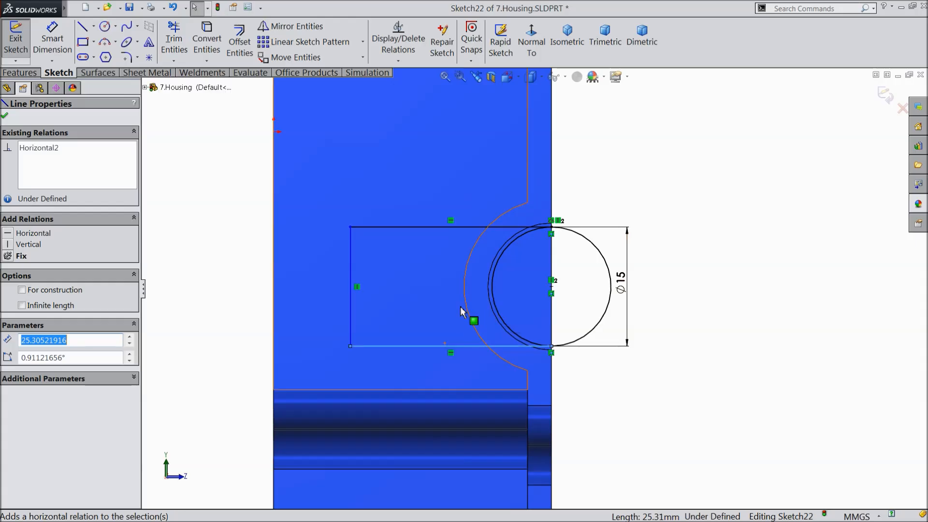
{"action": "left_click", "coordinate": [53, 39]}
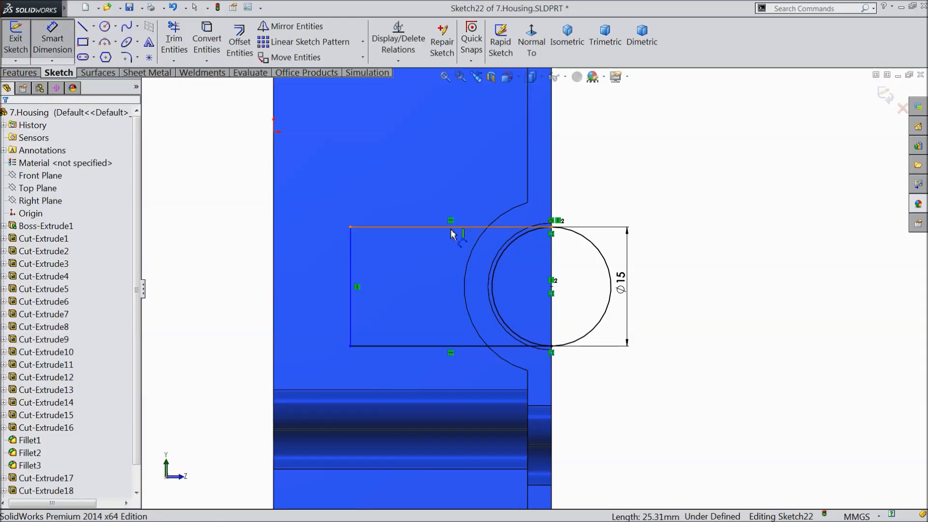
{"action": "left_click", "coordinate": [452, 227]}
{"action": "left_click", "coordinate": [446, 176]}
{"action": "type", "text": "32"}
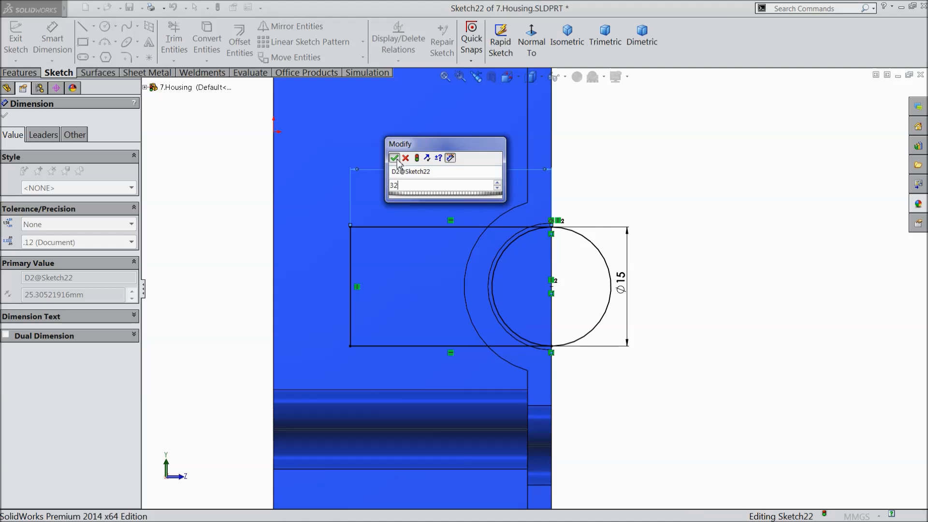
{"action": "left_click", "coordinate": [394, 158]}
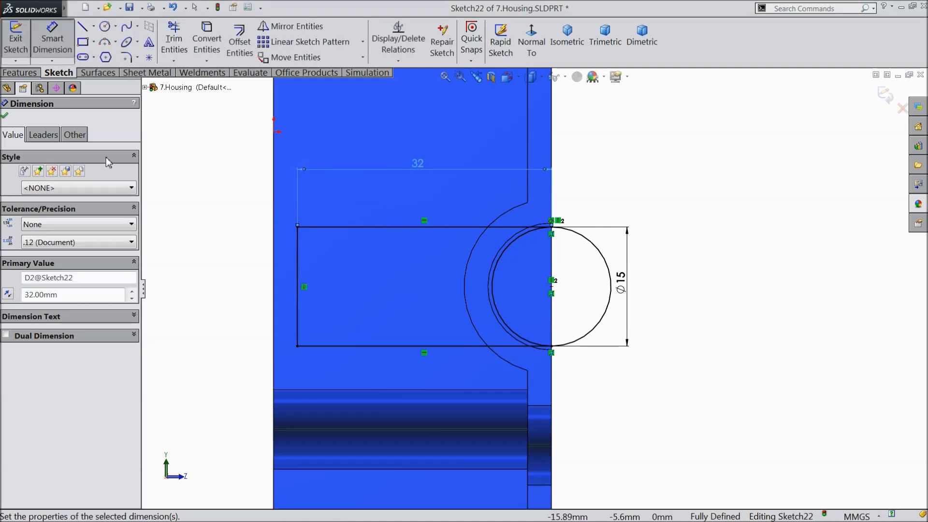
{"action": "left_click", "coordinate": [6, 117]}
Trim away the outer half of the circle to leave a semicircular notch in the profile
{"action": "mouse_move", "coordinate": [303, 255]}
{"action": "middle_mouse_down"}
{"action": "mouse_move", "coordinate": [382, 296]}
{"action": "mouse_move", "coordinate": [324, 234]}
{"action": "mouse_move", "coordinate": [364, 272]}
{"action": "middle_mouse_up"}
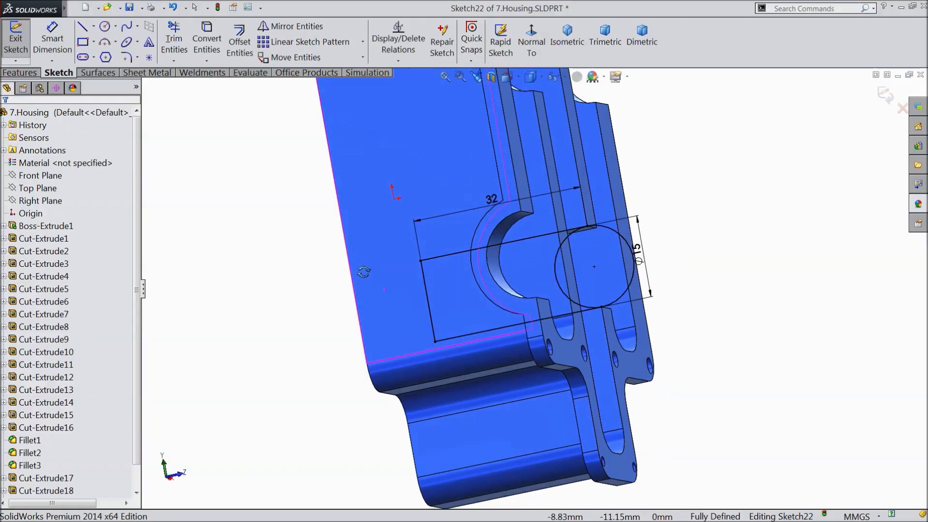
{"action": "scroll", "coordinate": [691, 263], "scroll_direction": "down", "scroll_amount": 3}
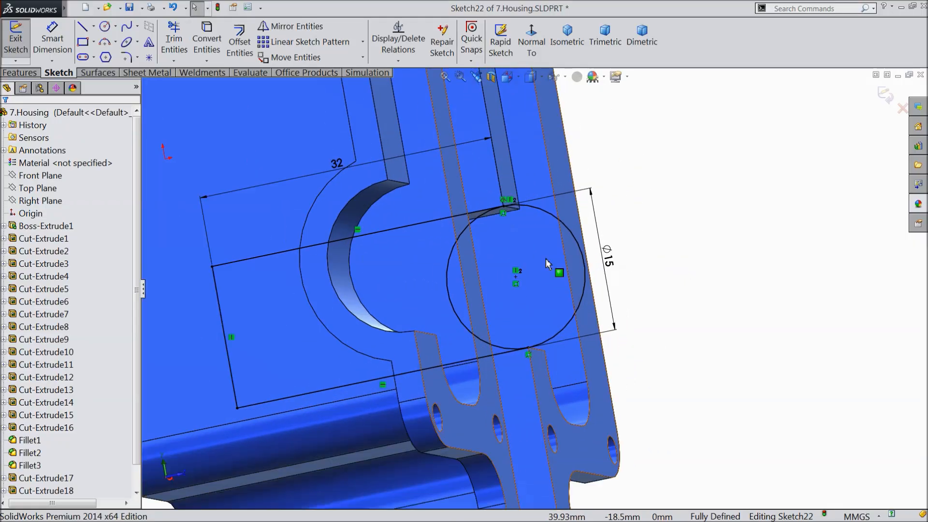
{"action": "left_click", "coordinate": [182, 39]}
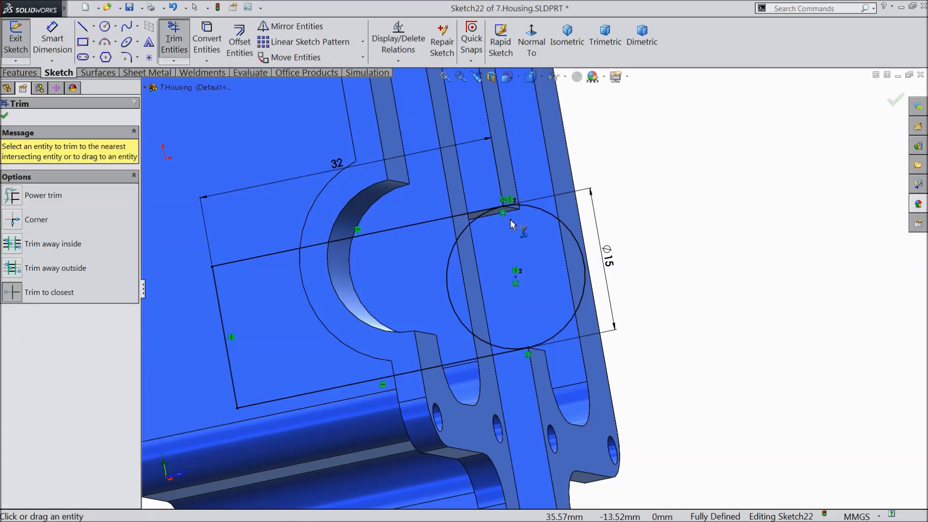
{"action": "left_click", "coordinate": [580, 251]}
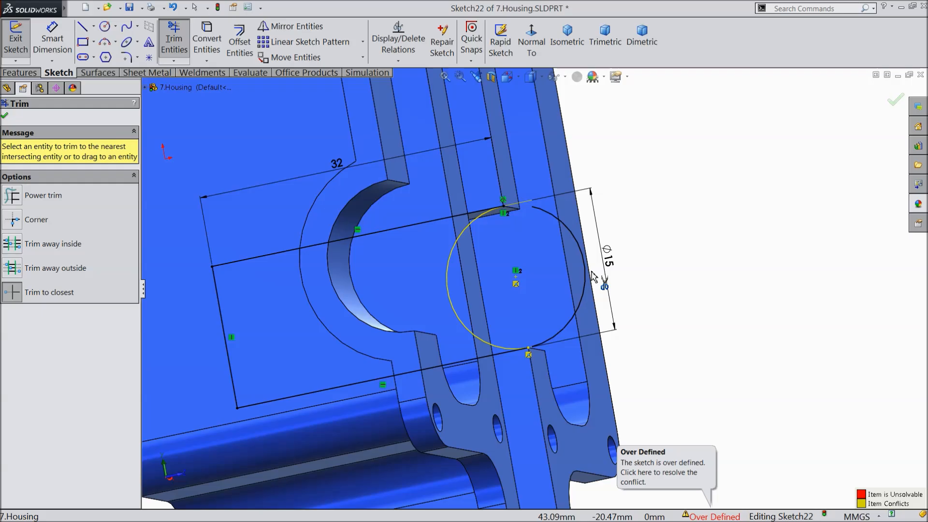
{"action": "scroll", "coordinate": [592, 273], "scroll_direction": "up", "scroll_amount": 1}
{"action": "mouse_move", "coordinate": [638, 270]}
{"action": "middle_mouse_down"}
{"action": "mouse_move", "coordinate": [648, 280]}
{"action": "mouse_move", "coordinate": [647, 269]}
{"action": "middle_mouse_up"}
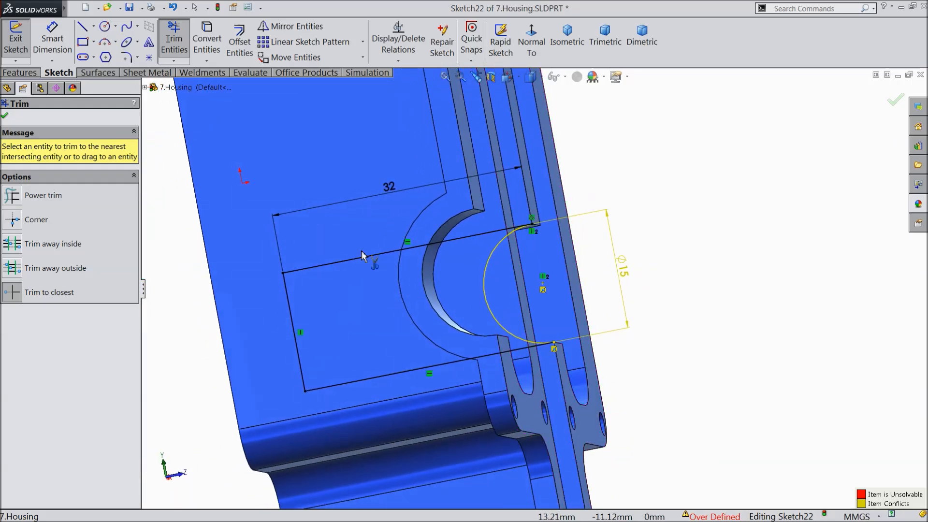
{"action": "left_click", "coordinate": [5, 117]}
Delete the conflicting 15 mm diameter dimension from the trimmed arc
{"action": "mouse_move", "coordinate": [539, 285]}
{"action": "middle_mouse_down"}
{"action": "mouse_move", "coordinate": [527, 296]}
{"action": "mouse_move", "coordinate": [509, 285]}
{"action": "mouse_move", "coordinate": [515, 282]}
{"action": "middle_mouse_up"}
{"action": "scroll", "coordinate": [586, 280], "scroll_direction": "down", "scroll_amount": 2}
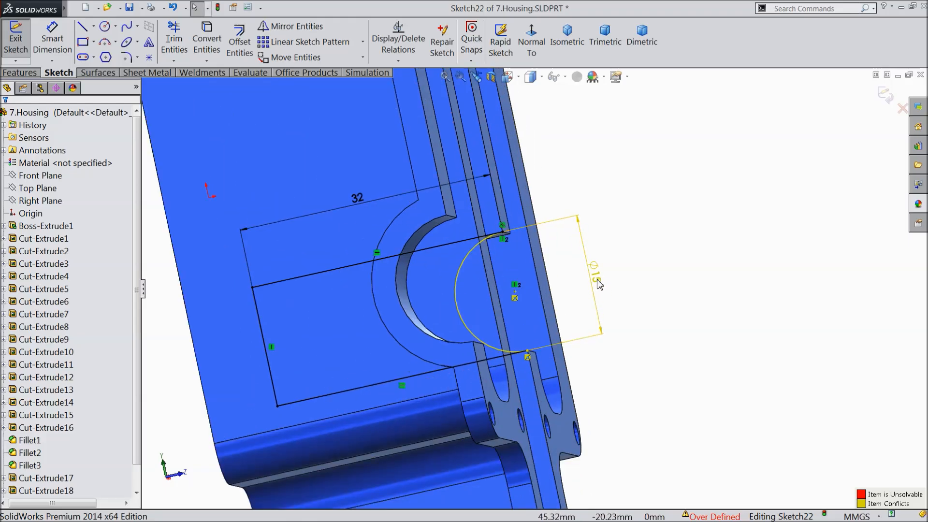
{"action": "left_click", "coordinate": [596, 287]}
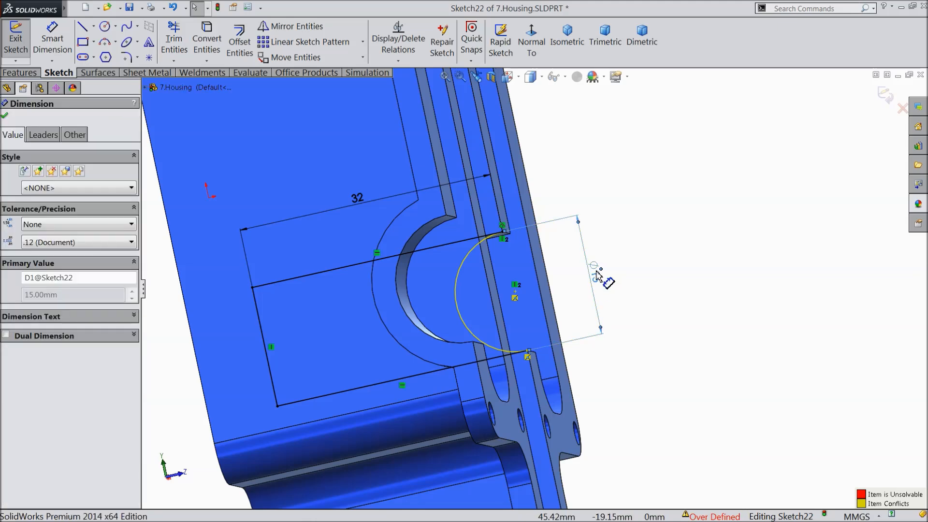
{"action": "key", "text": "Delete"}
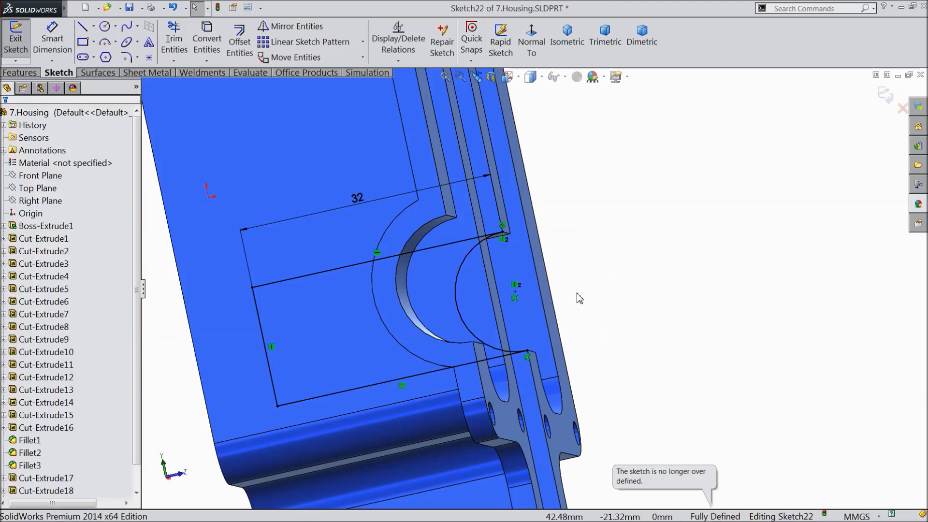
Extrude the notched profile as a 6 mm blind boss in the reversed direction, merged with the divider wall at the narrow end
{"action": "mouse_move", "coordinate": [560, 308]}
{"action": "middle_mouse_down"}
{"action": "mouse_move", "coordinate": [574, 311]}
{"action": "mouse_move", "coordinate": [524, 315]}
{"action": "mouse_move", "coordinate": [435, 290]}
{"action": "mouse_move", "coordinate": [475, 326]}
{"action": "mouse_move", "coordinate": [421, 257]}
{"action": "mouse_move", "coordinate": [420, 286]}
{"action": "mouse_move", "coordinate": [396, 311]}
{"action": "middle_mouse_up"}
{"action": "scroll", "coordinate": [614, 265], "scroll_direction": "down", "scroll_amount": 2}
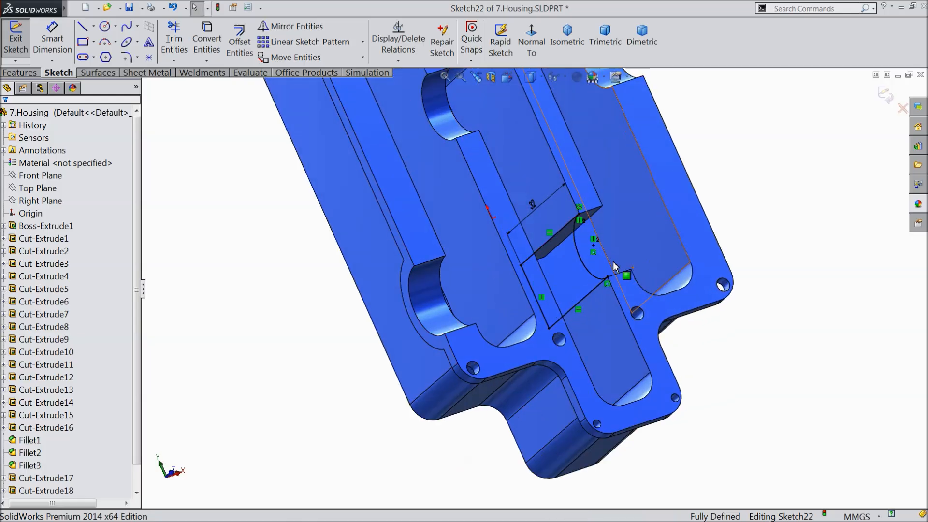
{"action": "left_click", "coordinate": [32, 76]}
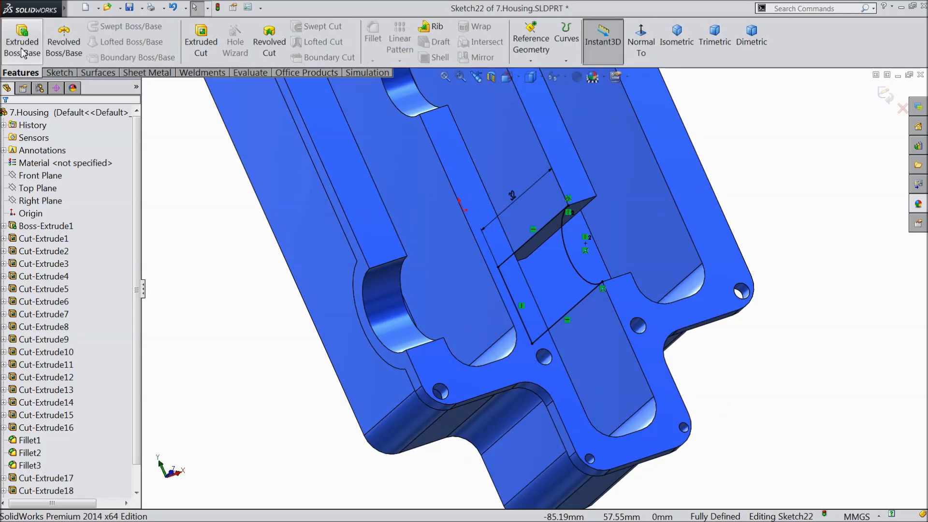
{"action": "left_click", "coordinate": [21, 41]}
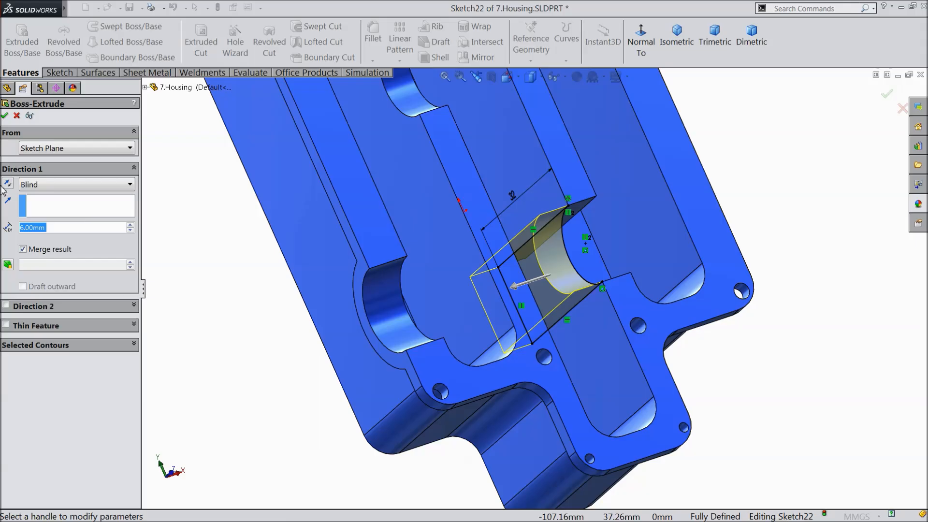
{"action": "left_click", "coordinate": [7, 184]}
{"action": "middle_click_drag", "start_coordinate": [532, 271], "coordinate": [542, 300]}
{"action": "scroll", "coordinate": [584, 300], "scroll_direction": "down", "scroll_amount": 3}
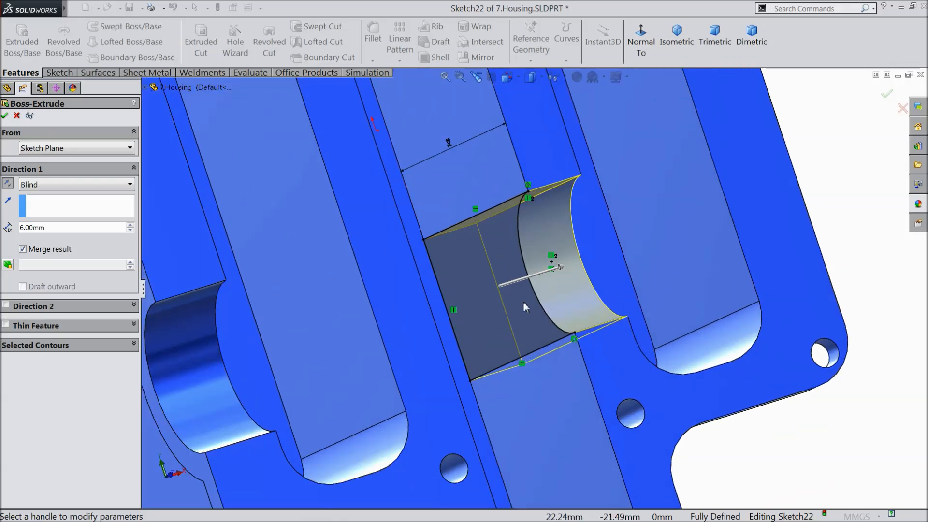
{"action": "left_click", "coordinate": [5, 116]}
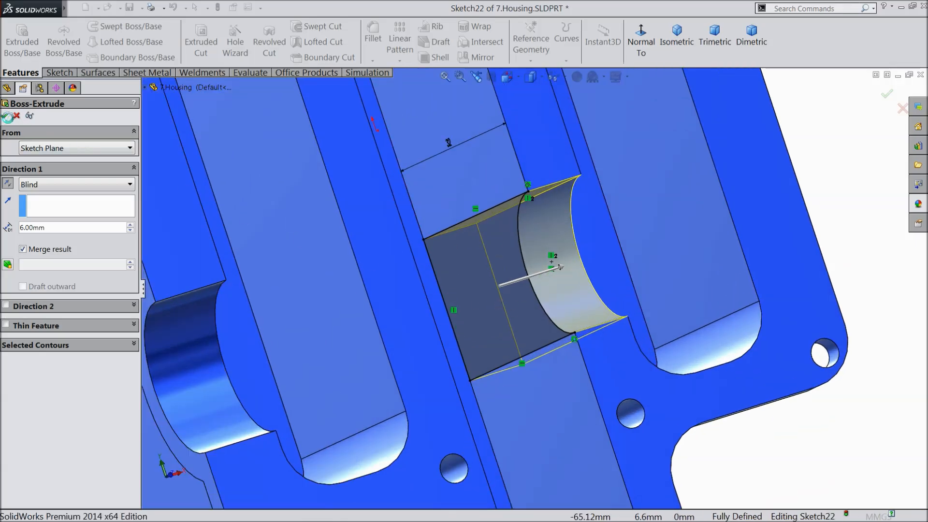
{"action": "mouse_move", "coordinate": [641, 302]}
{"action": "middle_mouse_down"}
{"action": "mouse_move", "coordinate": [620, 297]}
{"action": "mouse_move", "coordinate": [643, 308]}
{"action": "mouse_move", "coordinate": [641, 293]}
{"action": "middle_mouse_up"}
{"action": "left_click", "coordinate": [714, 271]}
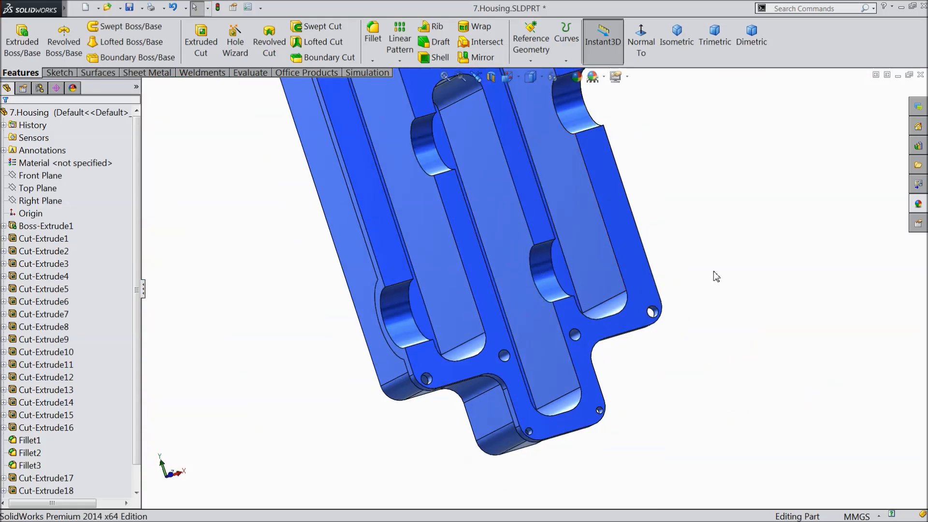
Inspect the filled divider walls from several angles and save the housing part
{"action": "scroll", "coordinate": [706, 280], "scroll_direction": "up", "scroll_amount": 2}
{"action": "middle_click_drag", "start_coordinate": [706, 280], "coordinate": [568, 225]}
{"action": "scroll", "coordinate": [568, 224], "scroll_direction": "down", "scroll_amount": 5}
{"action": "middle_click_drag", "start_coordinate": [473, 249], "coordinate": [515, 261]}
{"action": "scroll", "coordinate": [515, 261], "scroll_direction": "up", "scroll_amount": 3}
{"action": "scroll", "coordinate": [571, 186], "scroll_direction": "down", "scroll_amount": 3}
{"action": "middle_click_drag", "start_coordinate": [556, 226], "coordinate": [542, 262]}
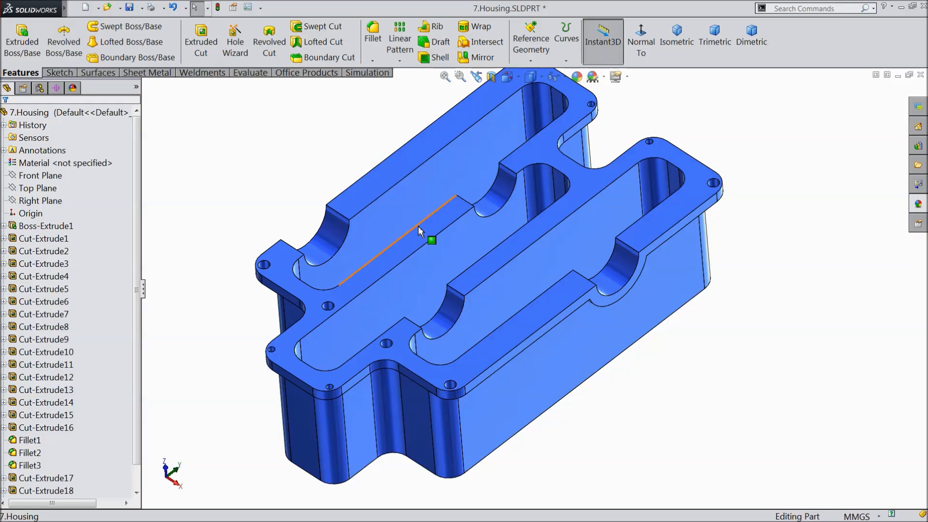
{"action": "left_click", "coordinate": [130, 10]}
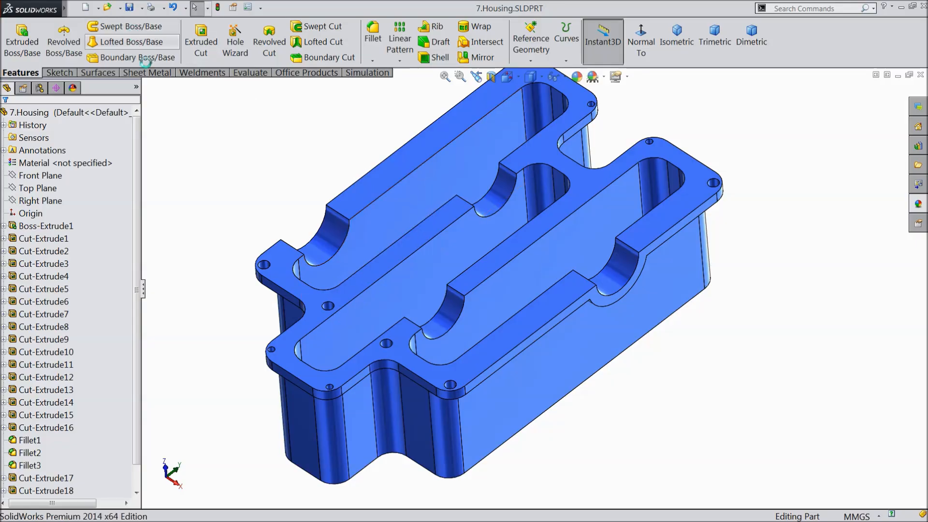
{"action": "mouse_move", "coordinate": [254, 205]}
{"action": "middle_mouse_down"}
{"action": "mouse_move", "coordinate": [228, 169]}
{"action": "mouse_move", "coordinate": [264, 193]}
{"action": "middle_mouse_up"}
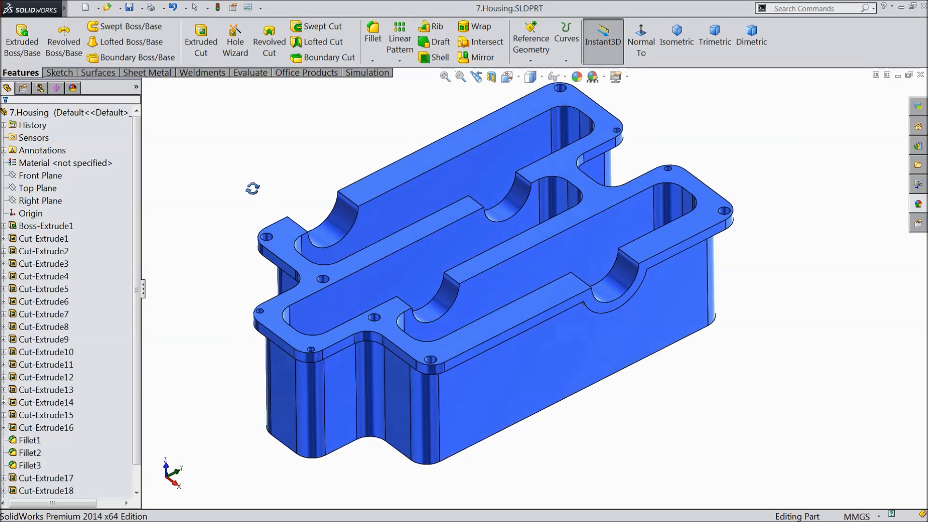
{"action": "scroll", "coordinate": [425, 211], "scroll_direction": "down", "scroll_amount": 2}
{"action": "scroll", "coordinate": [445, 247], "scroll_direction": "up", "scroll_amount": 1}
{"action": "left_click", "coordinate": [445, 247]}
{"action": "scroll", "coordinate": [500, 254], "scroll_direction": "up", "scroll_amount": 1}
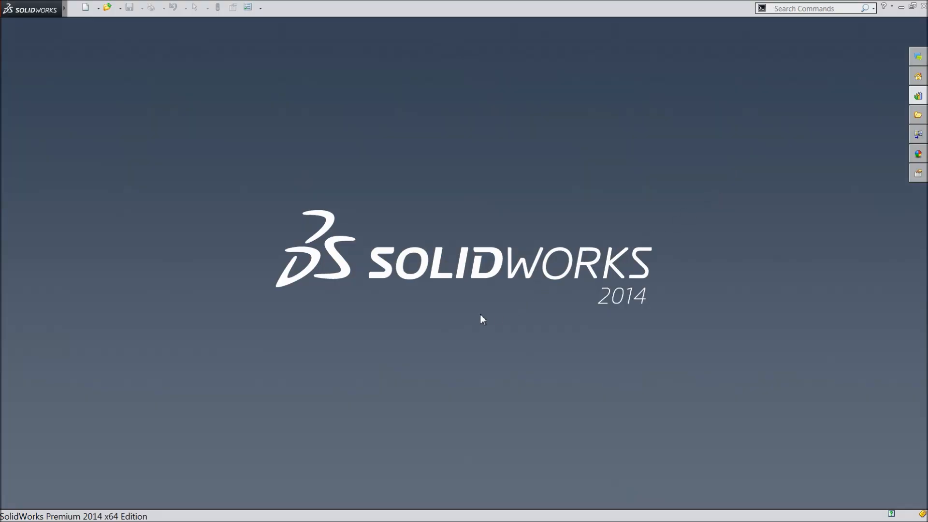
Create a new assembly document and insert 7.Housing.SLDPRT from the Gear Speed Reducer folder as its first component
{"action": "left_click", "coordinate": [86, 7]}
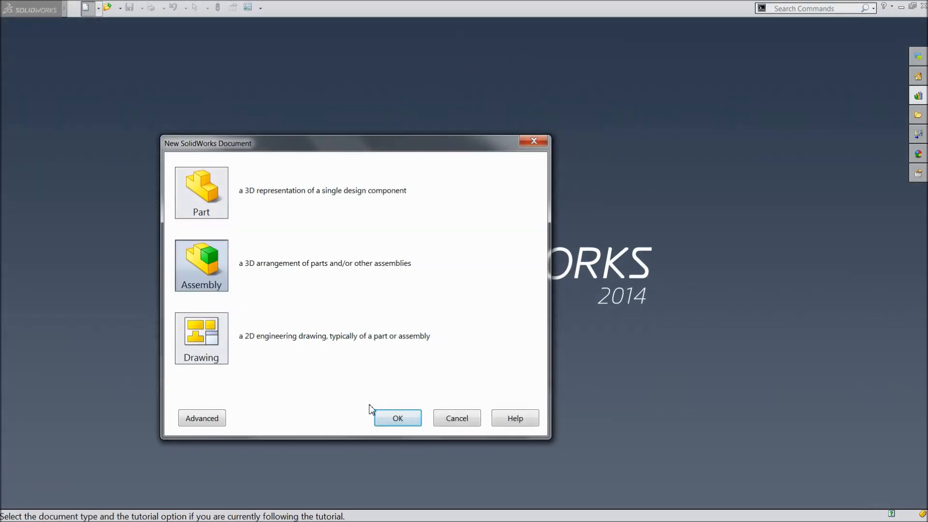
{"action": "left_click", "coordinate": [385, 416]}
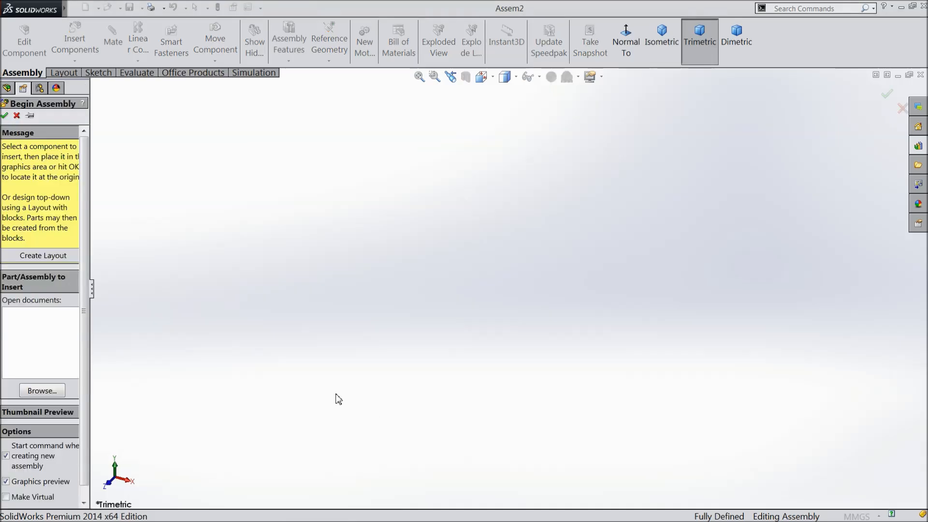
{"action": "left_click_drag", "start_coordinate": [91, 335], "coordinate": [135, 337]}
{"action": "left_click", "coordinate": [87, 353]}
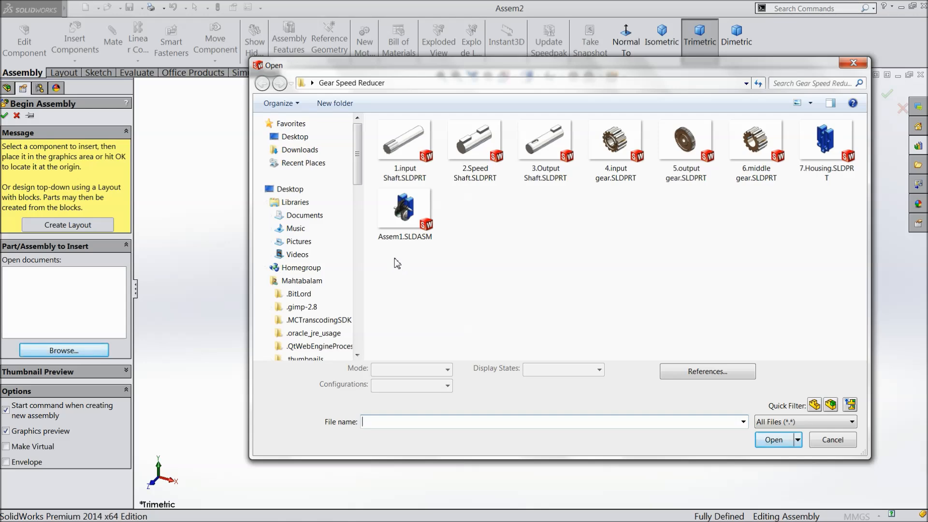
{"action": "left_click", "coordinate": [826, 168]}
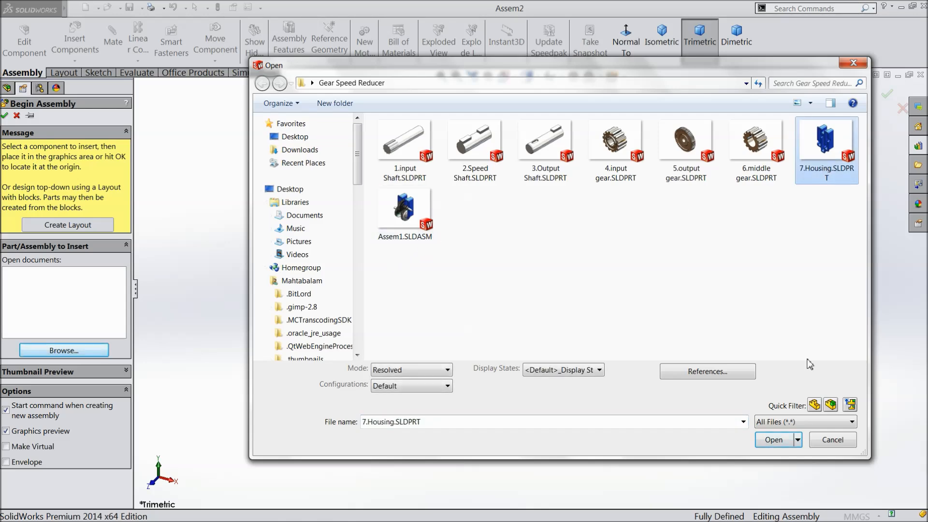
{"action": "left_click", "coordinate": [773, 440]}
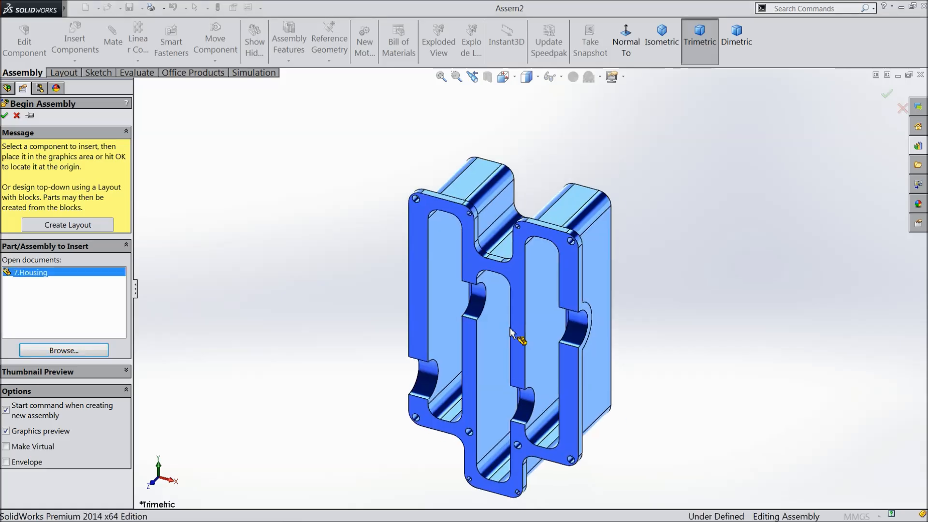
Place the 7.Housing part as the assembly's first component and switch the background scene to plain white
{"action": "left_click", "coordinate": [467, 296]}
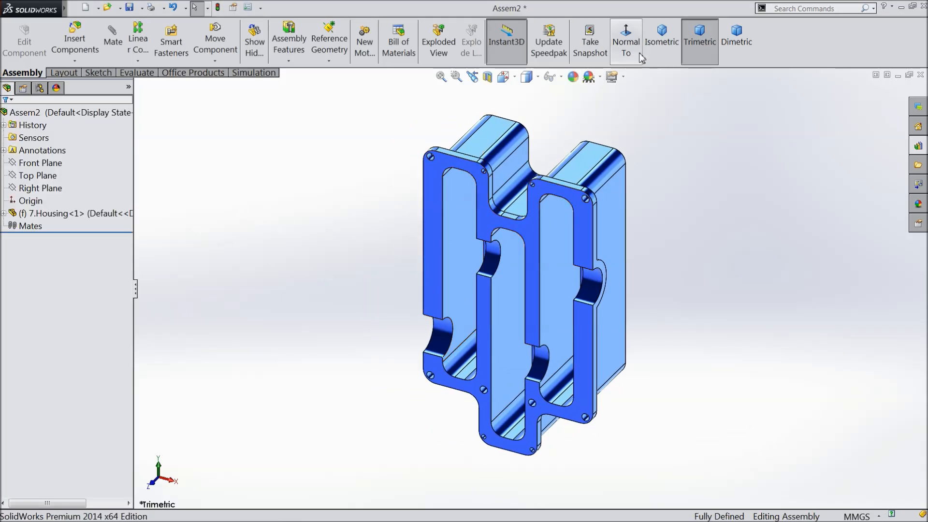
{"action": "left_click", "coordinate": [599, 76]}
{"action": "left_click", "coordinate": [610, 38]}
Insert the part 1.input Shaft.SLDPRT and place it beside the housing's outer bearing recess
{"action": "middle_click_drag", "start_coordinate": [366, 342], "coordinate": [362, 205]}
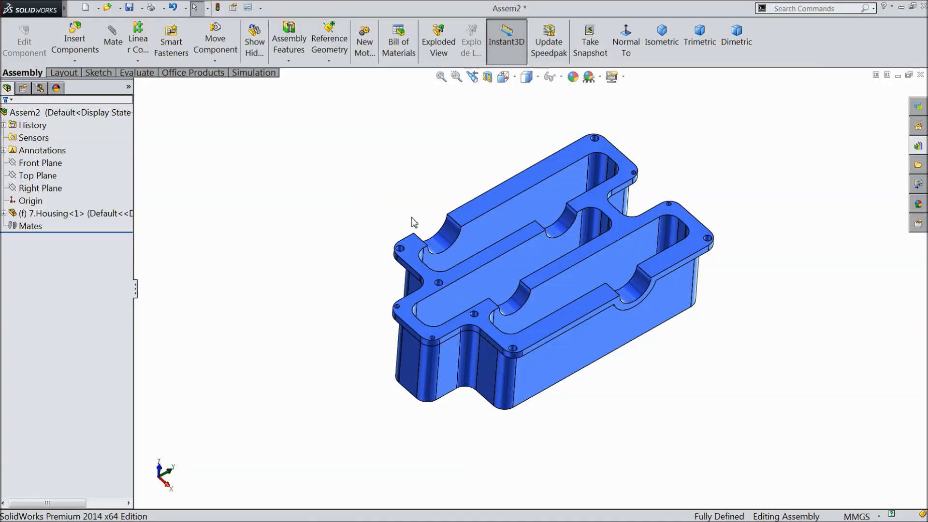
{"action": "scroll", "coordinate": [512, 223], "scroll_direction": "down", "scroll_amount": 1}
{"action": "middle_click_drag", "start_coordinate": [513, 222], "coordinate": [490, 258]}
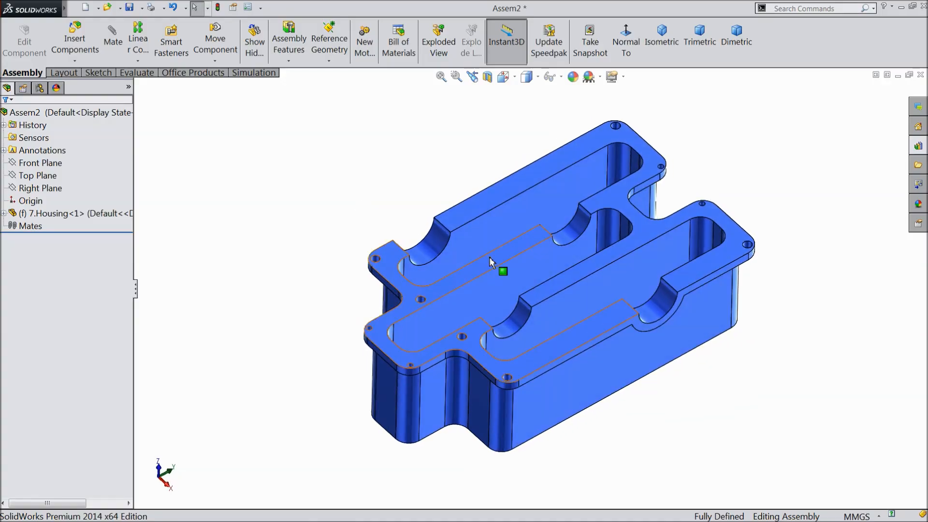
{"action": "scroll", "coordinate": [498, 265], "scroll_direction": "down", "scroll_amount": 2}
{"action": "scroll", "coordinate": [498, 265], "scroll_direction": "up", "scroll_amount": 1}
{"action": "scroll", "coordinate": [629, 291], "scroll_direction": "up", "scroll_amount": 1}
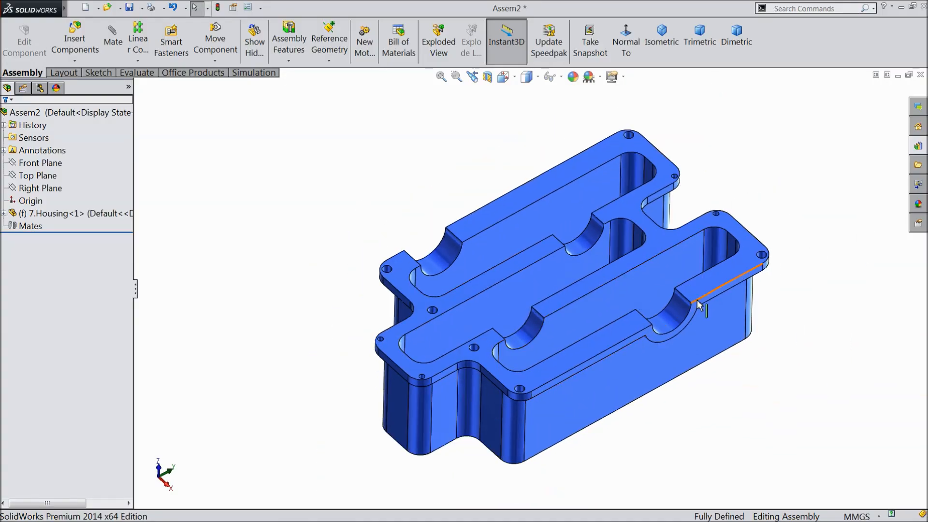
{"action": "scroll", "coordinate": [696, 303], "scroll_direction": "down", "scroll_amount": 1}
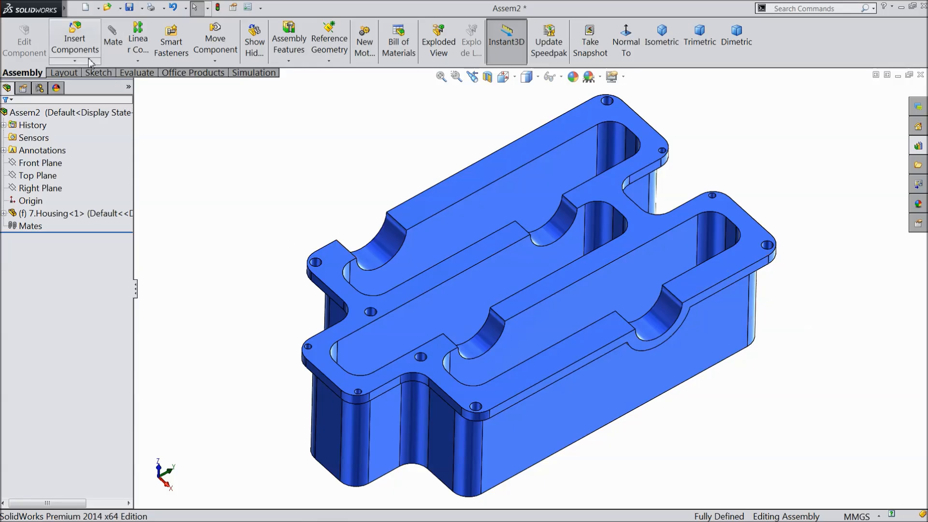
{"action": "left_click", "coordinate": [77, 47]}
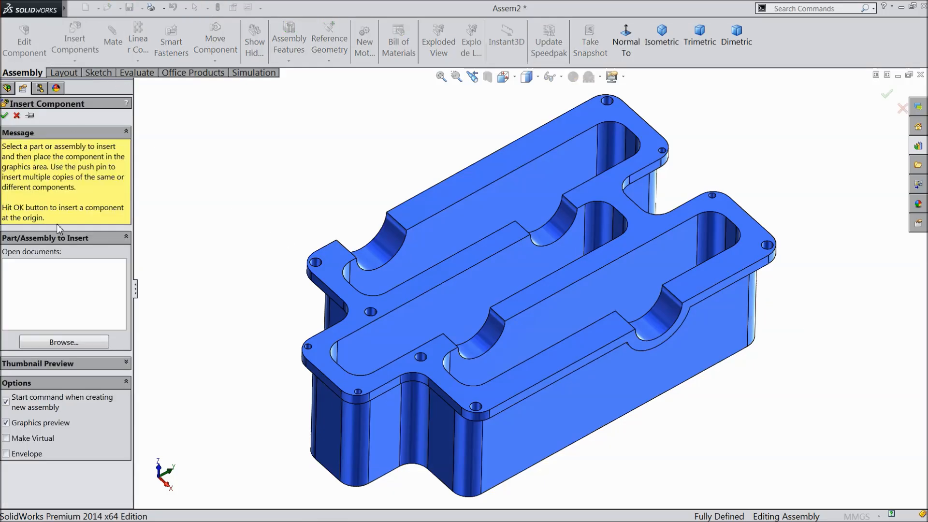
{"action": "left_click", "coordinate": [57, 343]}
{"action": "left_click", "coordinate": [473, 154]}
{"action": "left_click", "coordinate": [772, 440]}
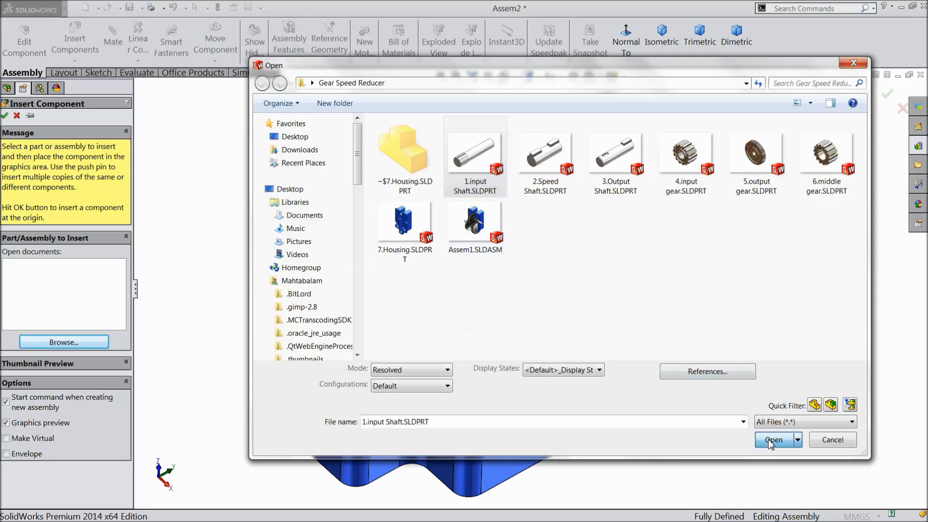
{"action": "left_click", "coordinate": [321, 220]}
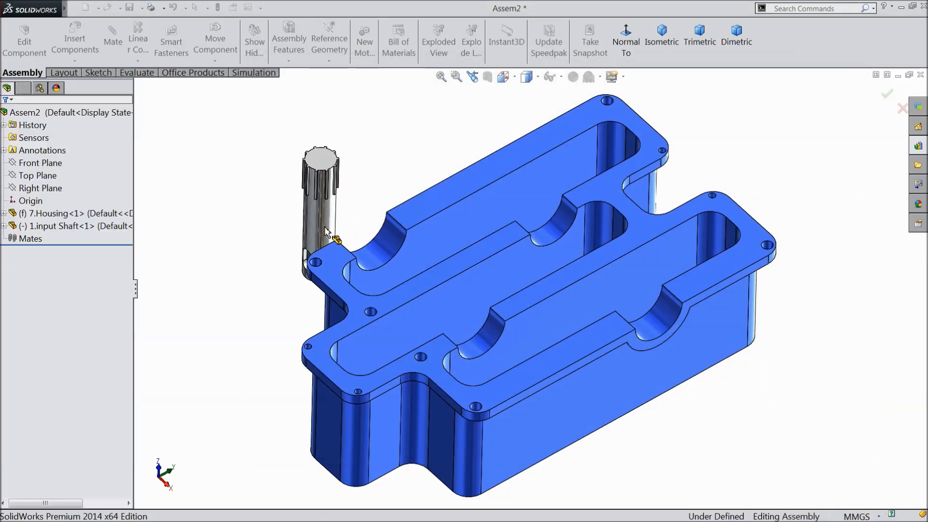
Rotate the input shaft freely until it lies roughly along the axis of the housing's bearing recess, splined end inward
{"action": "left_click", "coordinate": [213, 61]}
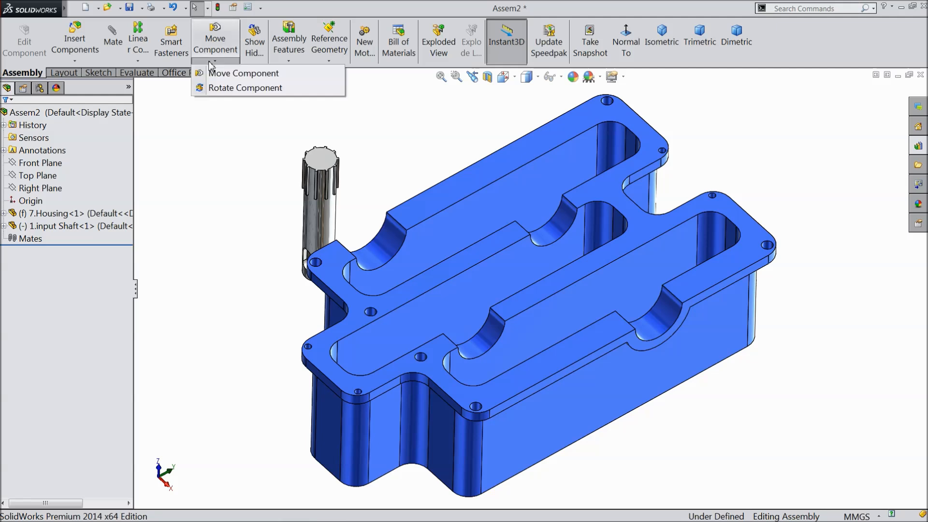
{"action": "left_click", "coordinate": [239, 88]}
{"action": "left_click_drag", "start_coordinate": [328, 165], "coordinate": [368, 353]}
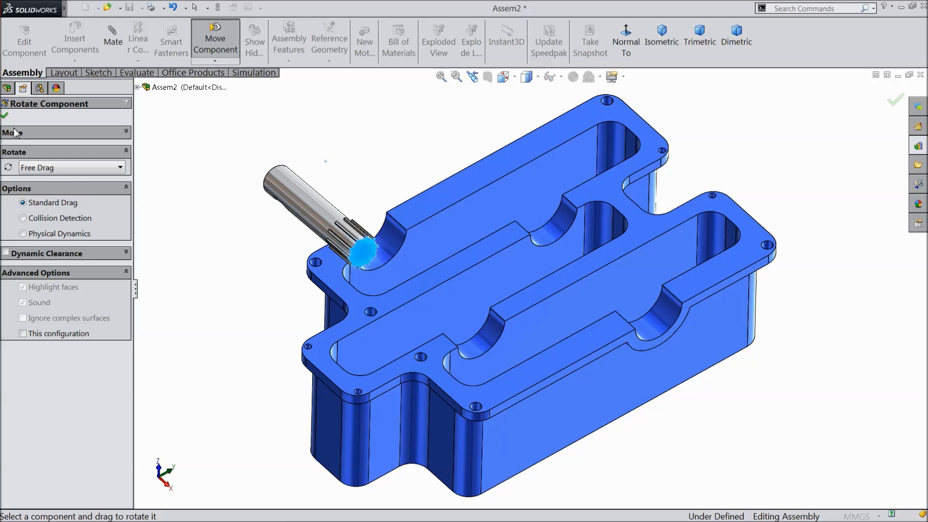
{"action": "left_click", "coordinate": [6, 117]}
Add a concentric mate between the housing's semicircular bearing recess and the input shaft's cylindrical face
{"action": "scroll", "coordinate": [299, 203], "scroll_direction": "down", "scroll_amount": 4}
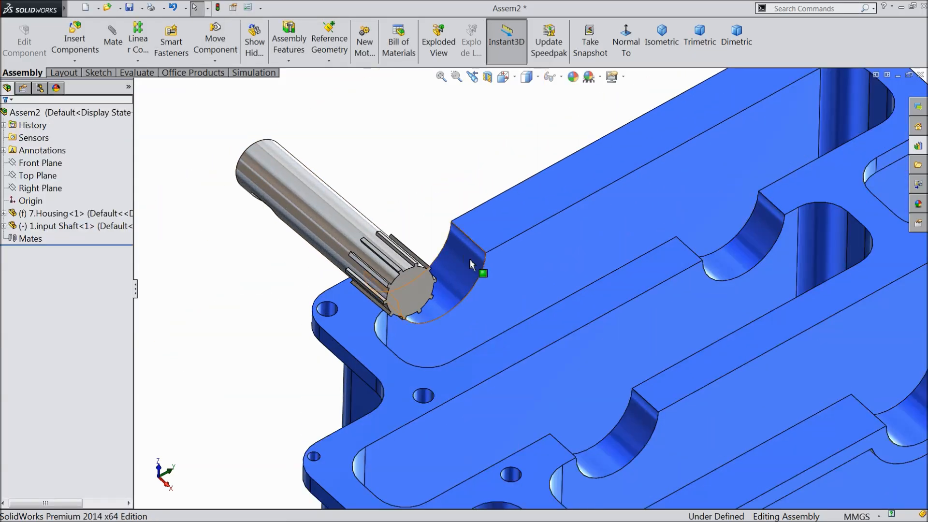
{"action": "left_click", "coordinate": [465, 256]}
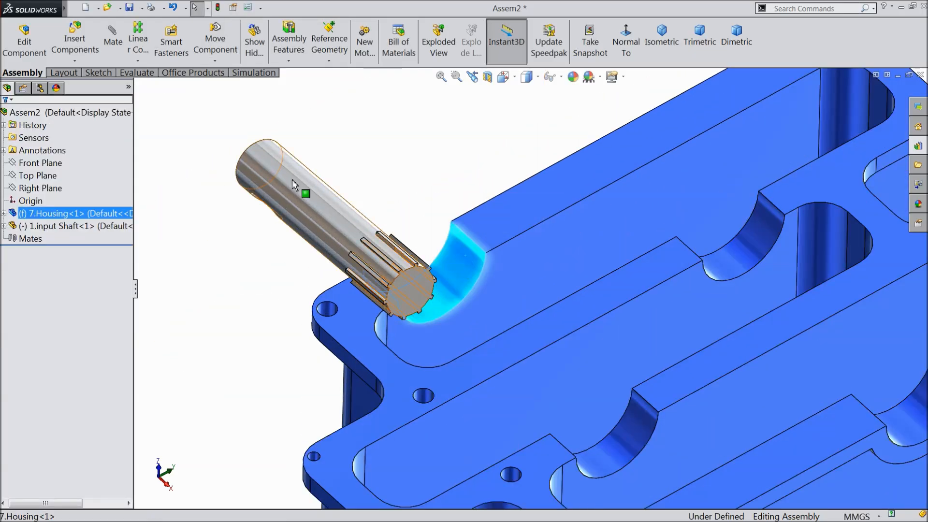
{"action": "left_click", "coordinate": [124, 56]}
{"action": "left_click", "coordinate": [312, 199]}
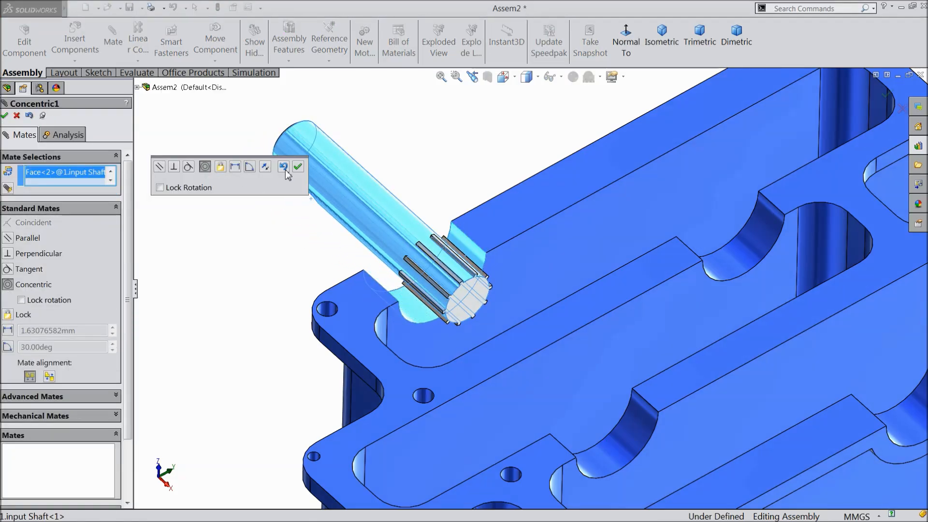
{"action": "left_click", "coordinate": [297, 168]}
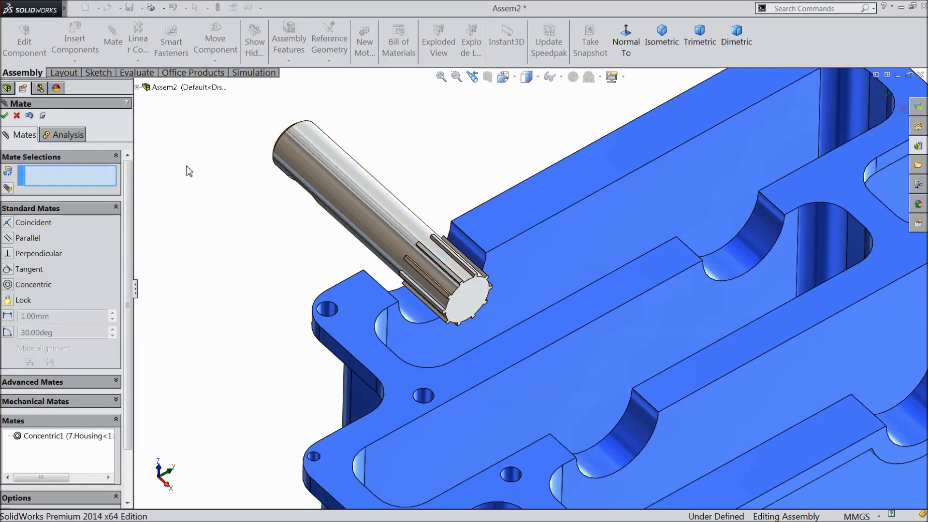
{"action": "left_click", "coordinate": [4, 116]}
Slide the input shaft along its axis so its splined end reaches further into the housing
{"action": "scroll", "coordinate": [745, 359], "scroll_direction": "up", "scroll_amount": 5}
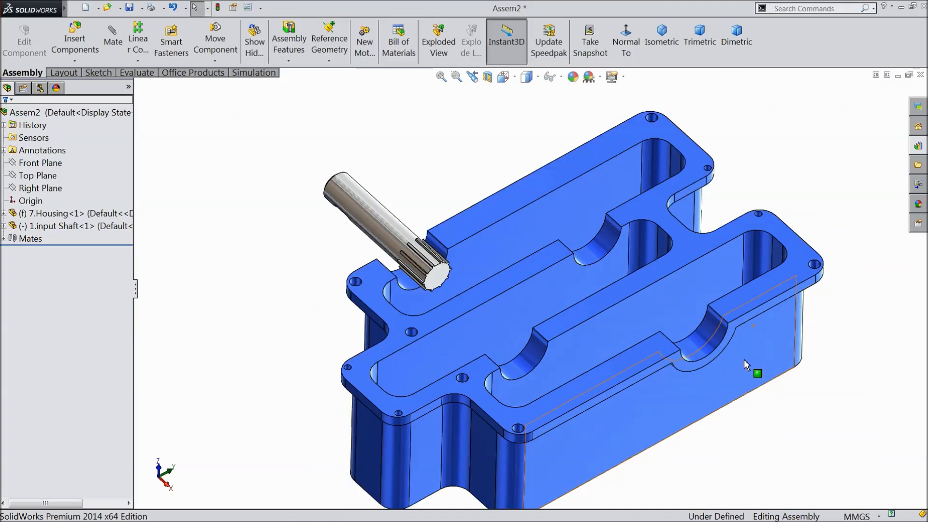
{"action": "scroll", "coordinate": [745, 360], "scroll_direction": "down", "scroll_amount": 2}
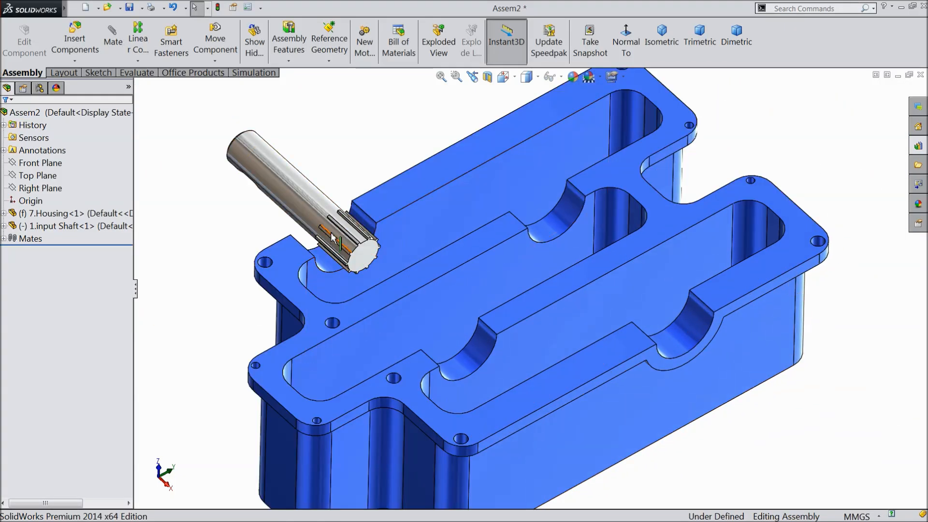
{"action": "left_click_drag", "start_coordinate": [313, 205], "coordinate": [349, 241]}
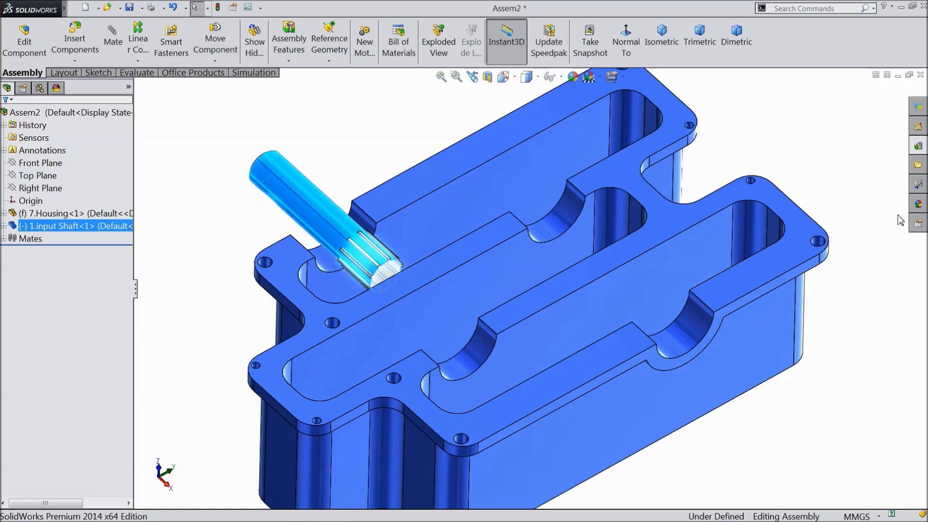
Insert an ISO Radial Ball Bearing from the Toolbox ball bearings onto the input shaft at the housing recess
{"action": "left_click", "coordinate": [921, 146]}
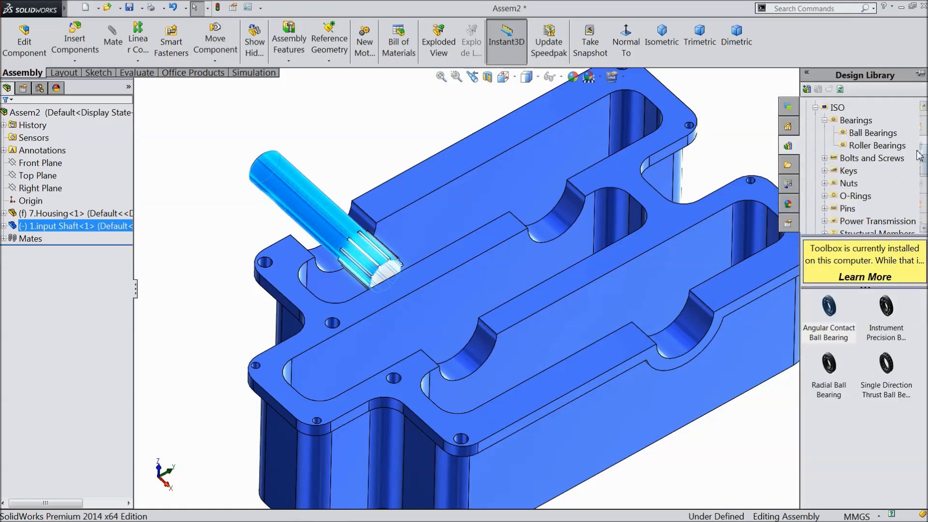
{"action": "left_click", "coordinate": [815, 108]}
{"action": "scroll", "coordinate": [837, 130], "scroll_direction": "up", "scroll_amount": 1}
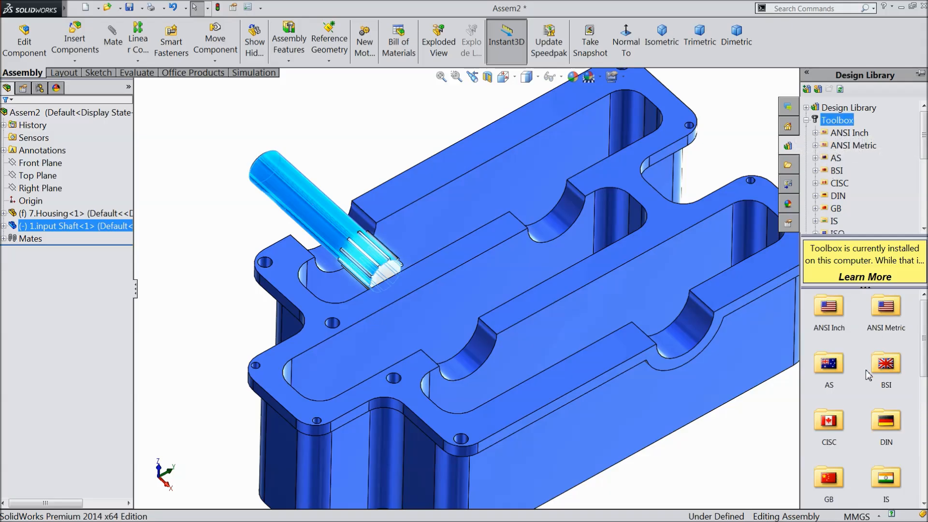
{"action": "left_click_drag", "start_coordinate": [924, 342], "coordinate": [924, 387]}
{"action": "double_click", "coordinate": [831, 410]}
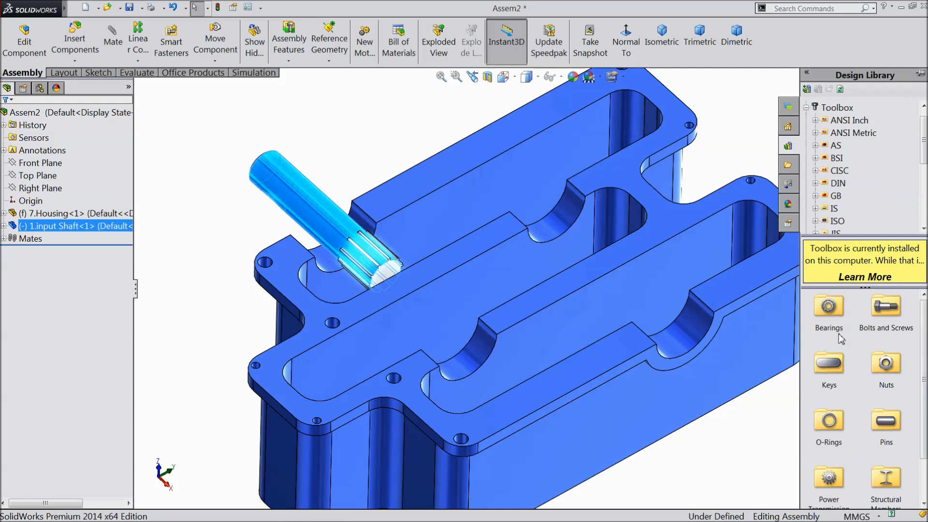
{"action": "double_click", "coordinate": [826, 312]}
{"action": "double_click", "coordinate": [827, 315]}
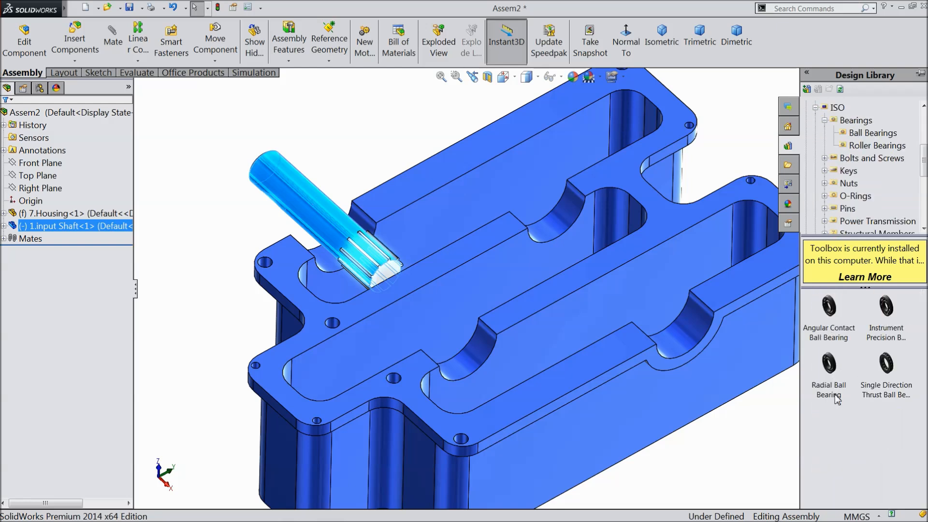
{"action": "left_click", "coordinate": [831, 378]}
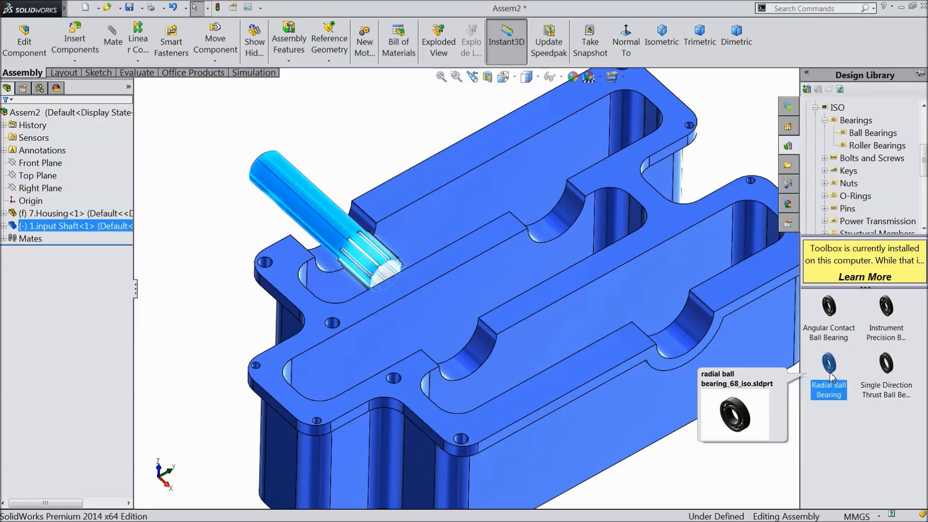
{"action": "left_click_drag", "start_coordinate": [746, 359], "coordinate": [432, 268]}
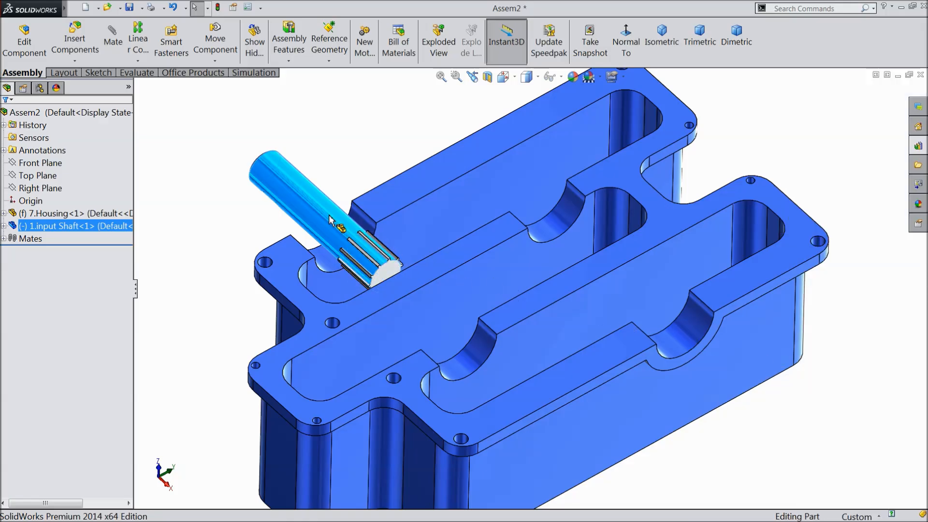
{"action": "left_click_drag", "start_coordinate": [326, 216], "coordinate": [327, 218]}
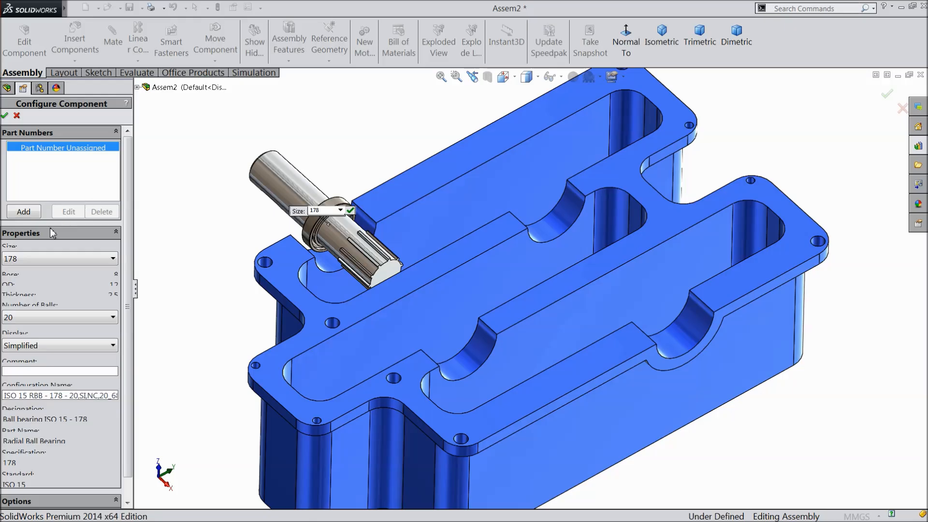
Configure the ball bearing with size 388 and Detailed display, and finish without placing further copies
{"action": "left_click", "coordinate": [16, 260]}
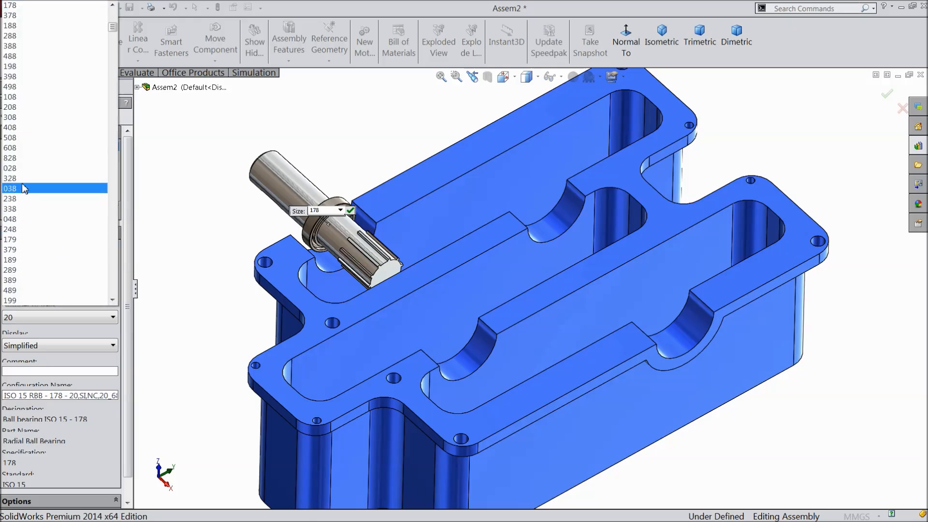
{"action": "left_click", "coordinate": [18, 46]}
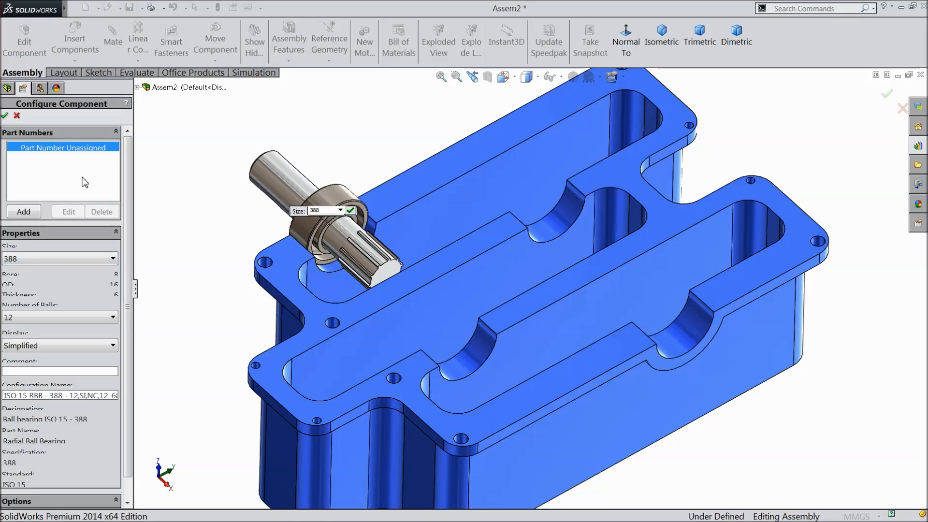
{"action": "left_click", "coordinate": [25, 346]}
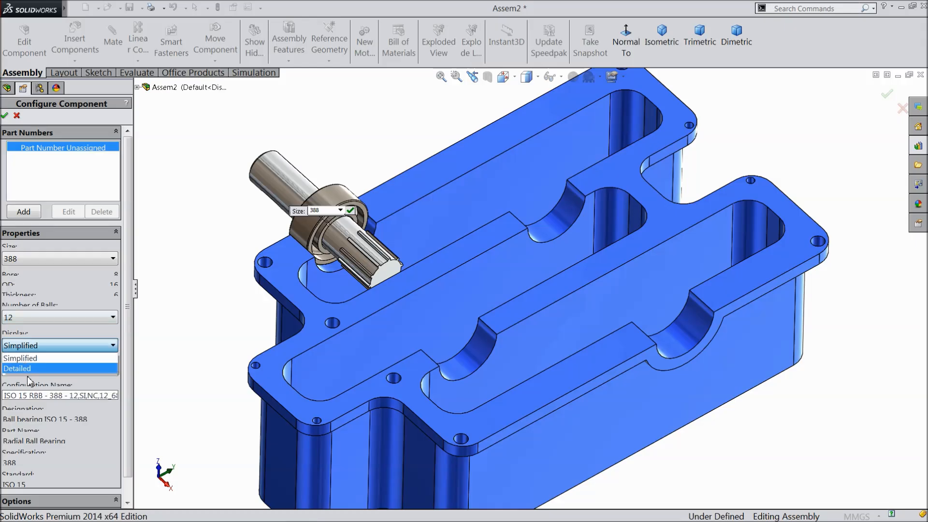
{"action": "left_click", "coordinate": [26, 370]}
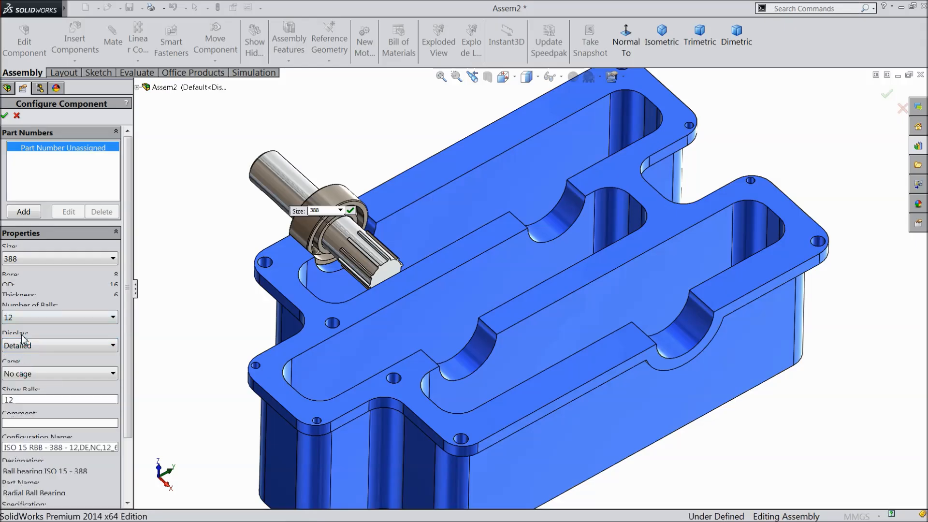
{"action": "left_click", "coordinate": [5, 115]}
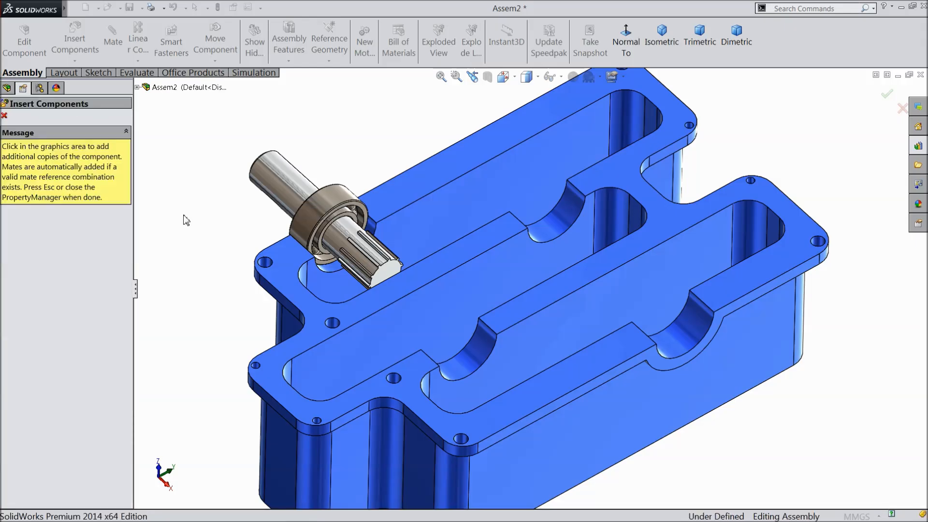
{"action": "left_click", "coordinate": [4, 116]}
Add a coincident mate between the bearing's outer ring end face and the housing's inner wall face beside the recess
{"action": "scroll", "coordinate": [344, 238], "scroll_direction": "down", "scroll_amount": 4}
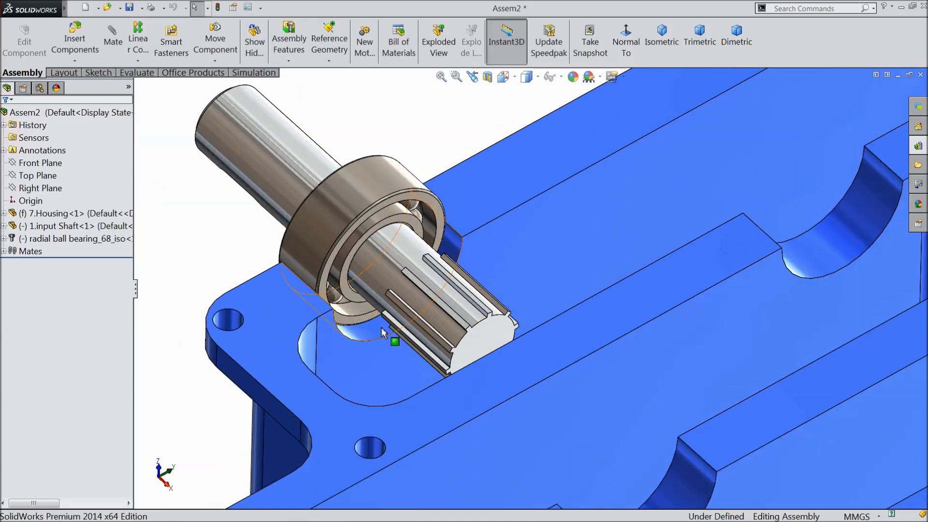
{"action": "scroll", "coordinate": [343, 336], "scroll_direction": "down", "scroll_amount": 2}
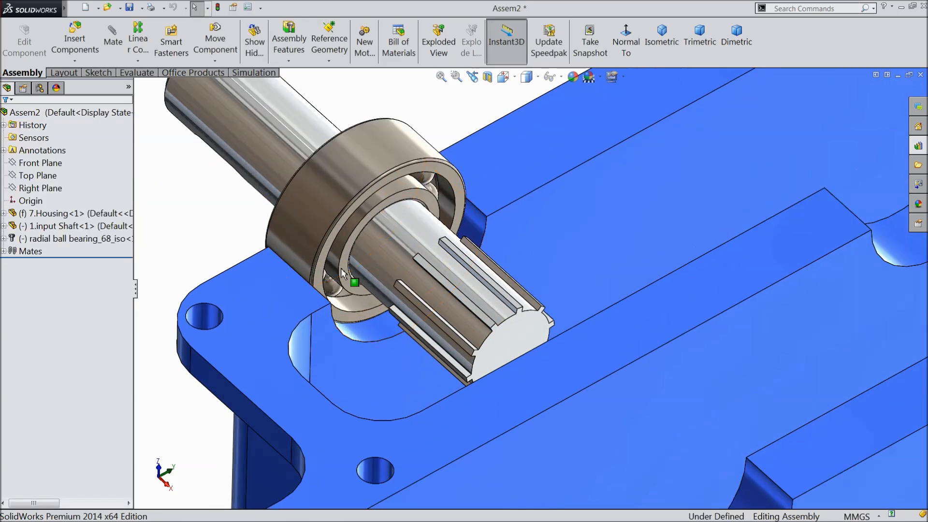
{"action": "left_click", "coordinate": [344, 222]}
{"action": "left_click", "coordinate": [427, 169]}
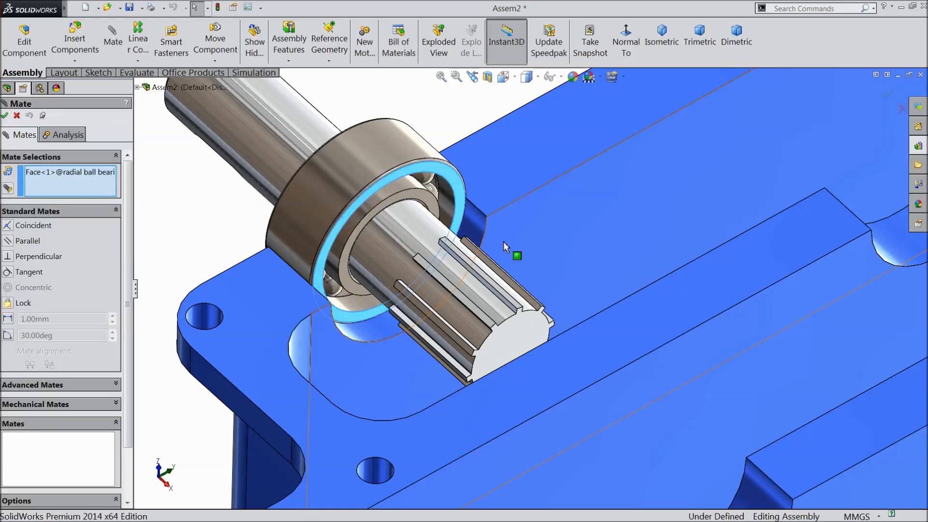
{"action": "left_click", "coordinate": [541, 226]}
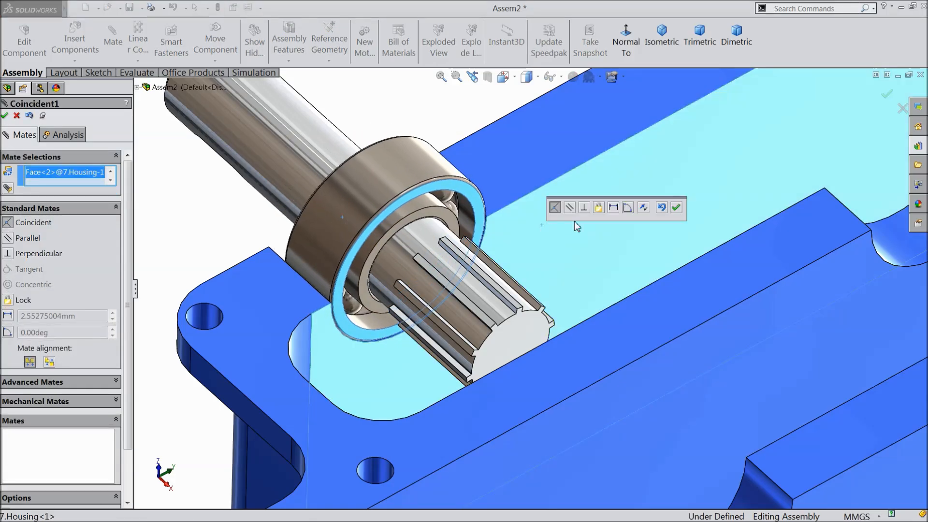
{"action": "left_click", "coordinate": [677, 207]}
{"action": "scroll", "coordinate": [537, 233], "scroll_direction": "up", "scroll_amount": 4}
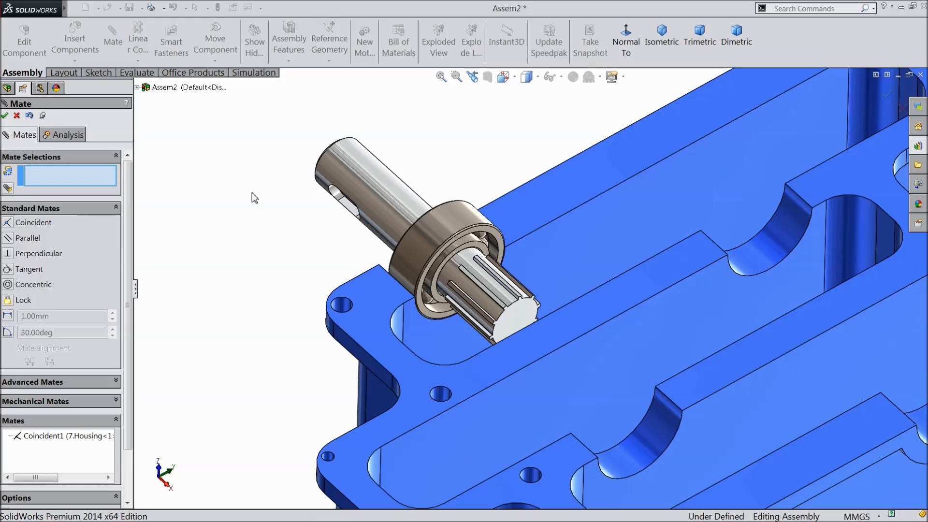
{"action": "left_click", "coordinate": [6, 115]}
{"action": "scroll", "coordinate": [238, 232], "scroll_direction": "up", "scroll_amount": 3}
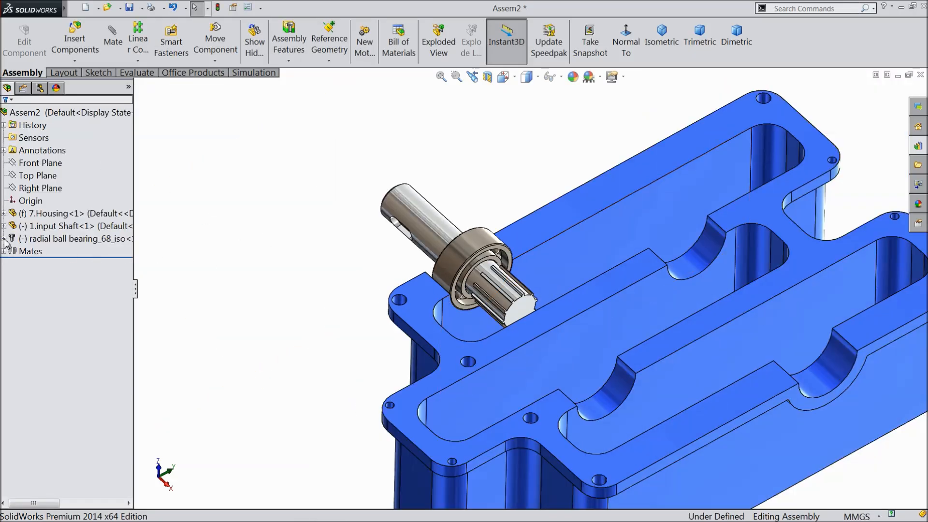
Add a coincident mate between the ball bearing's Plane1 and the housing's upper mating face
{"action": "left_click", "coordinate": [3, 214]}
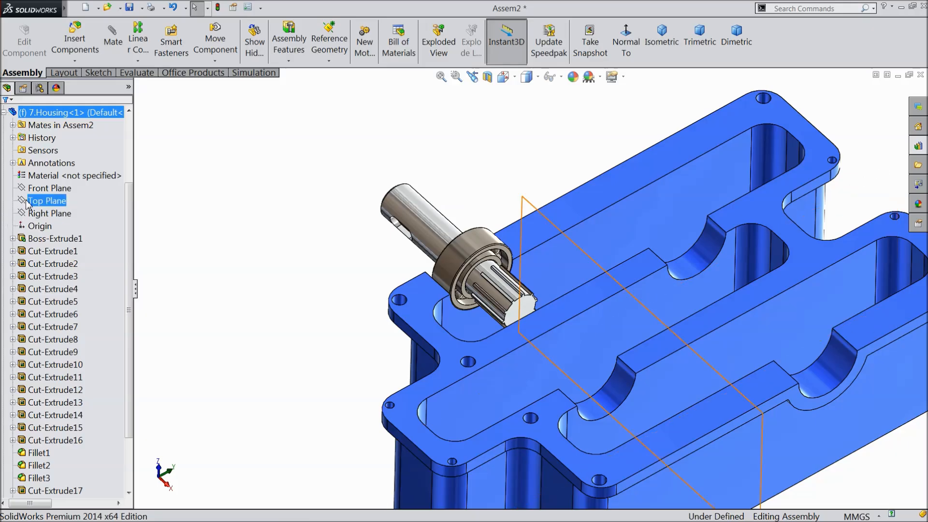
{"action": "left_click", "coordinate": [4, 112]}
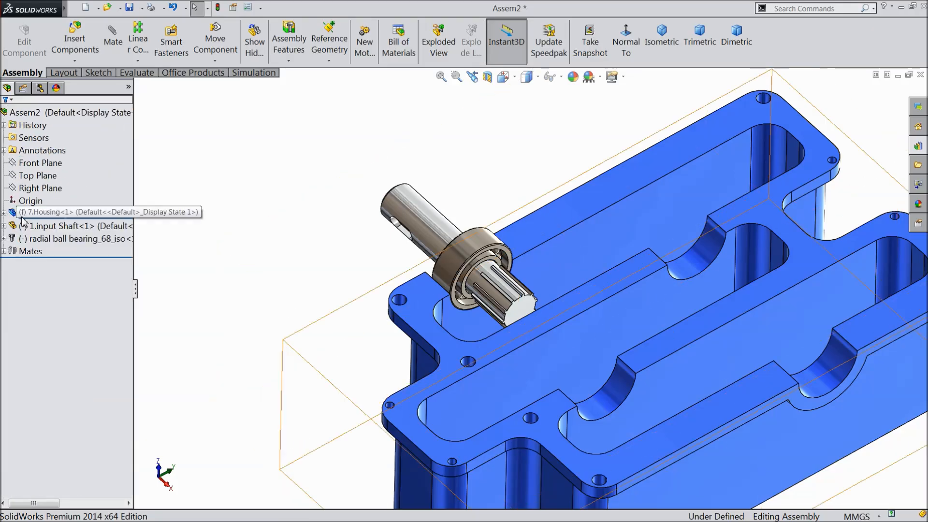
{"action": "left_click", "coordinate": [4, 239]}
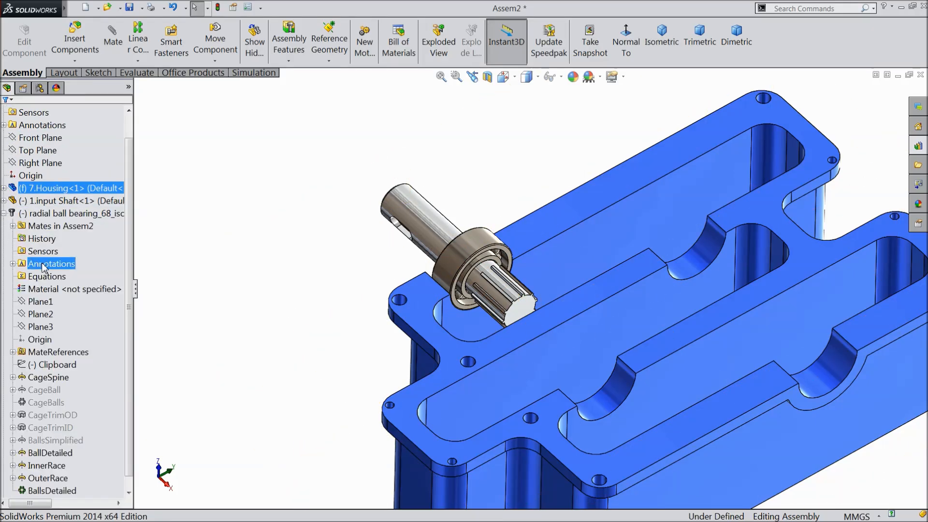
{"action": "left_click", "coordinate": [40, 302]}
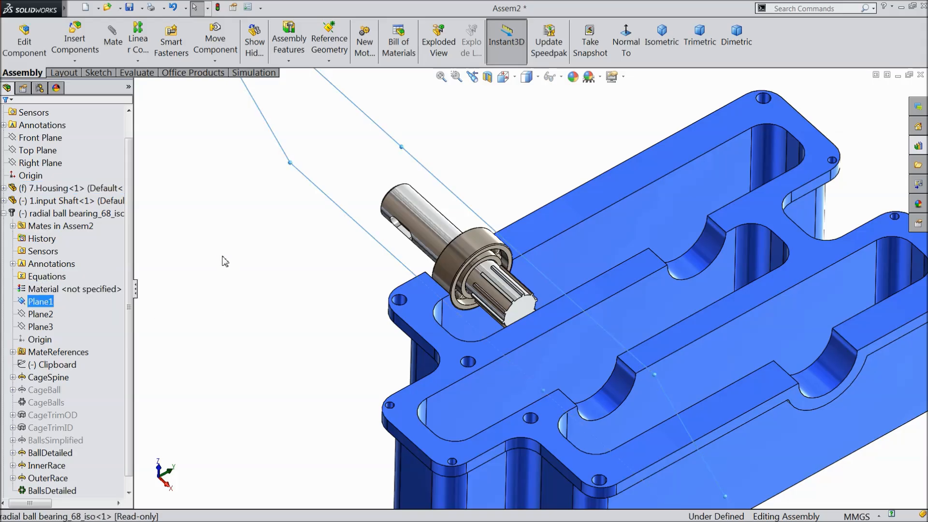
{"action": "left_click", "coordinate": [72, 188], "text": "ctrl"}
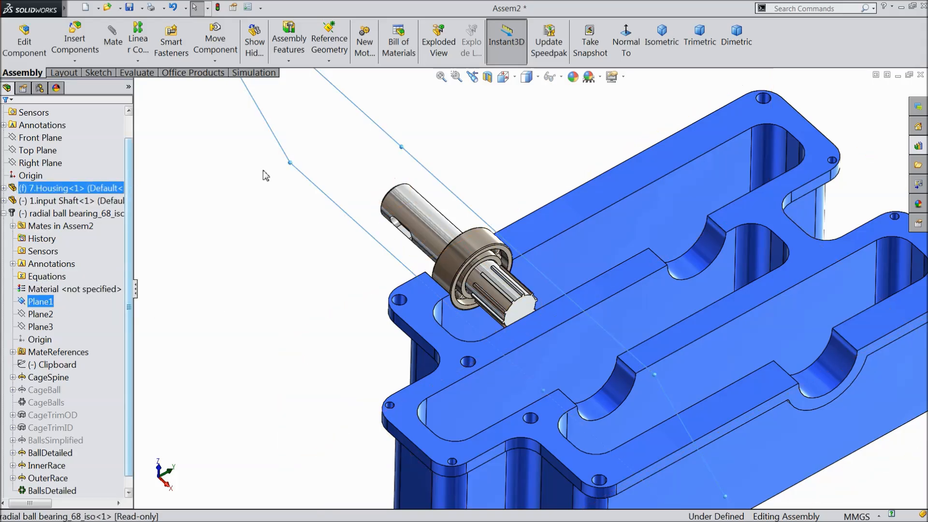
{"action": "left_click", "coordinate": [111, 43]}
{"action": "left_click", "coordinate": [568, 227]}
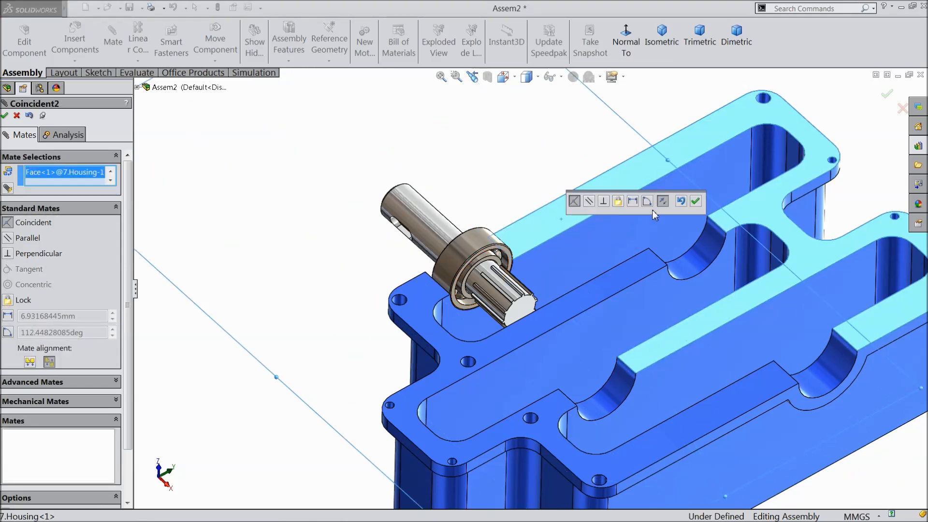
{"action": "left_click", "coordinate": [696, 202]}
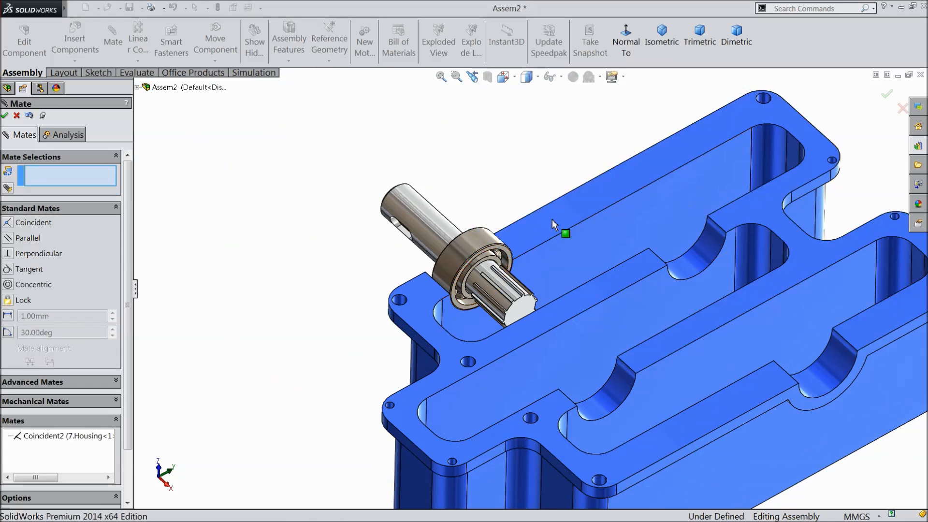
{"action": "left_click", "coordinate": [5, 116]}
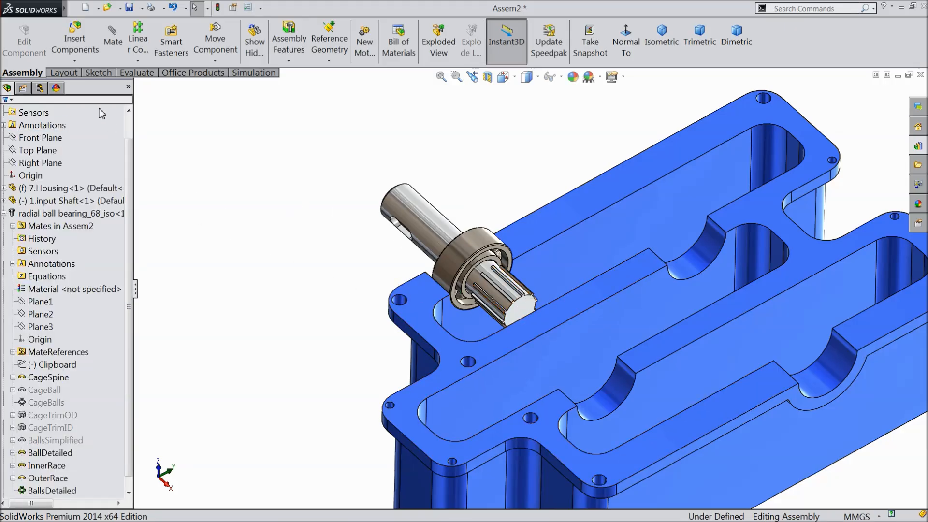
{"action": "left_click", "coordinate": [4, 213]}
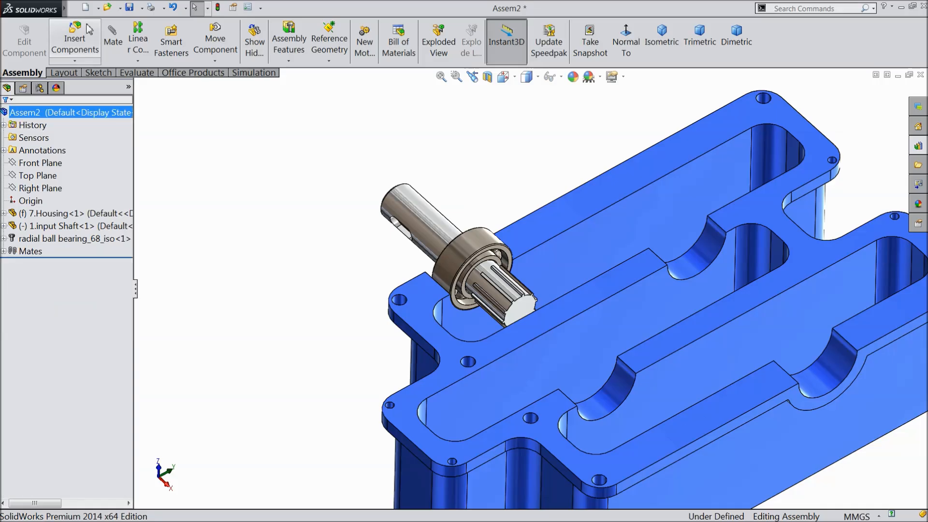
Insert the part 4.input gear into the assembly and place it just above the input shaft's splined end
{"action": "left_click", "coordinate": [75, 39]}
{"action": "left_click", "coordinate": [79, 343]}
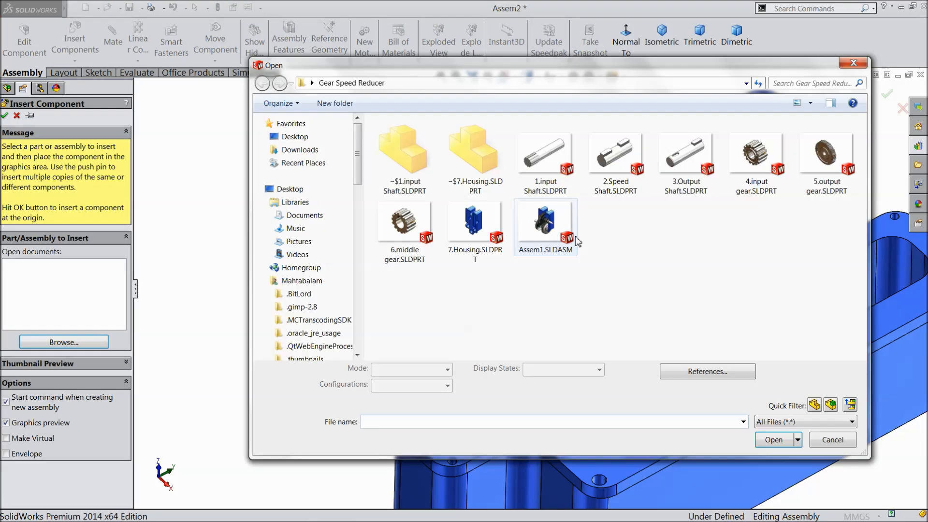
{"action": "left_click", "coordinate": [754, 173]}
{"action": "left_click", "coordinate": [774, 438]}
{"action": "left_click", "coordinate": [458, 246]}
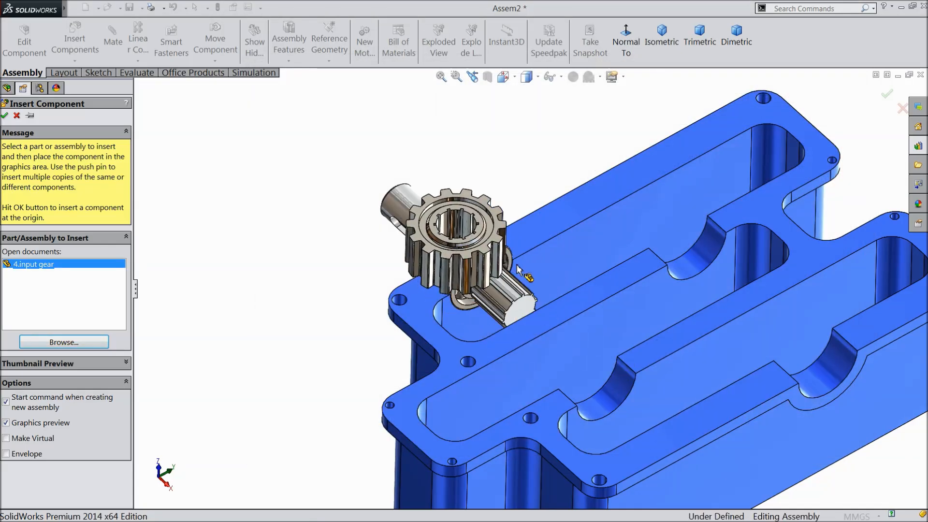
{"action": "scroll", "coordinate": [454, 227], "scroll_direction": "down", "scroll_amount": 2}
{"action": "left_click_drag", "start_coordinate": [450, 223], "coordinate": [489, 169]}
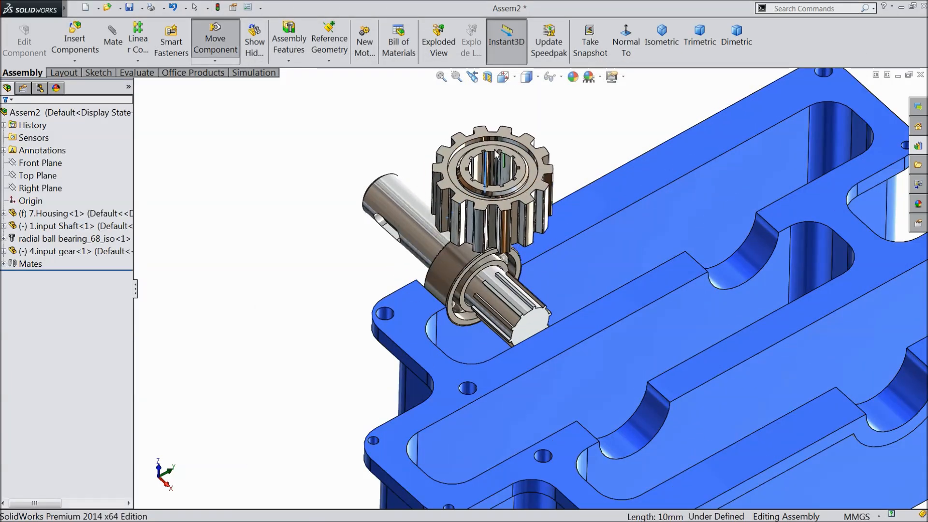
{"action": "scroll", "coordinate": [527, 198], "scroll_direction": "down", "scroll_amount": 1}
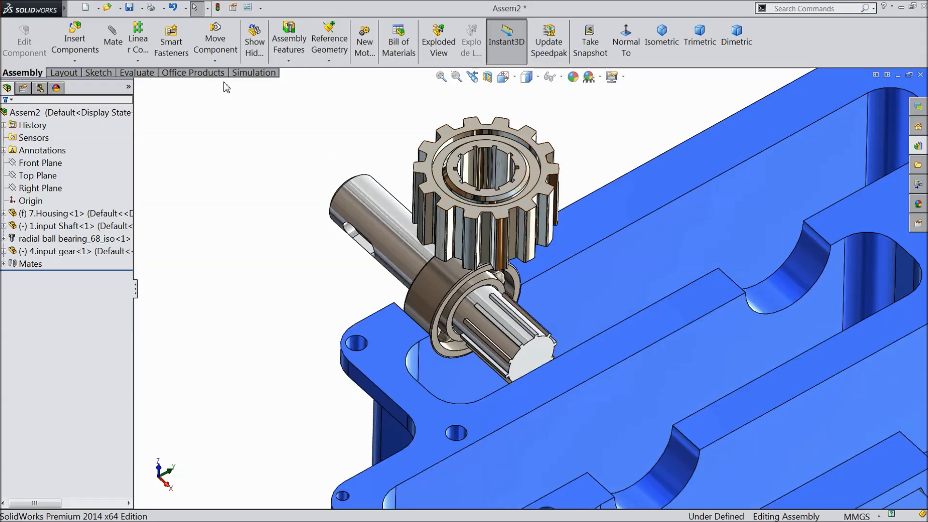
Add a concentric mate between the input shaft's cylindrical face and the input gear's bore
{"action": "left_click", "coordinate": [113, 40]}
{"action": "left_click", "coordinate": [395, 239]}
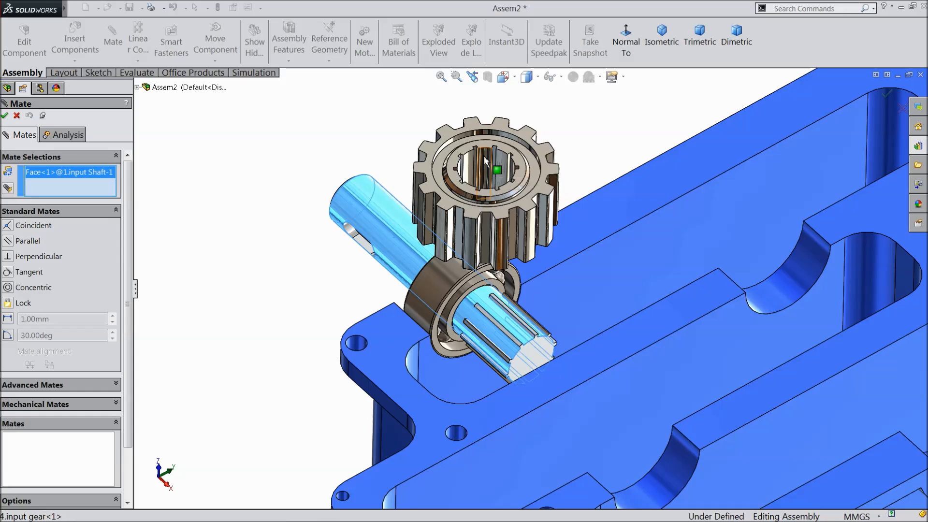
{"action": "left_click", "coordinate": [478, 170]}
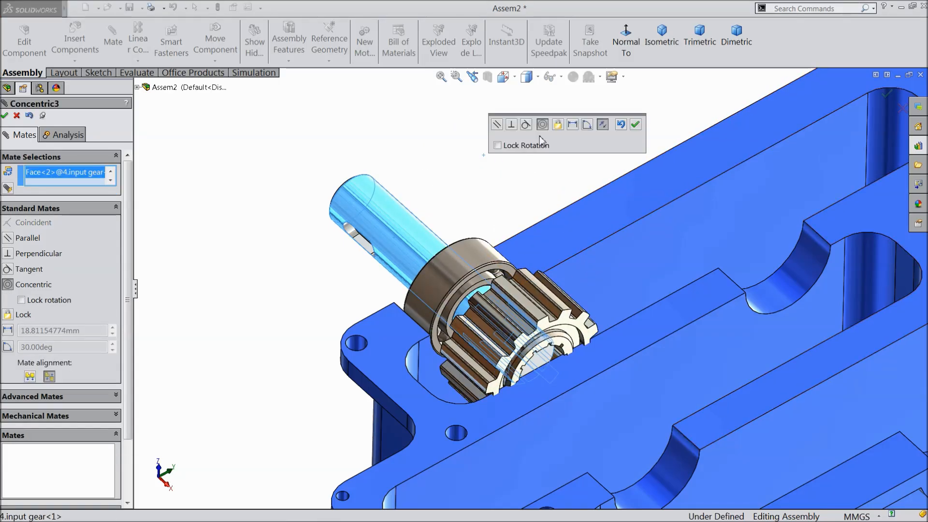
{"action": "left_click", "coordinate": [635, 125]}
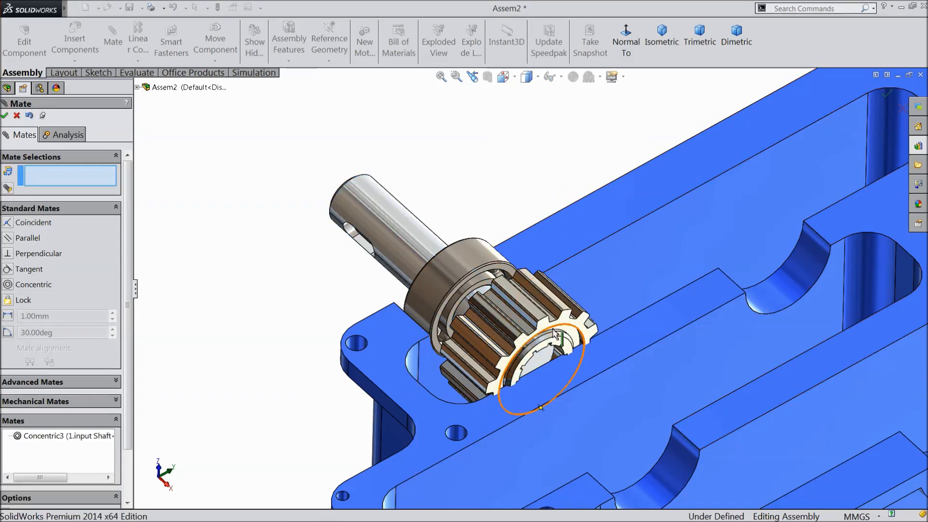
Slide the input gear back to expose the splines and mate a gear spline-slot edge coincident with the matching shaft spline edge
{"action": "left_click_drag", "start_coordinate": [546, 323], "coordinate": [529, 285]}
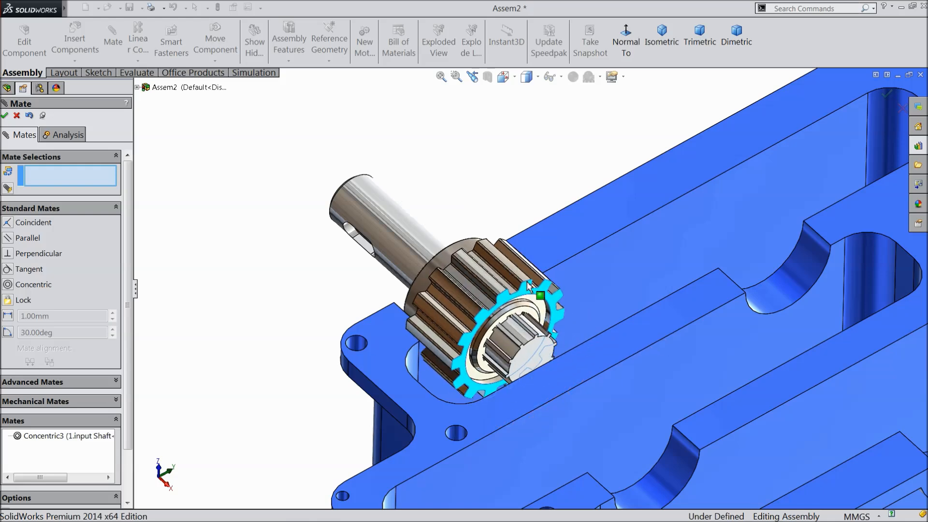
{"action": "scroll", "coordinate": [529, 286], "scroll_direction": "down", "scroll_amount": 10}
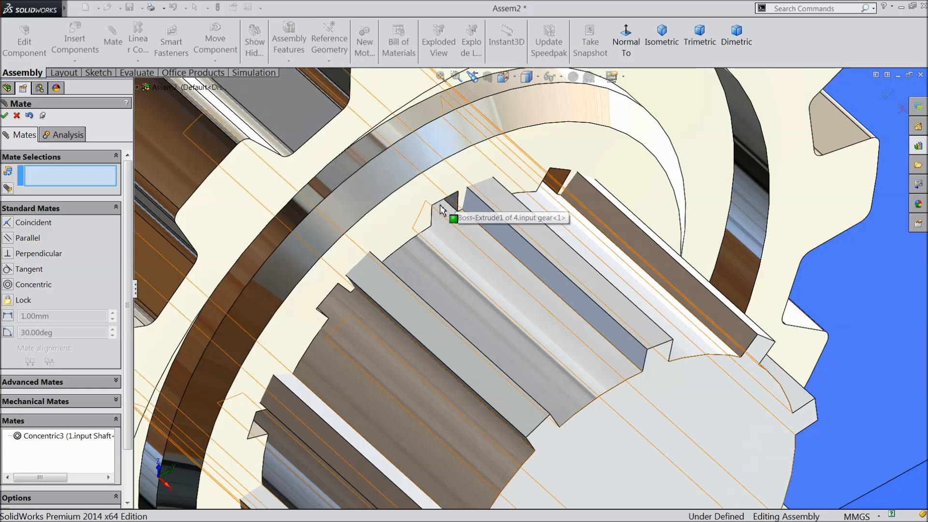
{"action": "left_click", "coordinate": [441, 205]}
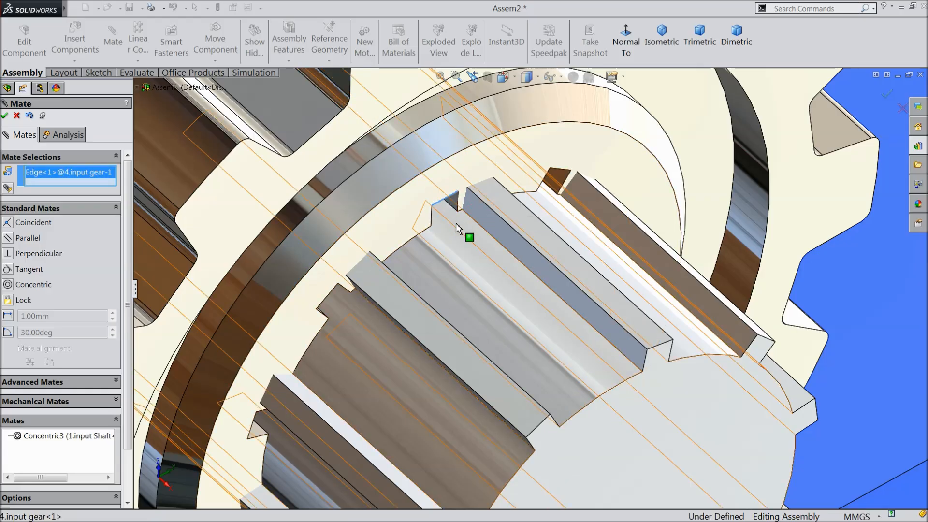
{"action": "left_click", "coordinate": [657, 355]}
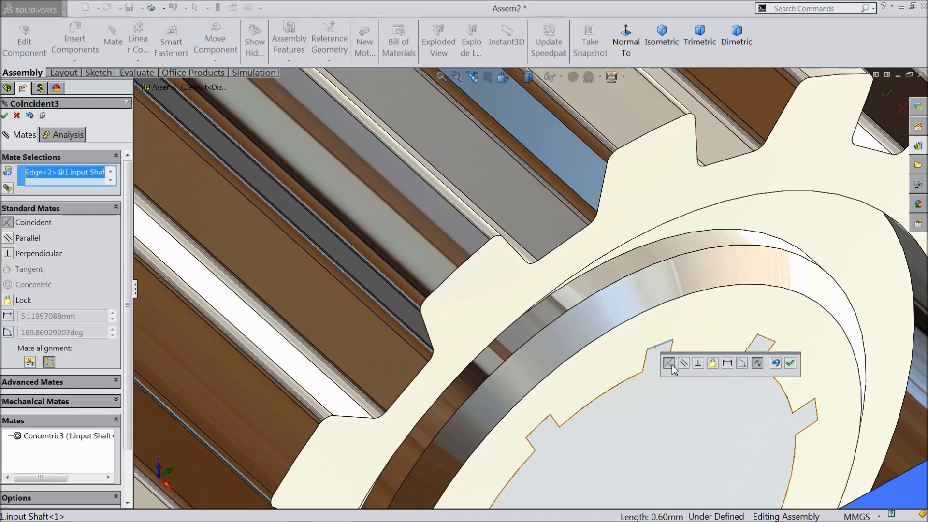
{"action": "left_click", "coordinate": [790, 369]}
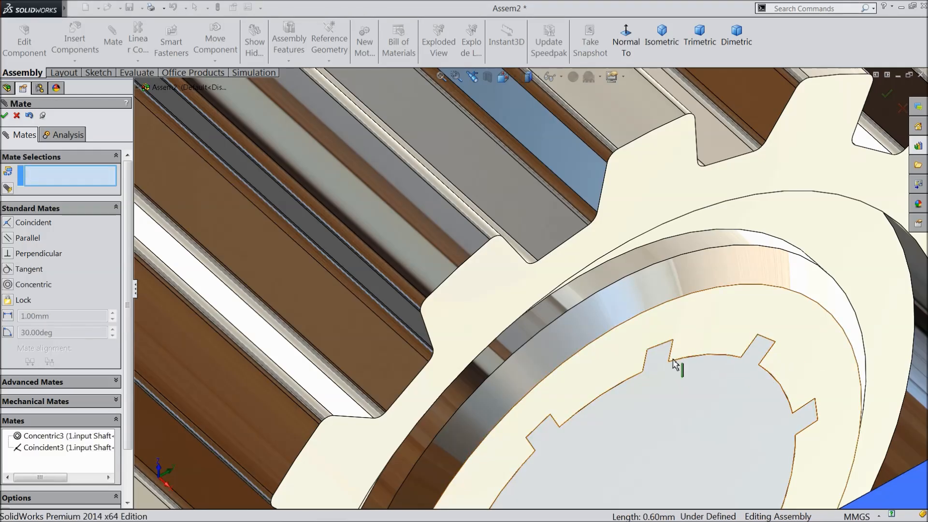
Slide the input gear away from the bearing and add a 2 mm distance mate between its end face and the housing's inner wall
{"action": "scroll", "coordinate": [674, 368], "scroll_direction": "up", "scroll_amount": 10}
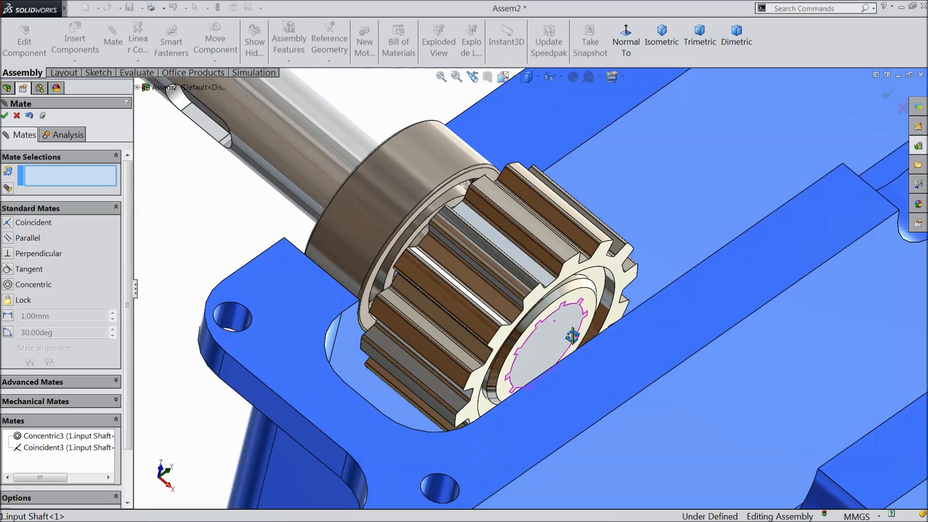
{"action": "middle_click_drag", "start_coordinate": [572, 335], "coordinate": [559, 352]}
{"action": "left_click_drag", "start_coordinate": [483, 269], "coordinate": [508, 288]}
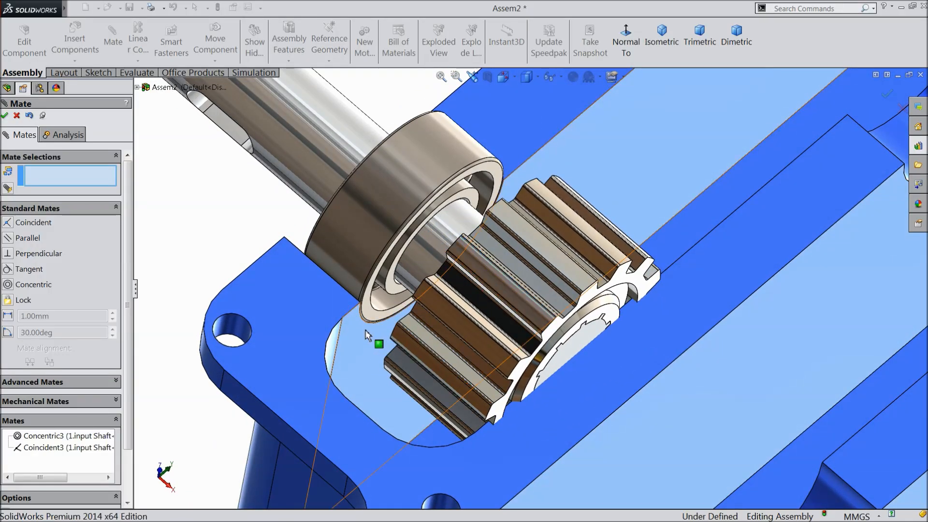
{"action": "left_click", "coordinate": [380, 336]}
{"action": "middle_click_drag", "start_coordinate": [393, 332], "coordinate": [461, 341]}
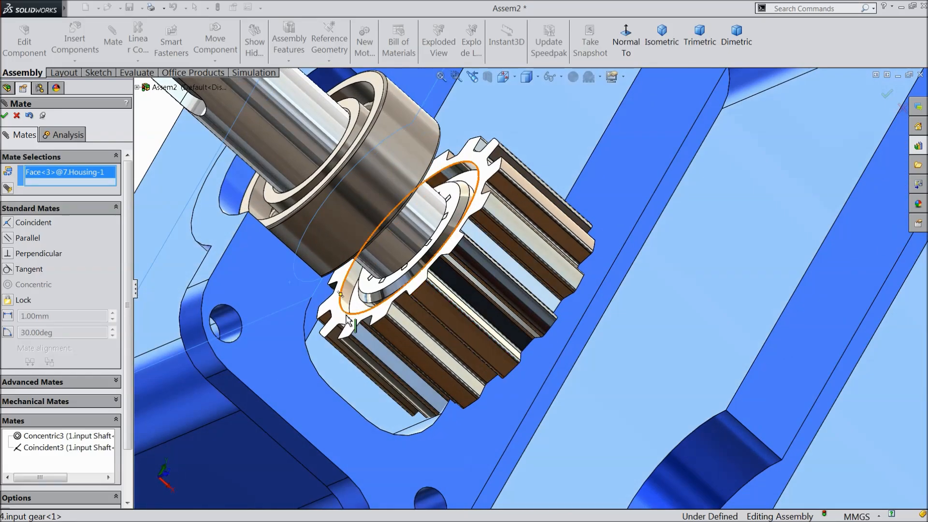
{"action": "left_click", "coordinate": [352, 322]}
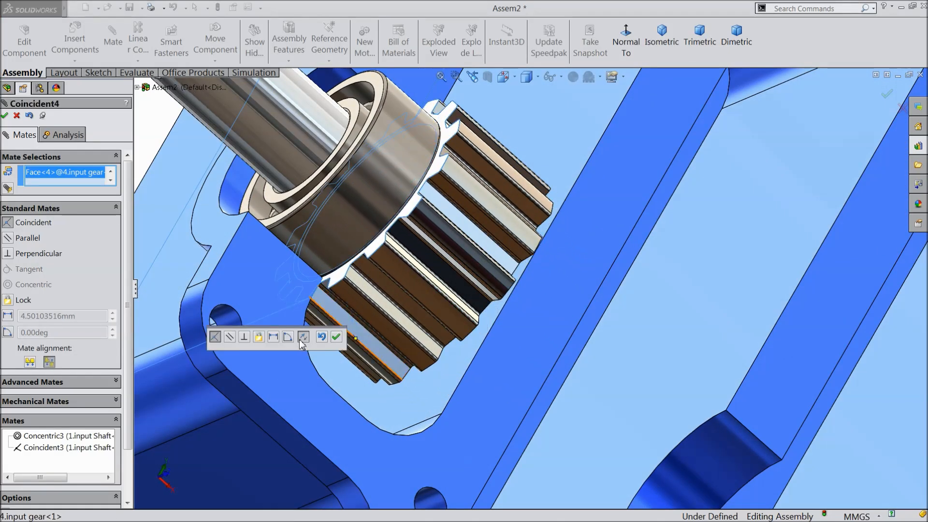
{"action": "left_click", "coordinate": [274, 338]}
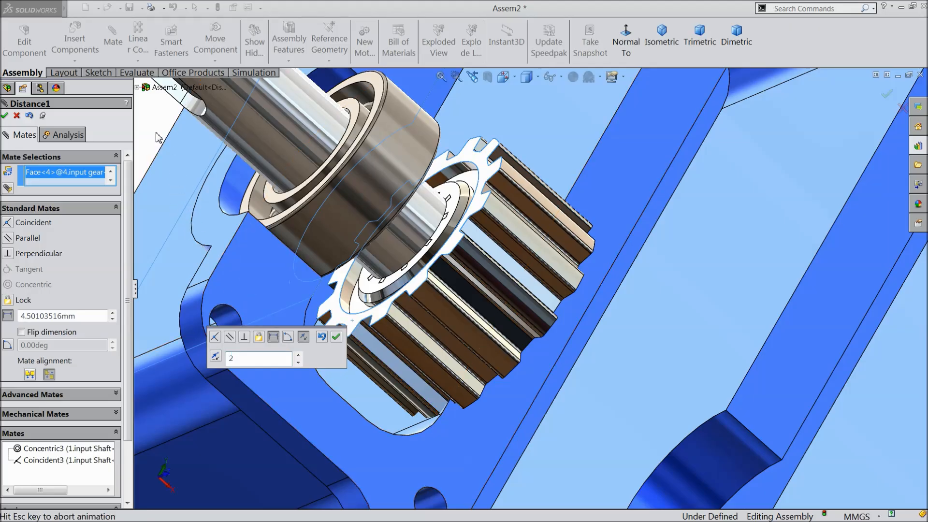
{"action": "type", "text": "2"}
{"action": "key", "text": "Return"}
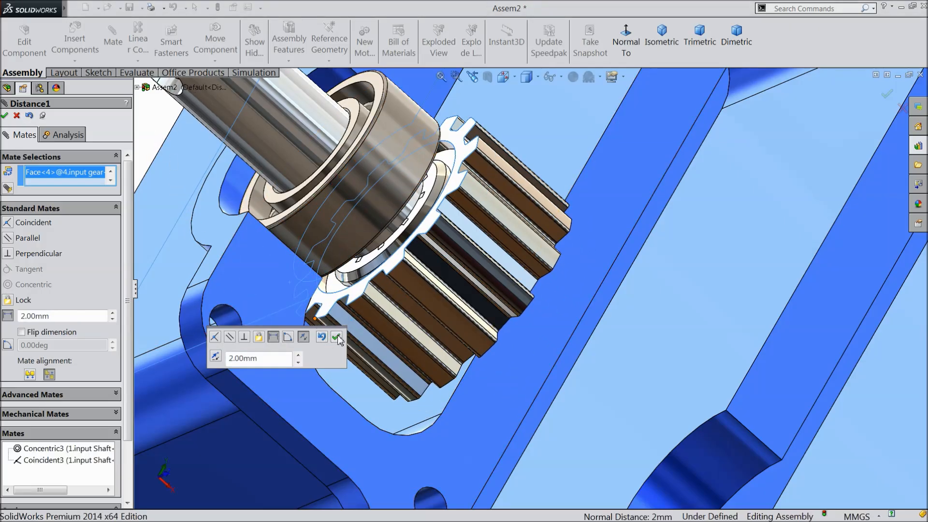
{"action": "left_click", "coordinate": [337, 339]}
{"action": "left_click", "coordinate": [4, 115]}
Rotate the input shaft about its axis together with the mated input gear
{"action": "middle_click_drag", "start_coordinate": [340, 272], "coordinate": [316, 236]}
{"action": "scroll", "coordinate": [315, 236], "scroll_direction": "up", "scroll_amount": 3}
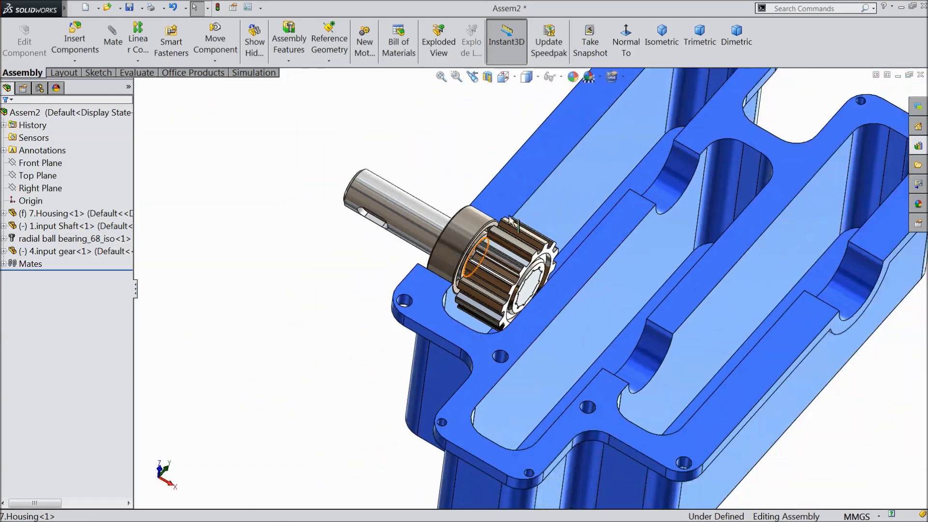
{"action": "scroll", "coordinate": [503, 225], "scroll_direction": "down", "scroll_amount": 2}
{"action": "left_click", "coordinate": [374, 251]}
{"action": "left_click_drag", "start_coordinate": [371, 258], "coordinate": [379, 186]}
{"action": "left_click", "coordinate": [380, 183]}
Insert the part 2.Speed Shaft into the assembly and place it above the housing's middle wall
{"action": "scroll", "coordinate": [347, 208], "scroll_direction": "up", "scroll_amount": 3}
{"action": "middle_click_drag", "start_coordinate": [709, 243], "coordinate": [668, 255]}
{"action": "scroll", "coordinate": [707, 238], "scroll_direction": "up", "scroll_amount": 1}
{"action": "scroll", "coordinate": [708, 222], "scroll_direction": "down", "scroll_amount": 2}
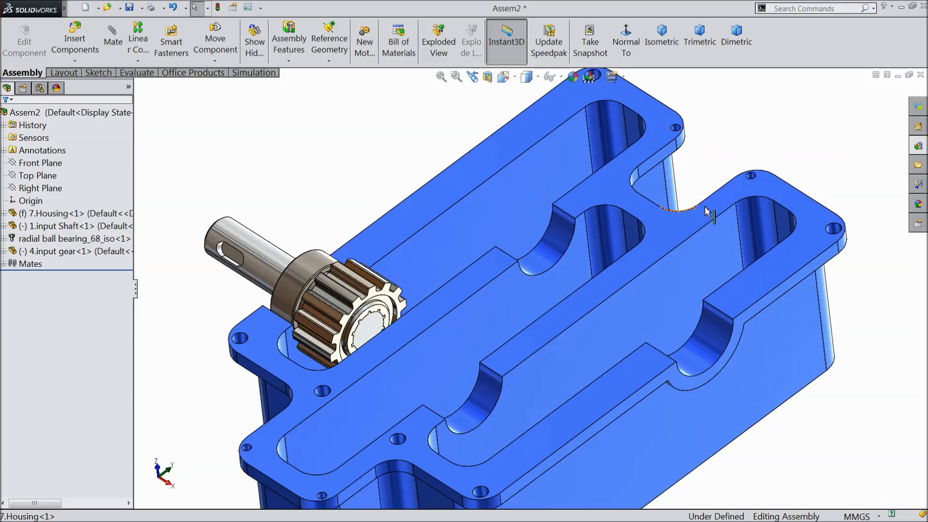
{"action": "scroll", "coordinate": [707, 213], "scroll_direction": "down", "scroll_amount": 1}
{"action": "left_click", "coordinate": [75, 44]}
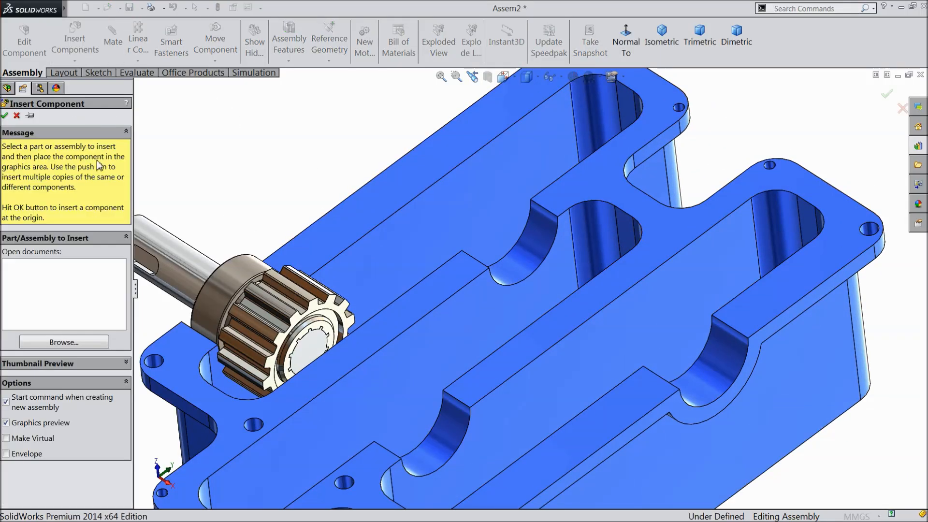
{"action": "left_click", "coordinate": [77, 344]}
{"action": "left_click", "coordinate": [682, 164]}
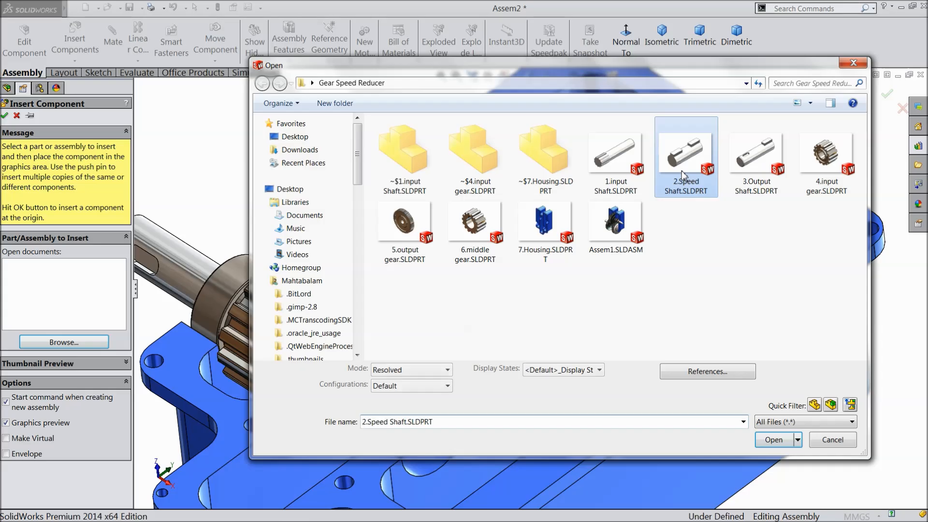
{"action": "left_click", "coordinate": [774, 439]}
{"action": "left_click", "coordinate": [531, 217]}
Add a concentric mate between the speed shaft's cylindrical face and the housing's inner-wall bearing recess, and slide the shaft along its axis over the recess
{"action": "left_click", "coordinate": [524, 211]}
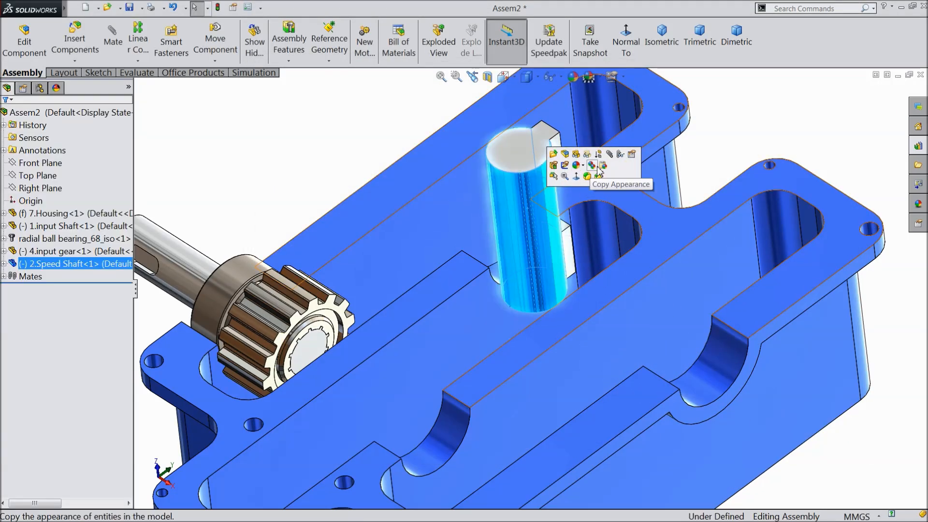
{"action": "left_click", "coordinate": [609, 154]}
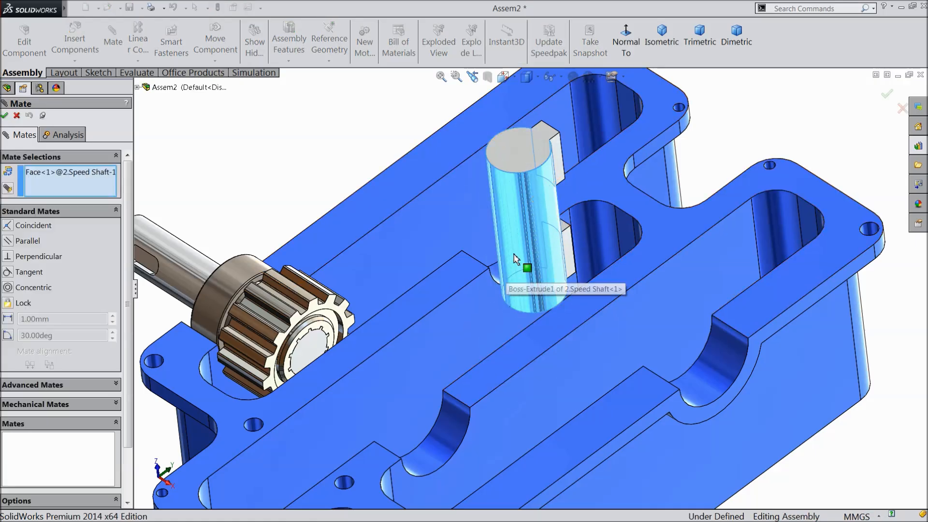
{"action": "middle_click_drag", "start_coordinate": [518, 263], "coordinate": [552, 236]}
{"action": "left_click", "coordinate": [463, 225]}
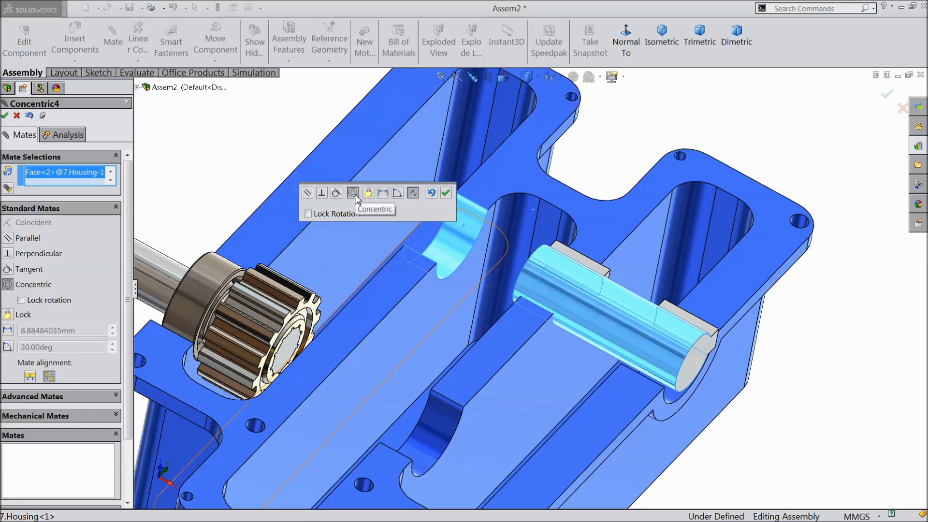
{"action": "left_click", "coordinate": [445, 193]}
{"action": "left_click_drag", "start_coordinate": [580, 290], "coordinate": [404, 233]}
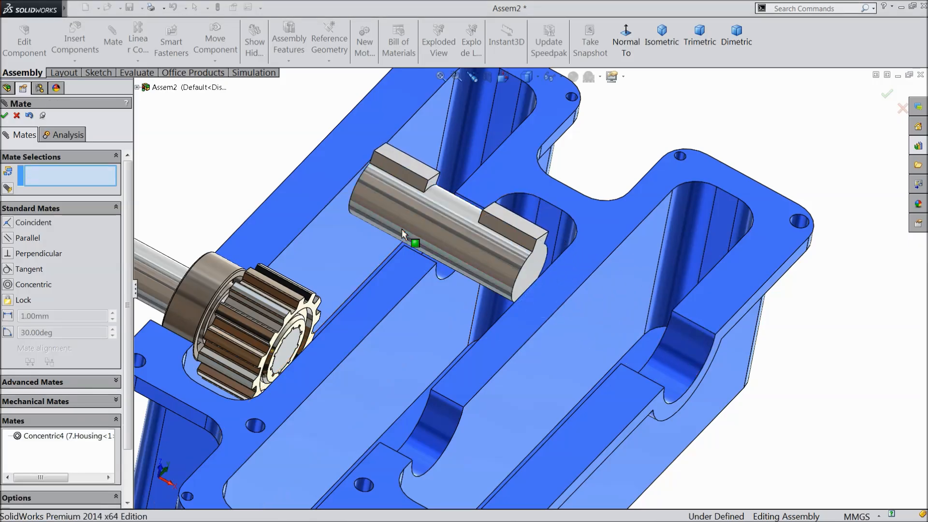
Insert an Angular Contact Ball Bearing from the ISO ball bearings of the Toolbox onto the middle of the speed shaft
{"action": "left_click", "coordinate": [4, 116]}
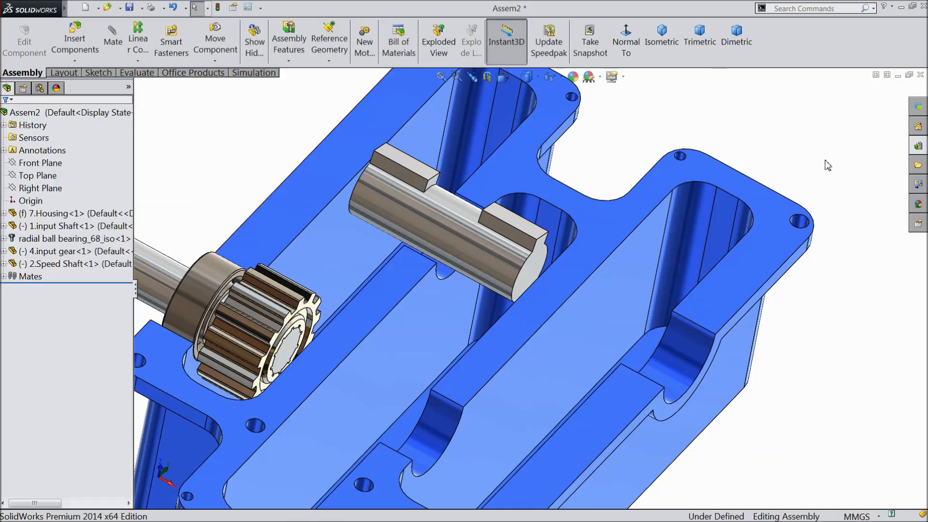
{"action": "left_click", "coordinate": [918, 147]}
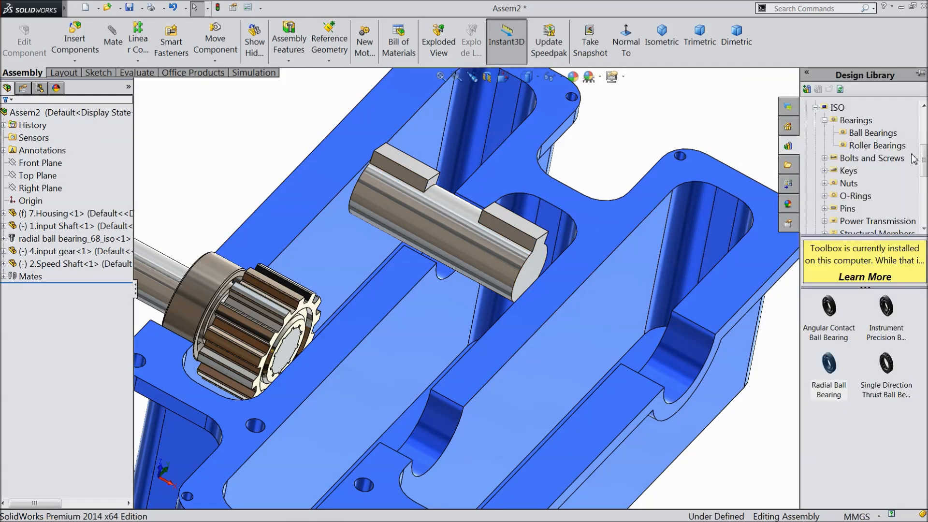
{"action": "left_click", "coordinate": [833, 108]}
{"action": "double_click", "coordinate": [830, 315]}
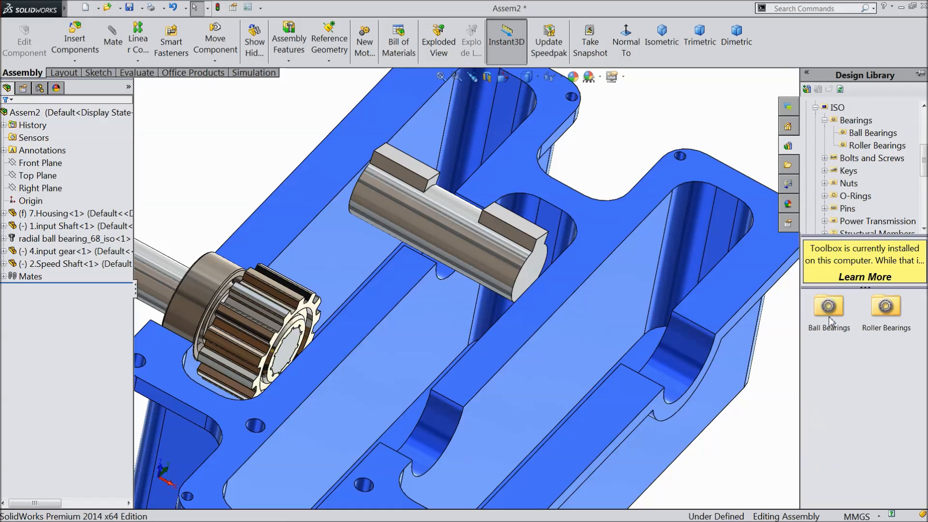
{"action": "double_click", "coordinate": [829, 314]}
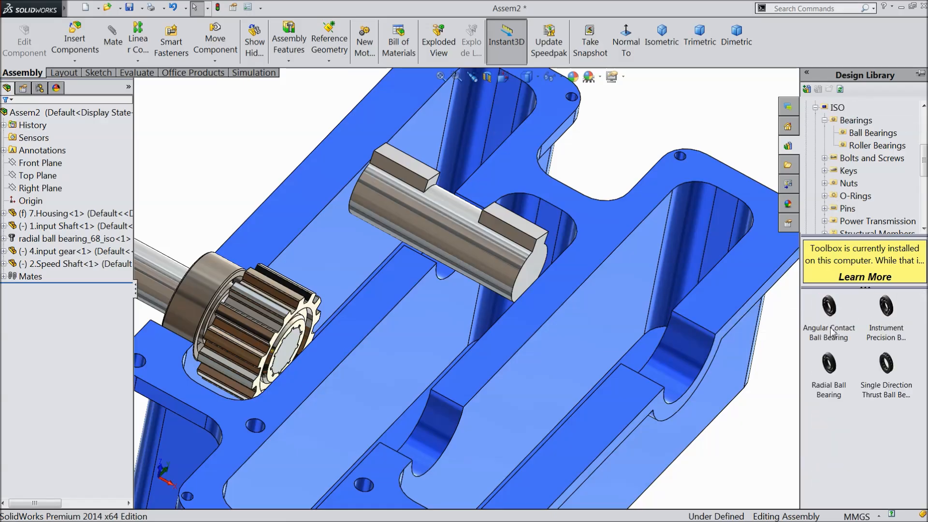
{"action": "mouse_move", "coordinate": [832, 319]}
{"action": "left_click_drag", "start_coordinate": [833, 319], "coordinate": [522, 243]}
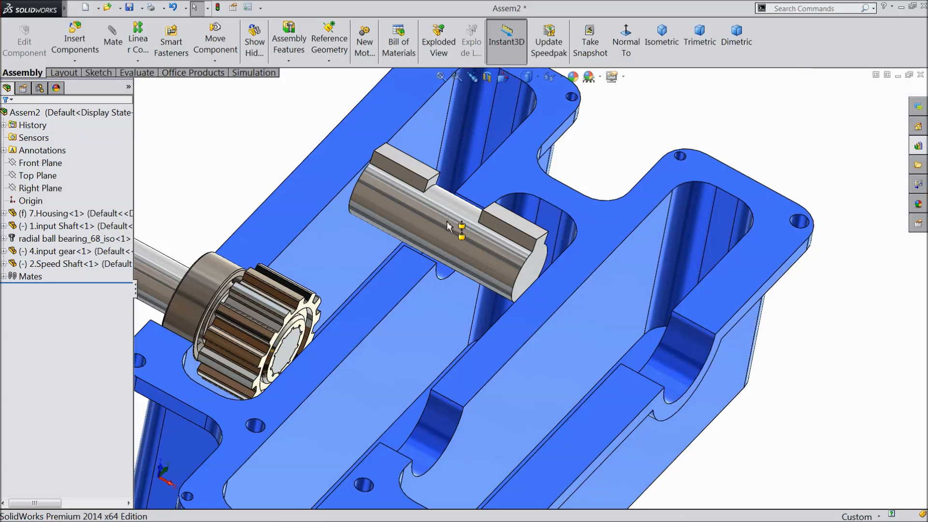
{"action": "left_click_drag", "start_coordinate": [448, 223], "coordinate": [449, 225]}
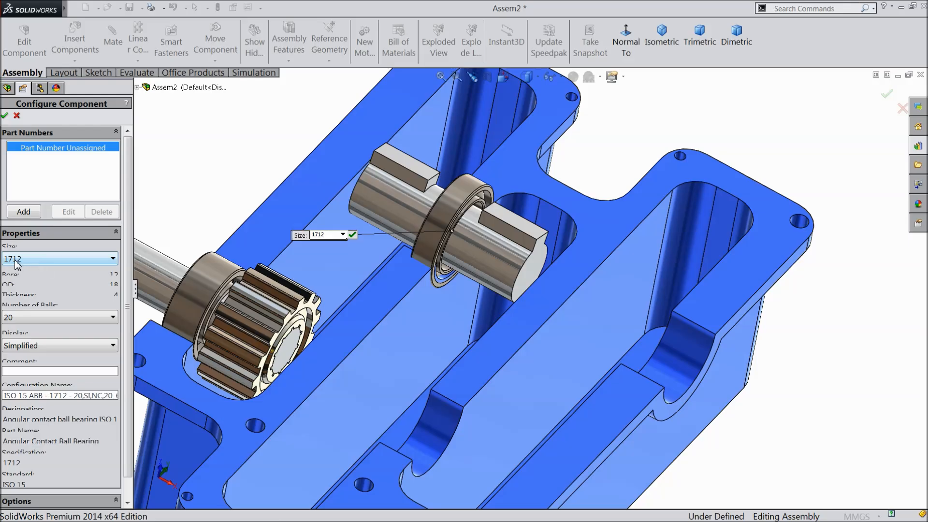
Configure the angular contact bearing to size 1710 and finish placing it as a single copy
{"action": "left_click", "coordinate": [15, 260]}
{"action": "scroll", "coordinate": [35, 194], "scroll_direction": "up", "scroll_amount": 10}
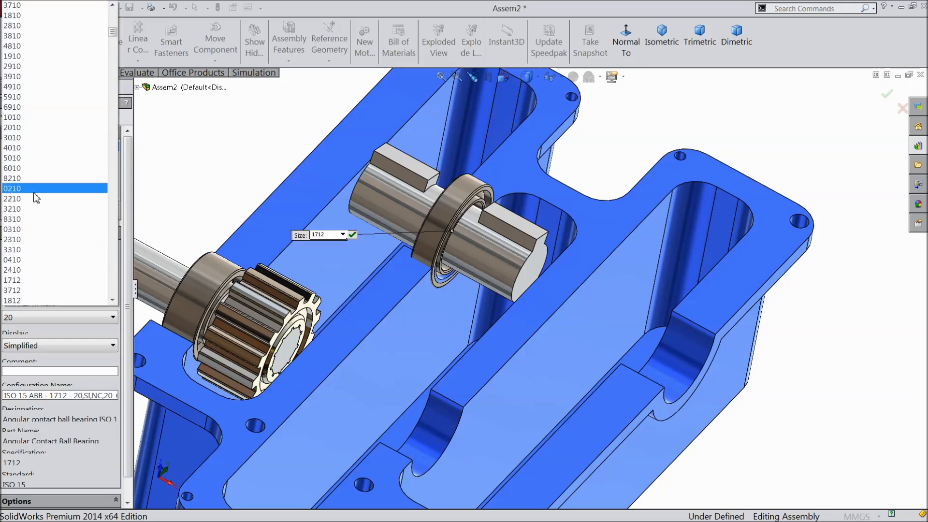
{"action": "scroll", "coordinate": [35, 198], "scroll_direction": "up", "scroll_amount": 4}
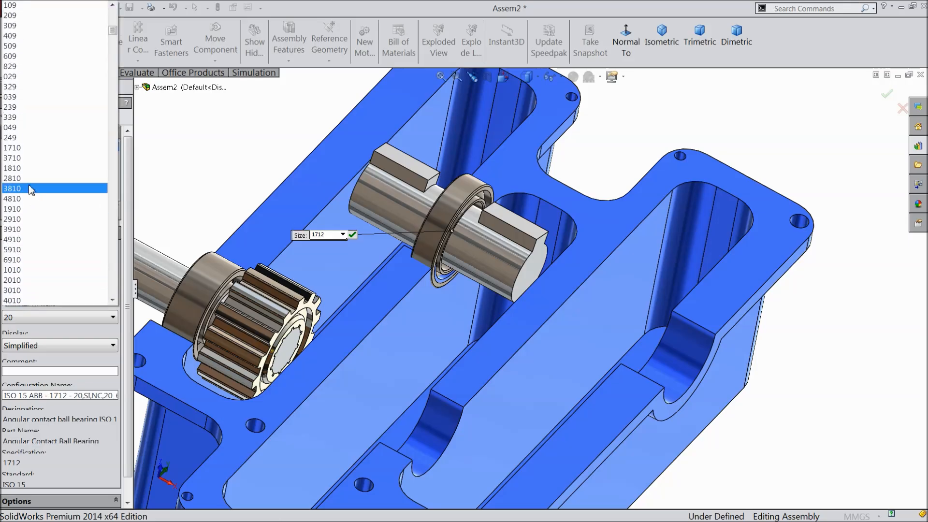
{"action": "left_click", "coordinate": [24, 149]}
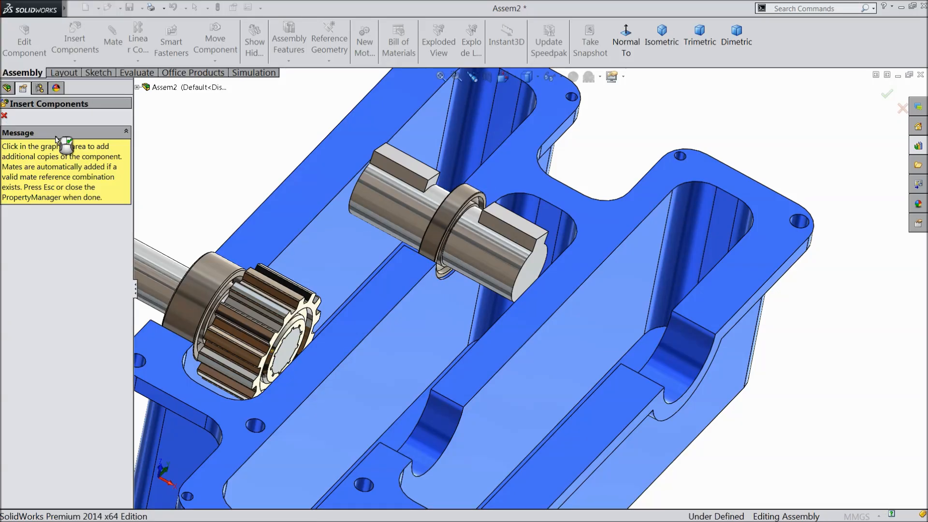
{"action": "left_click", "coordinate": [5, 117]}
Add a coincident mate between the angular contact bearing's outer-ring end face and the side face of the housing's middle wall
{"action": "middle_click_drag", "start_coordinate": [306, 201], "coordinate": [345, 263]}
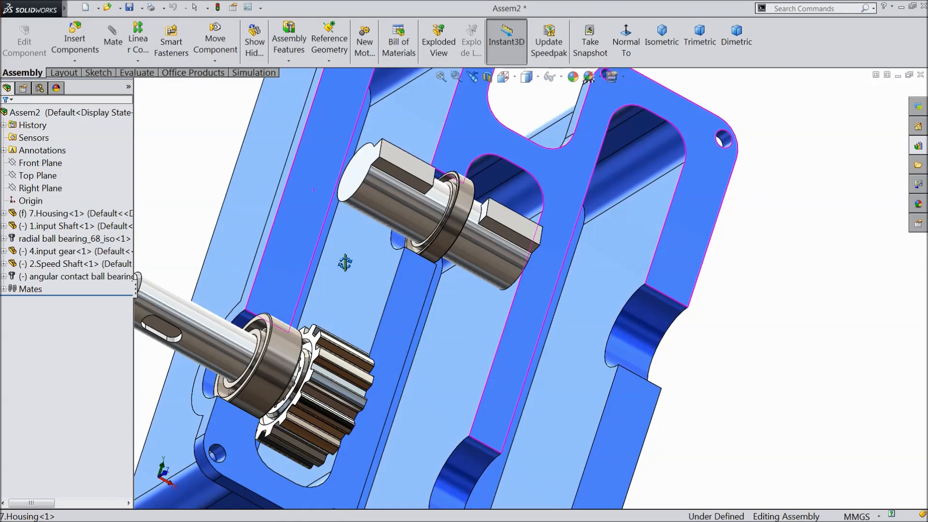
{"action": "scroll", "coordinate": [466, 225], "scroll_direction": "down", "scroll_amount": 6}
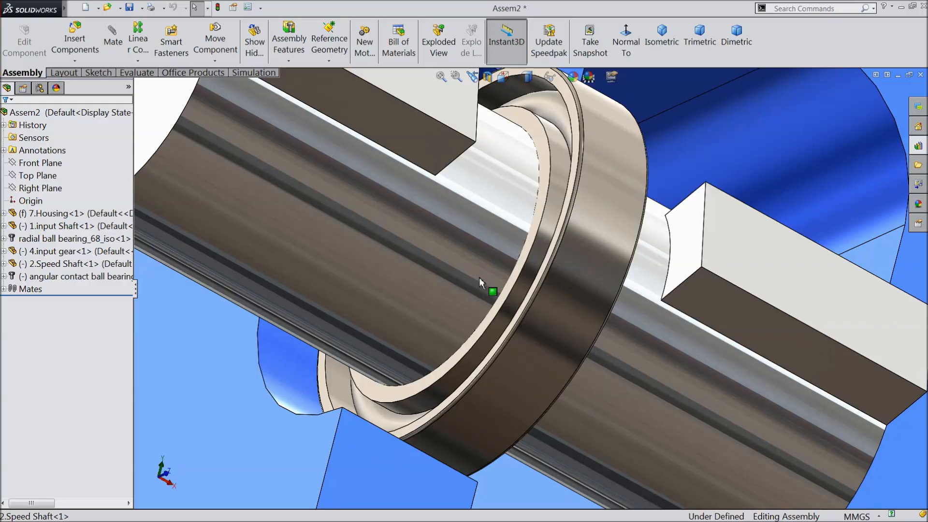
{"action": "left_click", "coordinate": [309, 433]}
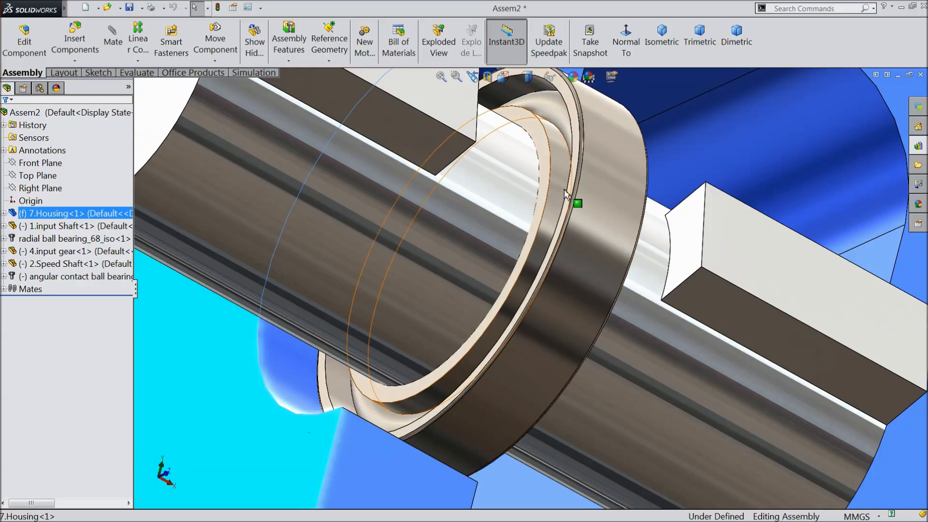
{"action": "left_click", "coordinate": [578, 142]}
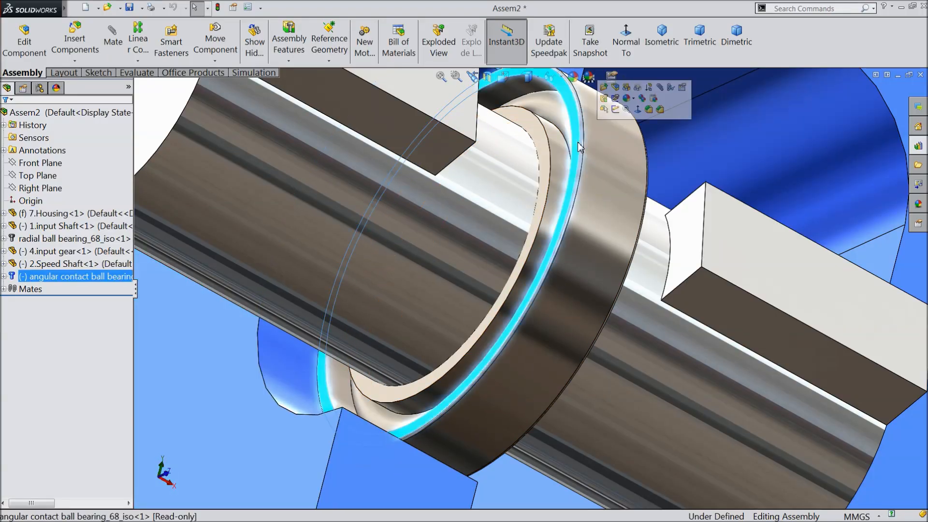
{"action": "left_click", "coordinate": [113, 39]}
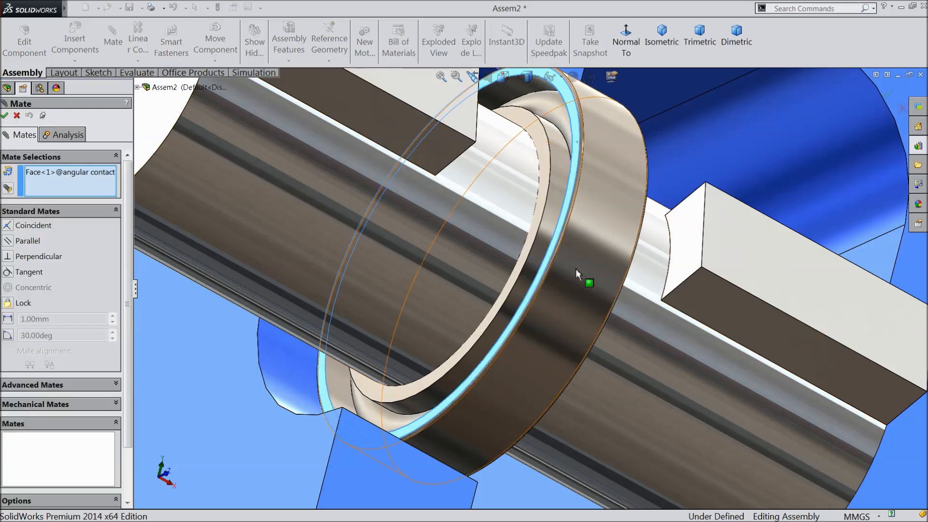
{"action": "left_click", "coordinate": [286, 443]}
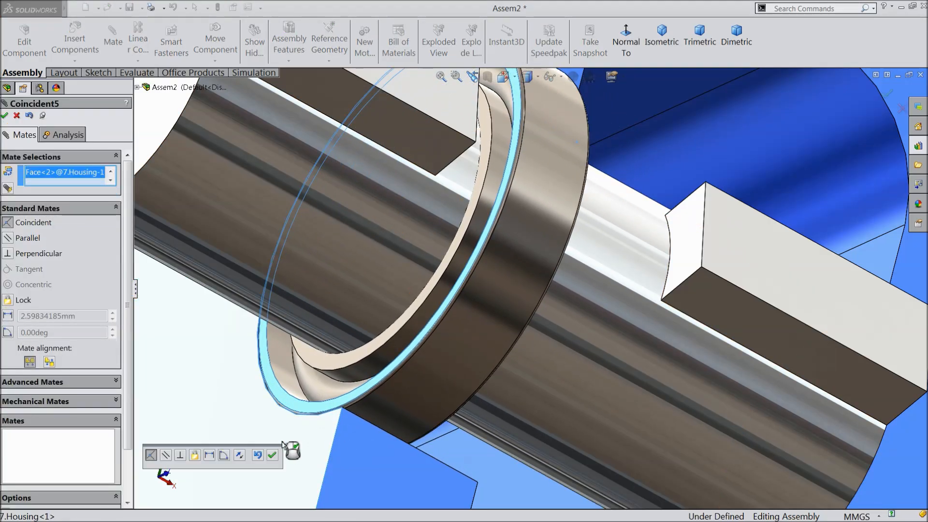
{"action": "left_click", "coordinate": [272, 456]}
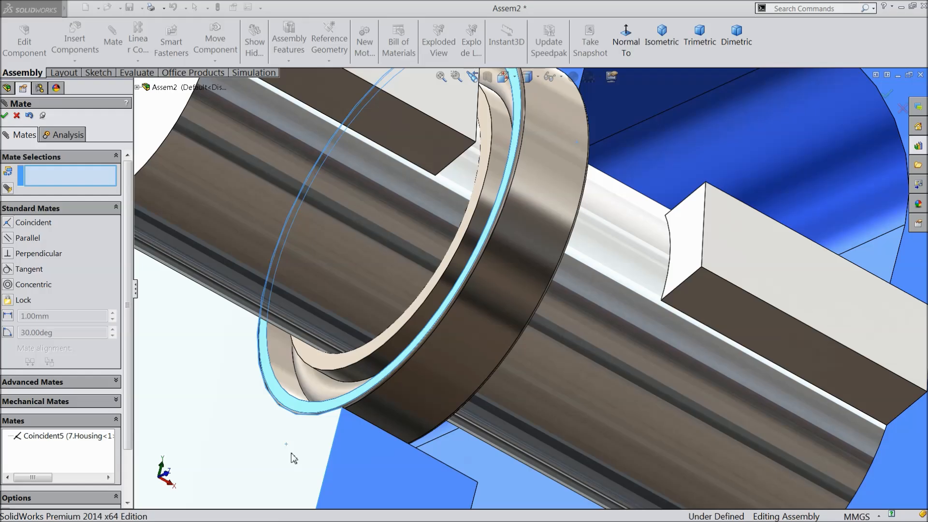
{"action": "scroll", "coordinate": [356, 437], "scroll_direction": "up", "scroll_amount": 5}
{"action": "middle_click_drag", "start_coordinate": [356, 437], "coordinate": [404, 332]}
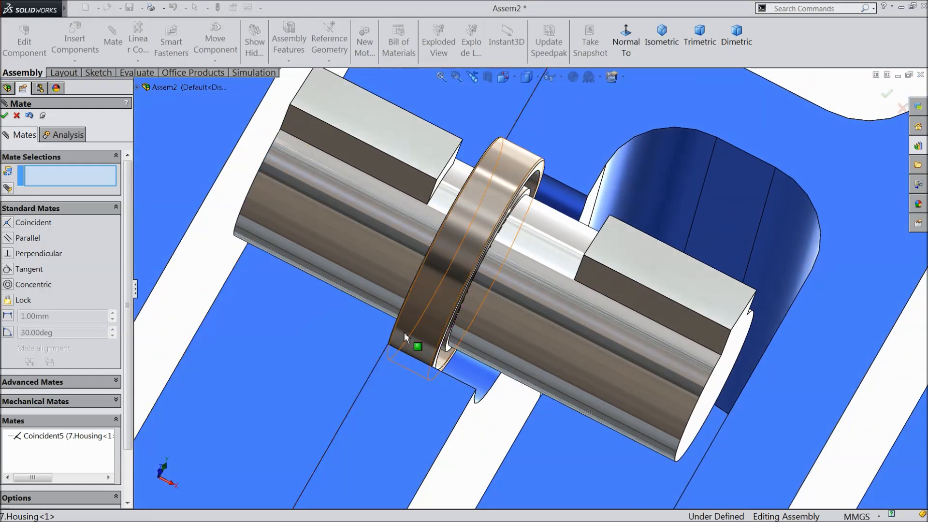
{"action": "scroll", "coordinate": [483, 319], "scroll_direction": "up", "scroll_amount": 4}
{"action": "scroll", "coordinate": [517, 294], "scroll_direction": "down", "scroll_amount": 3}
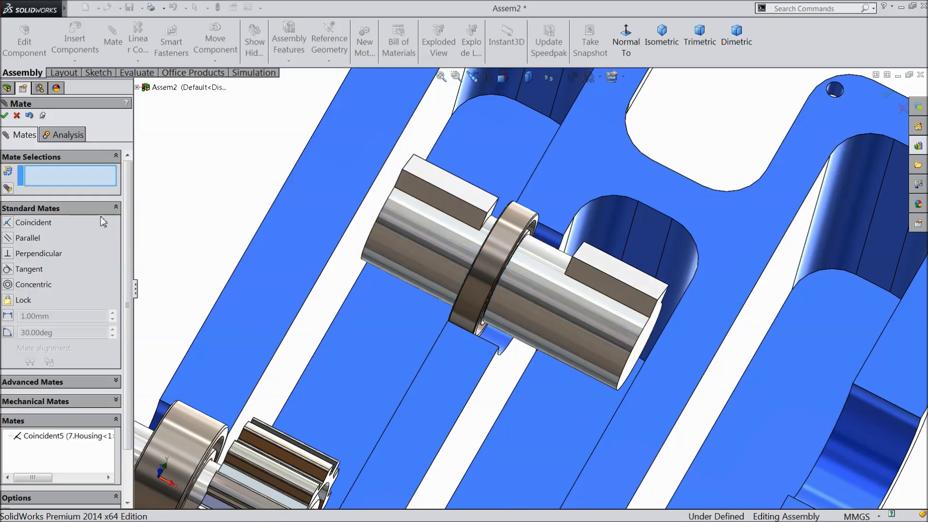
{"action": "left_click", "coordinate": [5, 116]}
Insert the part 5.output gear into the assembly and place it beside the housing near the speed shaft
{"action": "left_click", "coordinate": [75, 42]}
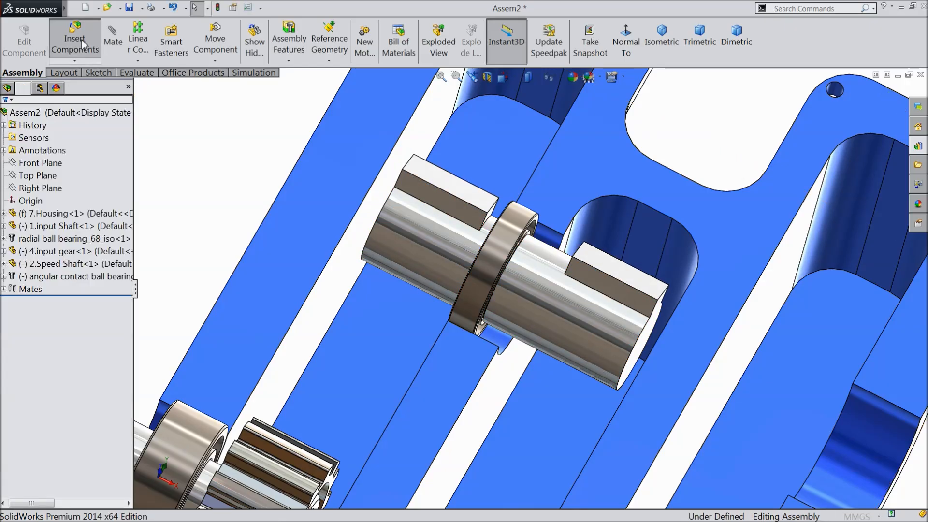
{"action": "left_click", "coordinate": [62, 343]}
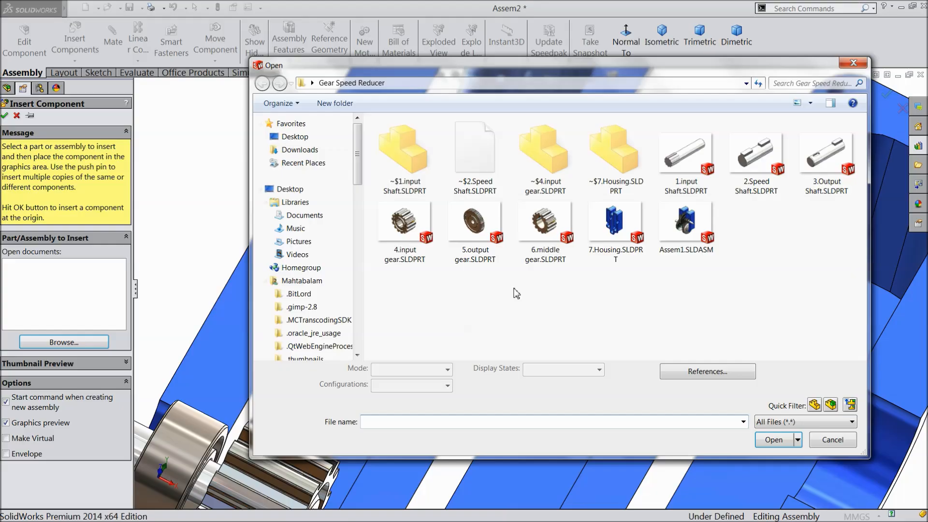
{"action": "left_click", "coordinate": [463, 238]}
{"action": "left_click", "coordinate": [774, 447]}
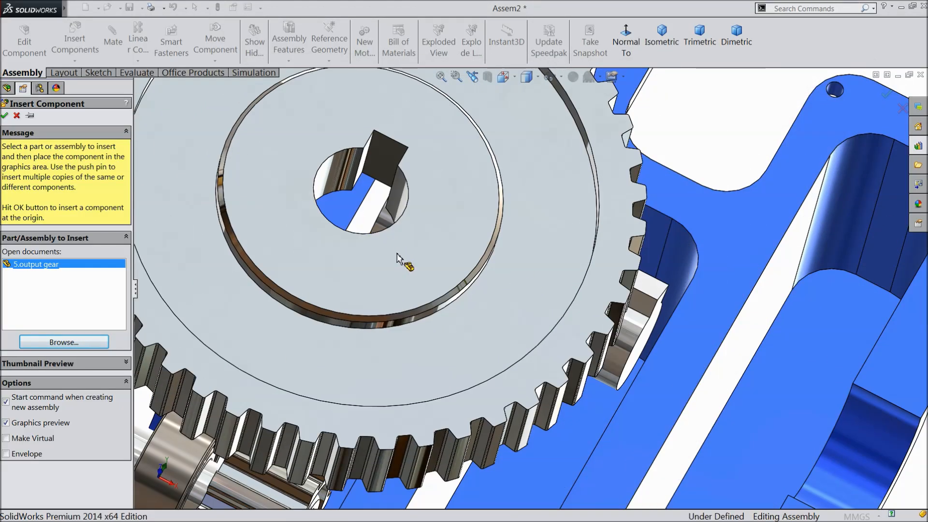
{"action": "left_click", "coordinate": [410, 282]}
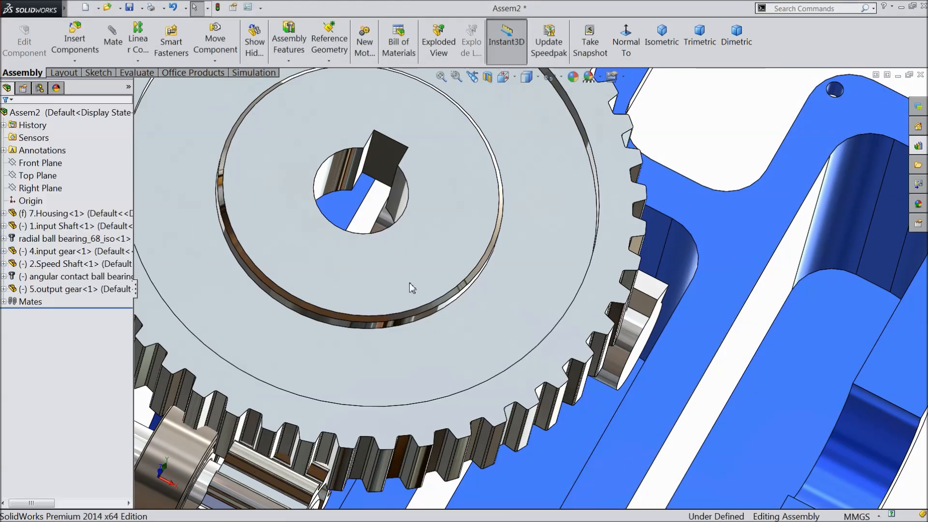
{"action": "key", "text": "f"}
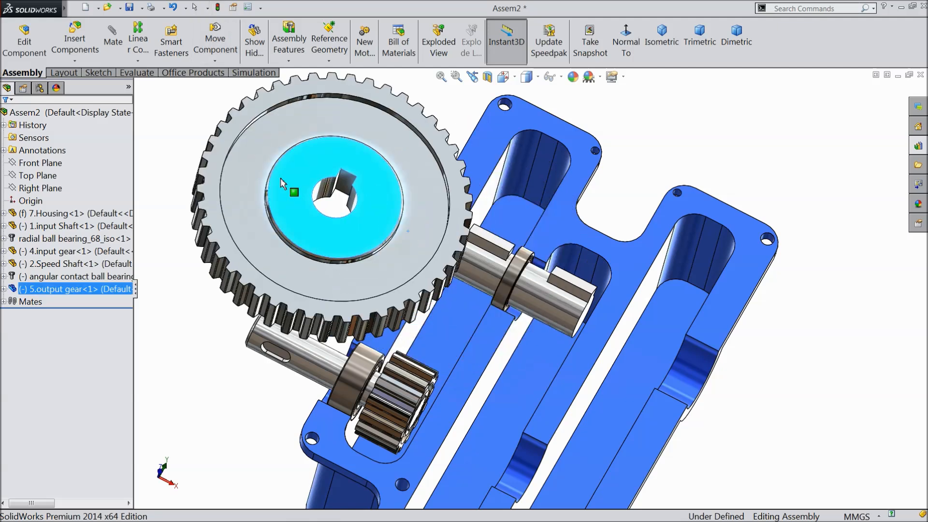
Rotate the output gear freely until its bore roughly lines up with the direction of the speed shaft
{"action": "left_click", "coordinate": [215, 61]}
{"action": "left_click", "coordinate": [242, 87]}
{"action": "left_click_drag", "start_coordinate": [273, 139], "coordinate": [343, 296]}
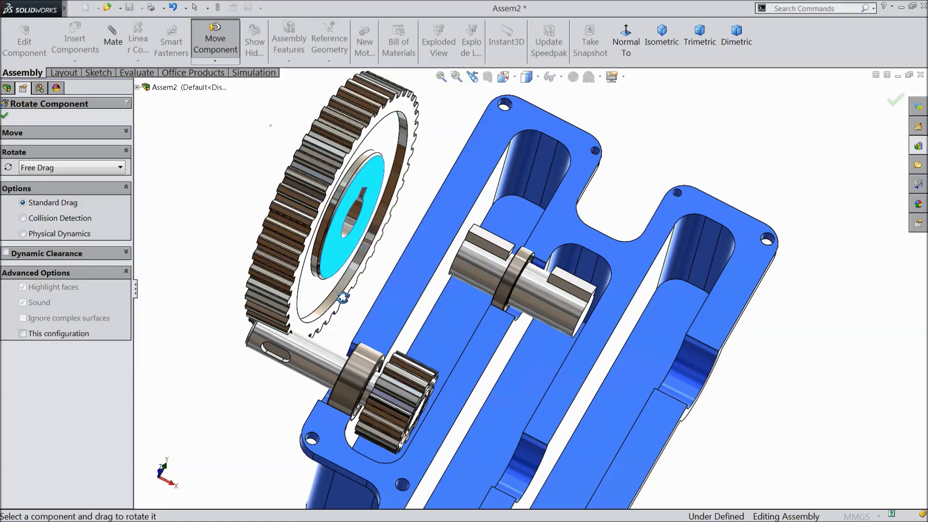
{"action": "left_click", "coordinate": [5, 117]}
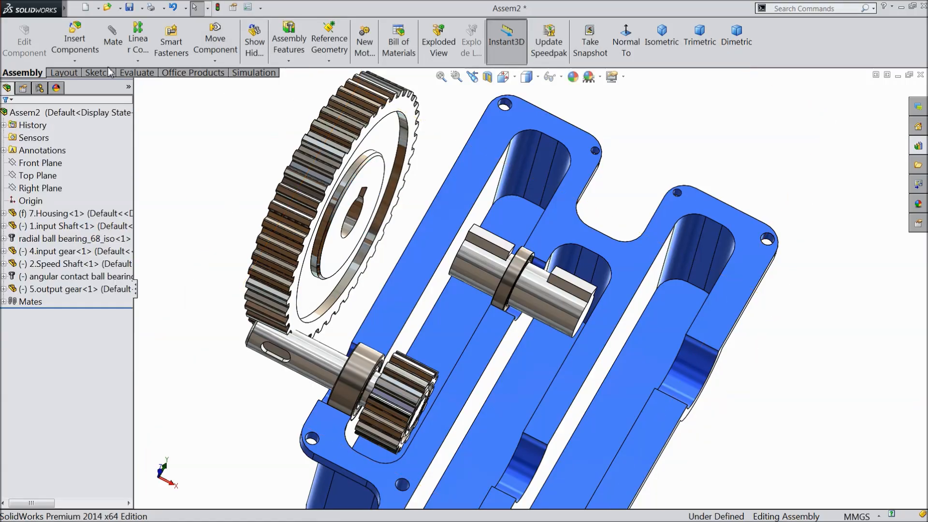
Add a concentric mate between the output gear's bore and the speed shaft's cylindrical face
{"action": "left_click", "coordinate": [115, 42]}
{"action": "scroll", "coordinate": [360, 225], "scroll_direction": "down", "scroll_amount": 3}
{"action": "left_click", "coordinate": [350, 240]}
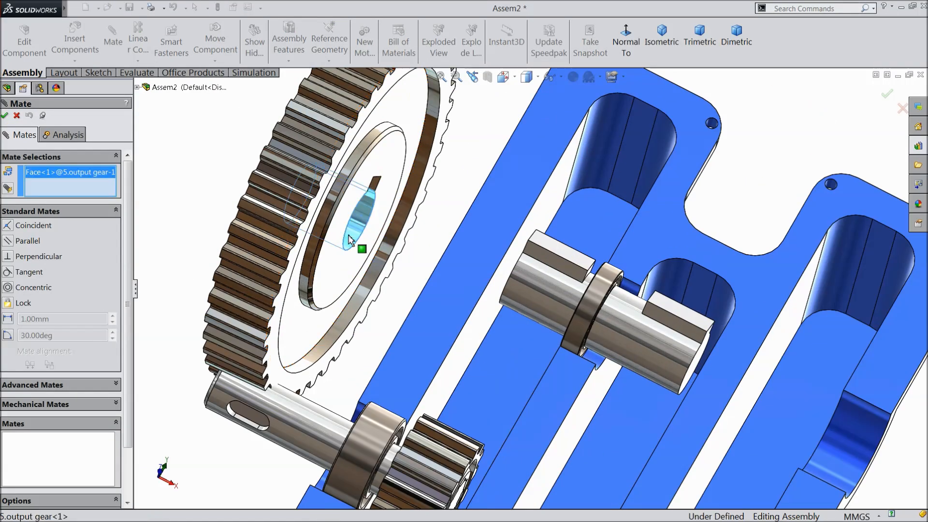
{"action": "left_click", "coordinate": [558, 304]}
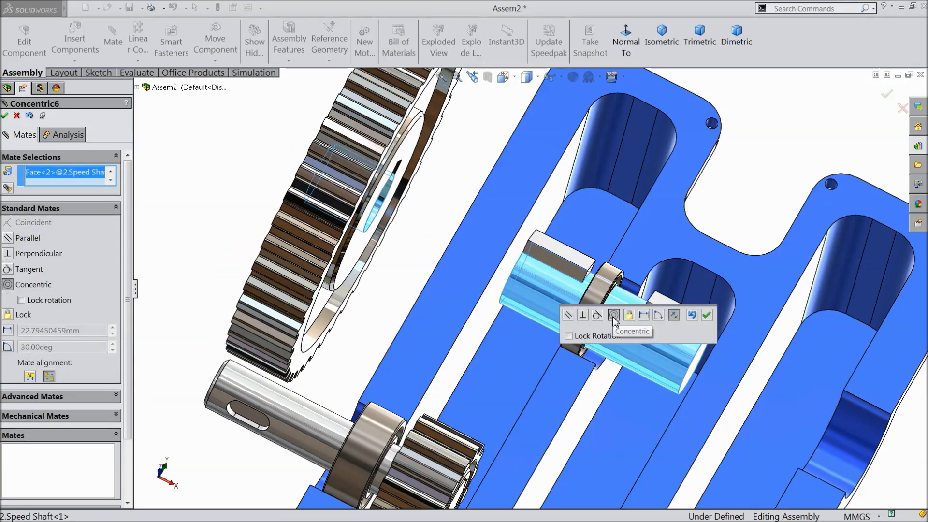
{"action": "left_click", "coordinate": [707, 315]}
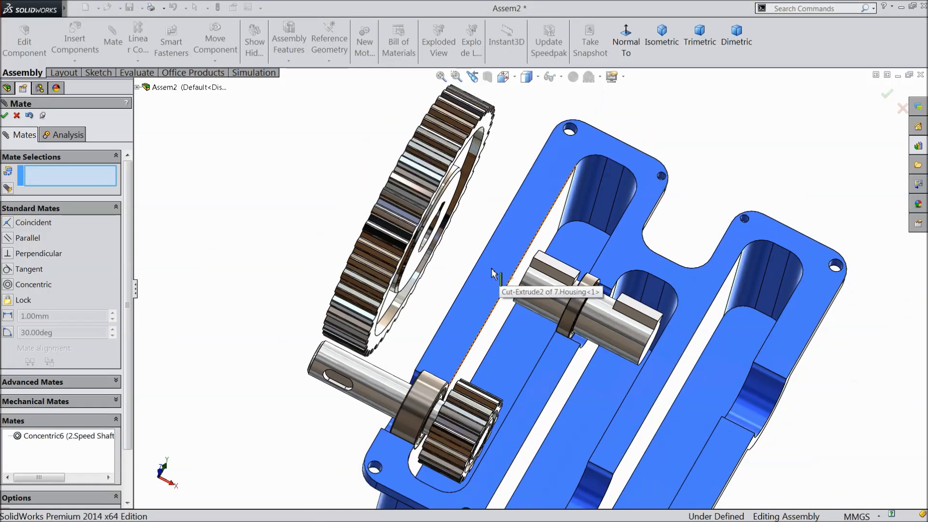
Slide the output gear along its axis onto the keyed end of the speed shaft
{"action": "mouse_move", "coordinate": [503, 290]}
{"action": "middle_mouse_down"}
{"action": "mouse_move", "coordinate": [476, 256]}
{"action": "mouse_move", "coordinate": [498, 293]}
{"action": "middle_mouse_up"}
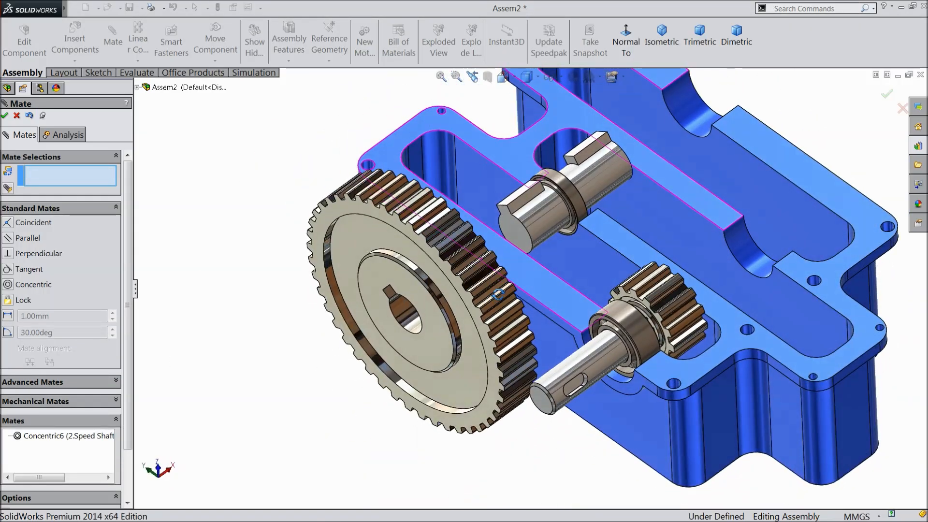
{"action": "scroll", "coordinate": [418, 289], "scroll_direction": "down", "scroll_amount": 3}
{"action": "scroll", "coordinate": [418, 289], "scroll_direction": "down", "scroll_amount": 2}
{"action": "left_click_drag", "start_coordinate": [502, 240], "coordinate": [637, 236]}
Add a coincident mate between the output gear's keyway edge and the end edge of the speed shaft's key
{"action": "scroll", "coordinate": [528, 183], "scroll_direction": "down", "scroll_amount": 6}
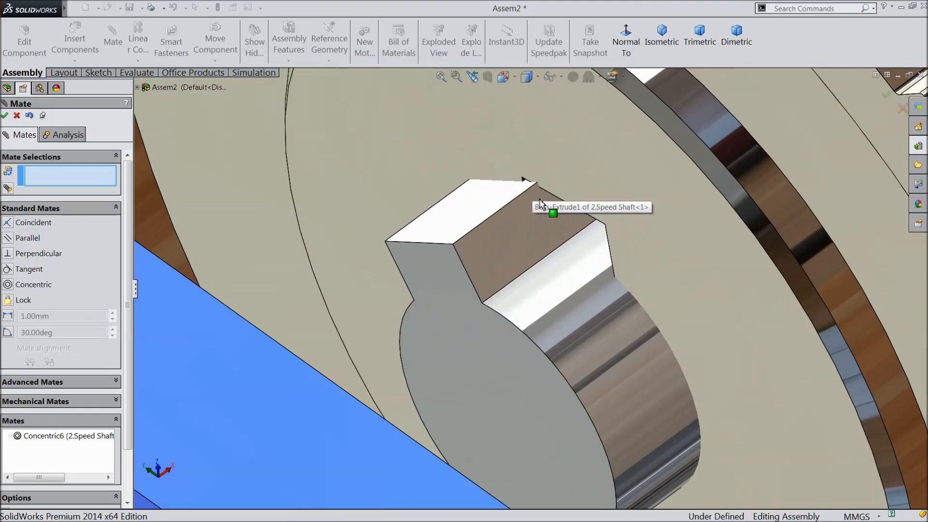
{"action": "scroll", "coordinate": [539, 202], "scroll_direction": "down", "scroll_amount": 2}
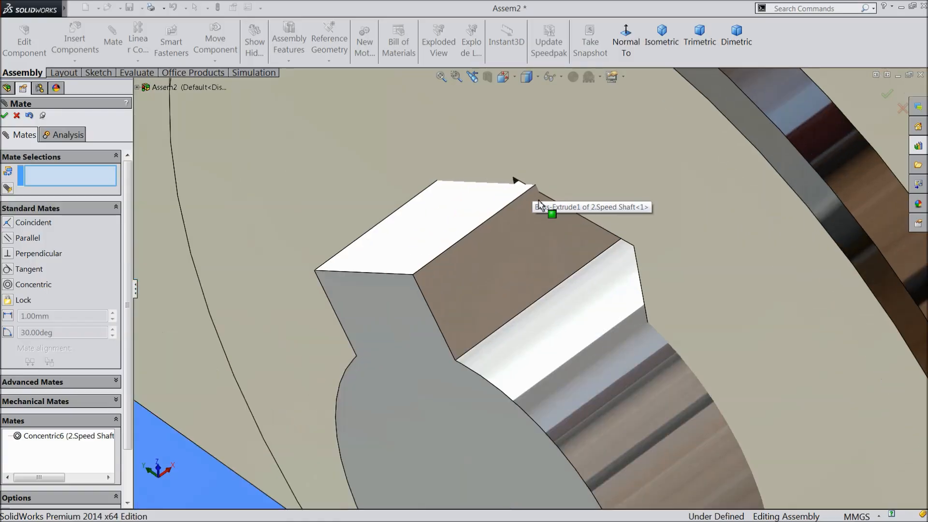
{"action": "left_click", "coordinate": [586, 222]}
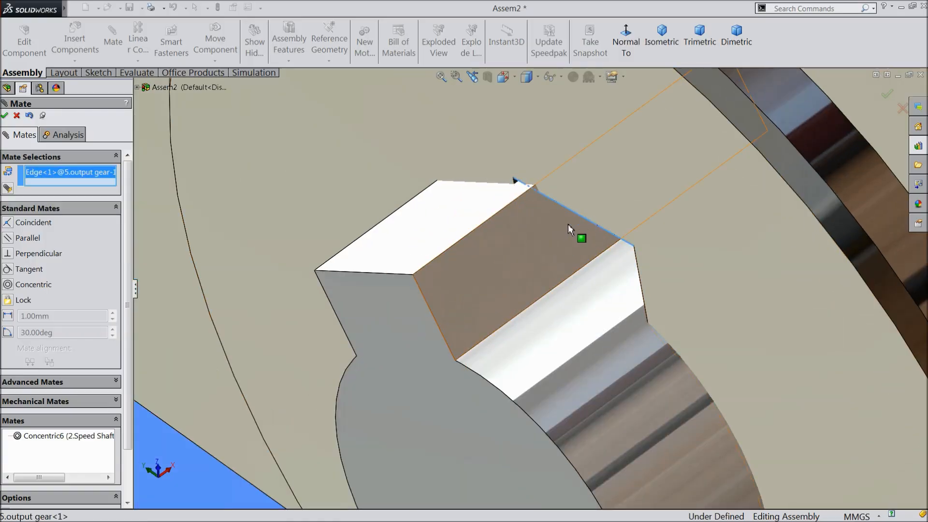
{"action": "left_click", "coordinate": [395, 275]}
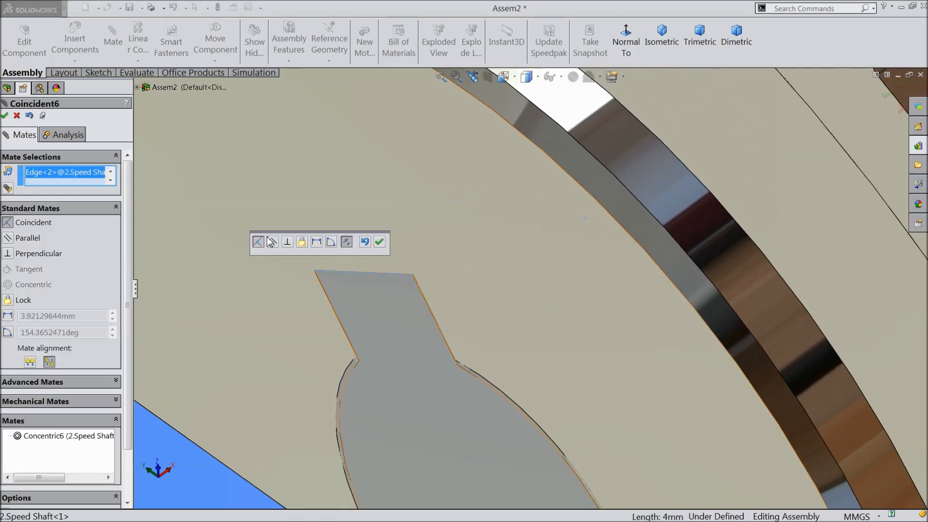
{"action": "left_click", "coordinate": [379, 242]}
{"action": "scroll", "coordinate": [384, 269], "scroll_direction": "up", "scroll_amount": 8}
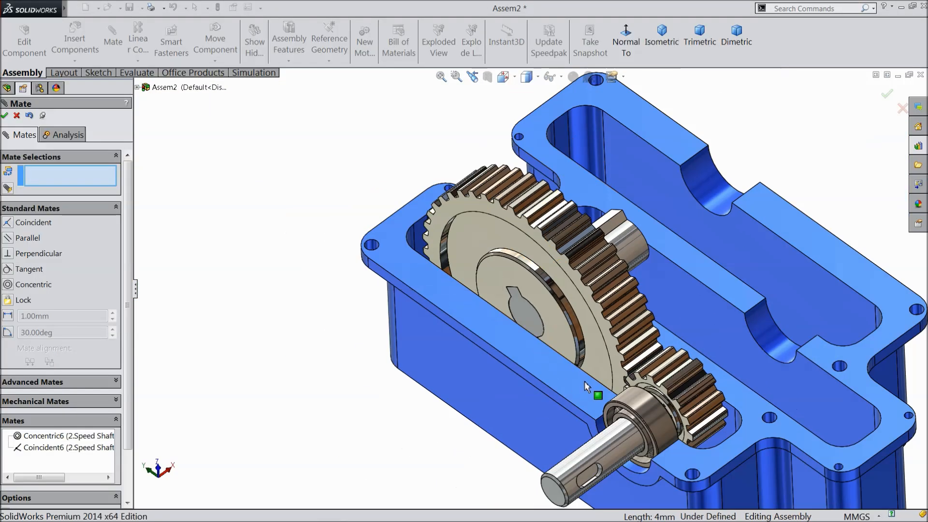
{"action": "middle_click_drag", "start_coordinate": [585, 384], "coordinate": [629, 351]}
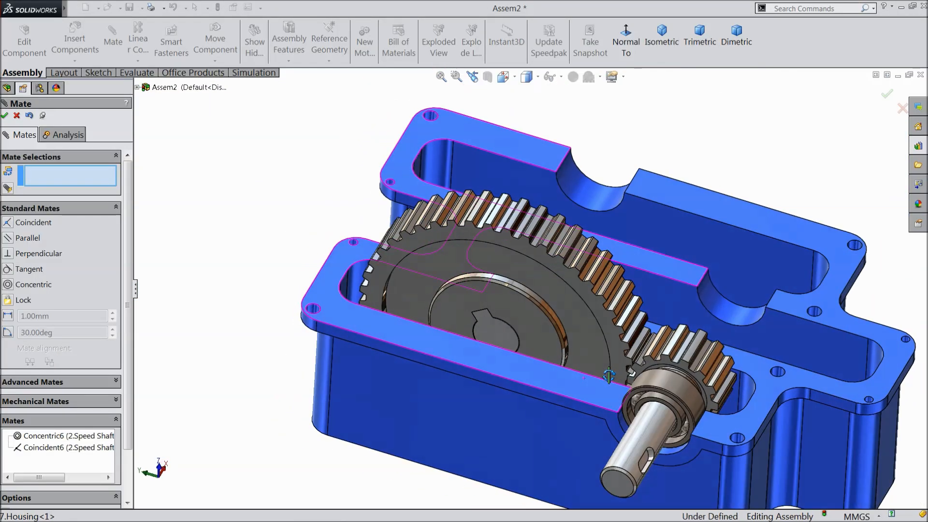
Add a coincident mate between the toothed side faces of the output gear and the input gear
{"action": "scroll", "coordinate": [630, 352], "scroll_direction": "down", "scroll_amount": 2}
{"action": "scroll", "coordinate": [629, 352], "scroll_direction": "down", "scroll_amount": 2}
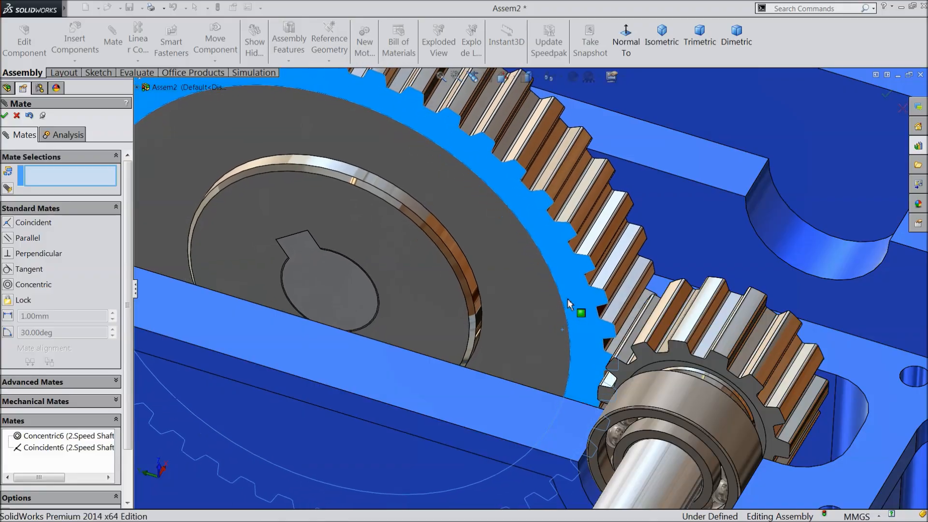
{"action": "scroll", "coordinate": [569, 318], "scroll_direction": "down", "scroll_amount": 2}
{"action": "left_click", "coordinate": [570, 318]}
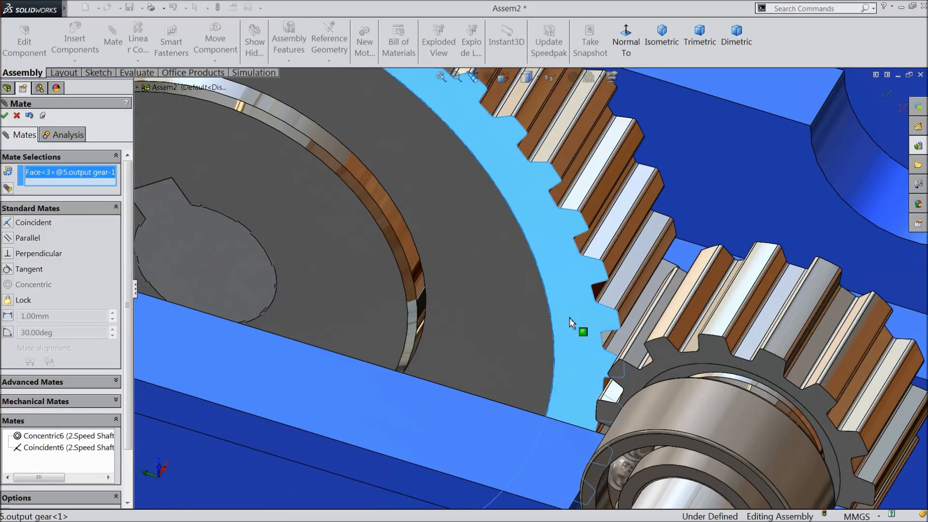
{"action": "left_click", "coordinate": [661, 361]}
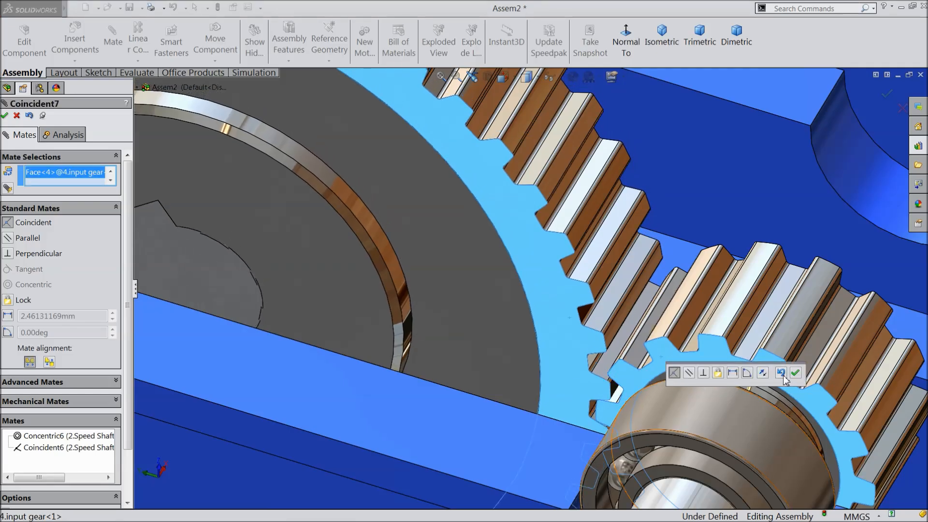
{"action": "left_click", "coordinate": [795, 376]}
{"action": "scroll", "coordinate": [587, 321], "scroll_direction": "up", "scroll_amount": 3}
{"action": "middle_click_drag", "start_coordinate": [581, 317], "coordinate": [572, 286]}
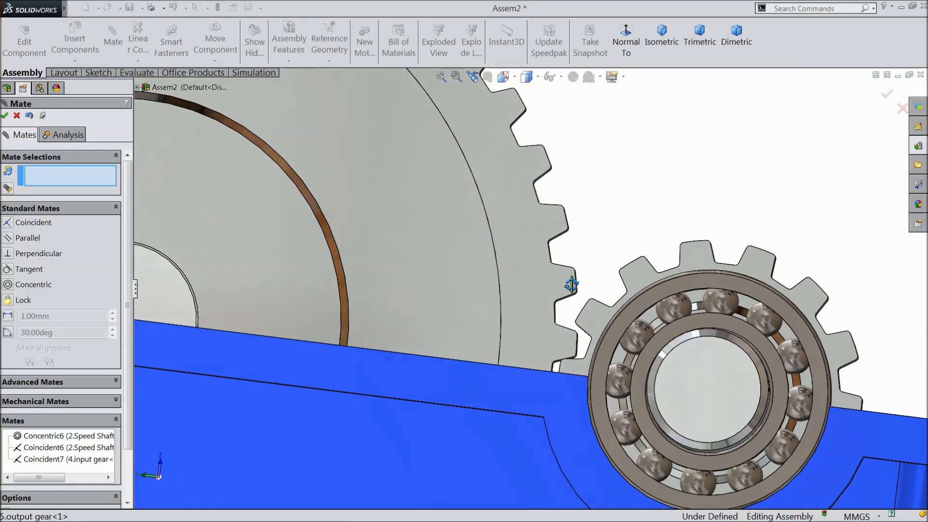
{"action": "left_click", "coordinate": [16, 116]}
View the housing's end face straight on and make the housing transparent
{"action": "left_click", "coordinate": [532, 399]}
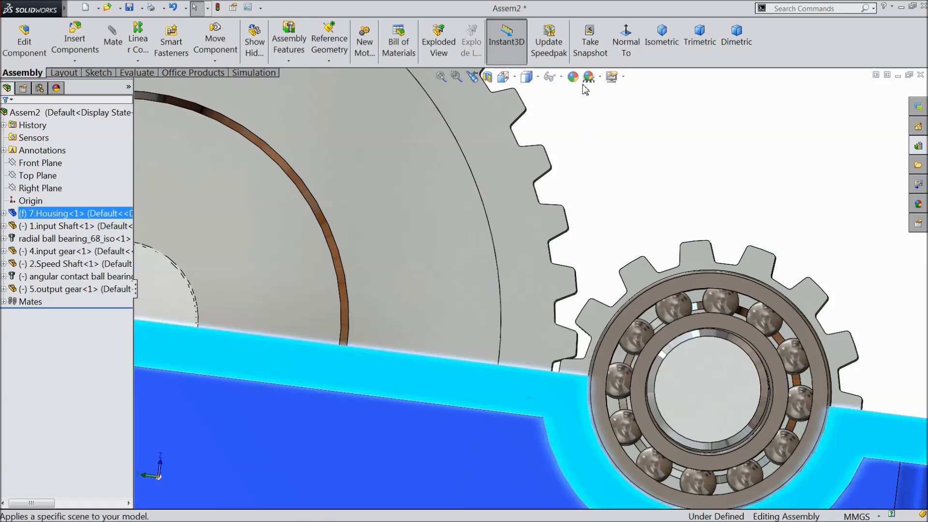
{"action": "left_click", "coordinate": [626, 46]}
{"action": "scroll", "coordinate": [535, 338], "scroll_direction": "down", "scroll_amount": 5}
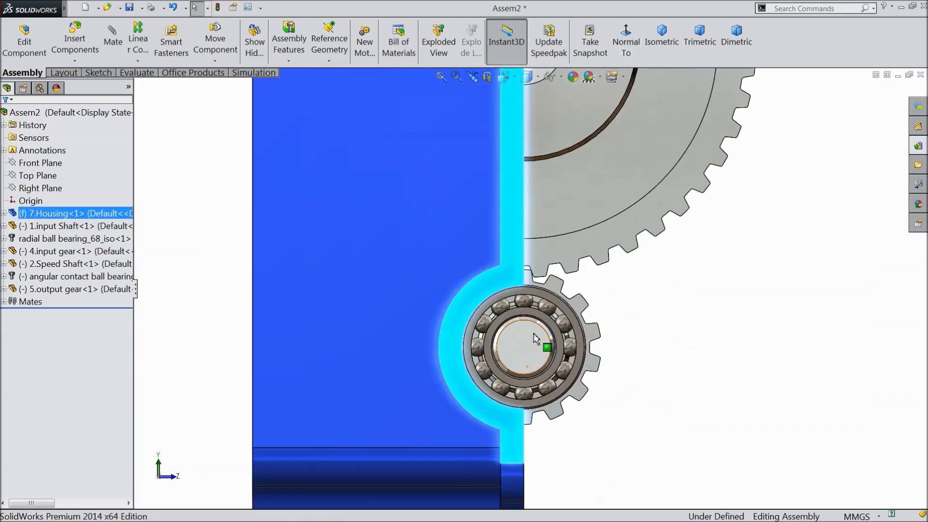
{"action": "left_click", "coordinate": [271, 305]}
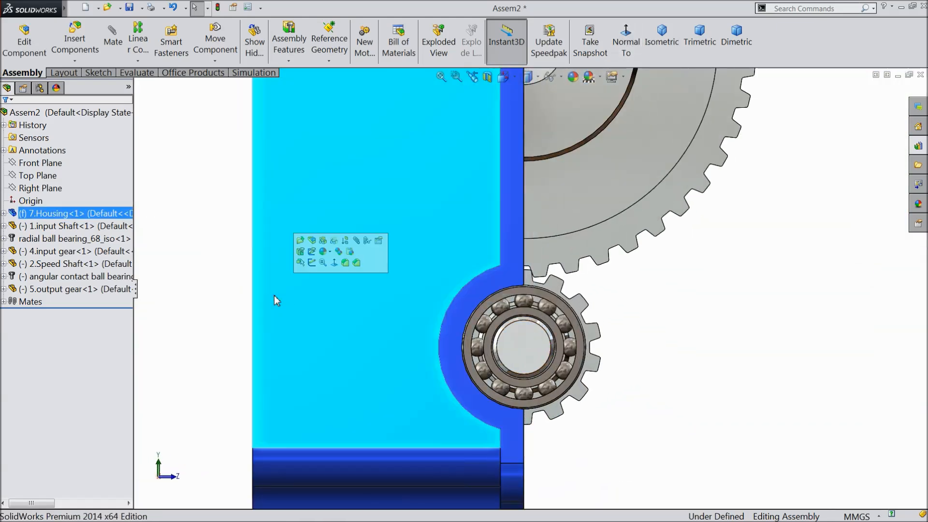
{"action": "left_click", "coordinate": [334, 241]}
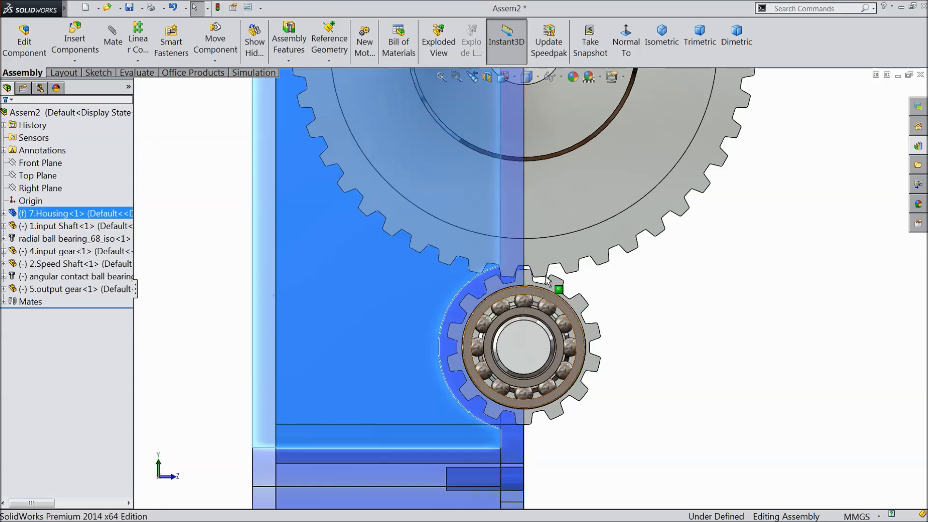
Turn the input gear and the output gear slightly until their teeth mesh without overlapping
{"action": "scroll", "coordinate": [500, 283], "scroll_direction": "down", "scroll_amount": 6}
{"action": "scroll", "coordinate": [508, 283], "scroll_direction": "down", "scroll_amount": 1}
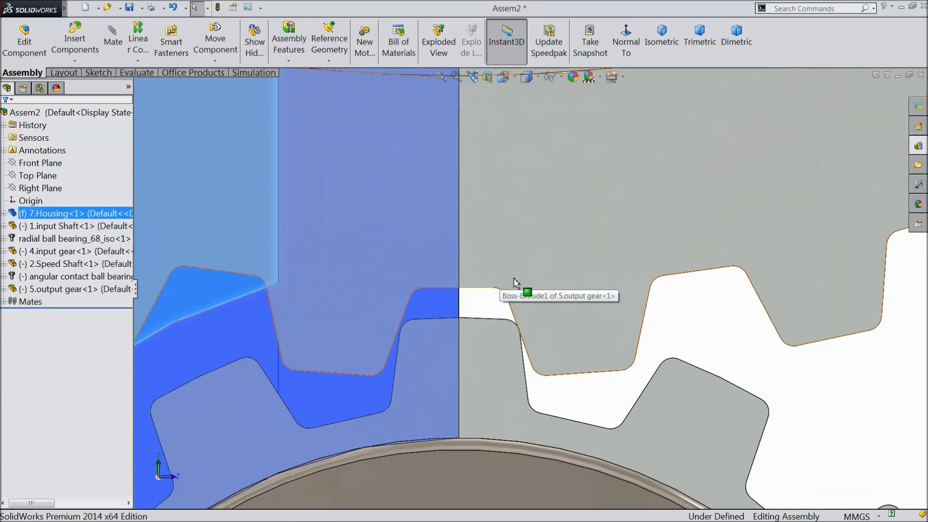
{"action": "left_click", "coordinate": [490, 346]}
{"action": "left_click_drag", "start_coordinate": [489, 346], "coordinate": [486, 347]}
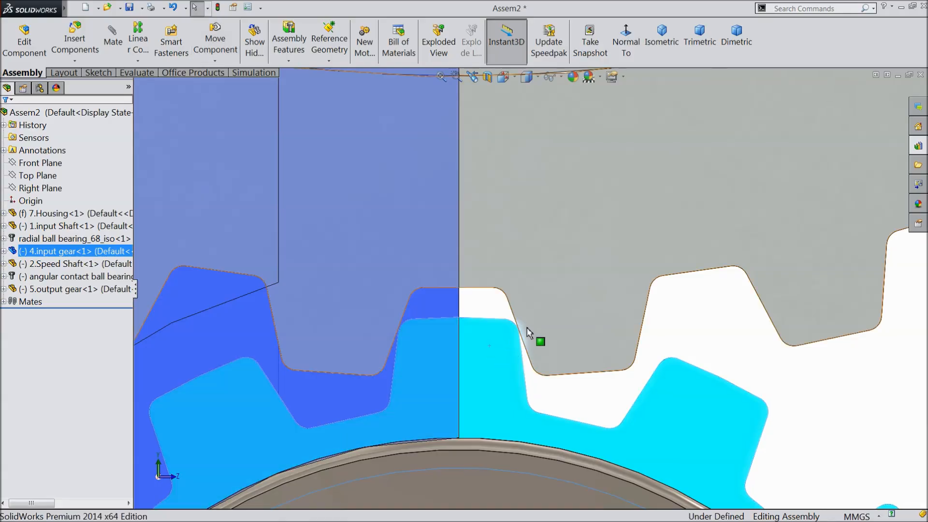
{"action": "left_click", "coordinate": [558, 319]}
{"action": "left_click_drag", "start_coordinate": [559, 319], "coordinate": [557, 320]}
Turn off the housing's transparency in an angled view of the assembly
{"action": "scroll", "coordinate": [537, 355], "scroll_direction": "up", "scroll_amount": 15}
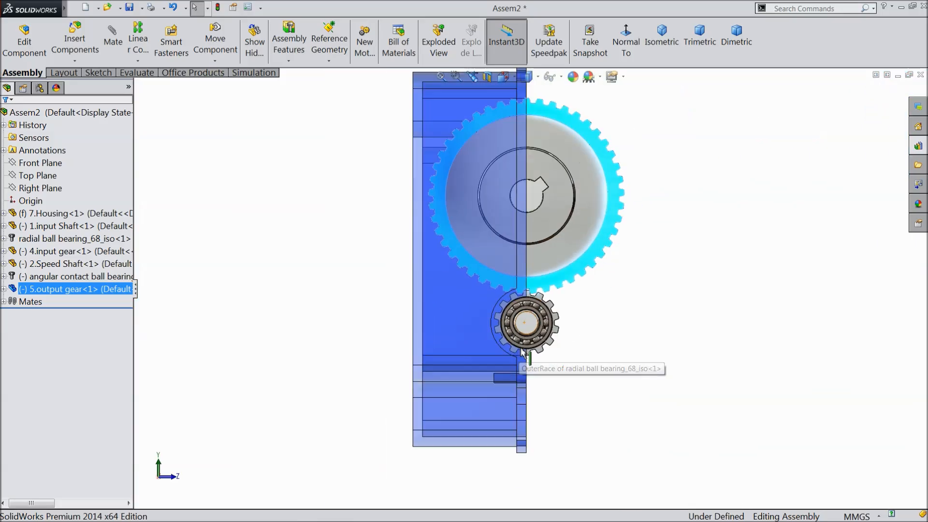
{"action": "middle_click_drag", "start_coordinate": [595, 311], "coordinate": [509, 366]}
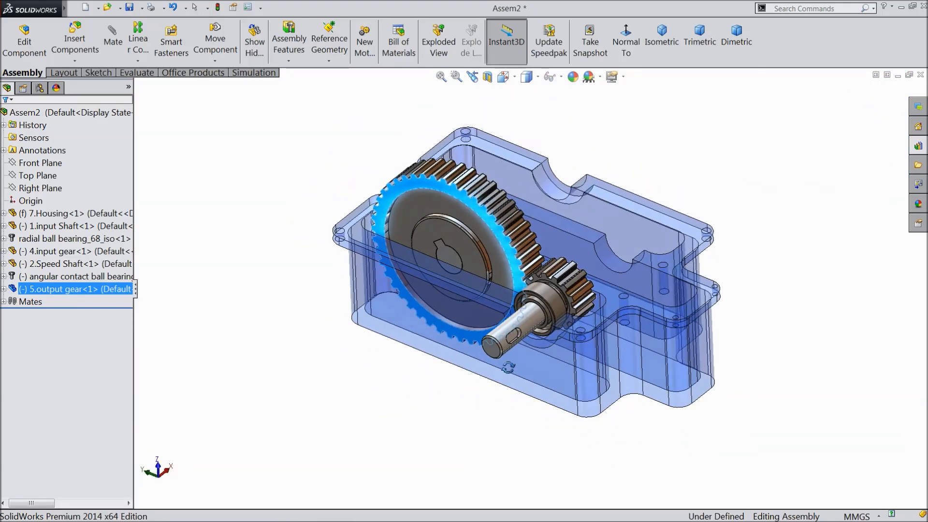
{"action": "scroll", "coordinate": [599, 259], "scroll_direction": "down", "scroll_amount": 2}
{"action": "left_click", "coordinate": [538, 427]}
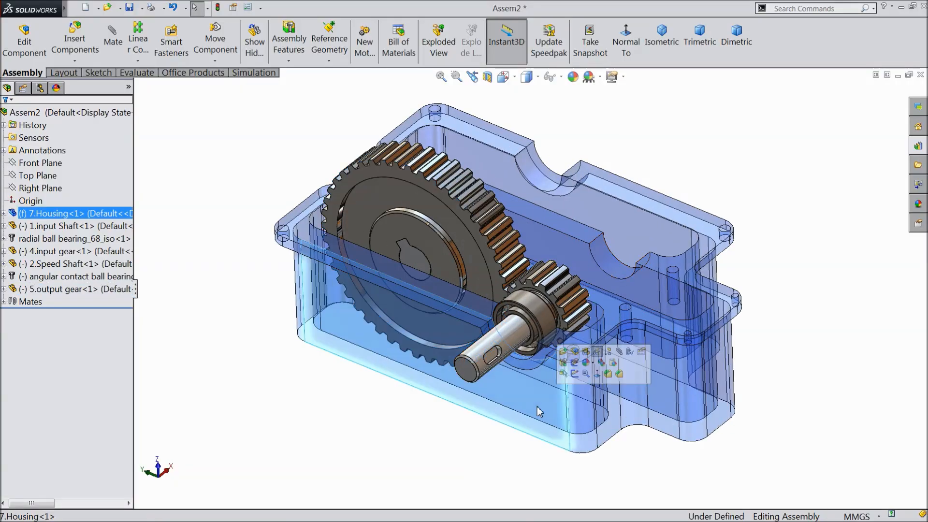
{"action": "left_click", "coordinate": [587, 364]}
{"action": "scroll", "coordinate": [506, 252], "scroll_direction": "down", "scroll_amount": 4}
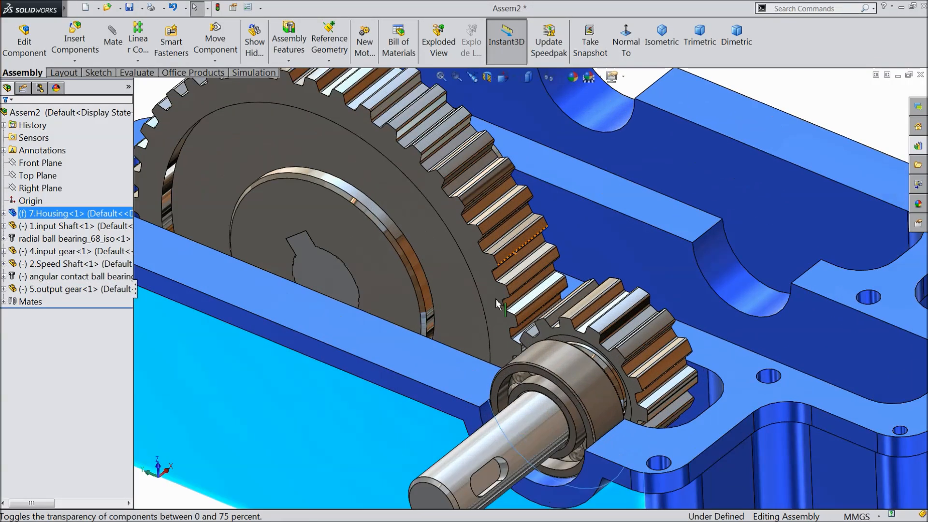
Add a reversed gear mate between an input gear tooth face and an output gear tooth face with a 20 mm : 60 mm ratio
{"action": "left_click", "coordinate": [113, 39]}
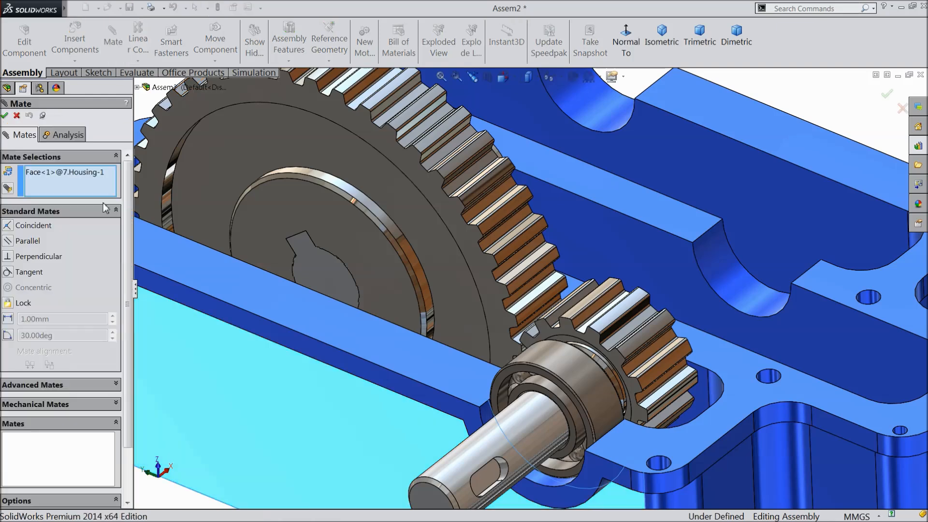
{"action": "right_click", "coordinate": [43, 173]}
{"action": "left_click", "coordinate": [73, 177]}
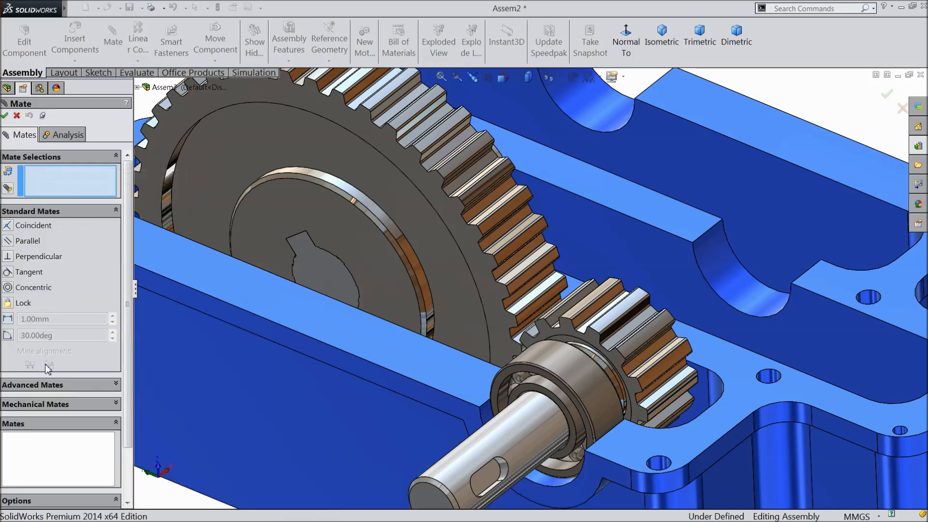
{"action": "left_click", "coordinate": [42, 404]}
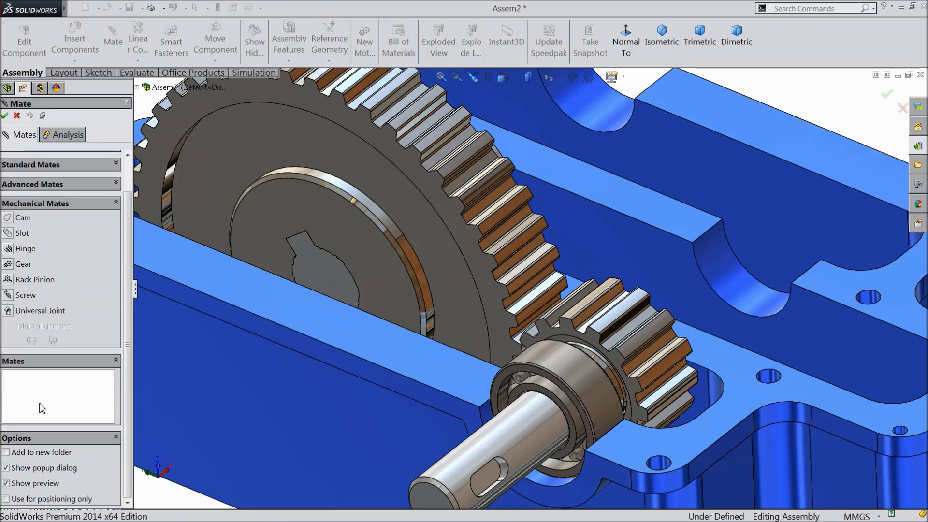
{"action": "left_click", "coordinate": [8, 264]}
{"action": "scroll", "coordinate": [131, 239], "scroll_direction": "up", "scroll_amount": 1}
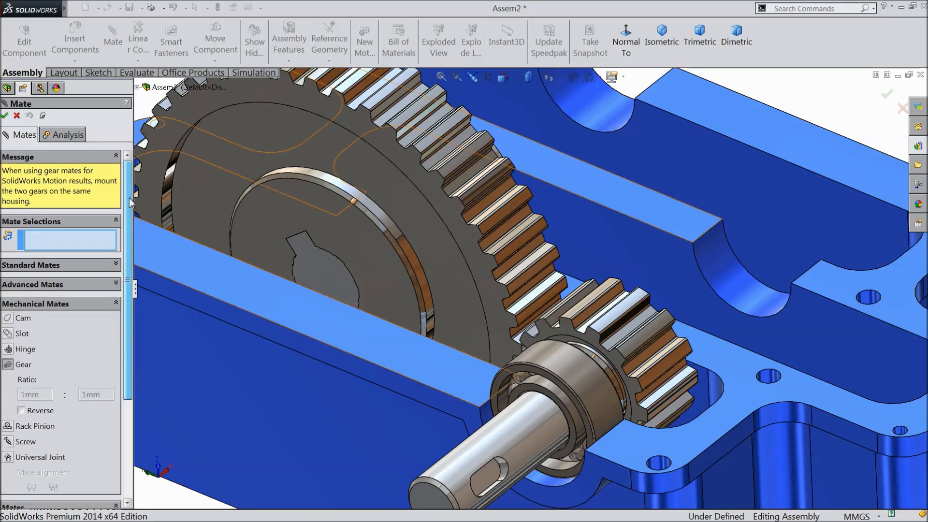
{"action": "left_click", "coordinate": [604, 320]}
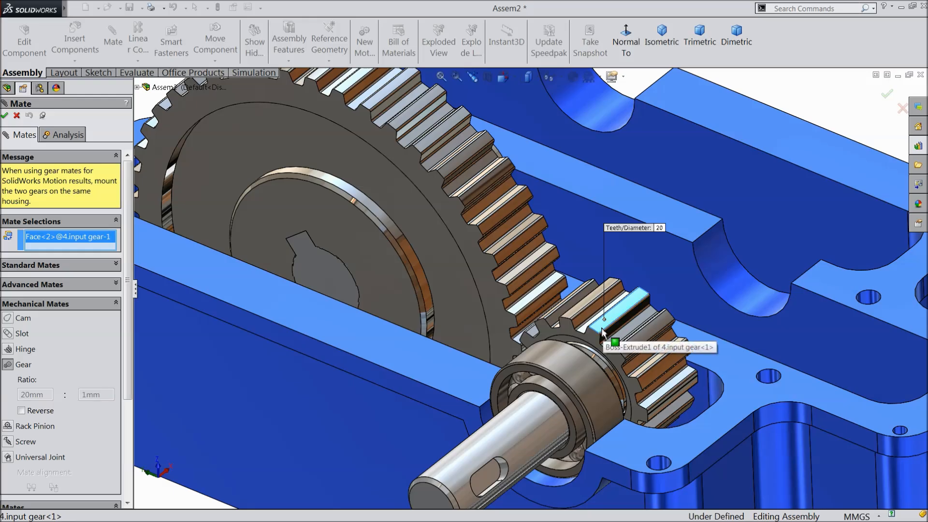
{"action": "left_click", "coordinate": [508, 256]}
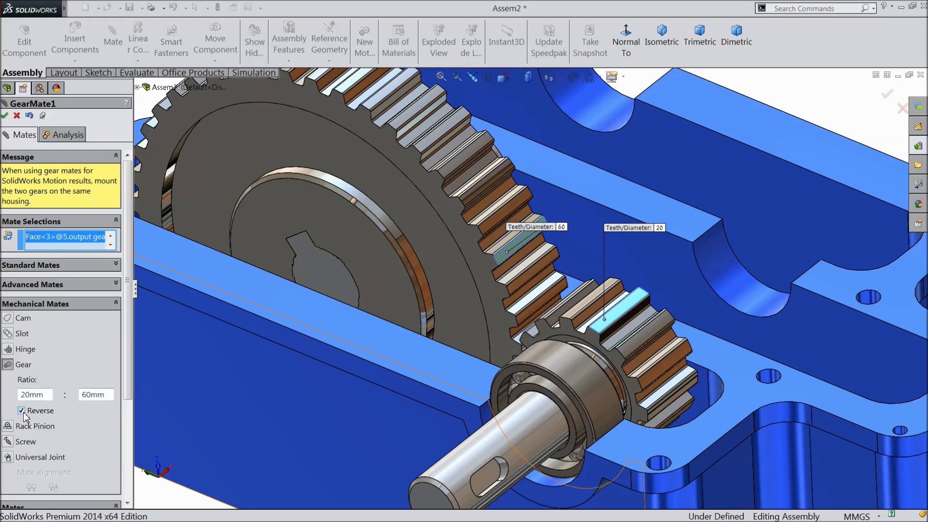
{"action": "left_click", "coordinate": [5, 117]}
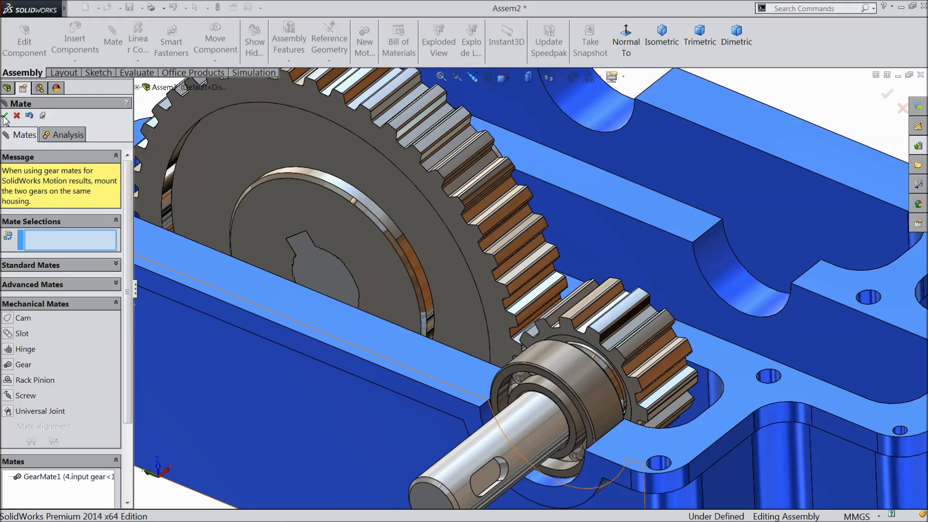
{"action": "left_click", "coordinate": [5, 116]}
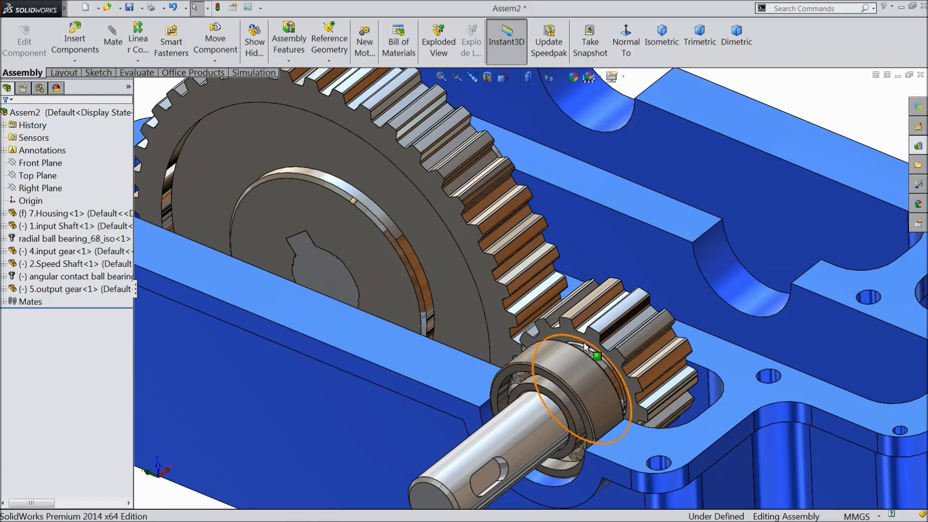
Turn the input shaft to test the gear motion and inspect the assembly from the opposite side
{"action": "left_click_drag", "start_coordinate": [520, 437], "coordinate": [442, 416]}
{"action": "scroll", "coordinate": [443, 418], "scroll_direction": "up", "scroll_amount": 5}
{"action": "middle_click_drag", "start_coordinate": [442, 419], "coordinate": [323, 491]}
{"action": "scroll", "coordinate": [464, 474], "scroll_direction": "up", "scroll_amount": 3}
{"action": "scroll", "coordinate": [530, 414], "scroll_direction": "down", "scroll_amount": 2}
{"action": "mouse_move", "coordinate": [496, 358]}
{"action": "middle_mouse_down"}
{"action": "mouse_move", "coordinate": [470, 369]}
{"action": "mouse_move", "coordinate": [480, 357]}
{"action": "middle_mouse_up"}
{"action": "left_click", "coordinate": [808, 237]}
Insert the part 6.middle gear.SLDPRT and place it beside the free end of the speed shaft
{"action": "left_click", "coordinate": [77, 44]}
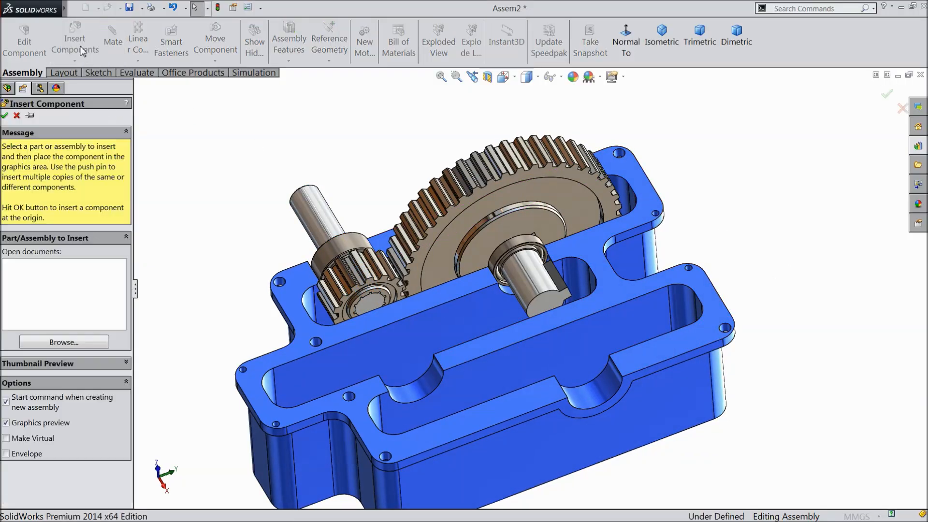
{"action": "left_click", "coordinate": [58, 342]}
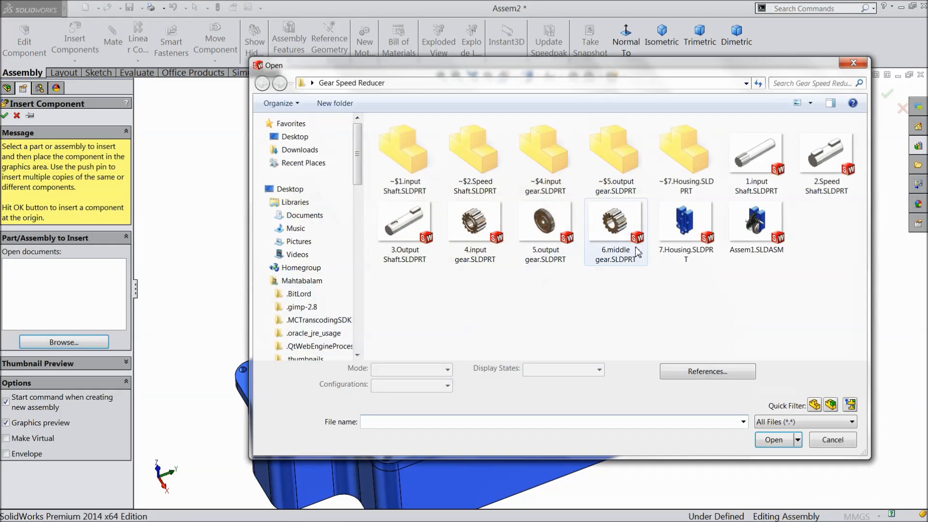
{"action": "left_click", "coordinate": [622, 240]}
{"action": "left_click", "coordinate": [773, 440]}
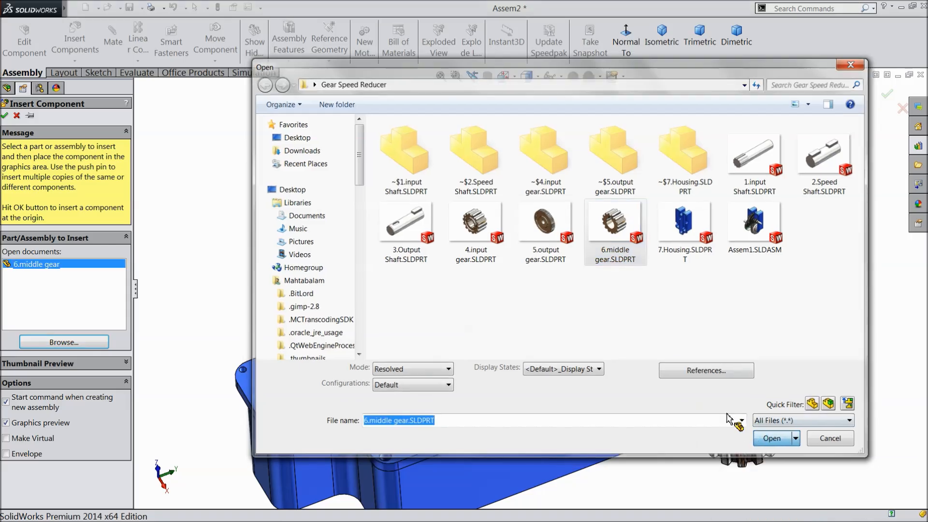
{"action": "scroll", "coordinate": [633, 336], "scroll_direction": "down", "scroll_amount": 4}
{"action": "left_click", "coordinate": [578, 240]}
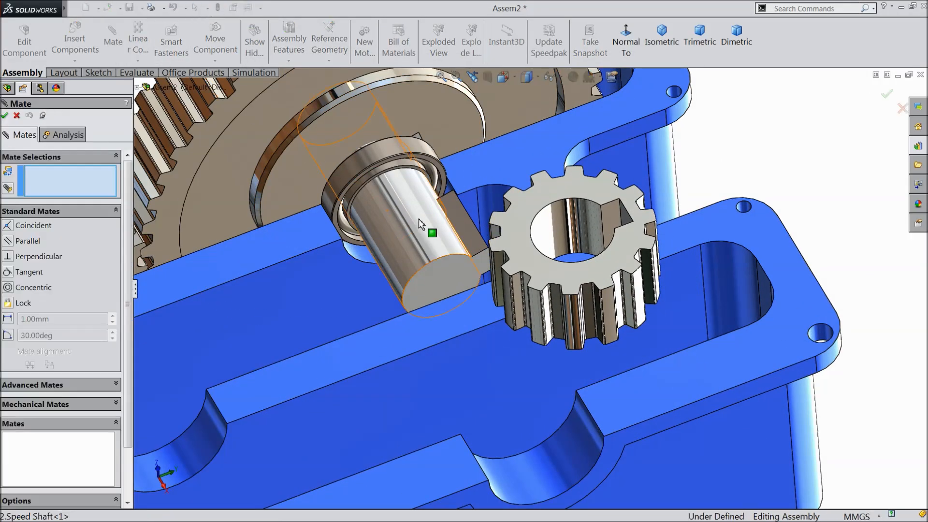
Mate the middle gear's bore concentric with the speed shaft and slide the gear onto the shaft's keyed end
{"action": "left_click", "coordinate": [425, 227]}
{"action": "left_click", "coordinate": [563, 226]}
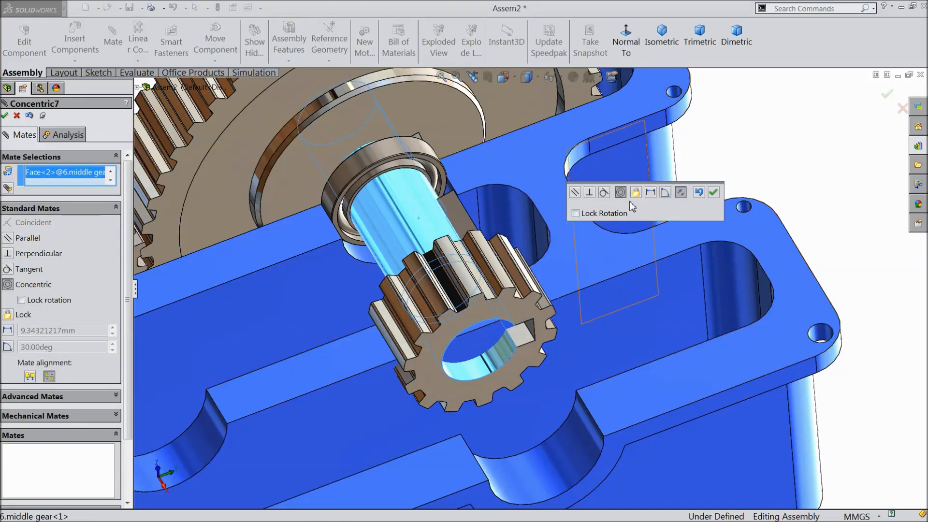
{"action": "left_click", "coordinate": [714, 193]}
{"action": "left_click_drag", "start_coordinate": [498, 310], "coordinate": [364, 227]}
Add a coincident mate between the middle gear's keyway edge and the end edge of the speed shaft's key
{"action": "scroll", "coordinate": [364, 227], "scroll_direction": "down", "scroll_amount": 6}
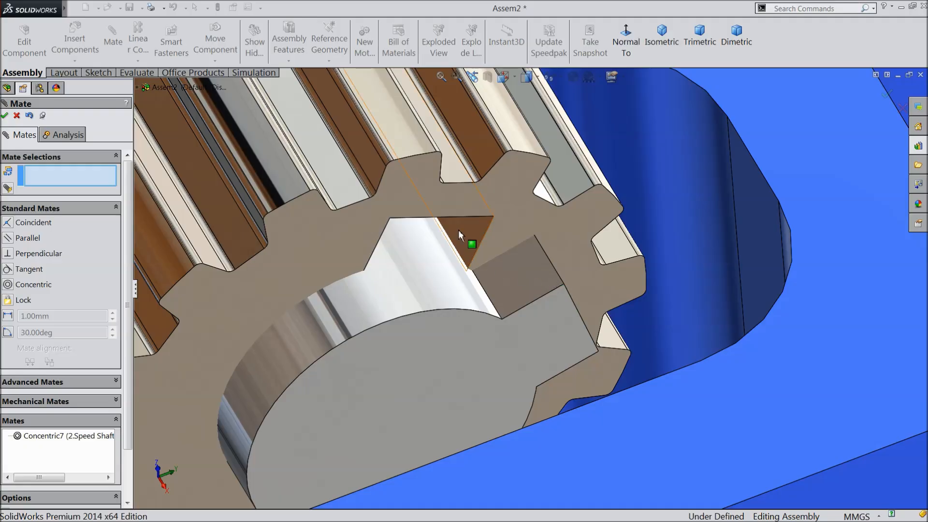
{"action": "left_click", "coordinate": [453, 218]}
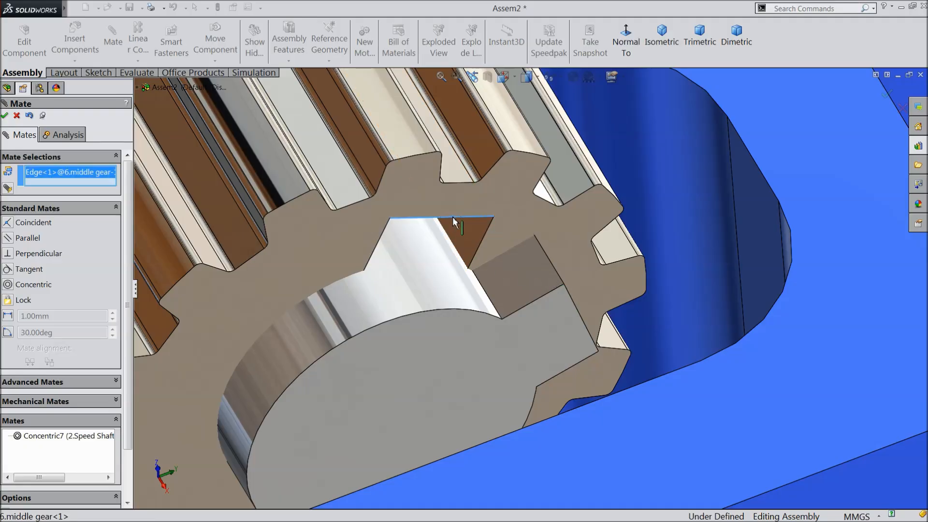
{"action": "left_click", "coordinate": [581, 309]}
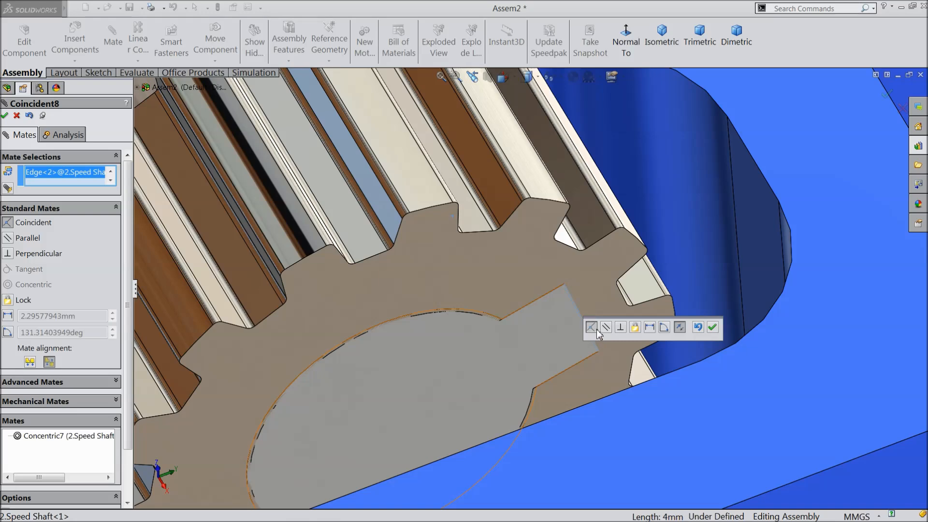
{"action": "left_click", "coordinate": [713, 327]}
{"action": "scroll", "coordinate": [570, 298], "scroll_direction": "up", "scroll_amount": 5}
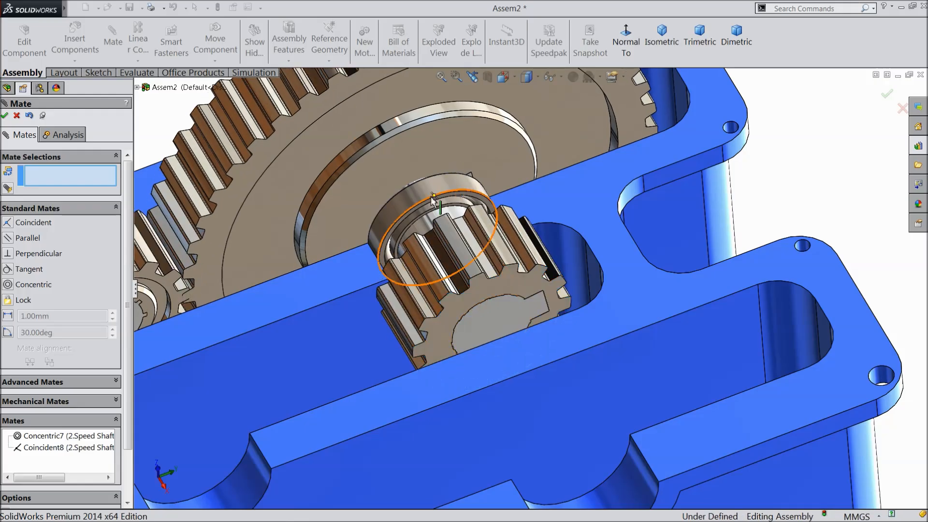
{"action": "scroll", "coordinate": [498, 286], "scroll_direction": "up", "scroll_amount": 3}
{"action": "scroll", "coordinate": [501, 290], "scroll_direction": "up", "scroll_amount": 3}
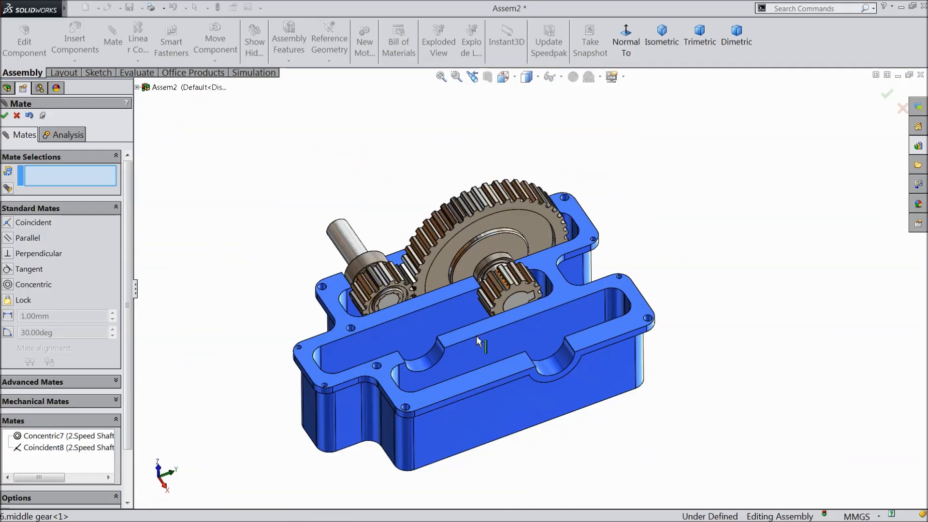
{"action": "scroll", "coordinate": [424, 363], "scroll_direction": "down", "scroll_amount": 5}
{"action": "left_click", "coordinate": [5, 116]}
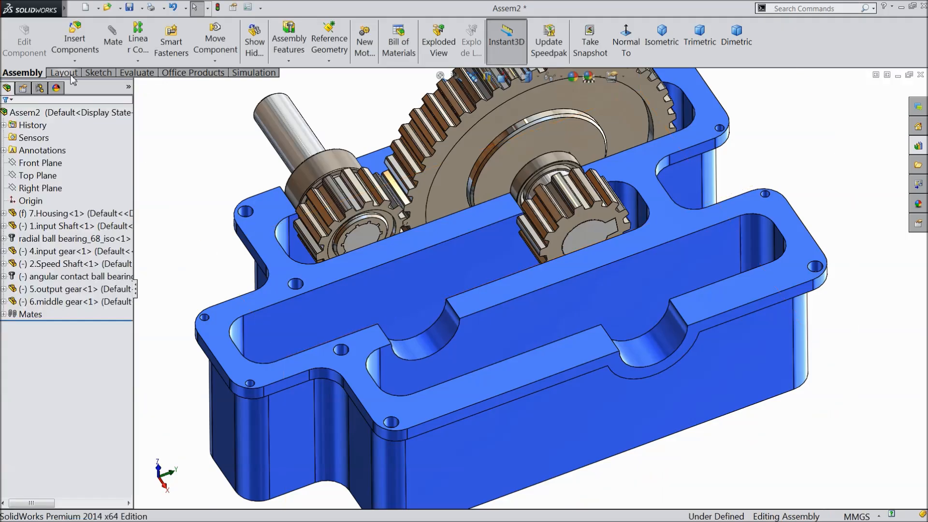
Insert another 2.Speed Shaft.SLDPRT part and place it above the housing beside the empty middle-wall bearing seat
{"action": "left_click", "coordinate": [74, 43]}
{"action": "left_click", "coordinate": [108, 343]}
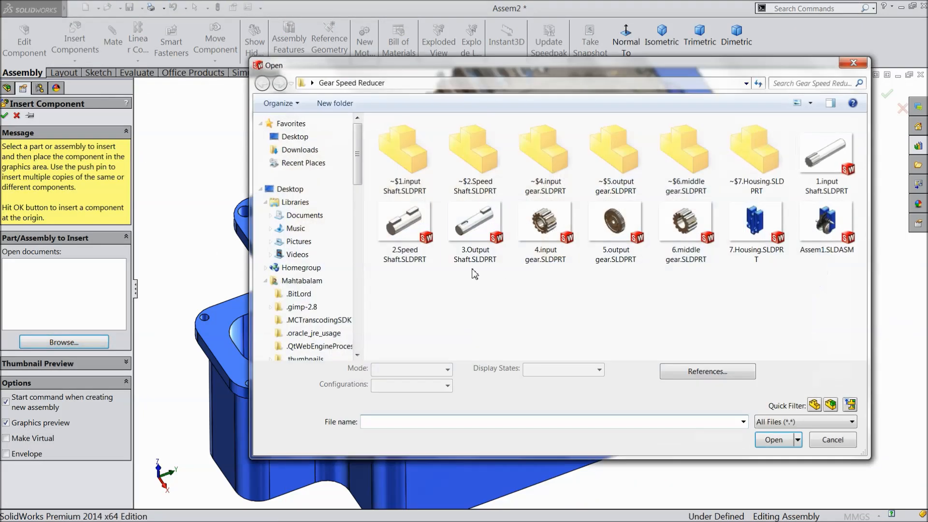
{"action": "left_click", "coordinate": [408, 227]}
{"action": "left_click", "coordinate": [771, 439]}
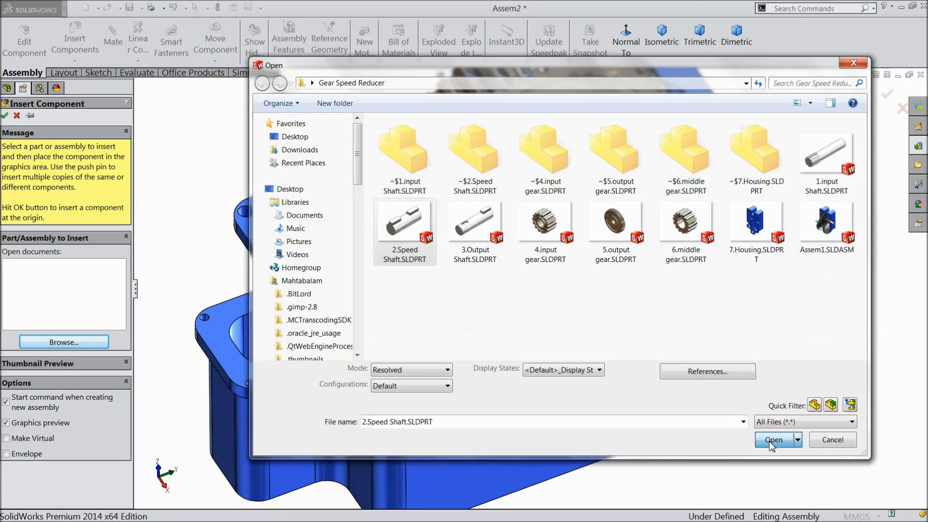
{"action": "left_click", "coordinate": [368, 324]}
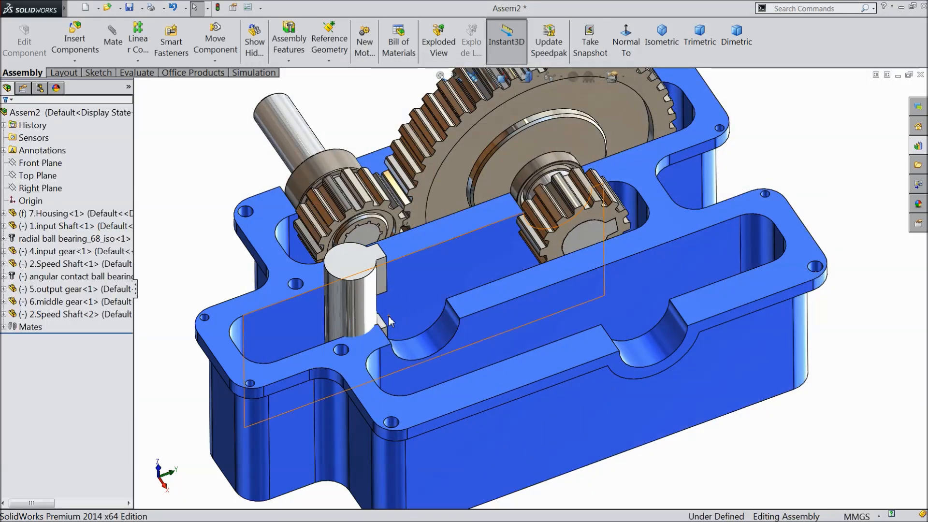
Mate the second speed shaft concentric with the middle wall's semicircular bearing seat and slide it along its axis across the wall
{"action": "scroll", "coordinate": [370, 321], "scroll_direction": "down", "scroll_amount": 3}
{"action": "left_click", "coordinate": [346, 300]}
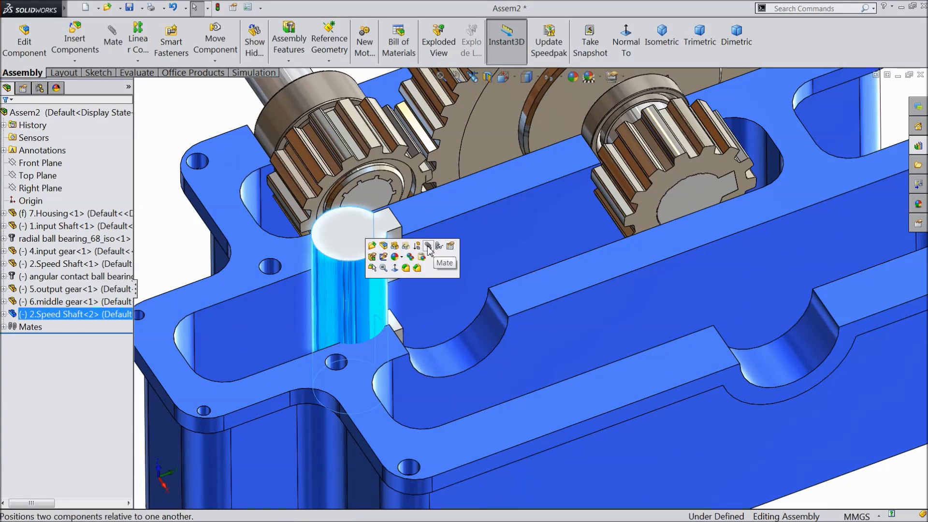
{"action": "left_click", "coordinate": [428, 245]}
{"action": "left_click", "coordinate": [462, 346]}
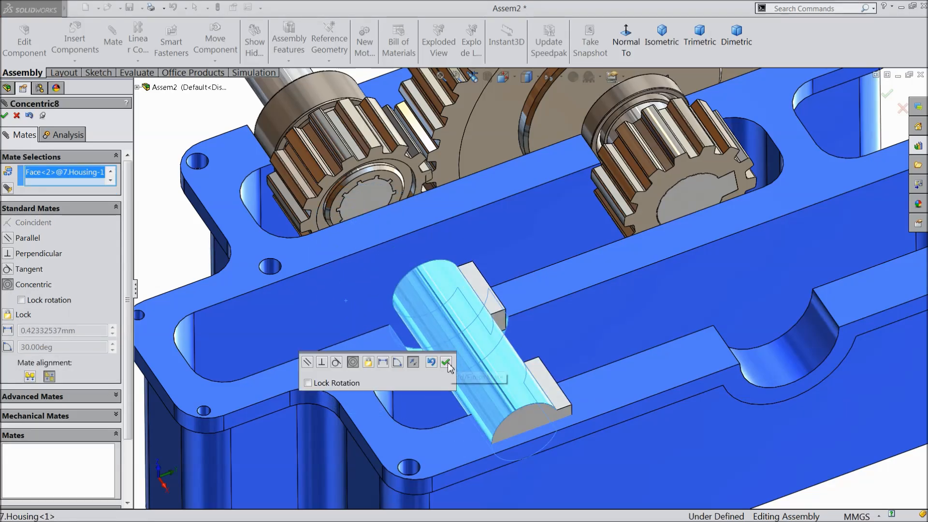
{"action": "left_click", "coordinate": [446, 363]}
{"action": "left_click_drag", "start_coordinate": [477, 350], "coordinate": [464, 317]}
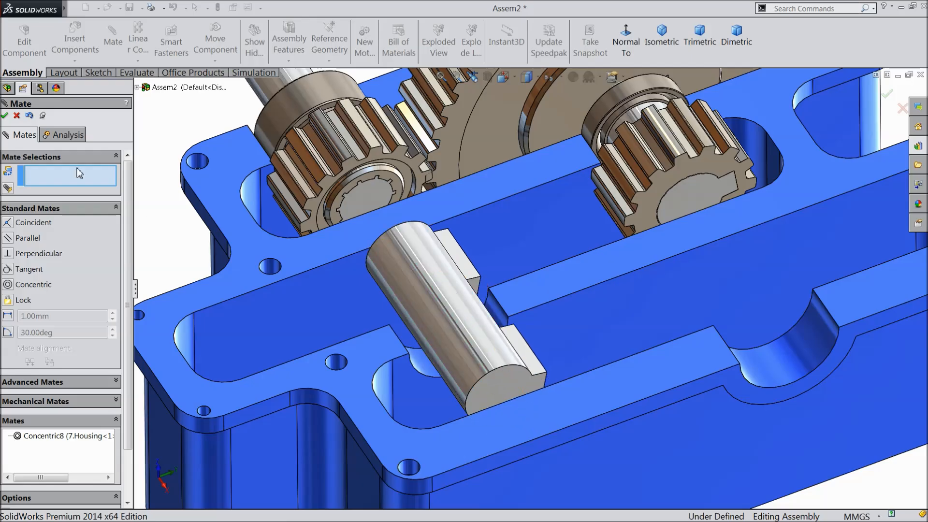
{"action": "left_click", "coordinate": [4, 116]}
Place one ISO angular contact ball bearing of size 1710 from the Toolbox onto the second speed shaft
{"action": "left_click", "coordinate": [918, 147]}
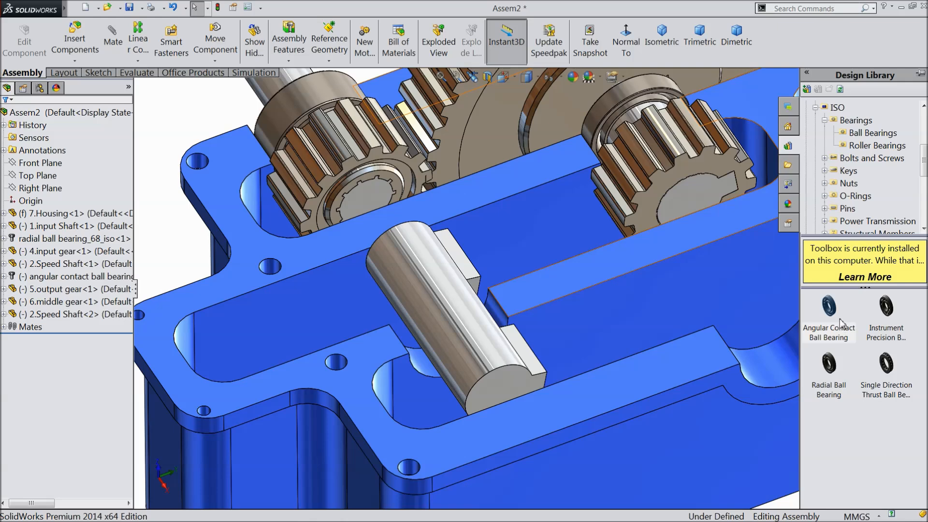
{"action": "mouse_move", "coordinate": [841, 323]}
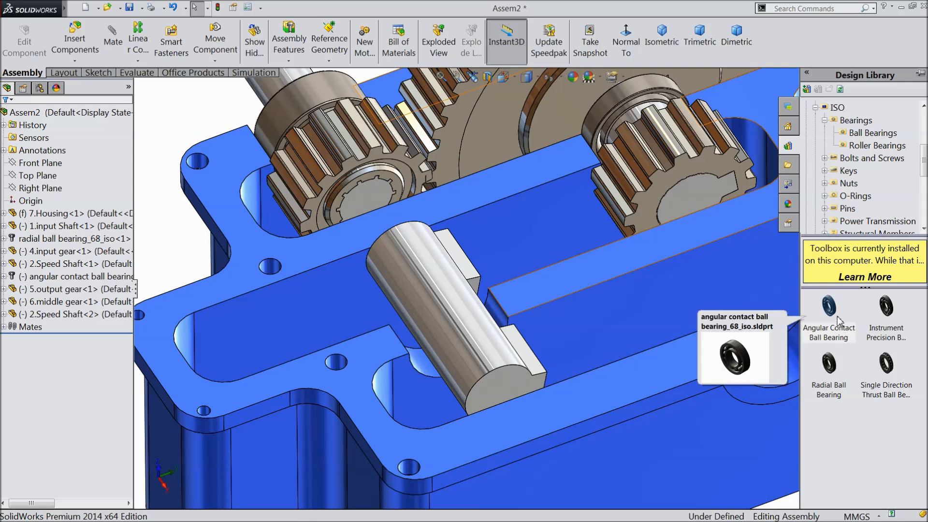
{"action": "left_click_drag", "start_coordinate": [836, 315], "coordinate": [493, 291]}
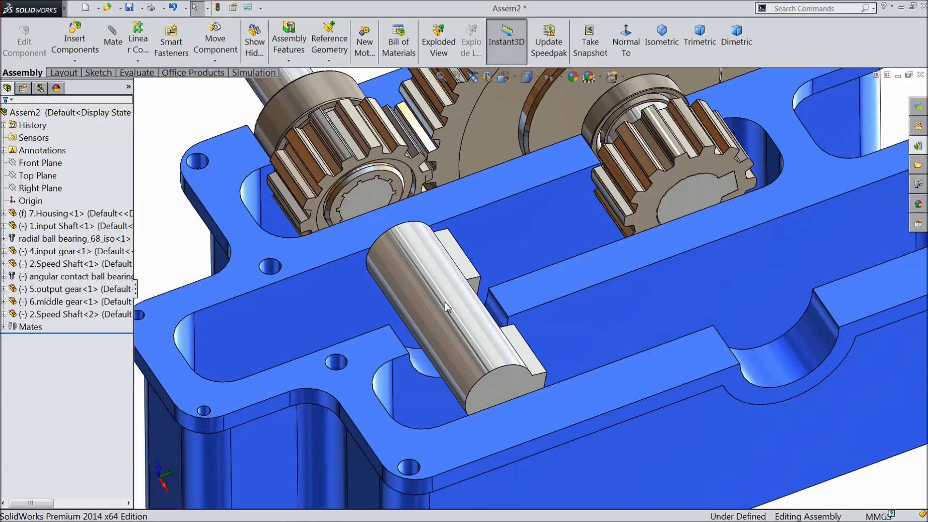
{"action": "left_click_drag", "start_coordinate": [447, 307], "coordinate": [447, 307]}
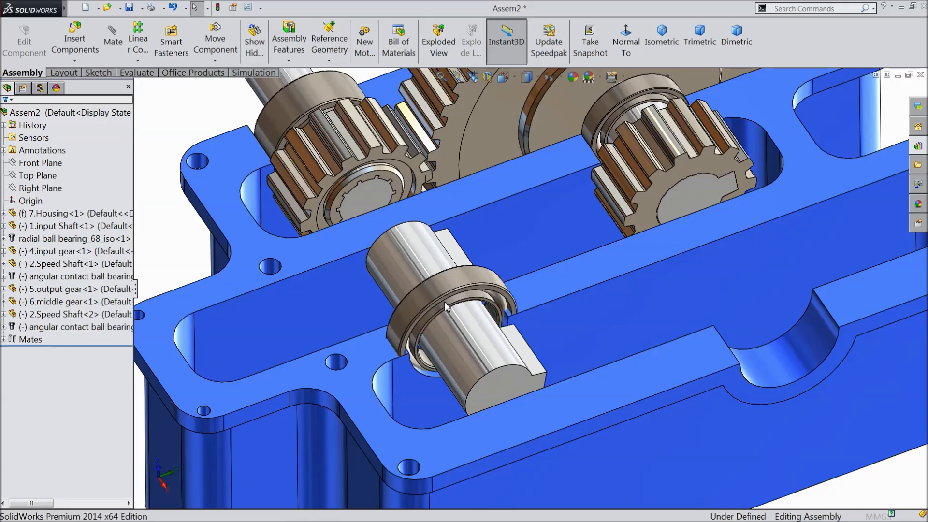
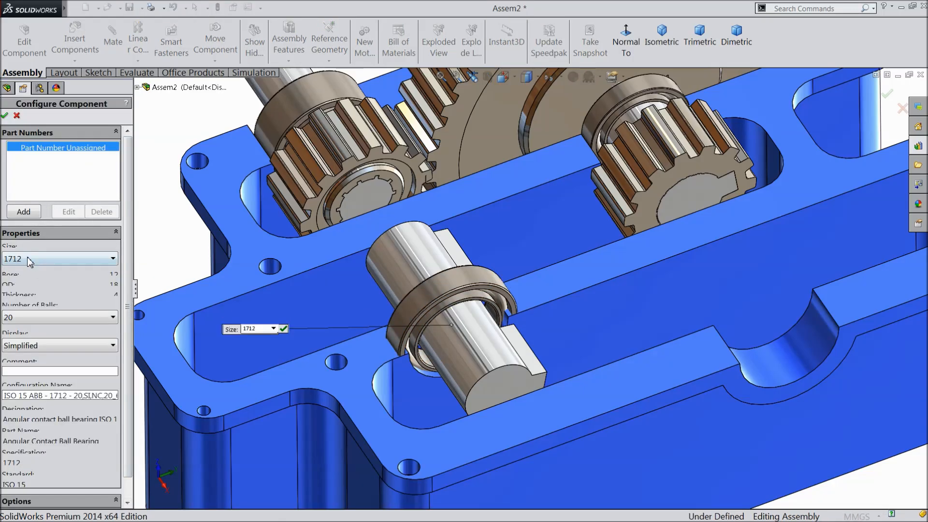
{"action": "left_click", "coordinate": [29, 261]}
{"action": "scroll", "coordinate": [14, 109], "scroll_direction": "up", "scroll_amount": 5}
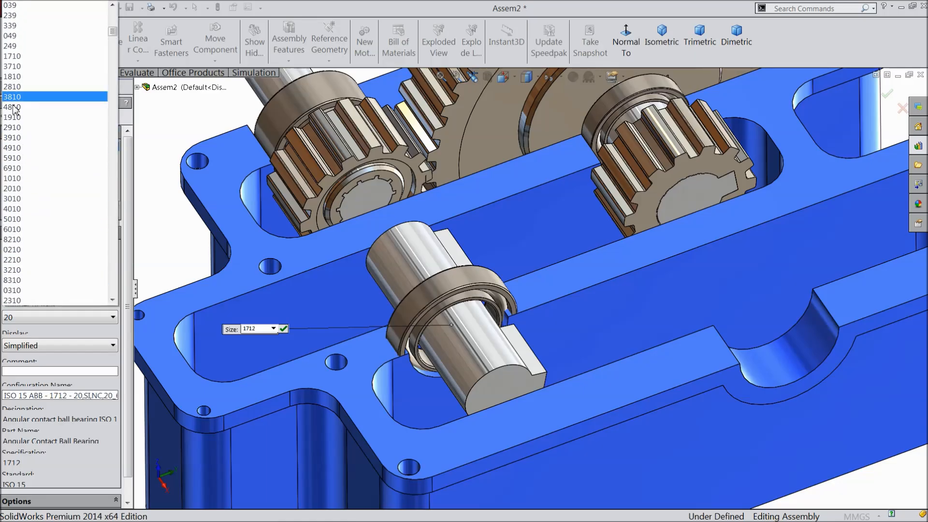
{"action": "left_click", "coordinate": [12, 56]}
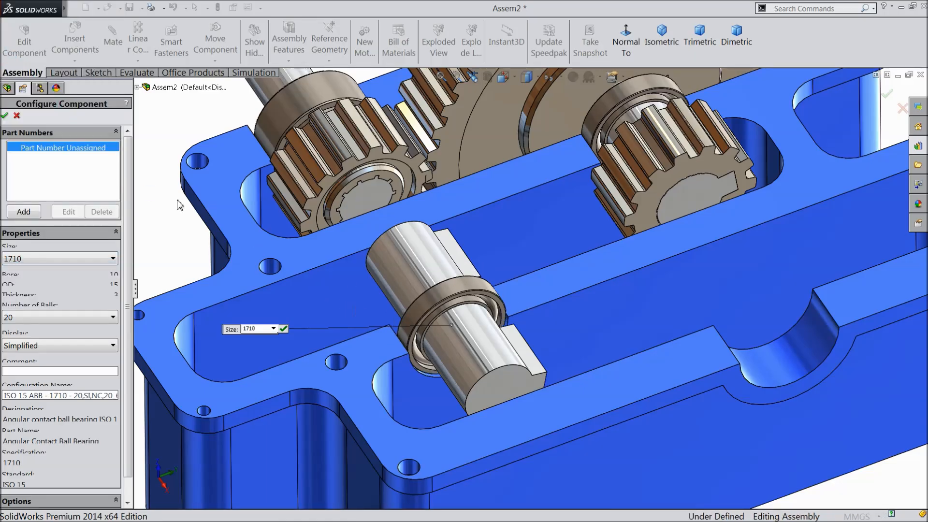
{"action": "left_click", "coordinate": [5, 115]}
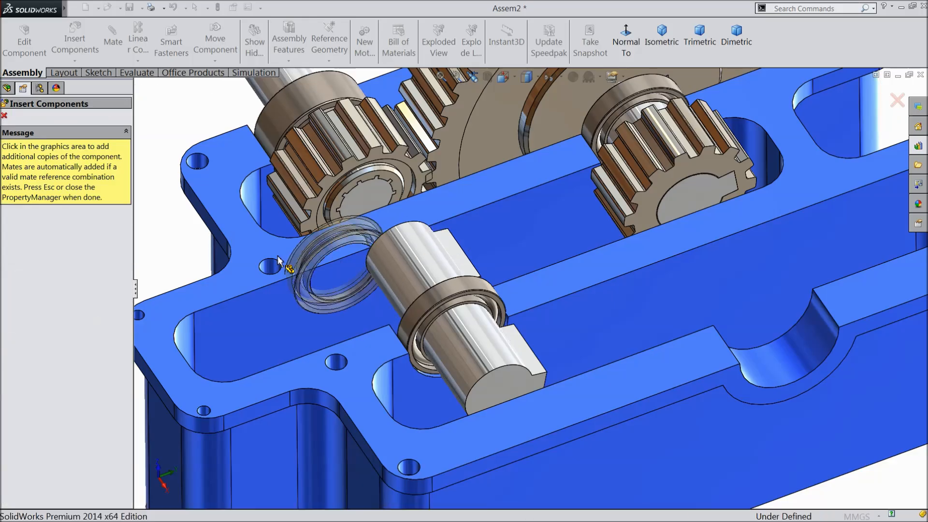
{"action": "left_click", "coordinate": [5, 116]}
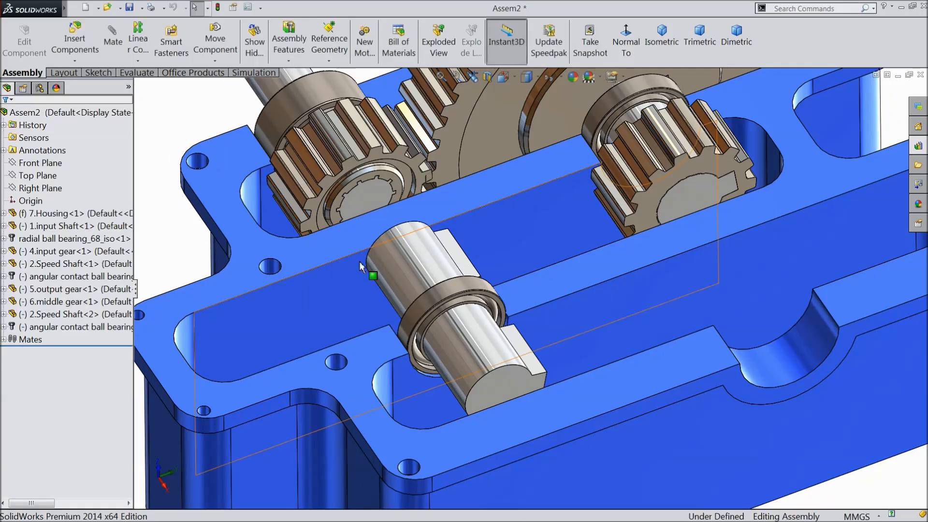
Add a coincident mate between the new bearing's outer ring side face and the side face of the housing's middle wall
{"action": "middle_click_drag", "start_coordinate": [342, 244], "coordinate": [406, 357]}
{"action": "scroll", "coordinate": [425, 377], "scroll_direction": "down", "scroll_amount": 8}
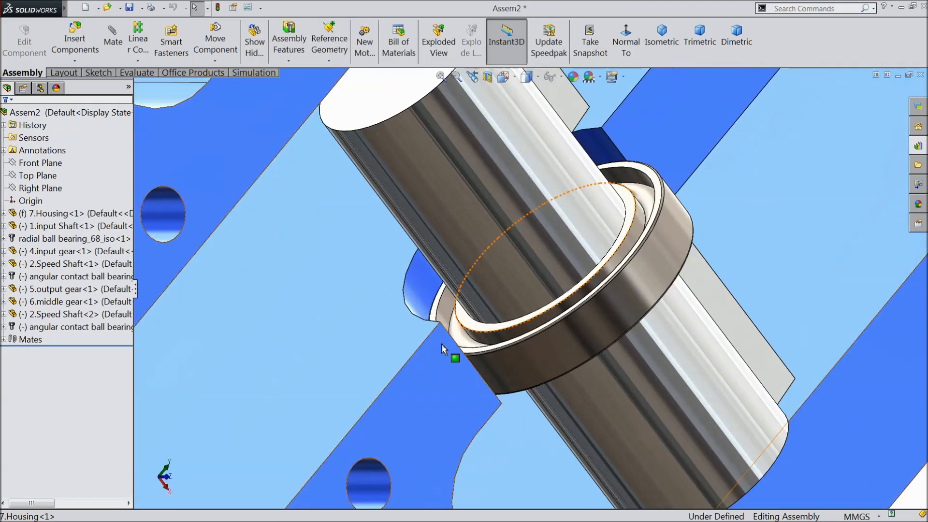
{"action": "left_click", "coordinate": [554, 345]}
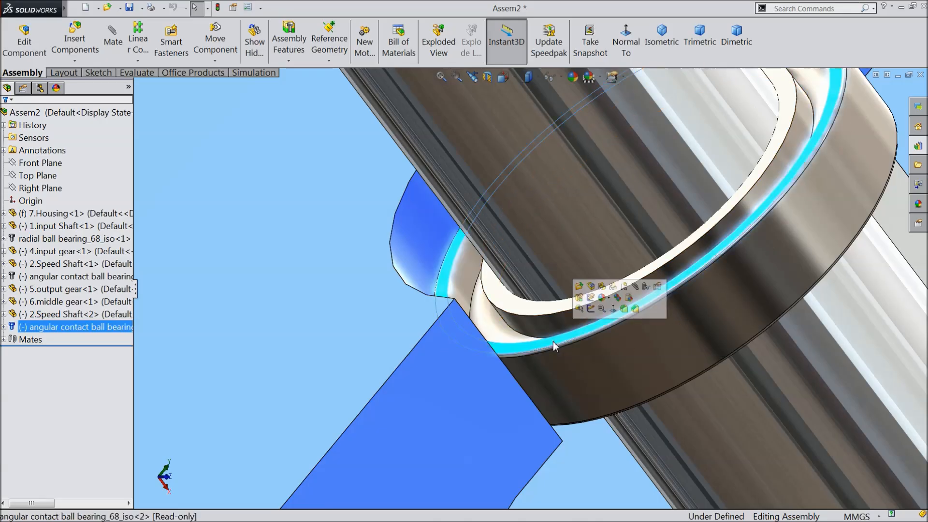
{"action": "left_click", "coordinate": [110, 48]}
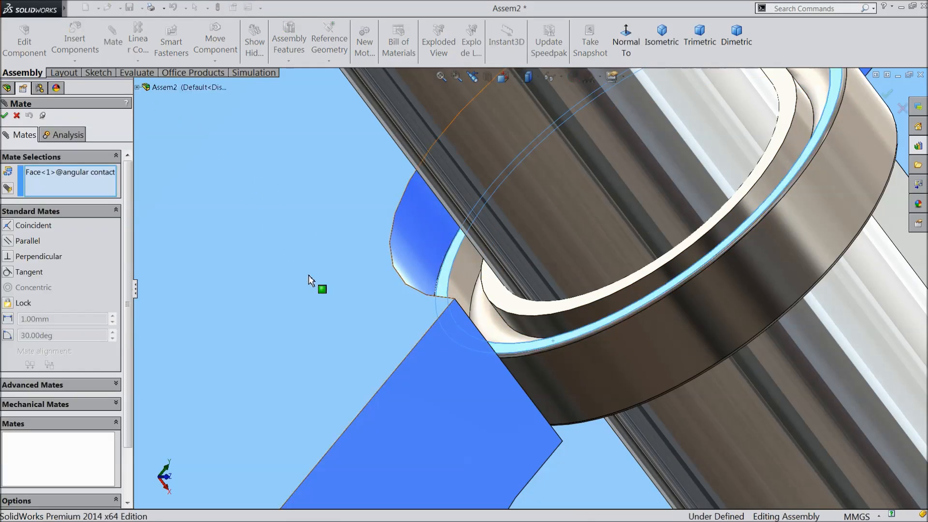
{"action": "left_click", "coordinate": [369, 327]}
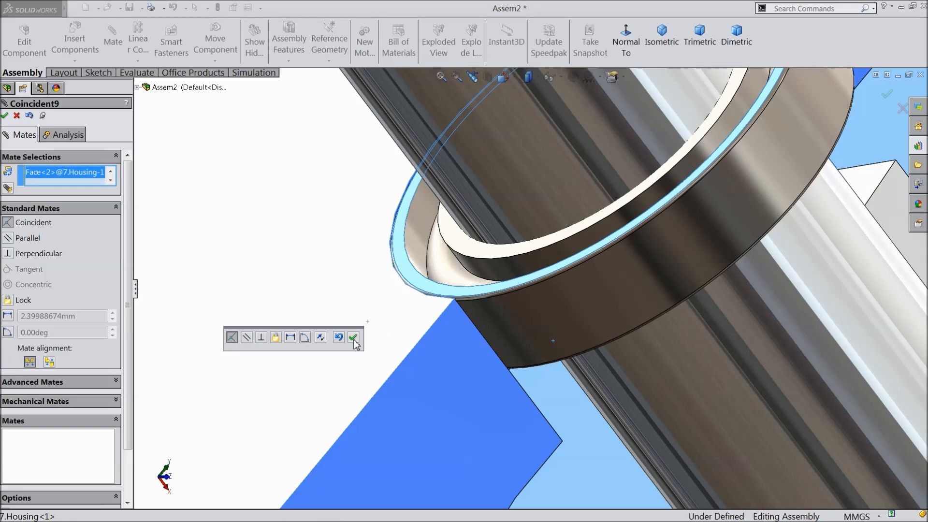
{"action": "left_click", "coordinate": [353, 337]}
{"action": "scroll", "coordinate": [365, 352], "scroll_direction": "up", "scroll_amount": 8}
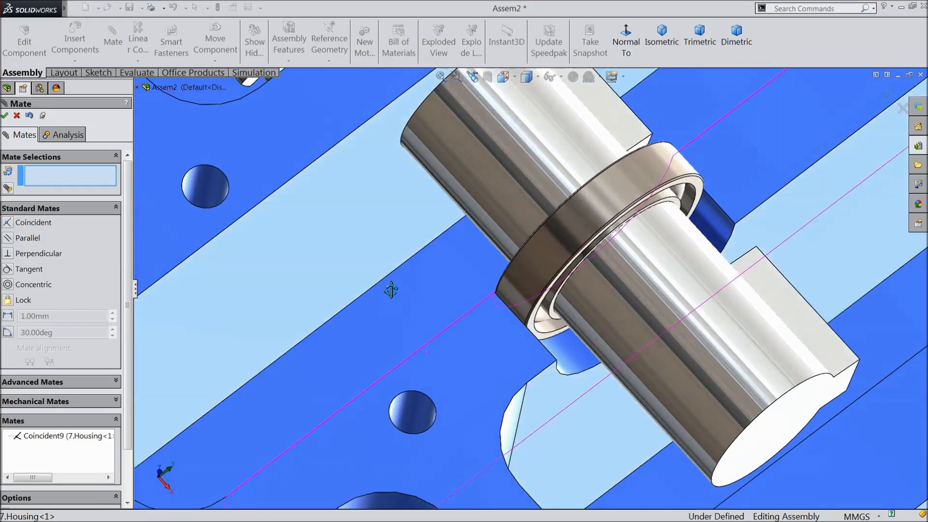
{"action": "scroll", "coordinate": [391, 291], "scroll_direction": "up", "scroll_amount": 10}
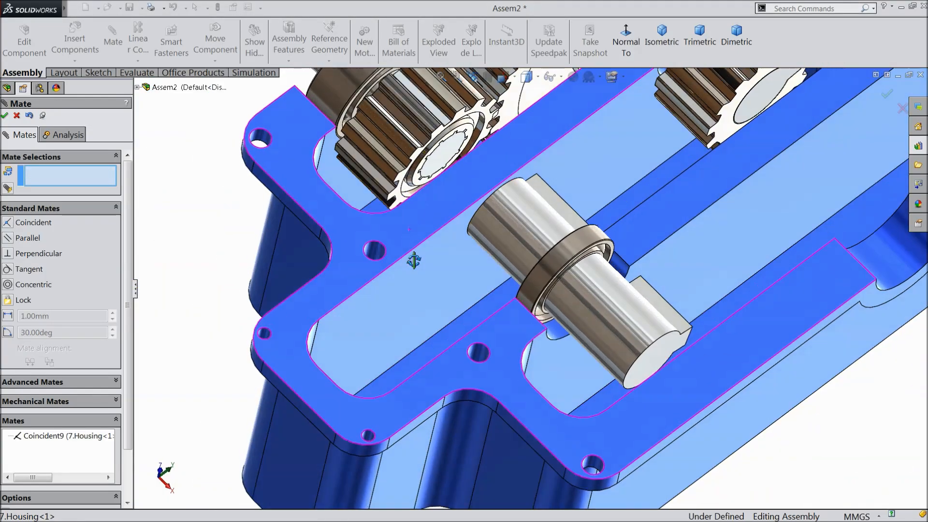
{"action": "middle_click_drag", "start_coordinate": [413, 261], "coordinate": [406, 253]}
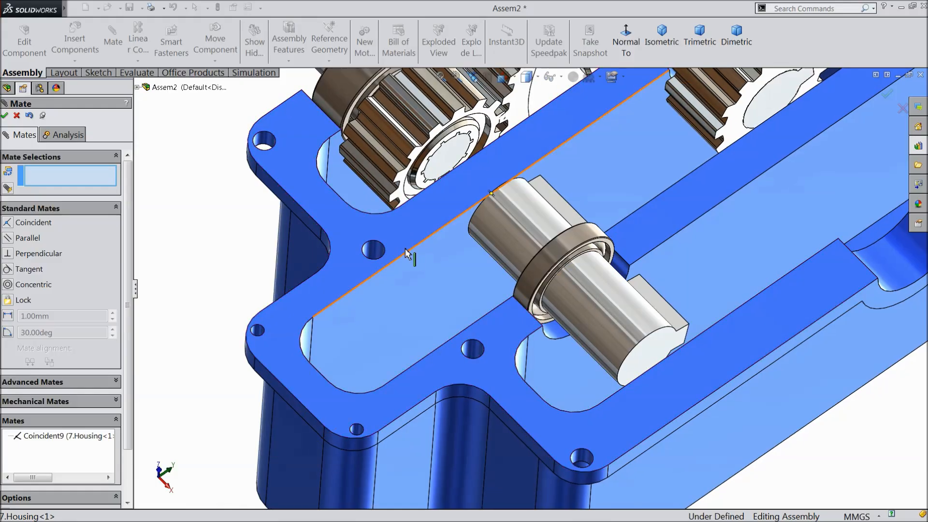
{"action": "left_click", "coordinate": [5, 116]}
Insert another 5.output gear.SLDPRT part and place it beside the housing near the input shaft end
{"action": "left_click", "coordinate": [75, 41]}
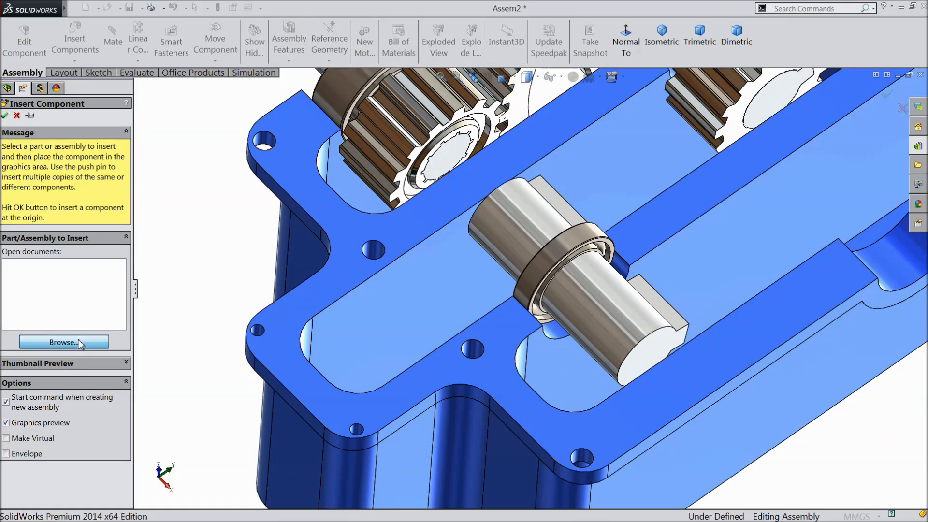
{"action": "left_click", "coordinate": [78, 343]}
{"action": "left_click", "coordinate": [629, 242]}
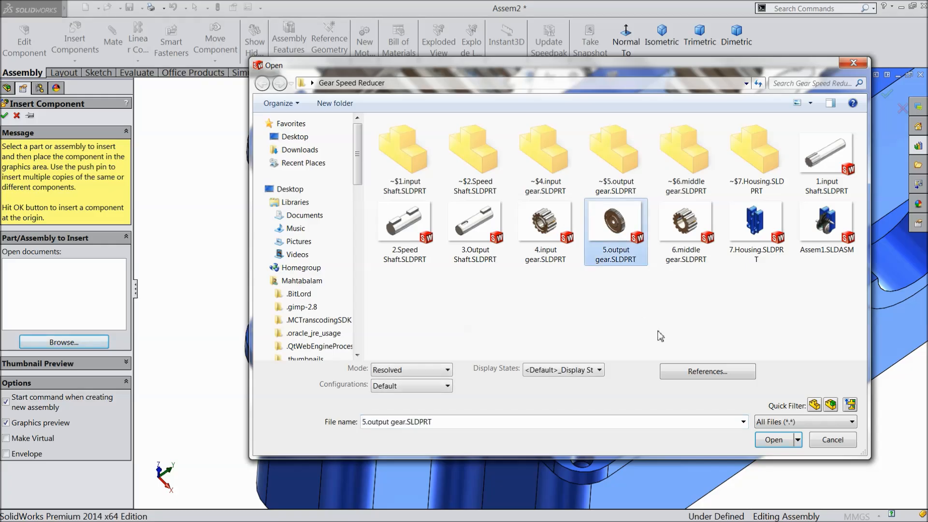
{"action": "left_click", "coordinate": [770, 445]}
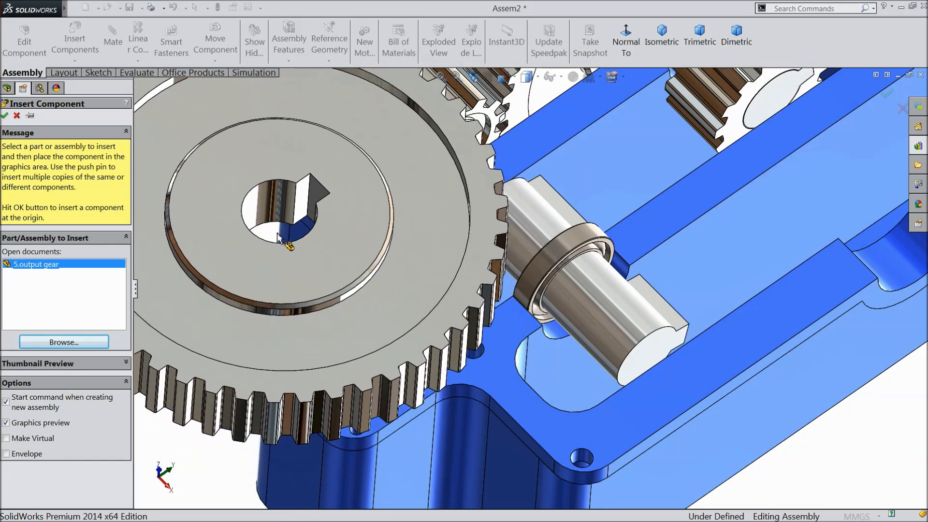
{"action": "left_click", "coordinate": [334, 260]}
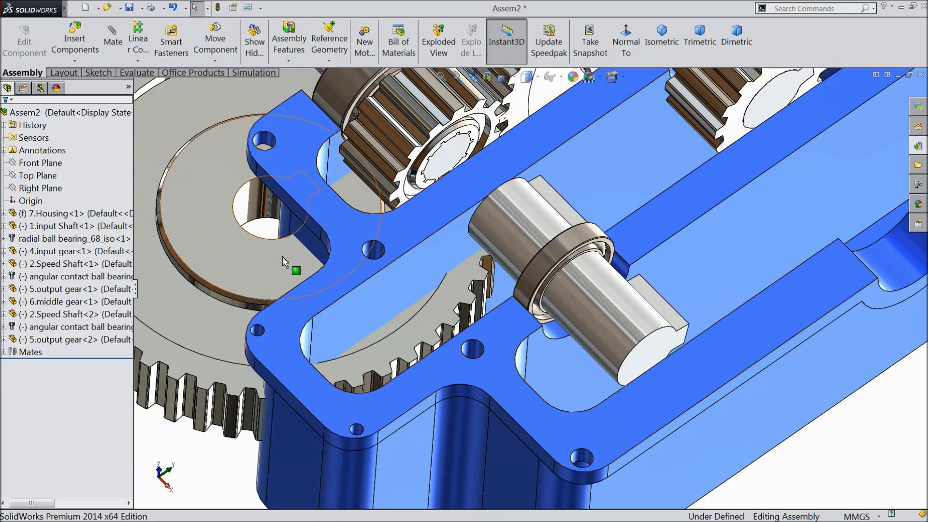
Mate the second output gear's bore concentric with the second speed shaft and slide the gear onto the shaft inside the housing
{"action": "scroll", "coordinate": [283, 259], "scroll_direction": "up", "scroll_amount": 2}
{"action": "scroll", "coordinate": [385, 229], "scroll_direction": "down", "scroll_amount": 1}
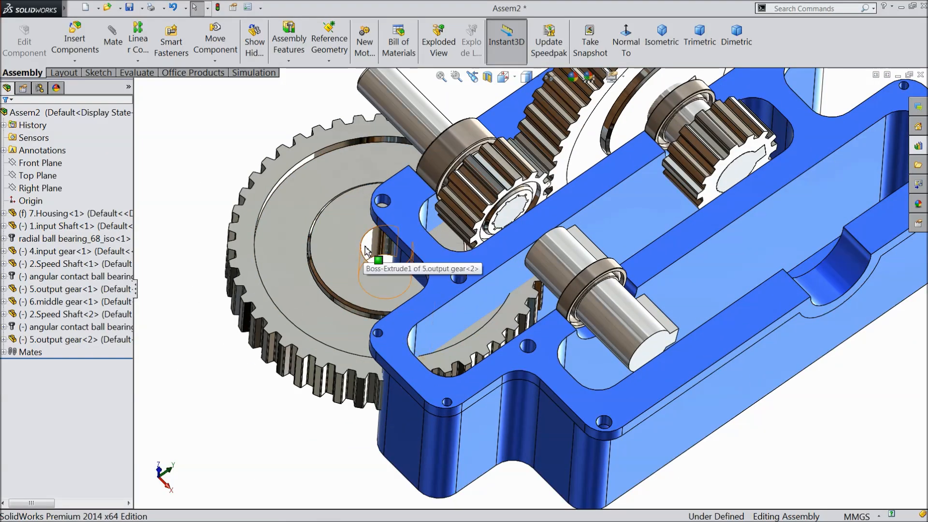
{"action": "left_click", "coordinate": [378, 249]}
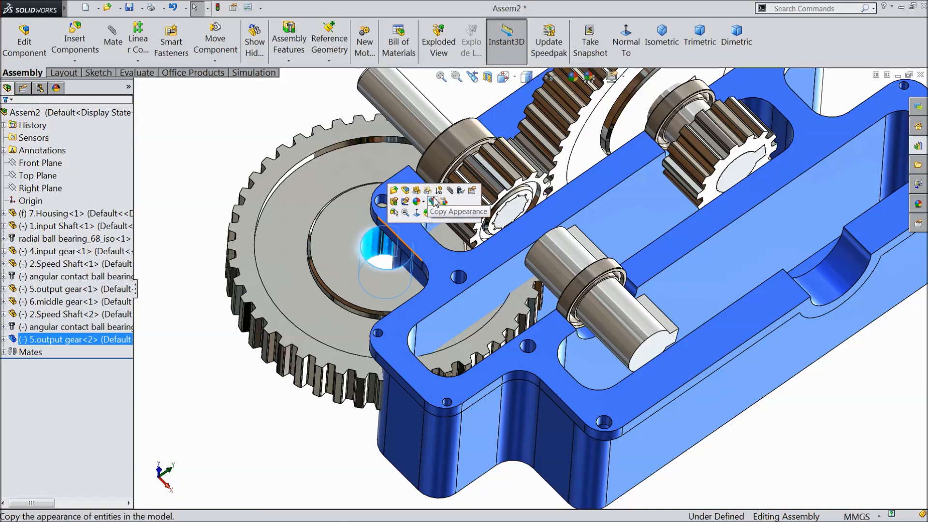
{"action": "left_click", "coordinate": [450, 190]}
{"action": "left_click", "coordinate": [563, 264]}
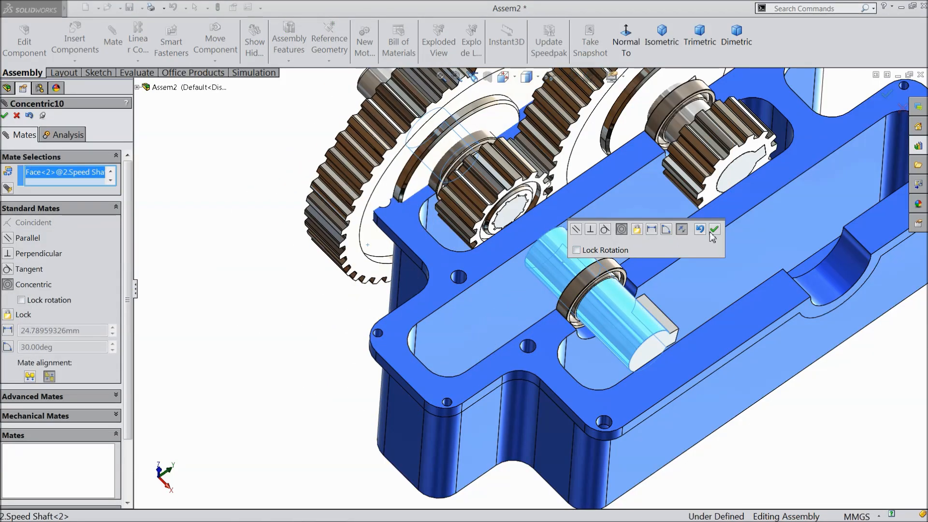
{"action": "left_click", "coordinate": [715, 230]}
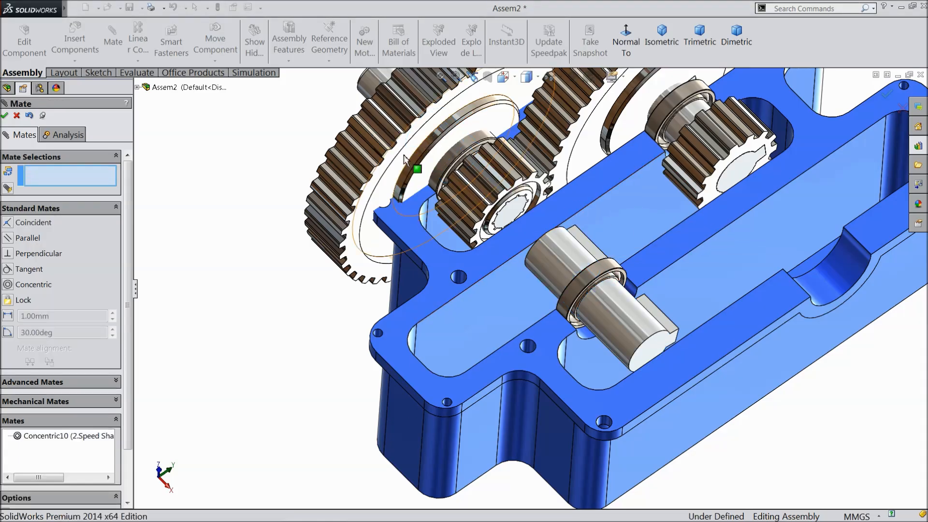
{"action": "left_click_drag", "start_coordinate": [433, 192], "coordinate": [554, 320]}
Add a coincident mate between the second output gear's keyway edge and the key edge of the second speed shaft
{"action": "middle_click_drag", "start_coordinate": [553, 320], "coordinate": [586, 373]}
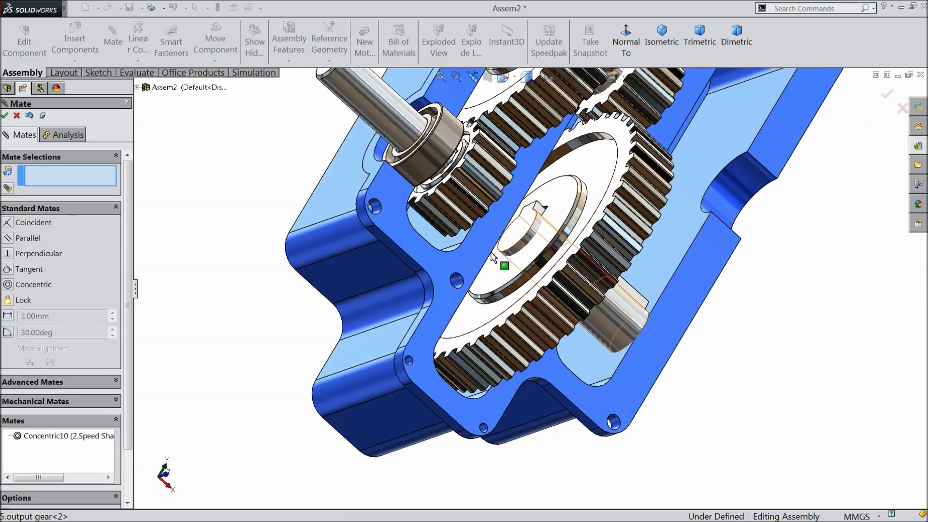
{"action": "scroll", "coordinate": [525, 251], "scroll_direction": "up", "scroll_amount": 5}
{"action": "middle_click_drag", "start_coordinate": [524, 251], "coordinate": [330, 345]}
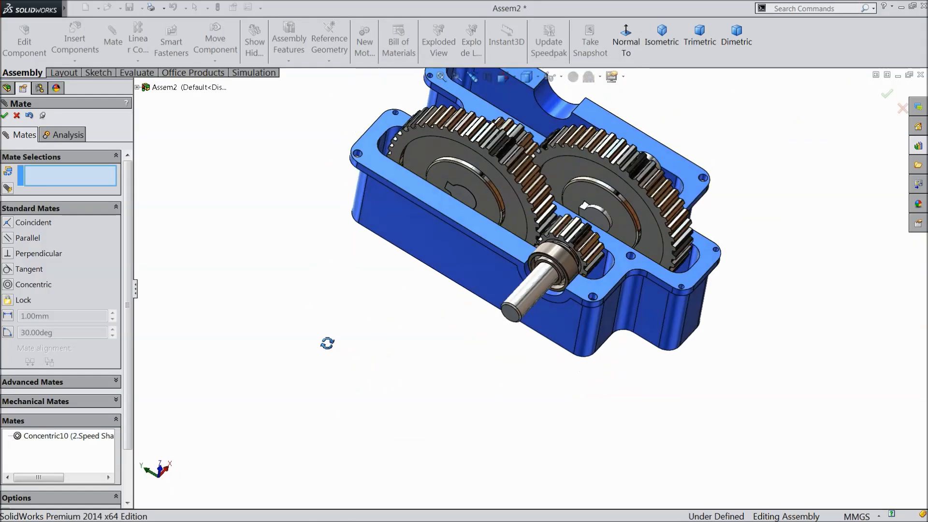
{"action": "scroll", "coordinate": [483, 217], "scroll_direction": "down", "scroll_amount": 8}
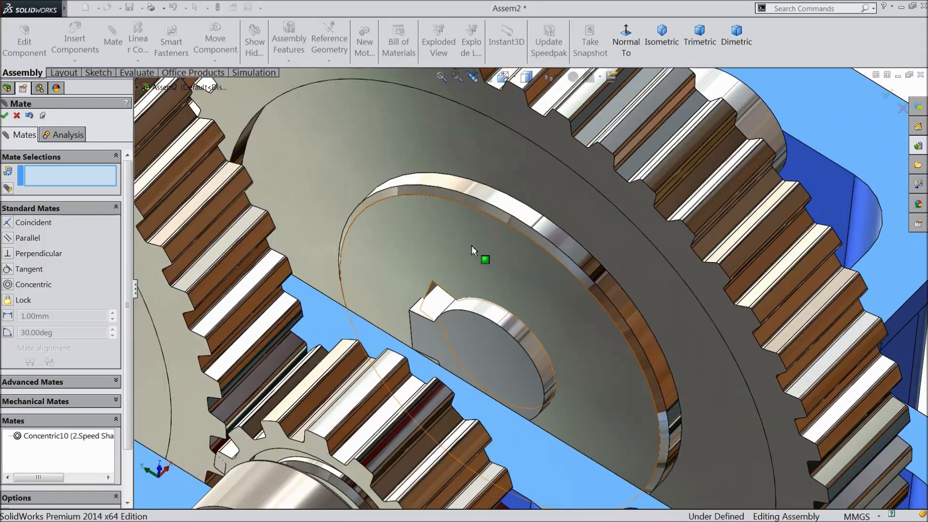
{"action": "scroll", "coordinate": [498, 266], "scroll_direction": "down", "scroll_amount": 5}
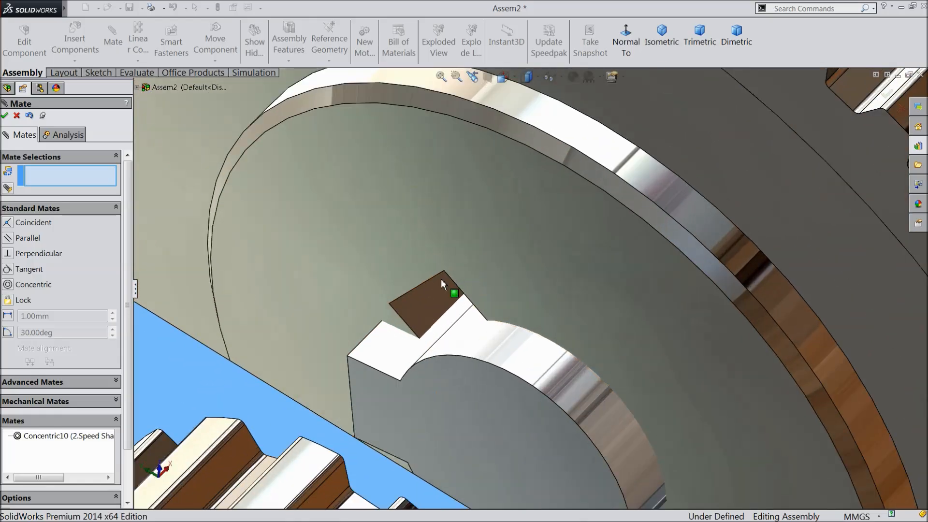
{"action": "scroll", "coordinate": [442, 285], "scroll_direction": "down", "scroll_amount": 2}
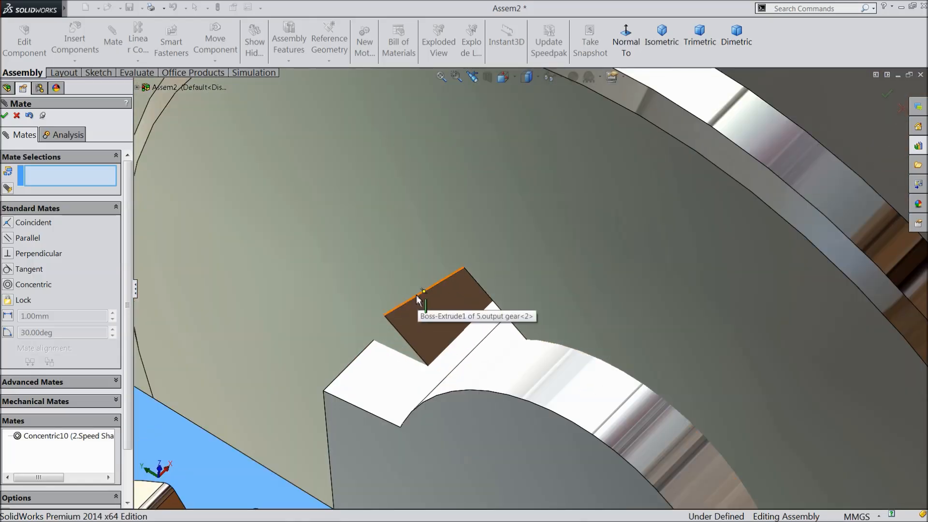
{"action": "left_click", "coordinate": [417, 295]}
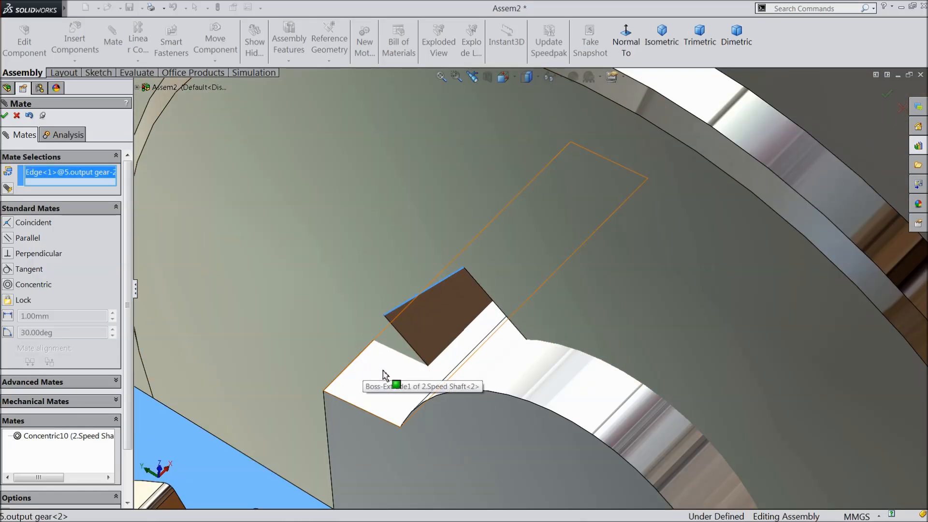
{"action": "scroll", "coordinate": [383, 374], "scroll_direction": "up", "scroll_amount": 2}
{"action": "scroll", "coordinate": [480, 364], "scroll_direction": "up", "scroll_amount": 1}
{"action": "scroll", "coordinate": [478, 364], "scroll_direction": "down", "scroll_amount": 3}
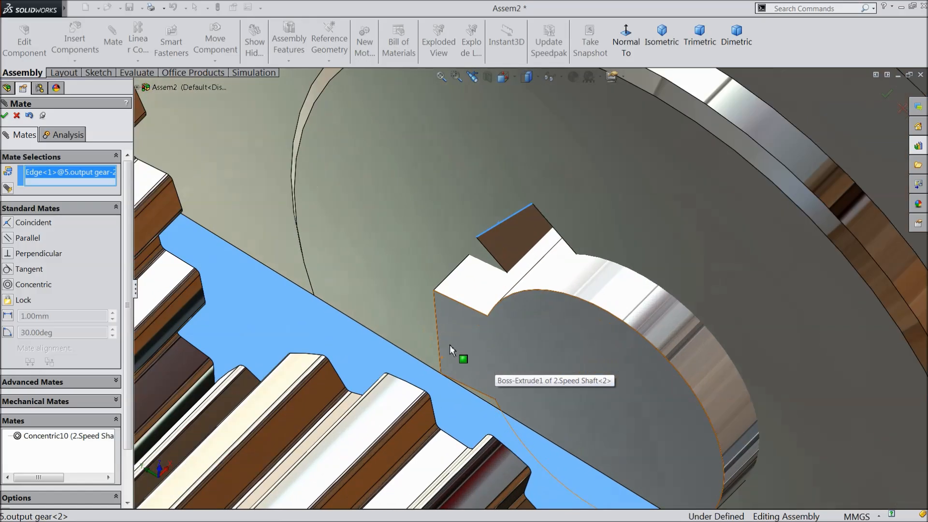
{"action": "left_click", "coordinate": [438, 329]}
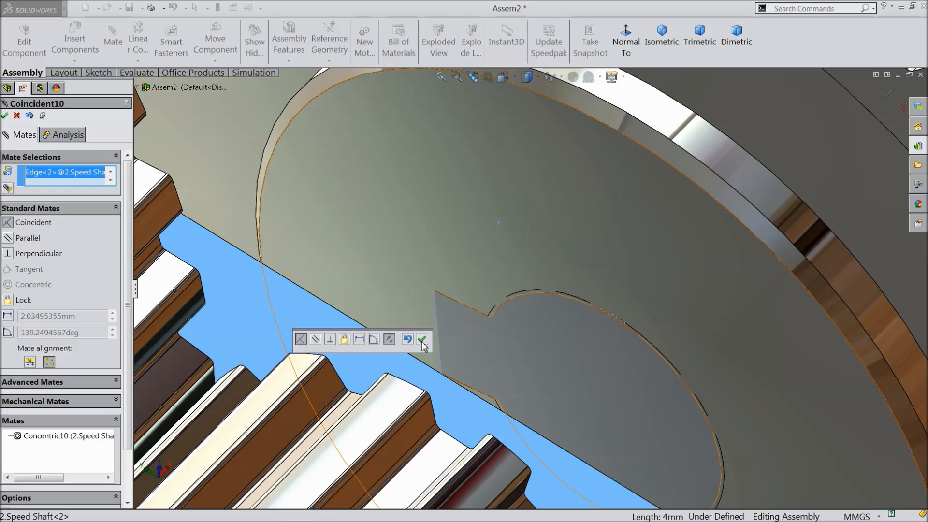
{"action": "left_click", "coordinate": [422, 339]}
{"action": "scroll", "coordinate": [449, 329], "scroll_direction": "down", "scroll_amount": 10}
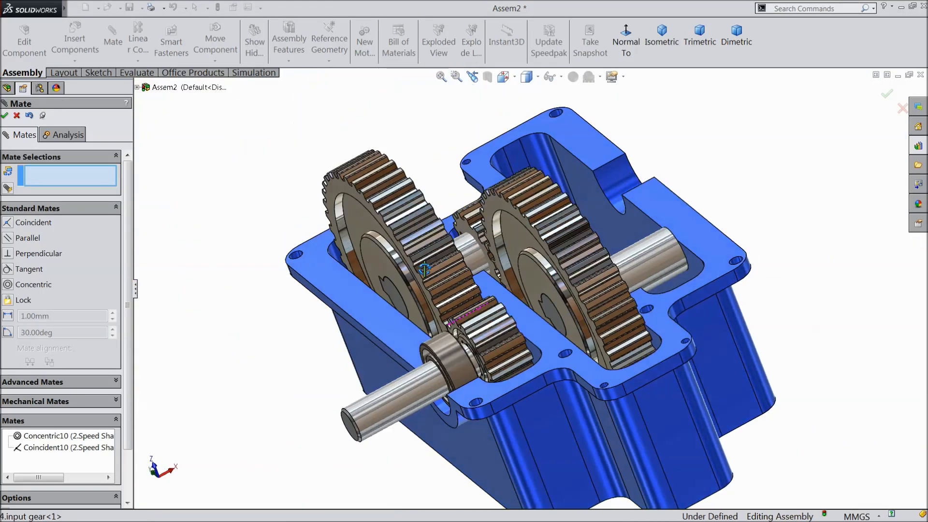
Mate the second output gear's toothed side face coincident with the middle gear's side face and finish mating
{"action": "middle_click_drag", "start_coordinate": [424, 270], "coordinate": [388, 355]}
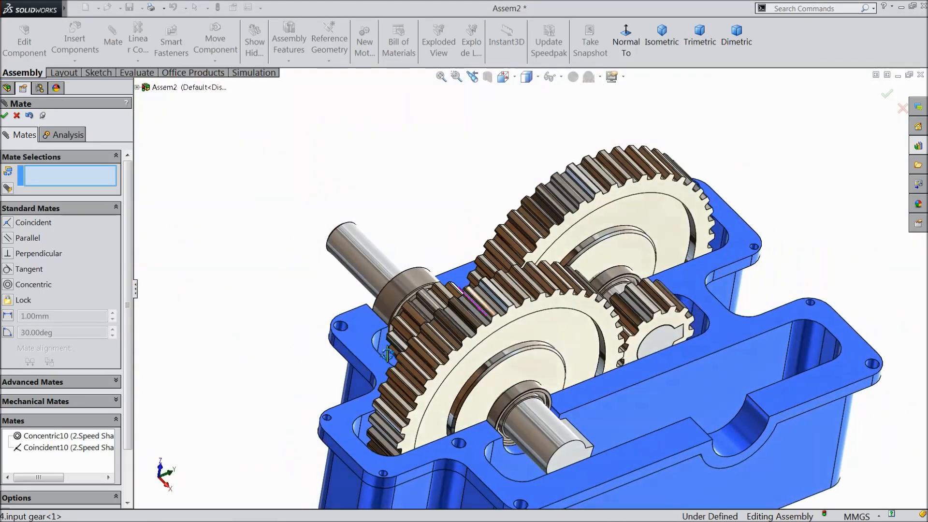
{"action": "scroll", "coordinate": [408, 346], "scroll_direction": "down", "scroll_amount": 5}
{"action": "left_click_drag", "start_coordinate": [591, 265], "coordinate": [576, 251]}
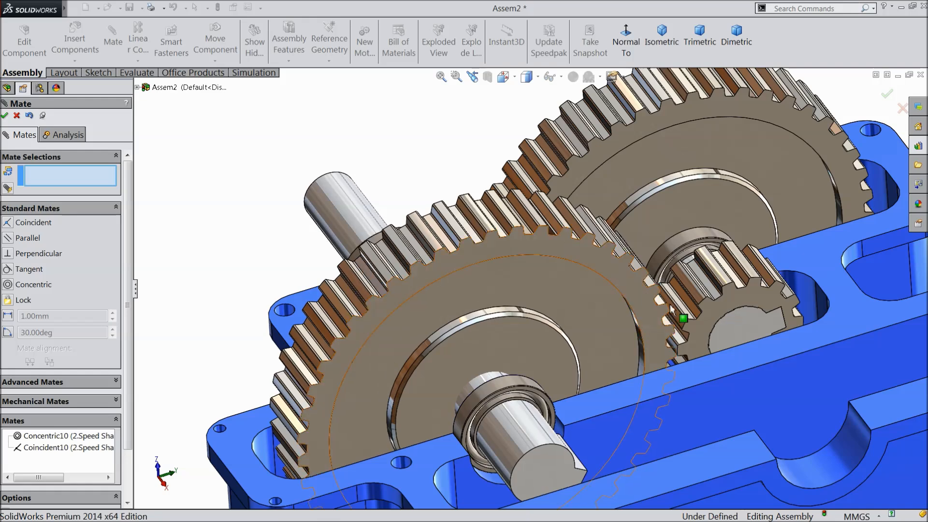
{"action": "scroll", "coordinate": [660, 306], "scroll_direction": "down", "scroll_amount": 4}
{"action": "left_click", "coordinate": [689, 347]}
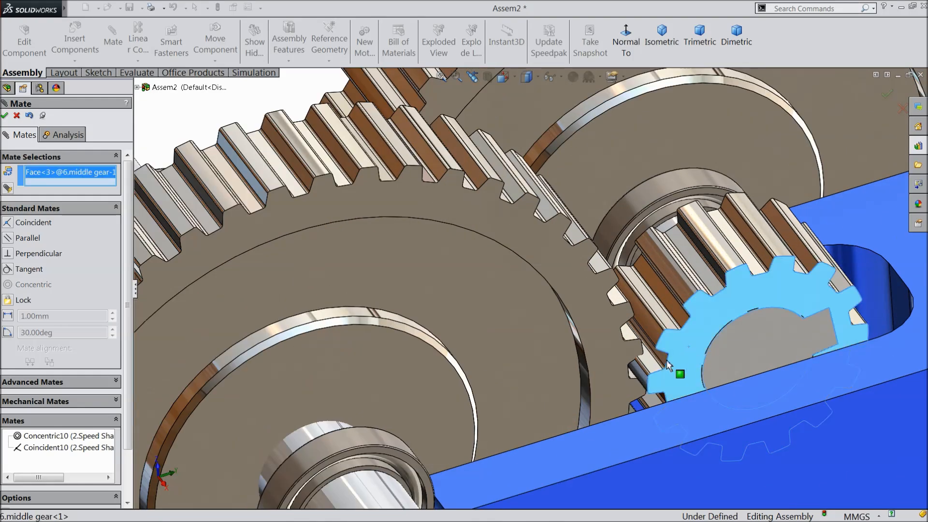
{"action": "left_click", "coordinate": [609, 350]}
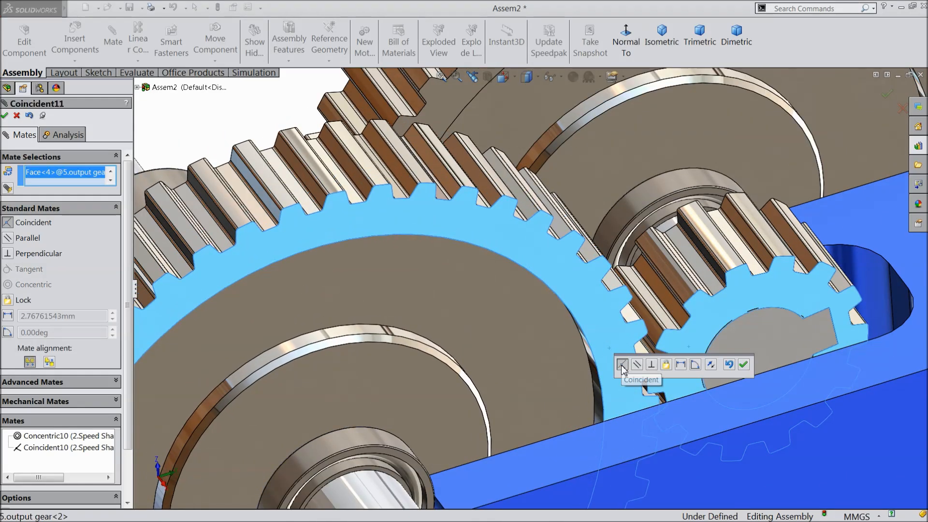
{"action": "left_click", "coordinate": [743, 365]}
{"action": "scroll", "coordinate": [663, 372], "scroll_direction": "up", "scroll_amount": 5}
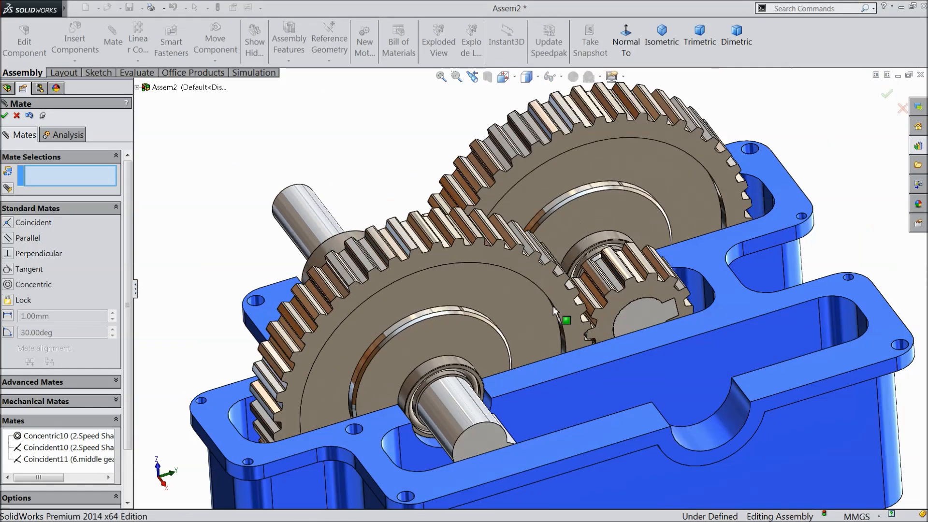
{"action": "left_click_drag", "start_coordinate": [542, 267], "coordinate": [481, 261]}
{"action": "left_click", "coordinate": [4, 115]}
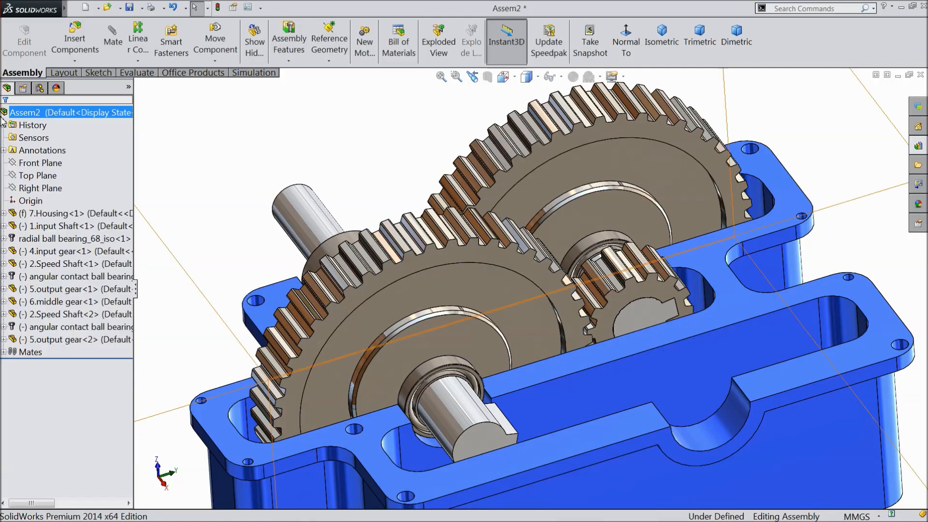
Orient the view normal to the housing's long inner wall and make the housing transparent
{"action": "left_click", "coordinate": [626, 372]}
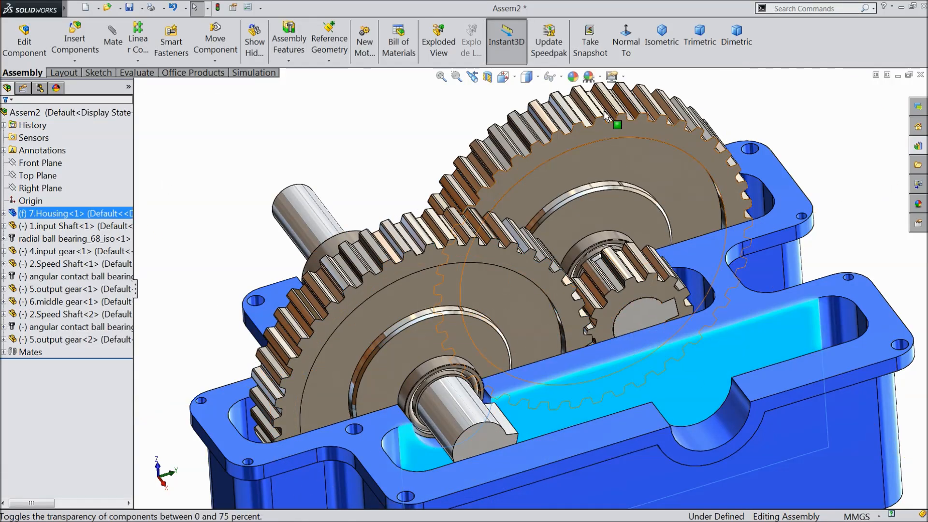
{"action": "left_click", "coordinate": [626, 41]}
{"action": "scroll", "coordinate": [594, 263], "scroll_direction": "down", "scroll_amount": 2}
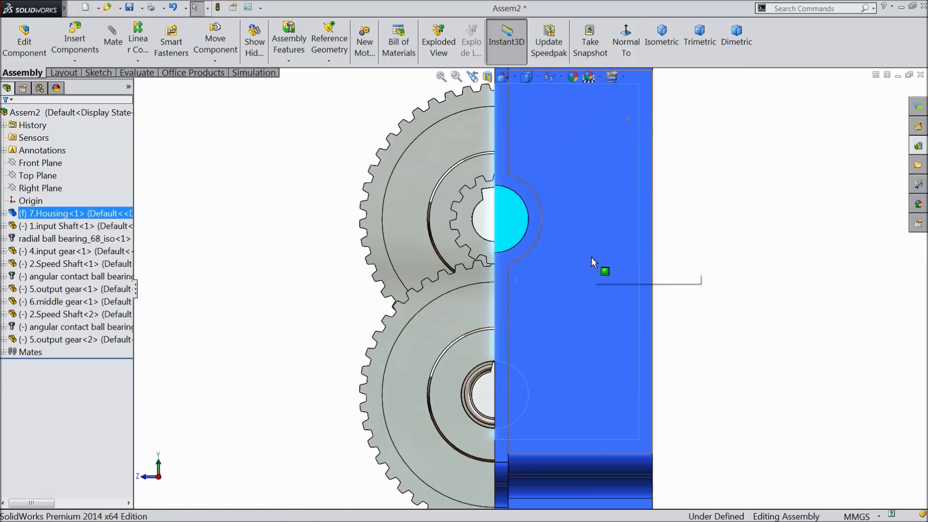
{"action": "left_click", "coordinate": [621, 131]}
{"action": "left_click", "coordinate": [679, 71]}
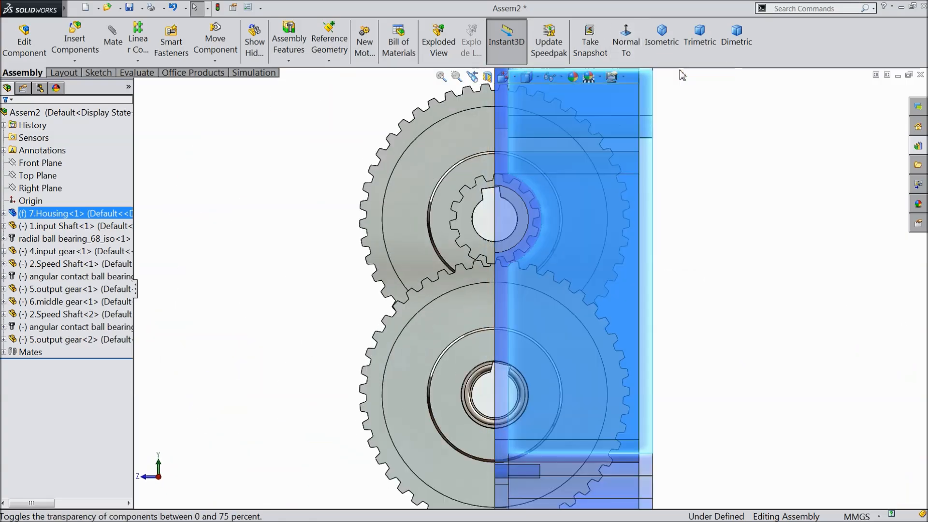
Rotate the middle gear and second output gear by hand until their teeth mesh without overlapping
{"action": "scroll", "coordinate": [476, 285], "scroll_direction": "down", "scroll_amount": 8}
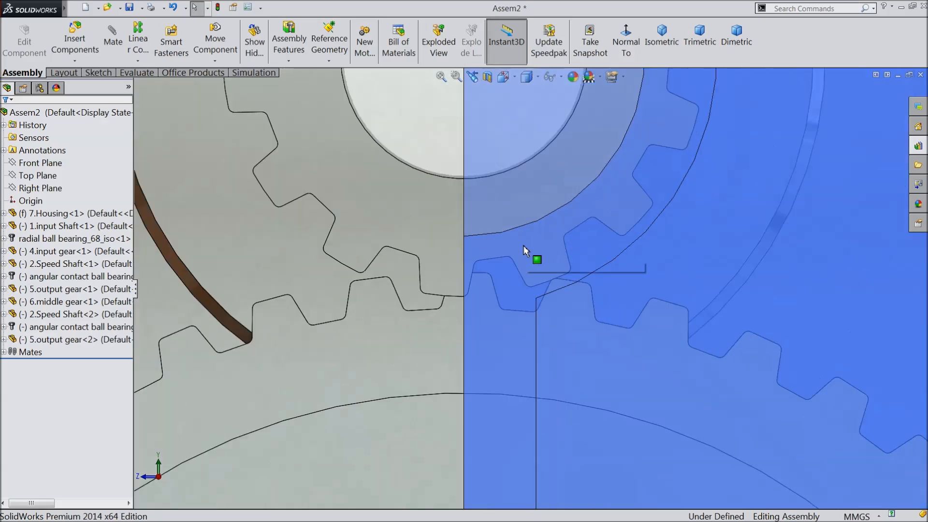
{"action": "left_click_drag", "start_coordinate": [407, 205], "coordinate": [426, 209]}
{"action": "left_click_drag", "start_coordinate": [359, 316], "coordinate": [334, 317]}
{"action": "left_click_drag", "start_coordinate": [302, 320], "coordinate": [280, 313]}
{"action": "scroll", "coordinate": [289, 199], "scroll_direction": "up", "scroll_amount": 10}
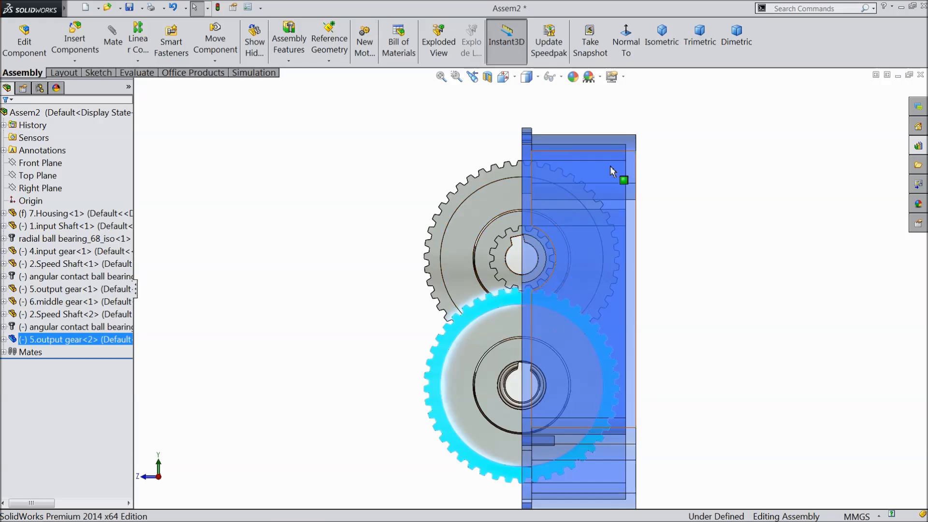
Turn off the housing's transparency and return to an angled view of the meshing gears
{"action": "left_click", "coordinate": [613, 172]}
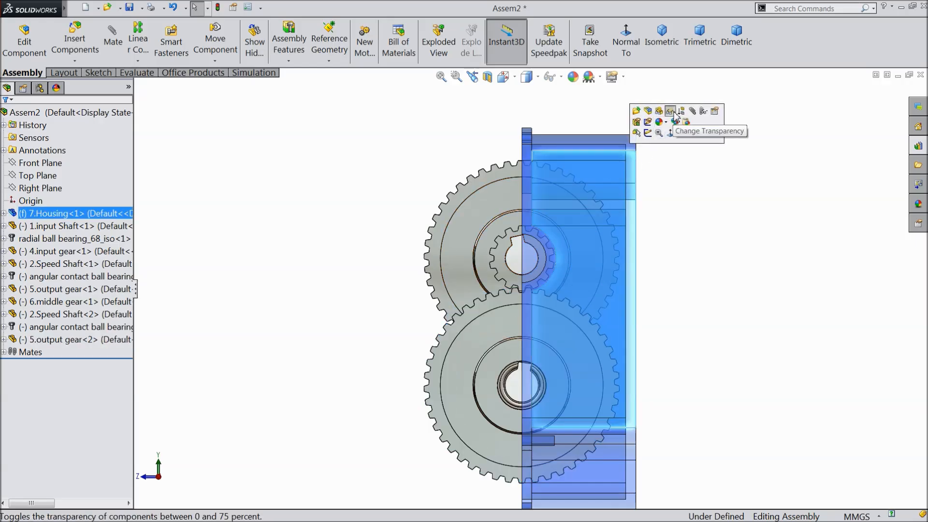
{"action": "left_click", "coordinate": [659, 127]}
{"action": "middle_click_drag", "start_coordinate": [674, 222], "coordinate": [721, 317]}
{"action": "scroll", "coordinate": [556, 370], "scroll_direction": "down", "scroll_amount": 5}
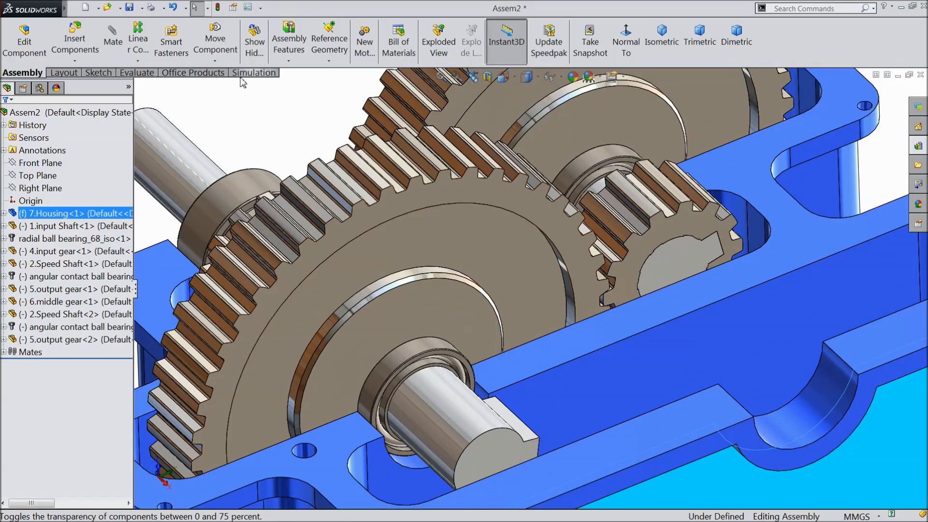
Add a mechanical gear mate between the middle gear and the second output gear with a 20 mm to 60 mm ratio
{"action": "left_click", "coordinate": [115, 41]}
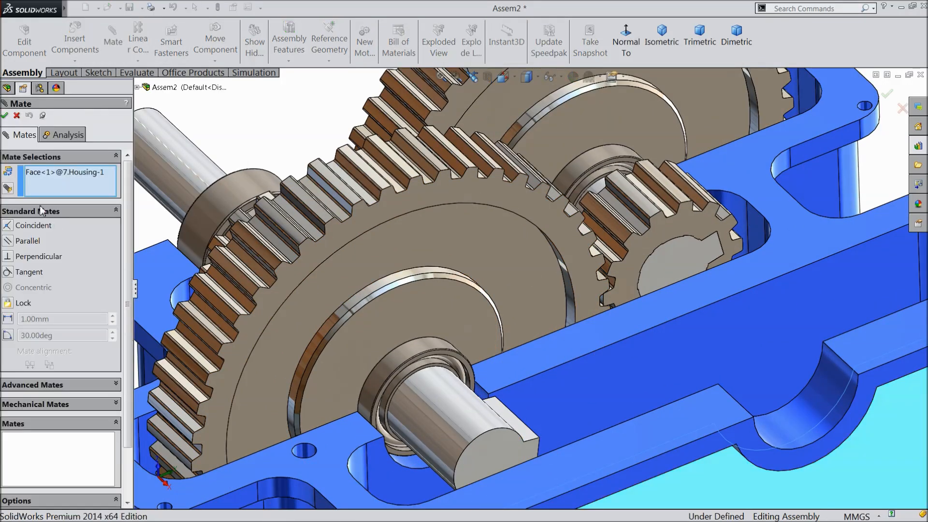
{"action": "right_click", "coordinate": [42, 178]}
{"action": "left_click", "coordinate": [70, 182]}
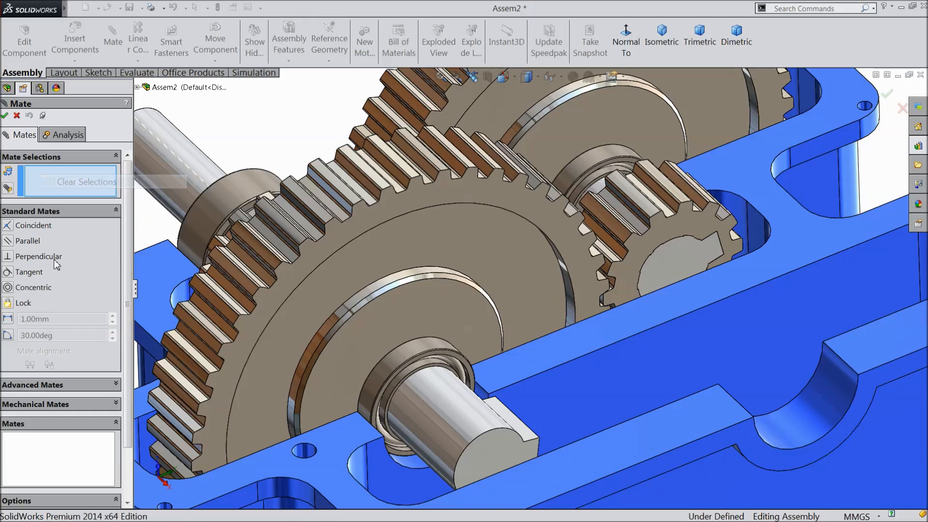
{"action": "left_click", "coordinate": [49, 411]}
{"action": "left_click", "coordinate": [8, 267]}
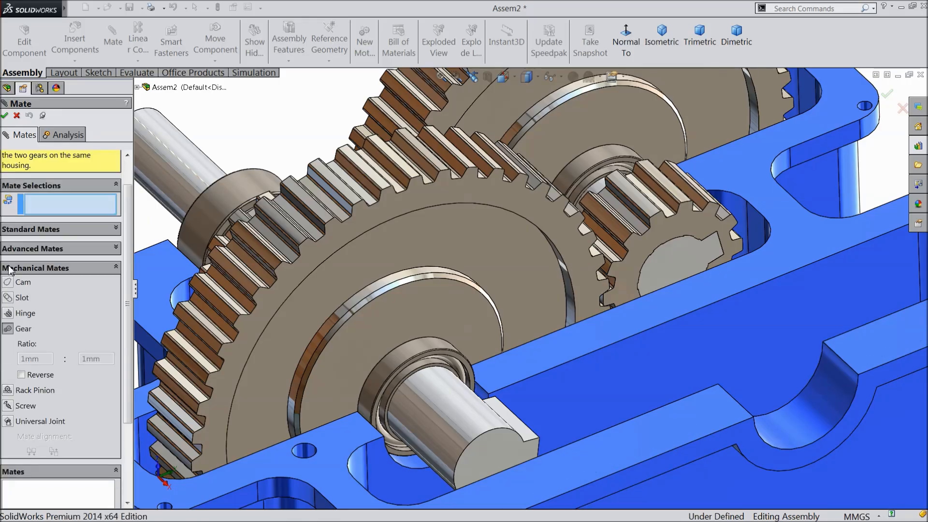
{"action": "scroll", "coordinate": [127, 203], "scroll_direction": "up", "scroll_amount": 1}
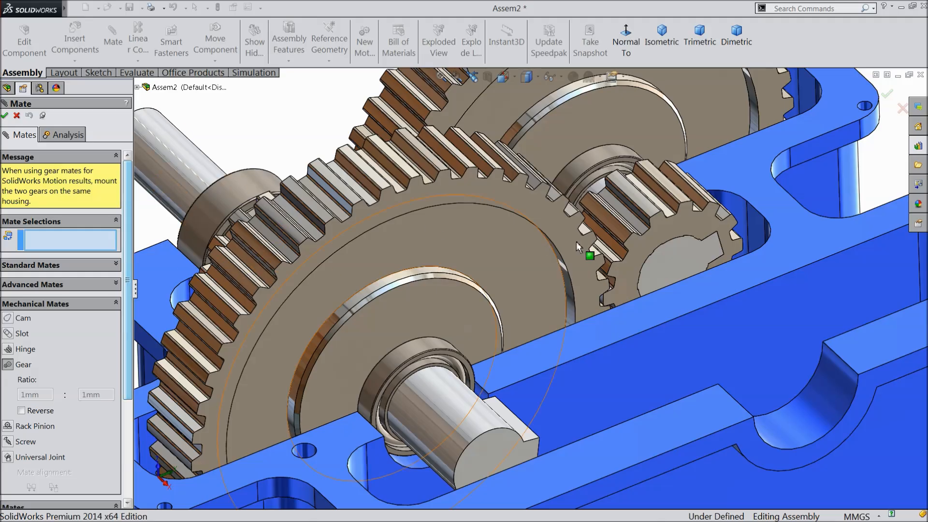
{"action": "left_click", "coordinate": [648, 209]}
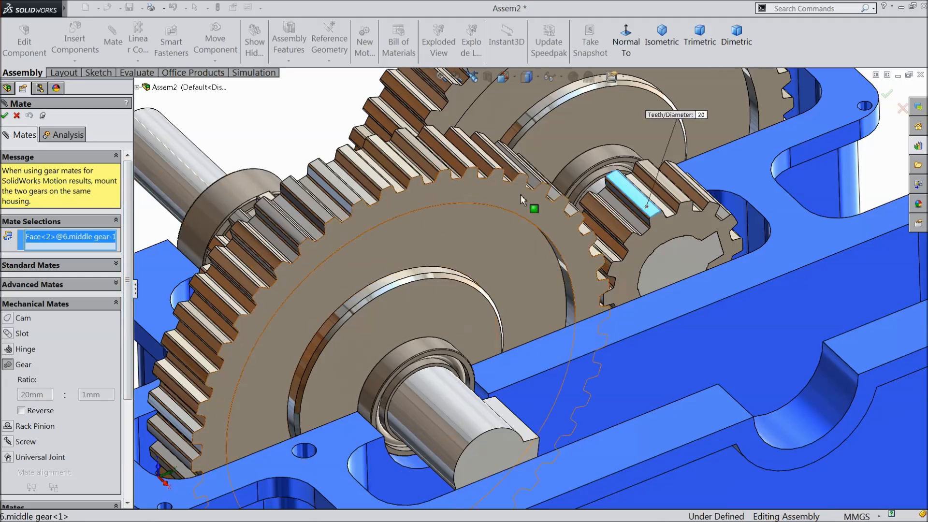
{"action": "left_click", "coordinate": [322, 214]}
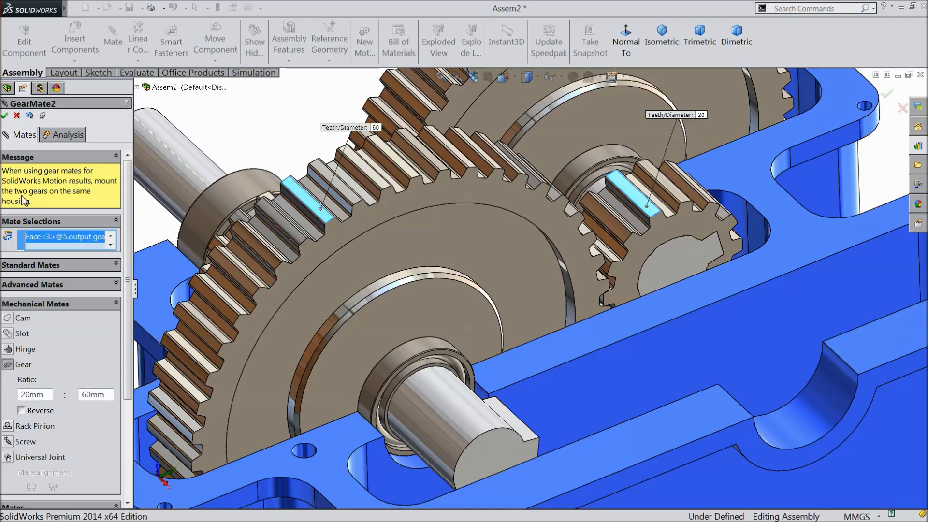
{"action": "left_click", "coordinate": [4, 116]}
{"action": "left_click", "coordinate": [4, 116]}
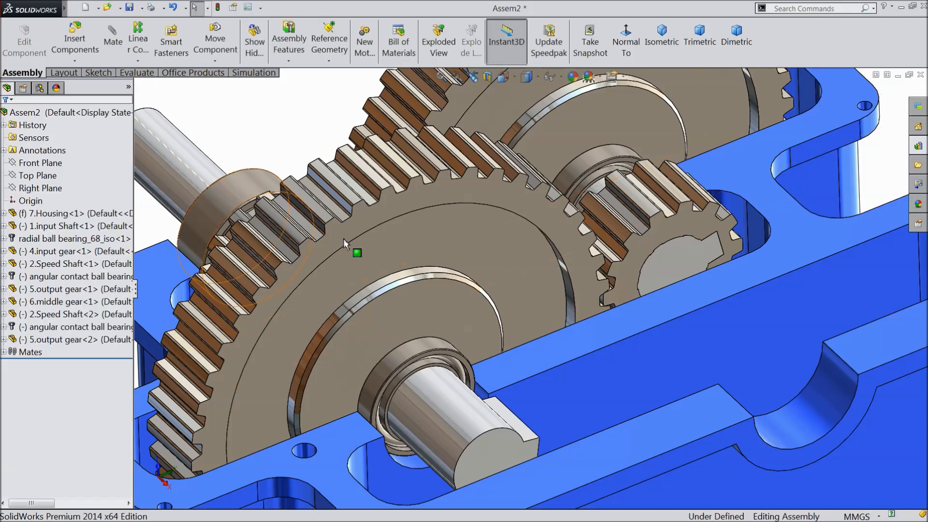
Rotate the middle gear to check how the mated gear train turns in the housing
{"action": "left_click_drag", "start_coordinate": [643, 240], "coordinate": [648, 316]}
{"action": "key", "text": "Escape"}
{"action": "key", "text": "f"}
{"action": "middle_click_drag", "start_coordinate": [563, 294], "coordinate": [564, 314]}
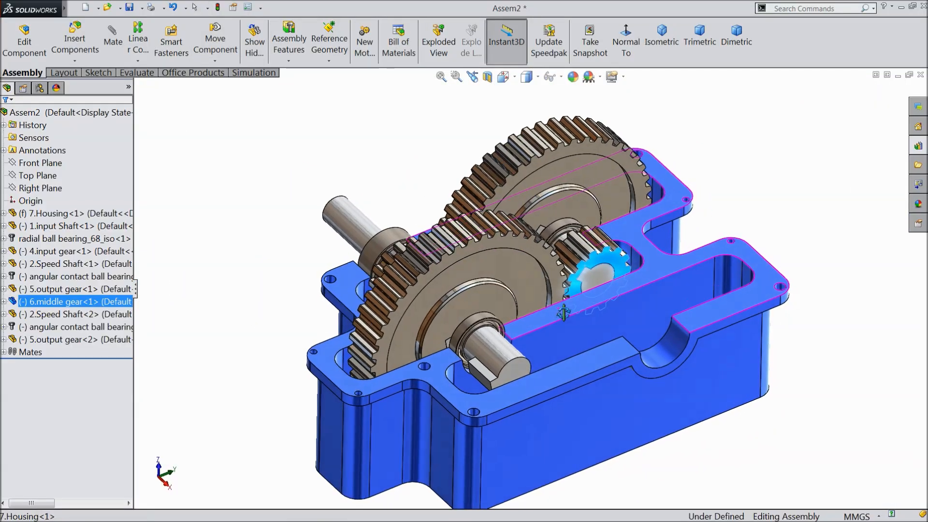
{"action": "left_click_drag", "start_coordinate": [584, 272], "coordinate": [585, 273]}
{"action": "left_click", "coordinate": [698, 238]}
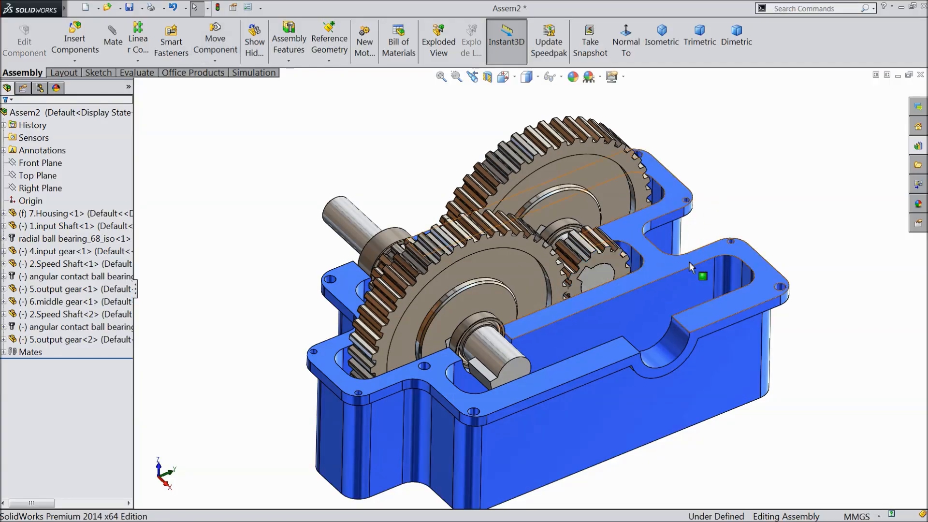
{"action": "middle_click_drag", "start_coordinate": [562, 269], "coordinate": [571, 263]}
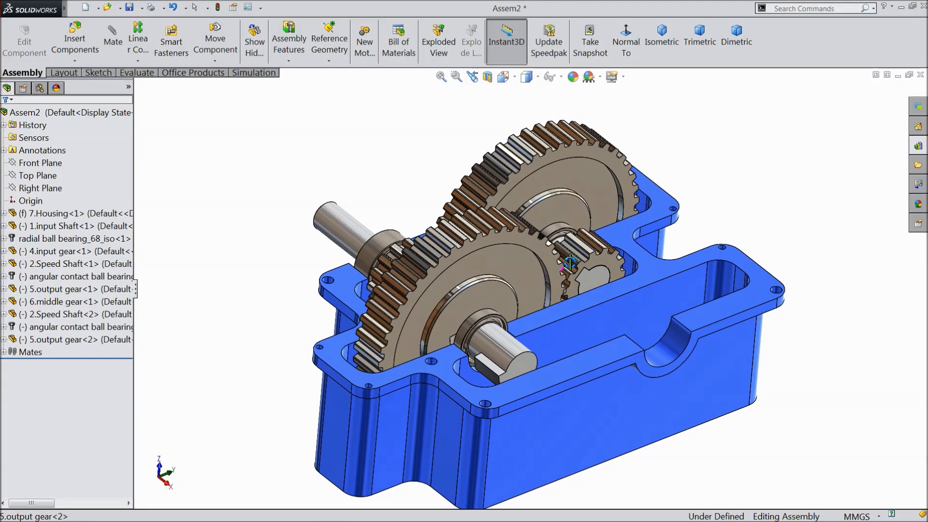
Insert another 6.middle gear part and place it near the free end of the second speed shaft
{"action": "left_click", "coordinate": [75, 44]}
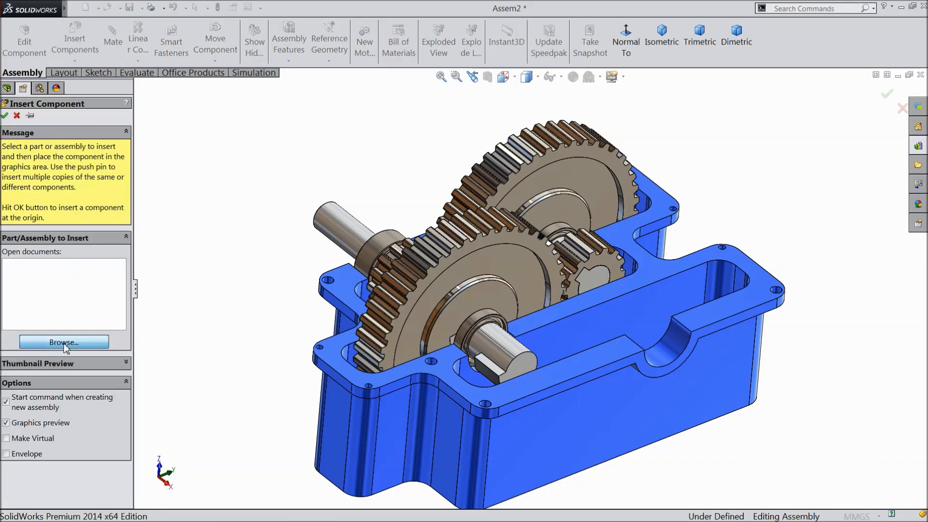
{"action": "left_click", "coordinate": [64, 342]}
{"action": "left_click", "coordinate": [685, 232]}
{"action": "left_click", "coordinate": [774, 440]}
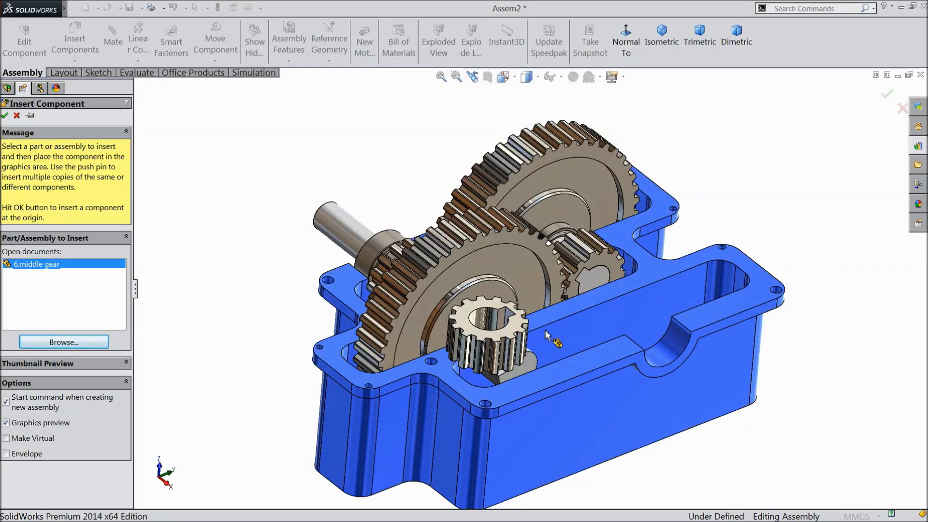
{"action": "left_click", "coordinate": [546, 334]}
{"action": "scroll", "coordinate": [546, 334], "scroll_direction": "down", "scroll_amount": 5}
{"action": "left_click", "coordinate": [434, 332]}
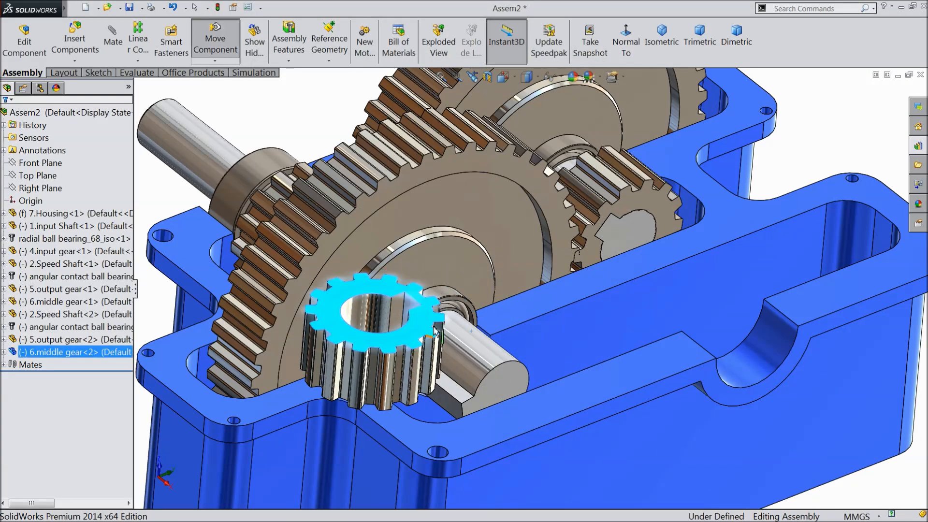
Add a concentric mate between the second middle gear's bore and the second speed shaft
{"action": "left_click", "coordinate": [375, 314]}
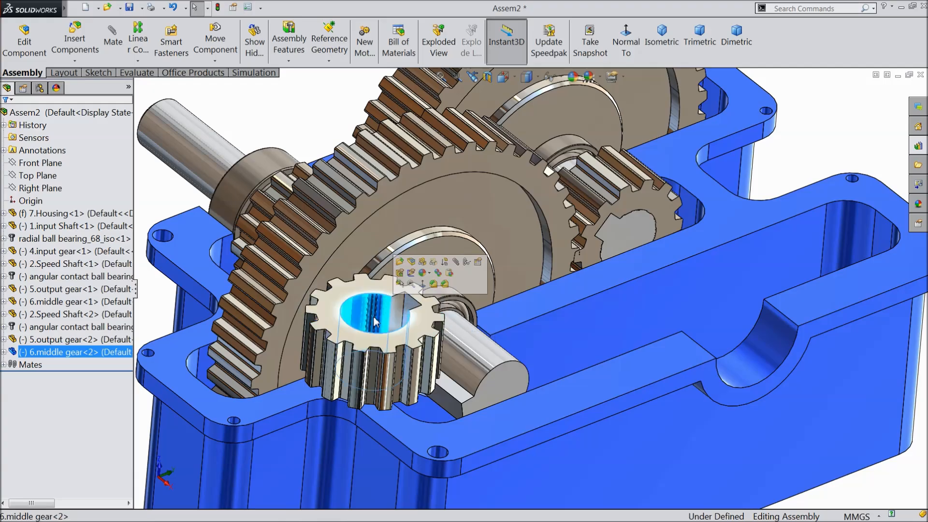
{"action": "left_click", "coordinate": [457, 263]}
{"action": "left_click", "coordinate": [480, 367]}
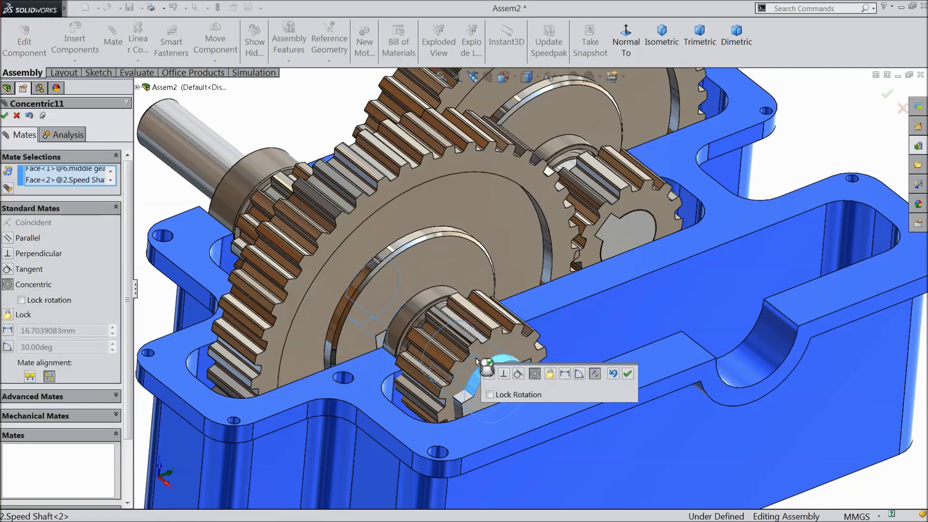
{"action": "left_click", "coordinate": [627, 375]}
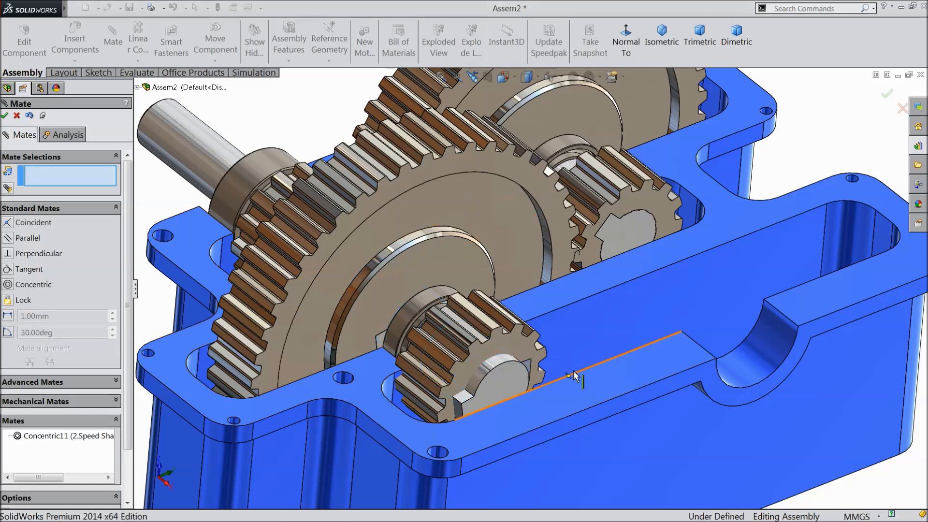
Add a coincident mate between the second middle gear's keyway edge and the key edge at the end of the second speed shaft
{"action": "scroll", "coordinate": [511, 377], "scroll_direction": "down", "scroll_amount": 5}
{"action": "left_click_drag", "start_coordinate": [494, 315], "coordinate": [358, 386]}
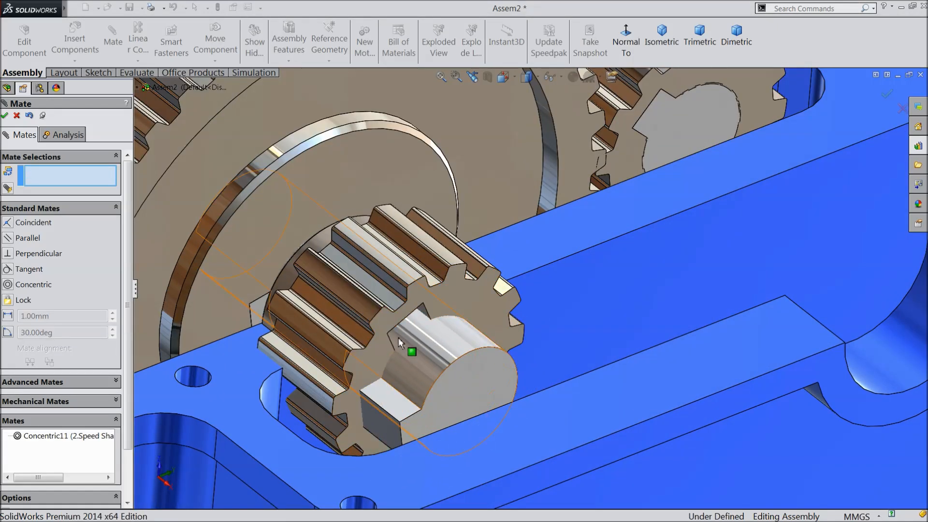
{"action": "left_click", "coordinate": [399, 329]}
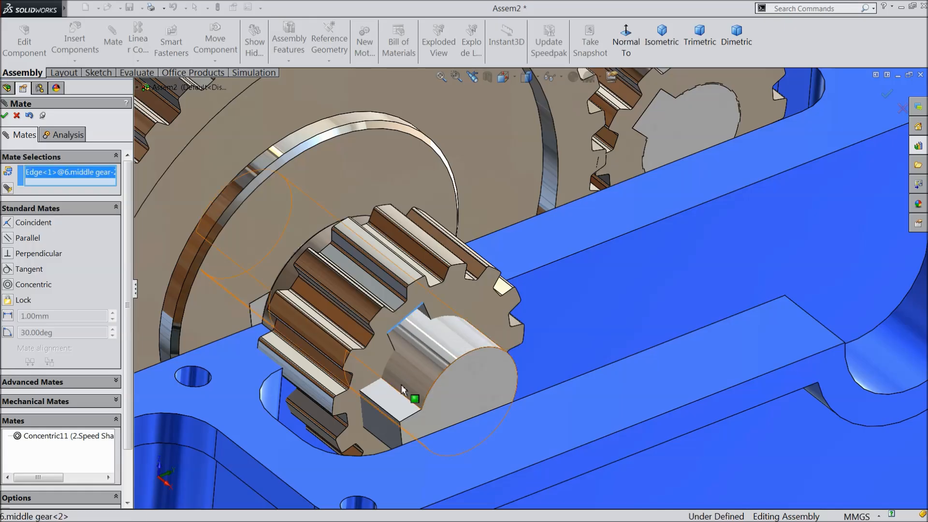
{"action": "scroll", "coordinate": [410, 398], "scroll_direction": "down", "scroll_amount": 5}
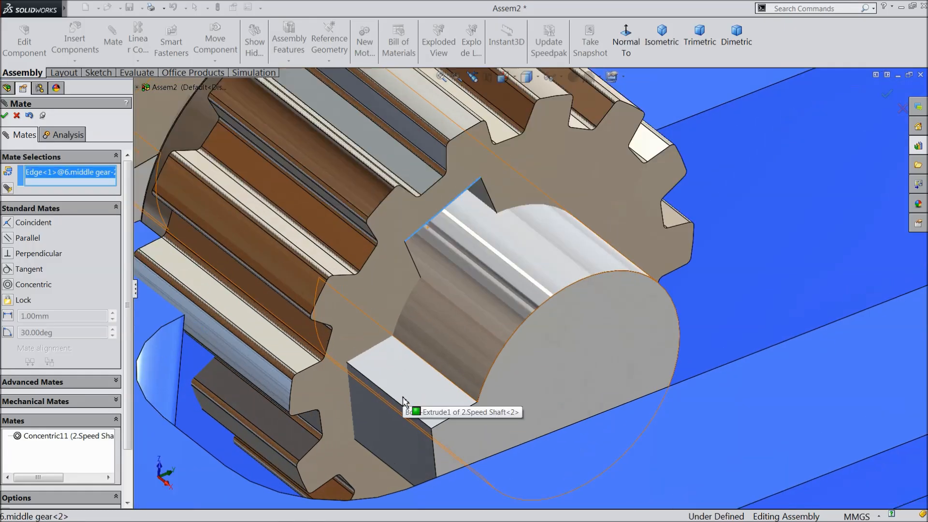
{"action": "left_click", "coordinate": [434, 453]}
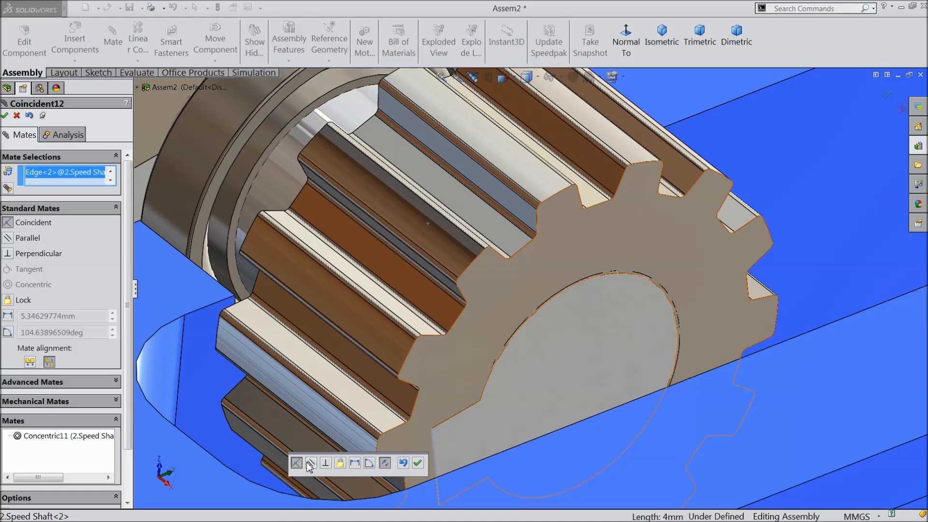
{"action": "left_click", "coordinate": [417, 464]}
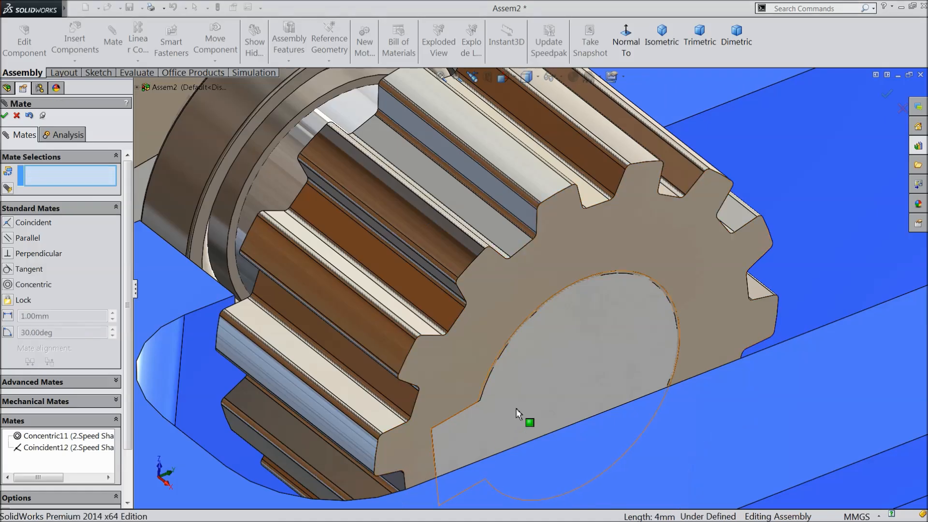
Rotate the second output gear to check how the gear train turns, and finish mating
{"action": "scroll", "coordinate": [515, 408], "scroll_direction": "up", "scroll_amount": 5}
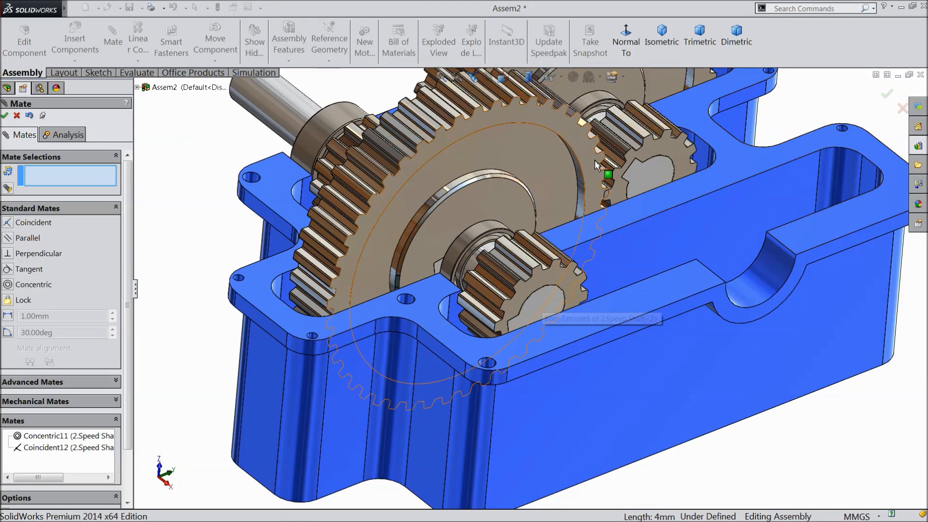
{"action": "left_click_drag", "start_coordinate": [595, 159], "coordinate": [297, 193]}
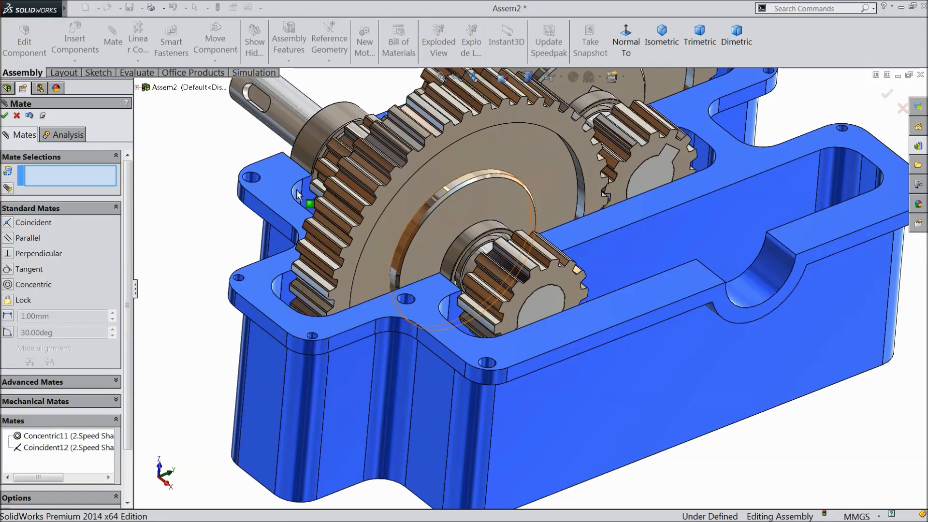
{"action": "left_click", "coordinate": [5, 116]}
{"action": "scroll", "coordinate": [522, 285], "scroll_direction": "up", "scroll_amount": 3}
{"action": "mouse_move", "coordinate": [647, 214]}
{"action": "middle_mouse_down"}
{"action": "mouse_move", "coordinate": [648, 251]}
{"action": "mouse_move", "coordinate": [641, 231]}
{"action": "mouse_move", "coordinate": [651, 207]}
{"action": "middle_mouse_up"}
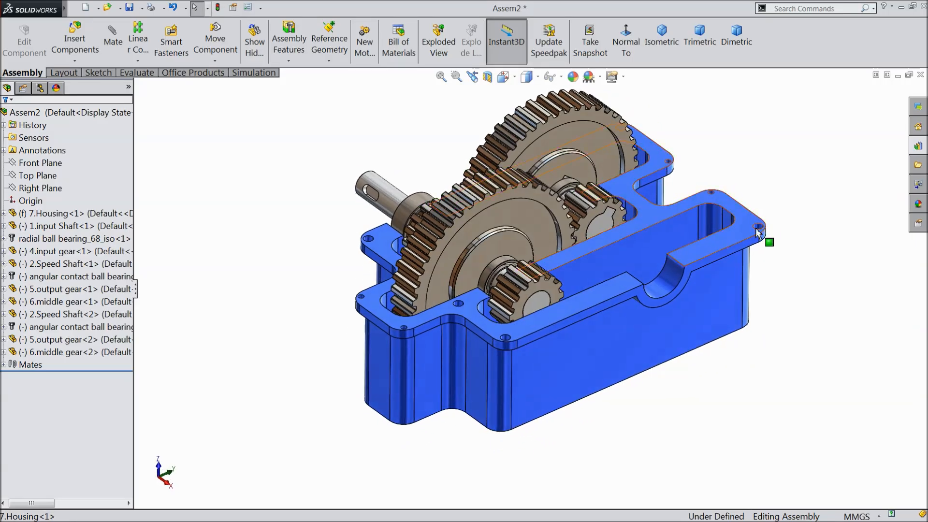
Insert the 3.Output Shaft part and place it beside the housing's empty semicircular bearing seat
{"action": "scroll", "coordinate": [735, 232], "scroll_direction": "down", "scroll_amount": 3}
{"action": "left_click", "coordinate": [75, 42]}
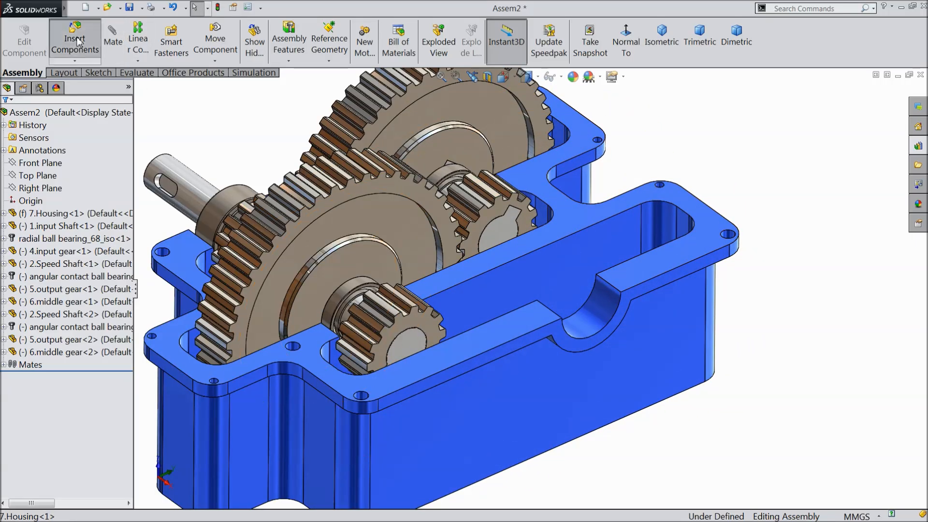
{"action": "left_click", "coordinate": [79, 341]}
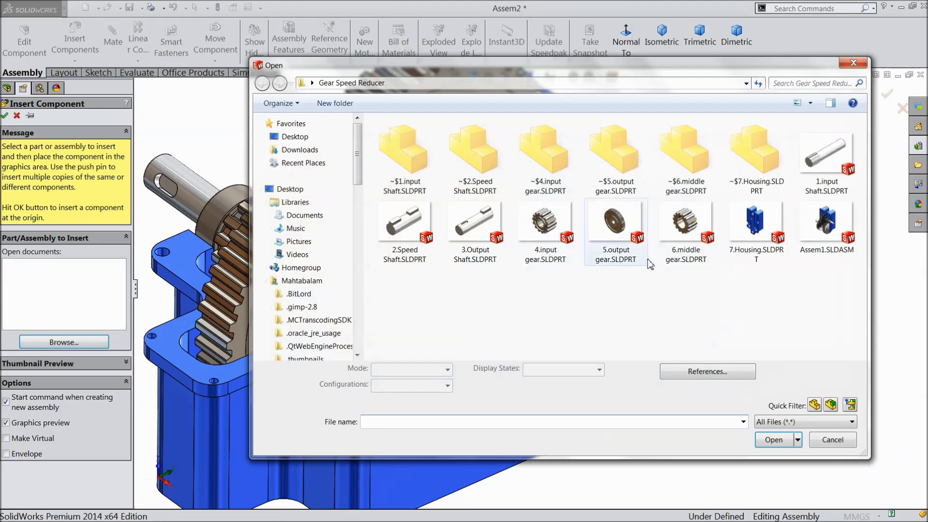
{"action": "left_click", "coordinate": [472, 240]}
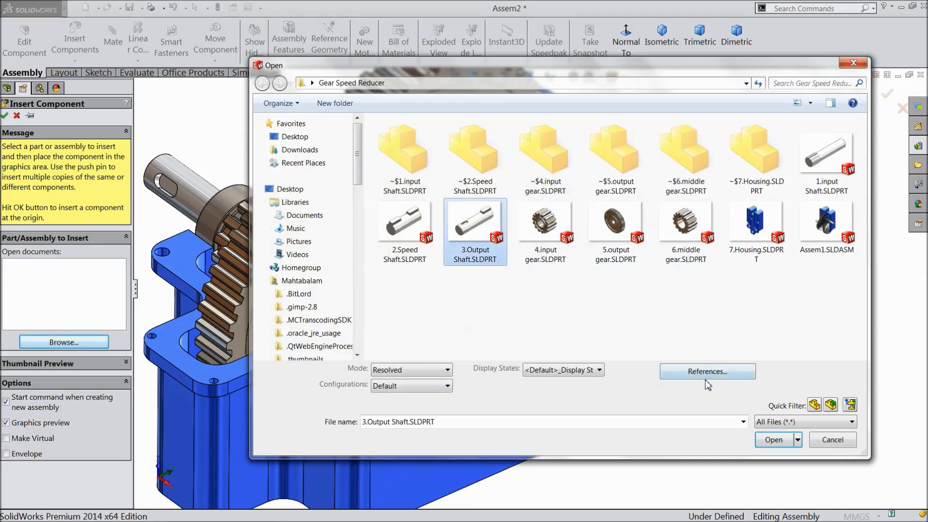
{"action": "left_click", "coordinate": [773, 440]}
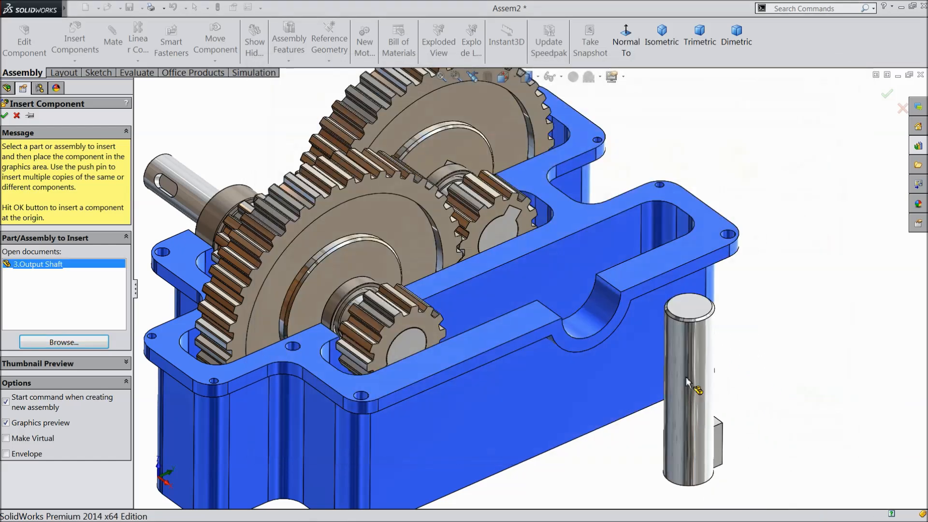
{"action": "left_click", "coordinate": [638, 332]}
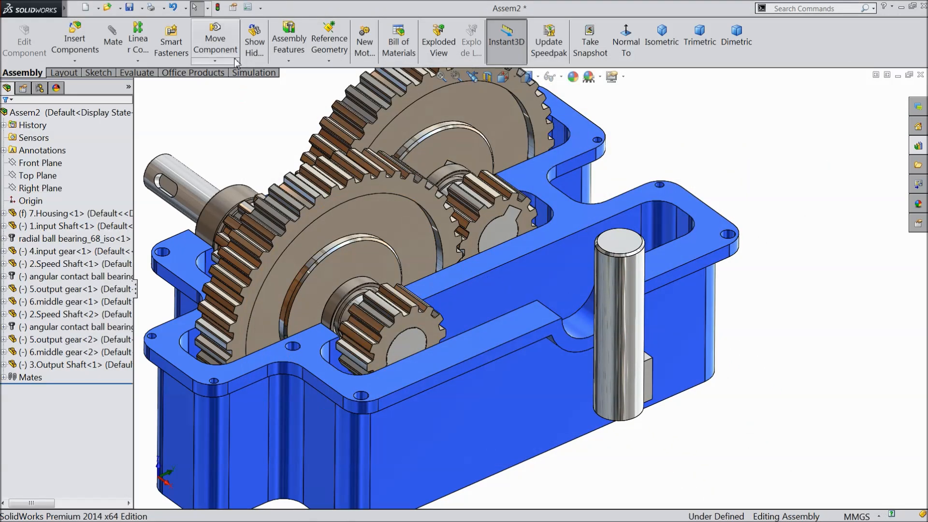
Rotate the output shaft freely until it lies roughly along the bearing seat's axis with its key facing up
{"action": "left_click", "coordinate": [215, 60]}
{"action": "left_click", "coordinate": [230, 89]}
{"action": "left_click_drag", "start_coordinate": [623, 300], "coordinate": [667, 423]}
{"action": "left_click_drag", "start_coordinate": [623, 334], "coordinate": [670, 368]}
{"action": "left_click_drag", "start_coordinate": [607, 310], "coordinate": [583, 307]}
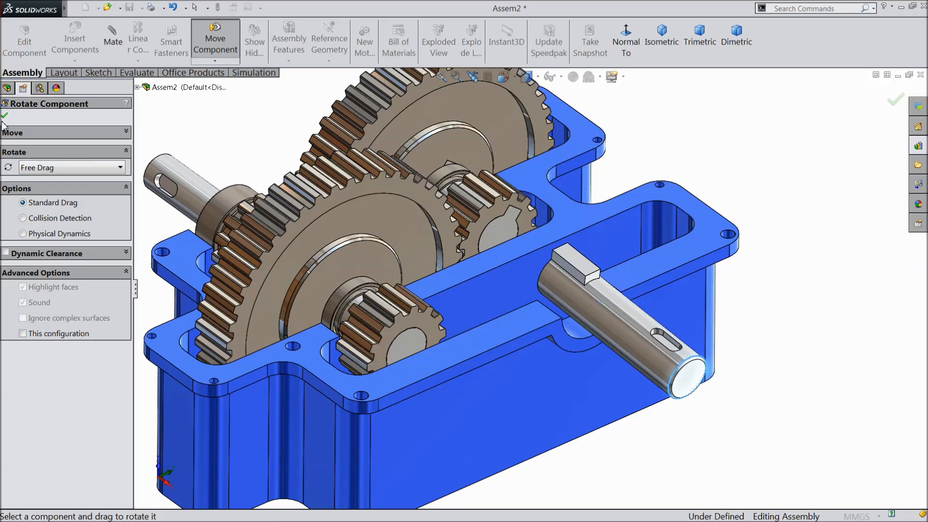
{"action": "left_click", "coordinate": [6, 116]}
Add a concentric mate between the output shaft's cylindrical face and the housing's semicircular bearing seat
{"action": "scroll", "coordinate": [583, 349], "scroll_direction": "down", "scroll_amount": 5}
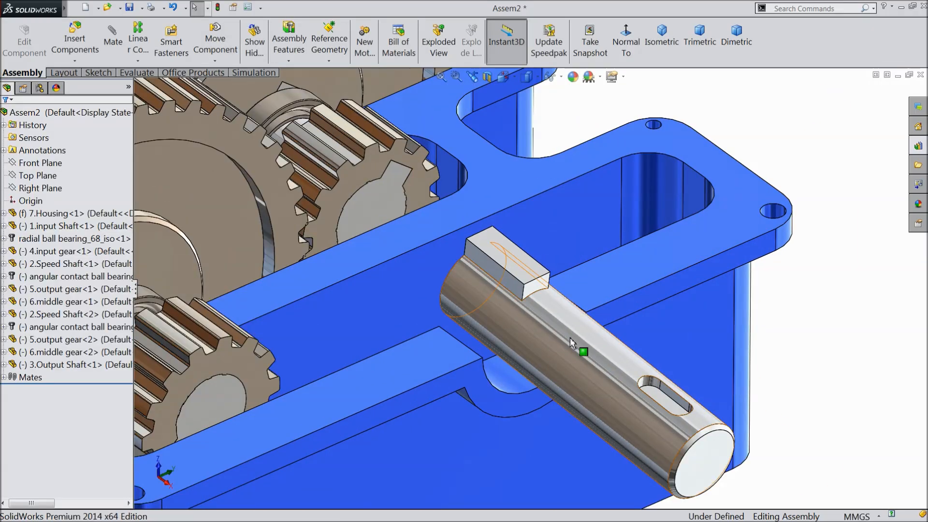
{"action": "left_click", "coordinate": [504, 387]}
{"action": "left_click", "coordinate": [506, 314]}
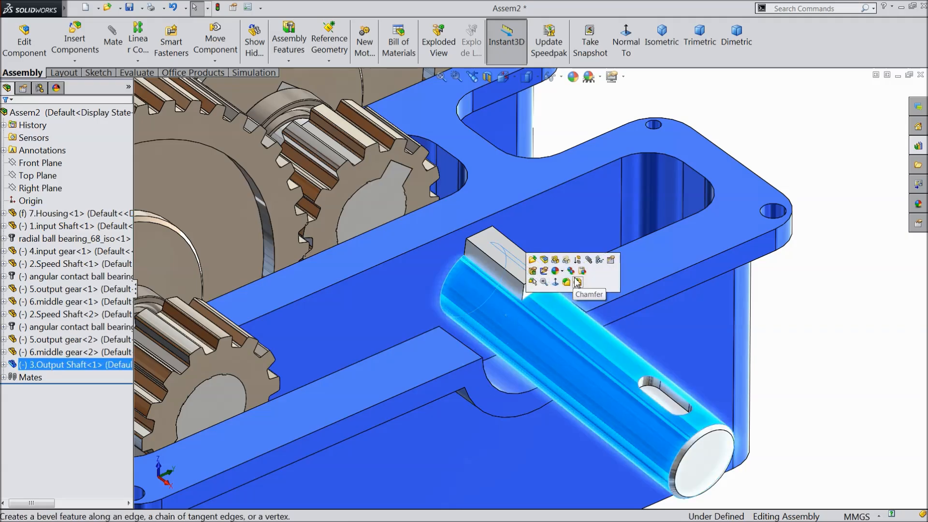
{"action": "left_click", "coordinate": [589, 261]}
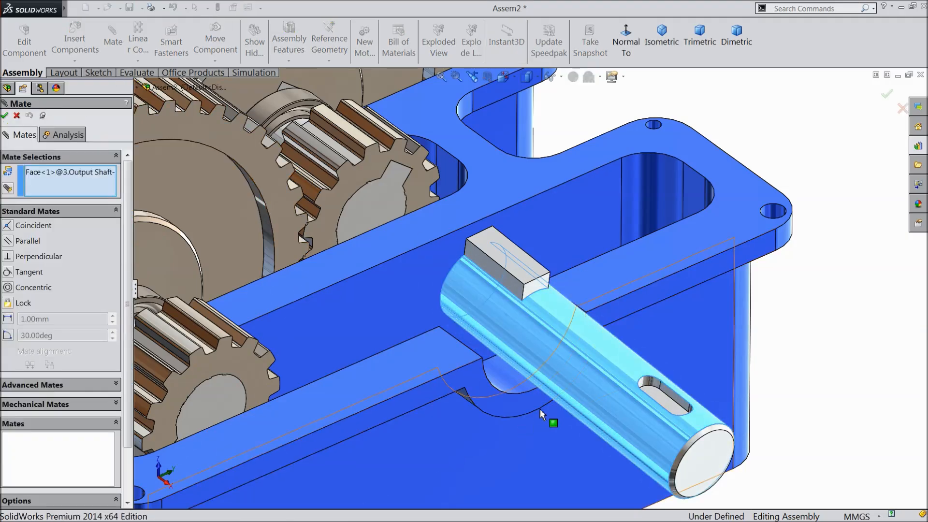
{"action": "left_click", "coordinate": [510, 381]}
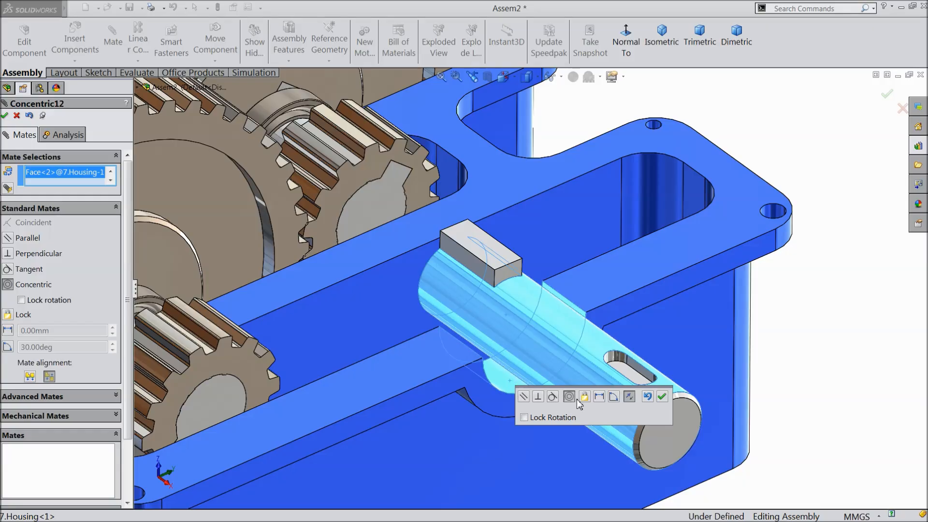
{"action": "left_click", "coordinate": [662, 397]}
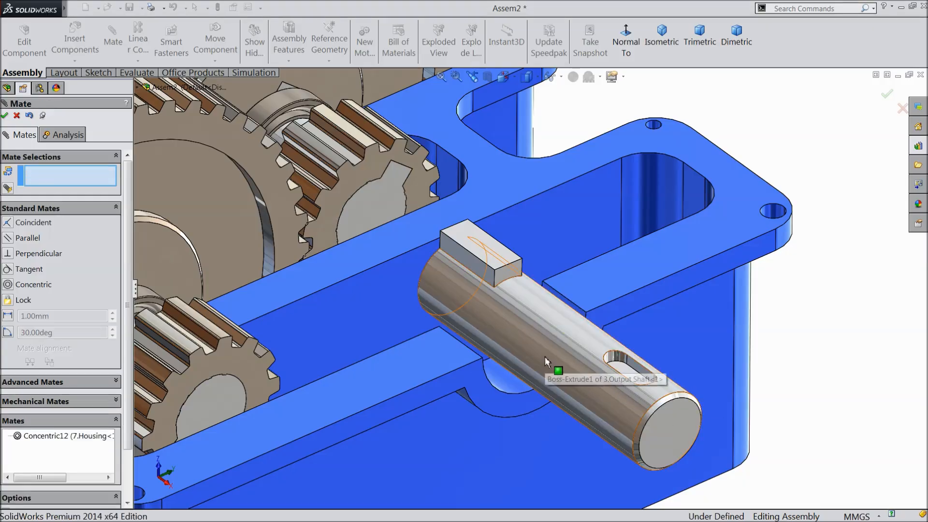
{"action": "scroll", "coordinate": [544, 356], "scroll_direction": "up", "scroll_amount": 3}
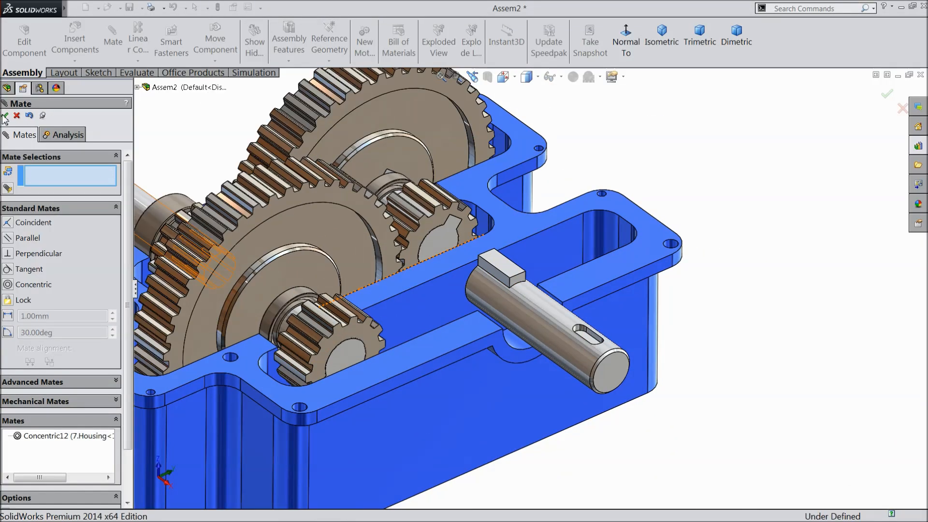
{"action": "left_click", "coordinate": [5, 117]}
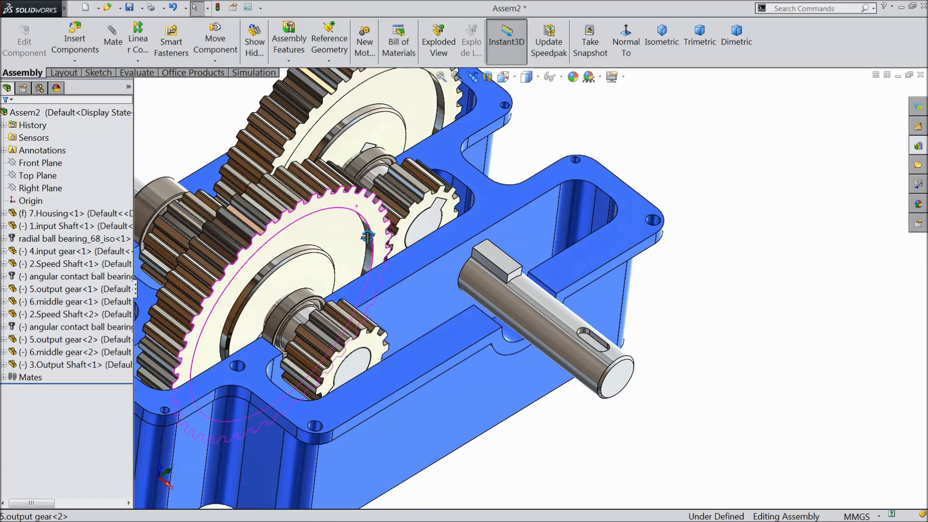
Insert an angular contact ball bearing from the design library onto the output shaft, between its key and slot
{"action": "middle_click_drag", "start_coordinate": [367, 237], "coordinate": [484, 271]}
{"action": "left_click", "coordinate": [500, 261]}
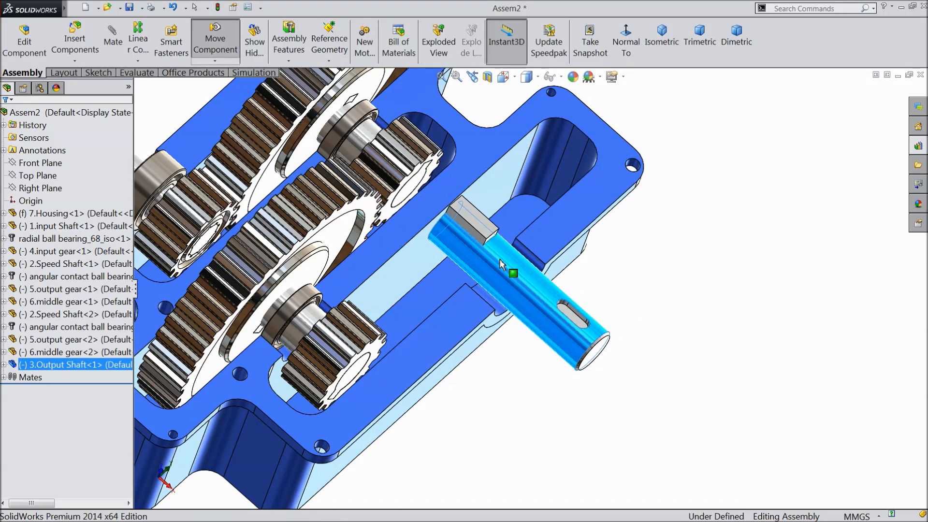
{"action": "scroll", "coordinate": [500, 263], "scroll_direction": "down", "scroll_amount": 3}
{"action": "left_click", "coordinate": [646, 266]}
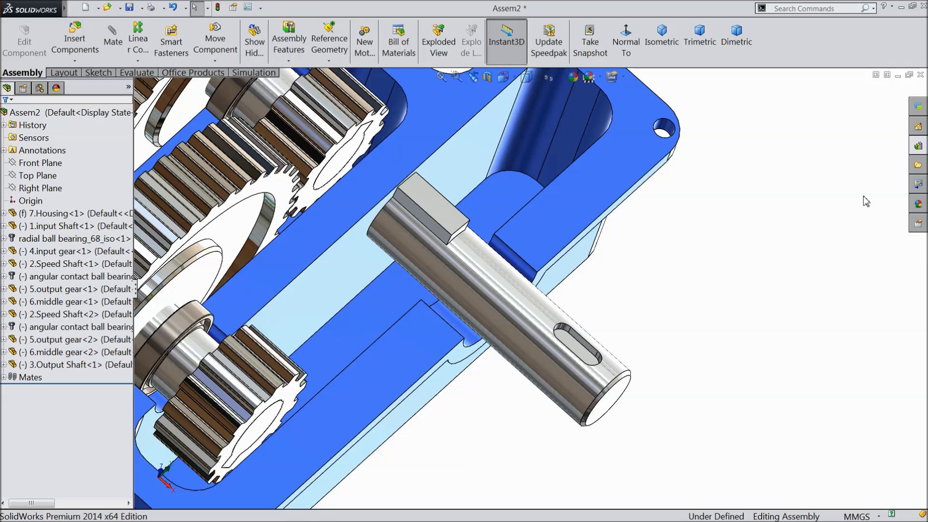
{"action": "left_click", "coordinate": [918, 149]}
{"action": "left_click_drag", "start_coordinate": [832, 325], "coordinate": [469, 275]}
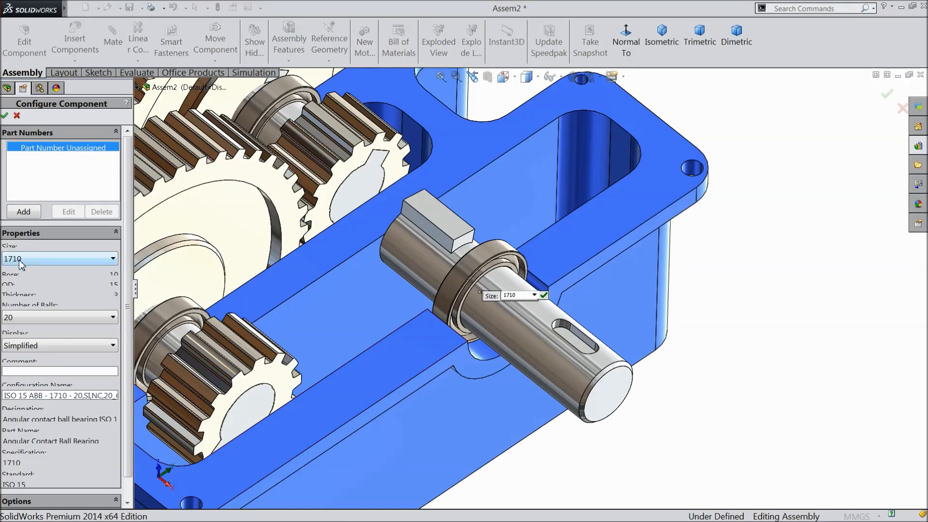
Set the new bearing's display to Detailed, accept its configuration and stop placing further copies
{"action": "left_click", "coordinate": [24, 346]}
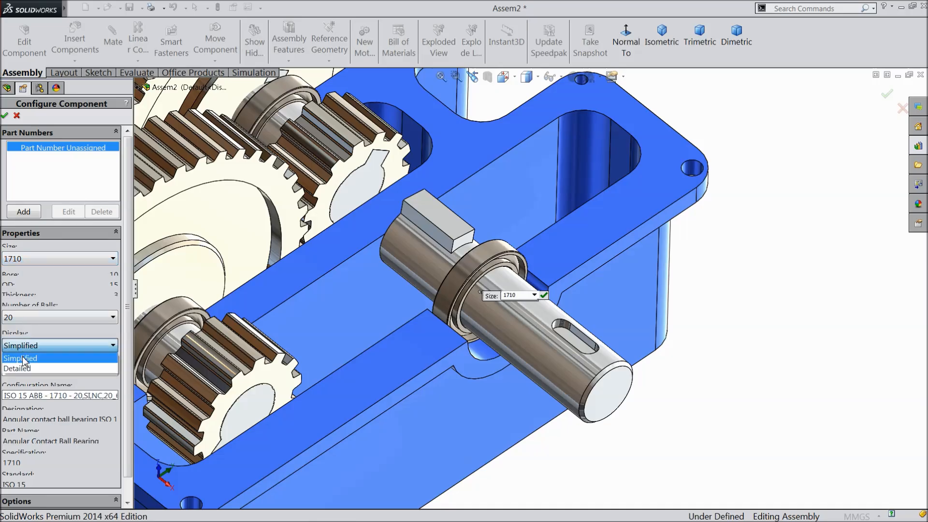
{"action": "left_click", "coordinate": [24, 368]}
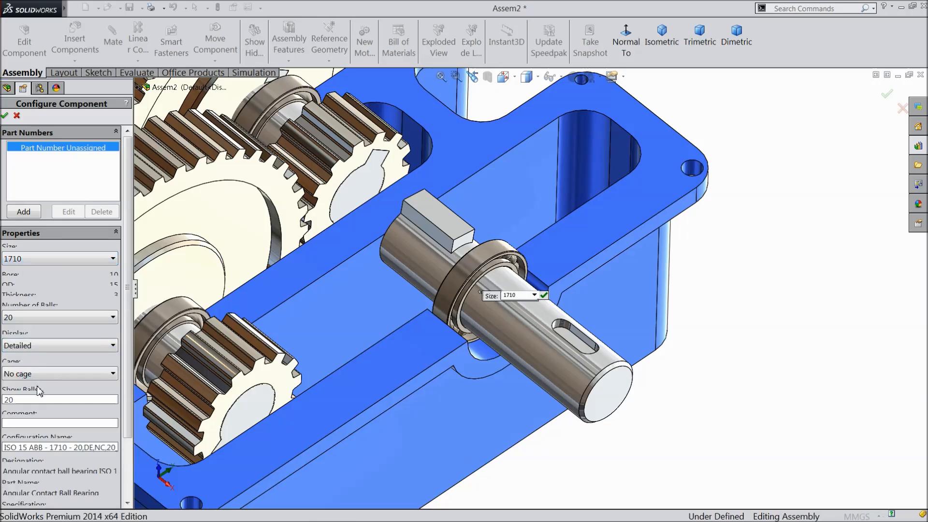
{"action": "left_click", "coordinate": [5, 116]}
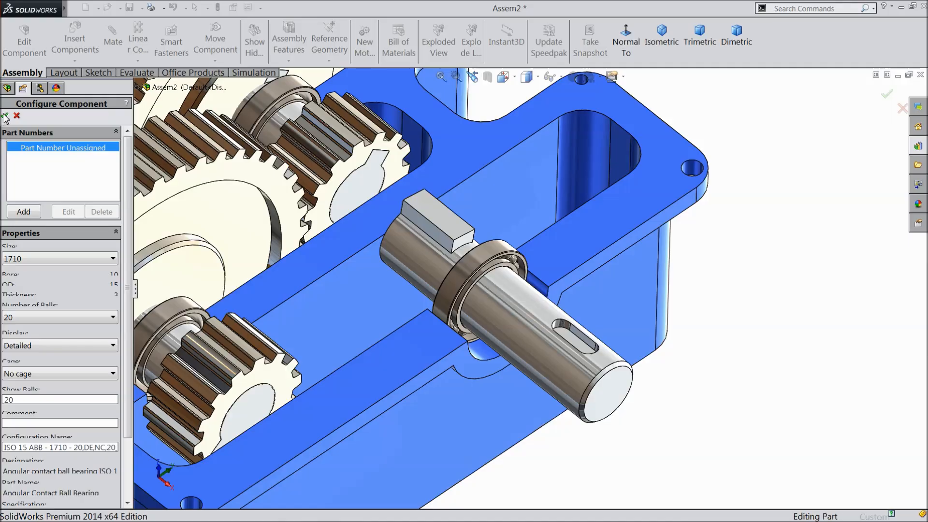
{"action": "key", "text": "Escape"}
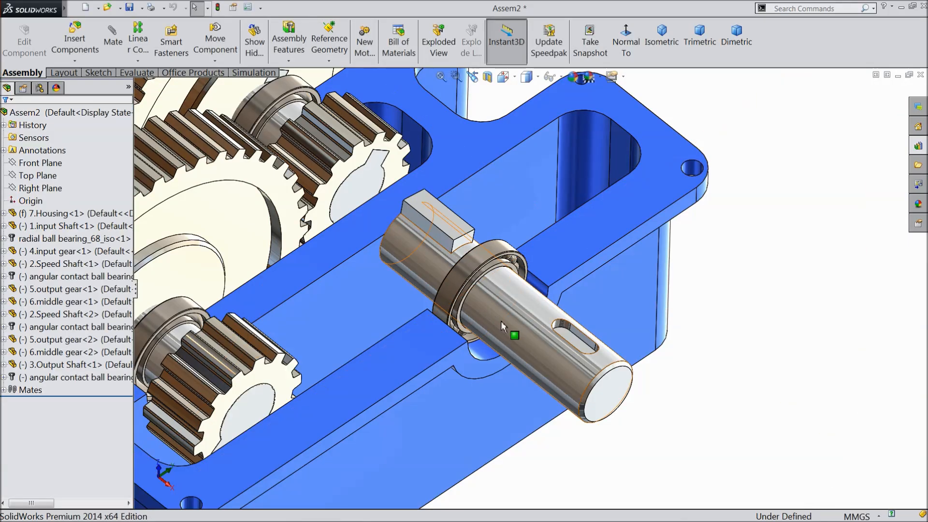
Slide the bearing along the output shaft out of the housing seat, toward the shaft's slot
{"action": "scroll", "coordinate": [511, 306], "scroll_direction": "down", "scroll_amount": 5}
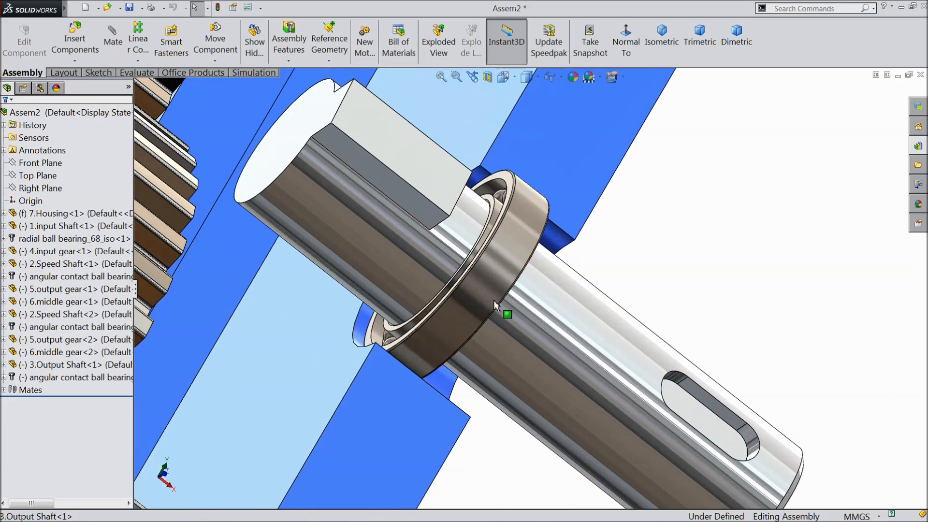
{"action": "left_click_drag", "start_coordinate": [475, 293], "coordinate": [654, 380]}
{"action": "left_click", "coordinate": [683, 240]}
{"action": "scroll", "coordinate": [648, 268], "scroll_direction": "down", "scroll_amount": 3}
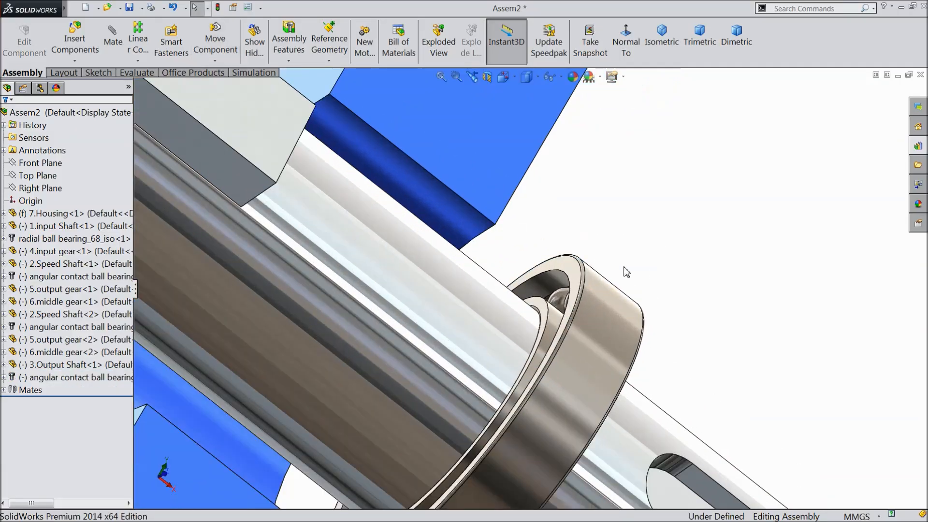
Add a coincident mate between the output shaft bearing's side face and the housing's cut wall face, and test-move the output shaft
{"action": "left_click", "coordinate": [119, 30]}
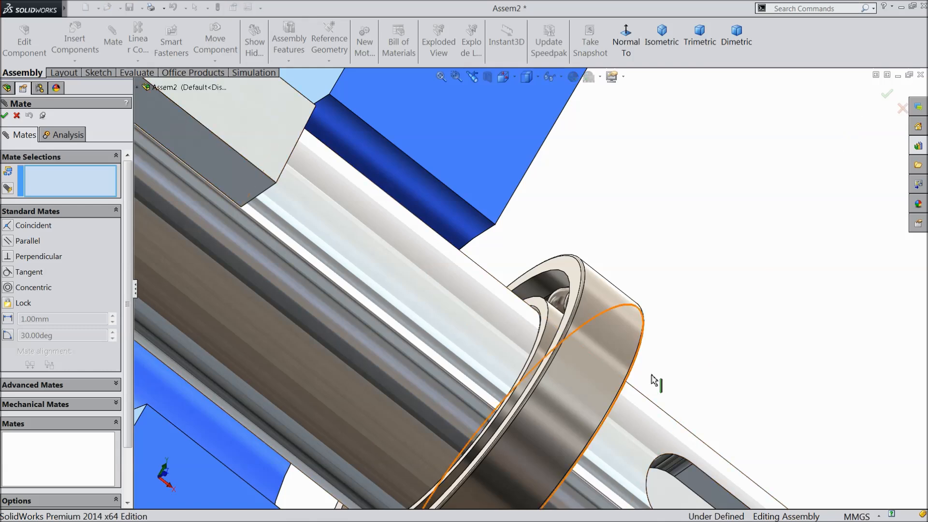
{"action": "left_click", "coordinate": [569, 267]}
{"action": "scroll", "coordinate": [565, 273], "scroll_direction": "up", "scroll_amount": 5}
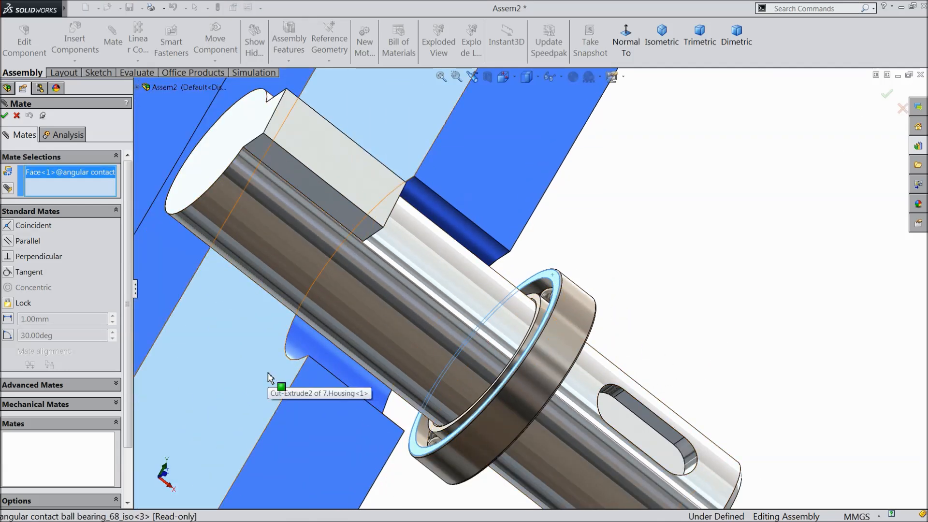
{"action": "left_click", "coordinate": [268, 372]}
{"action": "left_click", "coordinate": [254, 389]}
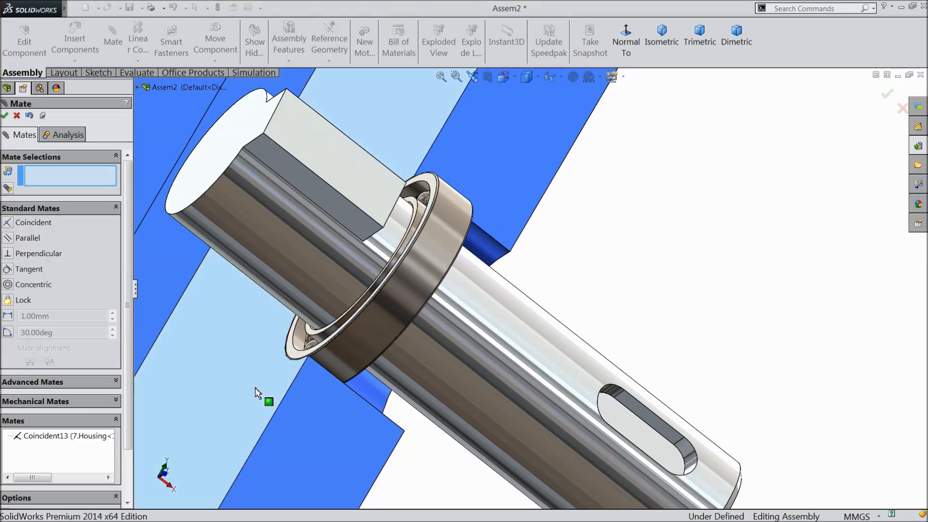
{"action": "left_click", "coordinate": [5, 116]}
{"action": "scroll", "coordinate": [285, 266], "scroll_direction": "up", "scroll_amount": 5}
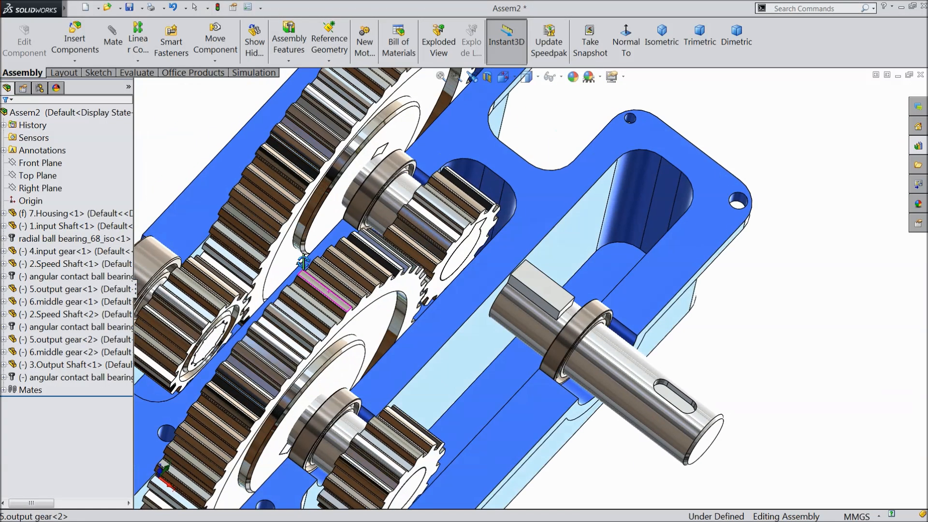
{"action": "left_click_drag", "start_coordinate": [602, 368], "coordinate": [608, 371]}
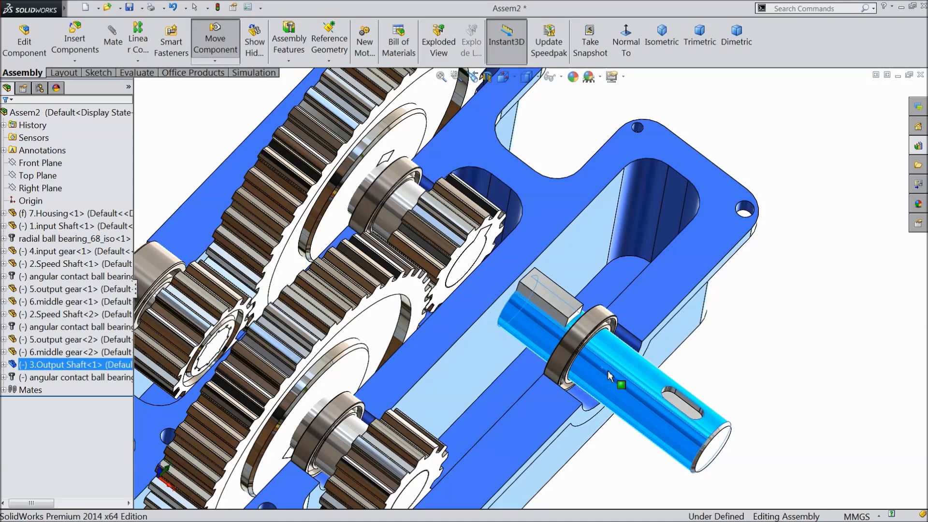
{"action": "left_click", "coordinate": [773, 361]}
{"action": "scroll", "coordinate": [383, 209], "scroll_direction": "up", "scroll_amount": 4}
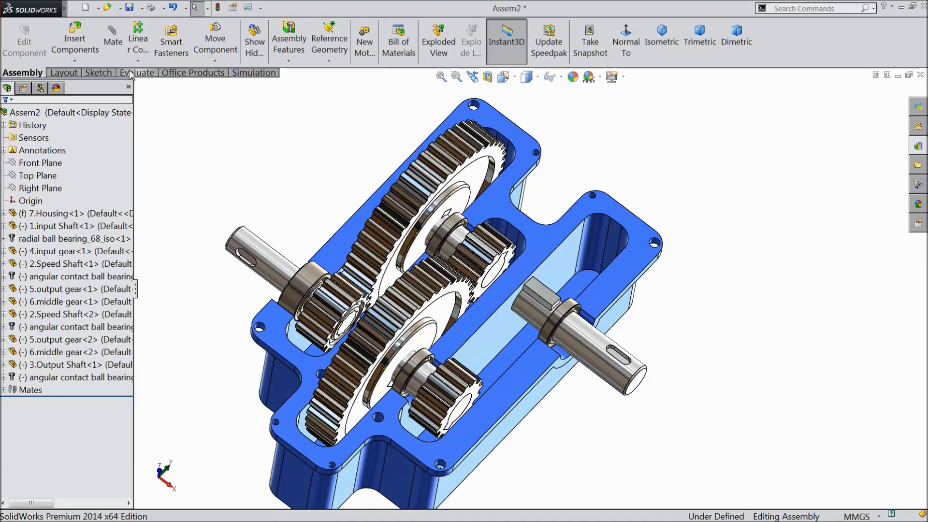
Insert the part 5.output gear from the Gear Speed Reducer folder and place it in the assembly near the output shaft
{"action": "left_click", "coordinate": [71, 48]}
{"action": "left_click", "coordinate": [72, 343]}
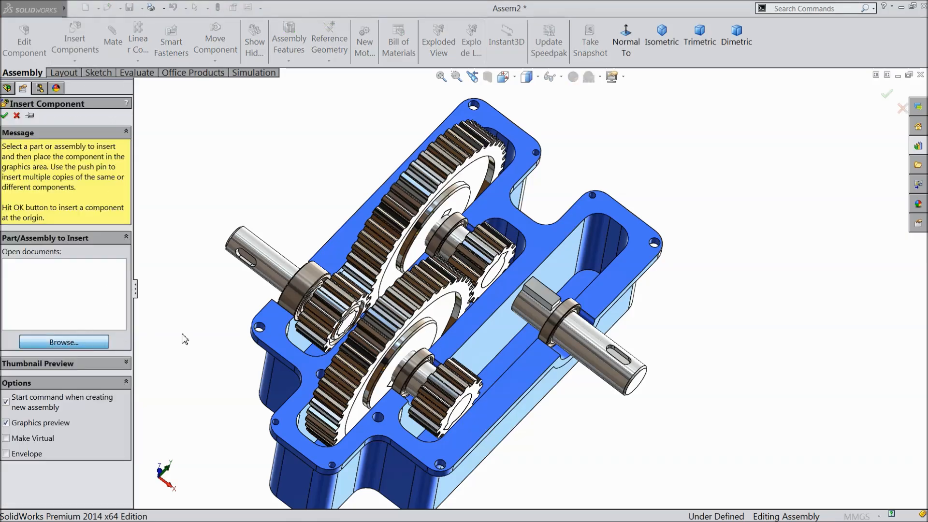
{"action": "left_click", "coordinate": [695, 237]}
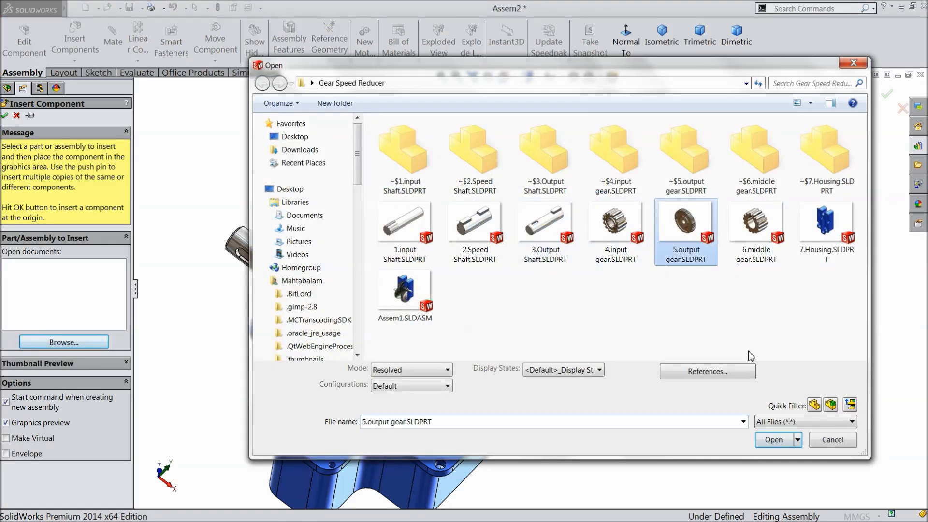
{"action": "left_click", "coordinate": [774, 440]}
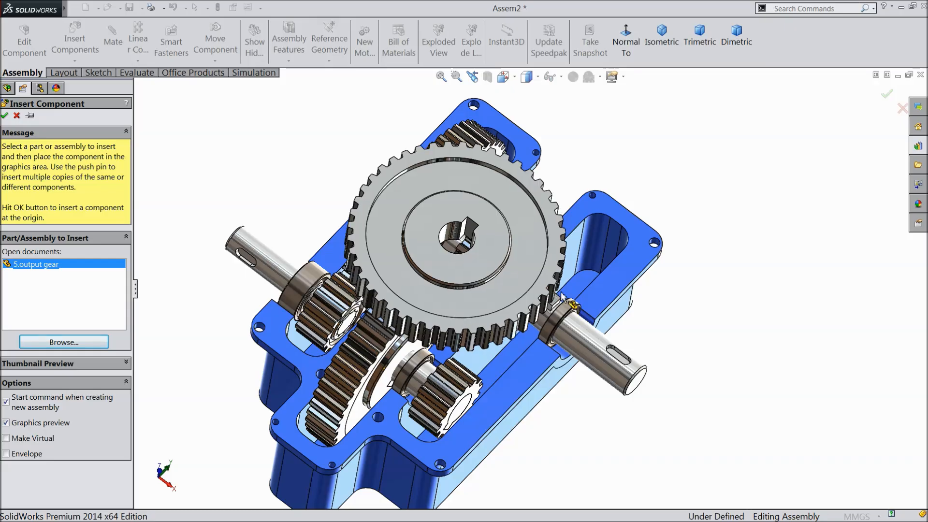
{"action": "left_click", "coordinate": [626, 318]}
Add a concentric mate between the new output gear's bore and the output shaft's cylindrical face
{"action": "scroll", "coordinate": [598, 292], "scroll_direction": "down", "scroll_amount": 3}
{"action": "left_click", "coordinate": [372, 210]}
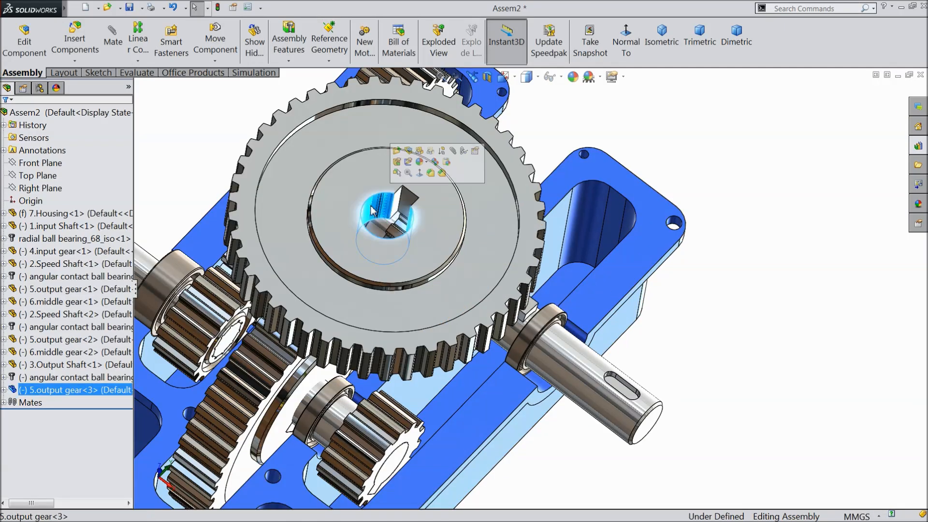
{"action": "left_click", "coordinate": [455, 156]}
{"action": "left_click", "coordinate": [585, 373]}
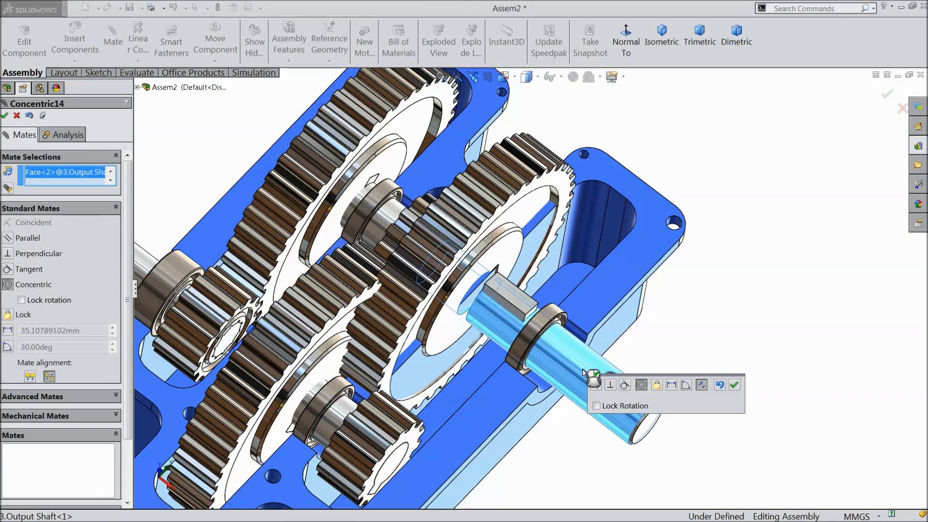
{"action": "left_click", "coordinate": [734, 384]}
Slide the output gear along the output shaft until the keyed shaft end protrudes through its bore
{"action": "scroll", "coordinate": [544, 278], "scroll_direction": "down", "scroll_amount": 5}
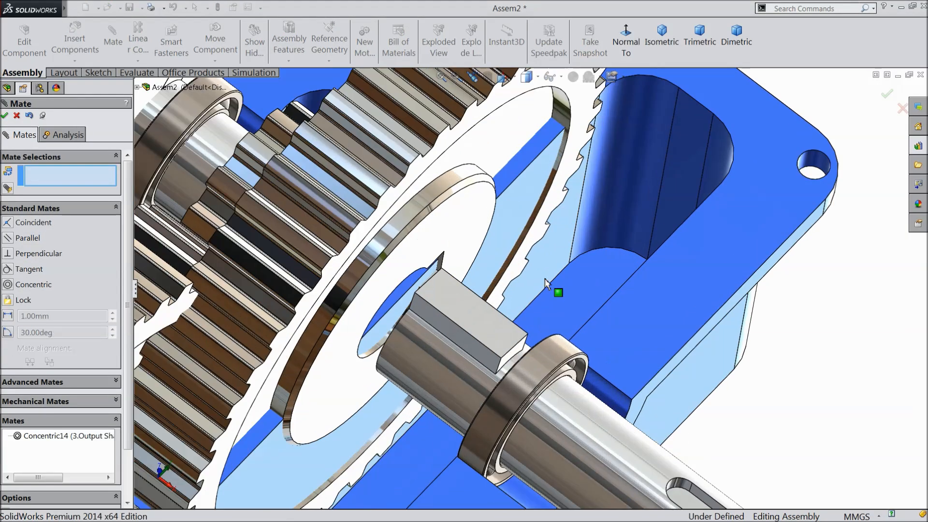
{"action": "left_click_drag", "start_coordinate": [471, 248], "coordinate": [534, 328]}
{"action": "scroll", "coordinate": [625, 329], "scroll_direction": "up", "scroll_amount": 6}
{"action": "middle_click_drag", "start_coordinate": [622, 356], "coordinate": [656, 440]}
{"action": "scroll", "coordinate": [631, 376], "scroll_direction": "up", "scroll_amount": 6}
{"action": "scroll", "coordinate": [435, 255], "scroll_direction": "down", "scroll_amount": 5}
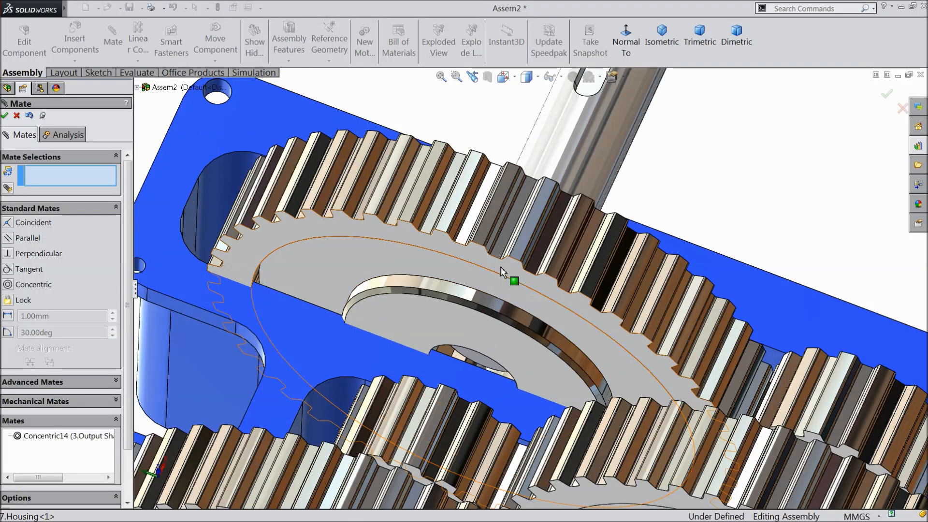
{"action": "left_click_drag", "start_coordinate": [516, 223], "coordinate": [578, 282]}
{"action": "scroll", "coordinate": [578, 282], "scroll_direction": "down", "scroll_amount": 6}
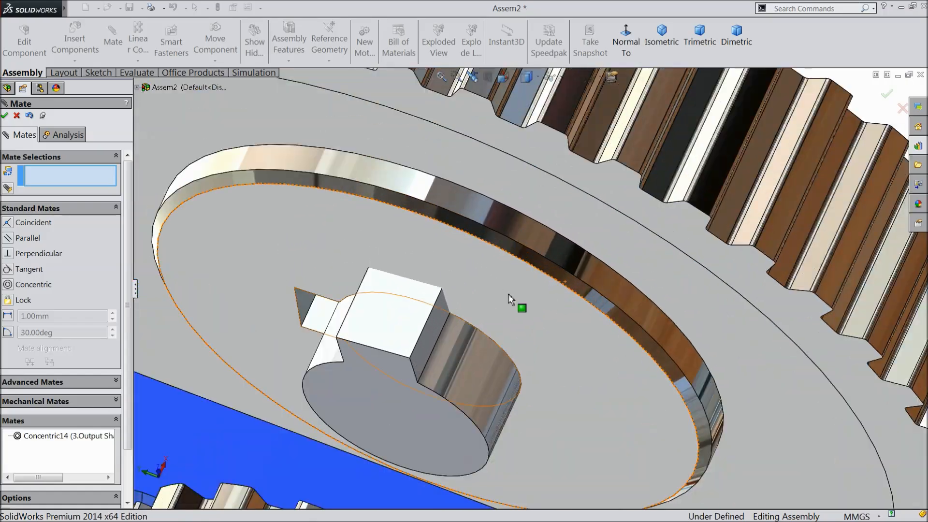
{"action": "scroll", "coordinate": [484, 290], "scroll_direction": "up", "scroll_amount": 5}
{"action": "scroll", "coordinate": [435, 319], "scroll_direction": "down", "scroll_amount": 8}
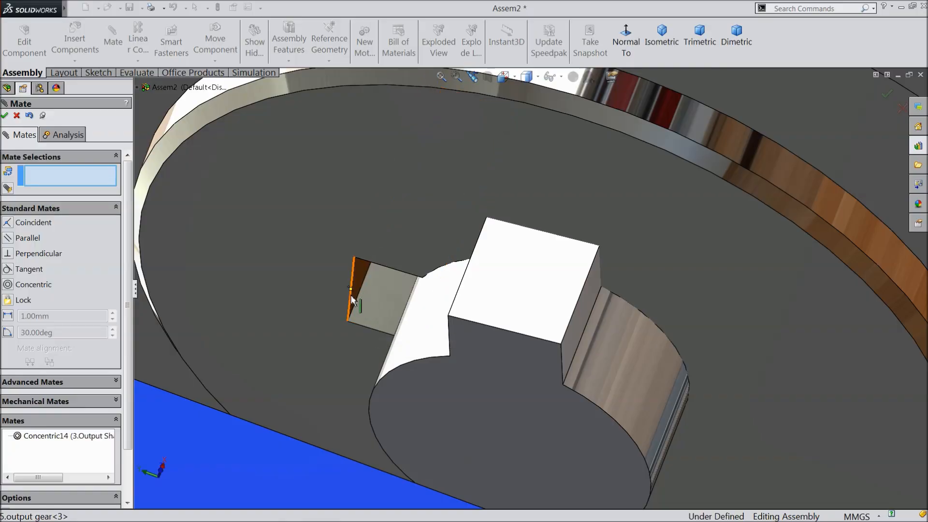
Add a coincident mate between the outer edge of the output gear's keyway and the end edge of the shaft's key
{"action": "left_click", "coordinate": [350, 295]}
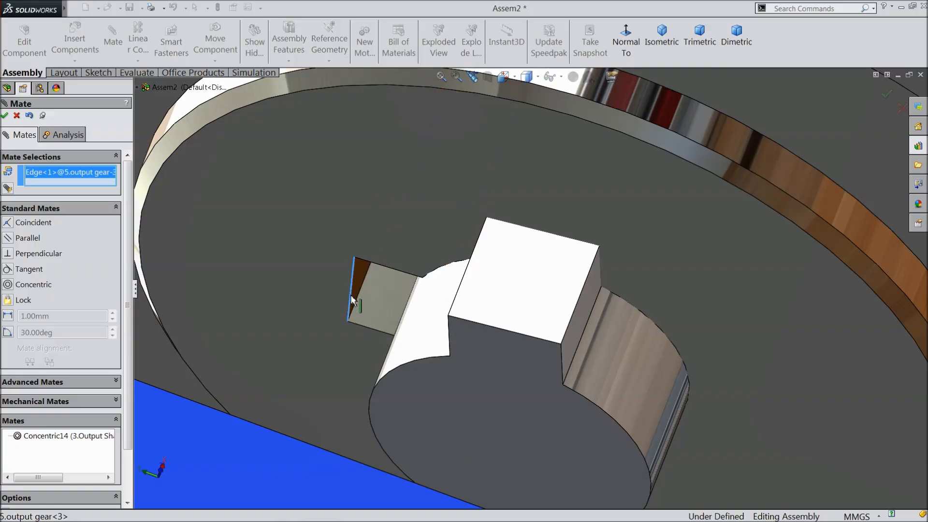
{"action": "left_click", "coordinate": [500, 332]}
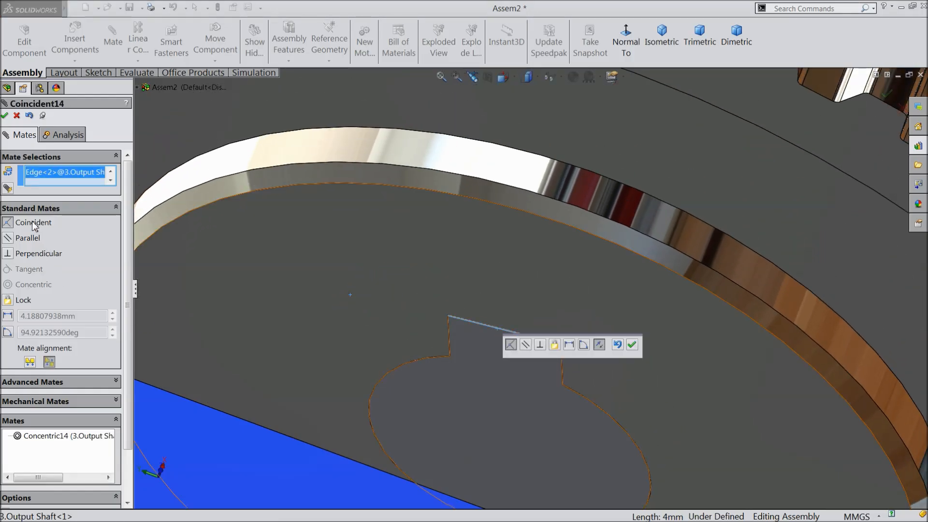
{"action": "left_click", "coordinate": [632, 345]}
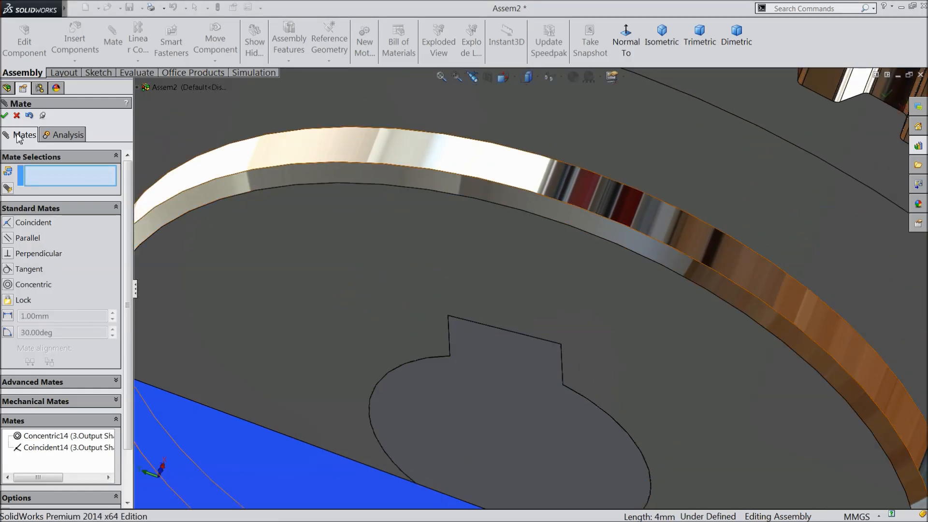
Add a coincident mate between the output gear's toothed side face and the adjacent middle gear's side face
{"action": "scroll", "coordinate": [317, 232], "scroll_direction": "up", "scroll_amount": 10}
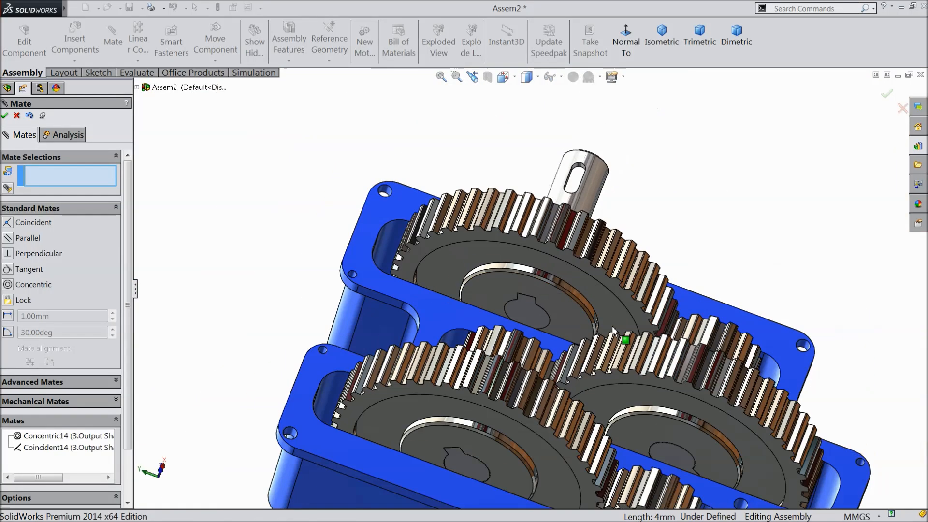
{"action": "middle_click_drag", "start_coordinate": [722, 275], "coordinate": [715, 297]}
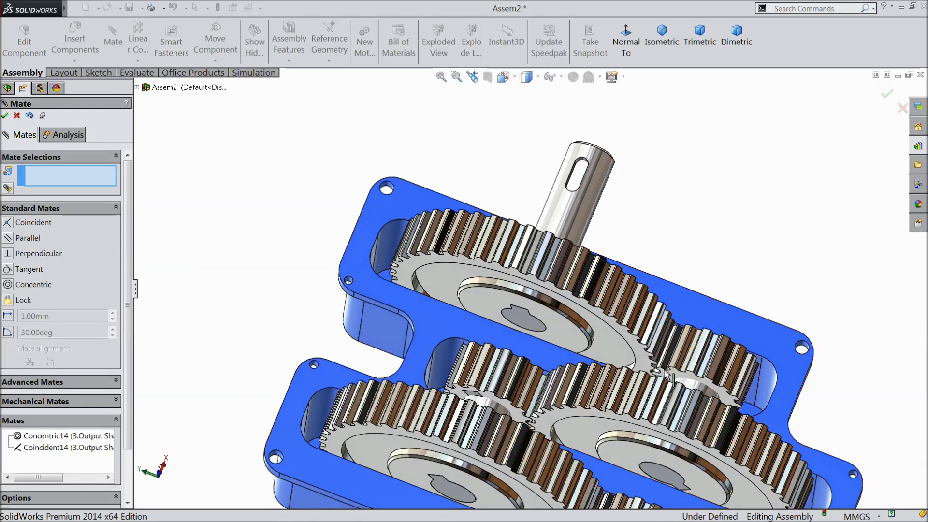
{"action": "scroll", "coordinate": [689, 389], "scroll_direction": "down", "scroll_amount": 4}
{"action": "middle_click_drag", "start_coordinate": [610, 368], "coordinate": [648, 232]}
{"action": "left_click", "coordinate": [634, 213]}
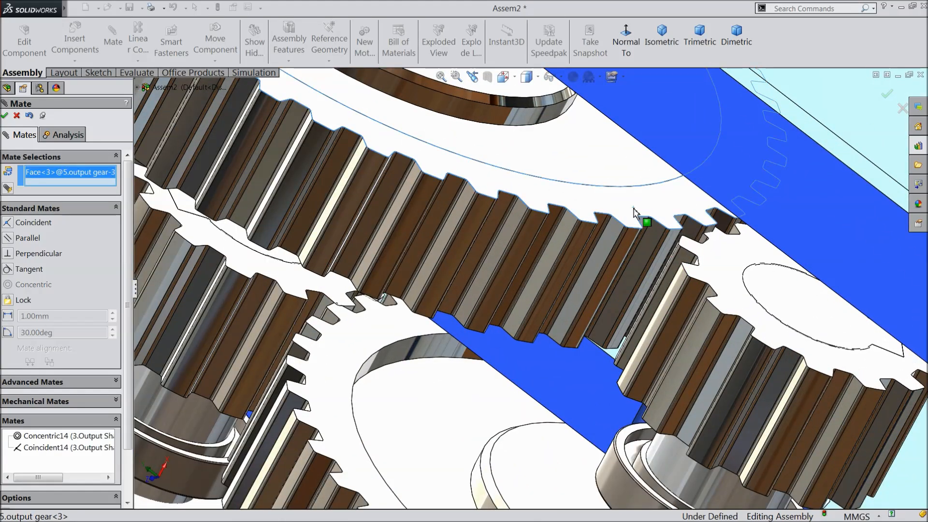
{"action": "left_click", "coordinate": [730, 263]}
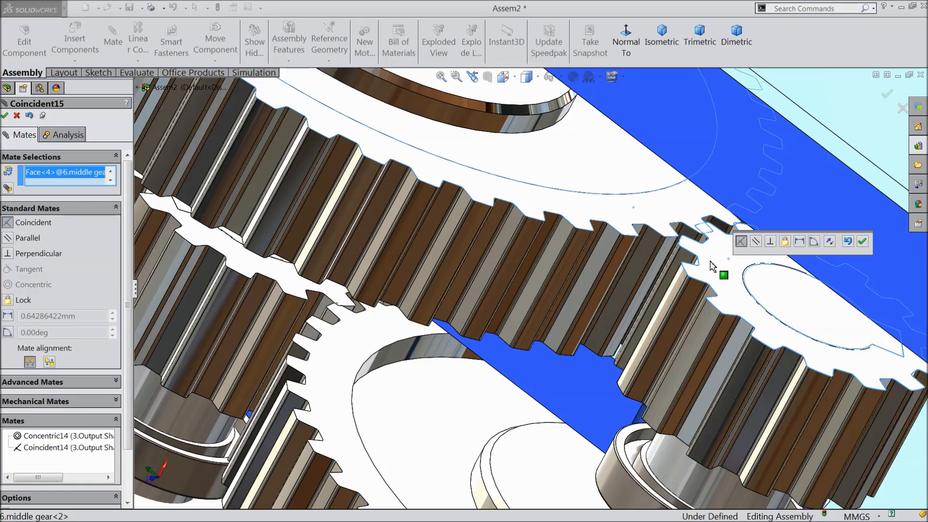
{"action": "left_click", "coordinate": [865, 243]}
Turn the output gear on its axis to align its teeth with the gaps of the adjacent middle gear
{"action": "scroll", "coordinate": [665, 258], "scroll_direction": "up", "scroll_amount": 6}
{"action": "middle_click_drag", "start_coordinate": [611, 275], "coordinate": [563, 227]}
{"action": "scroll", "coordinate": [575, 274], "scroll_direction": "down", "scroll_amount": 8}
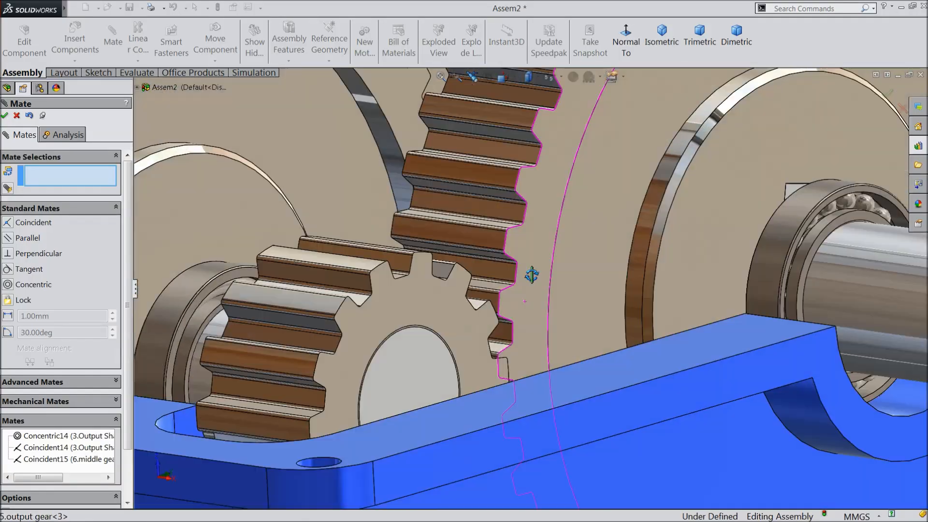
{"action": "middle_click_drag", "start_coordinate": [531, 274], "coordinate": [520, 320]}
{"action": "scroll", "coordinate": [521, 321], "scroll_direction": "down", "scroll_amount": 3}
{"action": "middle_click_drag", "start_coordinate": [514, 390], "coordinate": [500, 376]}
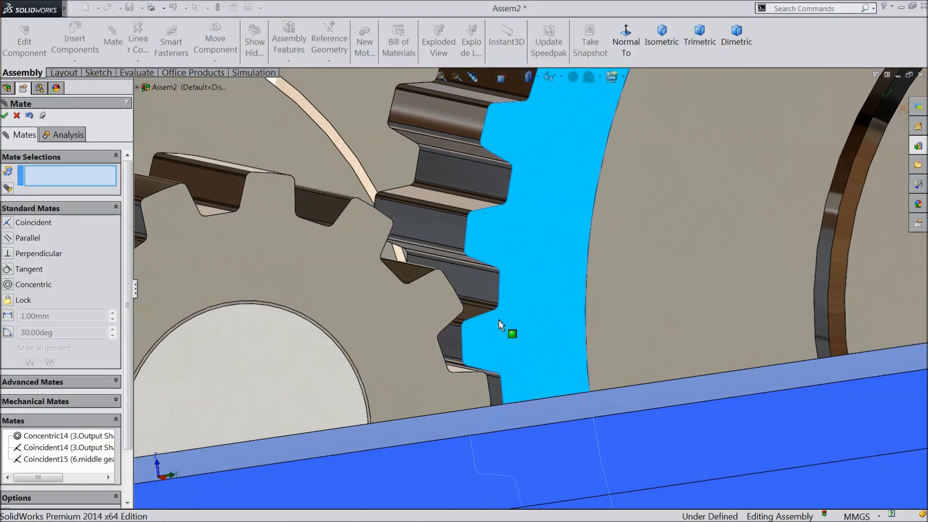
{"action": "middle_click_drag", "start_coordinate": [498, 323], "coordinate": [487, 381]}
{"action": "scroll", "coordinate": [482, 358], "scroll_direction": "up", "scroll_amount": 3}
{"action": "scroll", "coordinate": [513, 310], "scroll_direction": "up", "scroll_amount": 2}
{"action": "scroll", "coordinate": [522, 193], "scroll_direction": "down", "scroll_amount": 3}
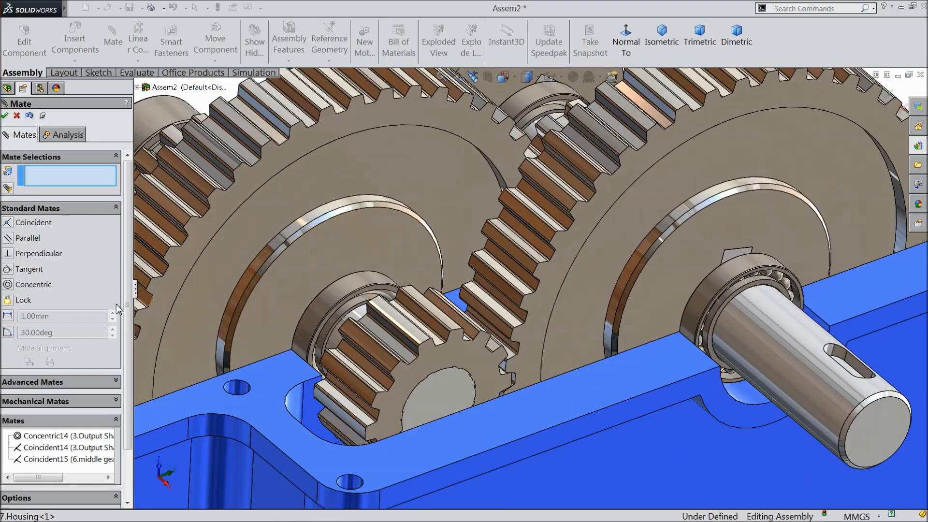
Add a reversed mechanical gear mate between the middle gear's and output gear's tooth faces with a 20 mm to 60 mm ratio
{"action": "left_click", "coordinate": [32, 401]}
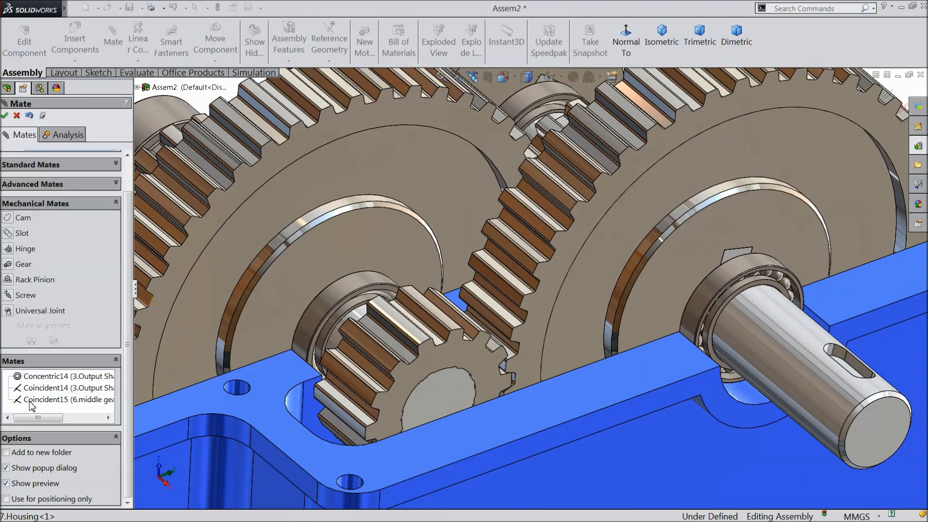
{"action": "left_click", "coordinate": [23, 264]}
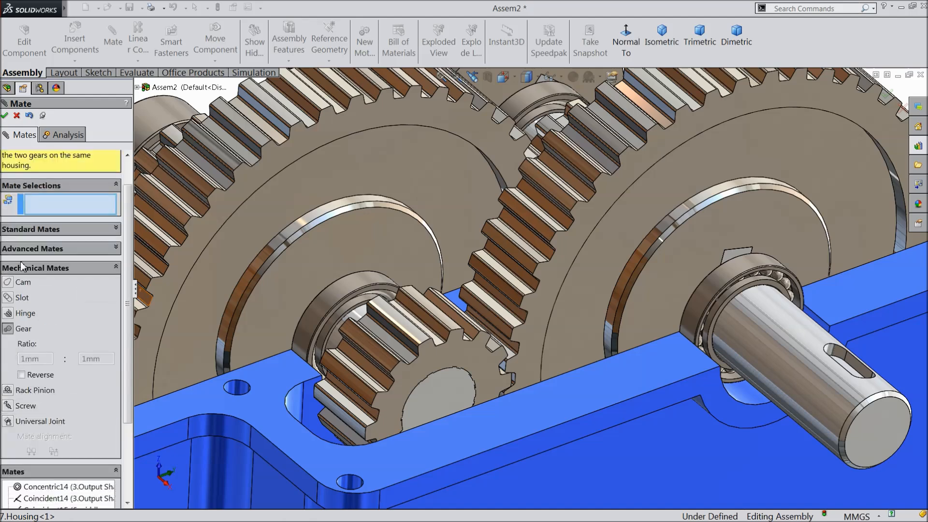
{"action": "left_click_drag", "start_coordinate": [127, 229], "coordinate": [127, 205]}
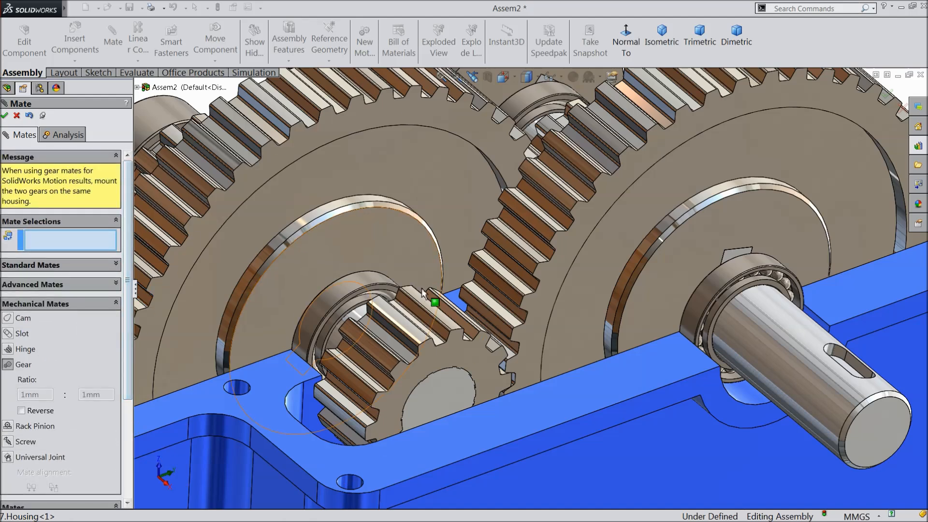
{"action": "scroll", "coordinate": [420, 290], "scroll_direction": "down", "scroll_amount": 3}
{"action": "left_click", "coordinate": [468, 335]}
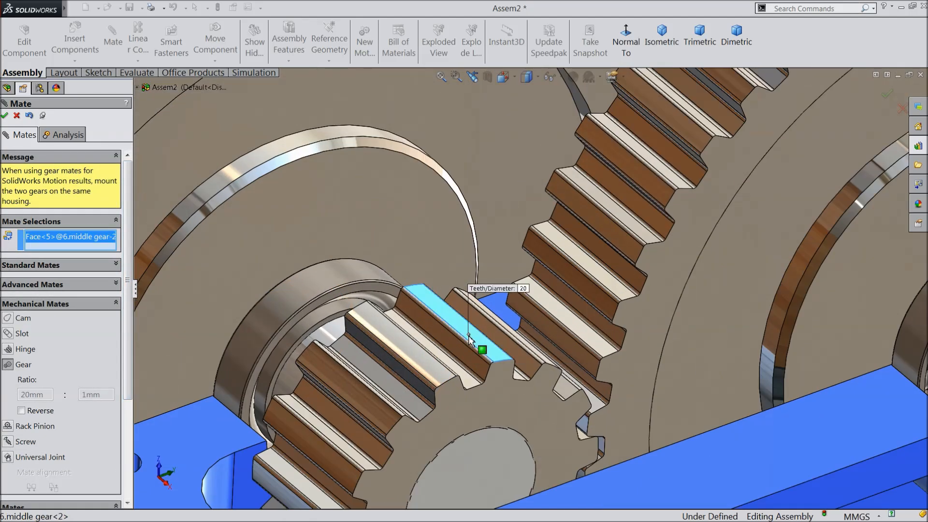
{"action": "left_click", "coordinate": [575, 280]}
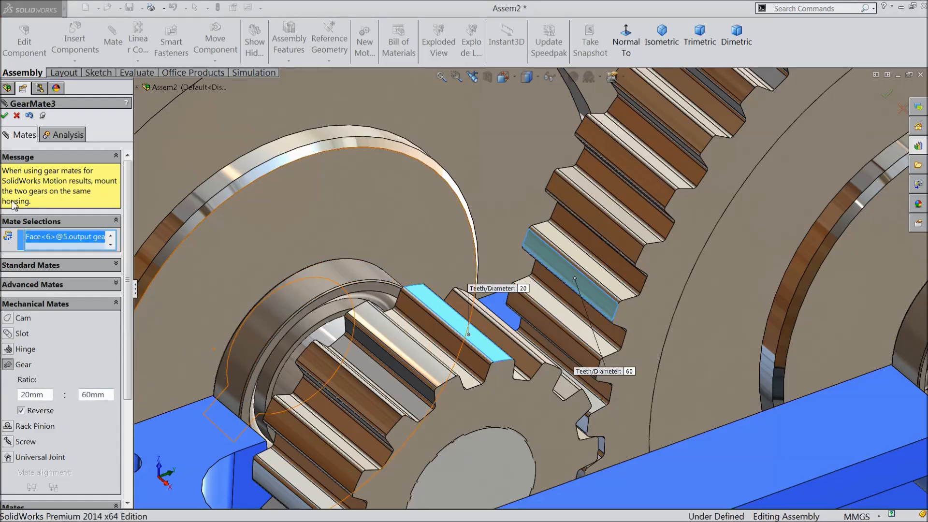
{"action": "left_click", "coordinate": [5, 116]}
{"action": "left_click", "coordinate": [5, 116]}
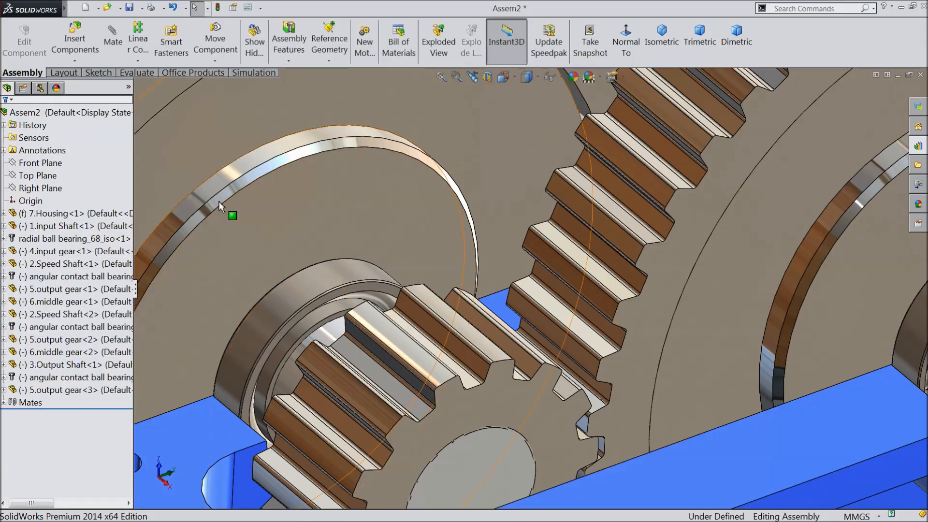
Rotate the output gear on the output shaft to test the gear train's motion, and select the input shaft
{"action": "key", "text": "f"}
{"action": "scroll", "coordinate": [608, 232], "scroll_direction": "down", "scroll_amount": 2}
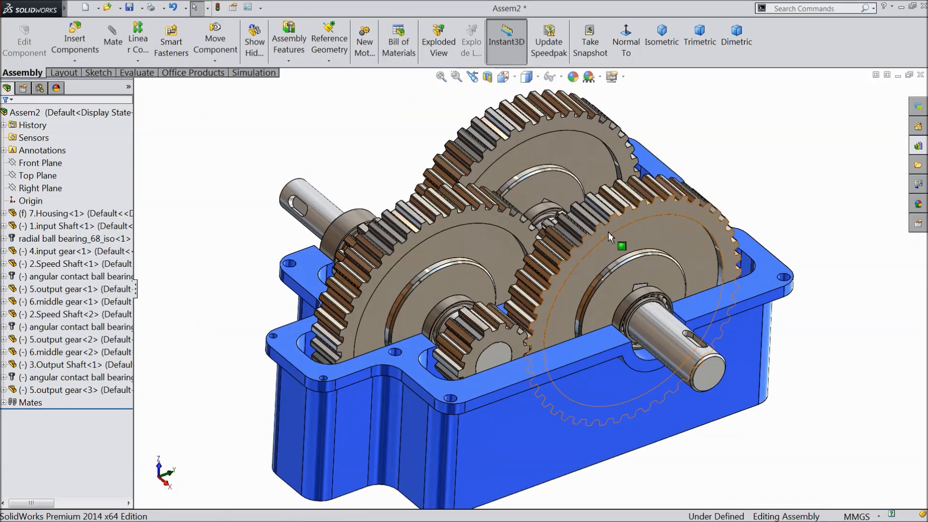
{"action": "scroll", "coordinate": [609, 299], "scroll_direction": "down", "scroll_amount": 2}
{"action": "left_click", "coordinate": [594, 269]}
{"action": "left_click_drag", "start_coordinate": [594, 268], "coordinate": [650, 216]}
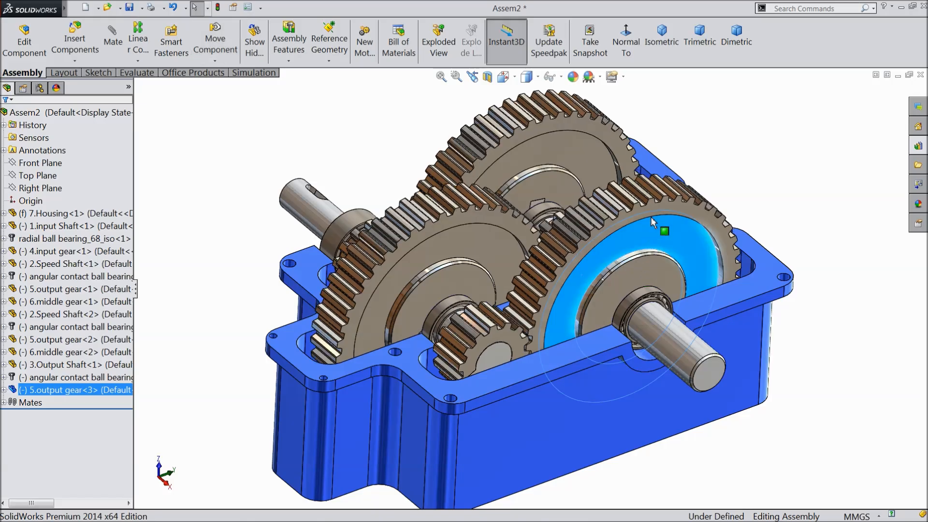
{"action": "left_click", "coordinate": [708, 148]}
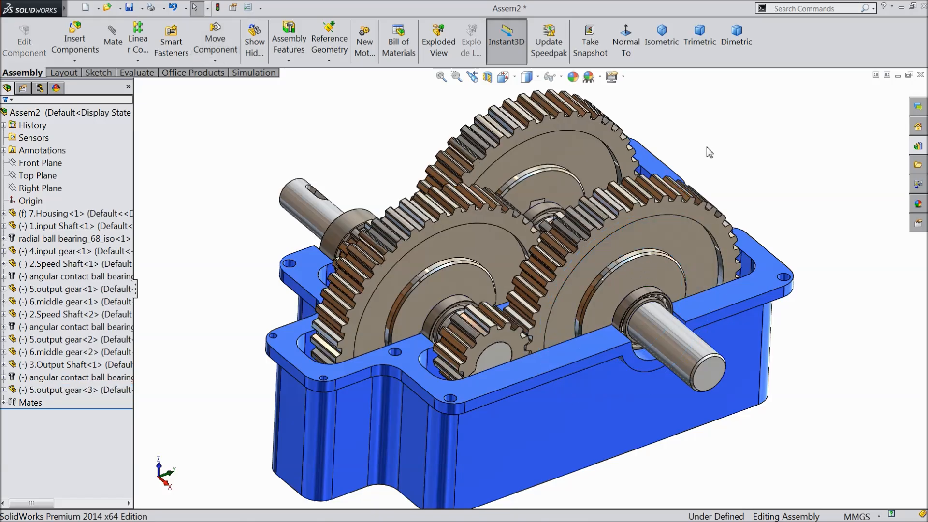
{"action": "left_click", "coordinate": [315, 218]}
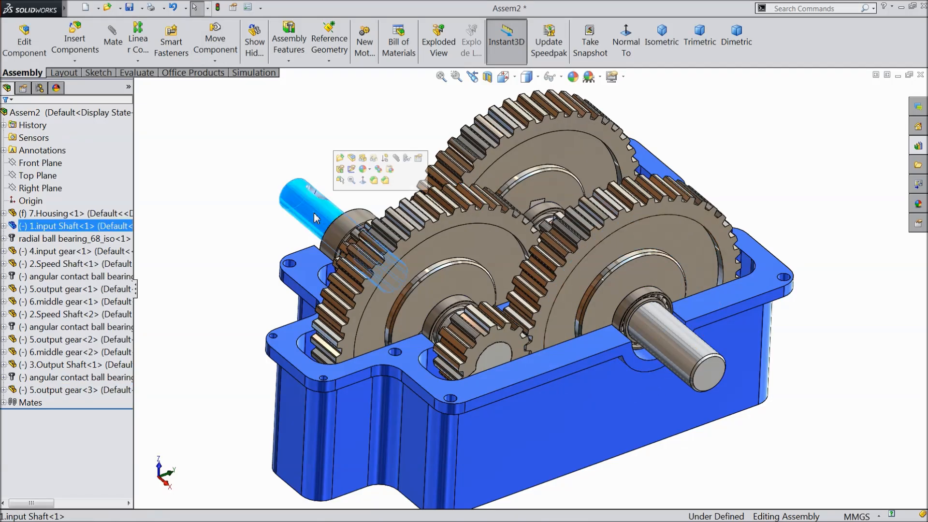
Turn the input and output shafts to check how the whole gear train moves together
{"action": "left_click", "coordinate": [655, 332]}
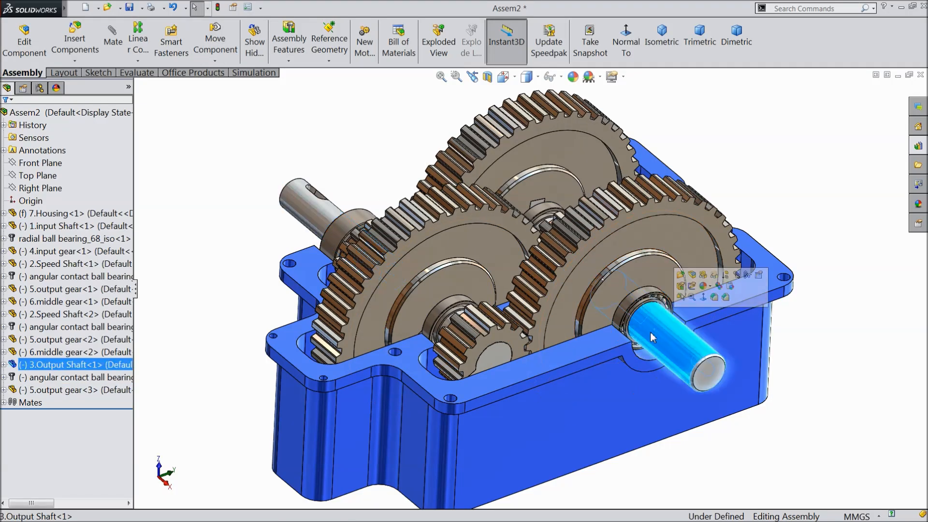
{"action": "left_click", "coordinate": [315, 218]}
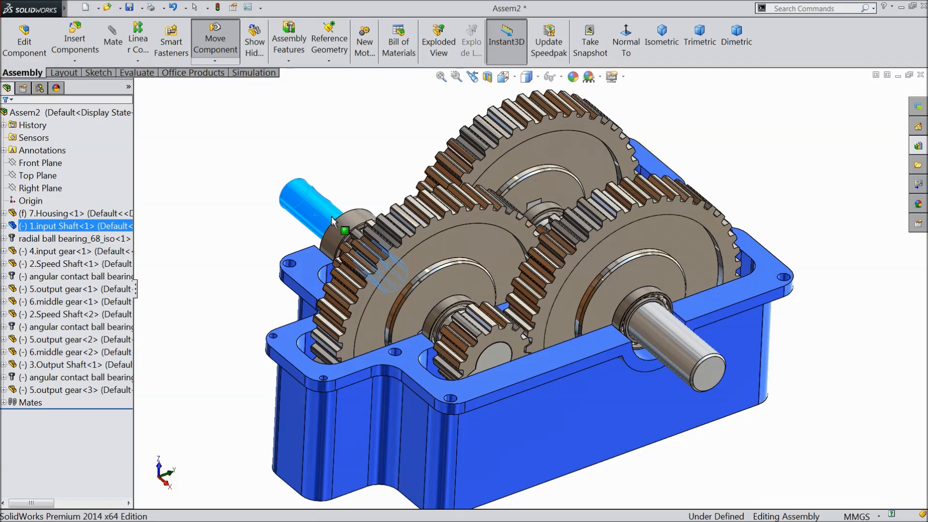
{"action": "left_click", "coordinate": [684, 366]}
{"action": "left_click_drag", "start_coordinate": [683, 362], "coordinate": [747, 334]}
{"action": "left_click", "coordinate": [408, 249]}
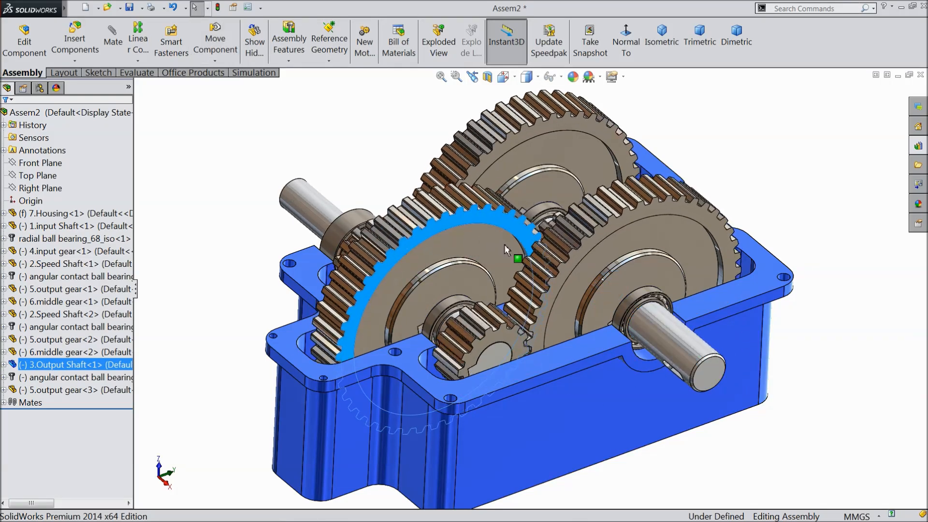
{"action": "left_click", "coordinate": [342, 153]}
{"action": "middle_click_drag", "start_coordinate": [352, 188], "coordinate": [390, 161]}
{"action": "scroll", "coordinate": [518, 263], "scroll_direction": "down", "scroll_amount": 2}
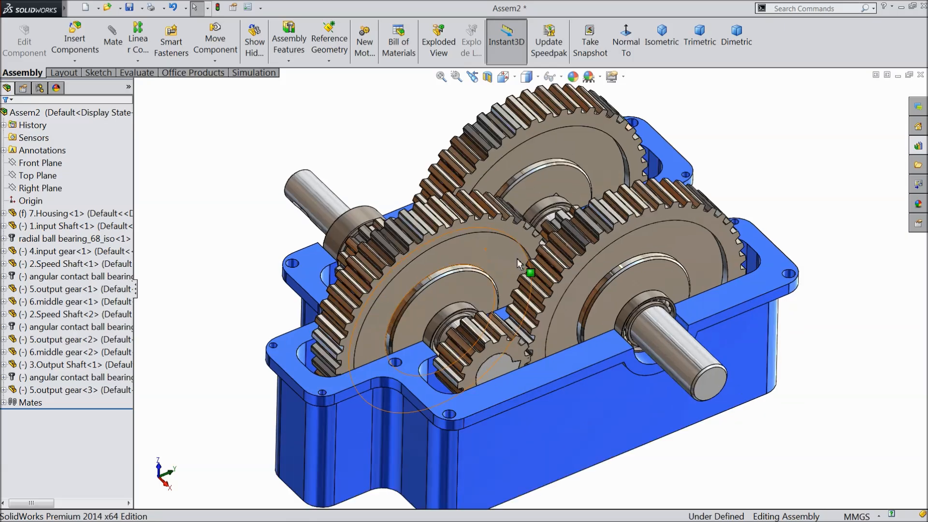
Try the perspective display on the gear reducer assembly and switch it off again
{"action": "left_click", "coordinate": [613, 76]}
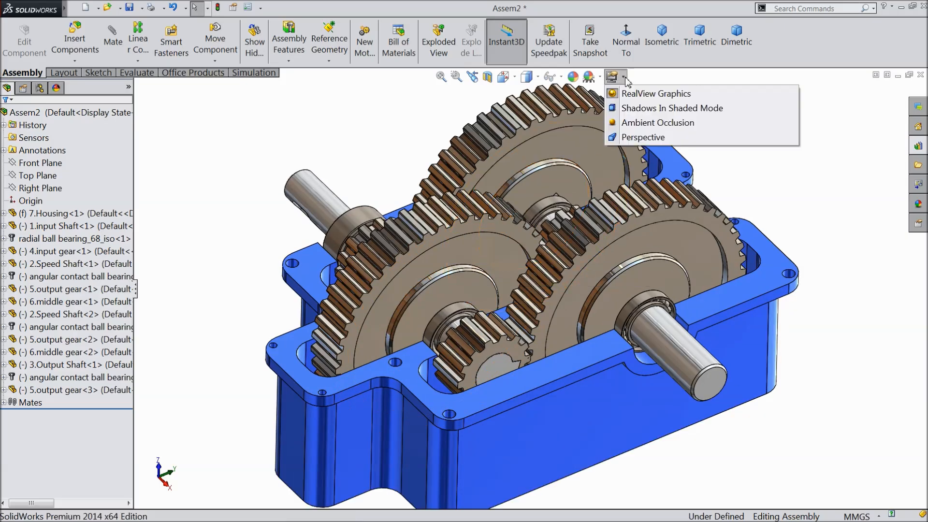
{"action": "left_click", "coordinate": [628, 139]}
{"action": "middle_click_drag", "start_coordinate": [541, 265], "coordinate": [543, 256]}
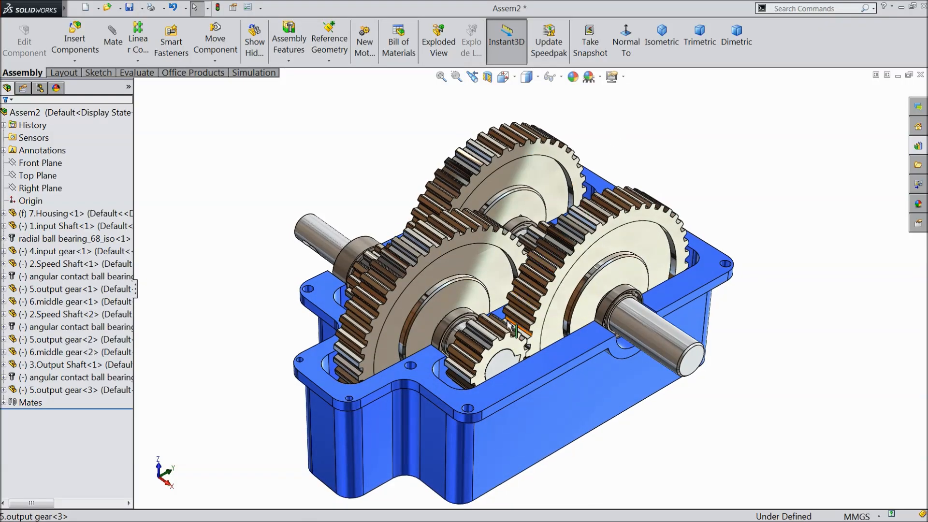
{"action": "scroll", "coordinate": [510, 329], "scroll_direction": "up", "scroll_amount": 4}
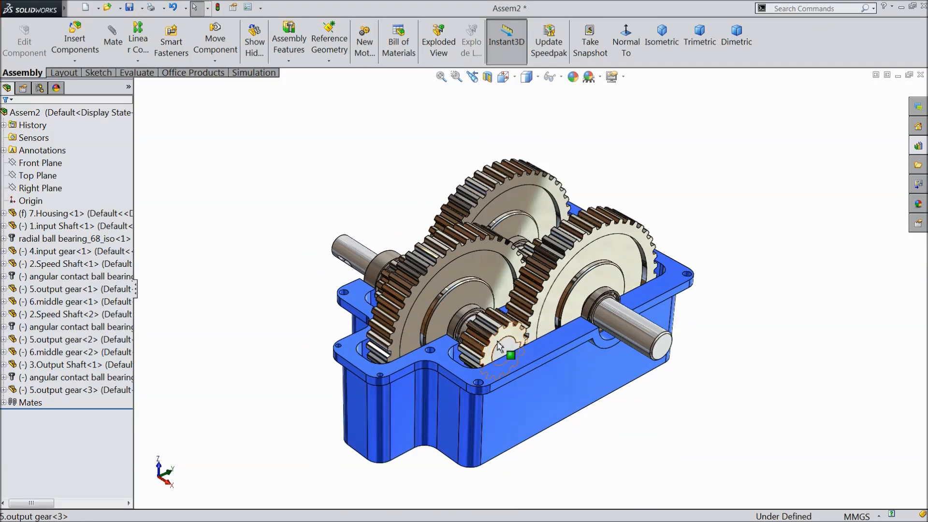
{"action": "scroll", "coordinate": [500, 346], "scroll_direction": "down", "scroll_amount": 2}
{"action": "left_click", "coordinate": [623, 76]}
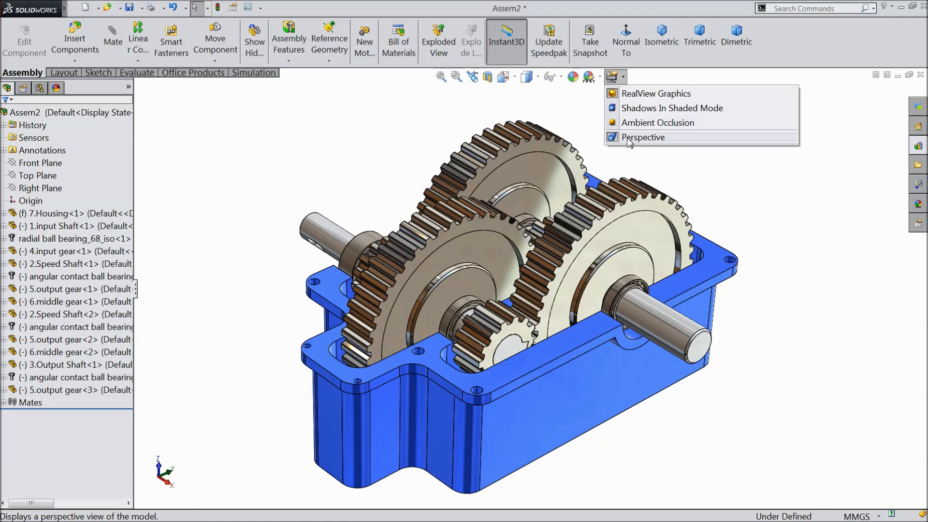
{"action": "left_click", "coordinate": [628, 139]}
{"action": "middle_click_drag", "start_coordinate": [475, 302], "coordinate": [476, 301]}
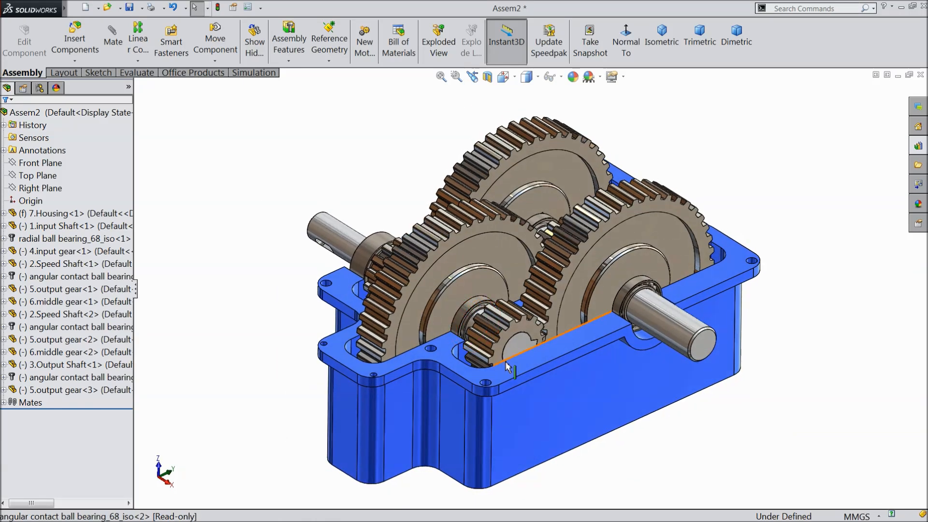
{"action": "scroll", "coordinate": [508, 366], "scroll_direction": "down", "scroll_amount": 1}
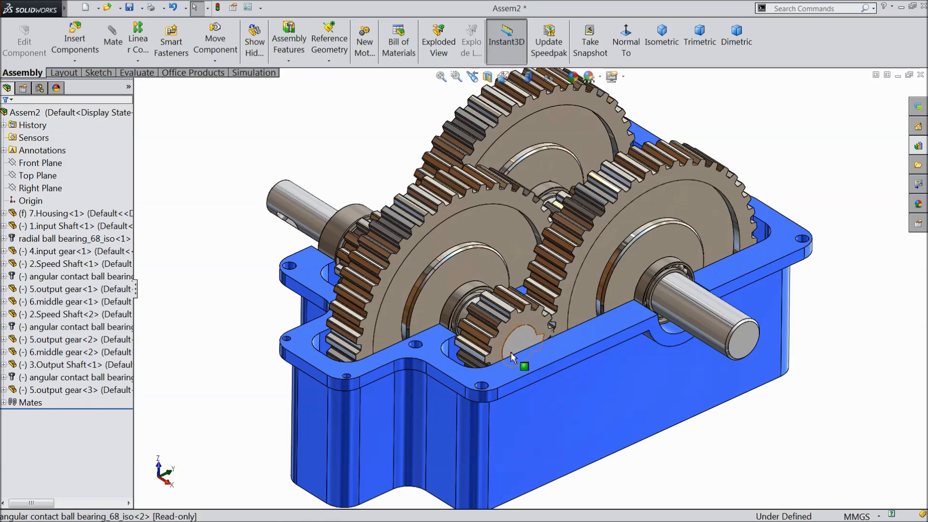
Save the assembly as Assem2.SLDASM in the Gear Speed Reducer folder
{"action": "left_click", "coordinate": [133, 11]}
{"action": "left_click", "coordinate": [422, 235]}
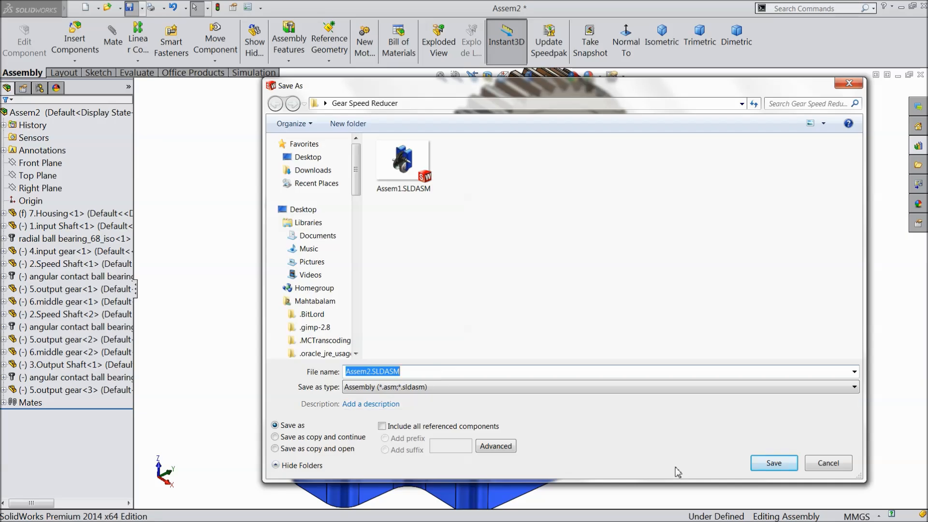
{"action": "left_click", "coordinate": [772, 463]}
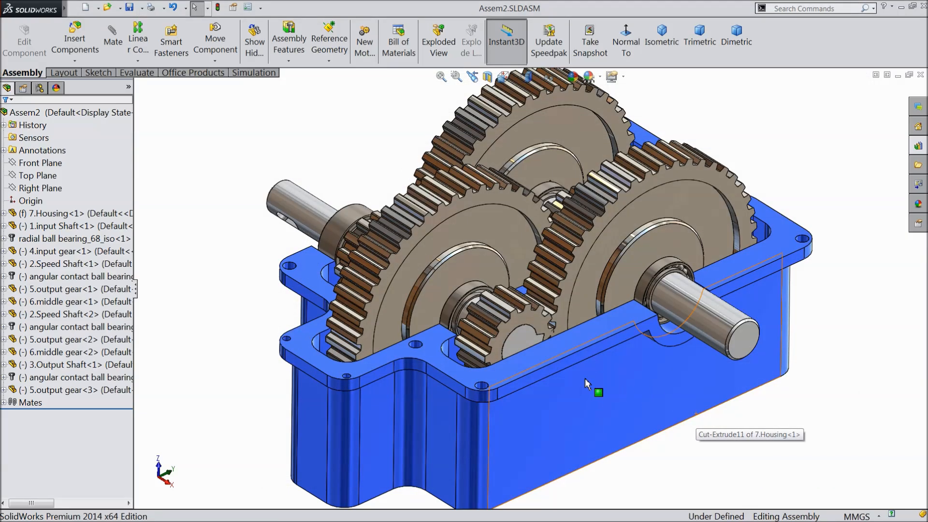
Show the MotionManager so the assembly's model and motion study views are available
{"action": "right_click", "coordinate": [195, 120]}
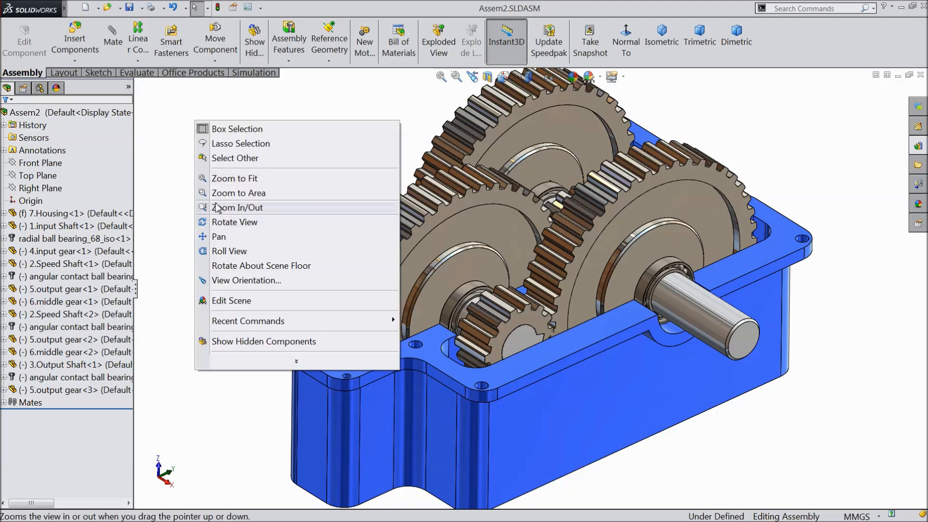
{"action": "left_click", "coordinate": [206, 207]}
{"action": "left_click_drag", "start_coordinate": [207, 208], "coordinate": [207, 228]}
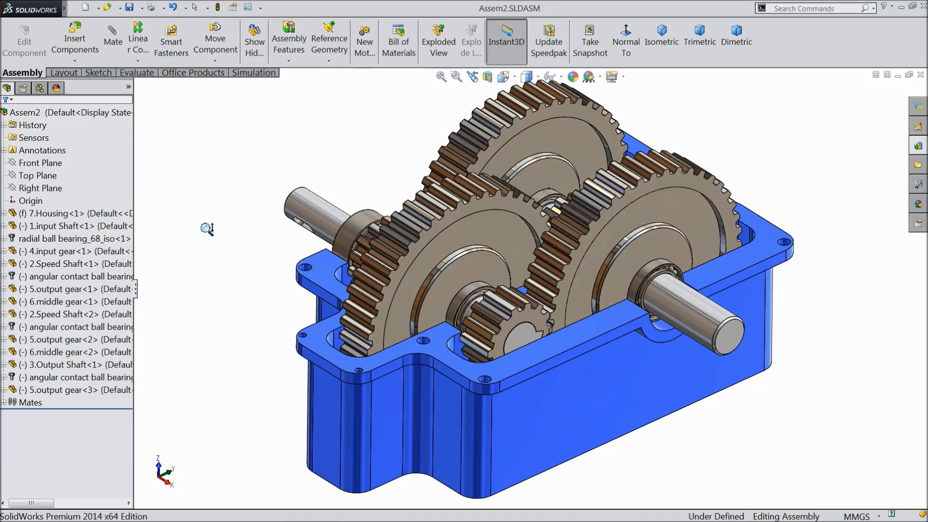
{"action": "right_click", "coordinate": [203, 183]}
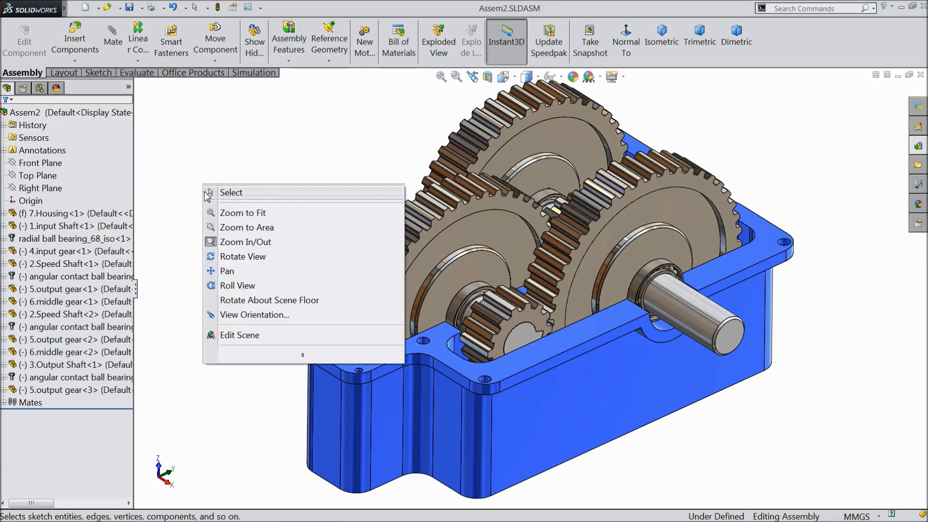
{"action": "left_click", "coordinate": [225, 270]}
{"action": "left_click_drag", "start_coordinate": [251, 244], "coordinate": [230, 249]}
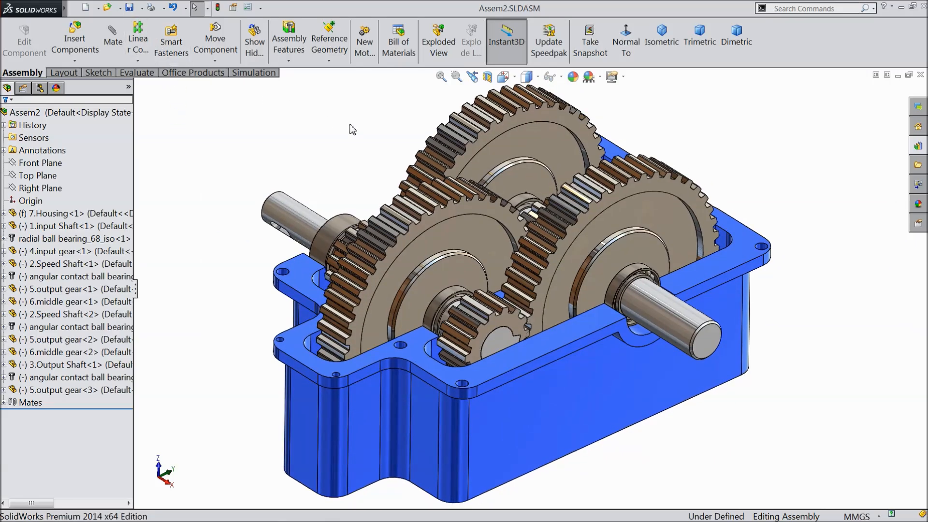
{"action": "right_click", "coordinate": [806, 49]}
{"action": "left_click", "coordinate": [729, 417]}
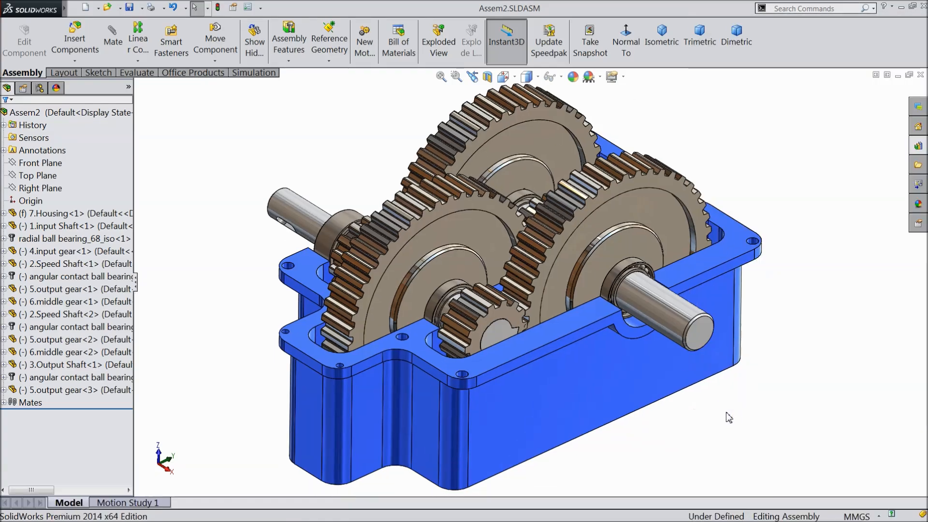
Open Motion Study 1 with its full timeline and extend the animation's duration to 14 seconds
{"action": "left_click", "coordinate": [154, 503]}
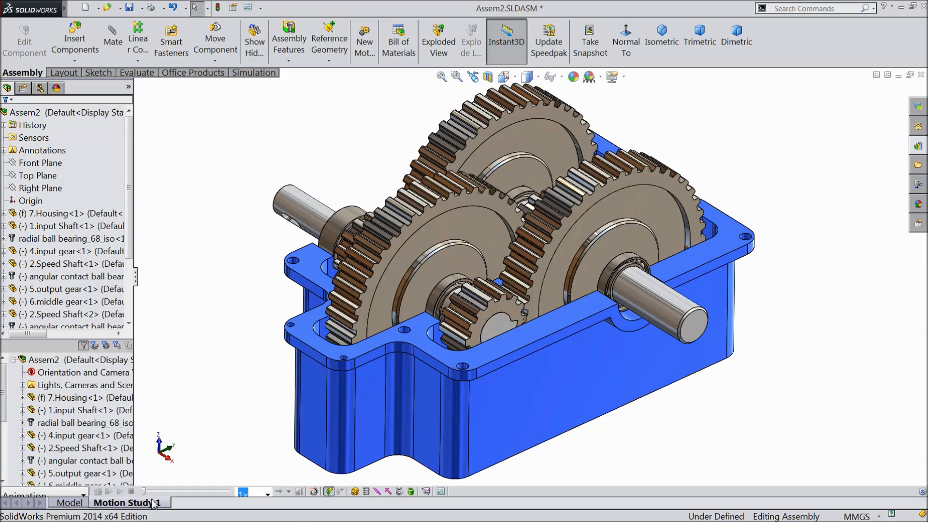
{"action": "left_click", "coordinate": [922, 491]}
{"action": "left_click", "coordinate": [70, 396]}
{"action": "left_click_drag", "start_coordinate": [138, 396], "coordinate": [194, 400]}
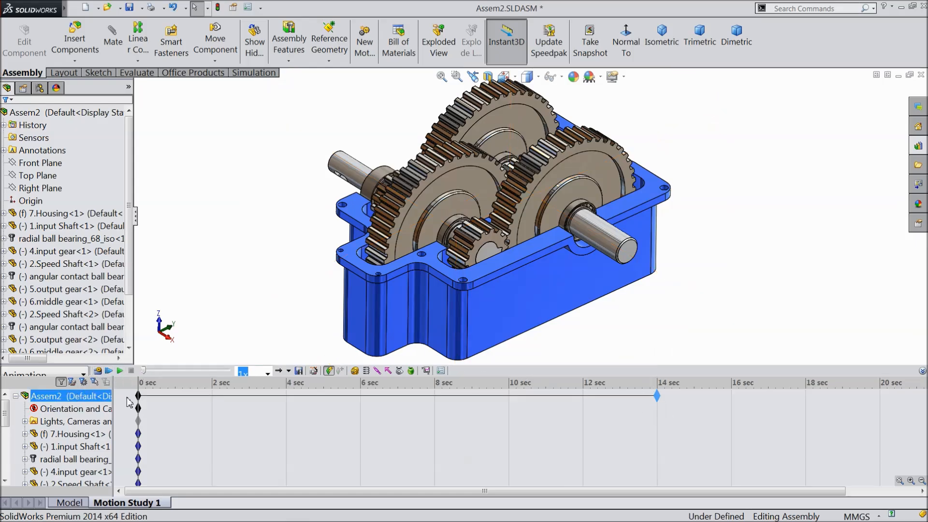
Add a rotary motor to the input shaft's cylindrical face with a constant speed of 300 RPM
{"action": "left_click", "coordinate": [355, 371]}
{"action": "left_click", "coordinate": [349, 174]}
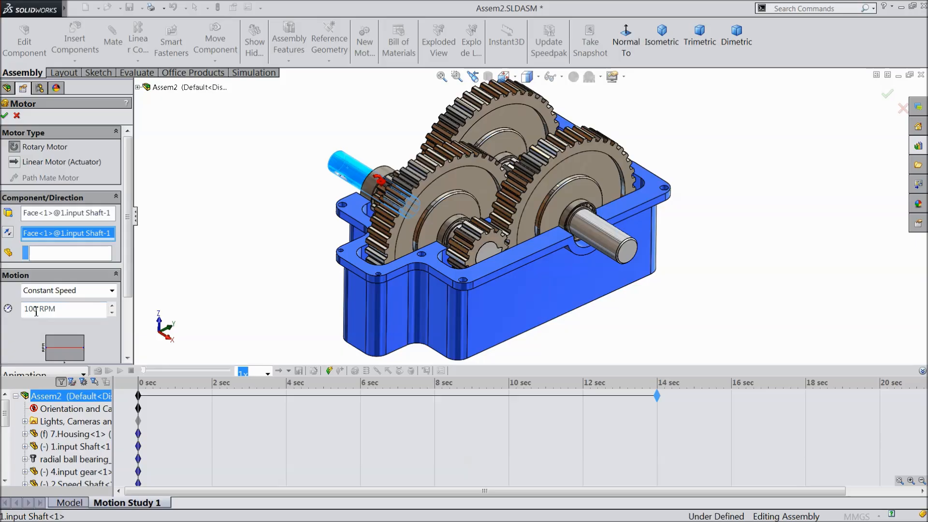
{"action": "type", "text": "300"}
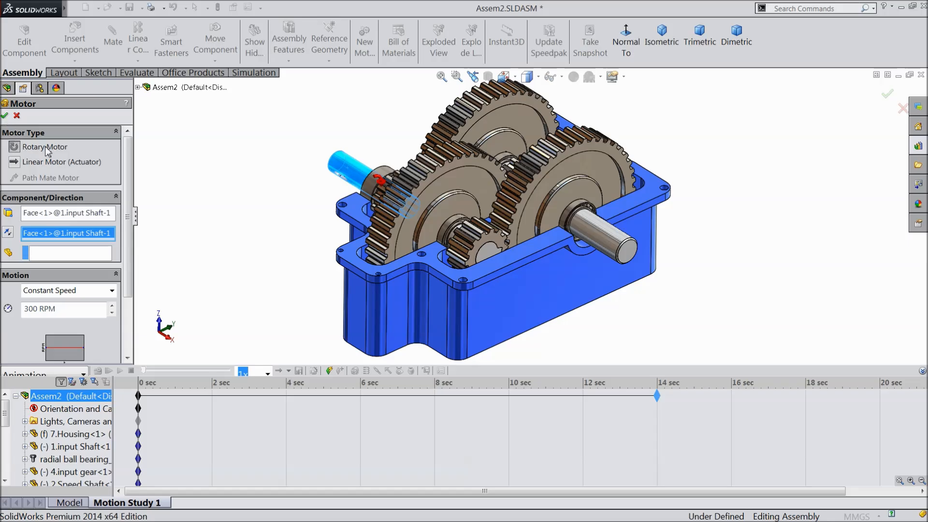
{"action": "left_click", "coordinate": [5, 116]}
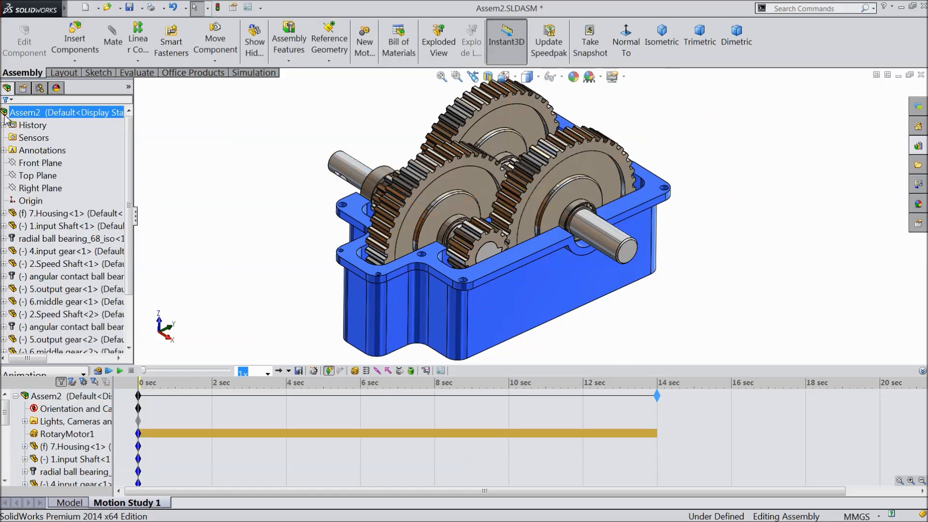
Calculate the motion study, collapse its timeline and play back the gear train animation
{"action": "left_click", "coordinate": [99, 371]}
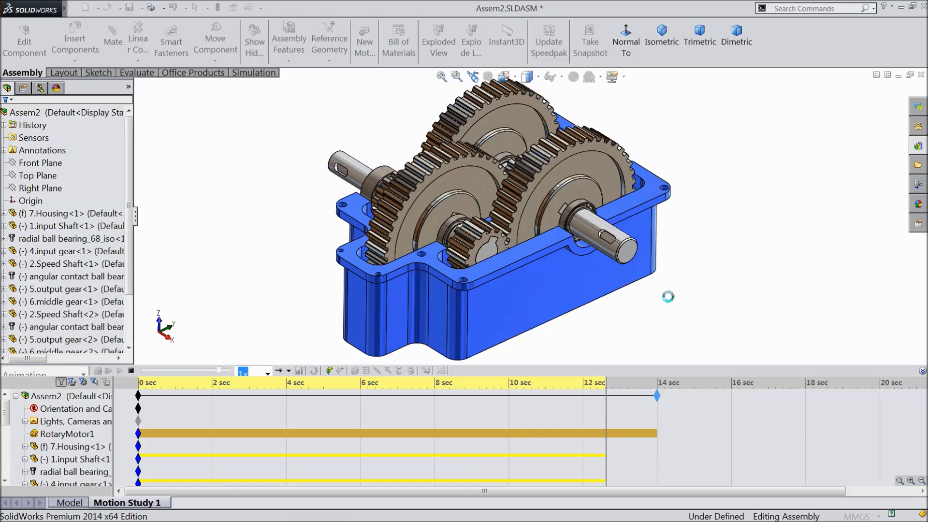
{"action": "left_click", "coordinate": [921, 372]}
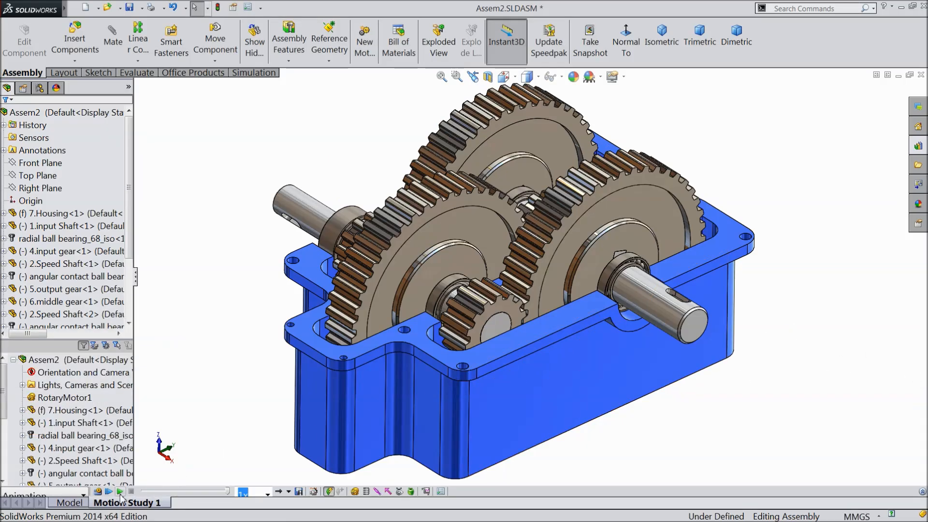
{"action": "left_click", "coordinate": [120, 491]}
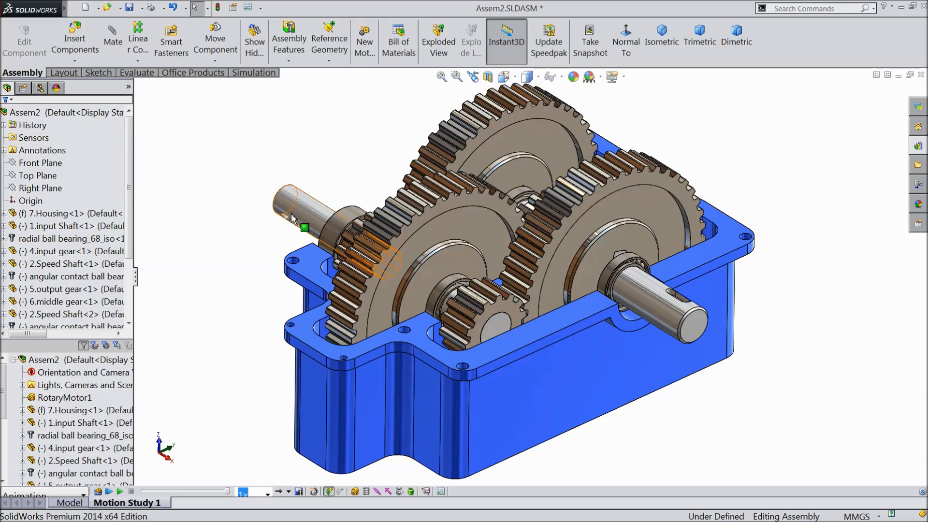
Start an exploded view and pull the radial ball bearing about 89 mm and the input shaft about 55 mm outward along the shaft axis
{"action": "scroll", "coordinate": [465, 232], "scroll_direction": "up", "scroll_amount": 2}
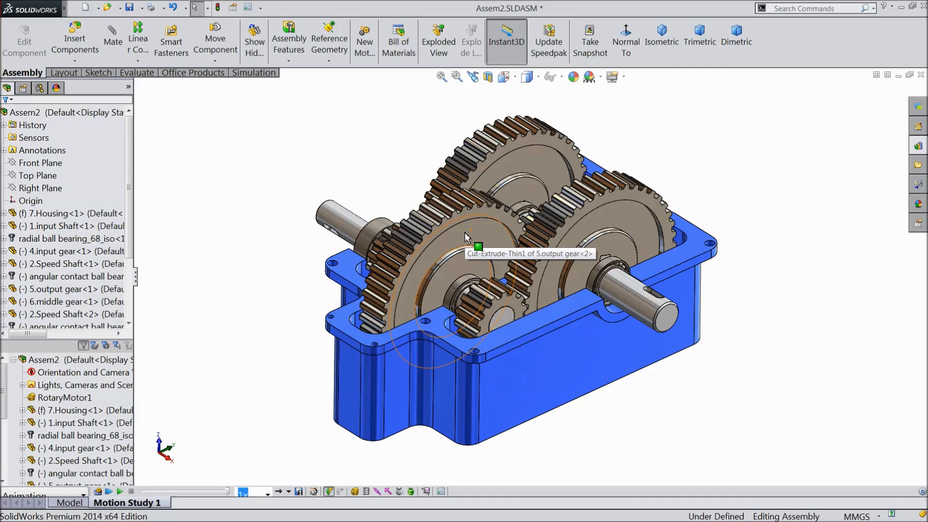
{"action": "left_click", "coordinate": [437, 49]}
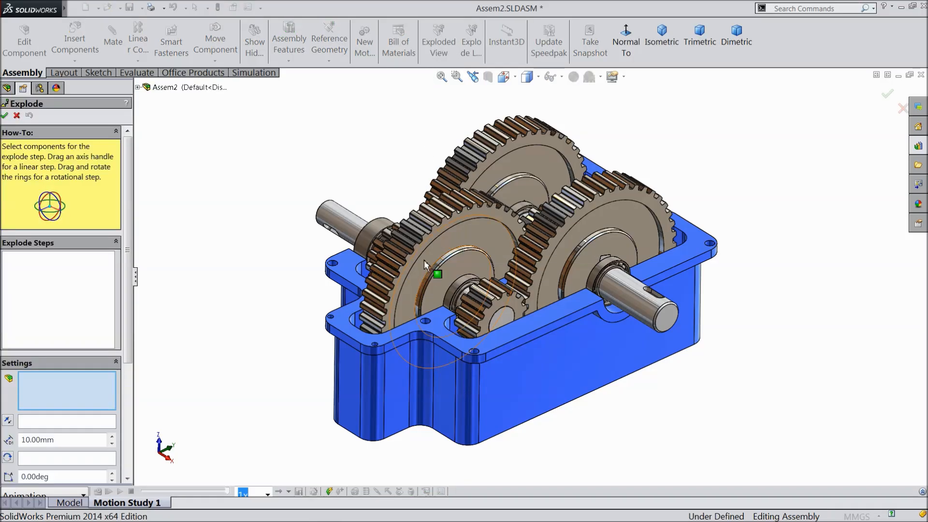
{"action": "left_click", "coordinate": [372, 238]}
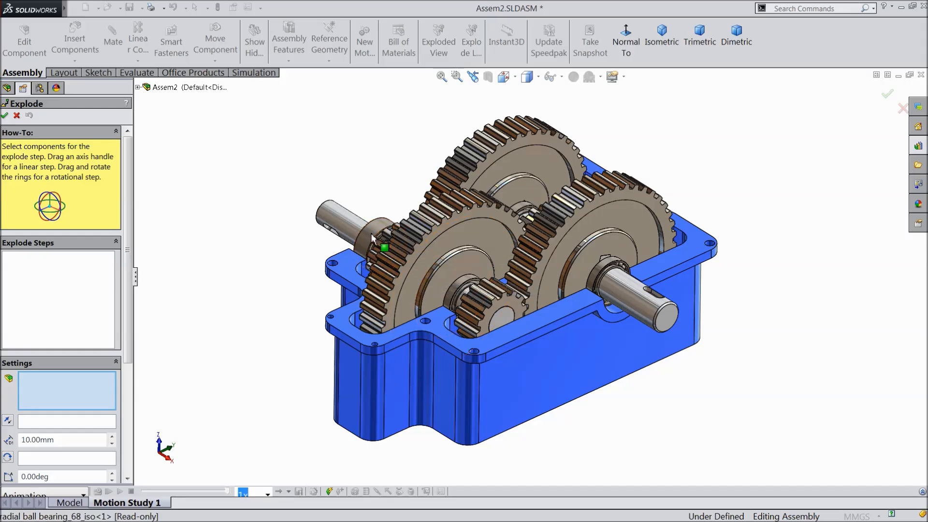
{"action": "left_click_drag", "start_coordinate": [360, 237], "coordinate": [151, 128]}
{"action": "left_click", "coordinate": [353, 231]}
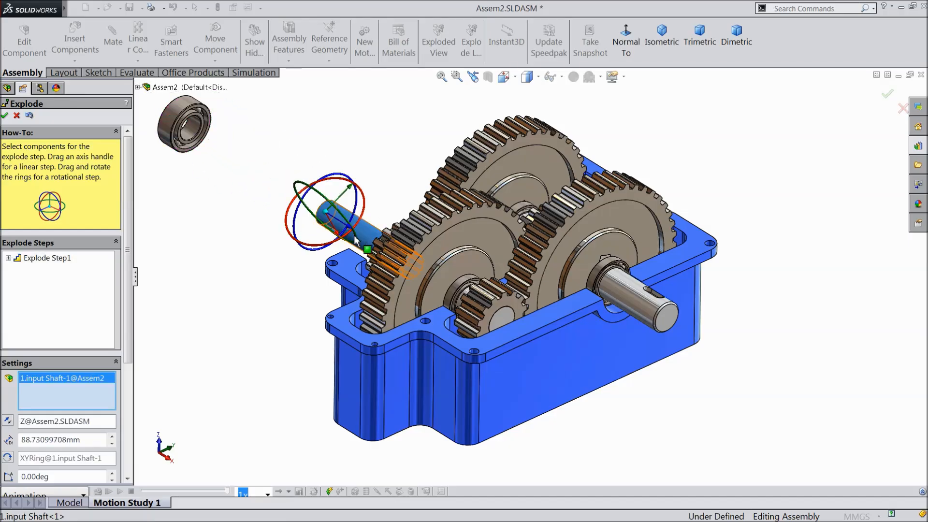
{"action": "left_click_drag", "start_coordinate": [351, 232], "coordinate": [244, 178]}
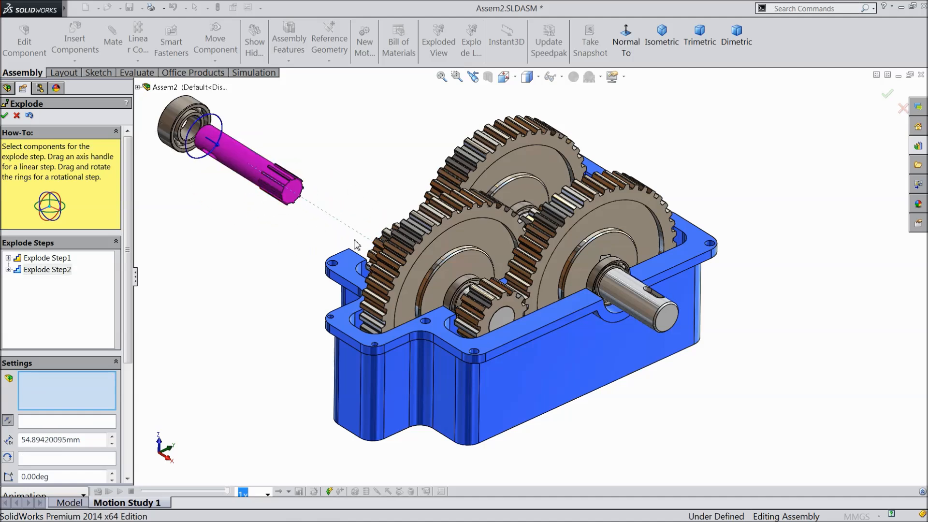
Explode the input gear about 27 mm upward and about 39 mm outward along its axis
{"action": "left_click", "coordinate": [380, 256]}
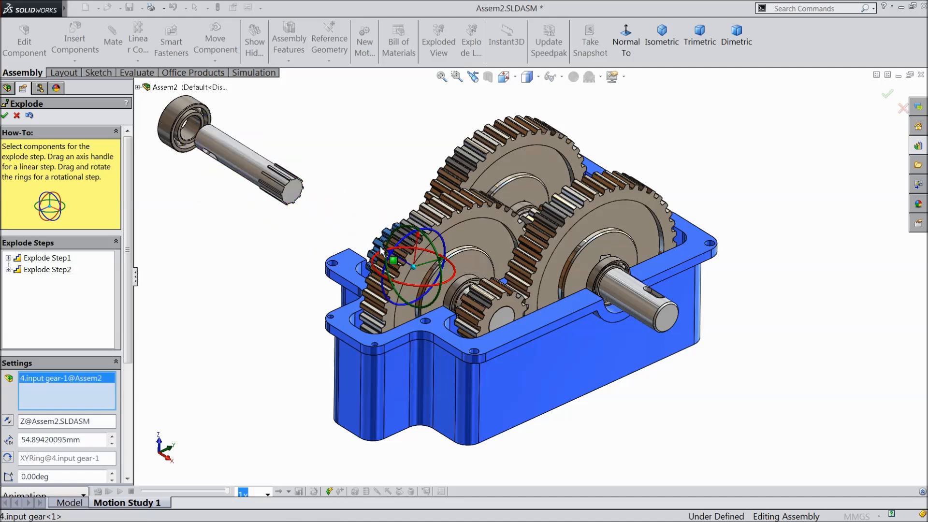
{"action": "left_click_drag", "start_coordinate": [419, 234], "coordinate": [418, 145]}
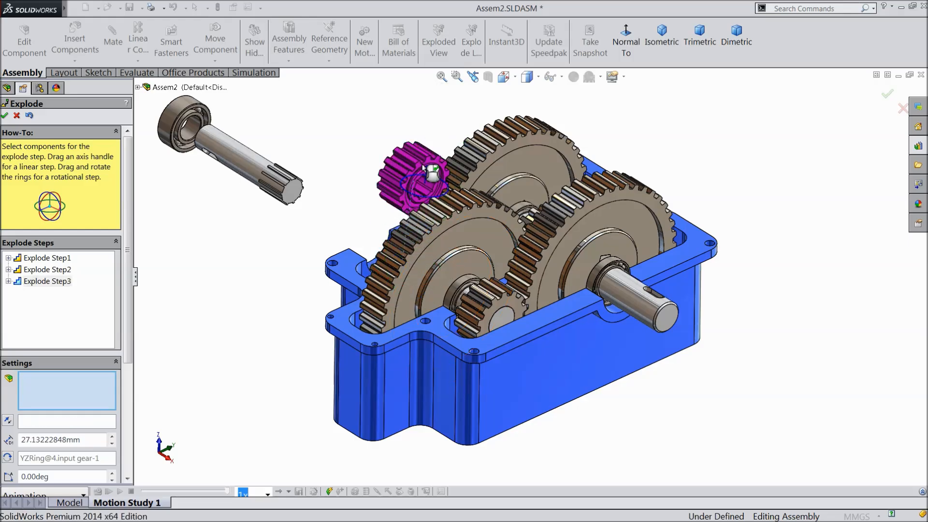
{"action": "left_click", "coordinate": [408, 186]}
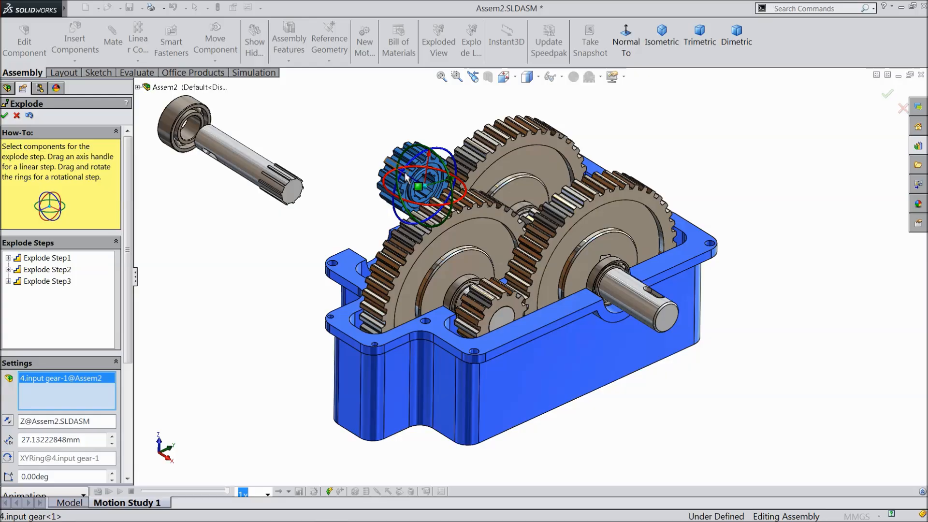
{"action": "left_click_drag", "start_coordinate": [404, 175], "coordinate": [314, 135]}
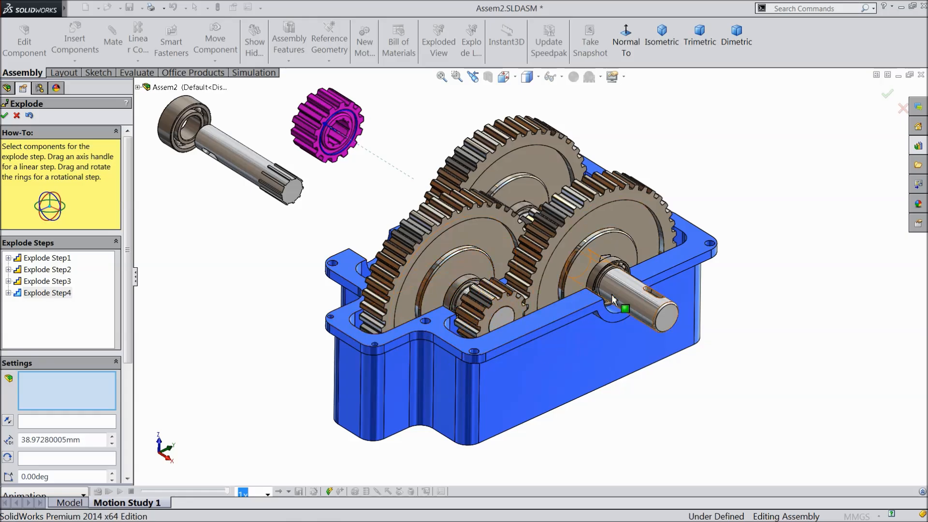
{"action": "left_click", "coordinate": [629, 301]}
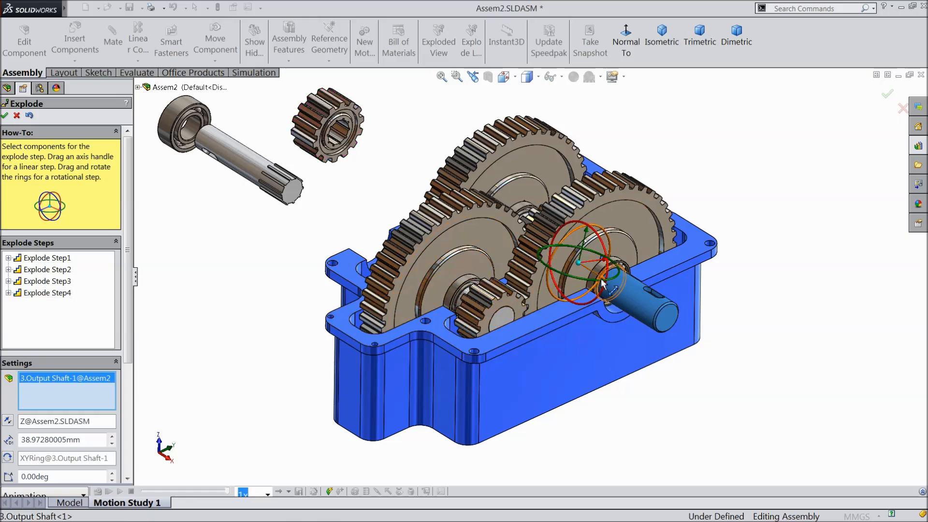
{"action": "left_click_drag", "start_coordinate": [601, 284], "coordinate": [745, 426]}
{"action": "left_click", "coordinate": [29, 116]}
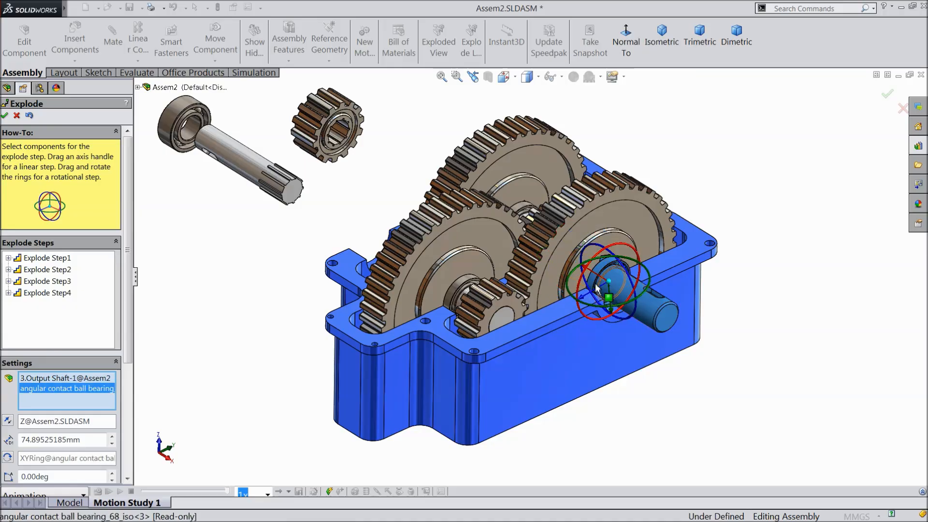
{"action": "left_click_drag", "start_coordinate": [585, 268], "coordinate": [605, 282]}
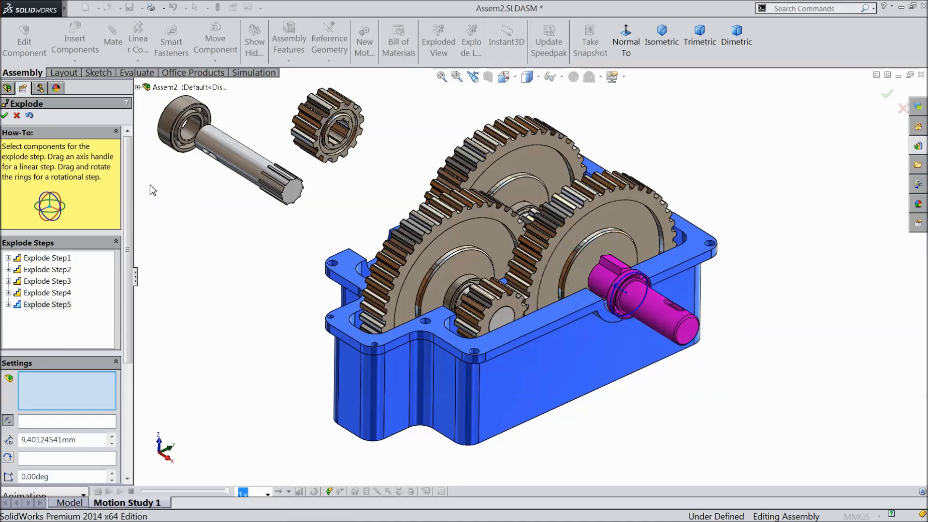
{"action": "left_click", "coordinate": [29, 116]}
{"action": "right_click", "coordinate": [50, 392]}
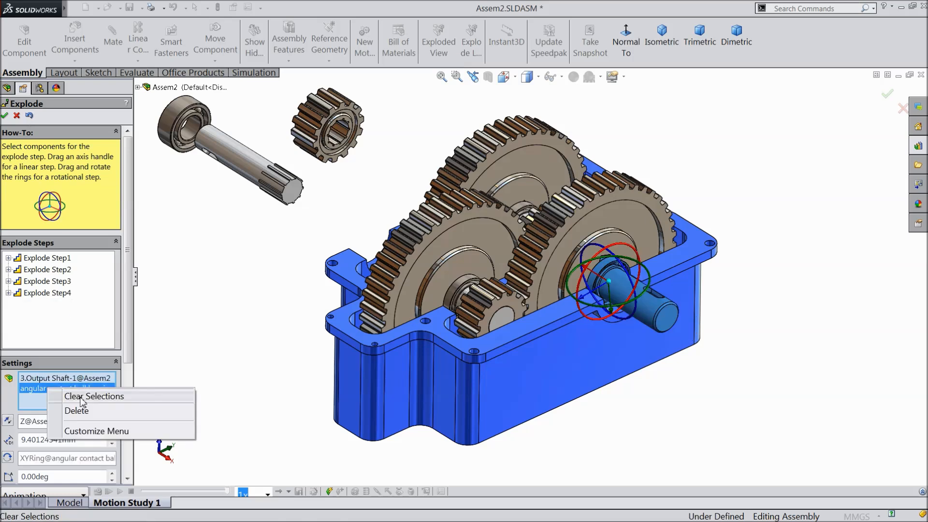
{"action": "left_click", "coordinate": [92, 394]}
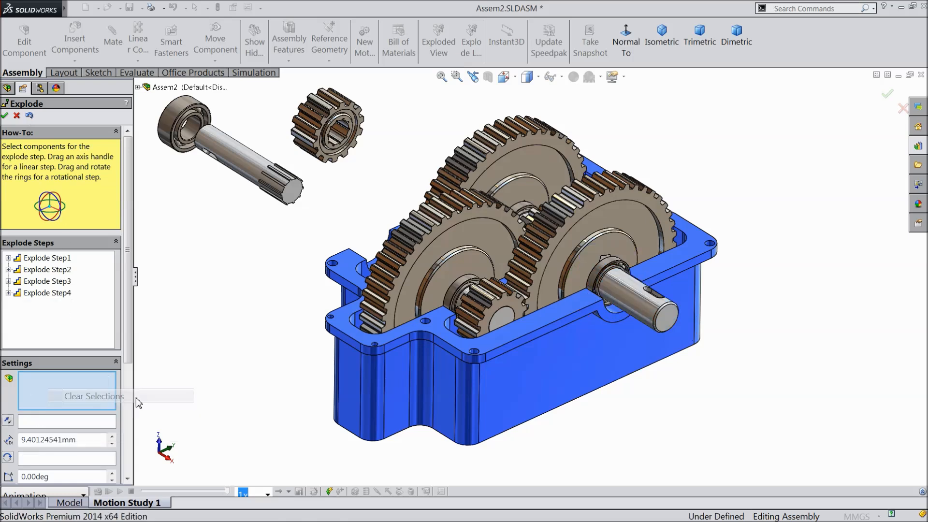
Explode the output shaft's angular contact ball bearing outward along its axis, and pull the output shaft about 66 mm in the same direction
{"action": "left_click", "coordinate": [602, 265]}
{"action": "left_click_drag", "start_coordinate": [586, 266], "coordinate": [800, 441]}
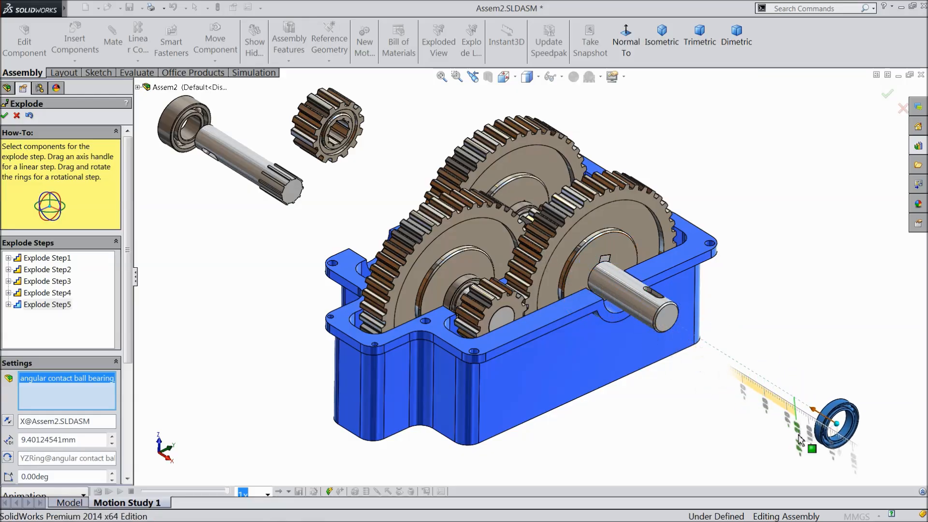
{"action": "left_click", "coordinate": [633, 294]}
{"action": "left_click_drag", "start_coordinate": [608, 285], "coordinate": [745, 390]}
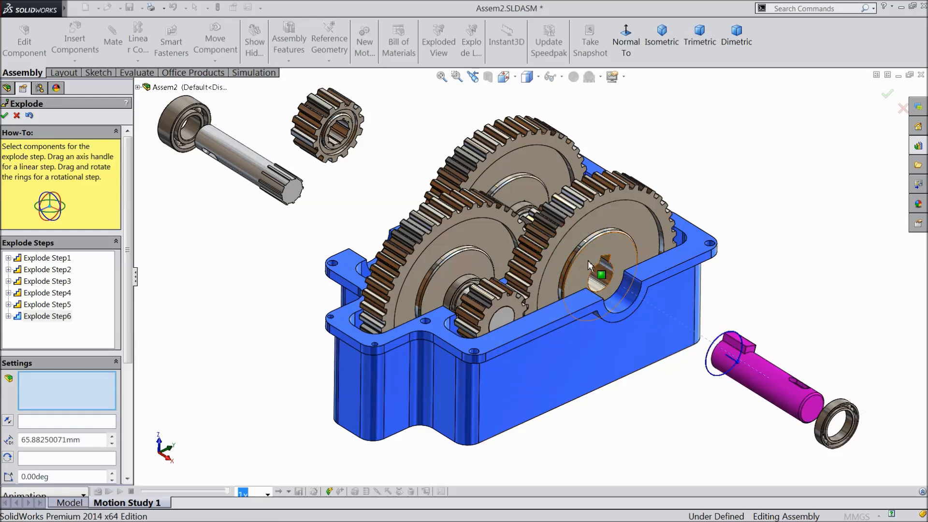
Explode the output shaft's large gear about 47 mm upward and about 59 mm outward along its axis
{"action": "left_click", "coordinate": [579, 232]}
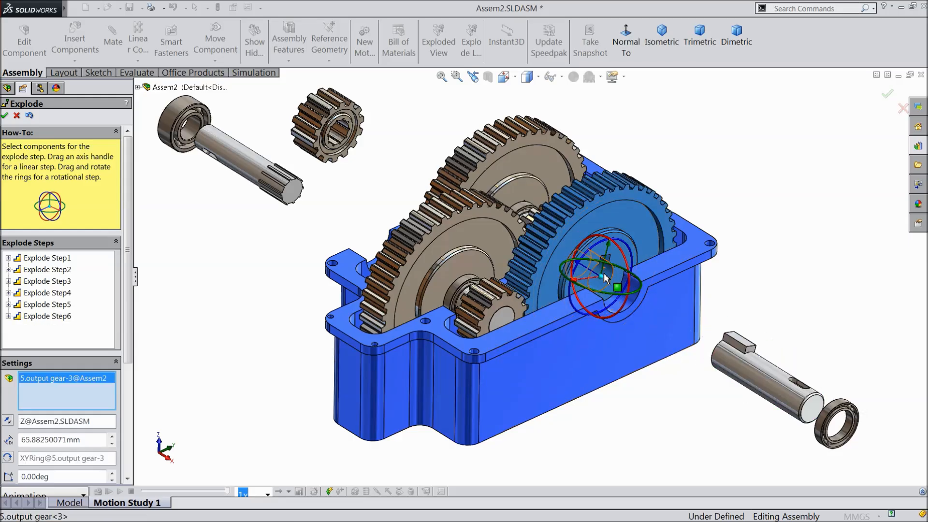
{"action": "left_click_drag", "start_coordinate": [608, 246], "coordinate": [625, 97]}
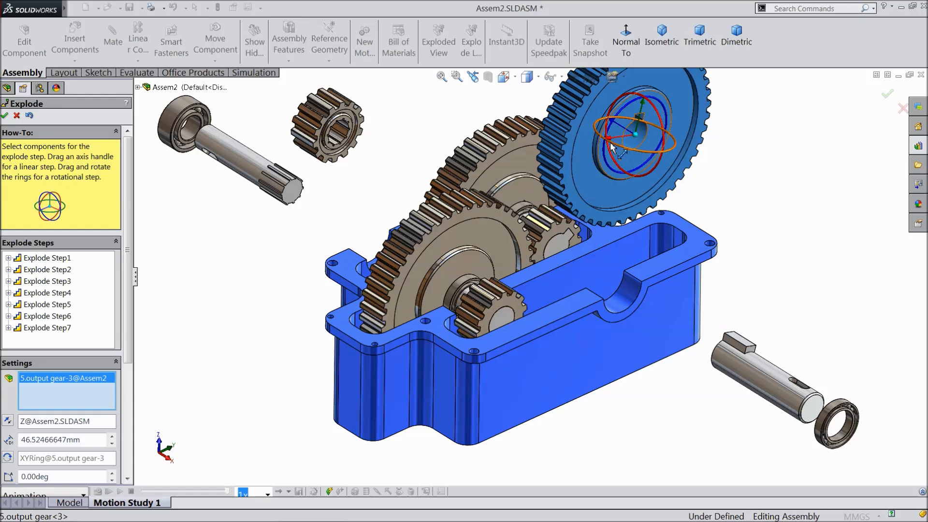
{"action": "left_click_drag", "start_coordinate": [621, 165], "coordinate": [728, 244]}
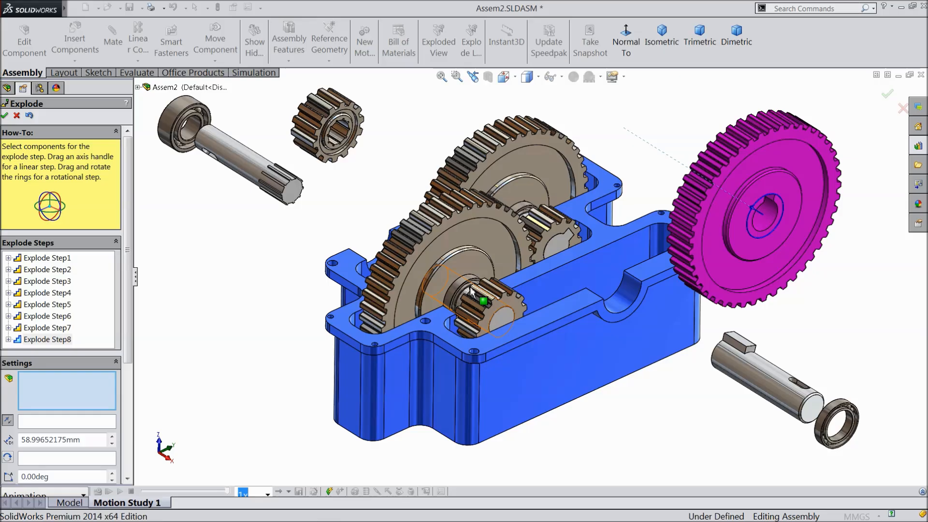
Explode the middle gear on the front speed shaft about 37 mm outward along its axis
{"action": "left_click", "coordinate": [496, 310]}
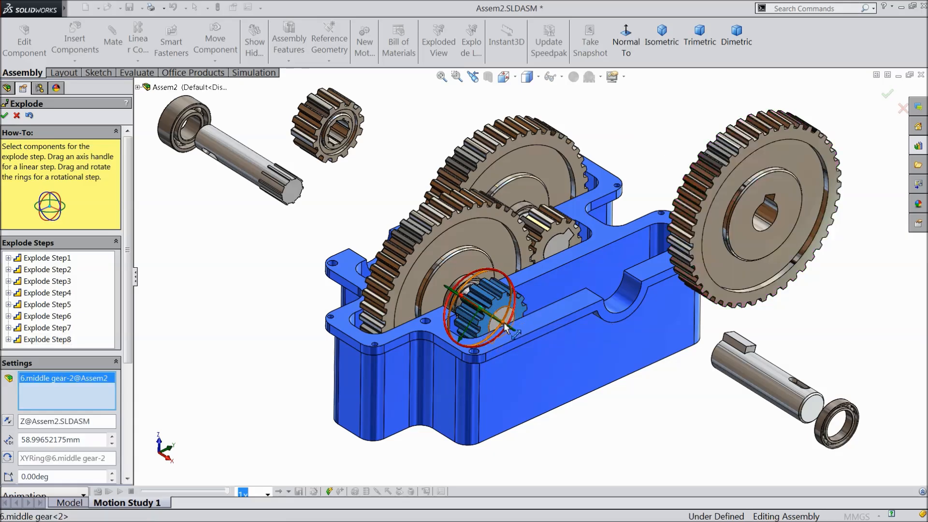
{"action": "left_click_drag", "start_coordinate": [505, 329], "coordinate": [582, 374]}
{"action": "left_click", "coordinate": [584, 362]}
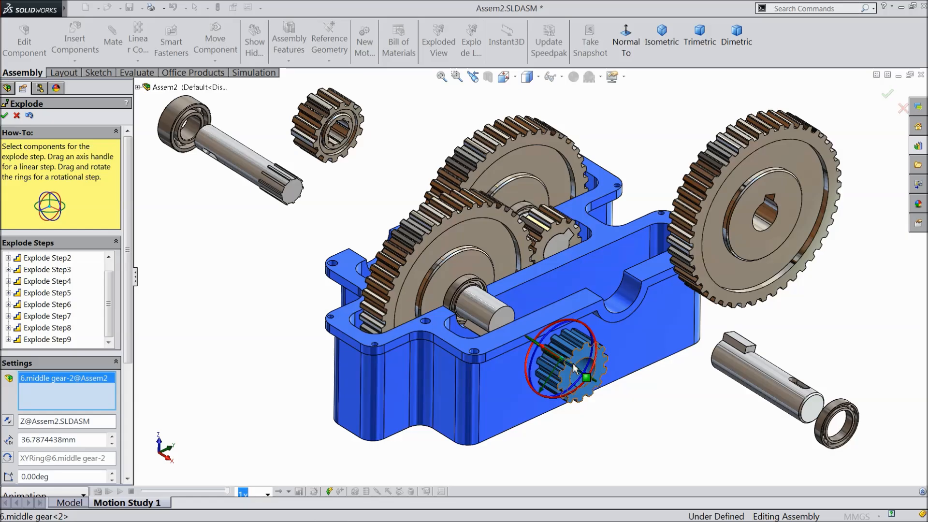
{"action": "left_click", "coordinate": [481, 315]}
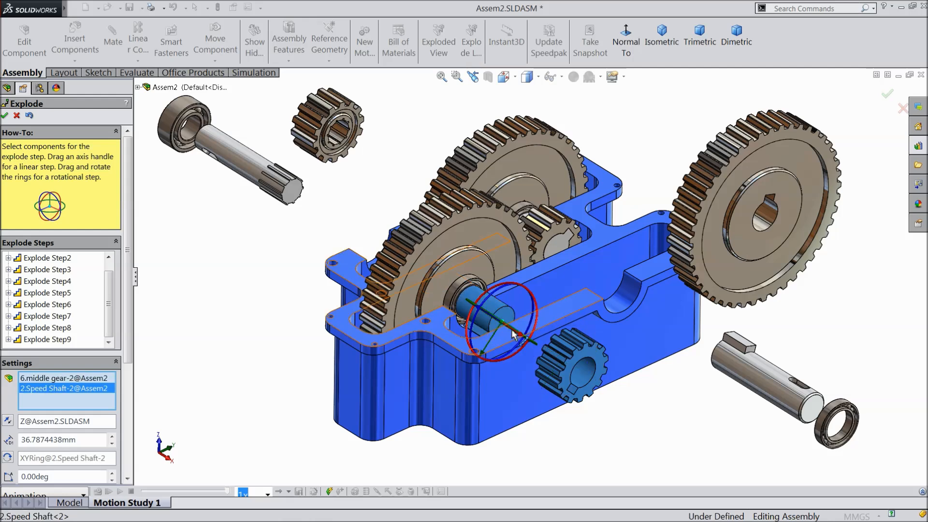
{"action": "left_click_drag", "start_coordinate": [524, 344], "coordinate": [543, 355]}
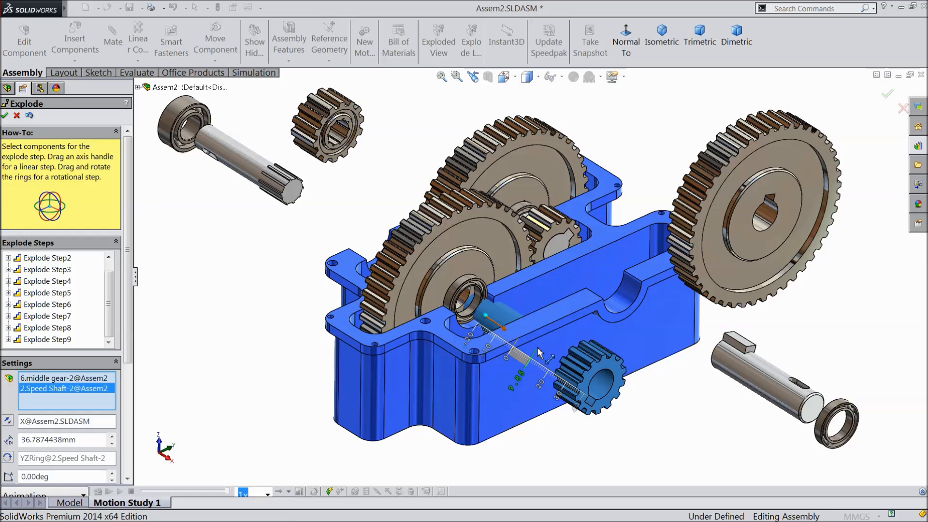
{"action": "left_click", "coordinate": [29, 116]}
{"action": "right_click", "coordinate": [43, 387]}
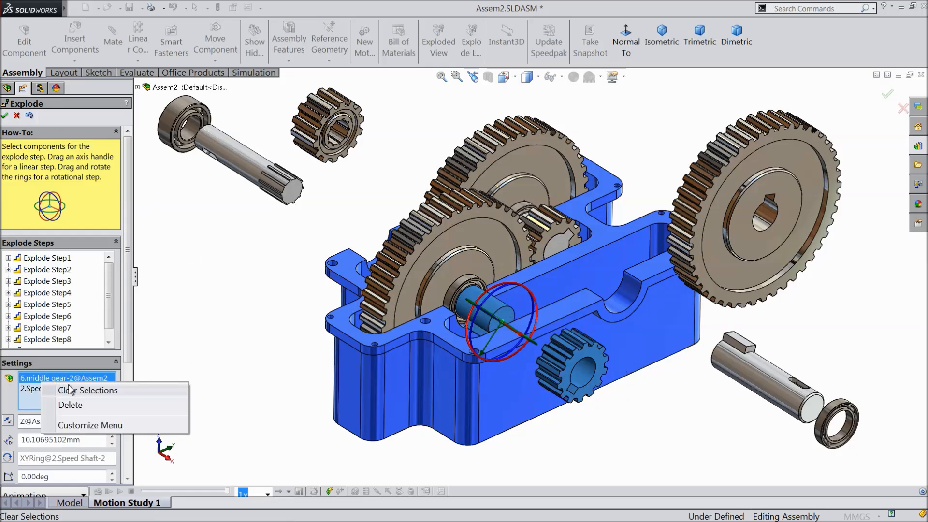
{"action": "left_click", "coordinate": [78, 390]}
Explode the front speed shaft about 84 mm outward along its axis, beyond its middle gear
{"action": "left_click", "coordinate": [503, 321]}
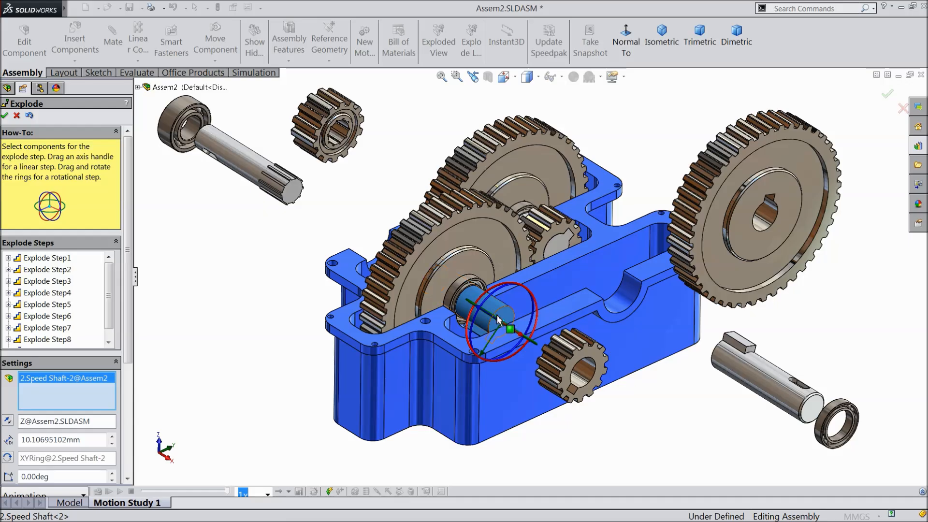
{"action": "left_click_drag", "start_coordinate": [521, 340], "coordinate": [698, 462]}
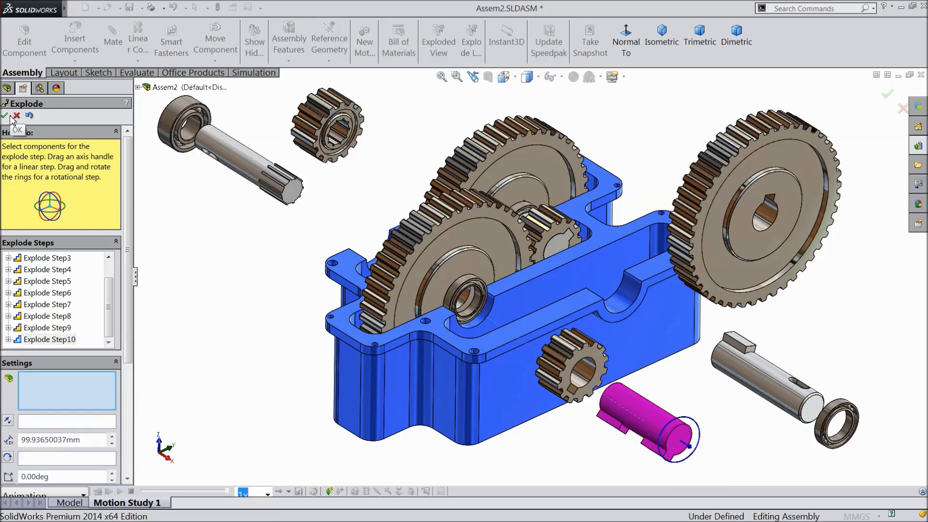
{"action": "left_click", "coordinate": [29, 116]}
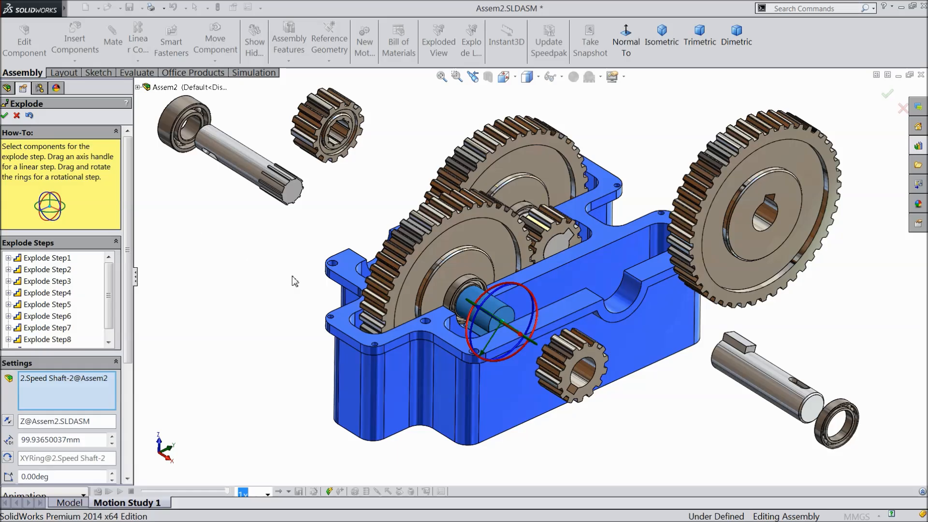
{"action": "middle_click_drag", "start_coordinate": [284, 279], "coordinate": [294, 336]}
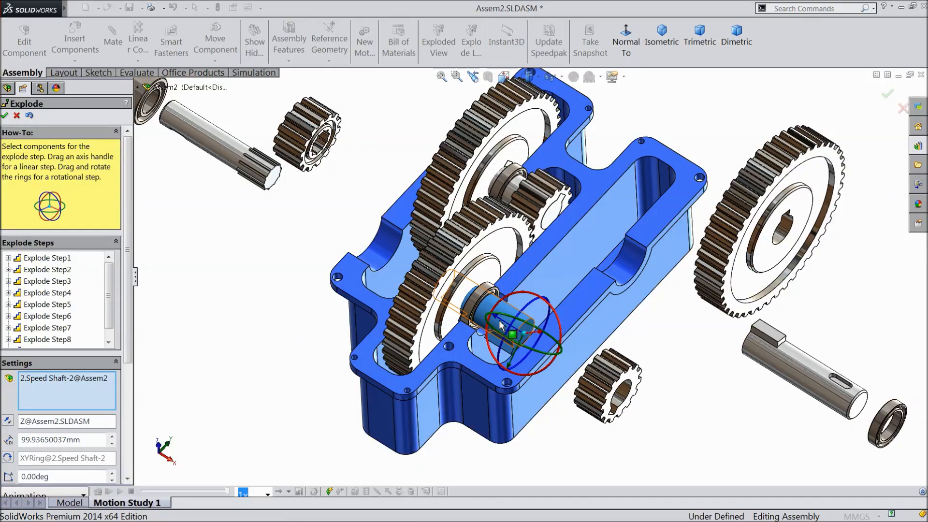
{"action": "left_click_drag", "start_coordinate": [500, 321], "coordinate": [737, 441]}
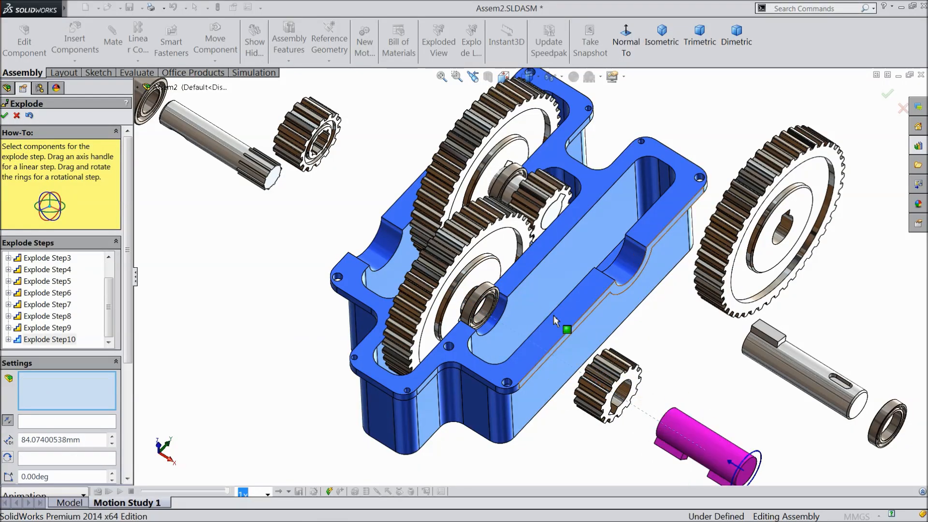
Explode the front speed shaft's angular contact ball bearing about 24 mm upward and about 74 mm outward along its axis
{"action": "left_click", "coordinate": [478, 304]}
{"action": "middle_click_drag", "start_coordinate": [483, 304], "coordinate": [483, 279]}
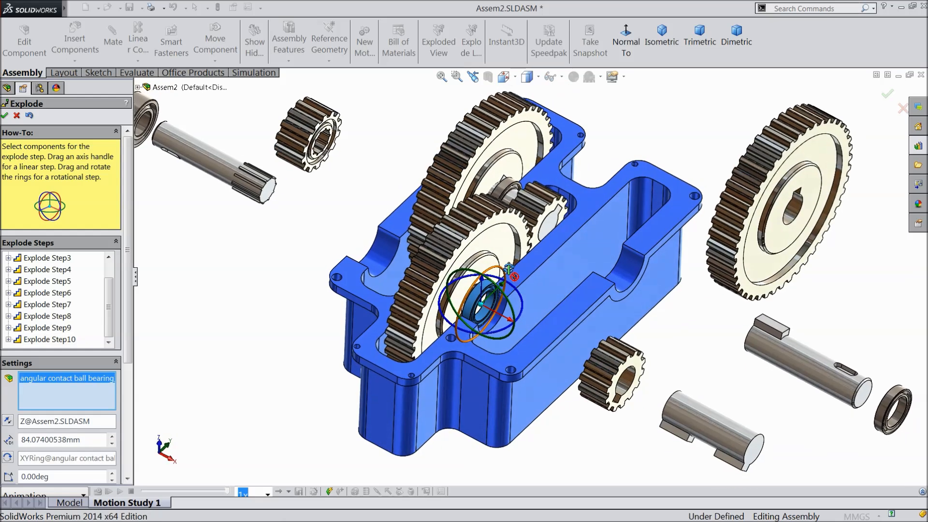
{"action": "left_click_drag", "start_coordinate": [482, 285], "coordinate": [487, 252]}
{"action": "left_click", "coordinate": [486, 251]}
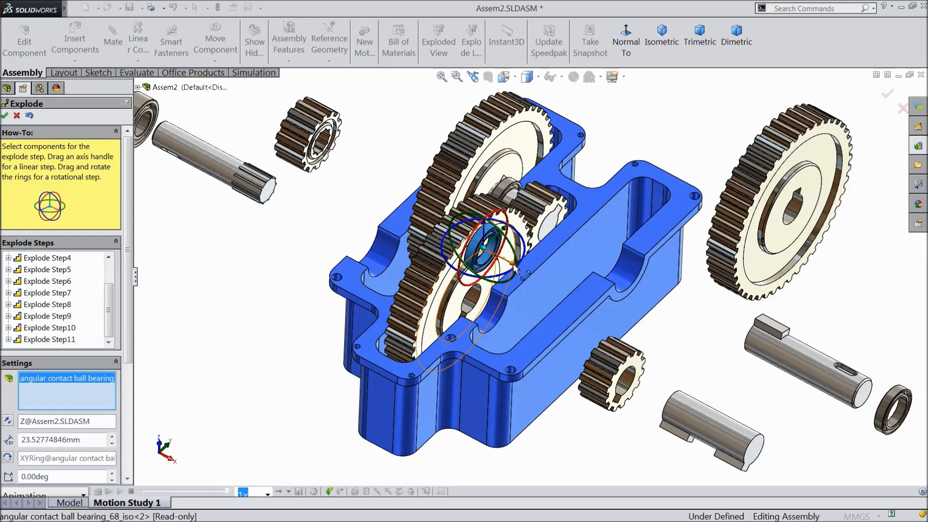
{"action": "left_click_drag", "start_coordinate": [520, 270], "coordinate": [735, 376]}
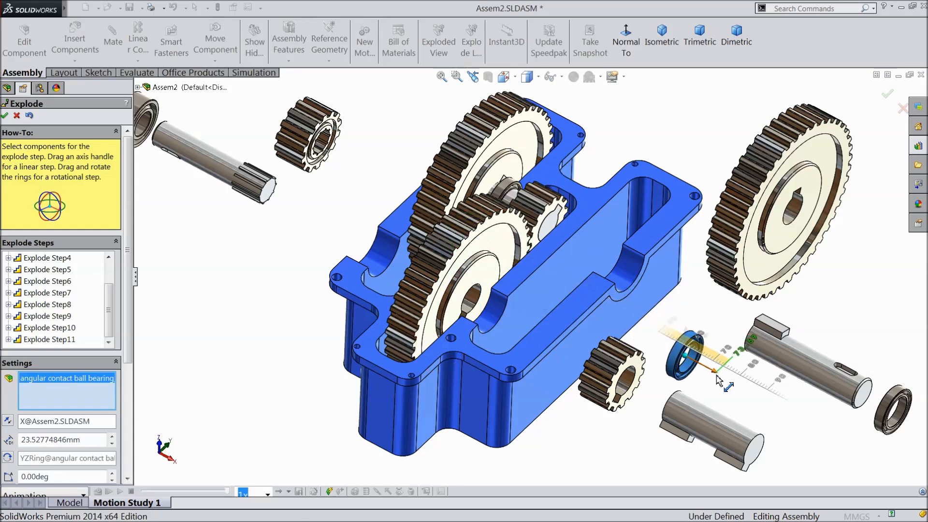
{"action": "left_click", "coordinate": [473, 245]}
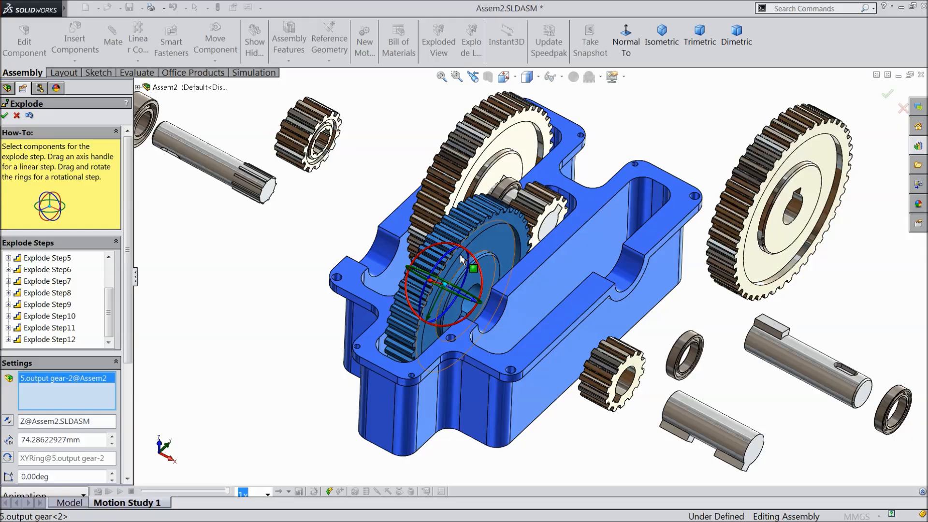
{"action": "middle_click_drag", "start_coordinate": [475, 248], "coordinate": [455, 248]}
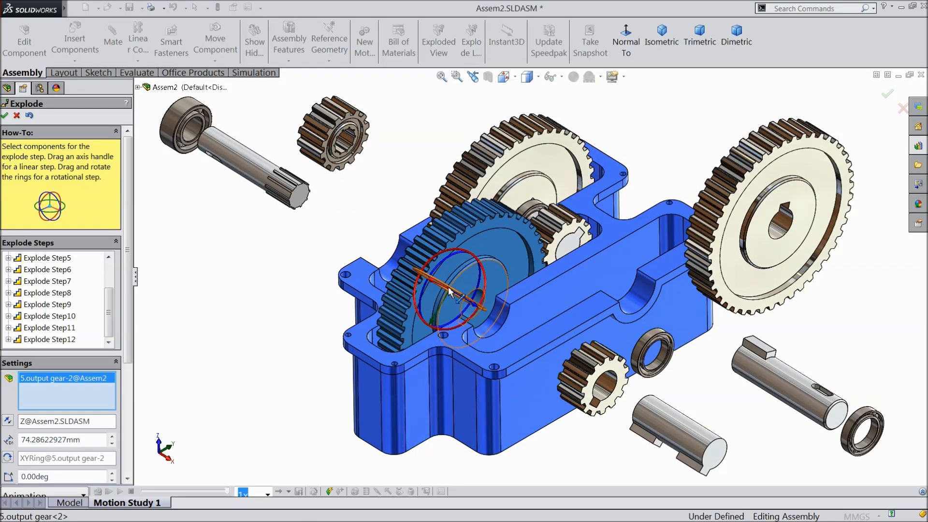
{"action": "left_click", "coordinate": [439, 253]}
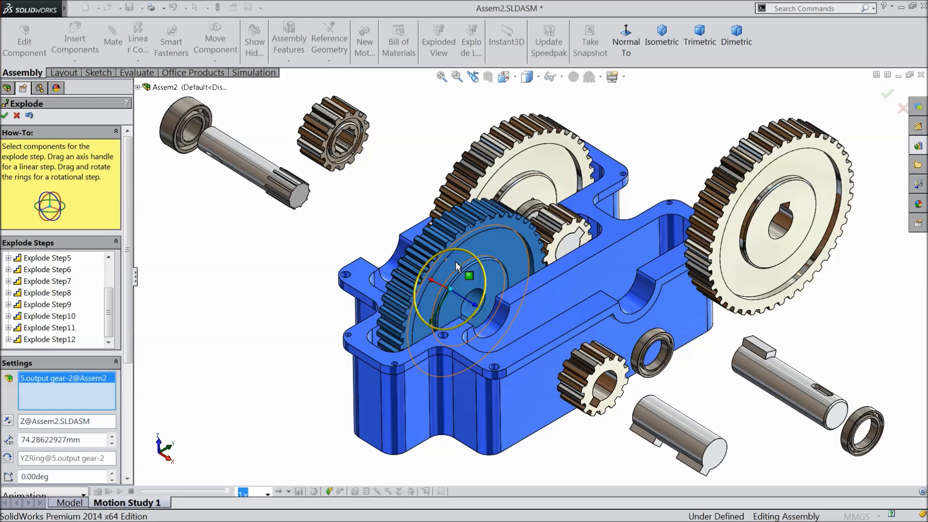
{"action": "middle_click_drag", "start_coordinate": [463, 289], "coordinate": [446, 297]}
{"action": "left_click_drag", "start_coordinate": [445, 297], "coordinate": [447, 299]}
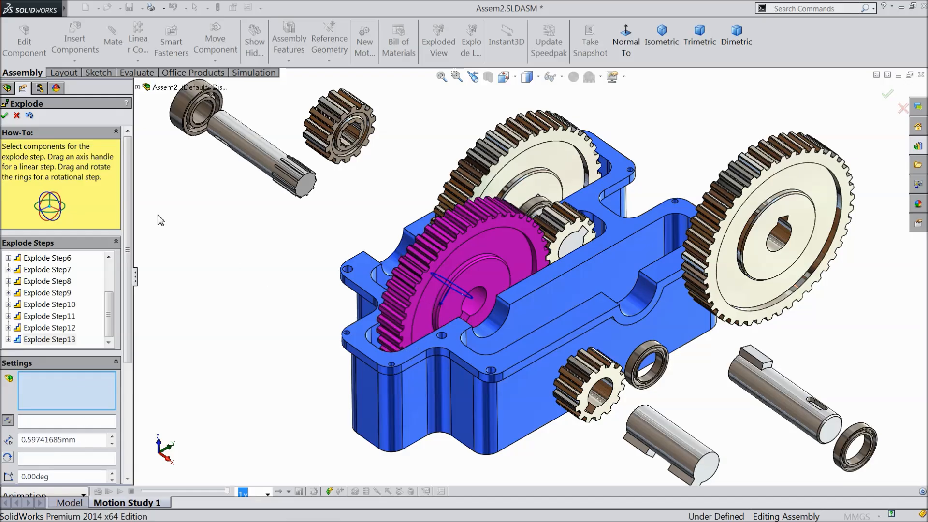
{"action": "left_click", "coordinate": [29, 117]}
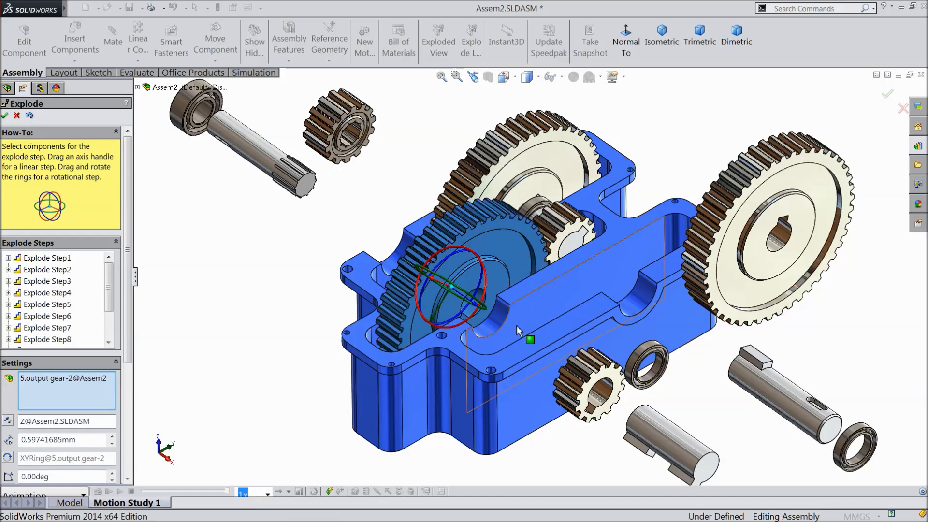
{"action": "left_click_drag", "start_coordinate": [477, 318], "coordinate": [472, 315]}
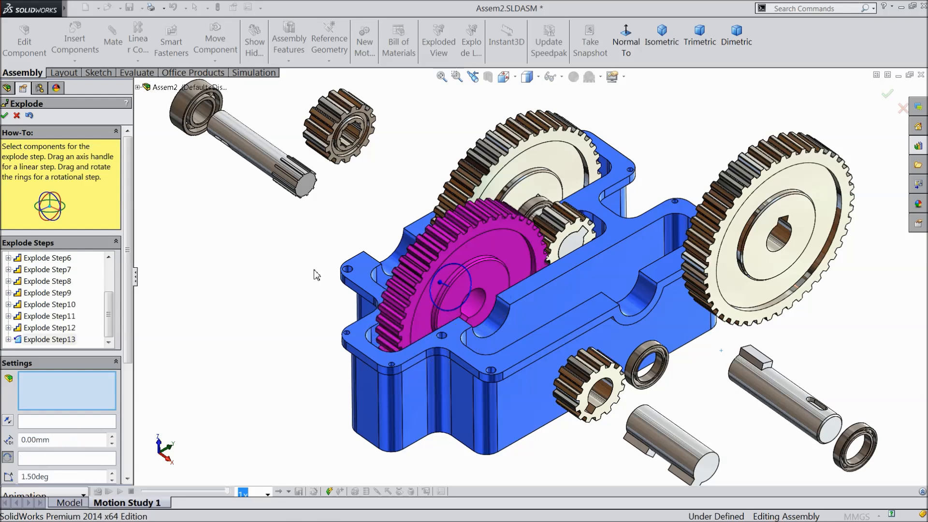
{"action": "left_click", "coordinate": [29, 116]}
{"action": "scroll", "coordinate": [526, 314], "scroll_direction": "down", "scroll_amount": 4}
{"action": "middle_click_drag", "start_coordinate": [531, 295], "coordinate": [524, 315]}
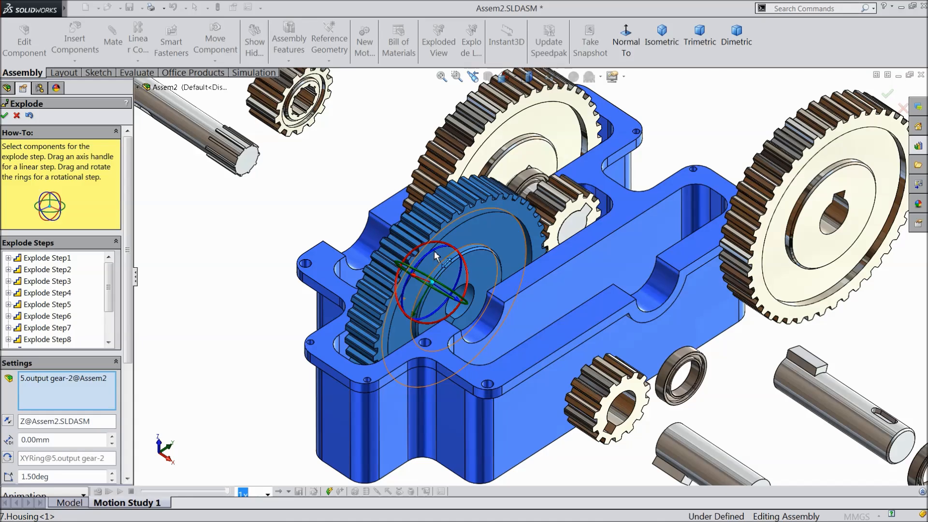
{"action": "left_click", "coordinate": [494, 223]}
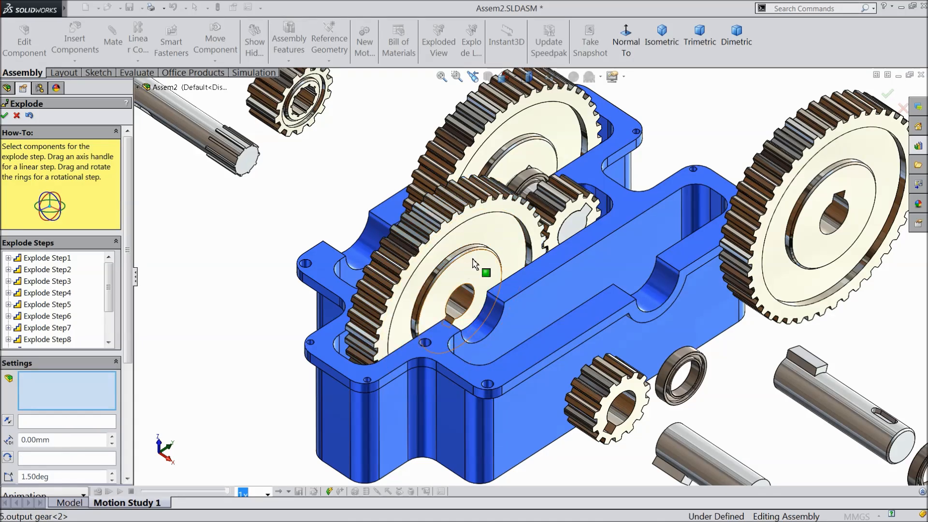
Explode the remaining speed shaft about 61 mm along its axis, out of the housing toward the input shaft's side
{"action": "scroll", "coordinate": [474, 258], "scroll_direction": "up", "scroll_amount": 1}
{"action": "scroll", "coordinate": [562, 196], "scroll_direction": "down", "scroll_amount": 2}
{"action": "scroll", "coordinate": [563, 196], "scroll_direction": "up", "scroll_amount": 3}
{"action": "middle_click_drag", "start_coordinate": [558, 206], "coordinate": [602, 283]}
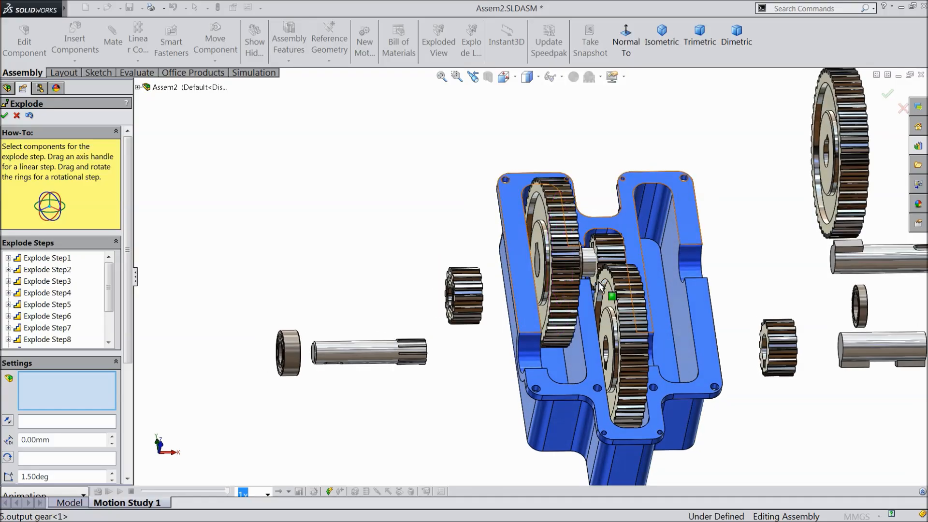
{"action": "left_click", "coordinate": [538, 269]}
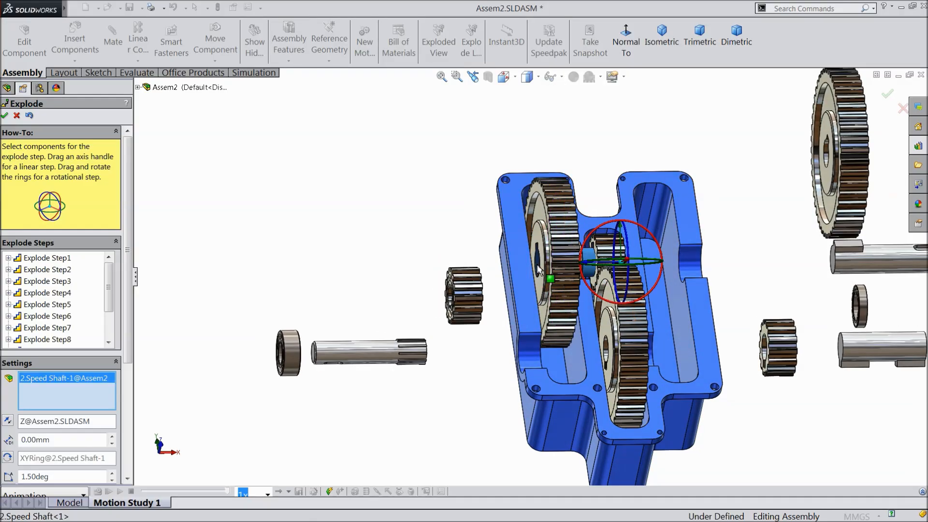
{"action": "middle_click_drag", "start_coordinate": [613, 274], "coordinate": [608, 245]}
{"action": "middle_click_drag", "start_coordinate": [612, 292], "coordinate": [600, 265]}
{"action": "left_click_drag", "start_coordinate": [591, 232], "coordinate": [415, 237]}
Try to explode the output gear at the housing's far end with a 72.50° rotation, undo it and clear the selection
{"action": "middle_click_drag", "start_coordinate": [515, 271], "coordinate": [543, 198]}
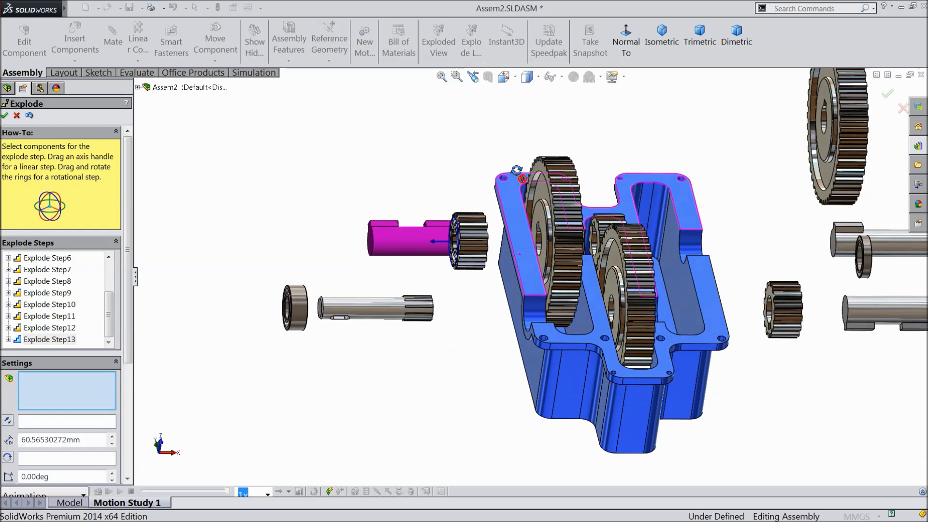
{"action": "left_click", "coordinate": [545, 195]}
{"action": "middle_click_drag", "start_coordinate": [552, 255], "coordinate": [589, 286]}
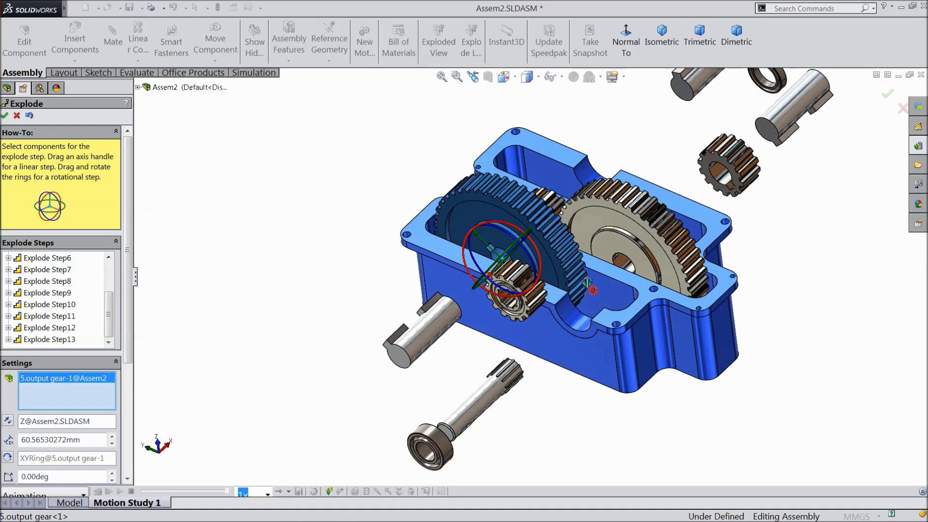
{"action": "scroll", "coordinate": [513, 253], "scroll_direction": "down", "scroll_amount": 5}
{"action": "left_click_drag", "start_coordinate": [480, 276], "coordinate": [499, 324]}
{"action": "left_click", "coordinate": [446, 266]}
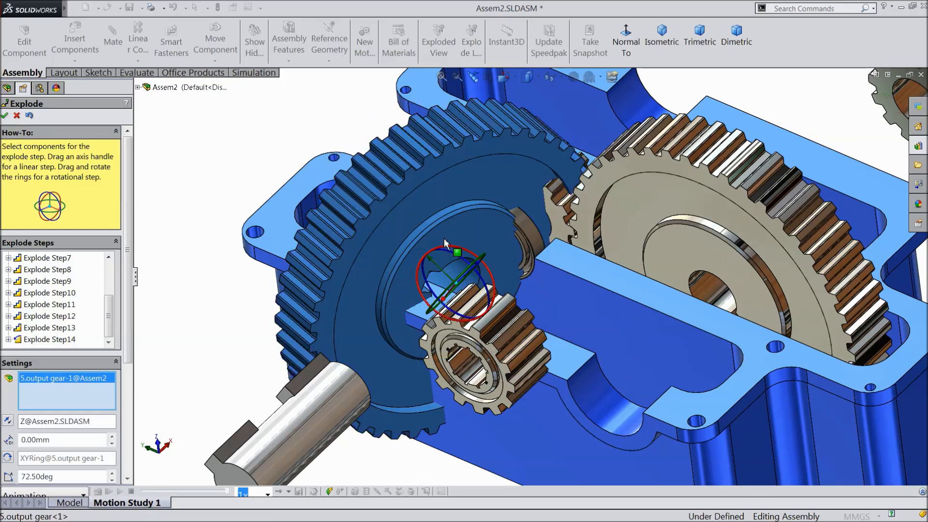
{"action": "mouse_move", "coordinate": [493, 286]}
{"action": "middle_mouse_down"}
{"action": "mouse_move", "coordinate": [498, 305]}
{"action": "mouse_move", "coordinate": [472, 269]}
{"action": "mouse_move", "coordinate": [487, 284]}
{"action": "middle_mouse_up"}
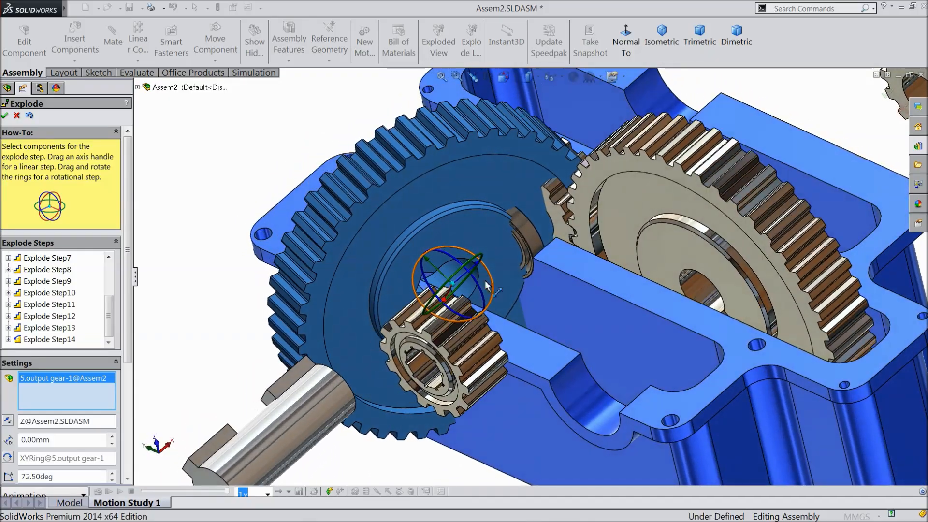
{"action": "left_click", "coordinate": [30, 117]}
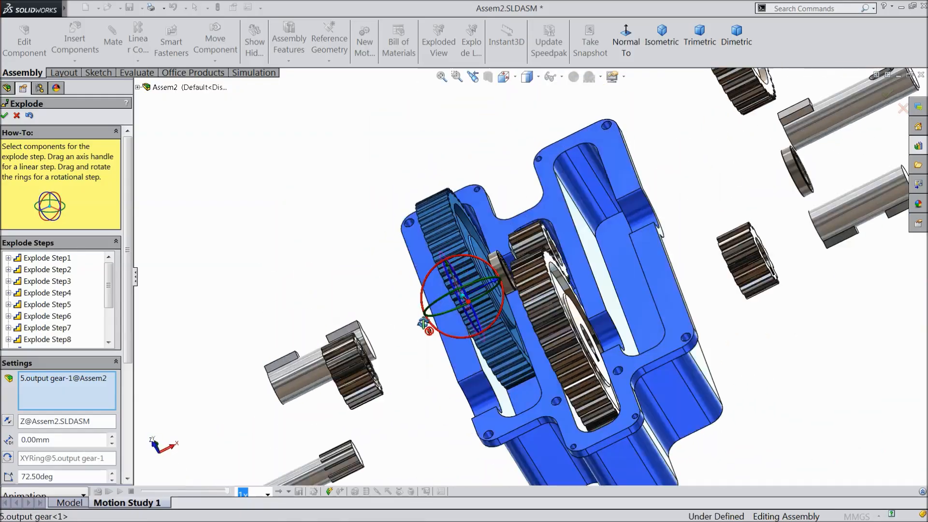
{"action": "middle_click_drag", "start_coordinate": [424, 323], "coordinate": [387, 372]}
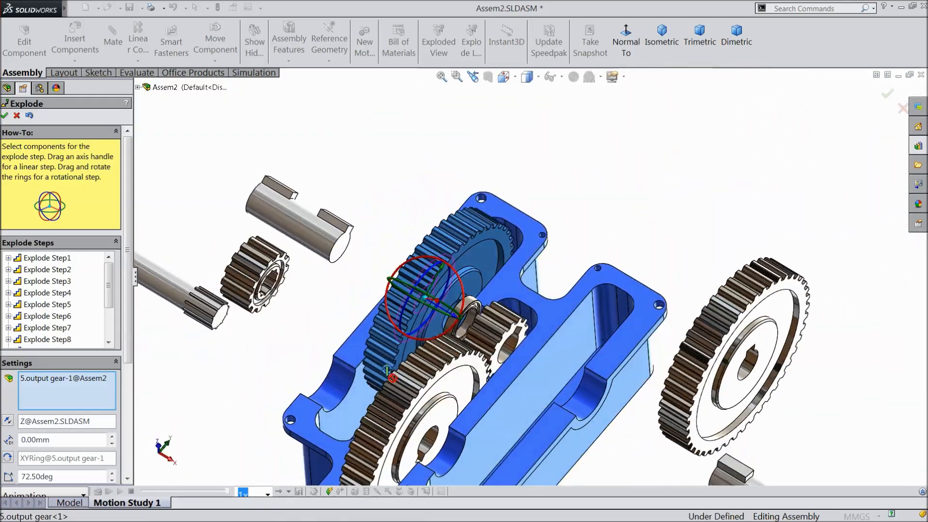
{"action": "scroll", "coordinate": [544, 350], "scroll_direction": "down", "scroll_amount": 3}
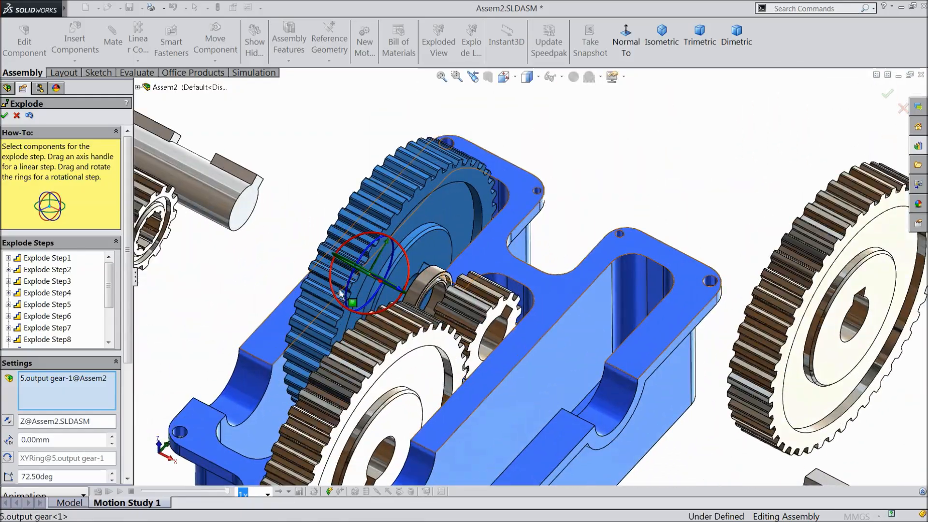
{"action": "right_click", "coordinate": [57, 392]}
{"action": "left_click", "coordinate": [88, 394]}
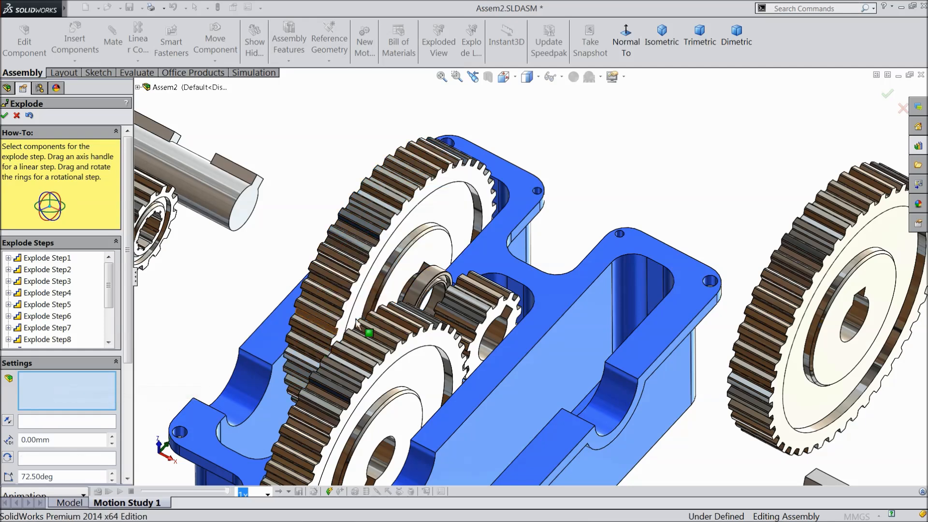
Explode the angular contact ball bearing beside that output gear about 45 mm upward and about 68 mm outward along its axis
{"action": "left_click", "coordinate": [429, 286]}
{"action": "left_click_drag", "start_coordinate": [427, 286], "coordinate": [426, 154]}
{"action": "left_click", "coordinate": [425, 153]}
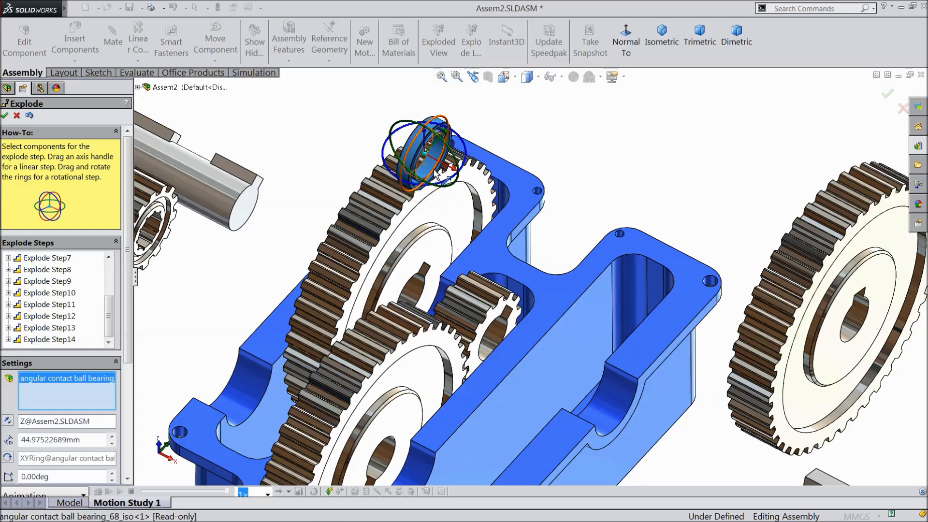
{"action": "left_click_drag", "start_coordinate": [456, 174], "coordinate": [748, 307]}
Try to explode the middle gear remaining in the housing with an 82.50° rotation, and undo it
{"action": "left_click", "coordinate": [467, 306]}
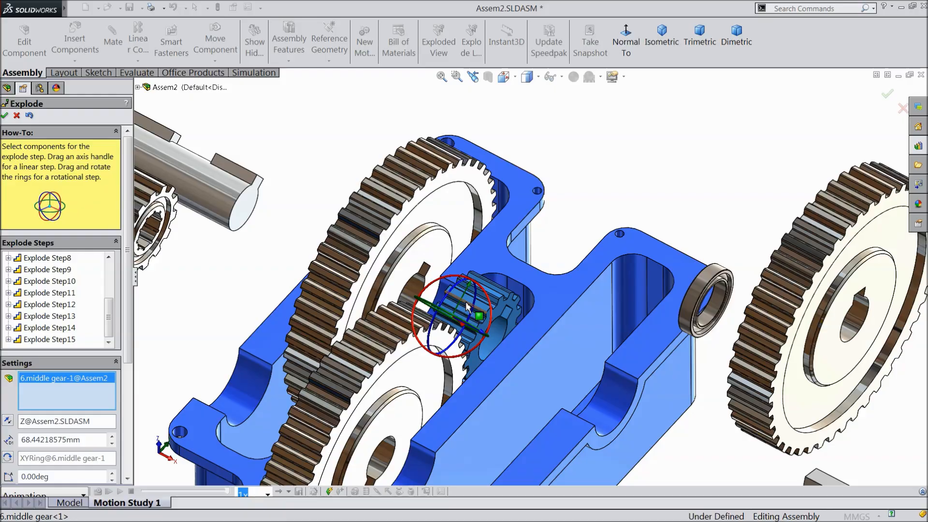
{"action": "middle_click_drag", "start_coordinate": [475, 295], "coordinate": [456, 285]}
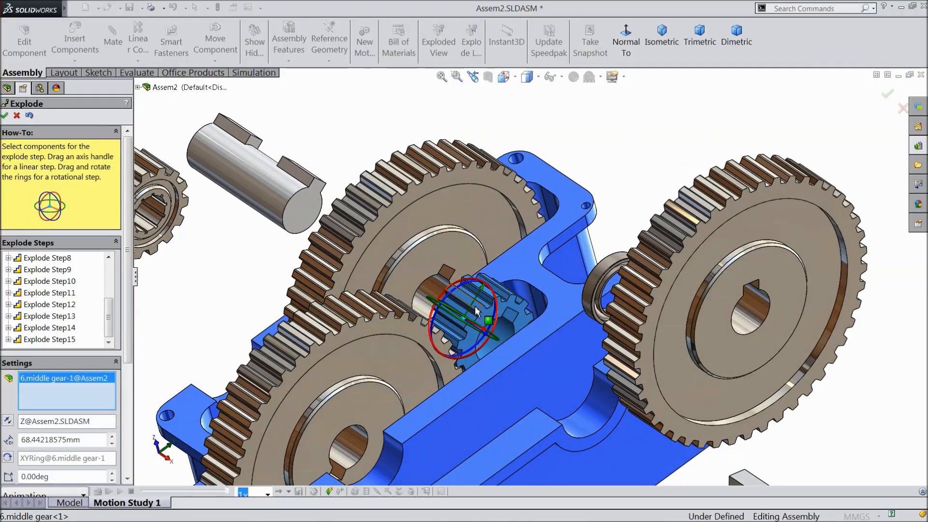
{"action": "scroll", "coordinate": [467, 290], "scroll_direction": "down", "scroll_amount": 3}
{"action": "left_click_drag", "start_coordinate": [456, 292], "coordinate": [444, 343]}
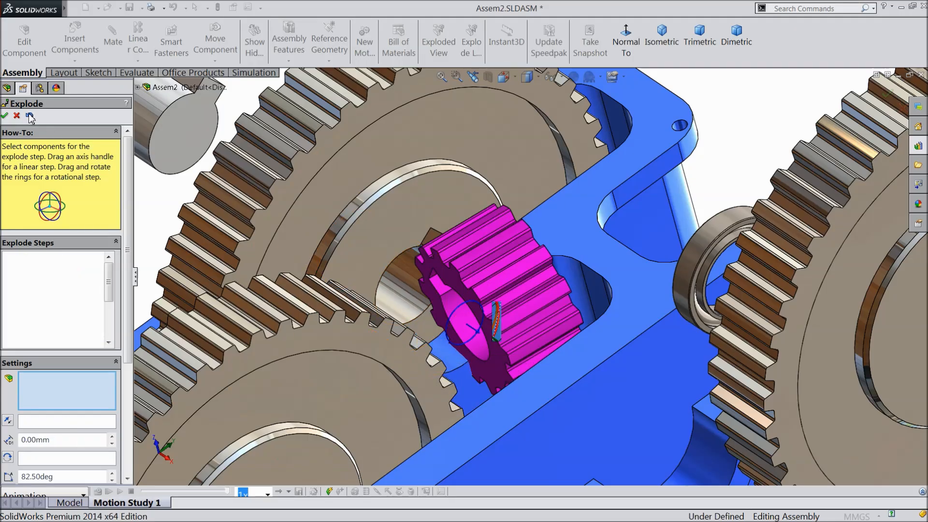
{"action": "left_click", "coordinate": [498, 311]}
{"action": "mouse_move", "coordinate": [546, 333]}
{"action": "middle_mouse_down"}
{"action": "mouse_move", "coordinate": [570, 408]}
{"action": "mouse_move", "coordinate": [549, 353]}
{"action": "mouse_move", "coordinate": [554, 331]}
{"action": "middle_mouse_up"}
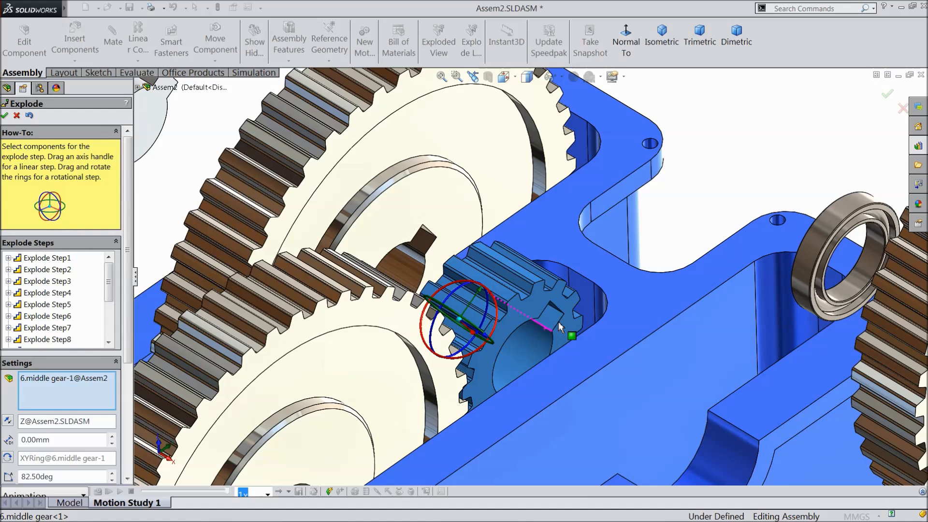
{"action": "scroll", "coordinate": [487, 334], "scroll_direction": "up", "scroll_amount": 2}
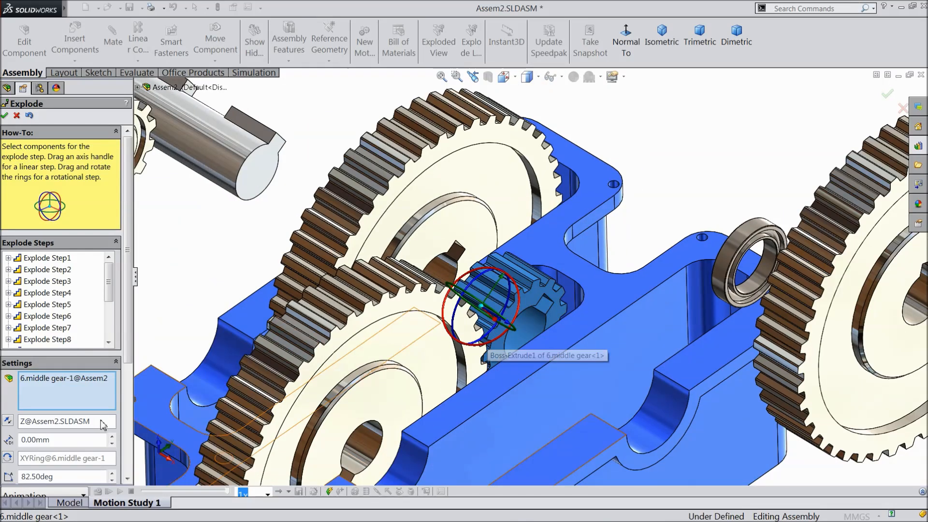
Set the middle gear's explode rotation angle to 87.50° and clear the component selection
{"action": "left_click_drag", "start_coordinate": [126, 318], "coordinate": [125, 428]}
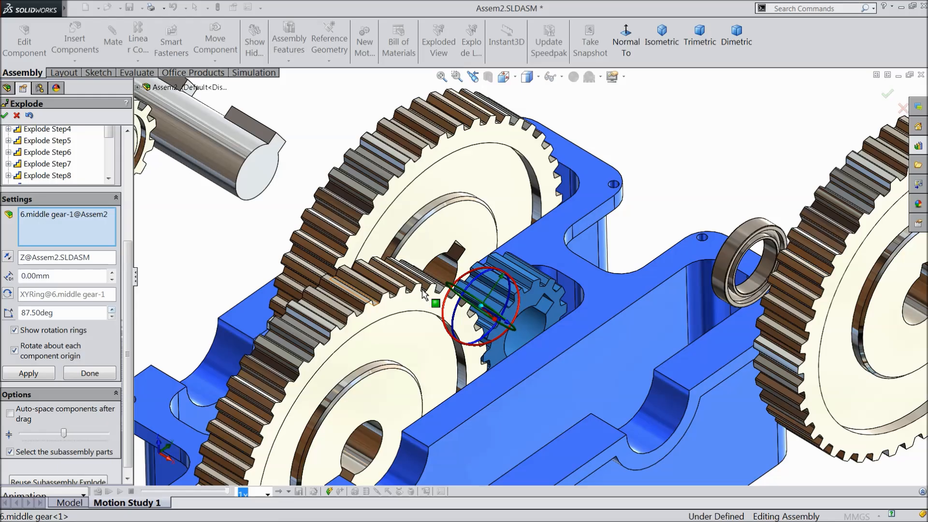
{"action": "scroll", "coordinate": [492, 329], "scroll_direction": "down", "scroll_amount": 4}
{"action": "scroll", "coordinate": [493, 329], "scroll_direction": "up", "scroll_amount": 6}
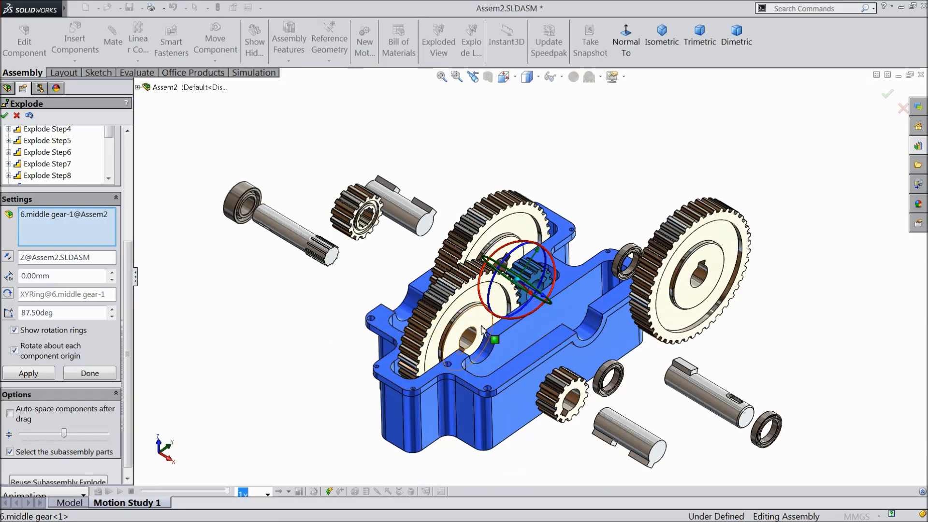
{"action": "right_click", "coordinate": [68, 229]}
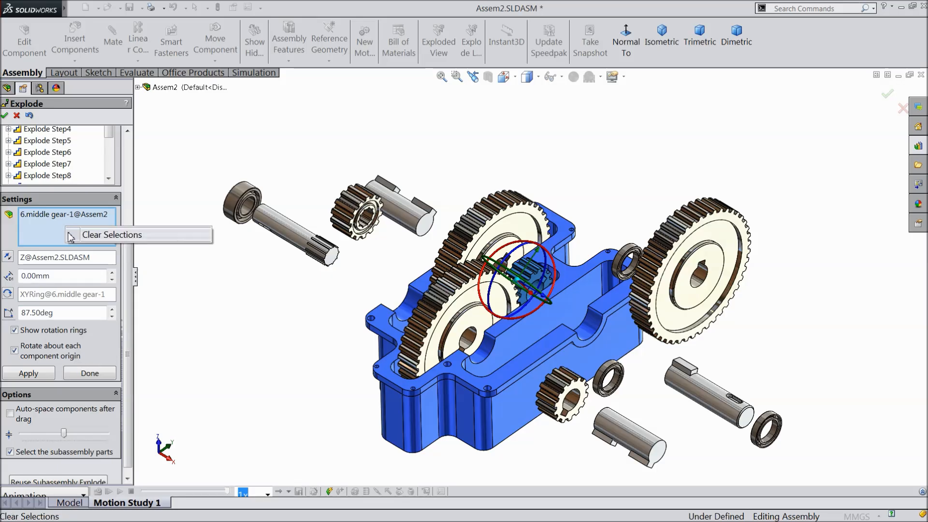
{"action": "left_click", "coordinate": [106, 235]}
Try to explode the front output gear in the X direction, and undo the ball bearing's outward explode move
{"action": "scroll", "coordinate": [475, 311], "scroll_direction": "down", "scroll_amount": 2}
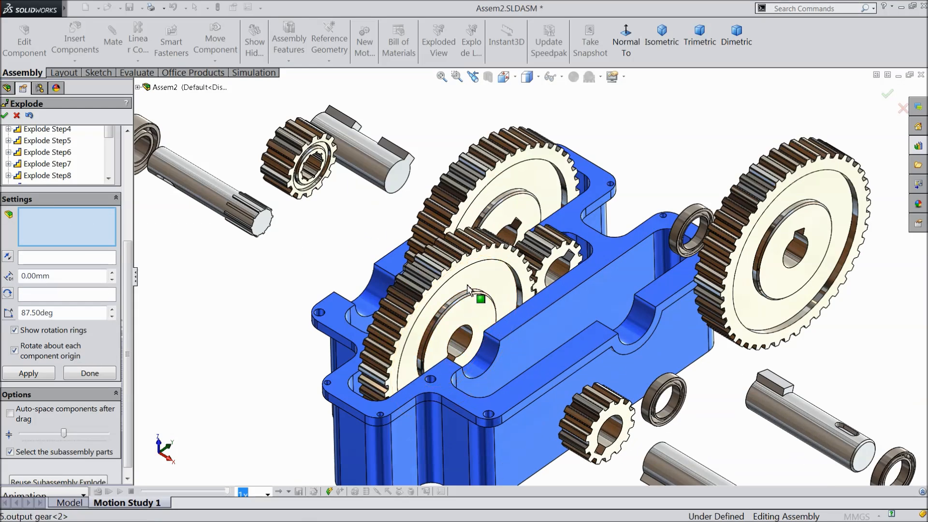
{"action": "left_click", "coordinate": [474, 311]}
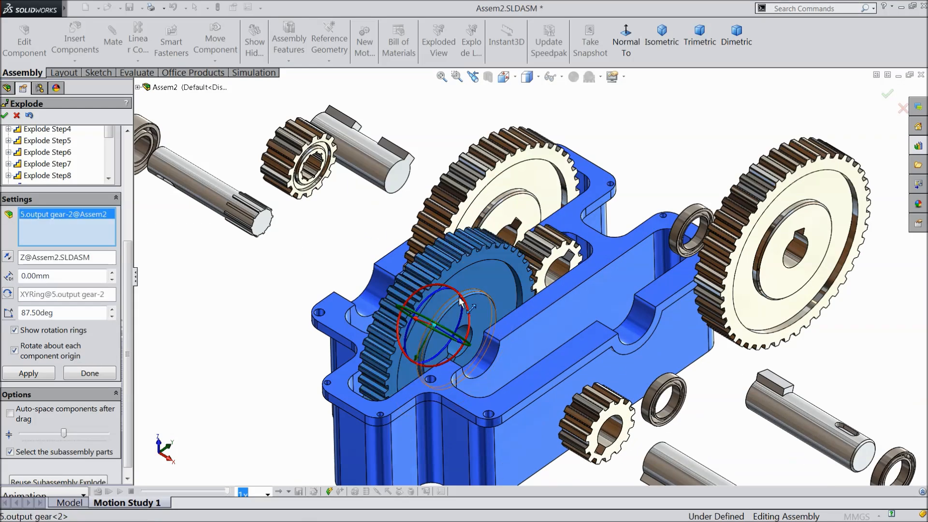
{"action": "left_click", "coordinate": [416, 319]}
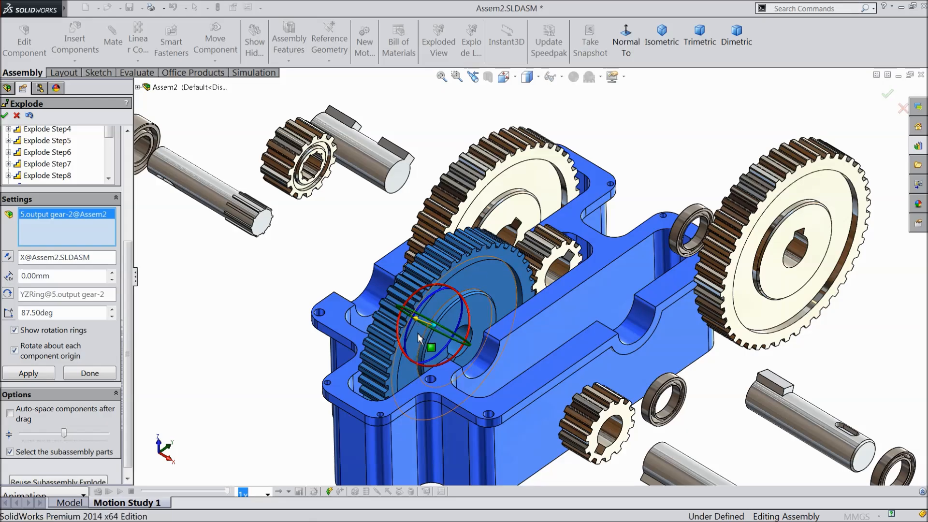
{"action": "scroll", "coordinate": [416, 330], "scroll_direction": "down", "scroll_amount": 3}
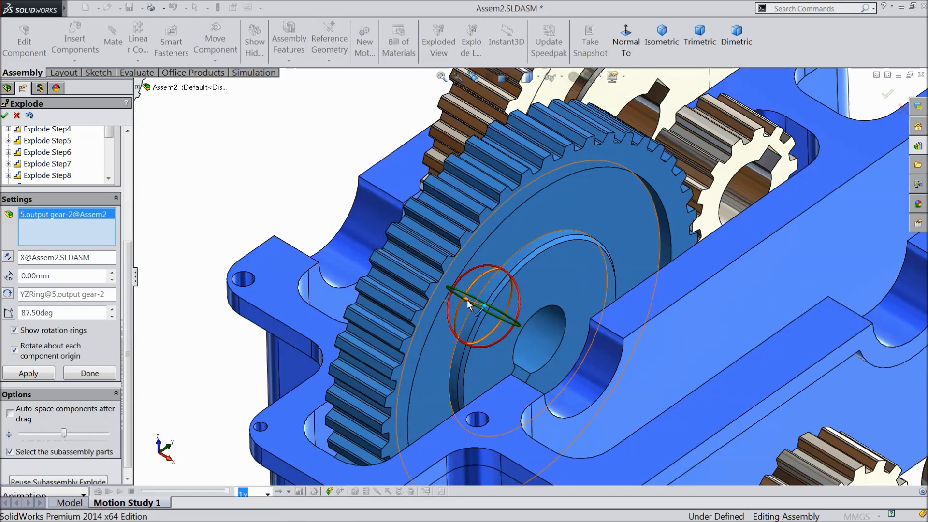
{"action": "middle_click_drag", "start_coordinate": [474, 298], "coordinate": [493, 289]}
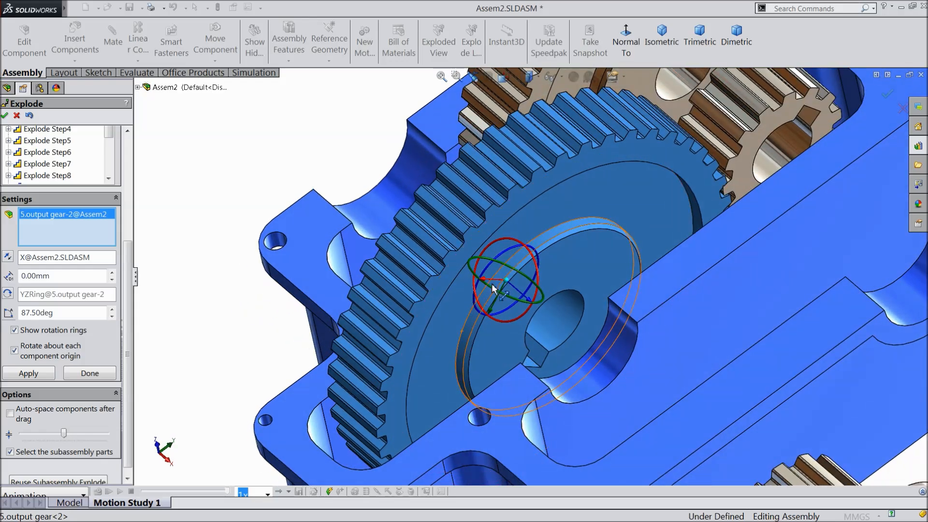
{"action": "mouse_move", "coordinate": [536, 264]}
{"action": "left_mouse_down"}
{"action": "mouse_move", "coordinate": [534, 304]}
{"action": "mouse_move", "coordinate": [537, 270]}
{"action": "left_mouse_up"}
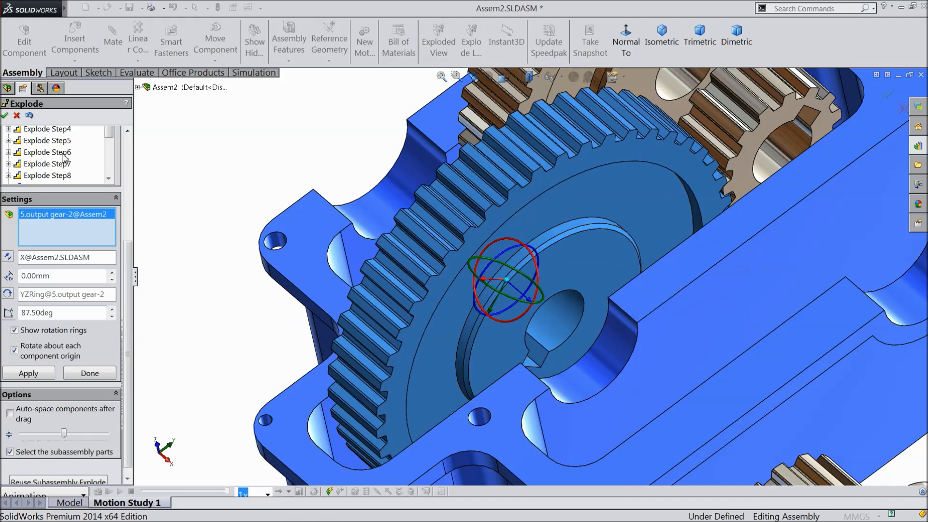
{"action": "left_click", "coordinate": [29, 116]}
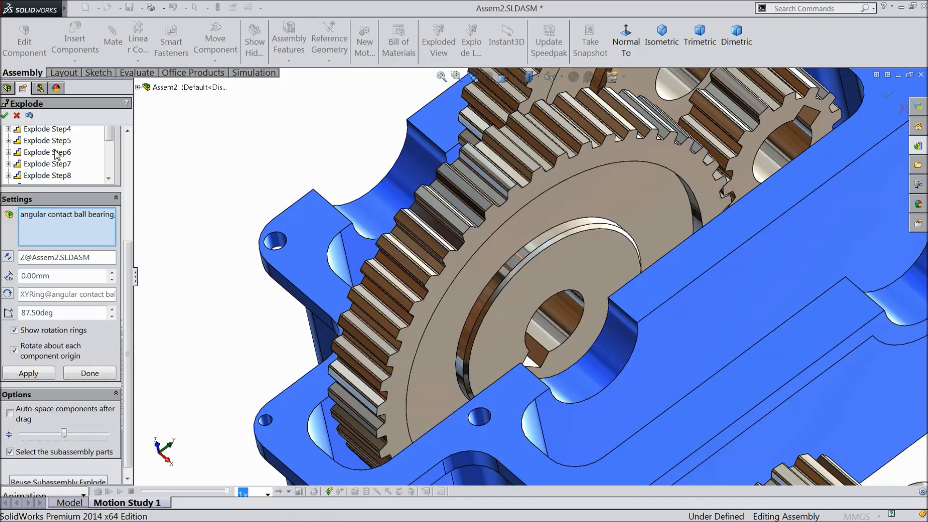
Explode the front output gear together with the raised ball bearing about 48 mm along the shaft axis toward the input shaft's side
{"action": "left_click", "coordinate": [523, 294]}
{"action": "scroll", "coordinate": [529, 300], "scroll_direction": "up", "scroll_amount": 3}
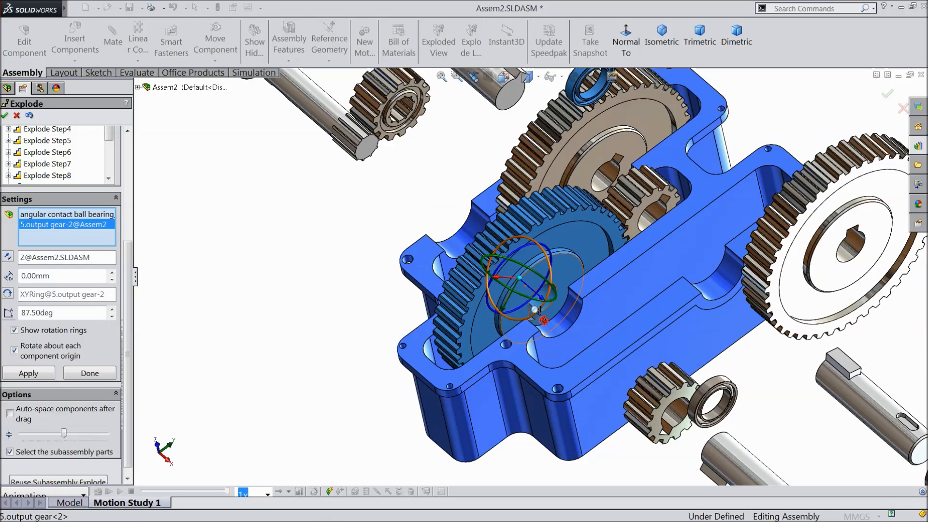
{"action": "left_click_drag", "start_coordinate": [551, 311], "coordinate": [437, 201]}
{"action": "middle_click_drag", "start_coordinate": [437, 200], "coordinate": [442, 269]}
{"action": "scroll", "coordinate": [526, 263], "scroll_direction": "up", "scroll_amount": 4}
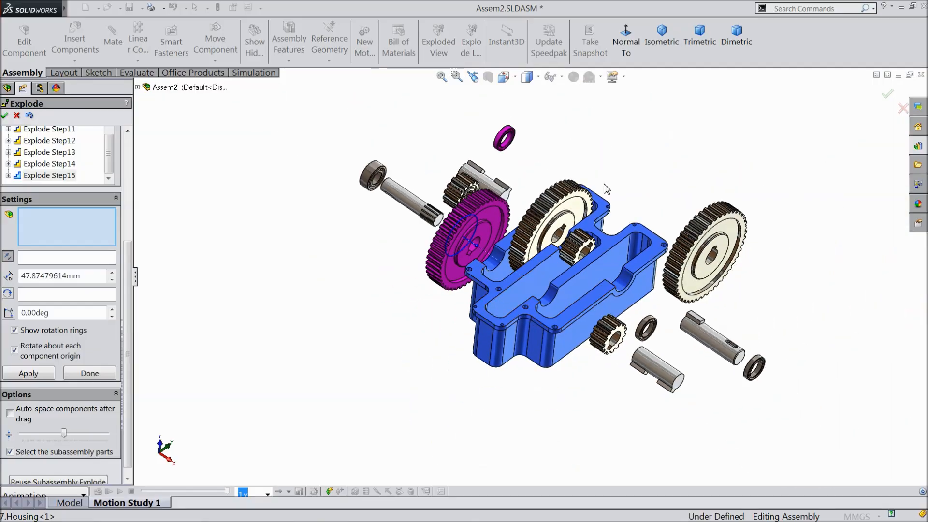
Explode the middle gear about 60 mm along its axis, out of the housing toward the output shaft's side
{"action": "scroll", "coordinate": [605, 188], "scroll_direction": "down", "scroll_amount": 2}
{"action": "left_click", "coordinate": [574, 297]}
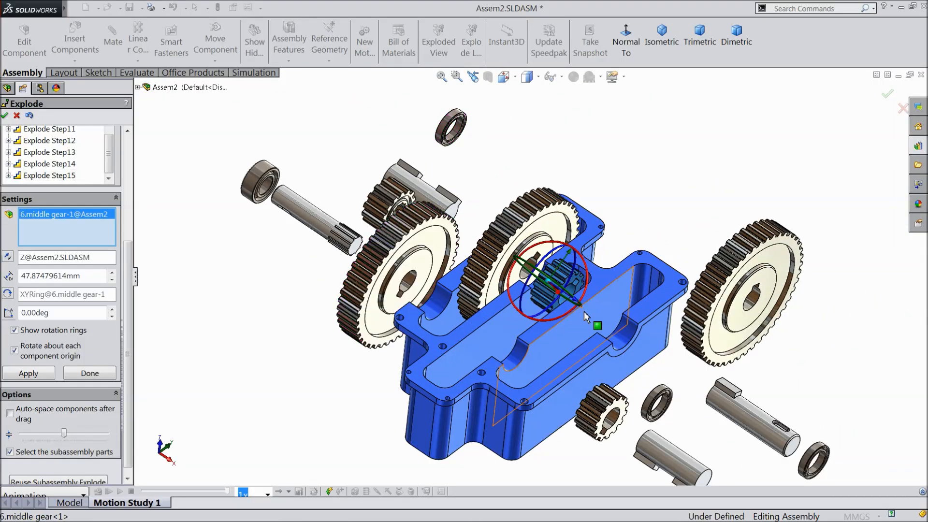
{"action": "left_click_drag", "start_coordinate": [578, 302], "coordinate": [694, 387]}
Explode the last output gear about 67 mm diagonally upward out of the housing, and finish the exploded view
{"action": "left_click", "coordinate": [536, 250]}
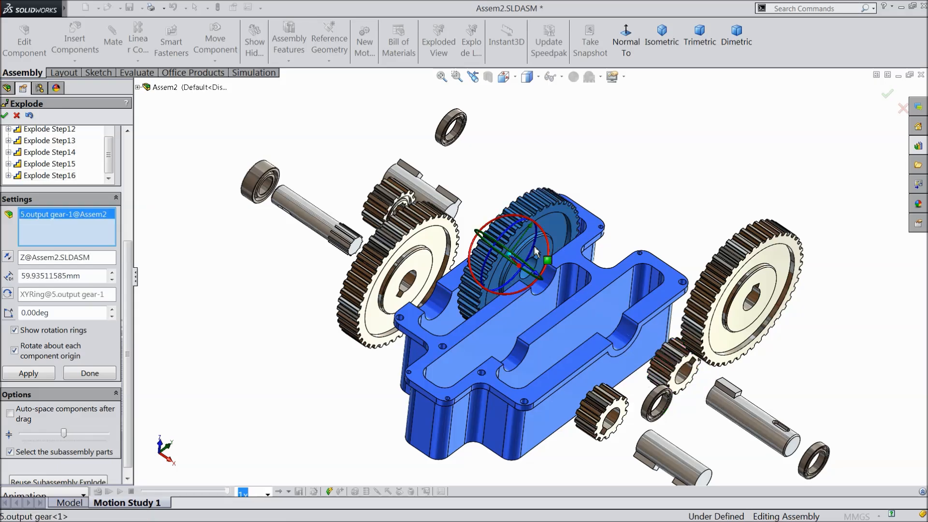
{"action": "middle_click_drag", "start_coordinate": [532, 282], "coordinate": [559, 262]}
{"action": "scroll", "coordinate": [524, 309], "scroll_direction": "down", "scroll_amount": 3}
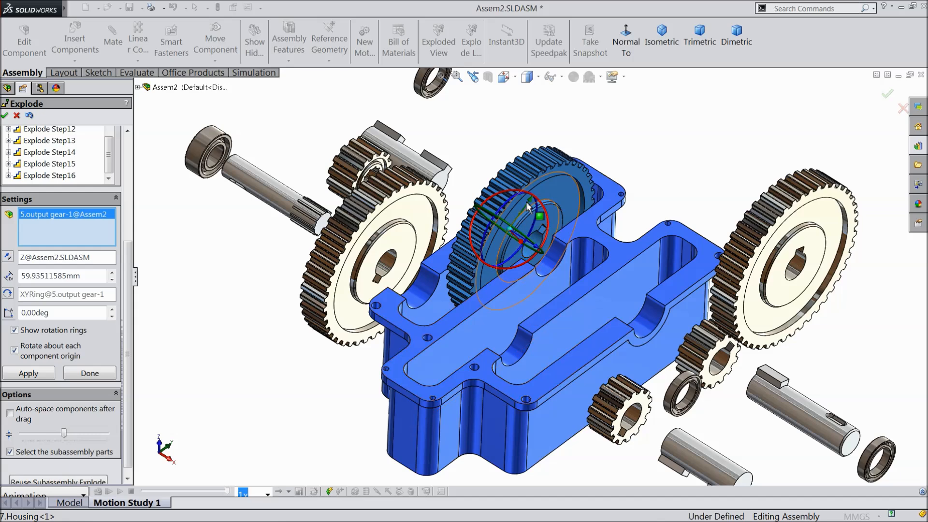
{"action": "left_click_drag", "start_coordinate": [533, 205], "coordinate": [617, 1]}
{"action": "scroll", "coordinate": [545, 218], "scroll_direction": "up", "scroll_amount": 2}
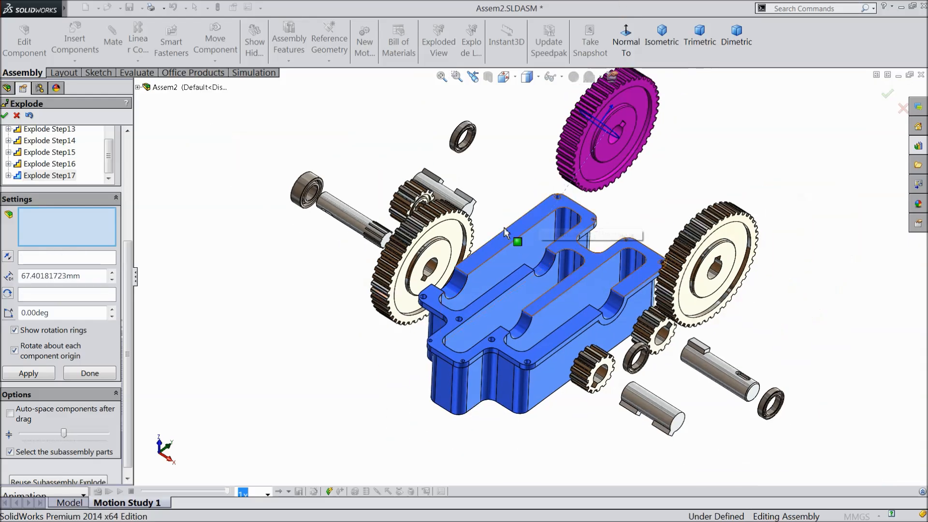
{"action": "left_click", "coordinate": [5, 116]}
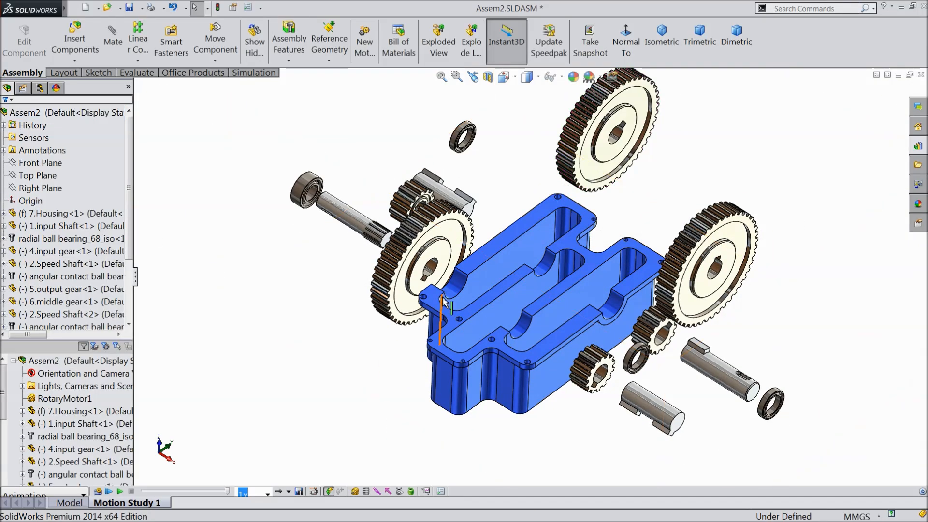
Collapse the exploded view of the top assembly
{"action": "scroll", "coordinate": [446, 303], "scroll_direction": "up", "scroll_amount": 1}
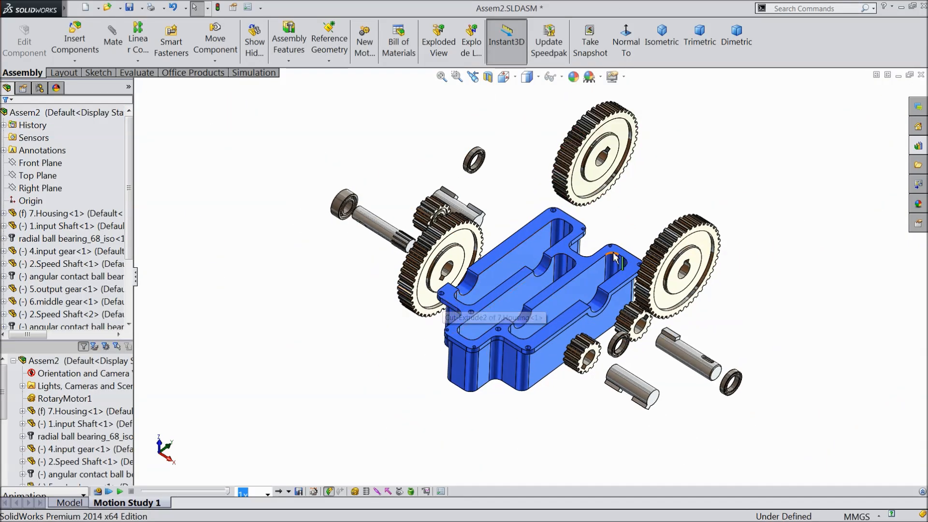
{"action": "scroll", "coordinate": [613, 258], "scroll_direction": "up", "scroll_amount": 1}
{"action": "middle_click_drag", "start_coordinate": [616, 248], "coordinate": [617, 240]}
{"action": "scroll", "coordinate": [633, 237], "scroll_direction": "down", "scroll_amount": 2}
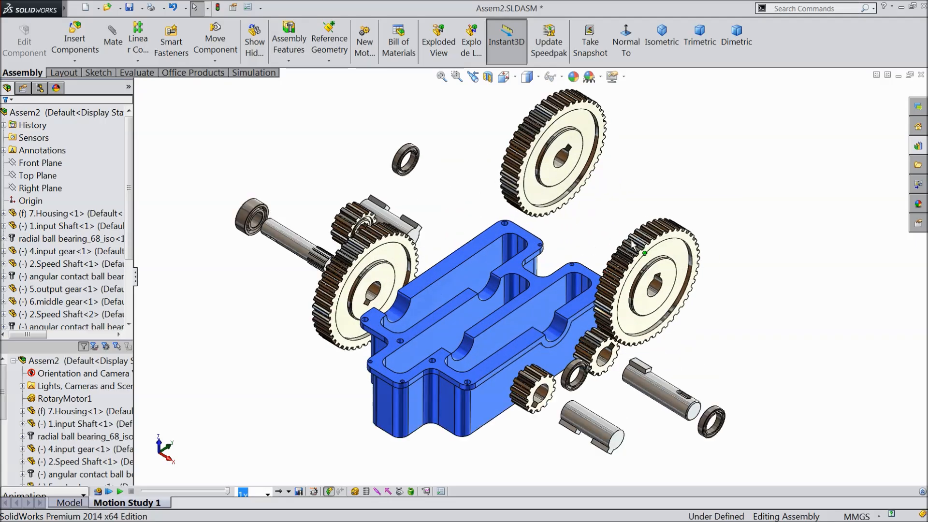
{"action": "left_click", "coordinate": [34, 113]}
{"action": "right_click", "coordinate": [41, 113]}
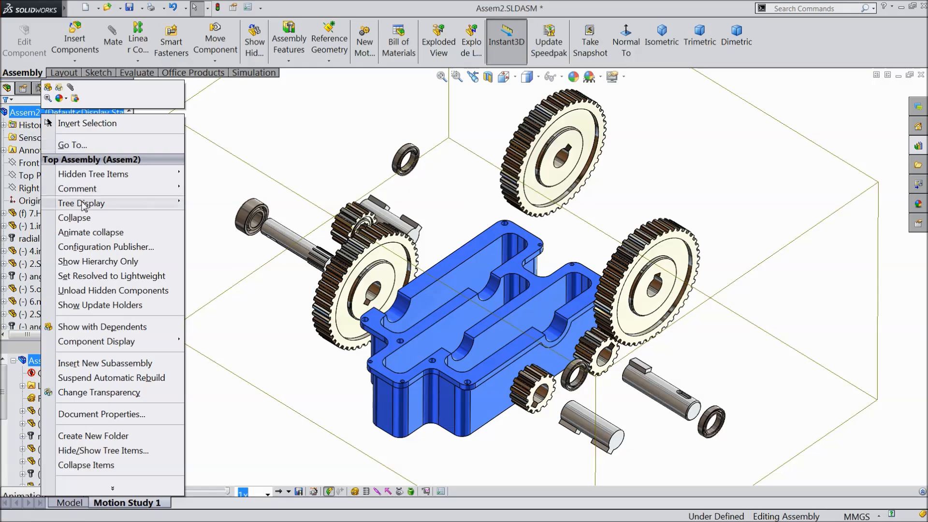
{"action": "left_click", "coordinate": [82, 218]}
{"action": "left_click", "coordinate": [87, 239]}
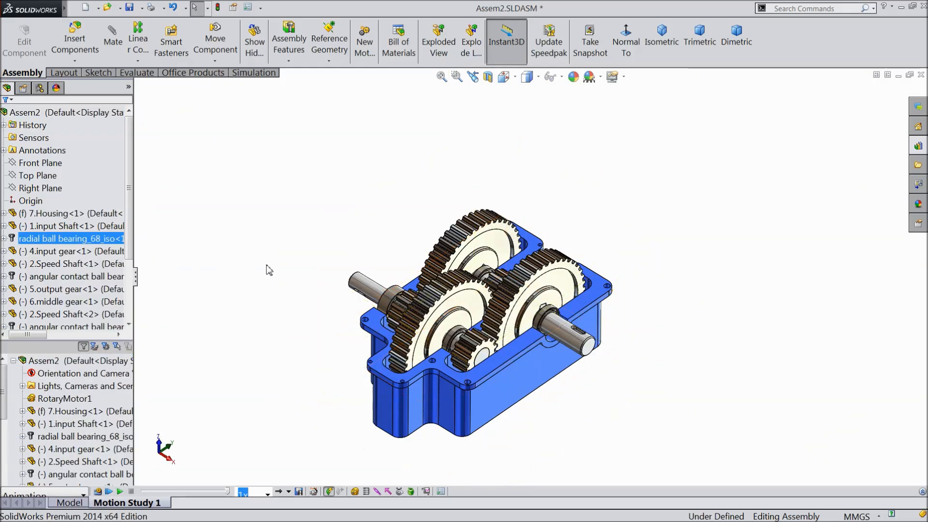
Add an explode animation to the motion study with a duration of 12 seconds and a start time of 14 seconds
{"action": "scroll", "coordinate": [526, 424], "scroll_direction": "down", "scroll_amount": 3}
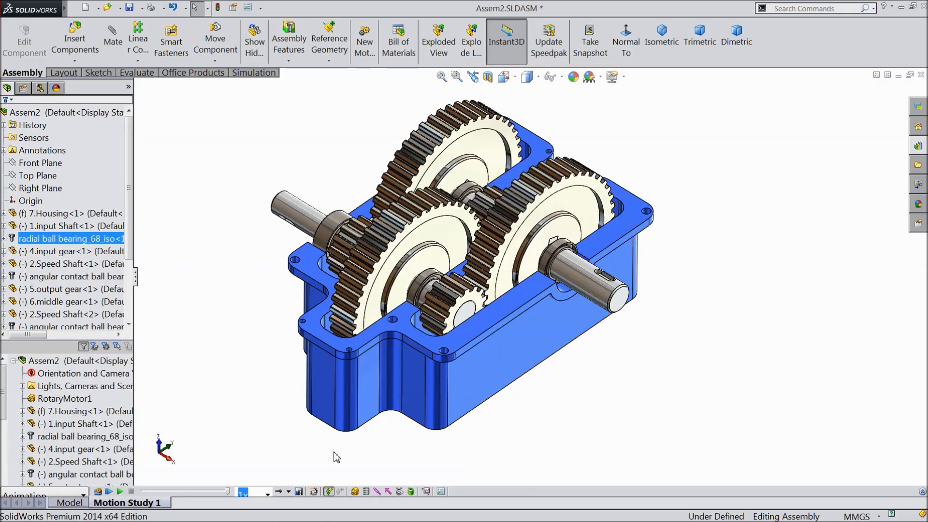
{"action": "left_click", "coordinate": [314, 492]}
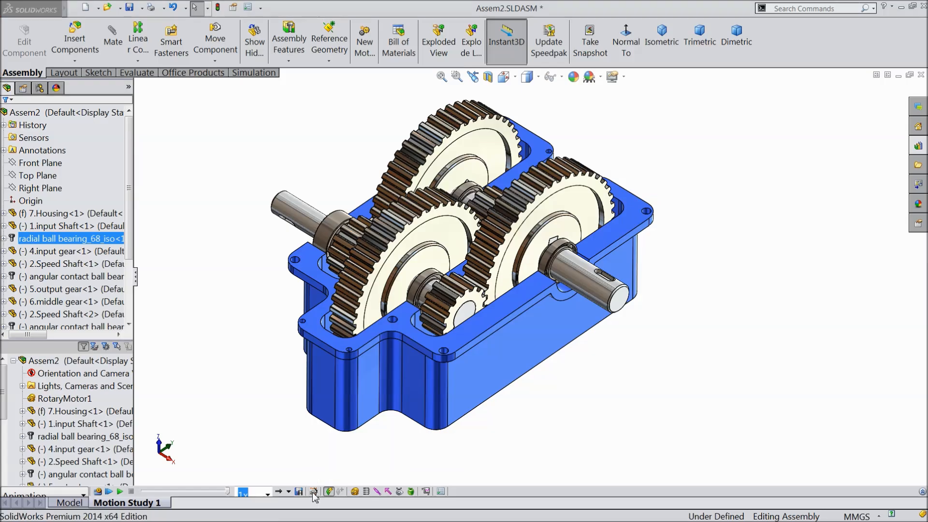
{"action": "left_click", "coordinate": [432, 205]}
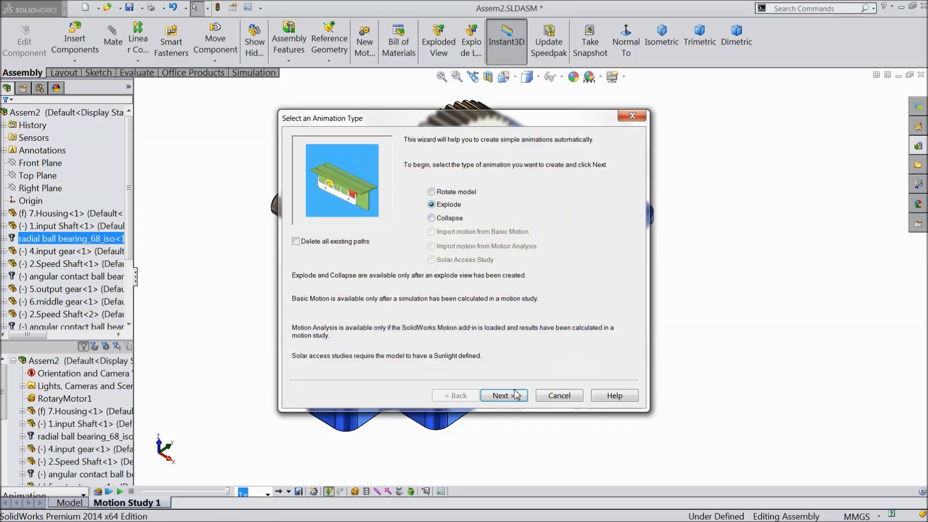
{"action": "left_click", "coordinate": [507, 402]}
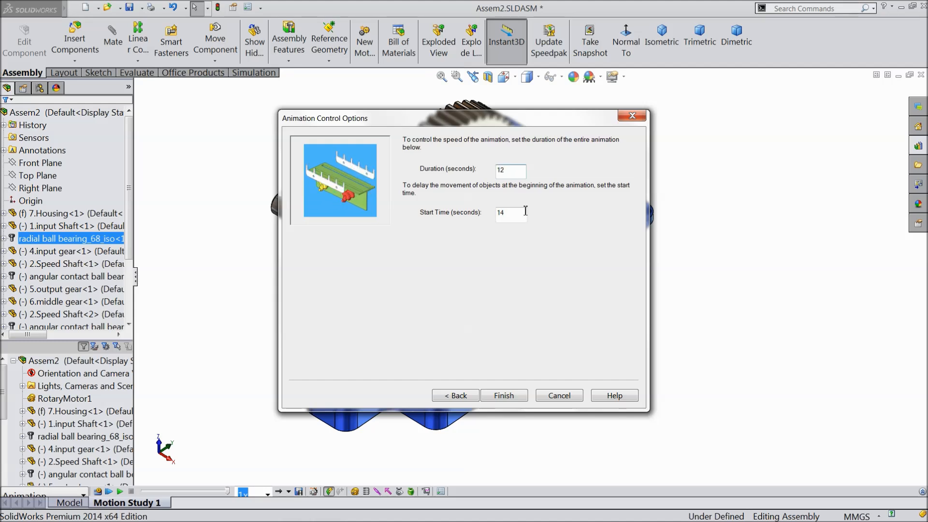
{"action": "left_click", "coordinate": [504, 397]}
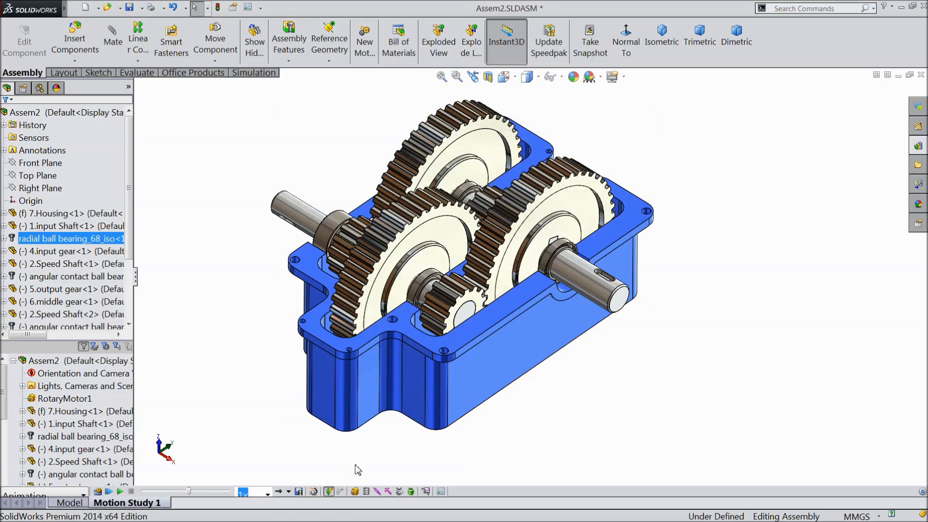
Add a collapse animation with a duration of 14 seconds following the explode animation, and calculate the motion study
{"action": "left_click", "coordinate": [313, 491]}
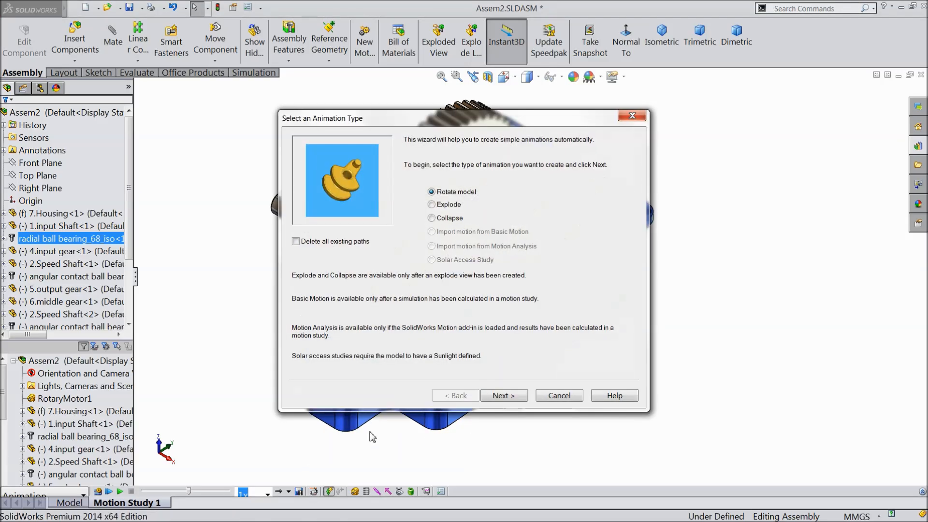
{"action": "left_click", "coordinate": [503, 397]}
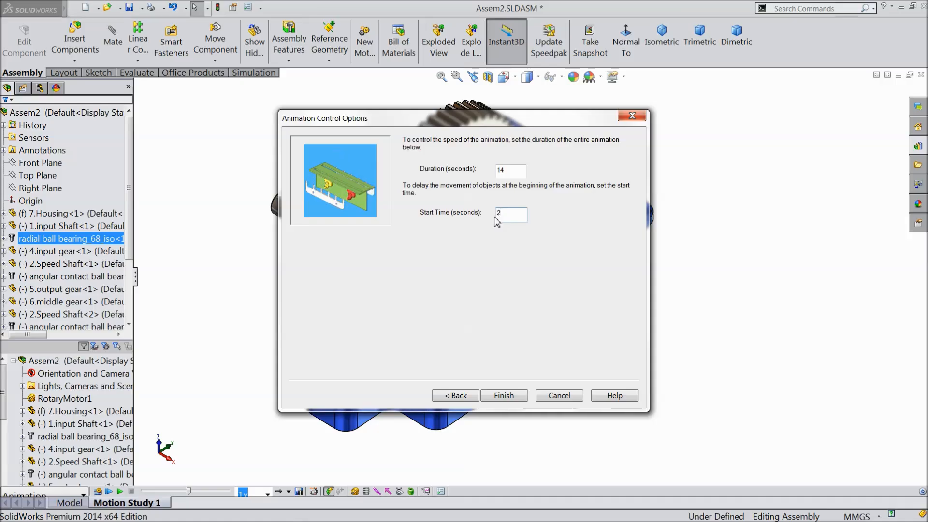
{"action": "left_click", "coordinate": [503, 396]}
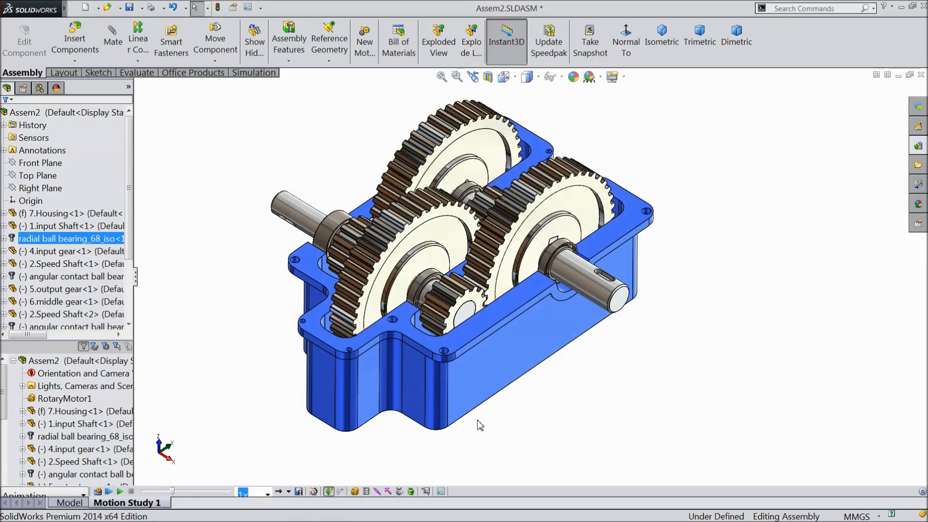
{"action": "left_click", "coordinate": [98, 492]}
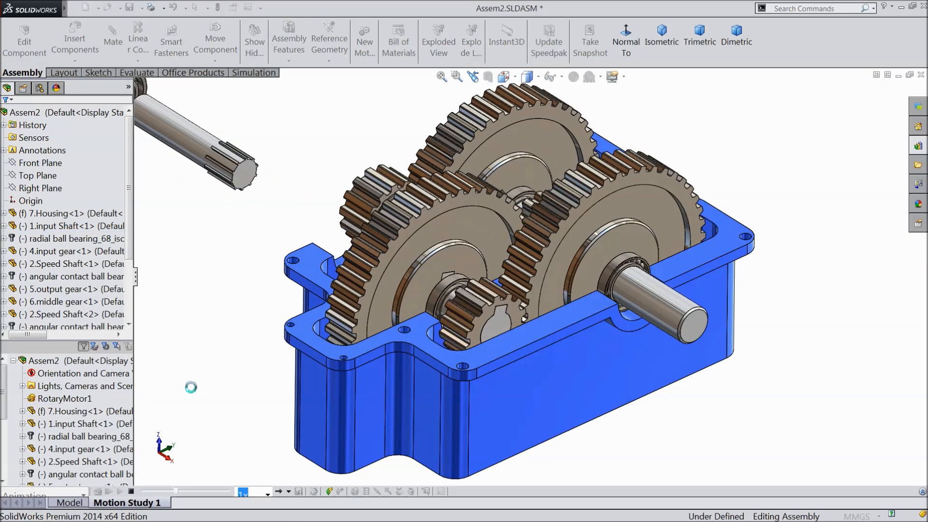